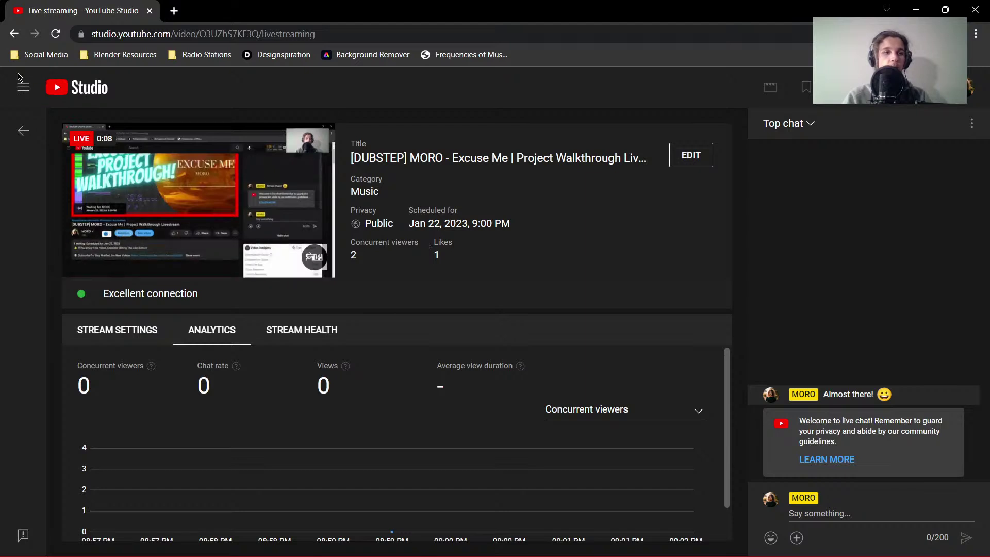
Open the livestream's public watch page and check its playback and the streaming details below the video
click(12, 35)
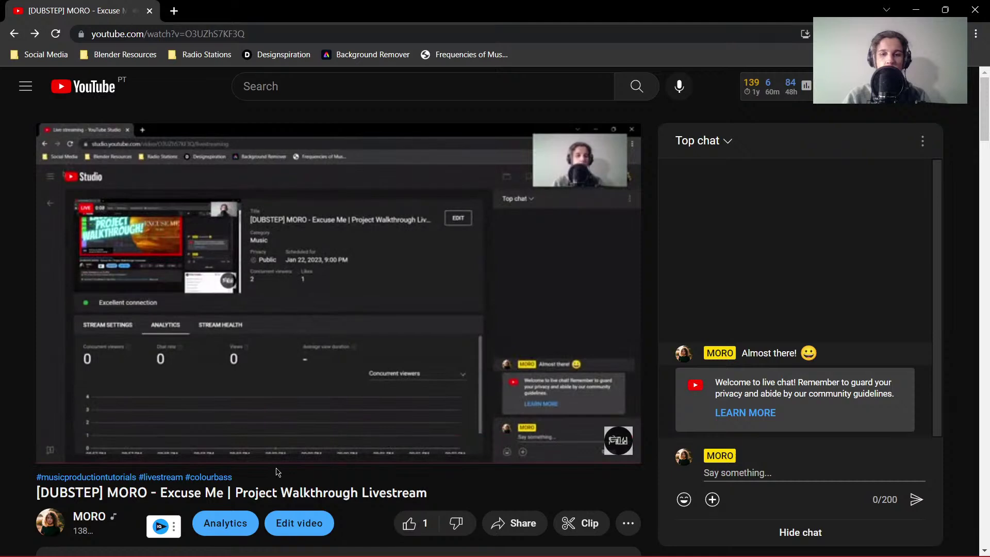
key(alt+Tab)
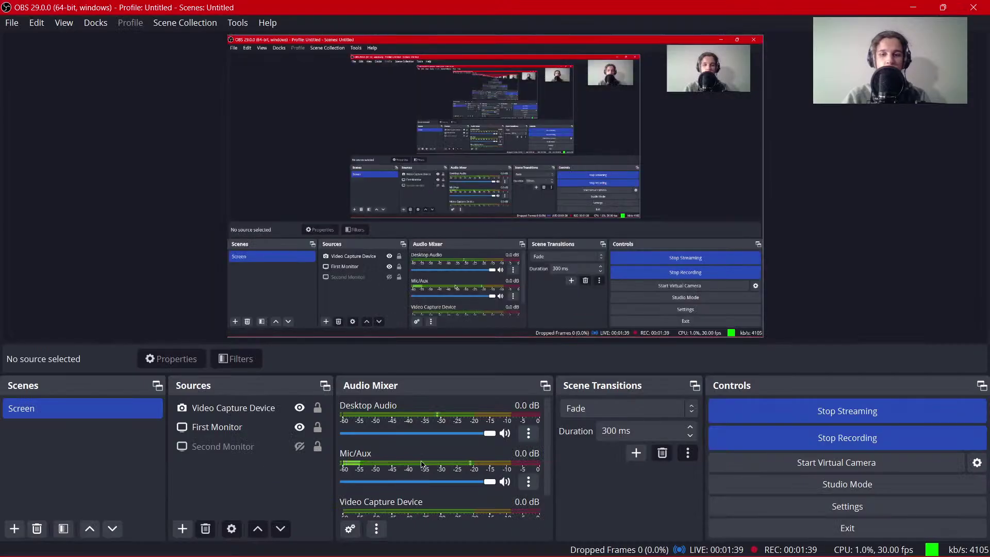
key(alt+Tab)
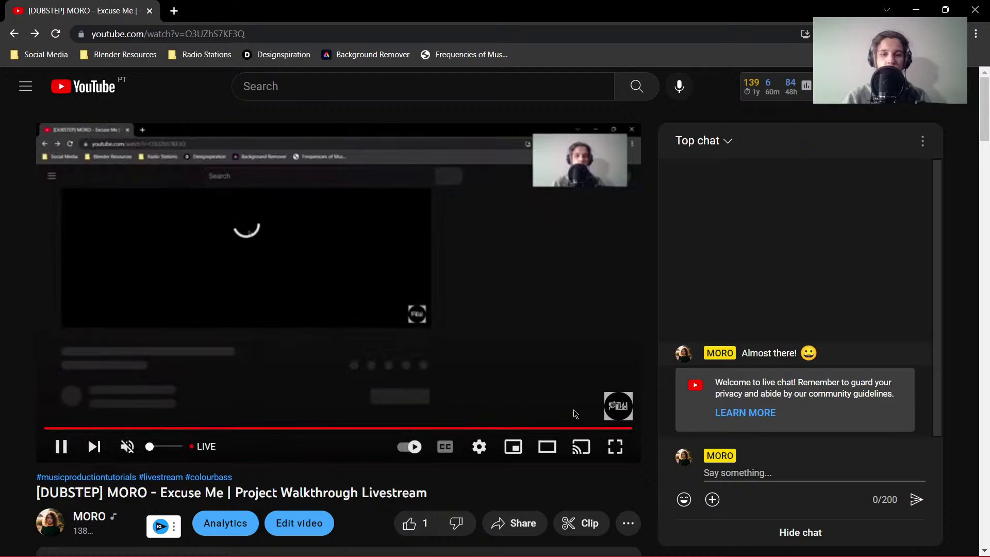
scroll(297, 389, down, 1)
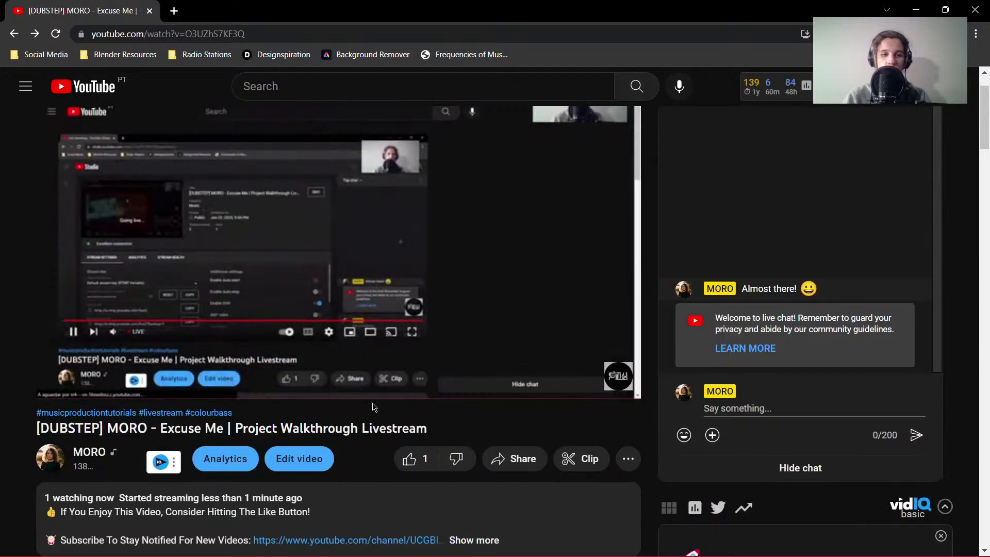
scroll(369, 407, down, 1)
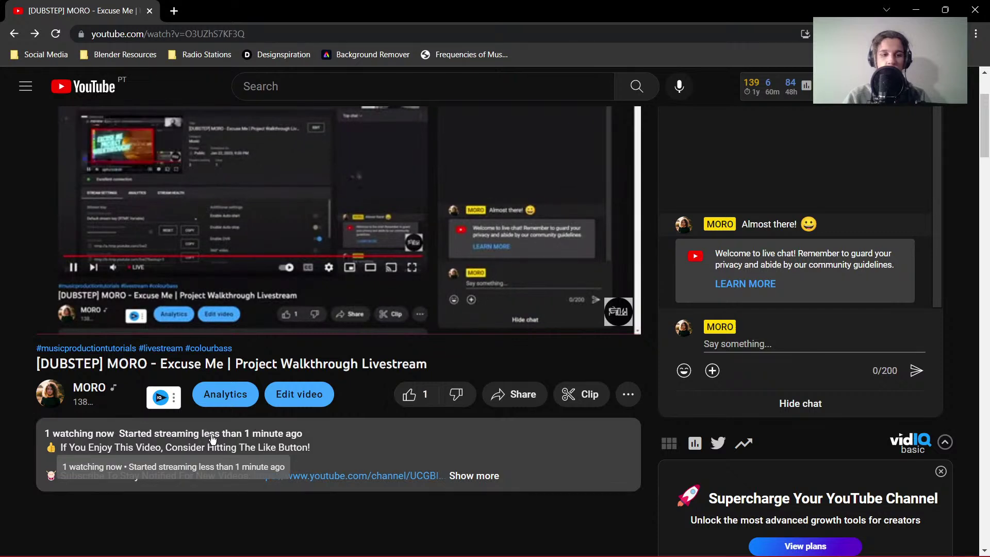
click(239, 403)
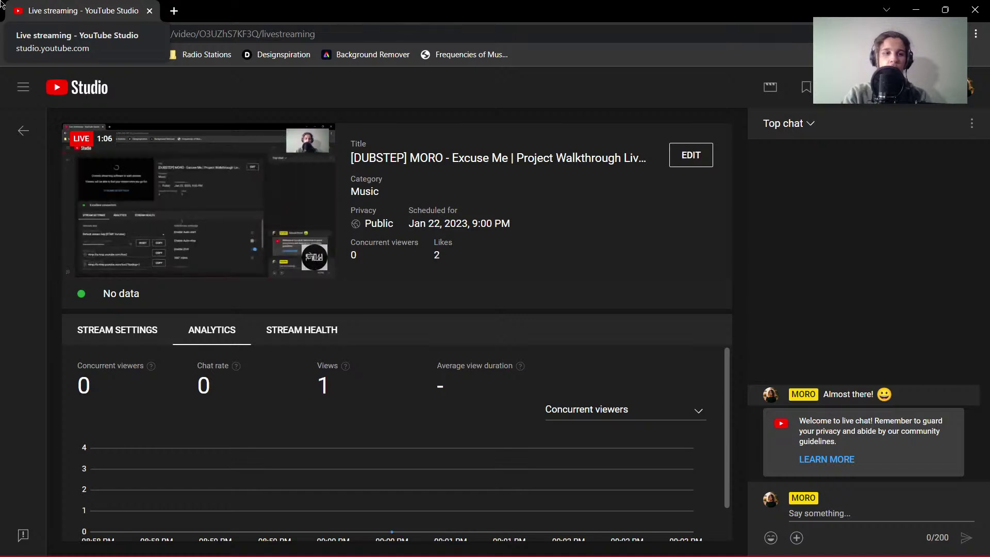
key(alt+Tab)
key(alt+Tab)
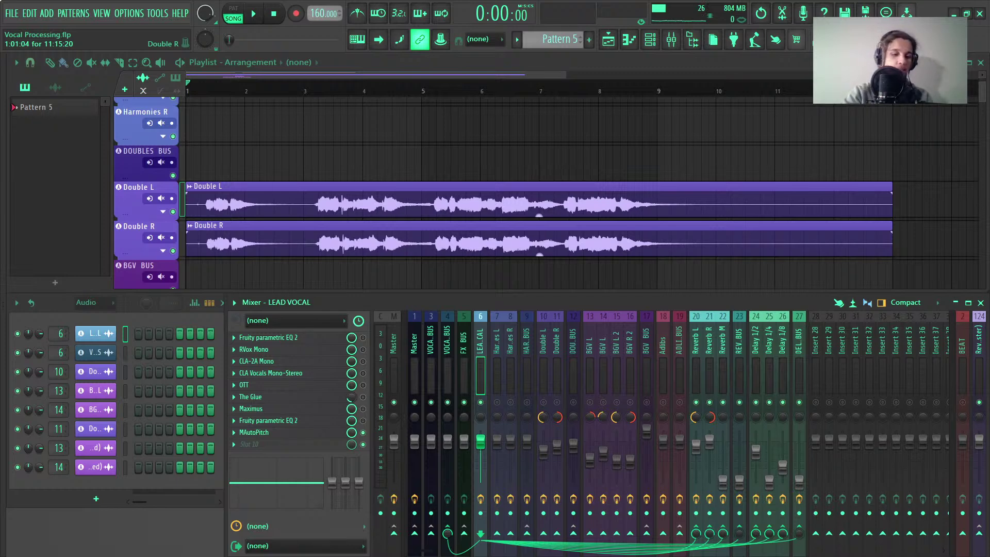
key(alt+Tab)
key(alt+Tab)
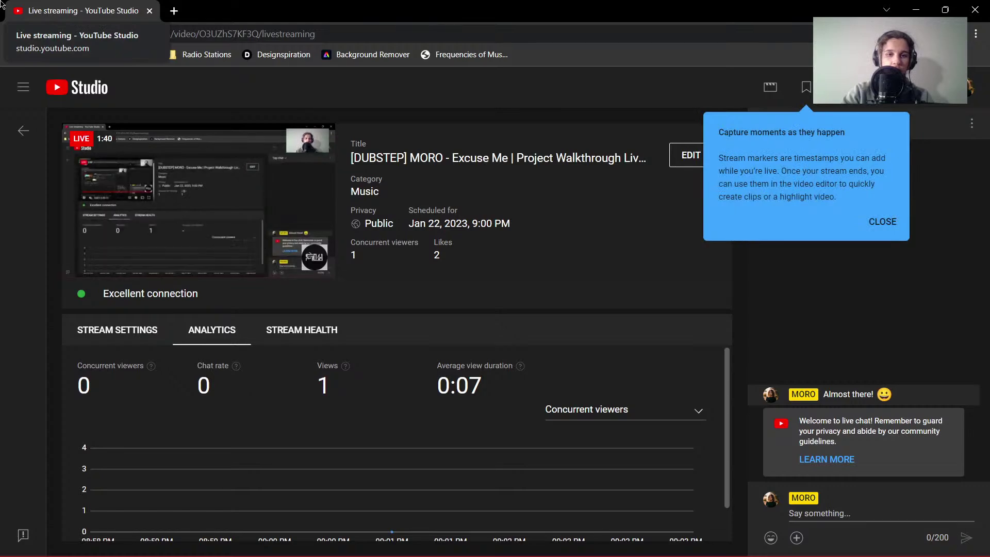
key(alt+Tab)
key(alt+Tab)
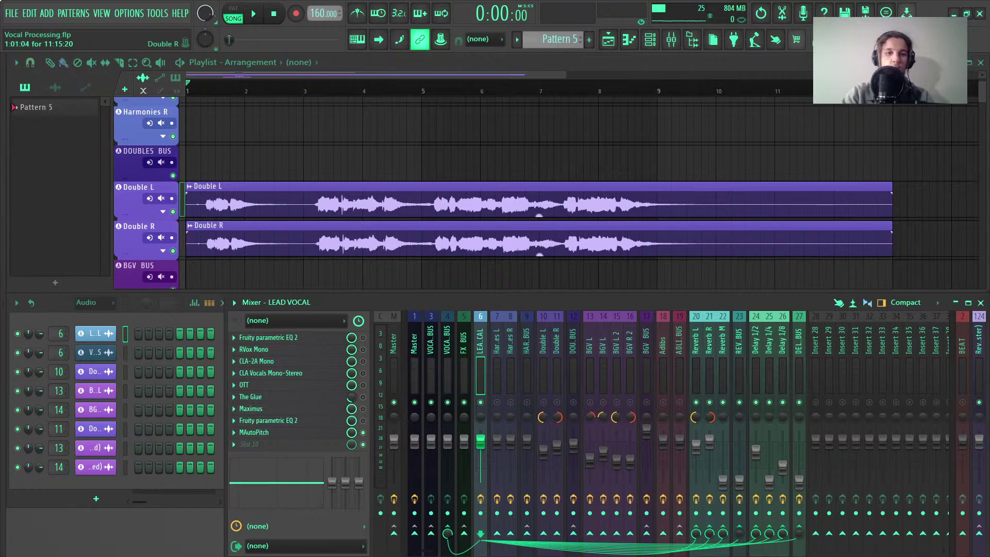
key(alt+Tab)
key(alt+Tab)
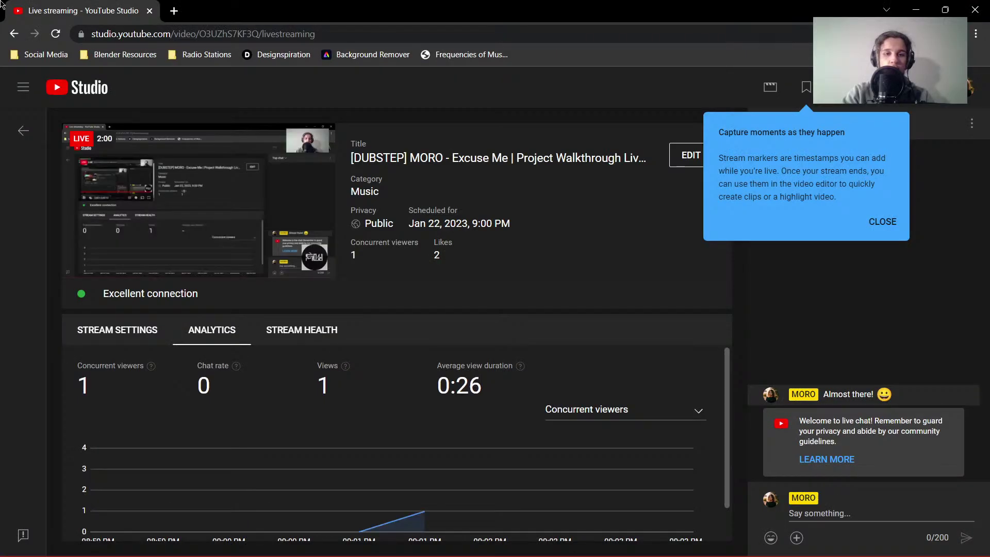
Switch to OBS, review the virtual camera output settings, and try out Studio Mode
key(alt+Tab)
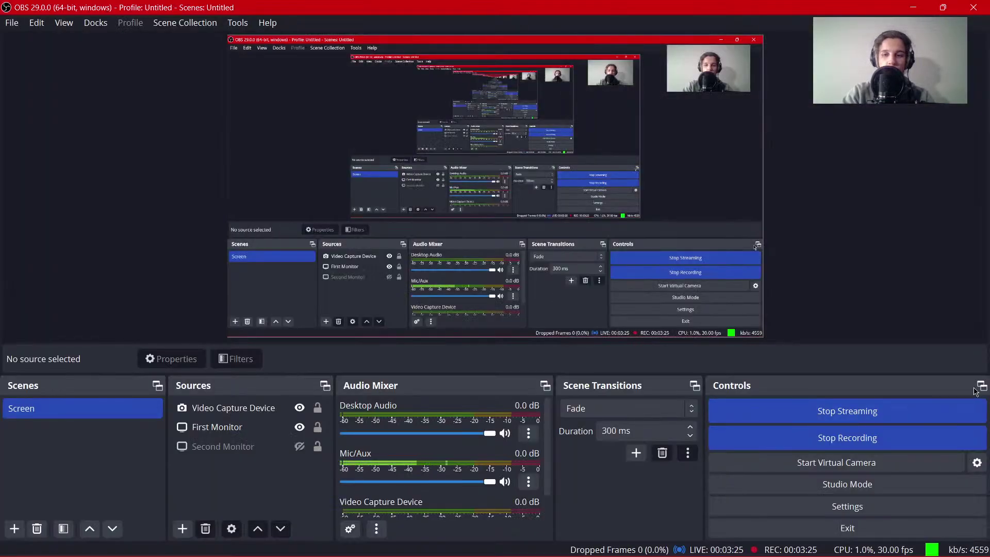
click(976, 462)
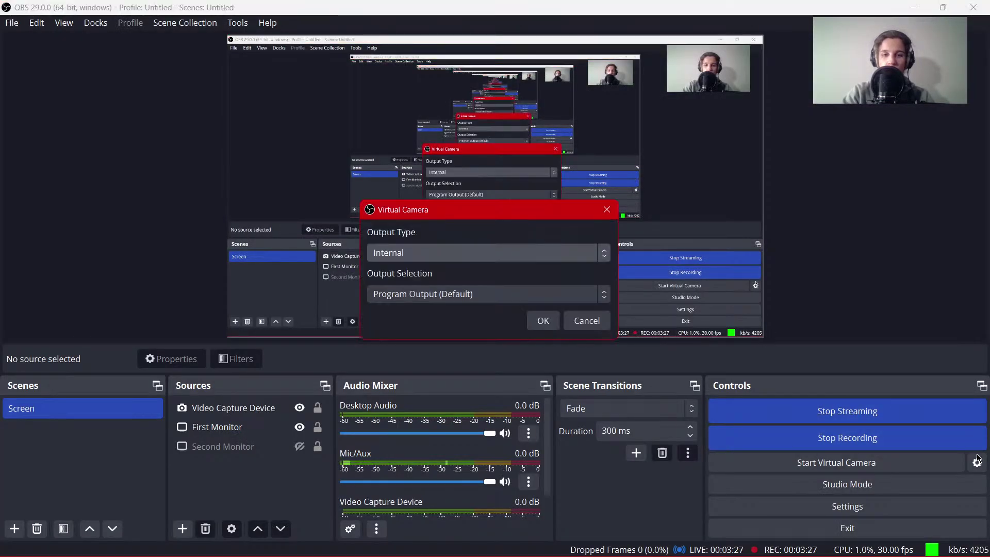
click(542, 320)
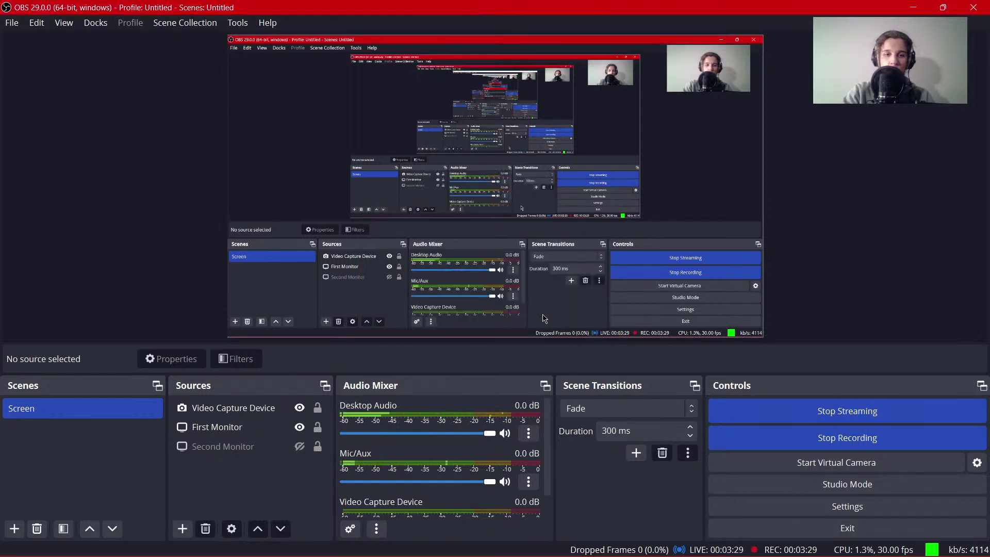
click(798, 487)
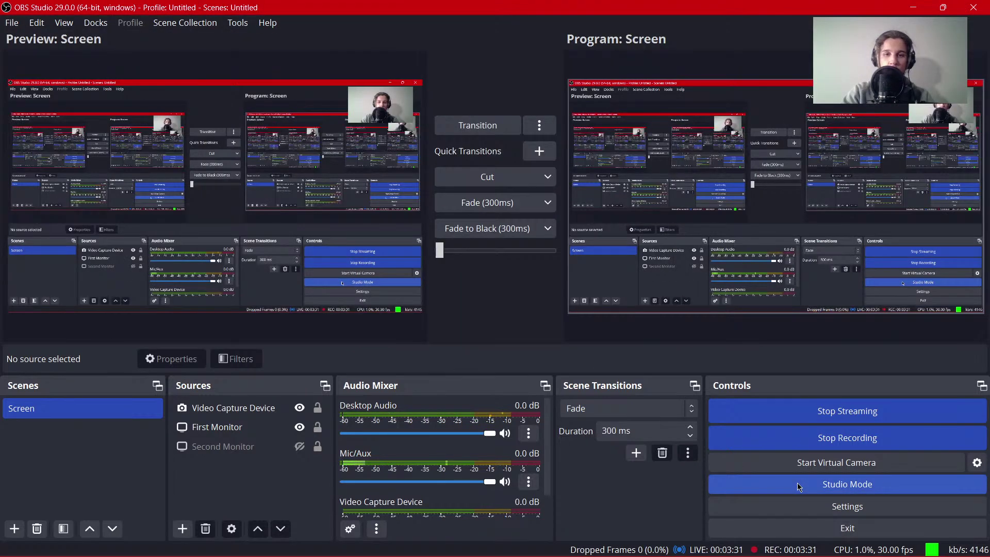
click(799, 487)
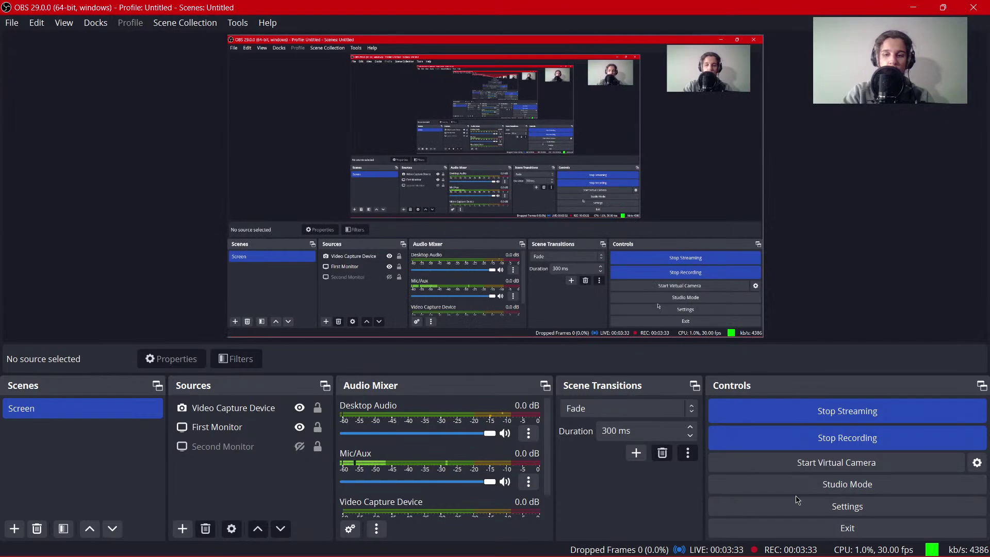
Switch to YouTube Studio and monitor the livestream's preview, connection status and concurrent viewers graph
key(alt+Tab)
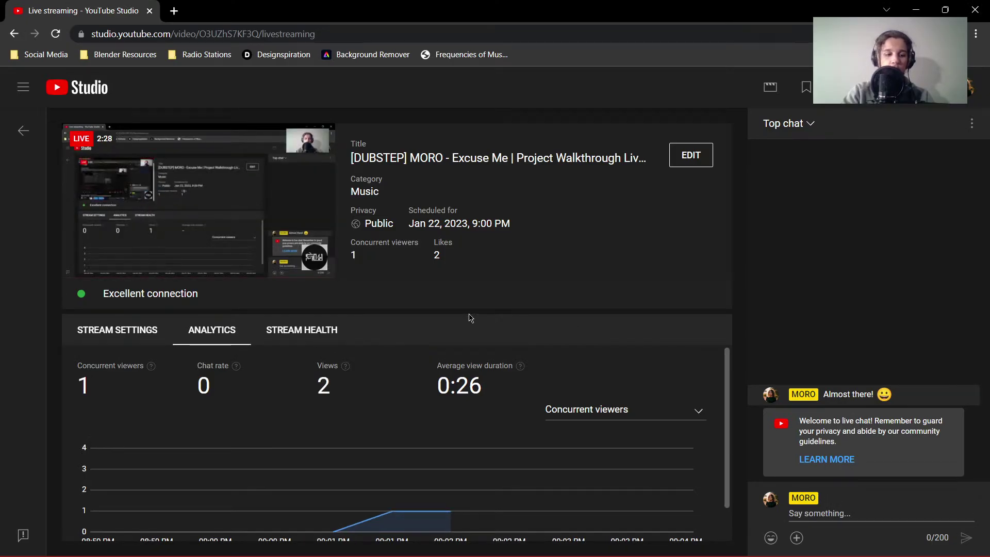
key(alt+Tab)
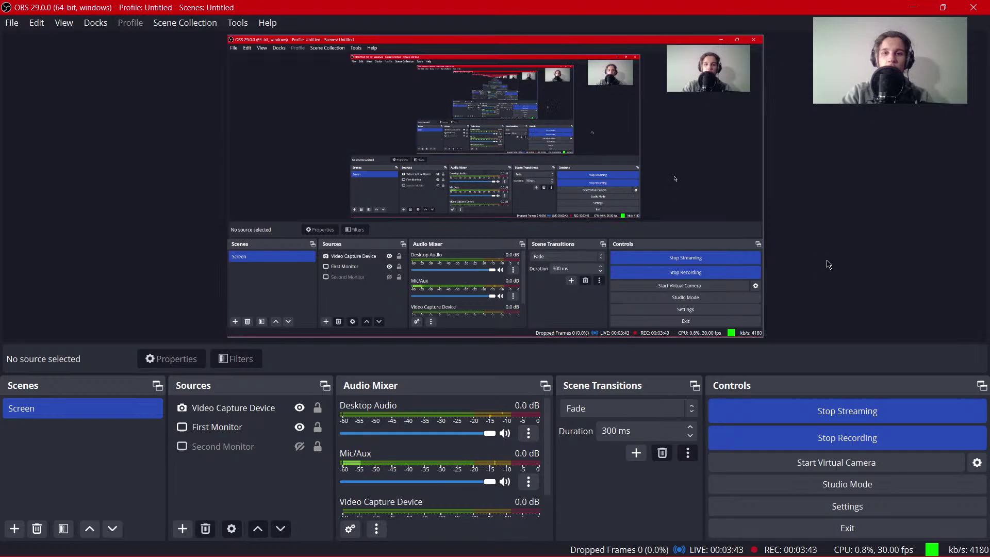
key(alt+Tab)
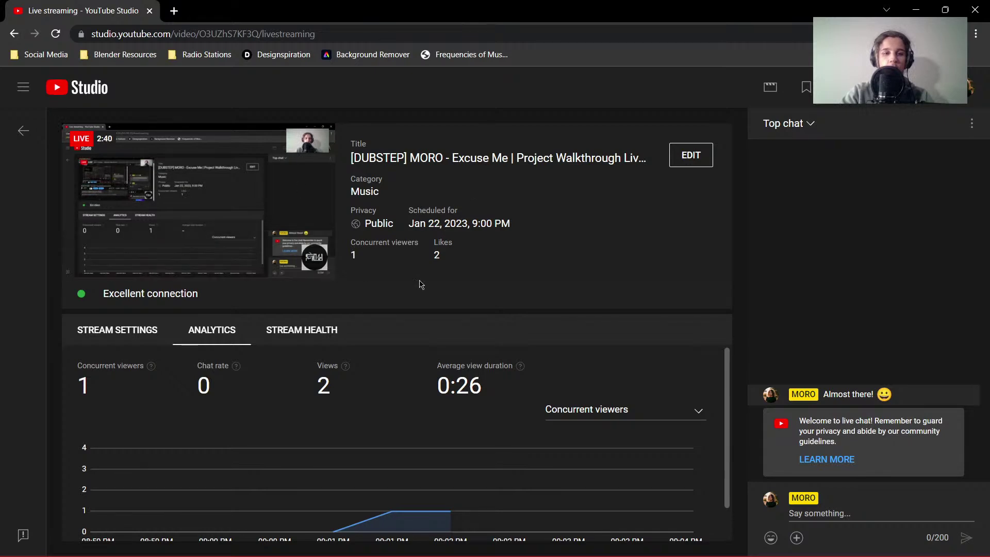
key(alt+Tab)
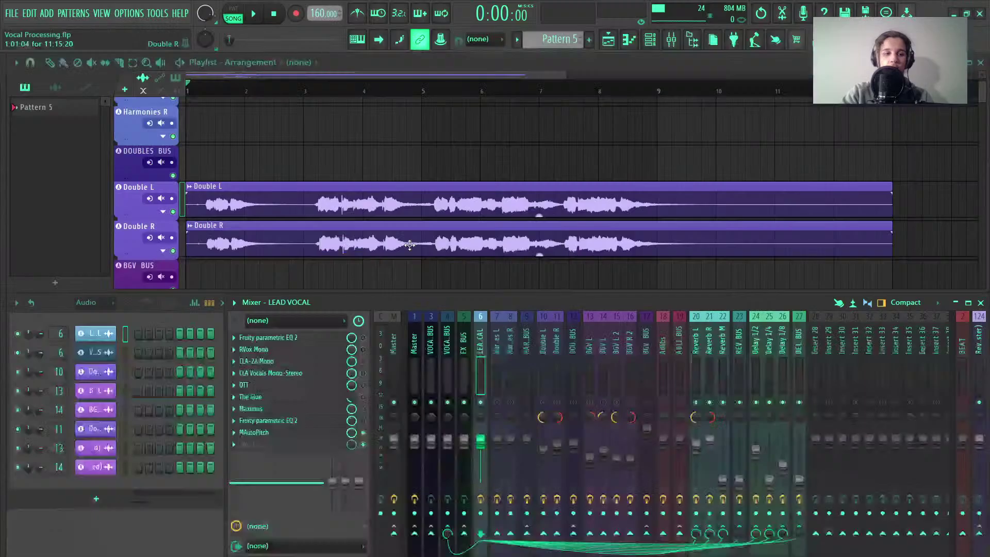
key(alt+Tab)
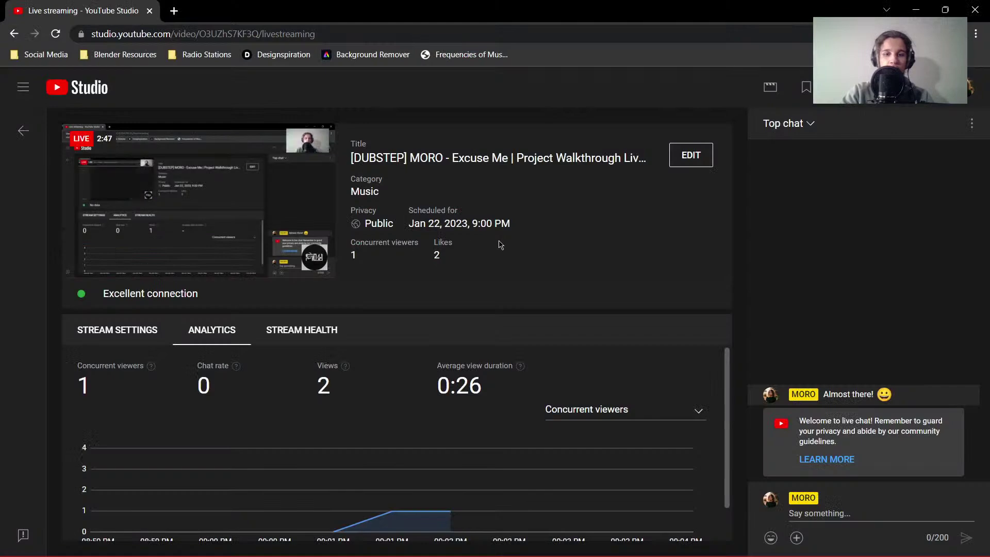
key(alt+Tab)
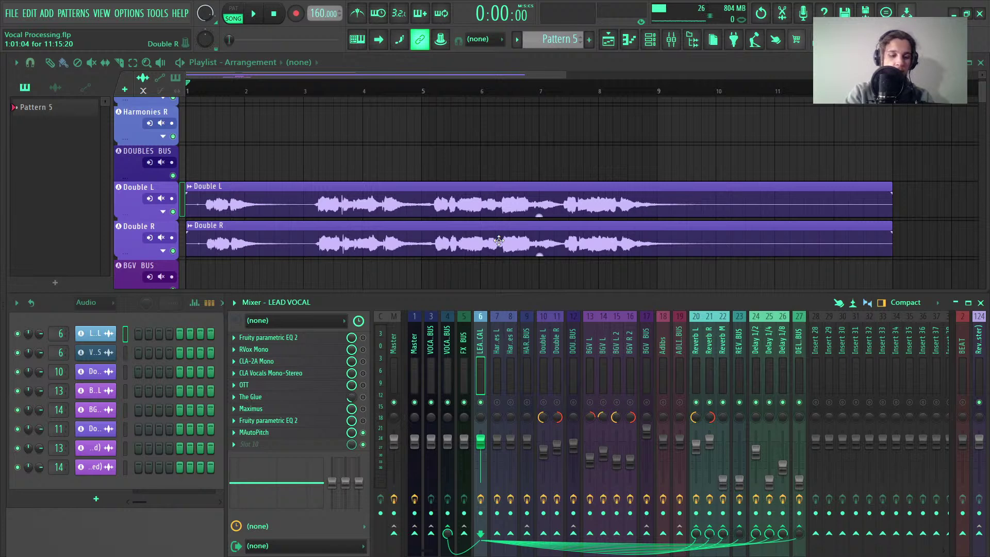
key(alt+Tab)
key(alt+Tab)
key(alt+Tab)
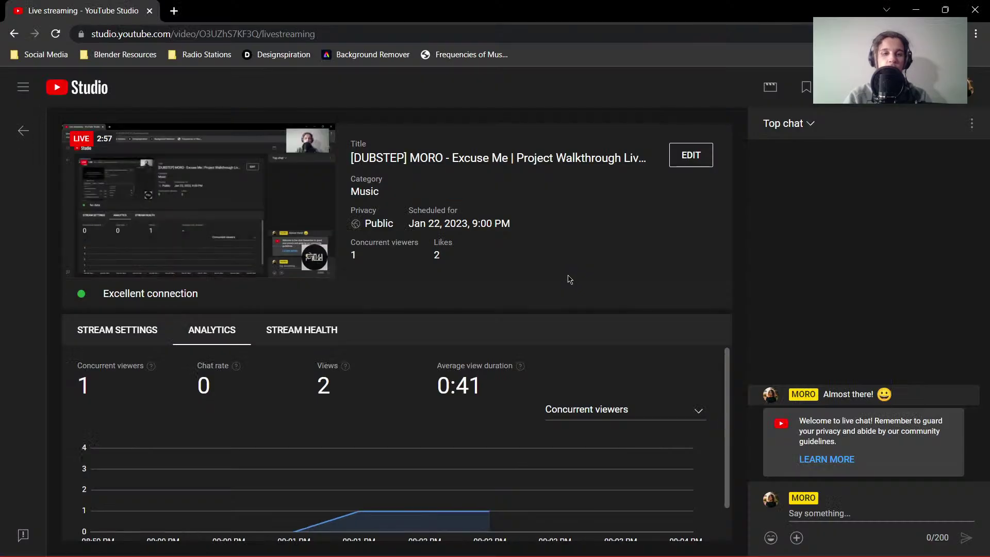
mouse_move(703, 555)
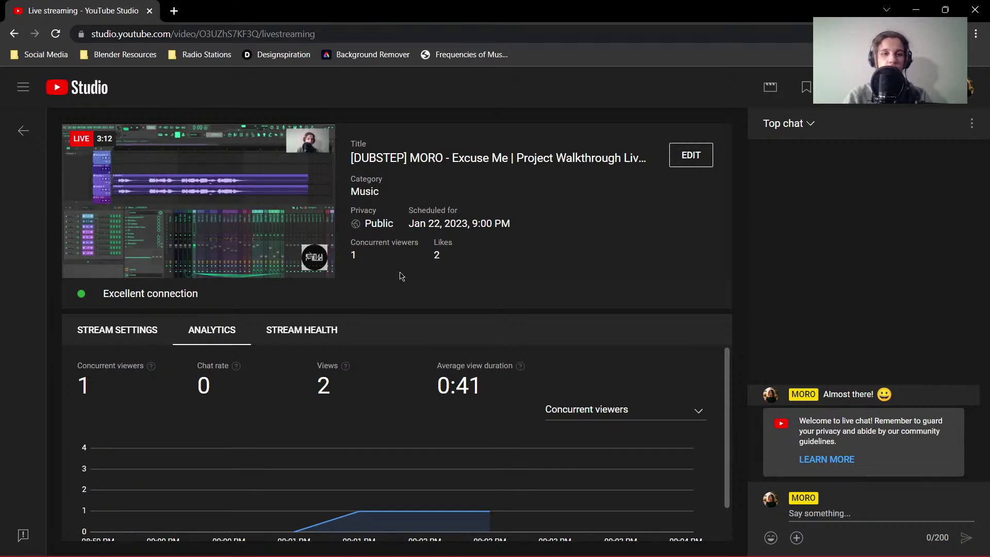
scroll(469, 394, down, 1)
scroll(468, 469, up, 1)
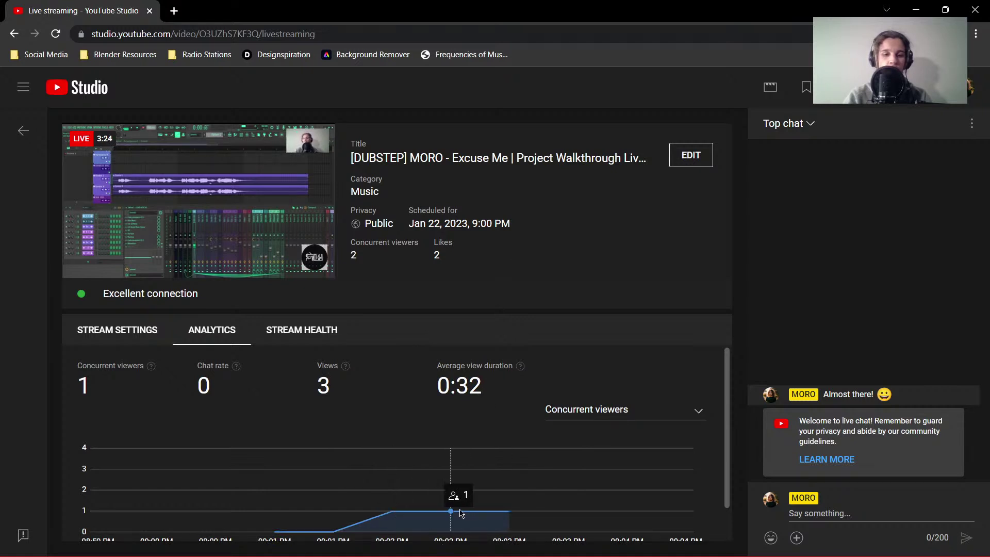
key(alt+Tab)
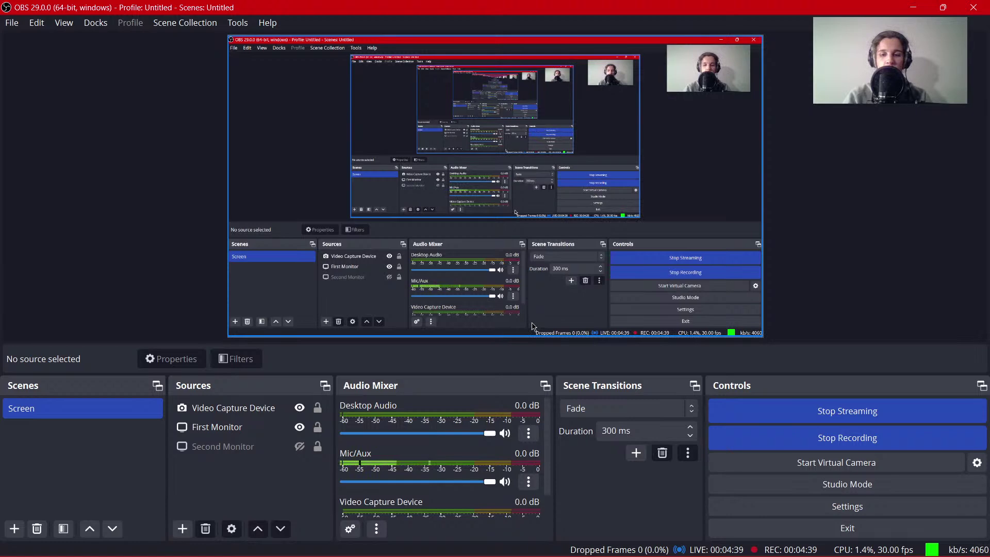
key(alt+Tab)
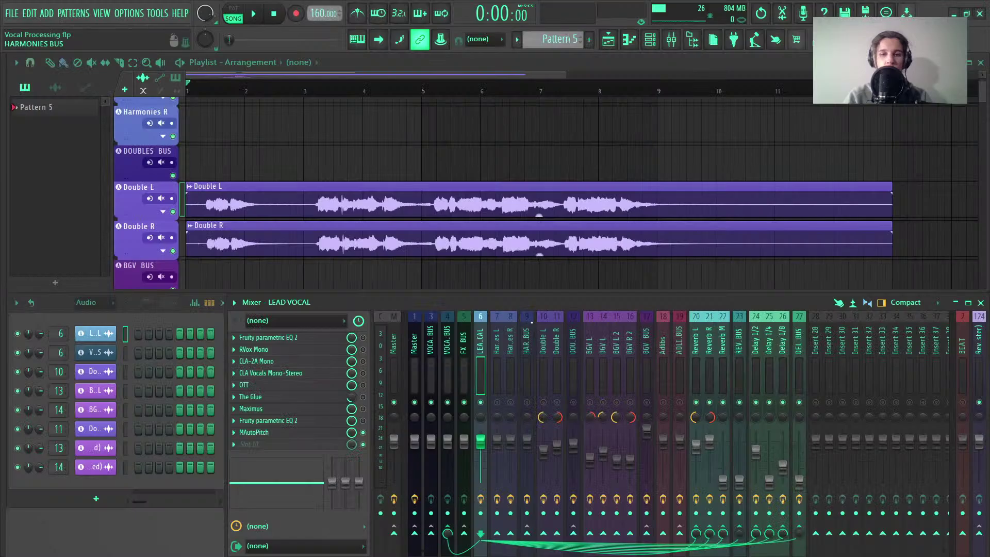
key(alt+Tab)
key(alt+Tab)
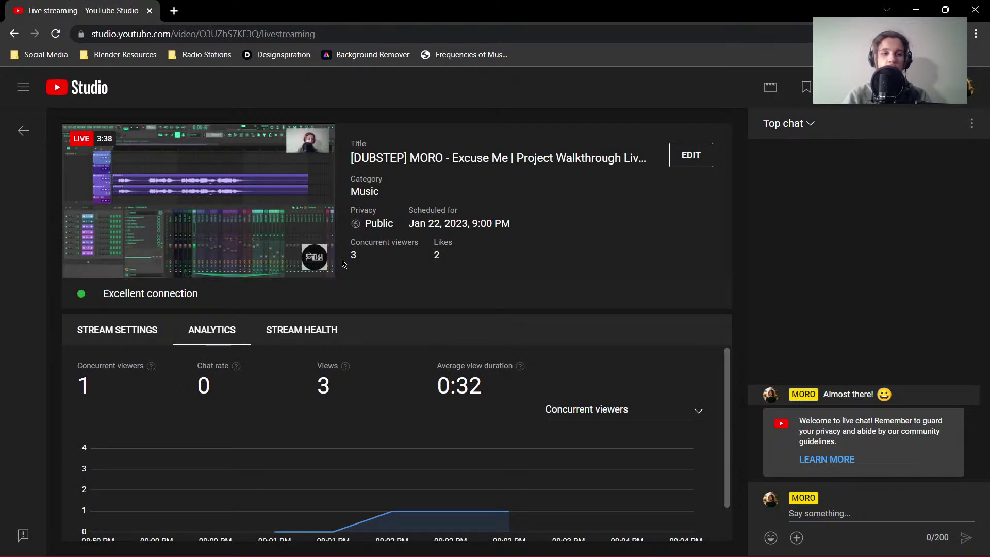
Switch to OBS and examine the stream service settings and the available interface view options
key(alt+Tab)
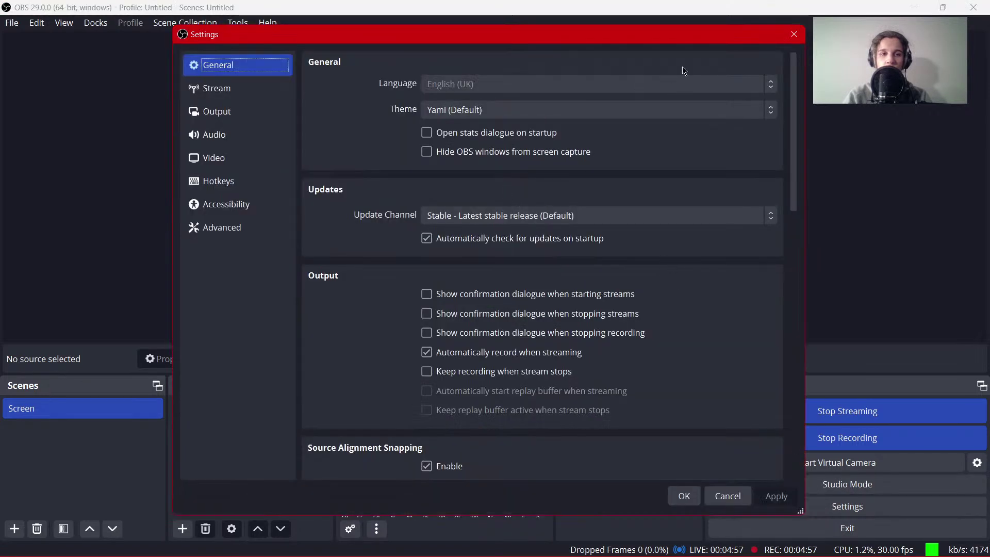
click(228, 92)
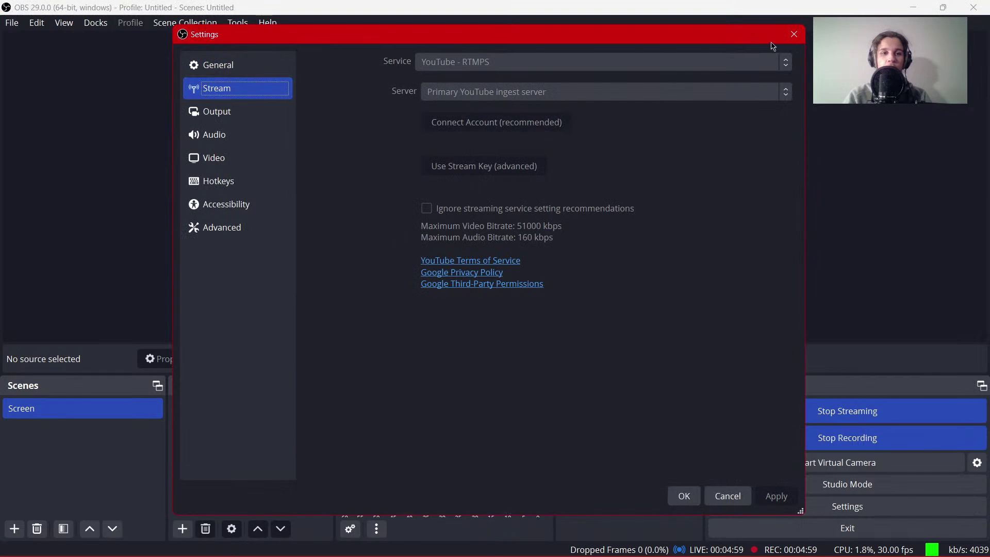
click(793, 35)
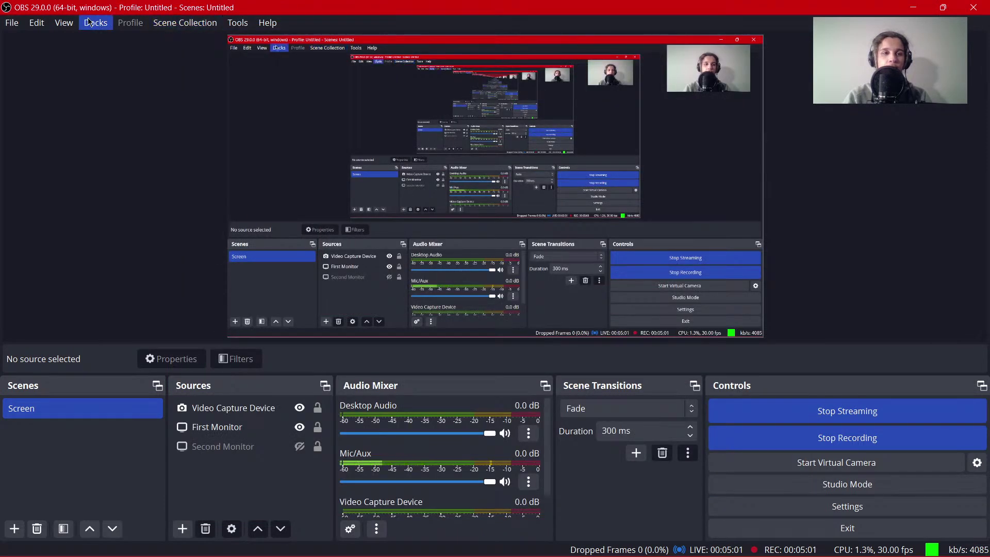
click(65, 23)
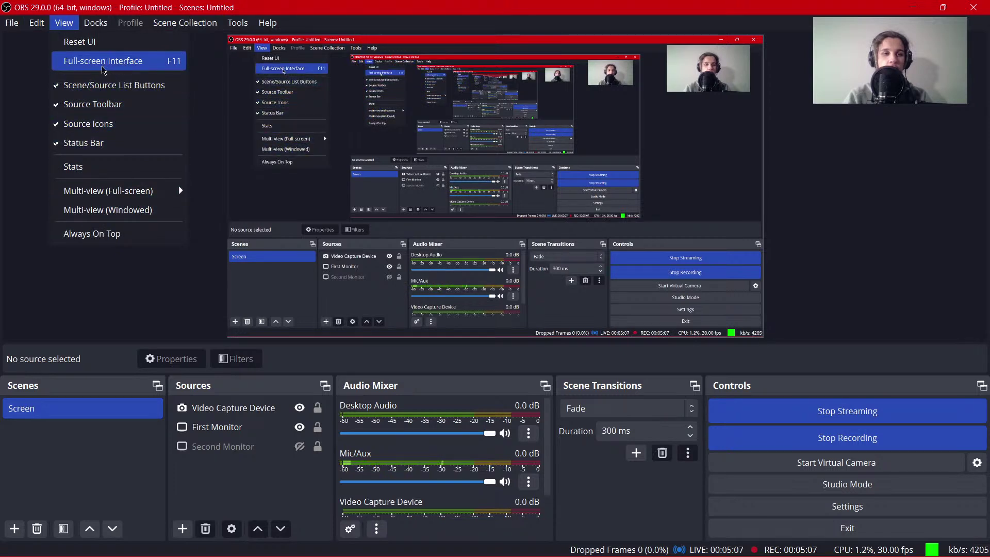
click(23, 109)
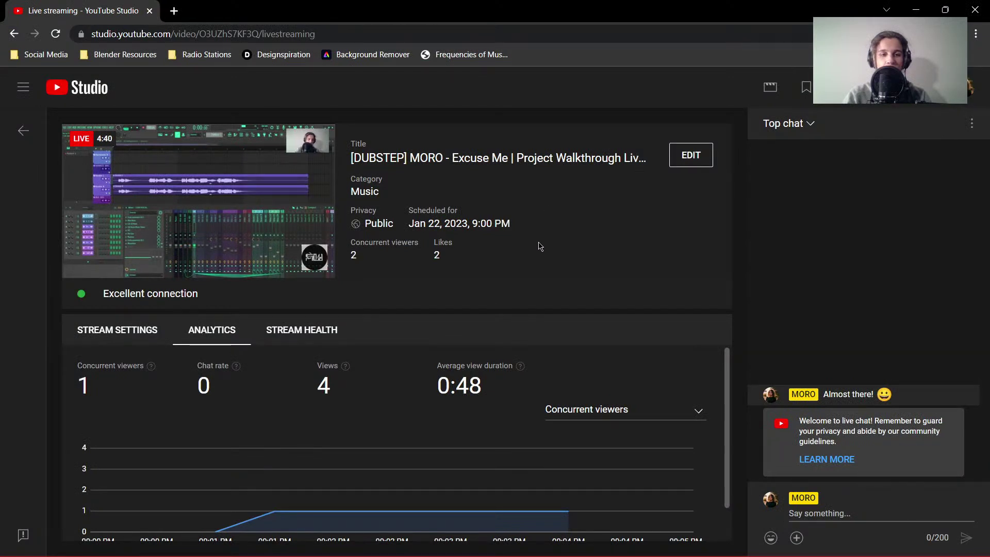
In YouTube Studio, examine the livestream analytics graph for chat rate, and for views
click(637, 408)
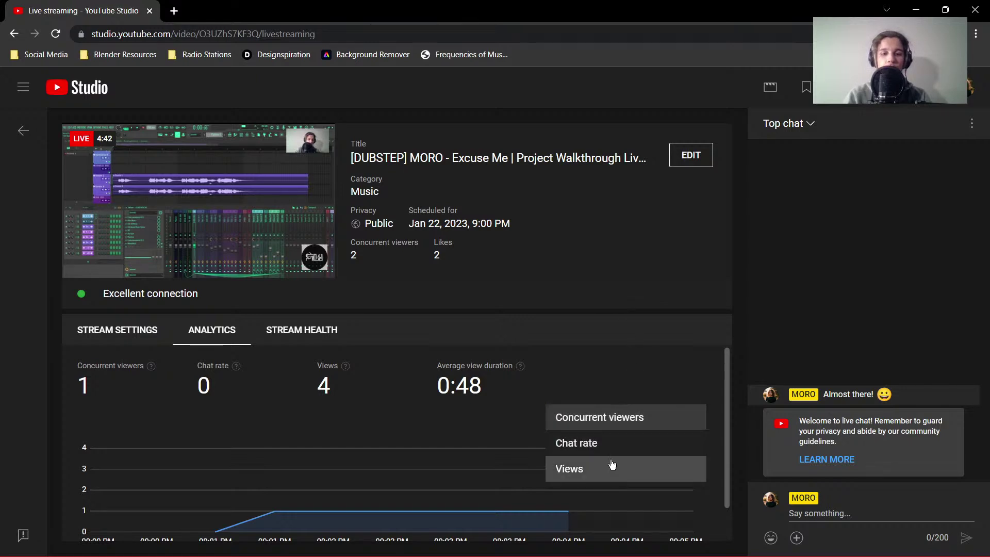
click(613, 444)
click(623, 414)
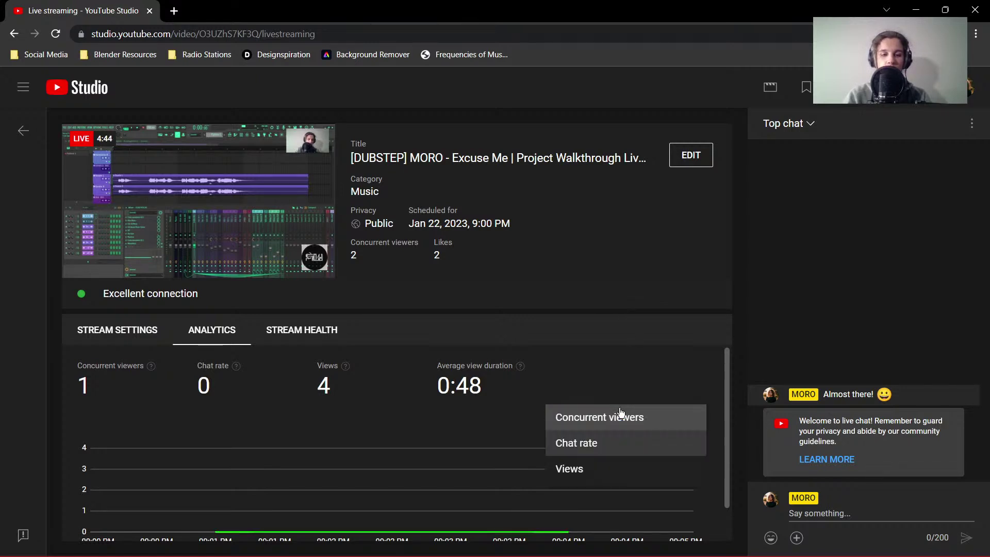
click(602, 467)
scroll(598, 422, down, 1)
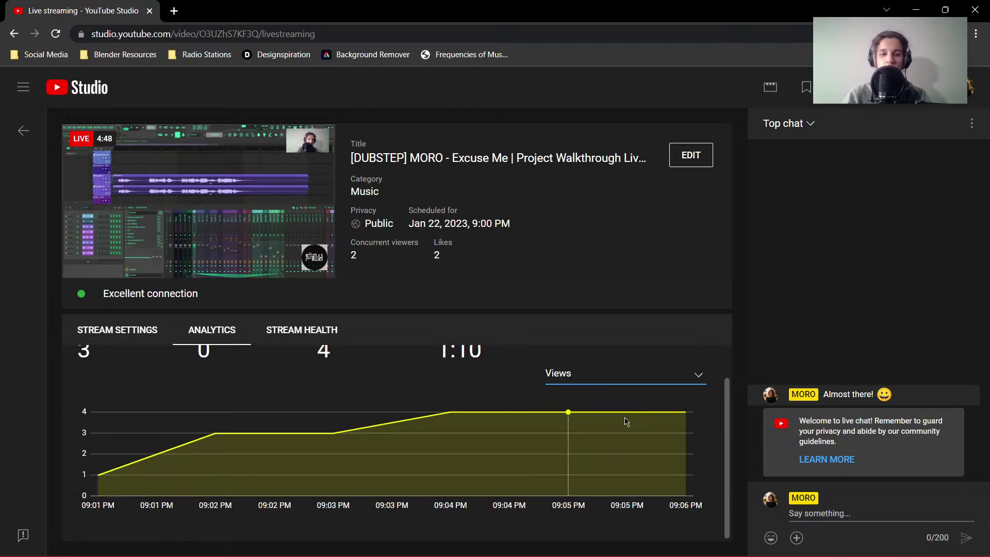
Set the livestream analytics graph to show concurrent viewers
scroll(609, 427, up, 1)
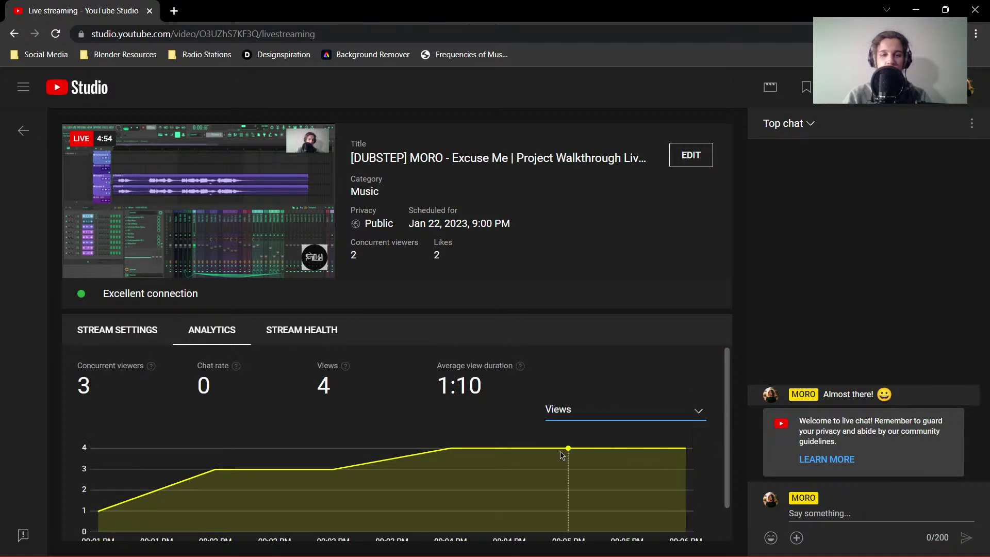
click(618, 413)
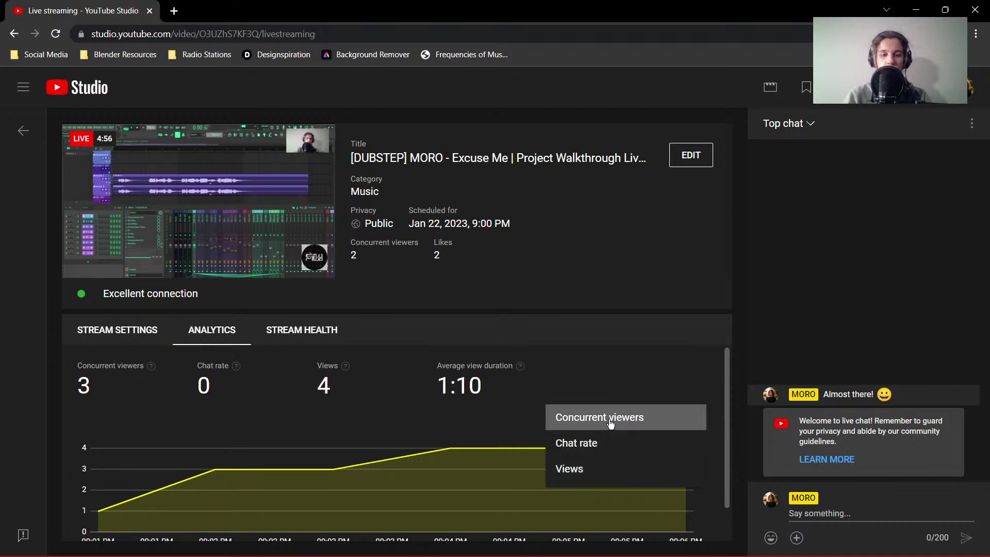
click(610, 421)
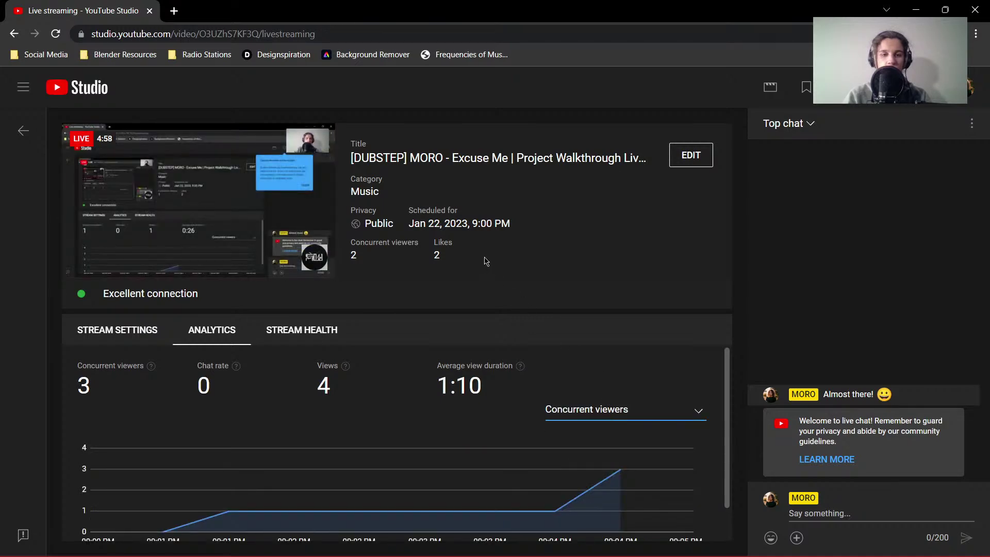
Alternate between OBS and YouTube Studio to check the captured screen, the delayed live preview and the concurrent viewers graph
key(alt+Tab)
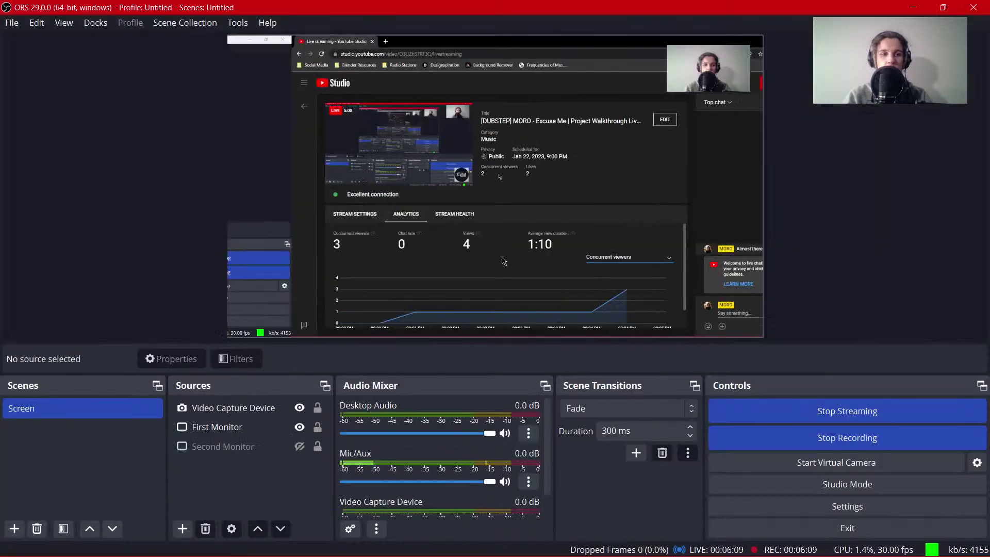
key(alt+Tab)
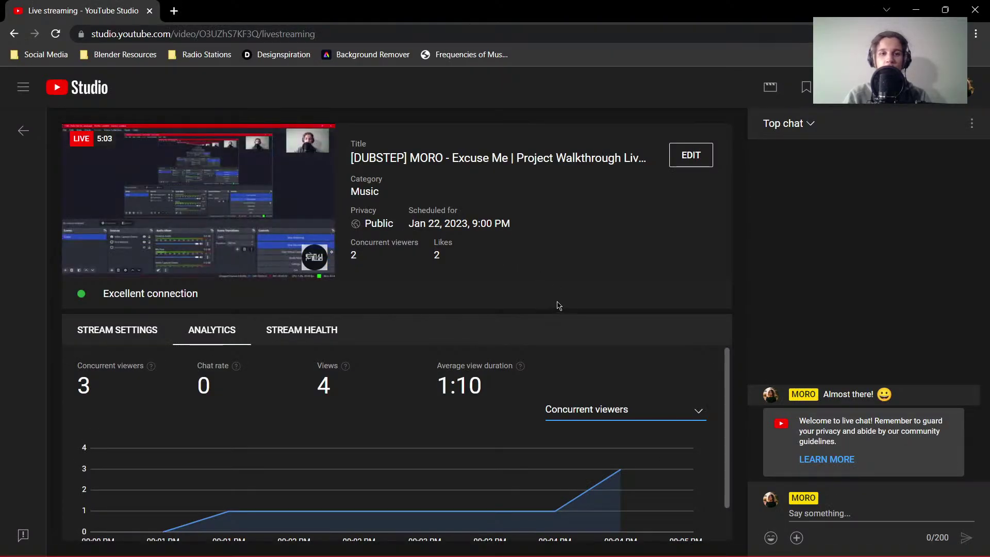
mouse_move(549, 555)
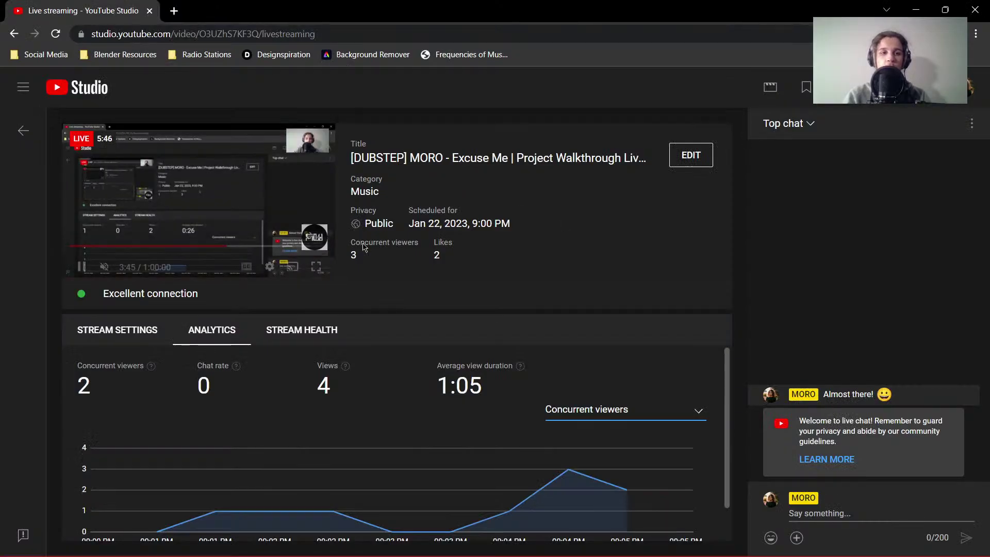
mouse_move(124, 266)
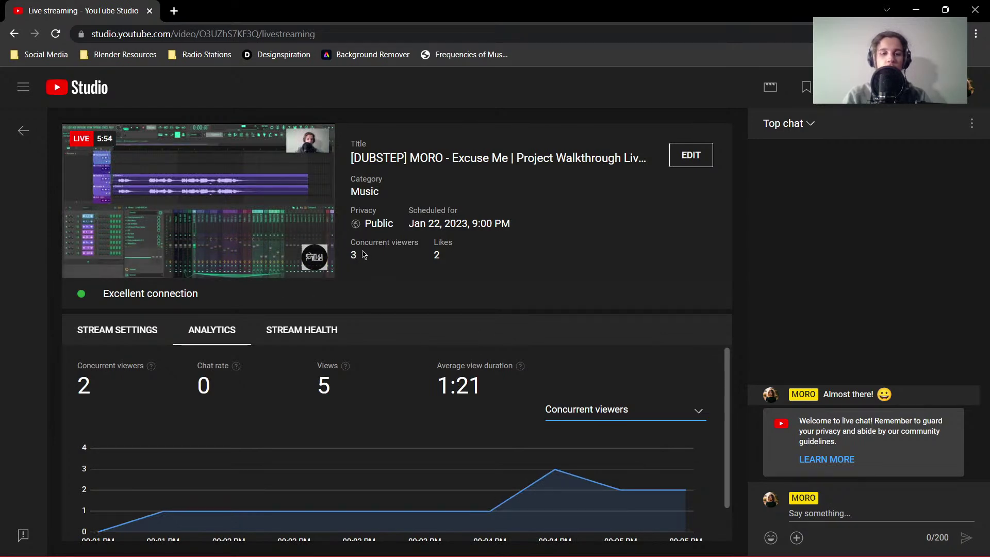
key(alt+Tab)
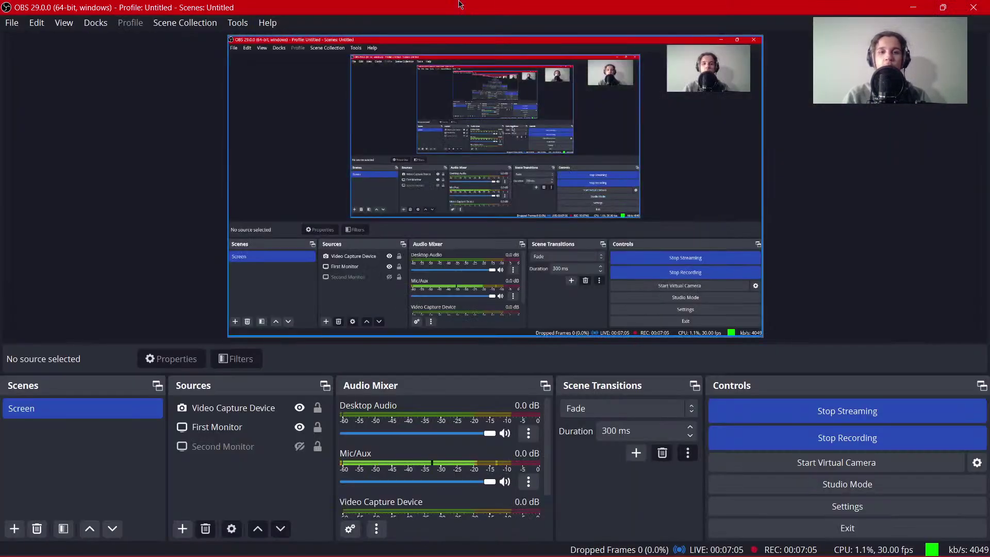
key(alt+Tab)
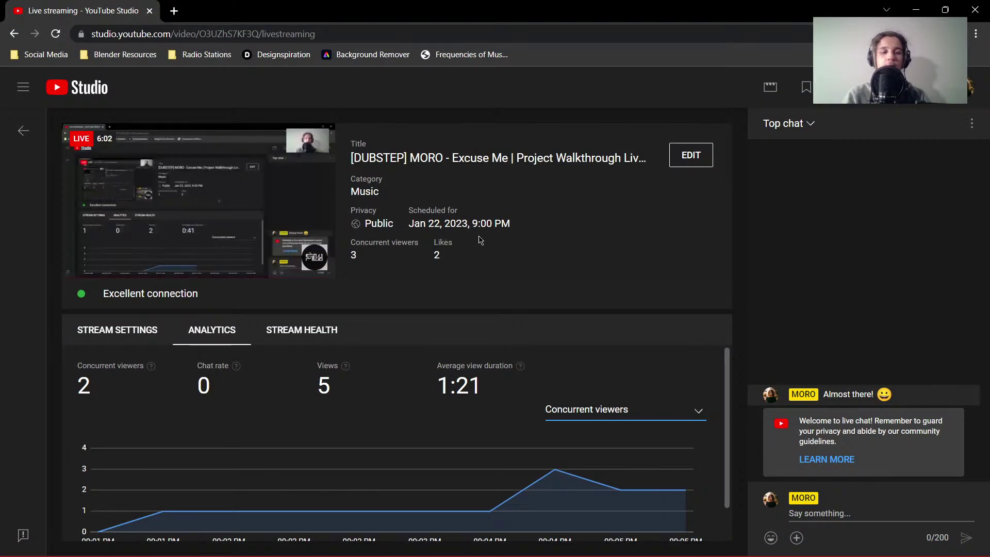
Switch to OBS, detach the Controls dock from the main window, and dock it back in place
key(alt+Tab)
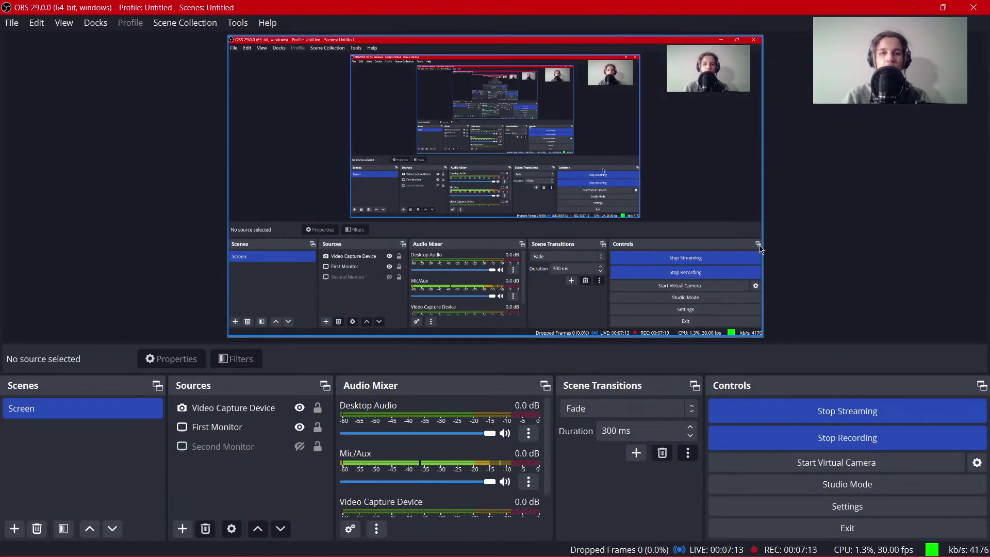
click(981, 386)
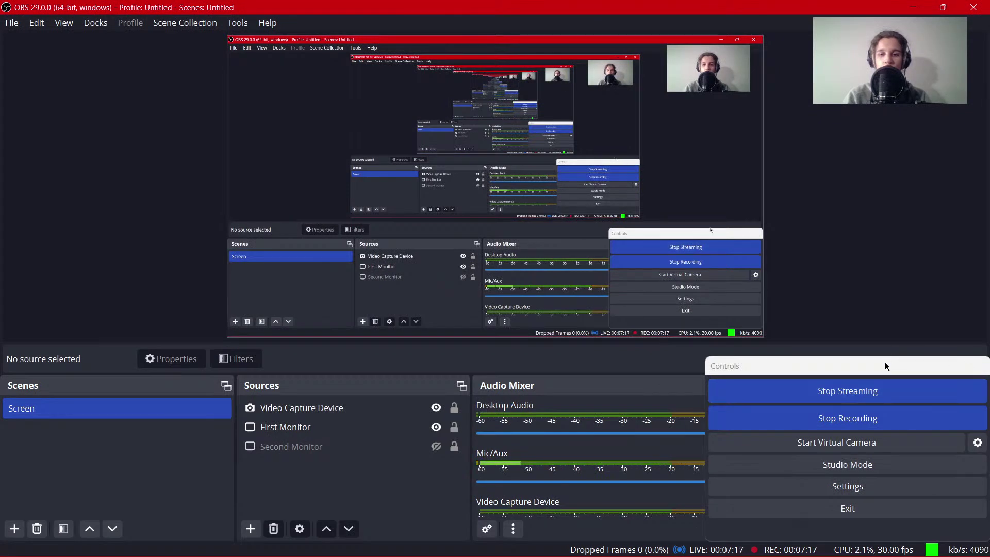
double_click(951, 365)
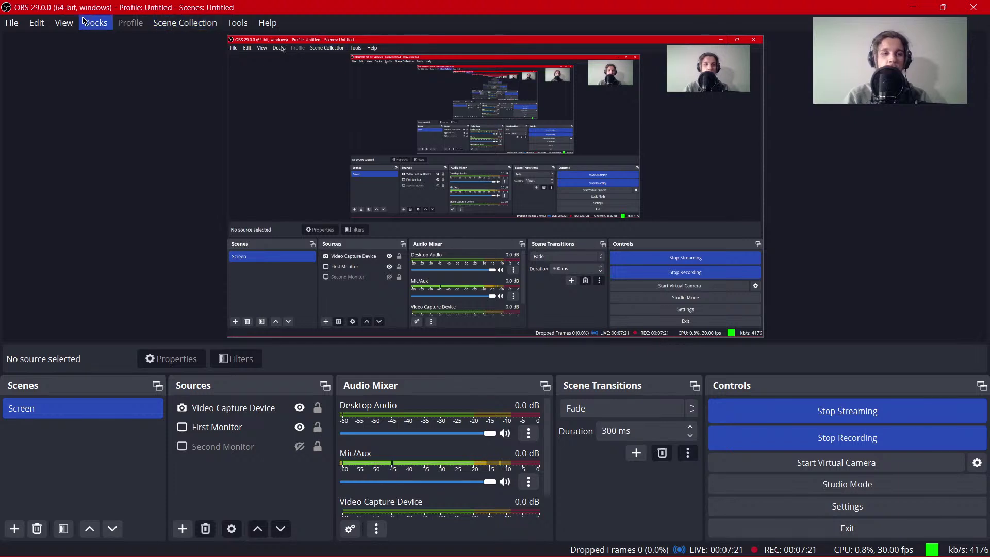
Look through the tool and file commands in OBS and the source types that can be added to the scene
click(237, 27)
click(238, 25)
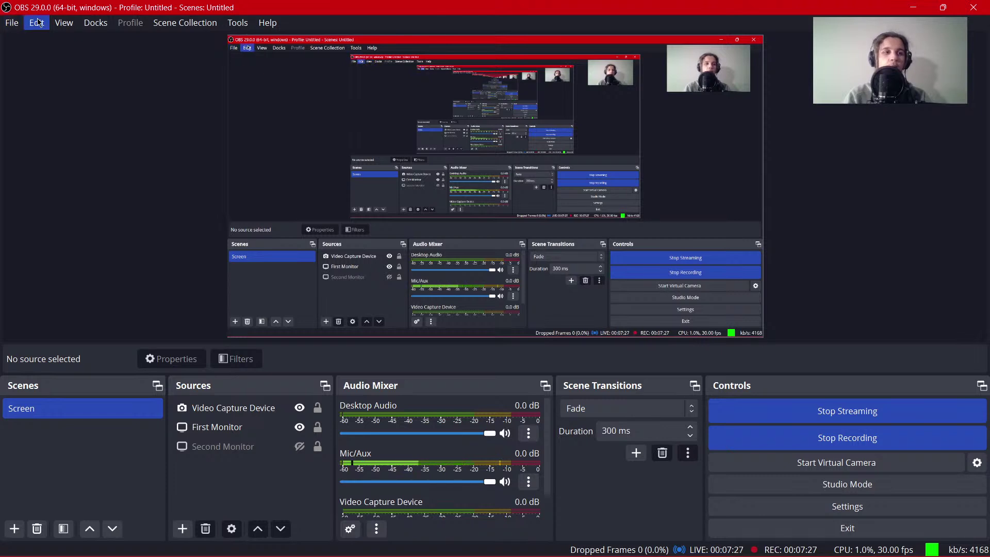
click(12, 23)
click(137, 289)
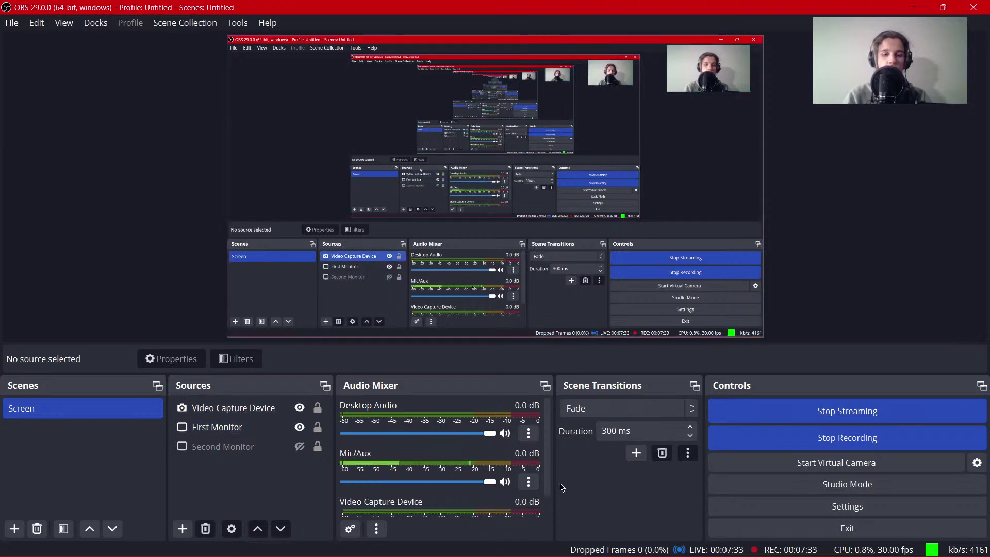
click(185, 530)
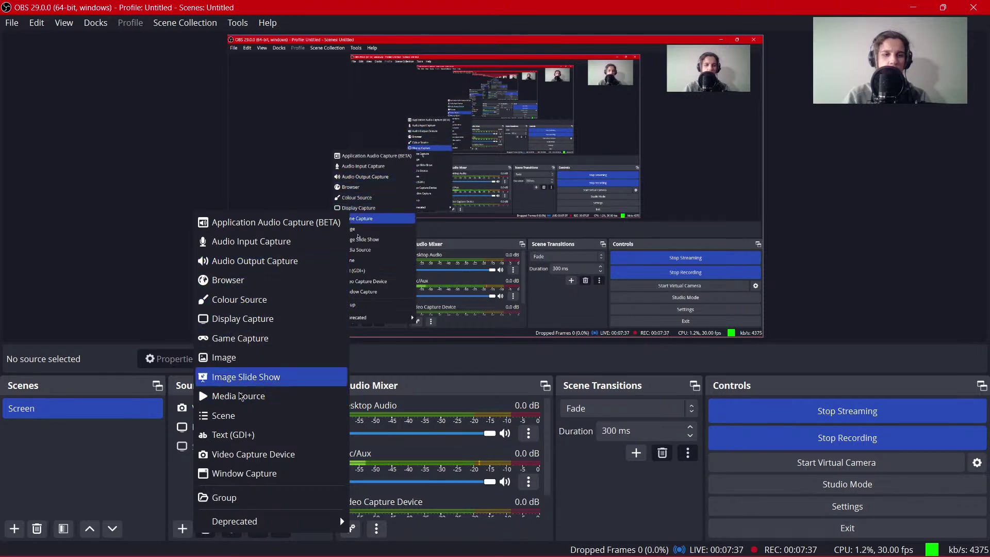
key(Escape)
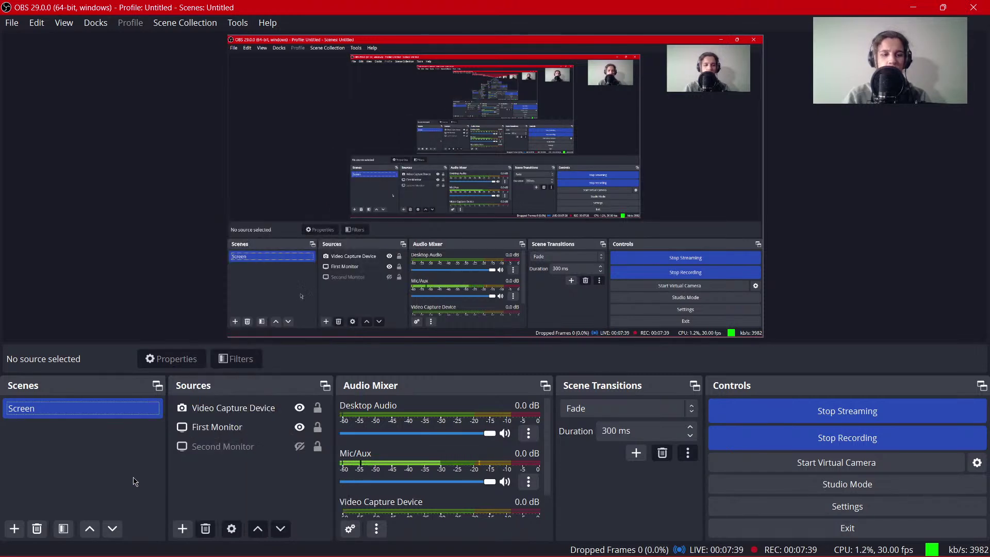
Check the live chat messages in YouTube Studio and the source list of the Screen scene in OBS
key(super+ctrl+Right)
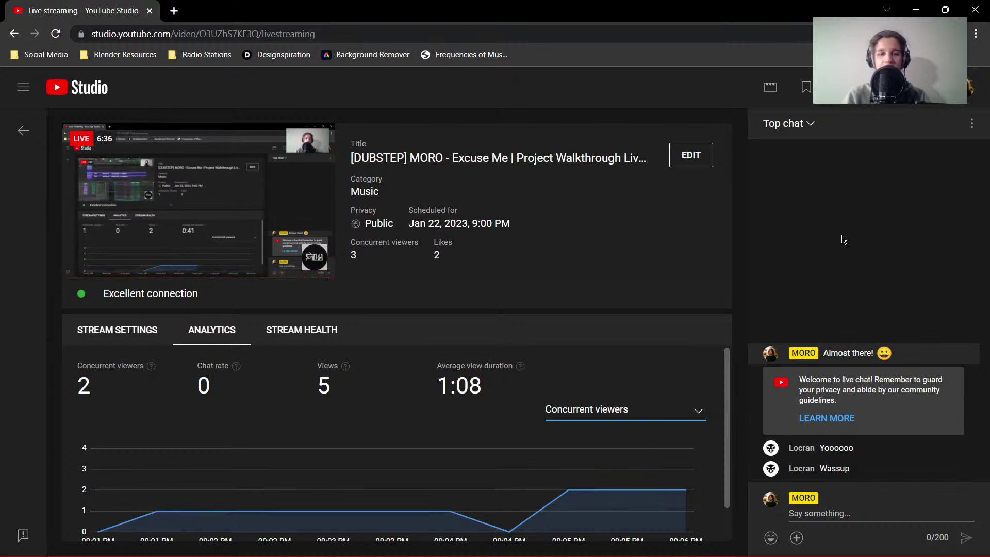
key(super+ctrl+Left)
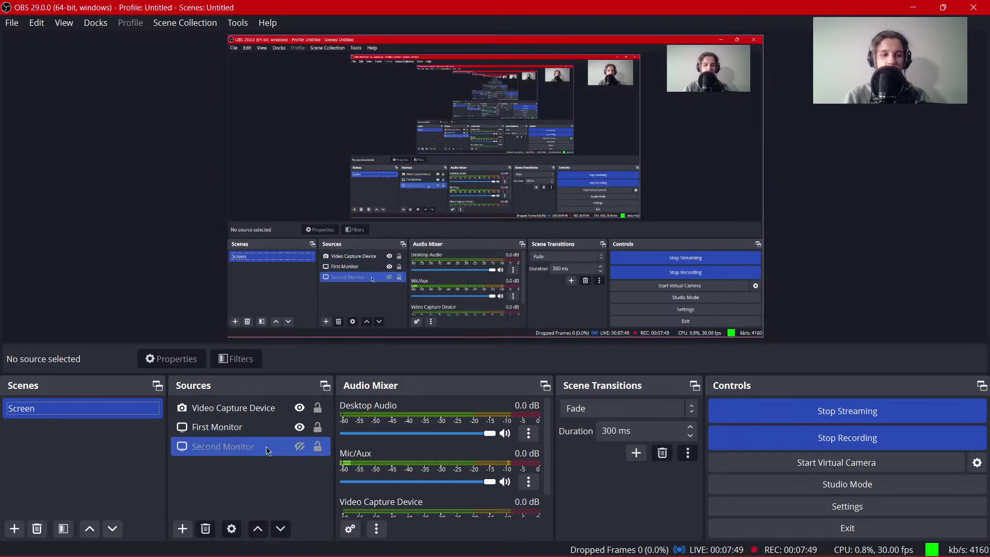
click(258, 482)
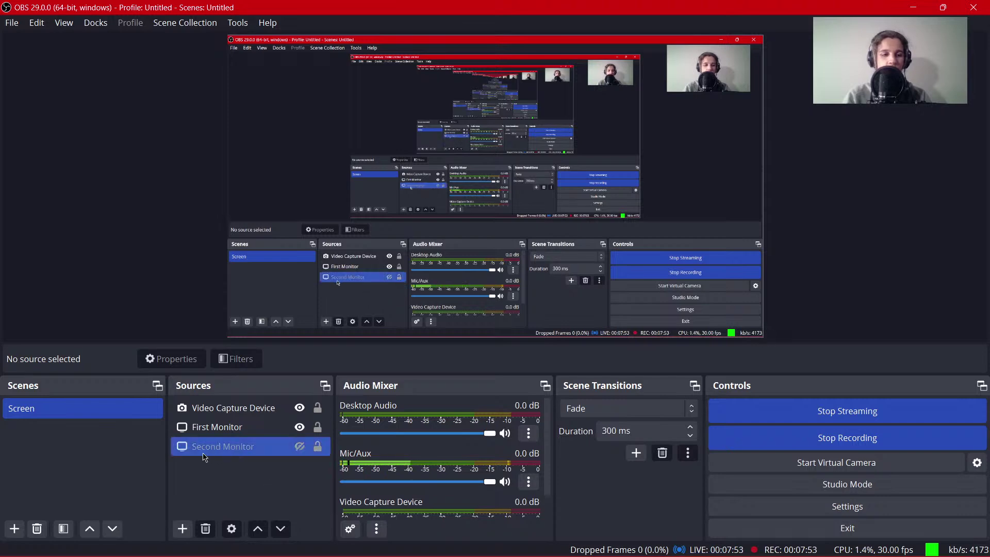
key(alt+Tab)
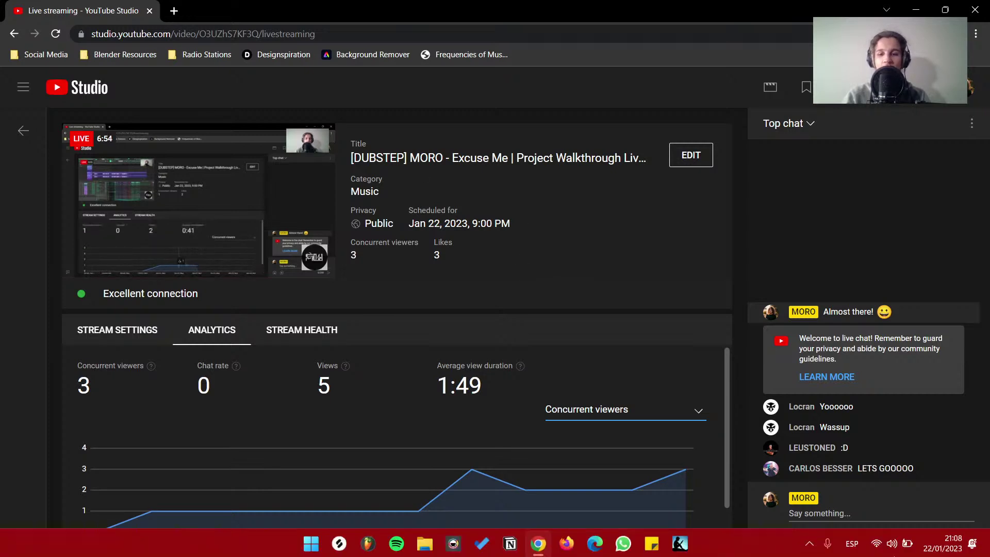
click(950, 541)
click(541, 92)
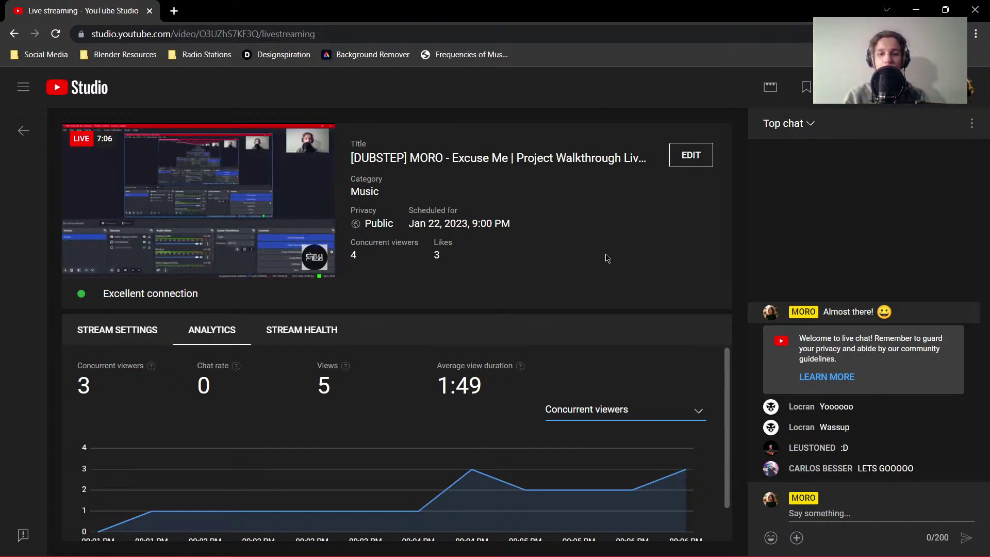
Check the open vocal project in FL Studio and the stream in OBS, and return to YouTube Studio to read the chat
key(ctrl+super+Left)
key(ctrl+super+Left)
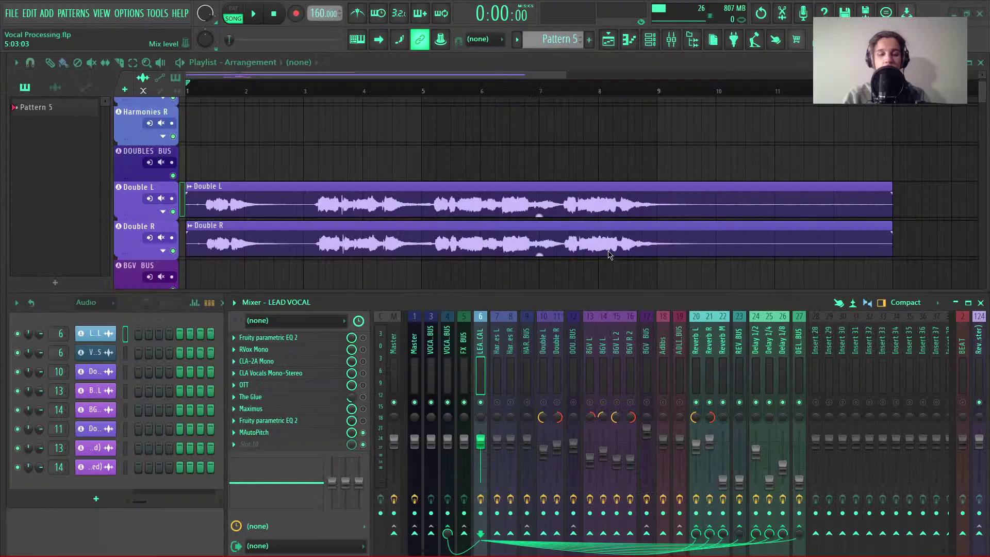
key(ctrl+super+Right)
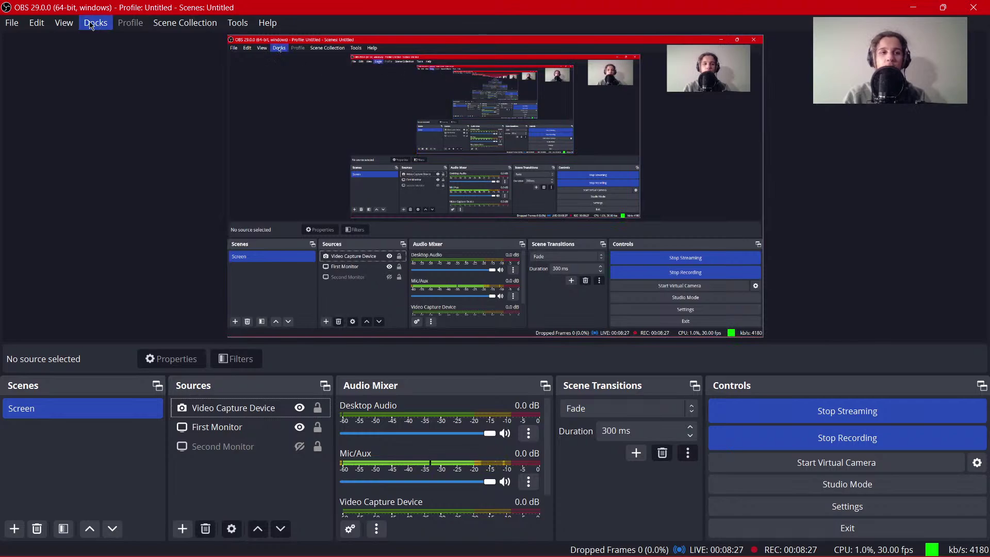
key(alt+Tab)
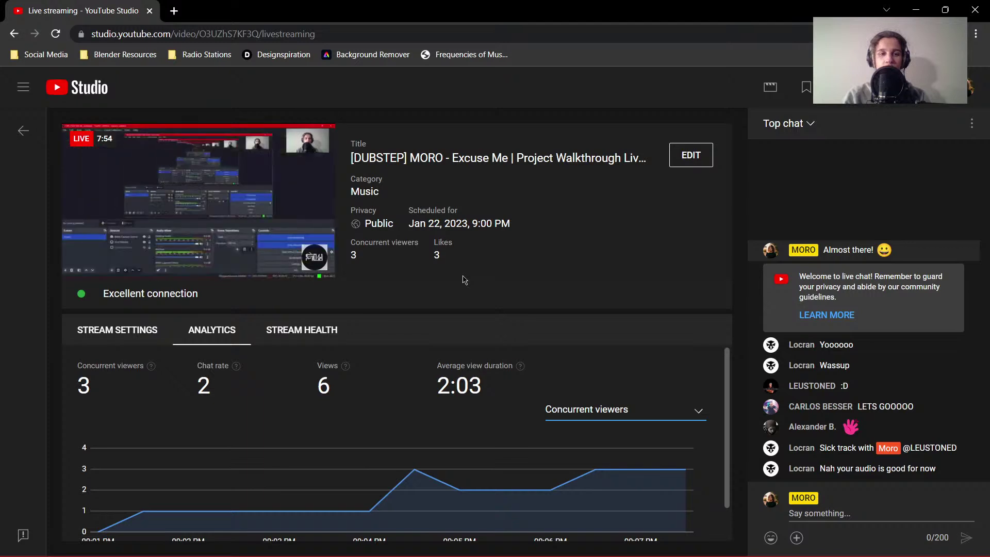
mouse_move(887, 551)
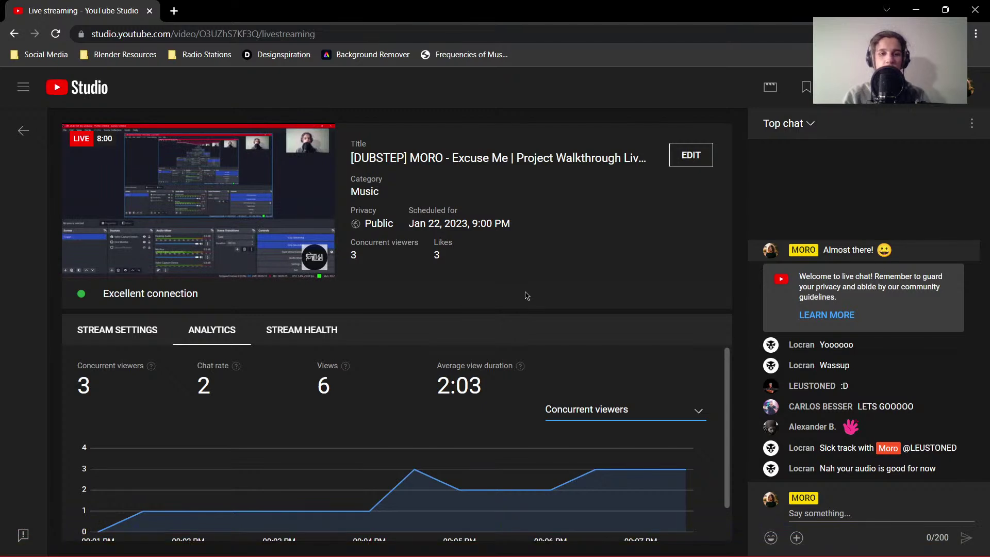
Switch to FL Studio, show the Excuse Me project files in the Browser, and hide the Browser again
key(alt+Tab)
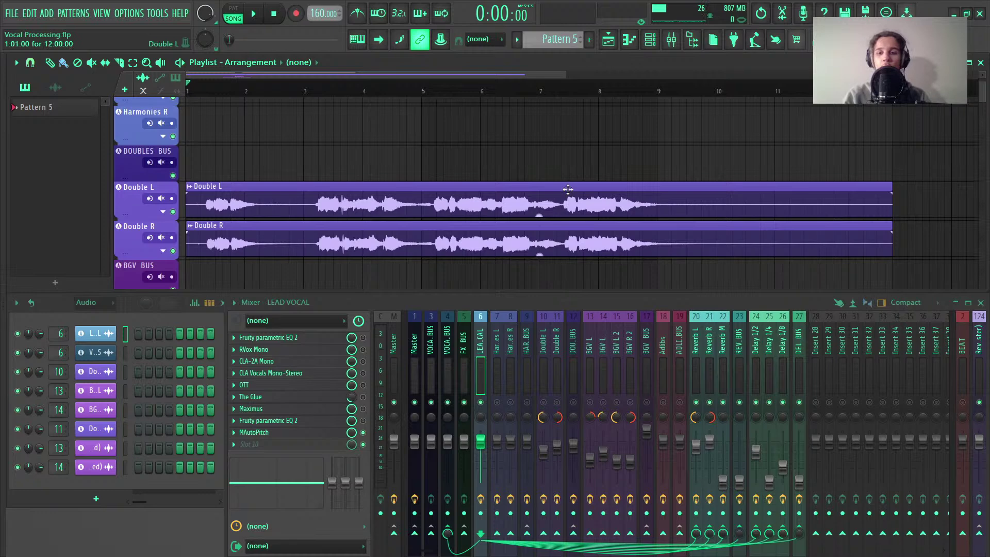
key(alt+F8)
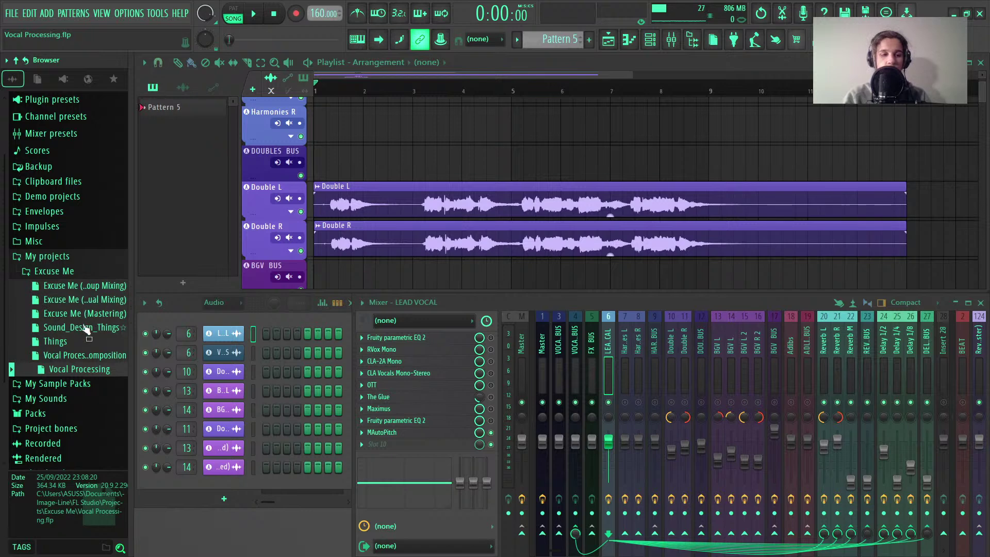
key(alt+F8)
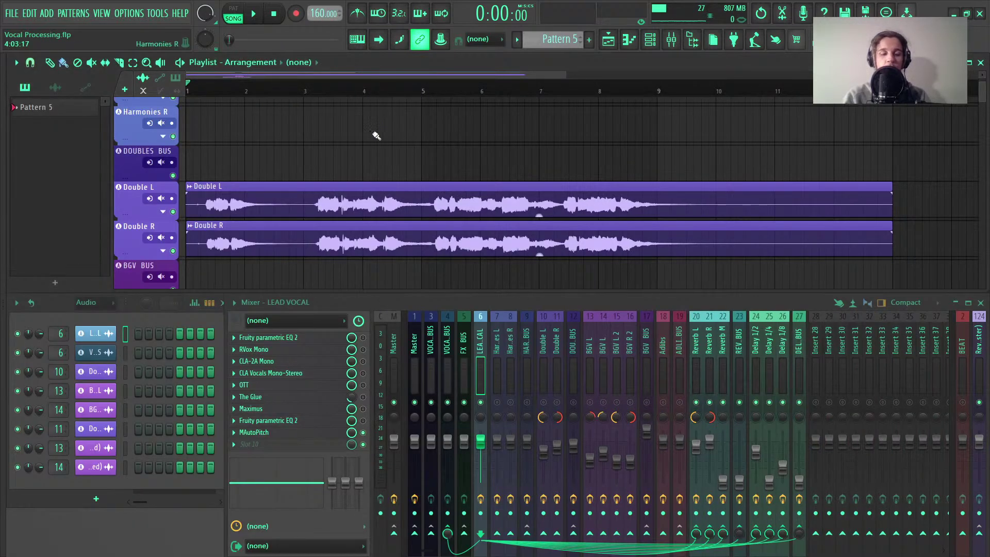
key(alt+F8)
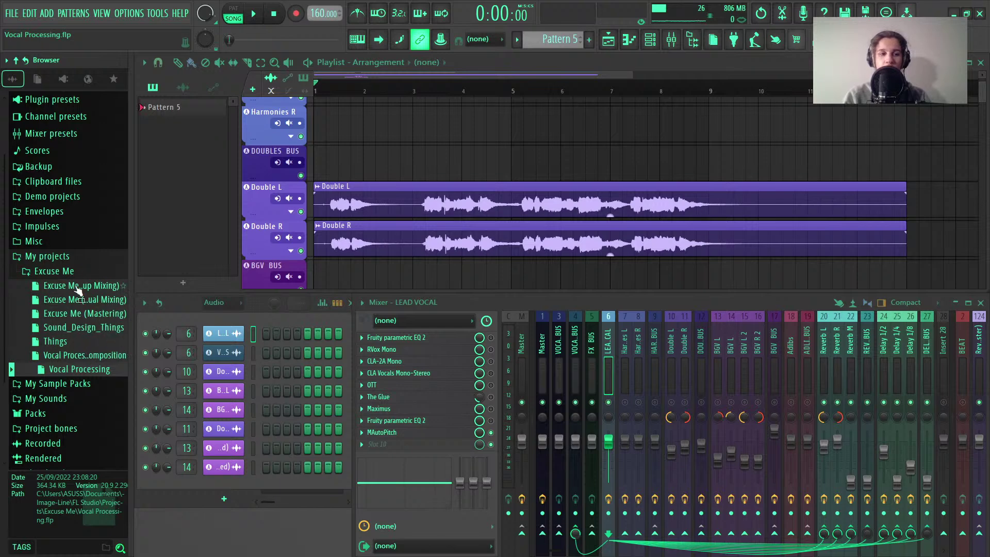
key(alt+F8)
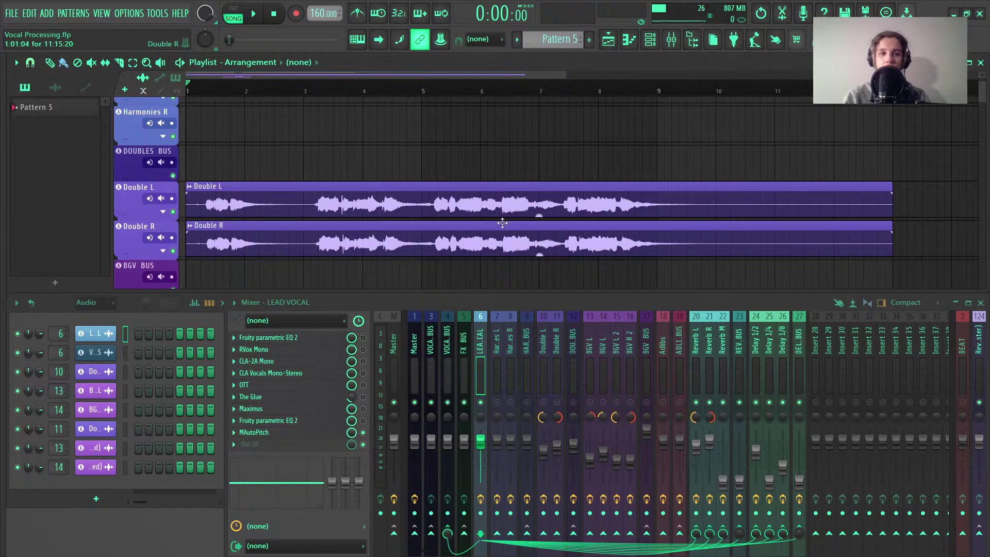
Switch through OBS to YouTube Studio and examine the latest point on the concurrent viewers graph
key(alt+Tab)
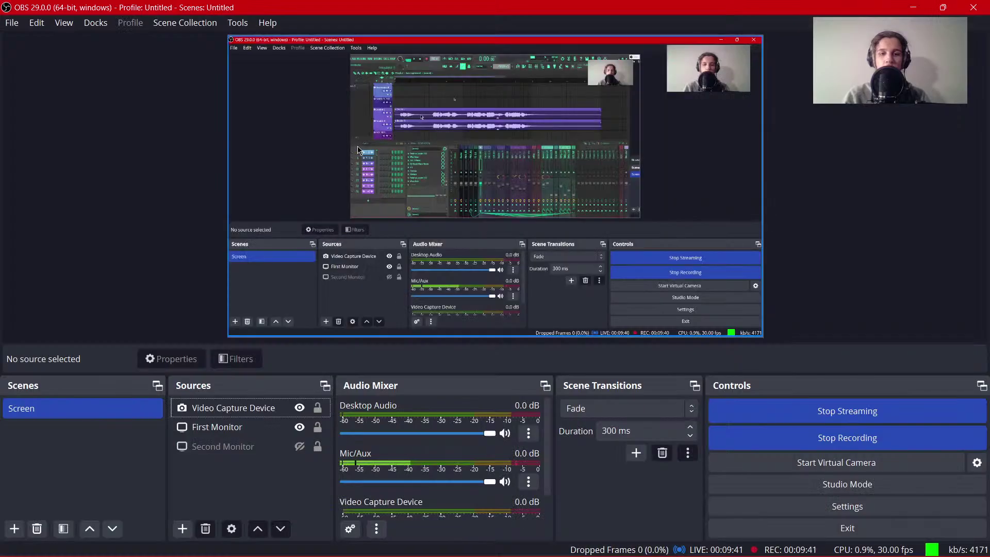
key(alt+Tab)
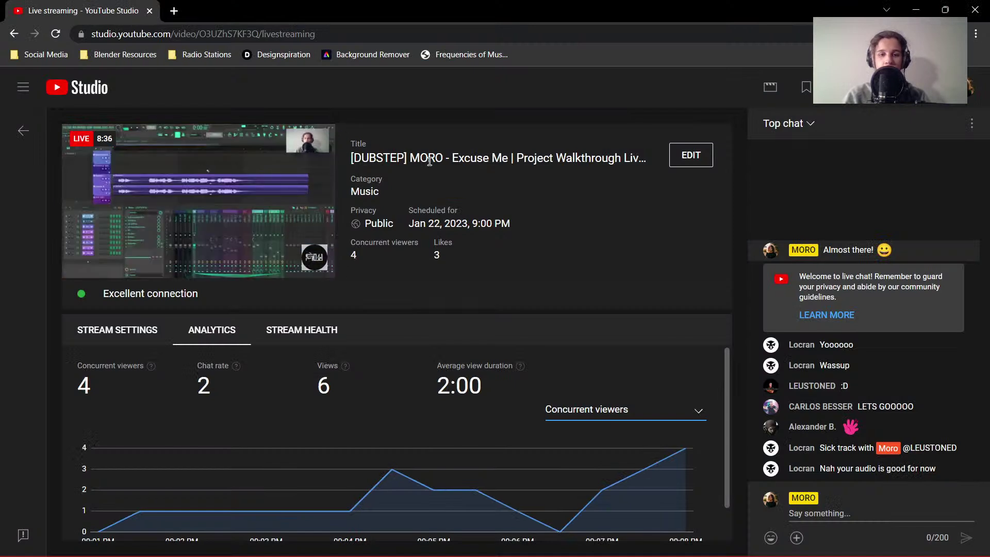
mouse_move(687, 442)
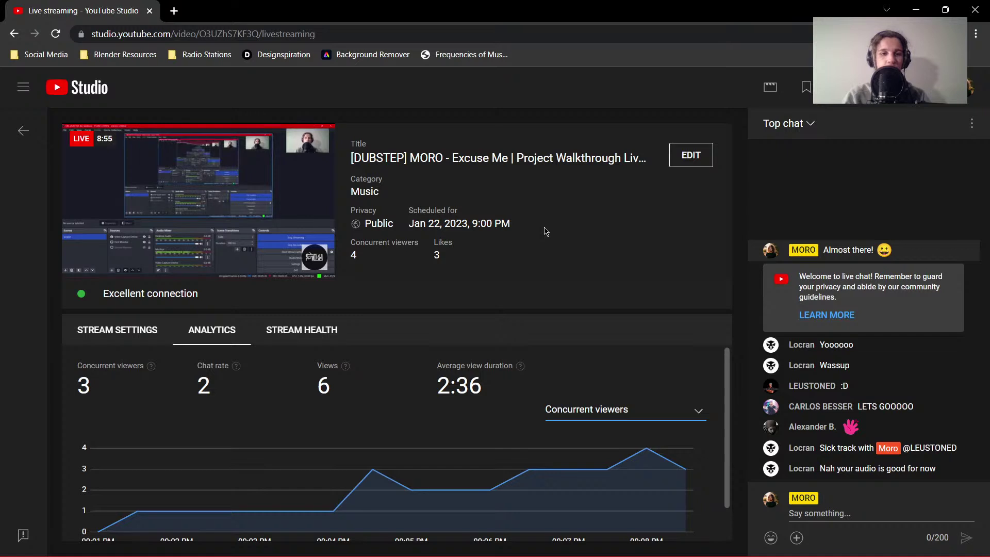
Switch to FL Studio, show all vocal tracks in the Playlist, and play the start of the arrangement briefly
mouse_move(675, 556)
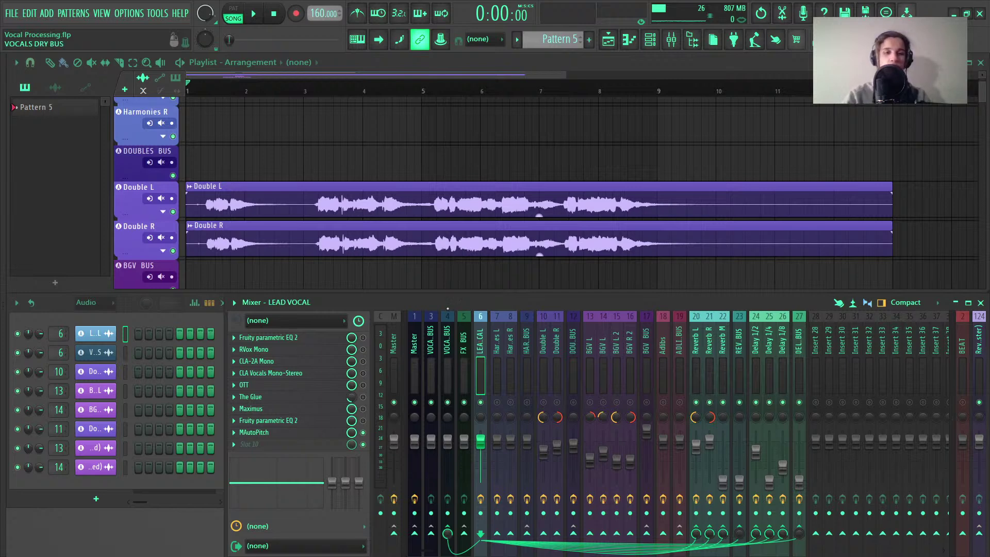
scroll(433, 192, up, 5)
scroll(381, 186, down, 5)
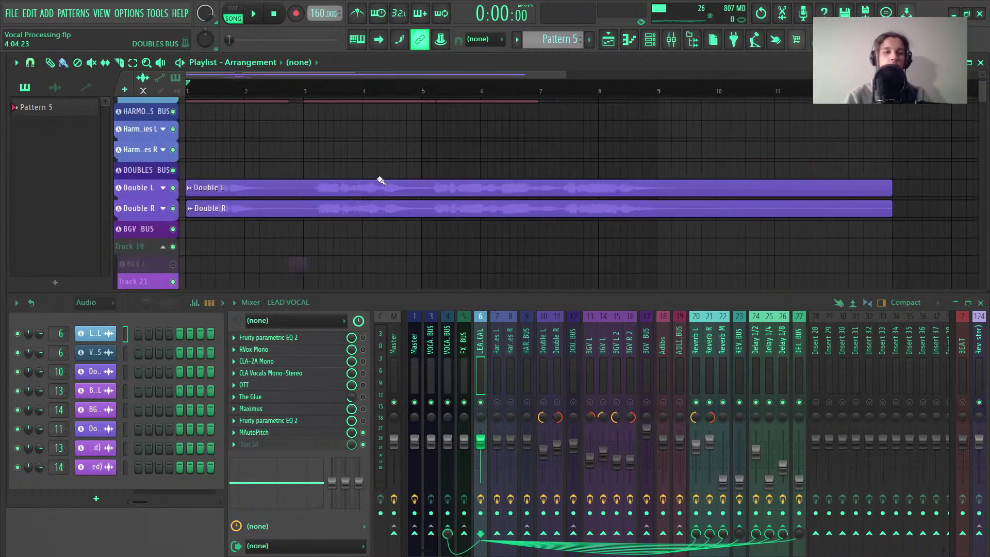
scroll(400, 190, up, 3)
scroll(403, 195, up, 3)
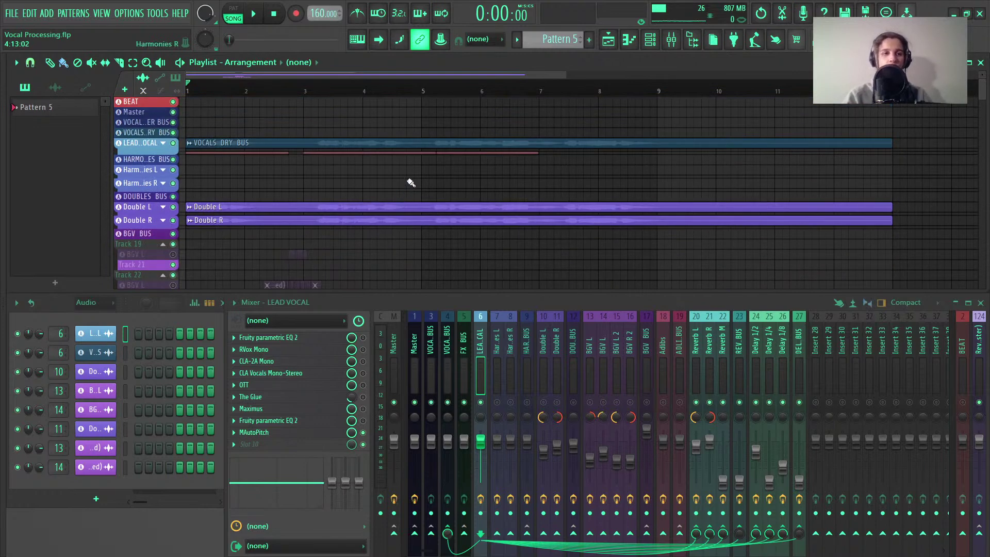
key(space)
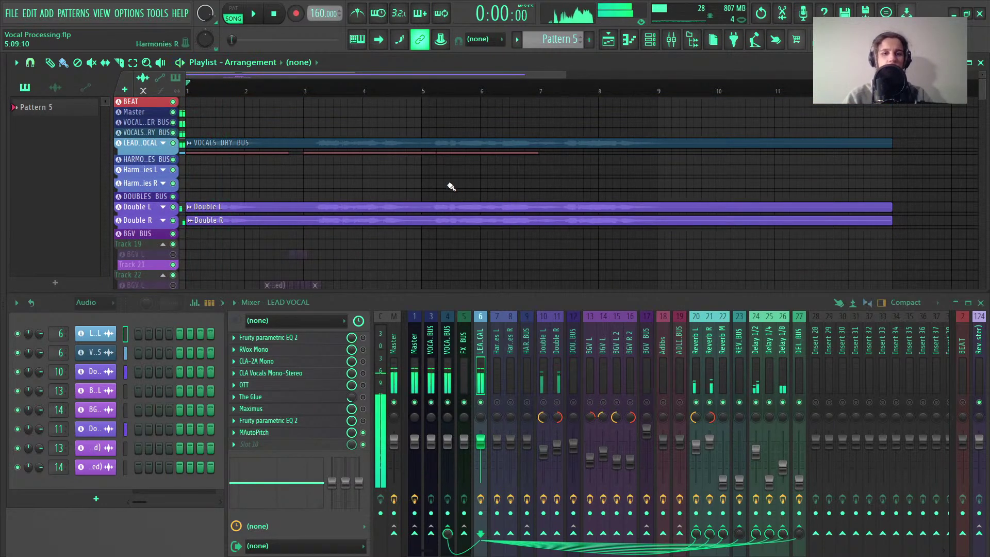
key(space)
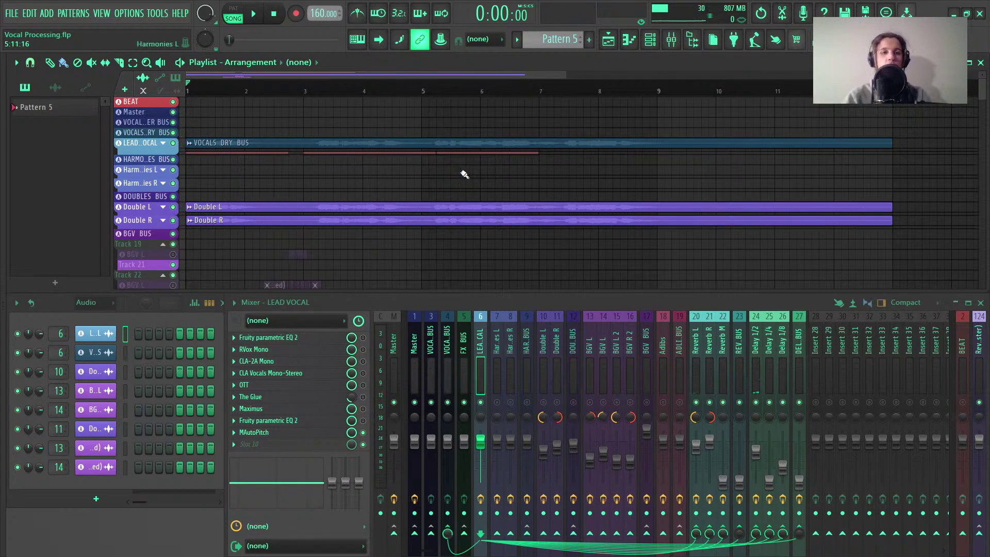
Check the stream analytics and chat in YouTube Studio and the broadcast in OBS, and return to FL Studio
key(alt+Tab)
key(alt+Tab)
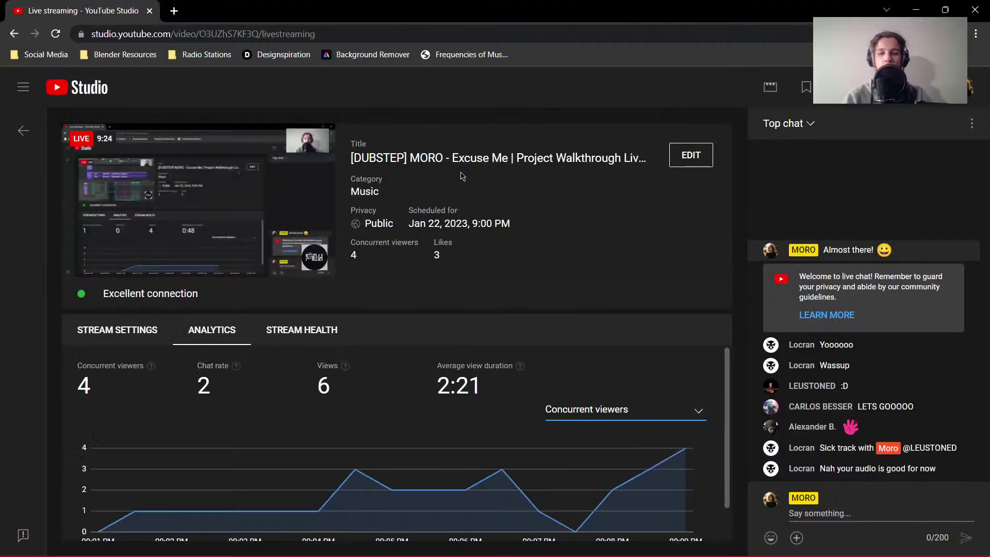
key(alt+Tab)
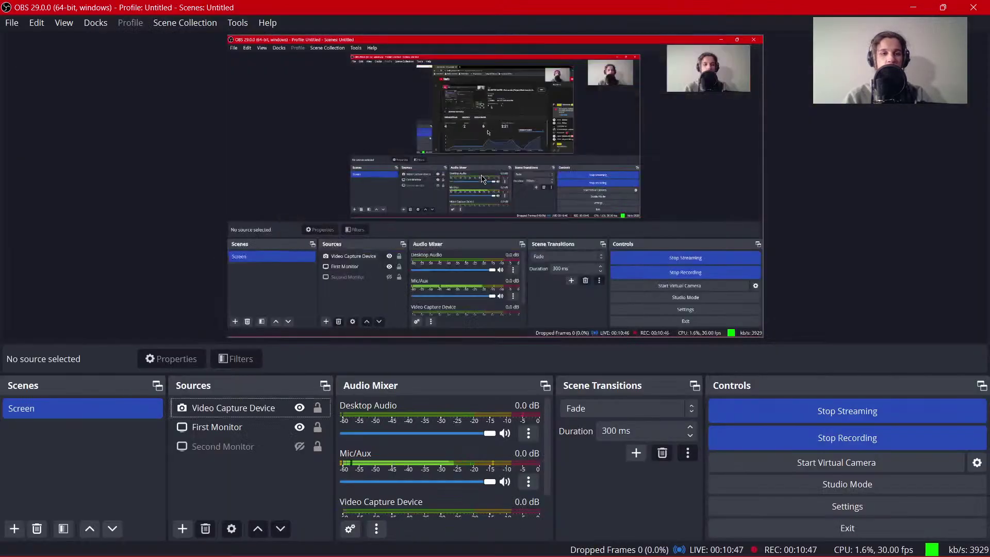
key(alt+Tab)
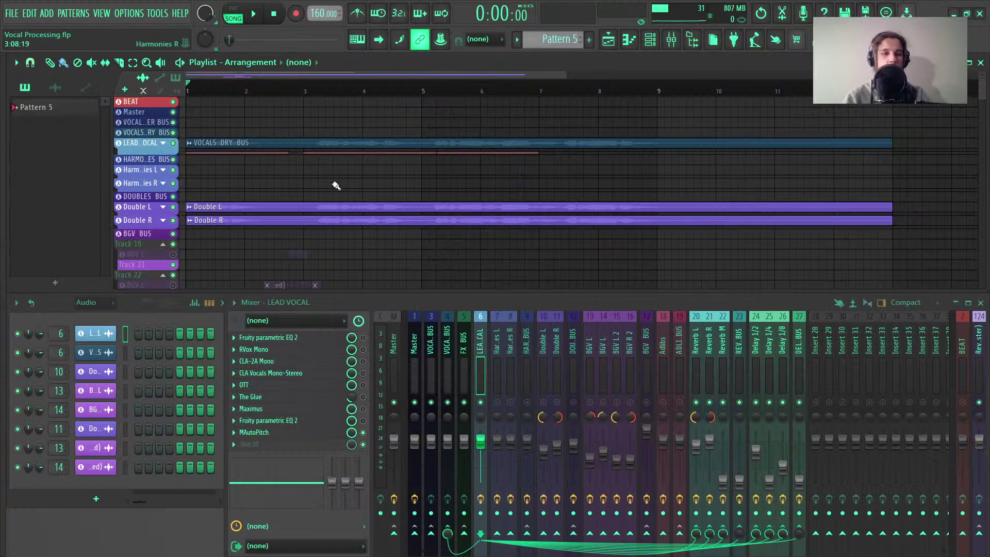
Inspect the lead vocal clip in the Playlist and save the Vocal Processing project
scroll(272, 153, up, 2)
scroll(296, 135, down, 2)
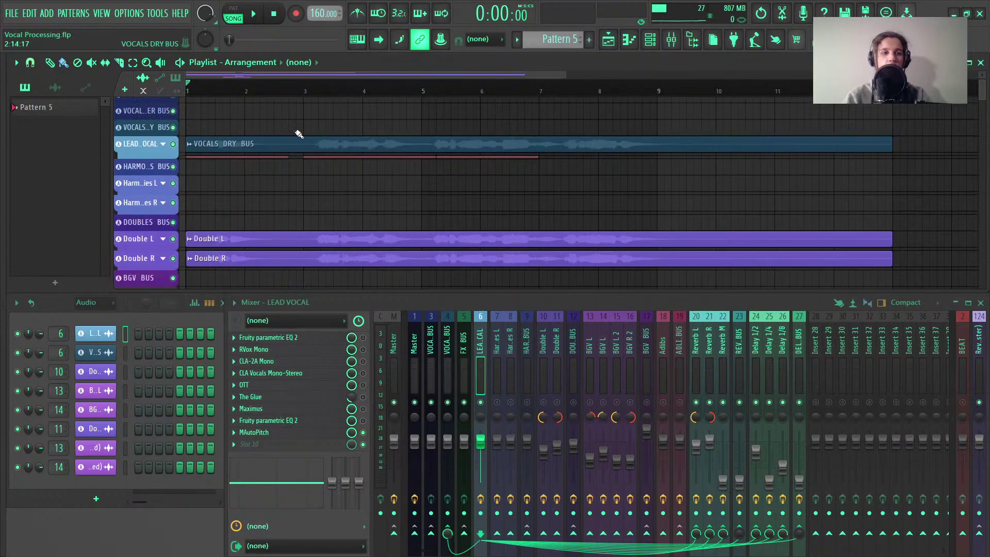
scroll(316, 142, up, 3)
scroll(317, 147, down, 4)
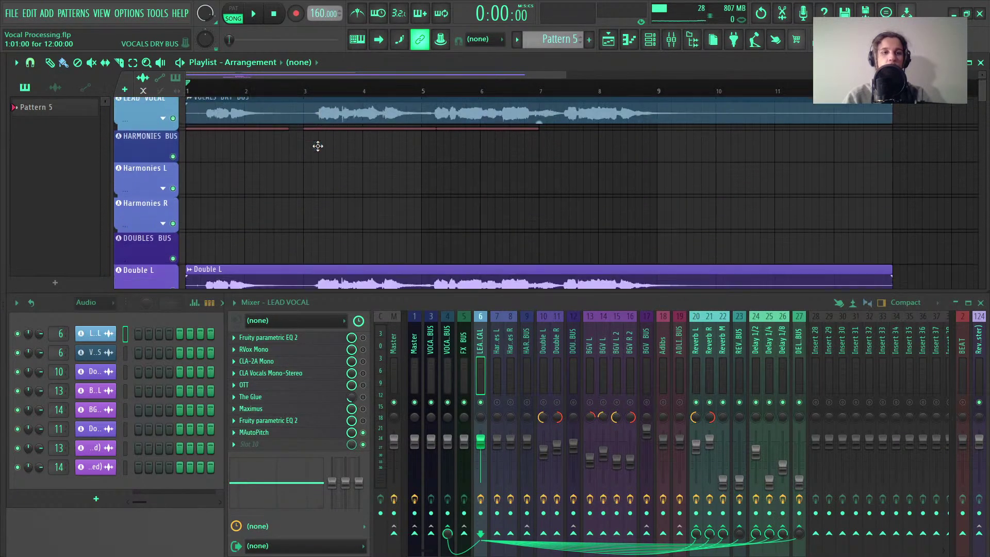
key(ctrl+s)
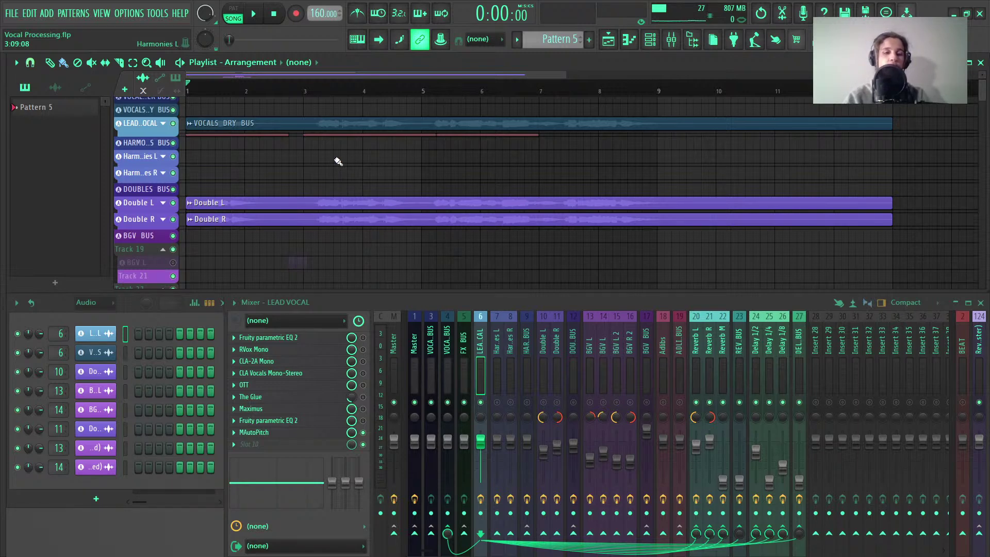
Examine the bus, lead vocal, harmonies and doubles tracks in the Playlist
scroll(325, 131, up, 4)
scroll(325, 130, down, 5)
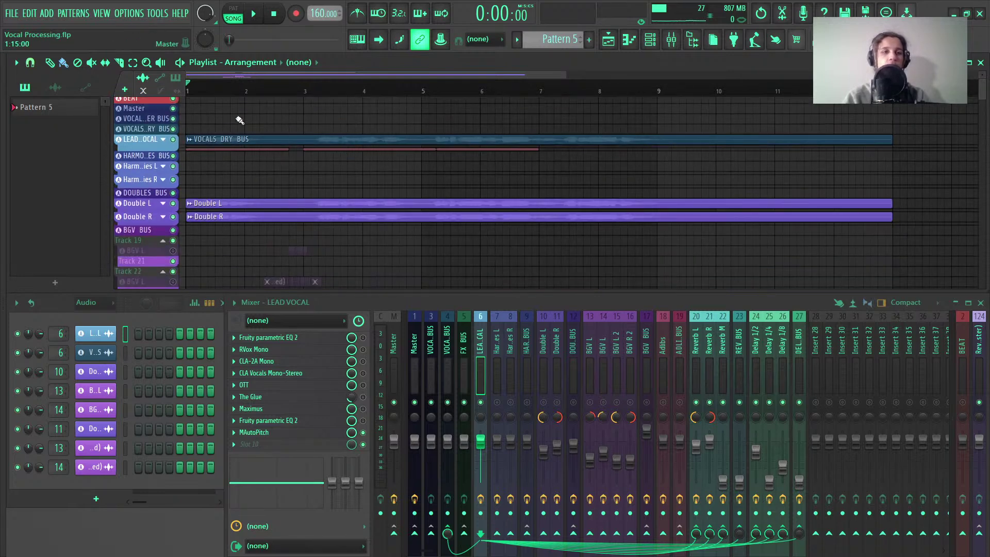
scroll(259, 144, up, 2)
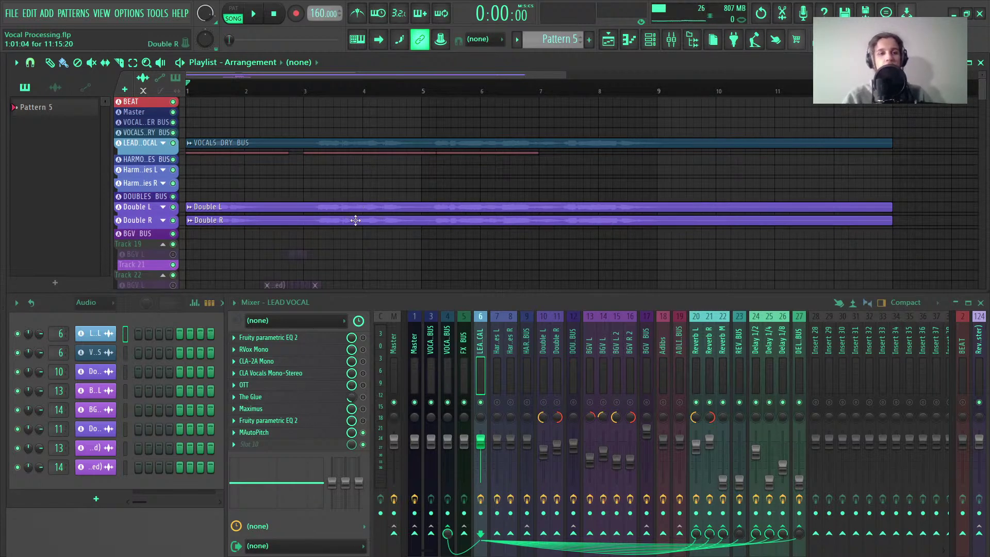
scroll(304, 152, up, 4)
scroll(308, 154, down, 3)
scroll(304, 157, up, 4)
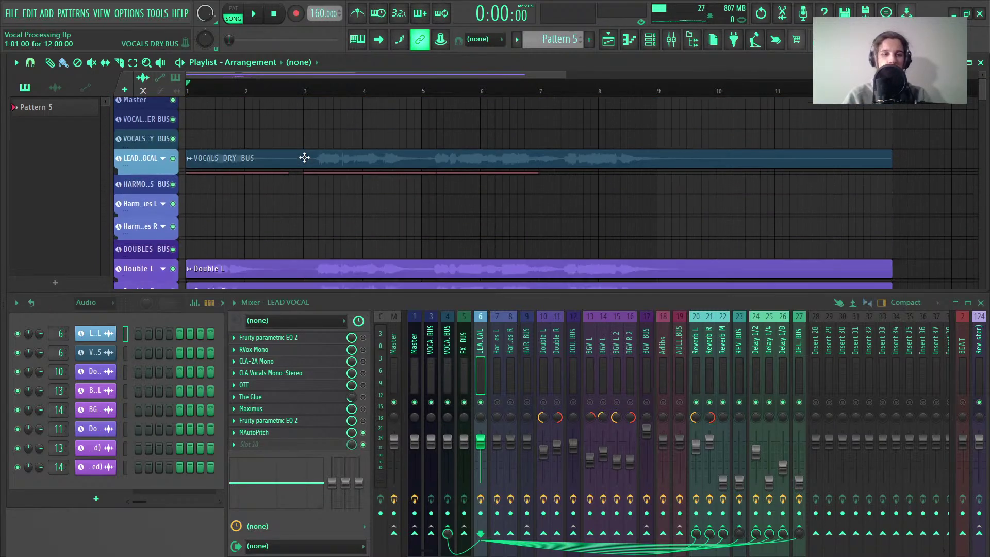
scroll(304, 158, down, 6)
scroll(309, 155, up, 6)
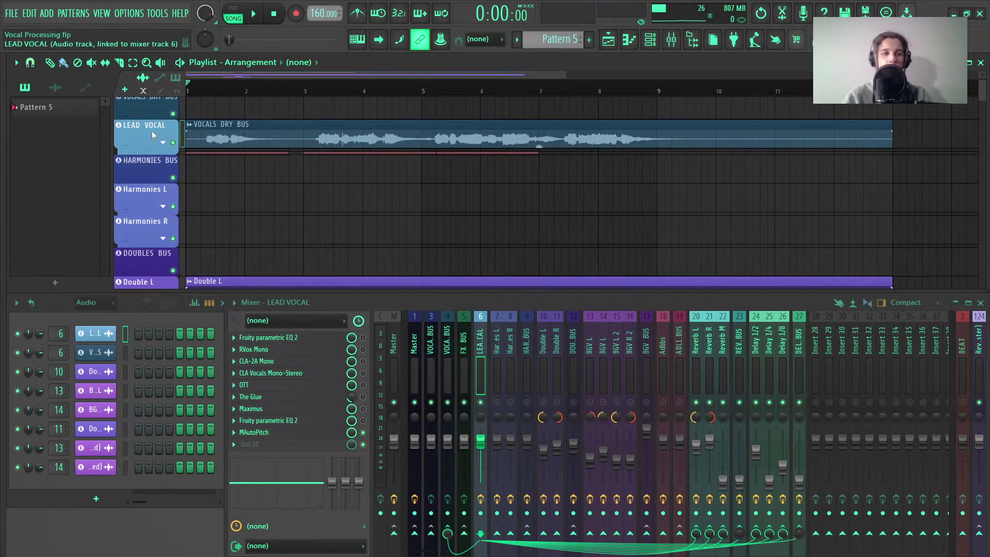
Focus on the beginning of the lead vocal clip and start playback from the beginning of the song
scroll(209, 170, up, 3)
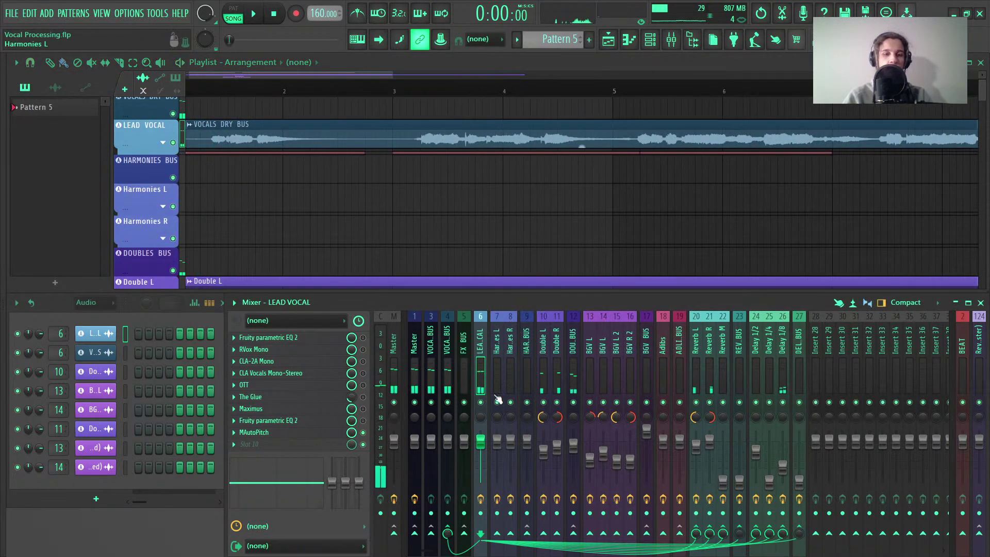
scroll(236, 185, up, 2)
key(space)
key(space)
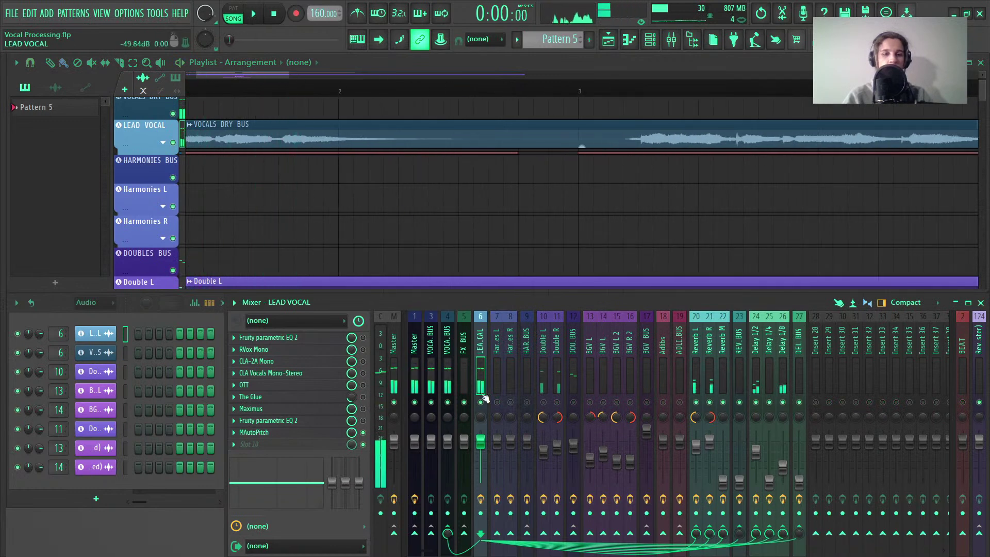
key(space)
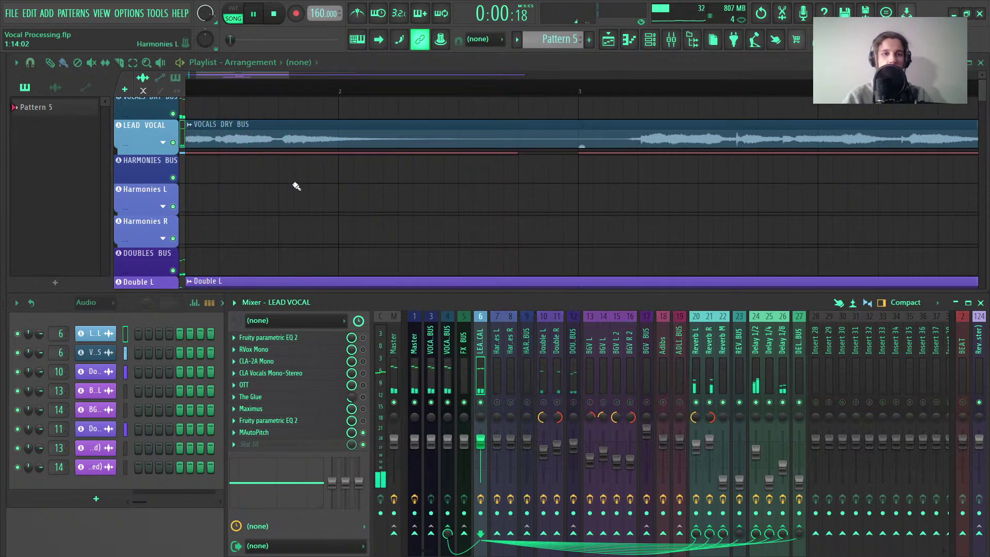
Play the arrangement through the lead vocal phrases while viewing the clip at different scales, and stop playback
scroll(315, 190, down, 2)
scroll(402, 183, down, 2)
scroll(468, 188, up, 2)
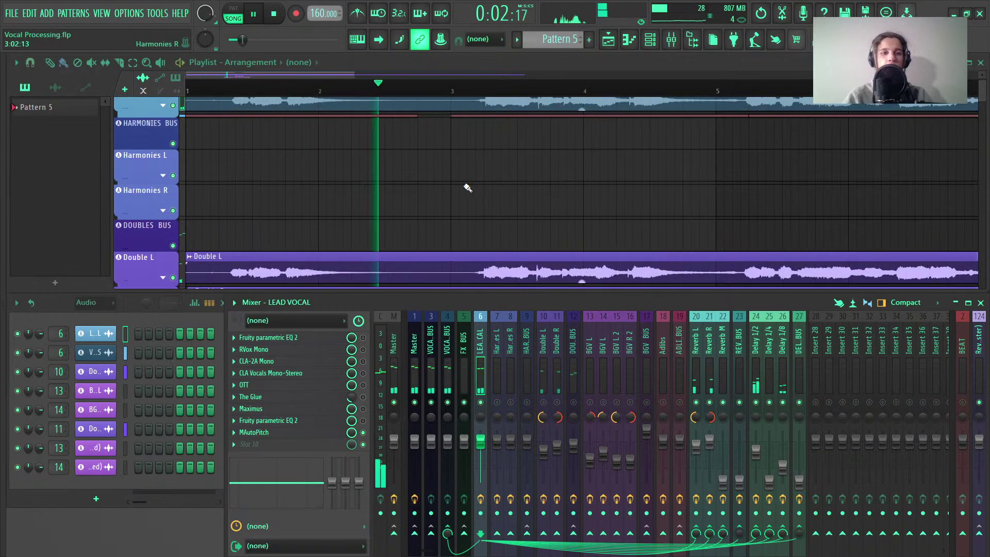
key(space)
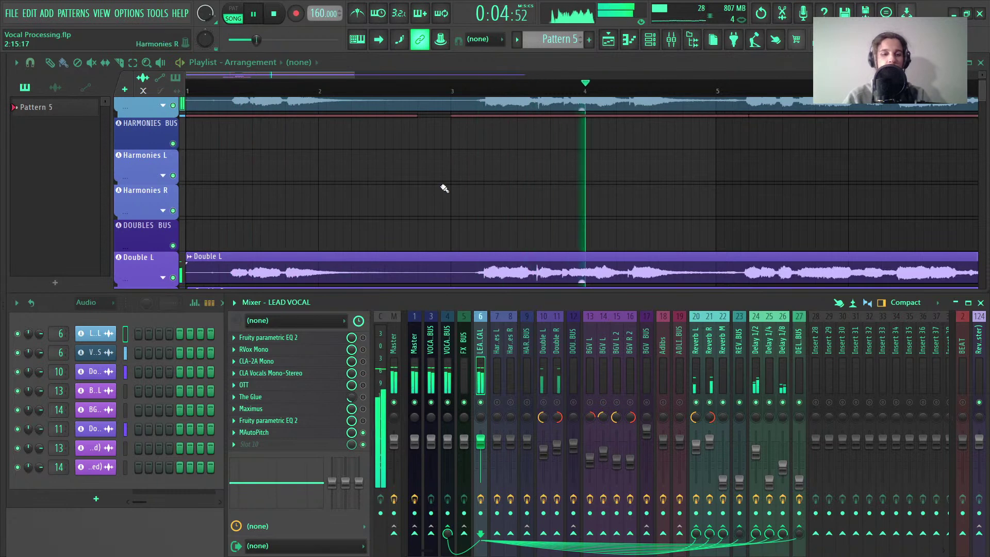
scroll(442, 196, down, 3)
scroll(550, 241, up, 2)
scroll(550, 242, down, 1)
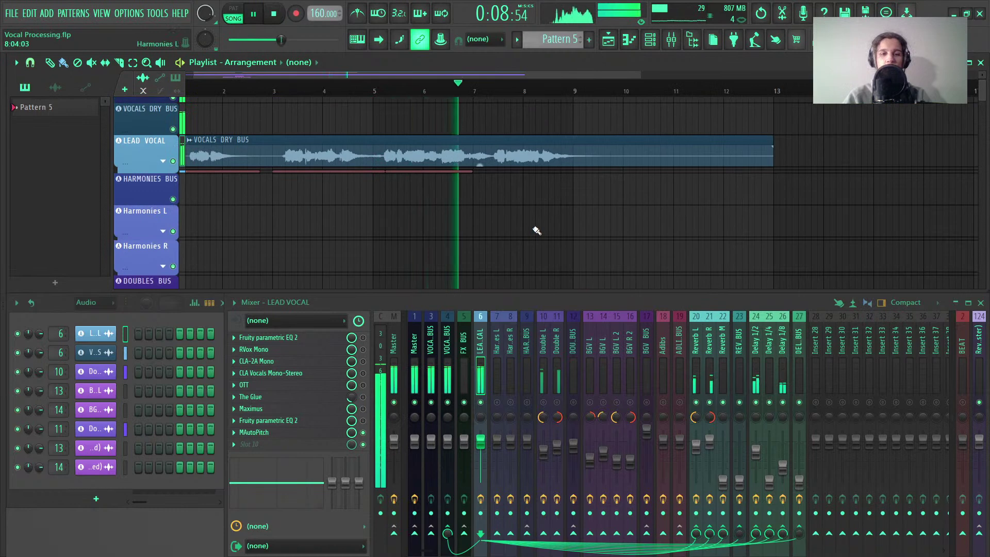
scroll(515, 226, down, 2)
scroll(157, 184, up, 1)
scroll(151, 191, up, 3)
scroll(349, 216, up, 1)
key(space)
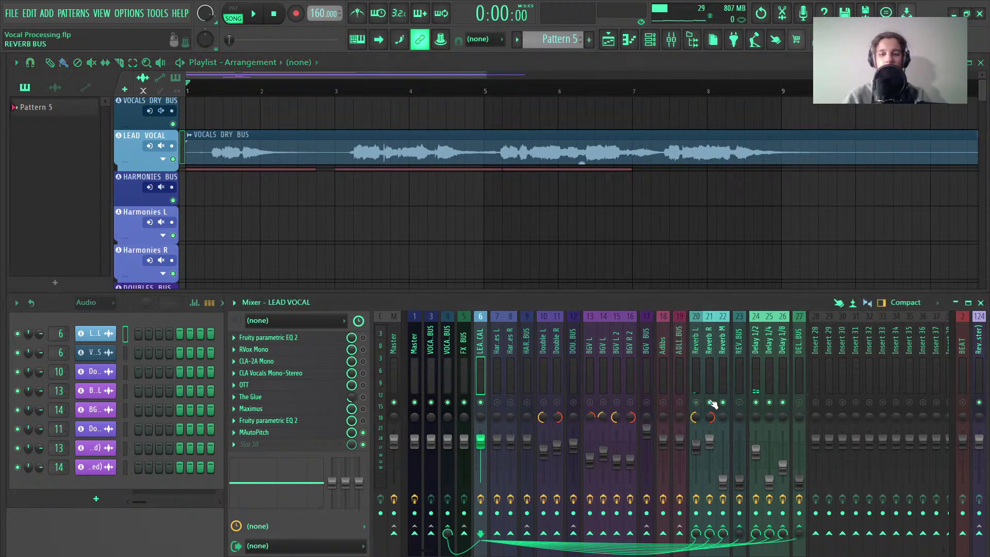
Play the start of the lead vocal twice with the reverb and delay mixer tracks muted, and stop playback
key(space)
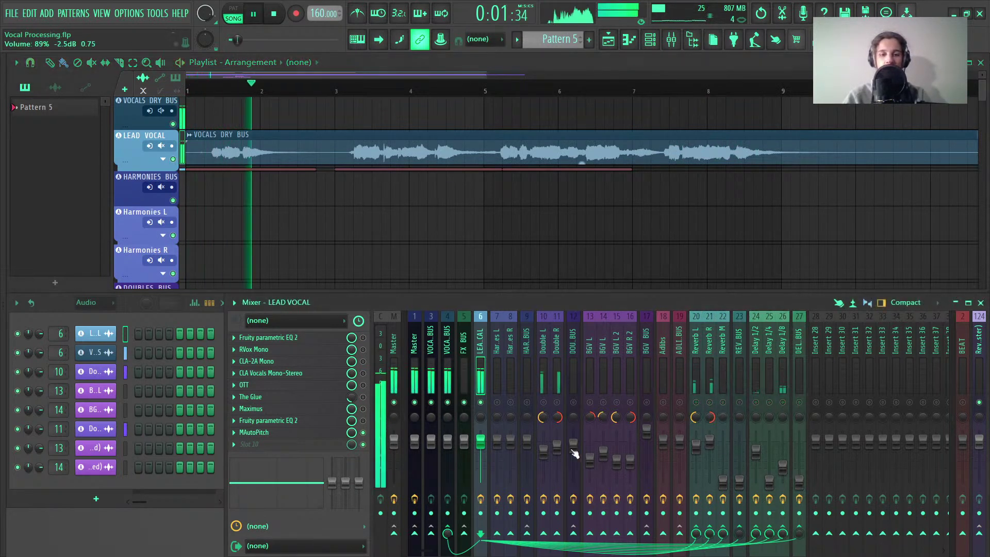
key(space)
key(space)
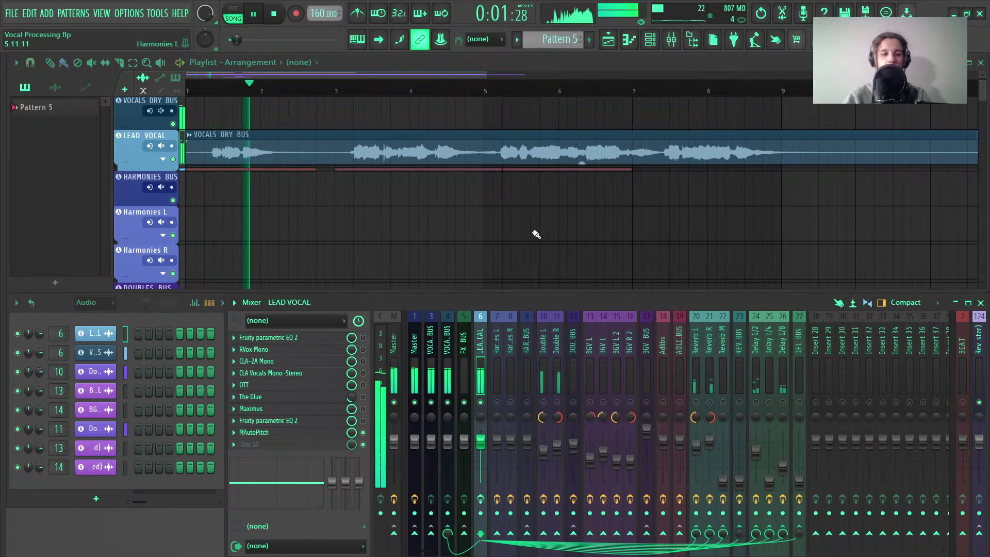
key(space)
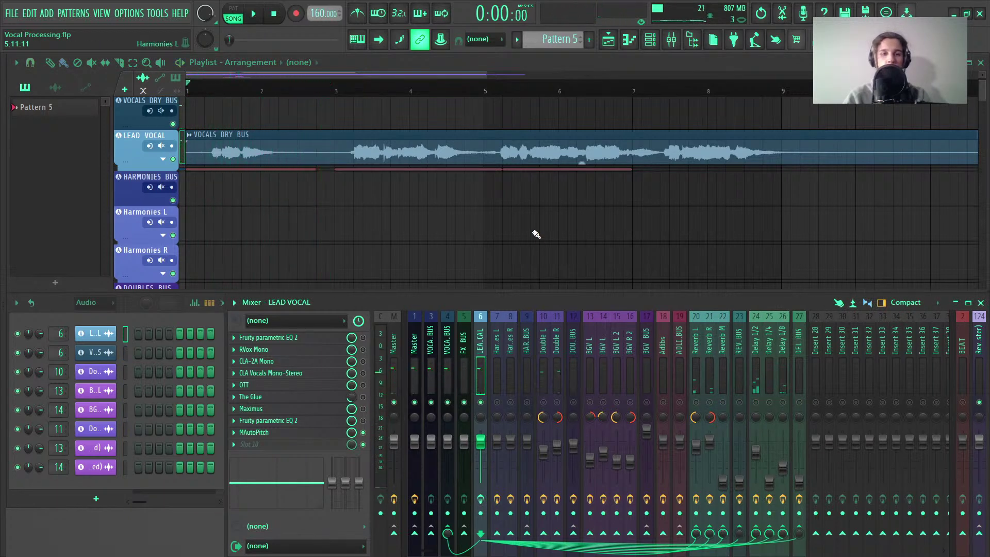
Open the MAutoPitch effect on the lead vocal mixer track, review its settings, and close it
click(328, 433)
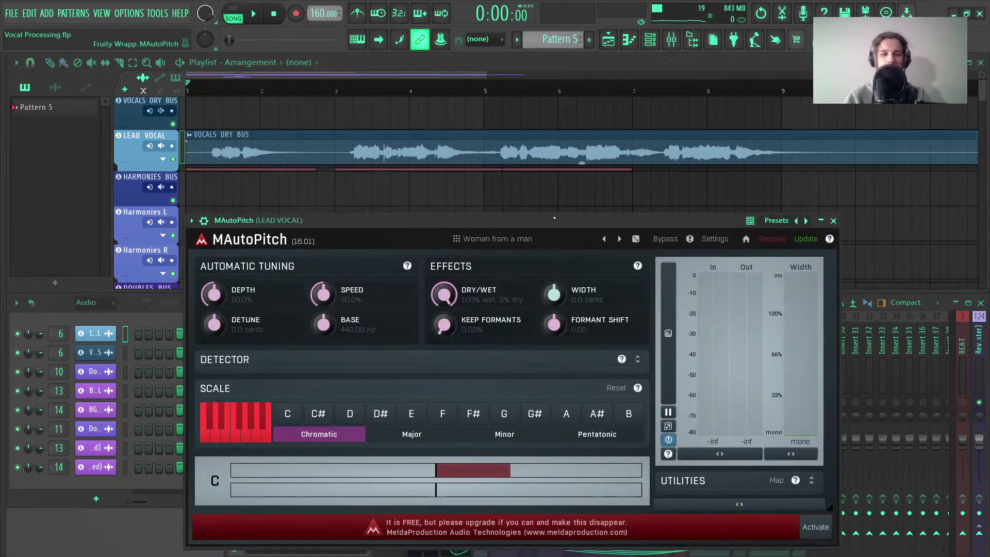
drag(565, 228, 556, 168)
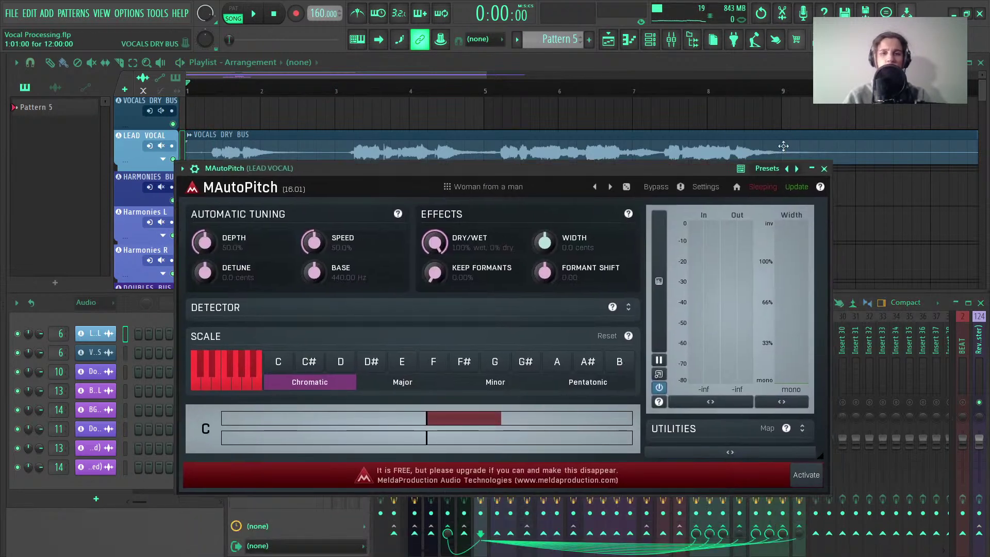
click(823, 169)
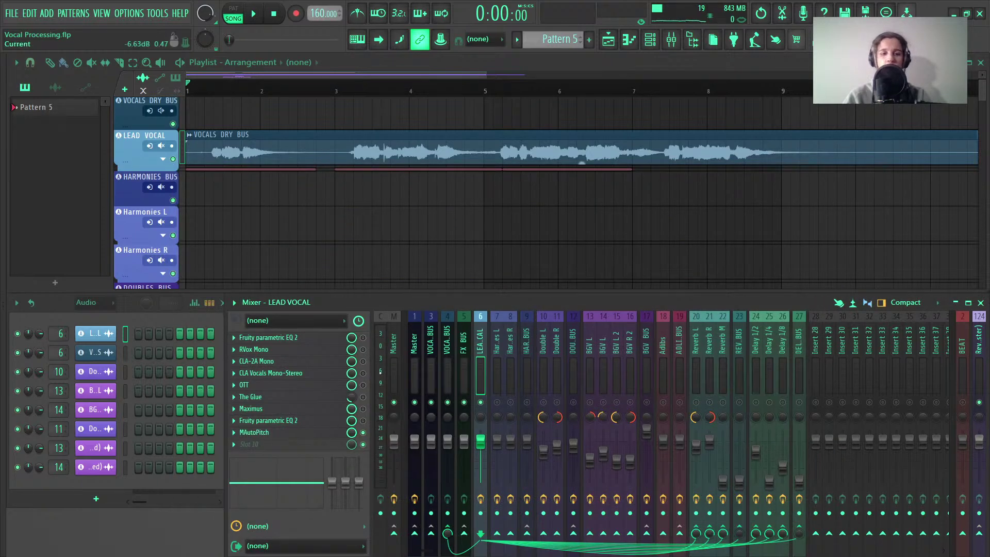
Unmute the reverb and delay tracks together with their buses in the mixer
scroll(347, 181, down, 2)
scroll(407, 197, down, 2)
scroll(407, 197, up, 3)
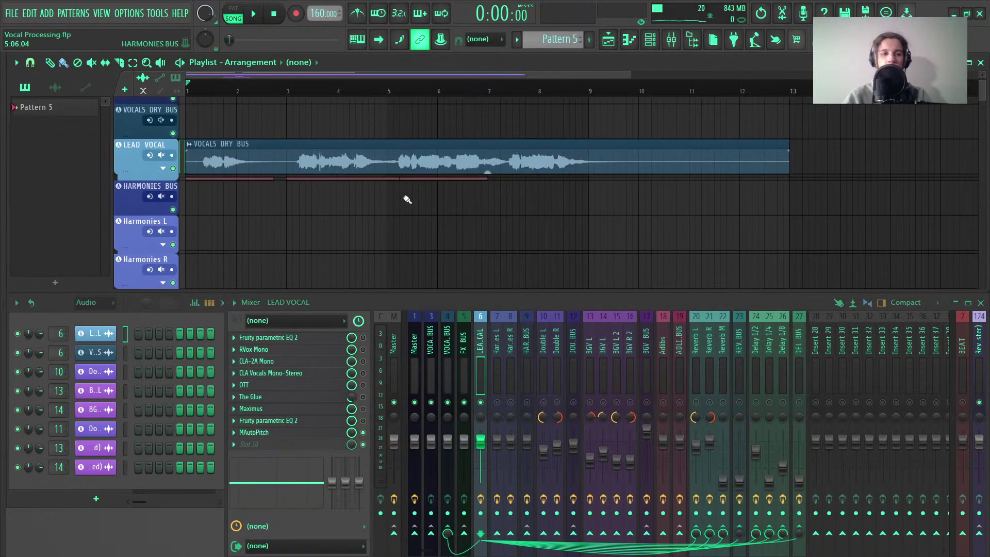
scroll(367, 169, down, 3)
scroll(364, 182, up, 5)
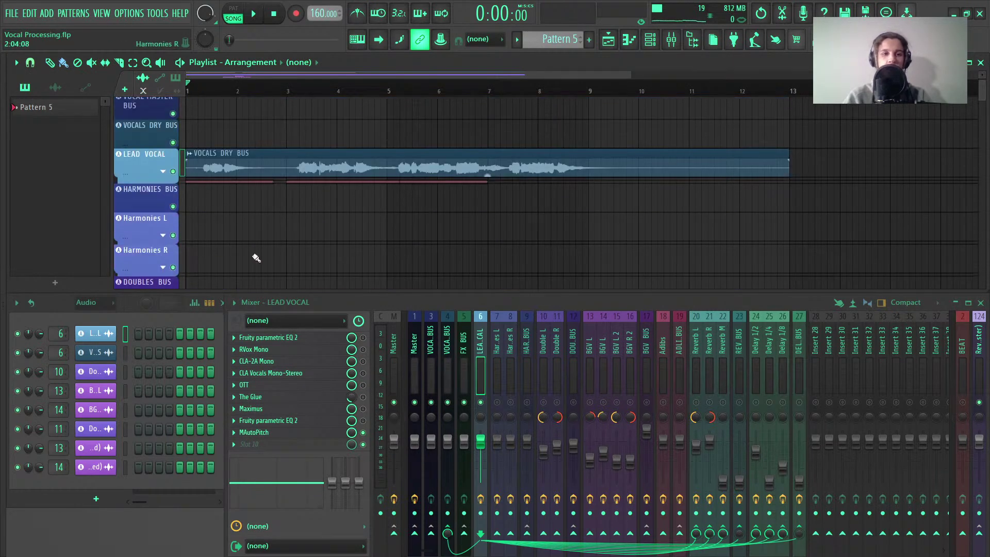
click(697, 406)
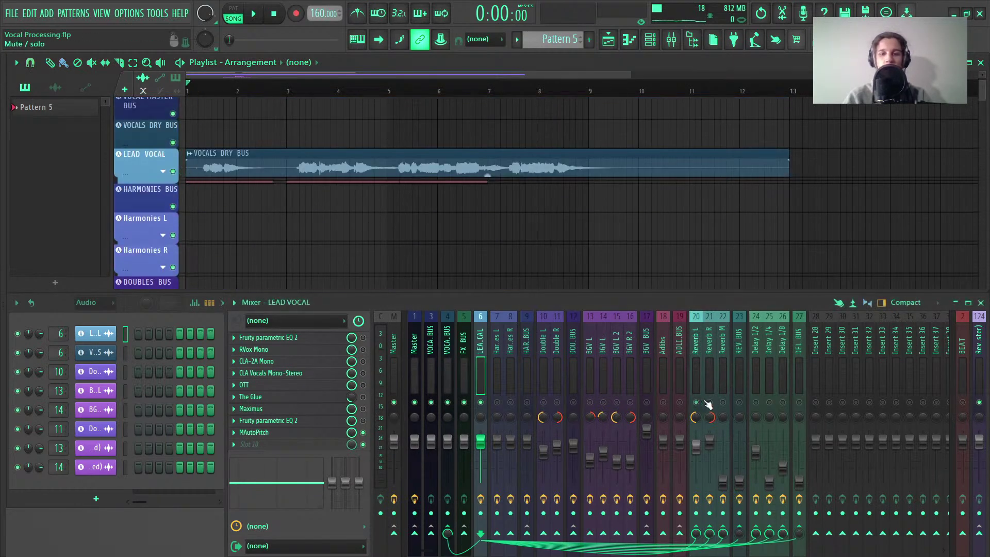
click(723, 408)
click(740, 409)
drag(756, 402, 789, 407)
click(793, 367)
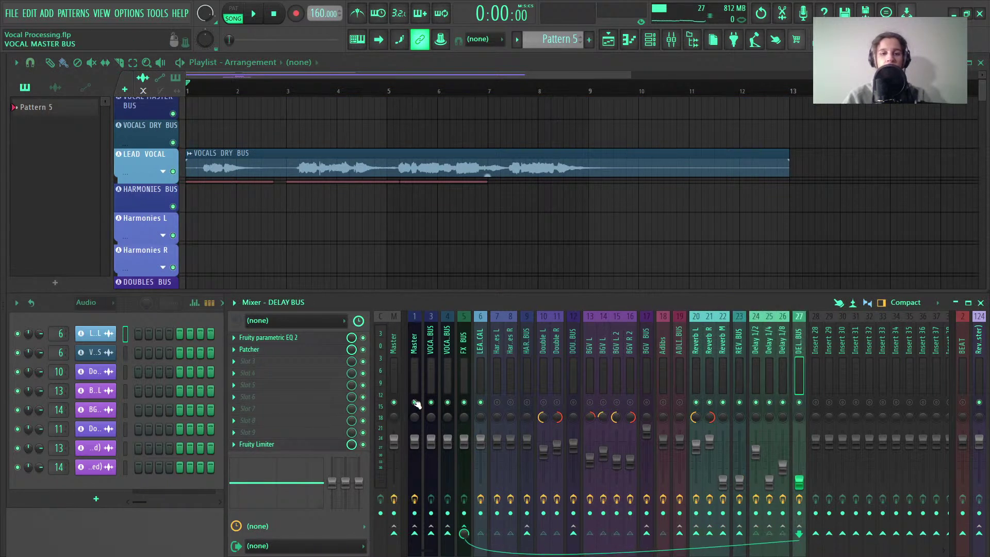
Solo the lead vocal mixer track with its reverb and delay sends, and toggle its MAutoPitch effect
right_click(448, 403)
right_click(482, 404)
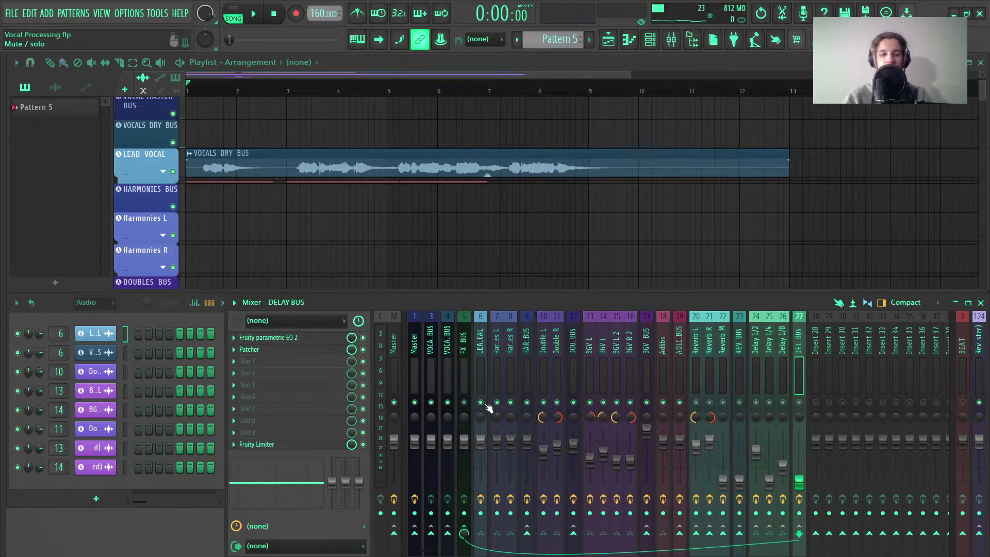
click(481, 408)
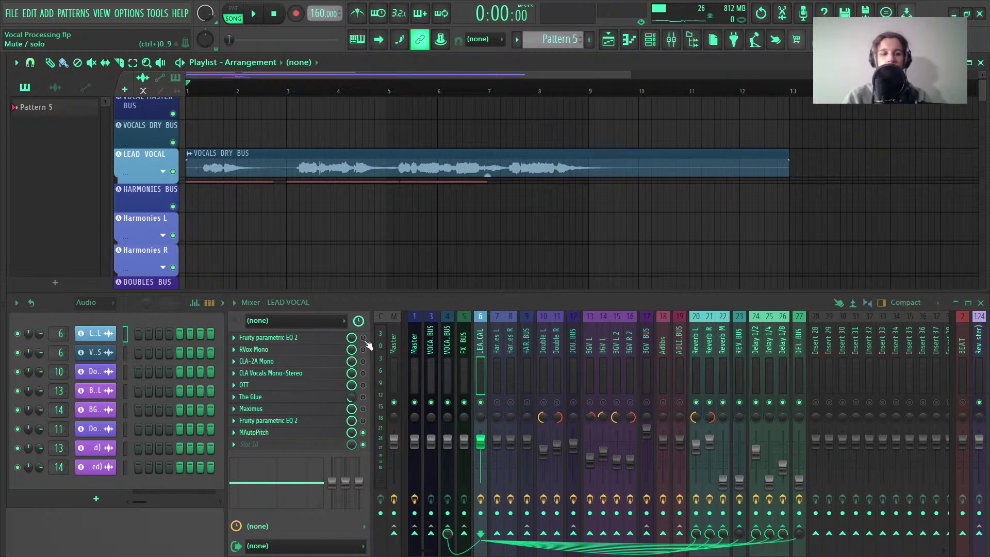
click(363, 432)
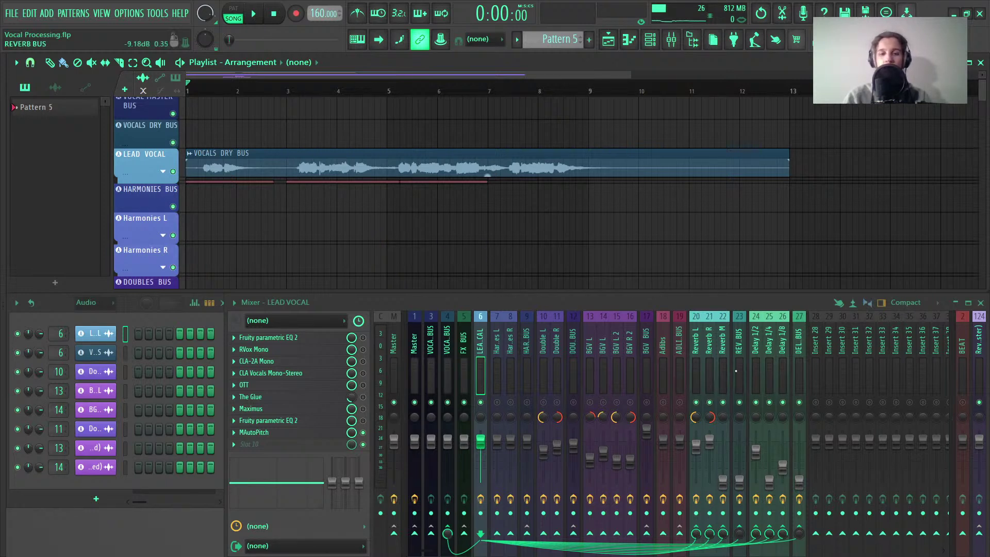
Play the start of the lead vocal and check the routing of the lead vocal, Reverb L and Delay 1/4 mixer tracks
key(space)
click(706, 351)
key(space)
click(697, 350)
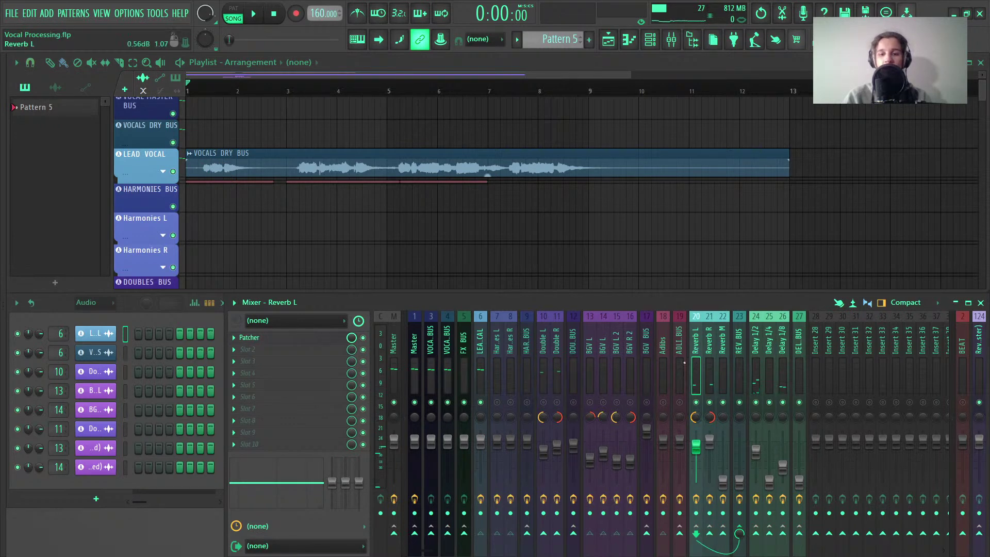
click(480, 345)
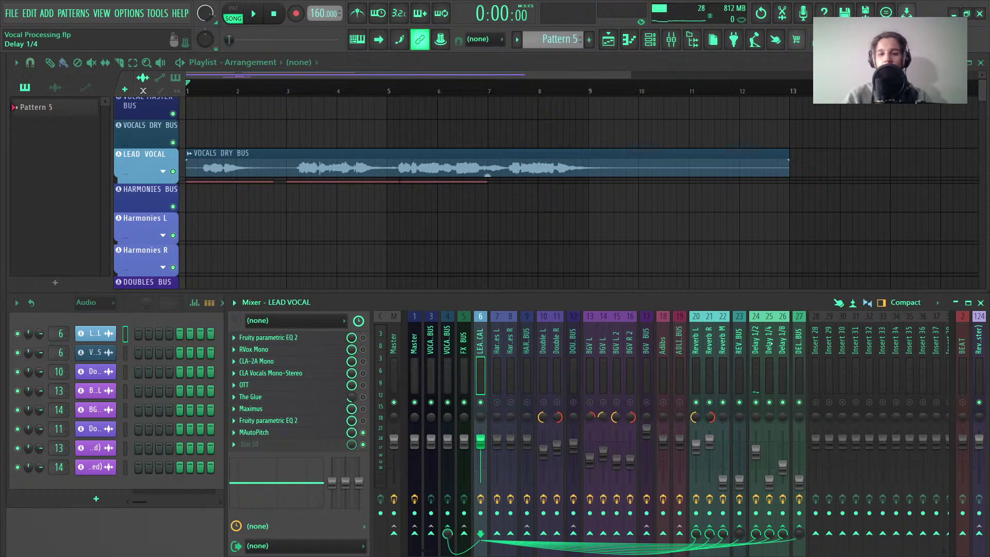
click(769, 340)
Compare the Reverb L and Reverb R mixer tracks and their opposite panning
click(692, 344)
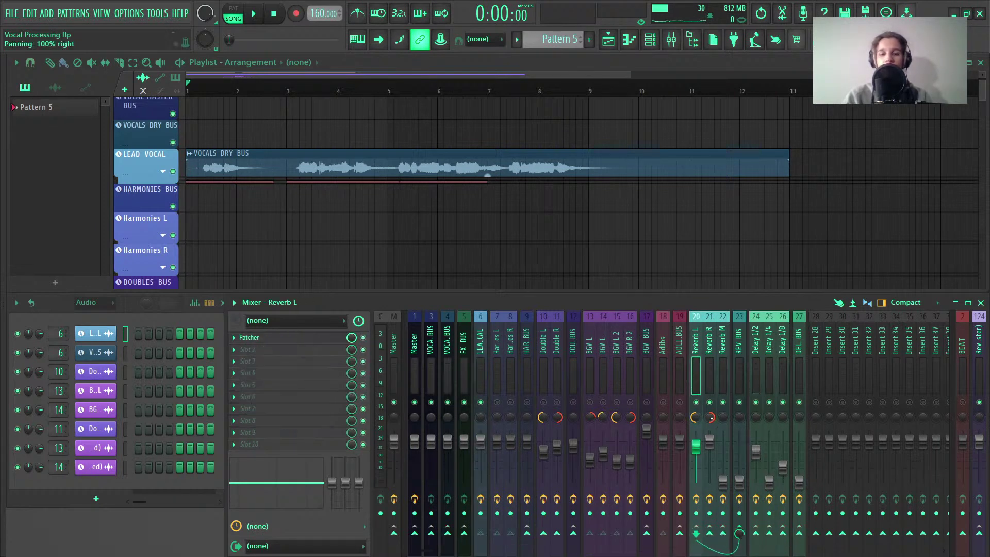
click(711, 390)
click(695, 381)
click(710, 382)
Open the Patcher on the Reverb L mixer track, inspect the Fruity Parametric EQ 2 inside it, and close both windows
click(695, 340)
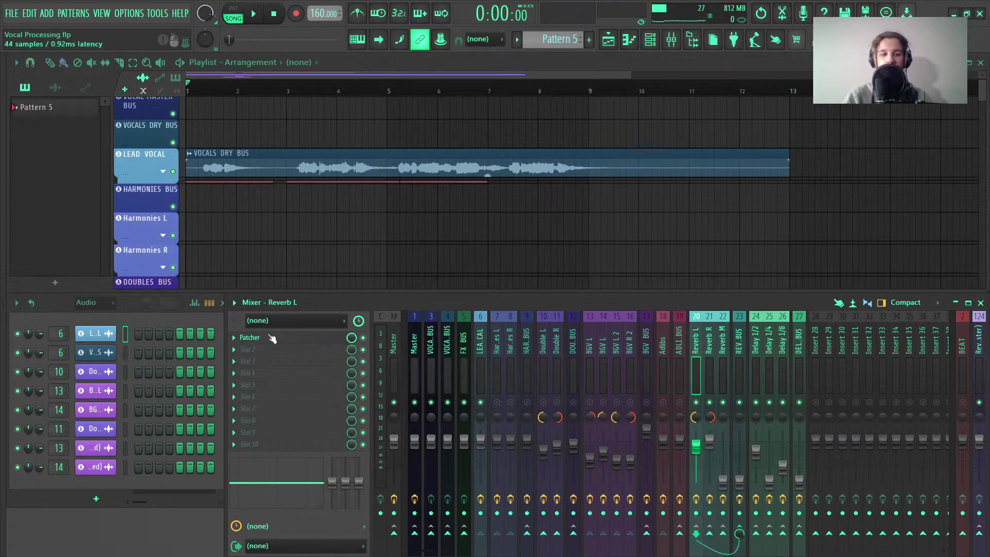
click(249, 337)
drag(499, 277, 476, 182)
double_click(593, 444)
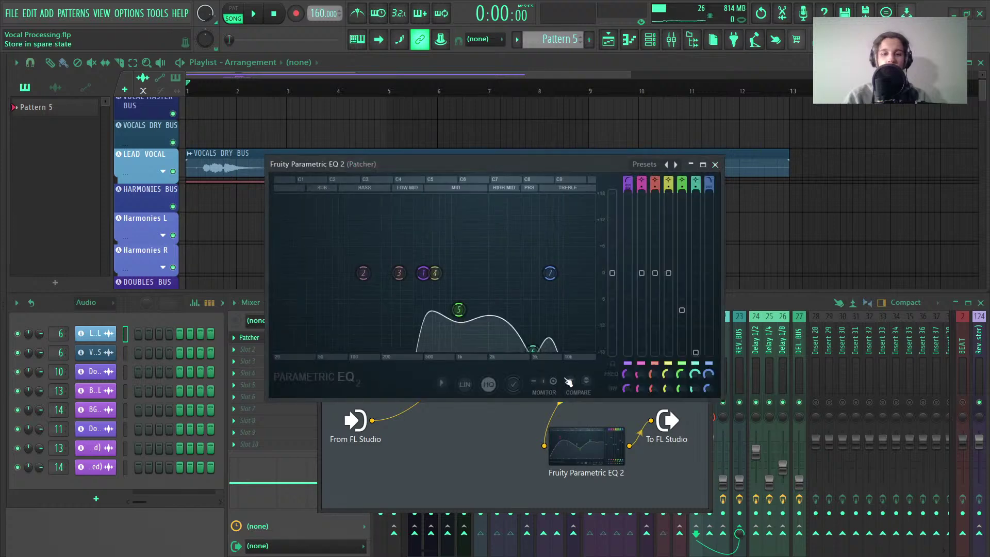
click(714, 163)
click(705, 177)
Review the Fruity Convolver and Fruity parametric EQ 2 effects on the Reverb R mixer track and close them
click(704, 348)
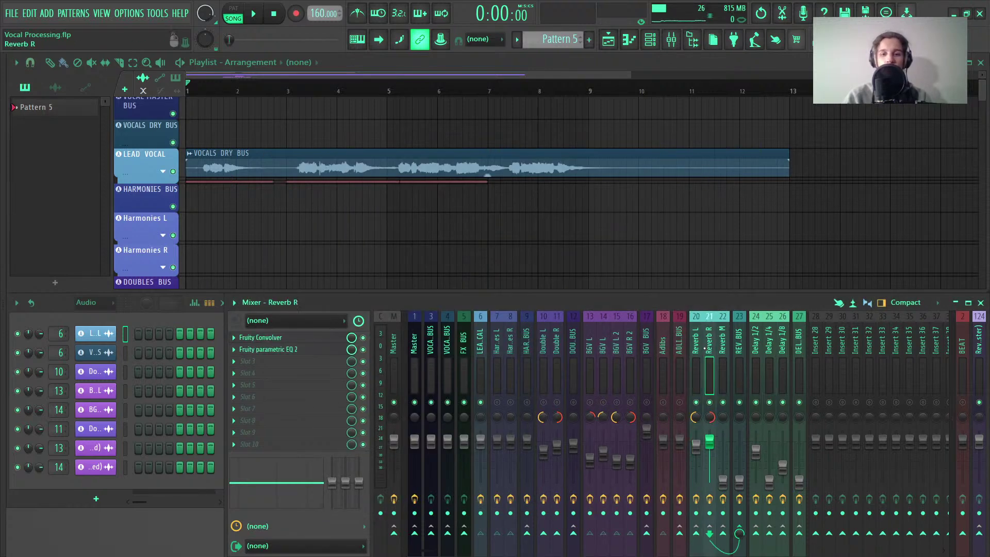
click(292, 341)
key(Escape)
click(309, 337)
click(309, 338)
click(310, 349)
key(Escape)
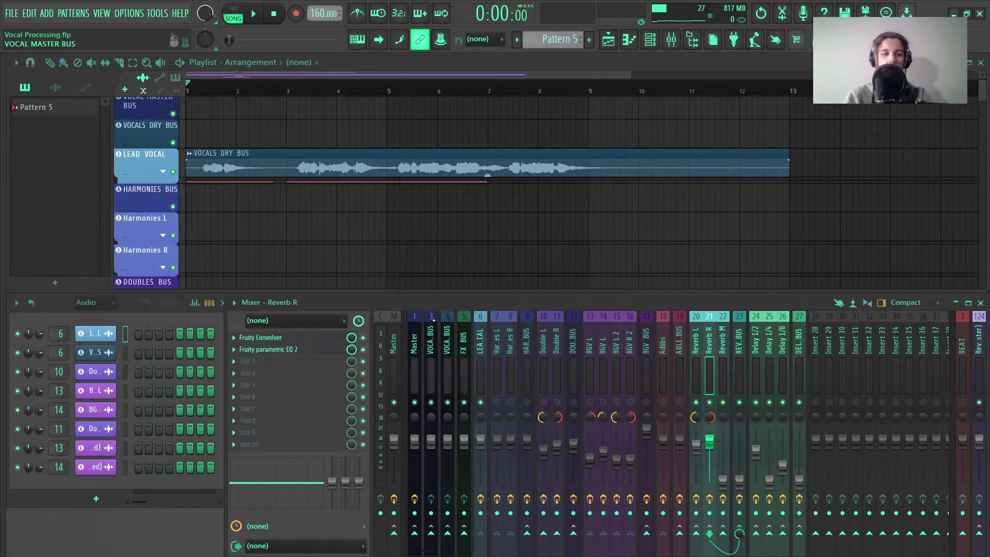
Select the Reverb M mixer track and play the start of the lead vocal
scroll(727, 356, down, 2)
scroll(727, 356, up, 1)
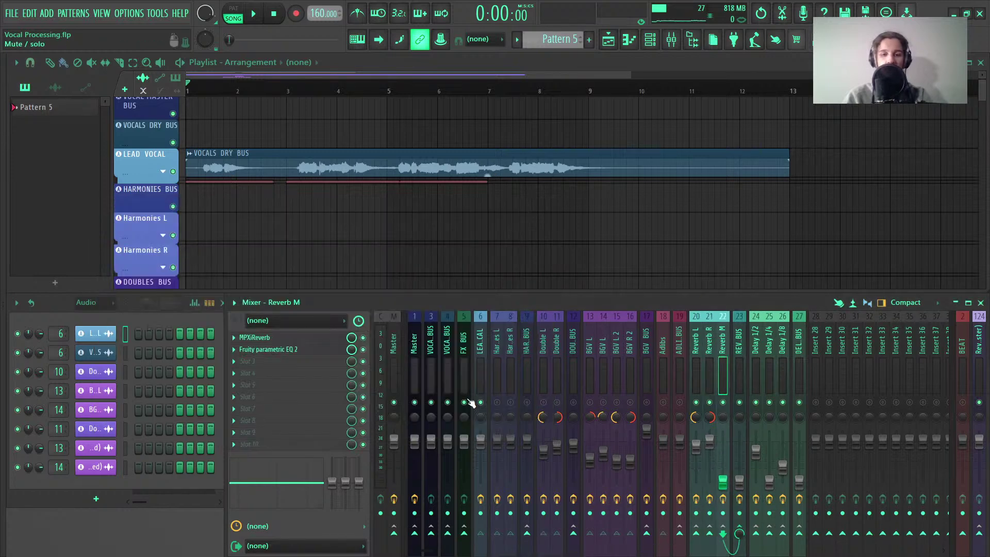
key(space)
key(space)
key(space)
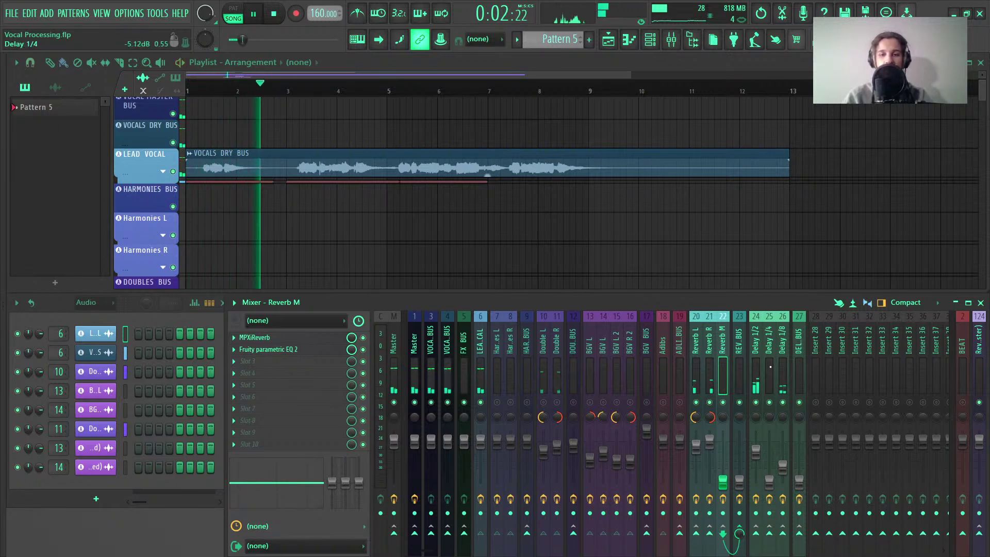
Solo the Delay 1/2 mixer track, play the vocal through it, and review its Fruity Delay 3 settings
click(755, 449)
key(space)
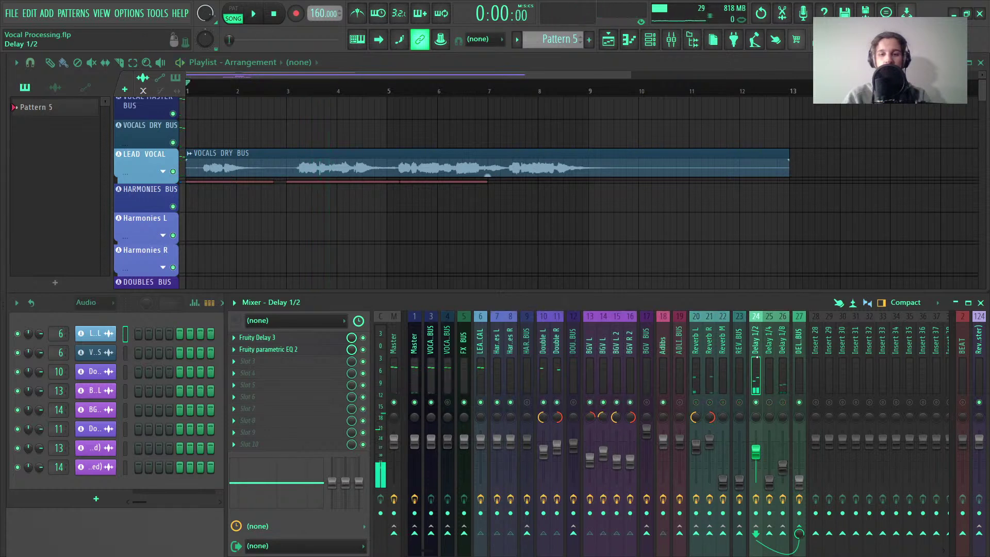
key(space)
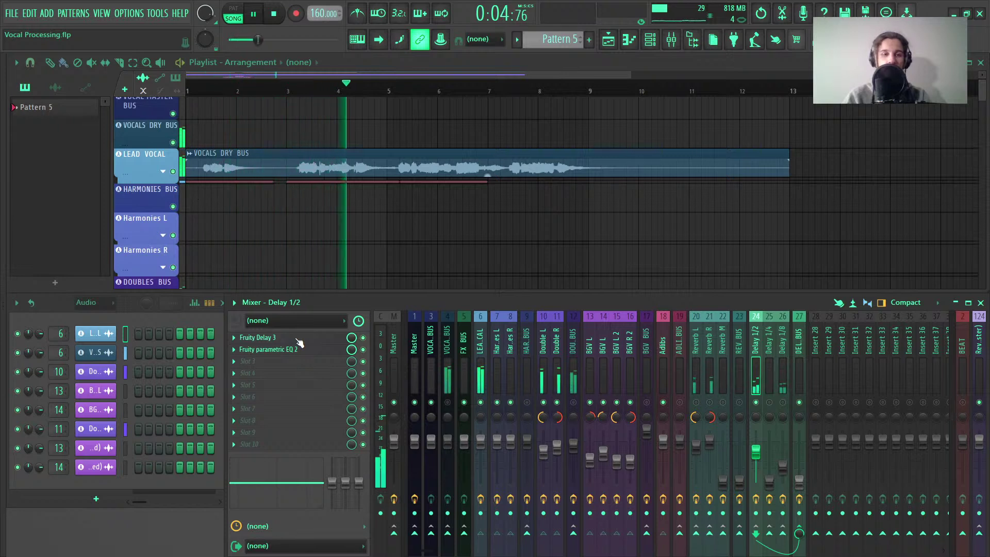
key(space)
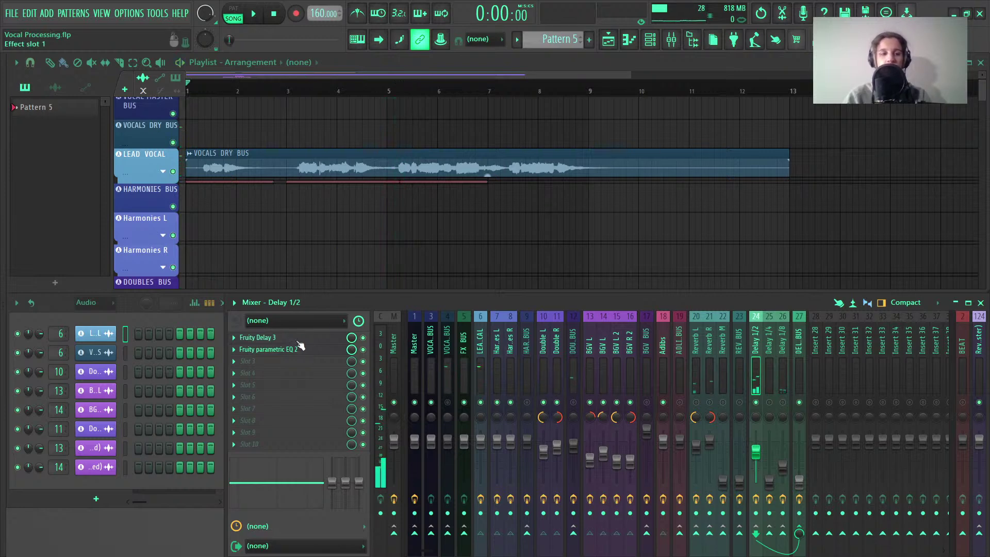
click(300, 344)
click(720, 219)
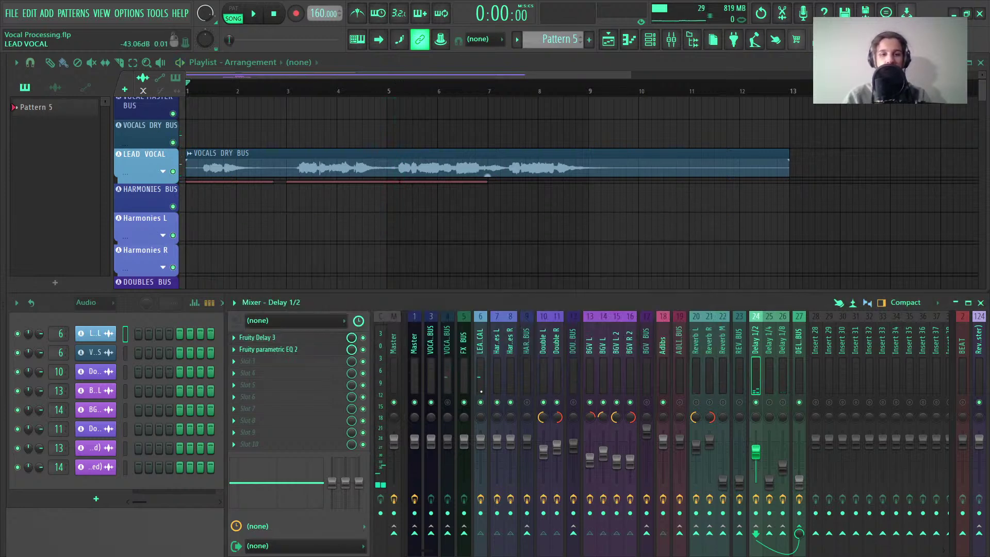
Play the lead vocal together with its reverb and delay sends, and check the Delay 1/2 track's Fruity parametric EQ 2
key(space)
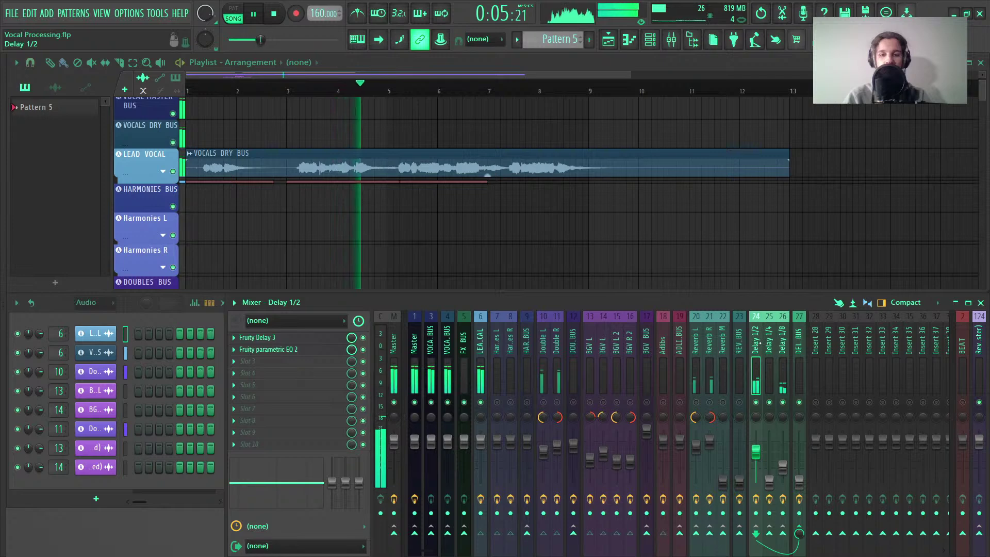
key(space)
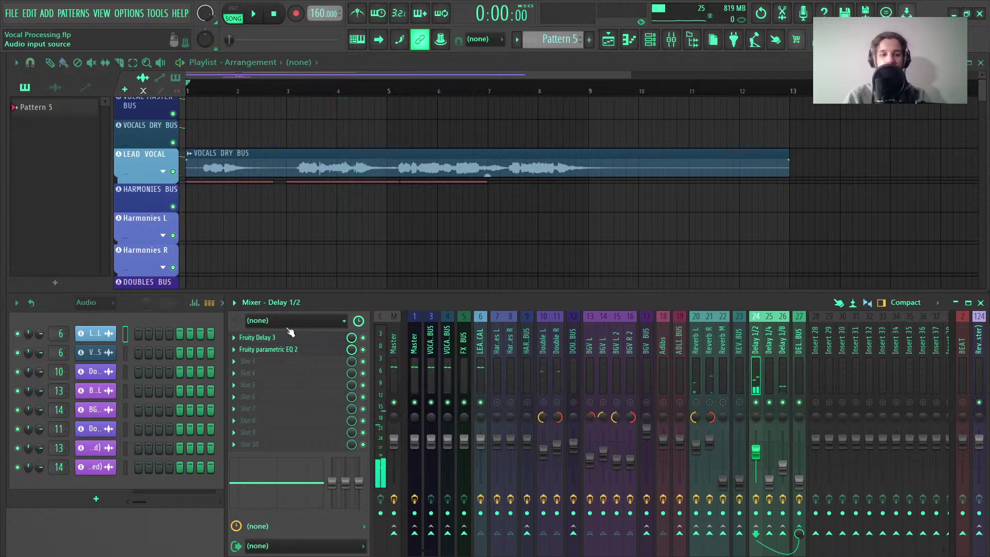
click(278, 349)
Inspect the Fruity parametric EQ 2 curve on the DELAY BUS mixer track and close it
click(799, 345)
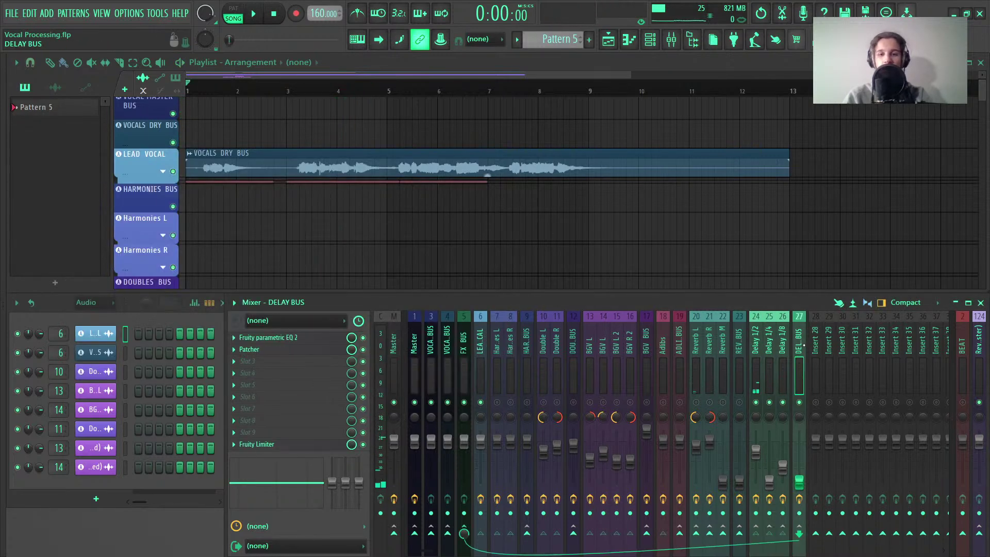
click(282, 338)
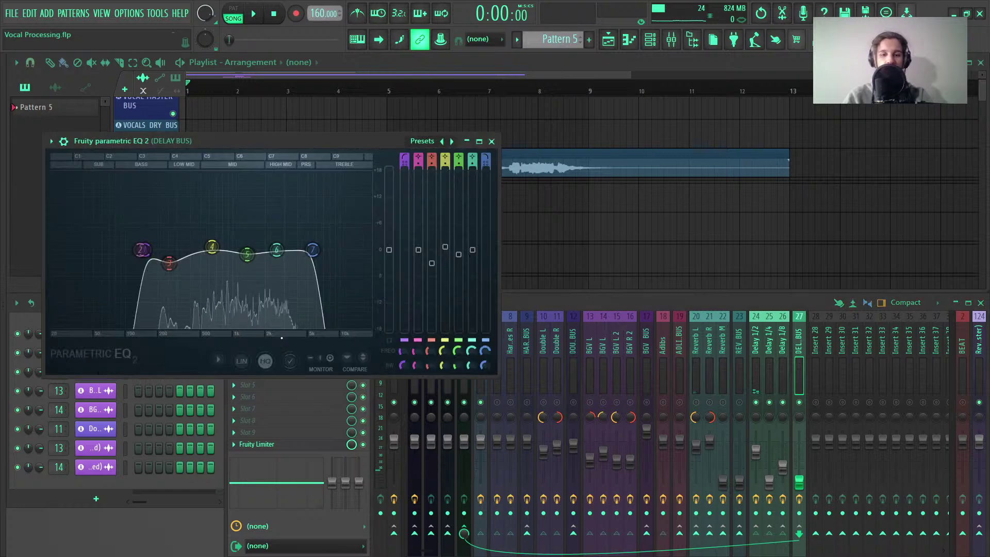
click(282, 339)
Open the Fruity Limiter on the DELAY BUS, watch its compression while the lead vocal plays, and close it
click(282, 445)
key(space)
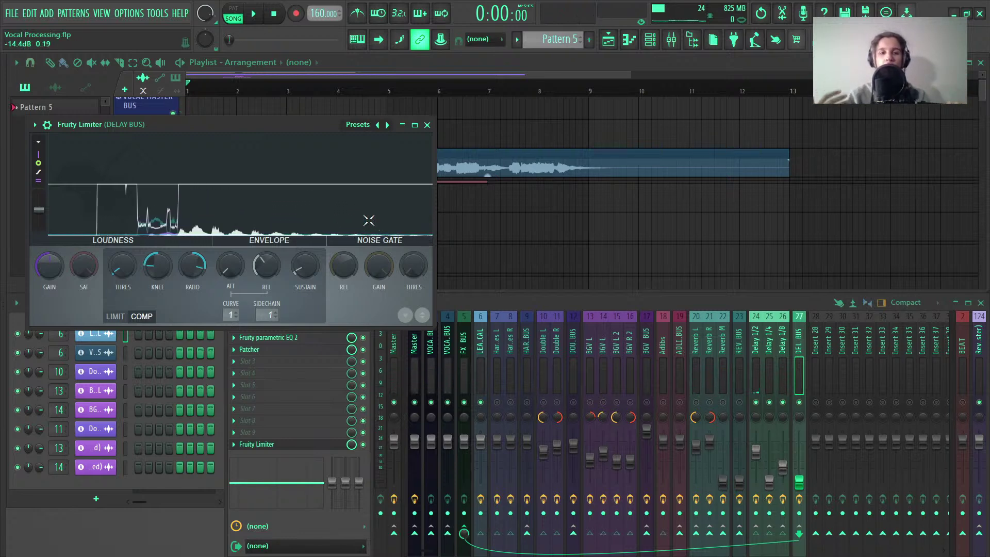
key(space)
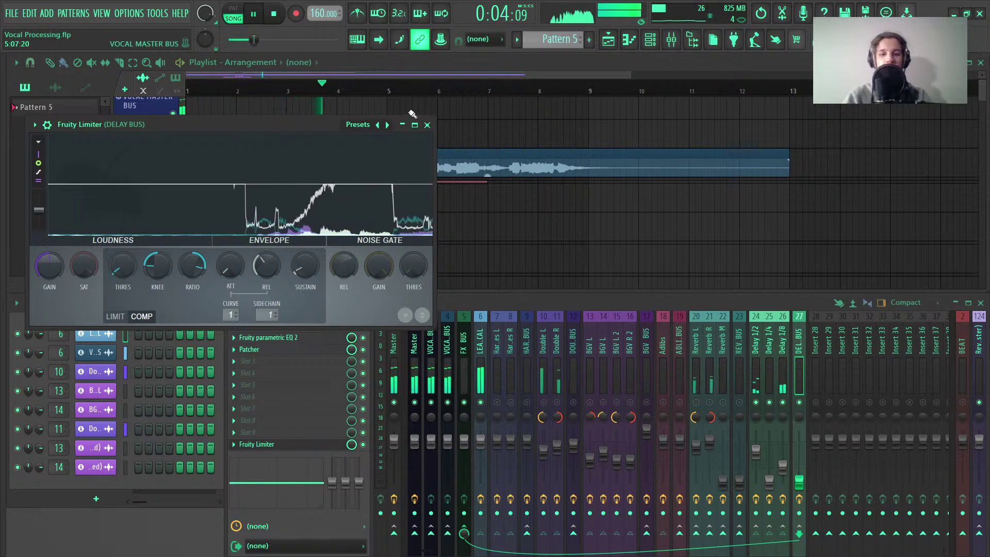
key(space)
key(Escape)
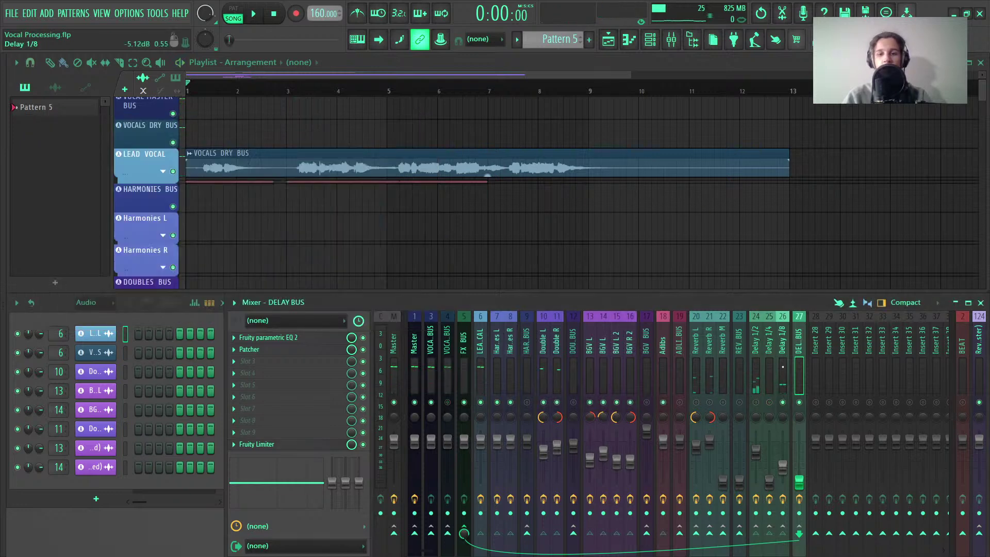
Solo the Delay 1/8 mixer track, play the vocal through it, and review its Fruity Delay 3 settings
click(781, 384)
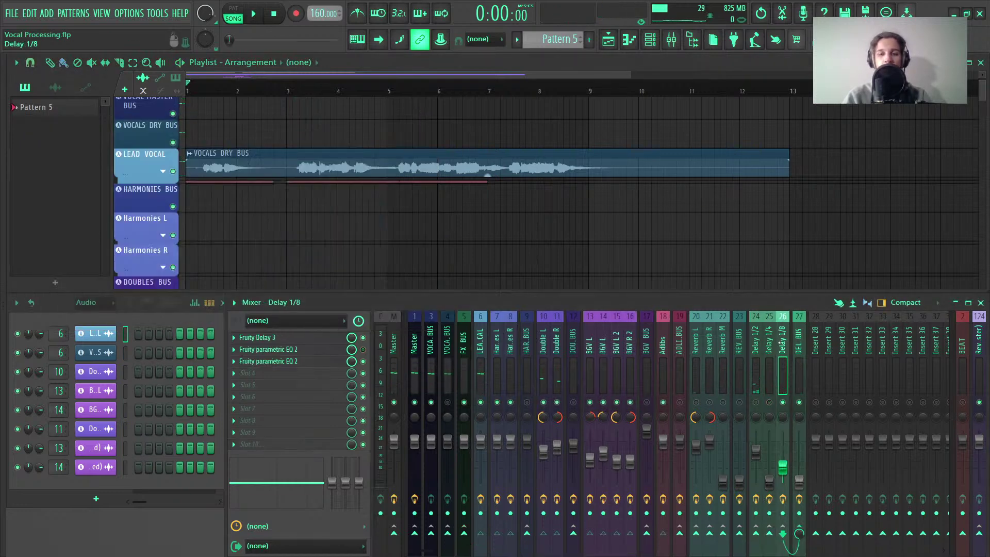
key(space)
click(298, 344)
click(298, 344)
click(299, 344)
key(space)
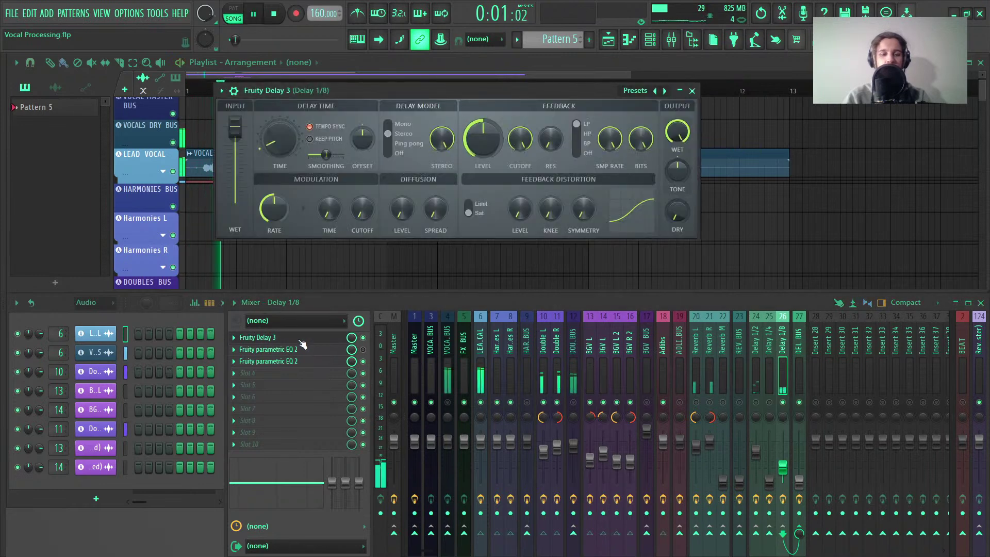
click(299, 339)
key(space)
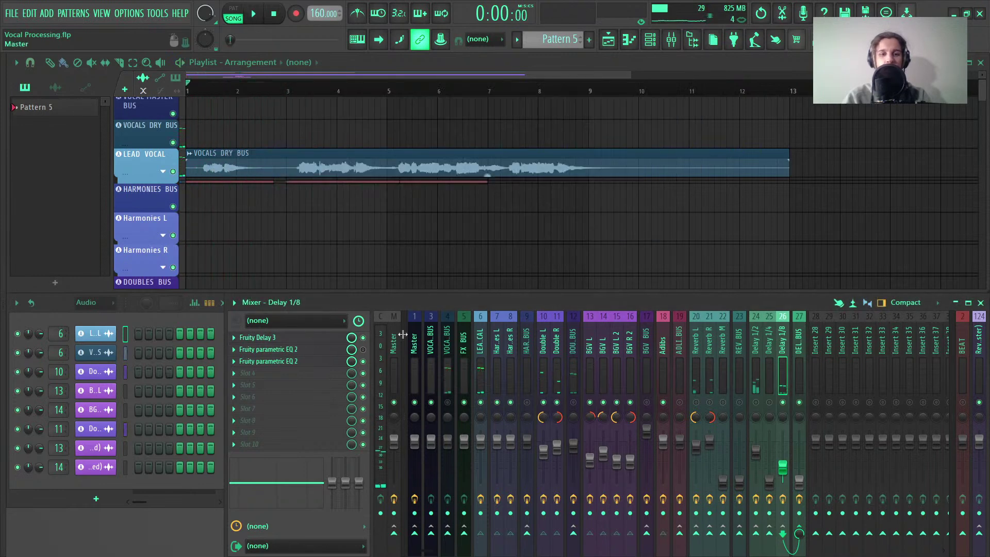
Review the two Fruity parametric EQ 2 effects on the Delay 1/8 mixer track and close them
click(755, 452)
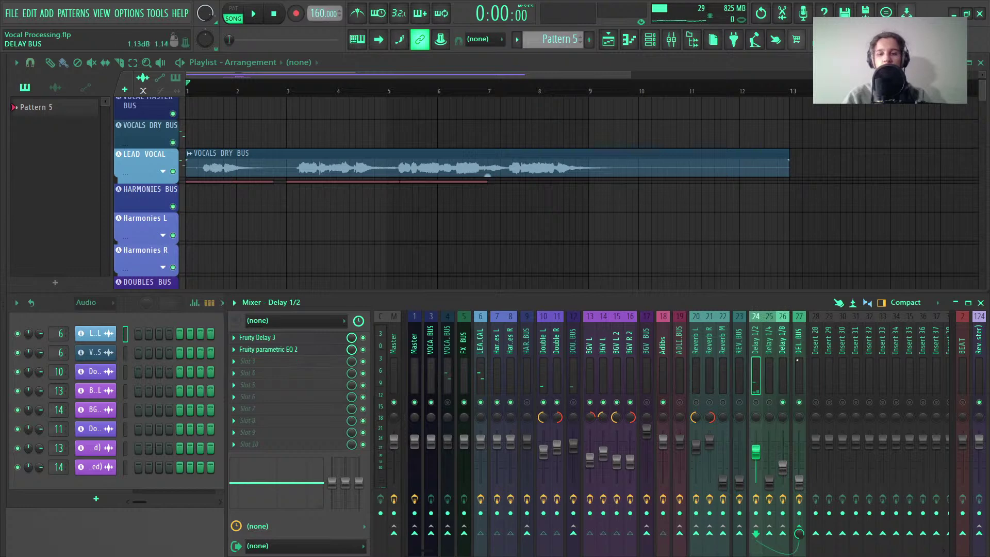
click(783, 371)
click(288, 349)
key(Escape)
click(286, 362)
key(Escape)
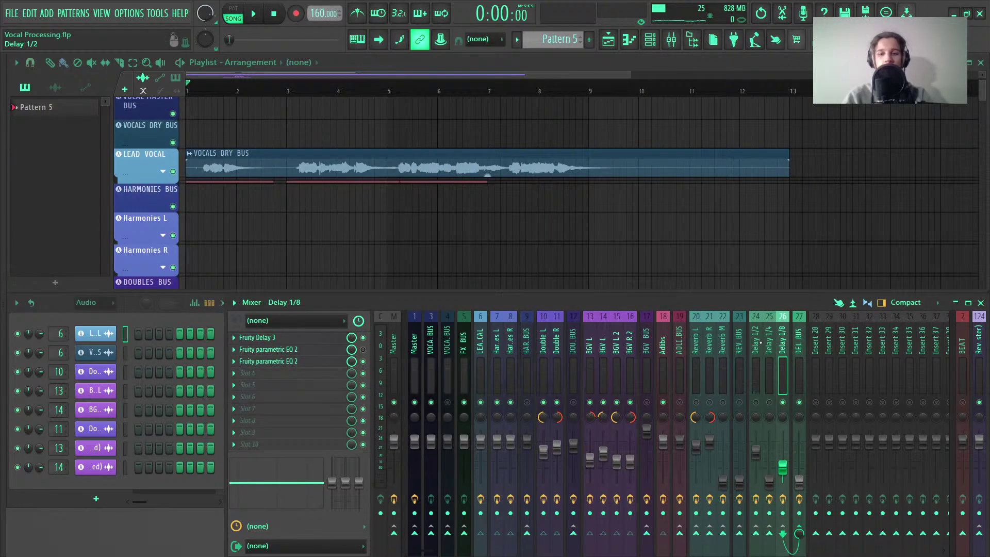
Reopen the Fruity Limiter on the DELAY BUS to check its sidechain compression settings, and close it
click(756, 343)
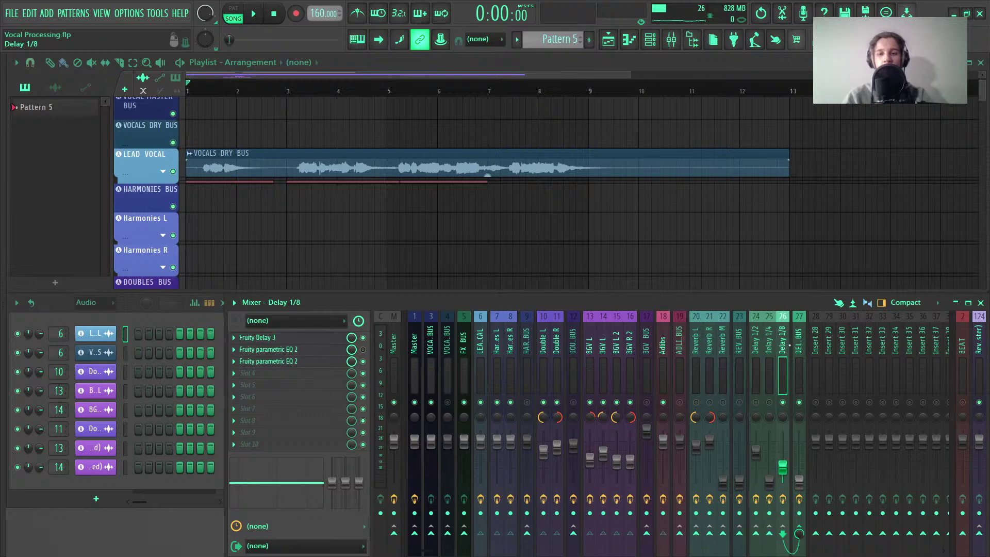
click(798, 342)
click(315, 444)
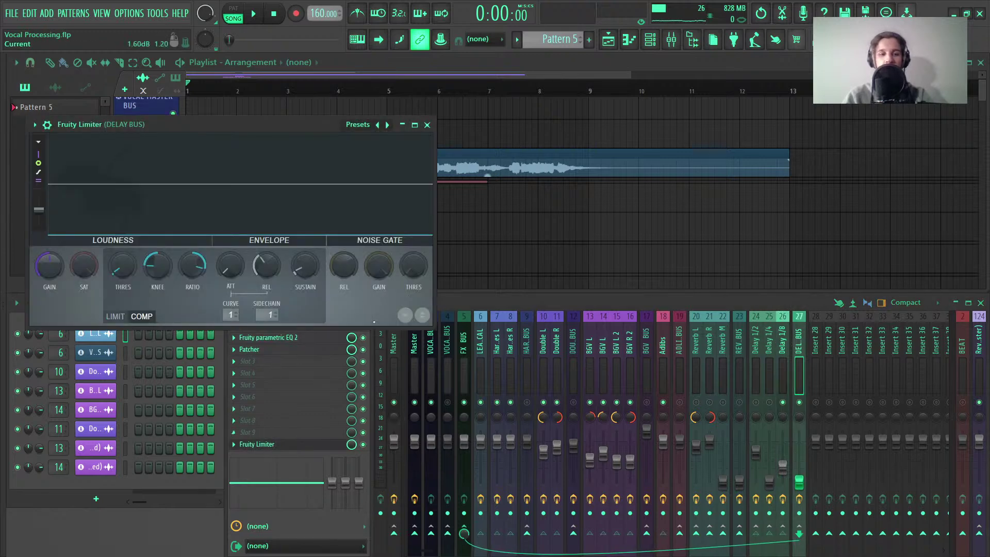
click(427, 124)
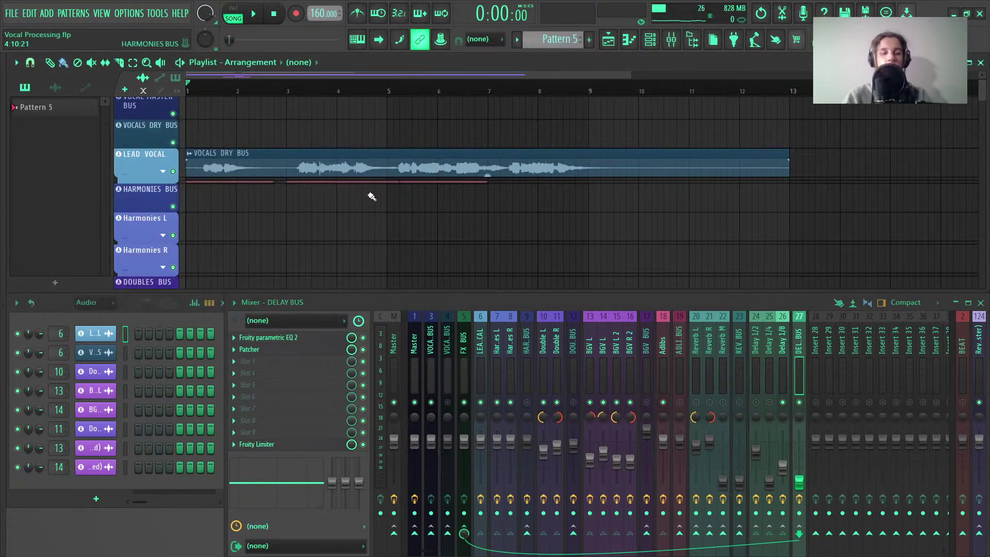
Switch to YouTube Studio to check the live chat, and bring up OBS
key(alt+Tab)
key(alt+Tab)
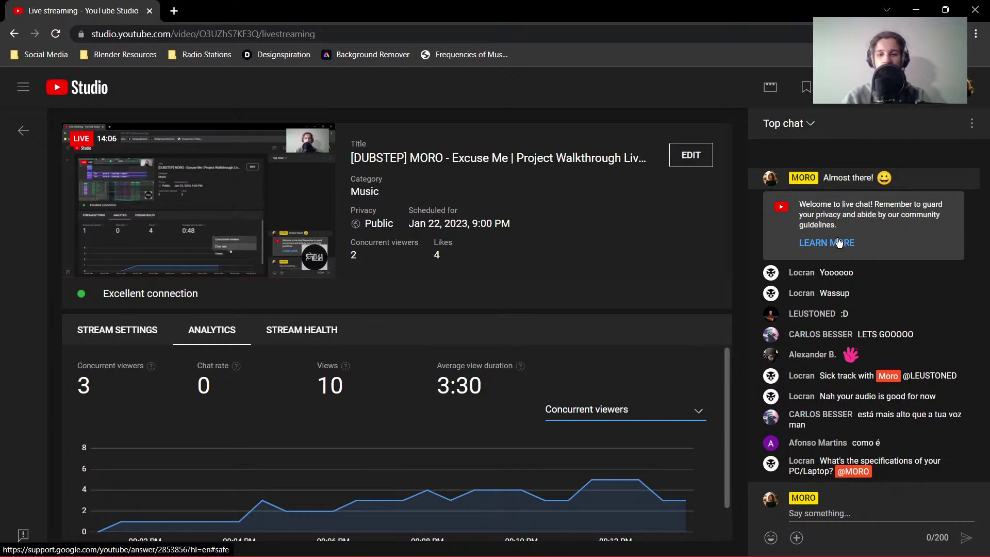
key(alt+Tab)
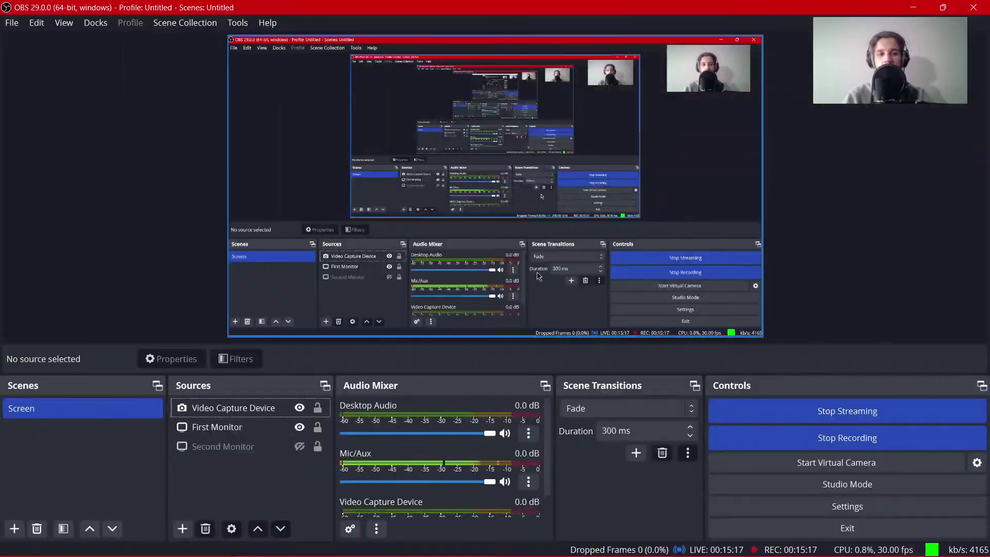
key(alt+Tab)
key(alt+Tab)
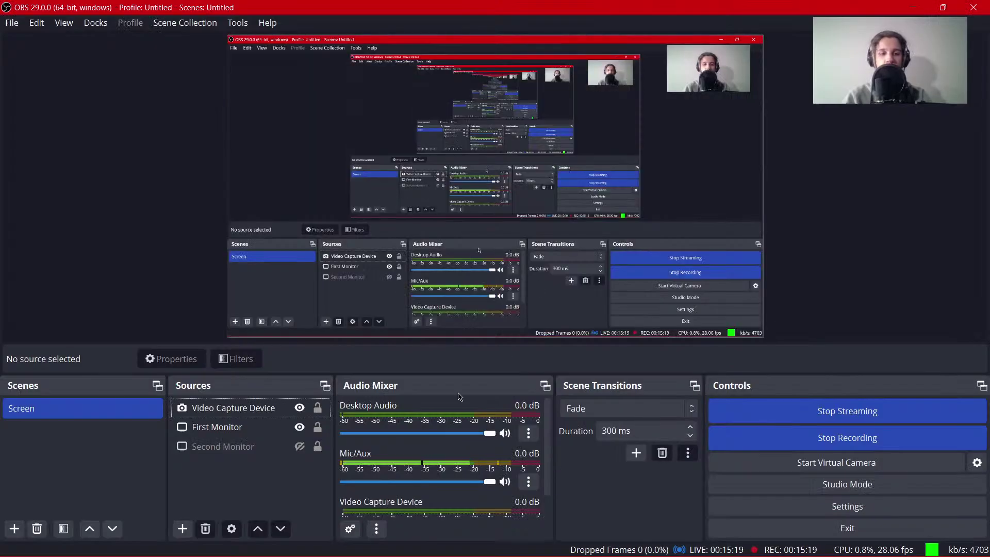
Lower the Desktop Audio level in the OBS audio mixer to -4.0 dB
drag(489, 433, 465, 439)
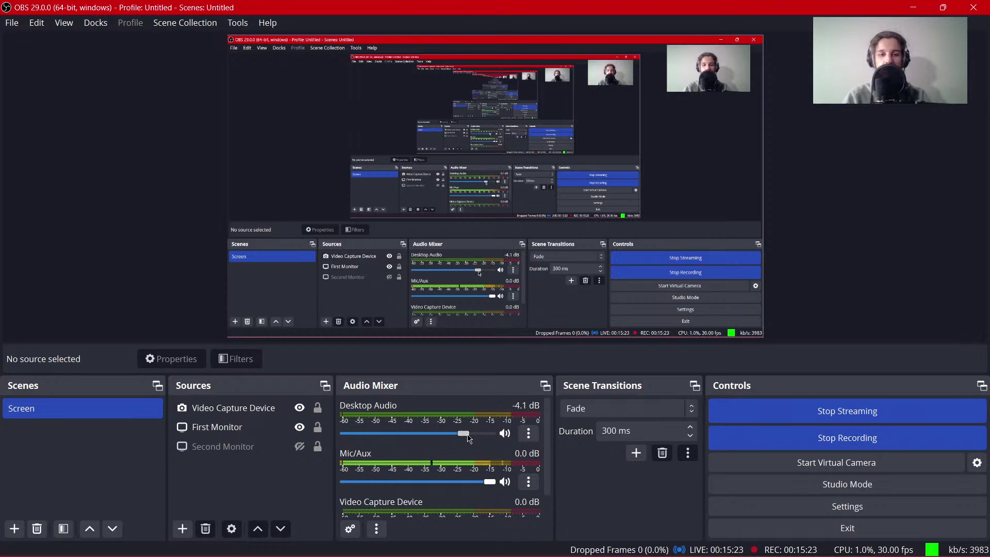
key(alt+Tab)
key(alt+Tab)
click(468, 435)
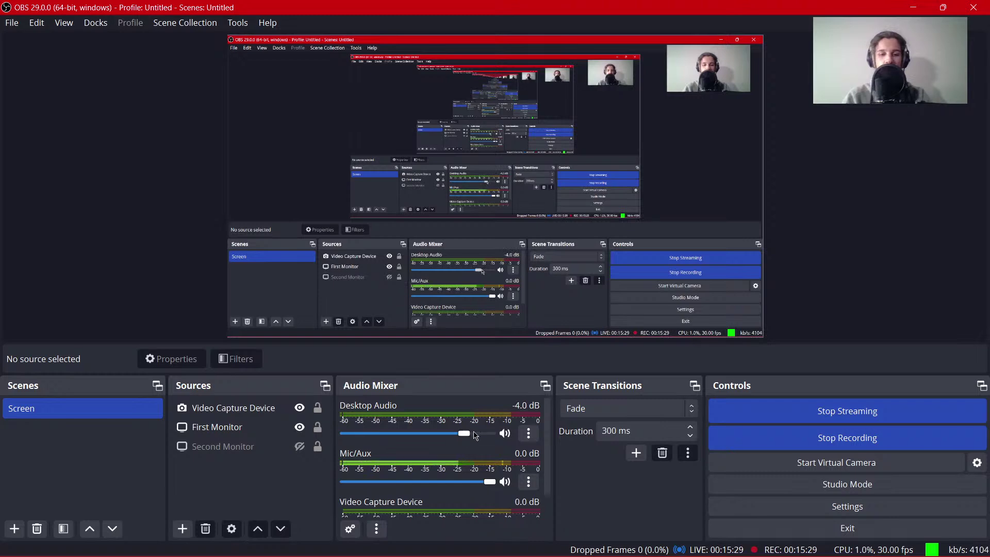
Return to FL Studio and restart playback of the lead vocal from the beginning
key(alt+Tab)
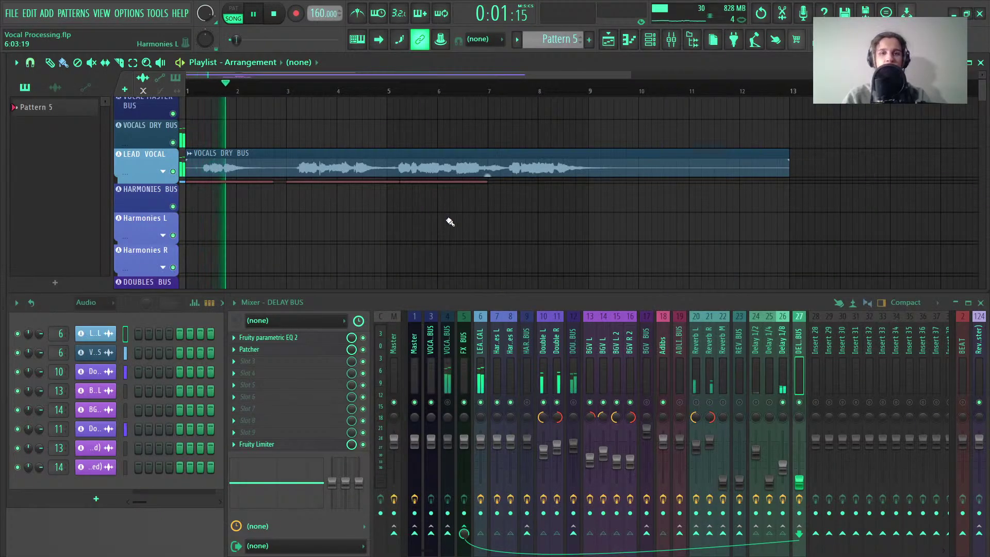
key(space)
key(space)
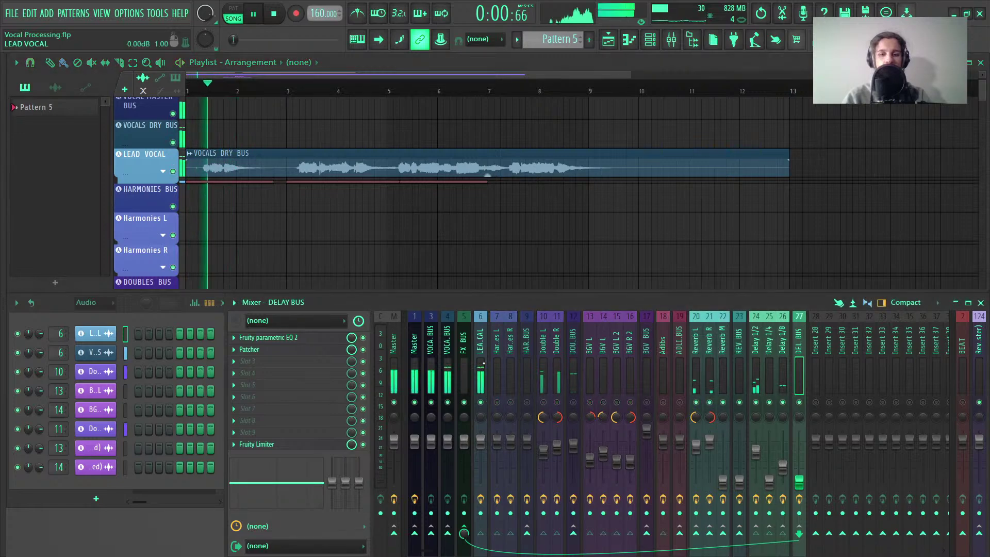
Stop playback, switch to OBS, and raise the Desktop Audio level to -3.5 dB
key(space)
key(alt+Tab)
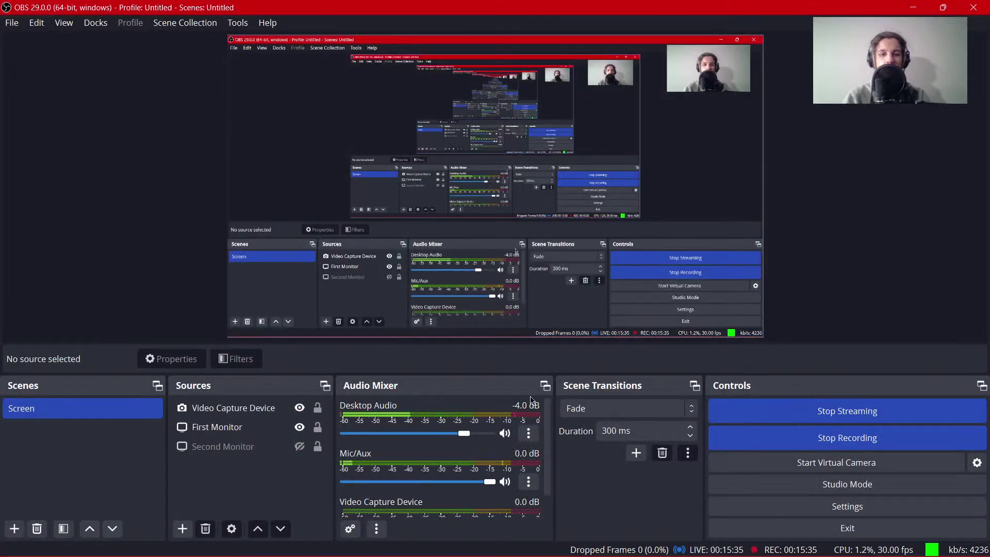
drag(464, 434, 465, 434)
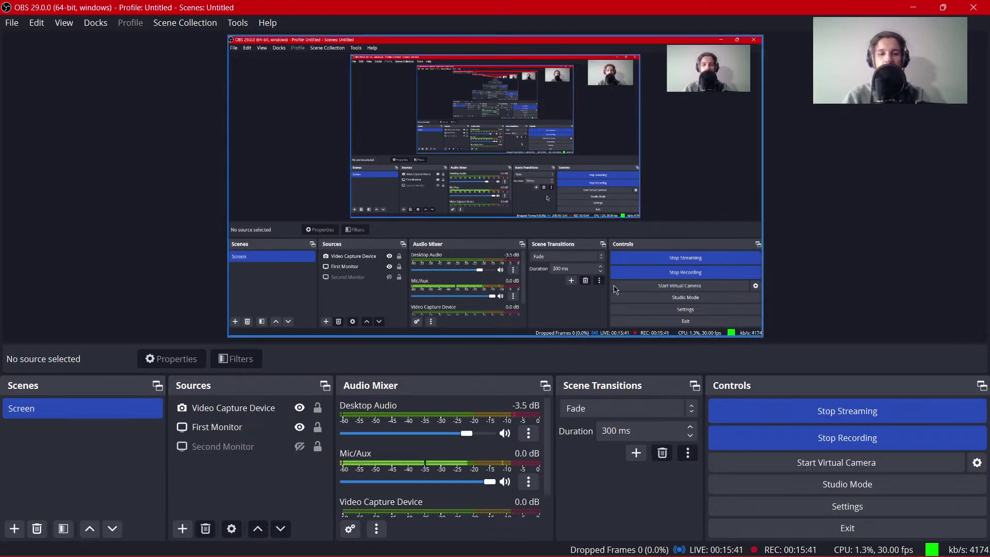
Switch to YouTube Studio to read the live chat, and return to FL Studio
key(alt+Tab)
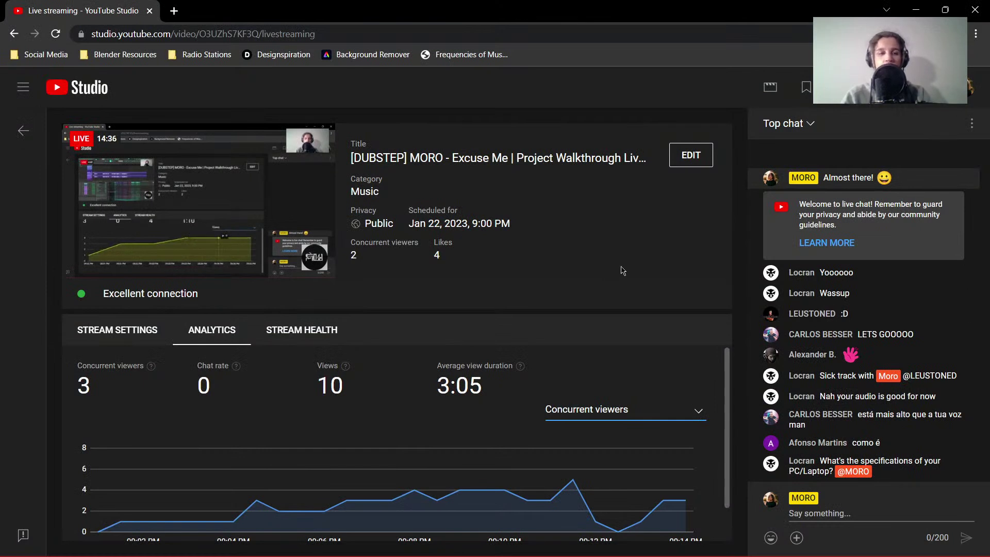
key(alt+Tab)
key(alt+Tab)
Search Windows for the computer's specifications, open the Control Panel to look for them, and close it
key(super)
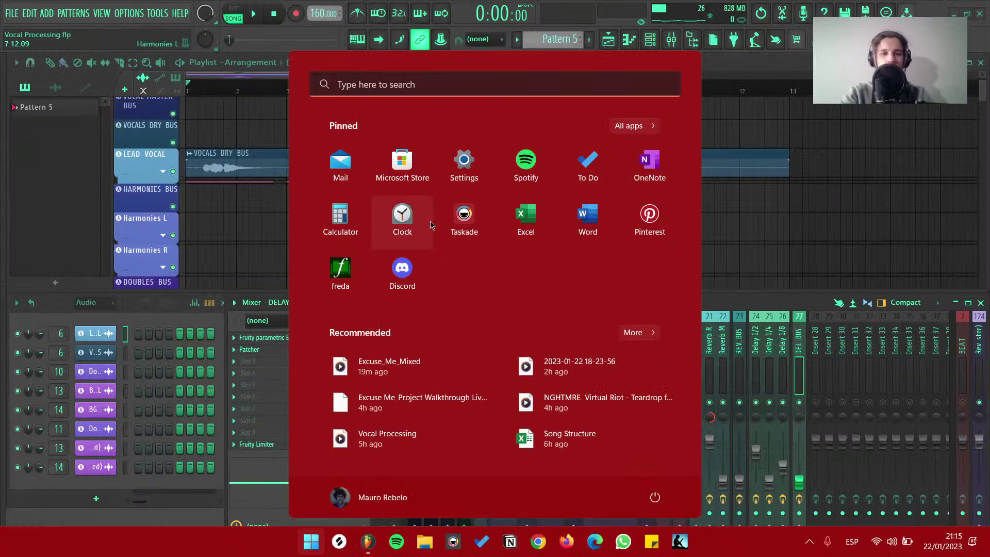
text(computer settin)
key(BackSpace)
key(BackSpace)
key(BackSpace)
key(BackSpace)
key(BackSpace)
key(BackSpace)
text(spec)
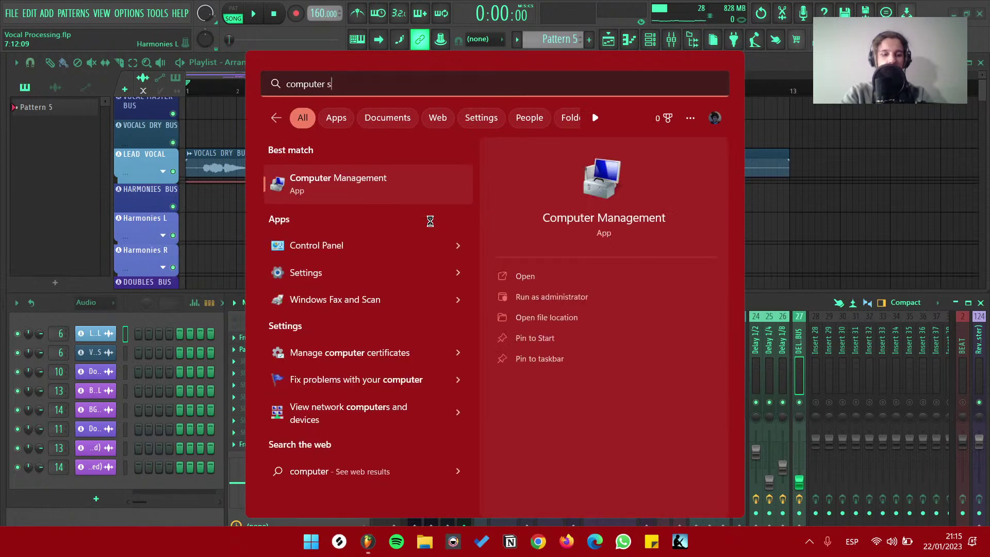
key(BackSpace)
key(BackSpace)
key(BackSpace)
key(BackSpace)
key(BackSpace)
key(BackSpace)
key(BackSpace)
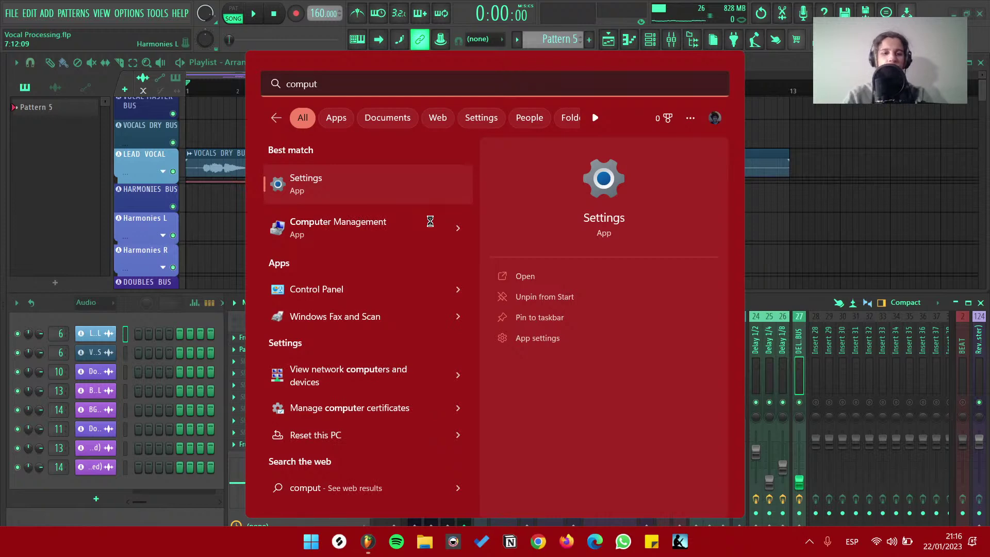
click(430, 288)
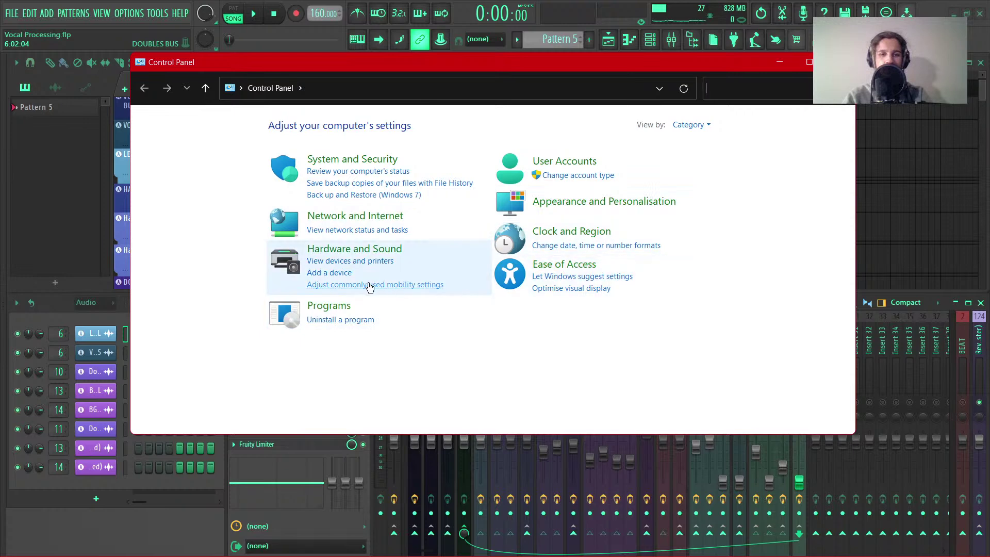
click(838, 62)
key(super)
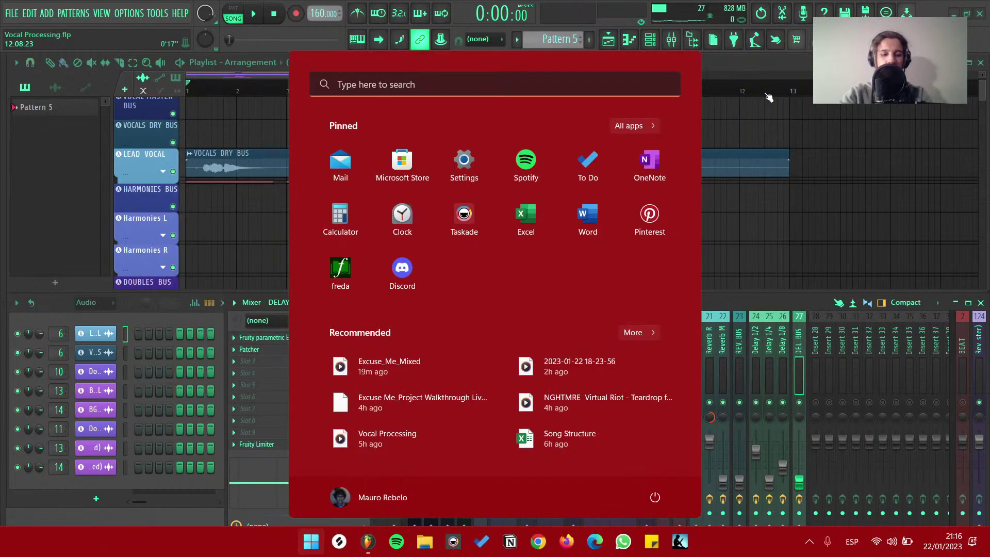
text(computer spe)
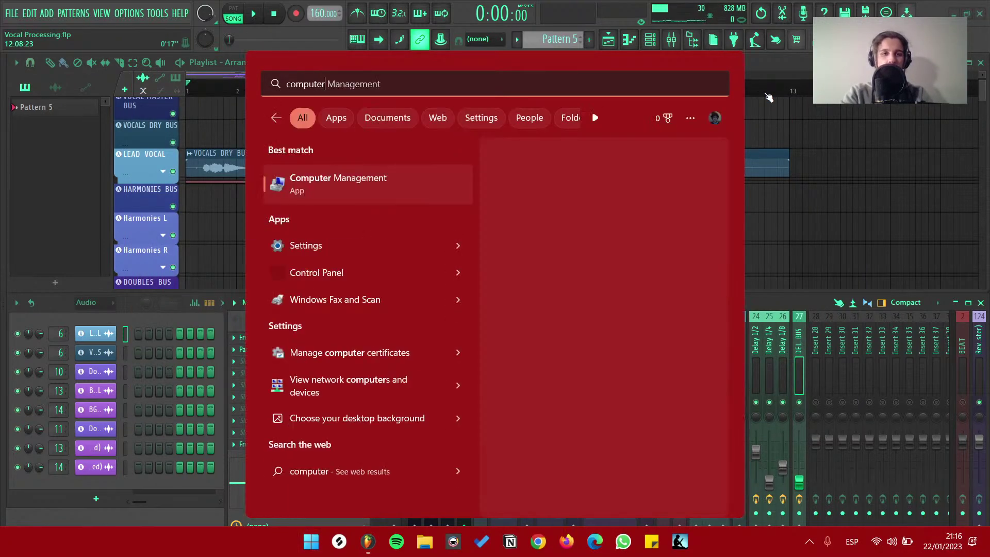
key(BackSpace)
key(BackSpace)
key(BackSpace)
key(BackSpace)
key(BackSpace)
key(BackSpace)
key(BackSpace)
key(BackSpace)
key(BackSpace)
key(BackSpace)
key(BackSpace)
key(BackSpace)
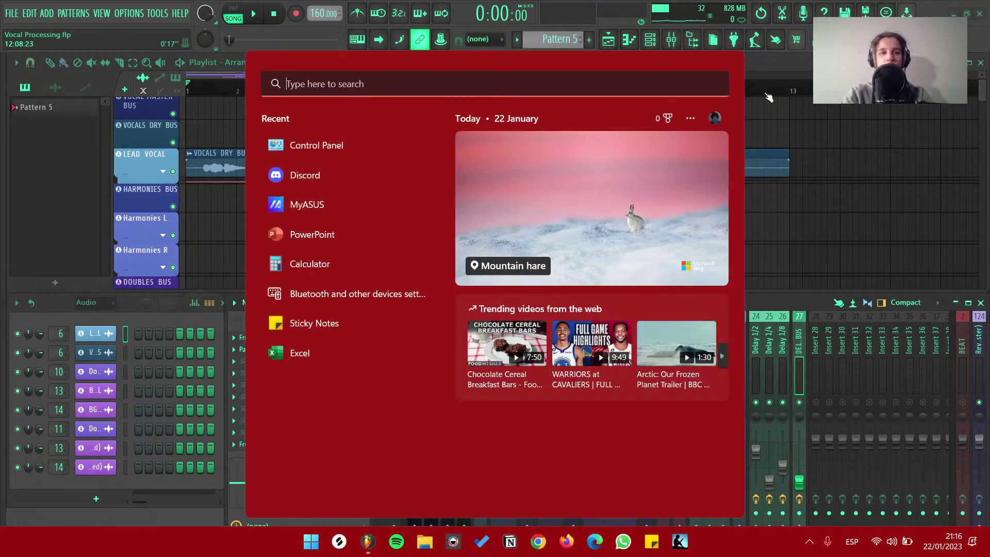
click(830, 210)
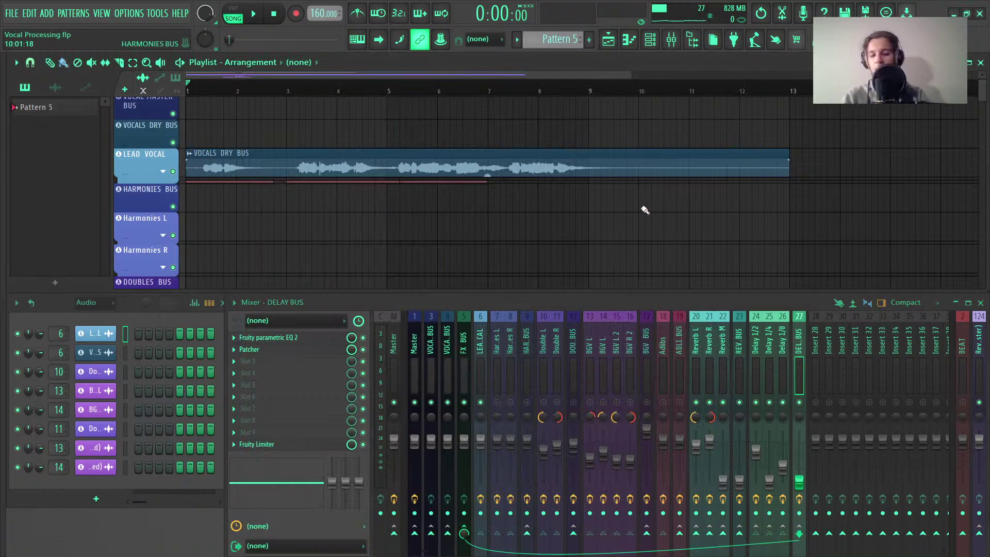
Switch to the desktop with YouTube Studio to check the live chat, and return to the FL Studio desktop
key(ctrl+super+Right)
key(ctrl+super+Right)
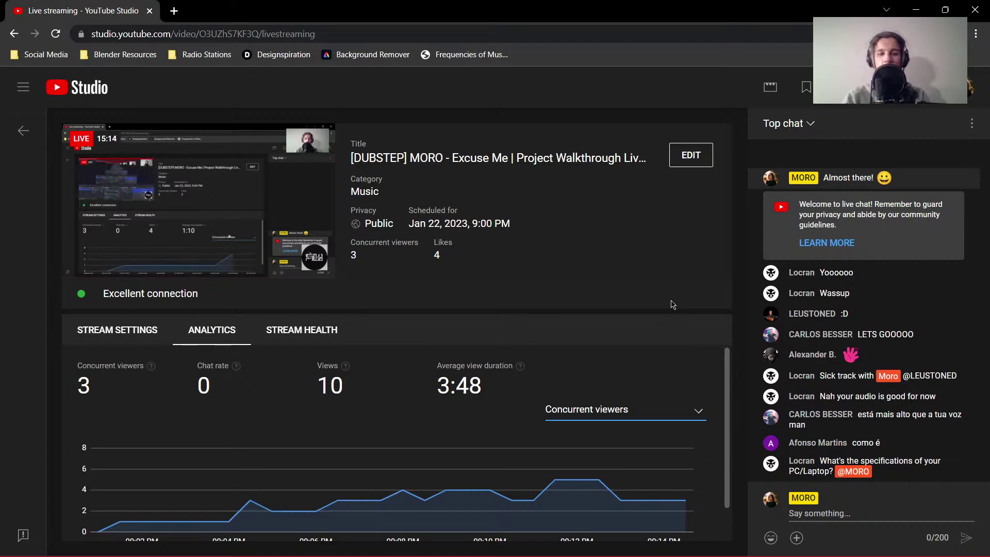
key(ctrl+super+Left)
key(ctrl+super+Left)
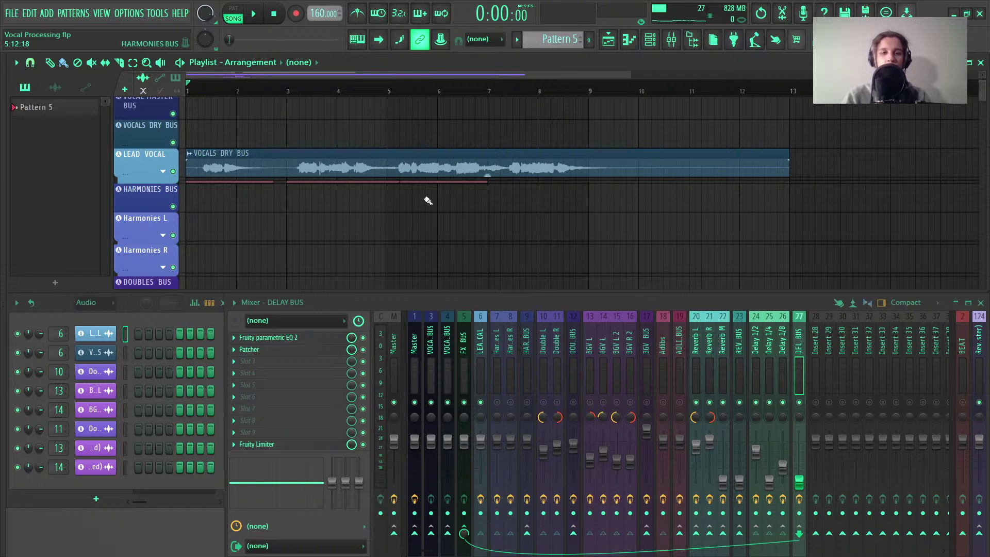
Bring the Double L and Double R tracks into view in the playlist and undo the last clip deletion
scroll(366, 159, down, 6)
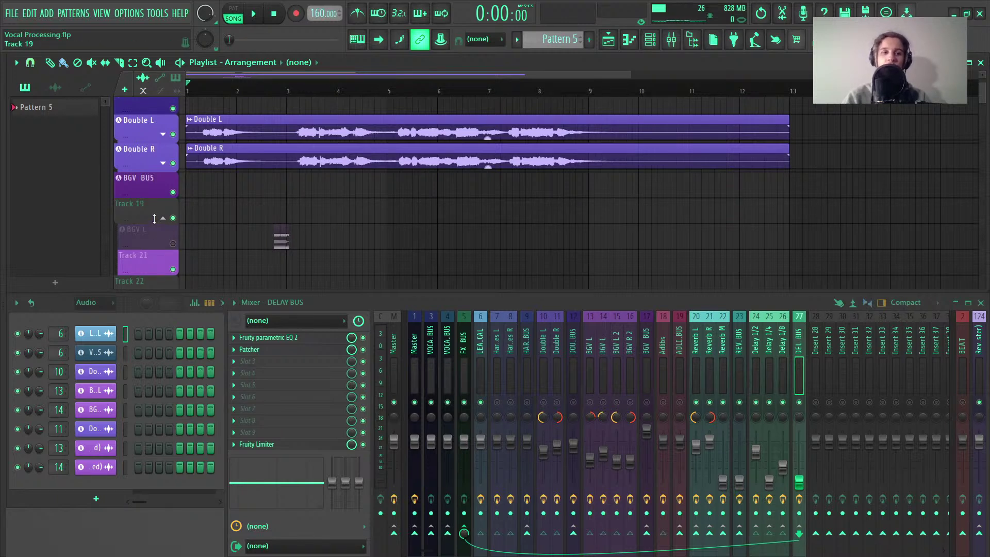
scroll(400, 221, up, 2)
key(ctrl+z)
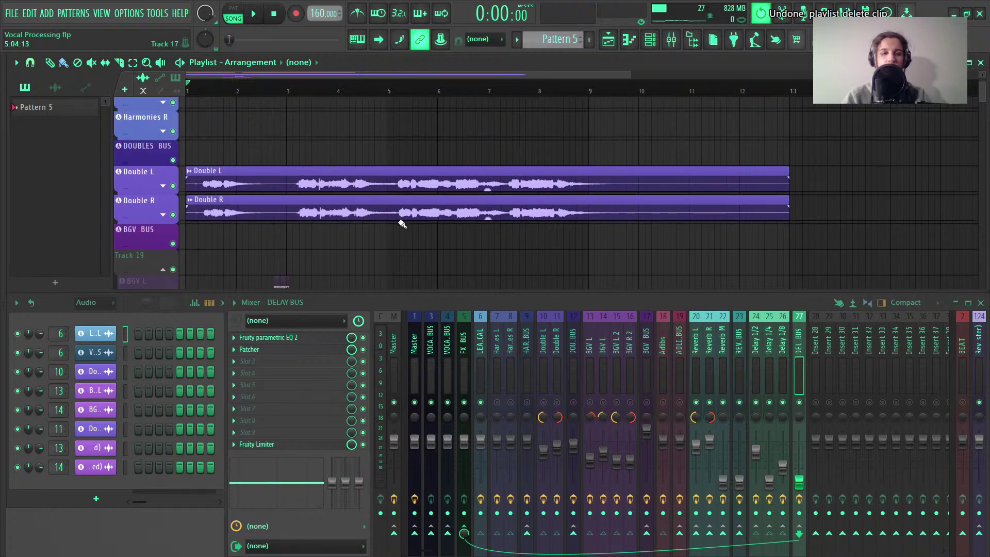
scroll(388, 148, up, 3)
scroll(411, 150, down, 3)
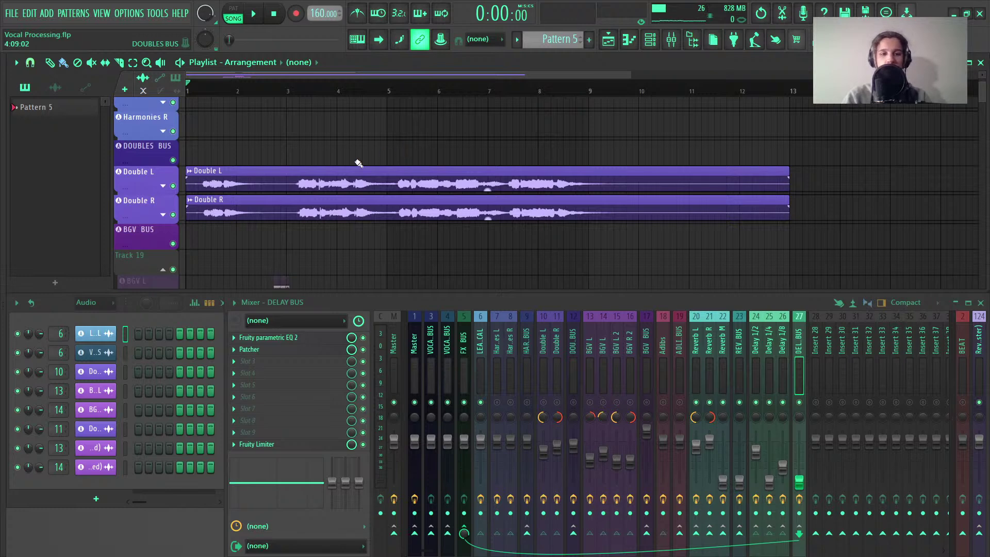
Select the Double L track and place the playback position just before its first vocal phrase
click(219, 175)
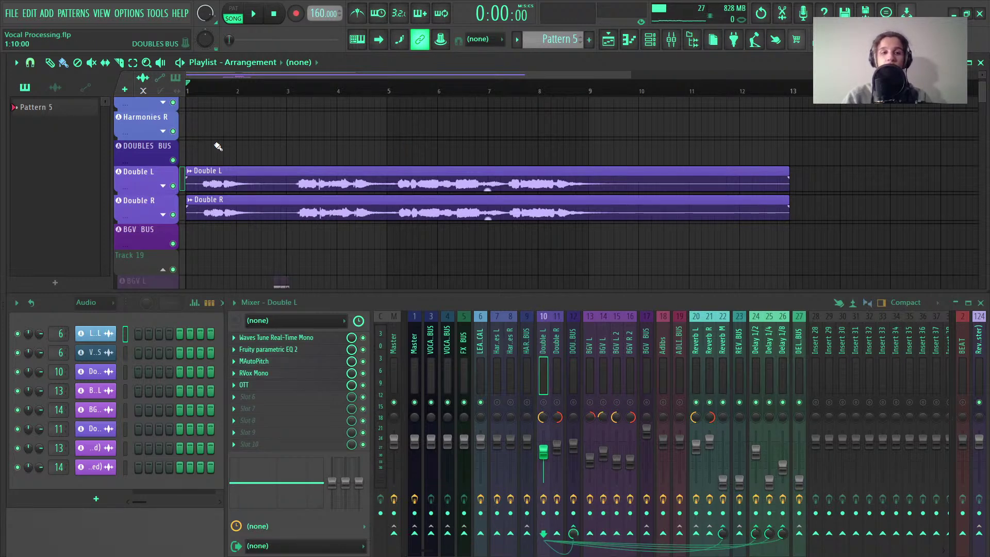
scroll(242, 90, up, 4)
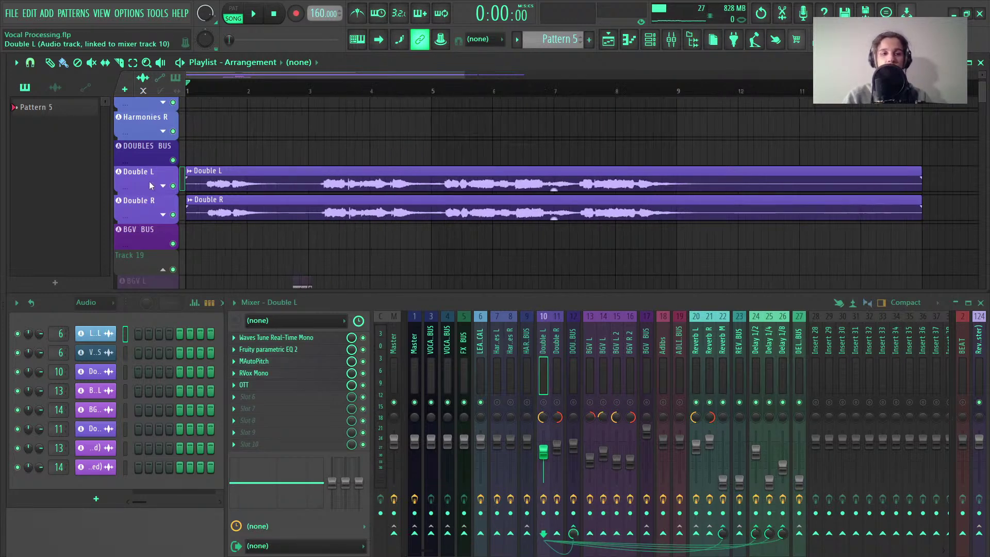
click(232, 90)
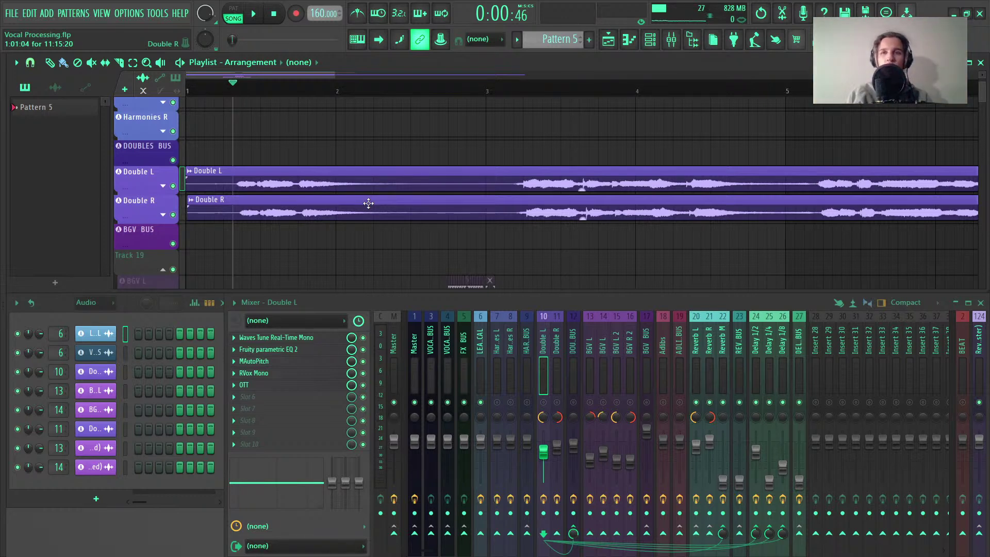
scroll(395, 243, down, 1)
scroll(384, 242, down, 2)
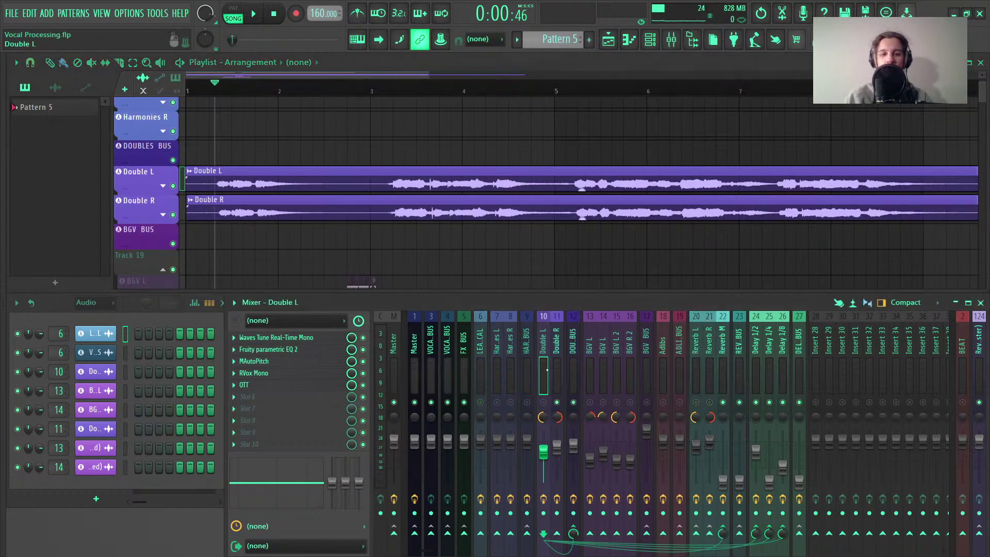
Check the audio levels in OBS and the live chat in YouTube Studio, and return to FL Studio
key(alt+Tab)
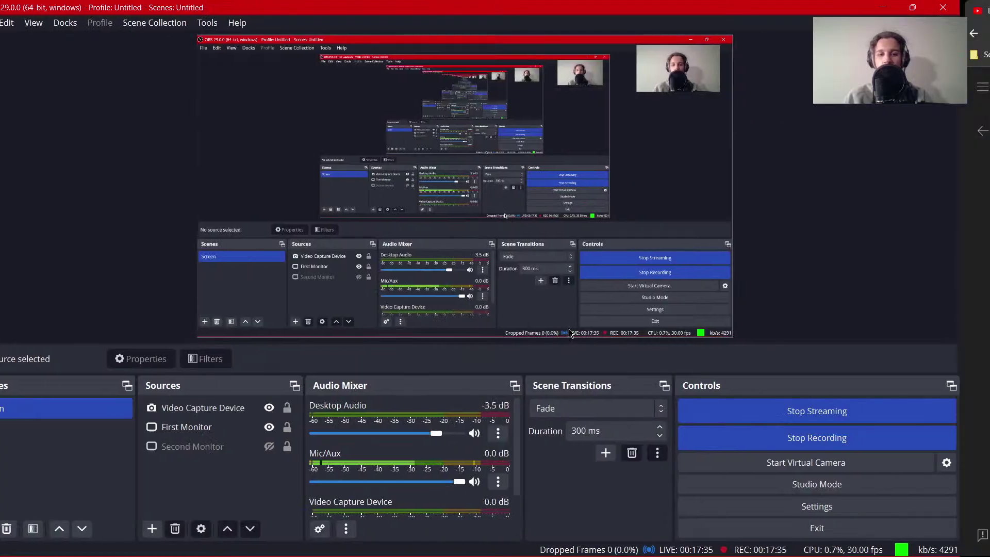
key(alt+Tab)
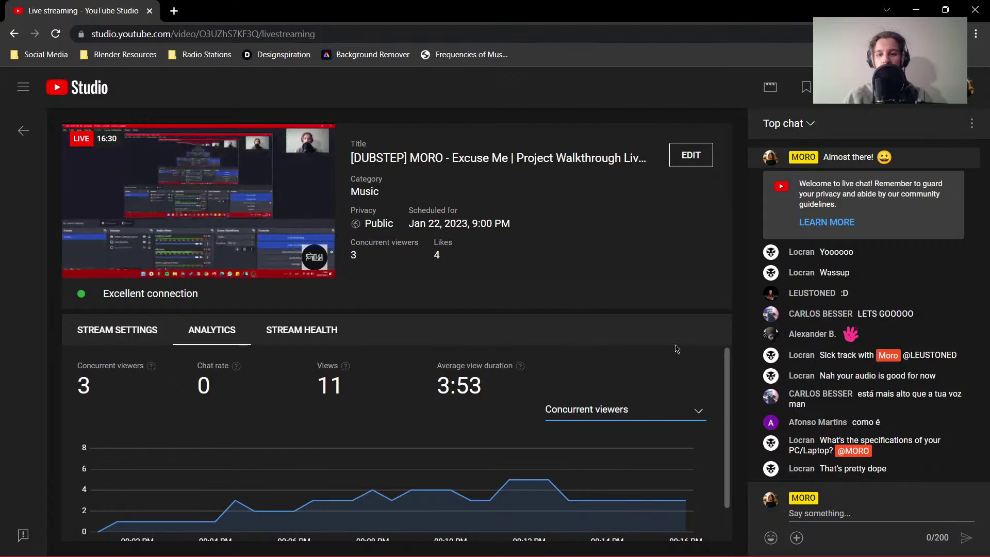
key(alt+Tab)
key(alt+Tab)
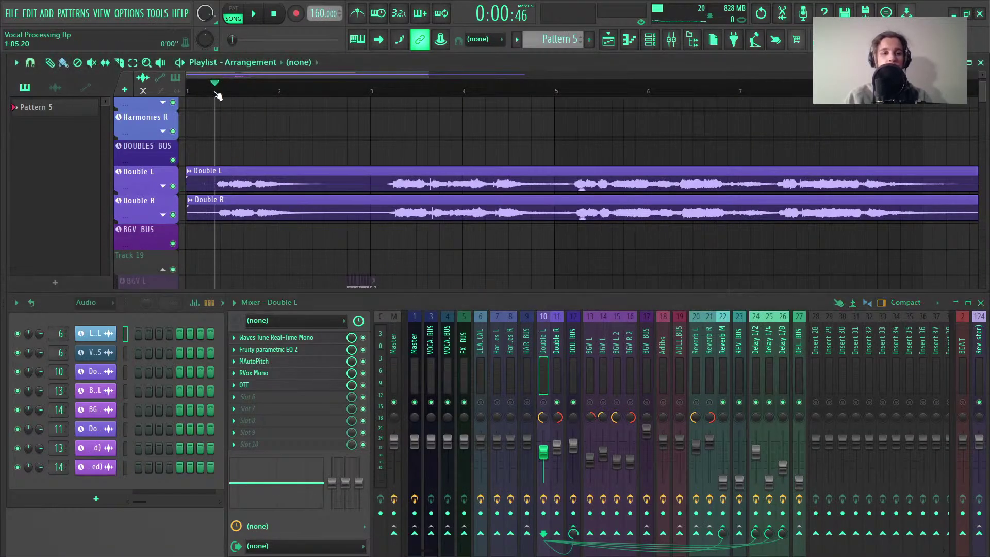
key(alt+Tab)
key(alt+Tab)
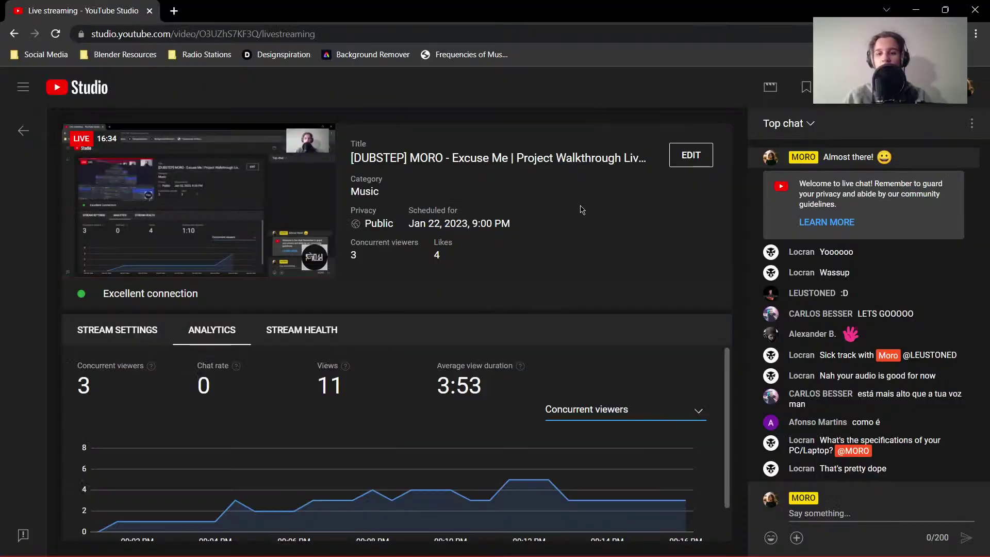
key(alt+Tab)
key(alt+Tab)
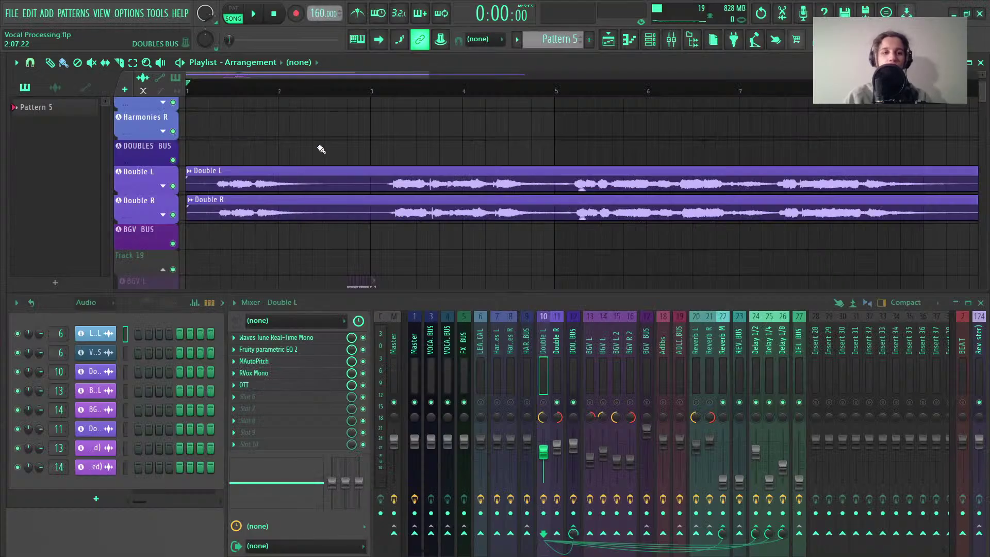
Move the playback position closer to the start of bar 1 and show the LEAD VOCAL mixer track's effect chain
click(197, 91)
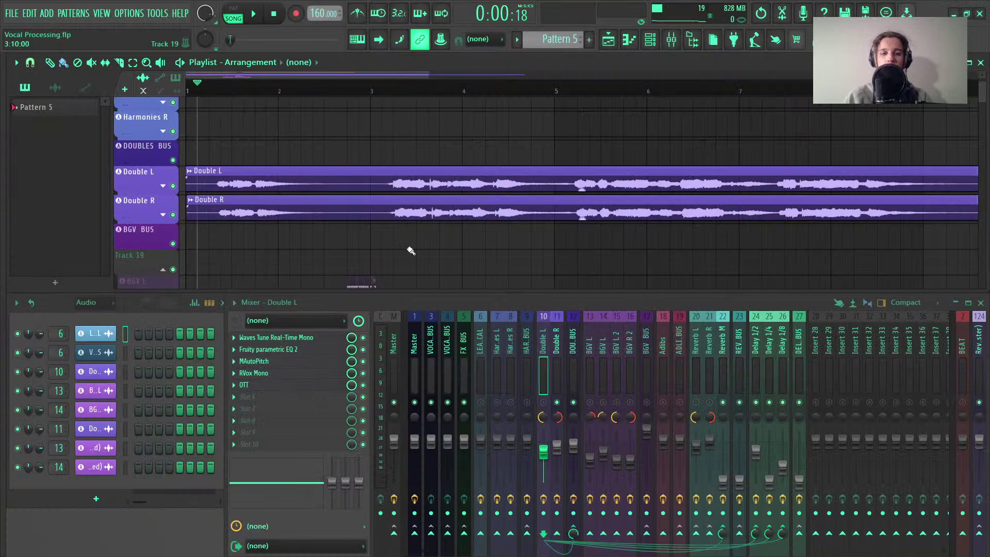
scroll(305, 185, up, 5)
scroll(281, 184, down, 1)
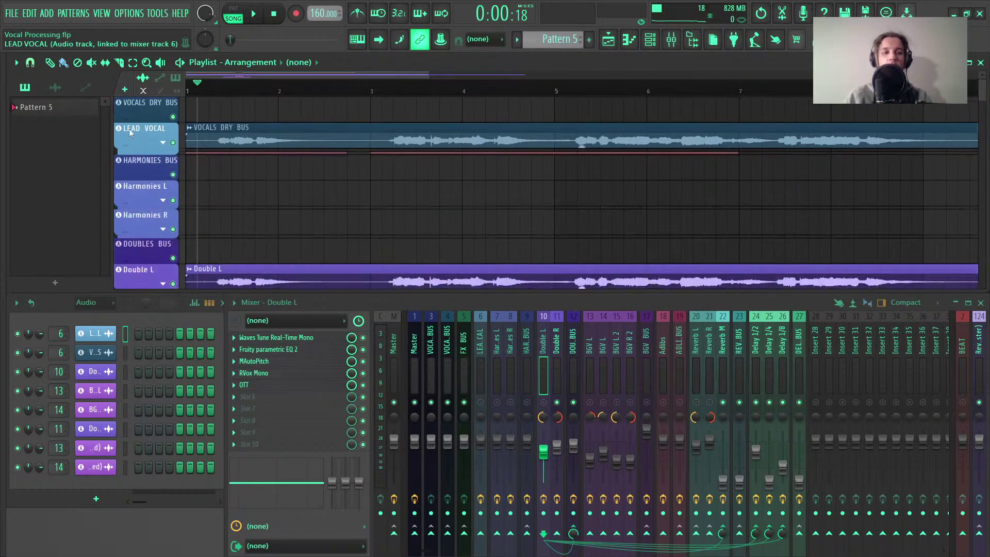
click(480, 381)
scroll(153, 201, down, 3)
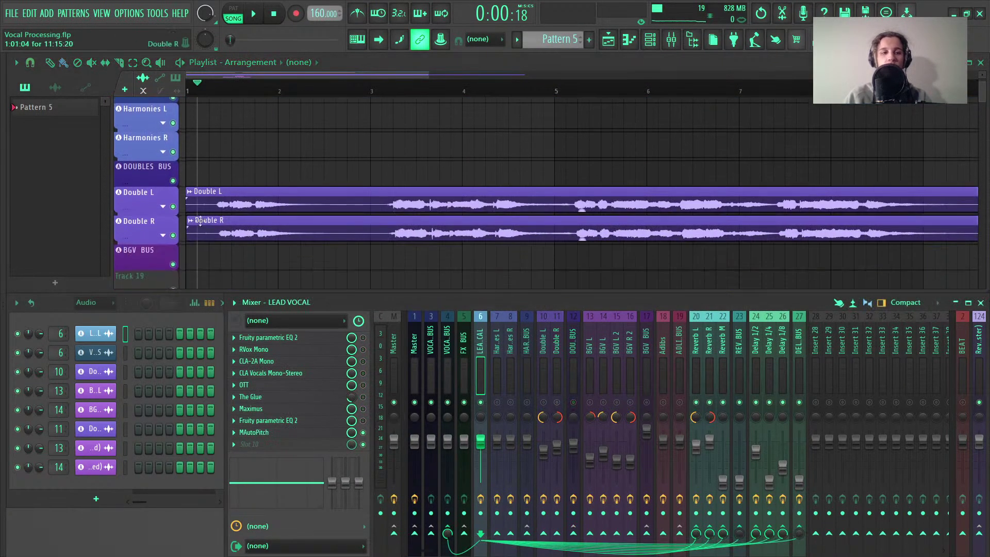
Compare the Double L effect chain with the MAutoPitch settings on the LEAD VOCAL track, closing the plugin before a brief playback
click(154, 201)
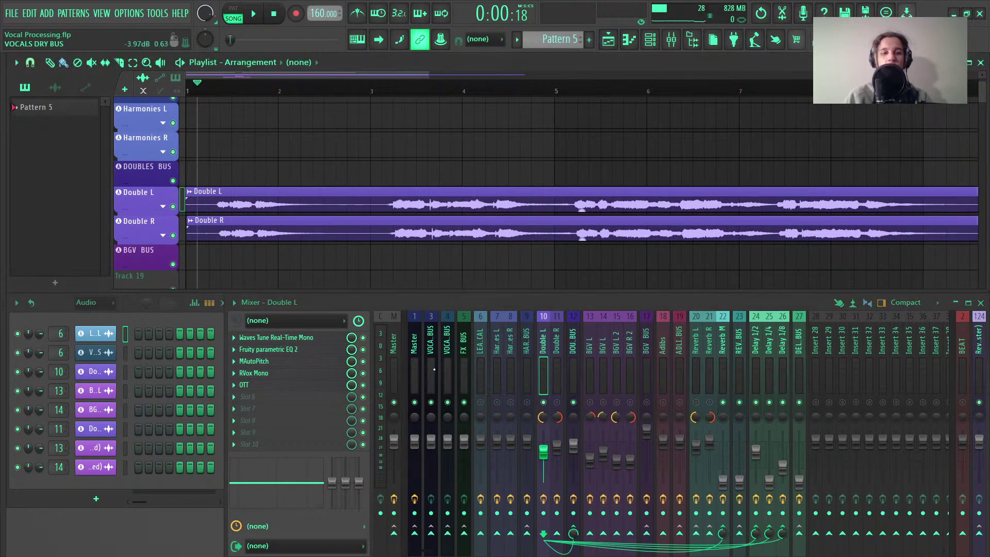
click(484, 318)
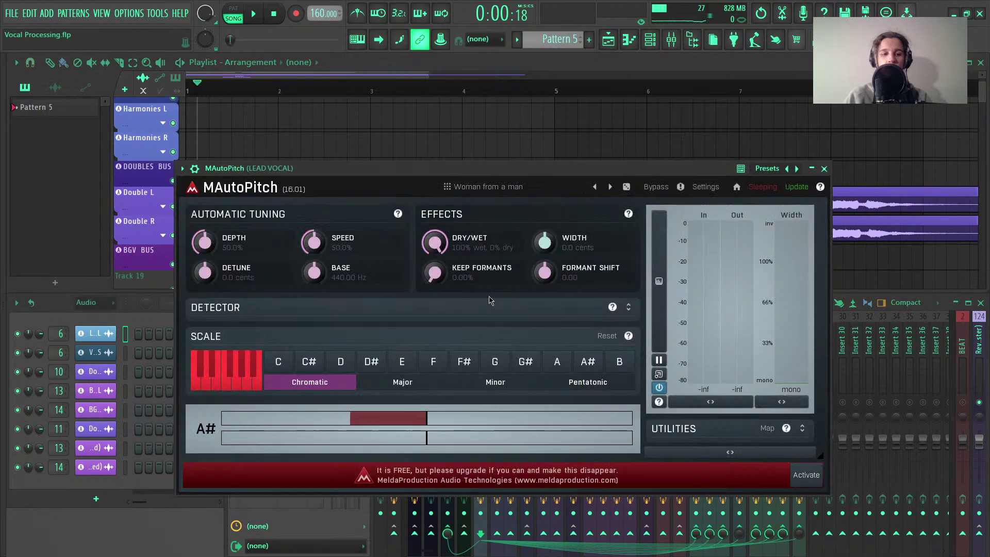
click(823, 169)
key(space)
key(space)
Select the Double L mixer track and play the start of the vocal doubles twice, leaving the track name unedited
click(547, 364)
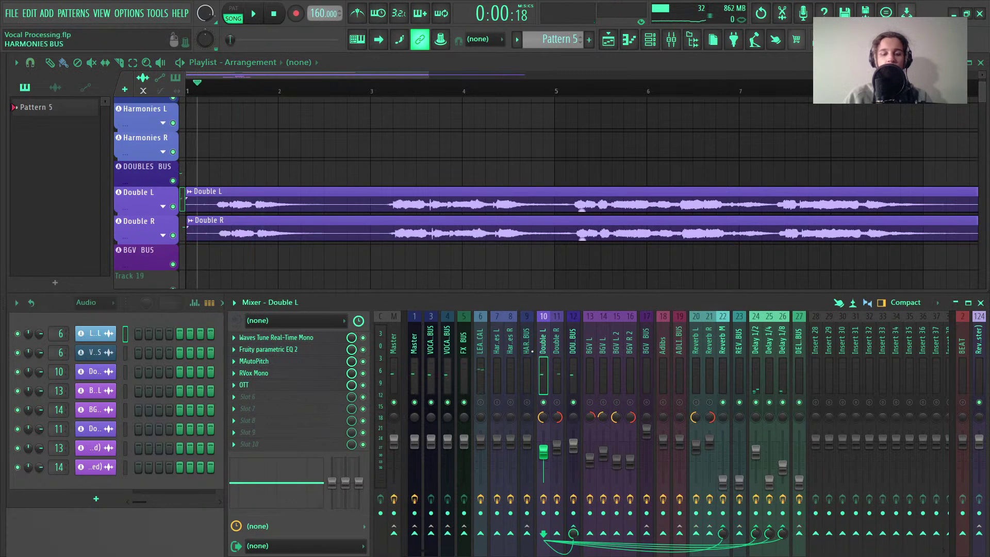
key(space)
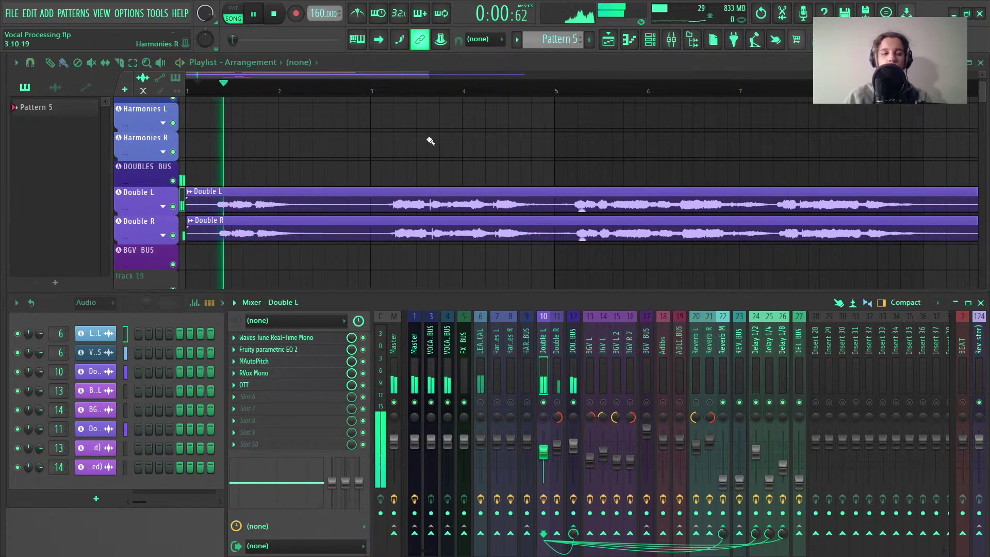
key(space)
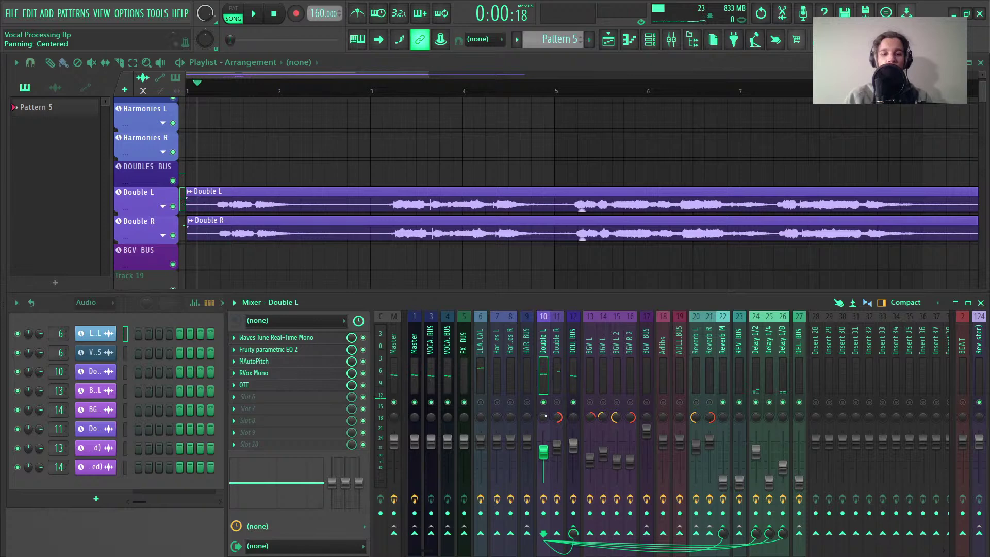
key(space)
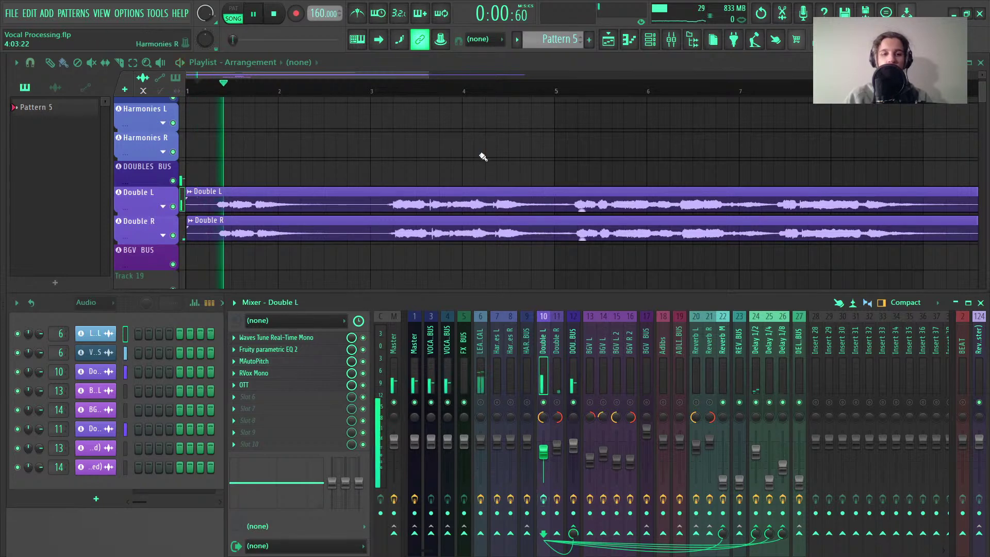
key(space)
key(F2)
key(Escape)
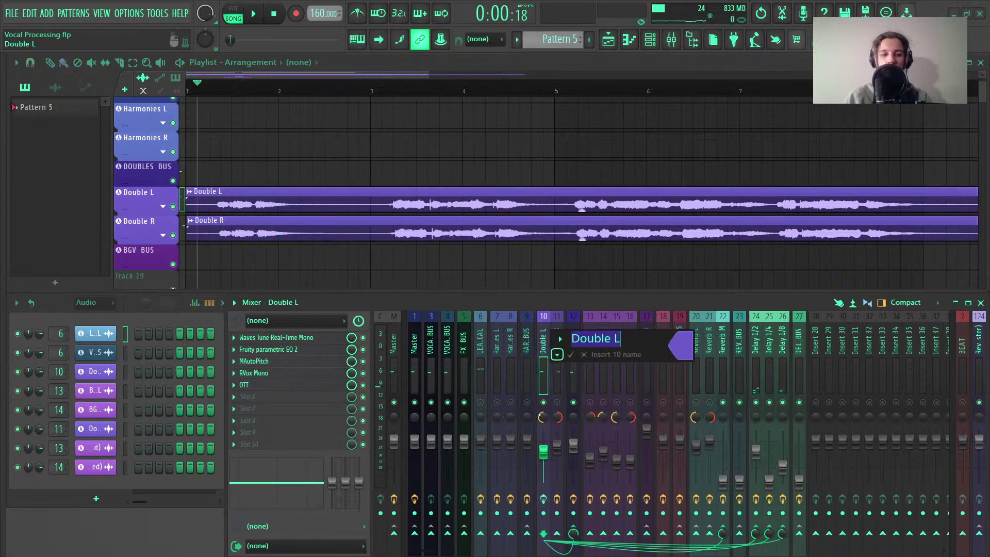
Play the start of Double L with its panning centered and show its Waves Tune Real-Time Mono settings
key(space)
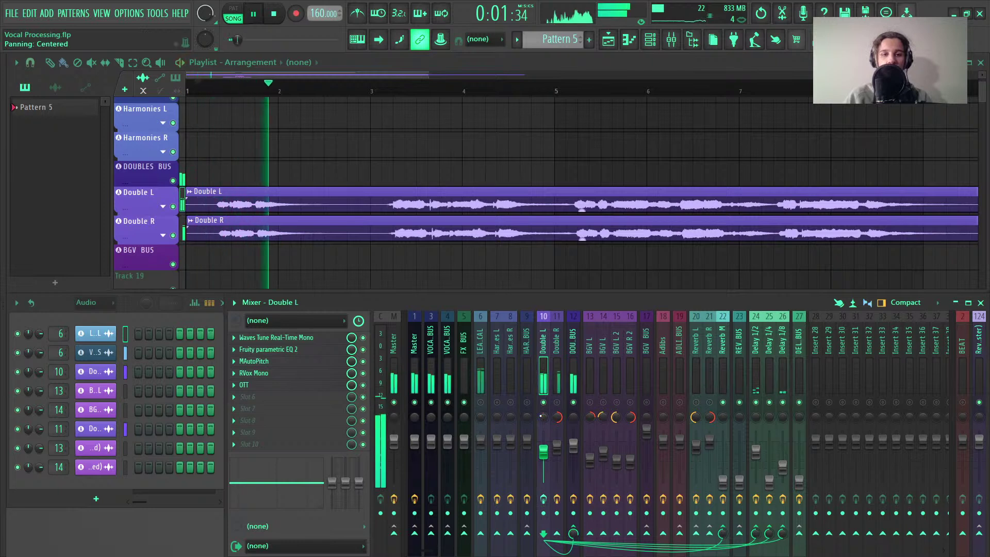
key(space)
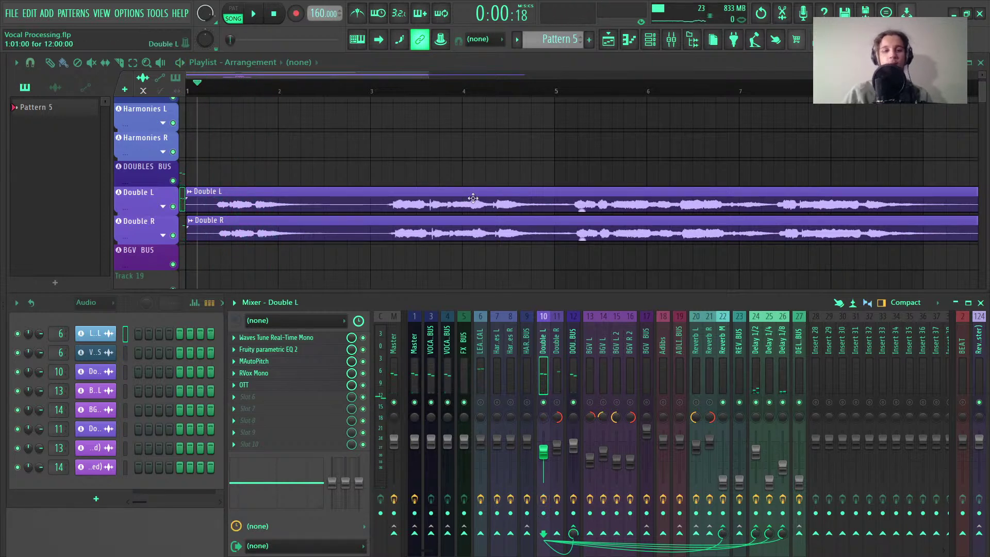
click(293, 338)
drag(254, 110, 460, 105)
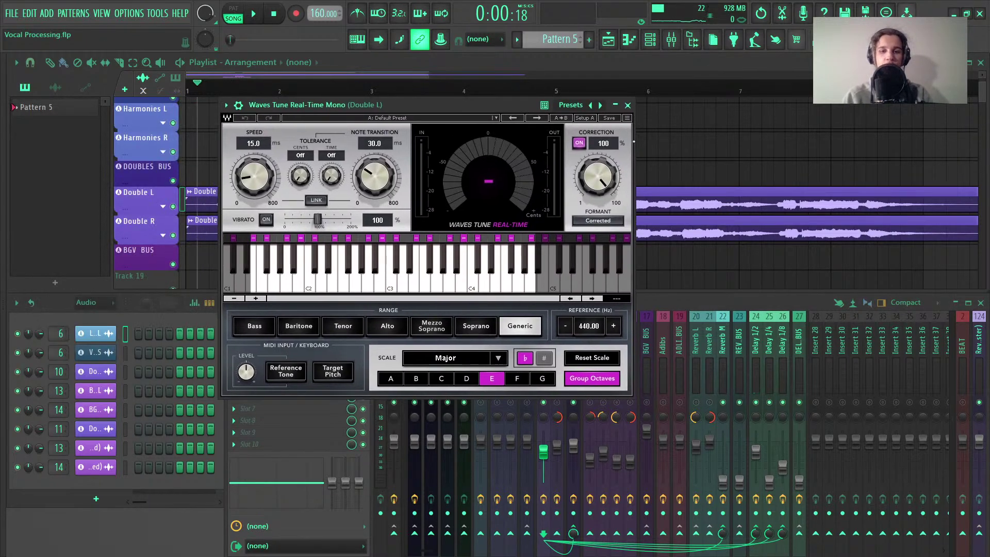
click(628, 105)
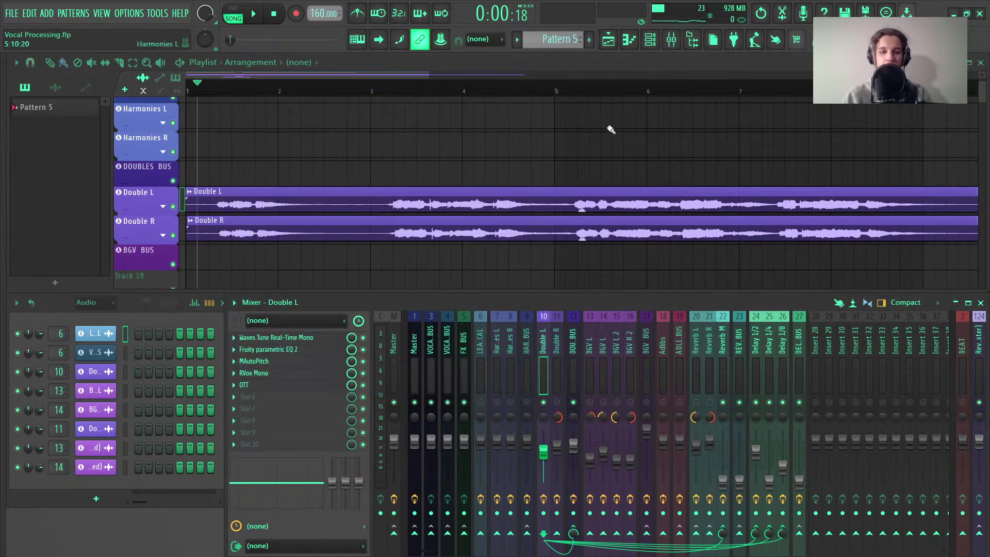
Show the Fruity parametric EQ 2 curve on the Double L track while playing the opening of the vocal
click(279, 349)
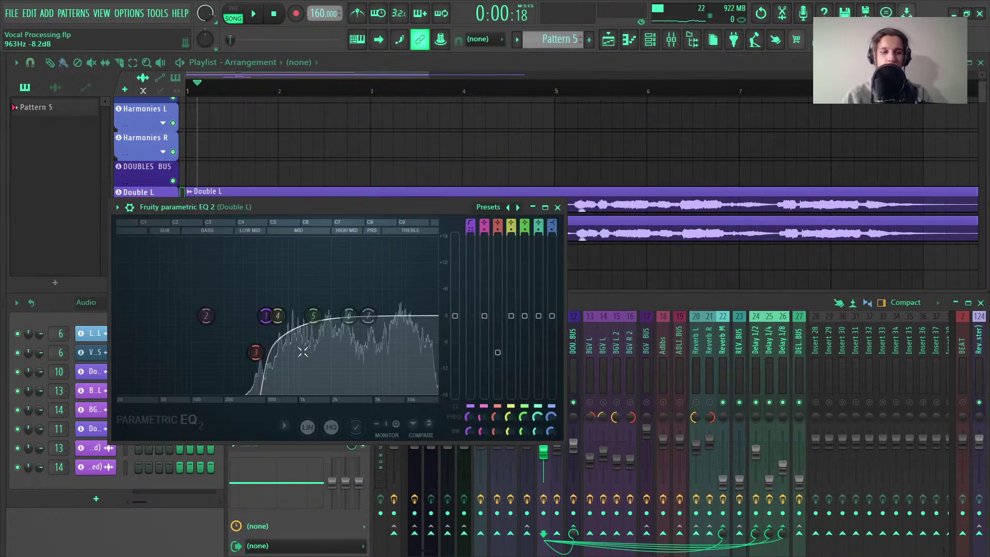
drag(349, 229, 493, 168)
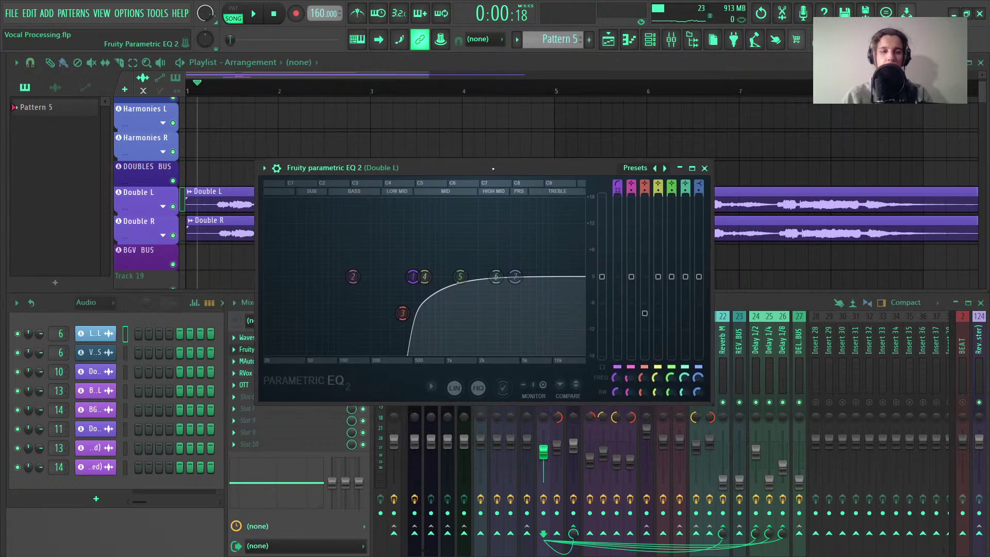
key(space)
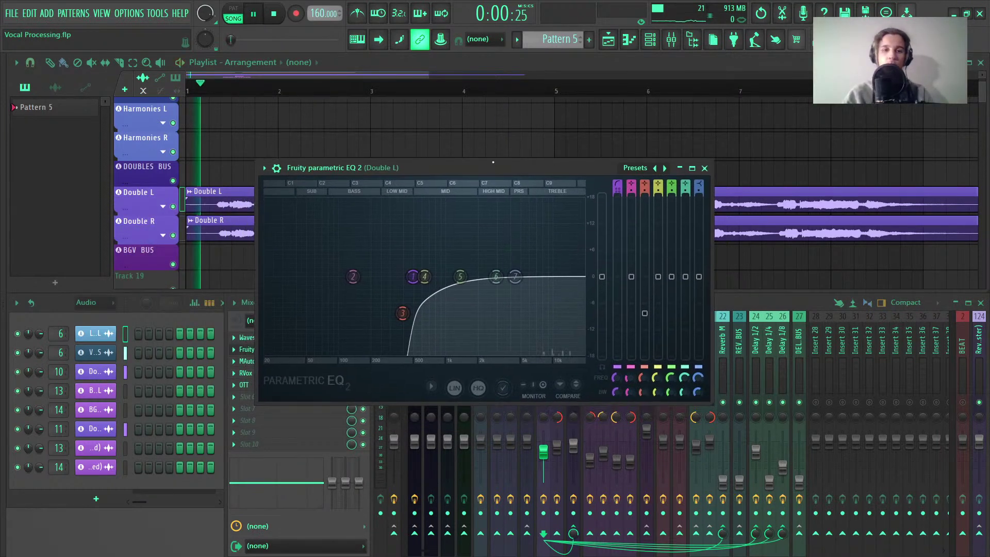
key(space)
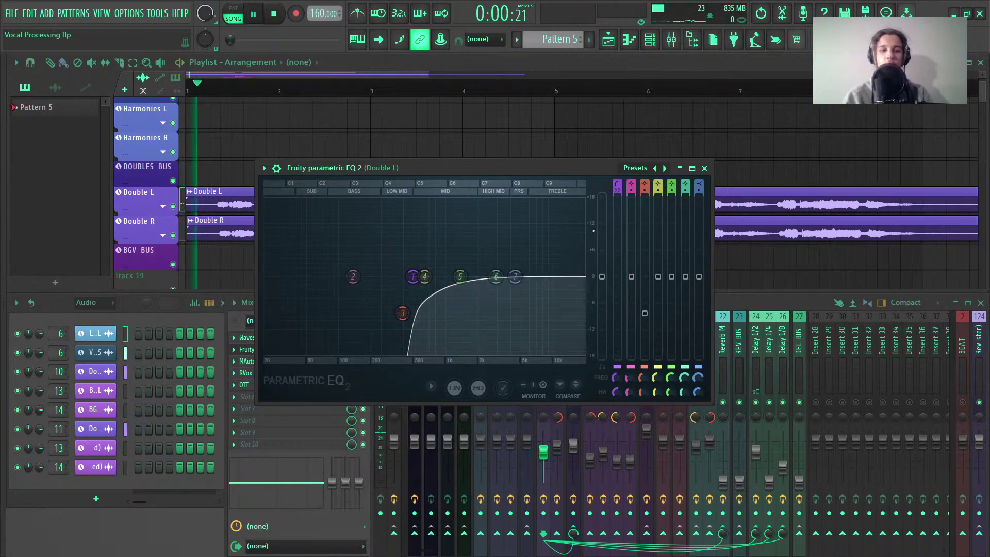
key(space)
key(space)
click(704, 168)
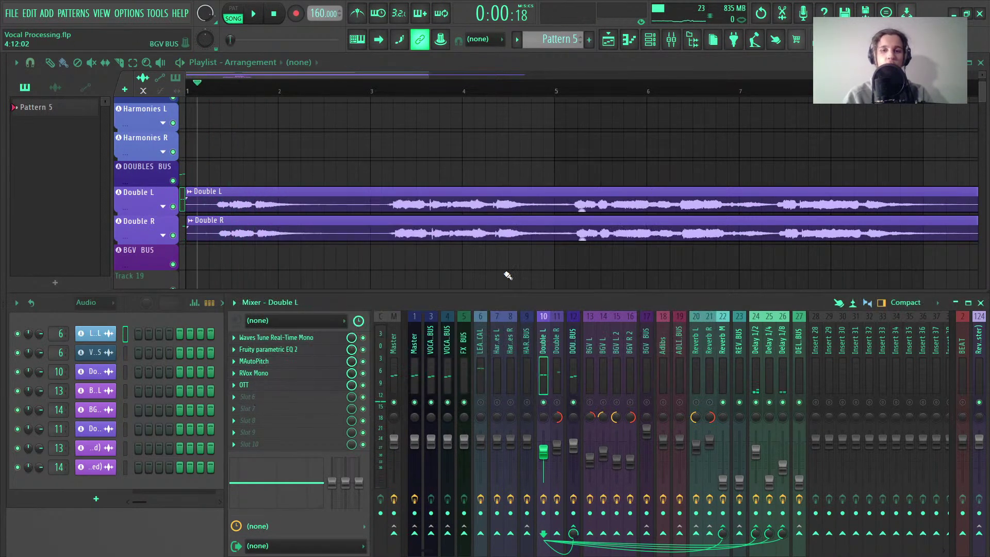
Show the MAutoPitch formant shift settings on the Double L track and play the vocal opening
click(292, 363)
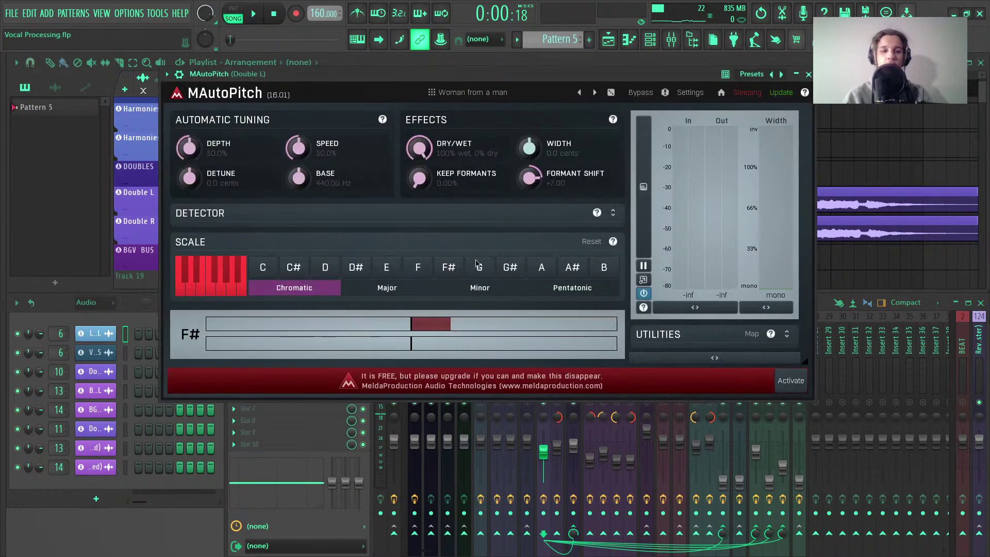
drag(545, 76, 525, 79)
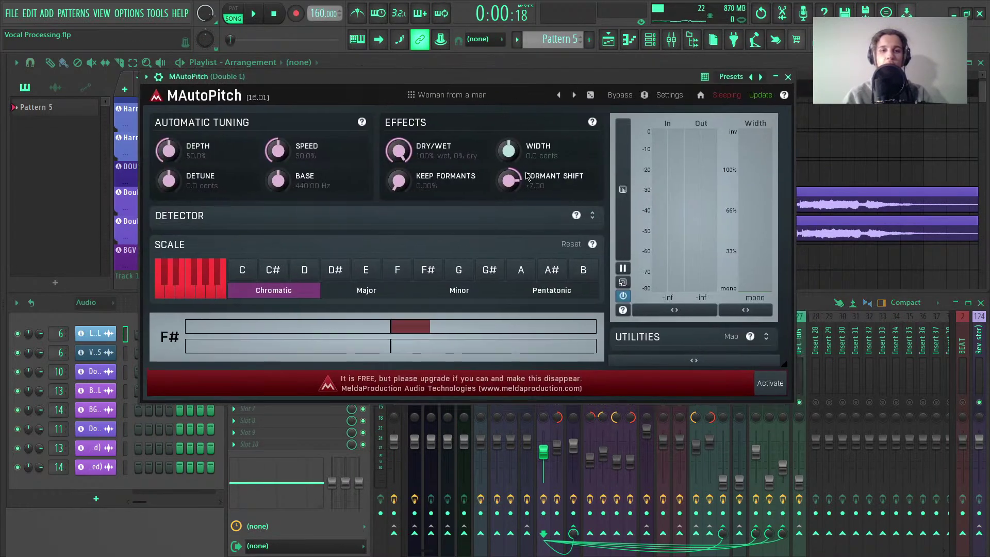
key(space)
drag(779, 77, 762, 79)
click(770, 76)
key(space)
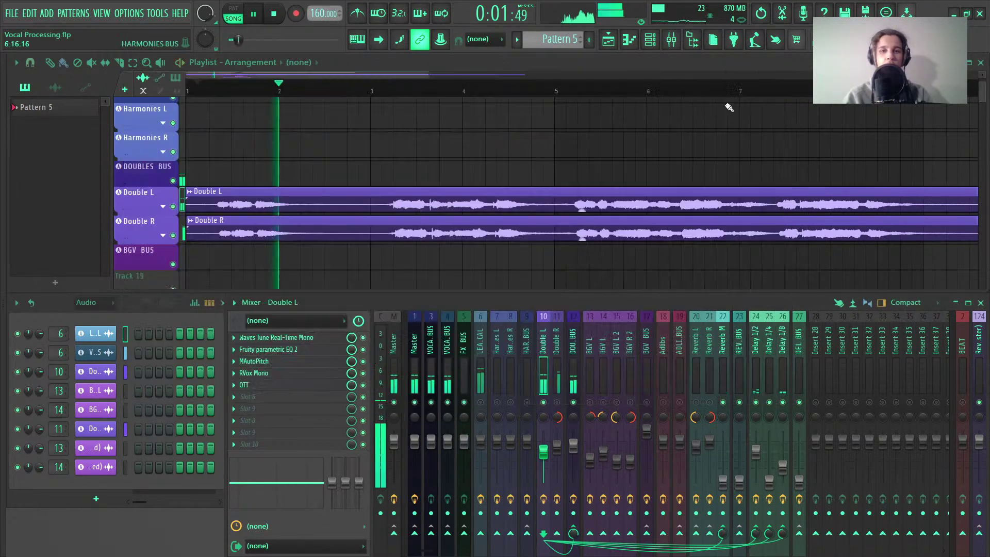
Show the RVox Mono compression settings on the Double L track during a brief playback
click(268, 323)
drag(232, 223, 364, 173)
key(space)
key(space)
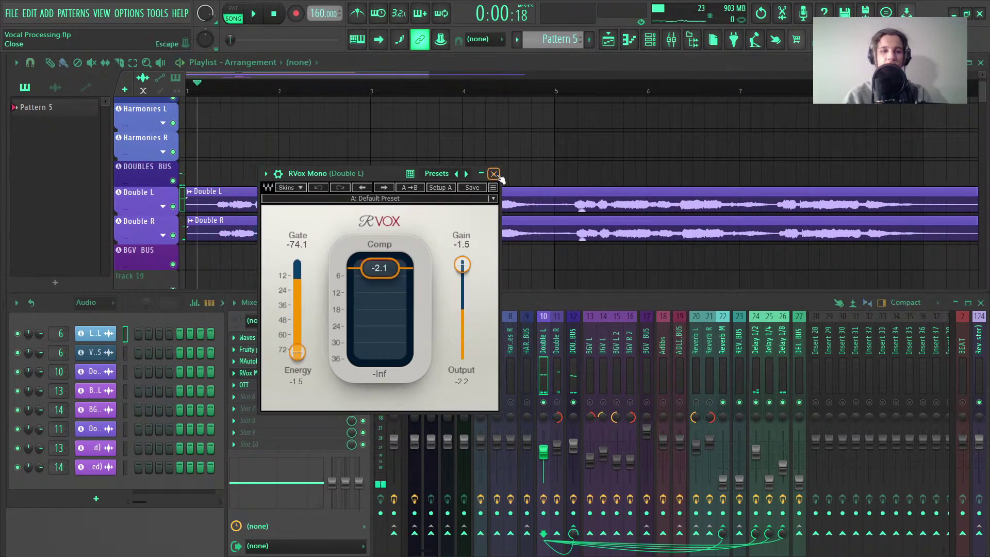
click(494, 173)
Show the OTT multiband compressor on the Double L track, playing the vocal briefly twice before closing the plugin
click(319, 385)
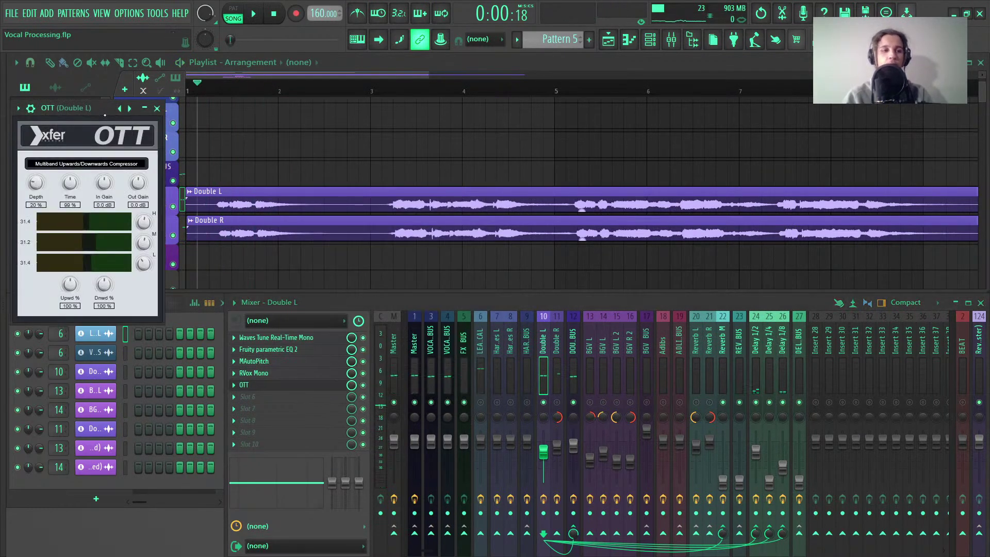
drag(112, 121, 352, 120)
key(space)
key(space)
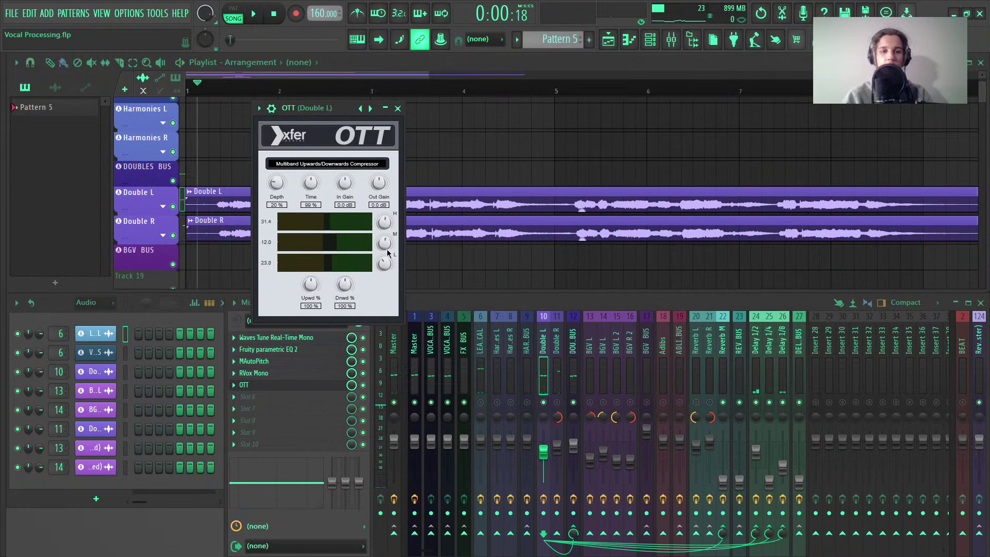
key(space)
key(space)
click(398, 109)
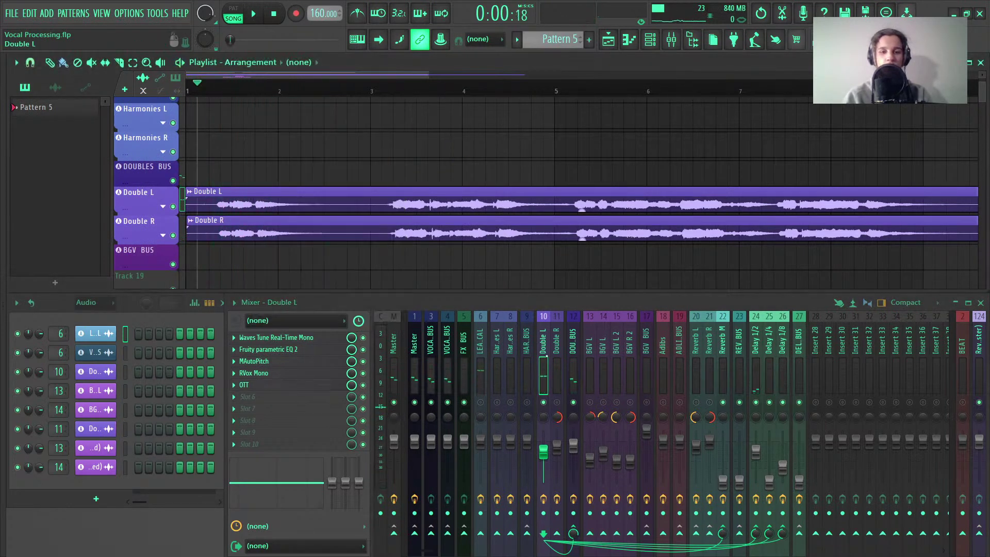
Pan Double L back to the left and solo the Double R track for a brief playback
right_click(557, 402)
drag(542, 416, 543, 443)
click(558, 364)
key(space)
key(space)
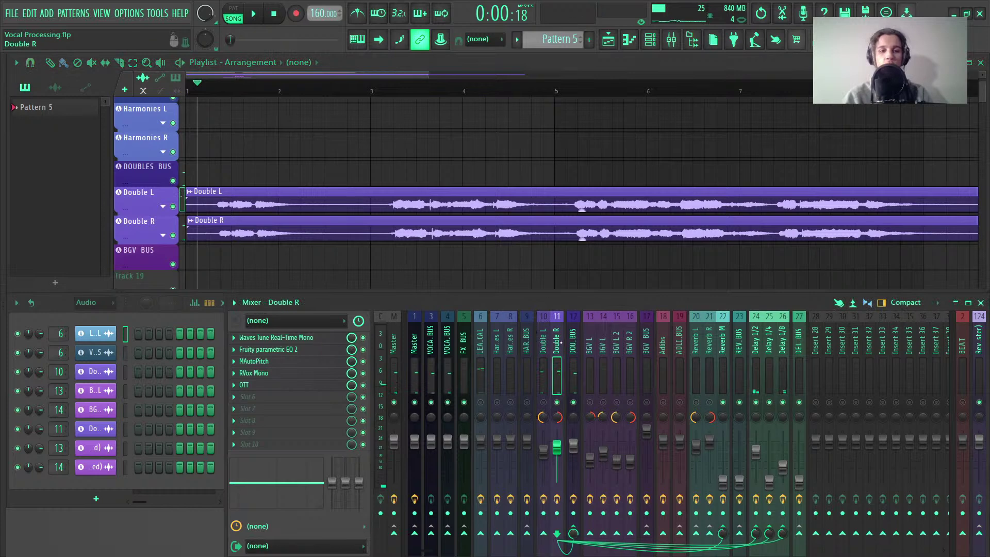
Review the EQ and MAutoPitch formant shift on the Double R track, leaving the parameters unedited
click(287, 349)
click(290, 351)
click(291, 361)
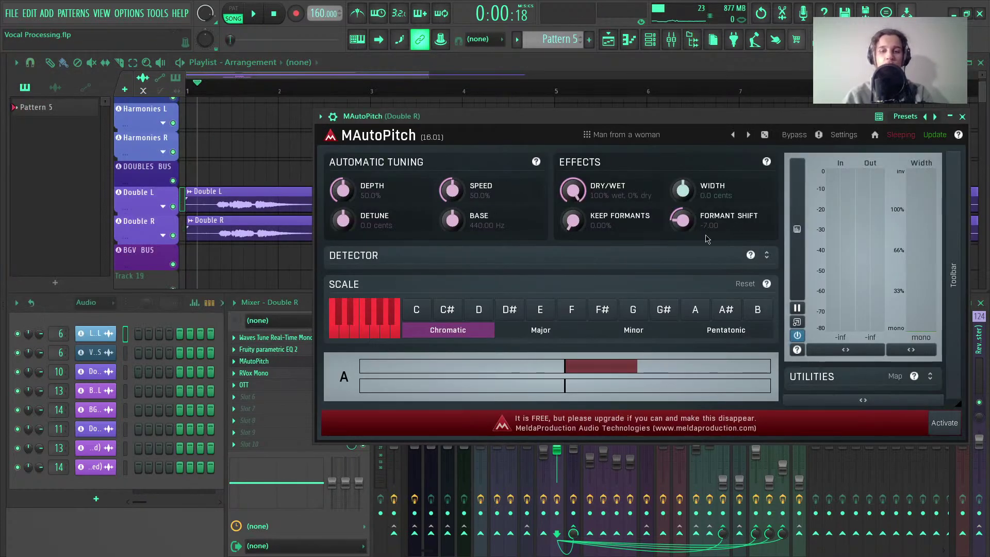
right_click(679, 225)
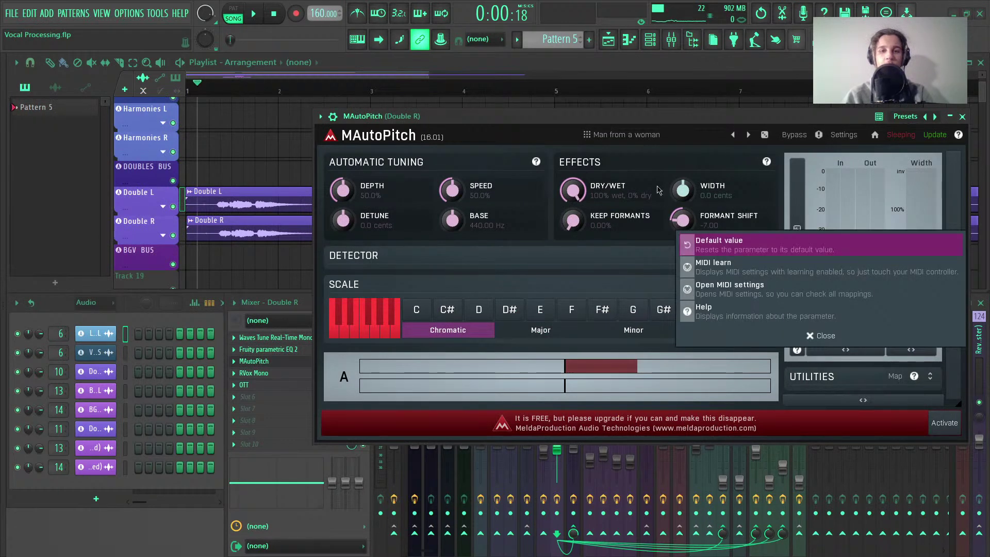
click(662, 152)
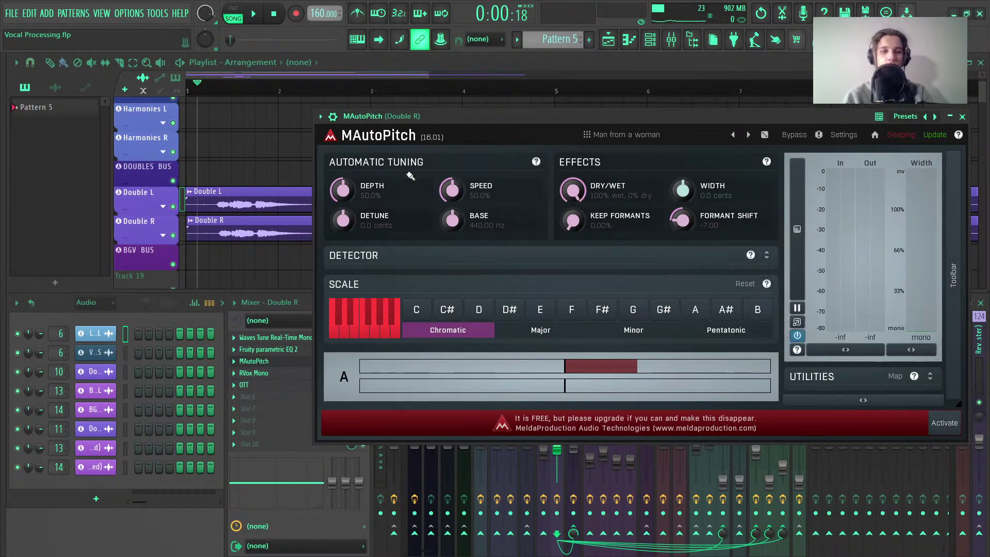
click(289, 361)
Review the RVox Mono and OTT settings on the Double R track and close the plugins
click(288, 373)
click(287, 374)
click(287, 384)
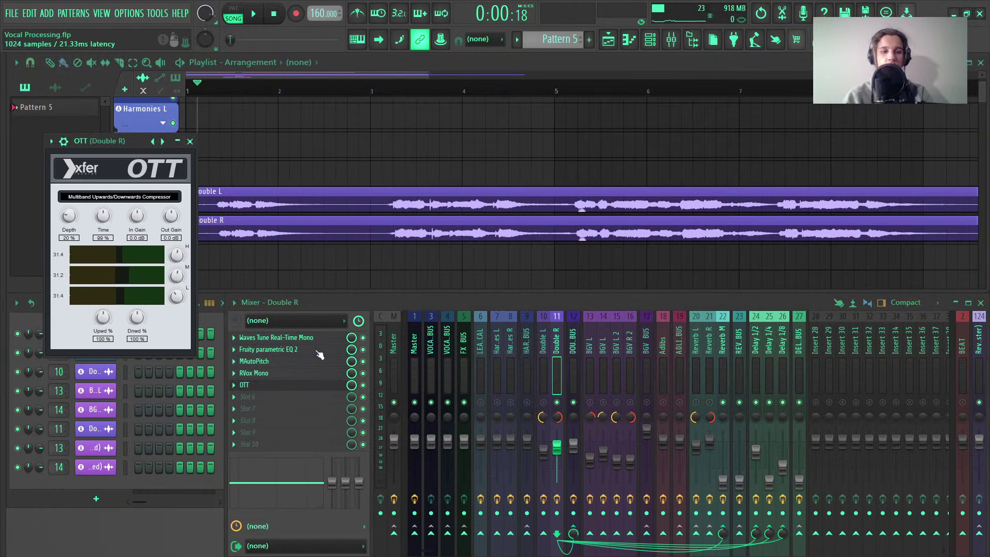
key(Escape)
Show the PanCake2 panning wave on the DOUBLES BUS while playing the vocal doubles
click(572, 340)
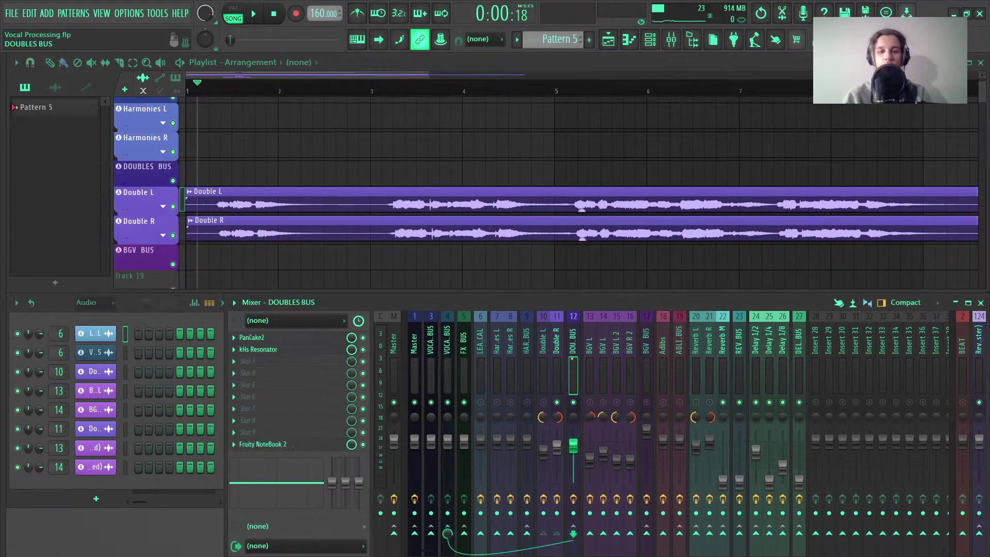
click(252, 338)
drag(449, 232, 491, 138)
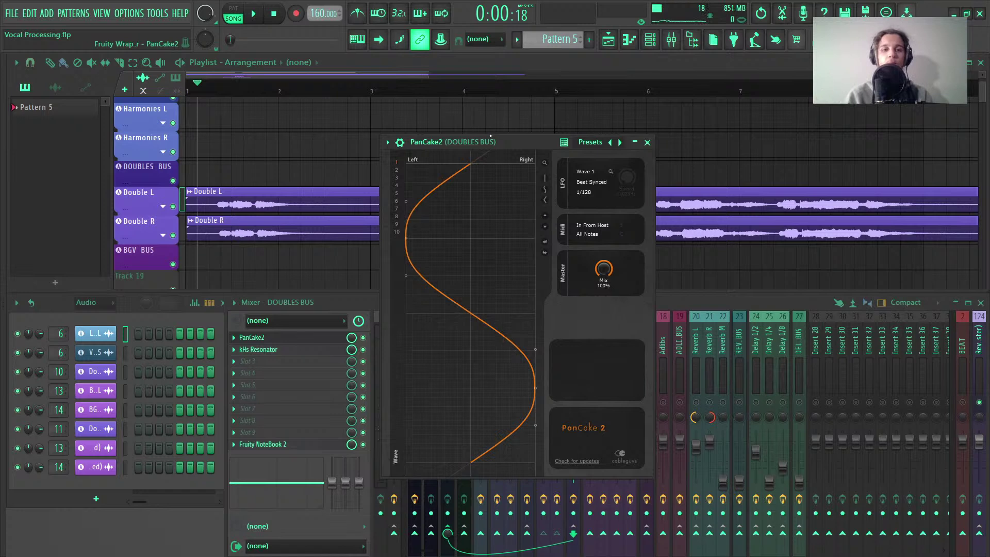
scroll(490, 135, down, 1)
key(space)
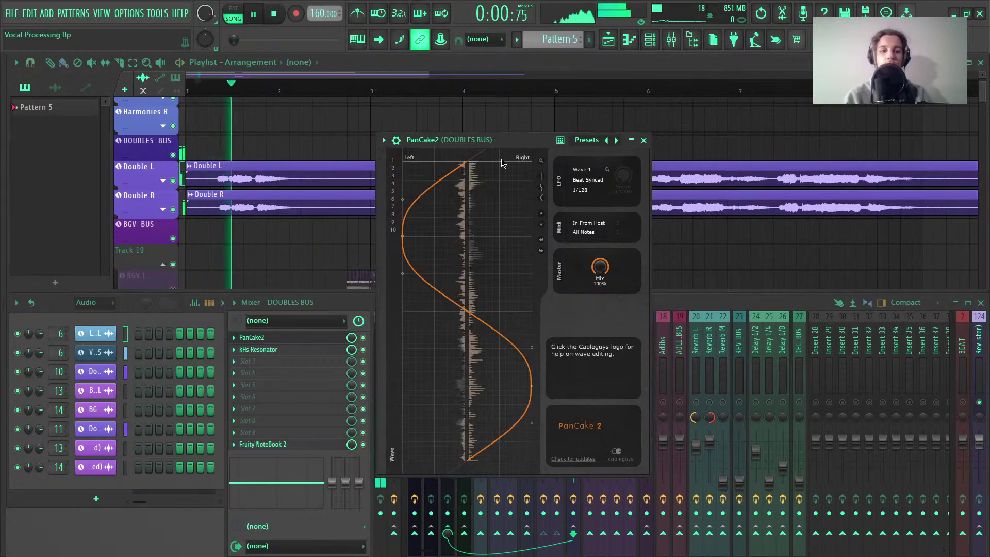
key(space)
Play the doubles with PanCake2's LFO rate at 1/8, and set the rate back to 1/128
click(573, 193)
click(593, 237)
key(space)
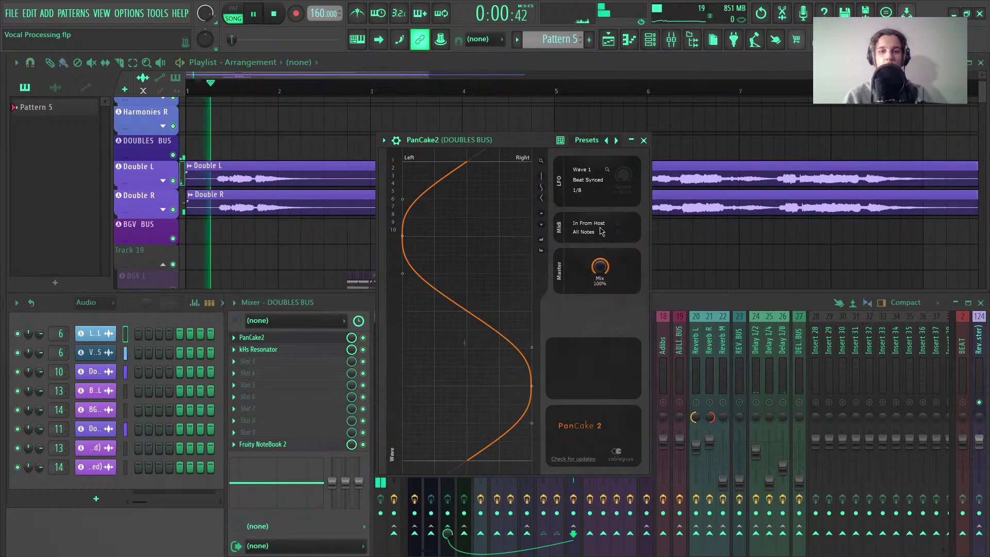
click(578, 190)
click(593, 197)
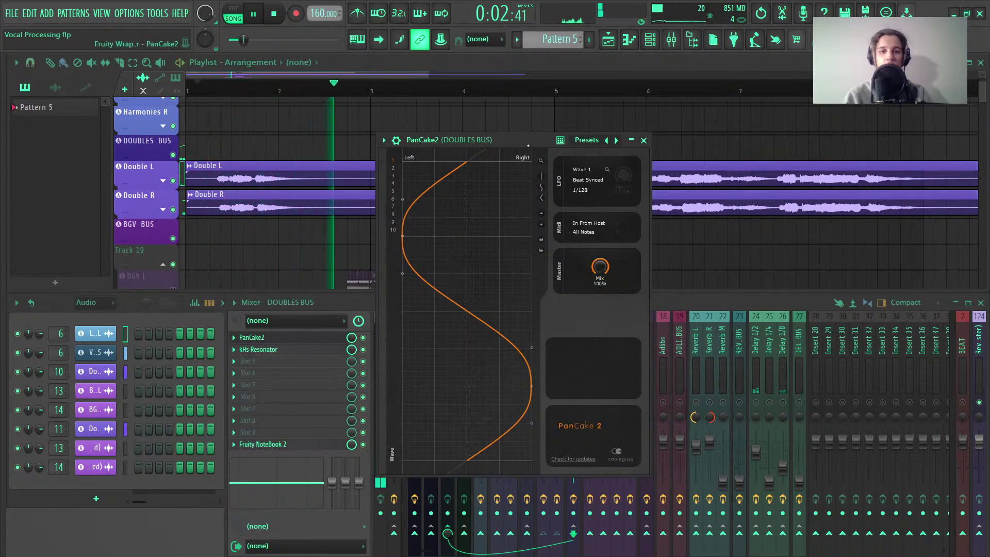
key(space)
Play the doubles with PanCake2 at the 1/128 rate and close the plugin
key(space)
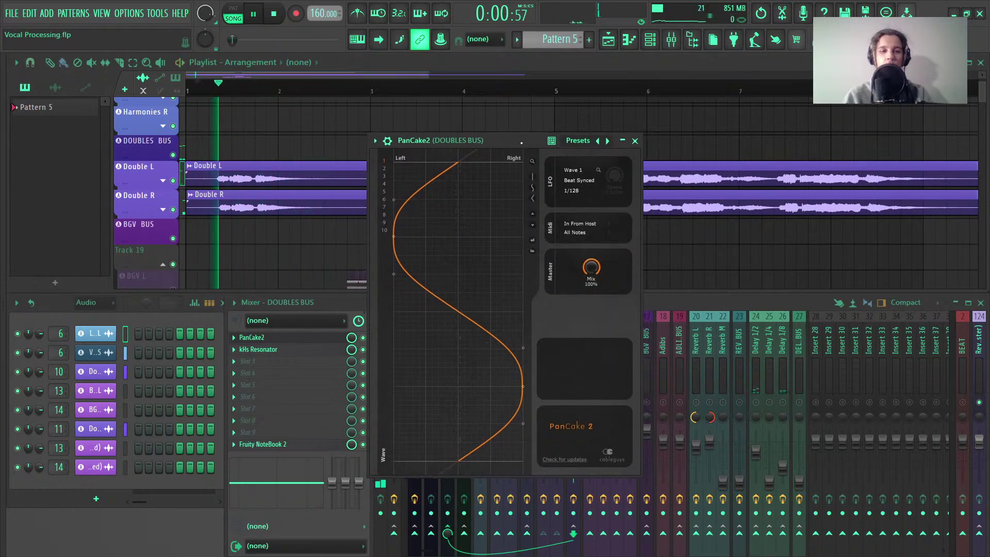
click(634, 140)
key(space)
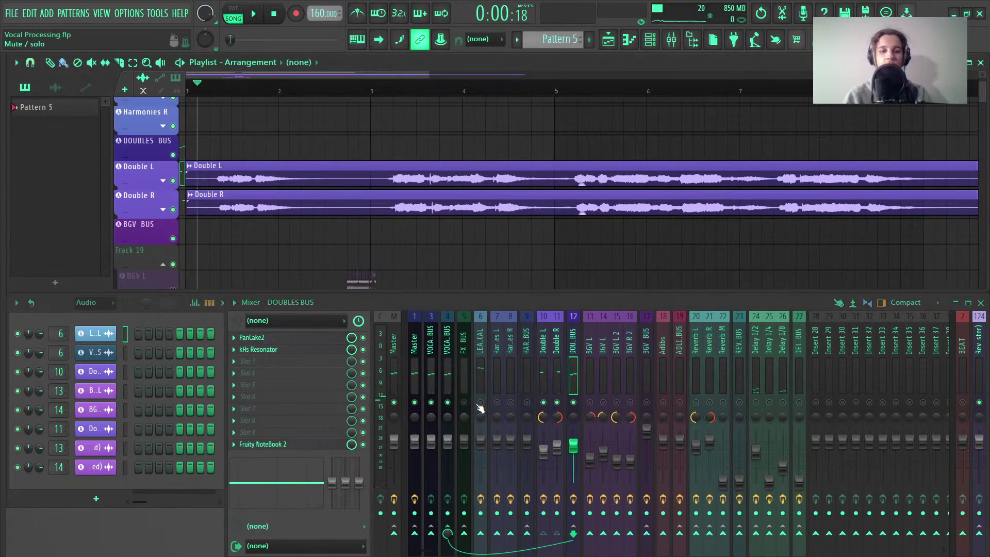
Play the lead vocal soloed and again with all mixer tracks enabled, and solo the DOUBLES BUS again
key(space)
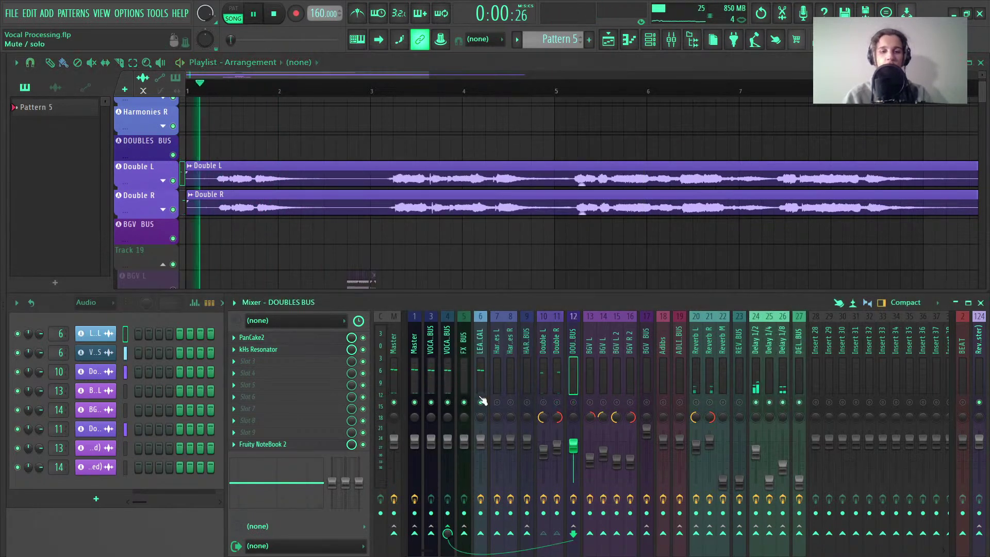
right_click(480, 402)
key(space)
key(space)
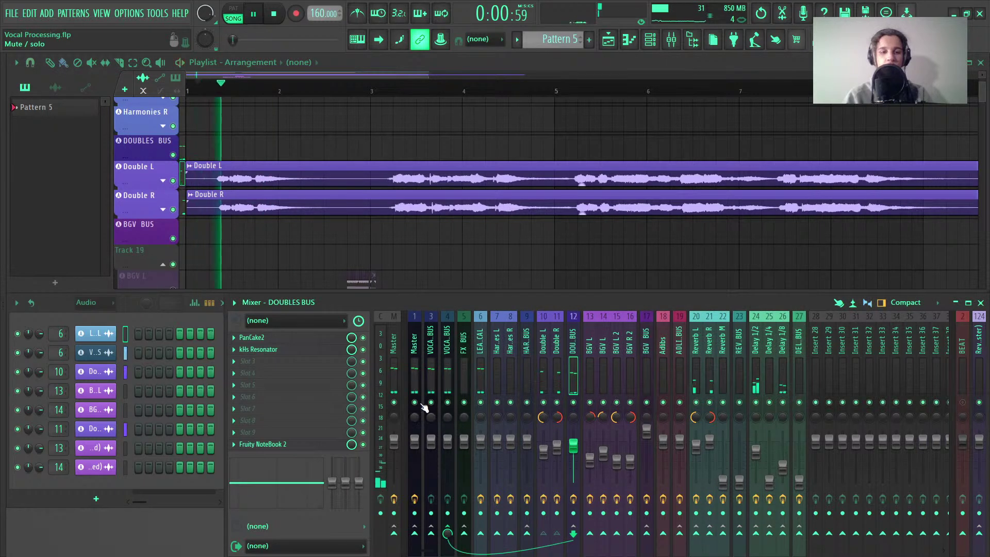
key(space)
right_click(573, 402)
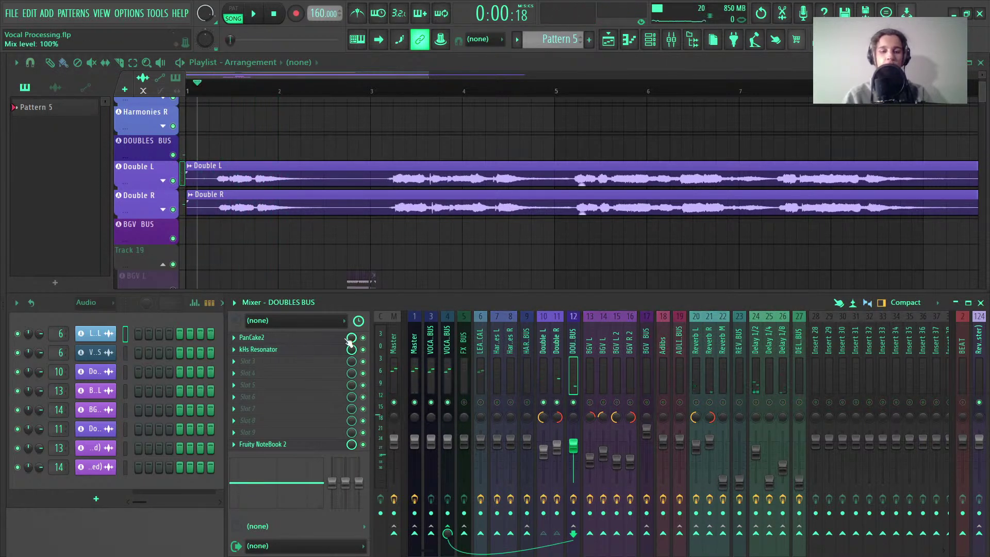
Reopen PanCake2 on the DOUBLES BUS to explain its 1/128 beat-synced panning, and close it
click(252, 337)
drag(516, 139, 523, 124)
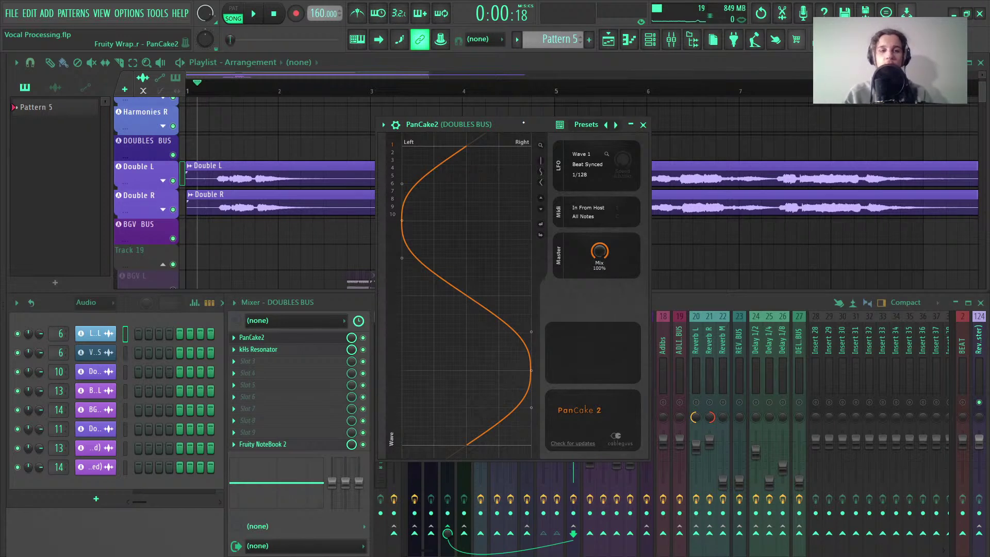
drag(523, 123, 516, 124)
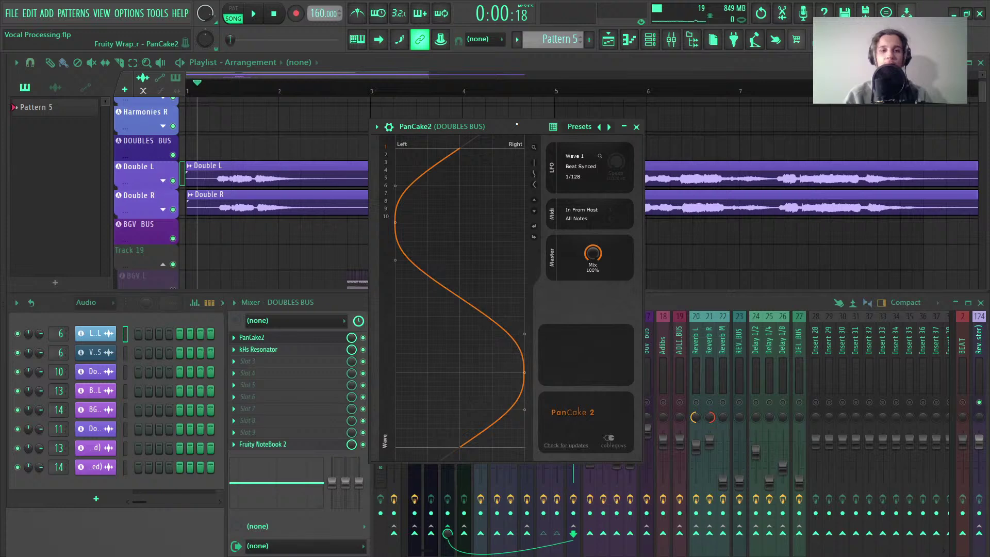
drag(517, 125, 537, 103)
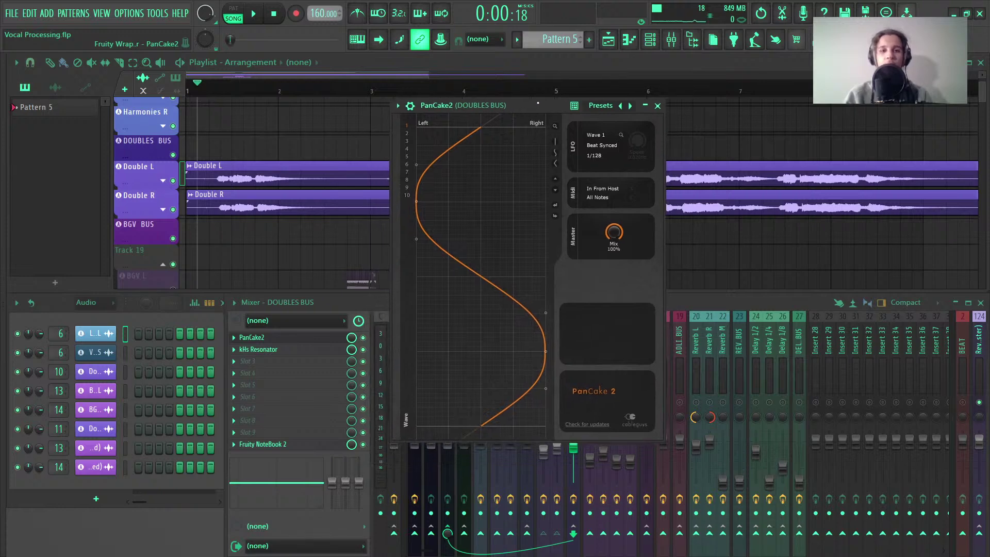
click(657, 105)
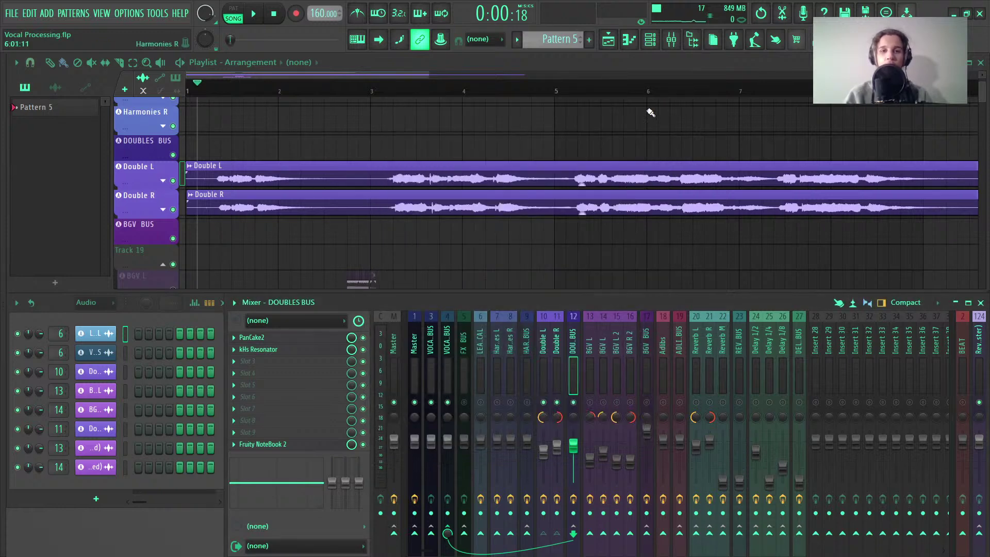
Examine PanCake2 and kHs Resonator on the DOUBLES BUS, including the Resonator's harmonics mode, and close both plugins
right_click(434, 404)
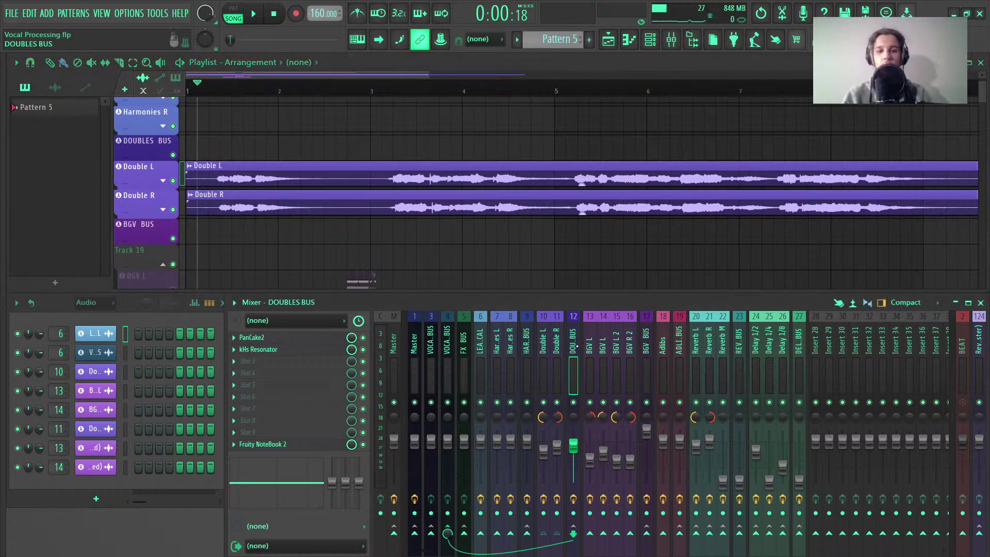
click(310, 340)
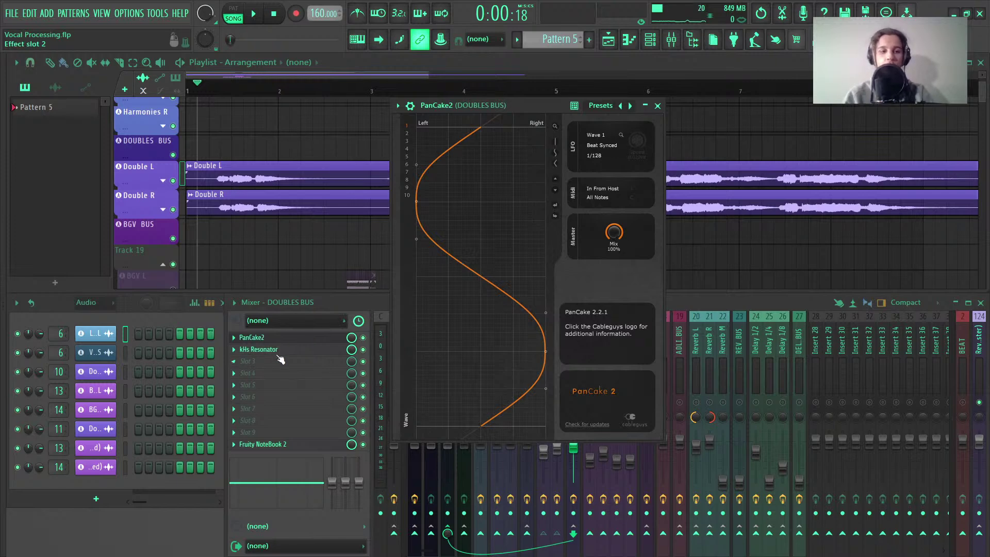
click(258, 349)
drag(417, 186, 481, 183)
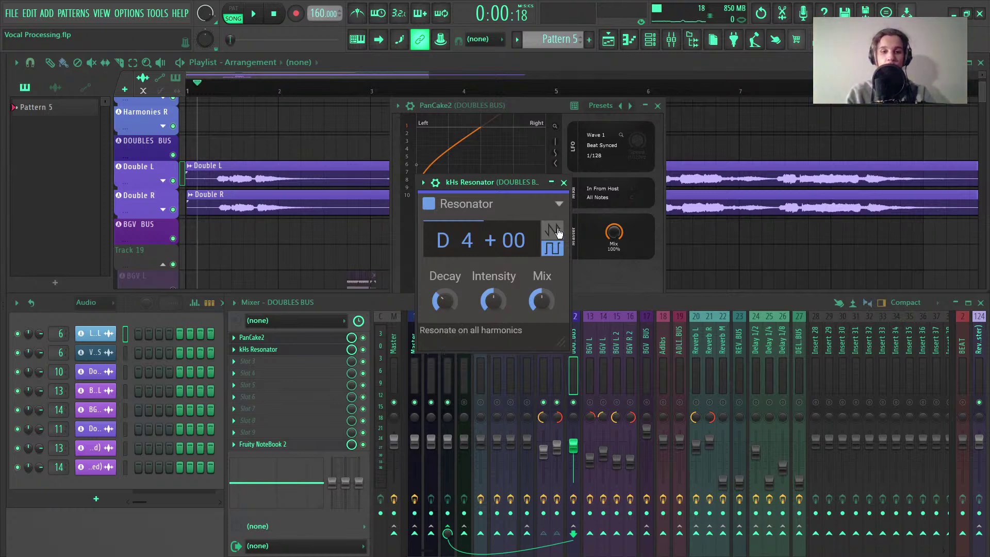
click(563, 183)
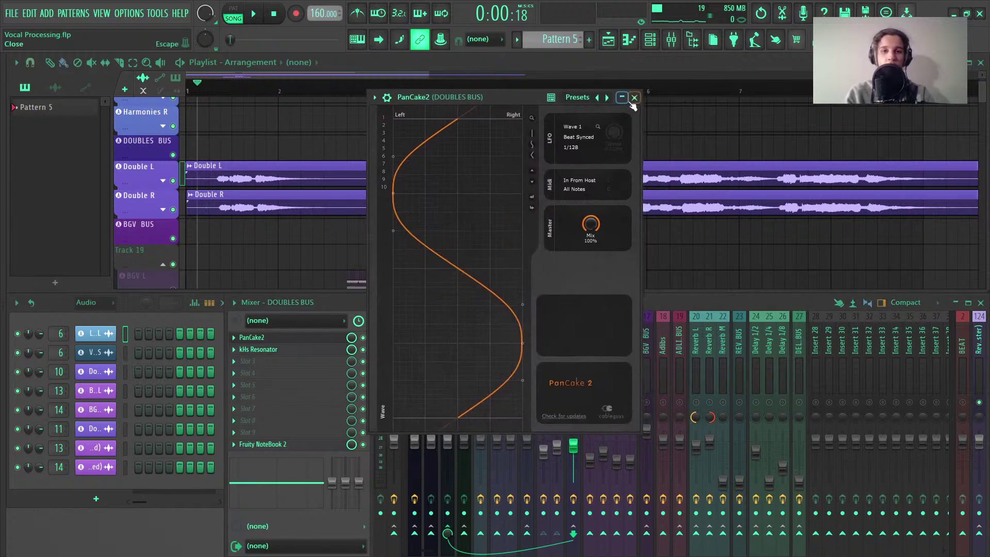
click(636, 100)
Play the soloed doubles, re-enable all mixer tracks during playback to hear them with the lead vocal, and stop
key(space)
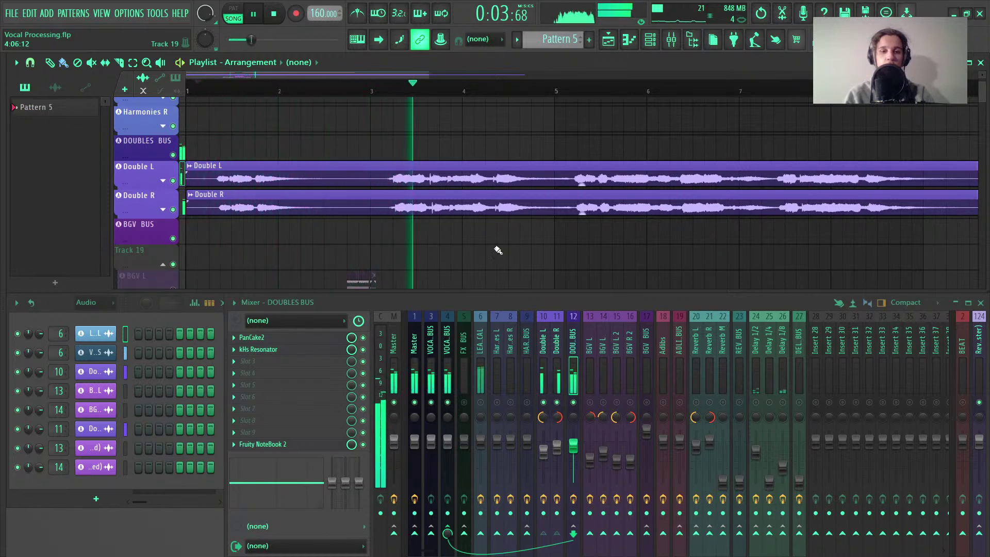
right_click(441, 403)
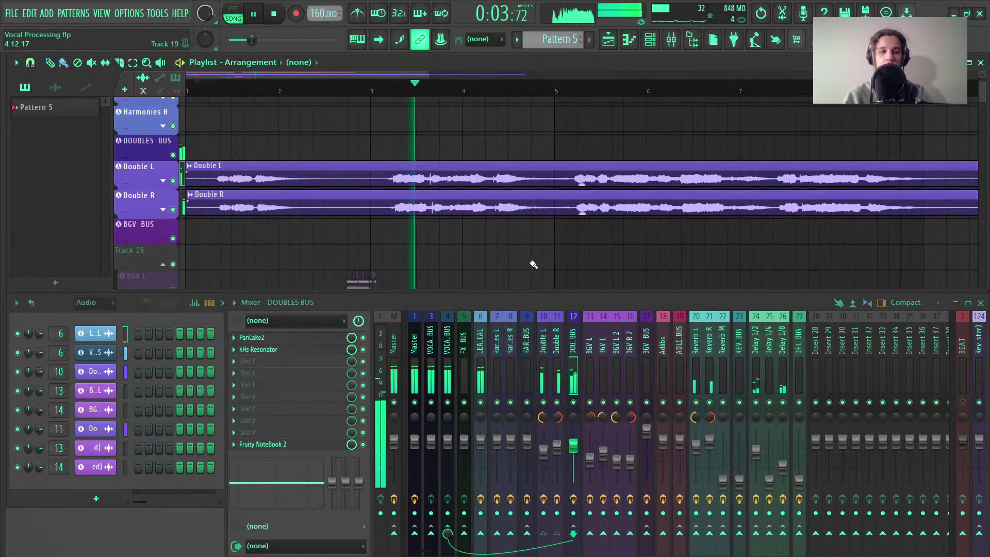
scroll(464, 247, down, 4)
scroll(436, 238, up, 2)
scroll(435, 238, down, 2)
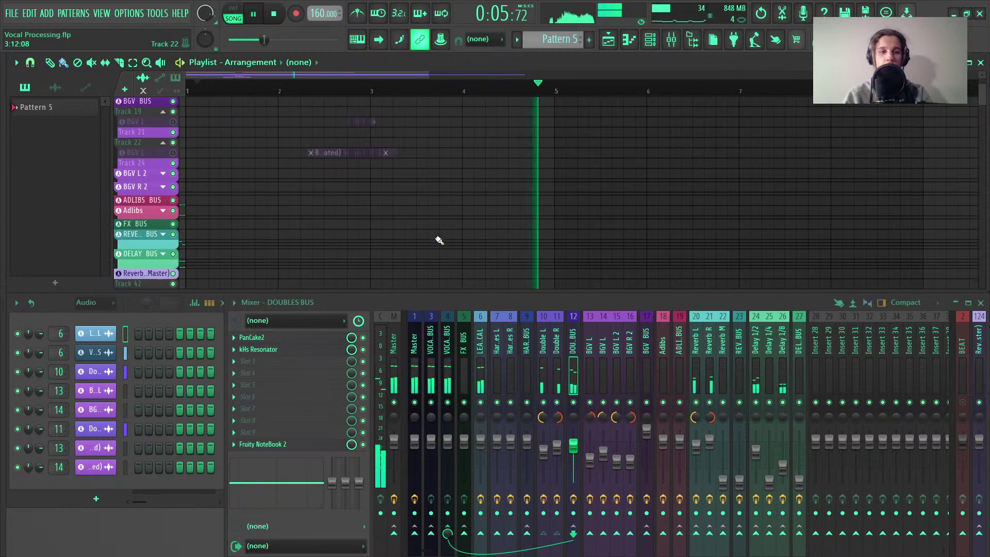
key(space)
scroll(433, 235, up, 4)
Open the Vocal Processing Composition project from the Excuse Me folder in the browser
key(alt+F8)
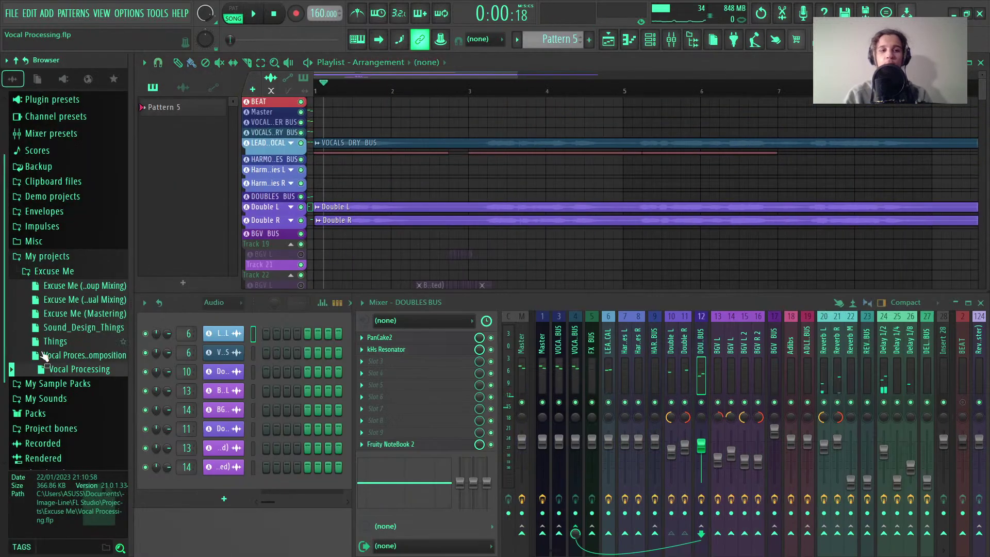
right_click(77, 360)
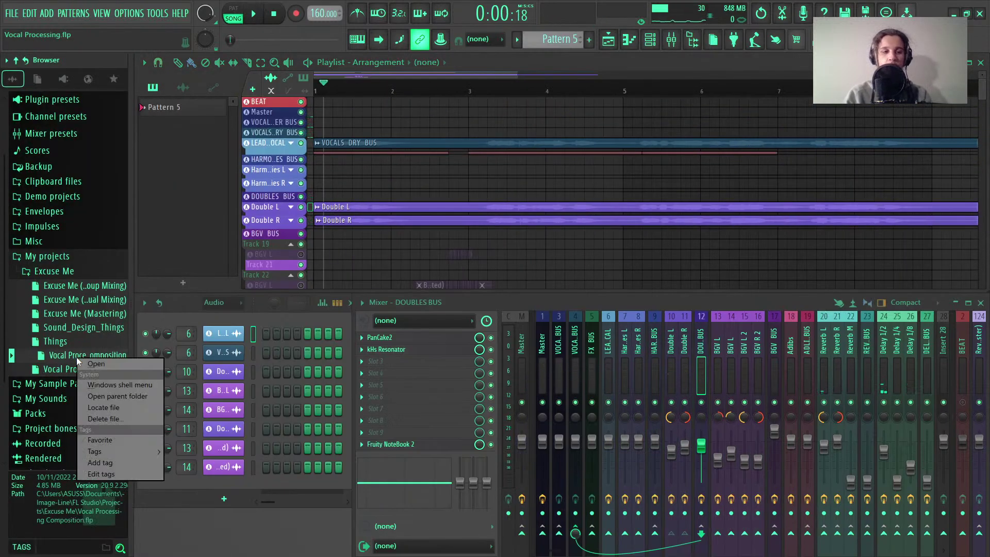
click(97, 364)
click(527, 321)
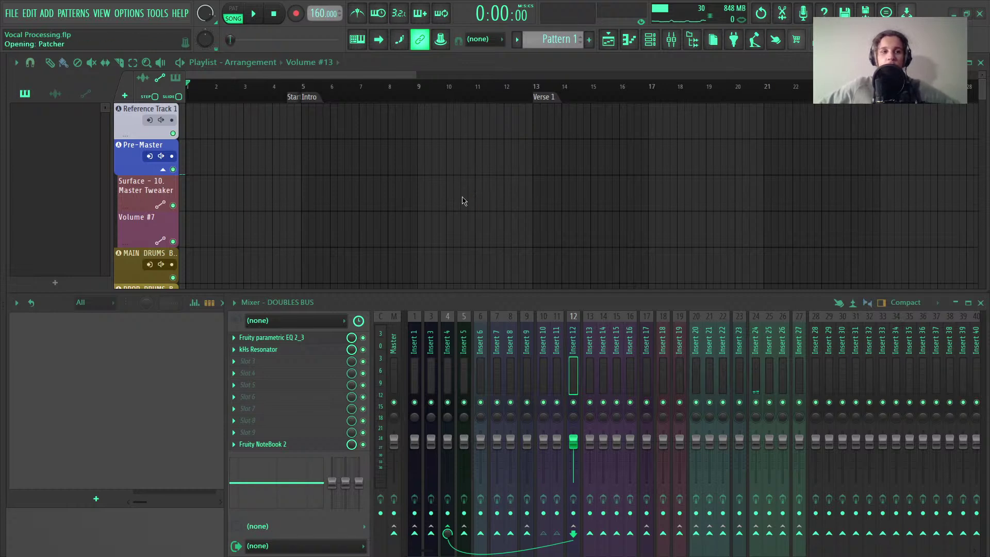
Check the livestream's YouTube Studio dashboard and chat while the project loads, return to FL Studio, and dismiss the missing-samples report
key(ctrl+super+Right)
key(ctrl+super+Right)
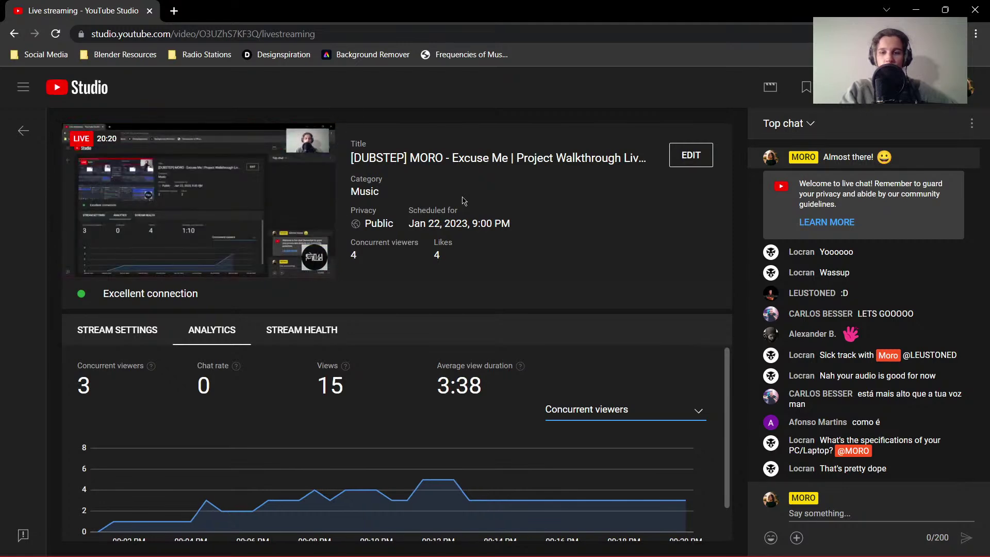
key(alt+Tab)
key(alt+Tab)
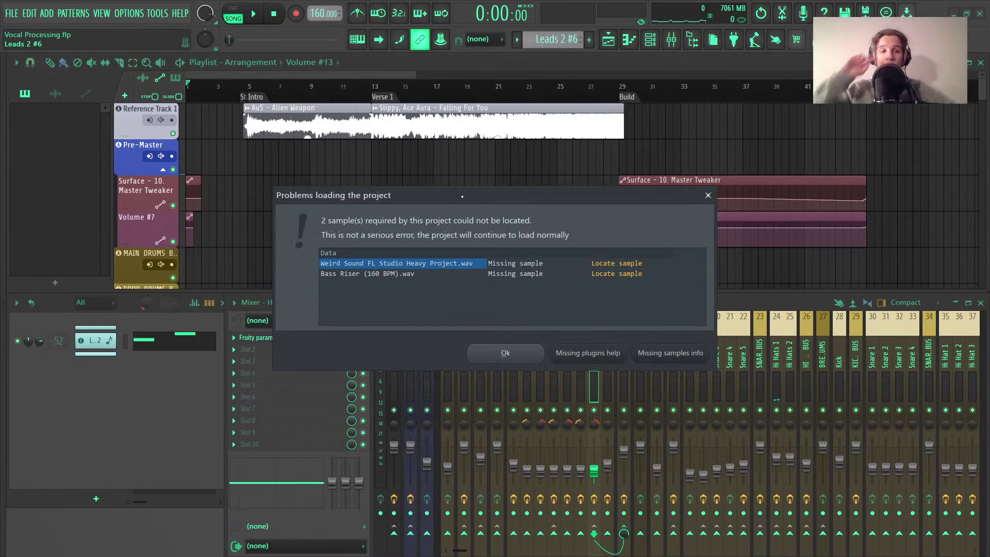
click(517, 354)
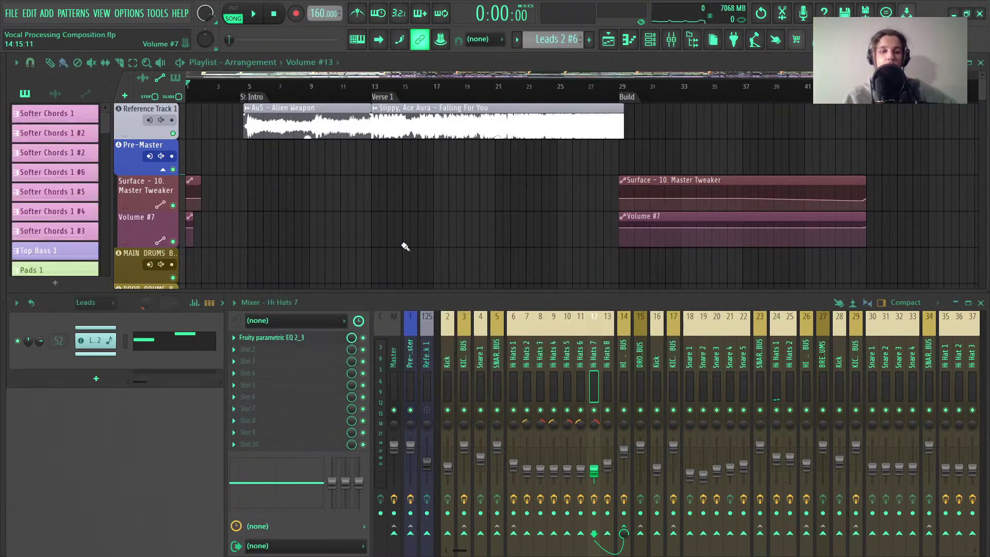
Look over the composition's playlist tracks from the drums and vocals to the basses
scroll(412, 217, down, 5)
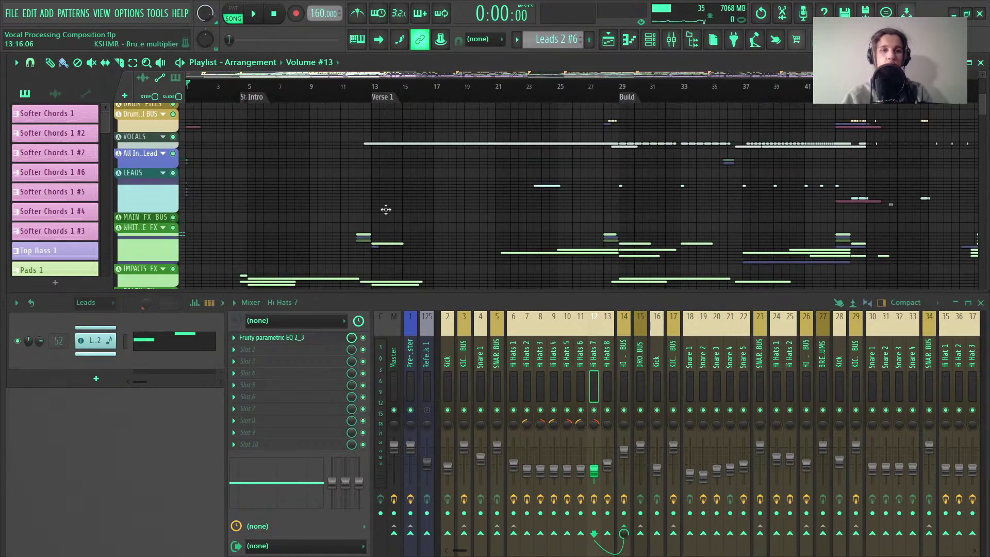
scroll(386, 211, down, 5)
scroll(289, 201, down, 5)
Show the browser, fold up the Excuse Me and My projects folders, and hide the browser again
key(alt+F8)
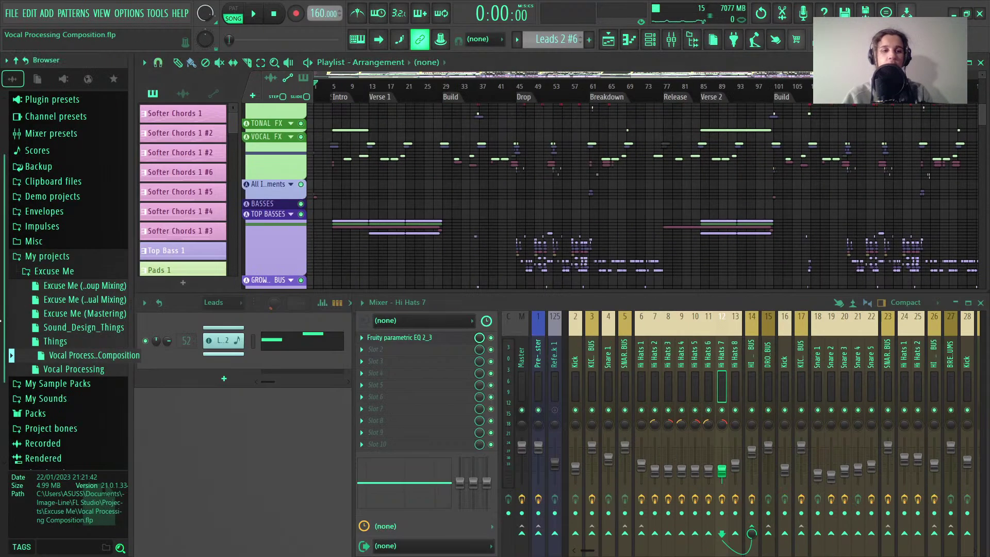
click(52, 277)
click(57, 260)
click(46, 258)
click(49, 304)
key(alt+F8)
Hide the mixer to enlarge the playlist, and examine the whole arrangement from the reference track to the pads
scroll(707, 199, down, 5)
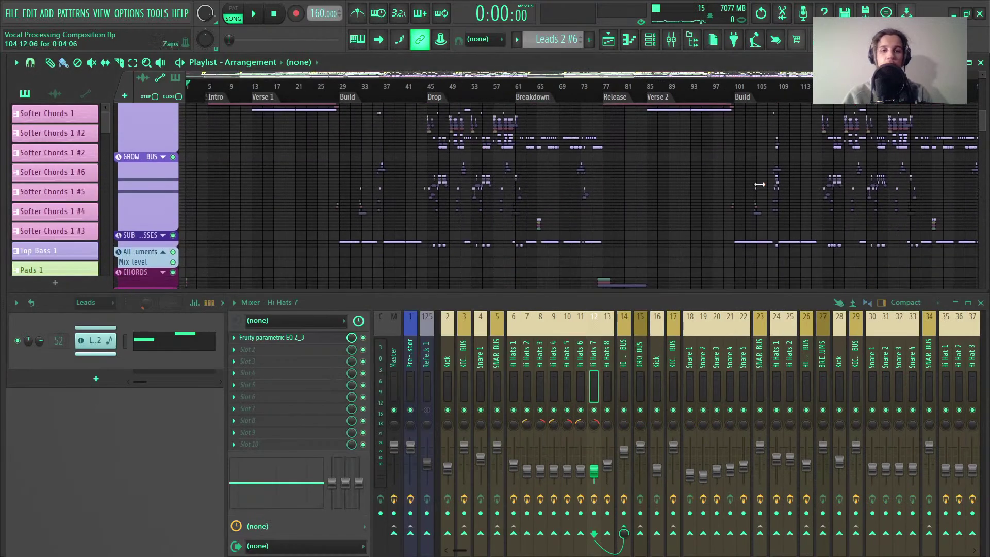
key(F9)
scroll(555, 273, up, 8)
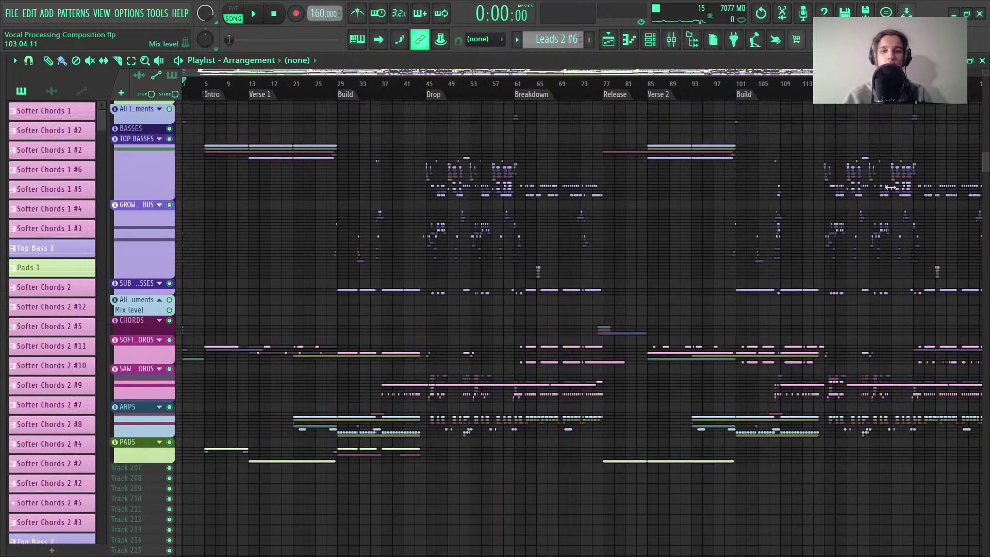
scroll(482, 267, down, 8)
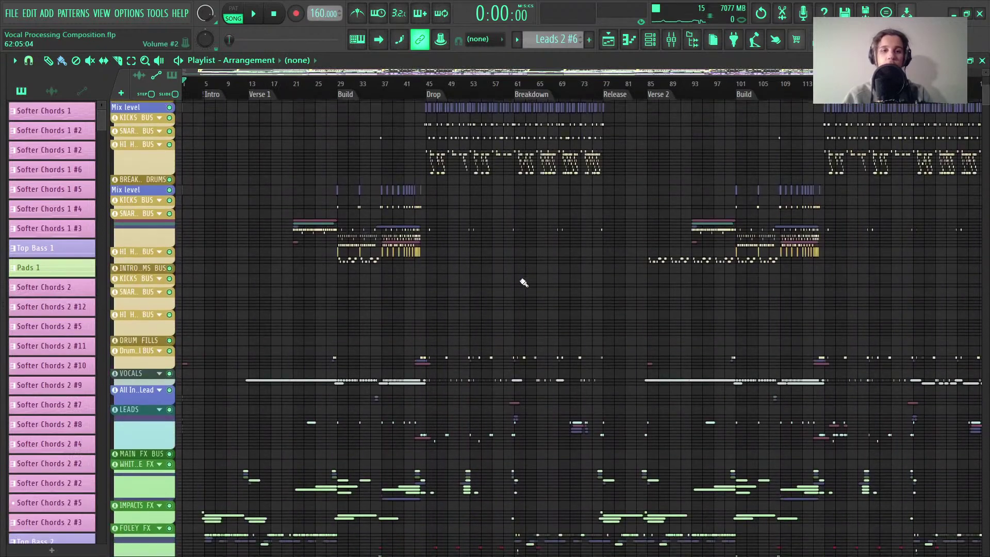
scroll(482, 267, down, 3)
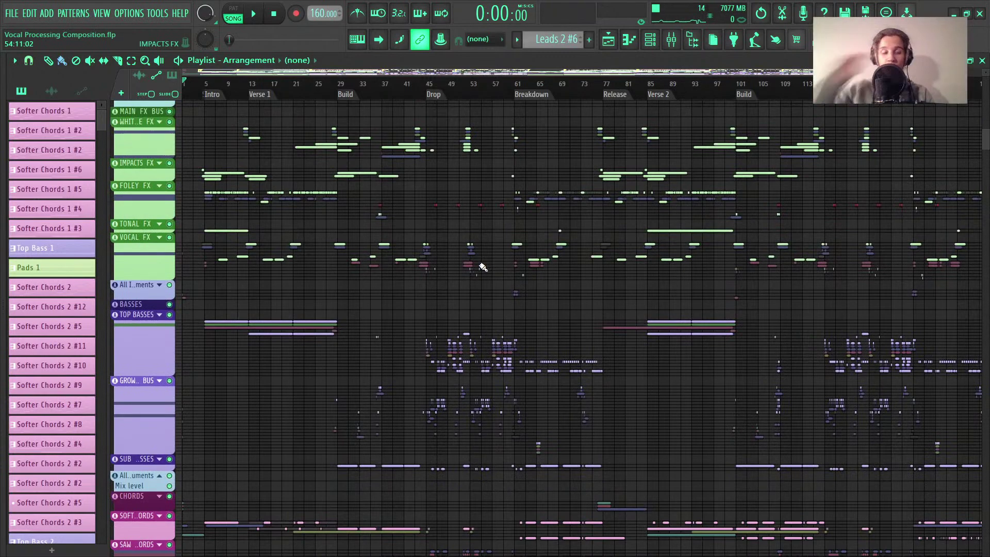
scroll(479, 267, down, 4)
scroll(501, 323, up, 6)
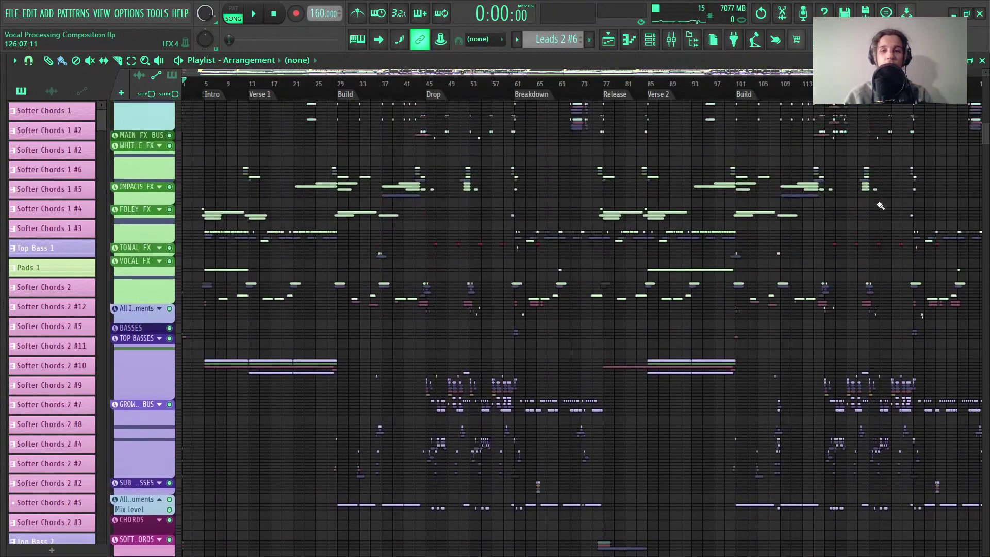
scroll(495, 319, up, 14)
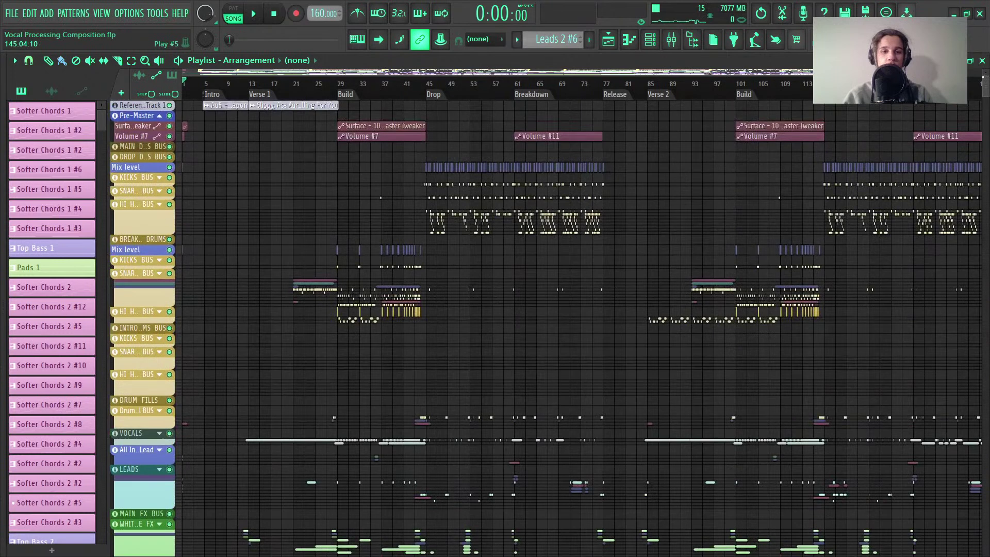
Show the mixer again, play the arrangement briefly from just before bar 21, and stop playback
key(F9)
scroll(327, 214, down, 5)
click(294, 95)
key(space)
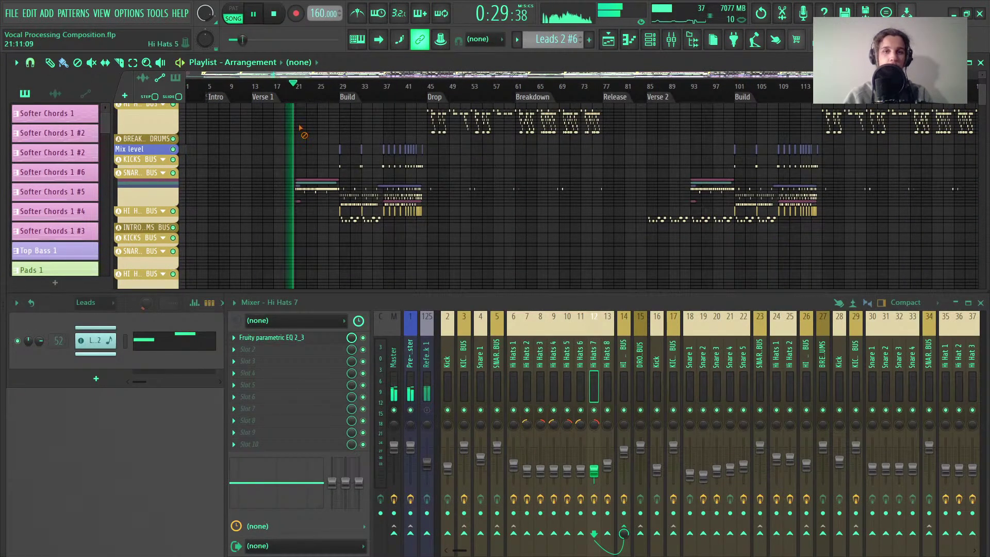
scroll(284, 188, up, 3)
key(space)
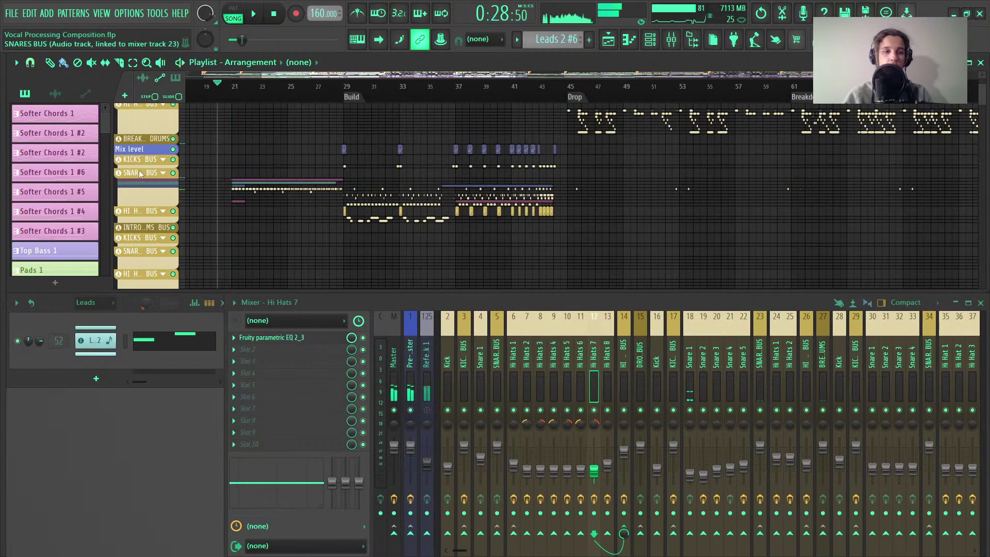
Place the playhead just before bar 21 with the breakdown drums' SNARES BUS selected, and save the project
click(138, 173)
click(231, 98)
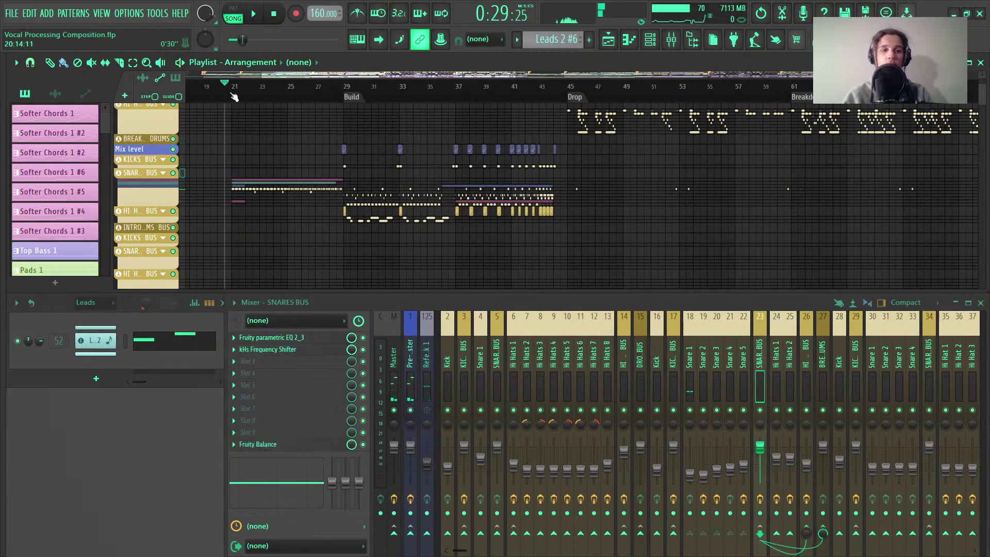
scroll(236, 173, up, 3)
scroll(236, 172, up, 2)
click(246, 95)
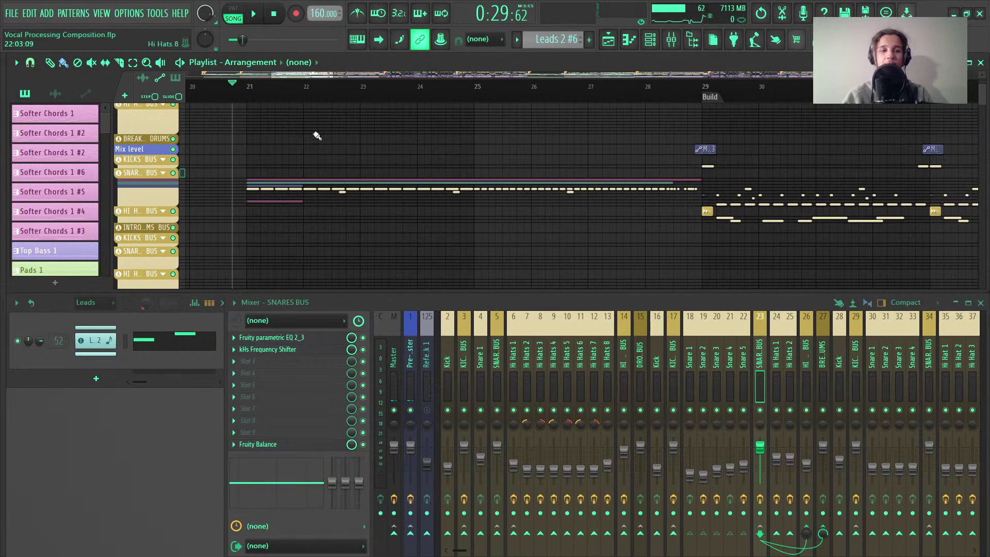
scroll(322, 146, down, 4)
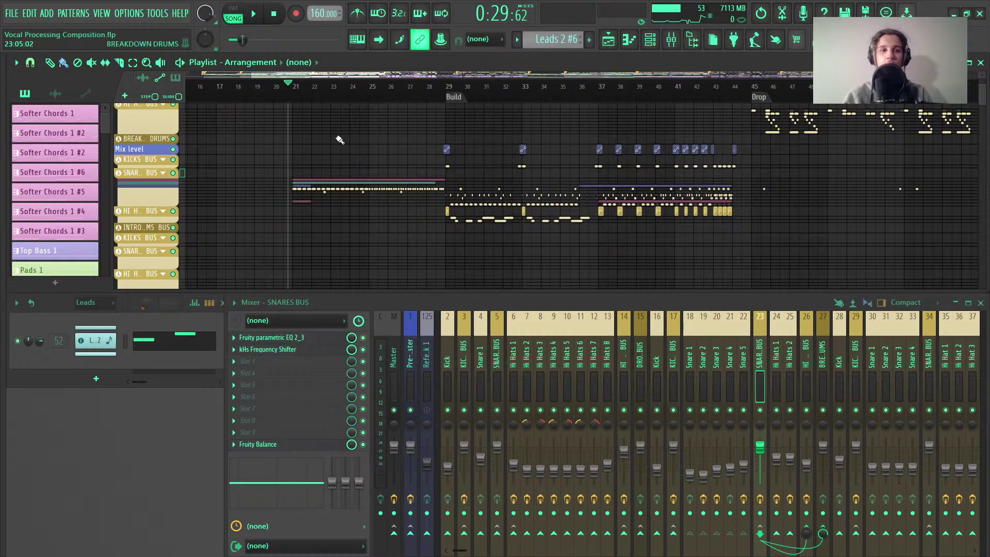
key(ctrl+s)
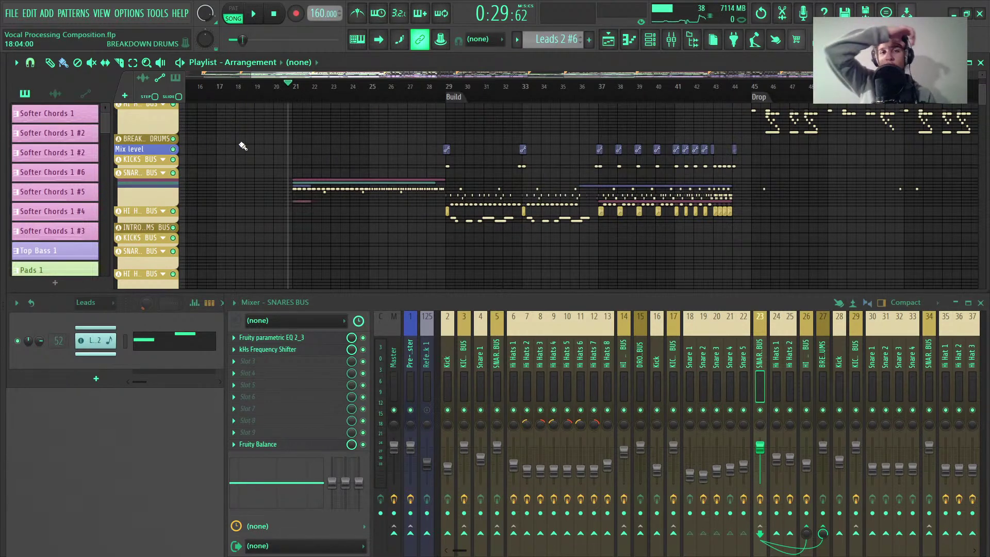
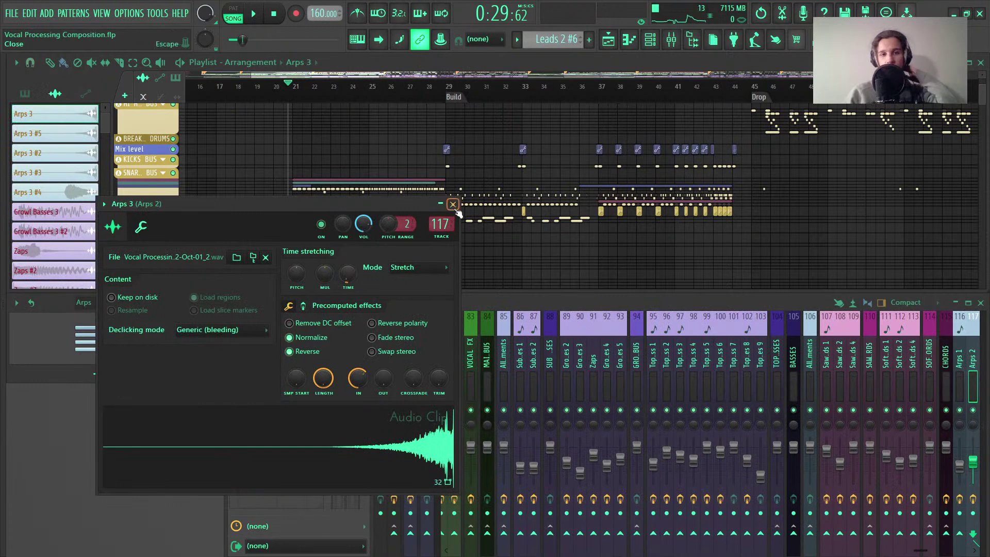
Close the Arps 3 audio clip's channel settings and place the playhead at bar 21
click(454, 205)
scroll(340, 144, down, 1)
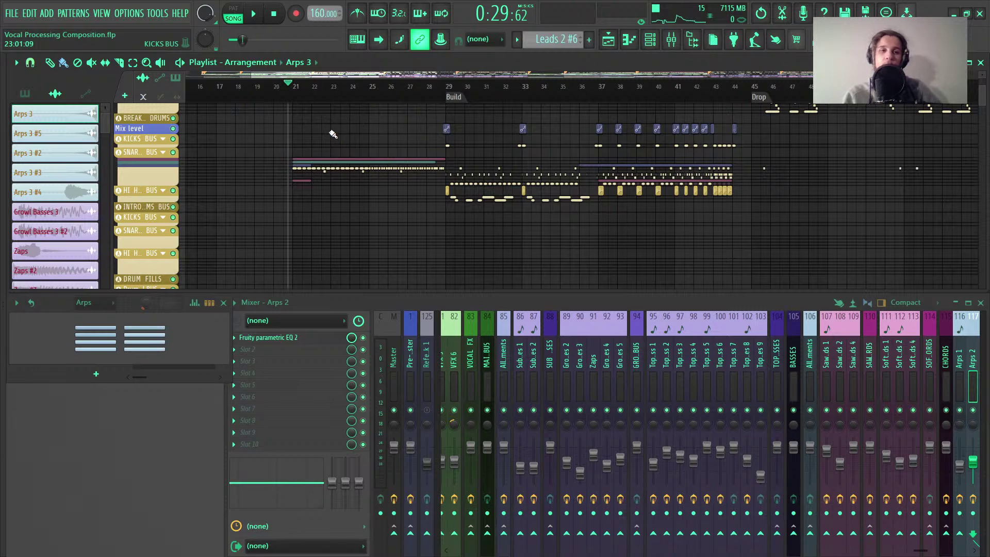
click(290, 90)
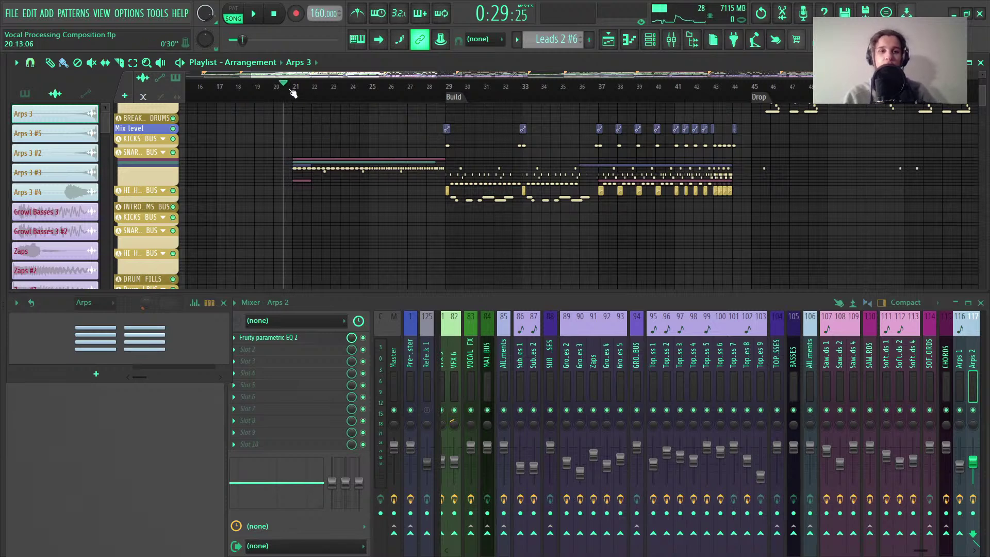
click(295, 89)
Look over the build, drop and breakdown sections of the arrangement, and start playback from bar 21
scroll(146, 207, up, 6)
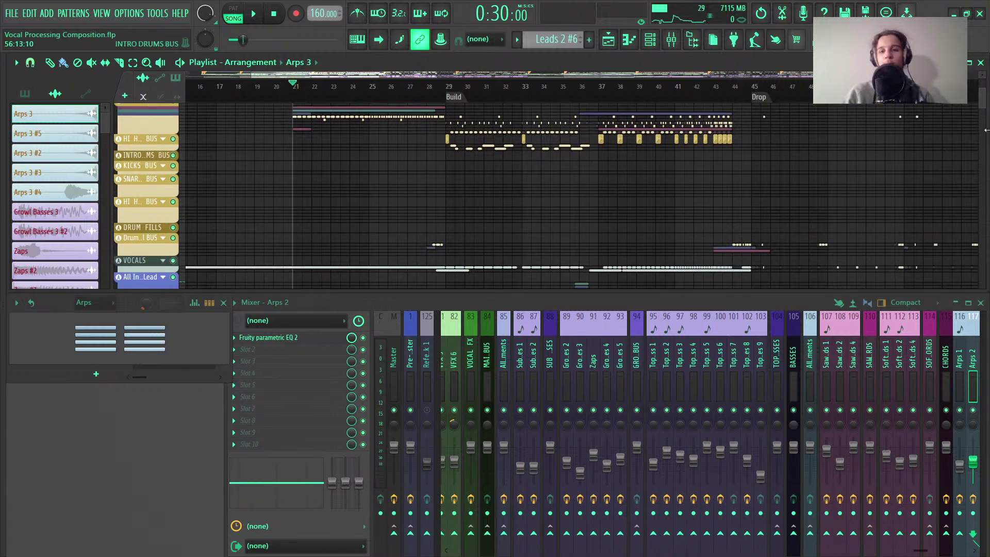
scroll(543, 190, down, 4)
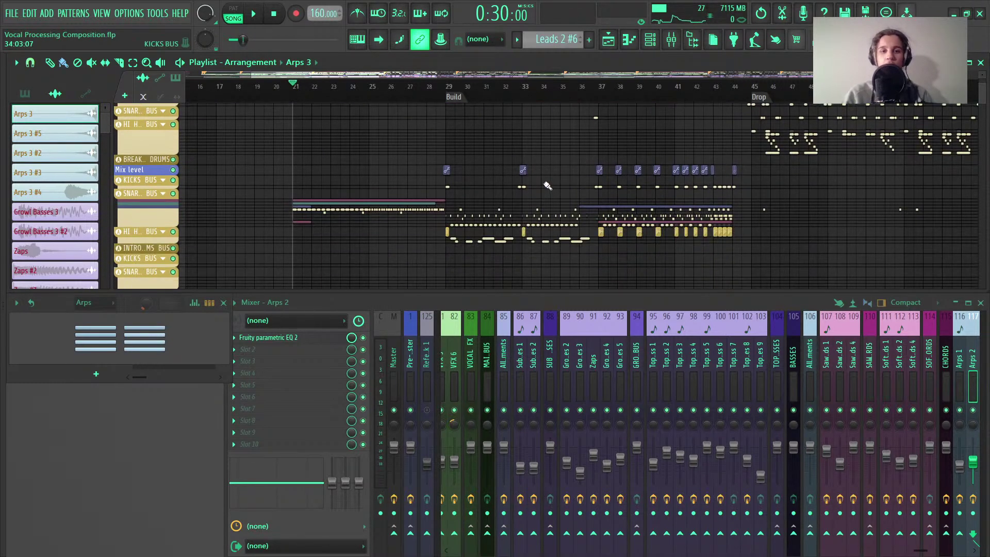
scroll(544, 194, down, 4)
scroll(711, 214, down, 3)
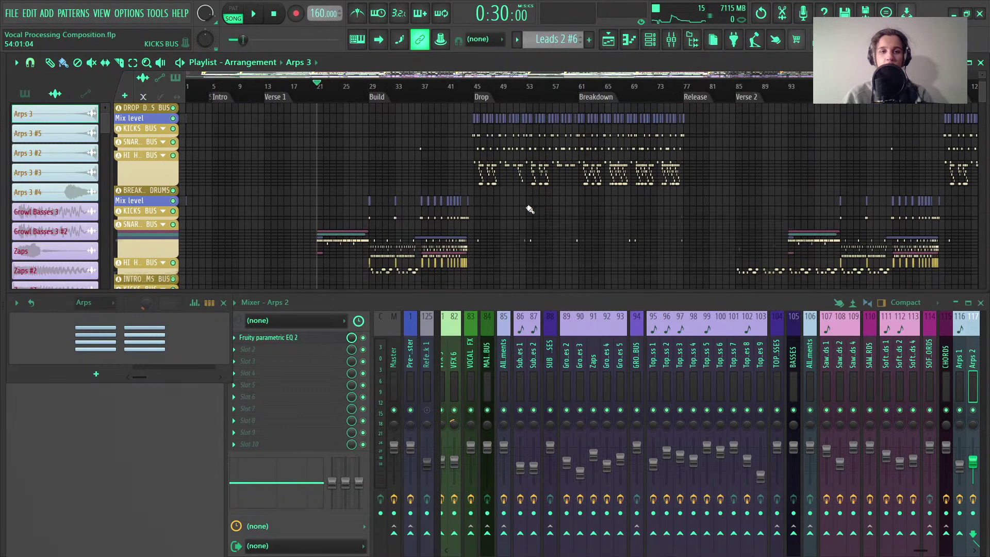
scroll(502, 209, up, 3)
scroll(411, 188, down, 4)
key(space)
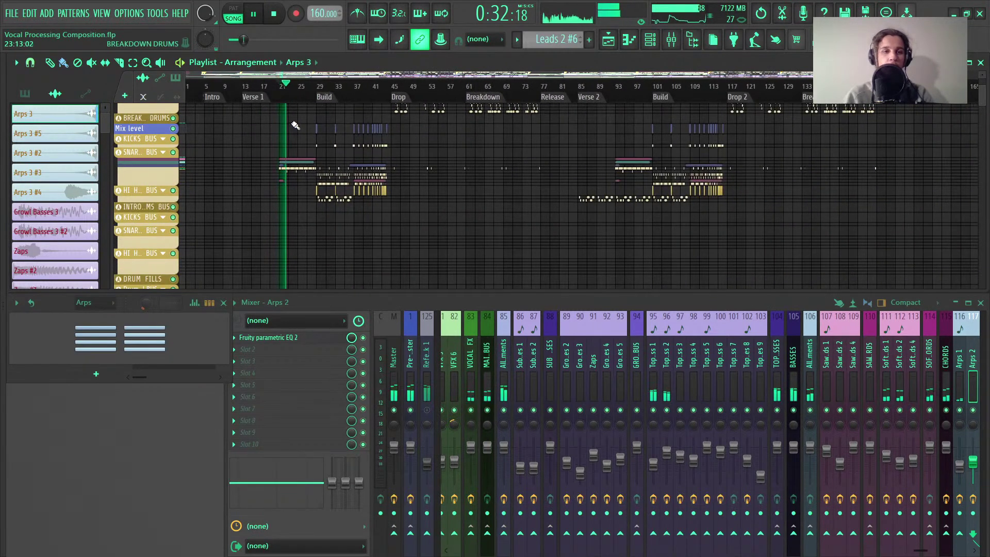
click(163, 16)
mouse_move(206, 55)
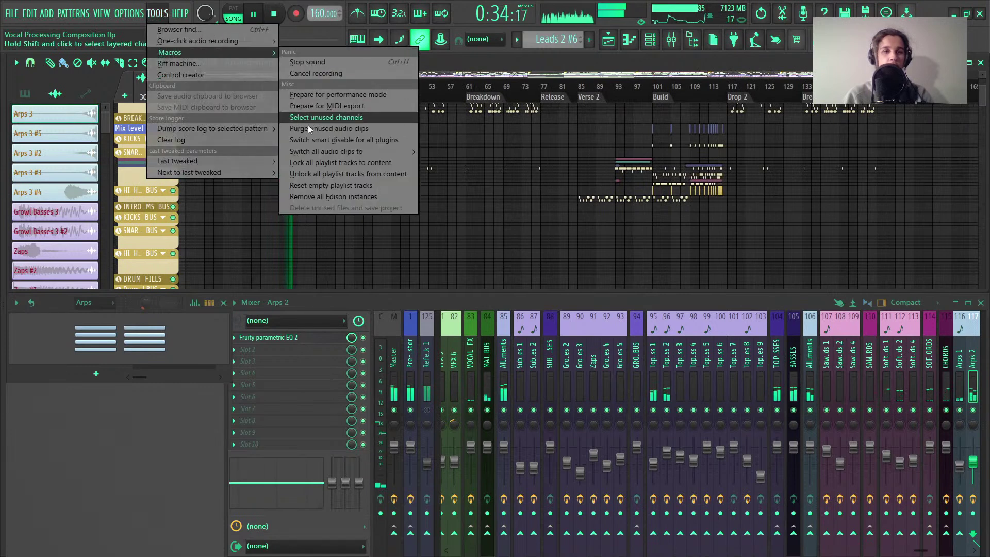
click(340, 118)
click(131, 14)
click(140, 63)
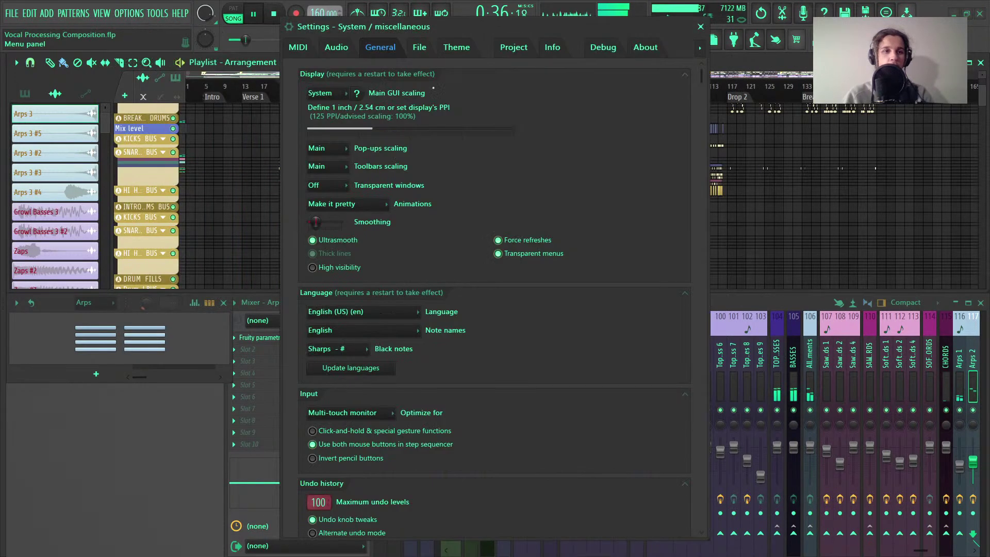
key(Escape)
Show the audio settings with the buffer length and triple buffer options, close them, and stop playback
click(129, 13)
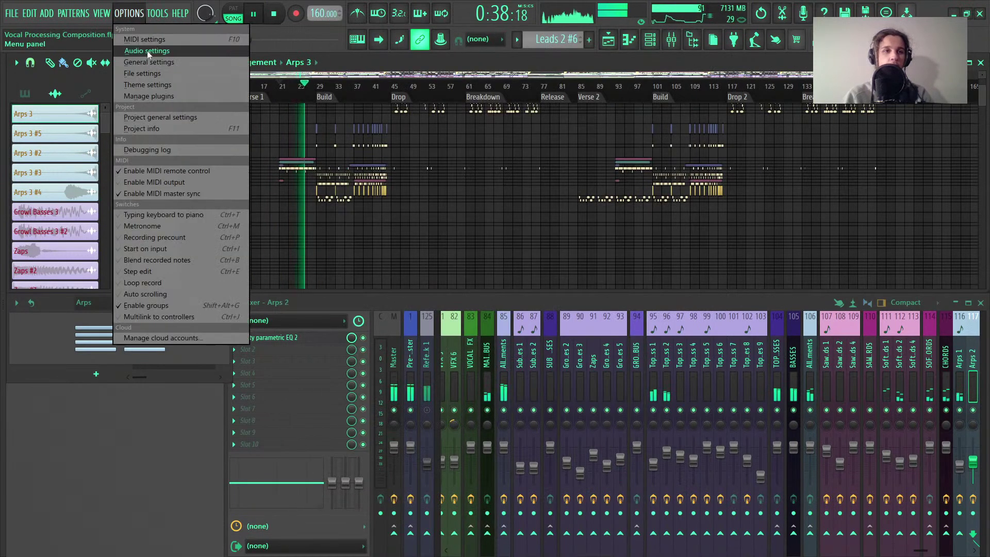
click(142, 51)
click(362, 184)
click(592, 201)
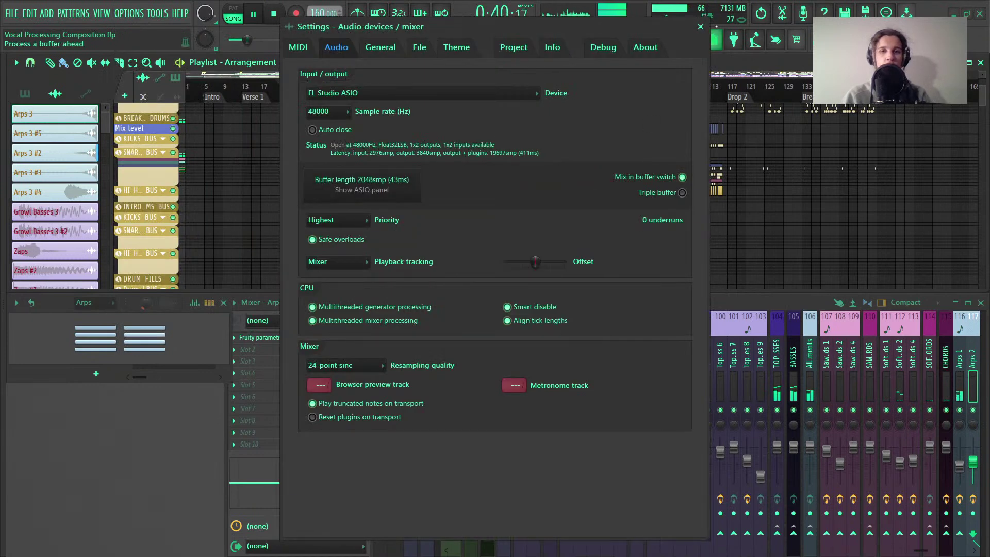
click(700, 26)
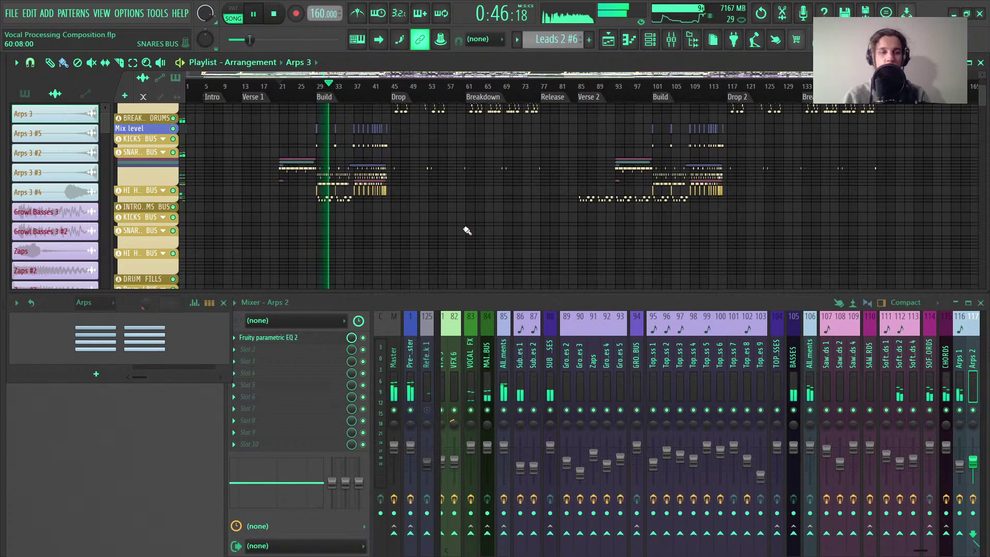
key(space)
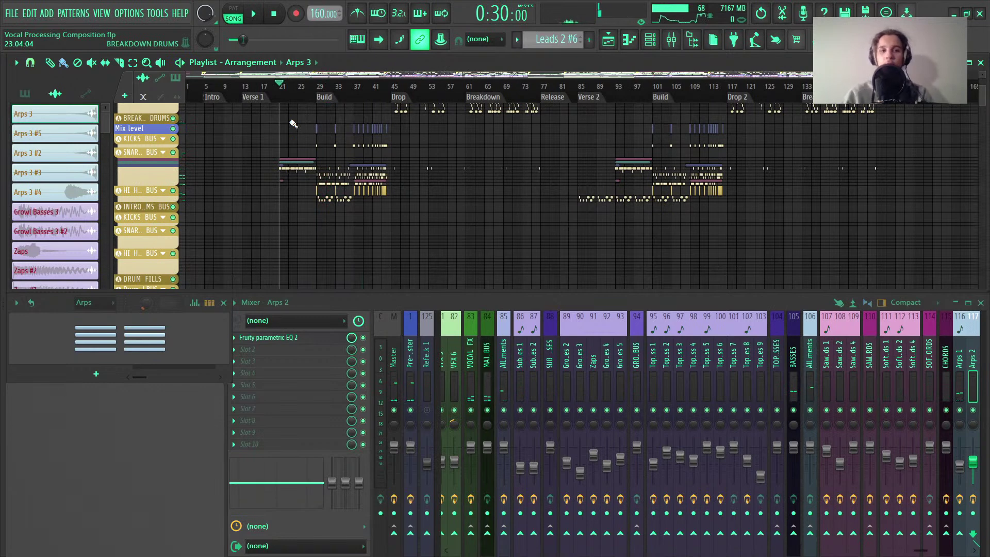
Switch to YouTube Studio to check the live stream's chat, and return to FL Studio
key(alt+Tab)
key(alt+Tab)
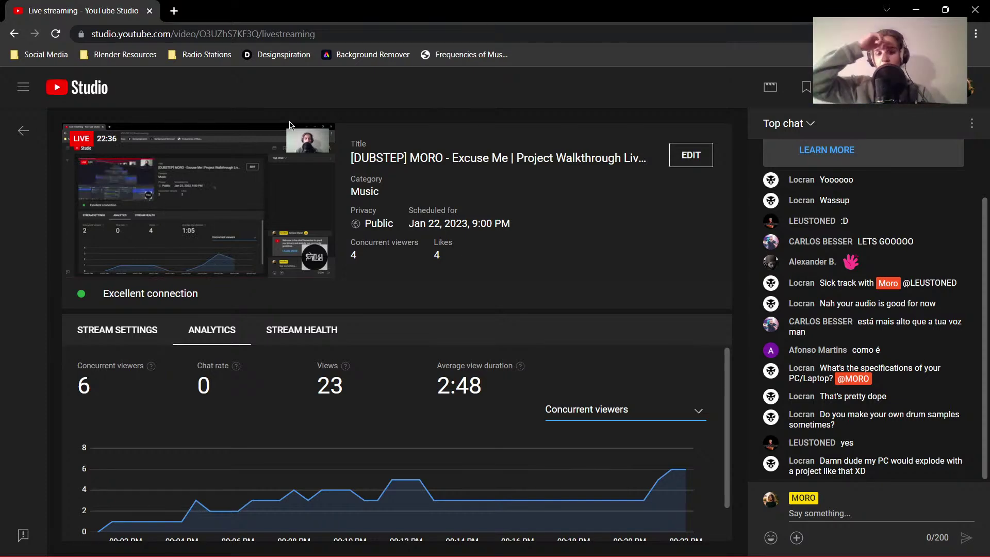
key(alt+Tab)
key(alt+Tab)
Look over the breakdown drum clips from bar 21 through the build, and place the playhead at bar 21
scroll(298, 170, down, 2)
scroll(298, 173, up, 5)
scroll(298, 178, up, 1)
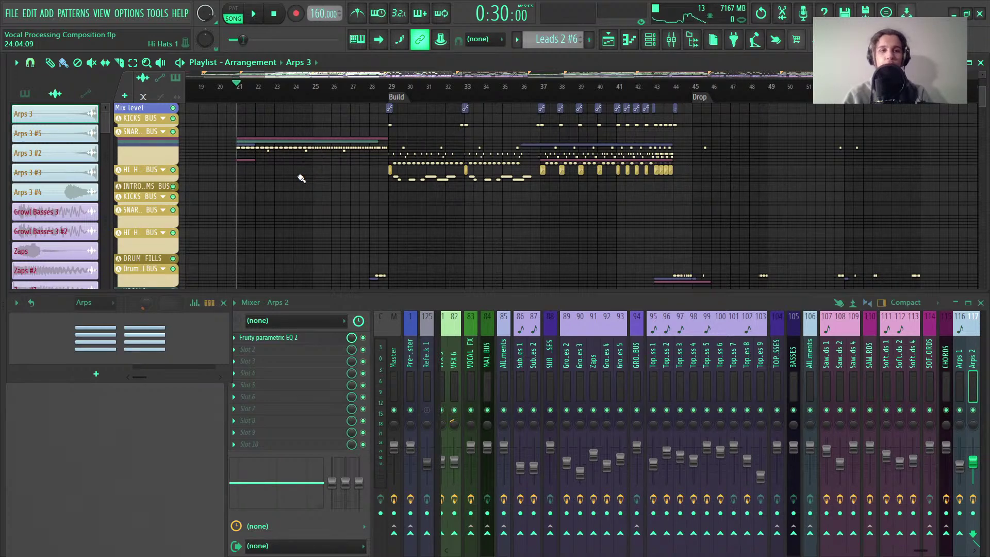
scroll(247, 148, up, 6)
click(275, 96)
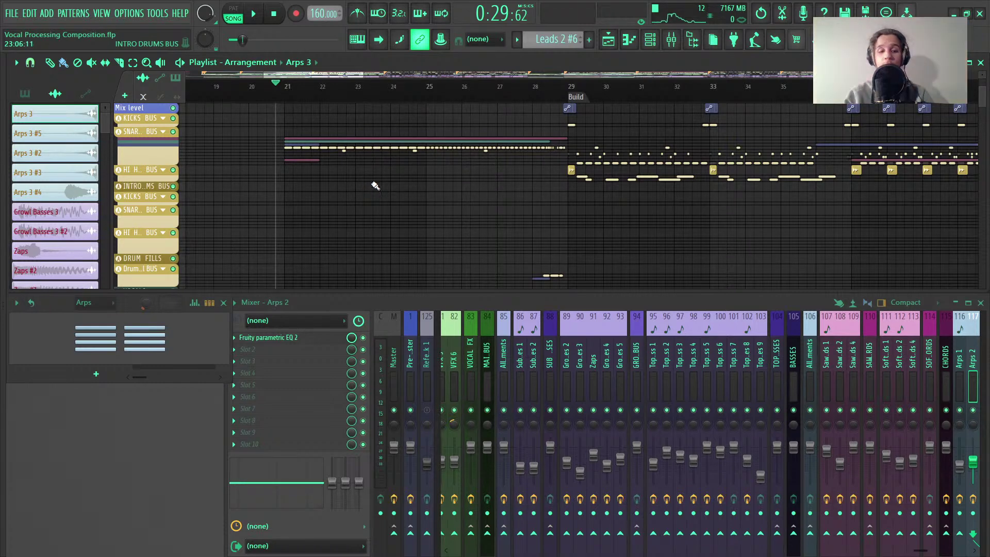
scroll(369, 189, up, 4)
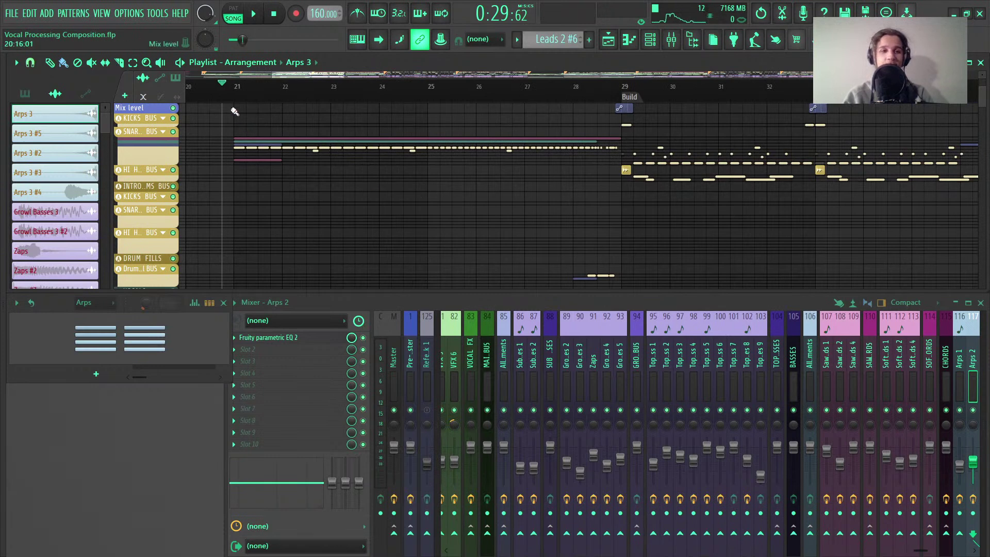
scroll(358, 166, down, 5)
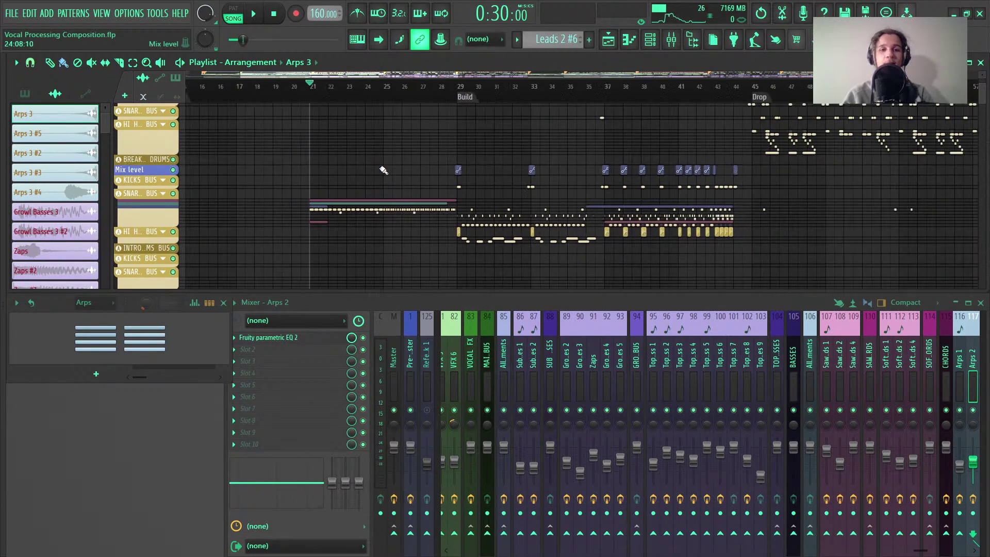
scroll(460, 179, up, 4)
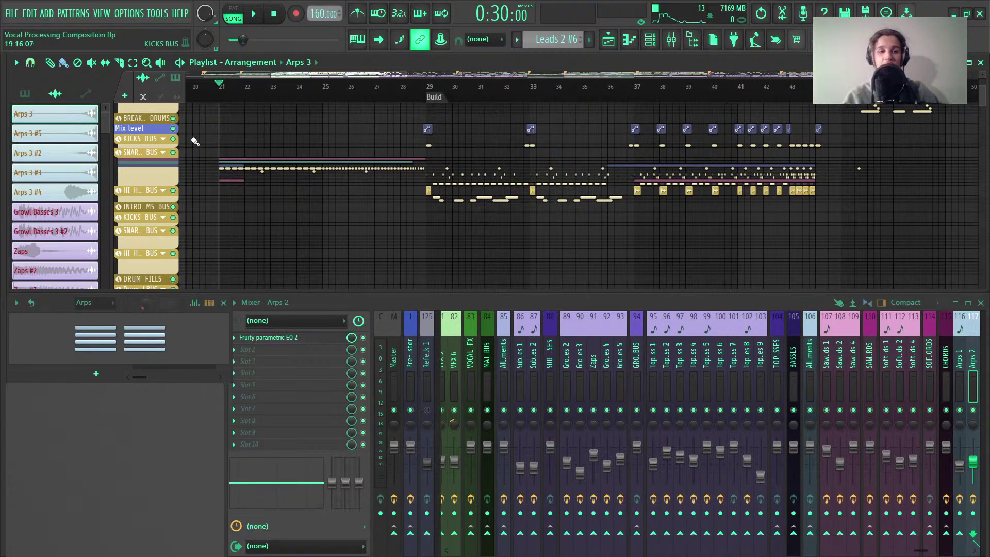
Expand the breakdown drums' SNARES BUS group and show its snare clips from bar 21 up close
click(164, 153)
click(163, 153)
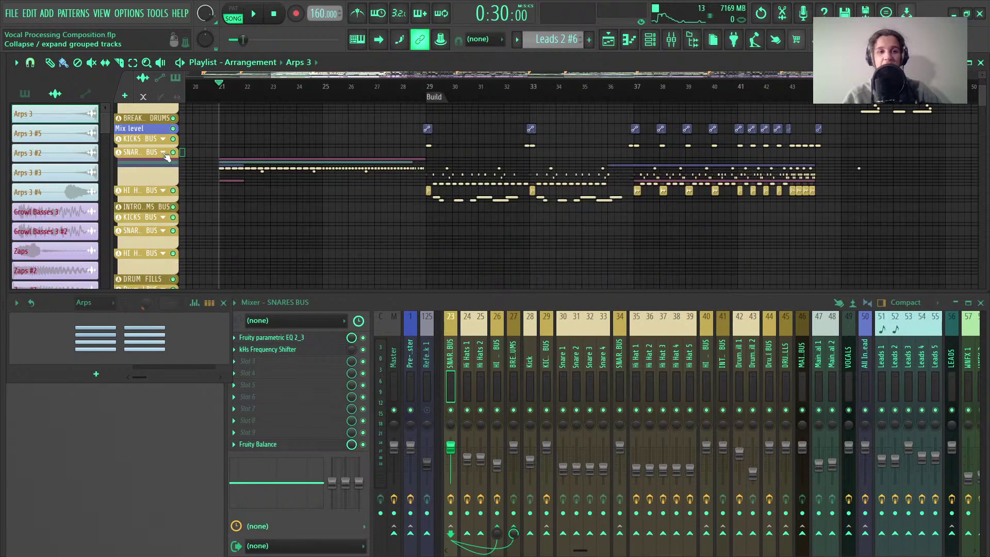
click(164, 153)
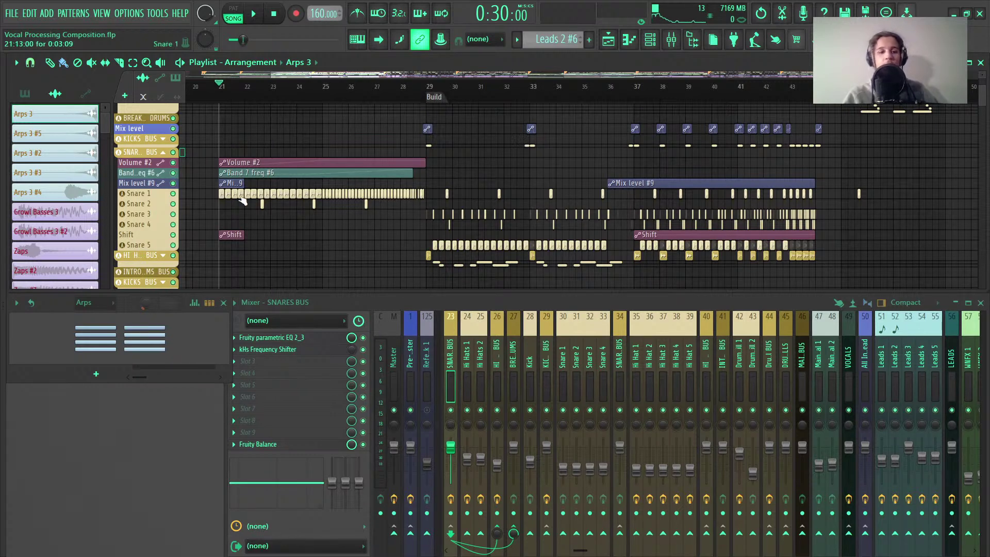
scroll(237, 209, up, 3)
scroll(232, 205, up, 5)
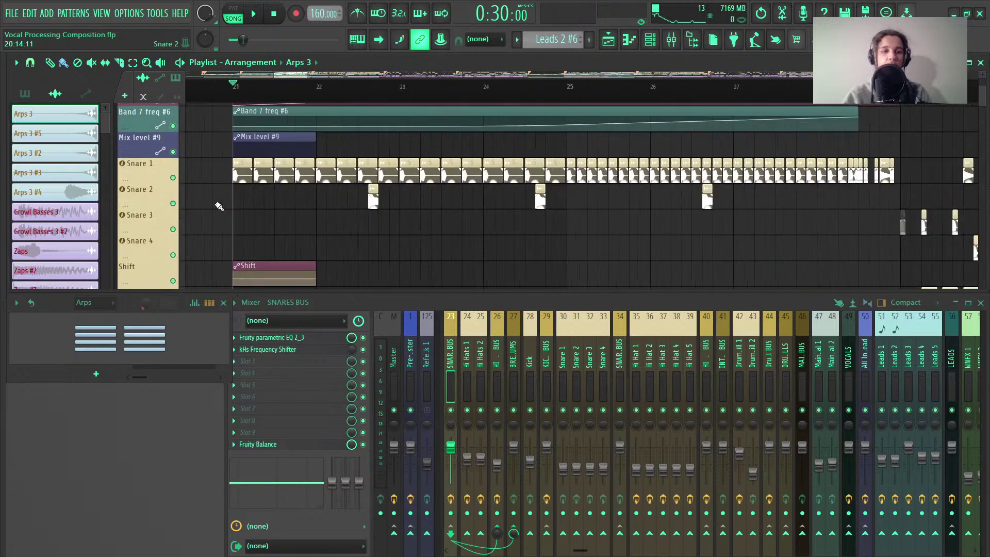
Try consolidating the first four Snare 1 clips in bar 21, restore the playlist's height, and cancel the render
drag(293, 185, 362, 193)
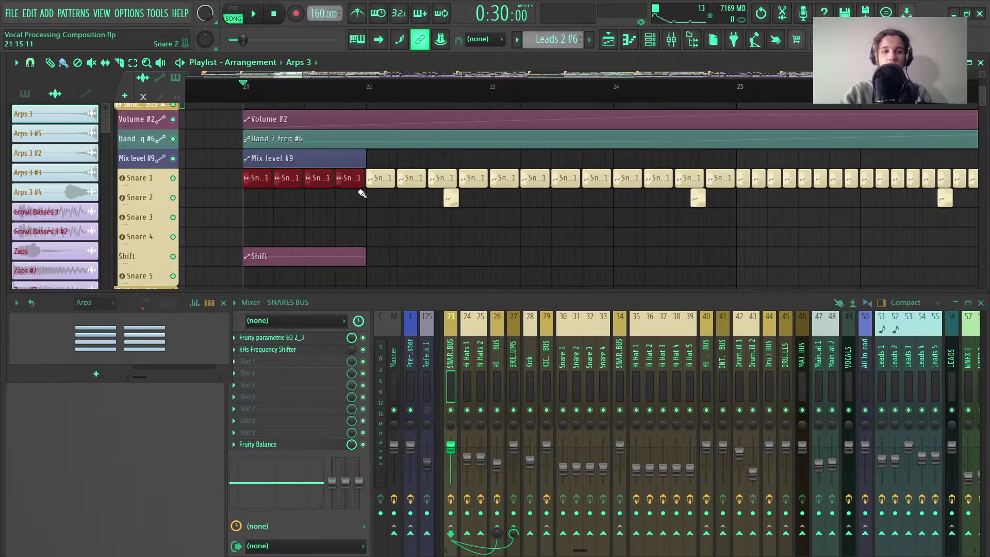
key(super)
click(417, 221)
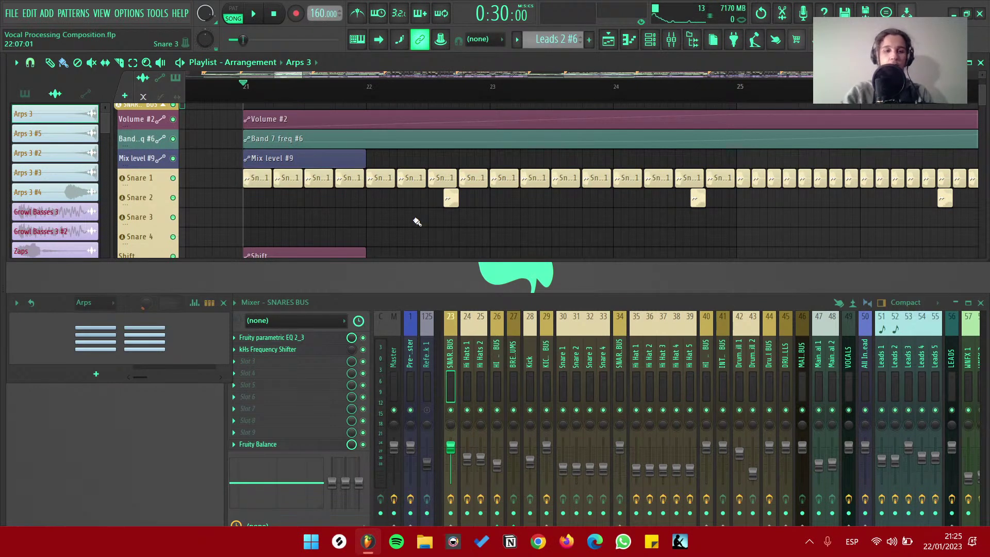
drag(476, 261, 474, 293)
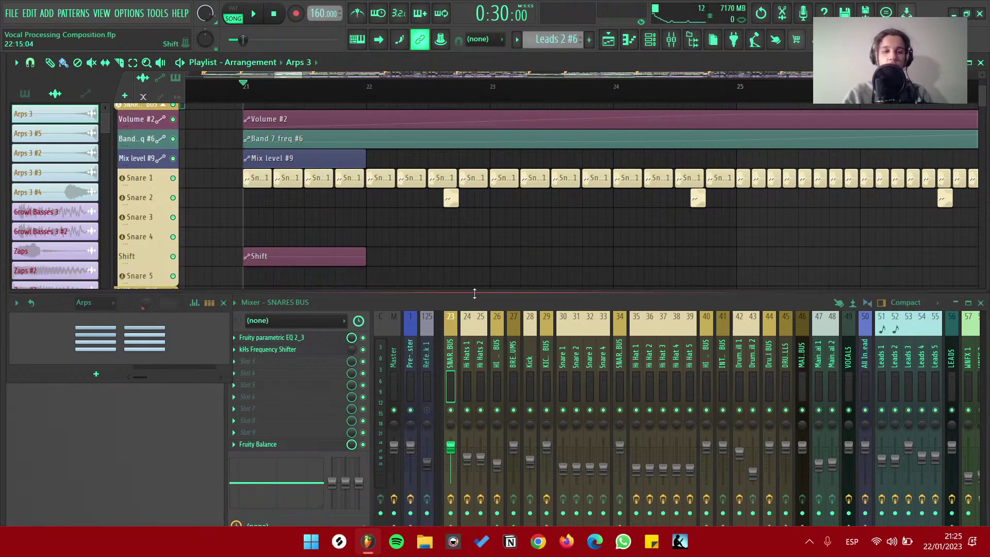
drag(334, 211, 228, 168)
key(ctrl+alt+c)
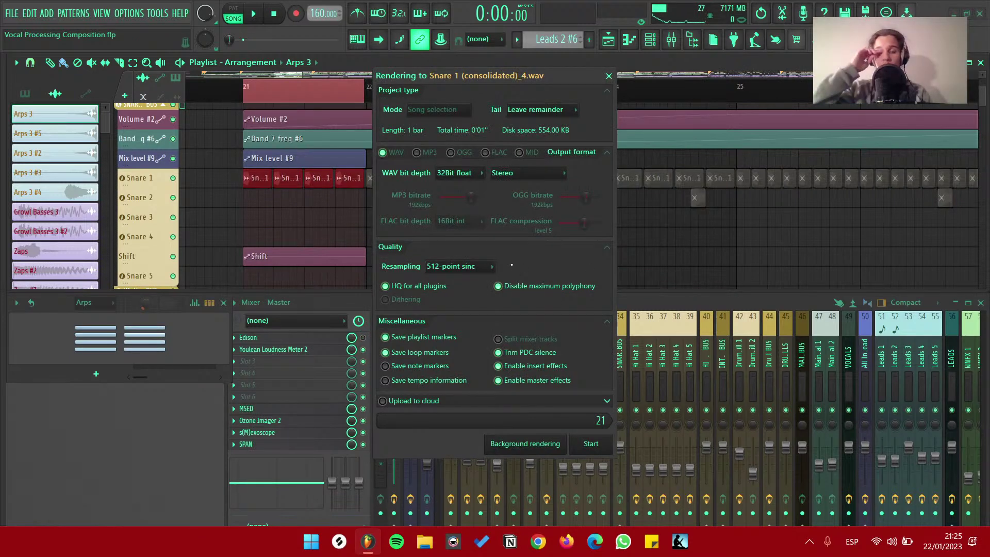
click(608, 76)
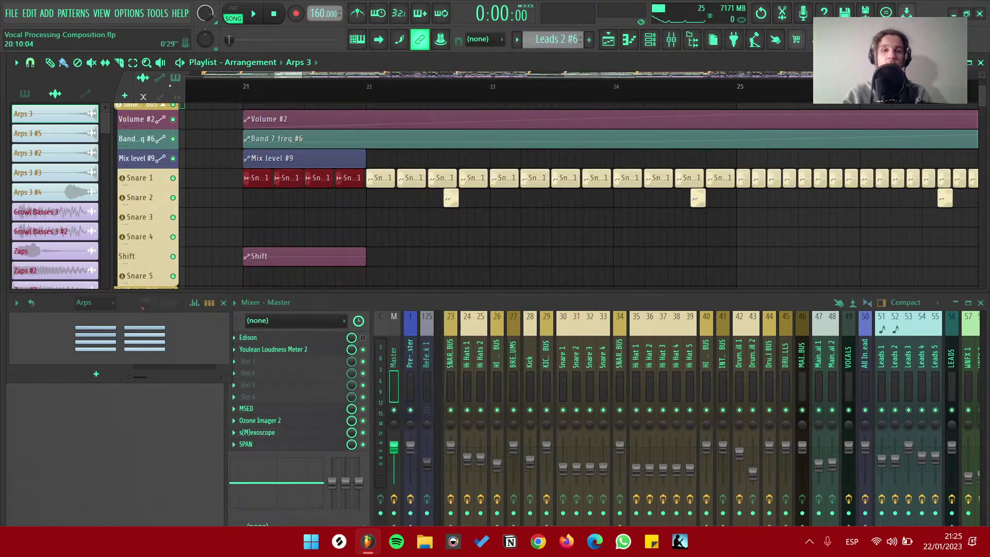
Place the playhead at bar 21 and select the BREAKDOWN DRUMS track with the build and drop in view
click(228, 91)
scroll(430, 203, down, 5)
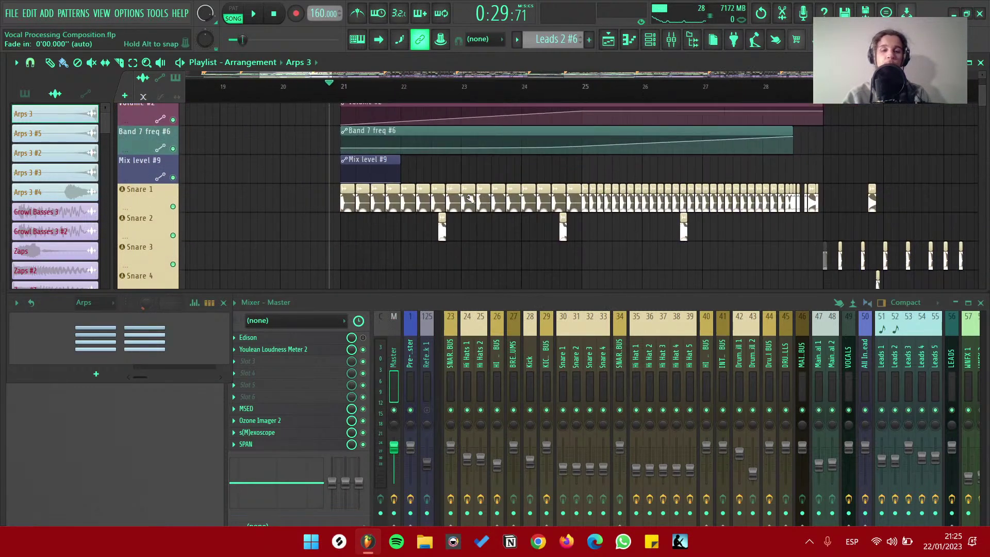
scroll(498, 193, down, 3)
scroll(552, 255, right, 3)
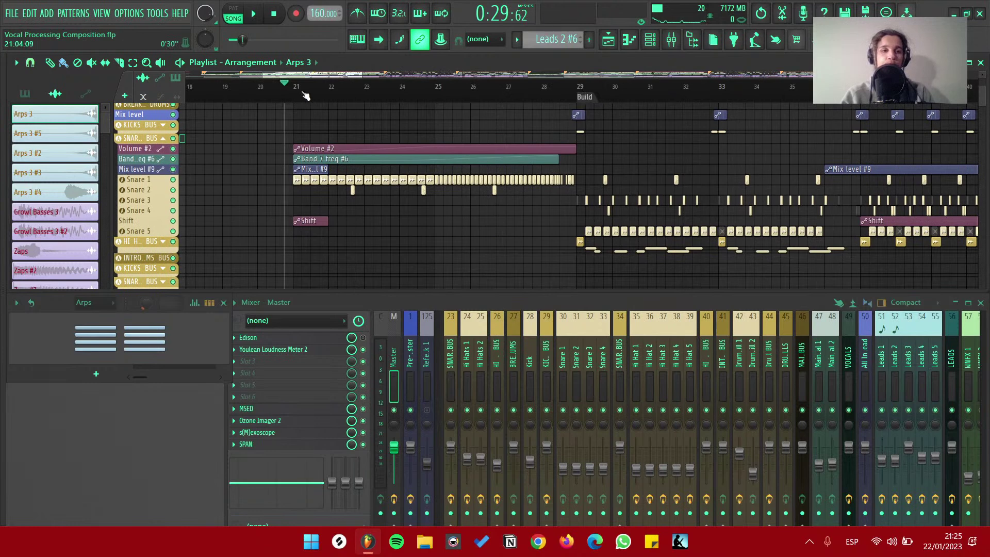
scroll(438, 209, down, 6)
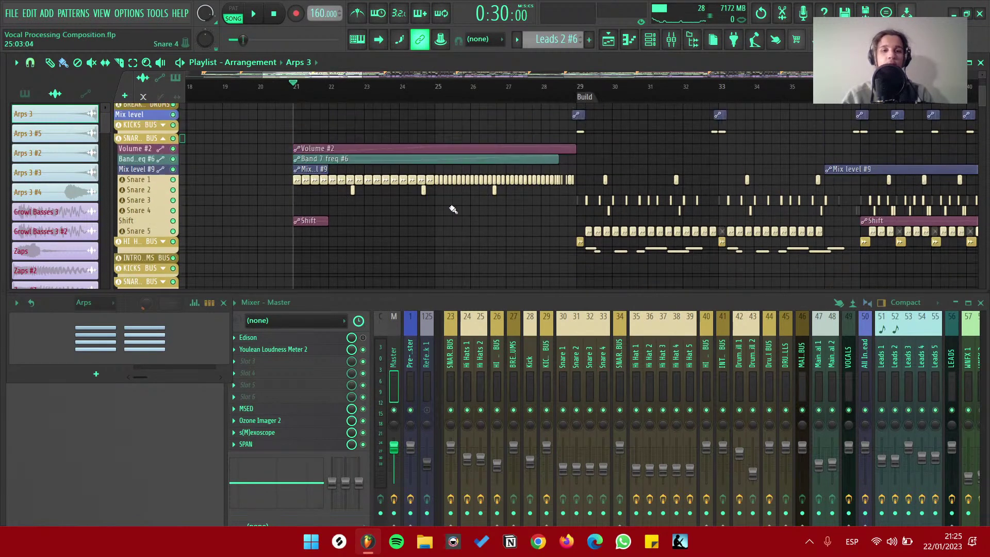
click(149, 128)
scroll(143, 133, down, 2)
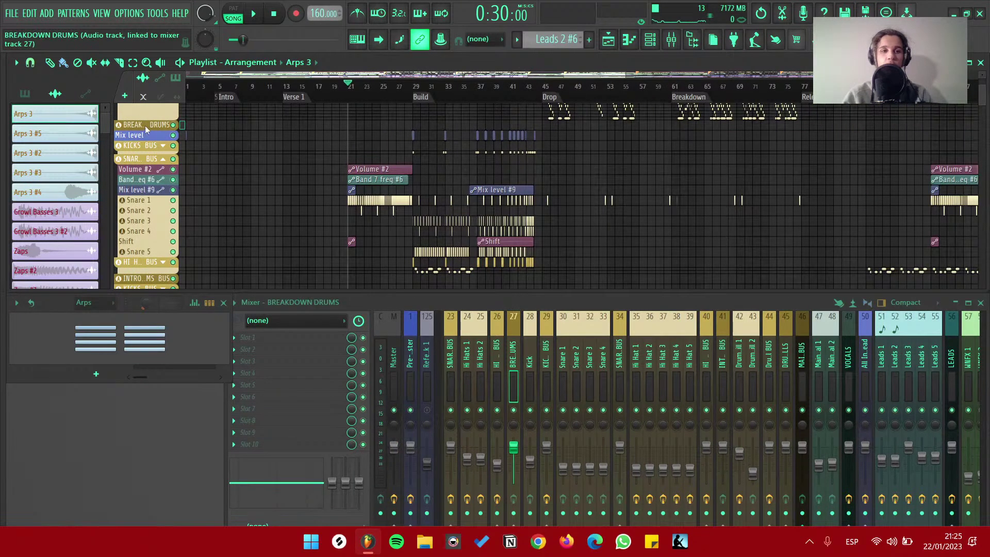
scroll(320, 132, up, 2)
Play the arrangement from just before Verse 1 through the snare roll toward the build, and stop playback
key(space)
scroll(407, 149, down, 2)
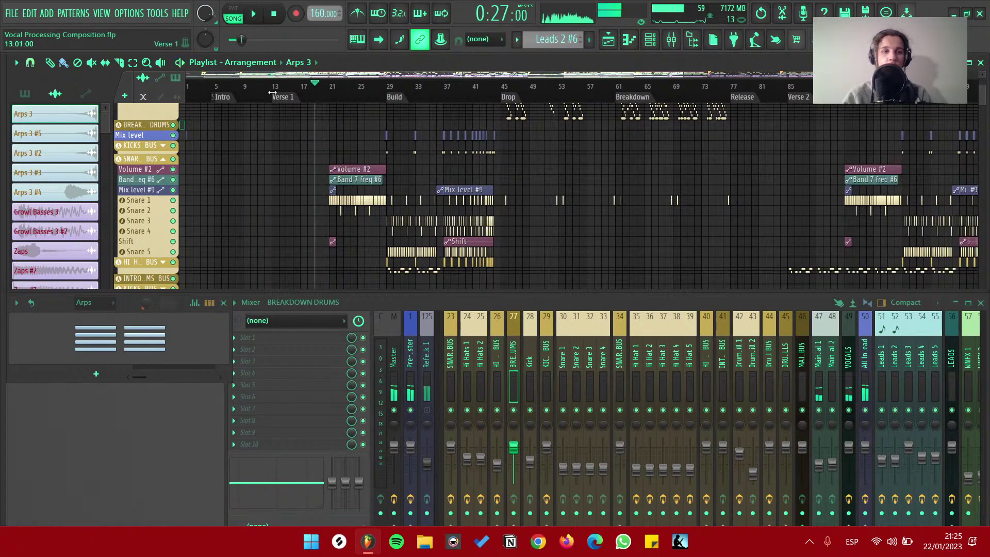
key(space)
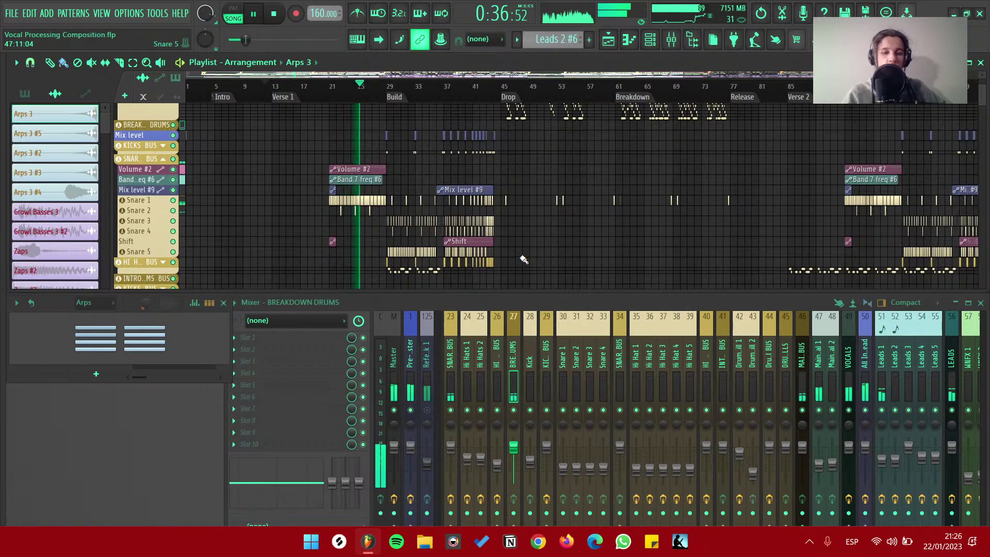
click(374, 545)
click(374, 544)
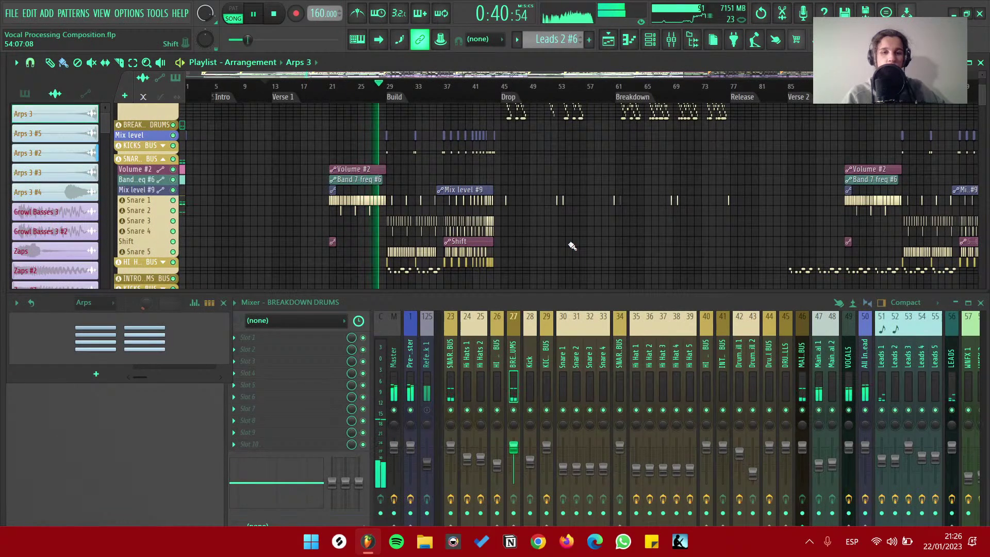
scroll(377, 196, up, 1)
scroll(376, 196, up, 2)
scroll(530, 195, down, 2)
scroll(548, 199, up, 2)
key(space)
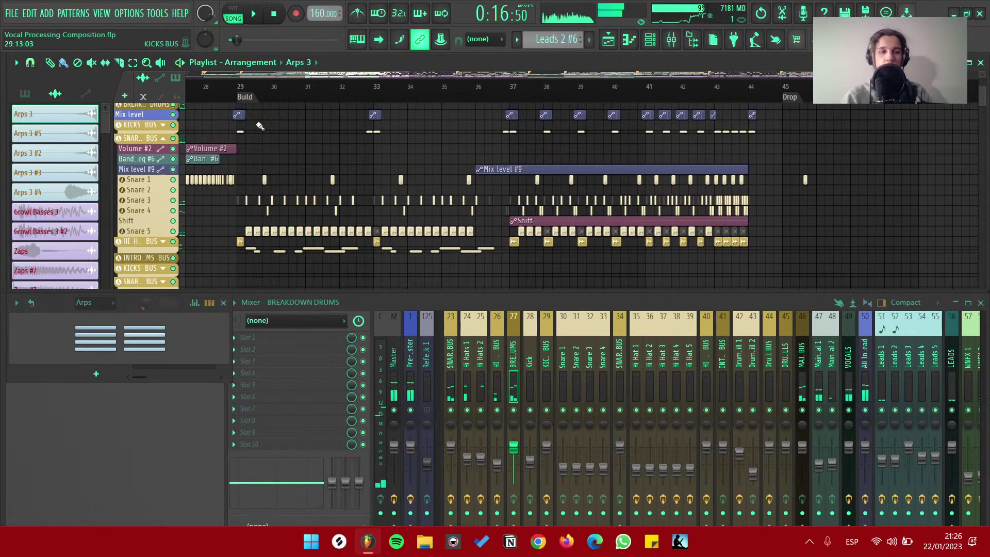
Place the playhead just before the Build marker and solo the BREAKDOWN DRUMS mixer track
click(220, 87)
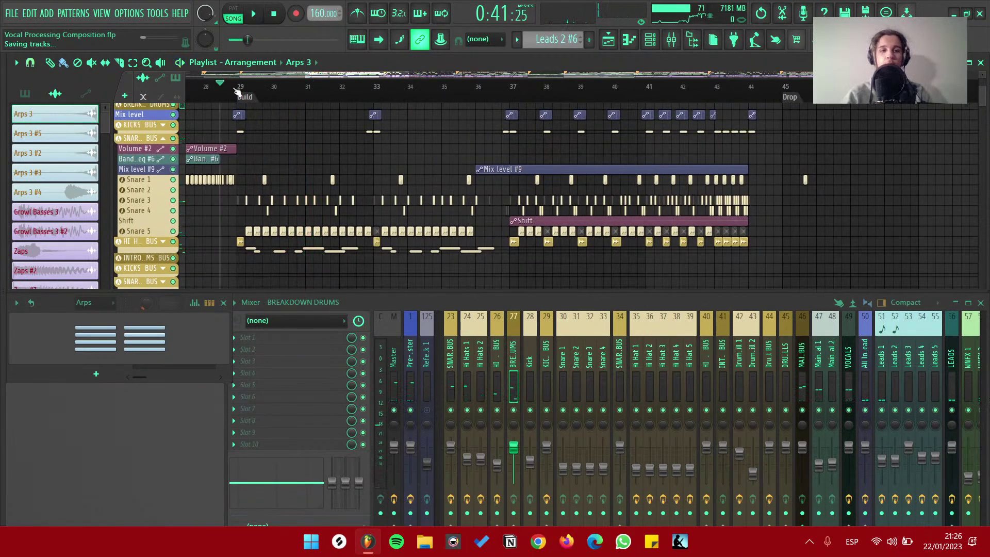
scroll(343, 175, down, 2)
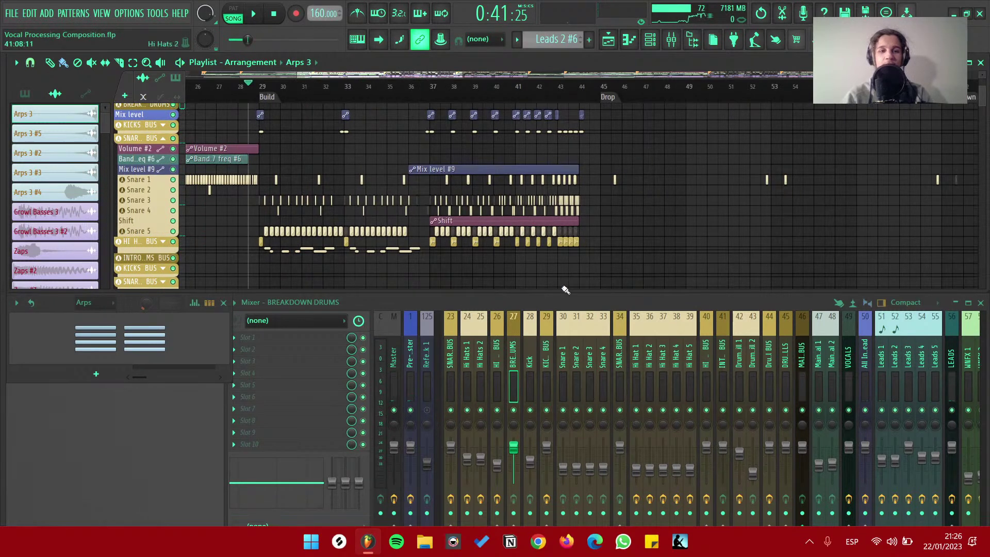
right_click(514, 410)
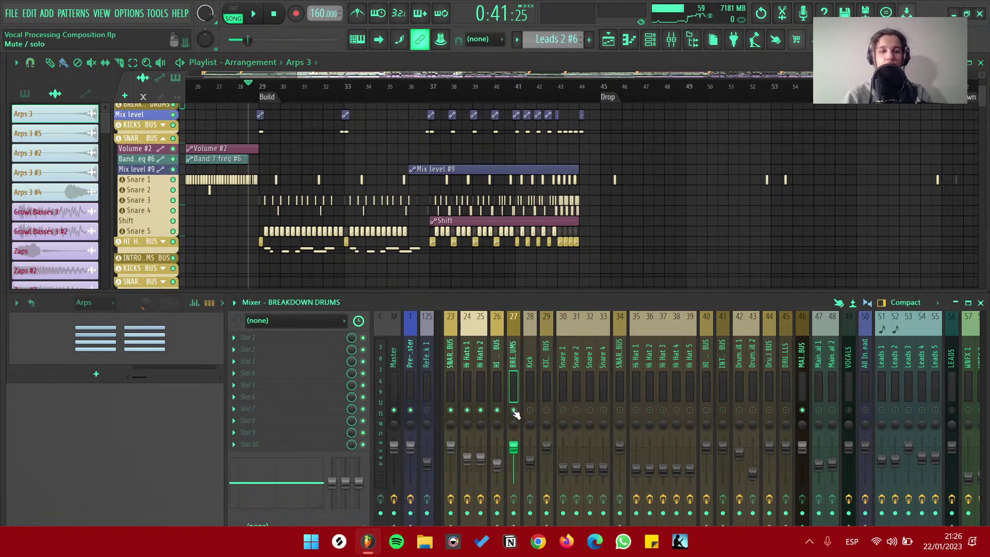
Play the soloed breakdown drums from bar 29 through the build while examining the snare and hi-hat clips
key(space)
scroll(342, 155, down, 2)
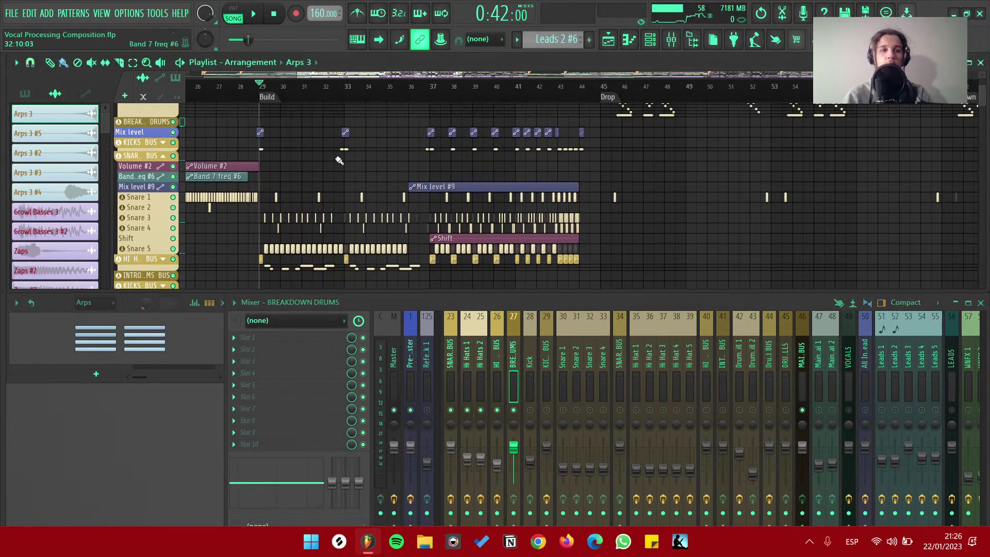
scroll(354, 177, down, 2)
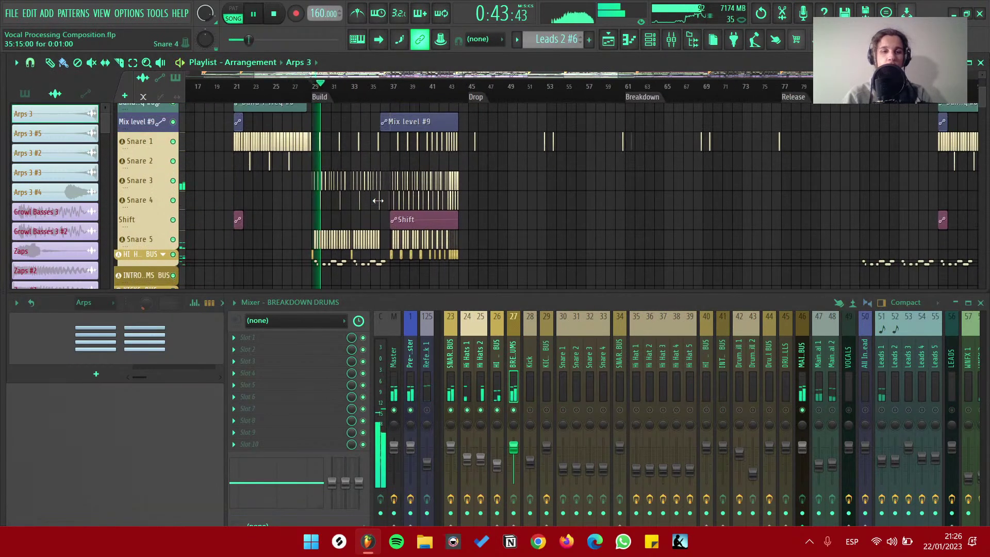
scroll(343, 147, up, 1)
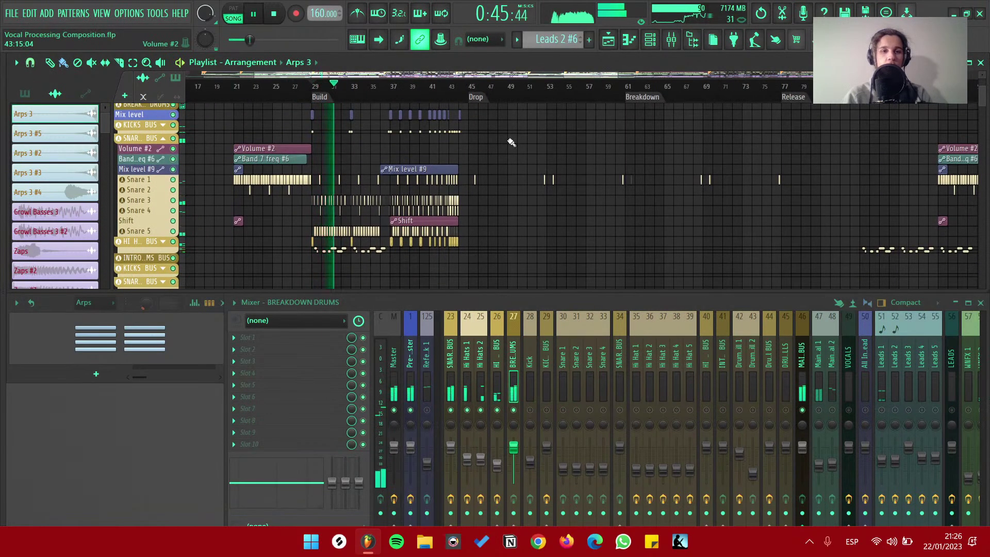
scroll(459, 160, up, 3)
scroll(337, 160, down, 1)
scroll(337, 160, up, 2)
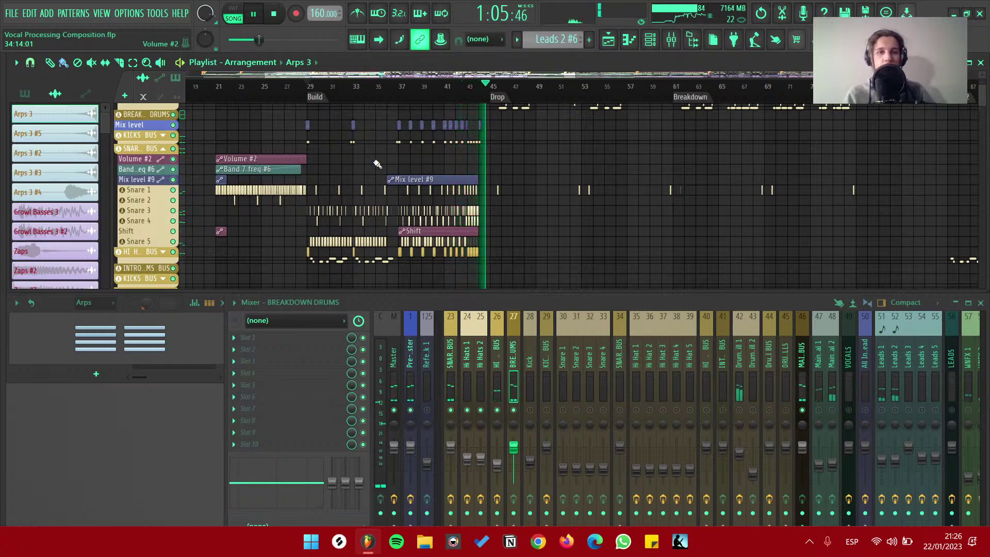
Solo the DRUM FILLS mixer track and play it from bar 43 into the drop, stopping playback before and after
key(space)
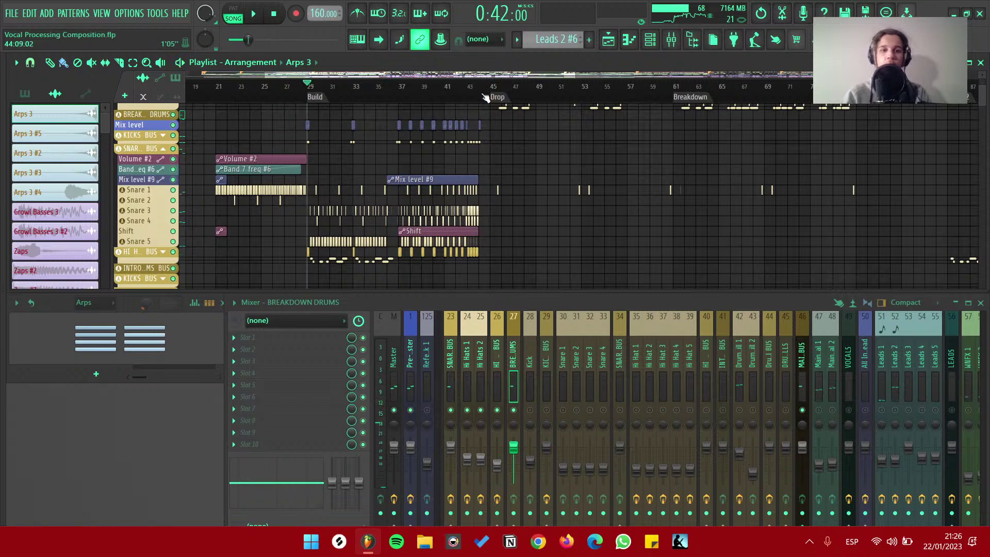
click(469, 86)
right_click(802, 411)
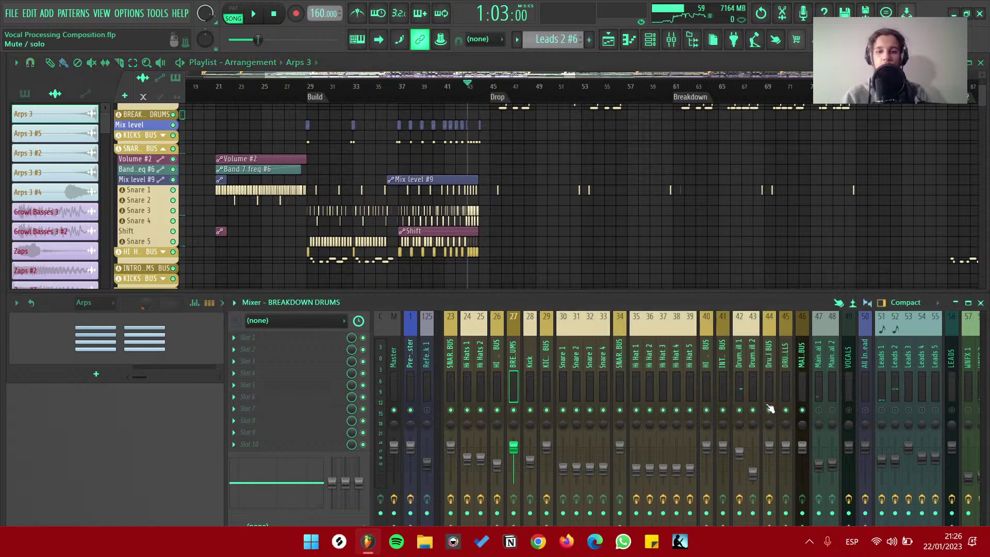
right_click(785, 411)
key(space)
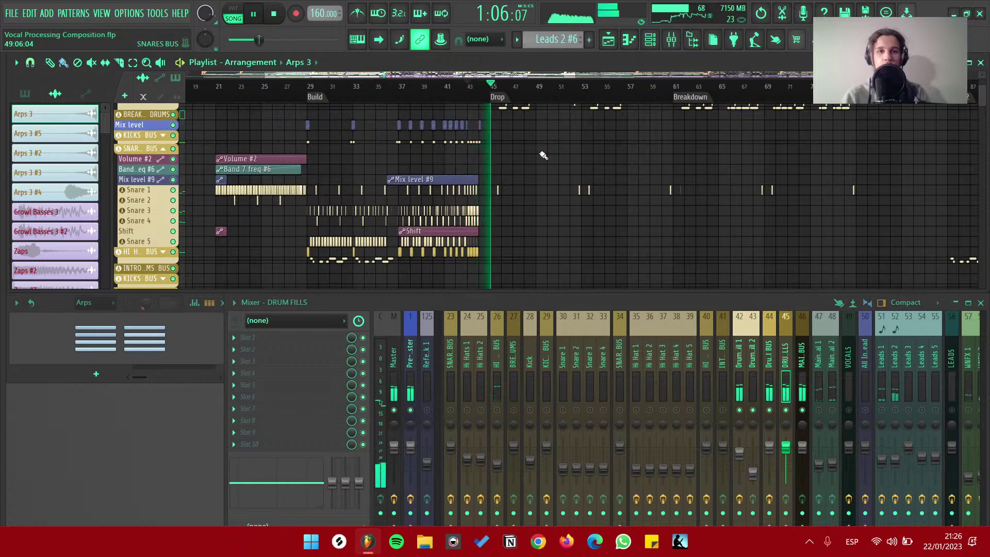
key(space)
scroll(533, 176, down, 2)
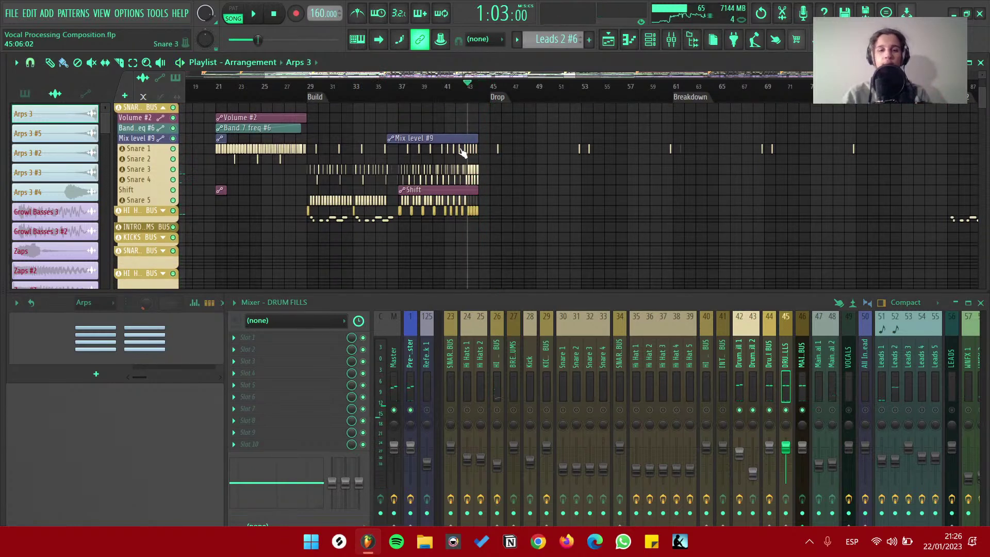
Unsolo the drum fills, place the playhead at the Build marker, and expand the breakdown KICKS BUS group in the playlist
drag(314, 90, 274, 90)
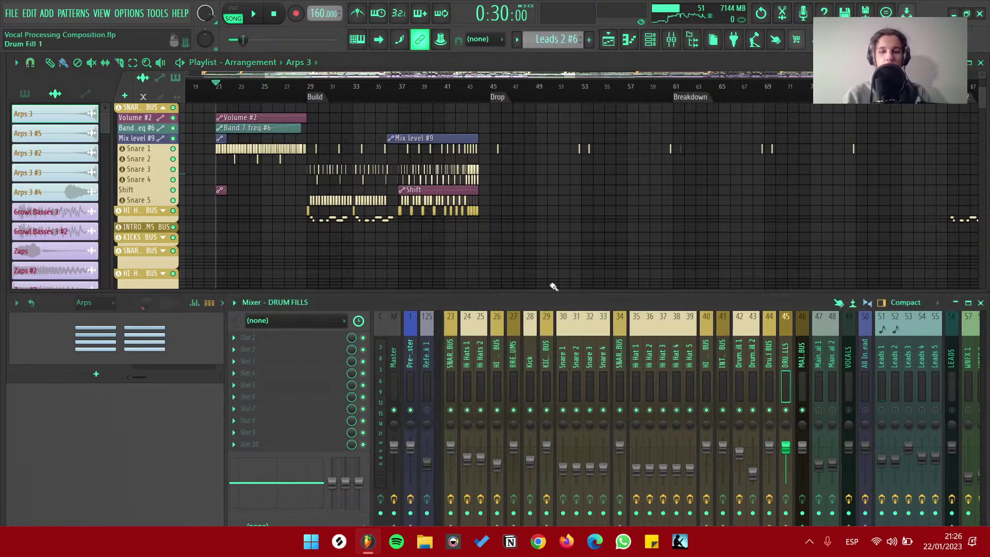
scroll(265, 158, up, 3)
scroll(431, 232, up, 3)
scroll(420, 191, up, 2)
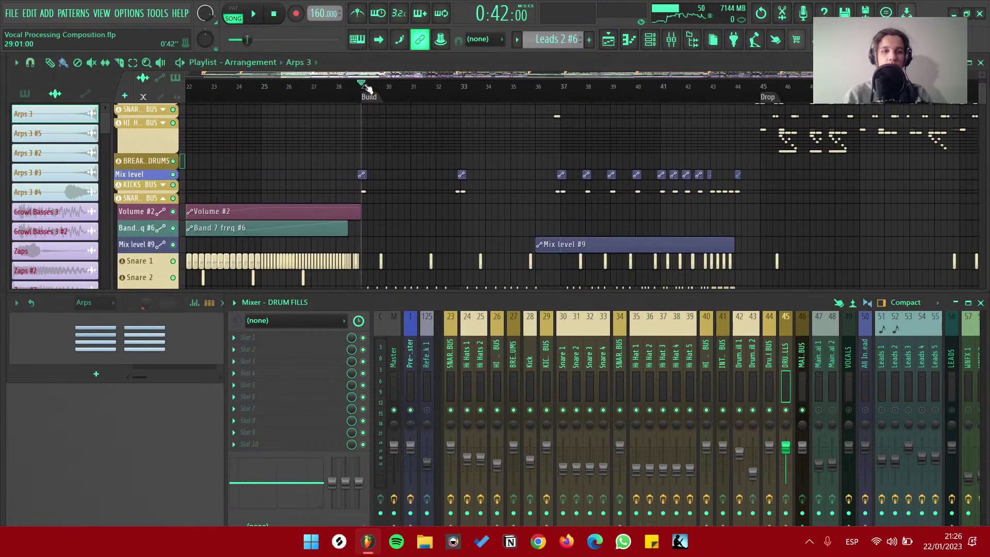
click(163, 184)
scroll(406, 217, up, 2)
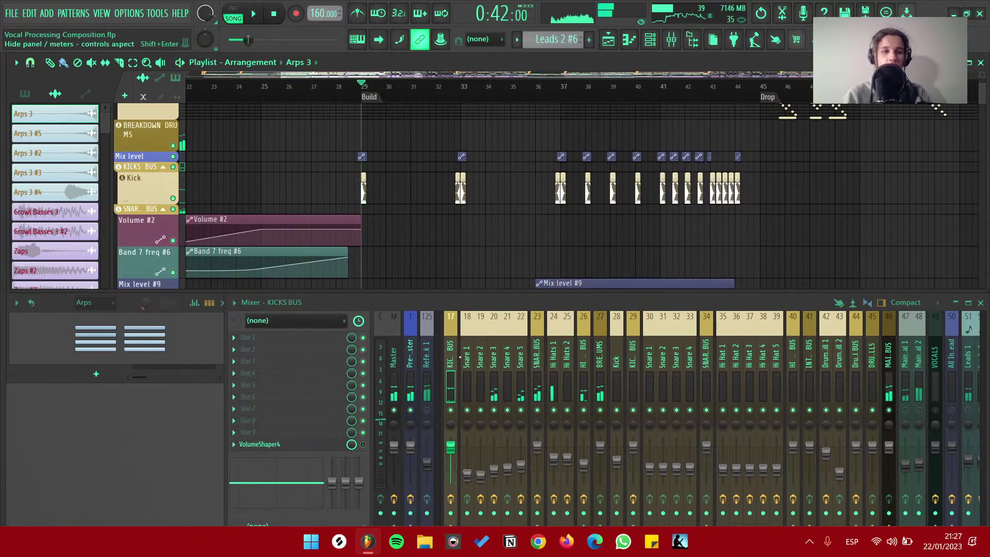
Solo the breakdown KICKS BUS, play it from the Build marker and from just before bar 33, and stop playback
key(space)
scroll(381, 219, up, 2)
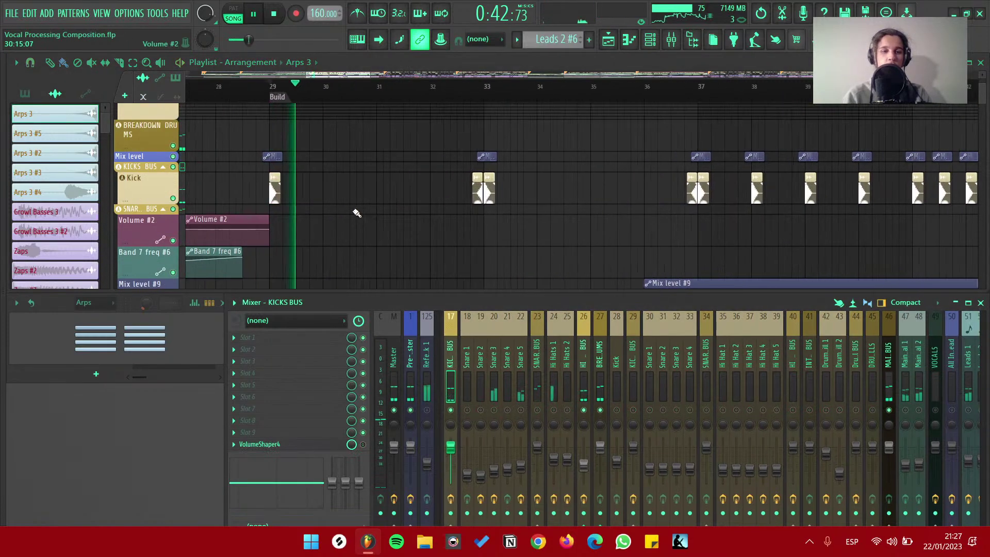
scroll(530, 144, up, 2)
click(526, 88)
scroll(480, 137, down, 2)
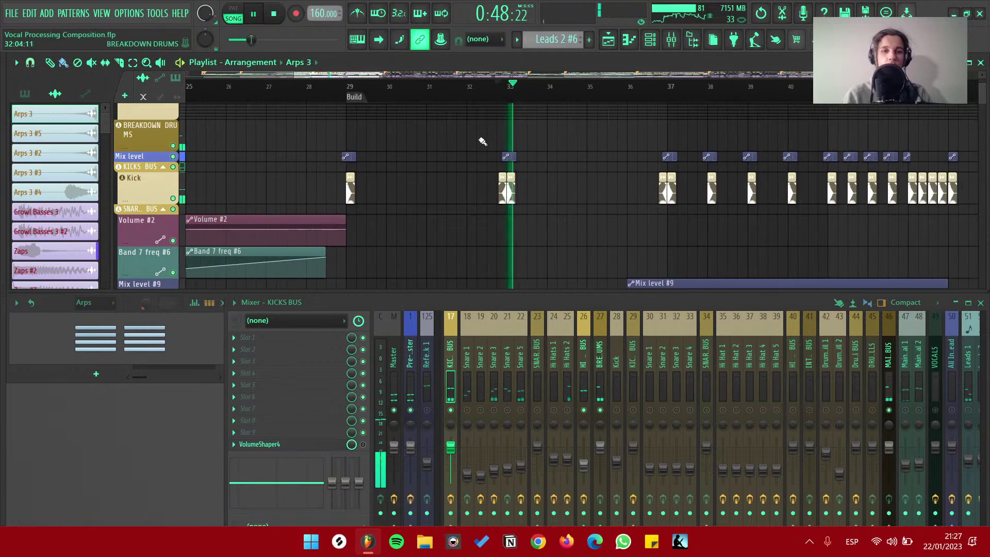
scroll(480, 137, down, 2)
key(space)
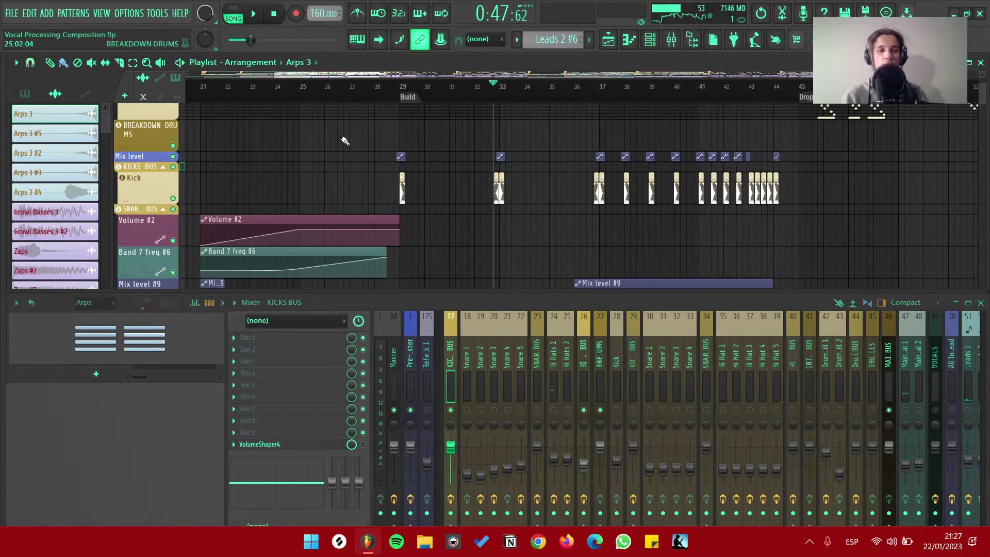
Play the soloed kicks from bar 33 and from bar 37 while examining the kick and automation clips in the build
key(space)
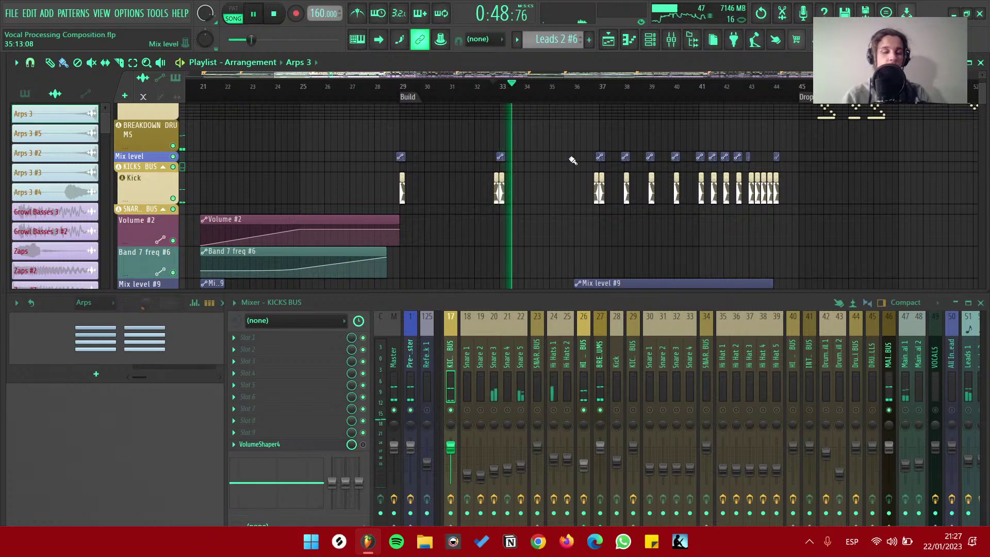
click(603, 90)
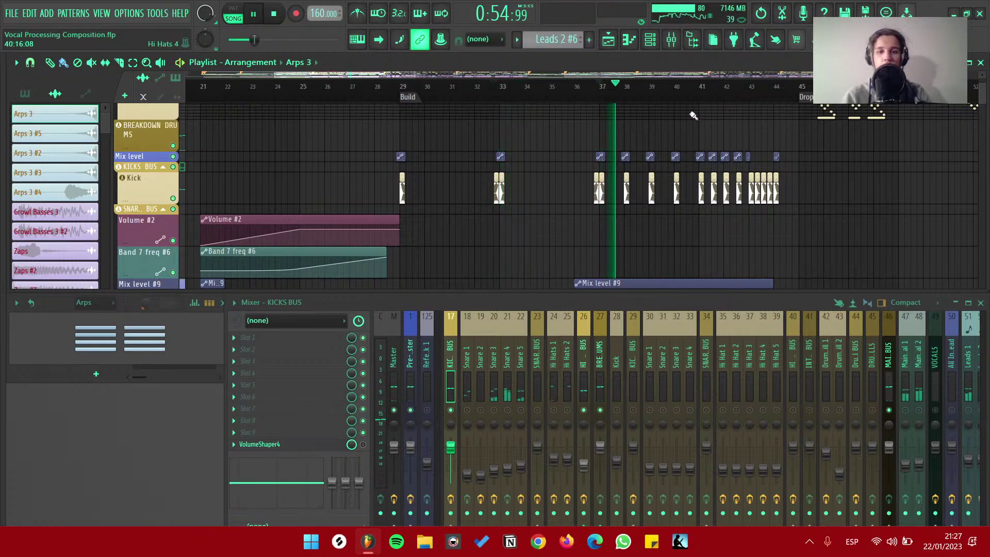
scroll(451, 192, down, 1)
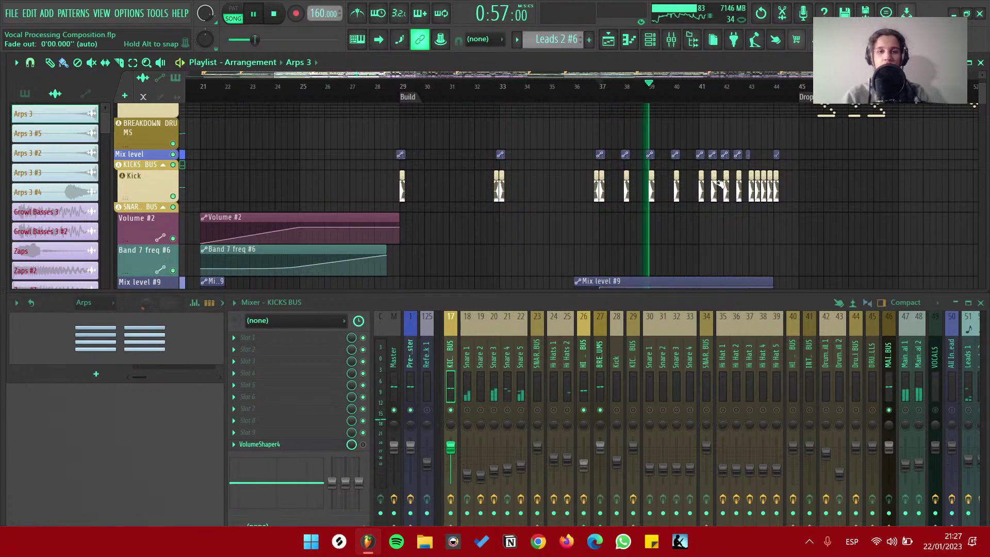
scroll(446, 175, down, 3)
scroll(451, 172, right, 2)
scroll(515, 178, up, 2)
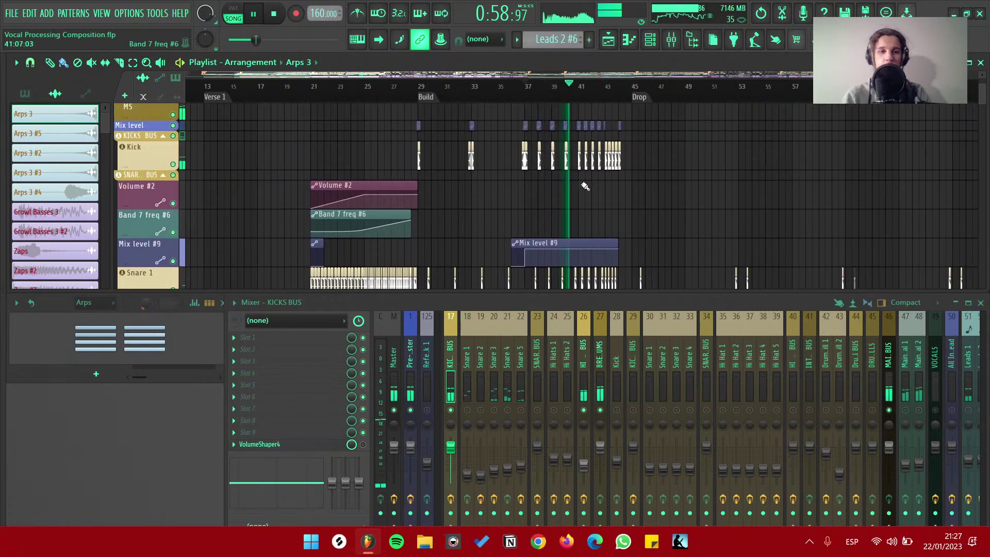
scroll(332, 127, up, 2)
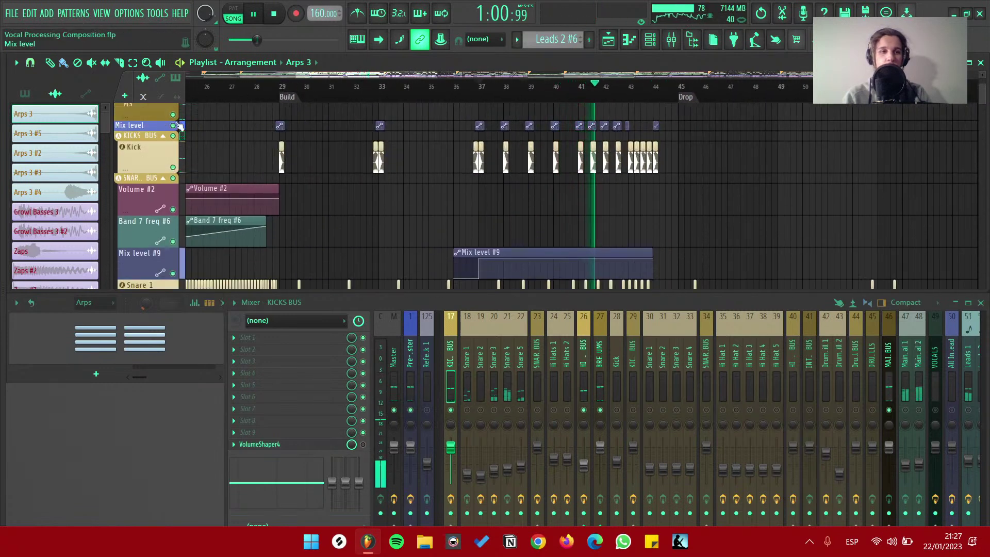
Enlarge the Mix level track, compare its automation clips with the kick clips through the end of the build, and stop playback
drag(176, 131, 189, 138)
scroll(289, 148, up, 1)
scroll(366, 148, up, 3)
scroll(464, 155, down, 2)
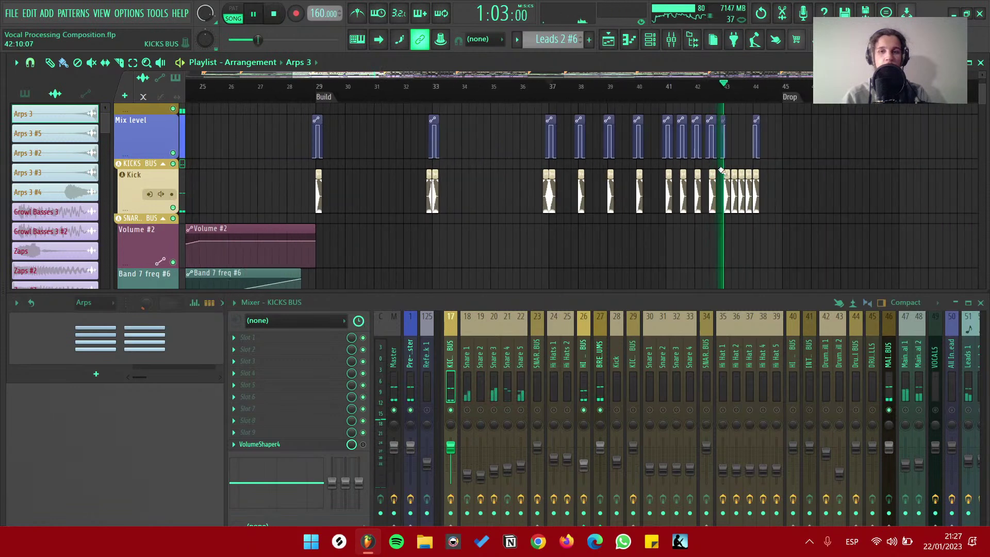
scroll(717, 170, up, 1)
scroll(717, 171, down, 1)
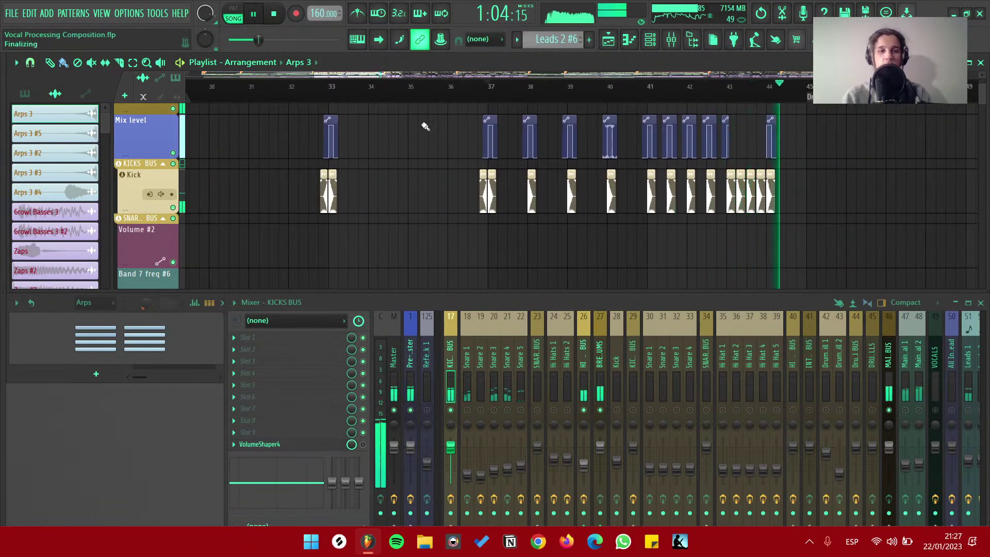
key(space)
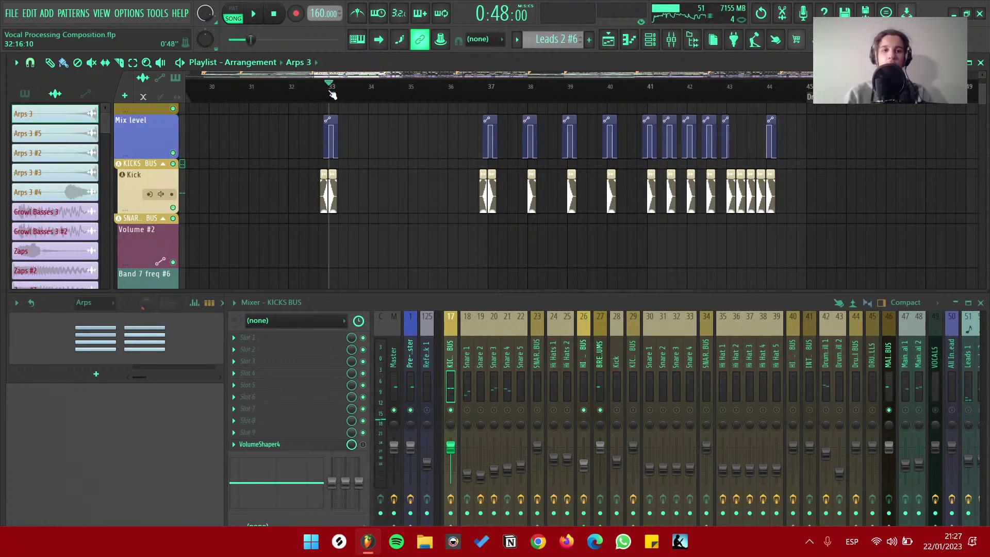
Select the breakdown Kick mixer track, play the kicks from around bars 33, 37 and 40, and stop playback
scroll(489, 361, up, 3)
click(517, 330)
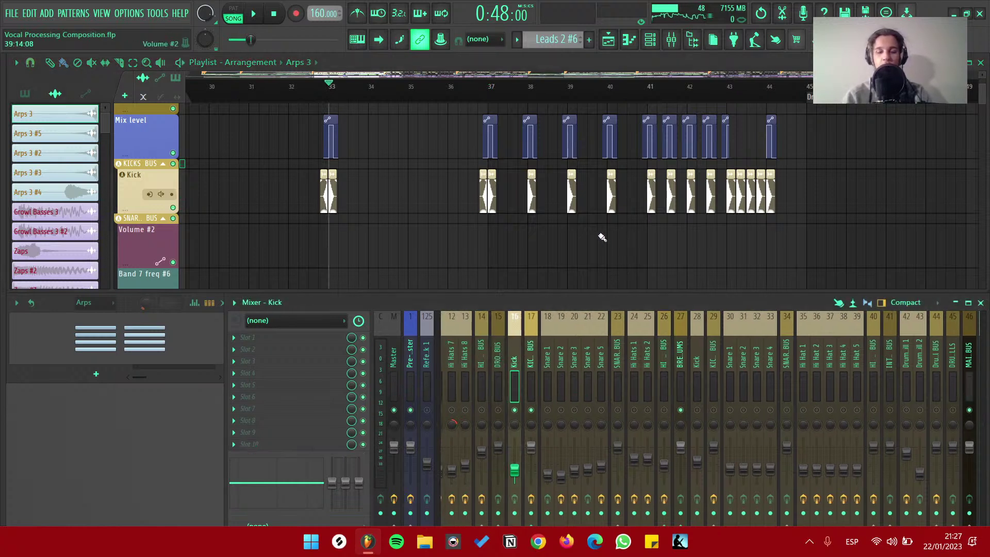
key(space)
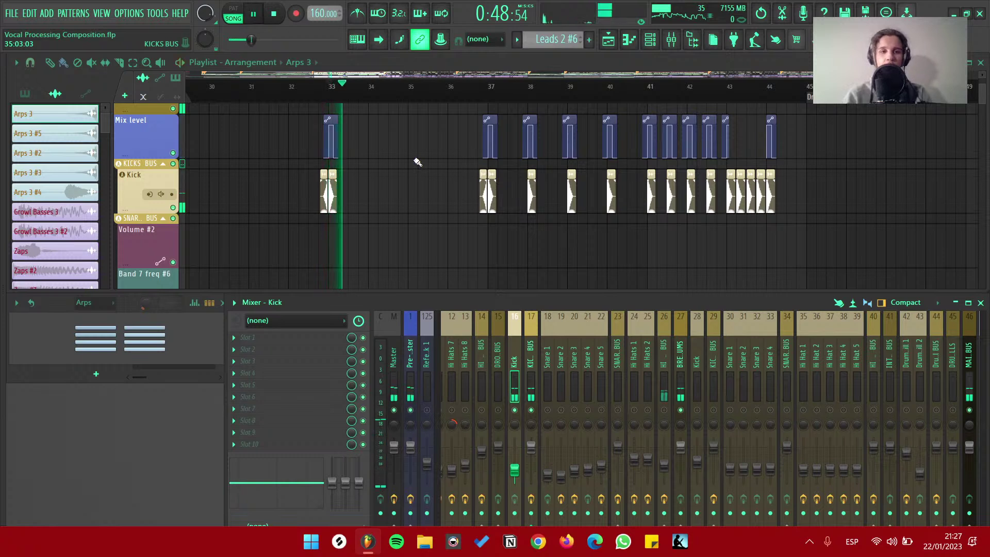
click(488, 88)
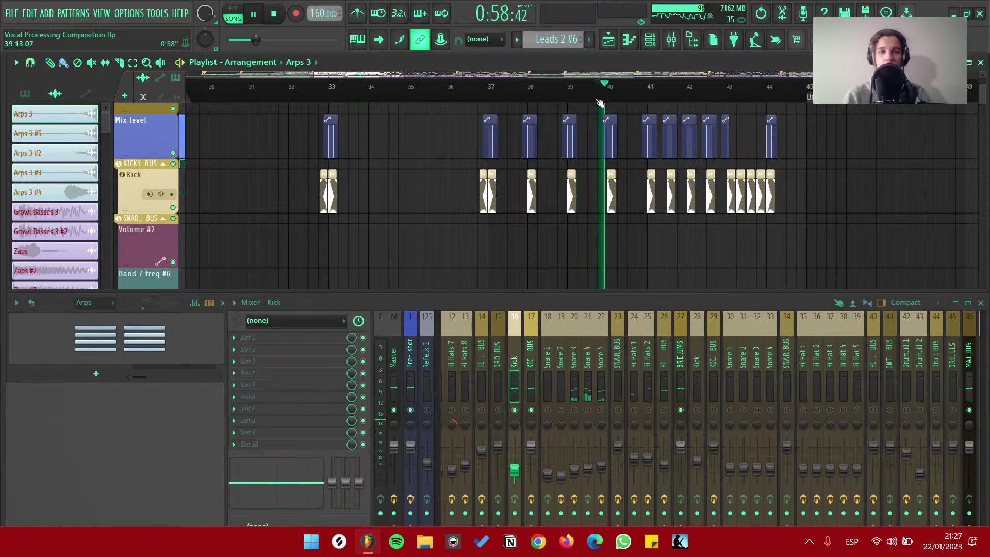
key(space)
Place the playhead just before bar 33 and select the Mix level #3 automation clip above the reversed kick
click(320, 88)
scroll(502, 381, down, 2)
scroll(361, 150, up, 3)
scroll(322, 219, up, 1)
scroll(327, 221, up, 2)
click(341, 227)
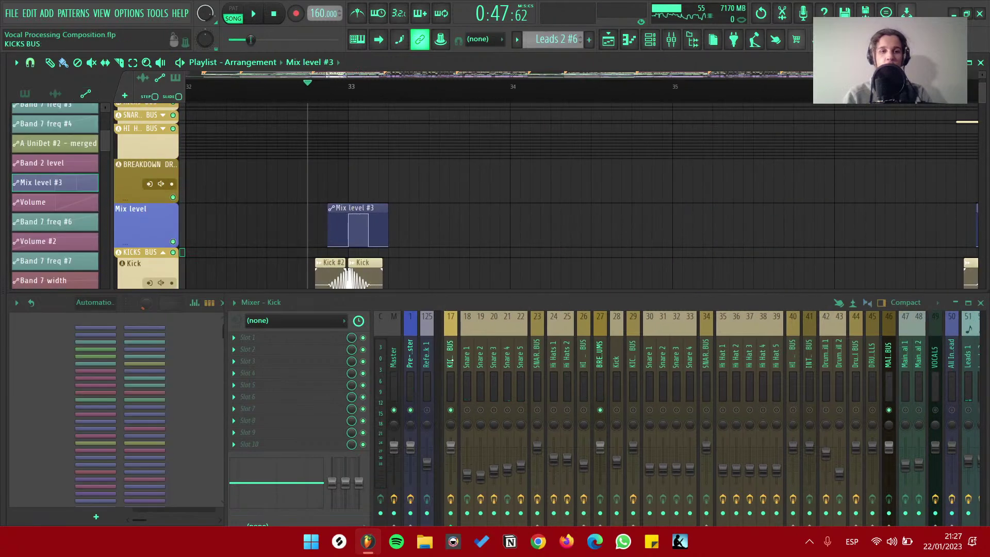
Locate and select the All Instruments + Lead mixer track to show its effects
scroll(528, 355, down, 4)
scroll(519, 348, down, 4)
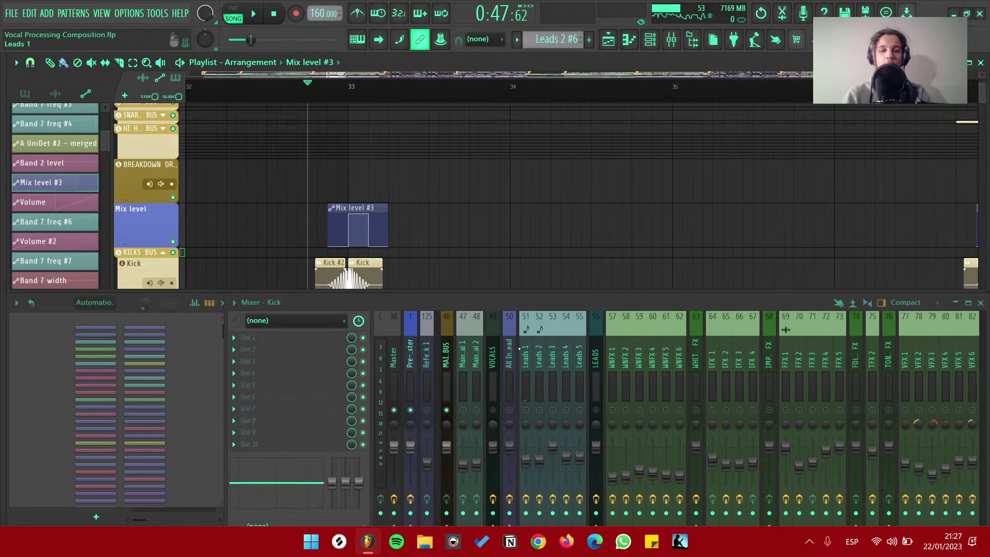
click(508, 355)
scroll(509, 356, down, 6)
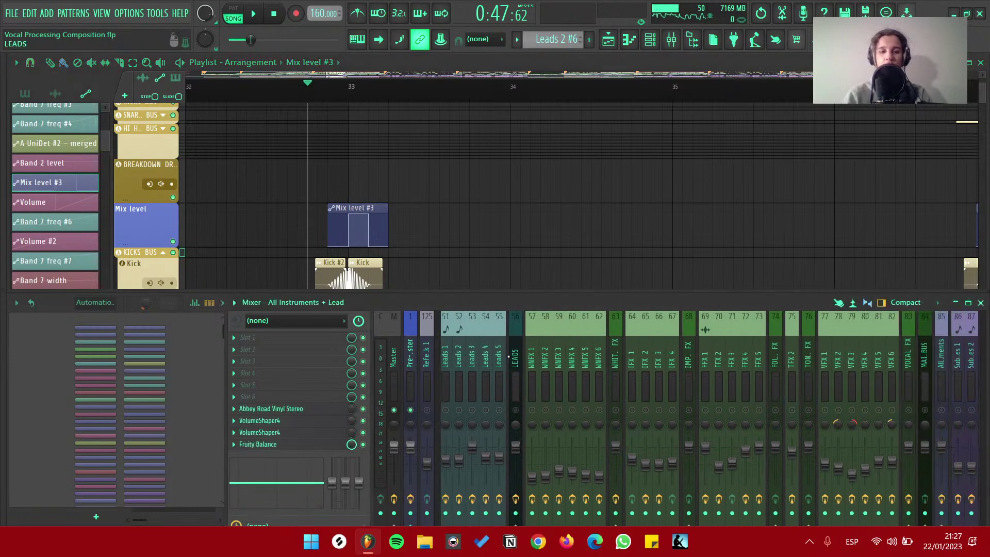
scroll(508, 355, up, 7)
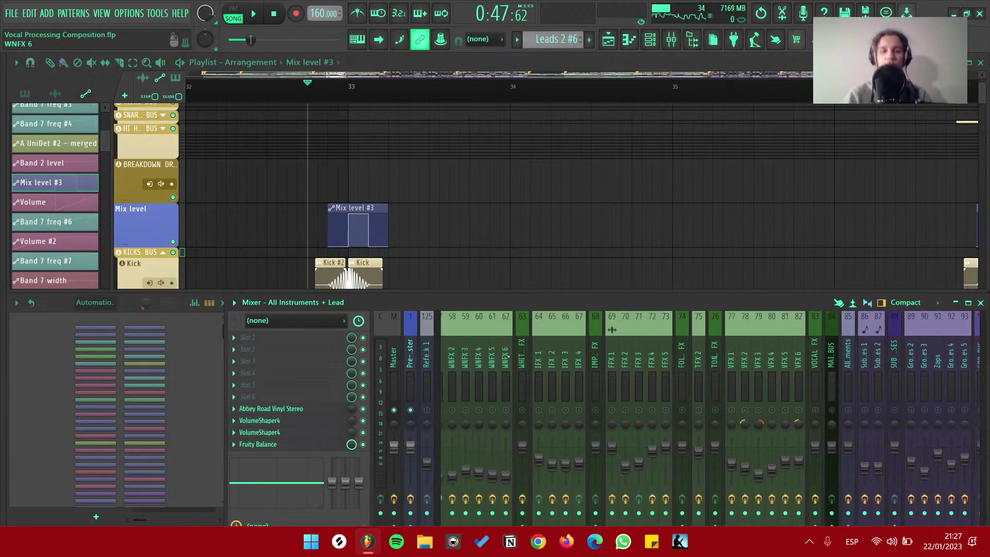
Open both VolumeShaper4 effects on All Instruments + Lead, examine their ducking curves while playing the kick, and close them
click(297, 429)
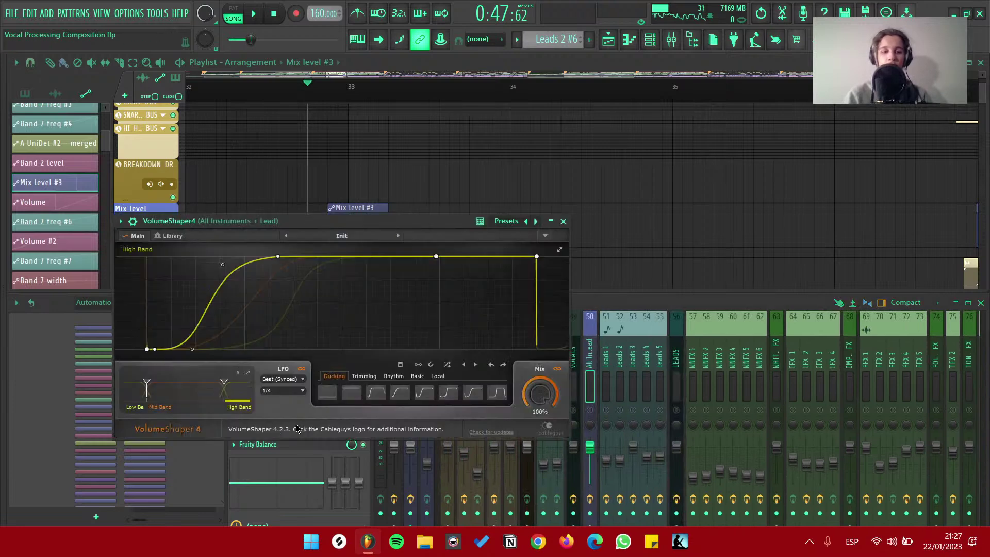
drag(279, 221, 629, 171)
key(space)
key(space)
click(329, 432)
key(space)
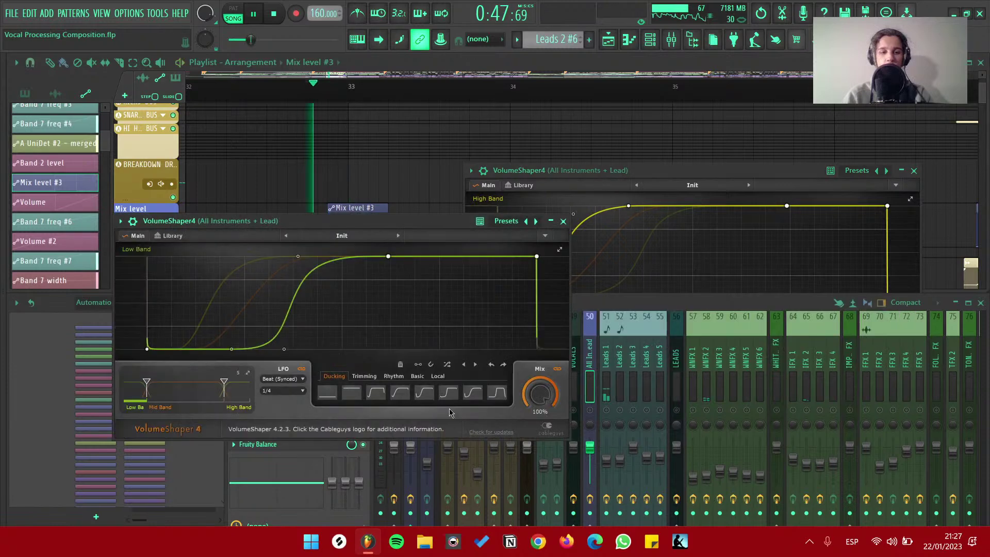
drag(373, 221, 546, 133)
key(space)
click(737, 134)
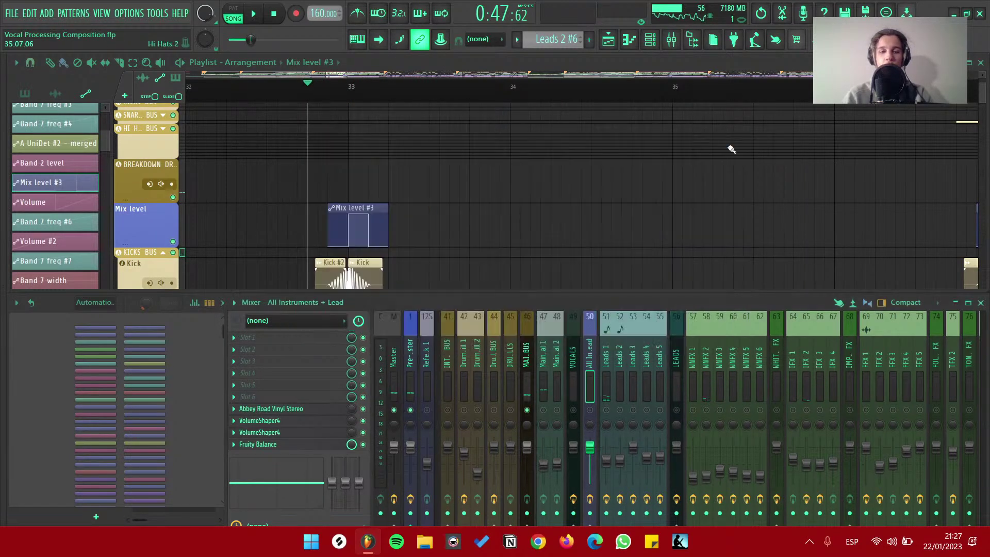
Open the VolumeShaper4 effect on the breakdown KICKS BUS, move its window clear, and examine the curve during playback
scroll(592, 361, up, 10)
click(518, 365)
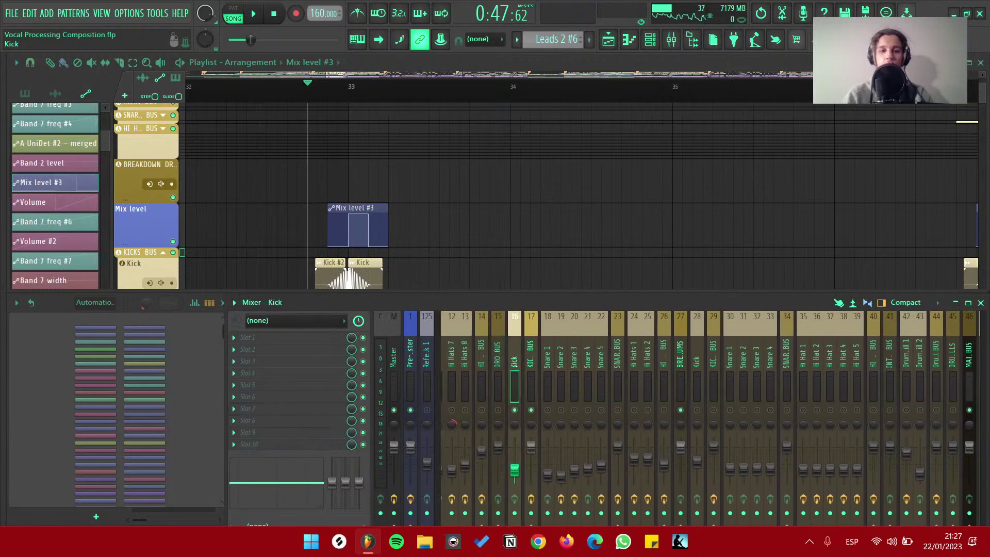
click(529, 362)
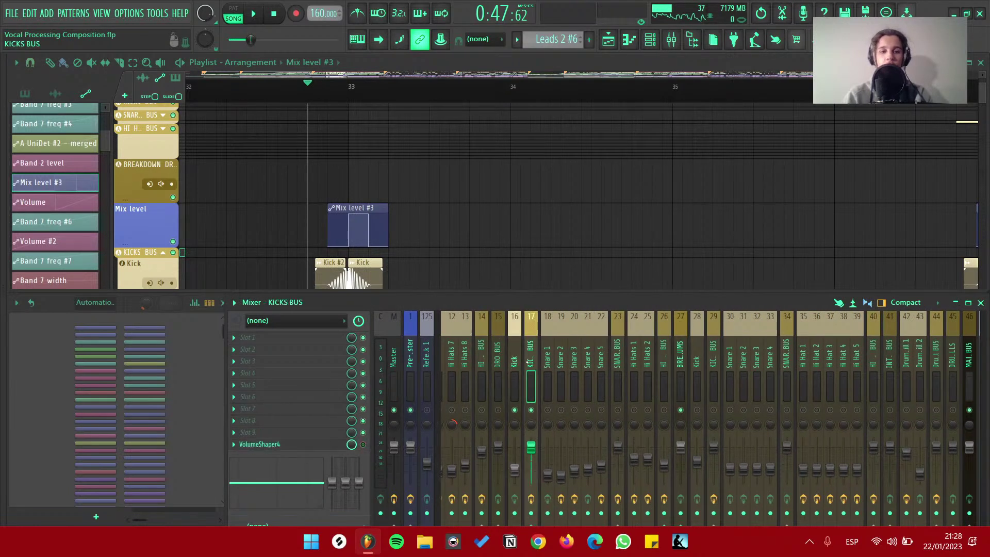
click(345, 445)
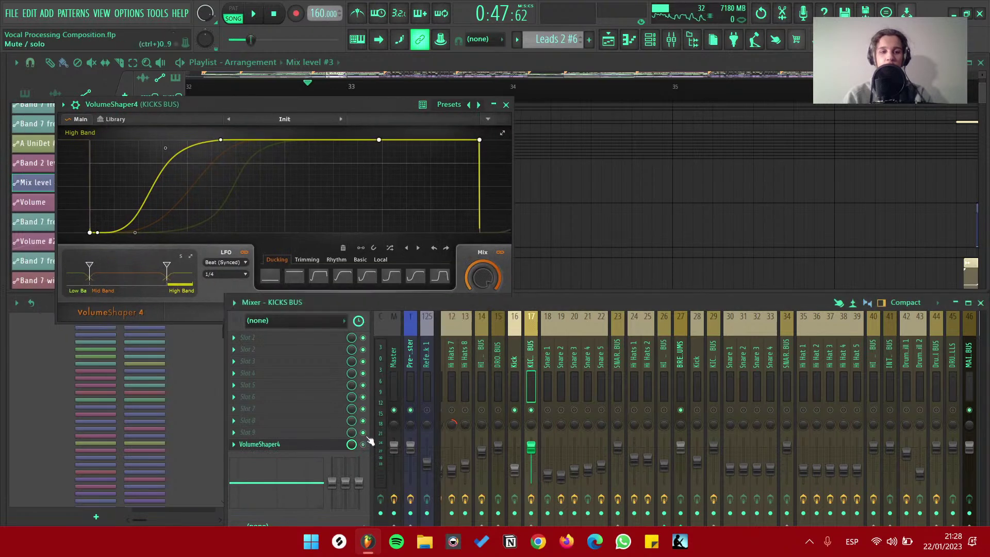
drag(314, 104, 492, 132)
key(space)
key(space)
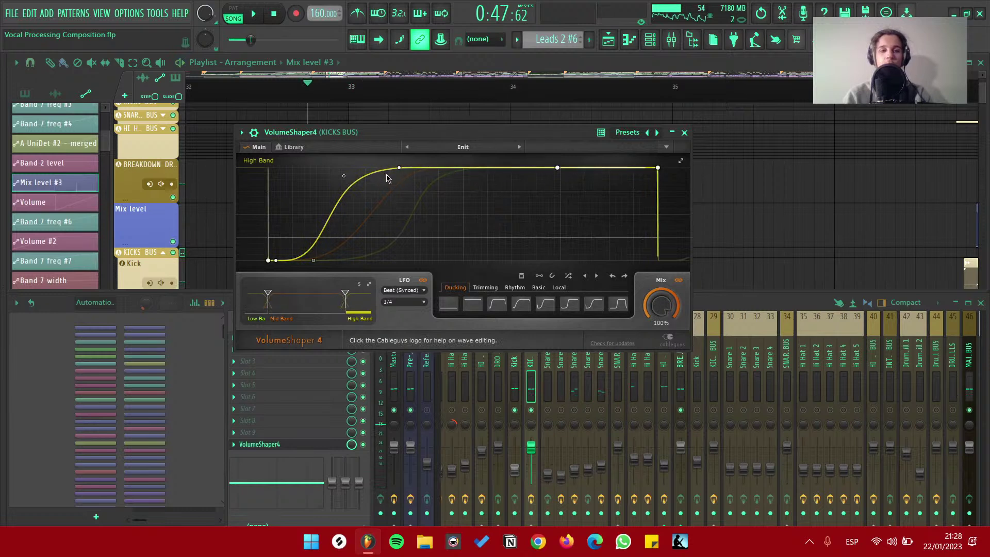
Examine the Low, Mid and High Band ducking curves in the KICKS BUS VolumeShaper4, playing the kick for reference
click(530, 364)
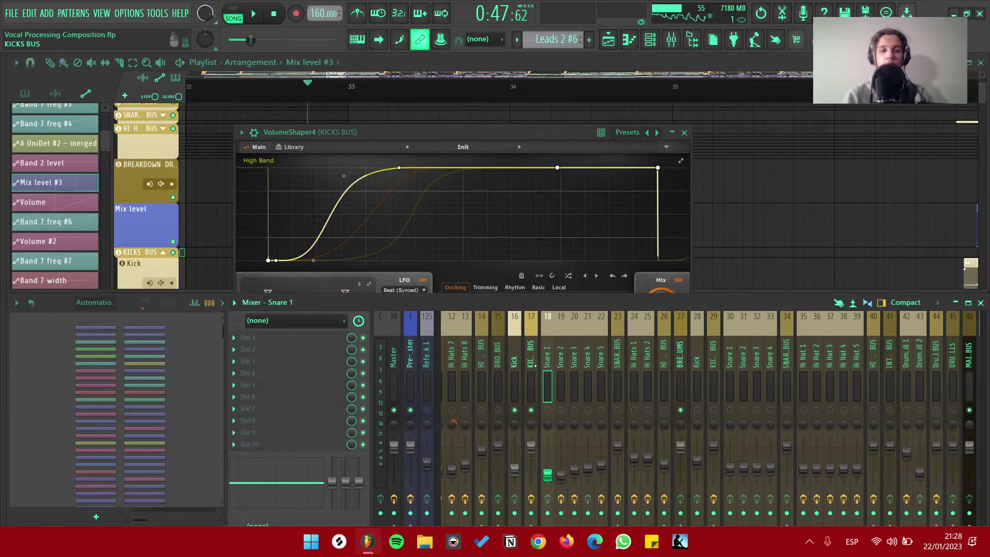
scroll(530, 363, down, 6)
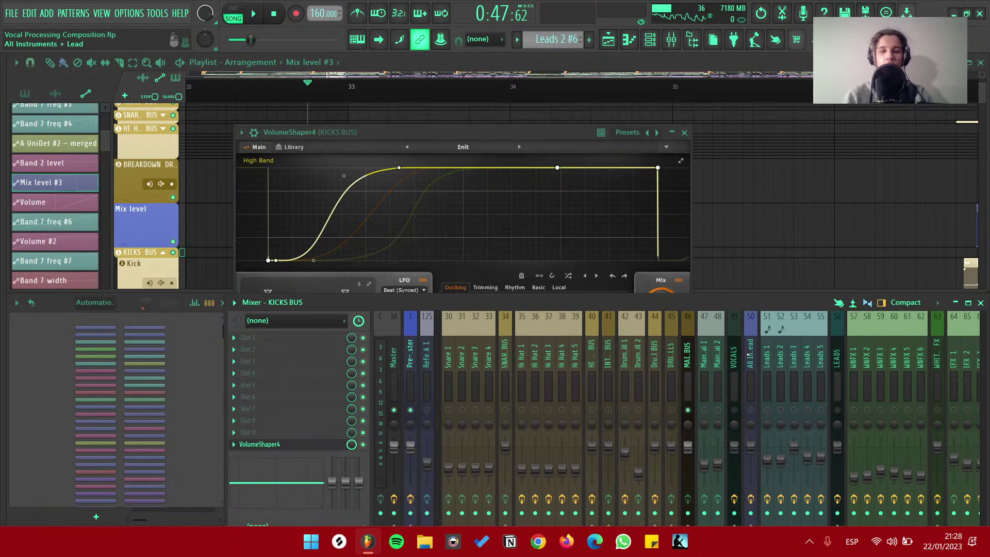
click(422, 191)
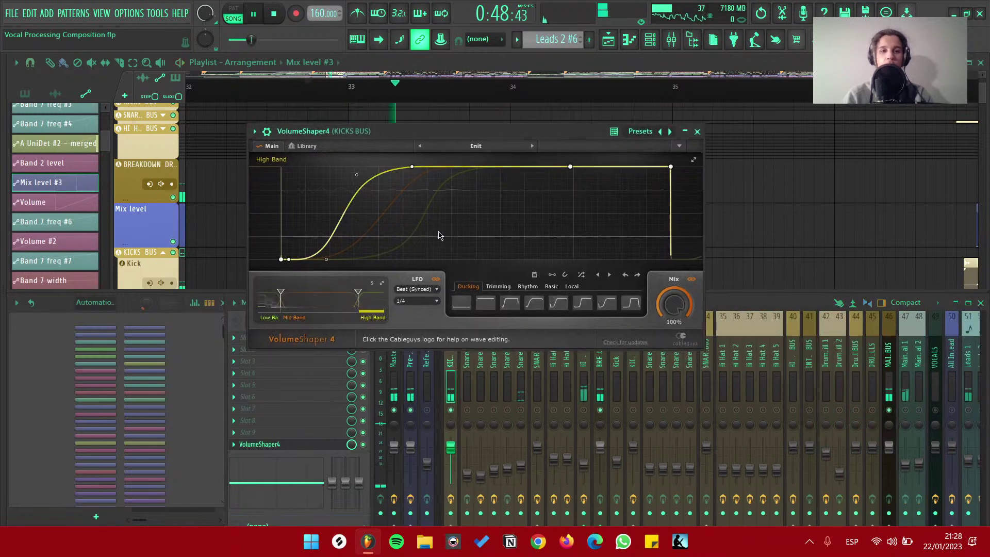
click(273, 291)
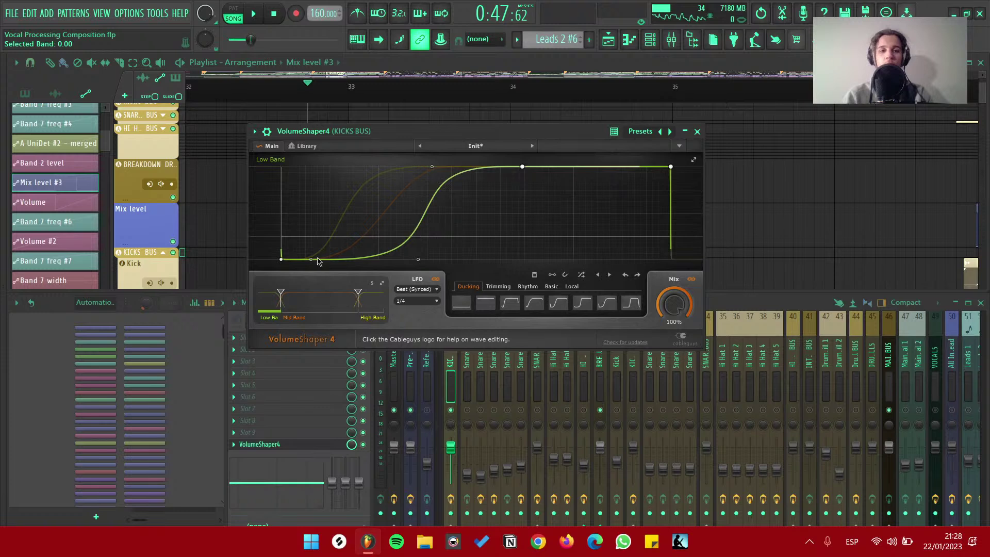
click(320, 310)
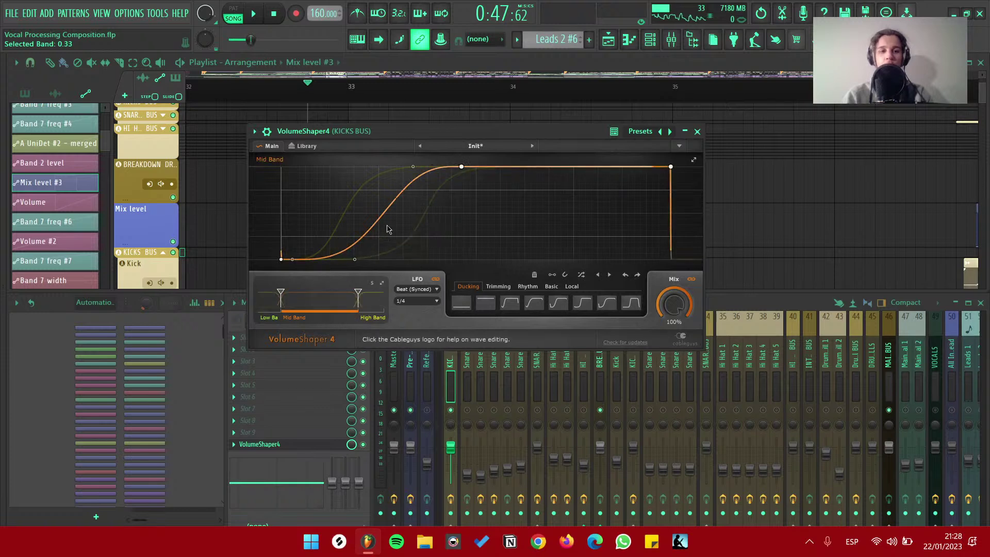
click(371, 310)
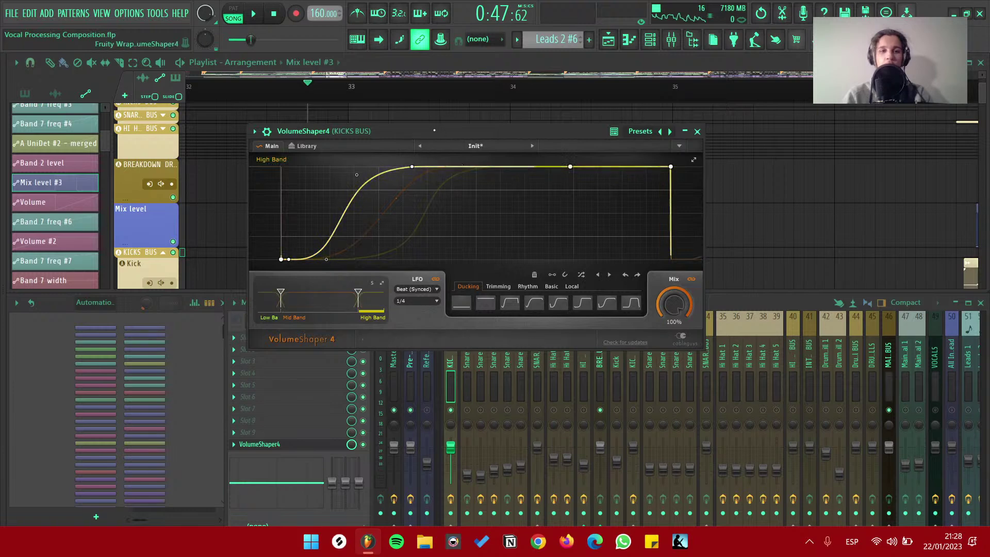
Audition the kick before bar 33, close the KICKS BUS VolumeShaper4, and play the passage again
drag(435, 127, 431, 138)
key(space)
click(693, 142)
key(space)
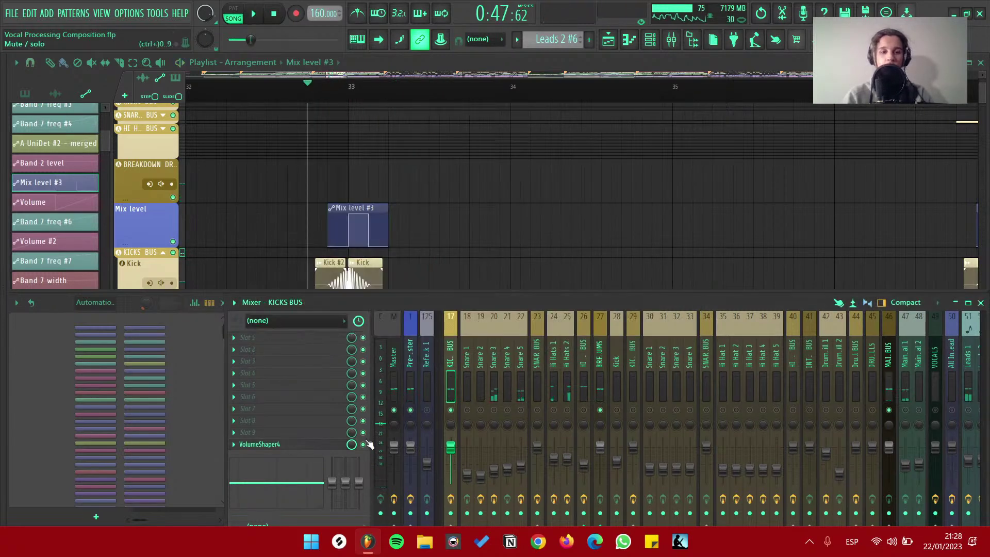
Select the All Instruments + Lead mixer track and inspect its second VolumeShaper4 ducking curve, leaving the window closed
scroll(514, 347, right, 8)
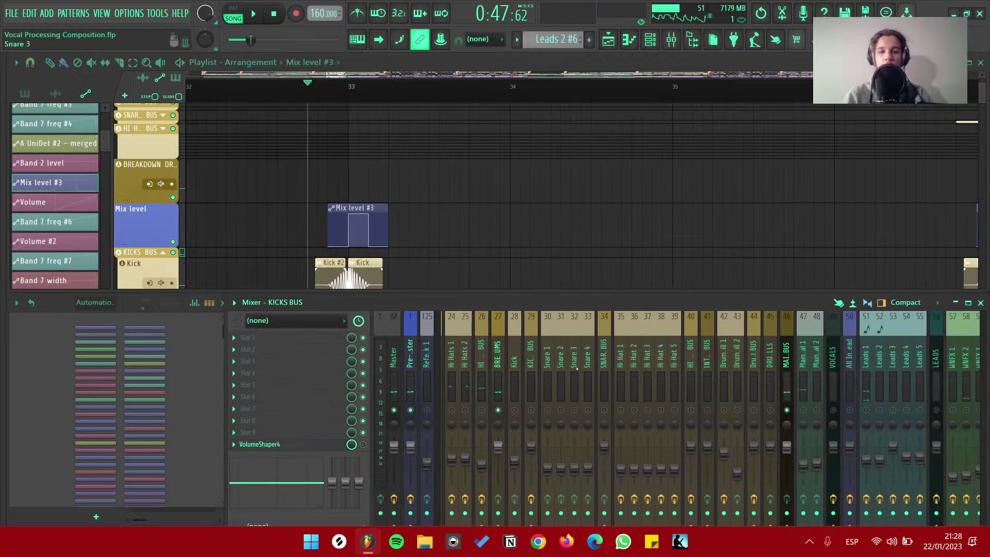
click(707, 350)
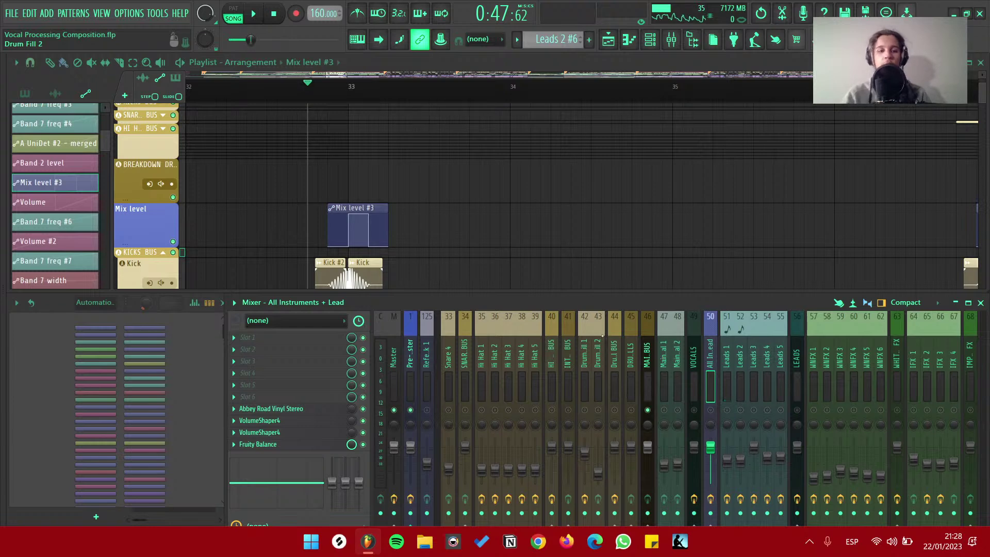
click(320, 435)
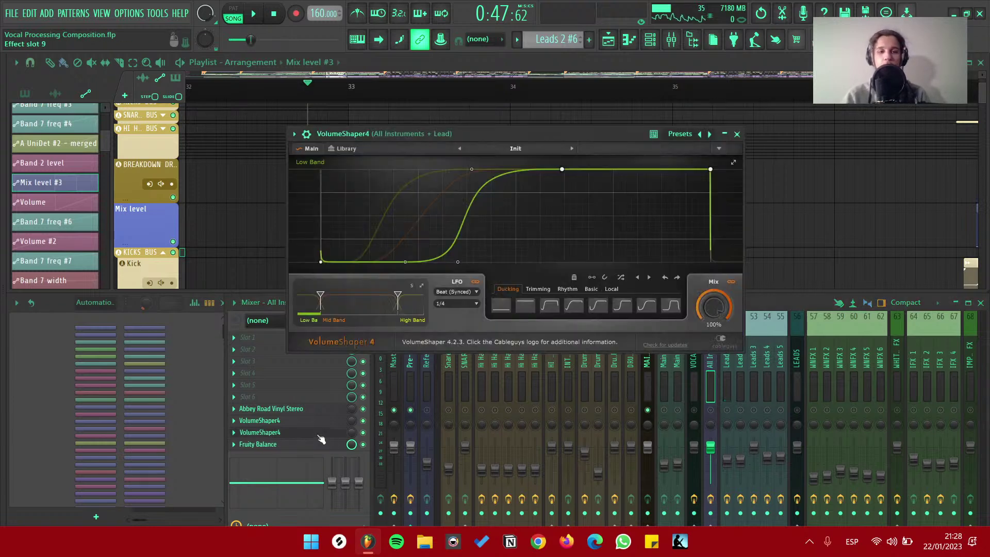
click(319, 436)
click(304, 435)
click(304, 435)
click(304, 435)
click(304, 435)
Examine the Mix level #3 clip above the reversed kick near bar 33 and play that passage
scroll(431, 234, down, 2)
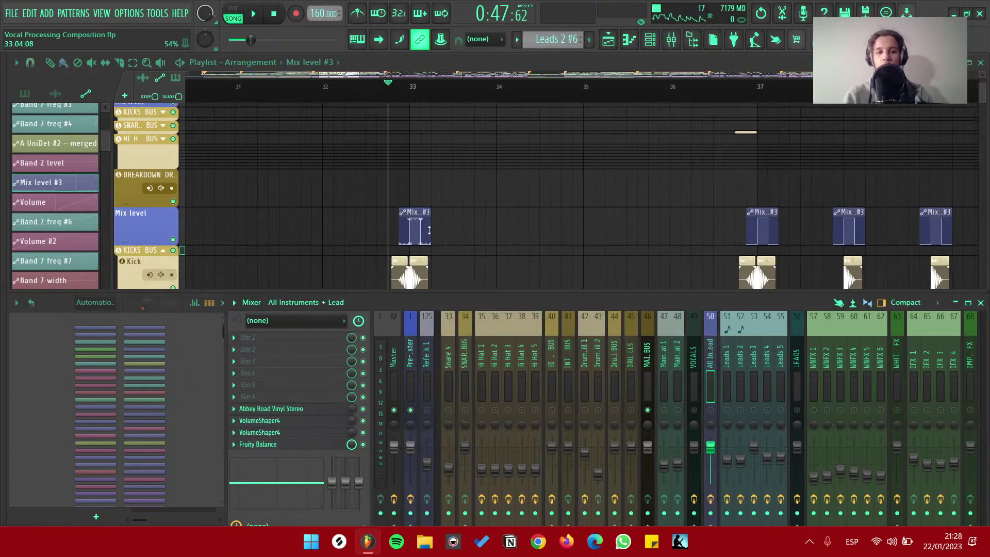
scroll(430, 233, down, 2)
scroll(426, 237, up, 4)
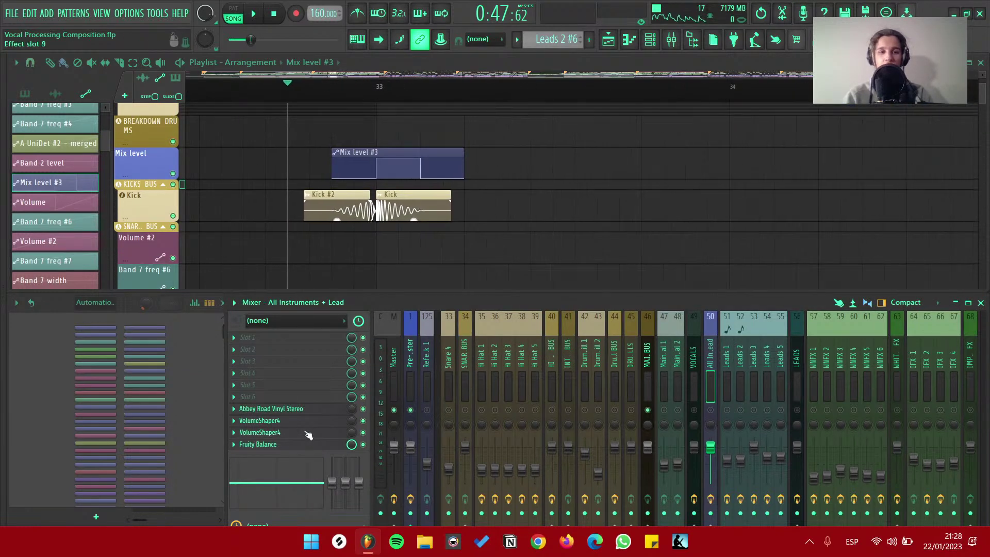
scroll(399, 191, down, 1)
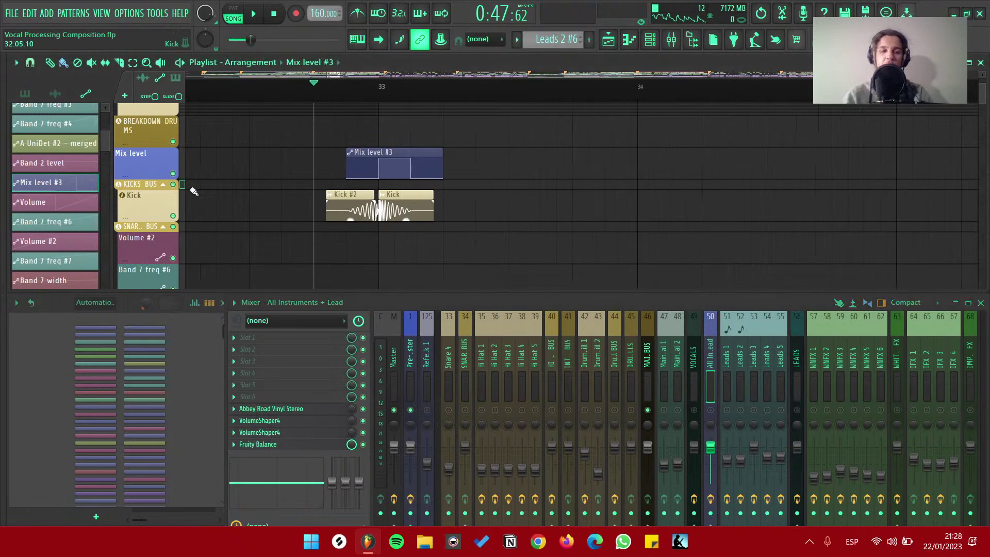
key(space)
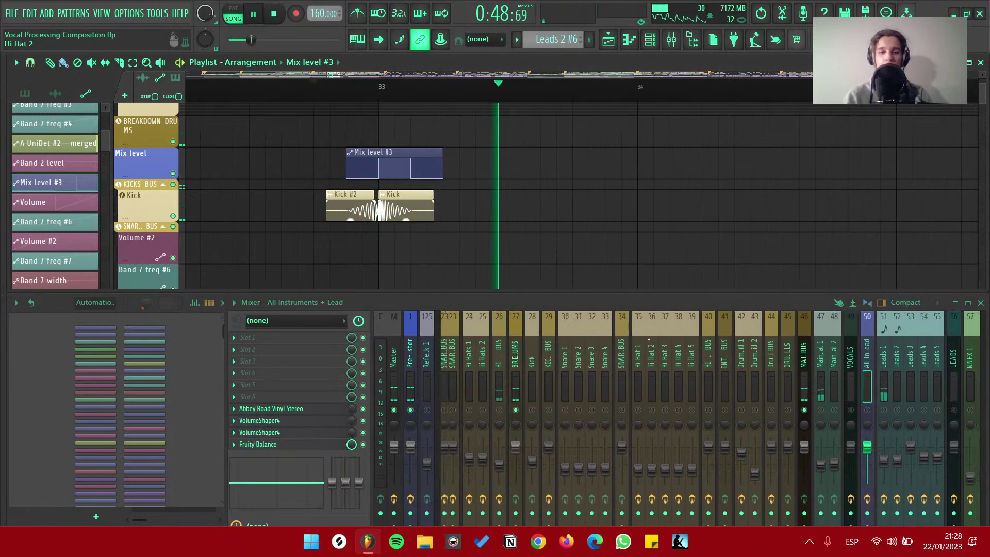
key(space)
Select the breakdown HI HATS BUS mixer track and audition the kick around bar 33
scroll(650, 345, down, 4)
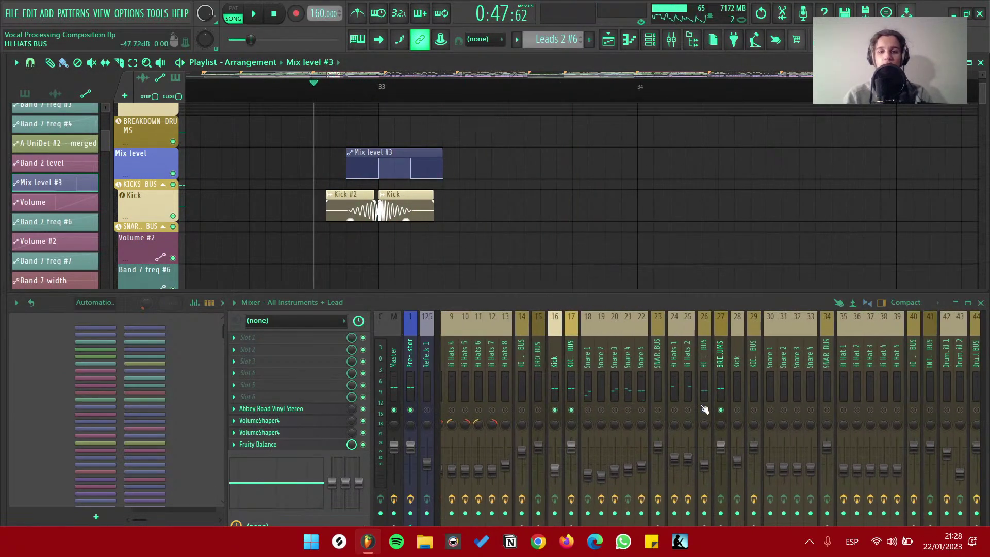
click(709, 360)
key(space)
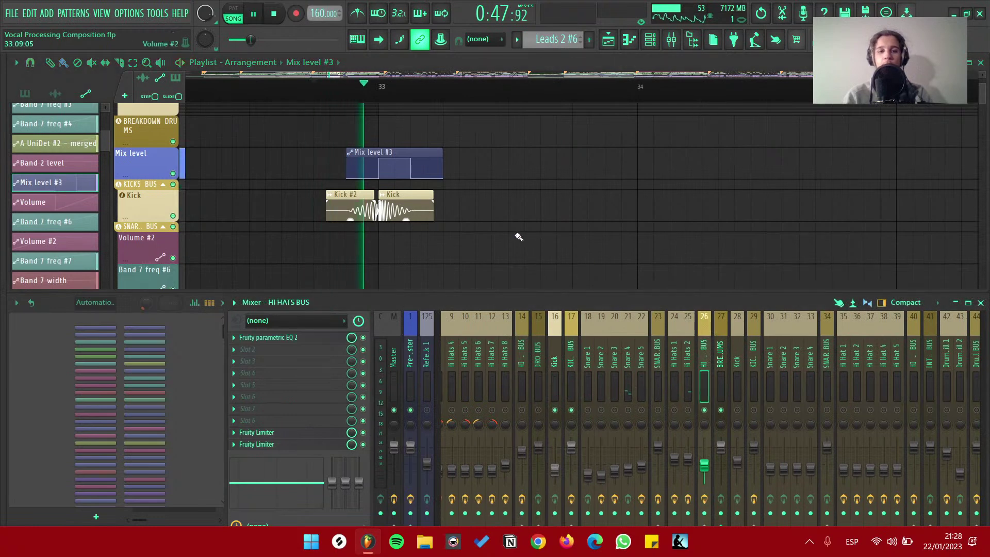
key(space)
key(space)
key(space)
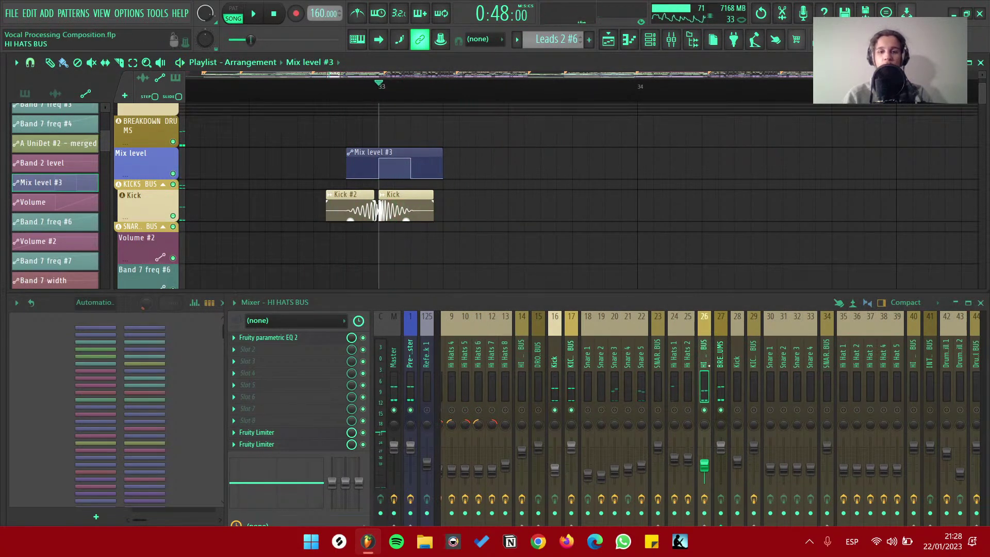
Open the two Fruity Limiters on HI HATS BUS and examine the sidechain 1 limiter, moving its window clear during playback
click(296, 434)
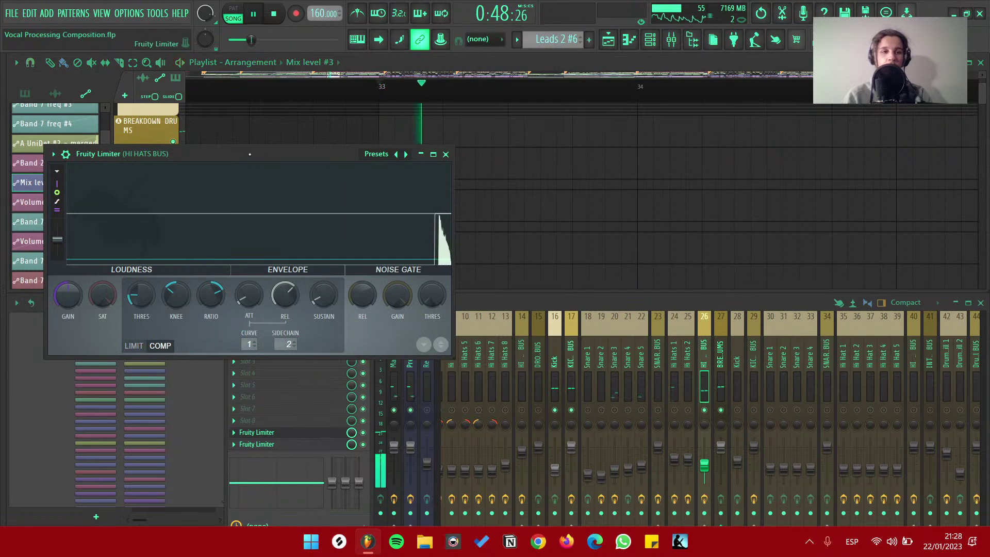
click(284, 444)
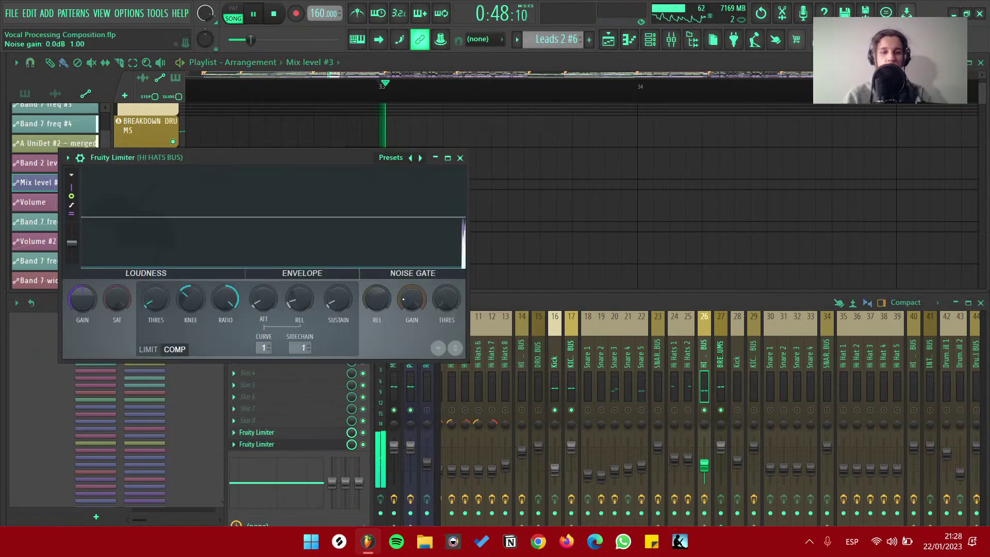
drag(334, 163, 419, 156)
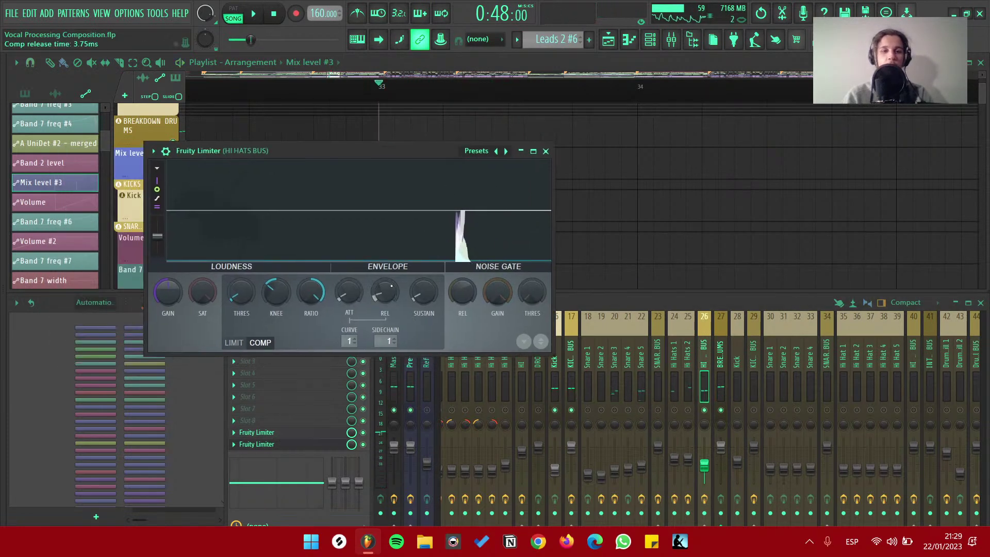
drag(298, 162, 400, 165)
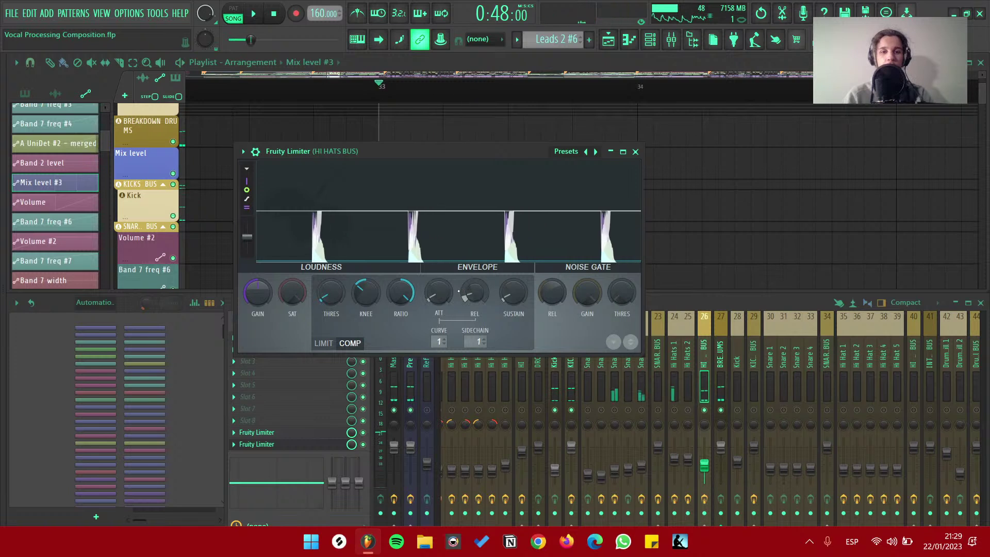
drag(393, 151, 421, 149)
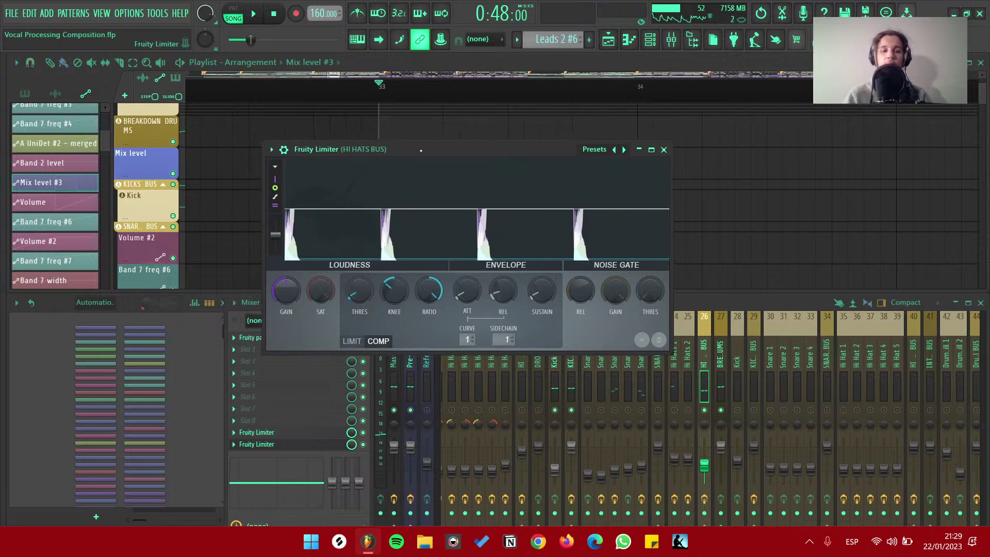
Demonstrate attack and longer release changes on the HI HATS BUS limiter, and set the compressor release to 2.50 ms
drag(466, 290, 466, 272)
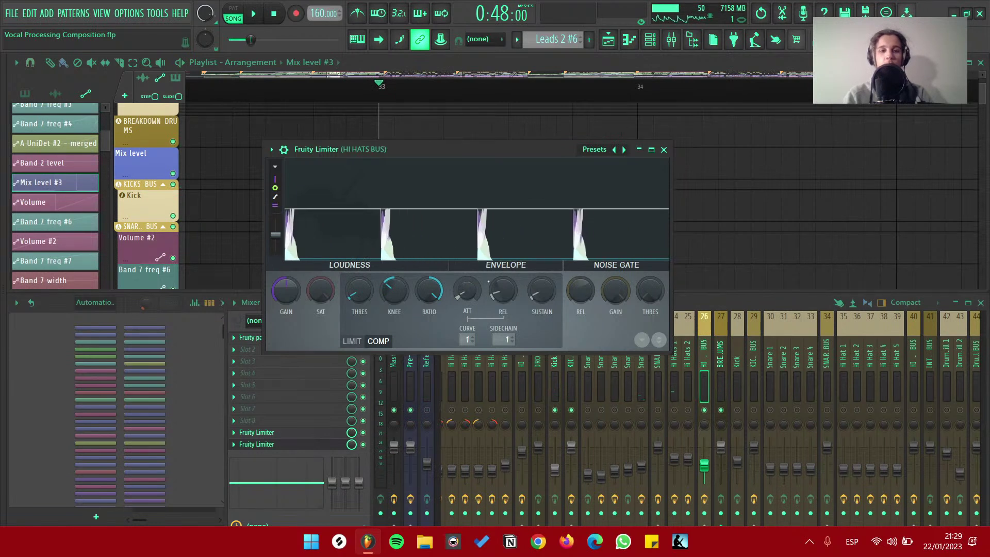
drag(503, 290, 503, 288)
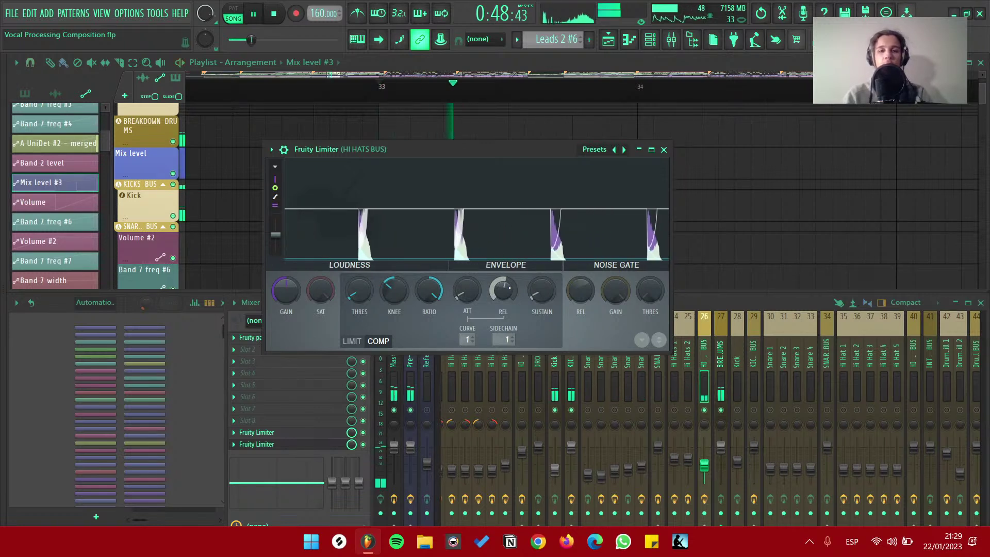
drag(503, 290, 502, 319)
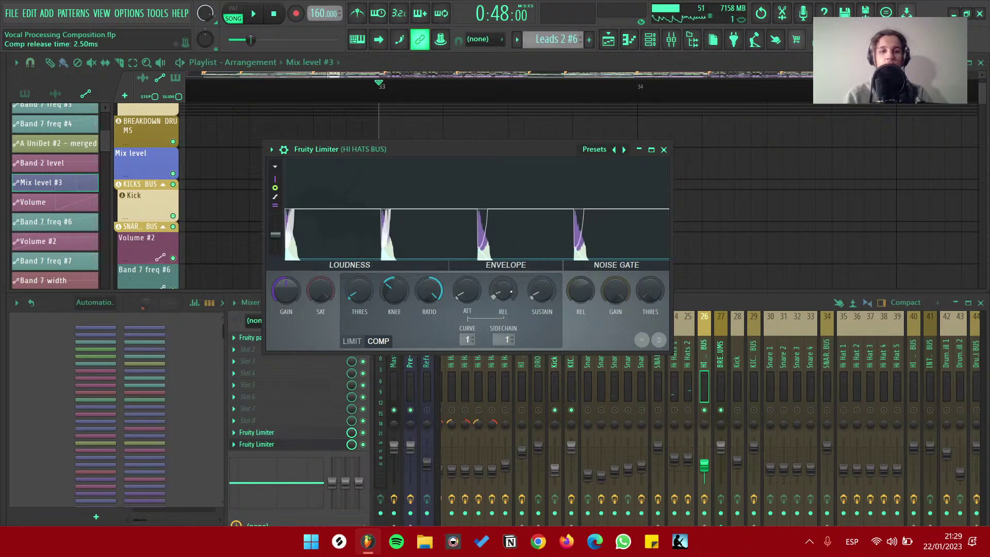
Play the kick at bar 33 repeatedly to check the limiter's ducking, and close the Fruity Limiter
key(space)
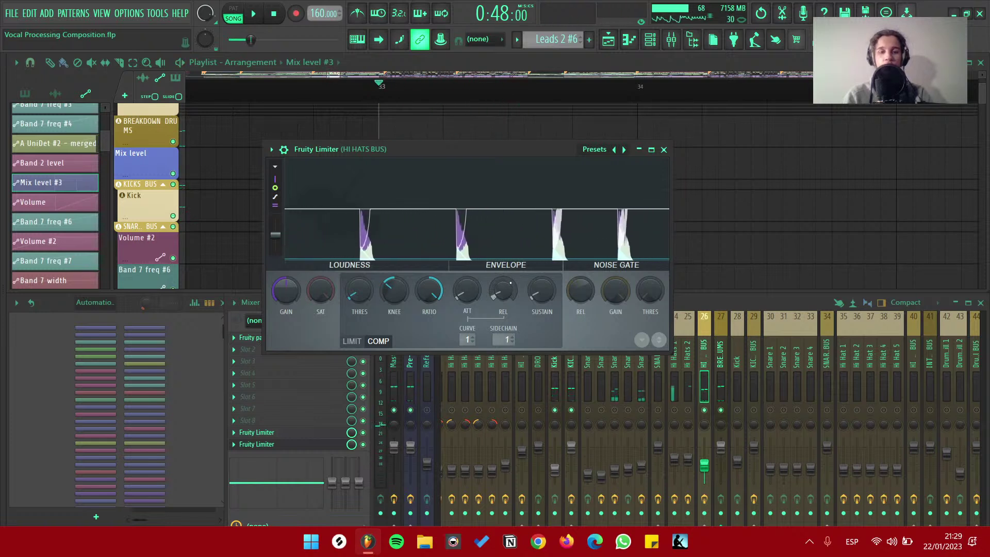
key(space)
key(space)
key(space)
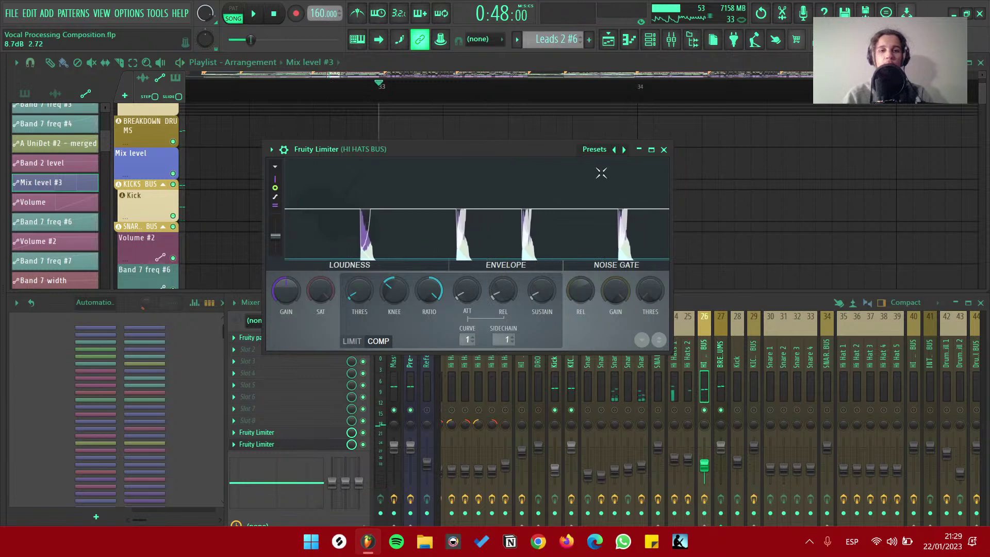
click(663, 150)
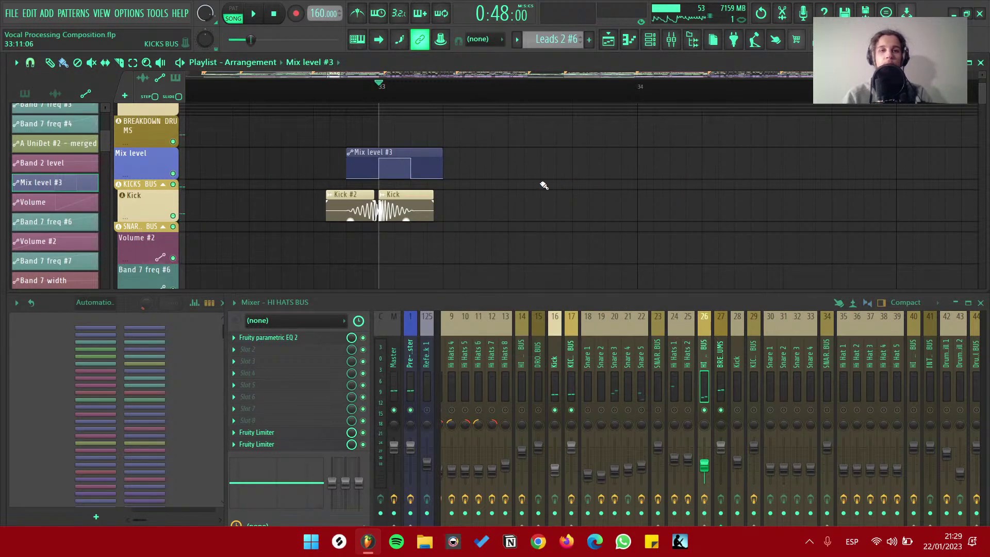
Show the whole series of build kicks and Mix level clips in the playlist and play from bar 33
scroll(553, 185, down, 4)
scroll(504, 192, up, 4)
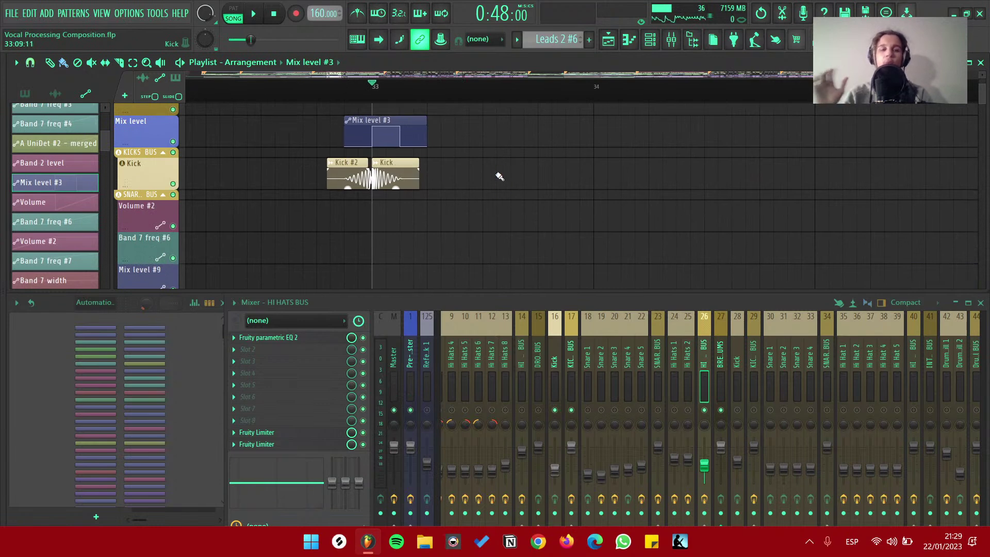
scroll(501, 178, down, 6)
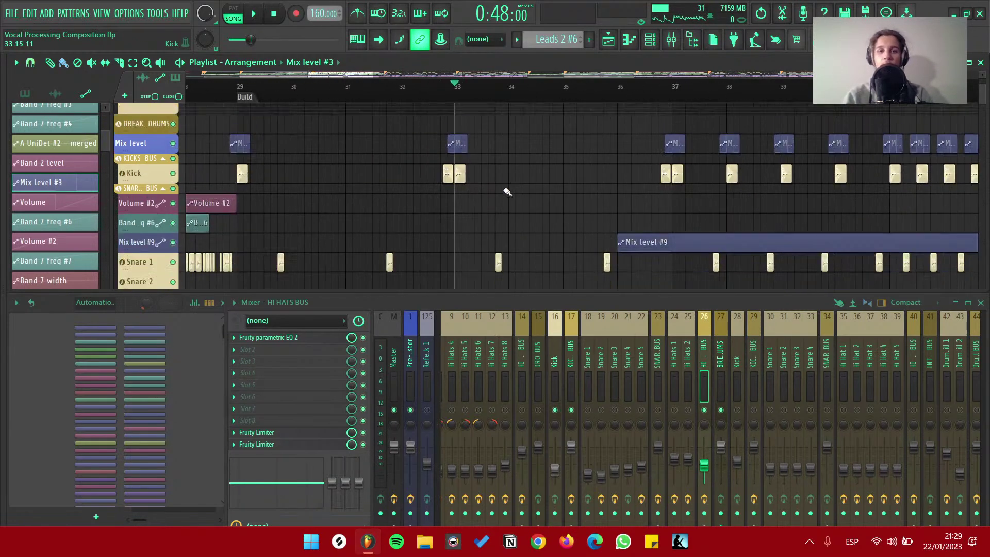
key(space)
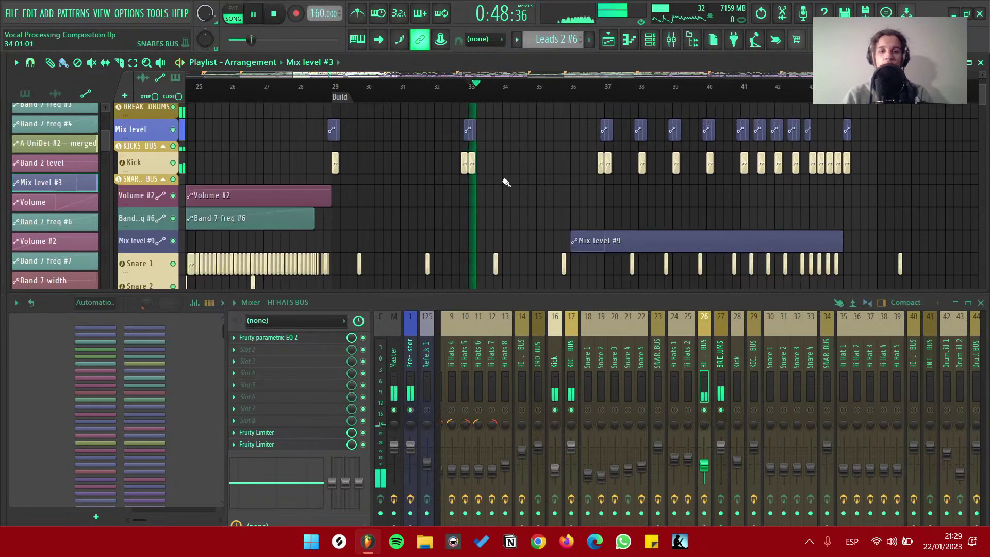
key(space)
Play the full mix from the Build marker at bar 29 and from just before bar 33
click(336, 89)
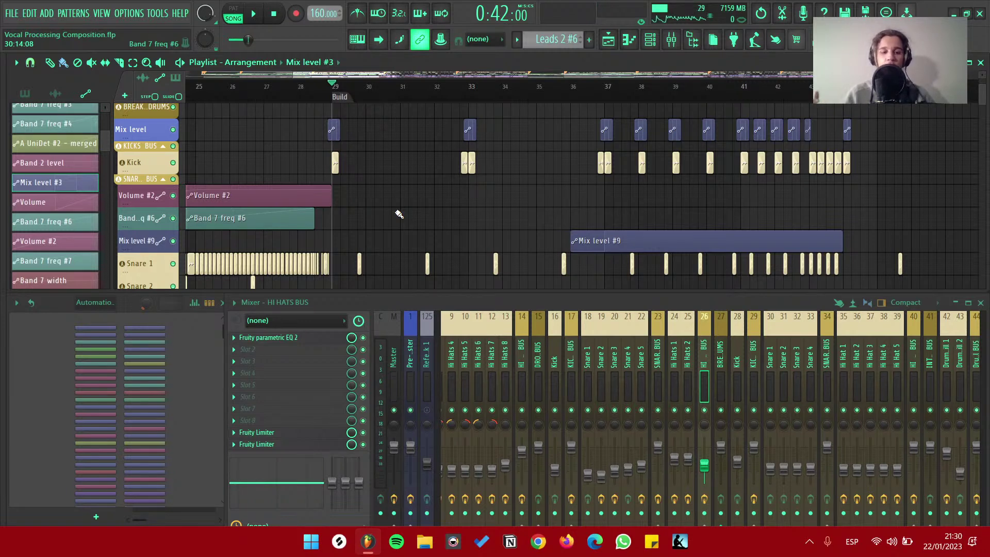
key(space)
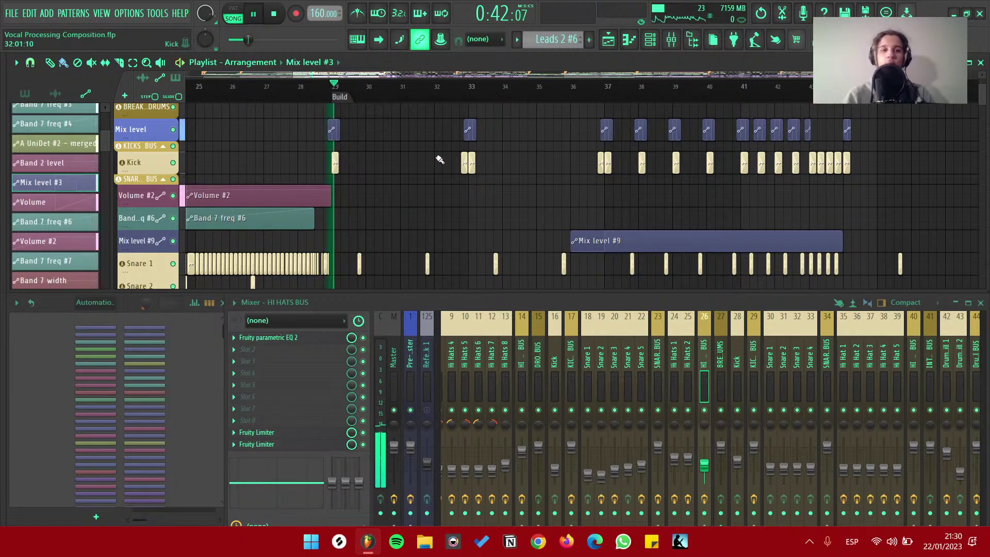
click(467, 97)
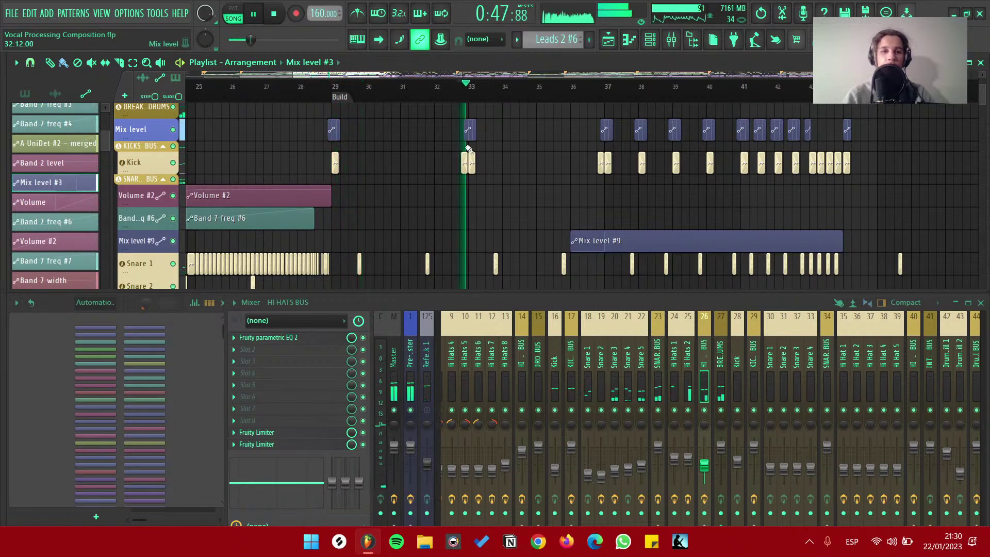
key(space)
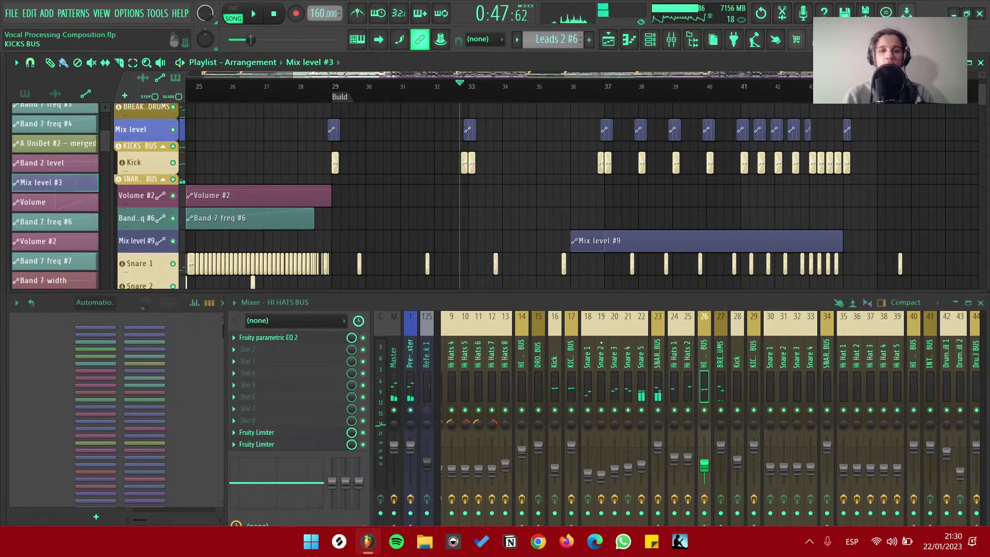
Play the full mix from just before the Build marker and again from just before bar 33, and save the project
key(space)
key(space)
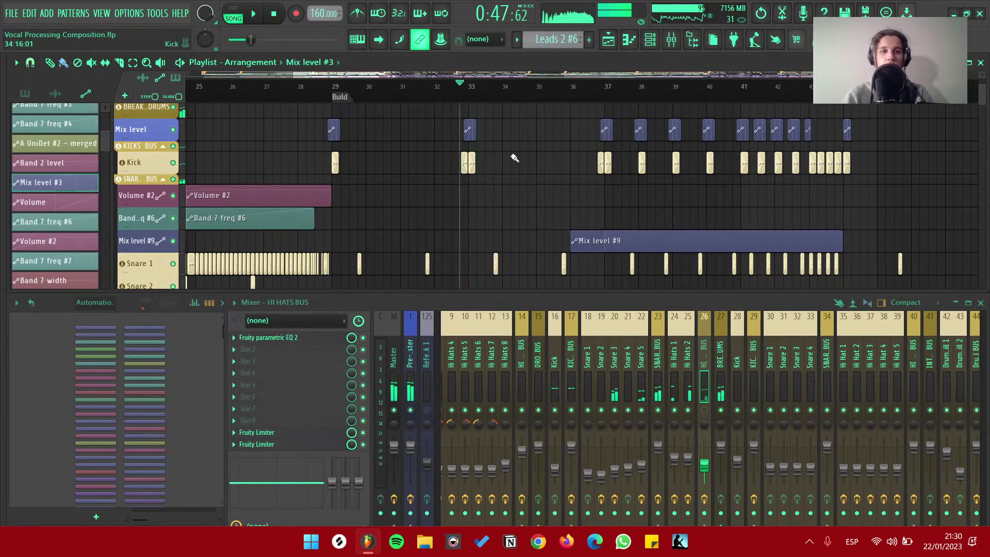
click(321, 96)
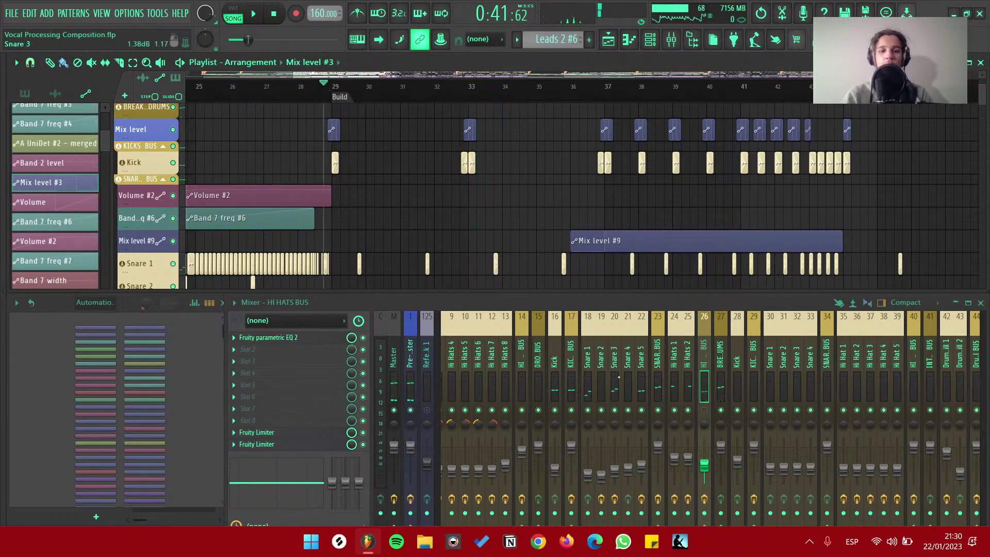
key(space)
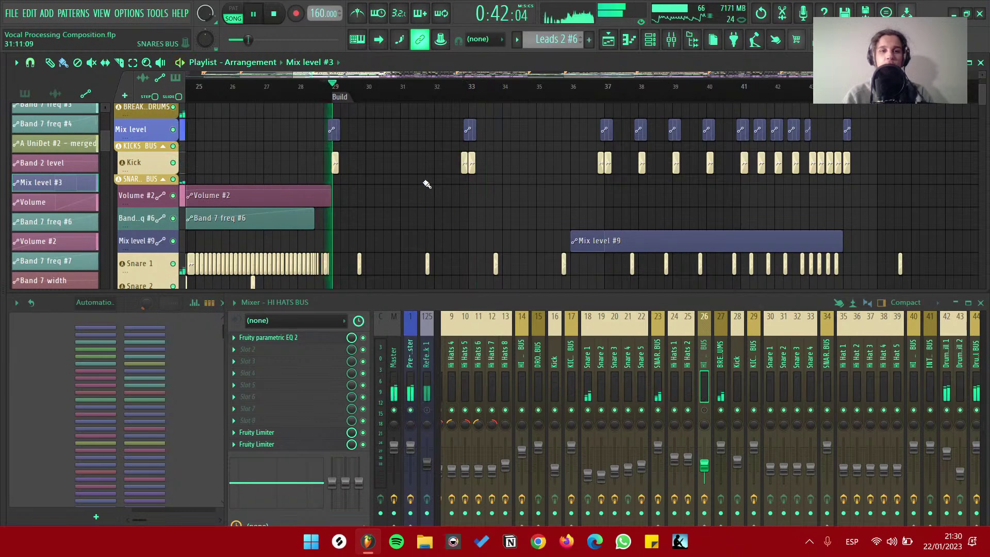
key(space)
key(space)
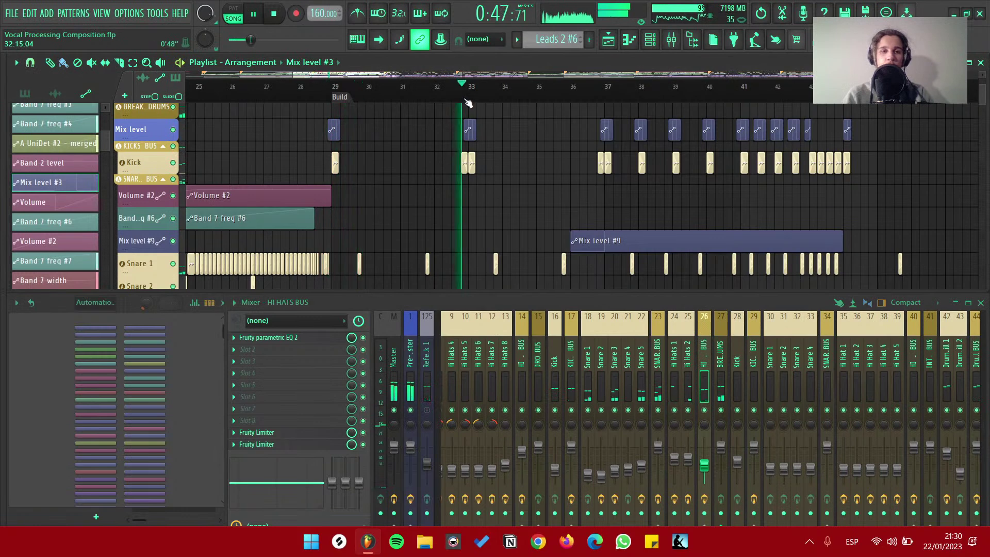
key(space)
key(ctrl+s)
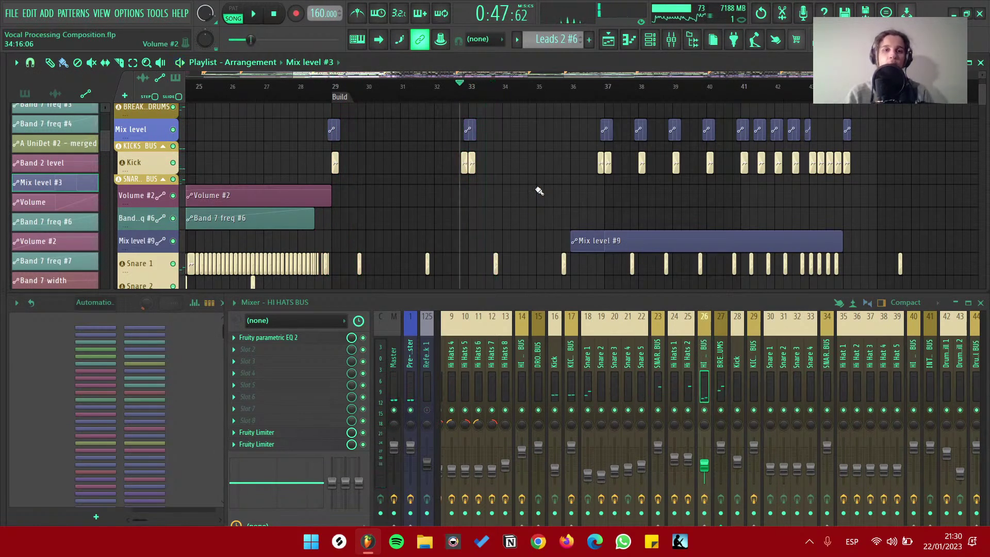
Show the break snare tracks in the playlist, select and solo Snare 1, and play it from around bar 25
scroll(547, 190, down, 3)
scroll(541, 195, up, 3)
scroll(474, 196, down, 3)
scroll(434, 186, down, 3)
scroll(434, 186, up, 5)
click(155, 164)
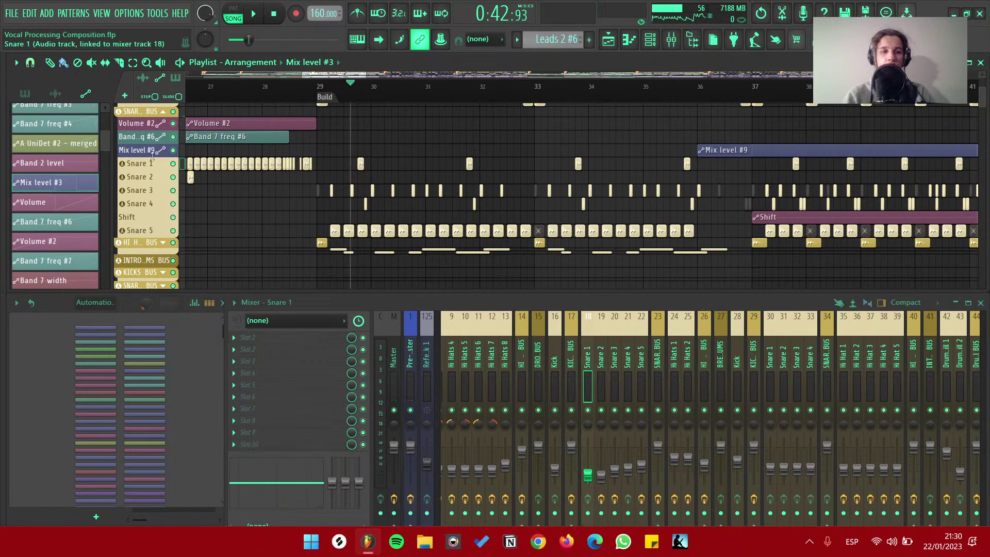
scroll(143, 164, up, 3)
scroll(154, 163, up, 5)
key(space)
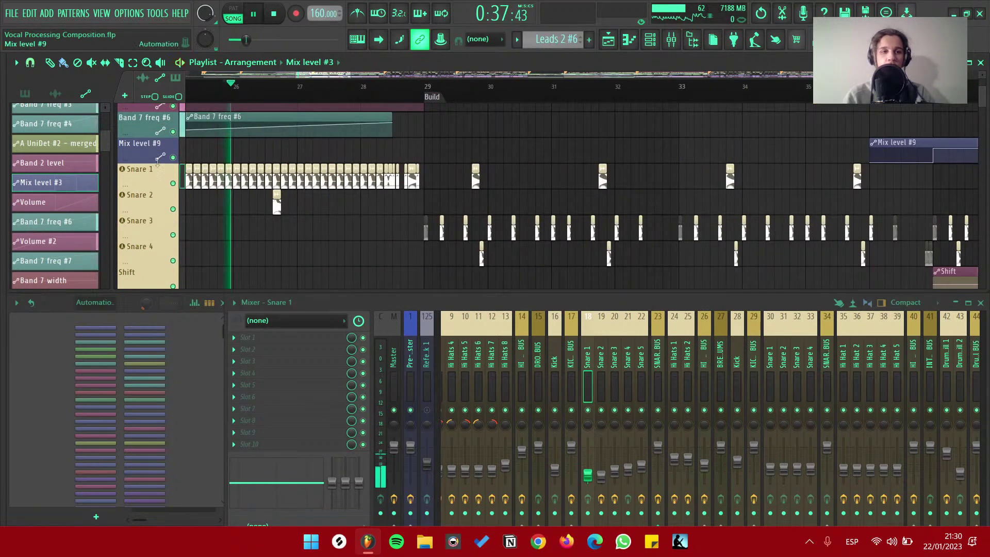
scroll(402, 141, down, 2)
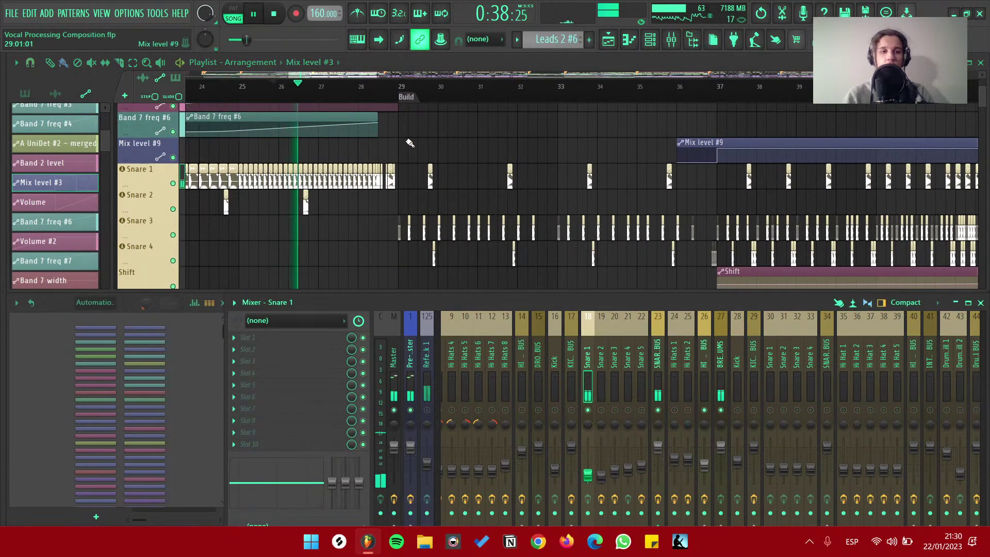
Play the soloed Snare 1 roll from bar 21 with its Volume #2 and Band 7 freq #6 automation in view
scroll(402, 141, down, 3)
key(space)
key(space)
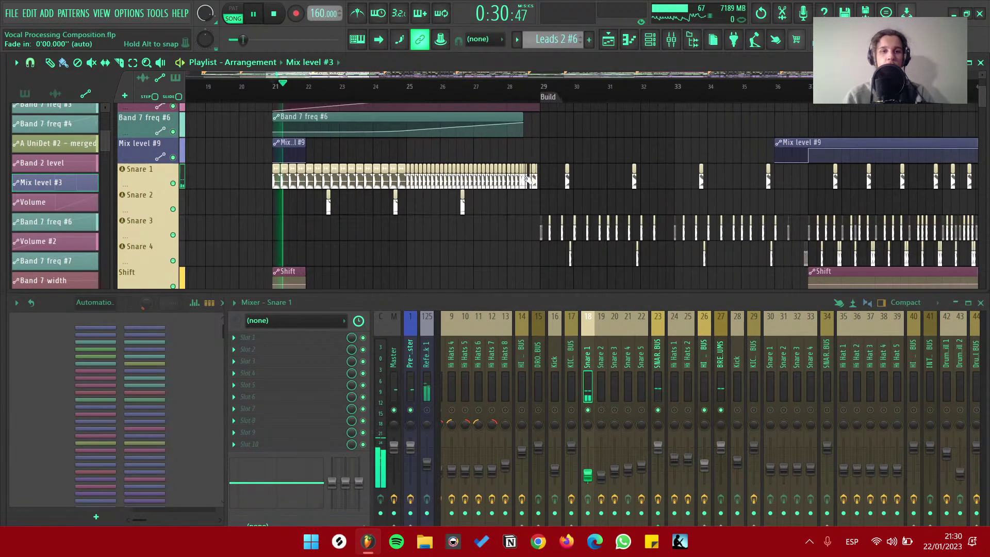
scroll(408, 159, up, 3)
scroll(408, 159, down, 1)
scroll(437, 163, up, 1)
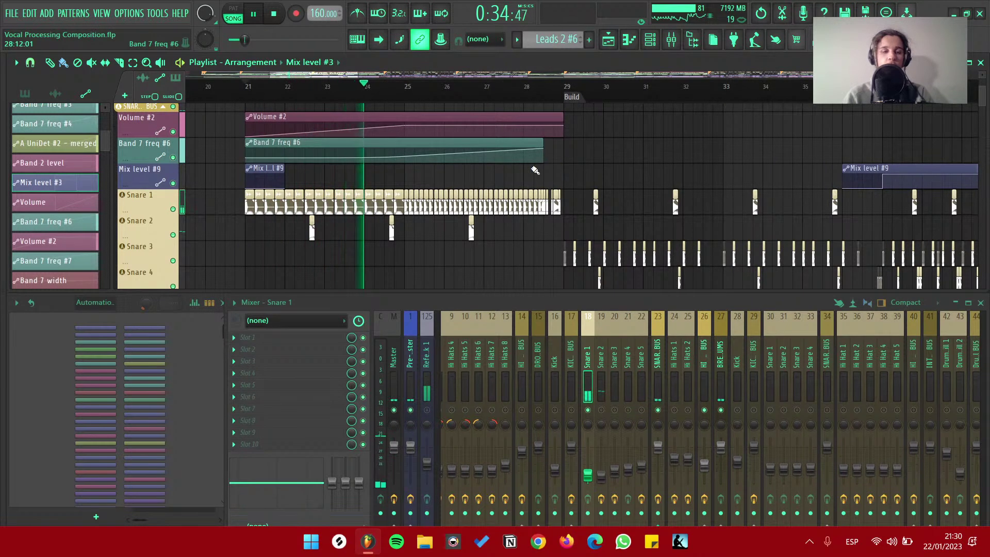
scroll(519, 171, down, 2)
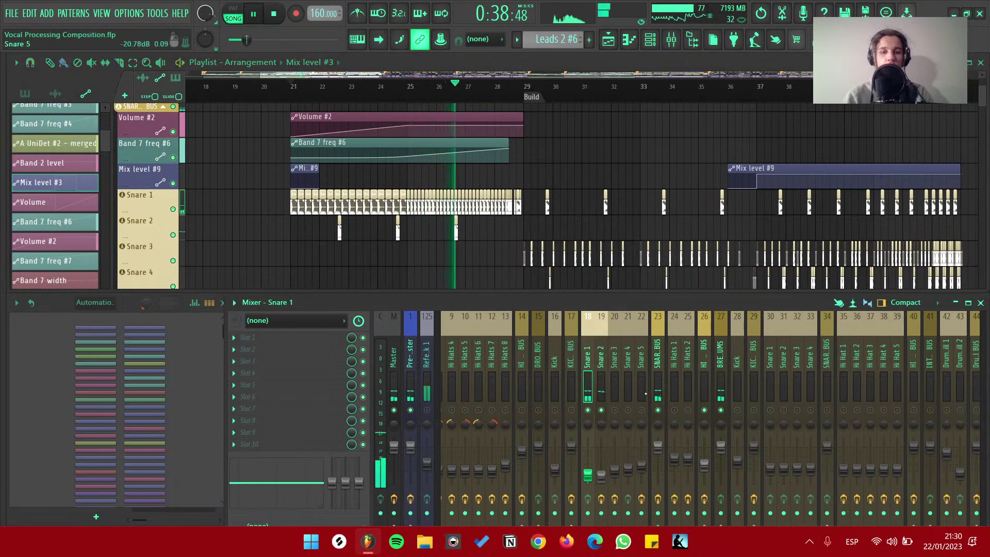
Play the break snares together from around bar 26, showing the Snare 2 hits and the end of the roll
click(454, 98)
key(space)
scroll(466, 227, up, 4)
key(space)
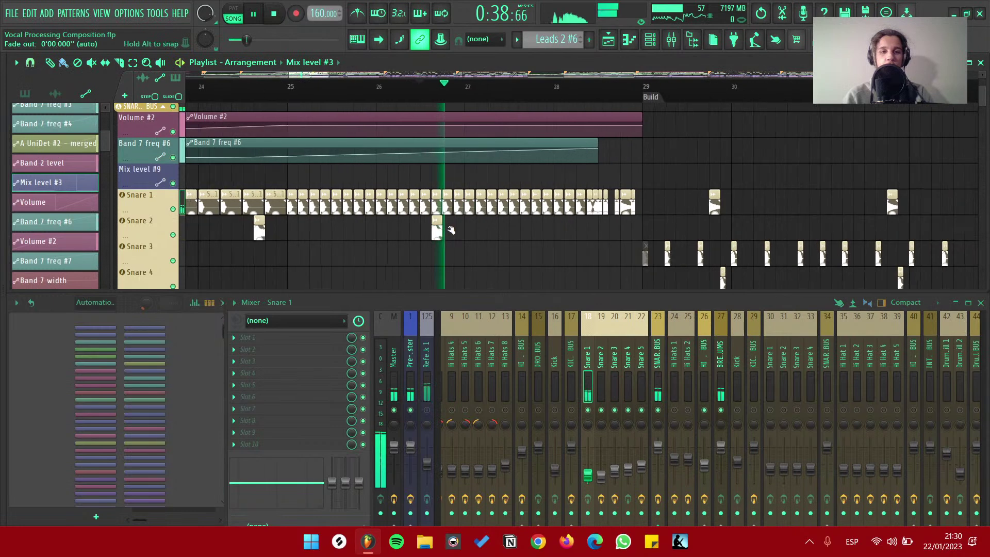
scroll(454, 231, up, 3)
scroll(453, 232, down, 6)
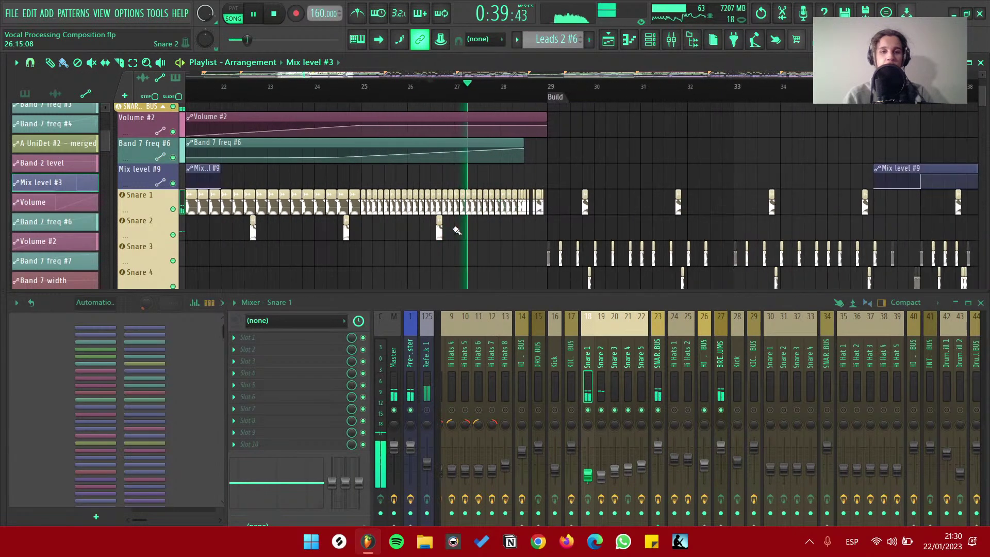
scroll(562, 236, up, 4)
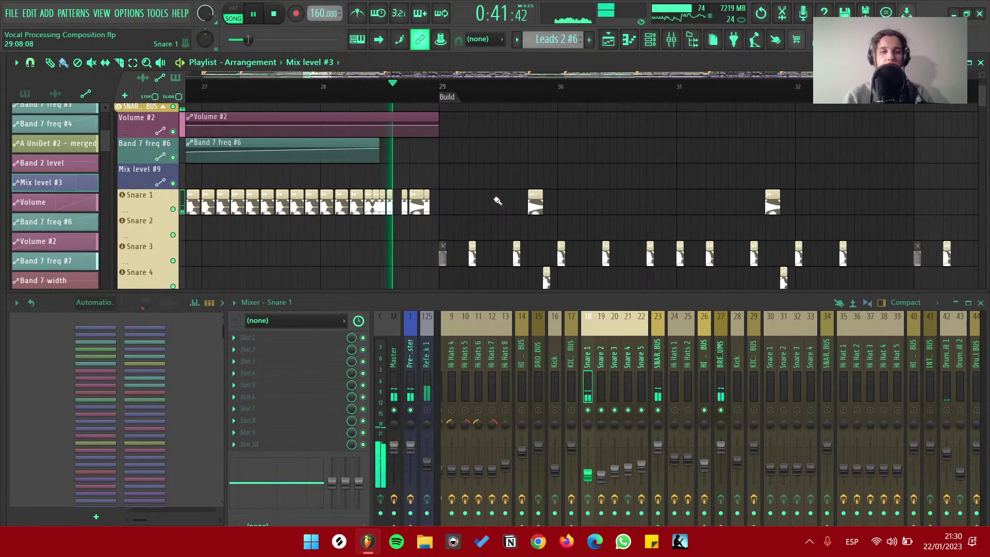
Follow the Snare 1 to Snare 5 layers during playback from the Build marker to about bar 33, and stop
scroll(601, 224, down, 2)
scroll(552, 206, right, 3)
scroll(452, 194, down, 3)
scroll(452, 193, up, 4)
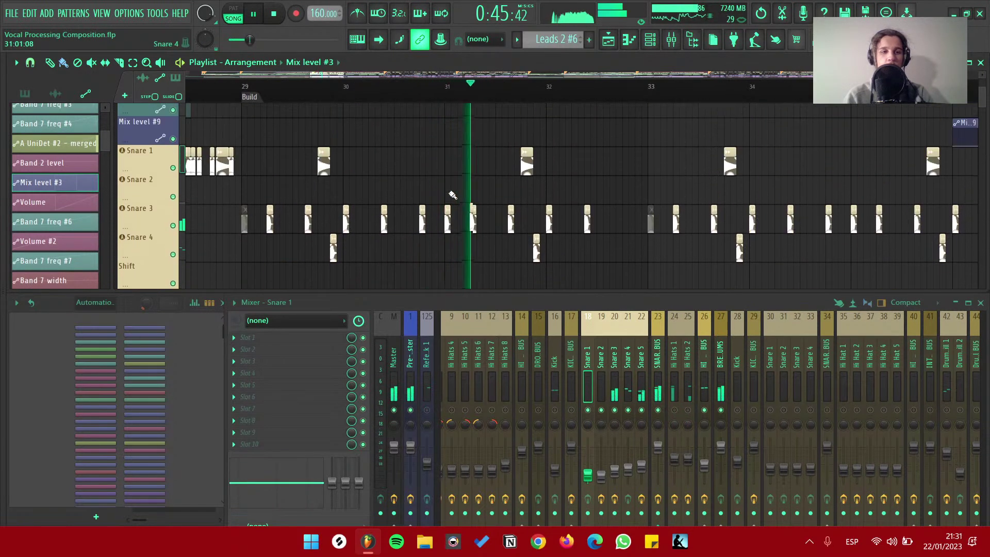
scroll(452, 193, down, 1)
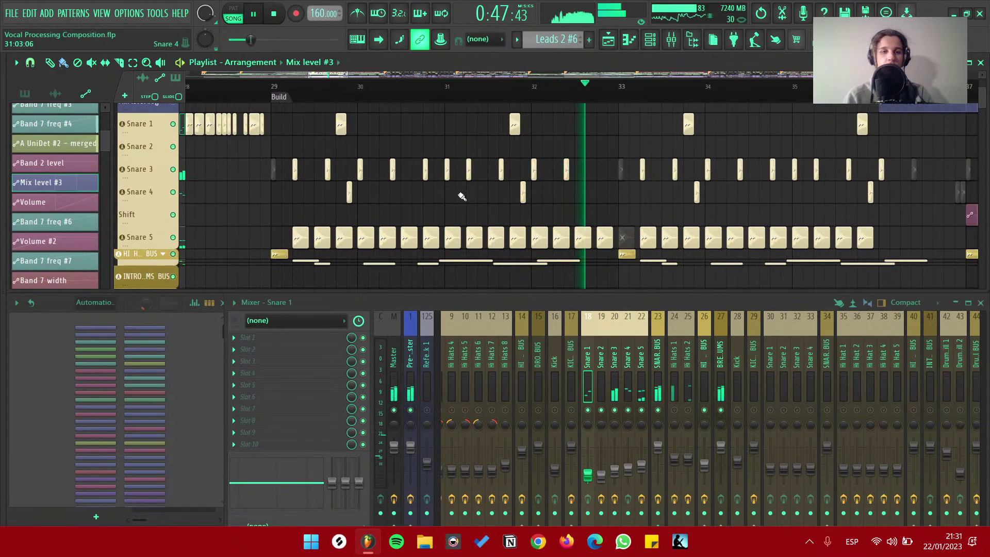
scroll(464, 194, up, 2)
scroll(464, 175, down, 3)
key(space)
Check the Fruity parametric EQ 2 on the Snare 2 mixer track and close it
click(600, 361)
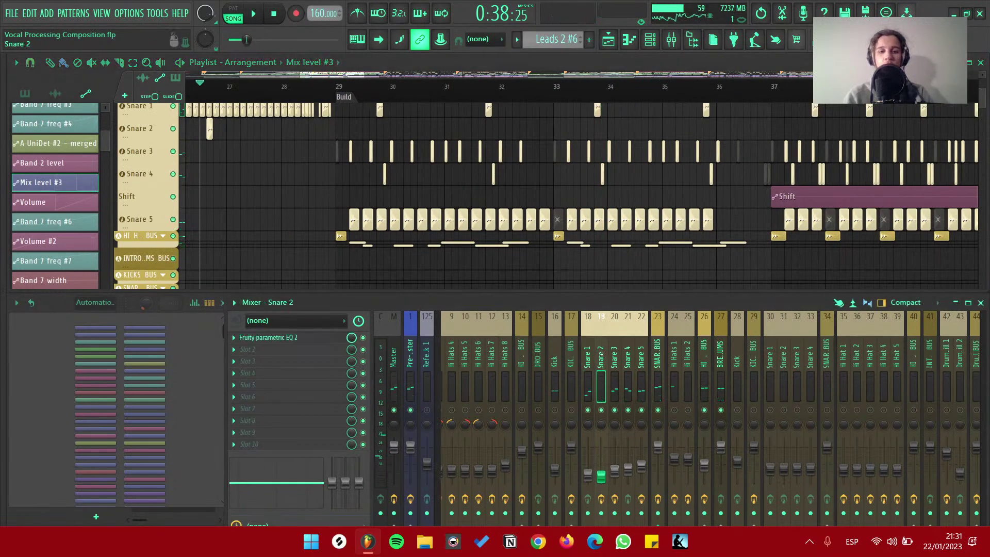
click(313, 342)
key(Escape)
Show the Patcher reverb chain on the Snare 3 mixer track, solo the track, play it, and close Patcher
click(611, 365)
click(309, 338)
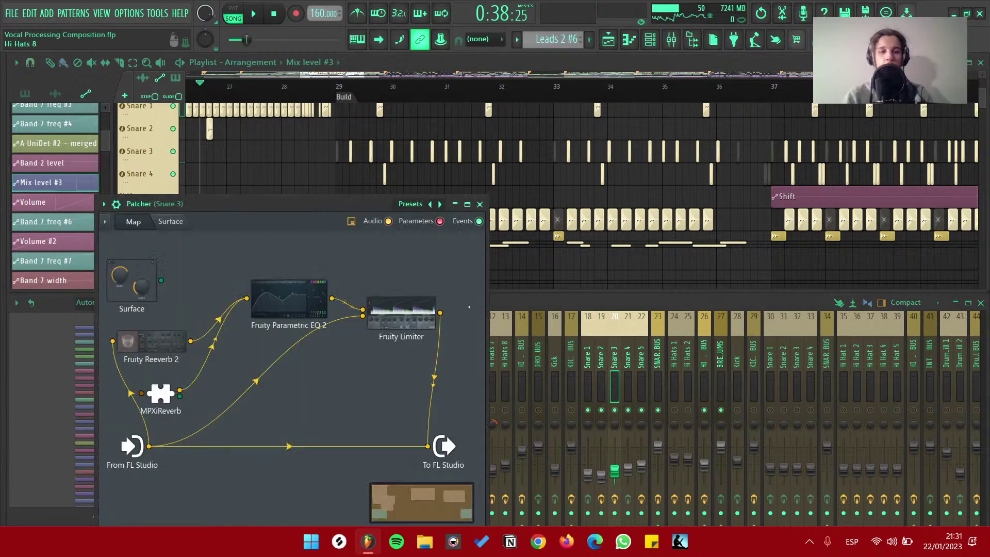
drag(288, 206, 377, 158)
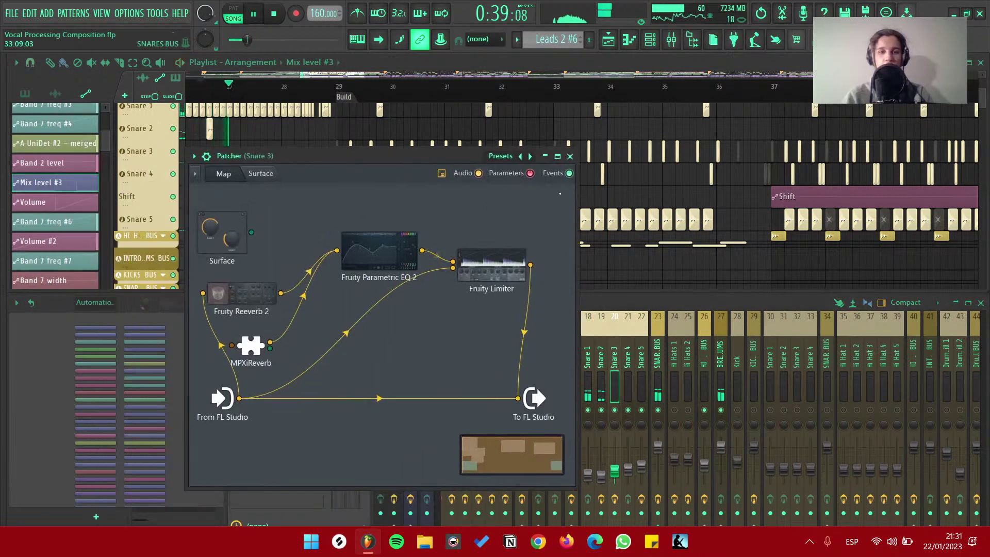
click(622, 416)
drag(410, 161, 448, 157)
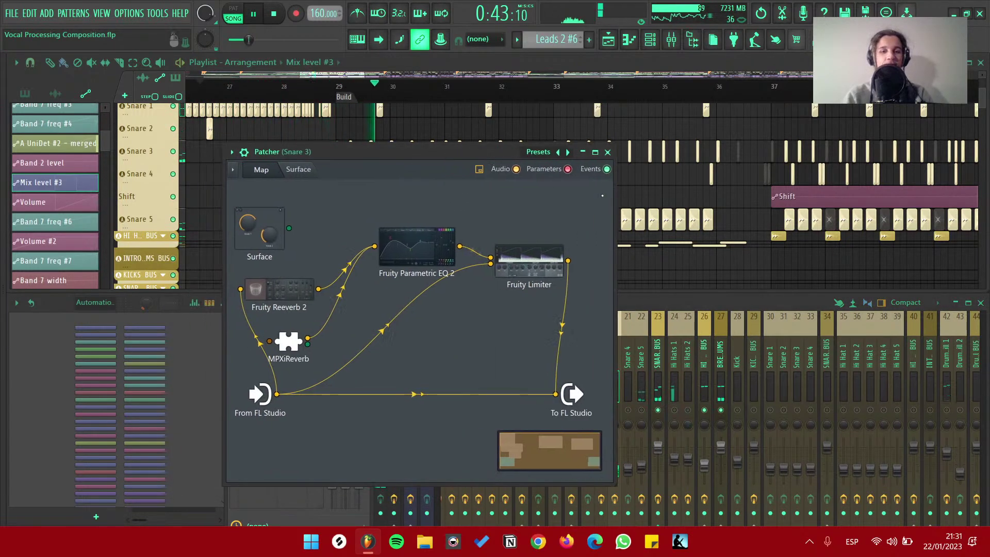
click(607, 153)
key(space)
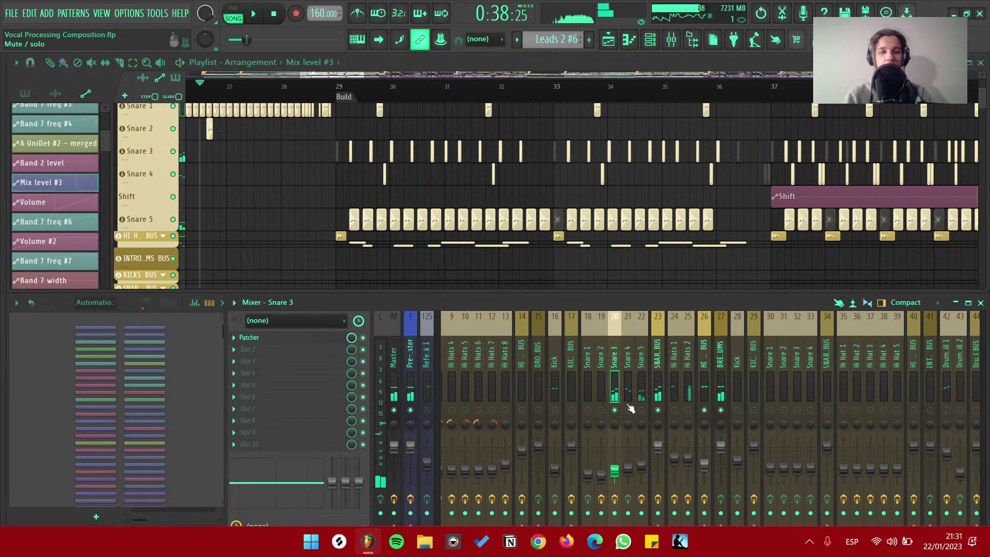
click(628, 407)
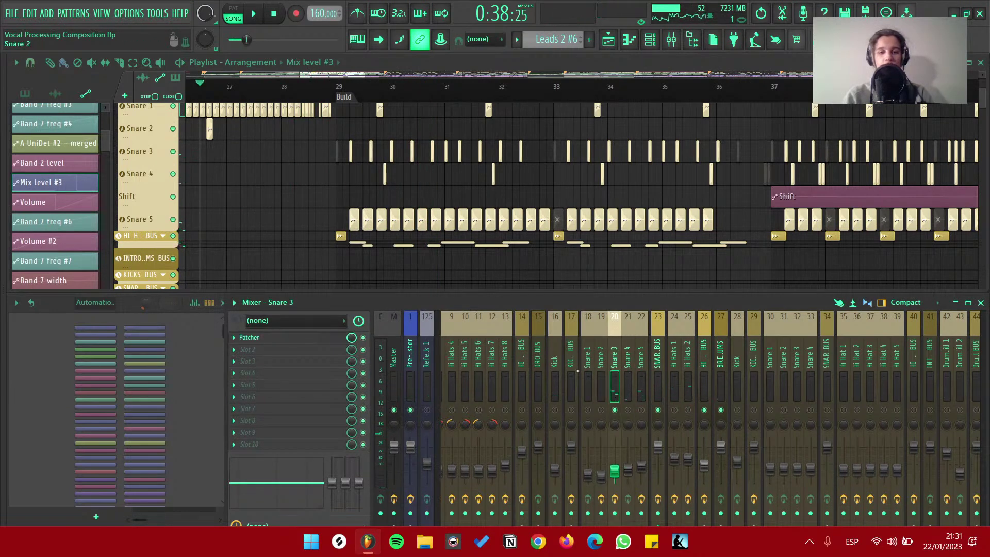
Show the Fruity Reeverb 2 inside Snare 3's Patcher, play from bar 29, close both windows and play again
click(298, 338)
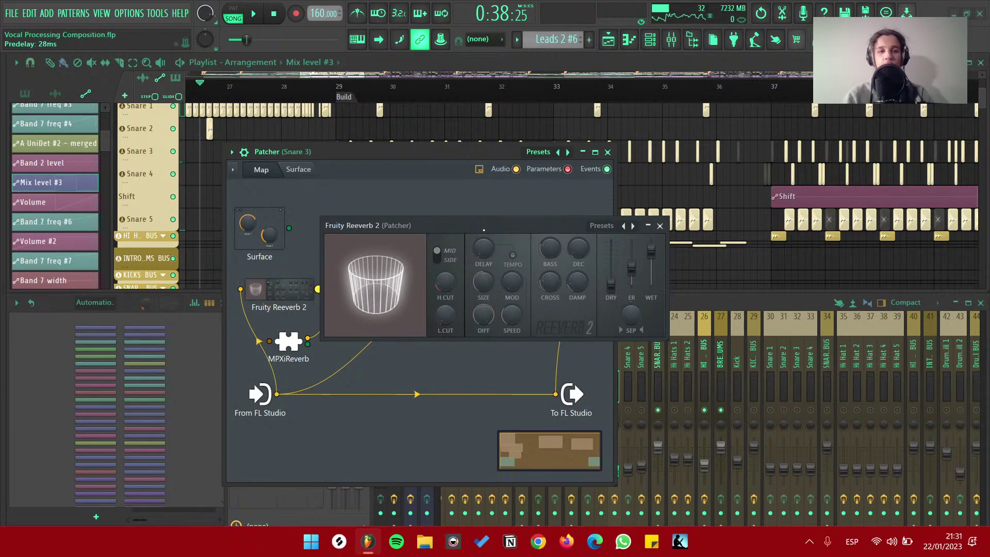
click(342, 86)
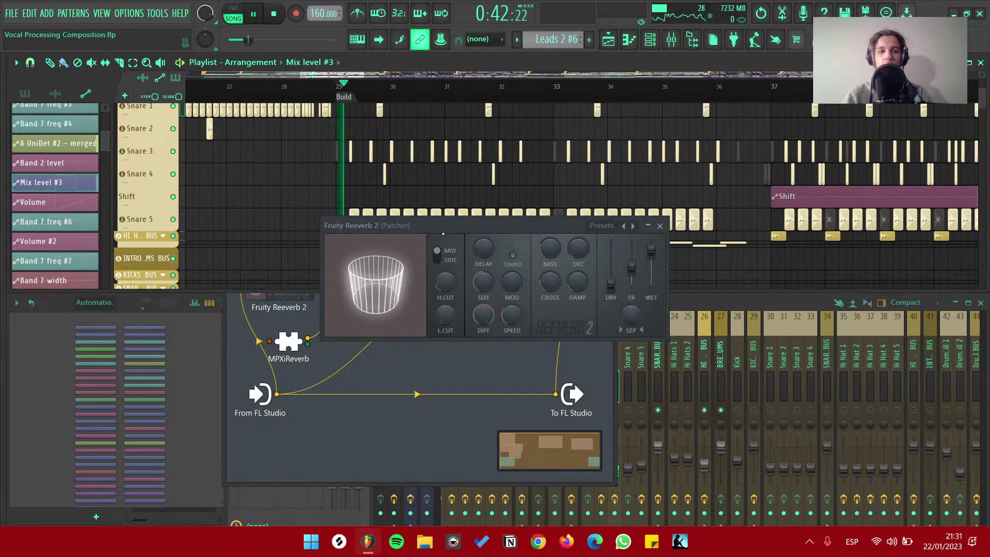
click(659, 226)
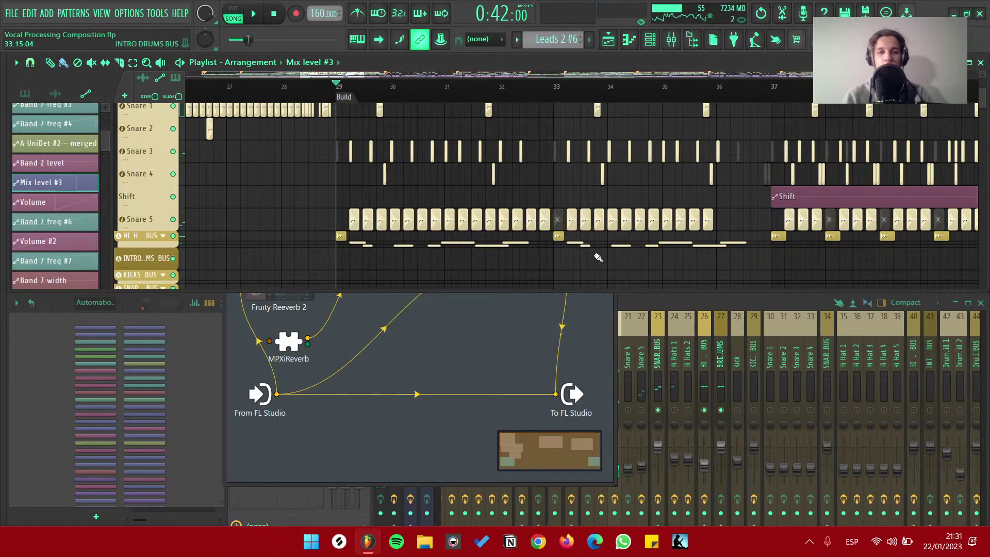
click(607, 152)
key(space)
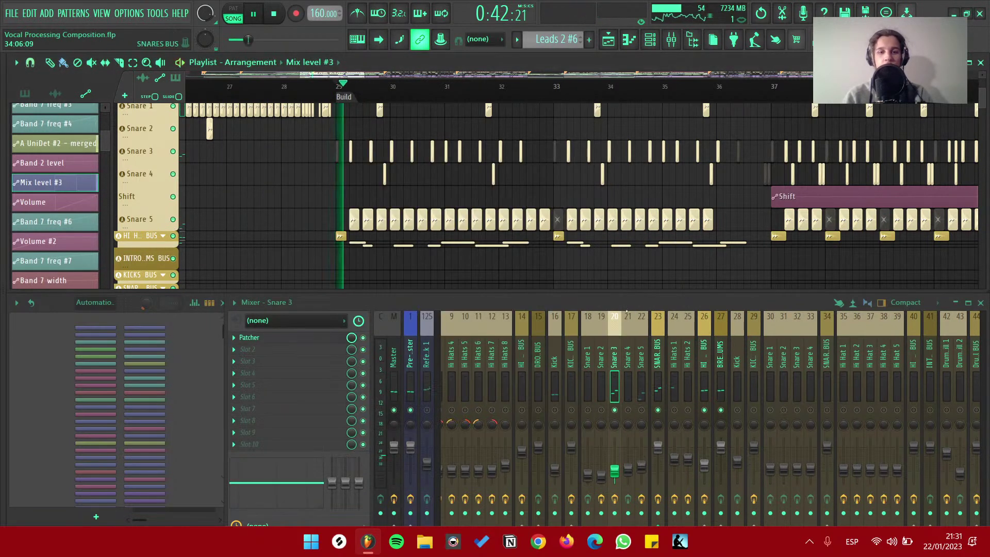
Inspect the Snare 5 mixer track, solo the whole SNARES BUS group, and select Snare 4
click(641, 402)
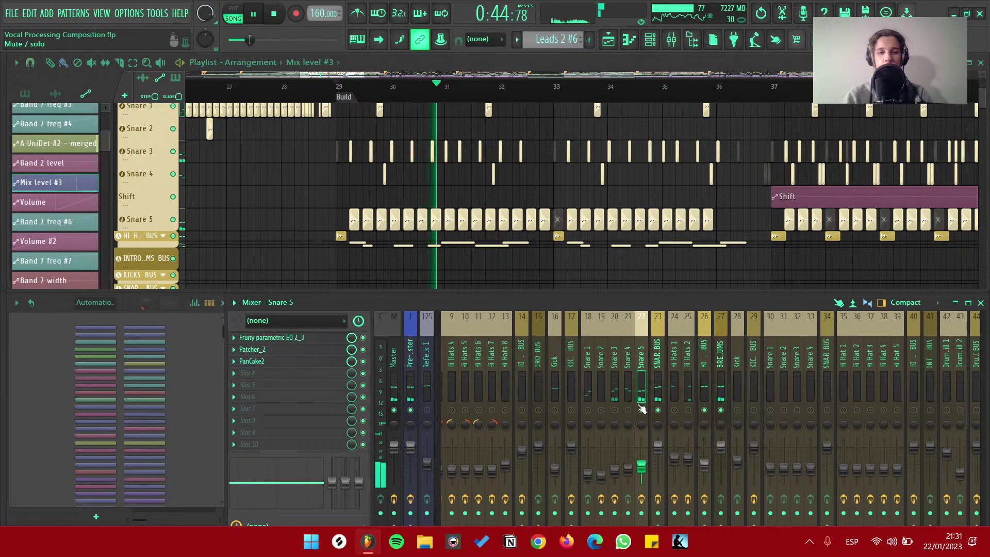
right_click(659, 411)
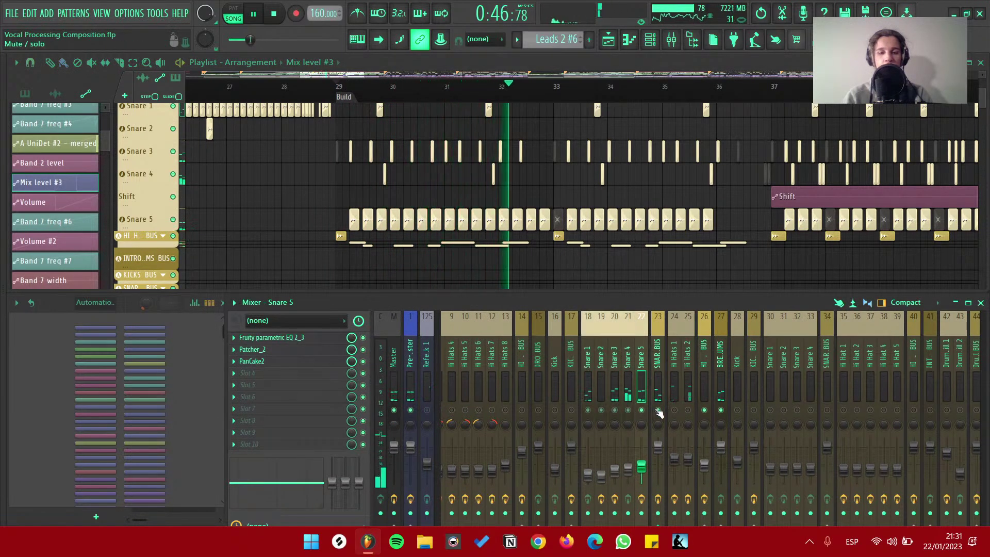
click(629, 353)
key(space)
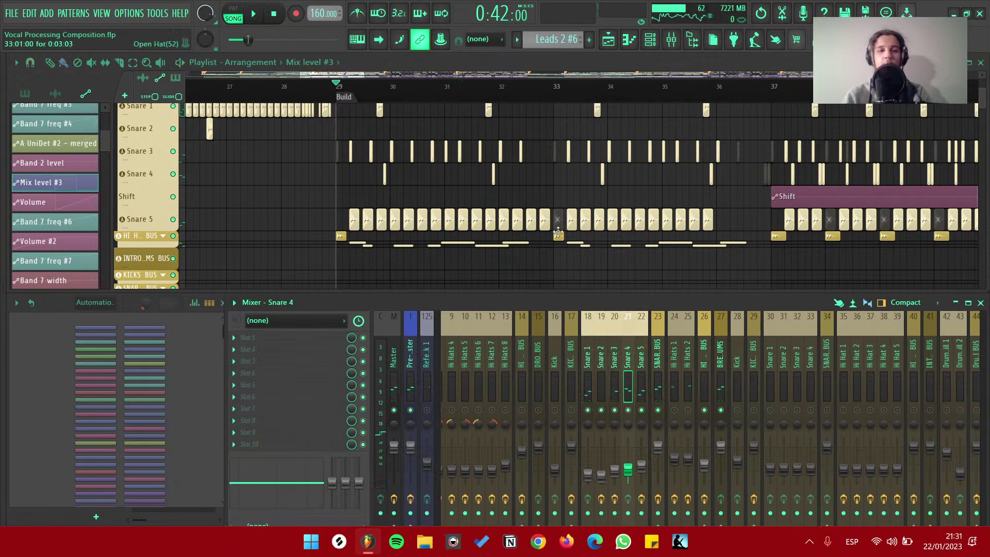
Show an overview of the break drum tracks through the build and play the soloed snares from bar 29
alt+scroll(557, 231, down, 3)
ctrl+scroll(593, 229, down, 2)
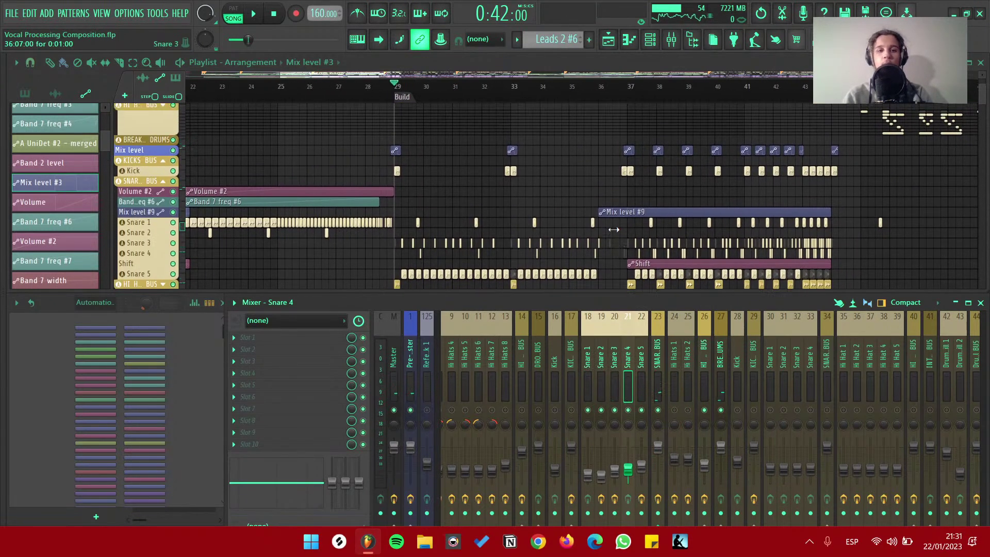
alt+scroll(613, 228, up, 3)
ctrl+scroll(539, 227, up, 2)
key(space)
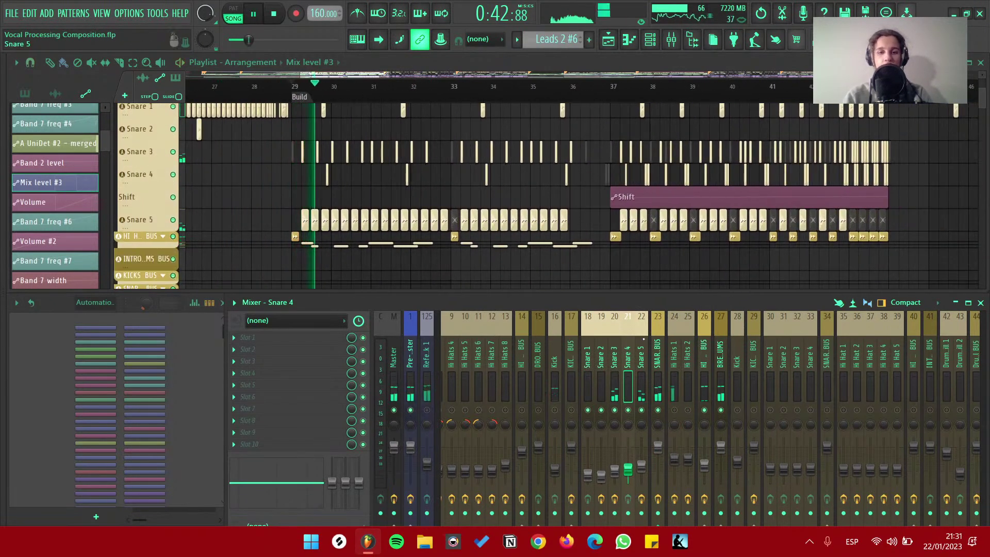
Show the kHs Frequency Shifter on the SNARES BUS and play from bar 37 to demonstrate its Shift automation
click(657, 356)
key(space)
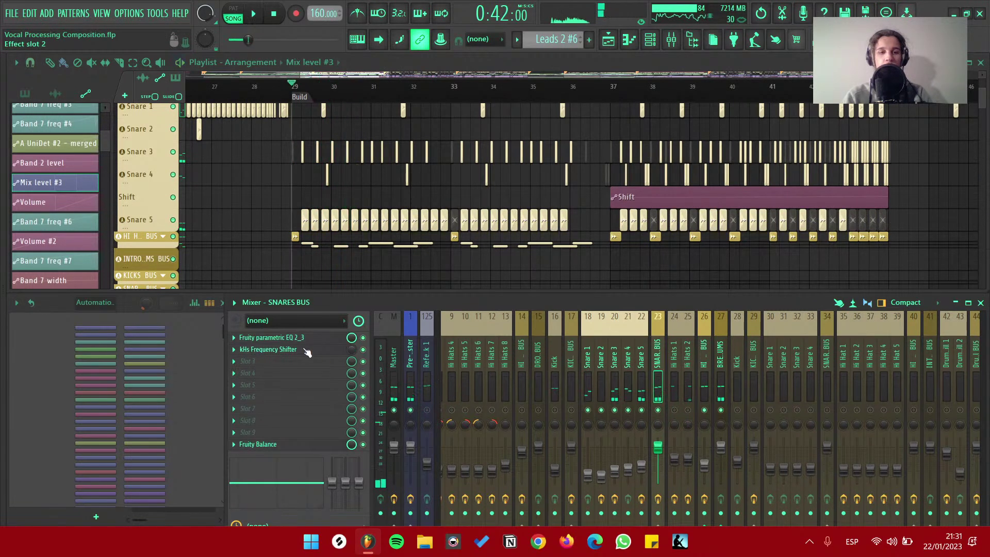
click(307, 350)
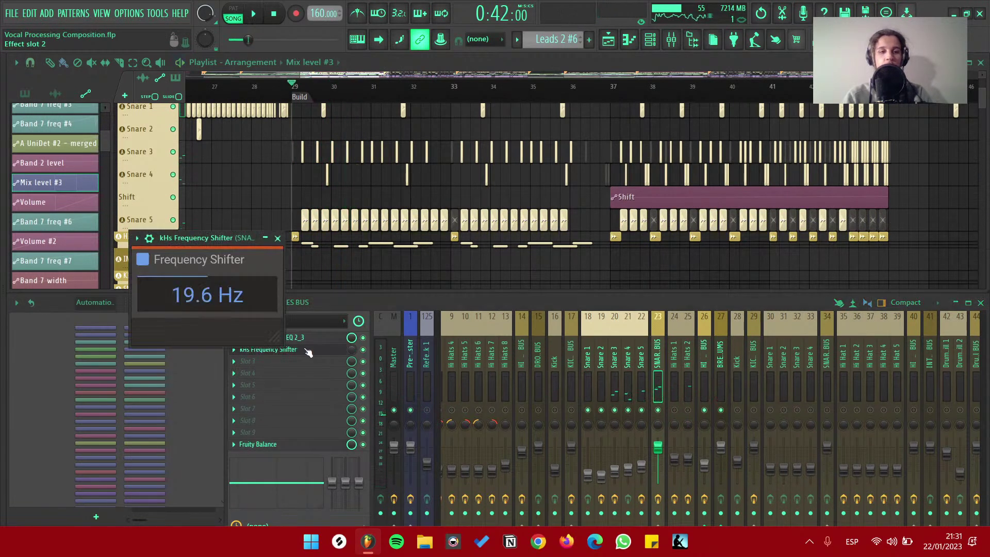
ctrl+scroll(614, 155, down, 3)
alt+scroll(613, 155, up, 2)
click(617, 98)
key(space)
click(242, 320)
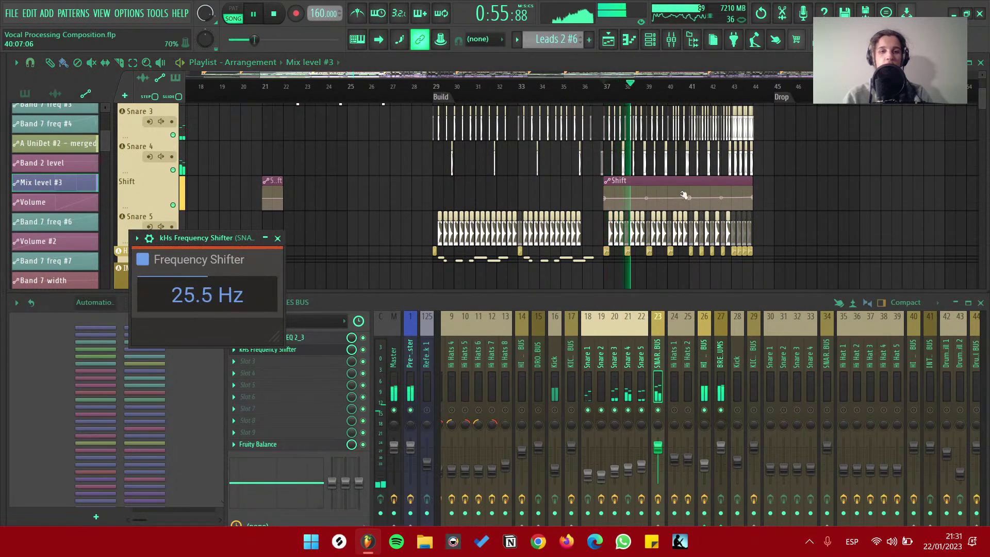
ctrl+scroll(676, 198, up, 2)
key(space)
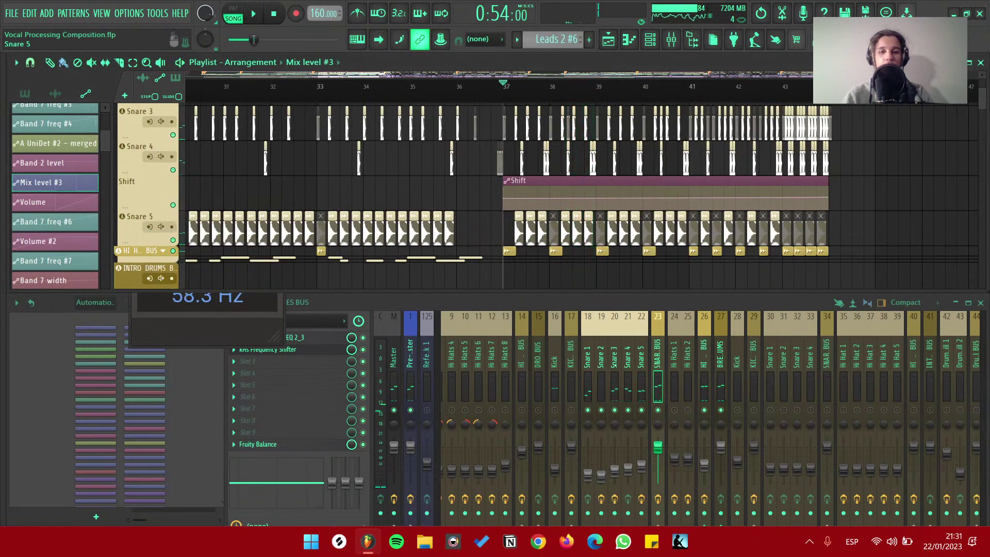
Examine the snare tracks, the Mix level #9 clip and the Shift automation through the build up to the drop
alt+scroll(629, 226, down, 4)
ctrl+scroll(629, 226, down, 2)
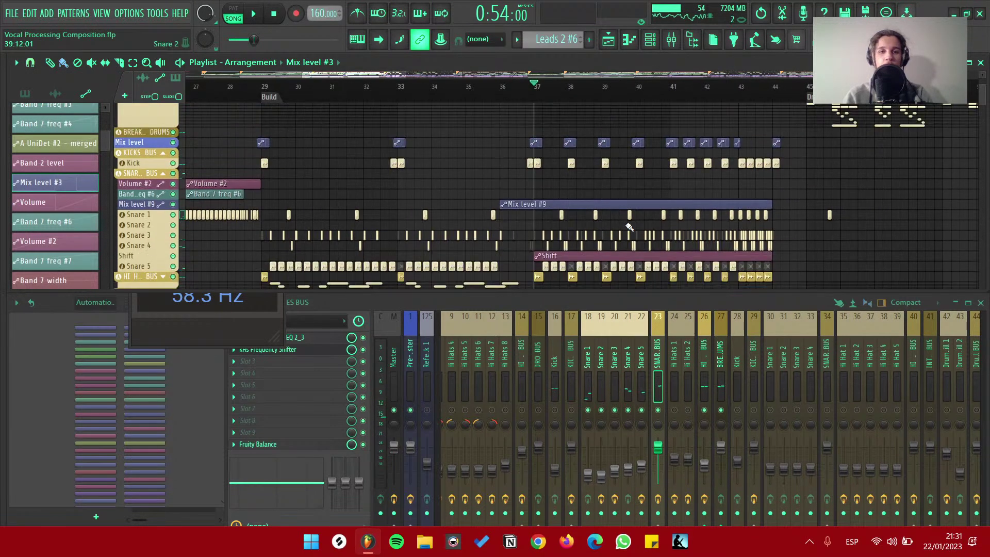
alt+scroll(629, 227, up, 4)
ctrl+scroll(793, 184, up, 2)
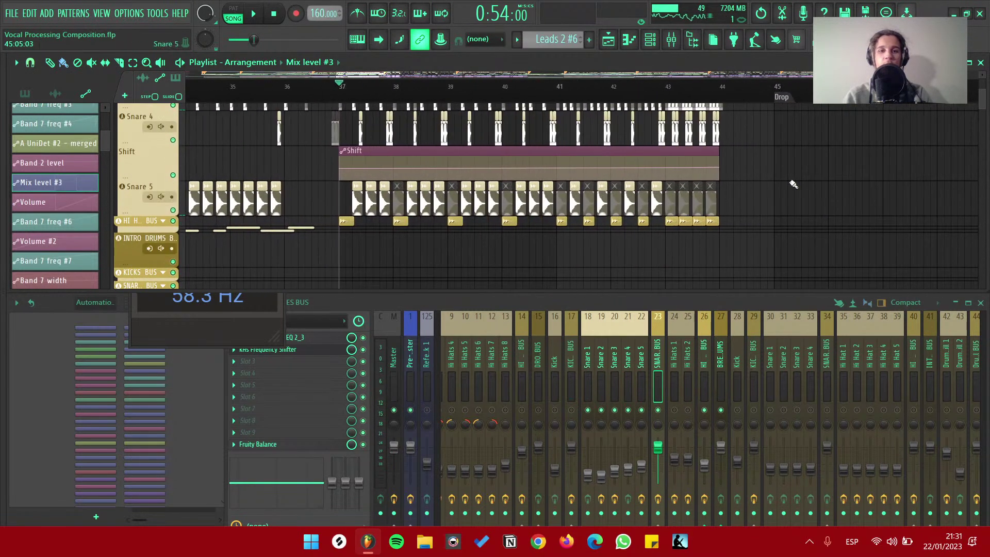
alt+scroll(792, 184, down, 1)
scroll(778, 187, up, 3)
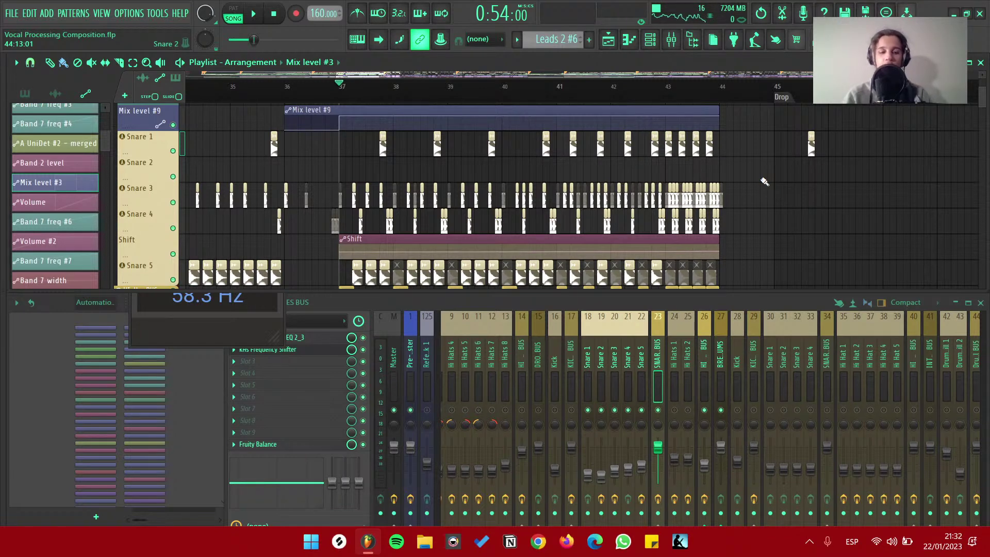
scroll(670, 172, down, 1)
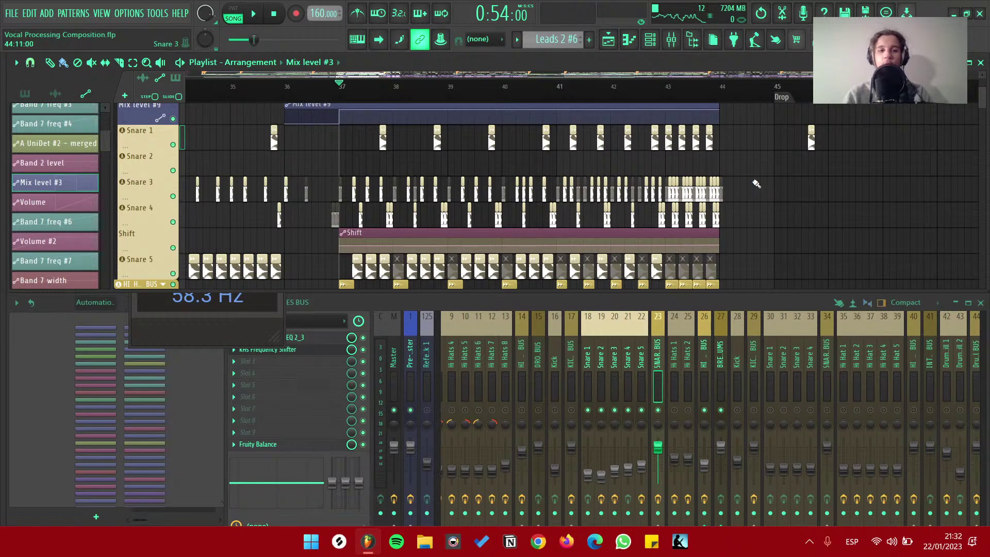
Bring the kHs Frequency Shifter window forward, move it clear of the SNARES BUS effect slots and play from bar 37
click(230, 321)
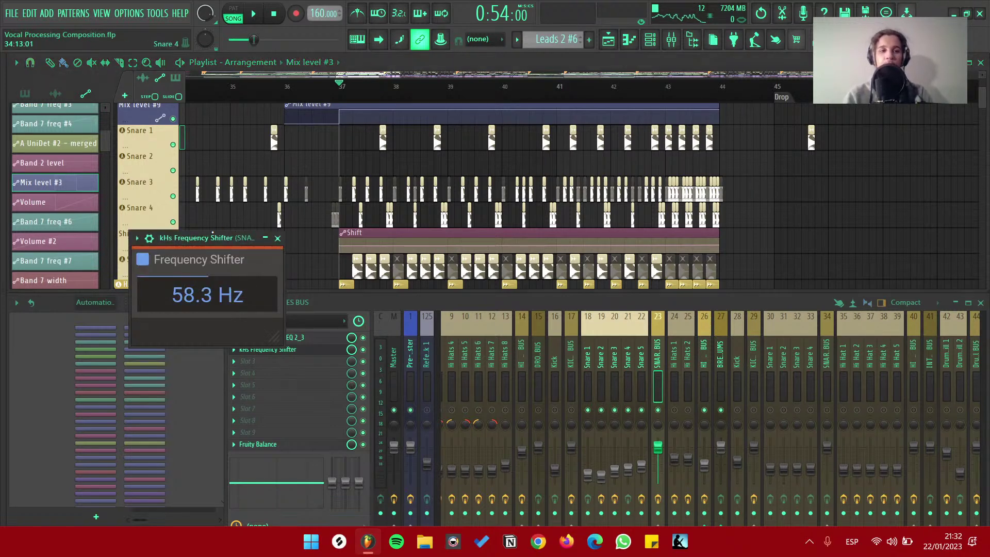
drag(218, 231, 299, 227)
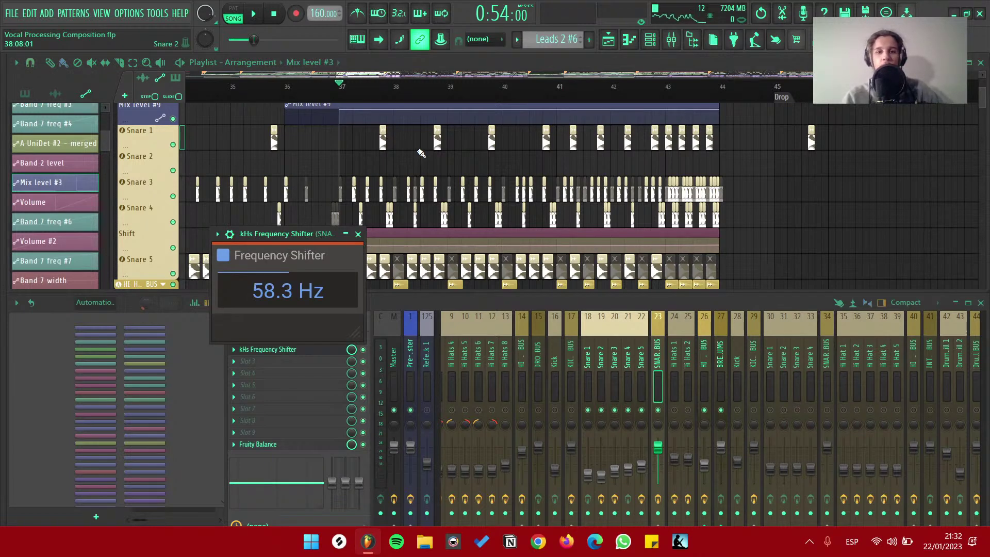
drag(303, 235, 433, 234)
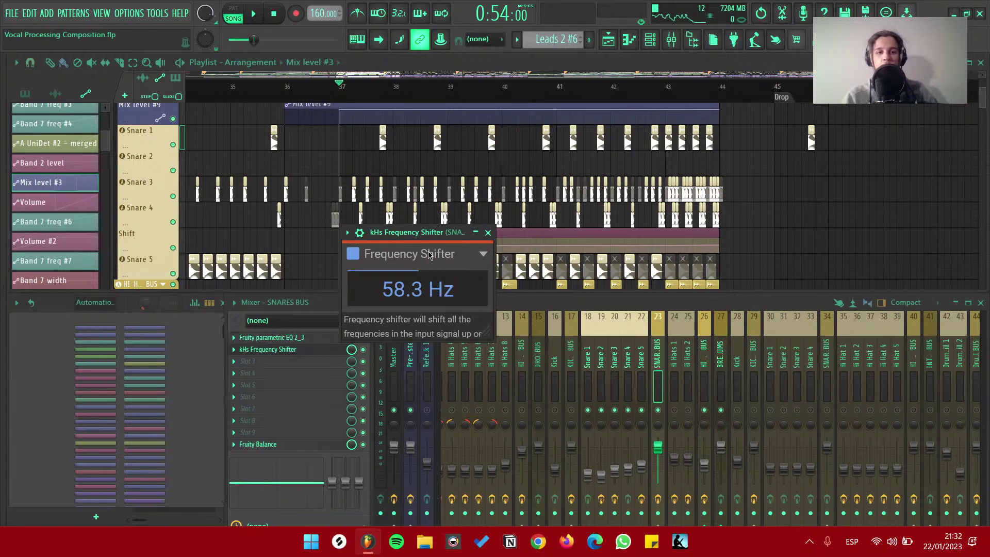
scroll(432, 184, down, 2)
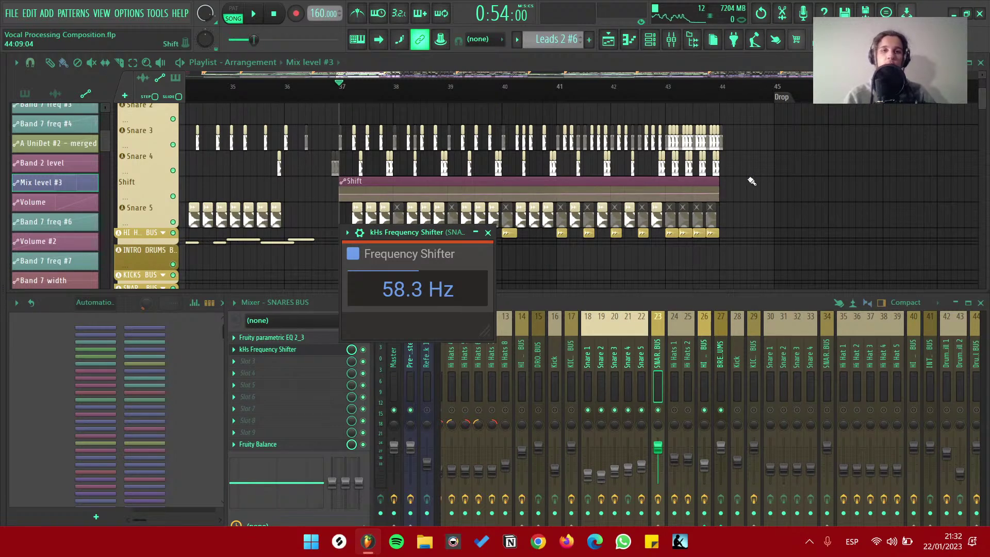
key(space)
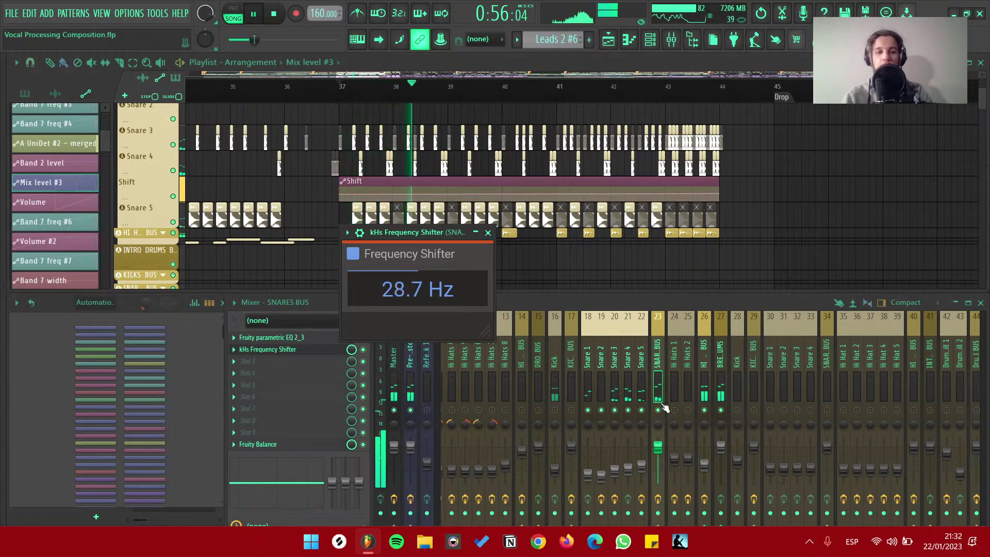
Solo individual snare tracks in turn during playback, ending on Snare 3, close the Frequency Shifter window and stop playback
right_click(641, 409)
click(642, 381)
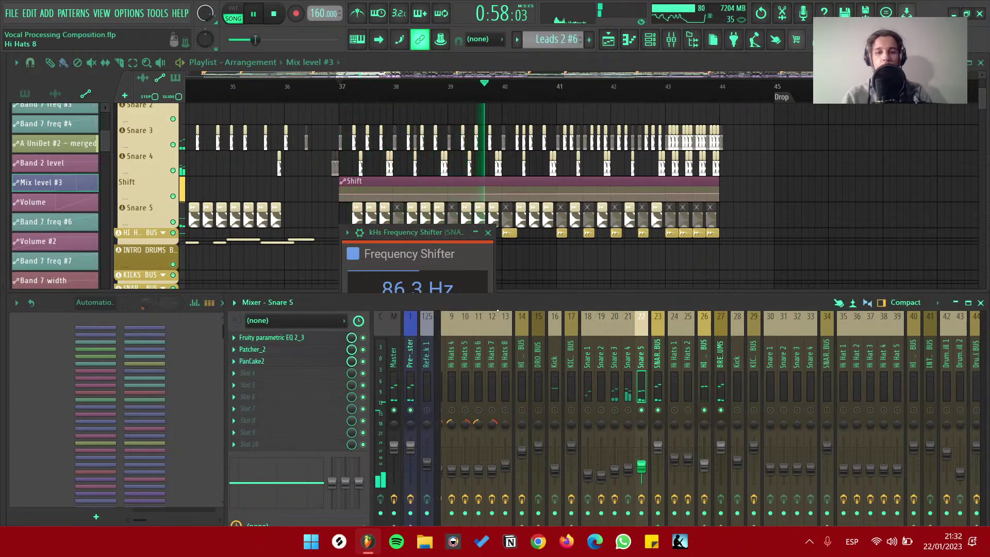
right_click(628, 410)
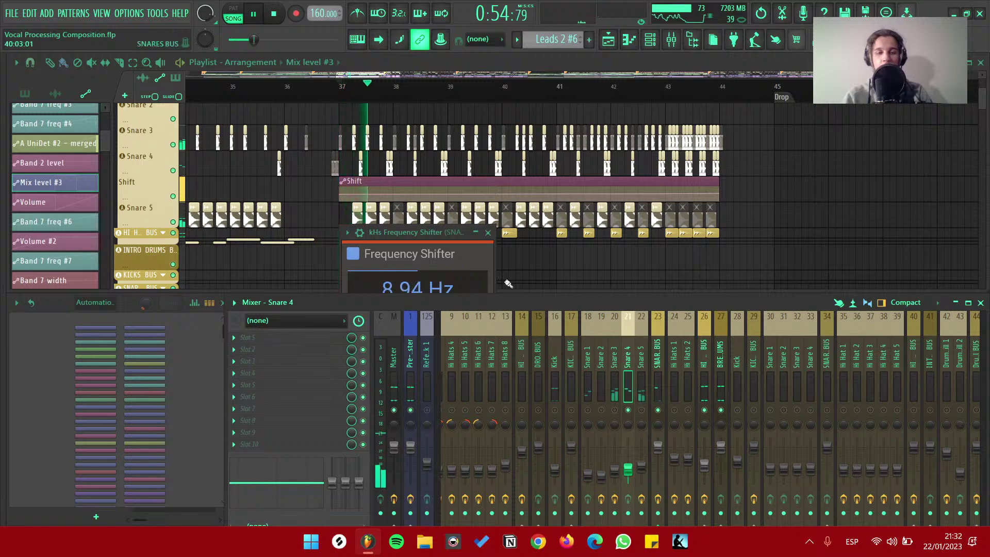
click(629, 381)
right_click(615, 409)
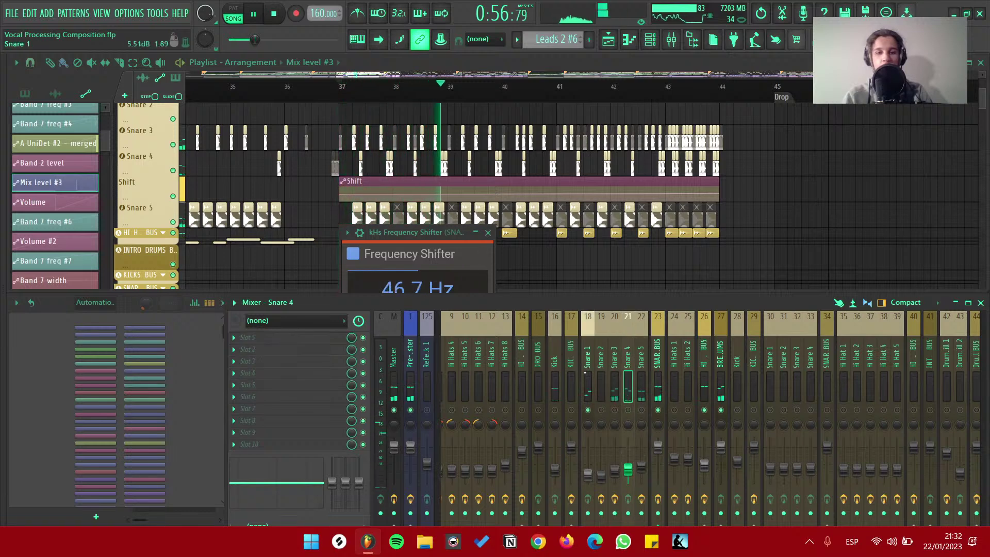
click(599, 384)
click(488, 233)
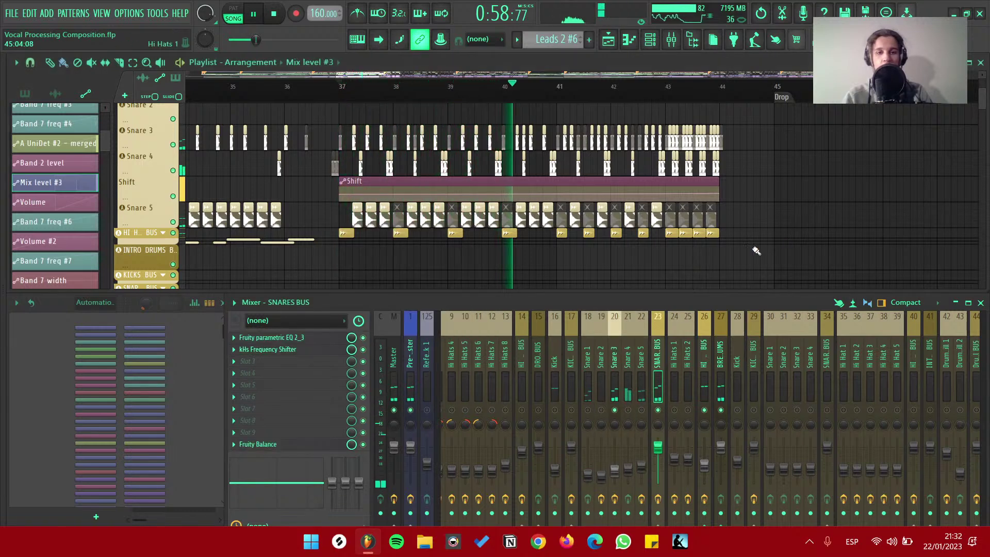
key(space)
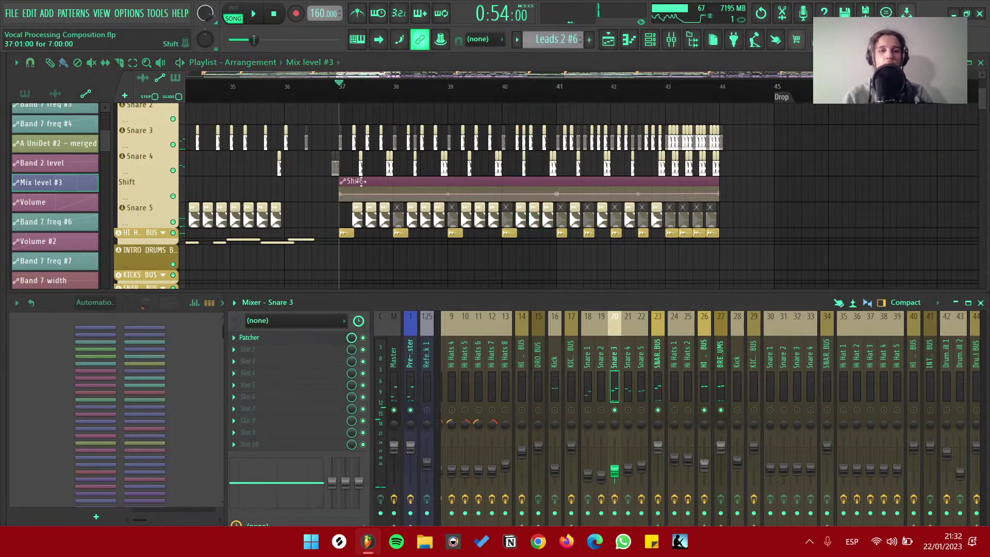
Mute the Shift automation clip and play the soloed Snare 3 from bar 37 without it
key(space)
scroll(442, 165, up, 2)
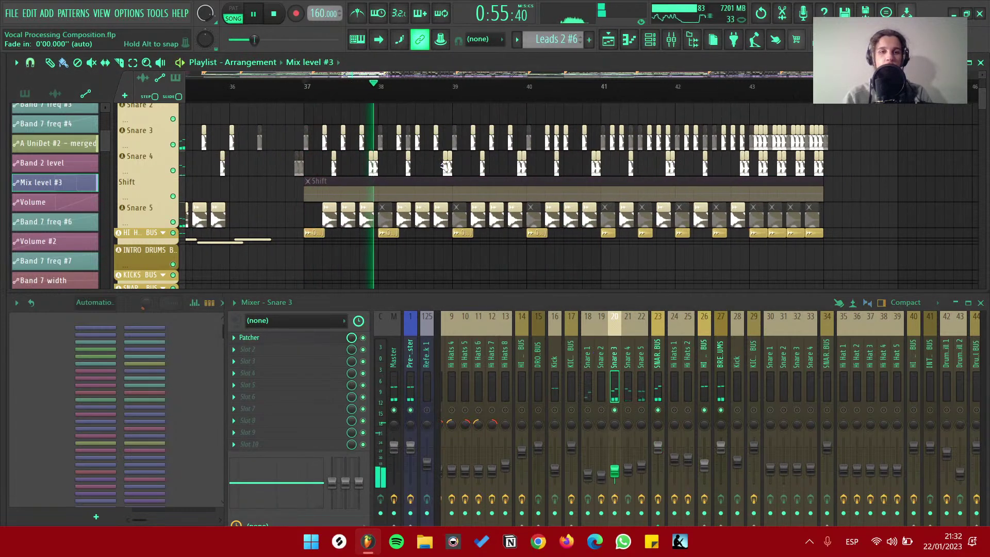
scroll(442, 165, up, 1)
scroll(155, 172, up, 1)
key(space)
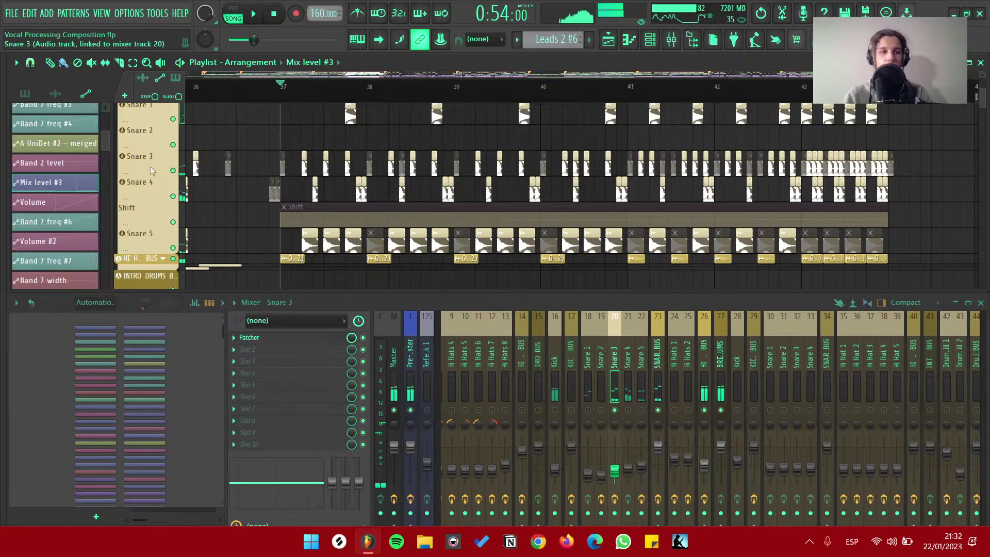
Open the Snare 3 audio clip settings, set the pitch range to 12 semitones and raise the channel pitch to about +1143 cents during playback
scroll(307, 179, up, 3)
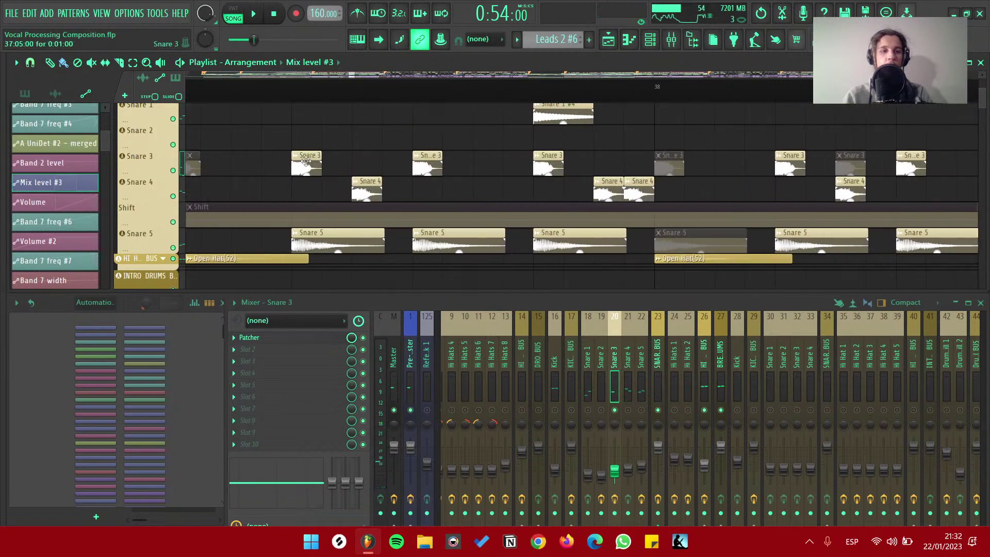
double_click(308, 168)
click(447, 307)
click(445, 335)
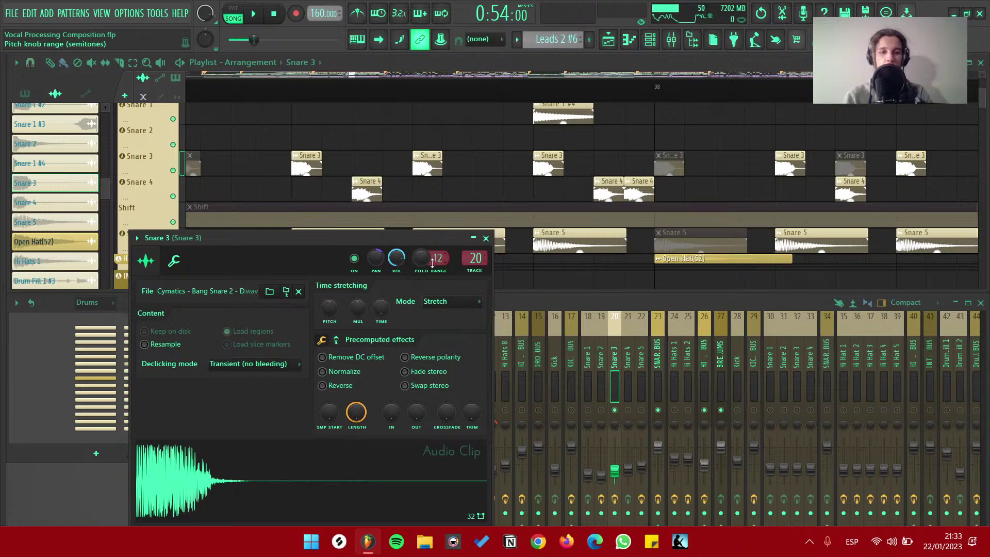
key(space)
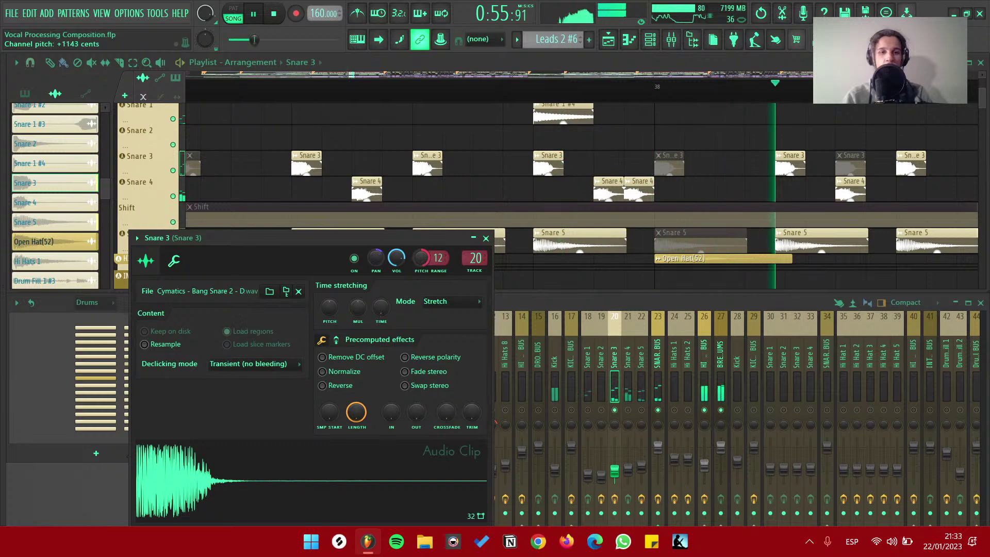
Stop playback and close the Snare 3 channel settings to return to the snare clips around bar 37
key(space)
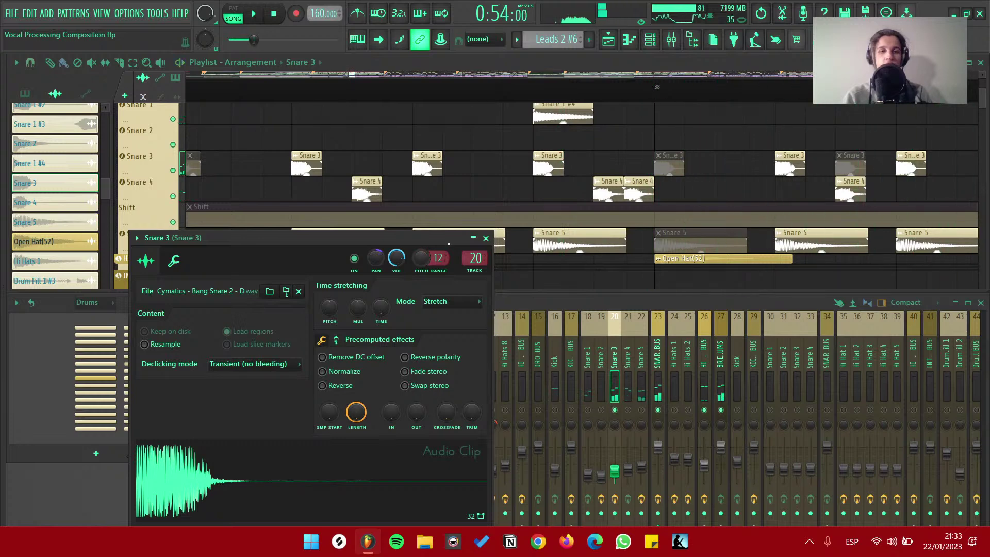
ctrl+scroll(515, 175, up, 2)
alt+scroll(536, 181, down, 2)
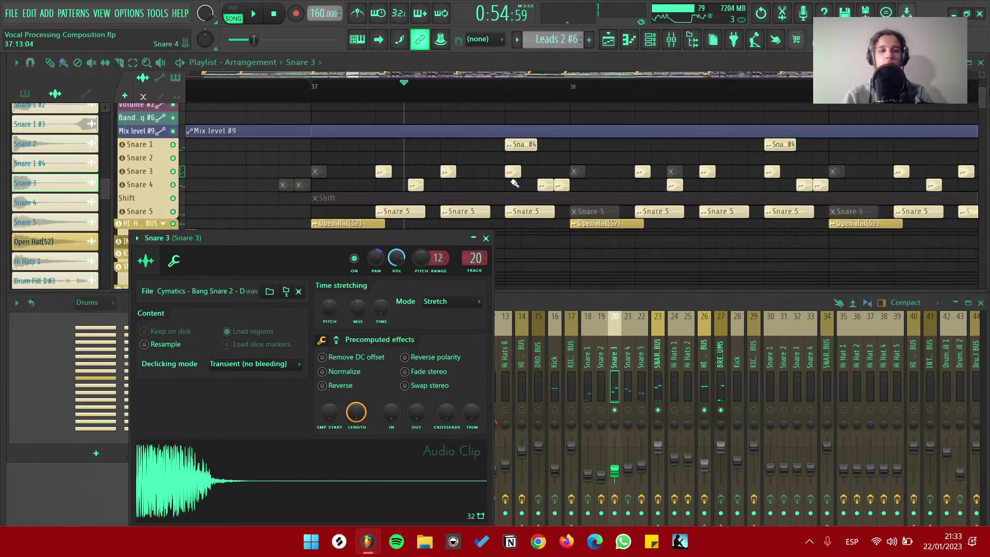
ctrl+scroll(536, 181, down, 2)
click(425, 254)
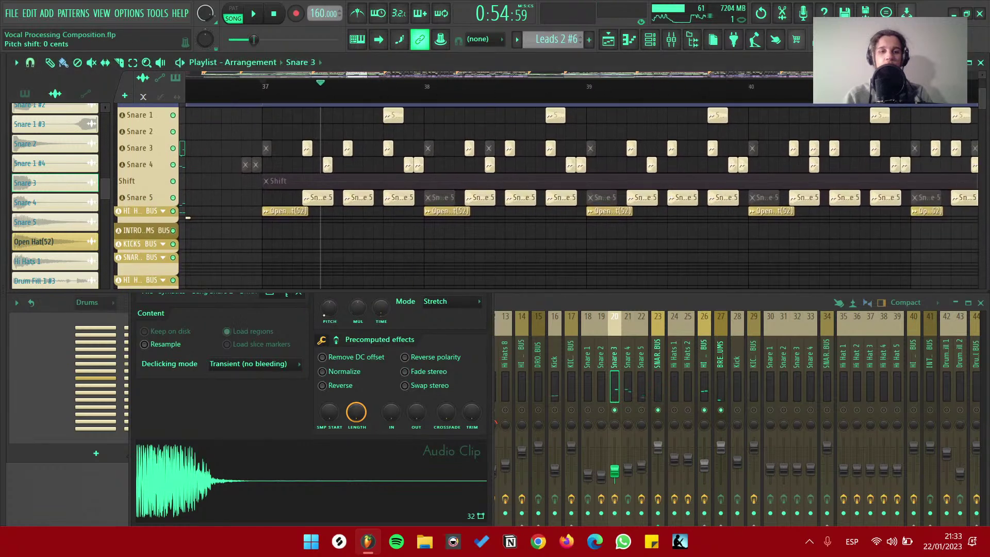
click(486, 237)
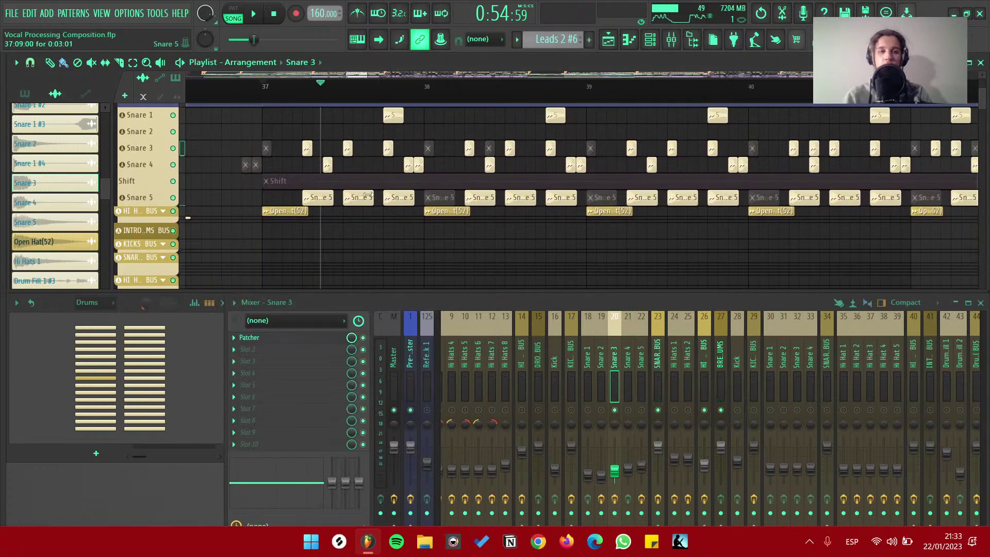
Listen to the soloed Snare 3 part from about bar 37 with the Shift automation clip muted
alt+scroll(361, 162, up, 2)
alt+scroll(369, 167, up, 2)
ctrl+scroll(369, 167, up, 1)
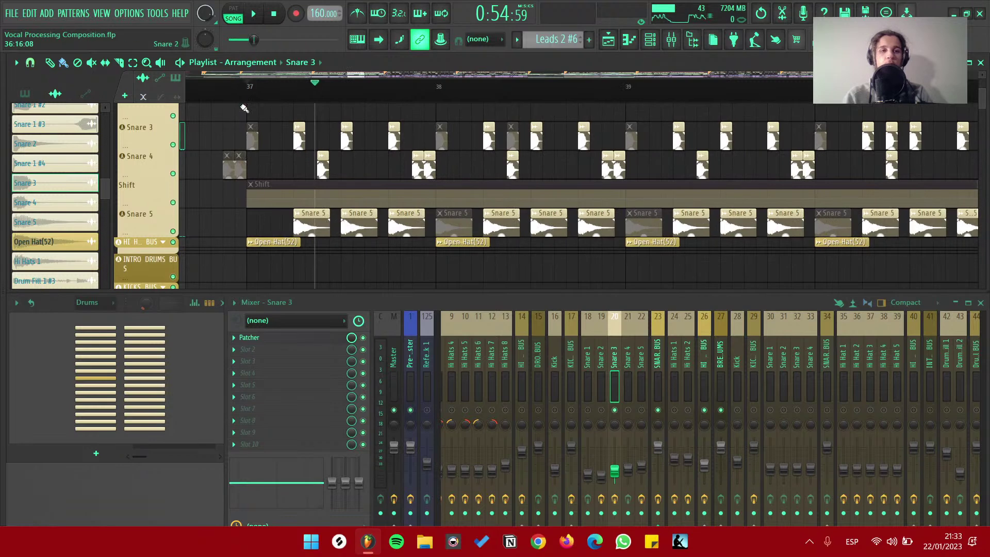
key(space)
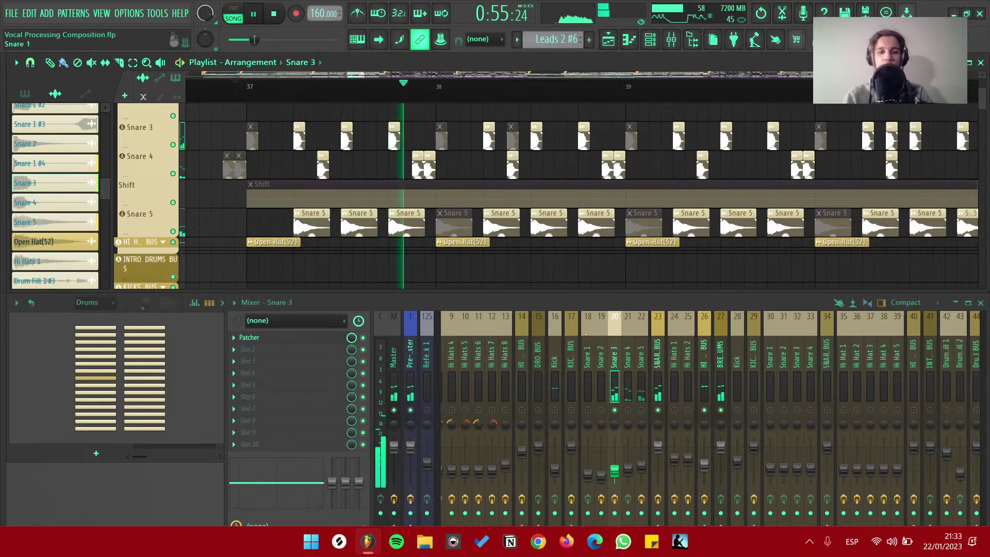
key(space)
Unmute the Shift automation clip at bar 37 and play the snare again to hear its pitch change
click(353, 192)
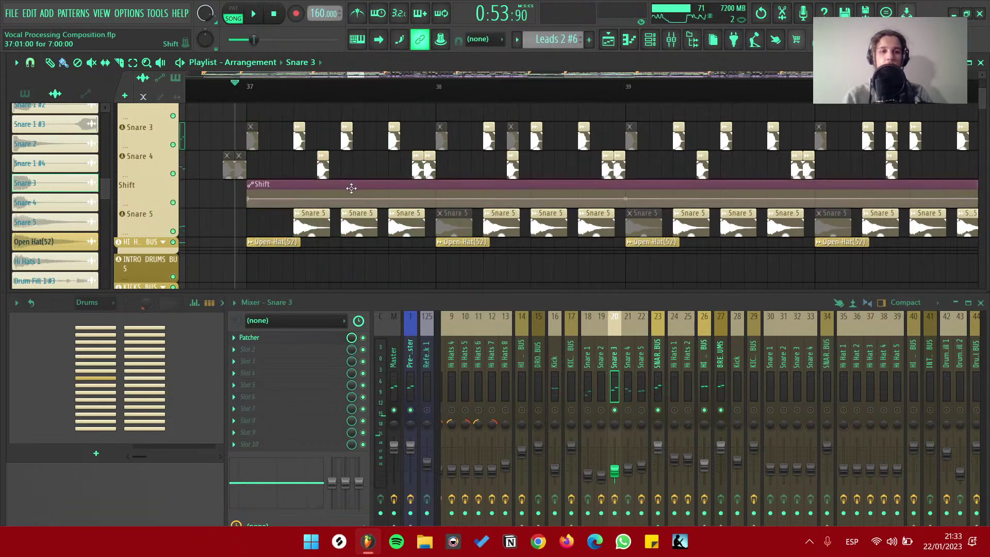
ctrl+scroll(360, 192, down, 4)
key(space)
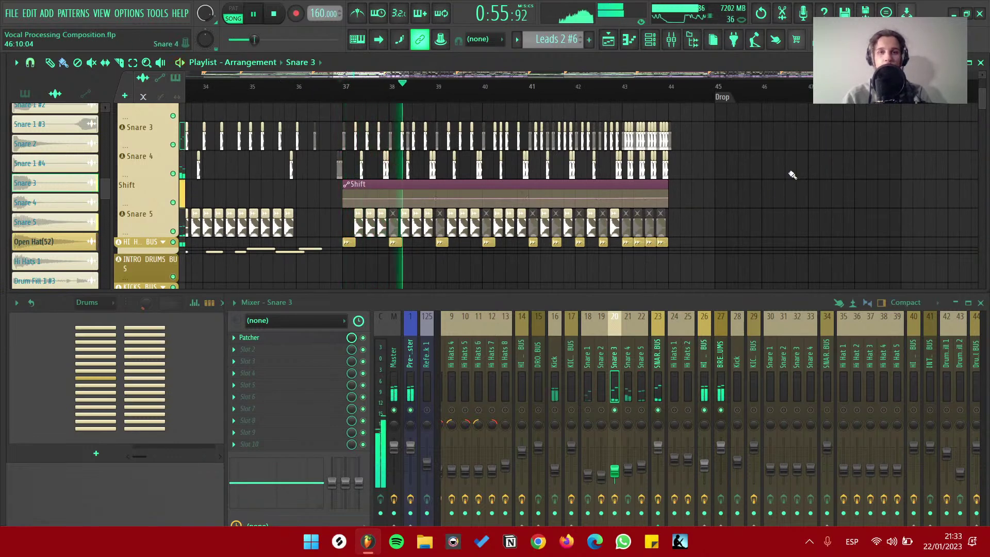
Enable the Snare 1, 2, 4 and 5 mixer tracks alongside Snare 3 during playback and save the project
ctrl+scroll(791, 176, down, 3)
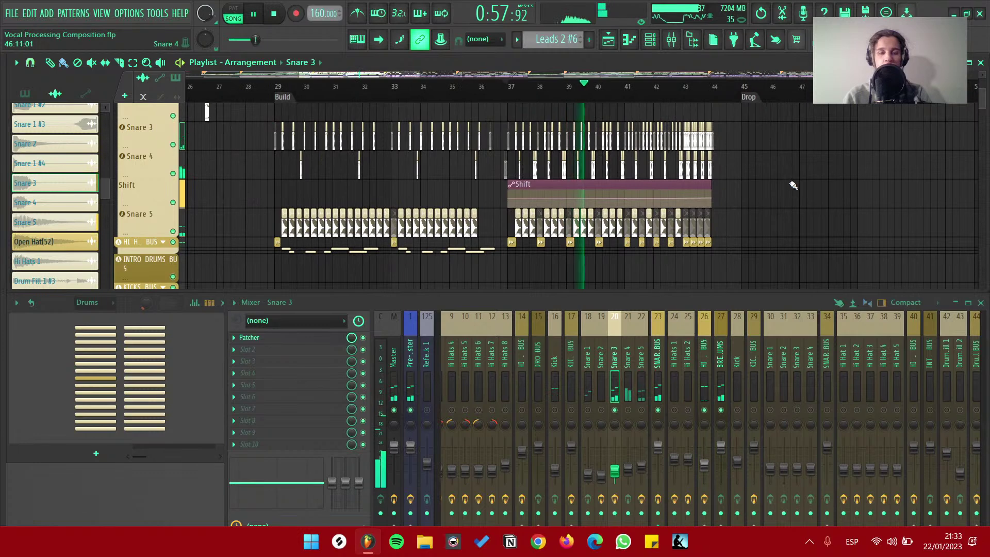
drag(587, 356, 641, 356)
key(ctrl+s)
alt+scroll(737, 233, down, 4)
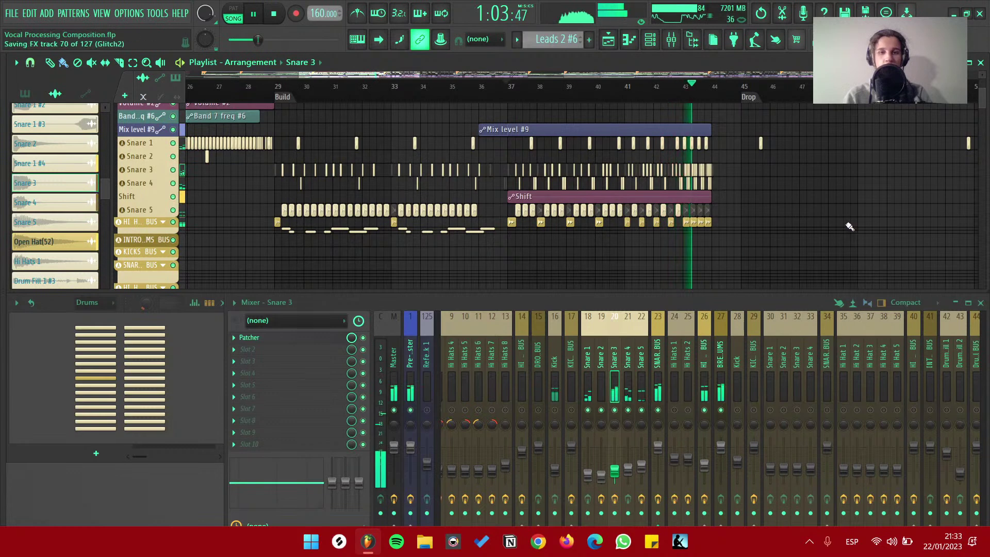
key(space)
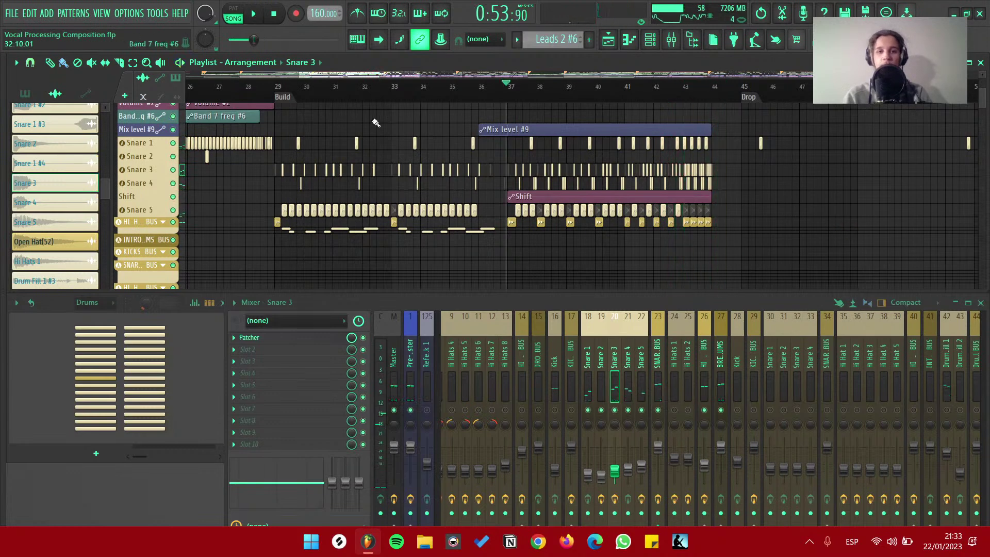
Expand the HI HATS BUS group in the playlist and solo the BREAKDOWN DRUMS bus together with its source tracks
scroll(385, 118, down, 3)
click(162, 182)
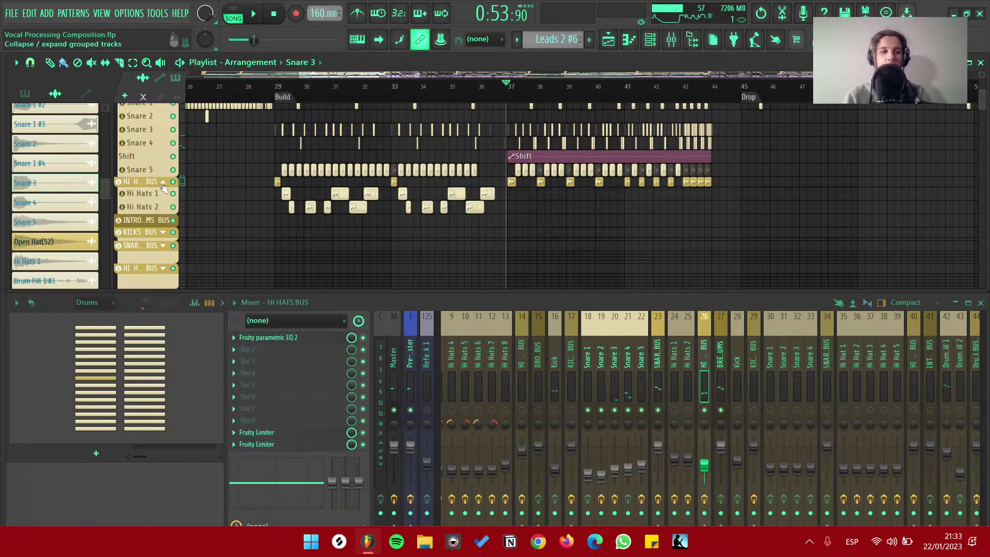
click(720, 419)
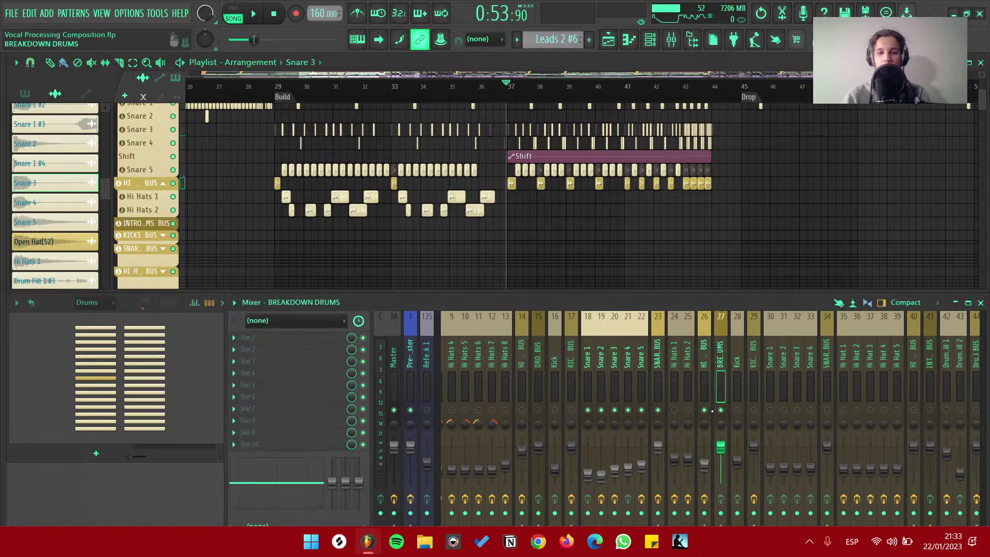
Play the build drums from bar 29 while examining the Hi Hats 1 and Hi Hats 2 clips, and save the project
click(282, 89)
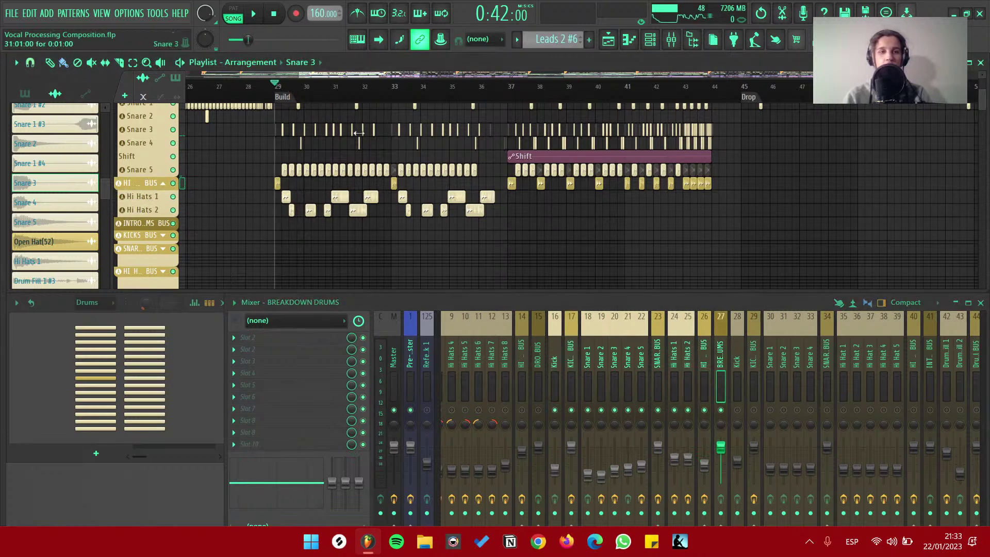
key(space)
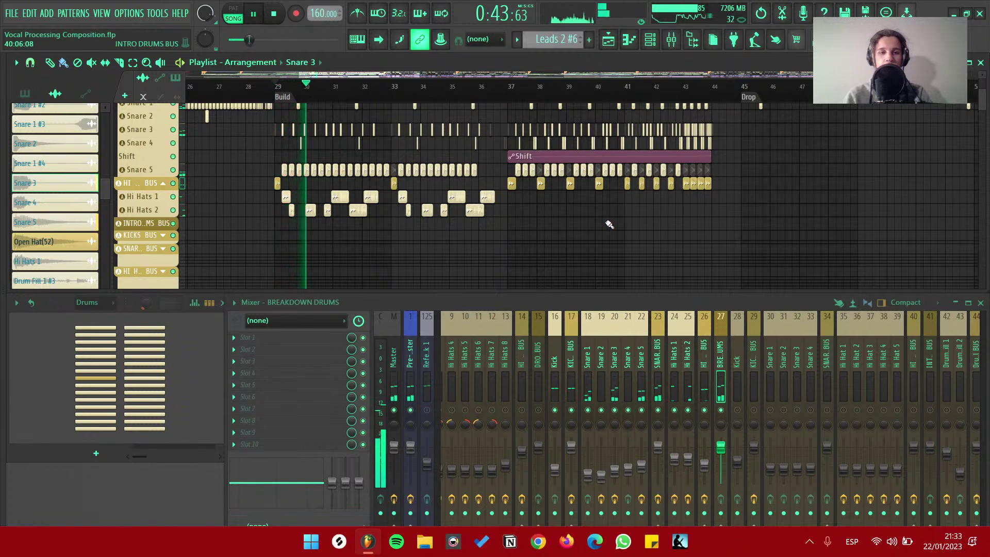
scroll(279, 214, up, 5)
key(space)
scroll(338, 184, up, 4)
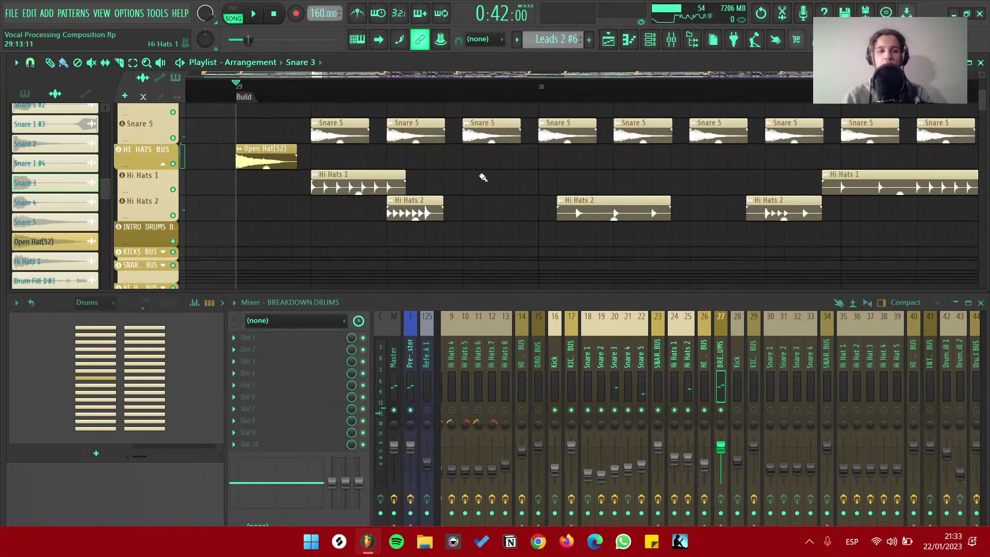
key(space)
key(space)
key(space)
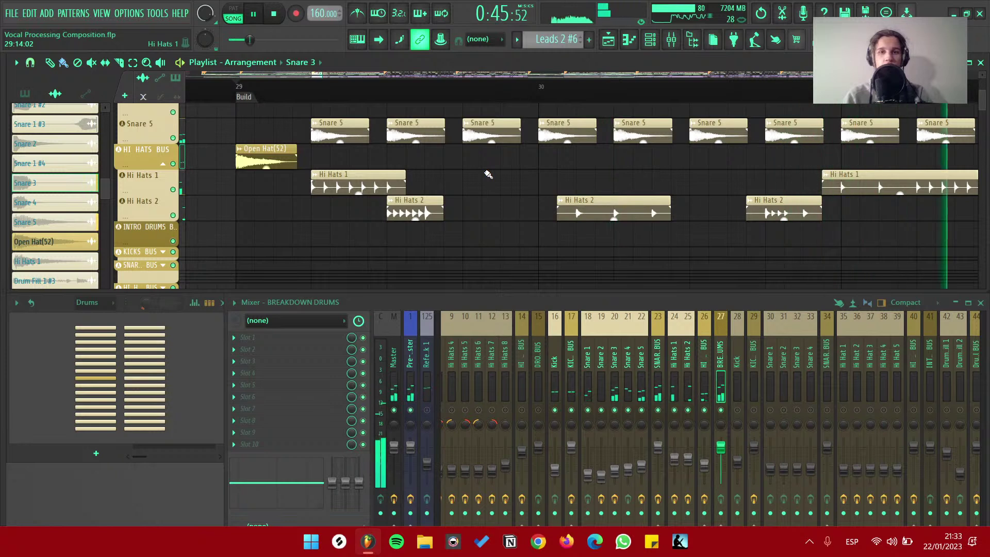
scroll(452, 168, down, 2)
key(ctrl+s)
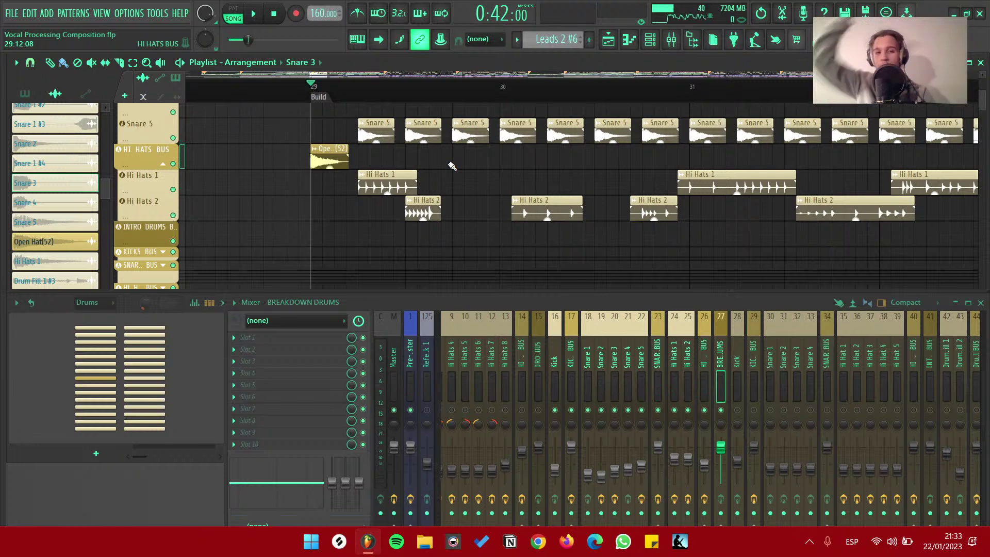
Audition the build from bar 29, soloing the Snare 3 track and the HI HATS BUS in turn
key(space)
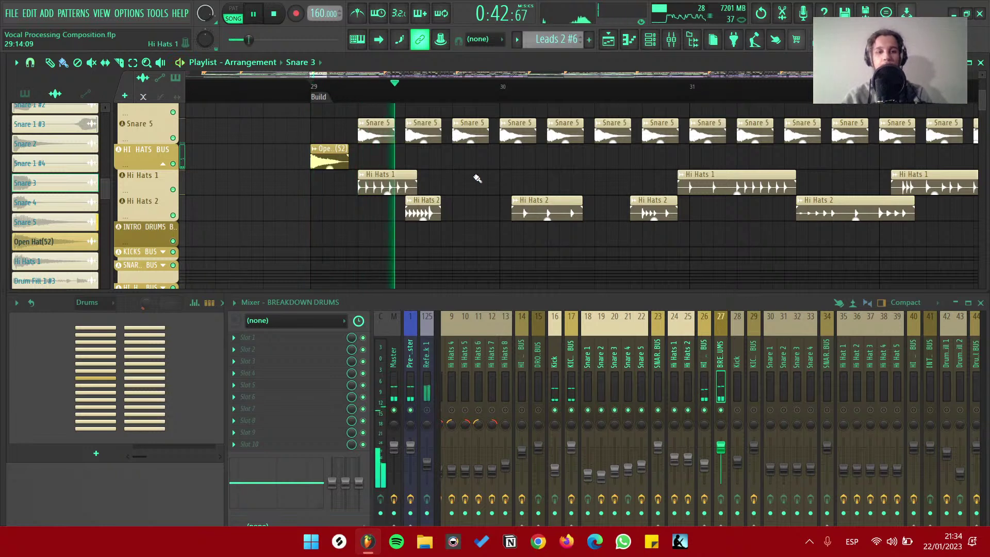
key(space)
right_click(615, 410)
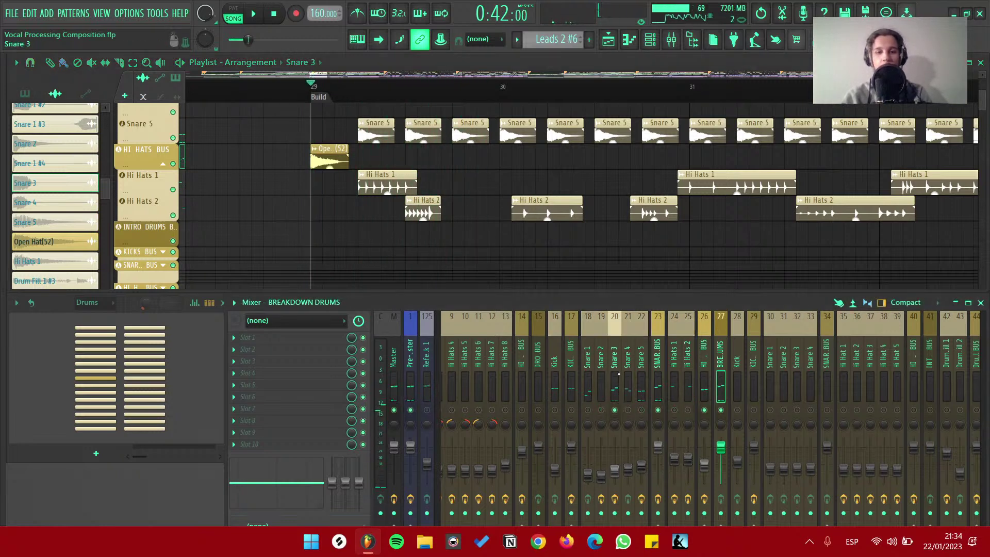
right_click(704, 410)
key(space)
key(space)
scroll(394, 141, down, 2)
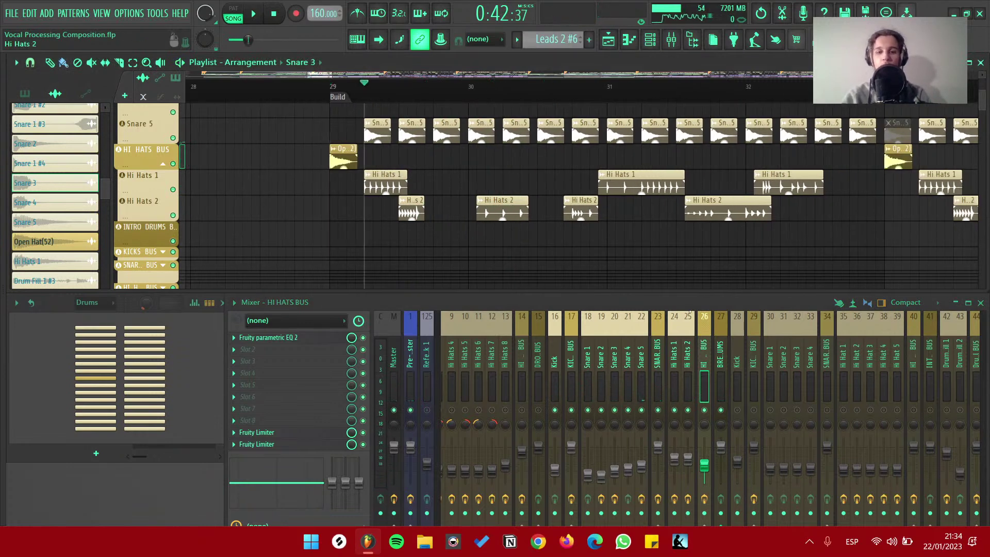
Open the channel settings of Hi Hats 2 and Hi Hats 1 in turn to check their panning
double_click(413, 206)
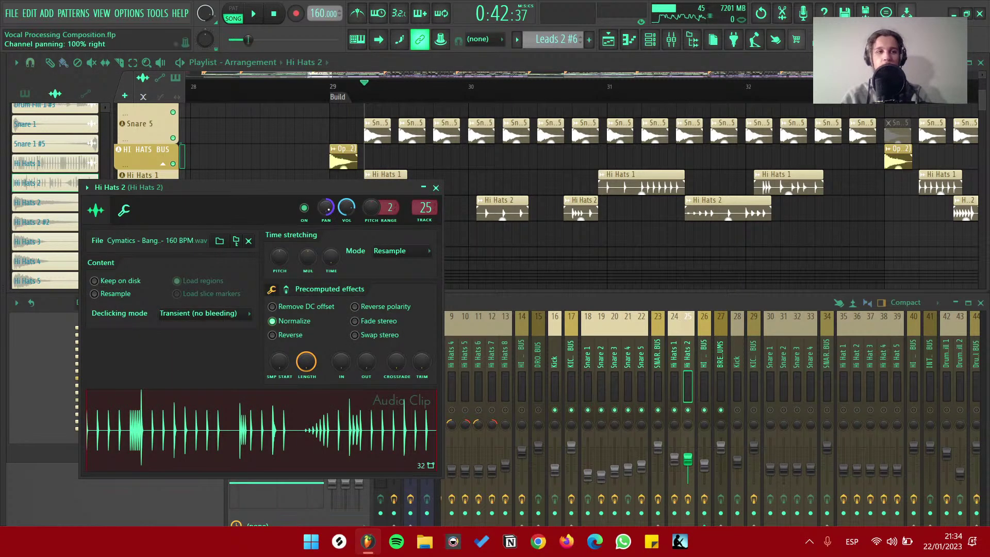
key(Escape)
double_click(402, 185)
key(Escape)
Listen to the full breakdown drums in the build, skipping ahead to the second half at bar 37
key(space)
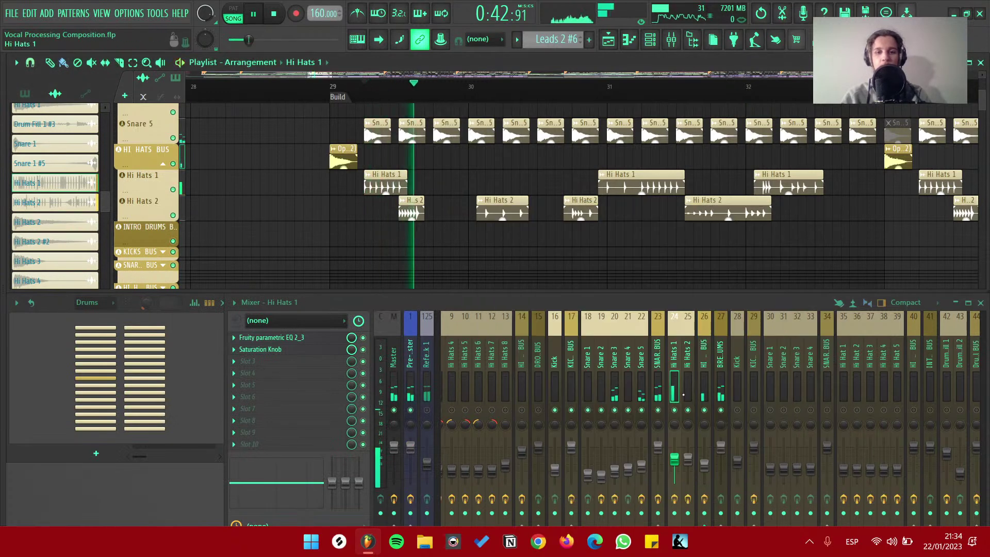
scroll(586, 242, down, 4)
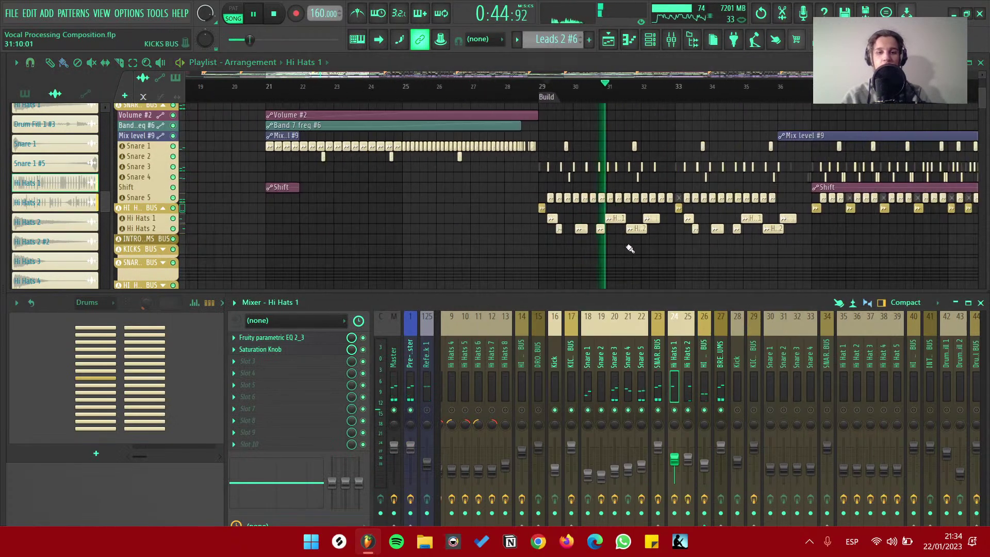
scroll(694, 273, down, 3)
click(656, 88)
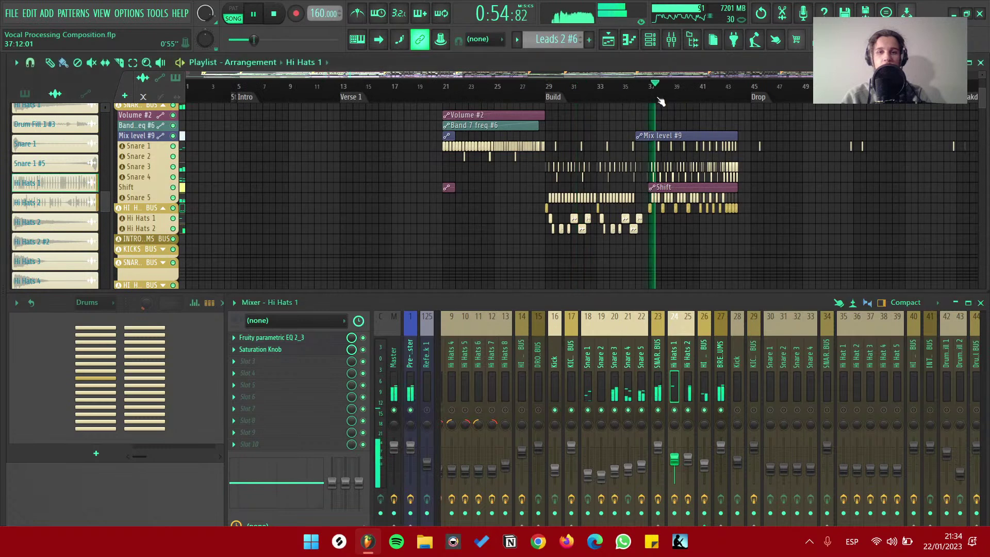
scroll(758, 214, up, 5)
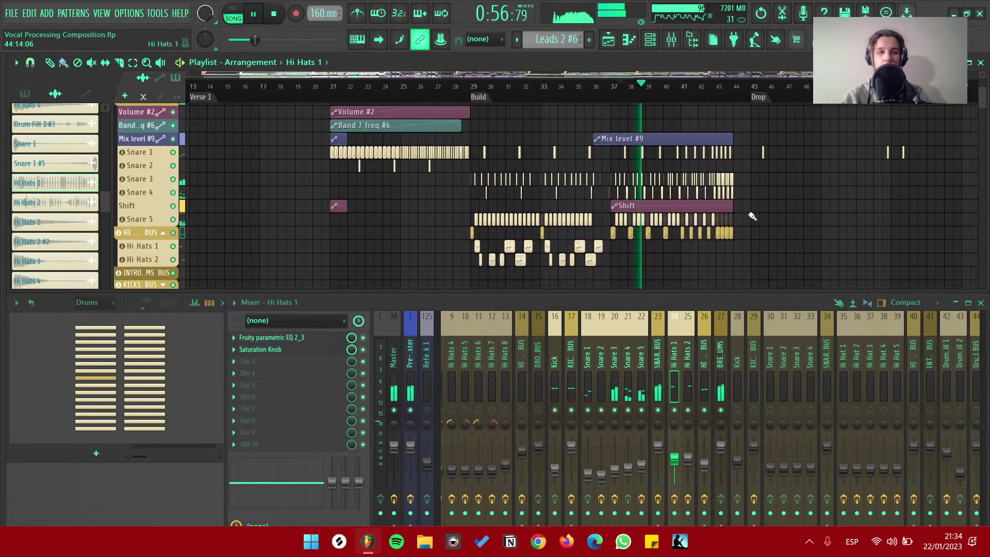
scroll(773, 215, up, 1)
scroll(780, 199, down, 1)
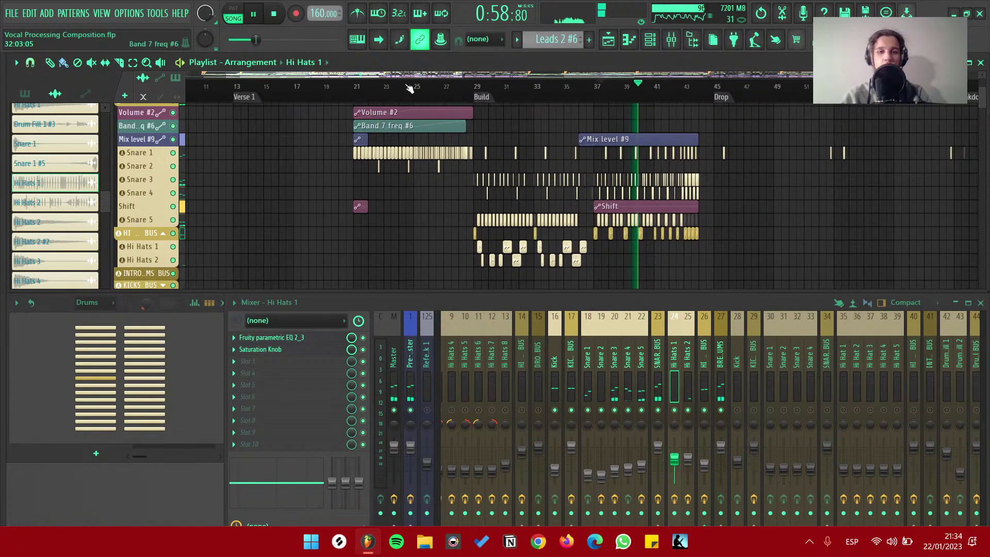
click(158, 13)
click(172, 63)
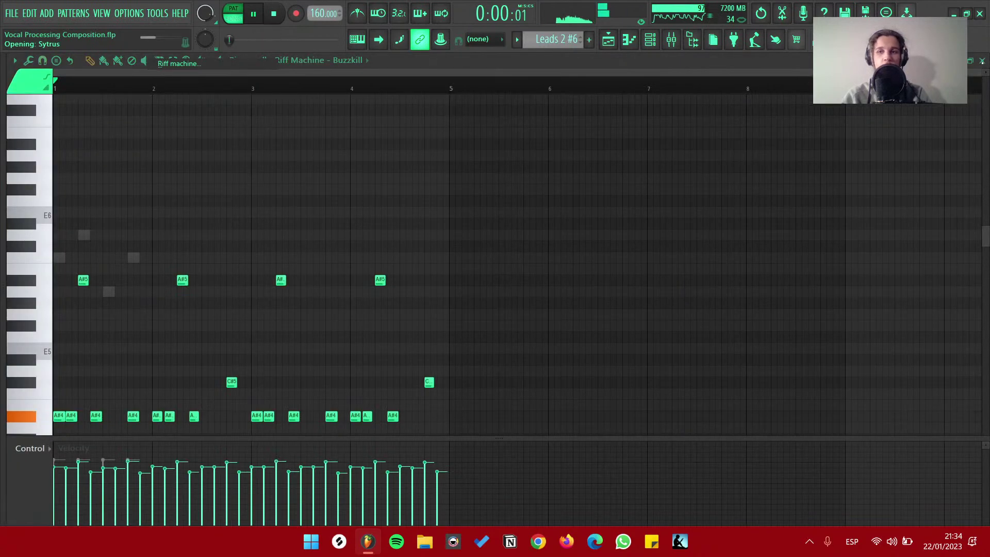
key(Escape)
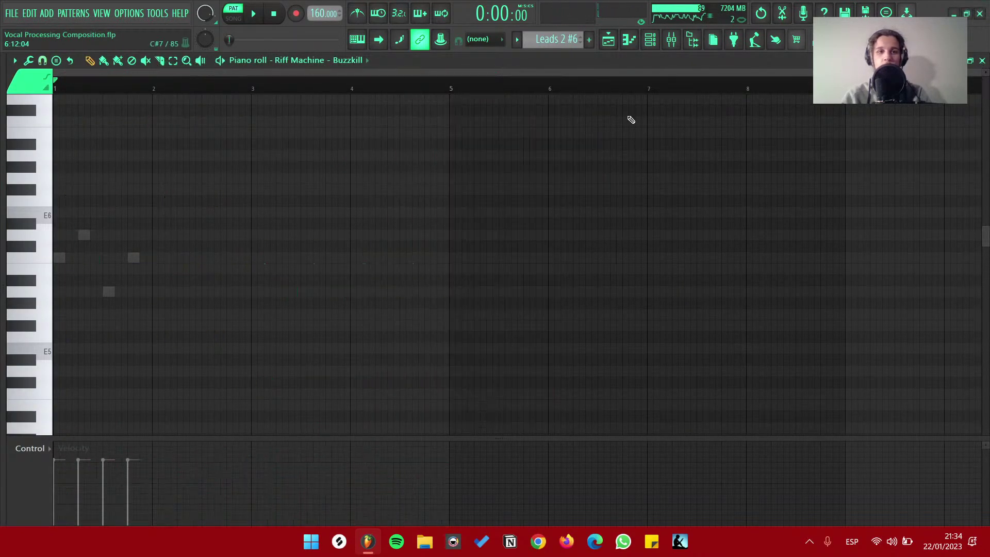
click(981, 60)
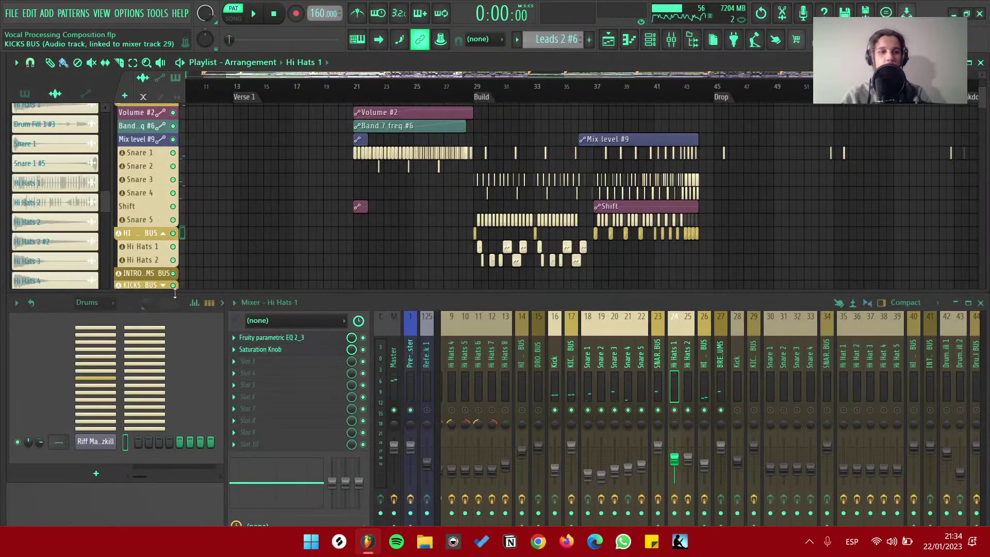
right_click(104, 444)
click(201, 487)
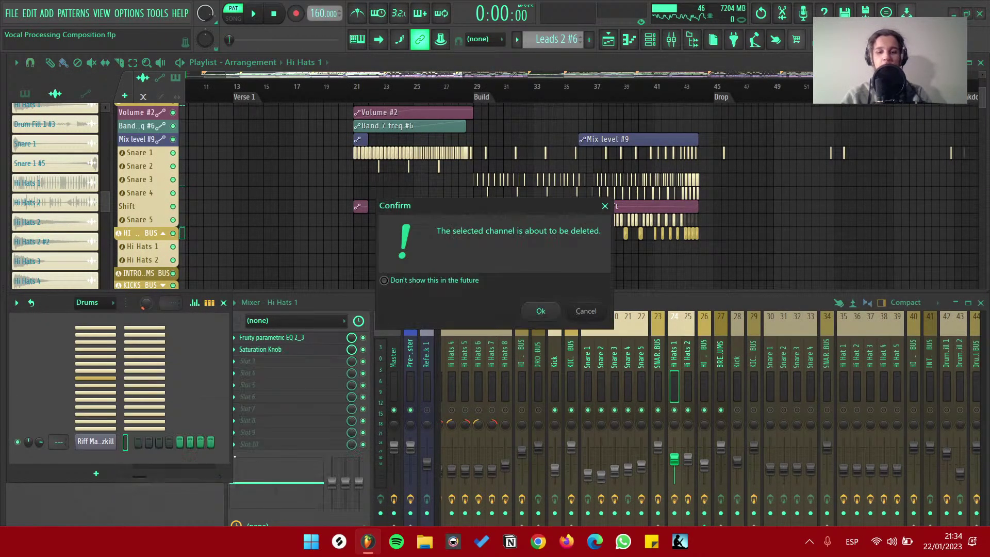
key(Return)
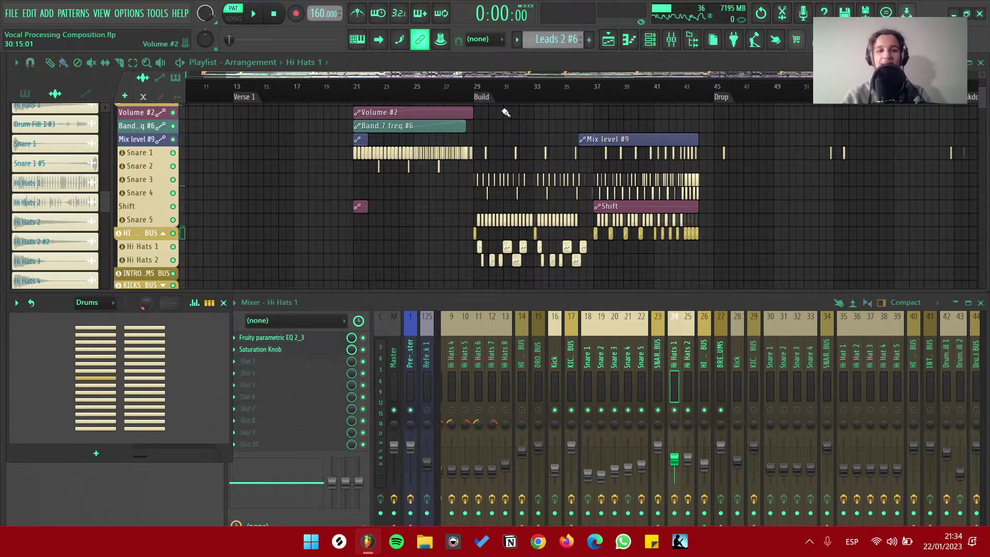
Place the playhead just before the Build marker at bar 29 and select the HI HATS BUS mixer track
click(475, 92)
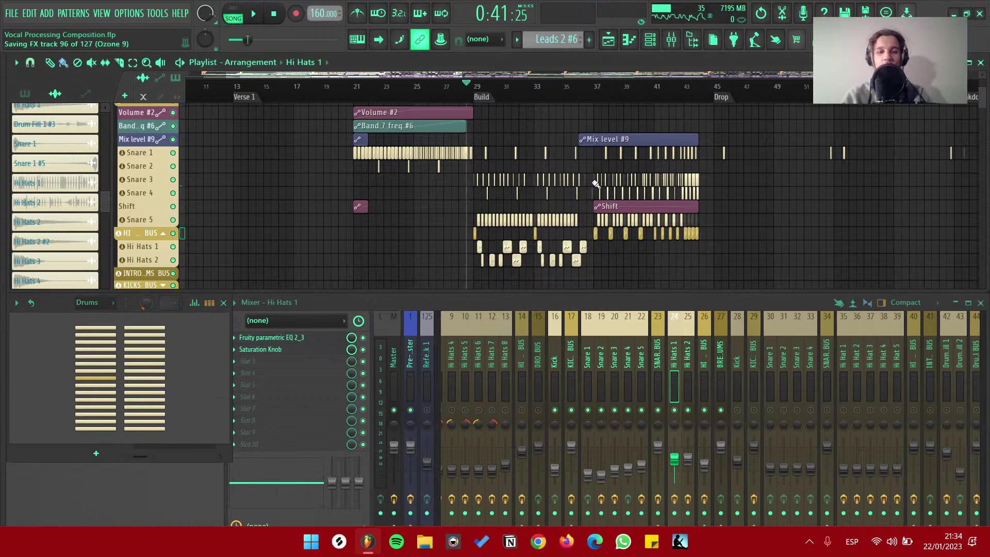
scroll(631, 208, up, 2)
scroll(631, 207, down, 2)
scroll(591, 233, up, 3)
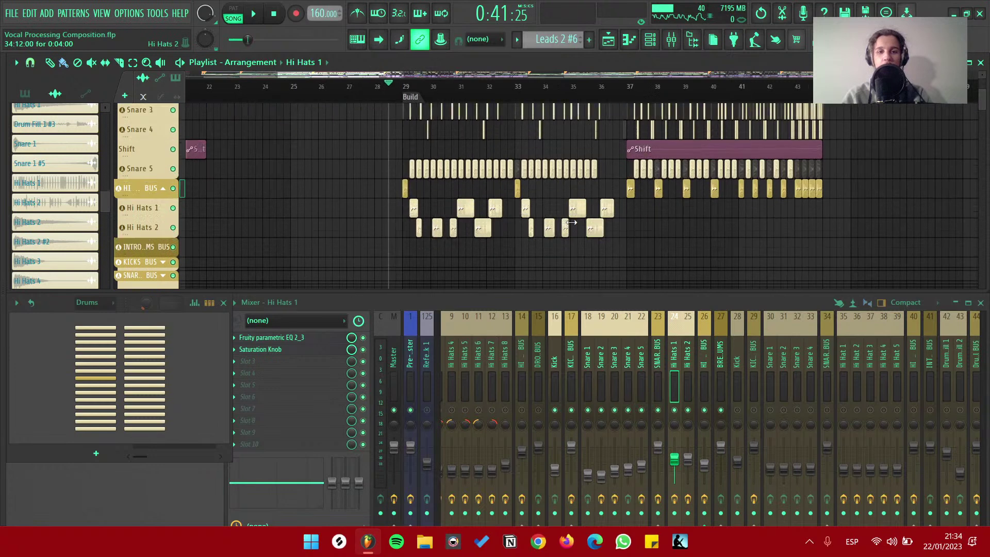
click(703, 367)
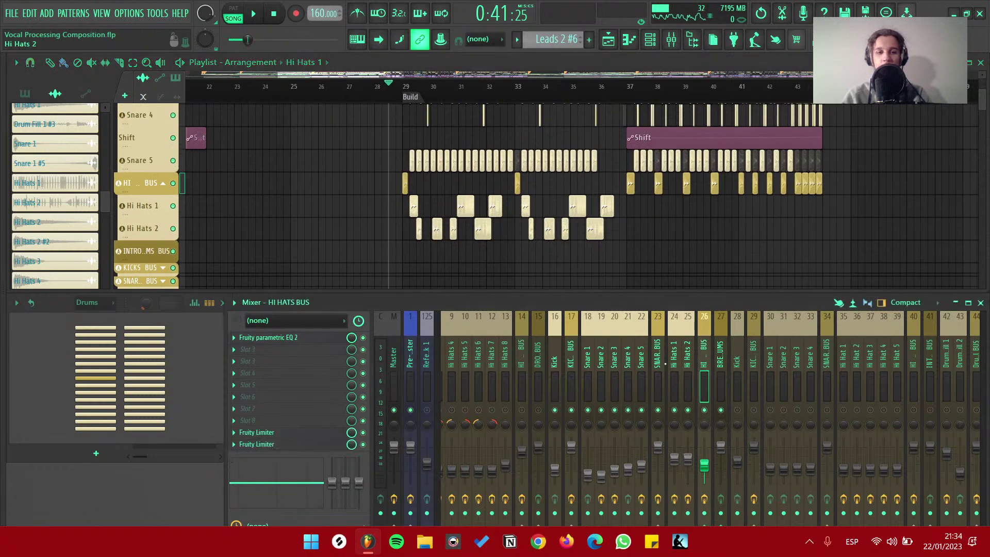
Inspect the Fruity parametric EQ 2 curves on the HI HATS BUS and the SNARES BUS
click(313, 338)
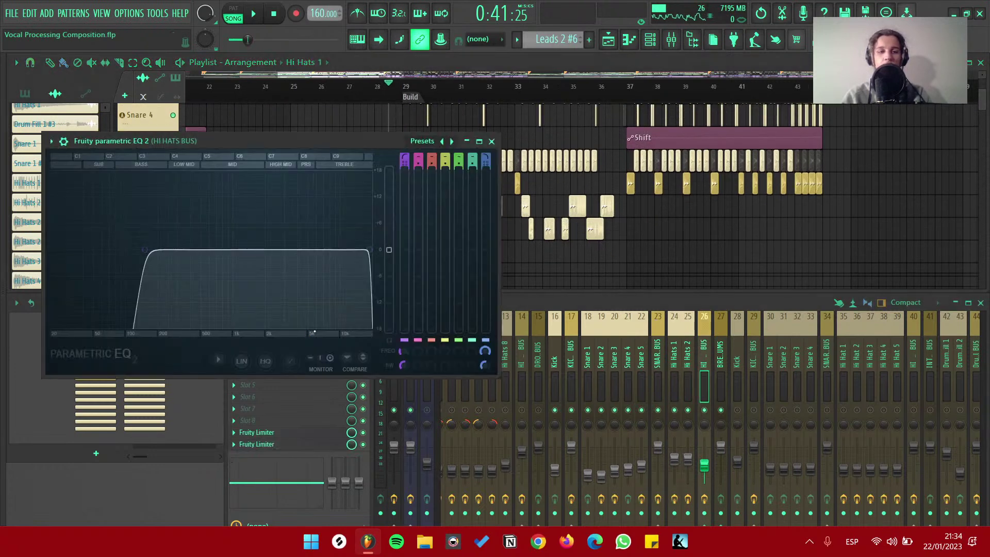
click(492, 141)
click(671, 363)
click(660, 362)
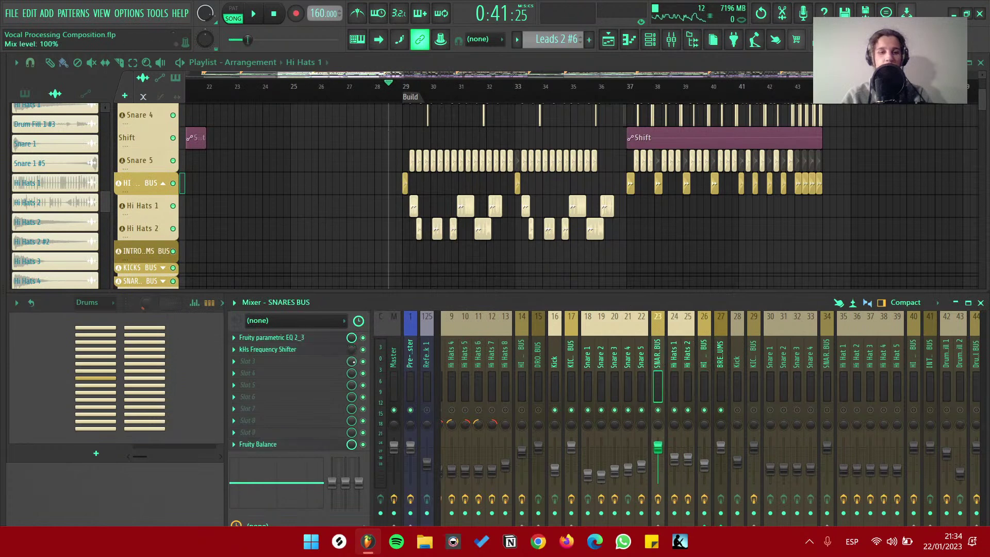
click(306, 339)
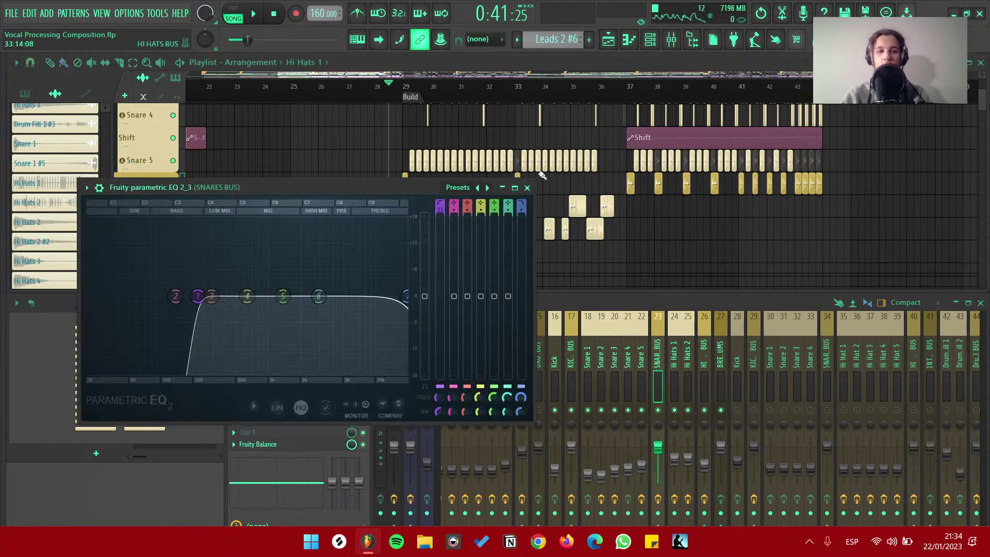
click(528, 187)
Collapse the expanded drum groups under BREAKDOWN DRUMS in the playlist
scroll(541, 215, down, 5)
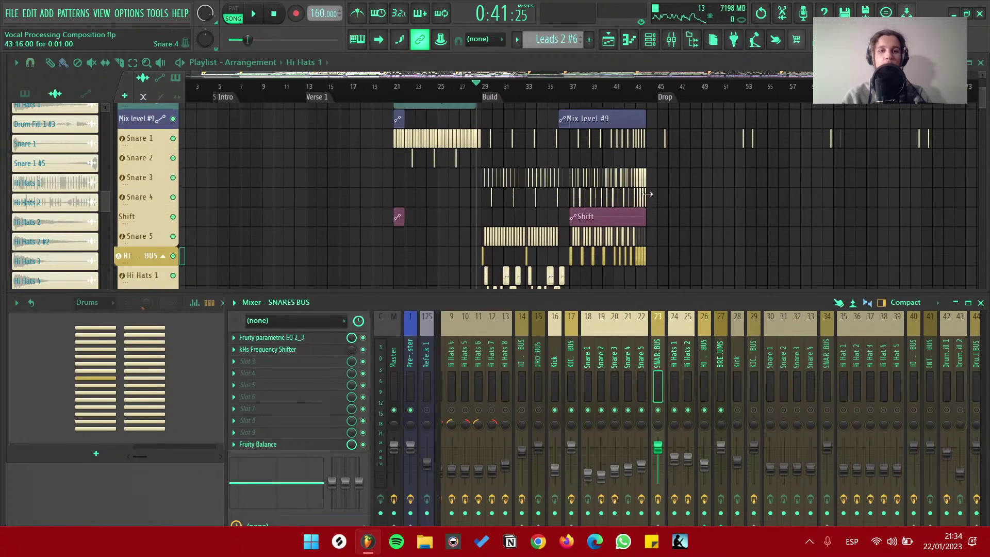
scroll(759, 207, right, 3)
click(163, 126)
click(164, 165)
scroll(167, 162, up, 1)
click(163, 127)
scroll(626, 216, up, 1)
scroll(629, 215, down, 1)
drag(592, 215, 505, 251)
Move the playhead to the Drop marker at bar 45 and play the start of the drop briefly
key(alt+KP_Multiply)
key(alt+KP_Multiply)
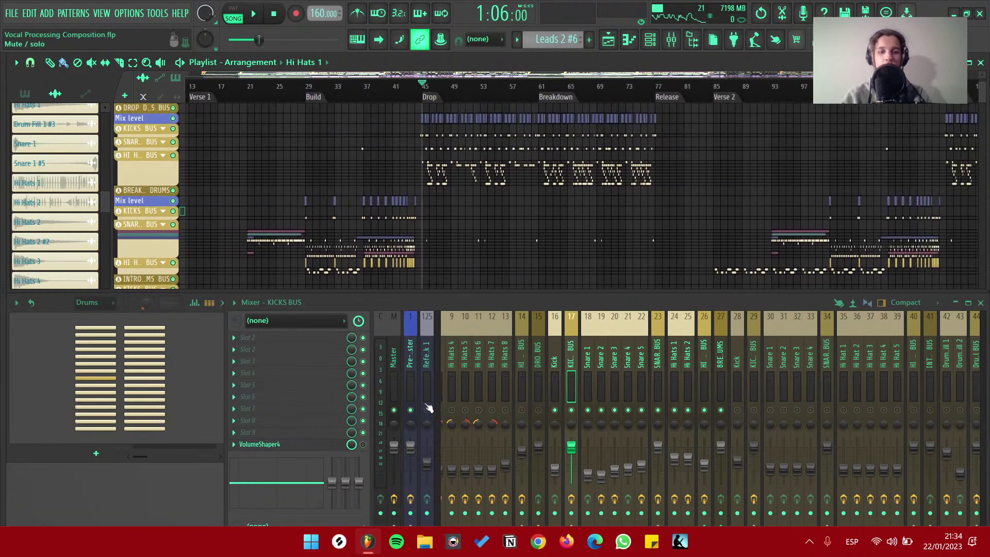
key(space)
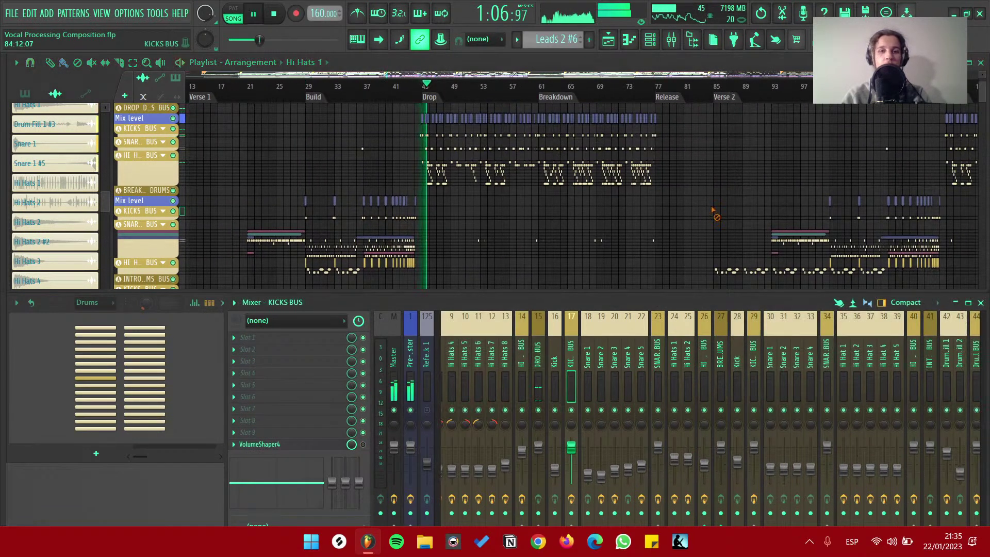
scroll(544, 212, up, 2)
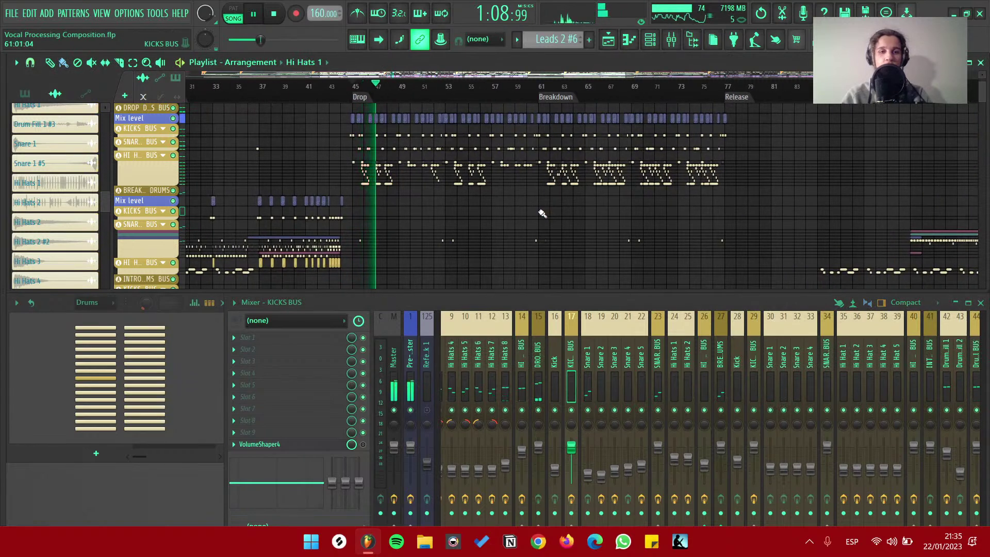
key(space)
Switch to YouTube Studio to check the livestream's chat and concurrent-viewer graph, and return to FL Studio
key(alt+Tab)
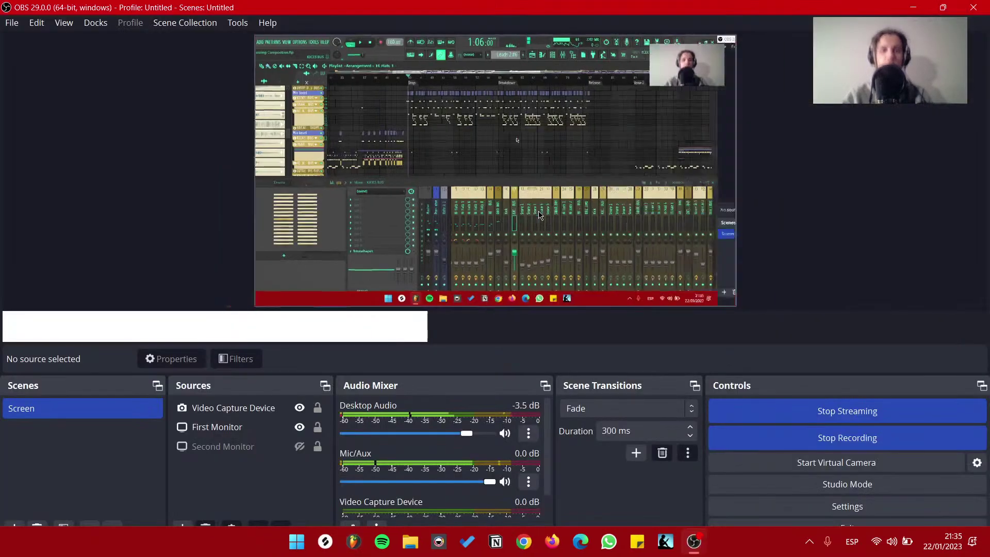
key(alt+Tab)
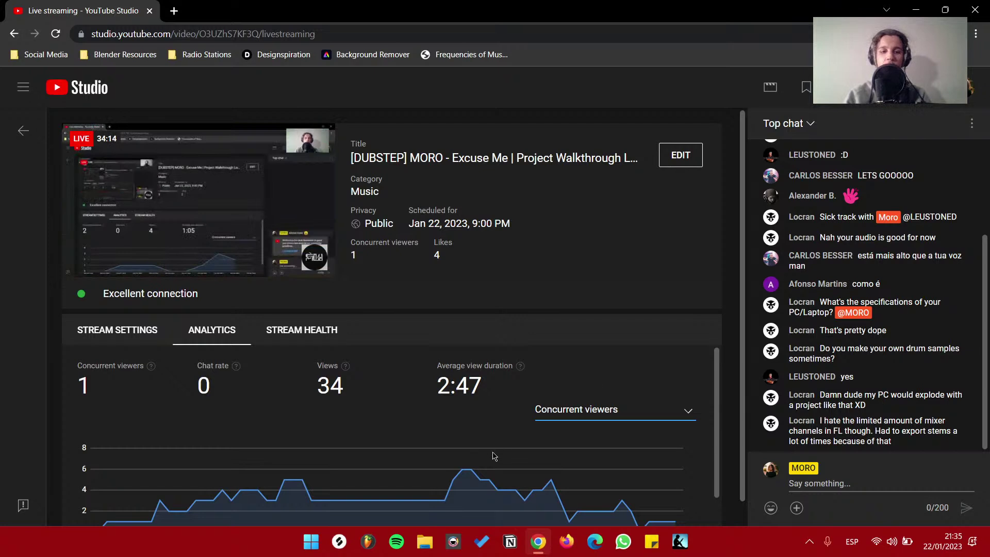
mouse_move(468, 475)
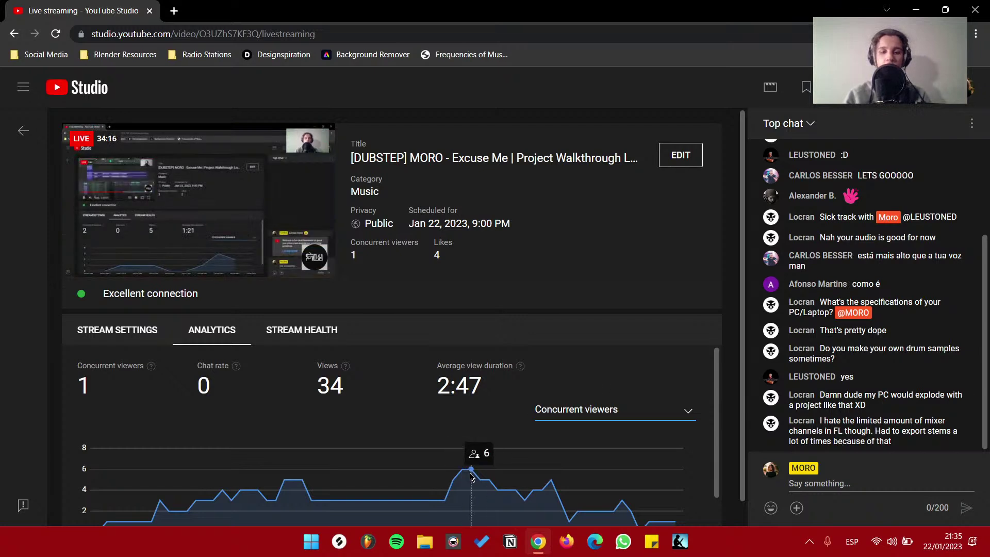
scroll(603, 465, down, 1)
scroll(611, 466, up, 1)
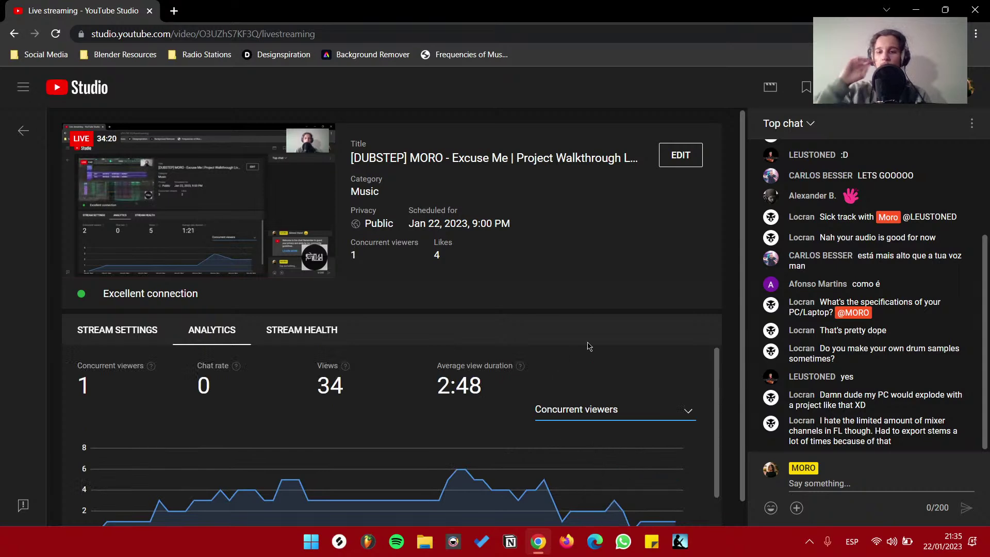
key(ctrl+super+Left)
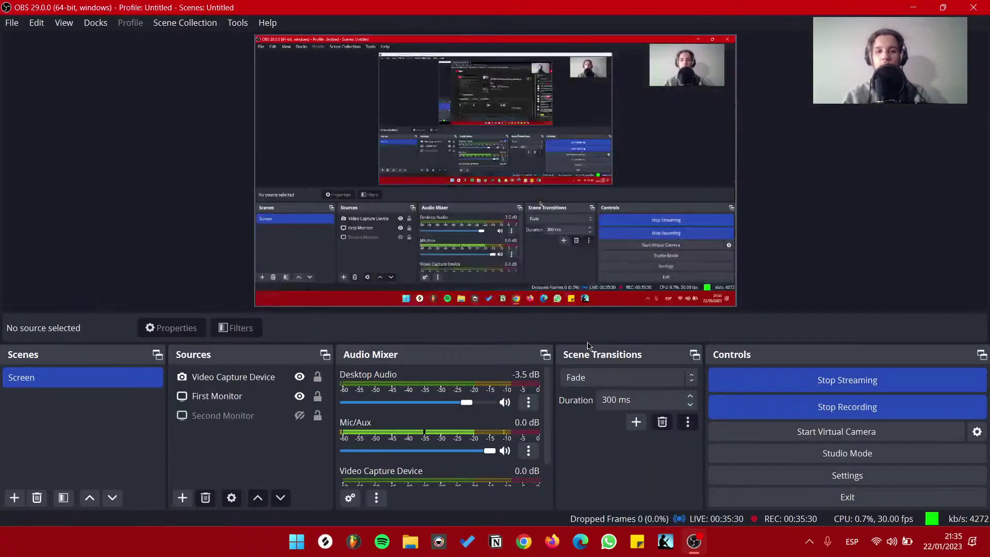
key(ctrl+super+Left)
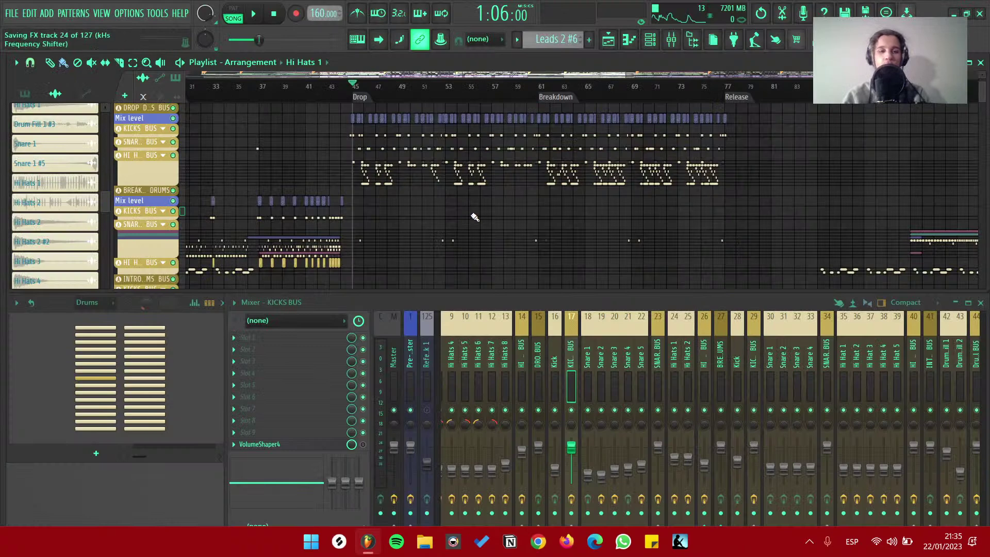
Look over the drop drums in the playlist and the mixer's drum, lead, FX, bass and chord tracks, ending with PADS selected
scroll(515, 206, up, 3)
scroll(649, 361, down, 10)
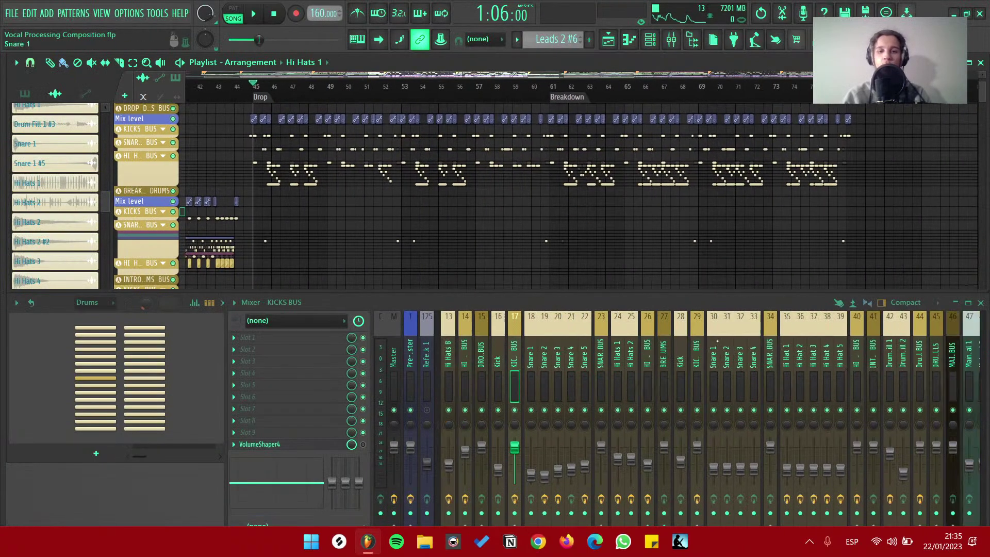
scroll(725, 332, down, 2)
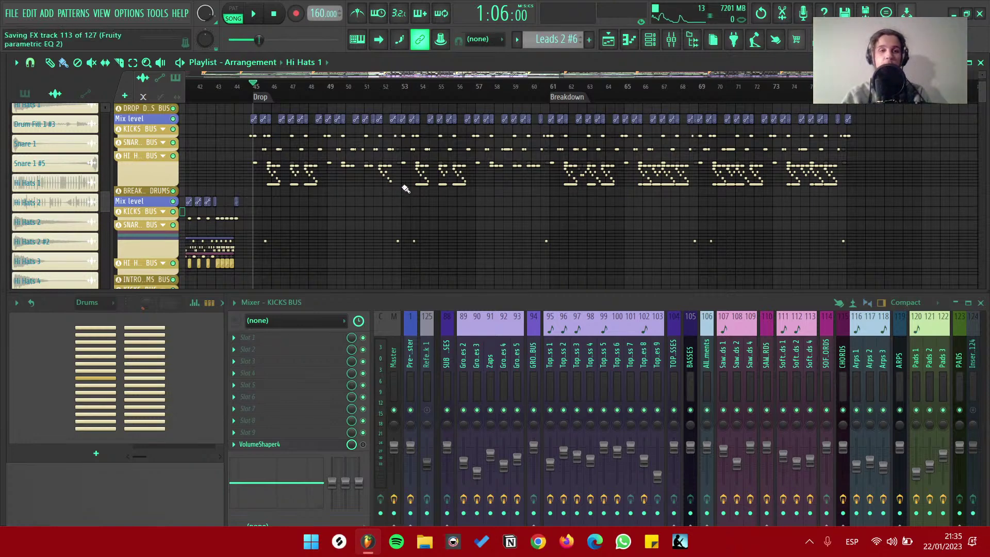
scroll(487, 169, down, 4)
scroll(464, 169, down, 3)
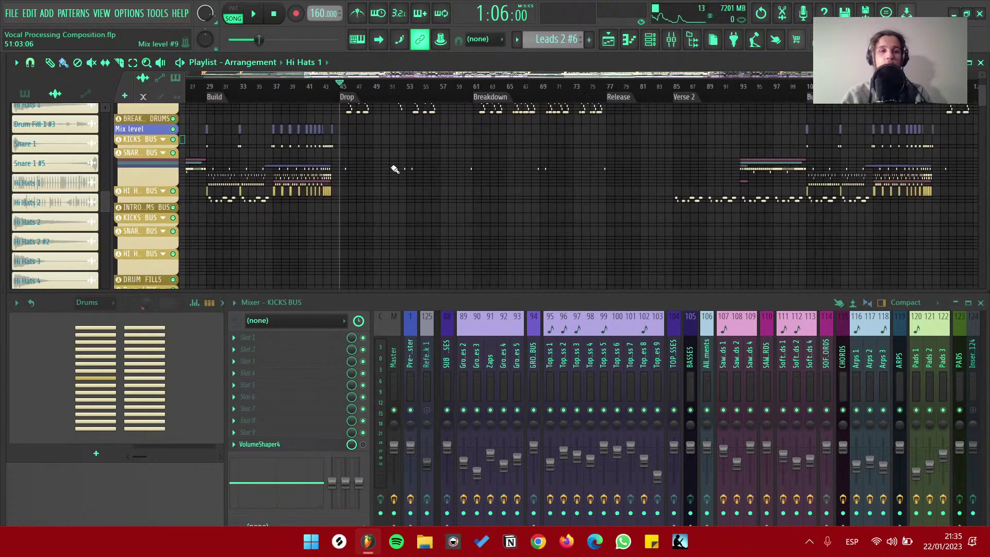
scroll(433, 169, up, 1)
scroll(432, 169, up, 3)
scroll(376, 175, up, 3)
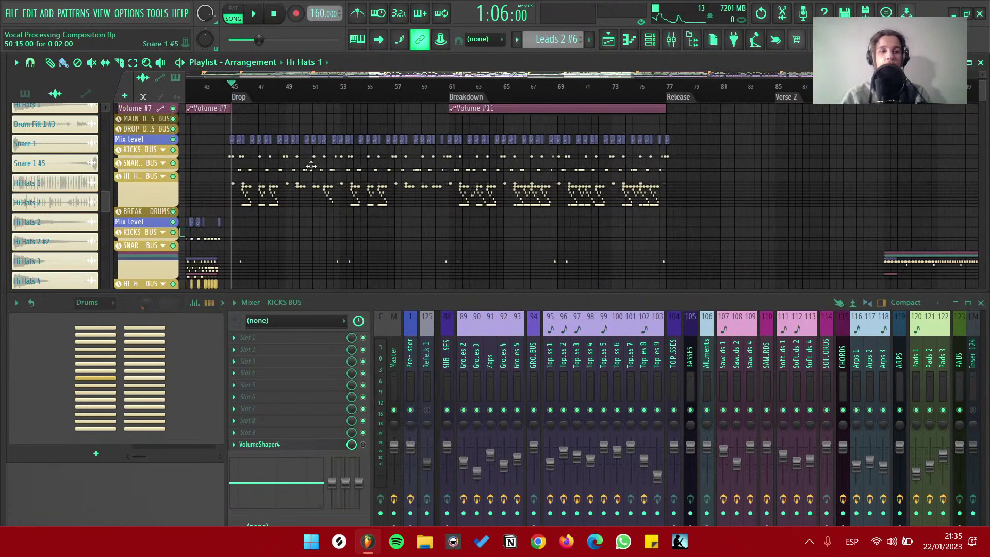
scroll(262, 165, up, 2)
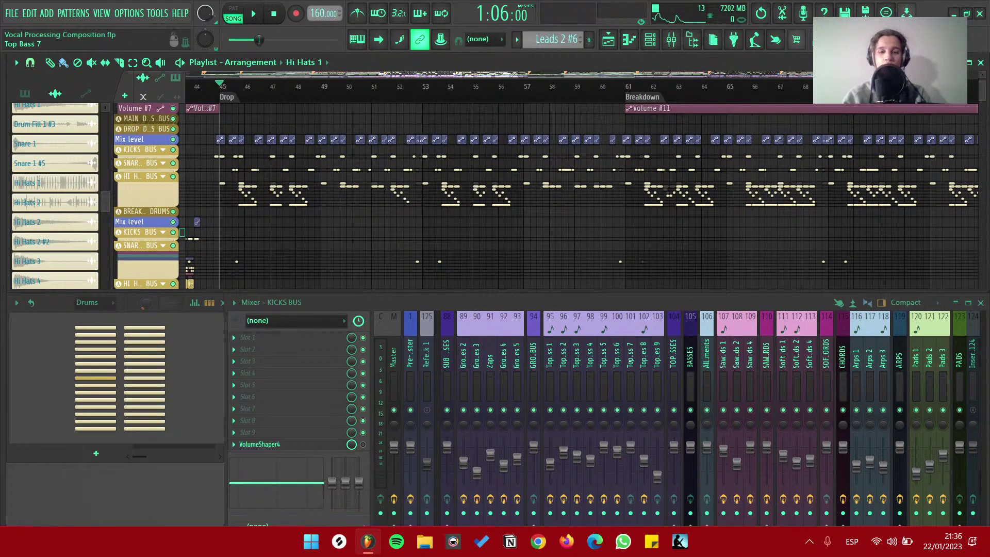
scroll(573, 360, up, 10)
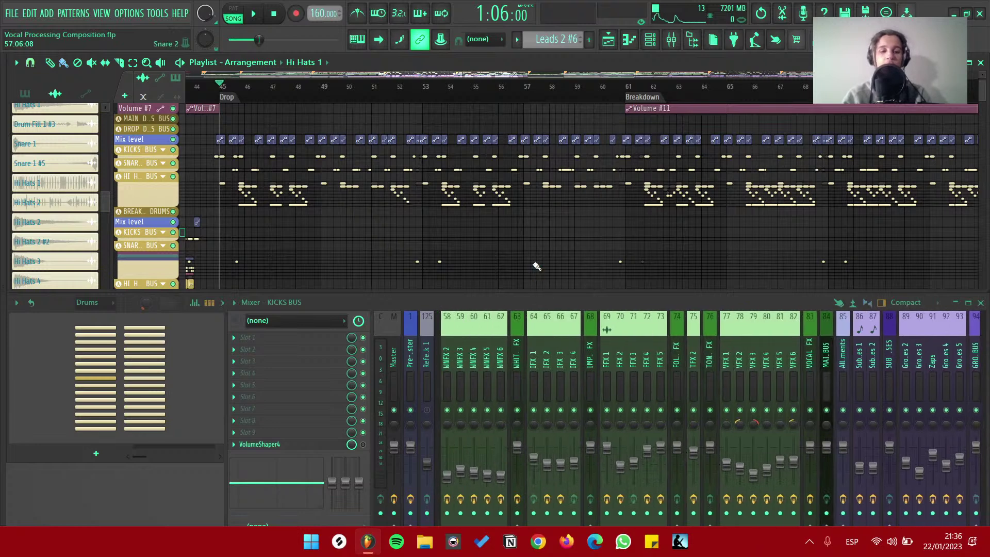
scroll(540, 340, up, 5)
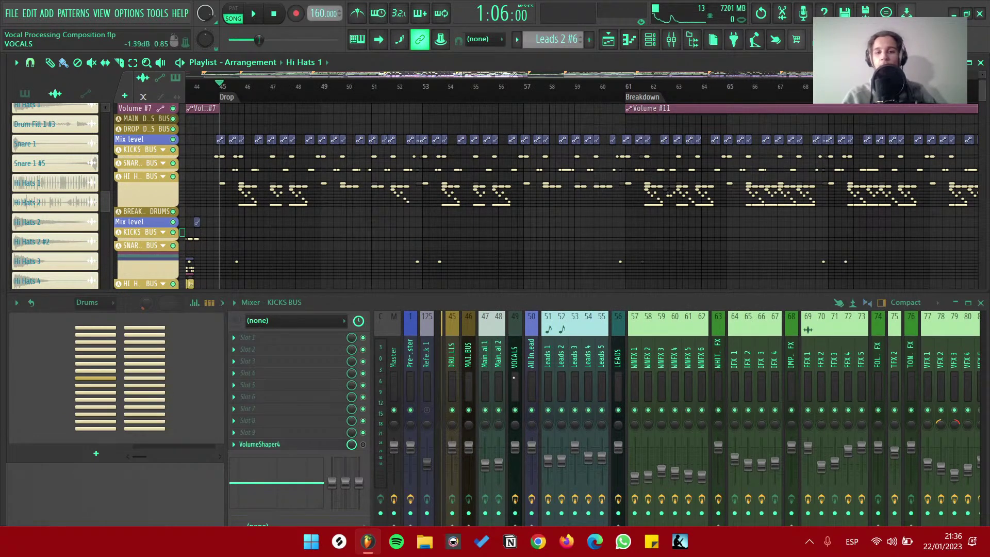
scroll(546, 361, down, 15)
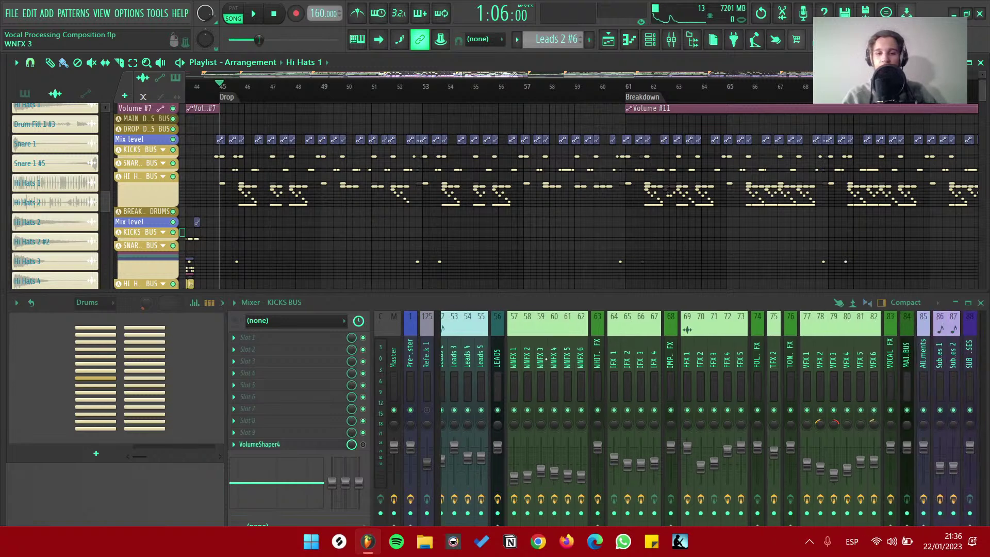
scroll(546, 359, down, 1)
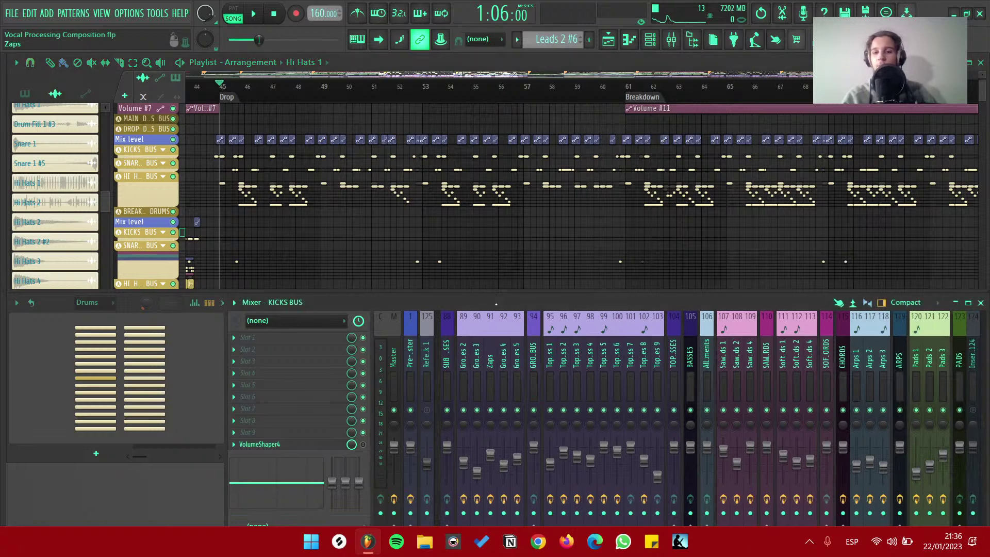
click(959, 357)
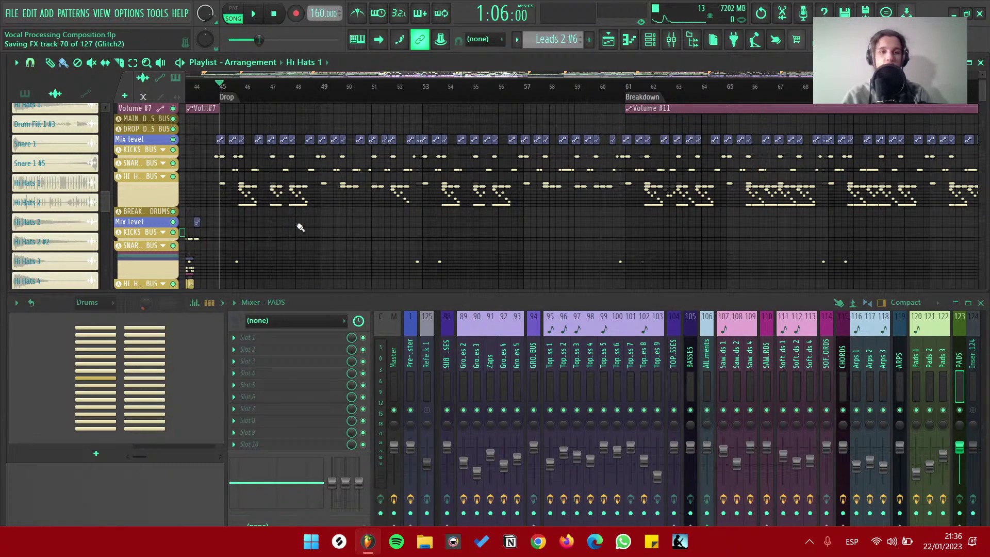
Solo the MAIN DRUMS BUS mixer track and listen to the drop from bar 45
scroll(293, 223, down, 3)
scroll(329, 196, down, 2)
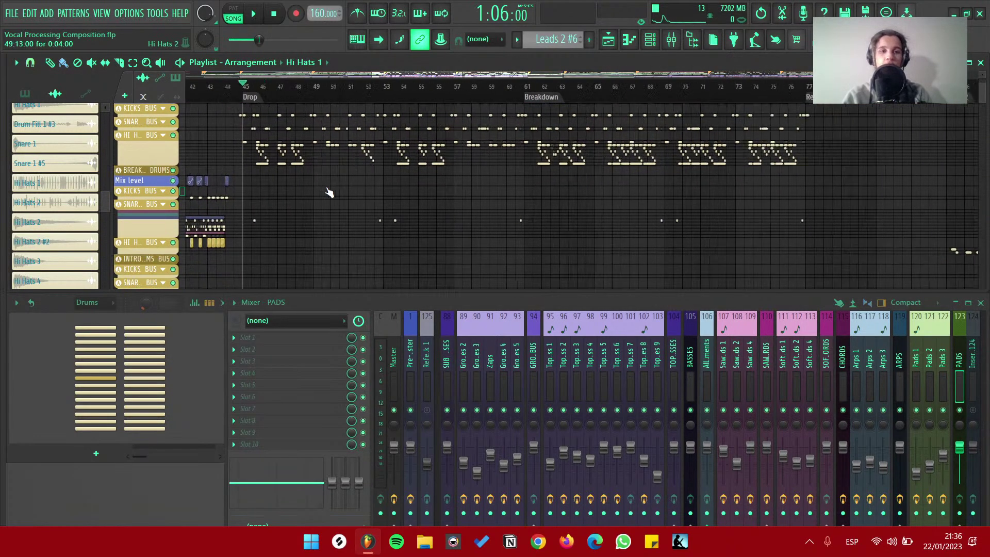
scroll(361, 201, down, 4)
scroll(360, 198, up, 5)
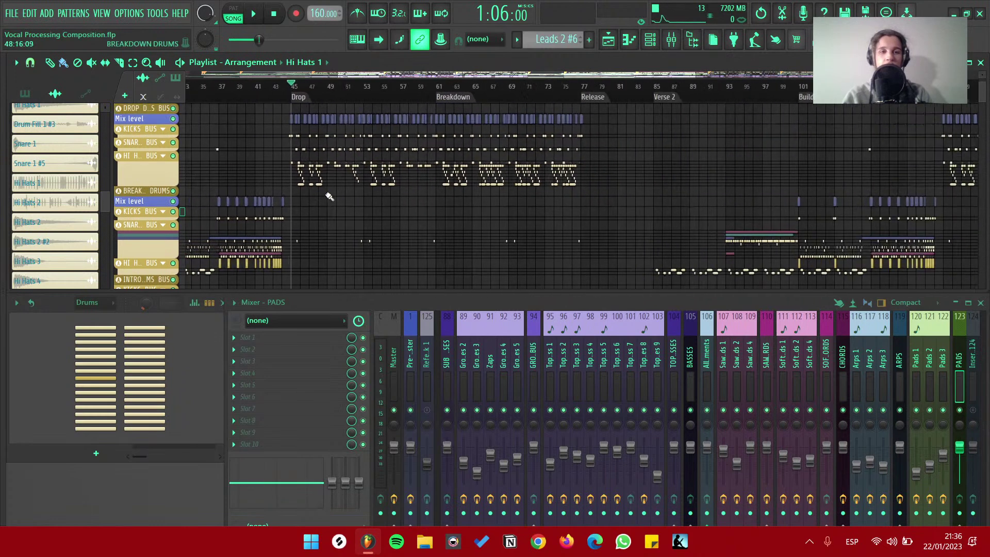
scroll(597, 393, up, 10)
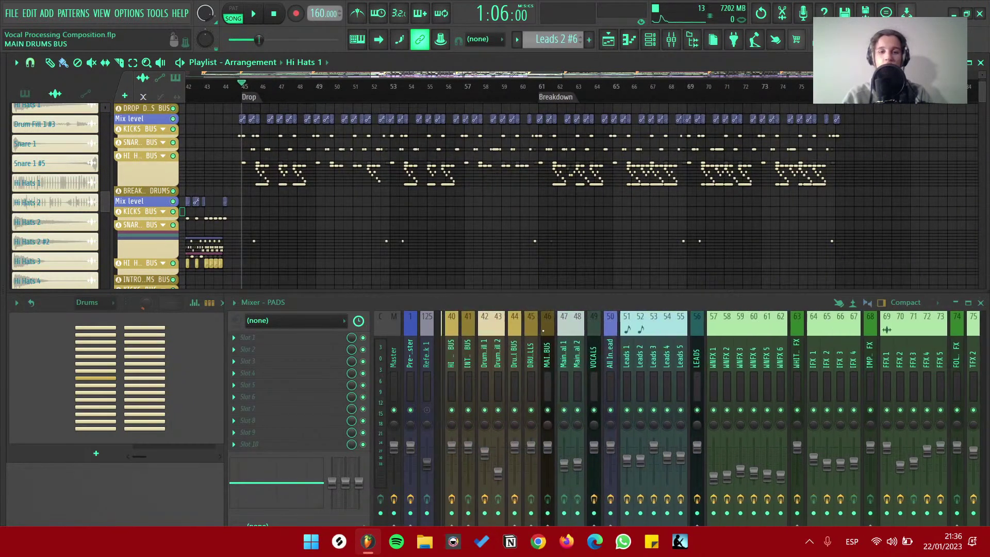
right_click(750, 411)
key(space)
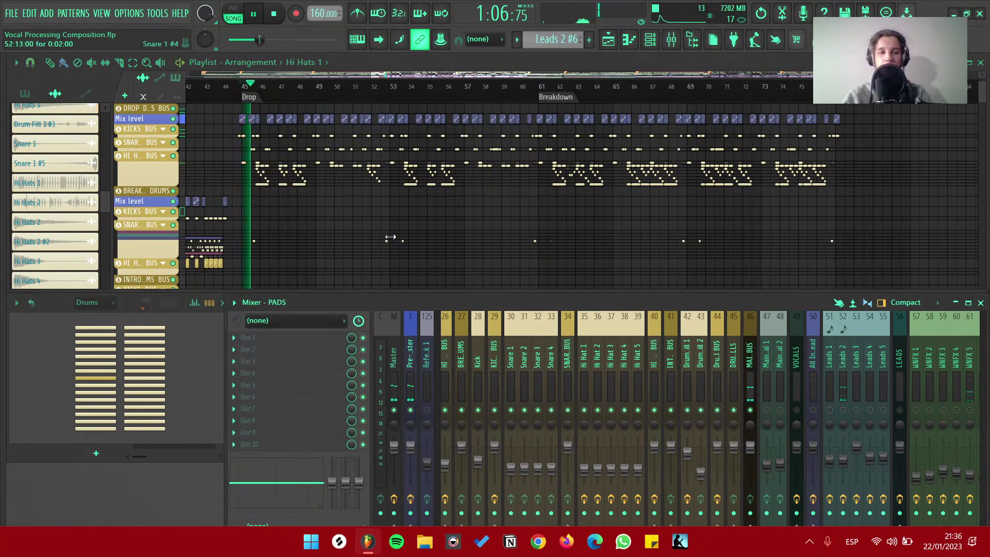
scroll(309, 214, up, 6)
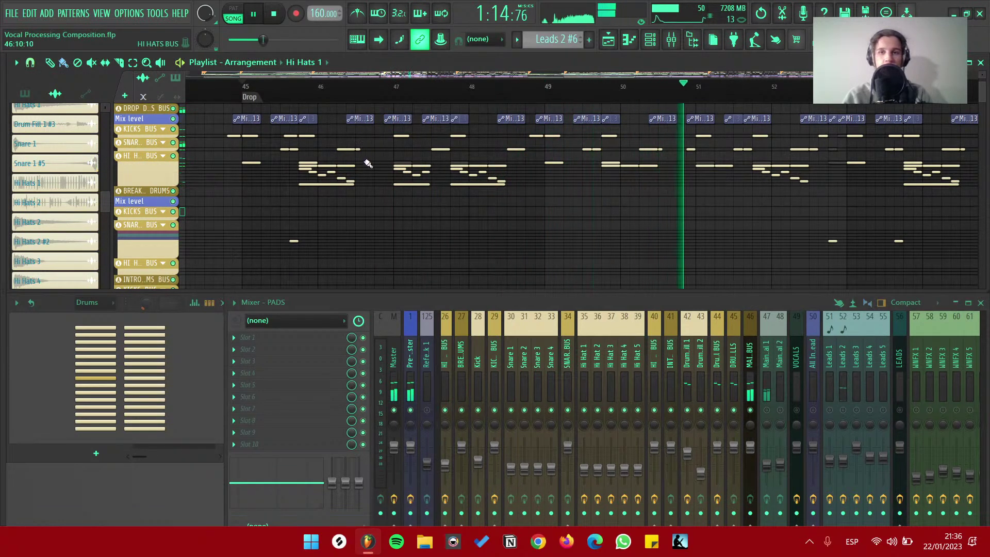
scroll(363, 164, down, 2)
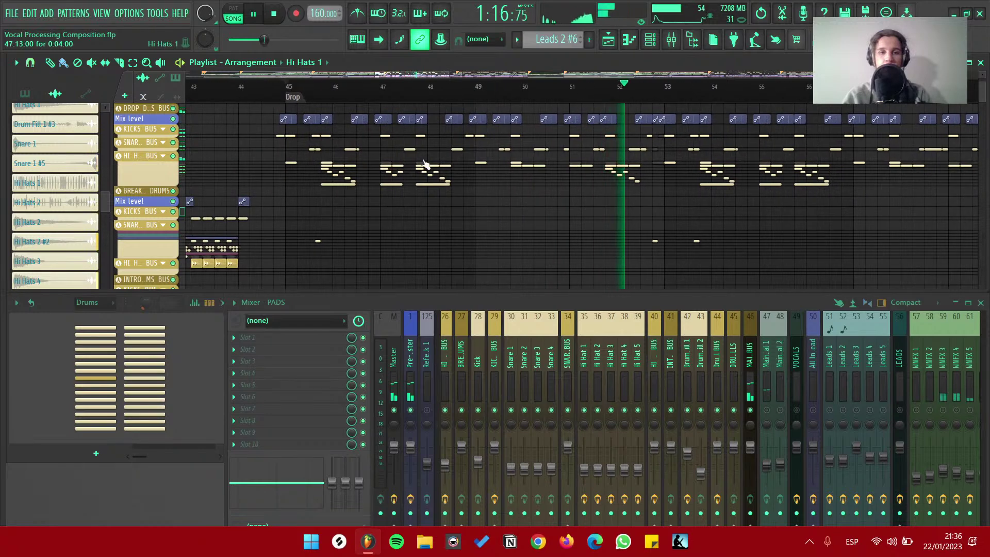
key(space)
Expand the KICKS BUS group under the drop drums and select its Kick track
scroll(332, 170, up, 2)
scroll(332, 170, up, 2)
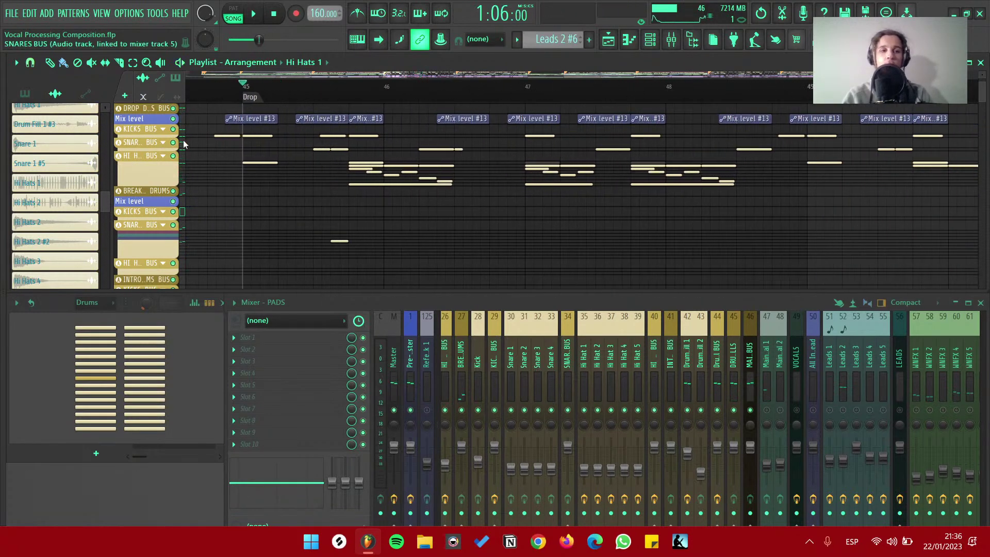
click(162, 129)
click(222, 146)
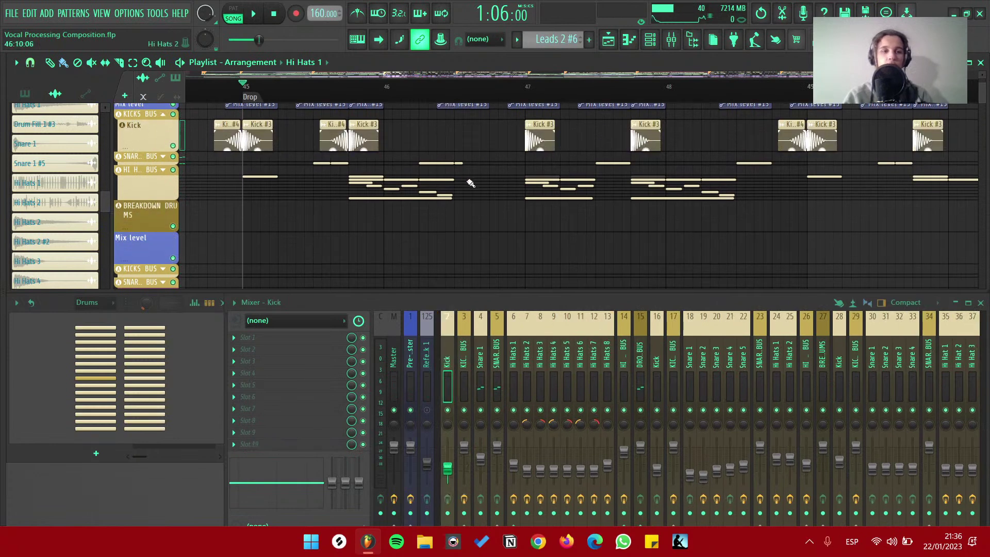
scroll(464, 183, down, 4)
scroll(425, 191, up, 4)
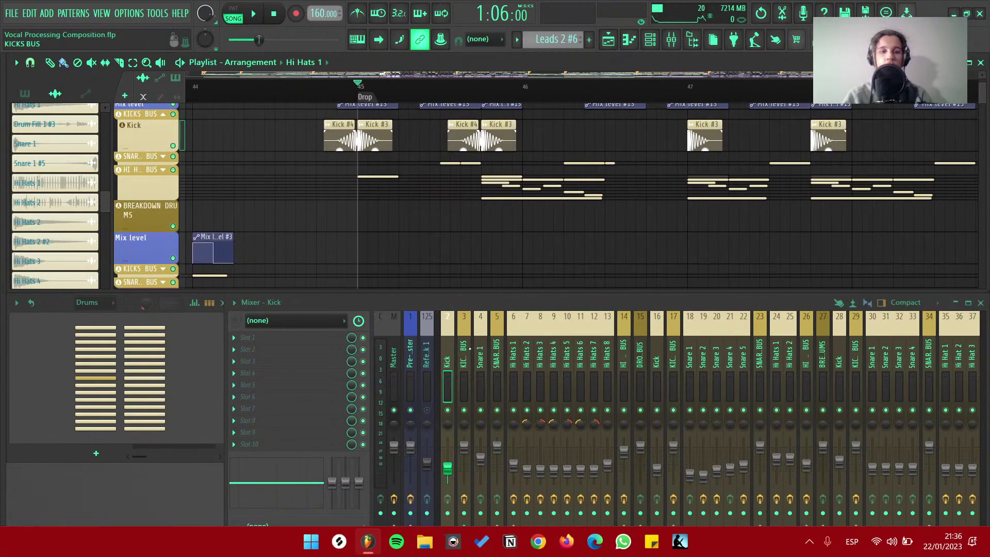
Check the effect slots of the drop's KICKS BUS, Snare 1 and SNARES BUS, and expand the SNARES BUS group
click(466, 351)
click(496, 353)
click(480, 353)
click(496, 353)
scroll(361, 131, up, 1)
scroll(392, 155, down, 2)
click(165, 163)
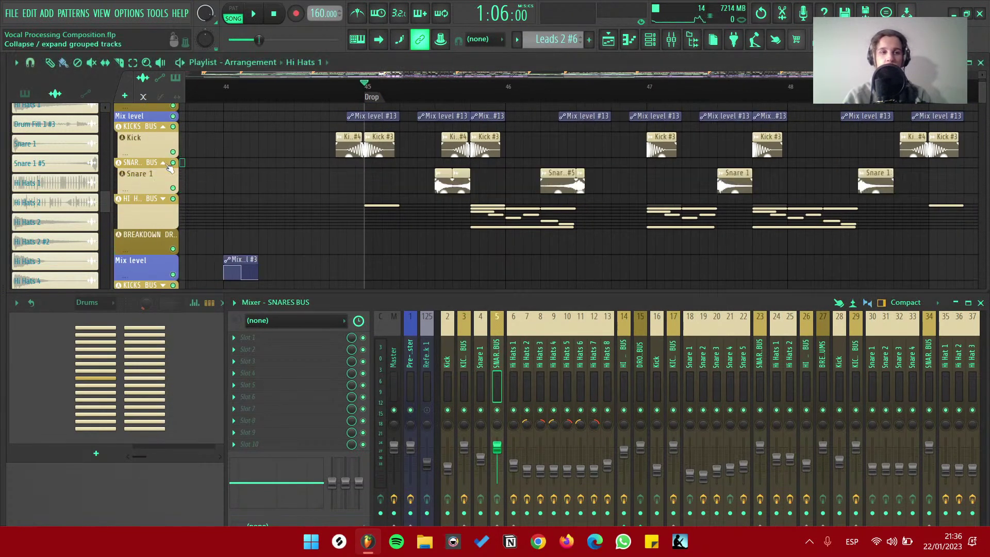
Listen to the drop from the first snare clip in bar 45 with the Snare 1 track selected
drag(419, 98, 442, 97)
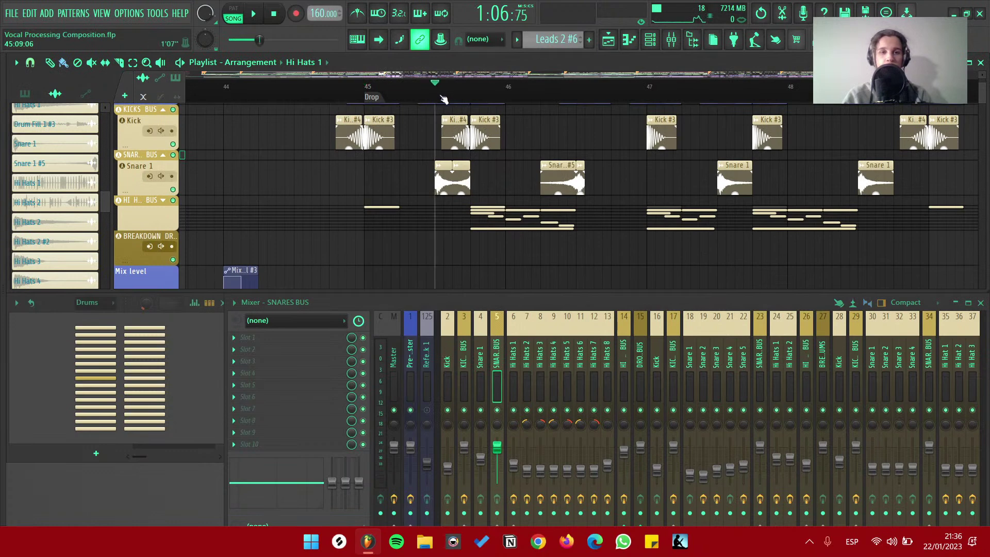
key(space)
click(149, 179)
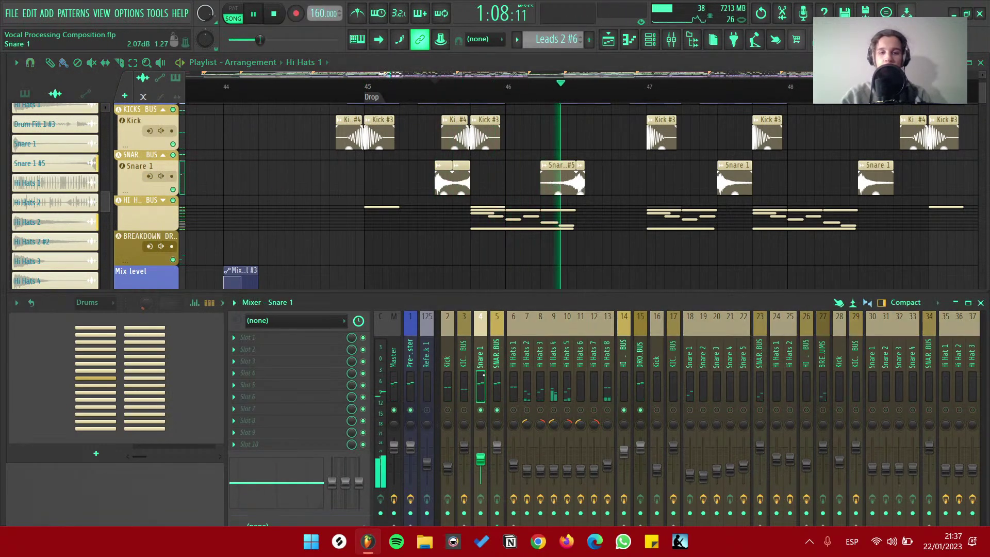
key(space)
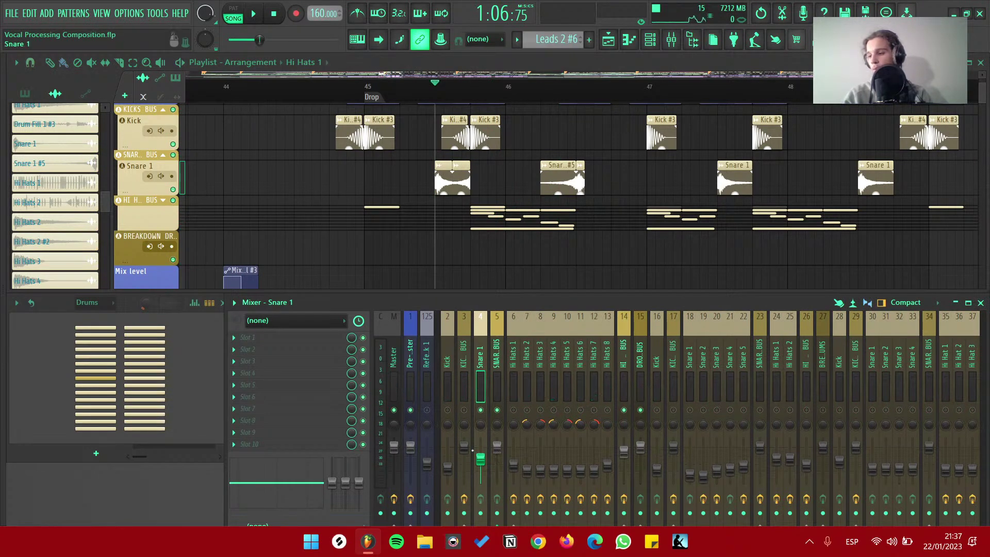
Open the Sound_Design_Things project from the Excuse Me project folder and dismiss the missing samples notice
key(alt+F8)
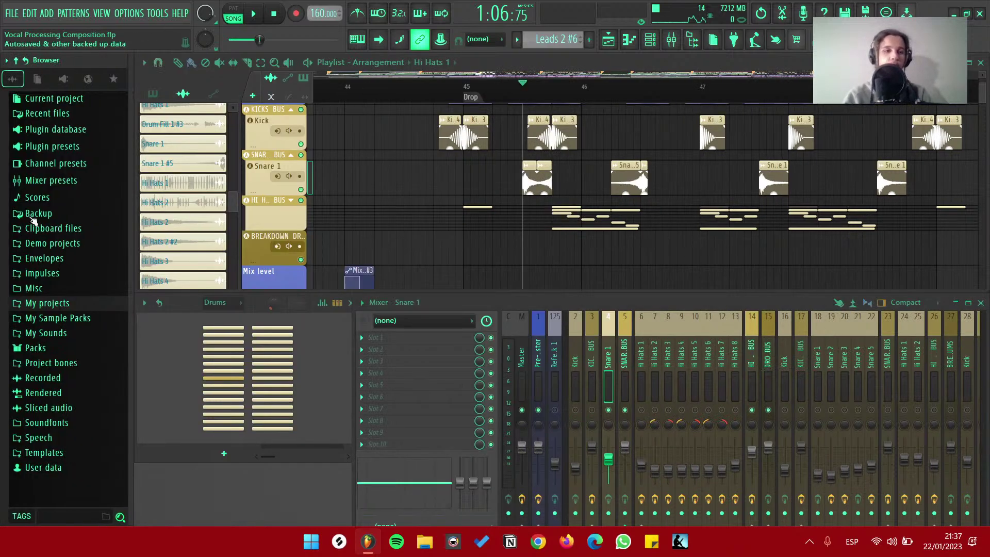
click(66, 304)
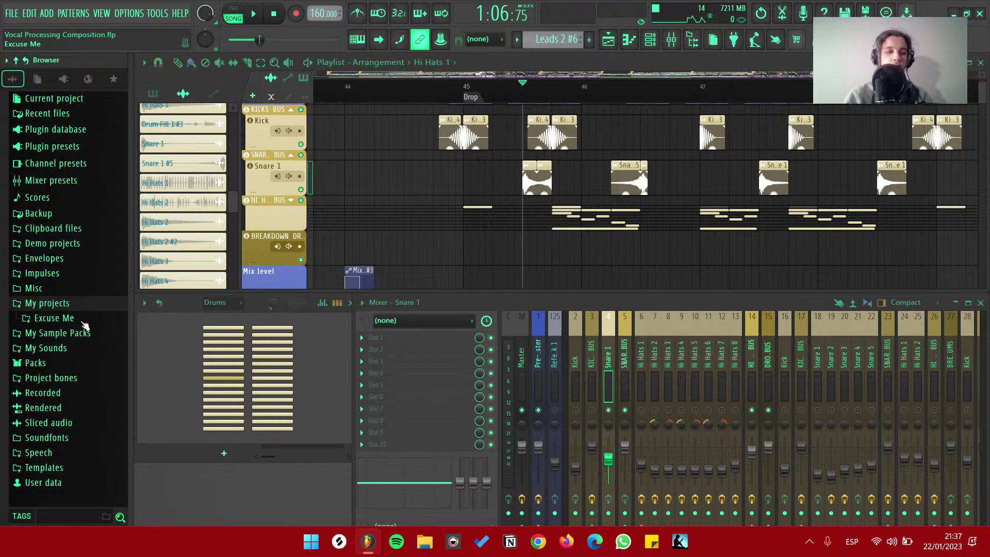
click(82, 318)
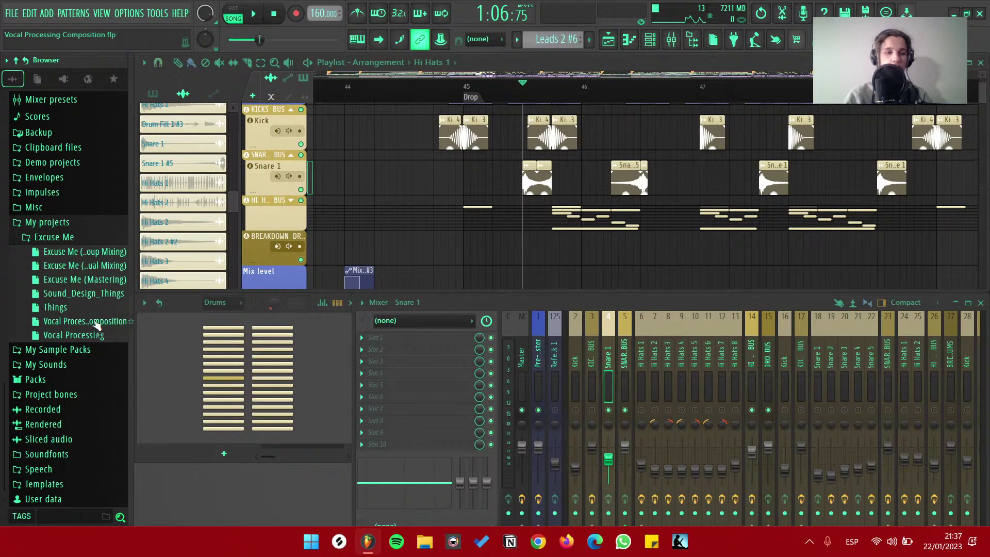
right_click(91, 293)
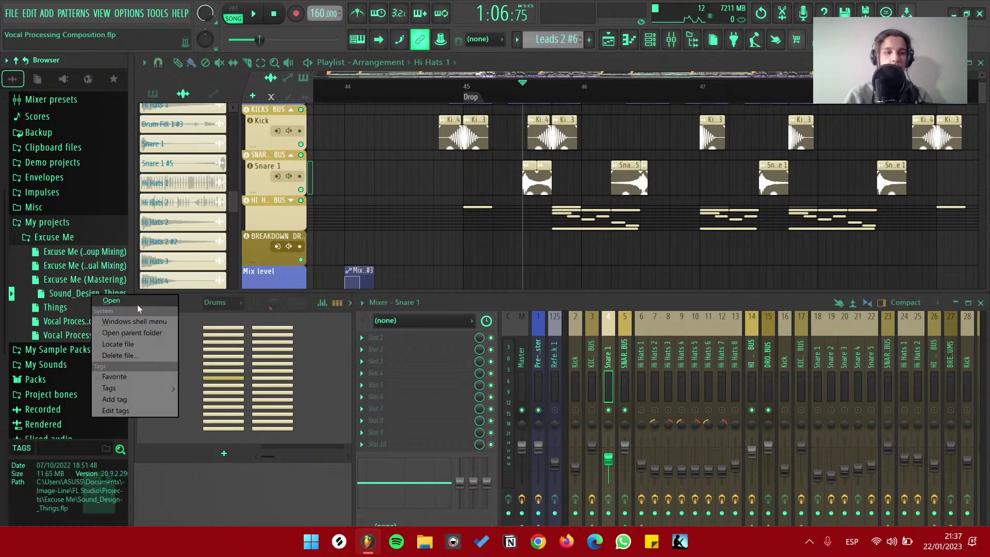
click(112, 301)
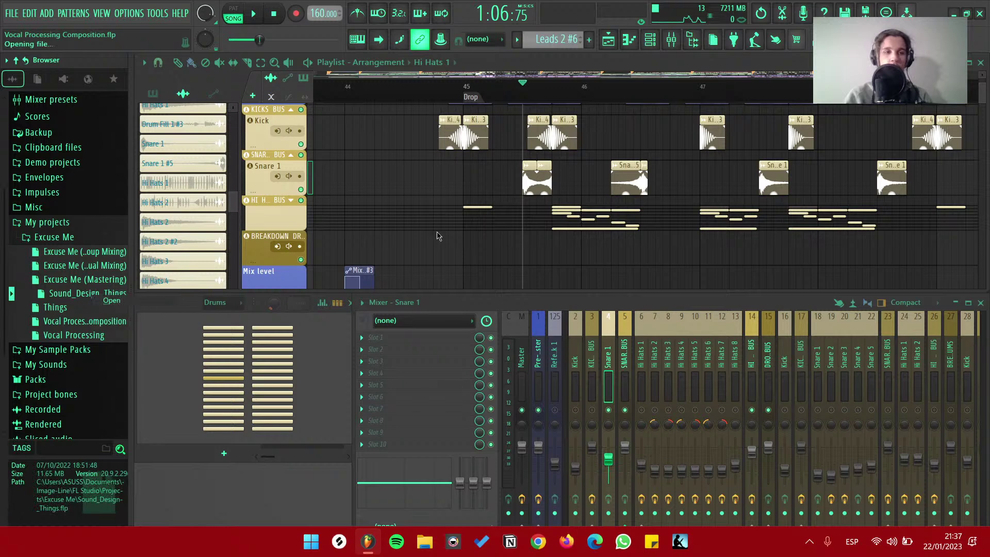
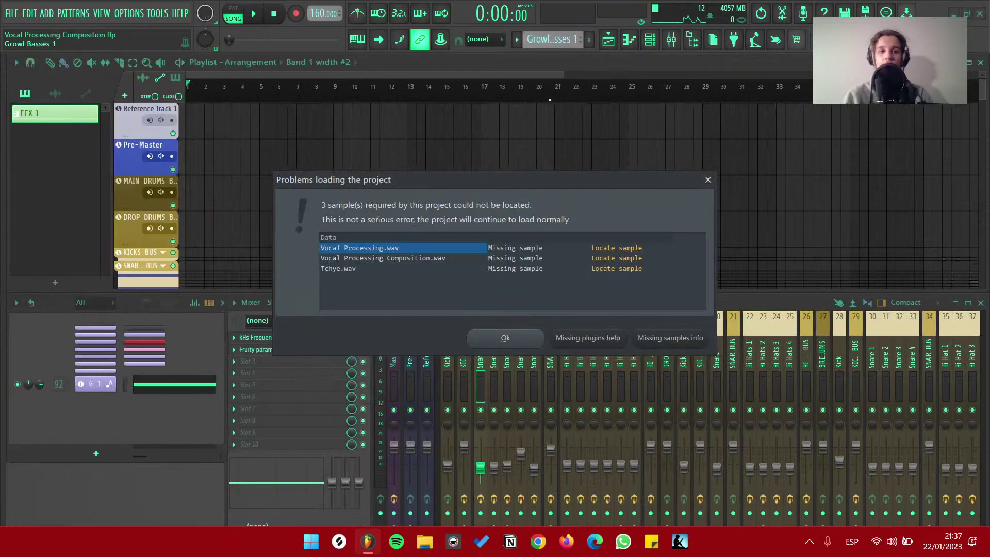
click(505, 338)
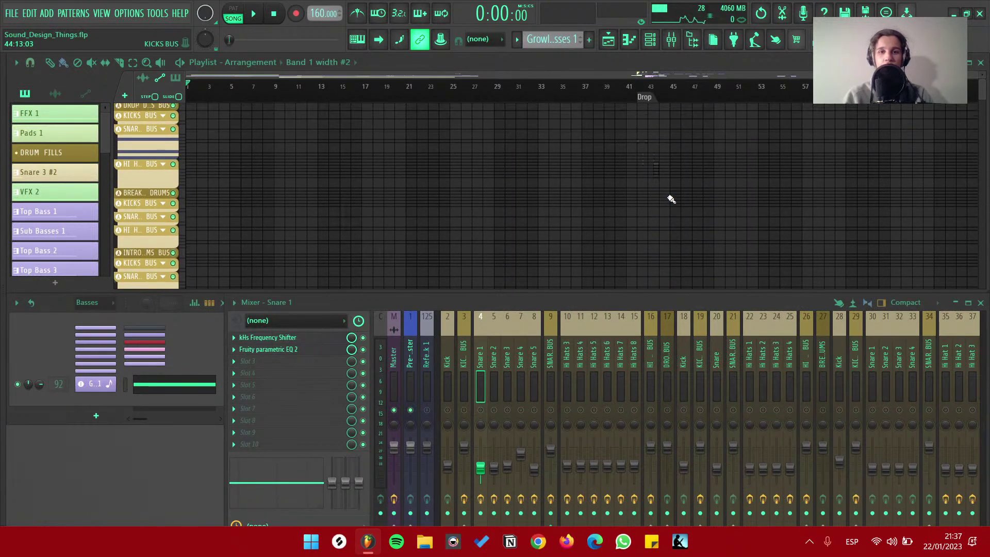
Expand the SNARES BUS group under the drop drums and play the layered snare in bar 42
click(163, 149)
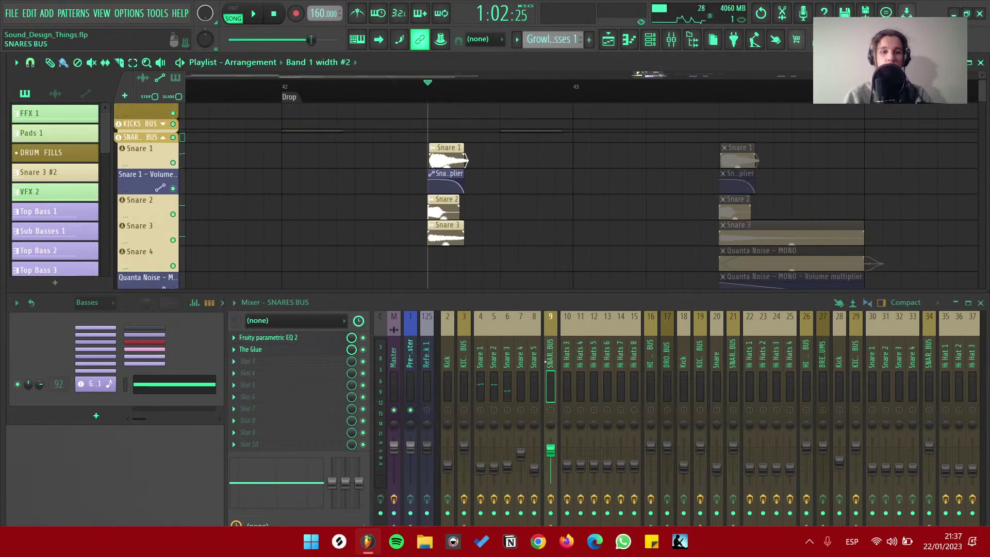
key(space)
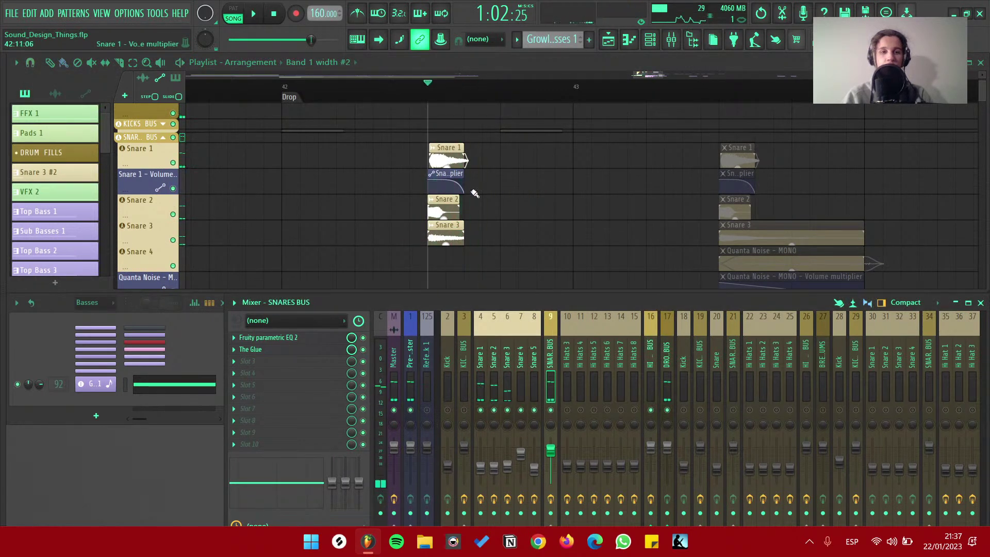
scroll(438, 201, up, 2)
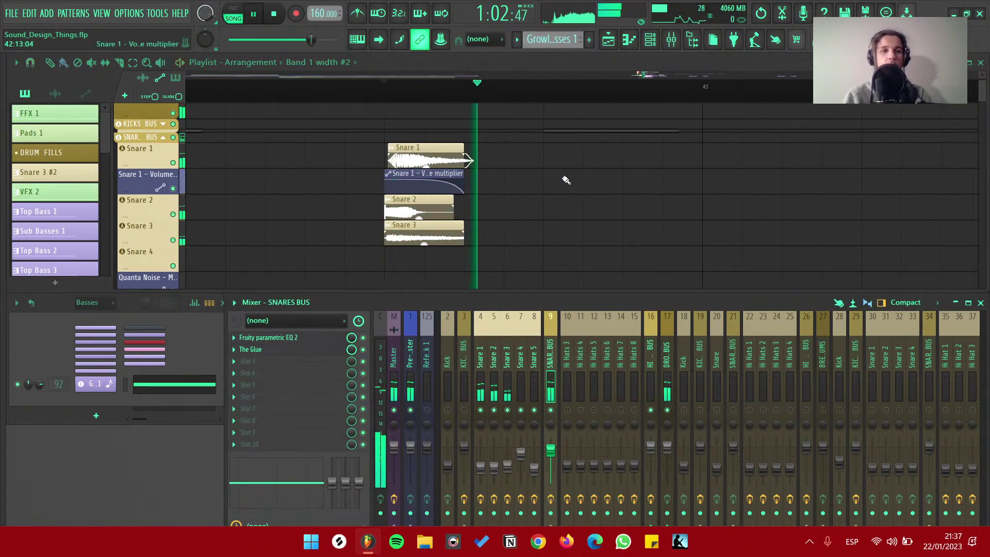
scroll(598, 189, down, 2)
Switch to YouTube Studio to check the live chat, then return to the snare layers in FL Studio
key(alt+Tab)
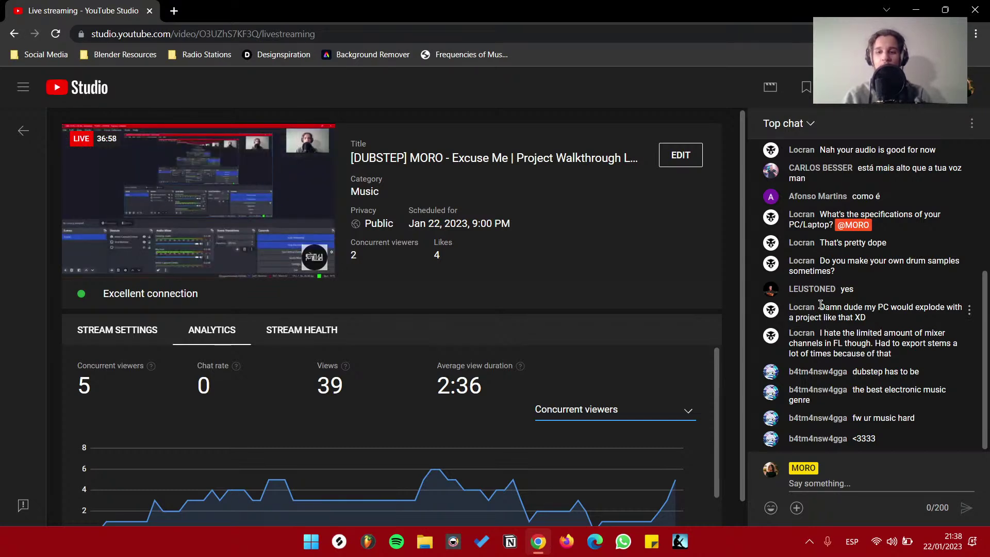
key(alt+Tab)
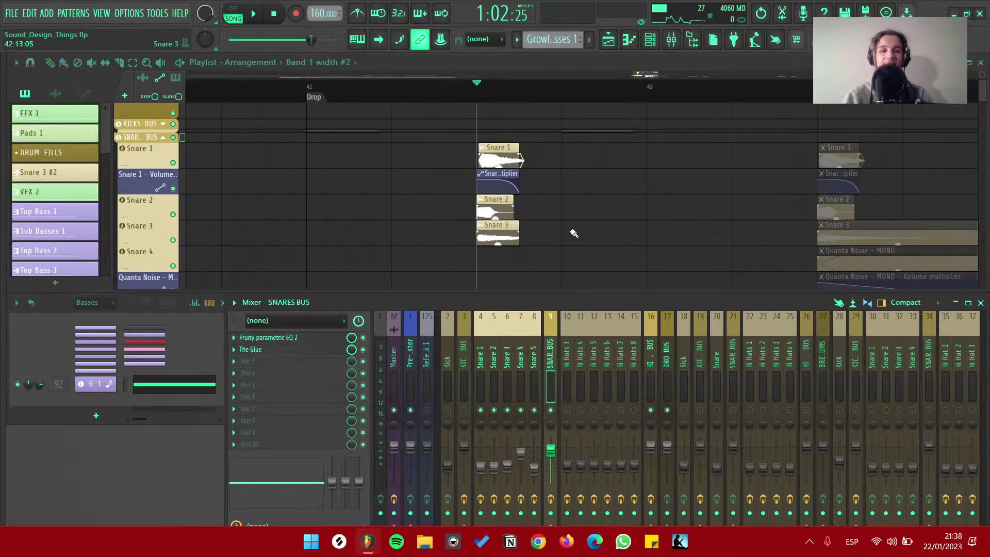
click(464, 97)
scroll(537, 194, up, 5)
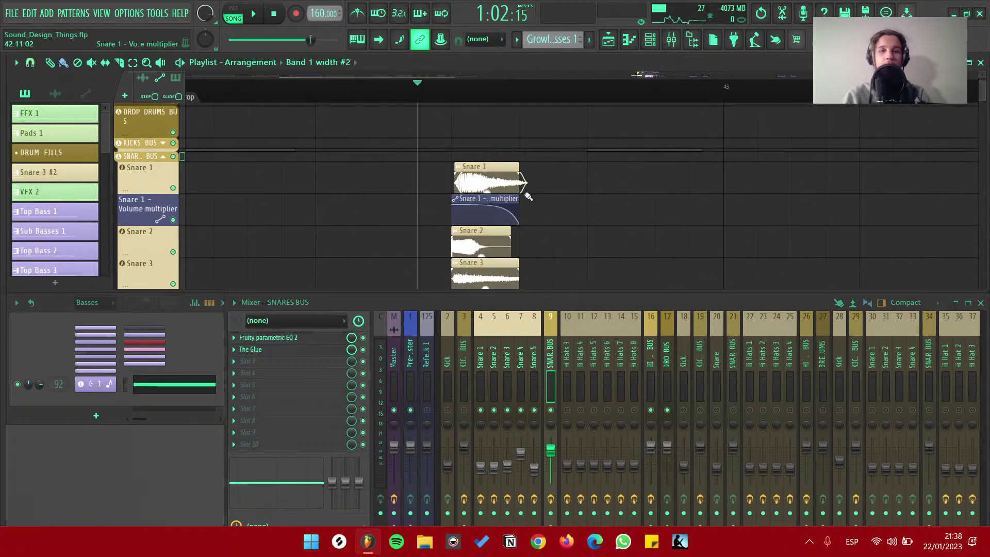
scroll(531, 195, down, 2)
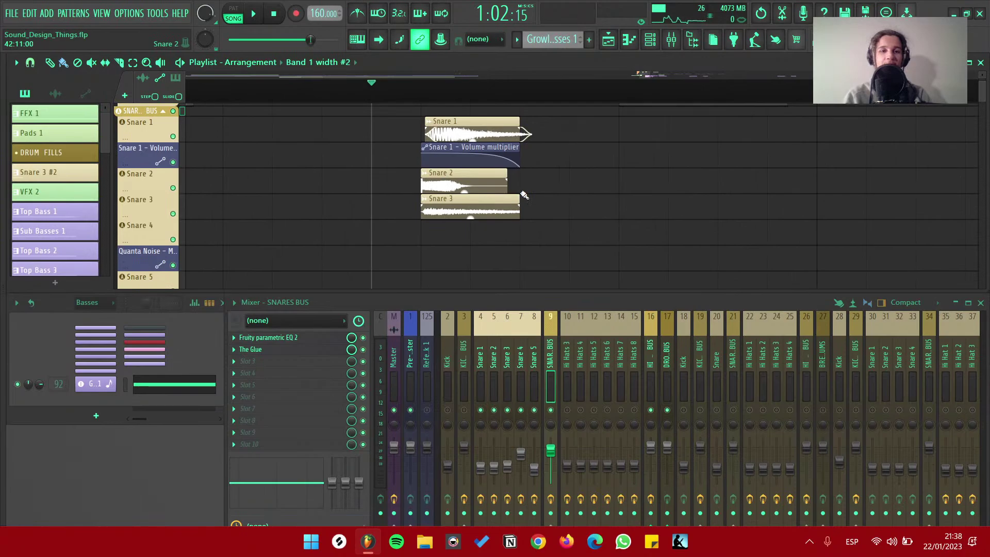
key(alt+Tab)
key(alt+Tab)
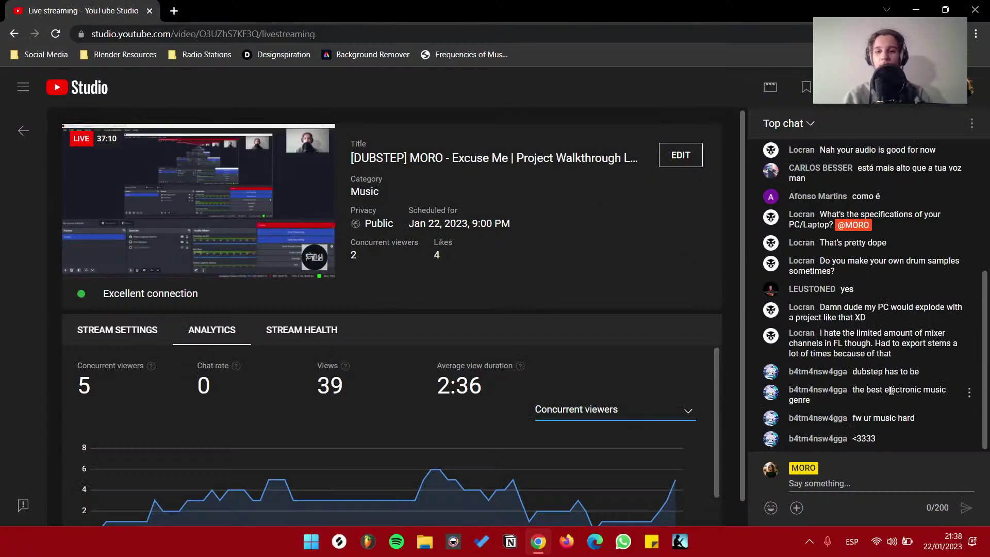
key(alt+Tab)
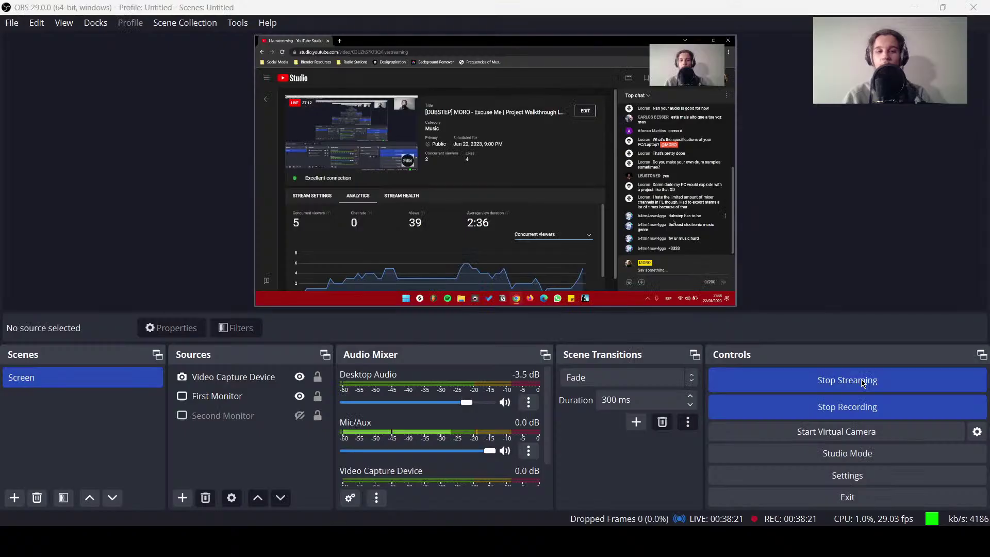
key(alt+Tab)
Place the playhead at the start of the bar 42 snare layers and select the Snare 1 track
scroll(512, 238, up, 1)
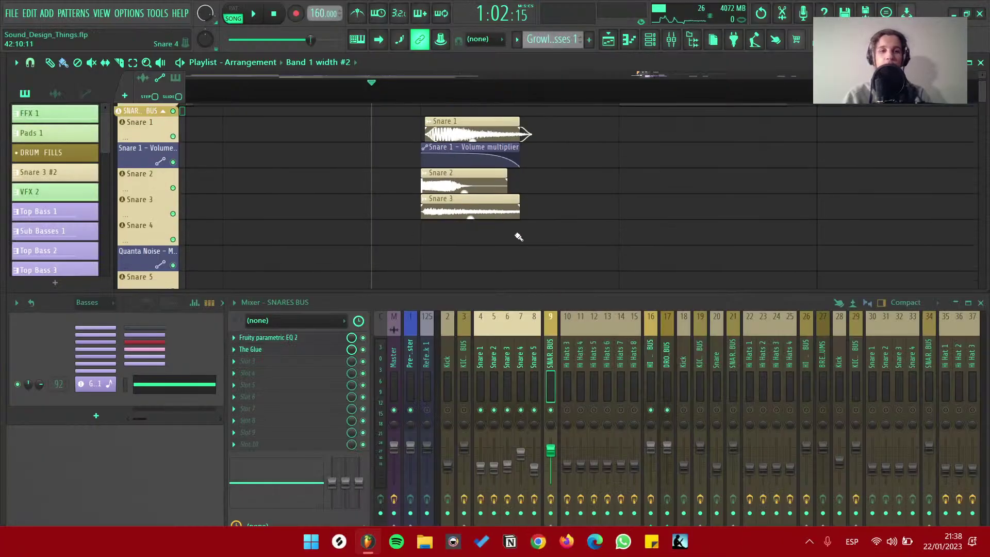
click(430, 101)
drag(431, 102, 423, 106)
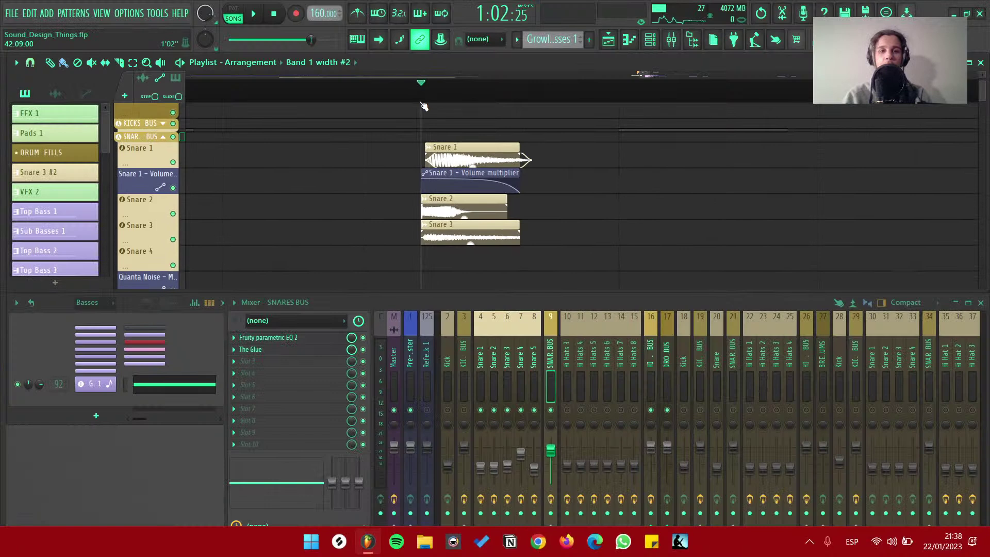
click(146, 148)
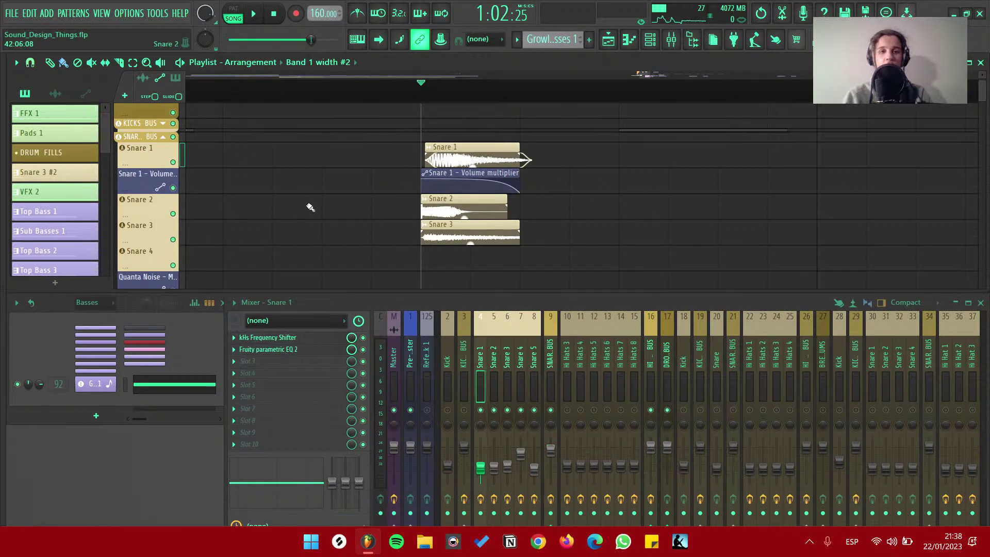
Look over the drop's snare layers, including the muted Quanta Noise and White Noise clips in bar 43
scroll(636, 216, down, 4)
scroll(769, 235, down, 2)
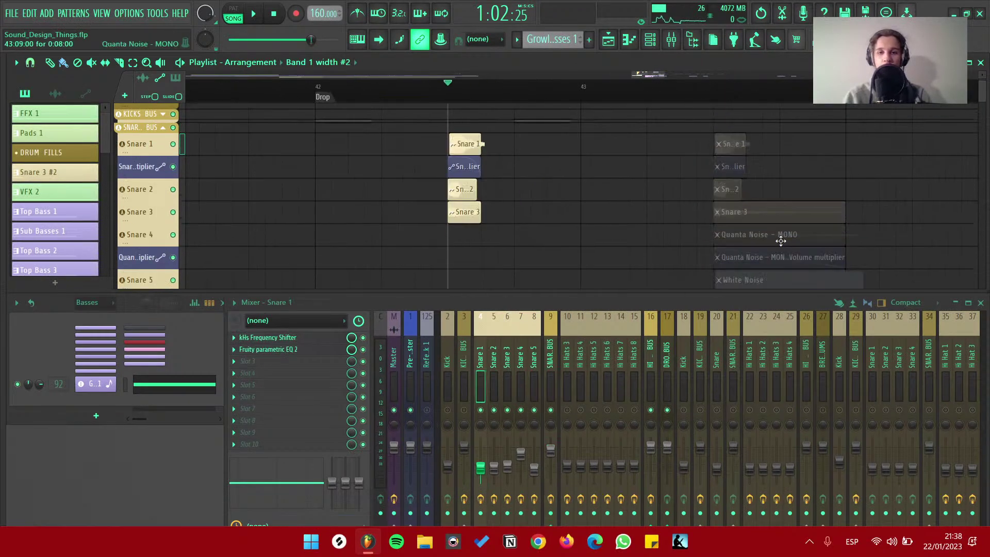
scroll(769, 236, up, 2)
scroll(769, 235, down, 4)
scroll(789, 250, up, 3)
scroll(797, 255, down, 1)
scroll(795, 250, up, 2)
scroll(828, 243, up, 3)
scroll(426, 194, up, 3)
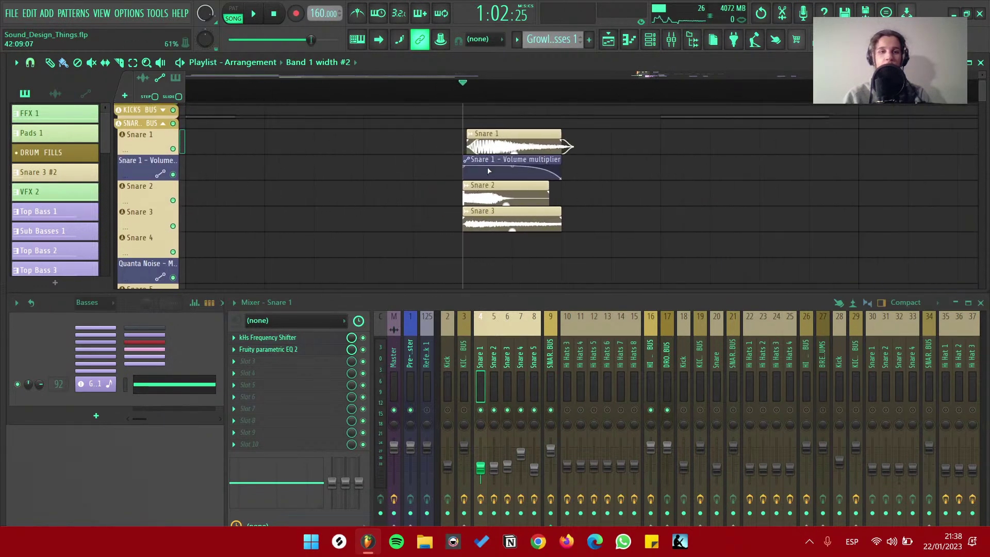
Solo the Snare 1 mixer track and examine the fade-in on its bar 42 clip
right_click(484, 409)
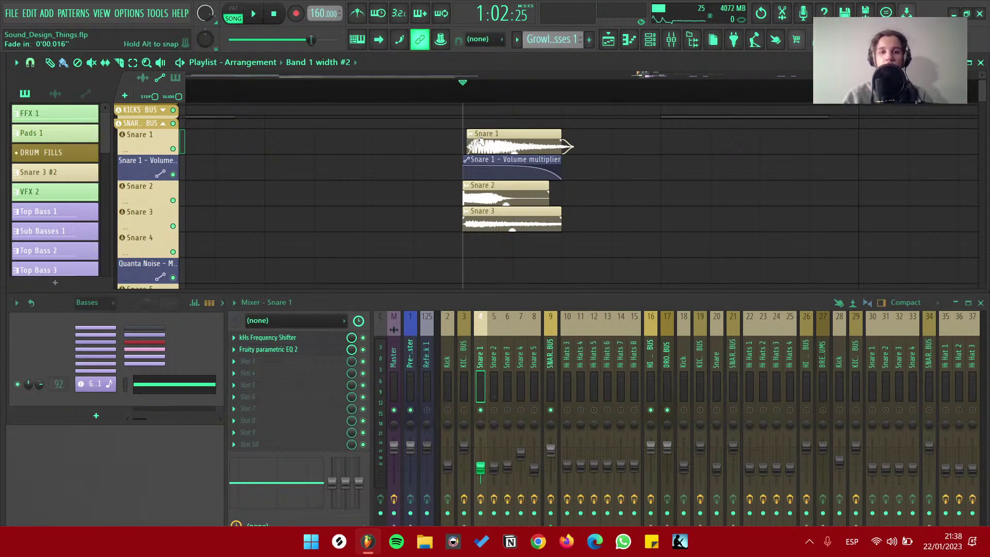
drag(479, 143, 544, 142)
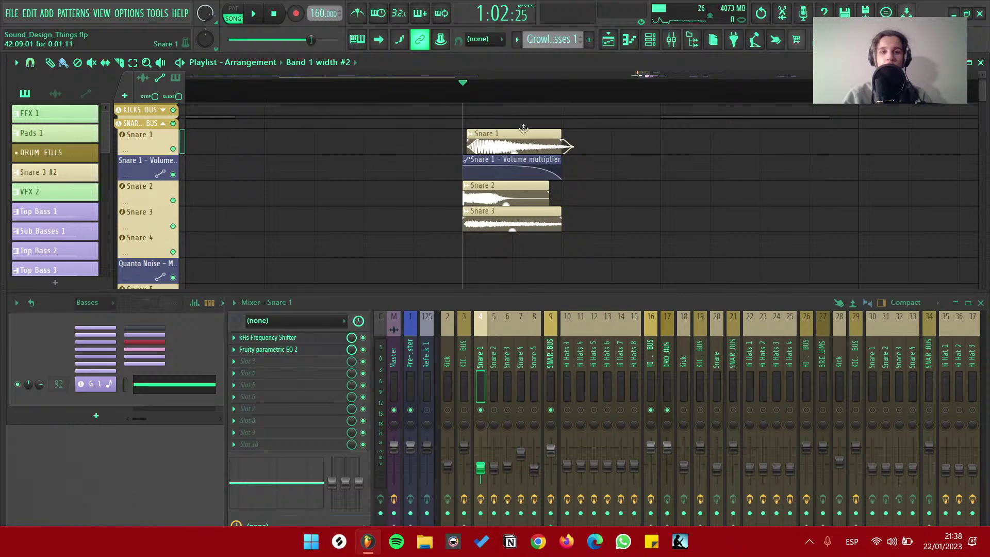
Review the declicking mode options in the Snare 1 audio clip settings, leaving Generic (bleeding) selected
double_click(523, 128)
click(204, 298)
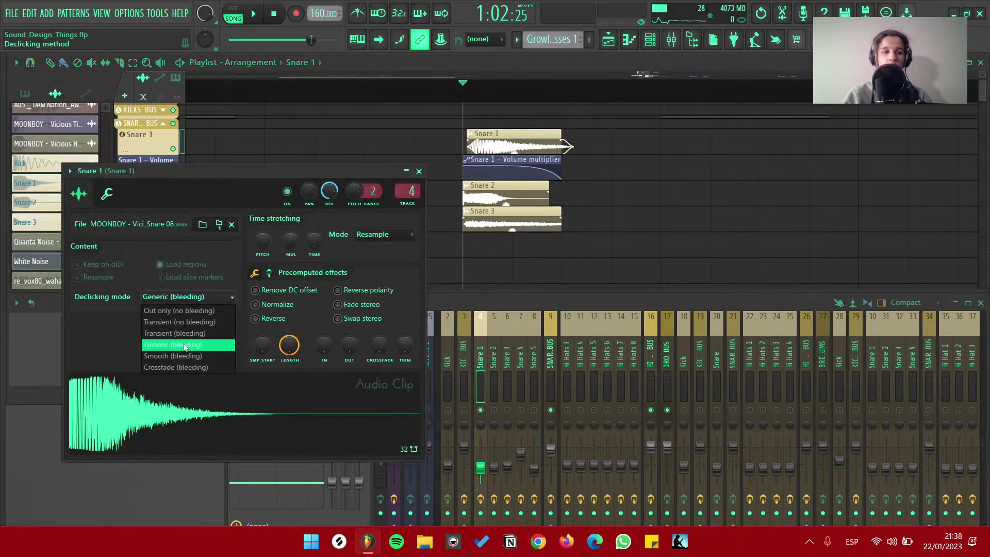
click(204, 326)
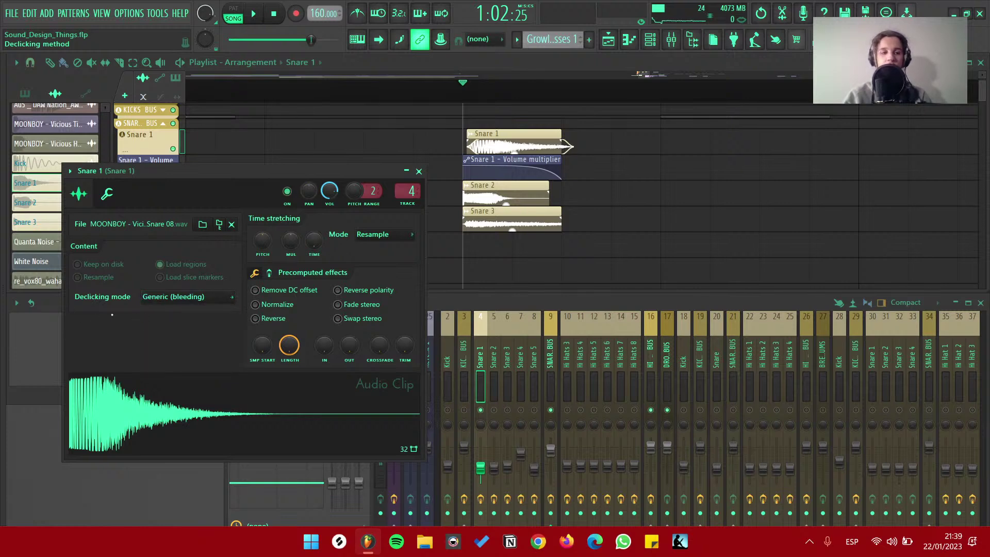
click(419, 171)
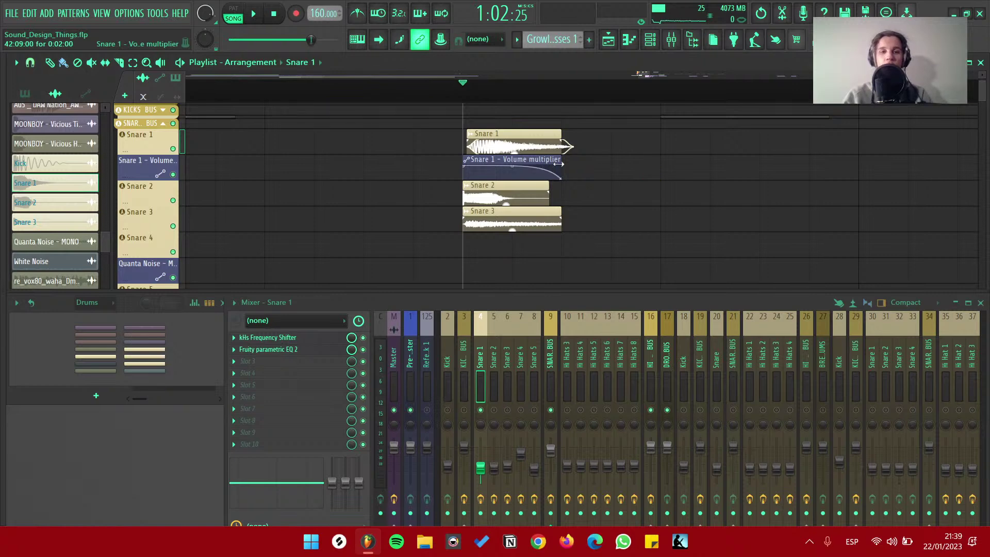
double_click(497, 146)
click(212, 297)
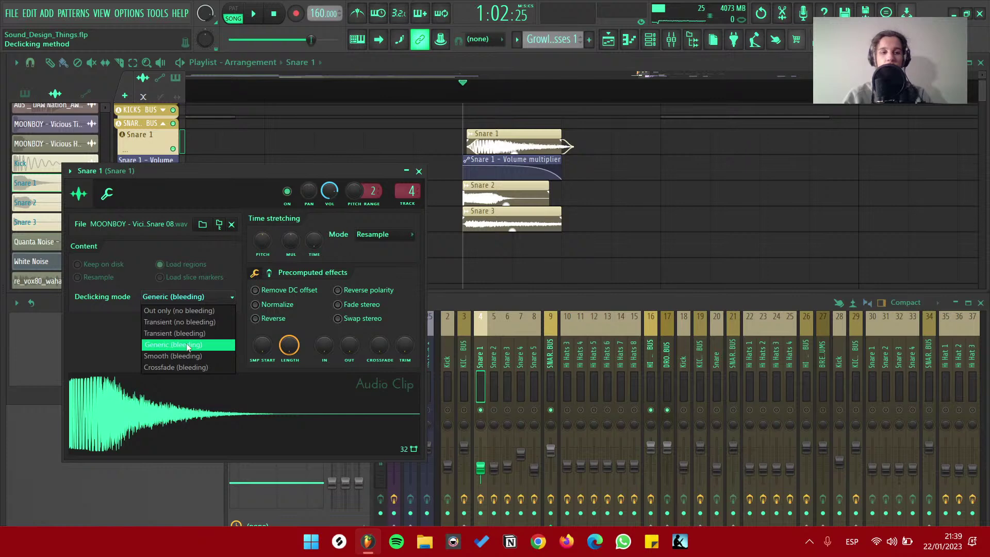
click(418, 171)
click(419, 170)
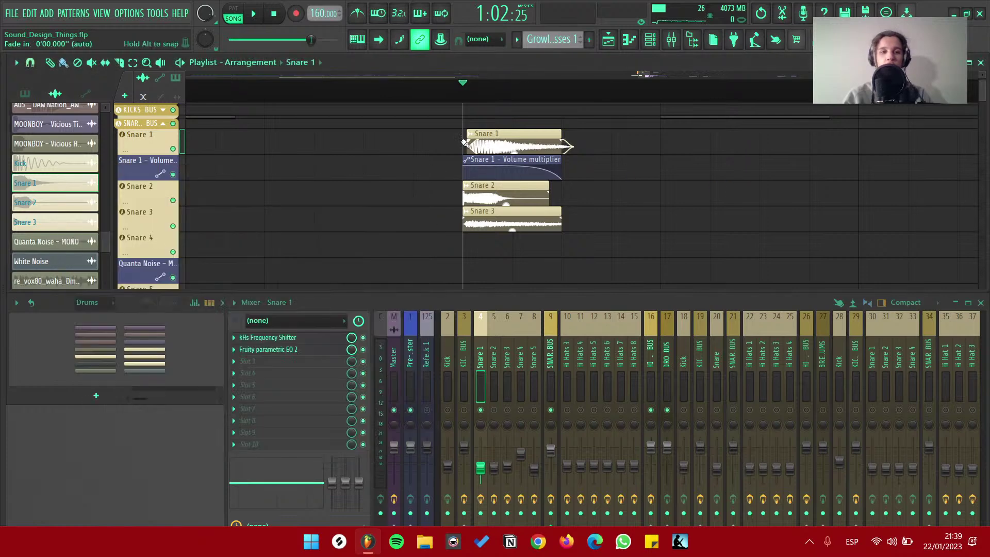
Play the bar 42 snare repeatedly with the Snare 1 mixer track soloed
key(space)
key(space)
key(space)
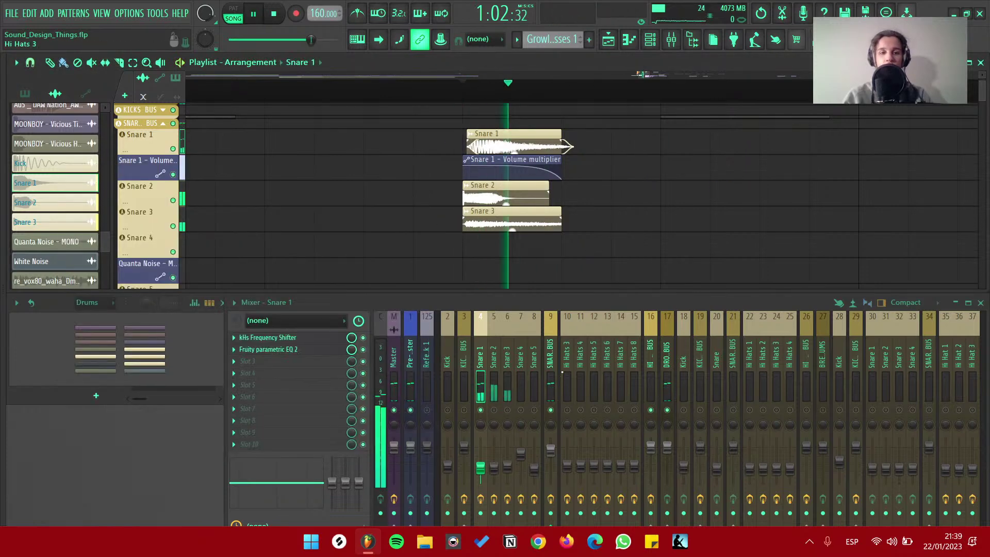
key(space)
key(space)
key(space)
key(space)
key(space)
Examine the Fruity parametric EQ 2 curve on the SNARES BUS while replaying the soloed snare
click(550, 382)
click(274, 338)
key(space)
key(space)
key(space)
key(space)
key(space)
key(space)
key(space)
drag(151, 222, 158, 219)
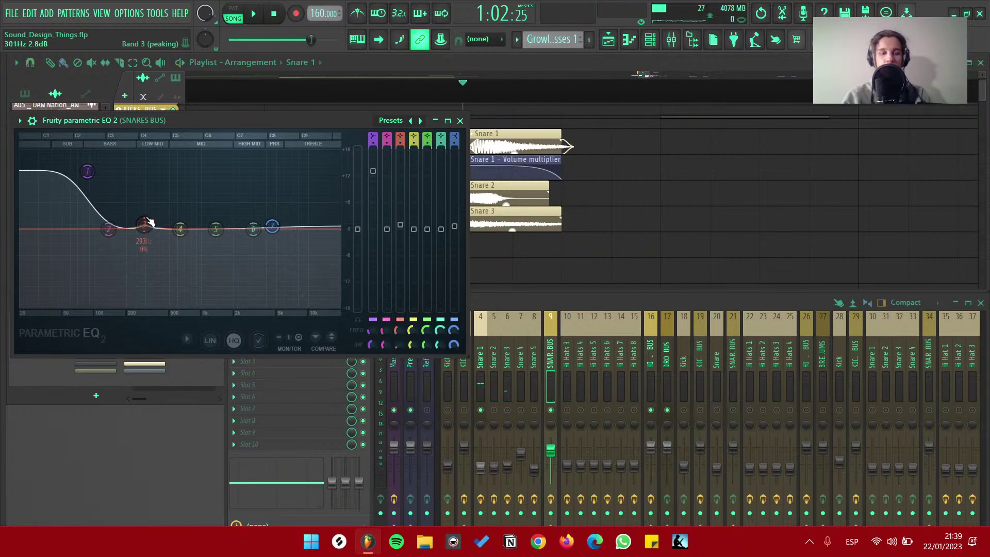
drag(222, 123, 333, 148)
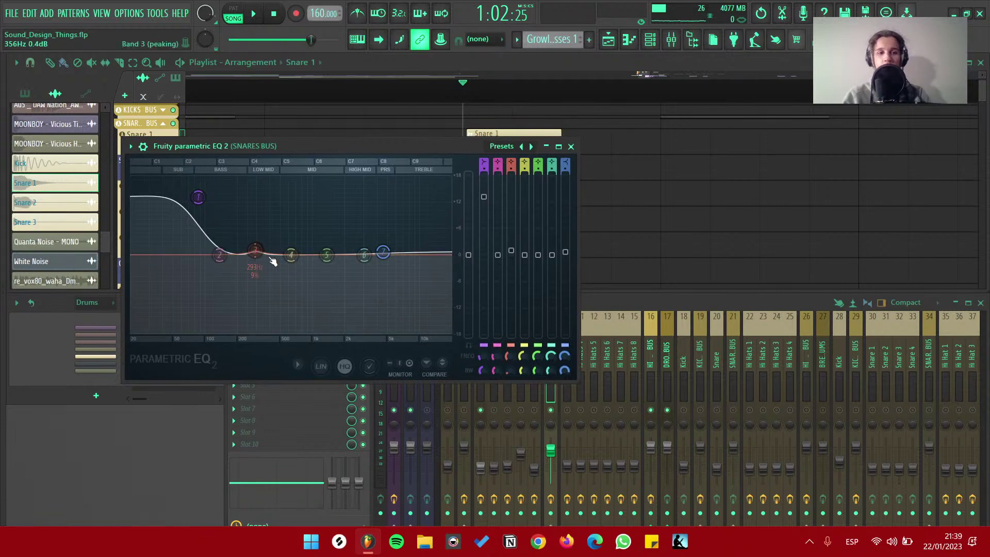
click(571, 146)
key(space)
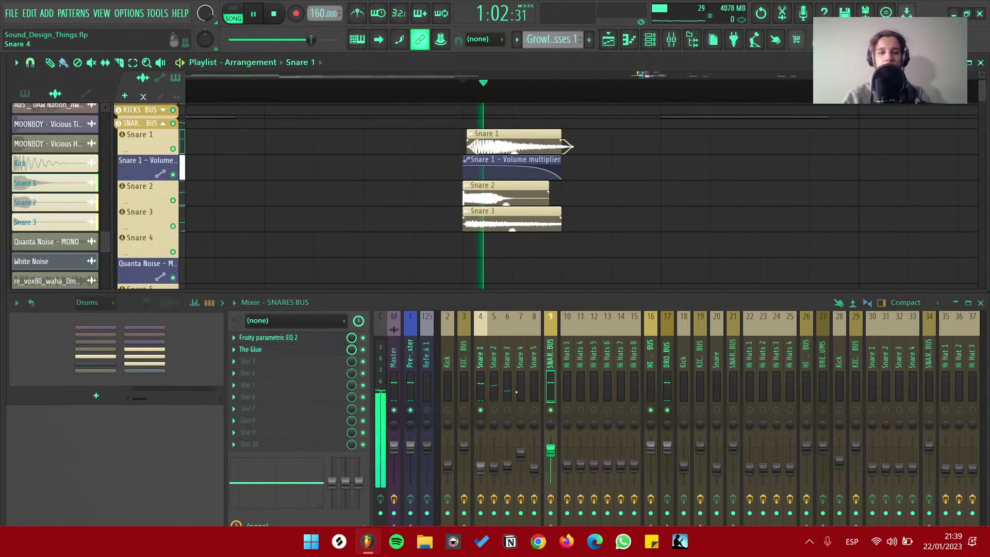
Solo the Snare 2 and Snare 3 mixer tracks in turn and play each layer of the bar 42 snare
key(space)
click(495, 387)
click(495, 384)
key(space)
key(space)
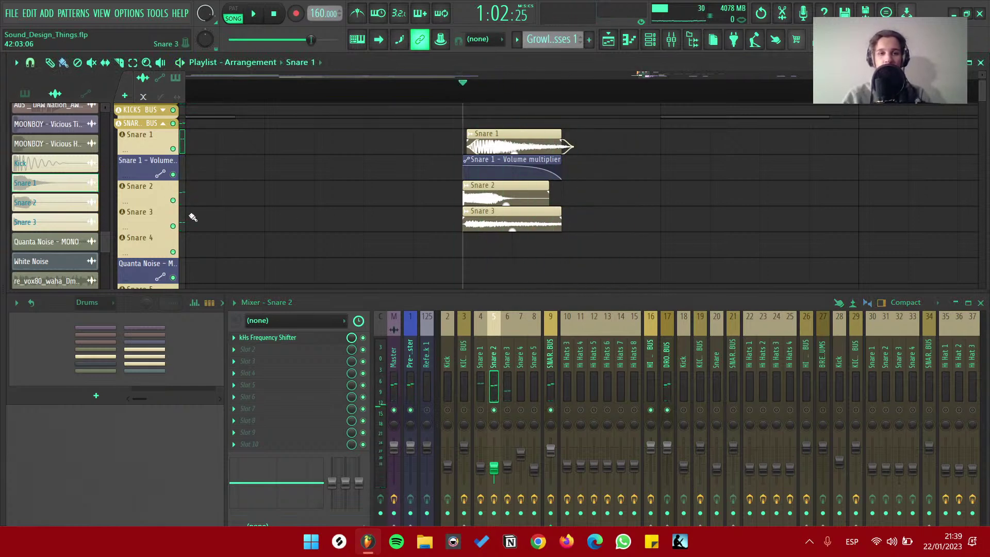
click(509, 415)
key(space)
key(space)
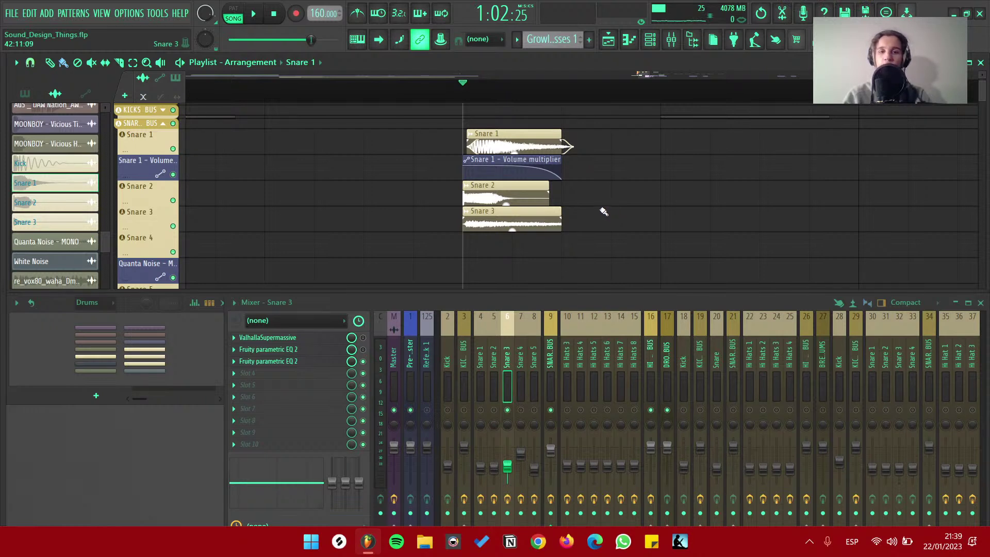
Solo the SNARES BUS with all its snare tracks and play the layered bar 42 snare
click(554, 415)
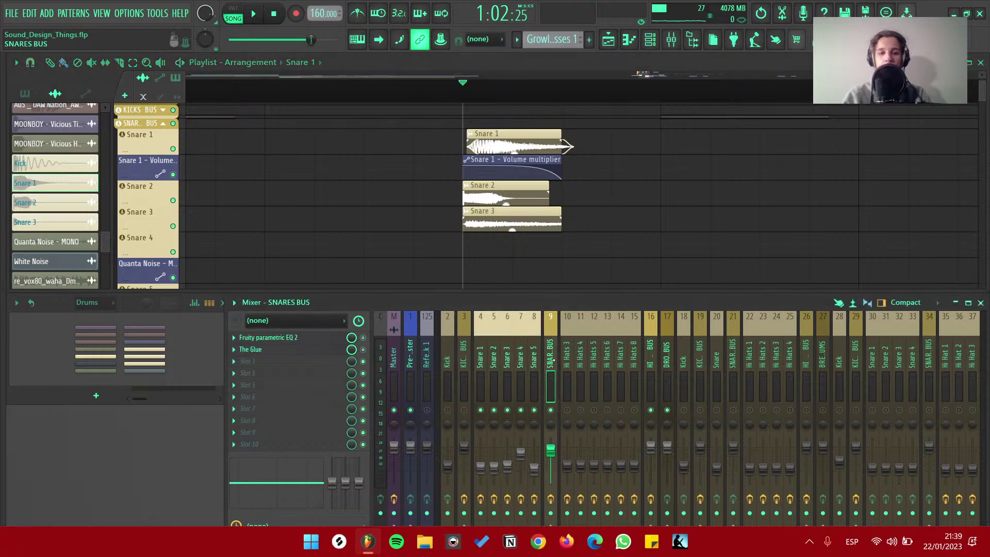
scroll(431, 159, down, 2)
scroll(588, 203, down, 2)
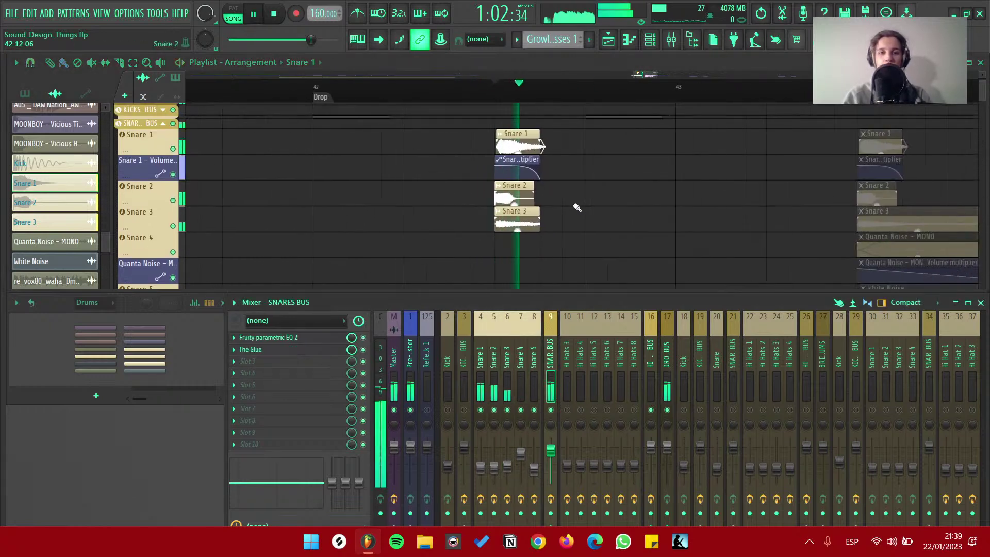
Open s(M)exoscope on the Master track and set its time to 0.030 and internal trig speed to 19.55
click(394, 355)
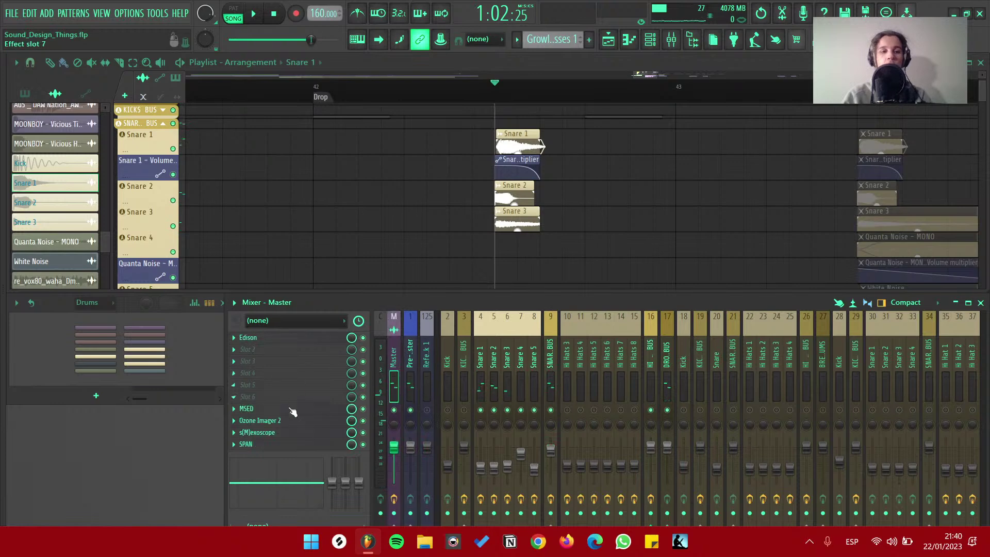
key(alt+F8)
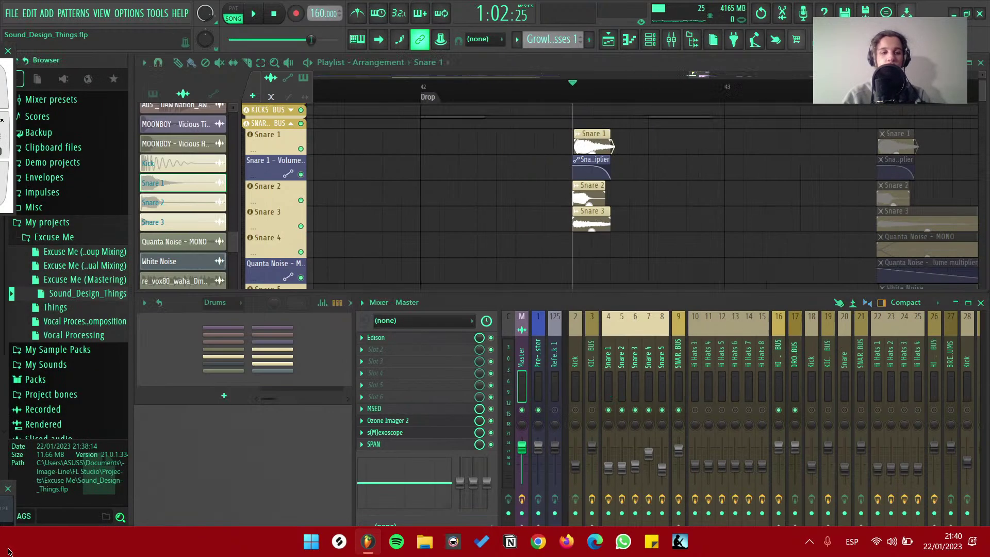
click(394, 421)
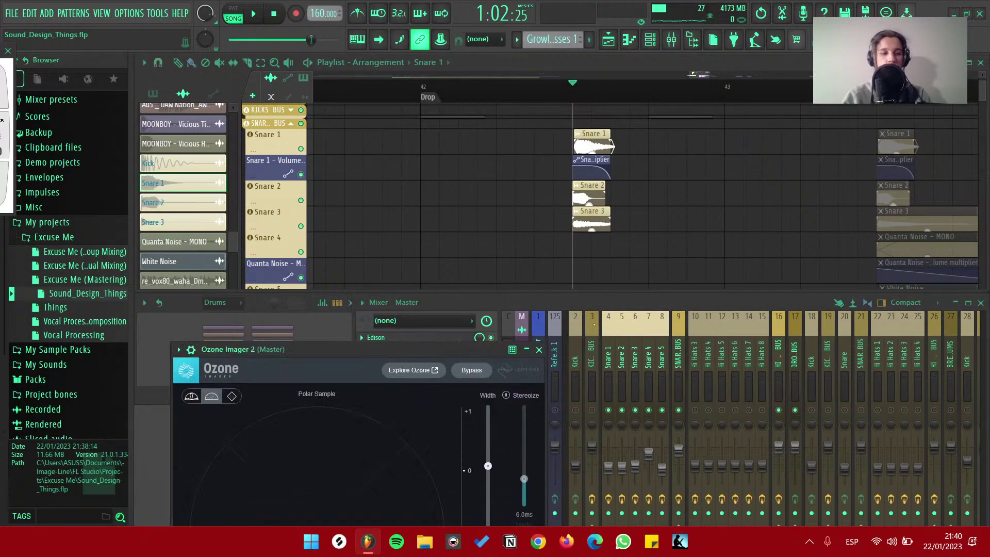
drag(395, 367, 632, 102)
key(alt+F8)
click(734, 104)
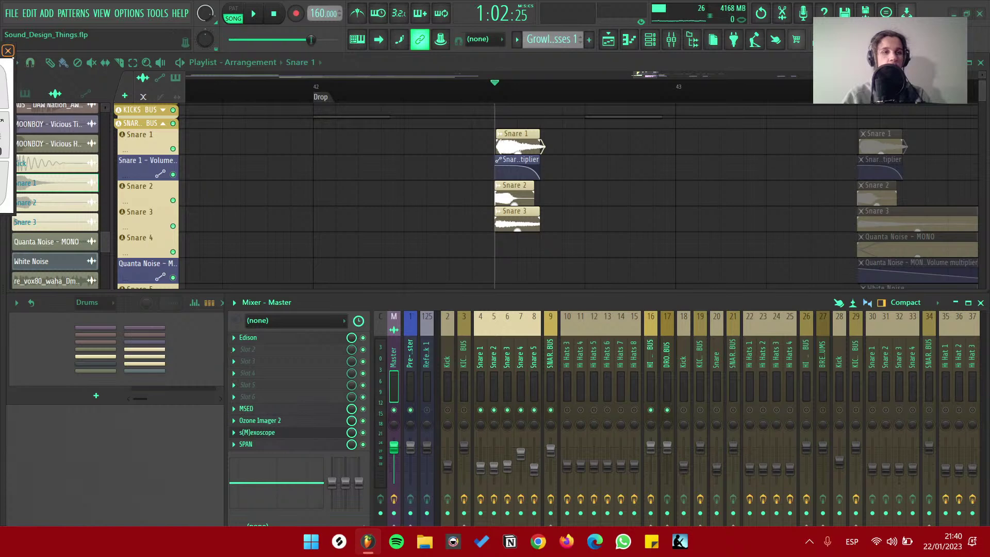
drag(13, 56, 716, 168)
key(space)
key(space)
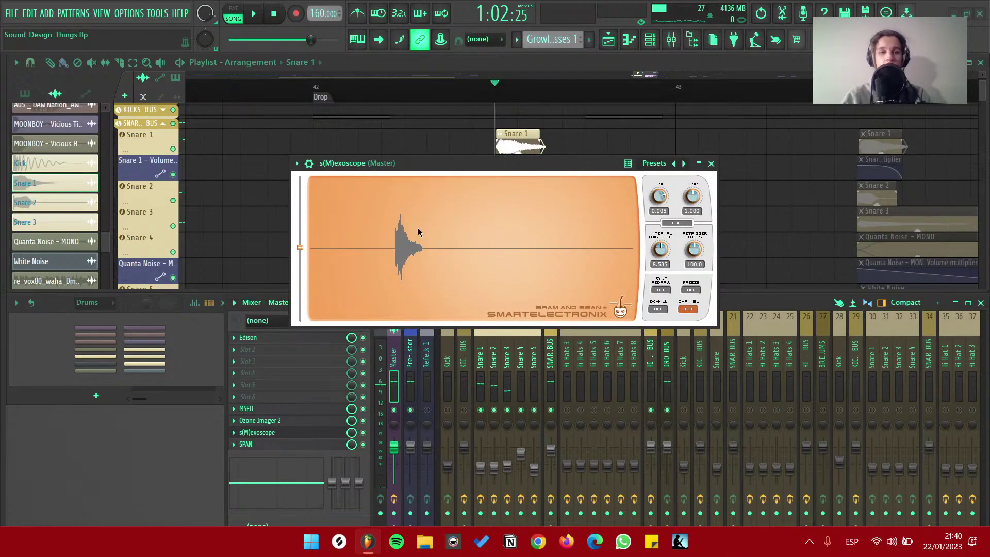
drag(662, 247, 664, 199)
scroll(663, 198, up, 5)
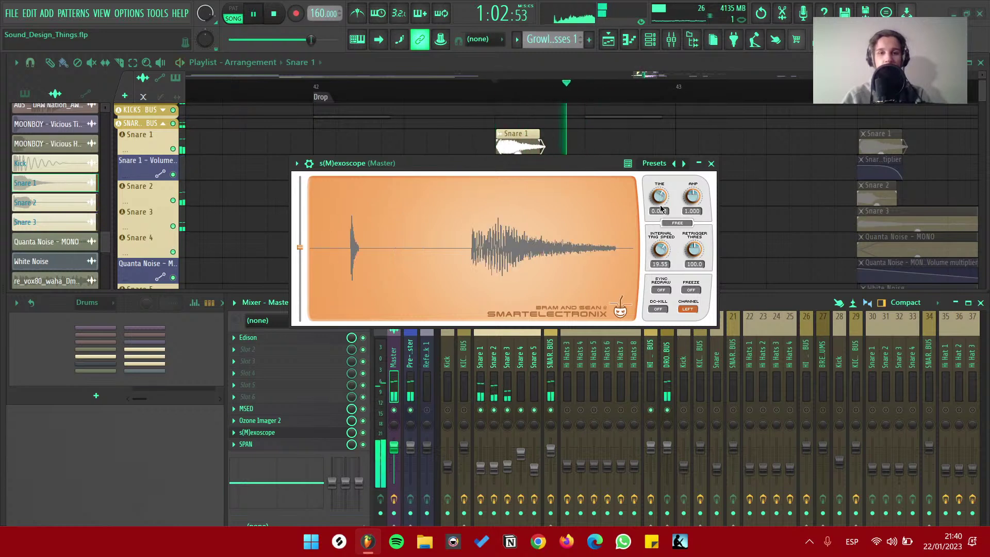
Replay the layered bar 42 snare, examine its waveform in s(M)exoscope, and close the scope
key(space)
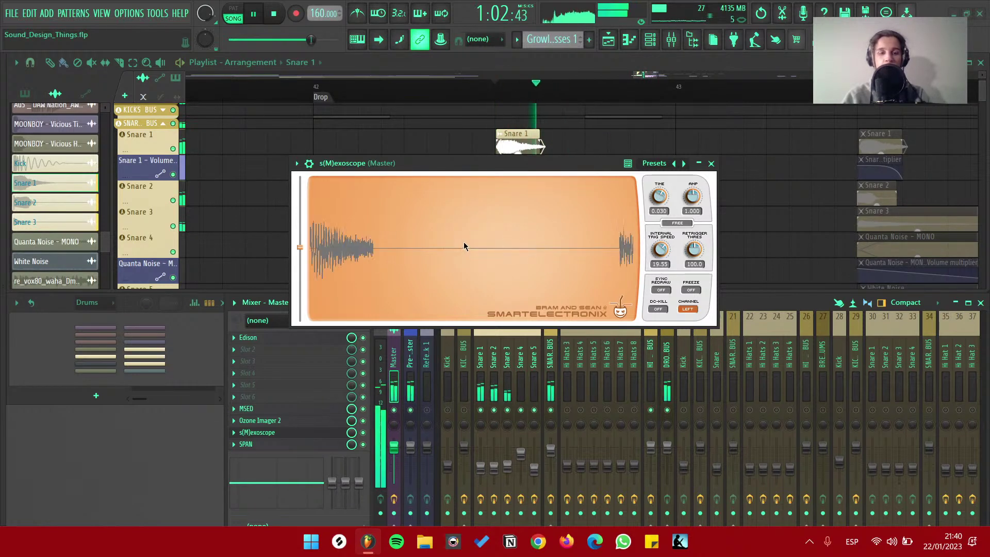
key(space)
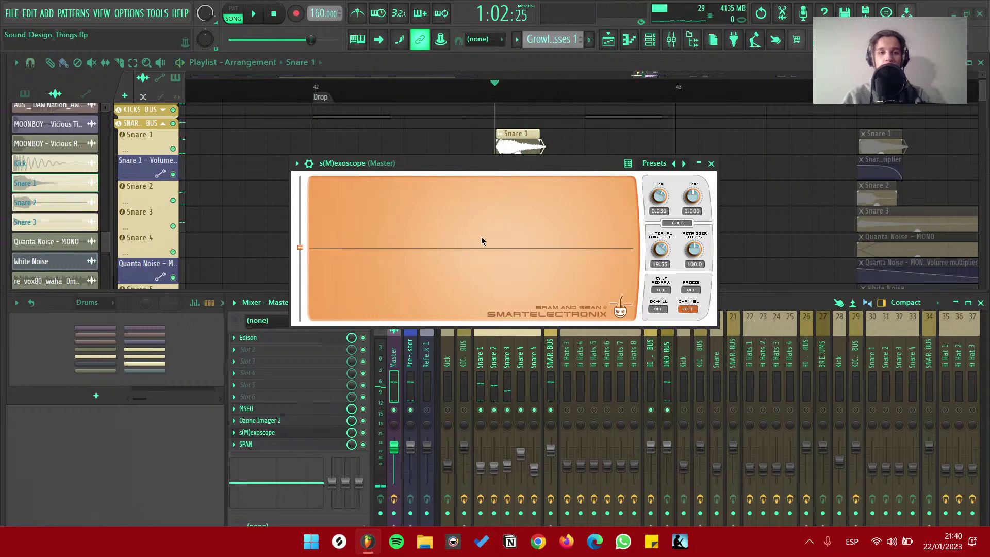
key(space)
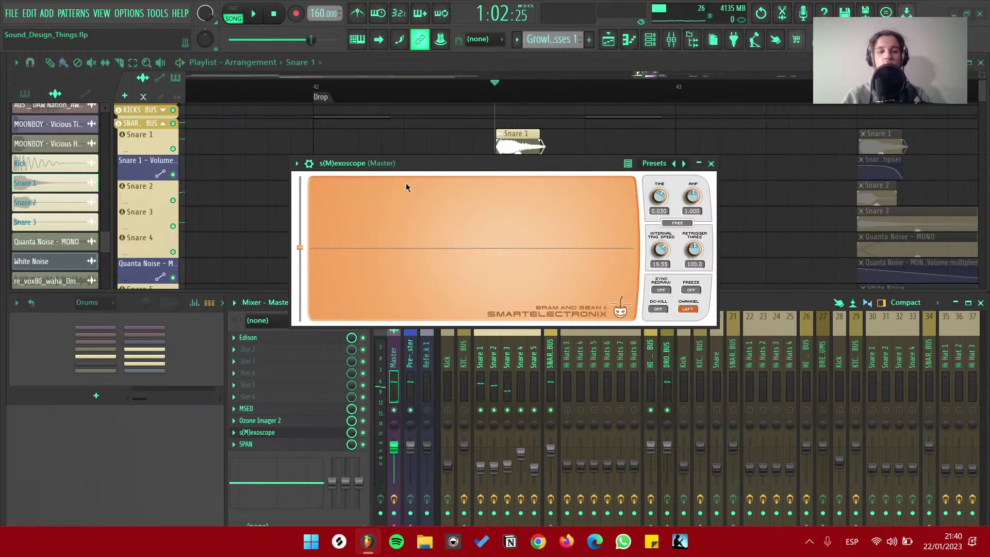
drag(436, 162, 433, 161)
key(space)
key(space)
key(space)
key(space)
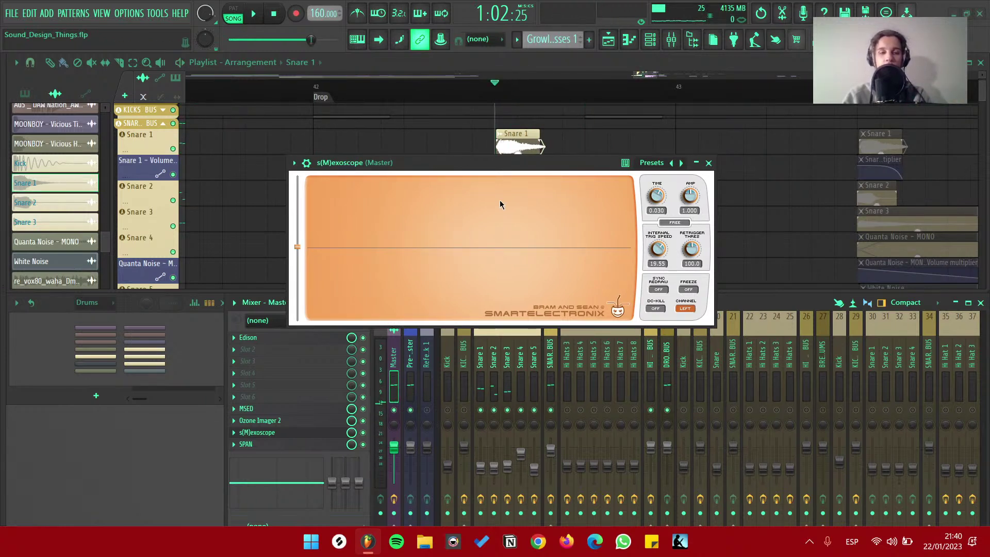
click(709, 162)
Compare the muted bar 43 snare clips with the bar 42 layers and recheck the bar 42 waveform in s(M)exoscope
scroll(601, 184, down, 2)
scroll(672, 178, down, 2)
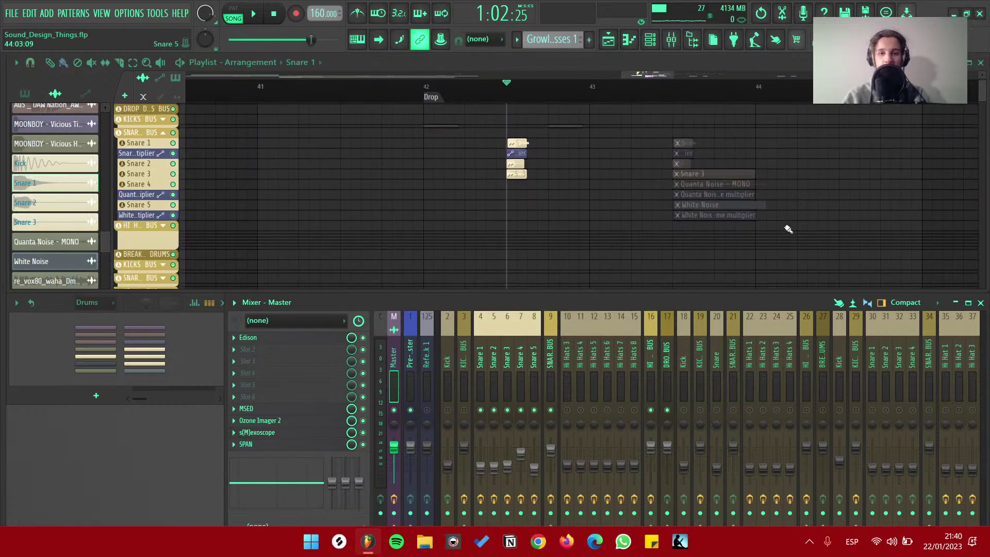
scroll(672, 179, down, 3)
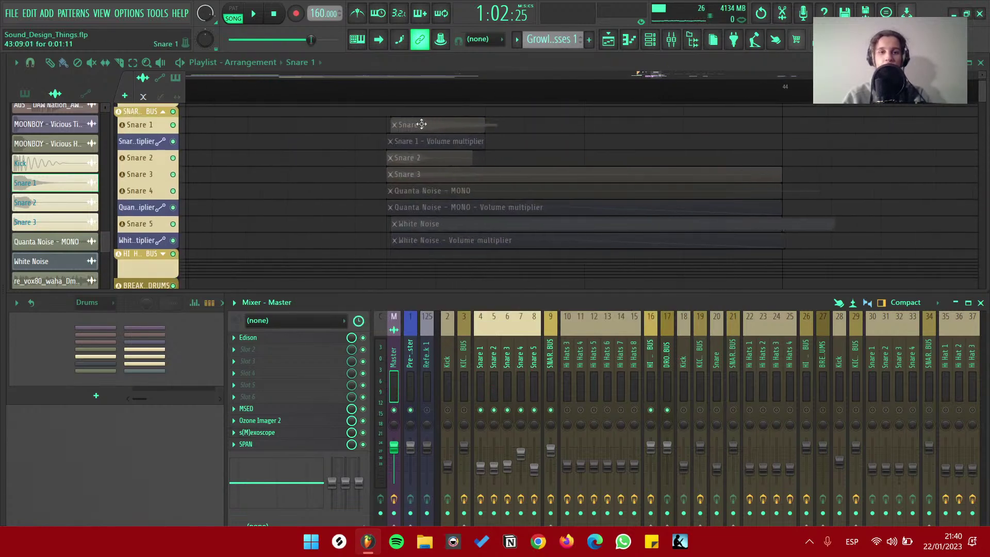
scroll(542, 169, down, 3)
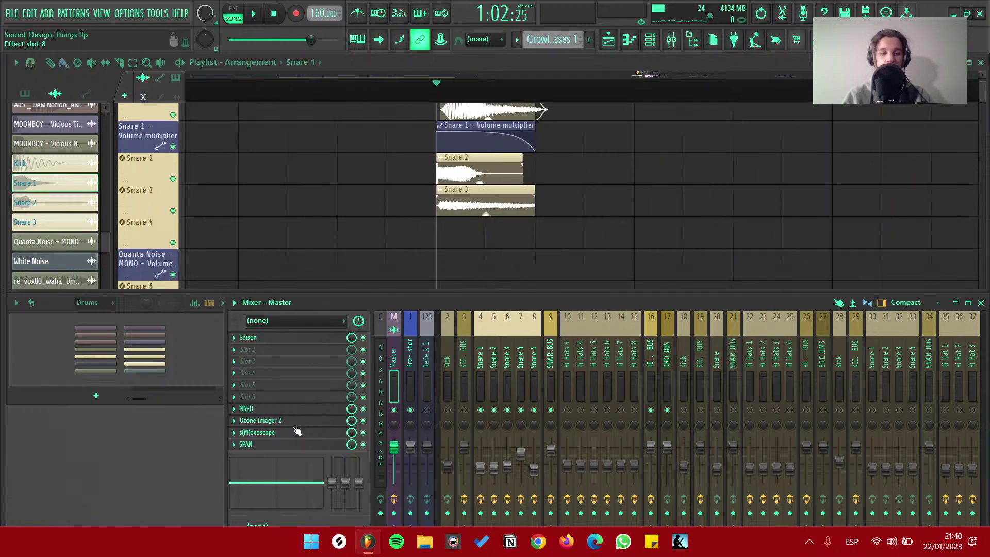
click(278, 433)
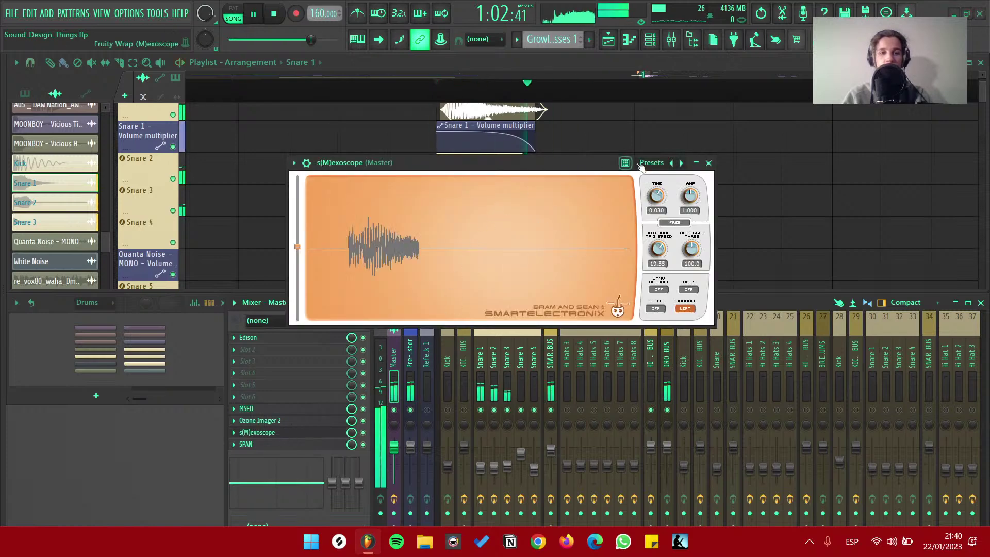
click(709, 163)
Place the playhead at the bar 43 snare and examine its muted layers, including the Quanta Noise and White Noise clips
scroll(541, 166, down, 5)
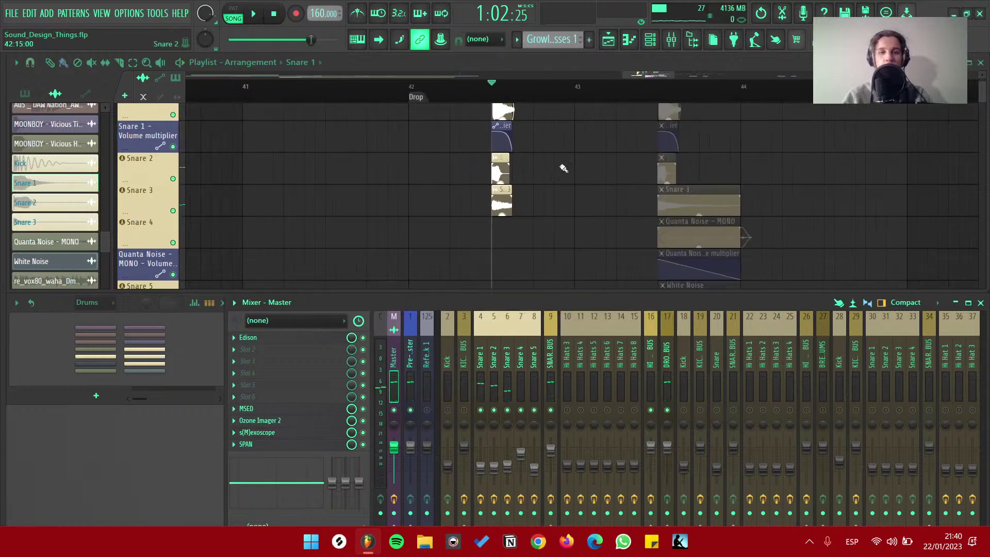
click(588, 99)
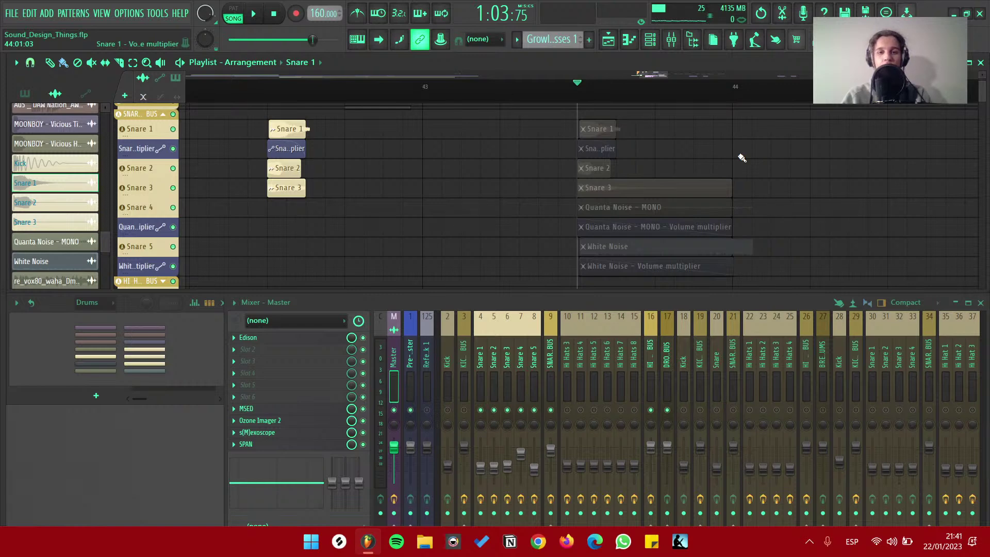
scroll(599, 129, up, 3)
scroll(629, 137, up, 3)
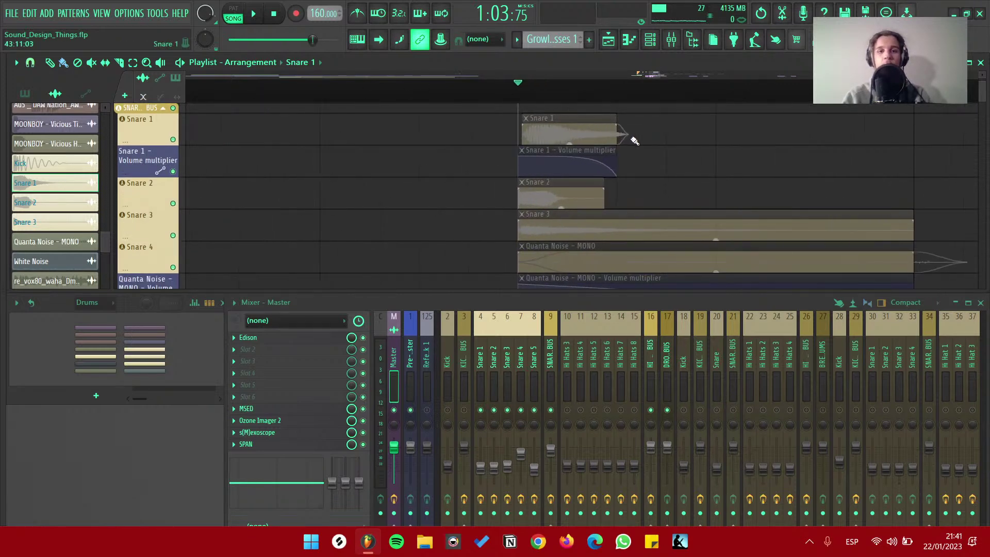
scroll(861, 177, down, 3)
scroll(630, 150, down, 4)
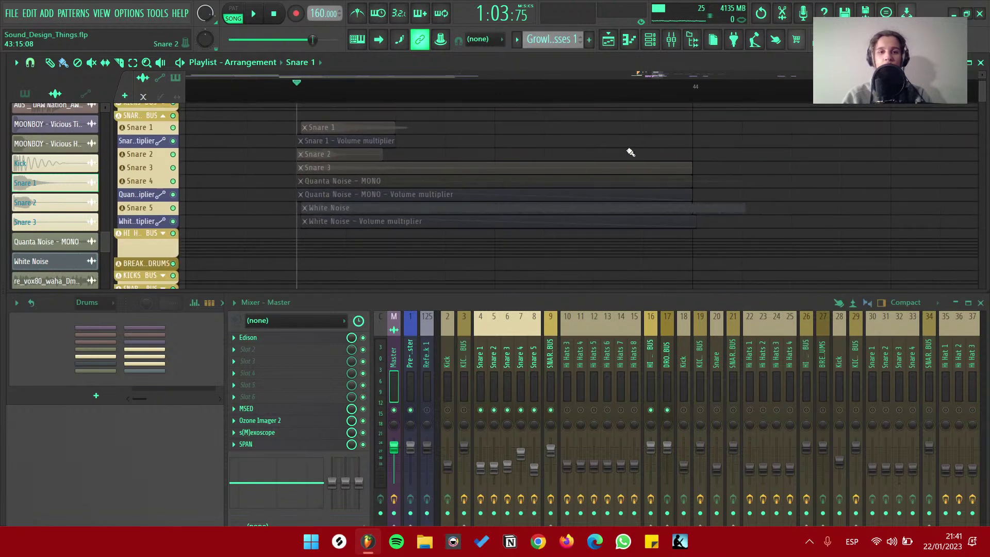
scroll(630, 152, up, 2)
scroll(630, 155, up, 3)
scroll(638, 159, down, 3)
scroll(632, 161, up, 4)
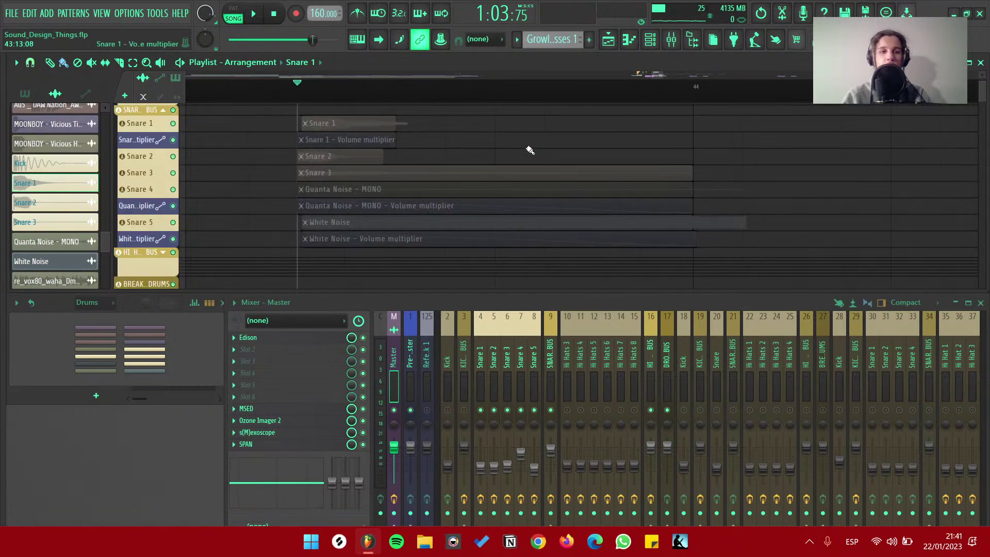
scroll(416, 150, down, 3)
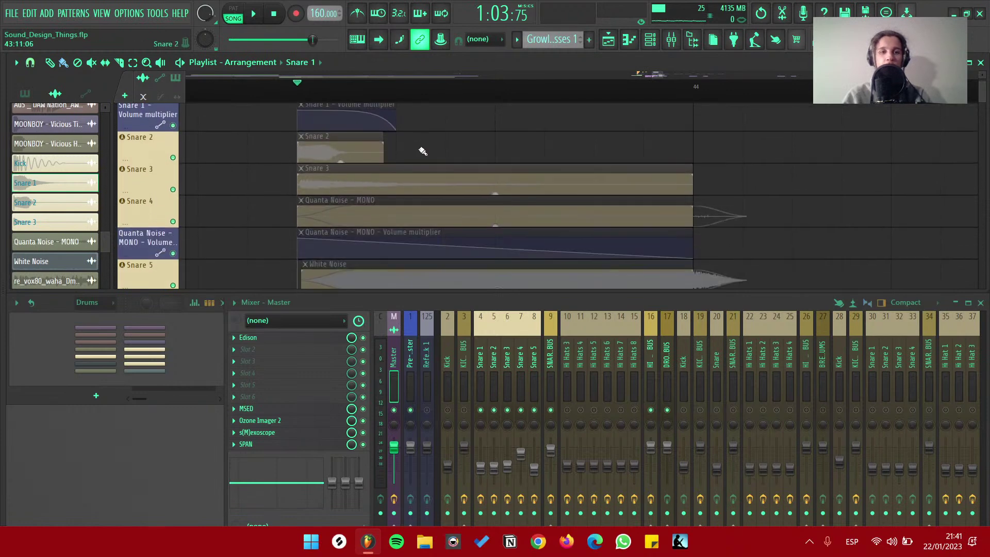
scroll(478, 154, up, 2)
scroll(524, 159, down, 1)
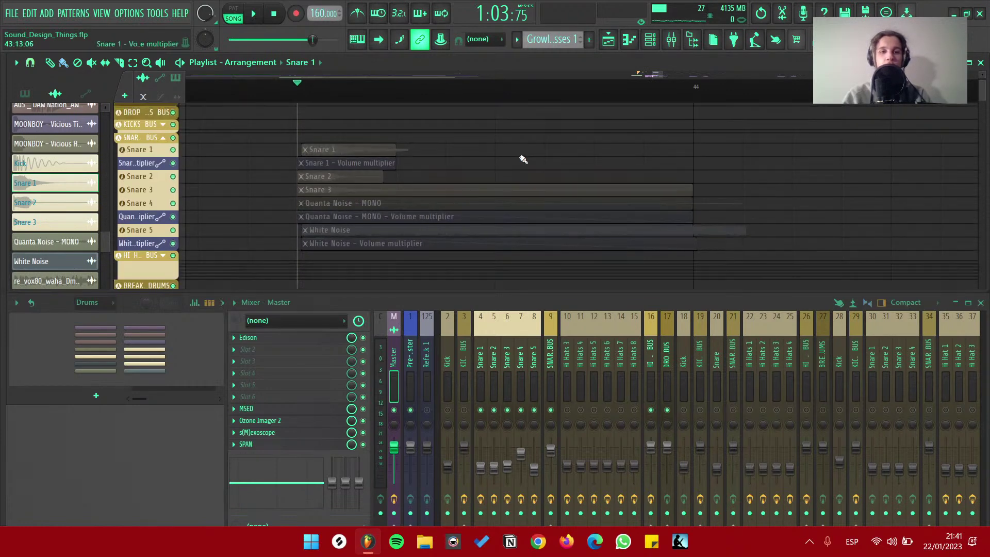
scroll(441, 154, up, 2)
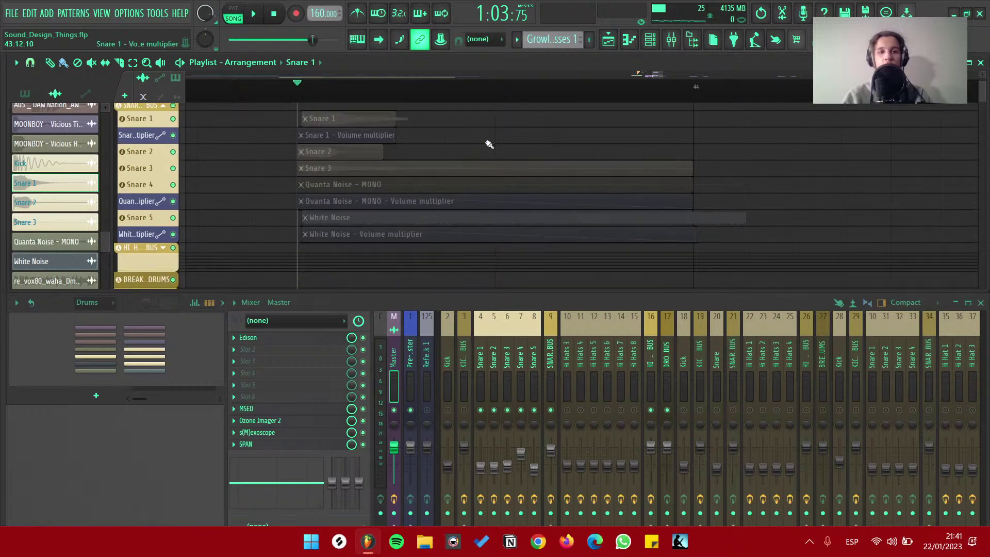
Unmute all the snare, Quanta Noise, White Noise and volume automation clips of the bar 43 snare and play them
scroll(366, 141, up, 2)
drag(269, 134, 368, 282)
scroll(391, 268, down, 3)
scroll(466, 236, up, 2)
scroll(464, 234, down, 2)
click(685, 237)
scroll(567, 221, up, 1)
scroll(495, 206, down, 2)
scroll(505, 205, up, 2)
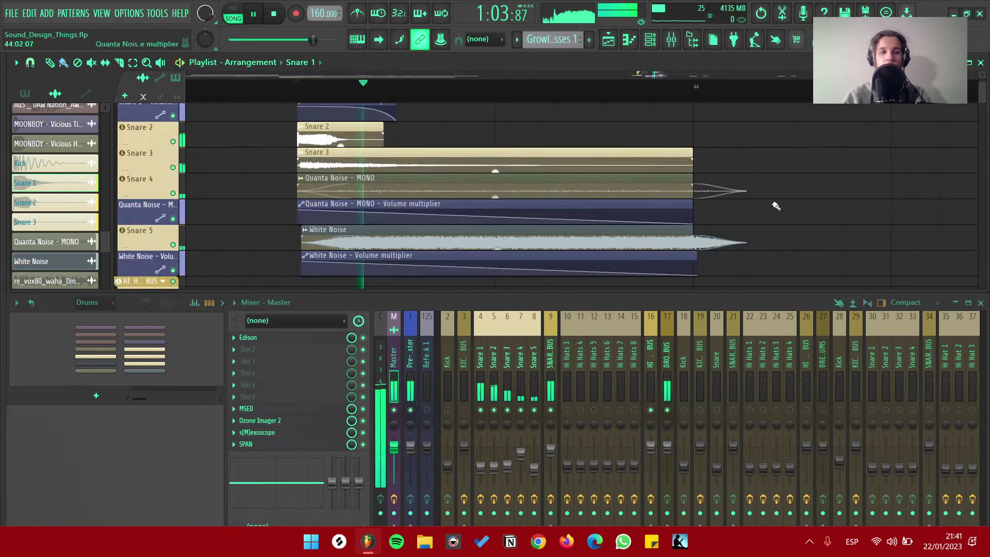
Solo the Snare 4 and Snare 5 mixer tracks in turn and play their noise layers at bar 43
click(129, 178)
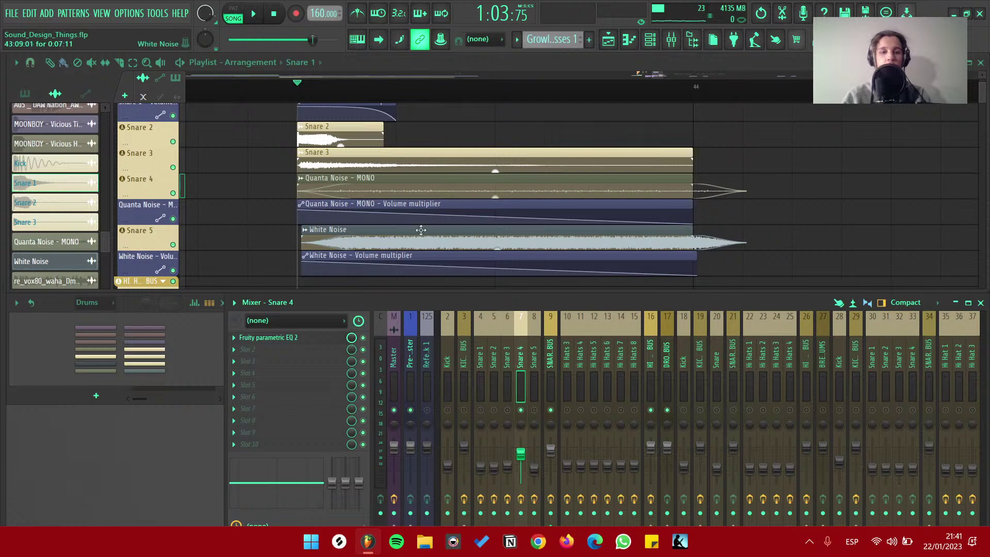
click(532, 397)
key(space)
key(space)
key(space)
key(space)
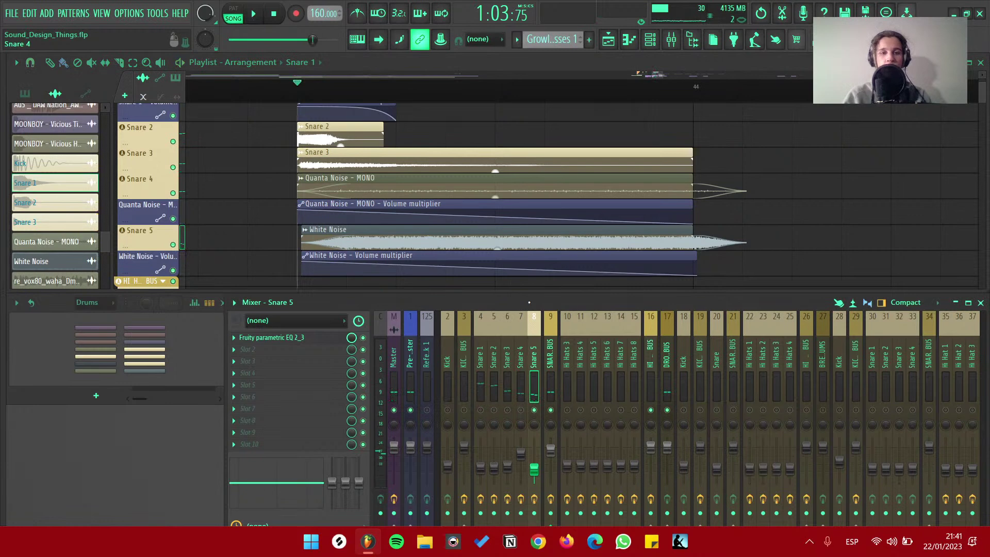
Find TAL BitCrusher in the plugin picker by searching for "bit" and add it to the Snare 5 mixer track
key(super+p)
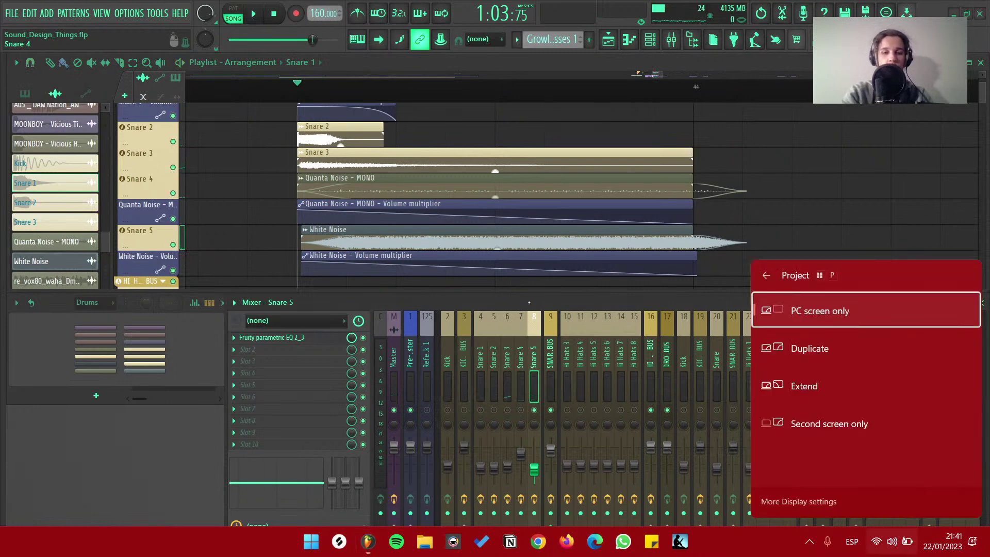
key(super)
key(super)
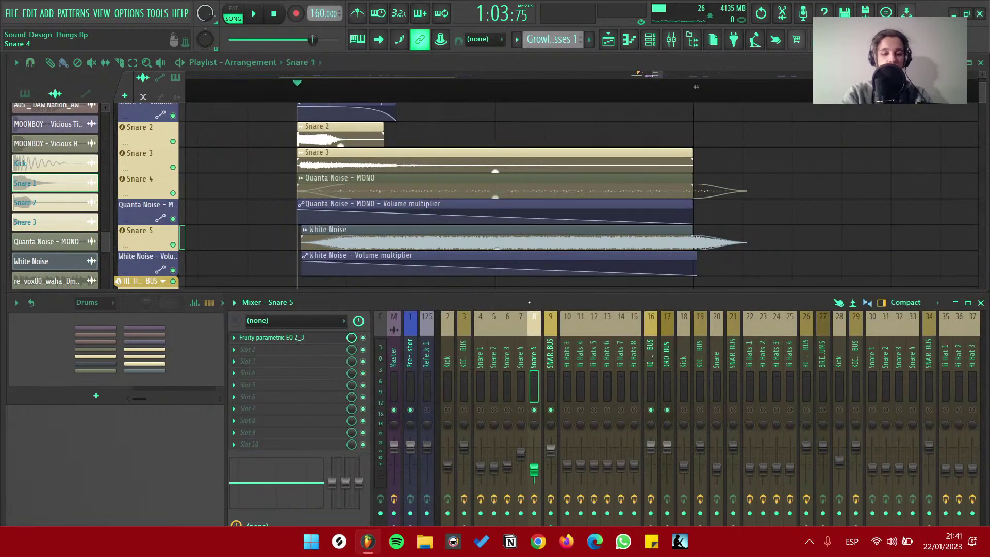
key(F8)
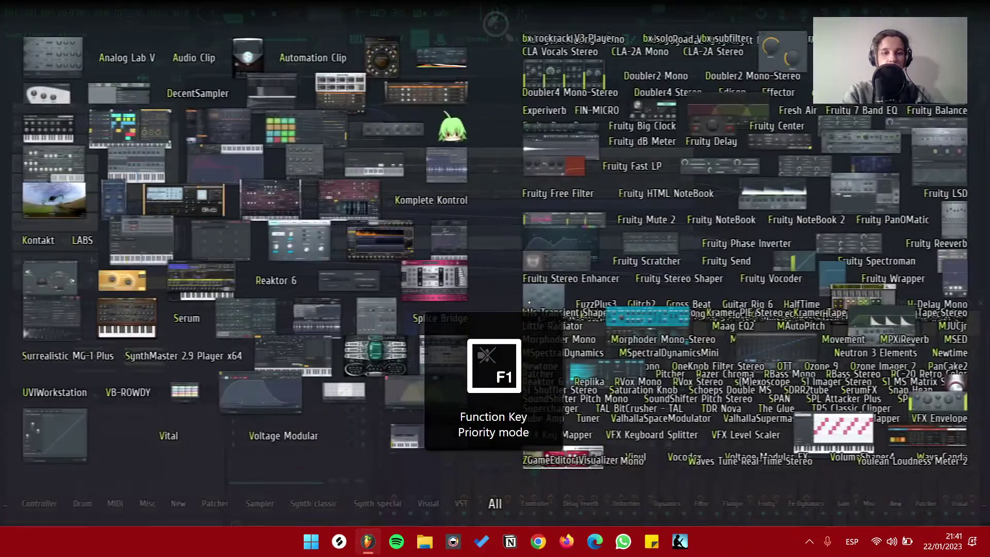
text(bit)
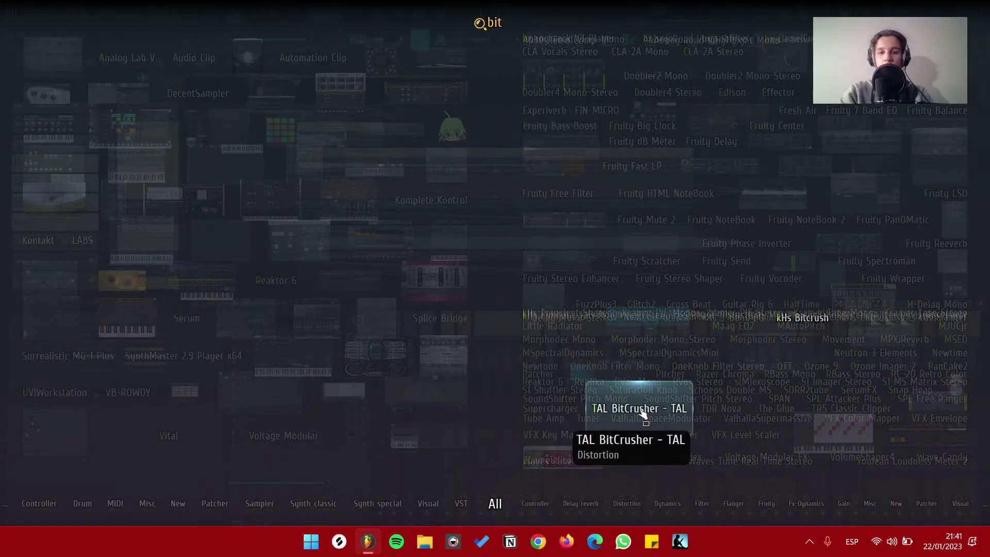
click(639, 409)
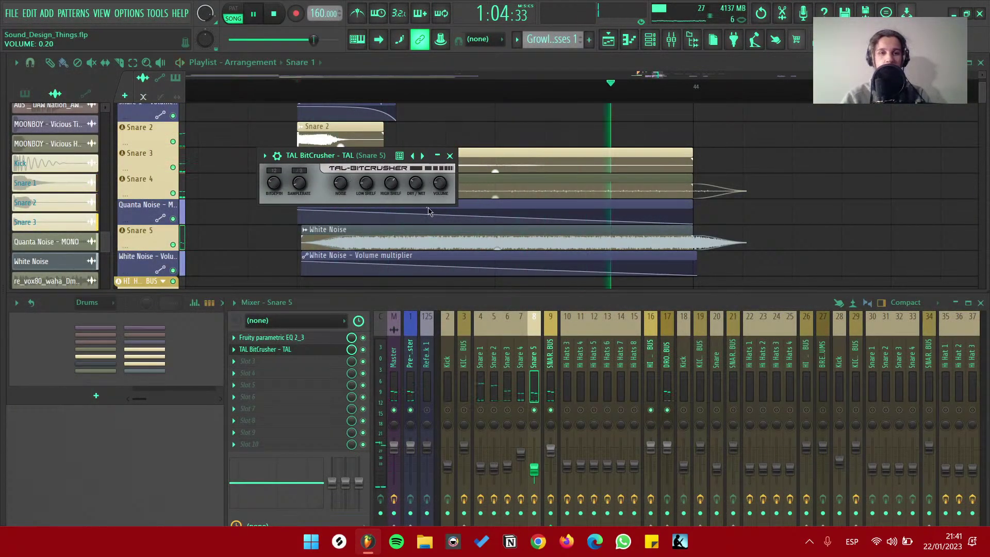
Adjust the TAL BitCrusher knobs on the Snare 5 track while playing the White Noise layer at bar 43
key(space)
drag(417, 187, 417, 184)
key(space)
key(space)
drag(355, 155, 361, 156)
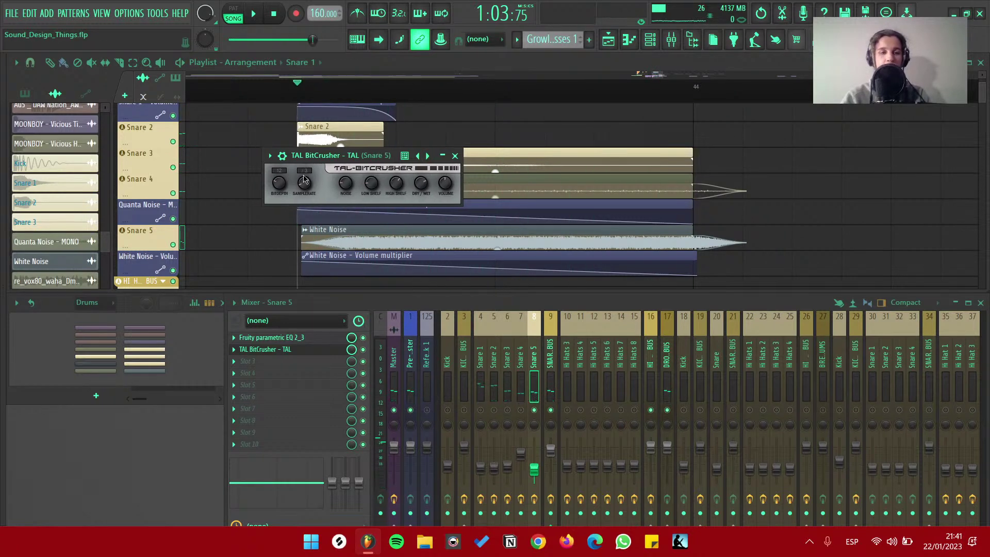
key(space)
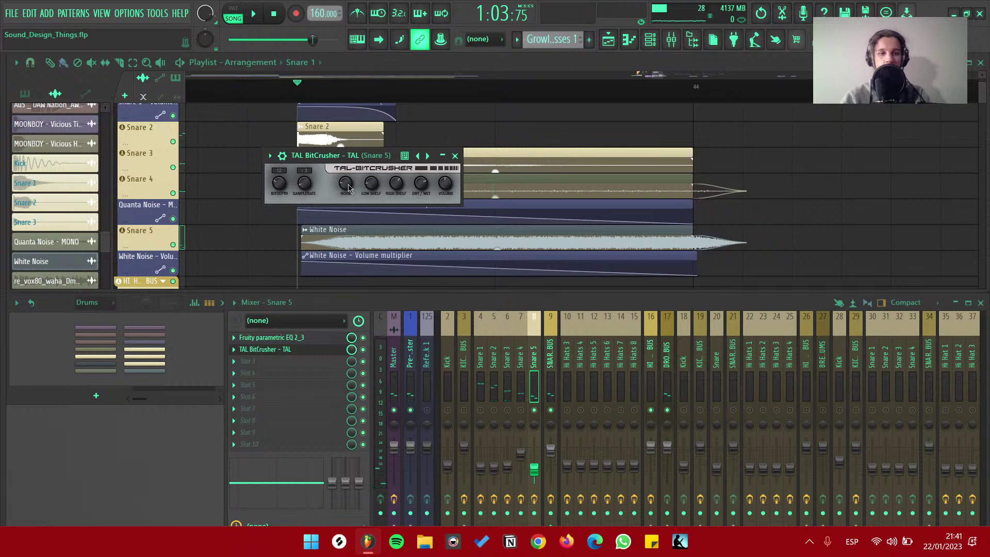
key(space)
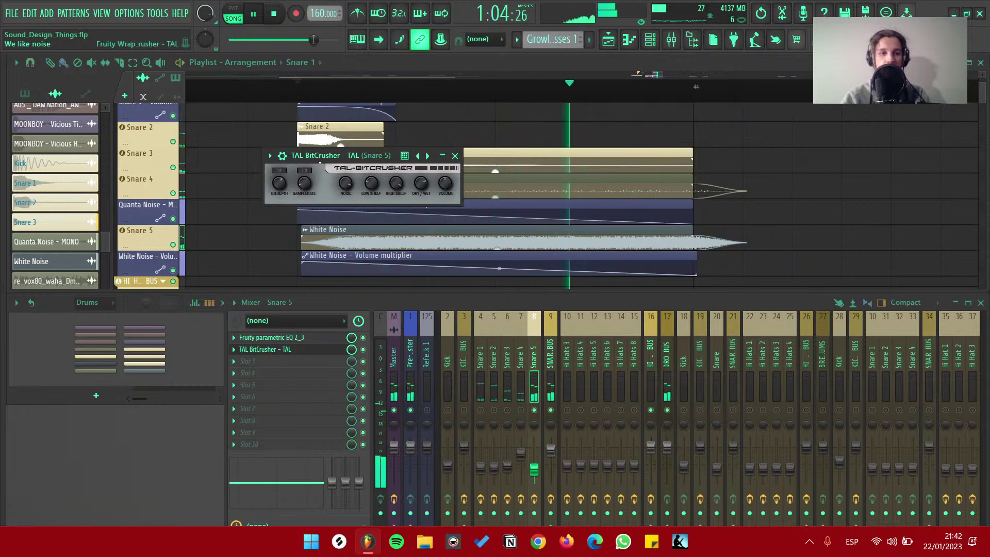
key(space)
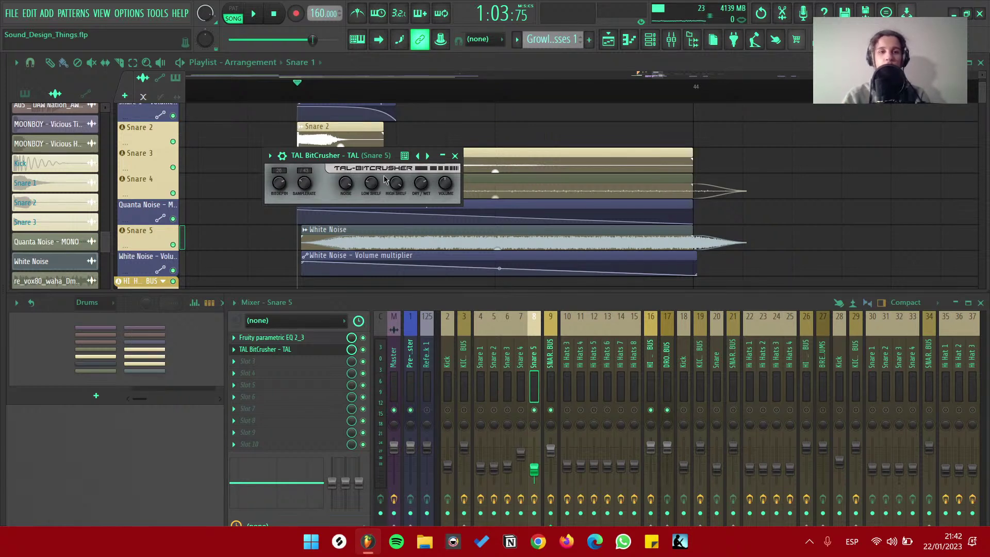
Move the TAL BitCrusher window clear of the noise clips, replay the bitcrushed White Noise layer, and close the plugin window
drag(367, 154, 404, 162)
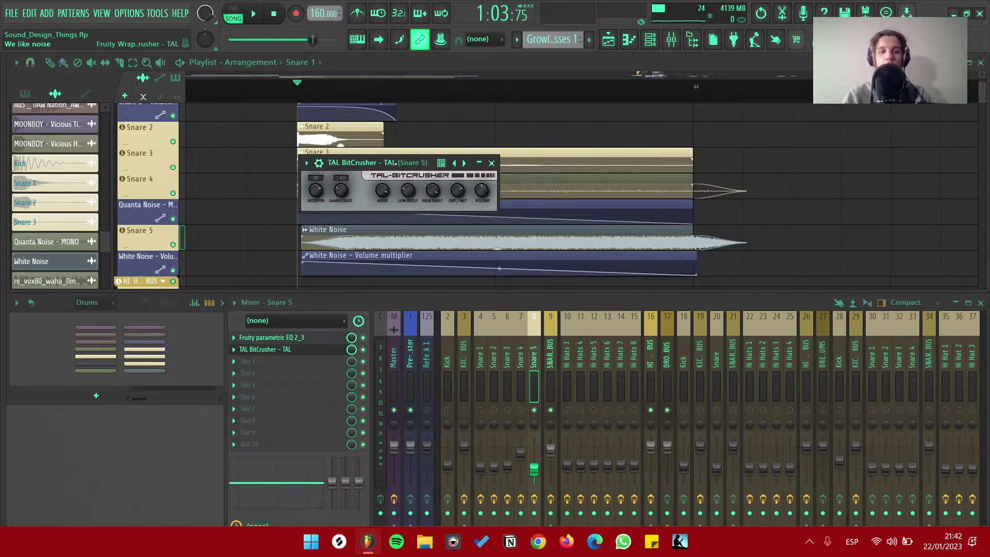
drag(393, 164, 478, 190)
key(space)
key(space)
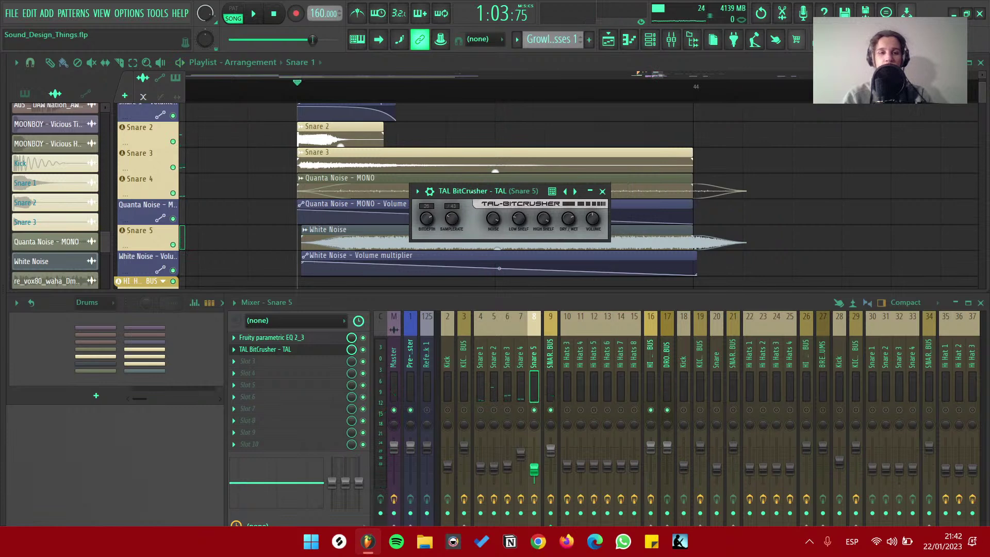
key(space)
key(space)
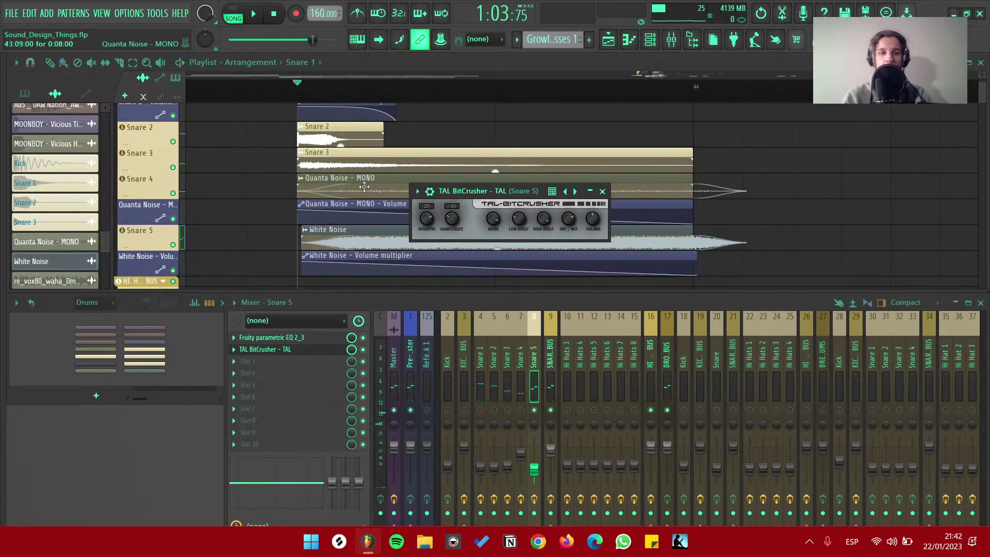
scroll(367, 184, up, 2)
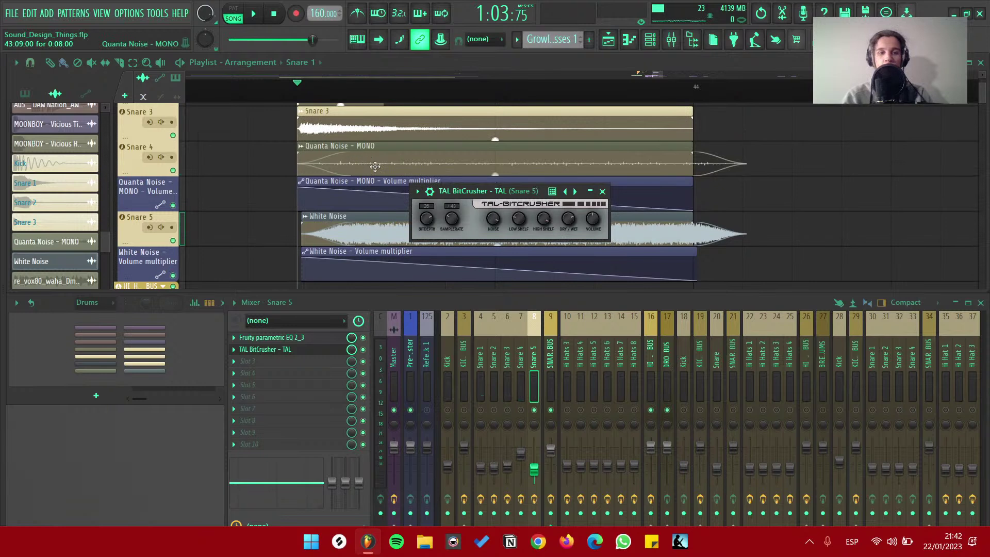
drag(475, 191, 465, 193)
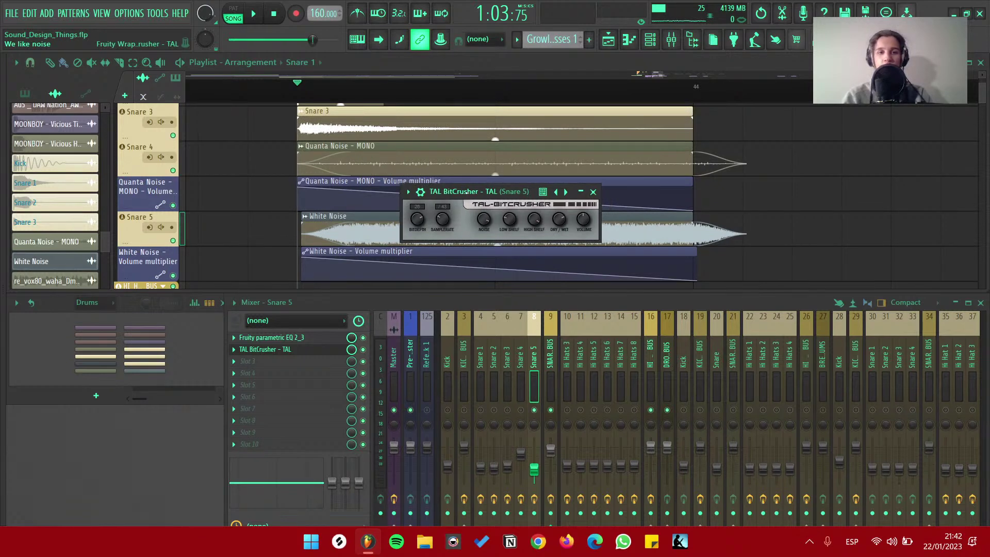
key(space)
key(space)
key(Escape)
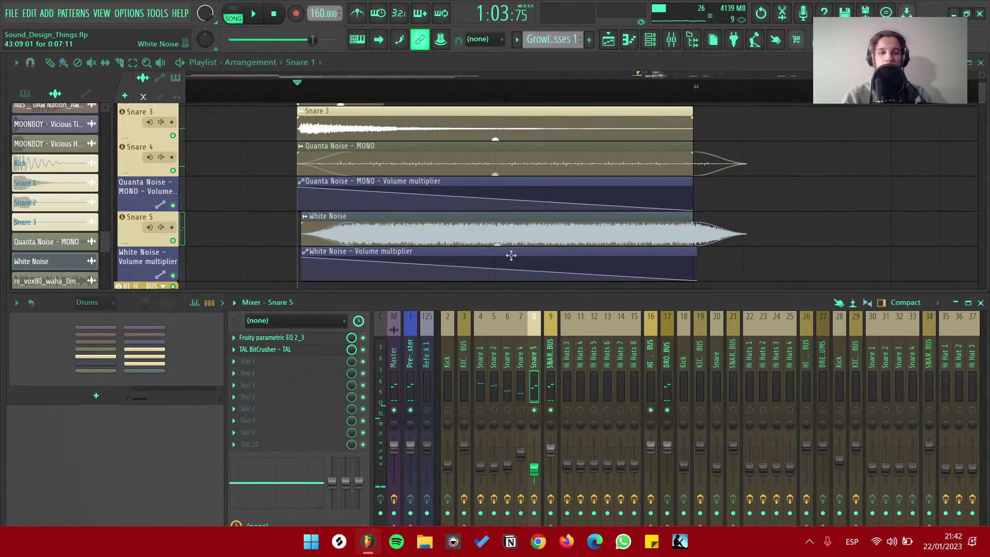
Remove TAL BitCrusher from the Snare 5 mixer track and play the noise layers at bar 43 without it
right_click(234, 348)
click(277, 274)
click(535, 309)
key(space)
key(space)
key(space)
key(space)
scroll(612, 205, down, 2)
scroll(501, 198, up, 2)
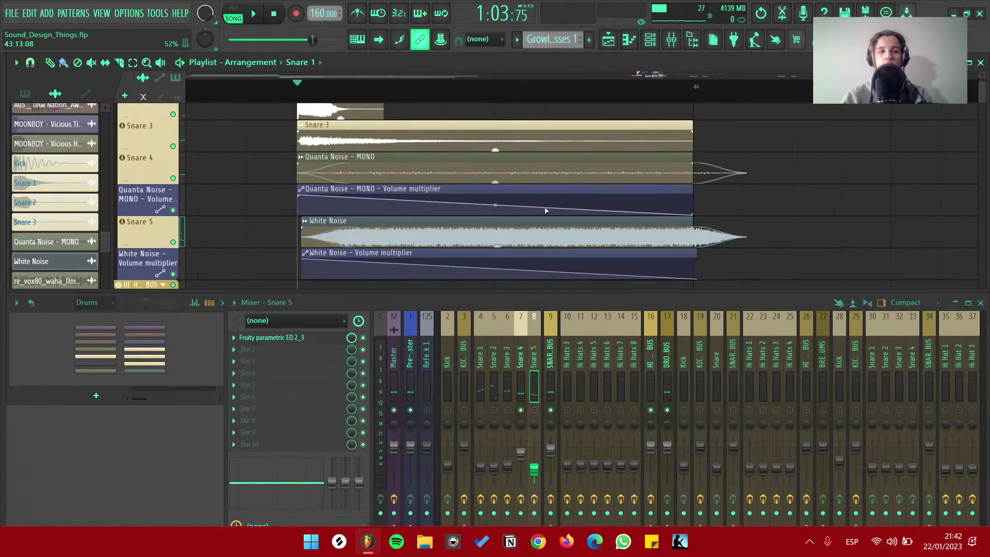
key(space)
key(space)
Solo the SNARES BUS with all its snare tracks and play the full layered snare at bar 43
click(550, 392)
key(space)
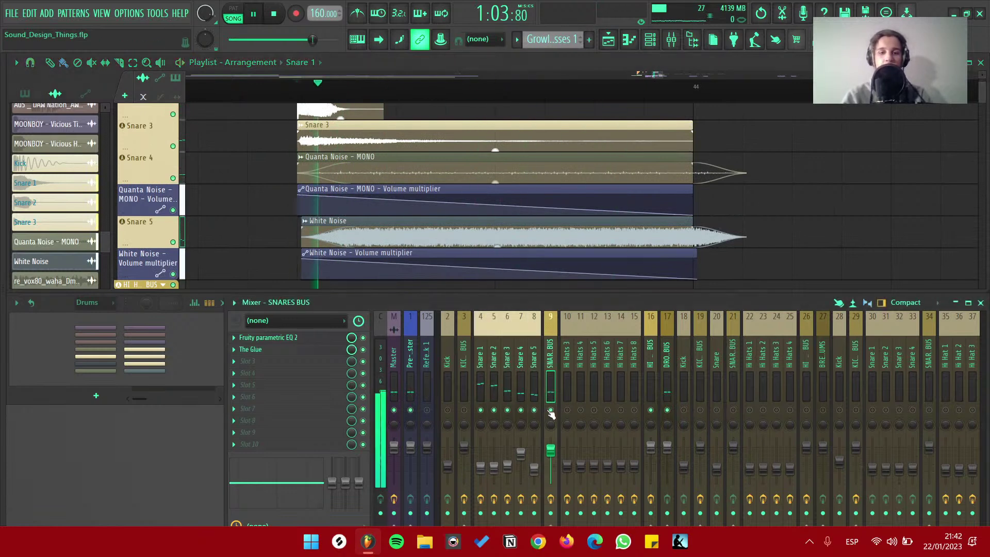
key(space)
key(space)
key(space)
scroll(658, 206, down, 1)
key(space)
key(space)
key(space)
key(space)
Select the Snare 5 mixer track and replay the bar 43 snare while examining its stacked layers in the playlist
click(534, 356)
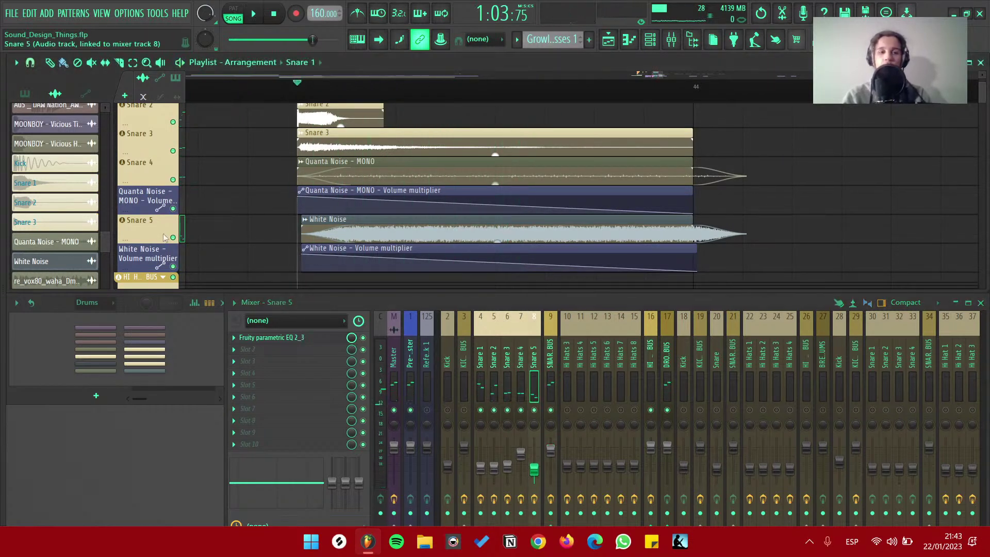
key(space)
scroll(503, 210, down, 2)
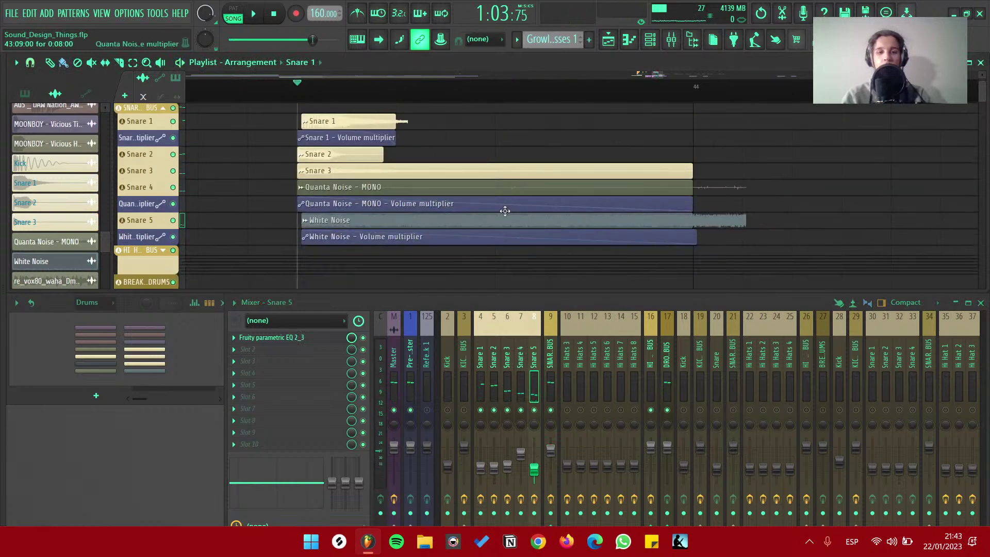
scroll(648, 248, down, 2)
key(space)
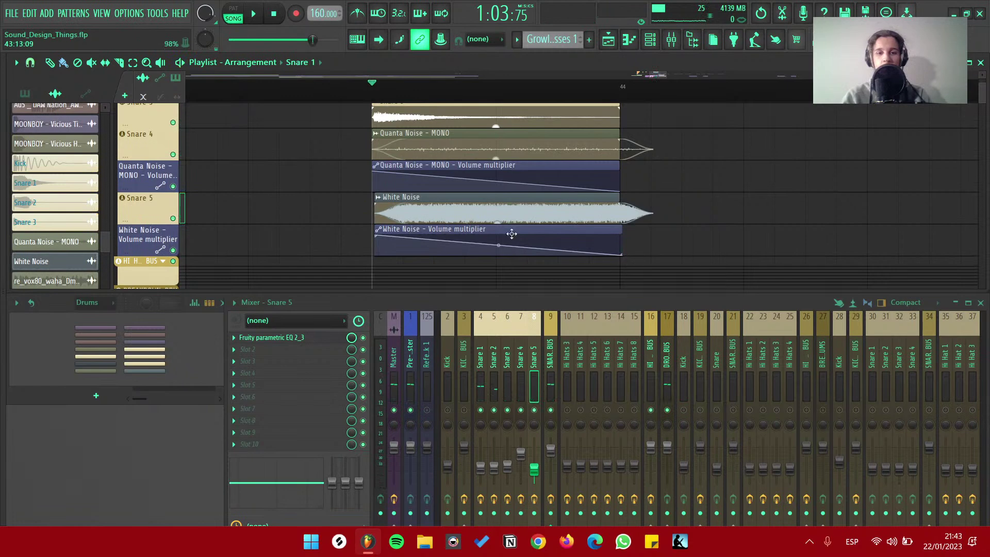
key(space)
key(space)
key(space)
scroll(593, 227, down, 2)
key(space)
key(space)
scroll(507, 224, down, 3)
key(space)
Look over the playlist from the snare tracks around the Drop down to the Growl Basses and chord tracks
scroll(507, 225, down, 5)
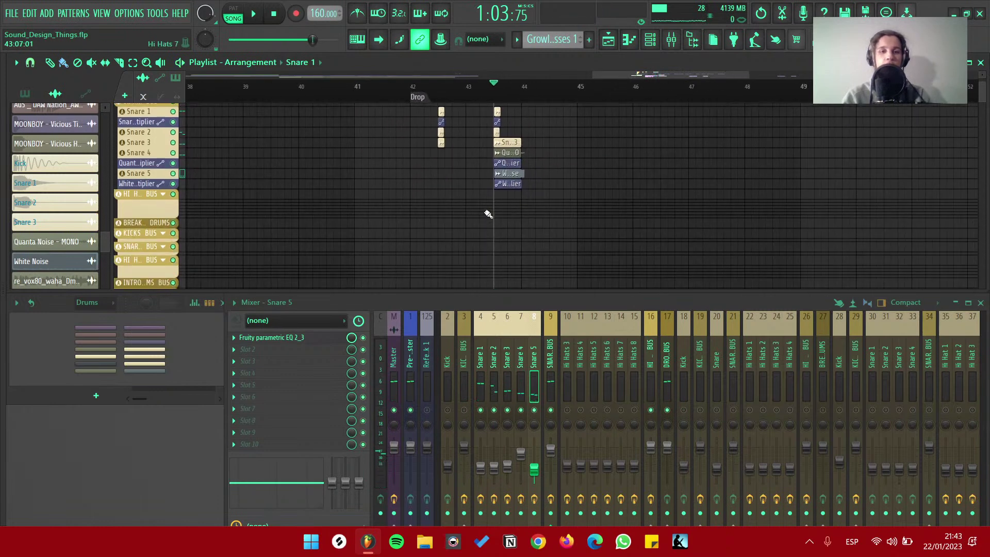
scroll(495, 206, down, 5)
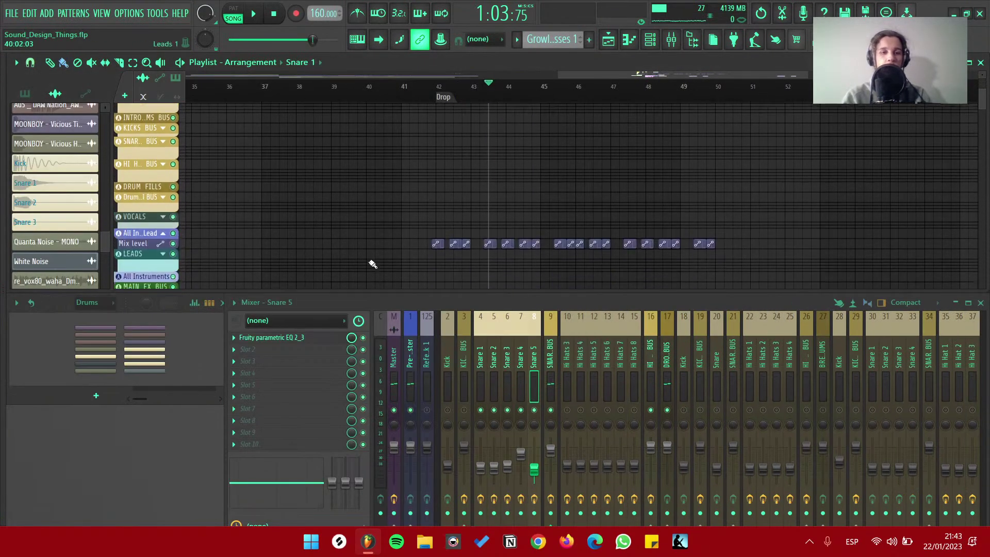
scroll(561, 206, down, 10)
scroll(592, 180, down, 3)
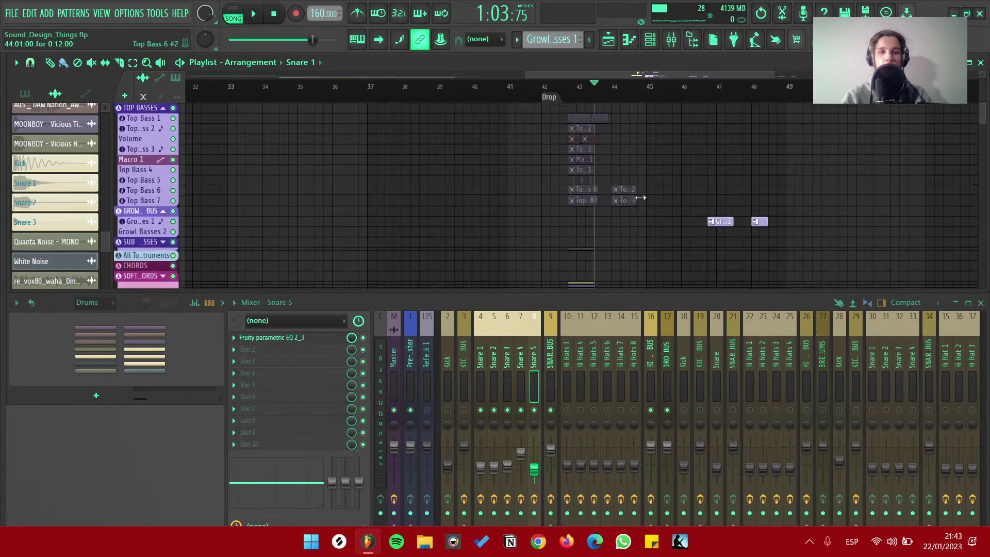
scroll(634, 190, down, 3)
scroll(670, 181, up, 4)
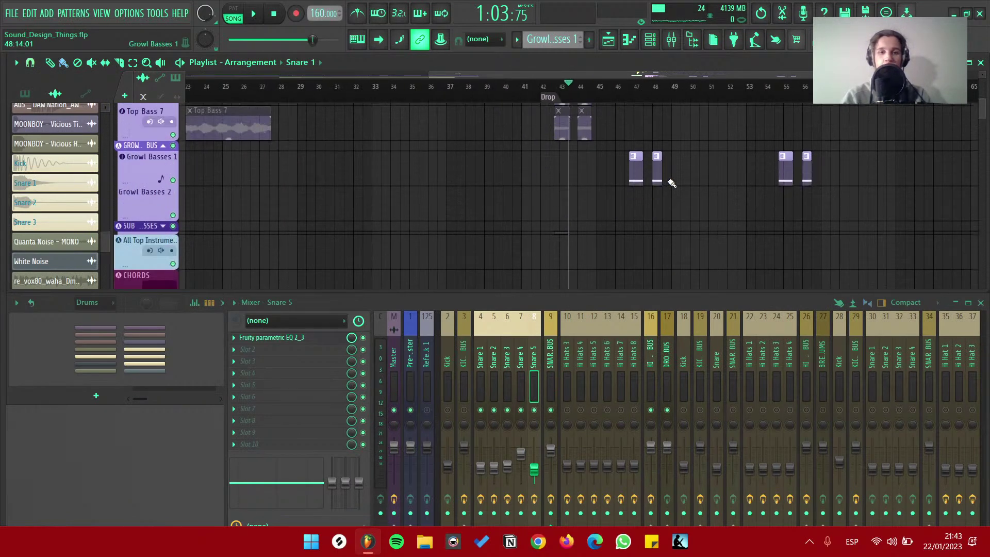
scroll(644, 181, down, 4)
Open the Vocal Processing Composition project from the Excuse Me project folder, discarding the changes to Sound_Design_Things
mouse_move(4, 289)
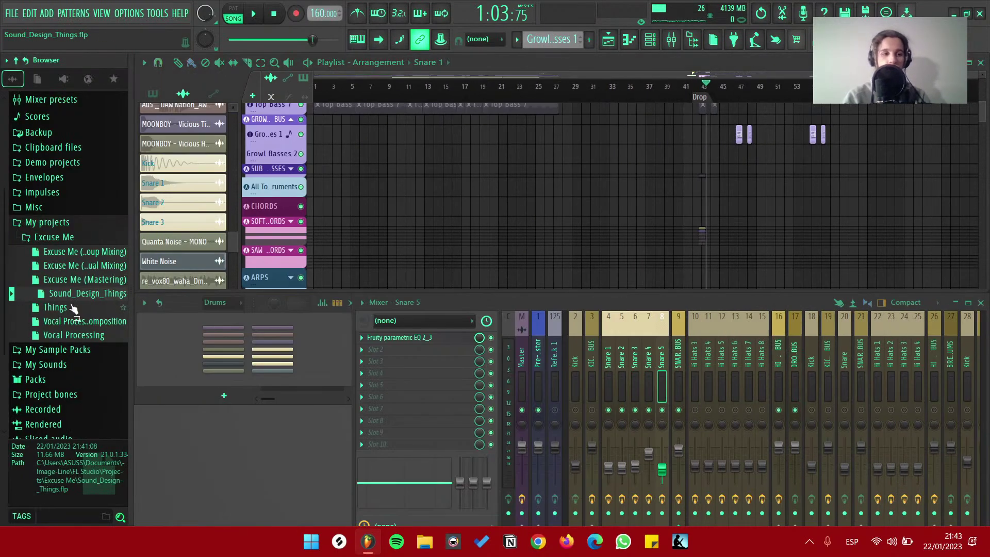
right_click(76, 320)
click(123, 324)
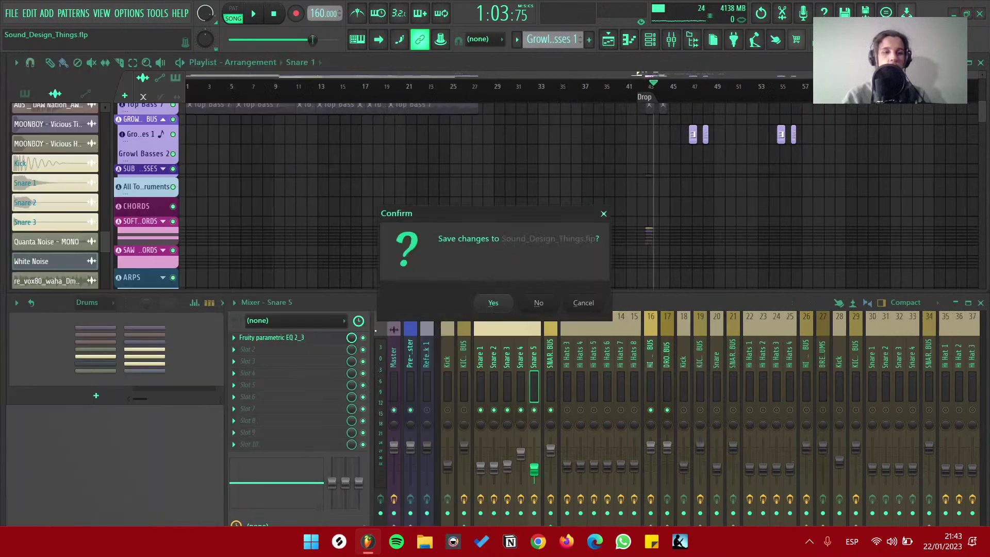
click(536, 305)
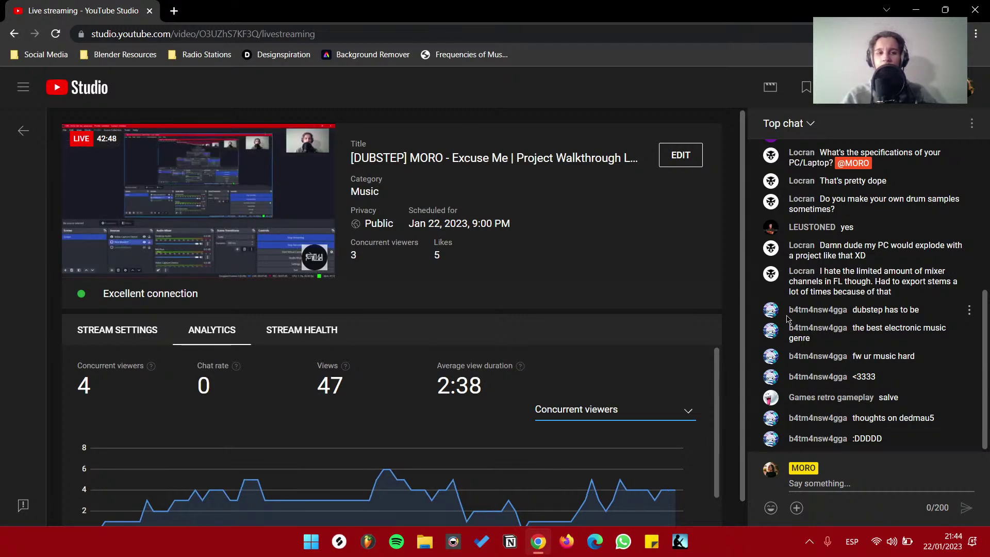
Switch from the livestream chat back to FL Studio and look over the Vocal Processing Composition arrangement down to the chords
mouse_move(667, 487)
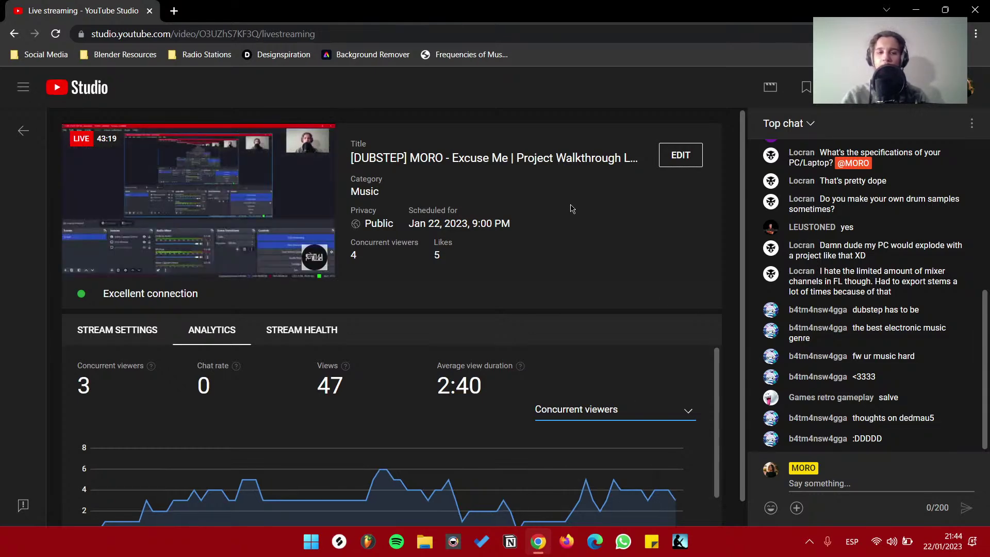
key(alt+Tab)
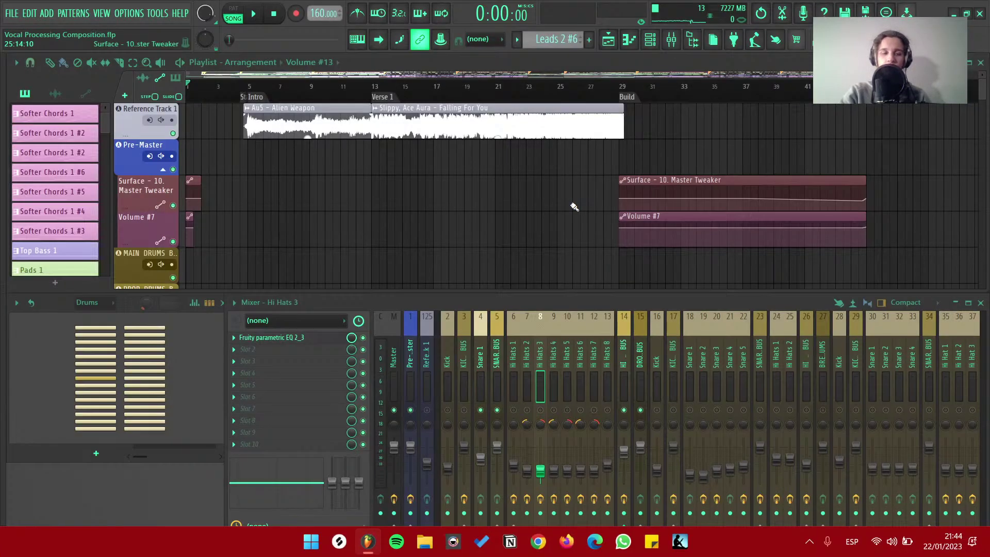
scroll(573, 206, down, 5)
scroll(573, 207, down, 8)
scroll(573, 206, down, 3)
scroll(630, 221, down, 4)
scroll(629, 221, down, 4)
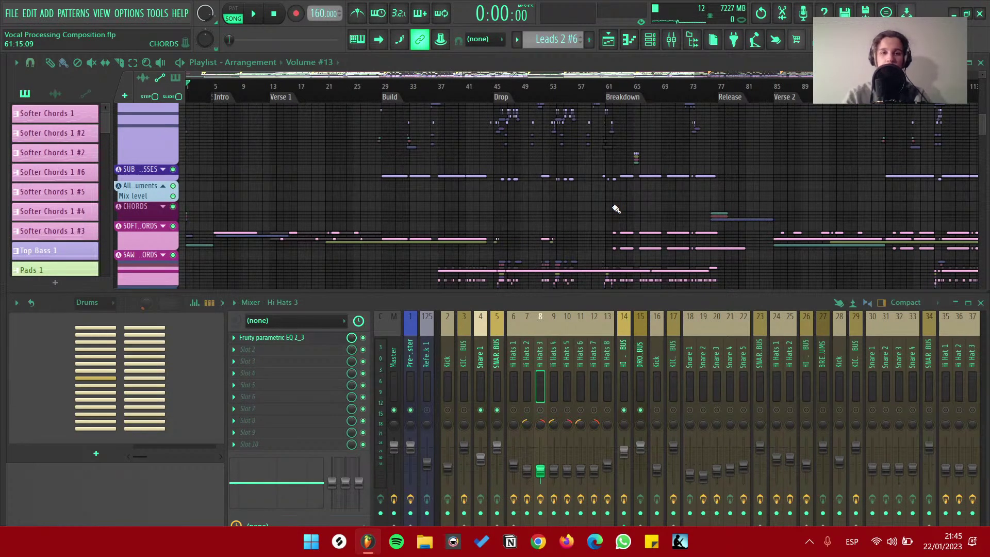
scroll(616, 209, up, 10)
scroll(460, 216, up, 4)
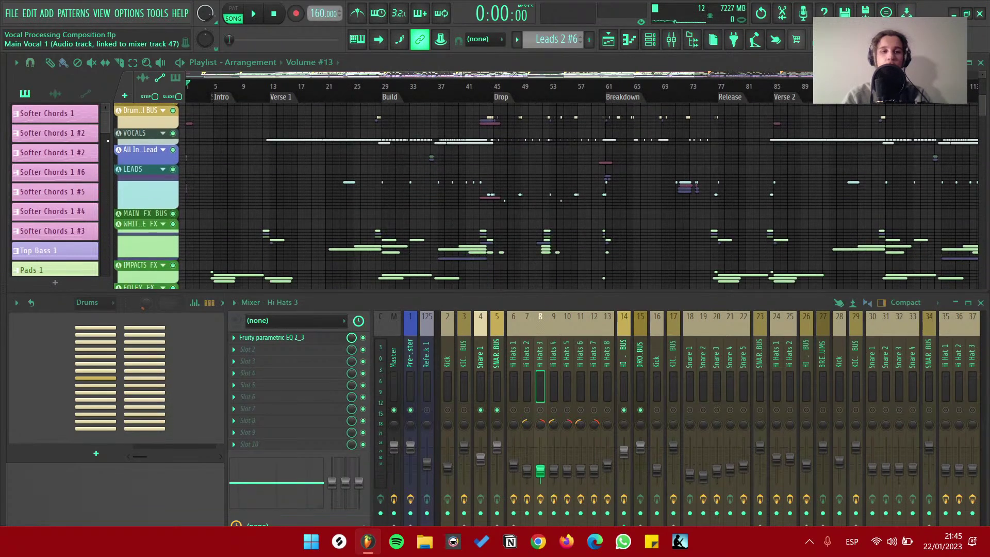
Expand the VOCALS group, place the playhead at Verse 1, and solo the VOCALS mixer track to play the main vocal
click(169, 137)
click(270, 87)
key(space)
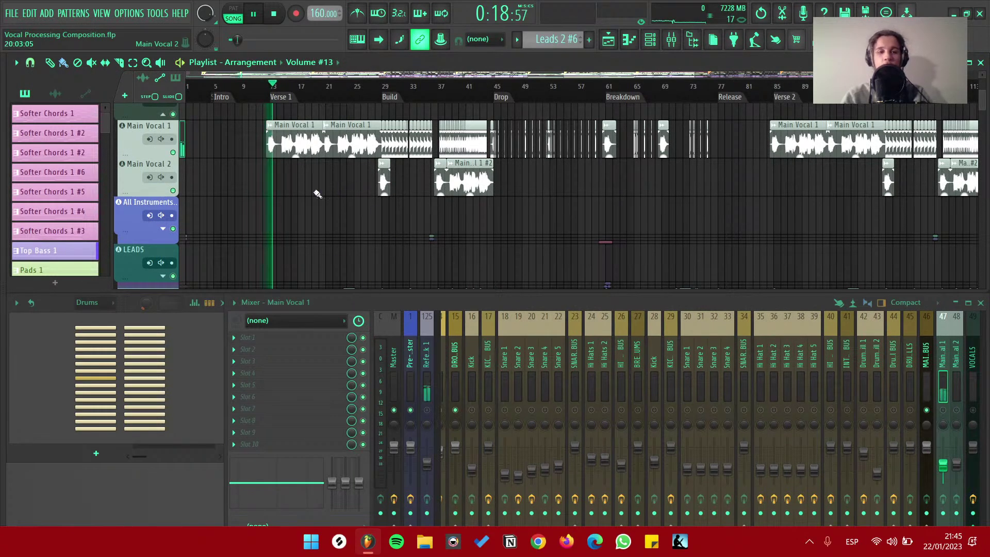
key(space)
scroll(785, 332, down, 5)
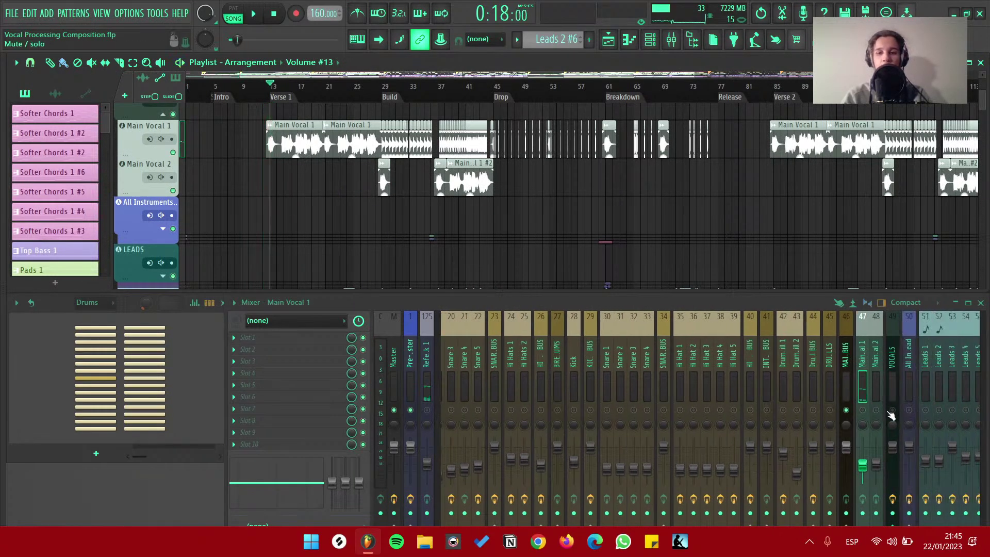
key(space)
scroll(415, 190, down, 2)
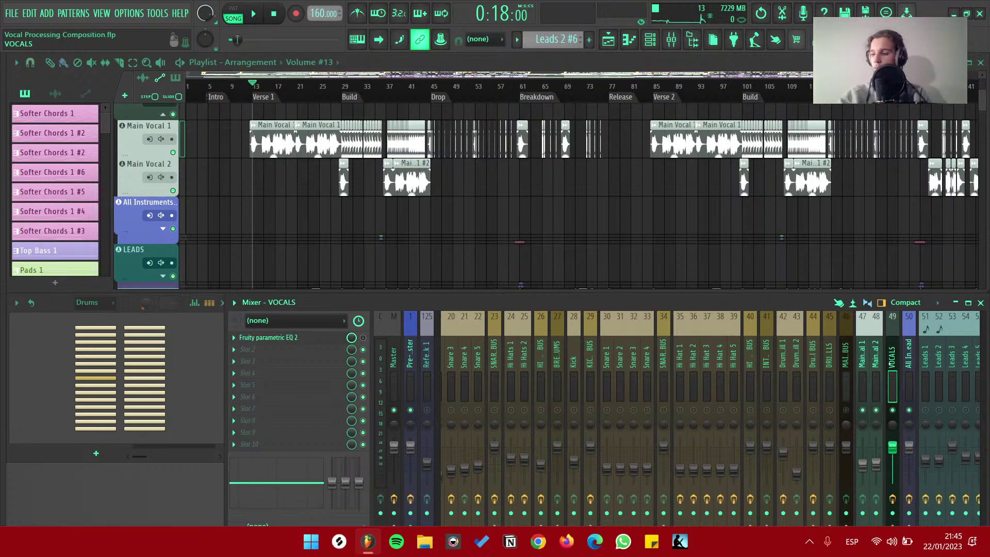
key(space)
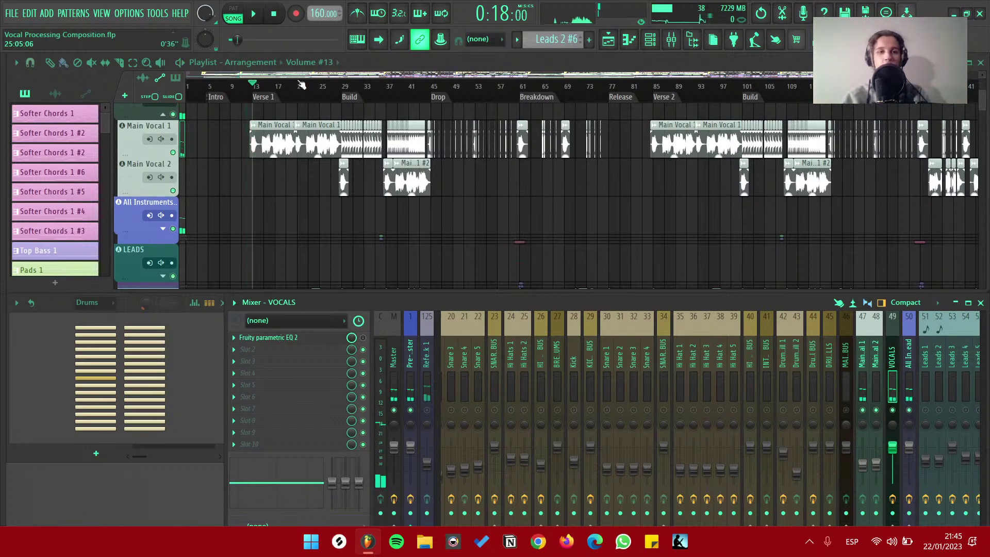
Place the playhead just before the Build and play the Main Vocal 1 and Main Vocal 2 chops
click(345, 97)
ctrl+scroll(364, 164, up, 2)
ctrl+scroll(364, 164, up, 4)
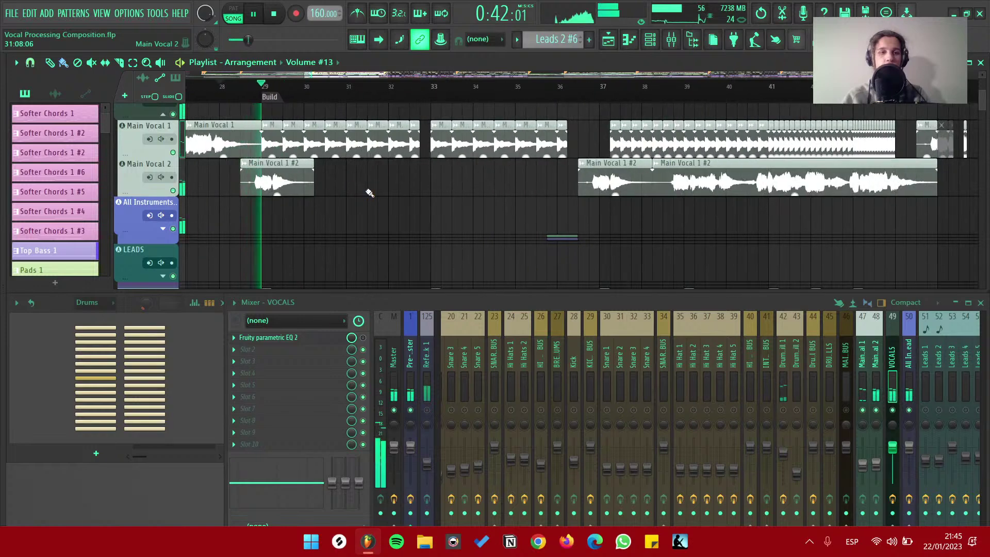
ctrl+scroll(509, 172, down, 2)
key(space)
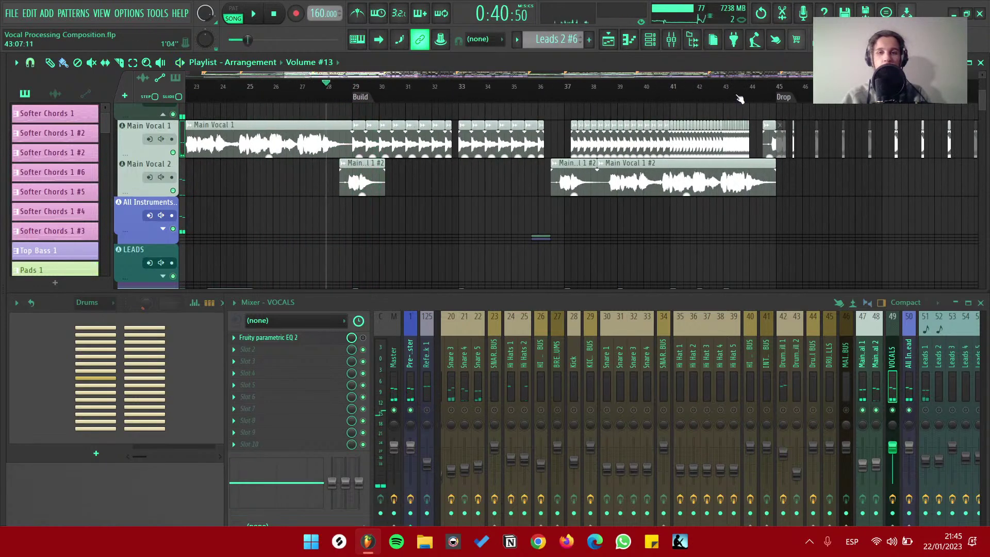
Place the playhead at bar 43 and play the soloed vocals through into the Drop
click(735, 94)
ctrl+scroll(436, 135, up, 4)
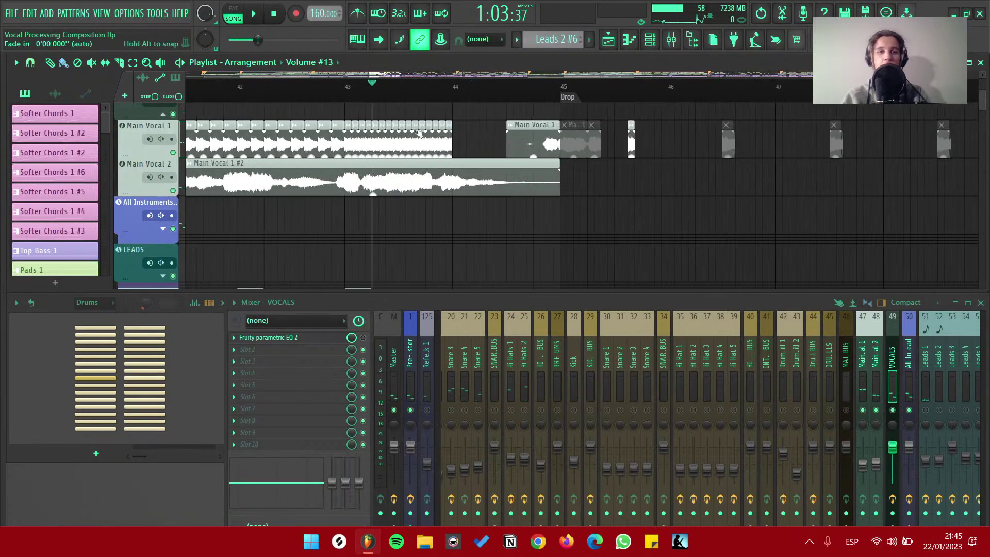
key(space)
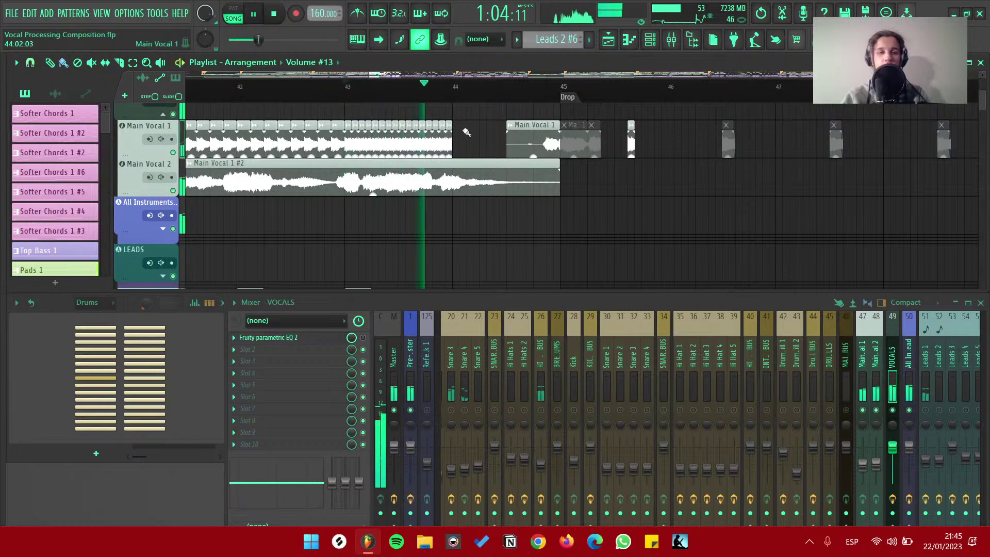
ctrl+scroll(505, 135, down, 3)
ctrl+scroll(530, 143, up, 4)
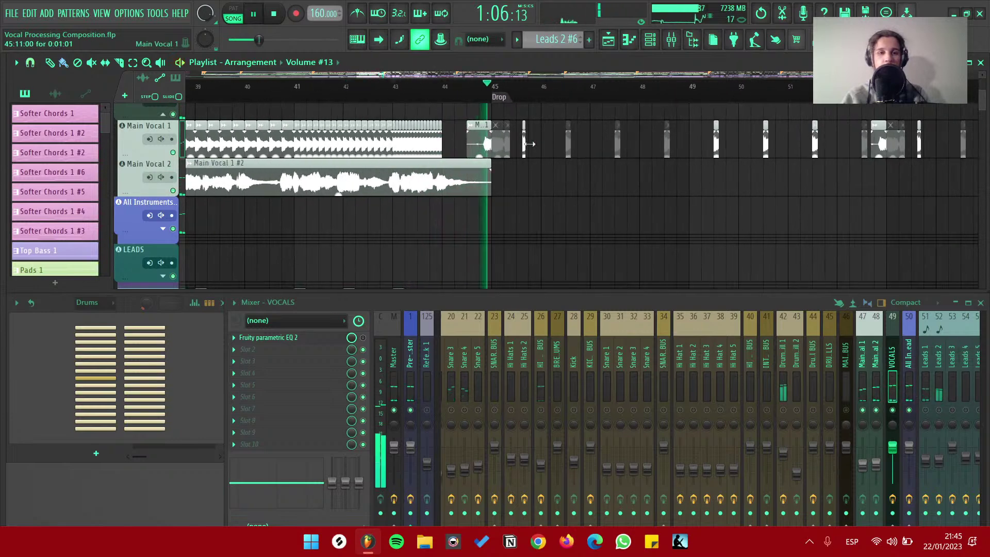
Place the playhead just before the Drop, expand the VOCAL FX group, and solo its mixer track to play the vocal effects
key(space)
scroll(535, 146, down, 5)
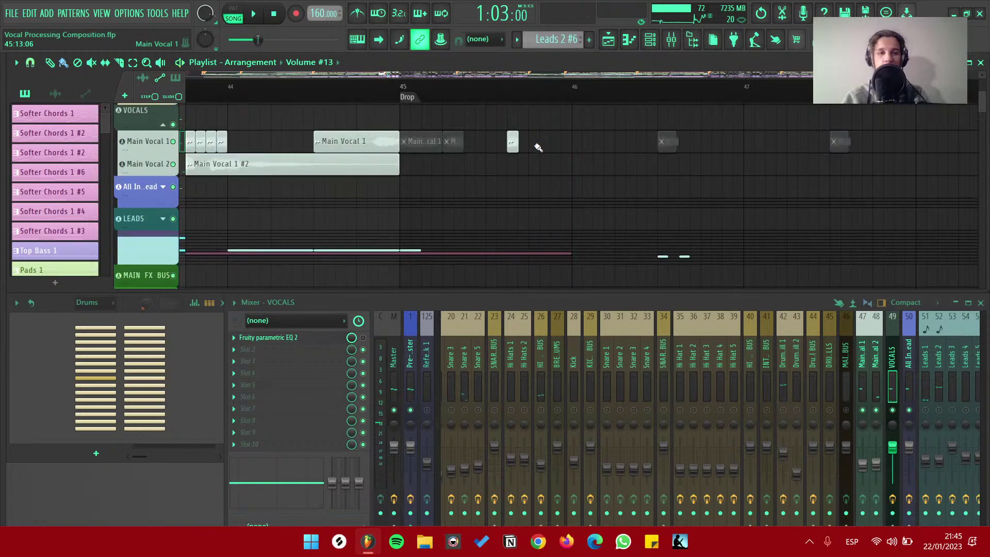
click(356, 86)
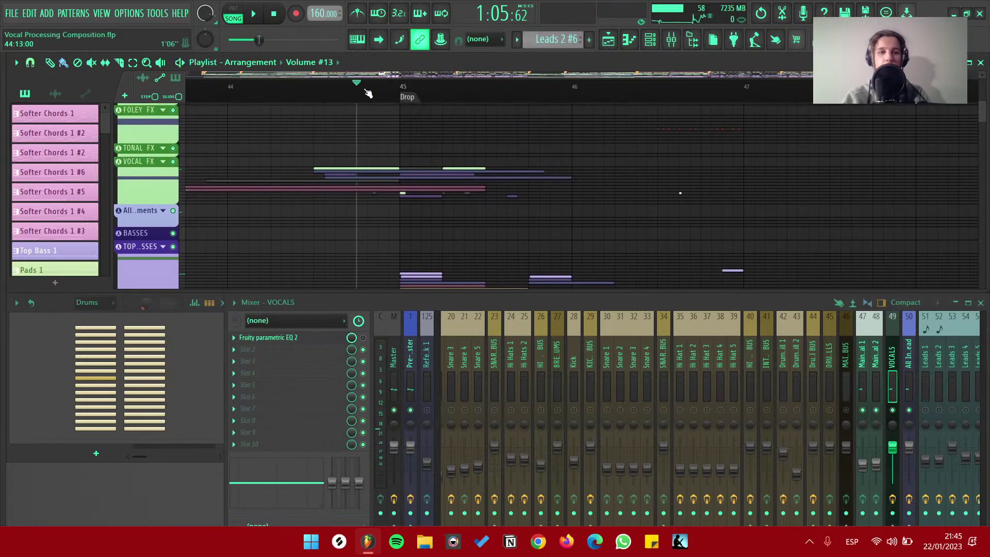
click(146, 176)
click(160, 176)
key(space)
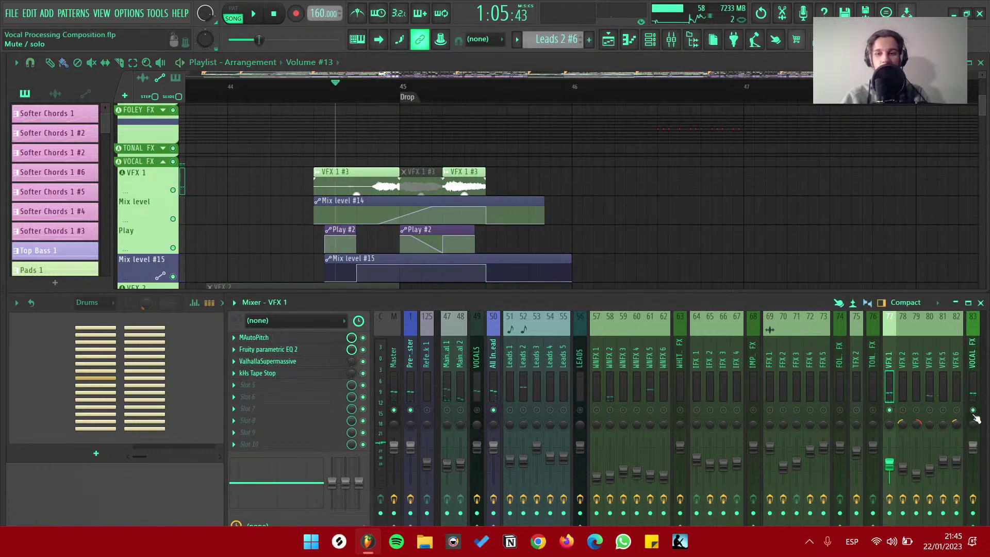
Look over the VFX 1 to VFX 6 clips and their automation across the arrangement and around the Drop
scroll(624, 216, down, 6)
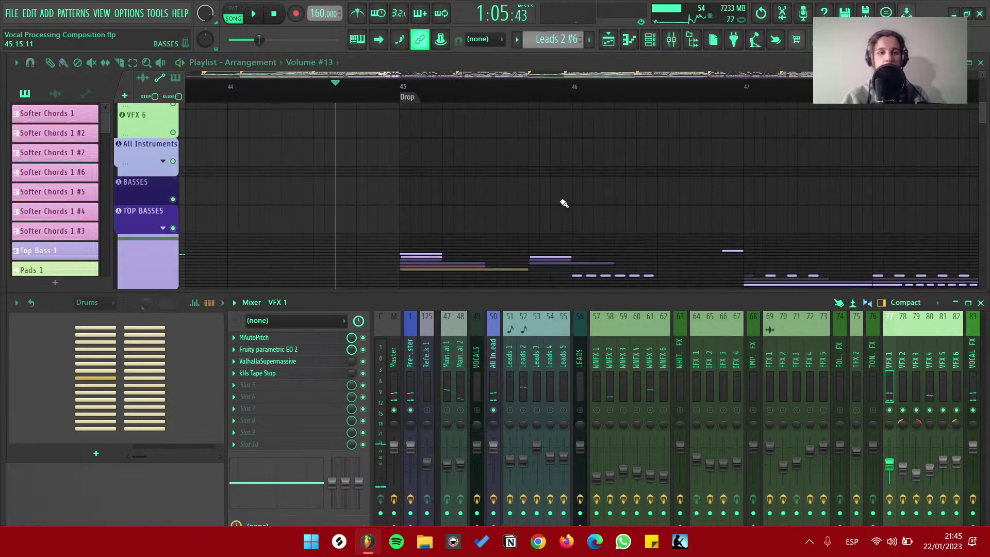
ctrl+scroll(565, 203, down, 8)
scroll(567, 201, up, 2)
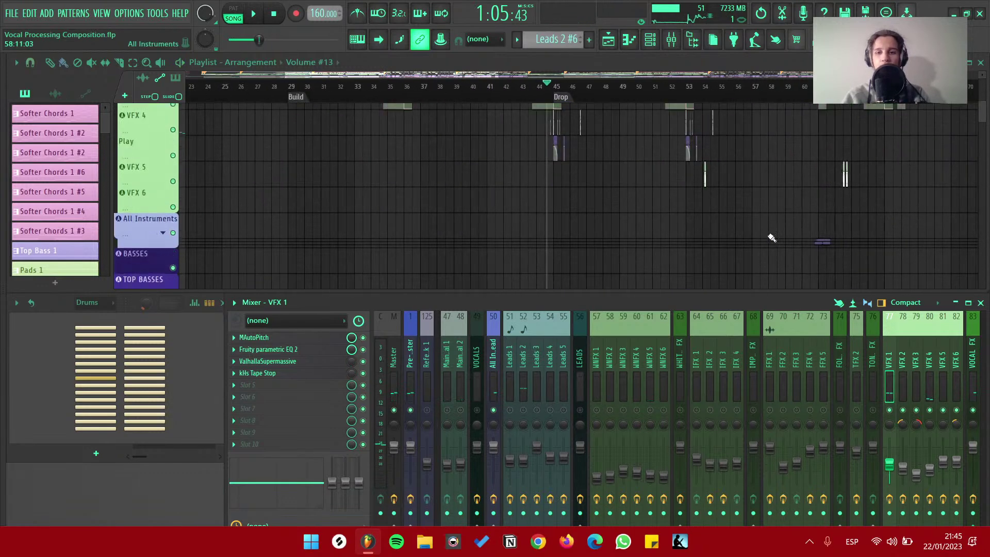
ctrl+scroll(781, 238, down, 6)
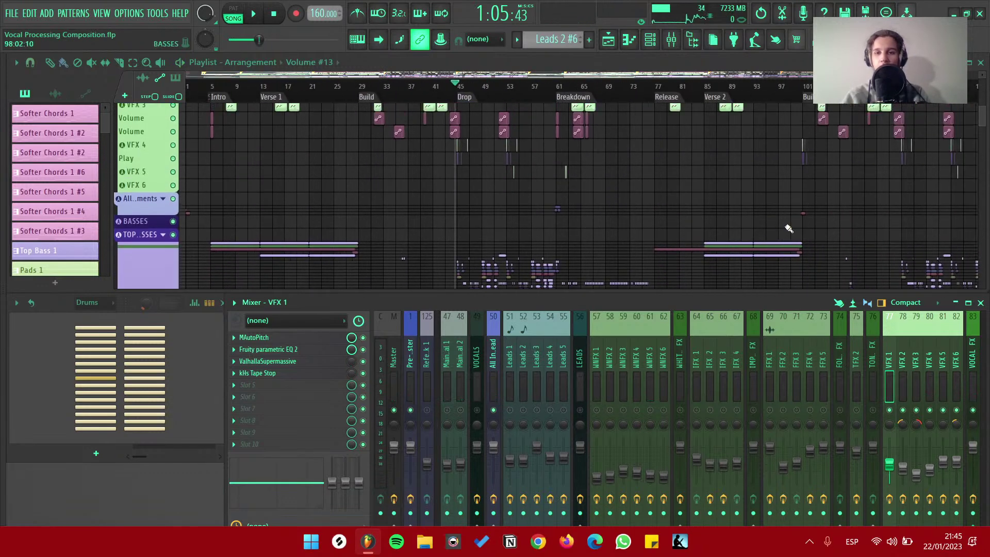
ctrl+scroll(786, 227, up, 8)
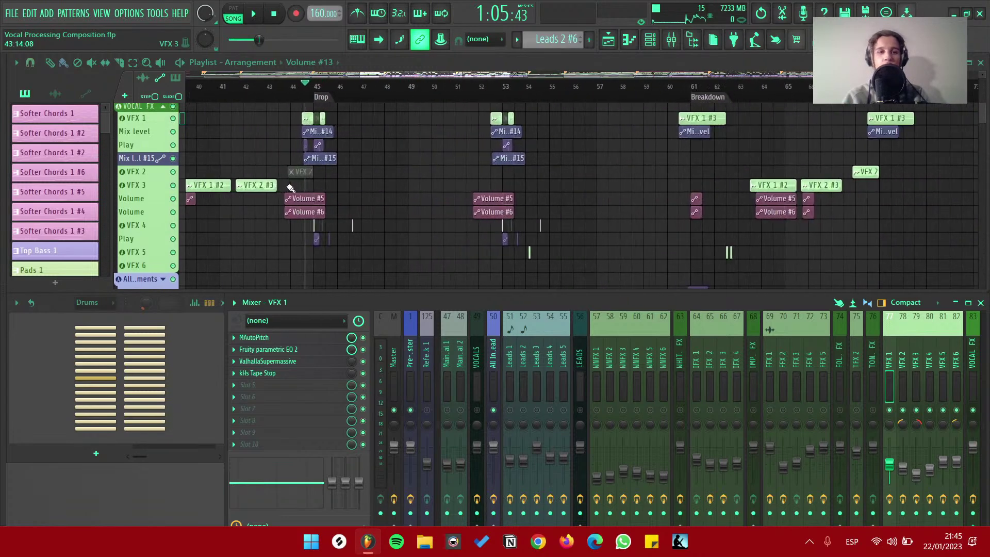
ctrl+scroll(290, 187, up, 3)
Restore all mixer tracks from solo and play the full mix from just before the Drop
scroll(328, 215, up, 4)
scroll(333, 212, down, 3)
scroll(338, 209, up, 5)
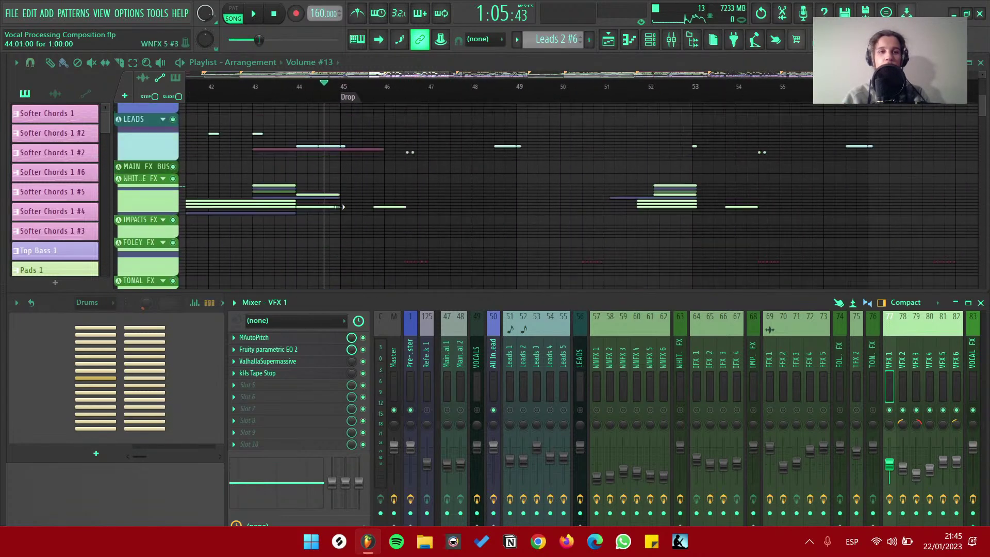
key(space)
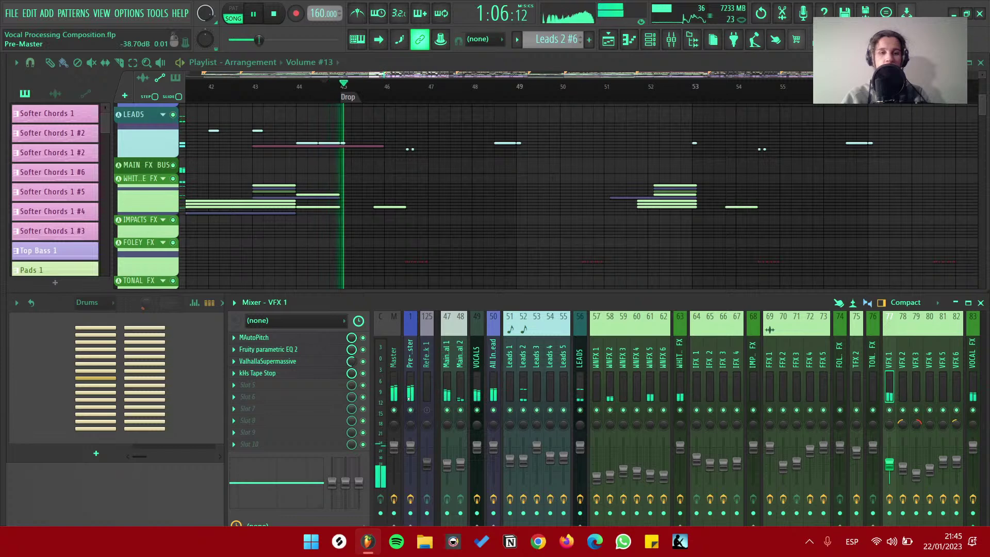
key(space)
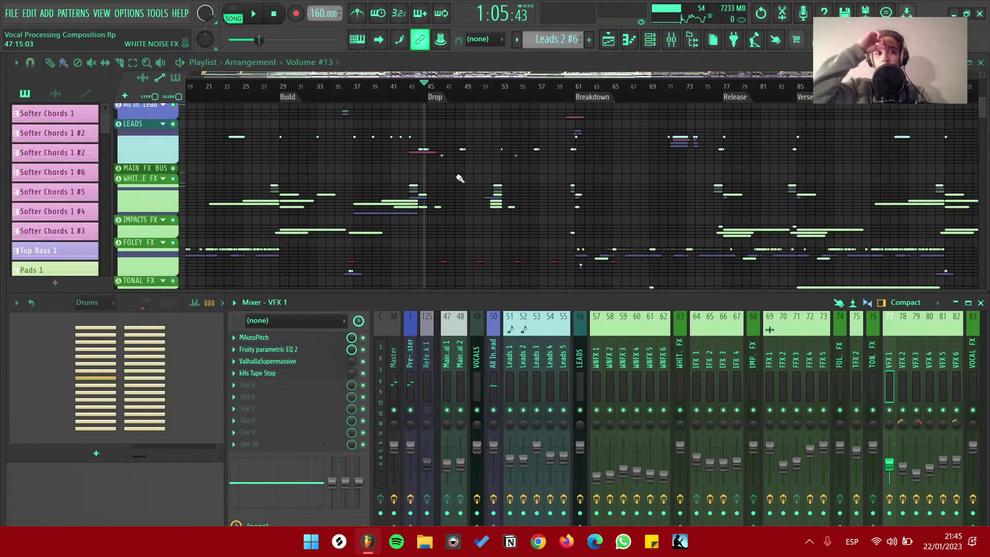
Examine the VOCAL FX clips around the Drop alongside the effects groups above them
scroll(459, 178, down, 6)
scroll(421, 206, up, 4)
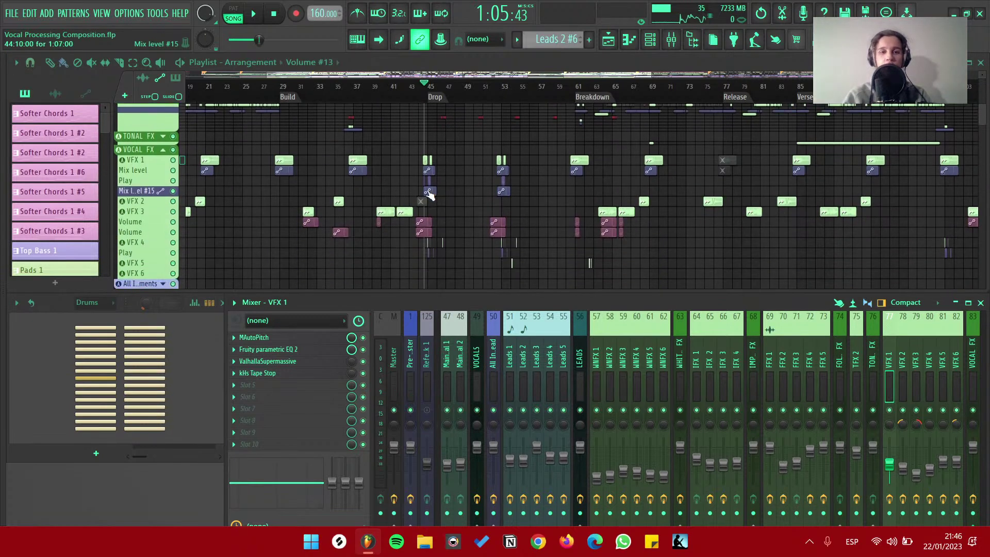
scroll(580, 198, up, 8)
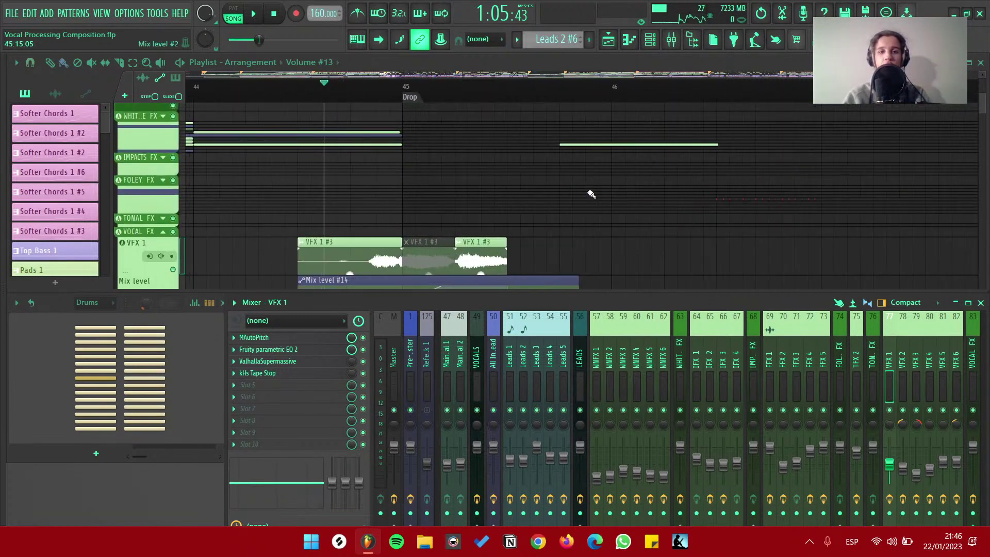
scroll(579, 197, down, 10)
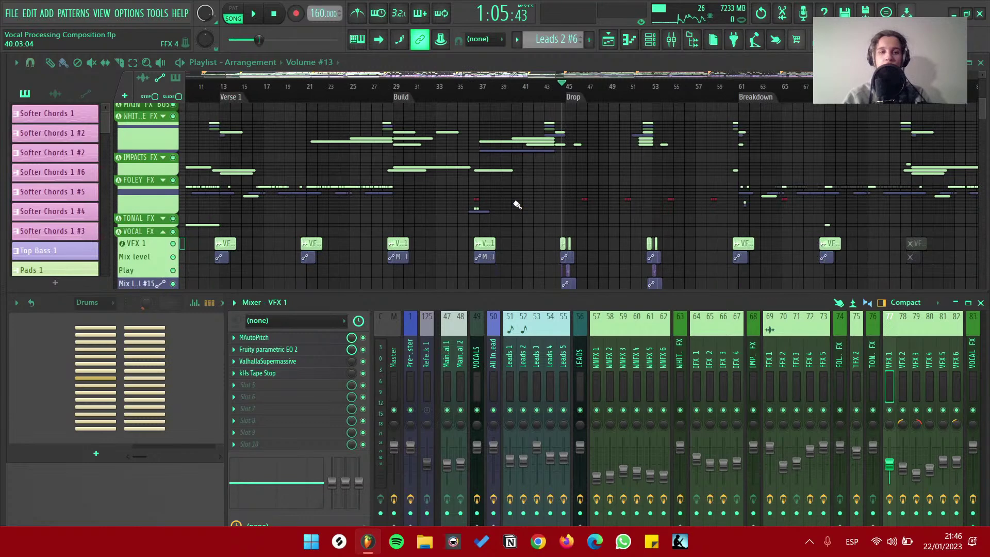
scroll(464, 192, down, 2)
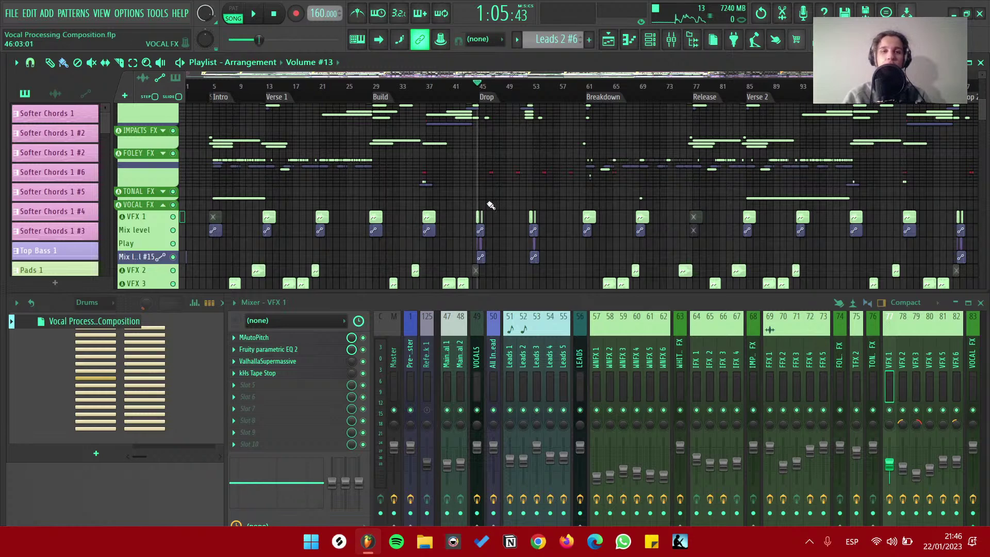
Audition the middle VFX 1 #3 clip from the Drop marker and put it back to muted
scroll(482, 221, up, 10)
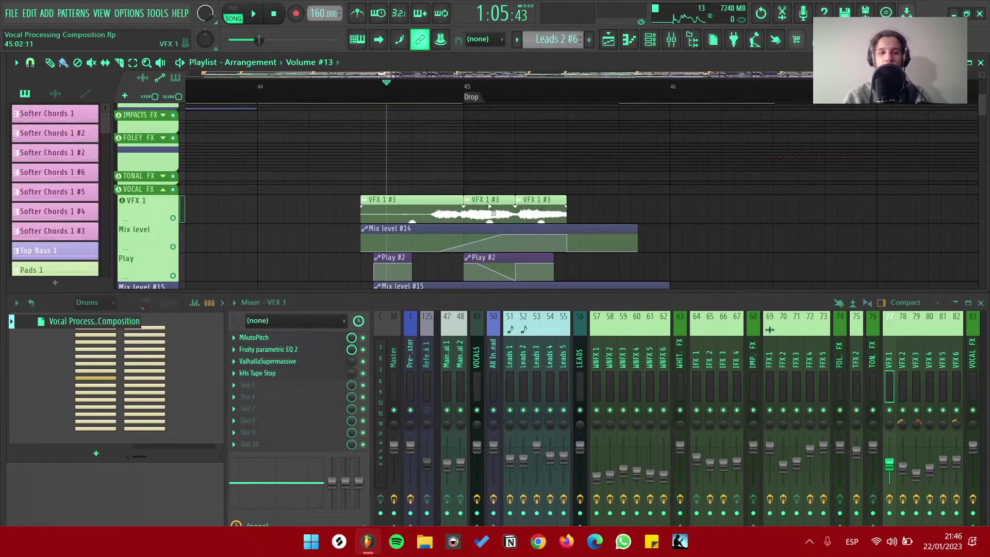
click(469, 96)
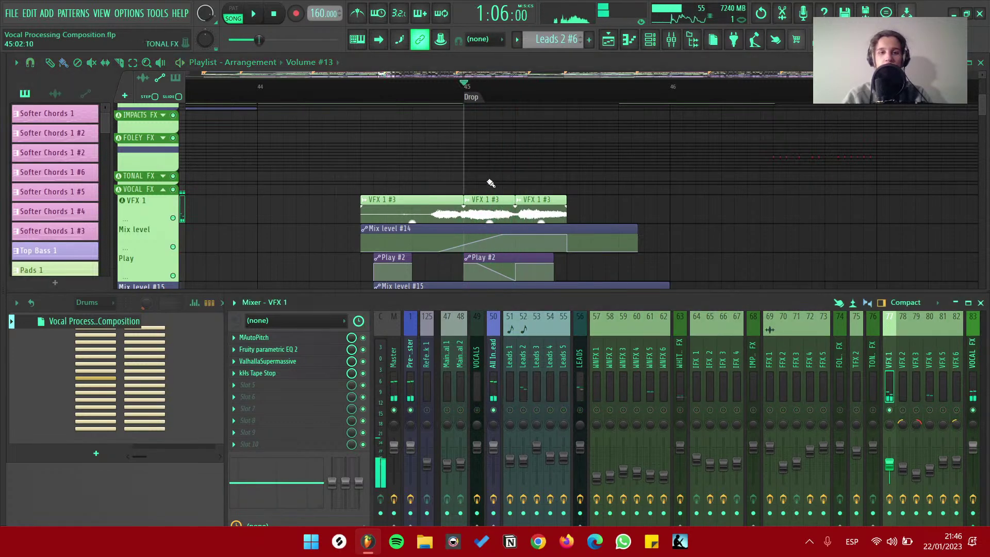
right_click(491, 215)
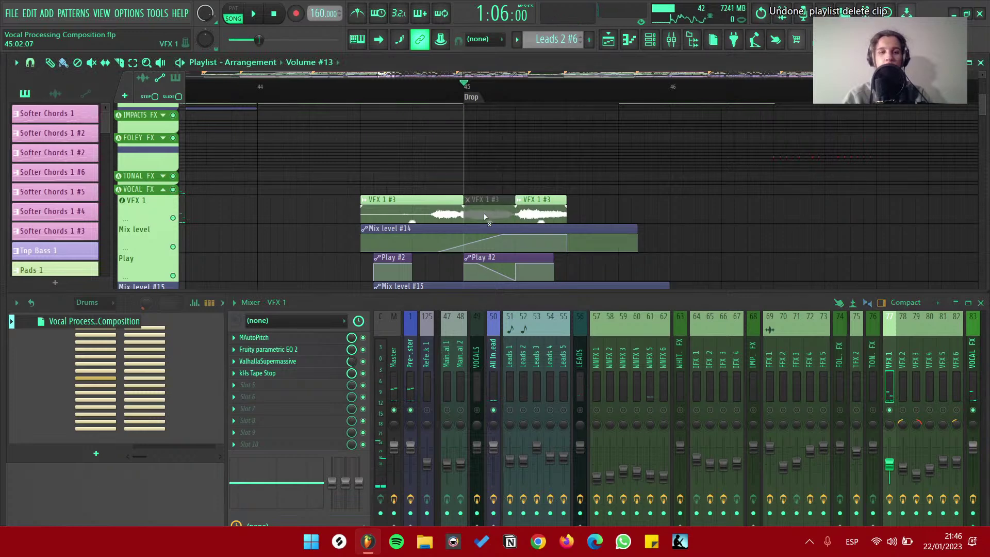
Collapse the VOCAL FX group and return to the Main Vocal 1 and Main Vocal 2 tracks
scroll(495, 199, down, 5)
scroll(542, 200, down, 5)
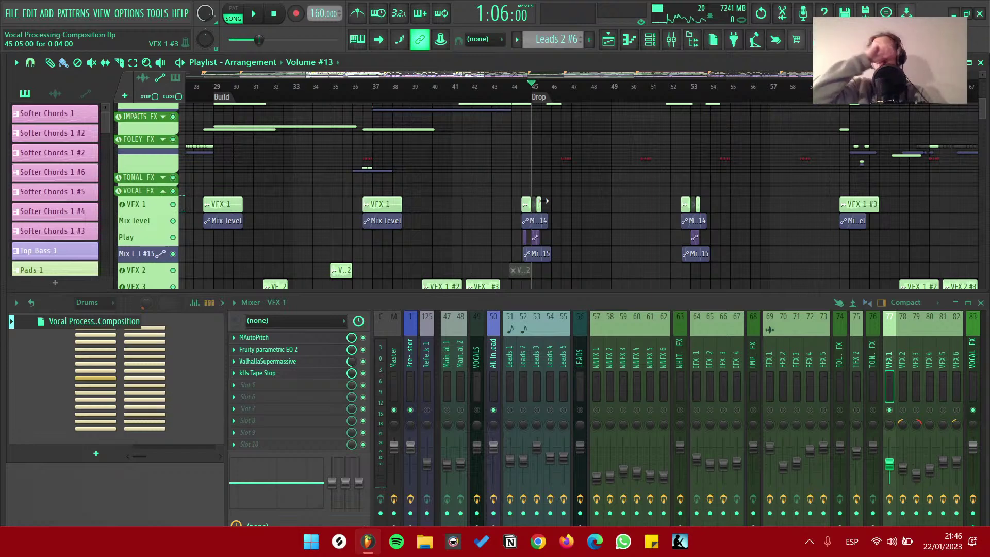
scroll(542, 200, down, 6)
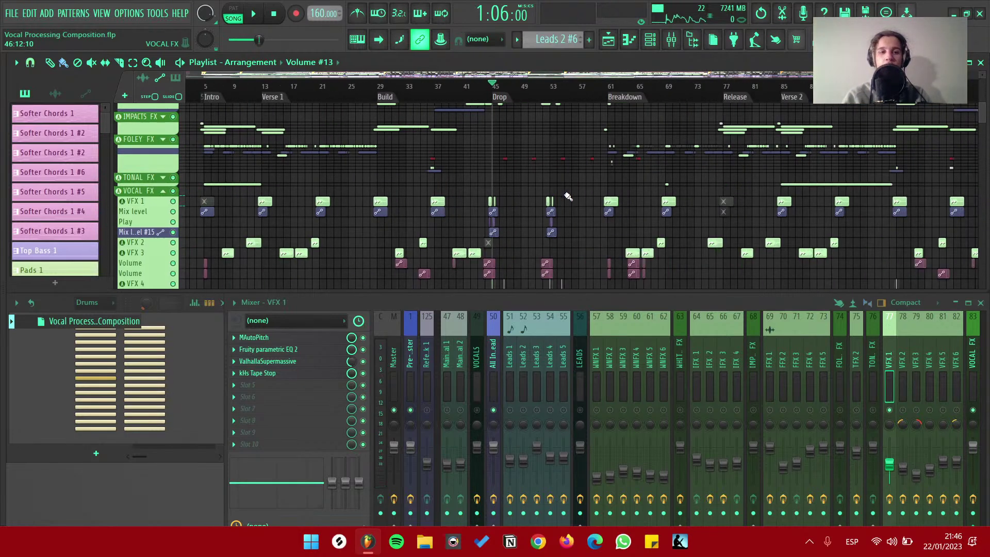
click(166, 175)
scroll(354, 176, up, 5)
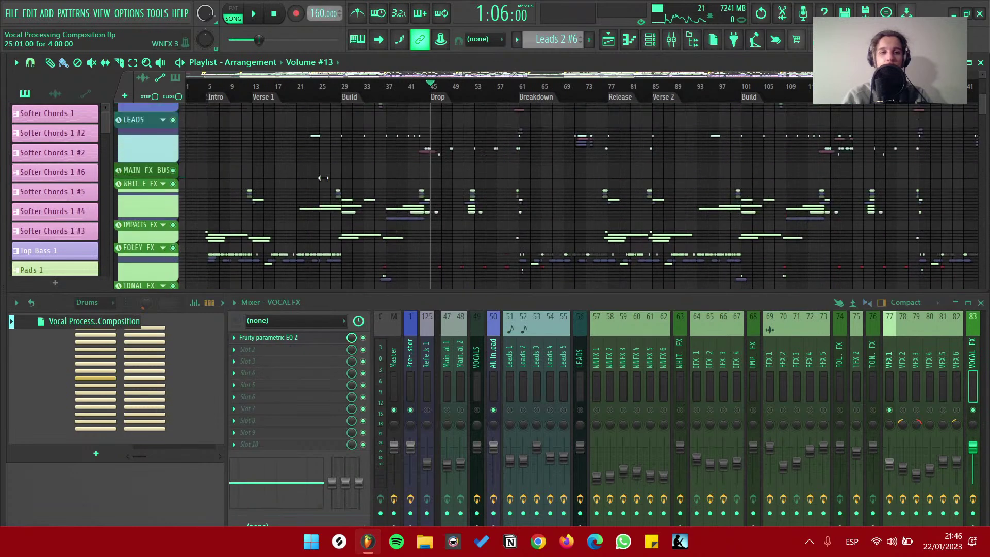
scroll(354, 176, up, 2)
scroll(432, 189, down, 2)
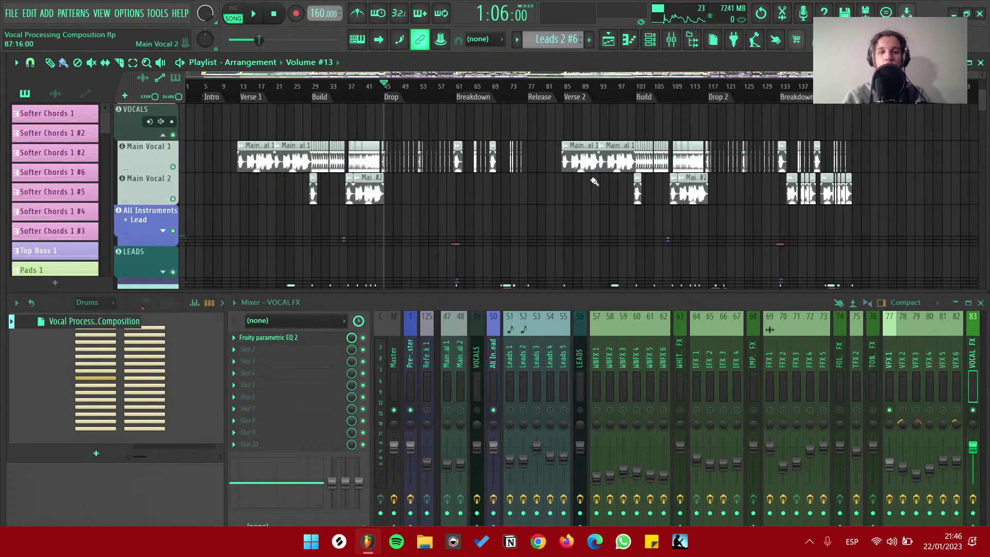
Place the playhead at the Main Vocal 1 chop in bar 49 and play it with the vocals soloed
scroll(452, 140, up, 4)
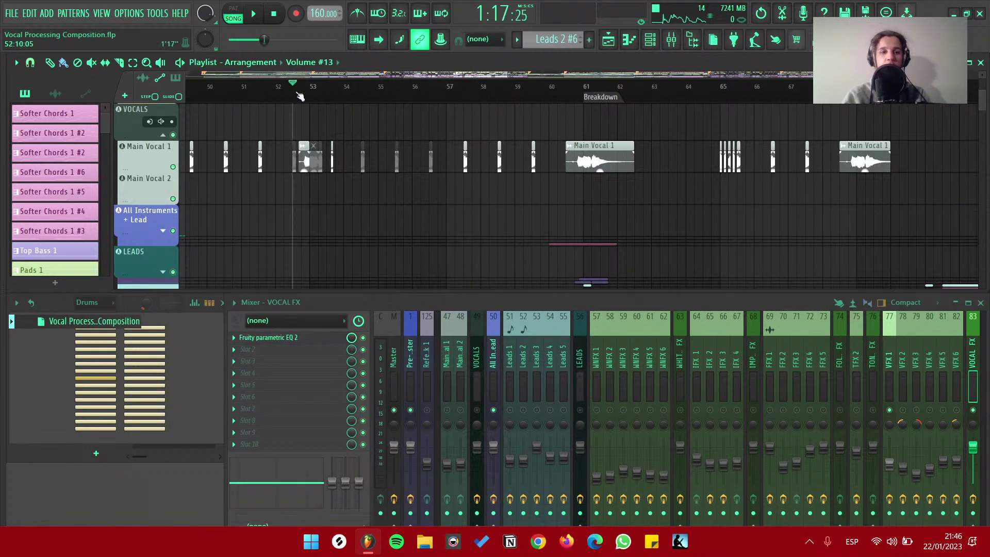
scroll(371, 103, down, 1)
click(233, 89)
key(space)
scroll(255, 192, up, 3)
click(133, 147)
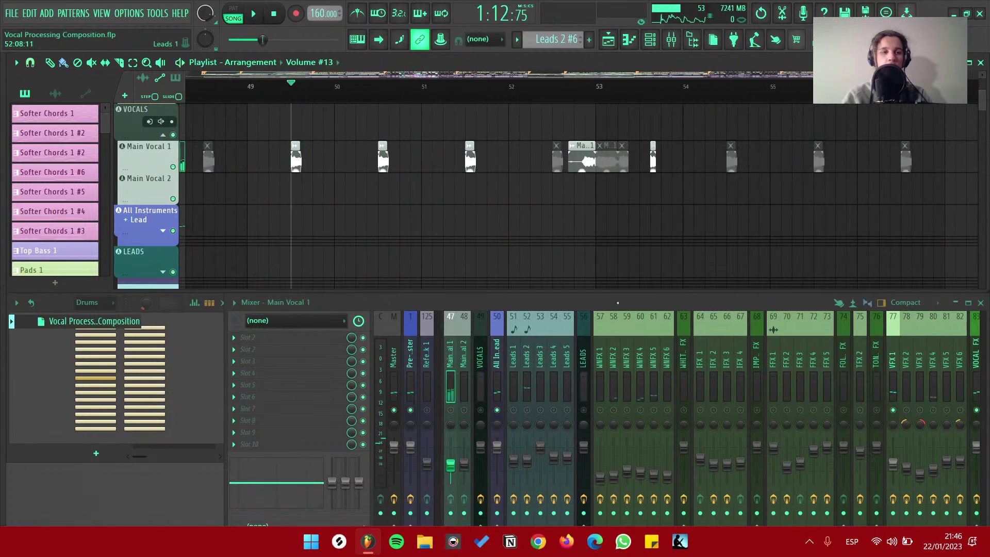
key(space)
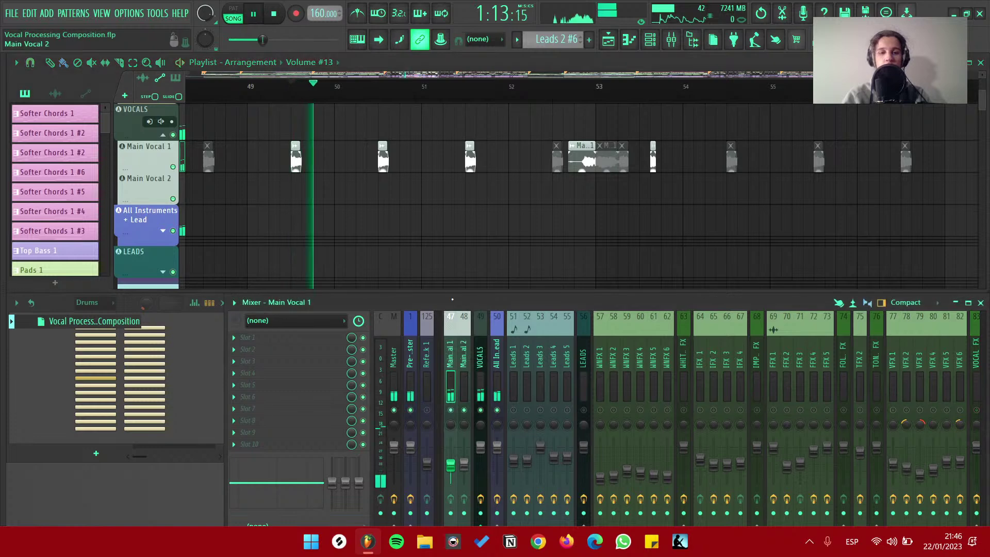
key(space)
Unsolo the vocals and play the full mix from bar 49 to hear the chops with the basses
scroll(319, 181, down, 4)
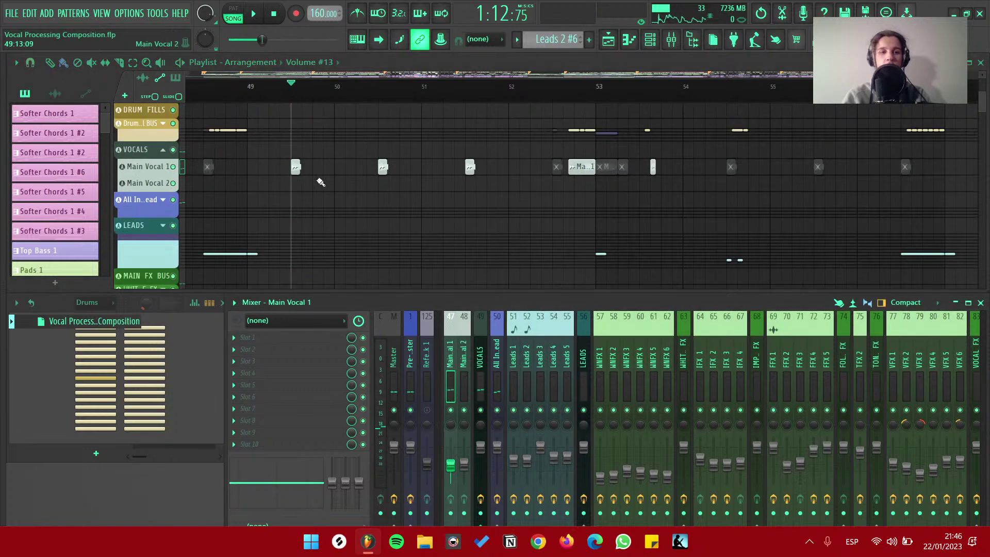
scroll(321, 181, down, 5)
key(space)
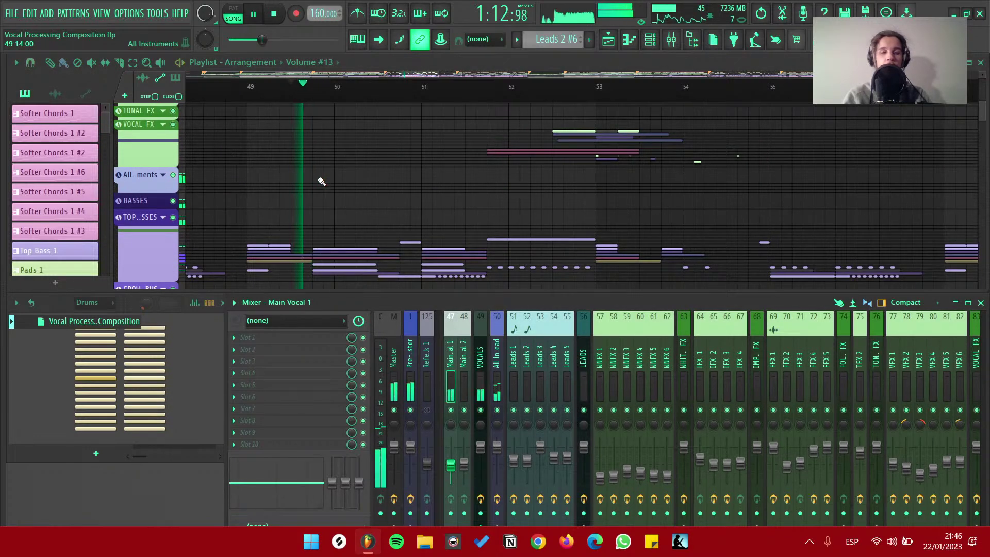
scroll(354, 192, up, 5)
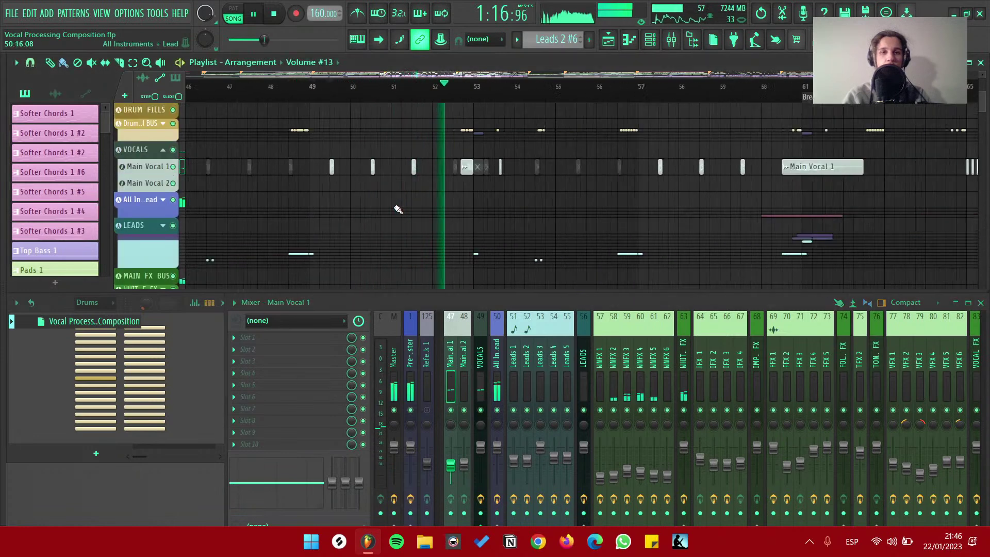
scroll(402, 207, down, 4)
key(space)
Place the playhead at bar 43 and expand the LEADS group
scroll(332, 201, down, 4)
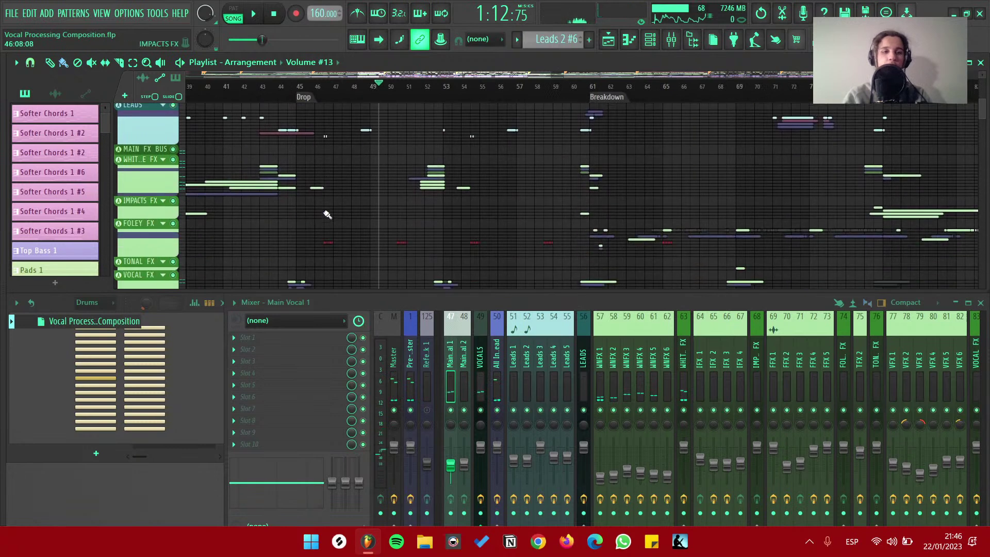
scroll(331, 210, up, 3)
scroll(429, 167, up, 2)
key(space)
click(240, 95)
scroll(297, 160, up, 1)
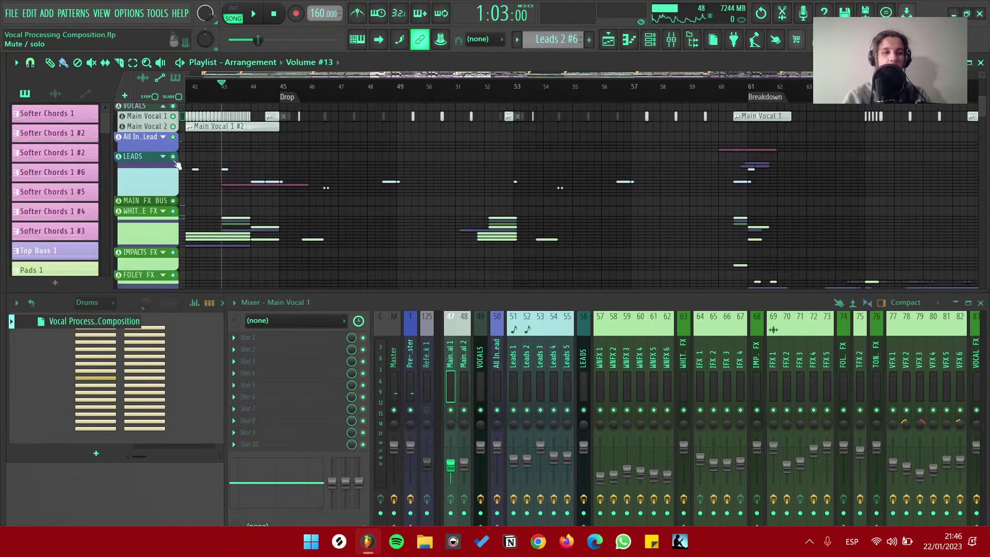
click(162, 157)
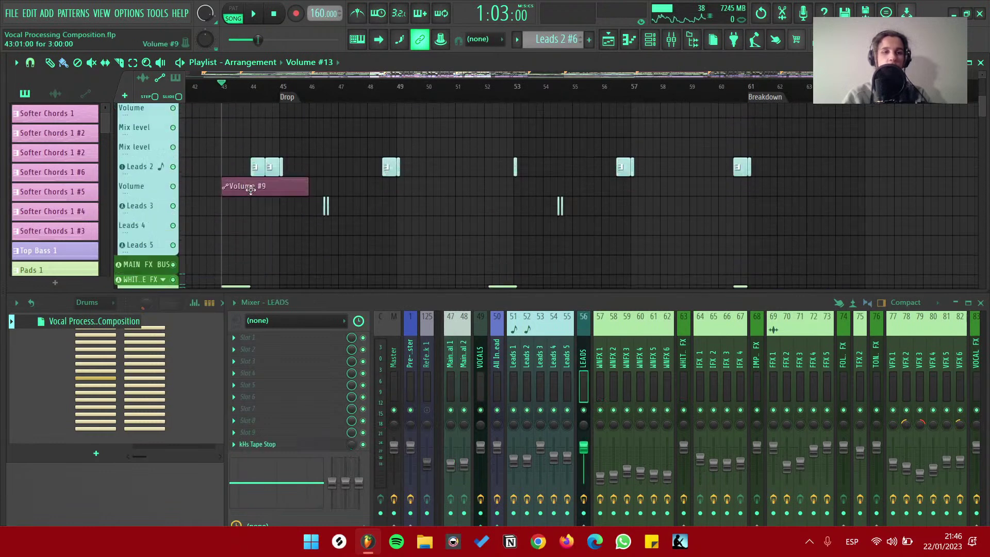
Compare the Main Vocal chops with the Leads 2 and Leads 3 clips around the Drop
scroll(268, 173, up, 6)
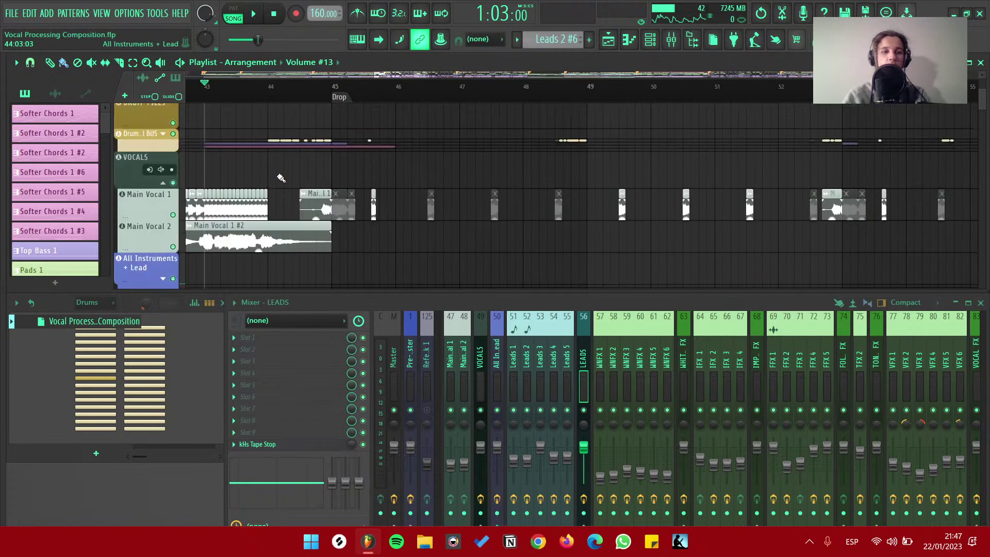
scroll(366, 177, up, 2)
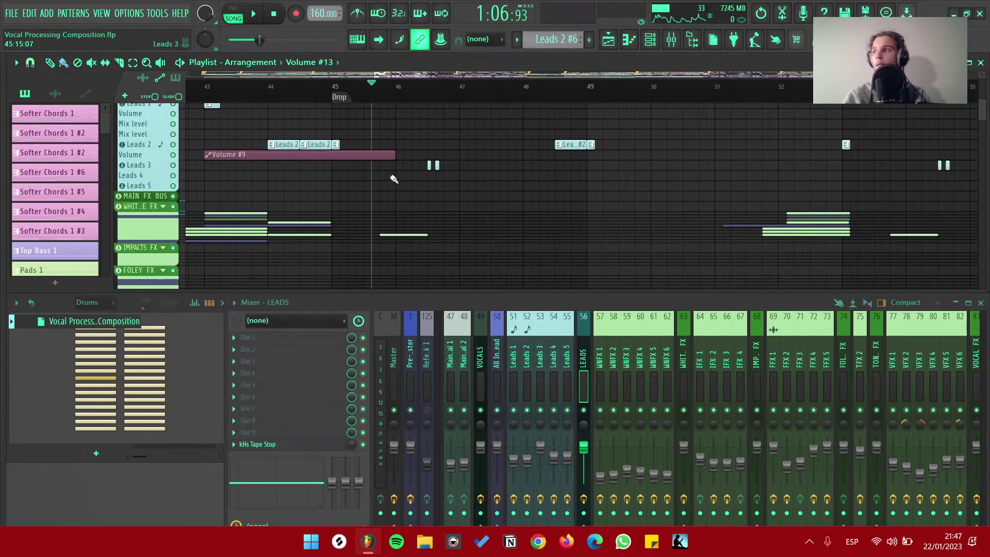
scroll(355, 166, down, 1)
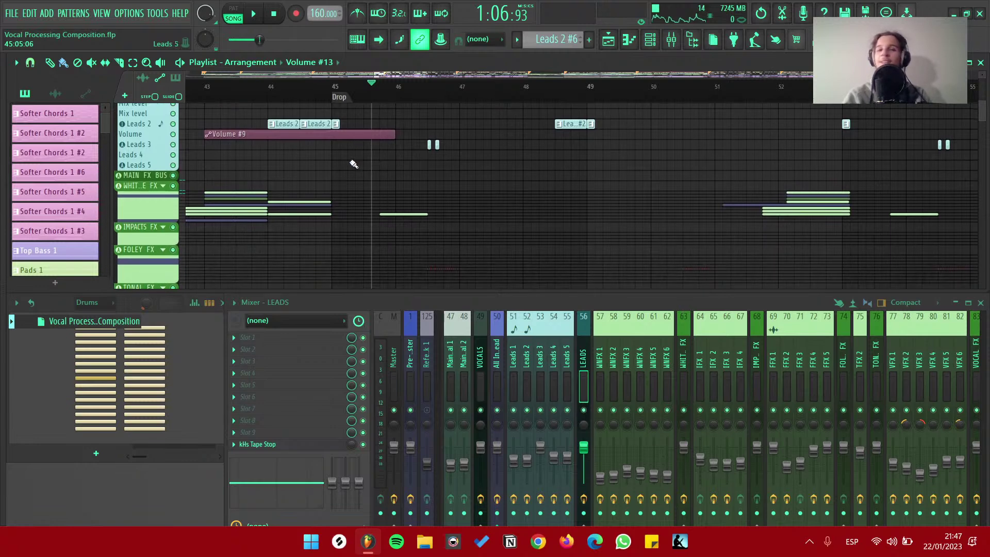
scroll(350, 167, up, 3)
scroll(348, 170, down, 3)
Place the playhead at bar 44, solo the LEADS track, and play the Leads 2 clips into the Drop
scroll(348, 173, down, 3)
scroll(346, 175, up, 4)
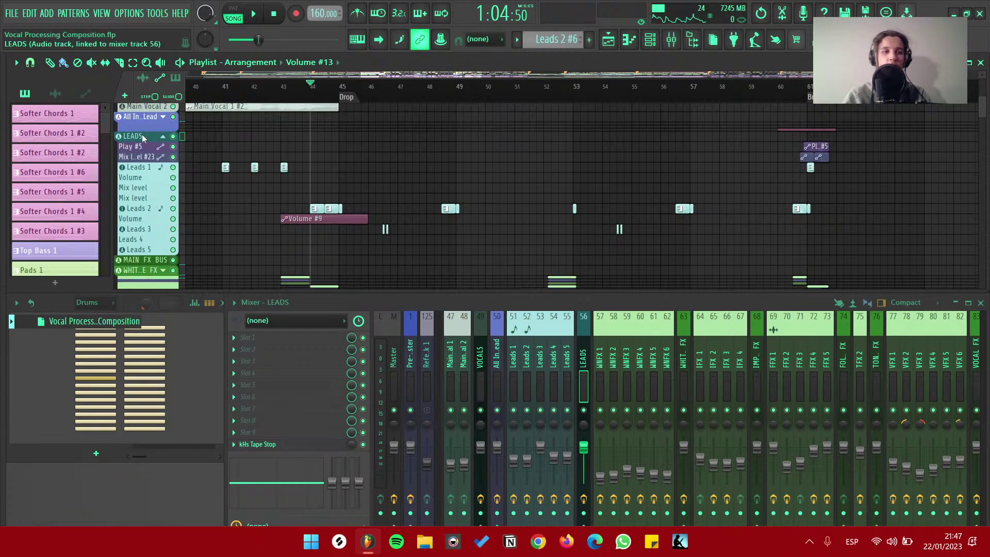
key(space)
scroll(407, 214, up, 3)
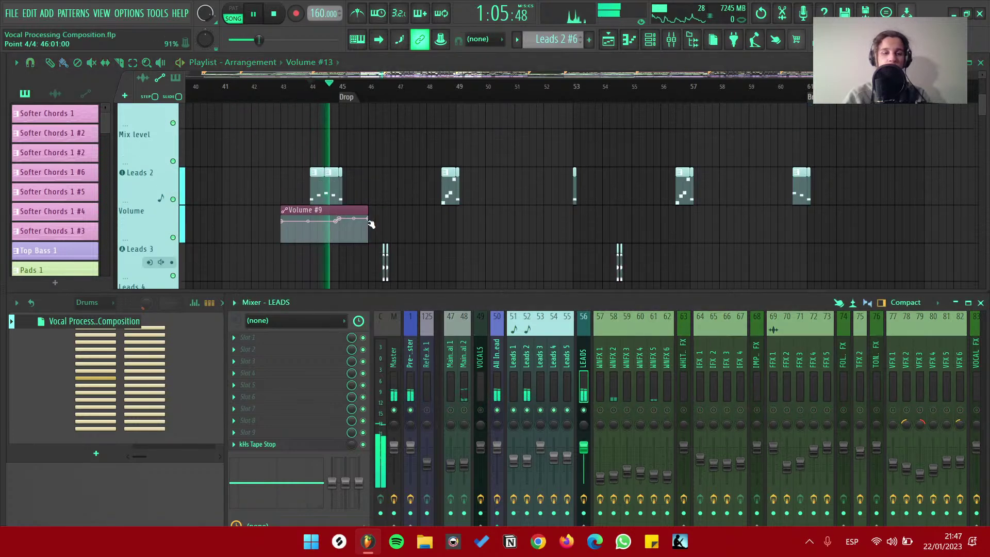
Stop playback, place the playhead at bar 37, and audition the Leads 1 clip there
scroll(370, 226, down, 3)
key(space)
scroll(294, 210, up, 4)
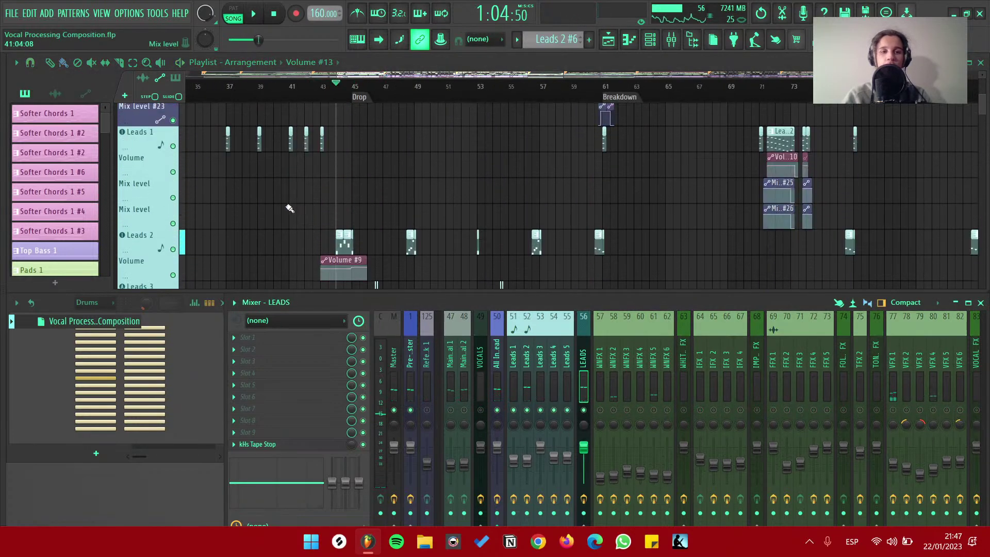
scroll(253, 150, left, 2)
scroll(260, 119, up, 2)
click(260, 86)
key(space)
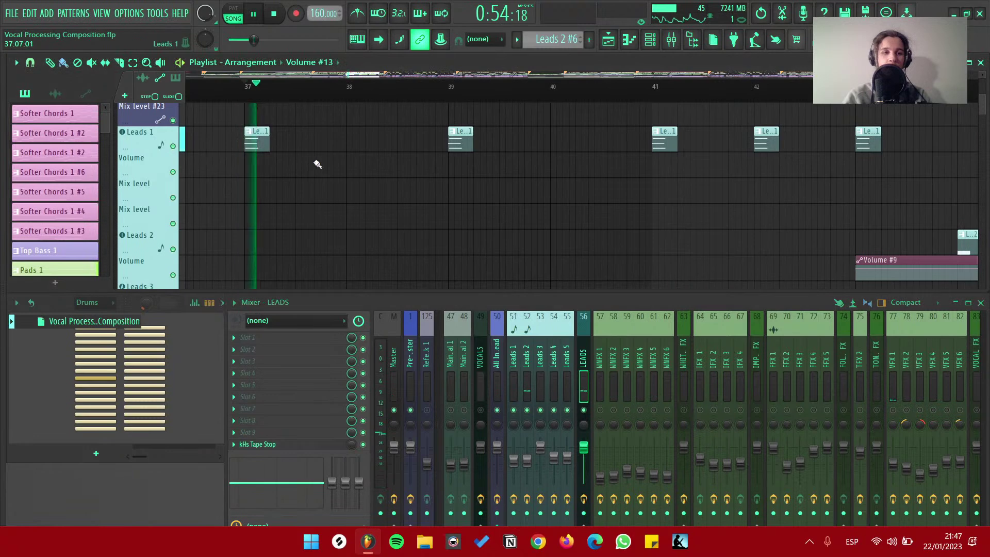
key(space)
Play the soloed leads from just before bar 49 and audition the Leads 2 clips through the Drop
scroll(366, 203, down, 5)
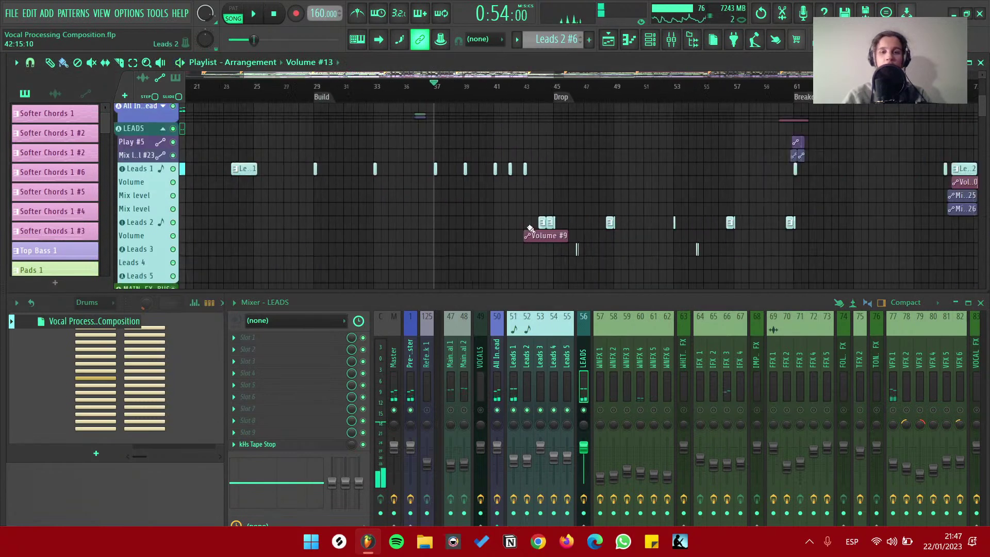
scroll(592, 132, down, 1)
click(587, 87)
key(space)
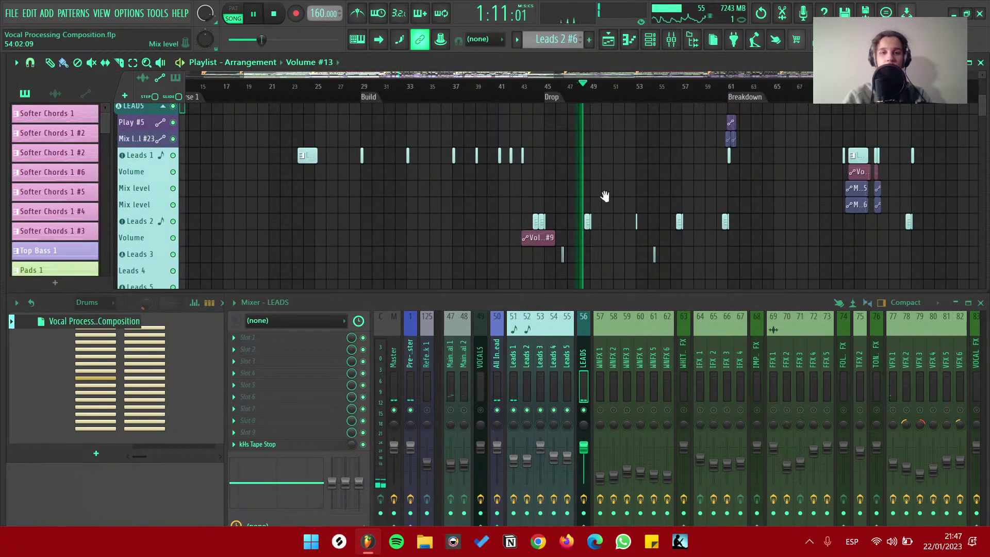
drag(629, 203, 548, 177)
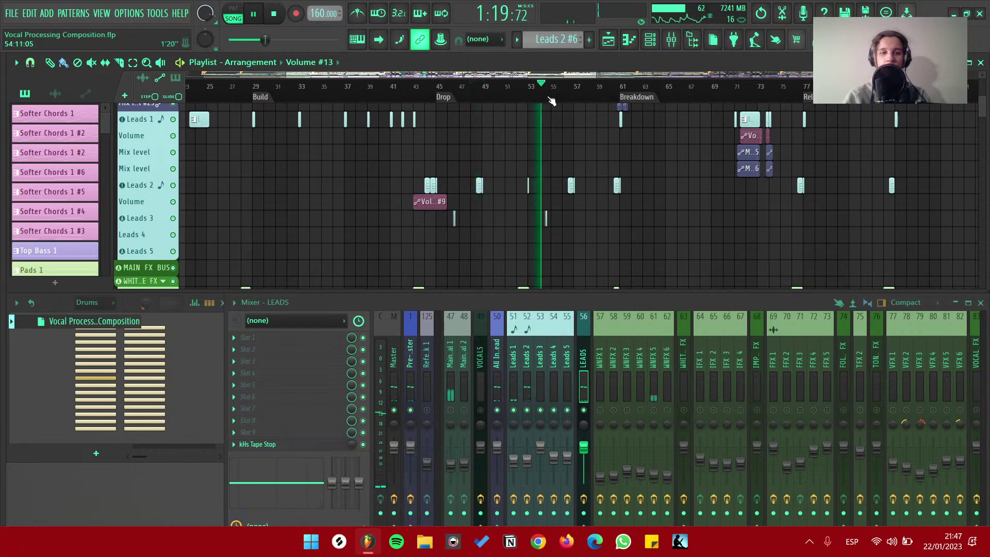
scroll(601, 192, up, 5)
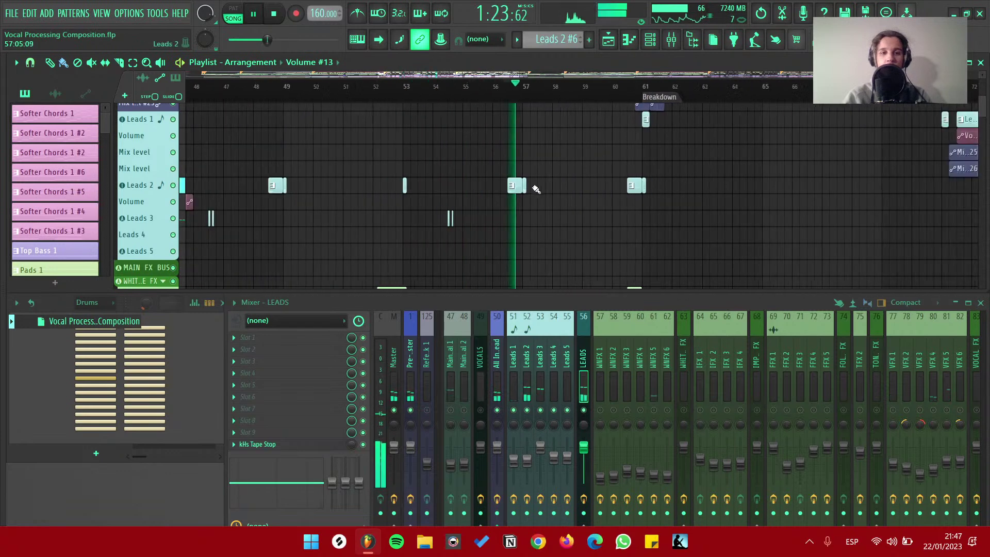
scroll(536, 189, down, 6)
key(space)
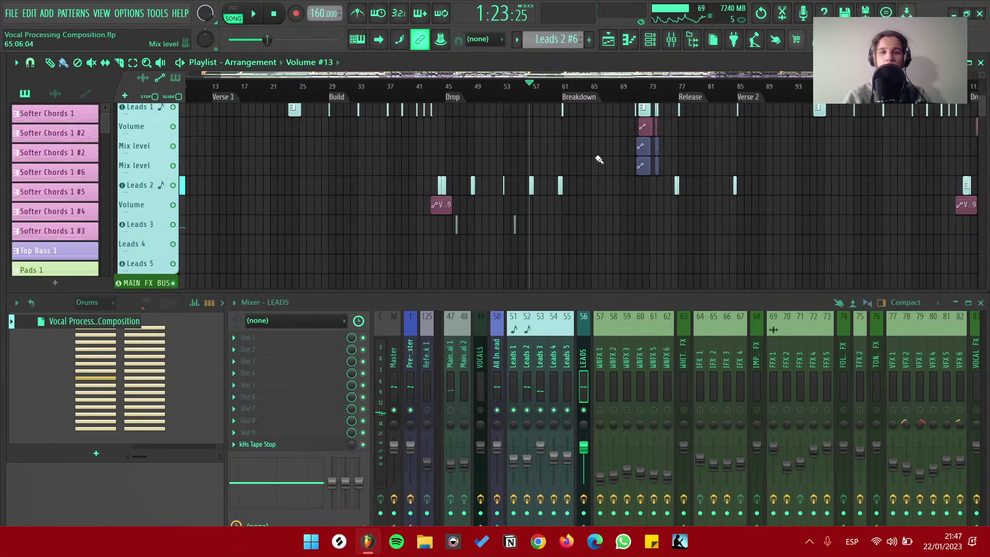
Solo the Leads 1 mixer track and play its long clip between bars 23 and 25
scroll(599, 159, up, 10)
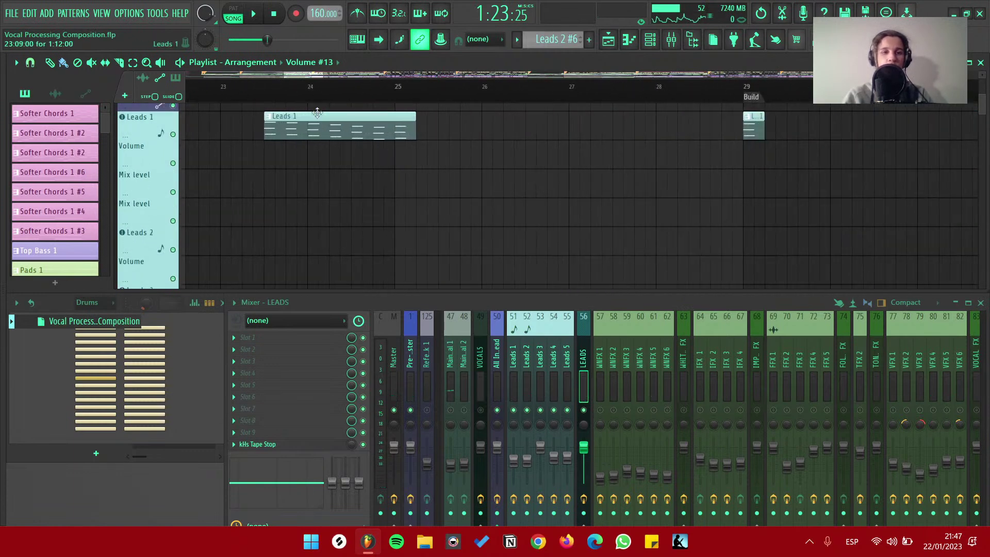
click(147, 121)
key(space)
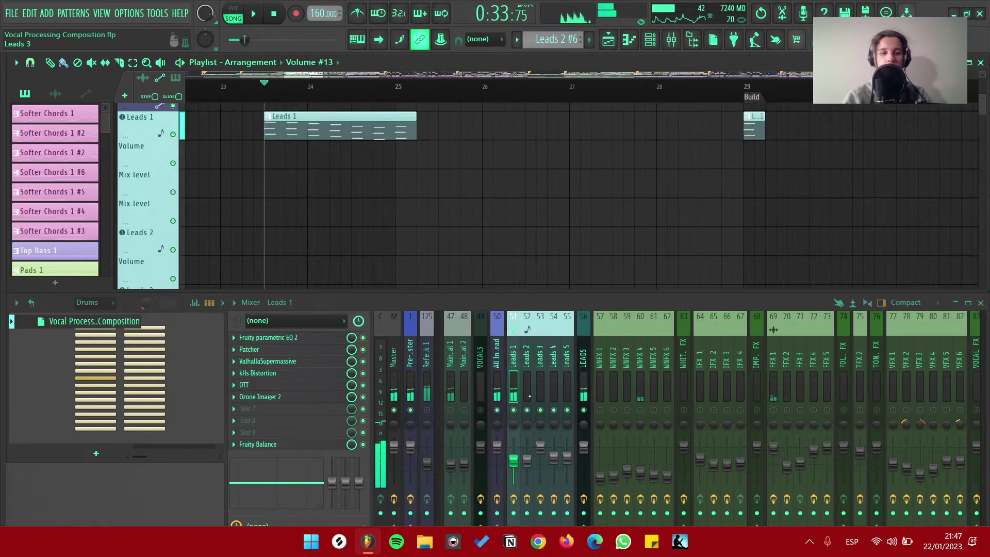
right_click(513, 410)
key(space)
click(361, 126)
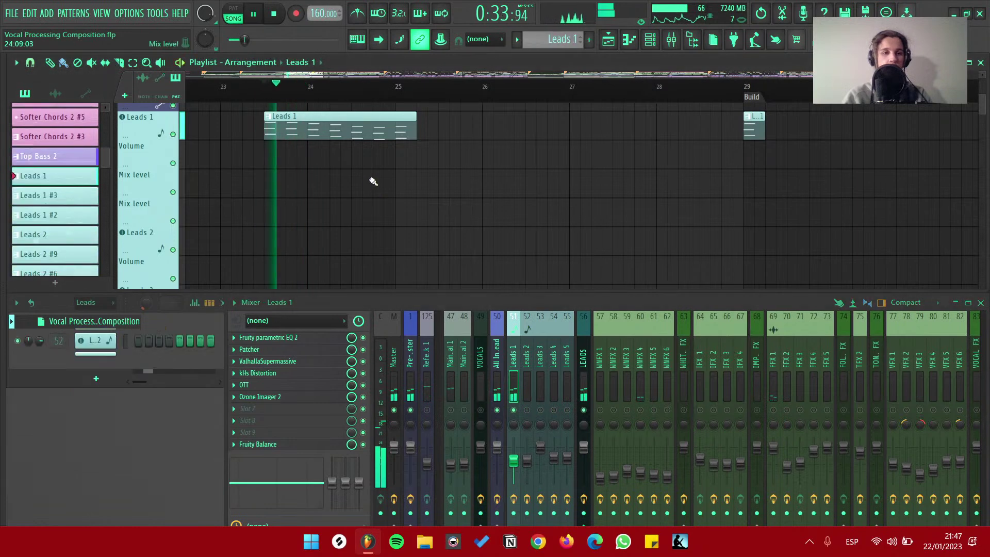
key(space)
Collapse the Excuse Me and My projects folders in the browser, and hide the browser again
key(alt+F8)
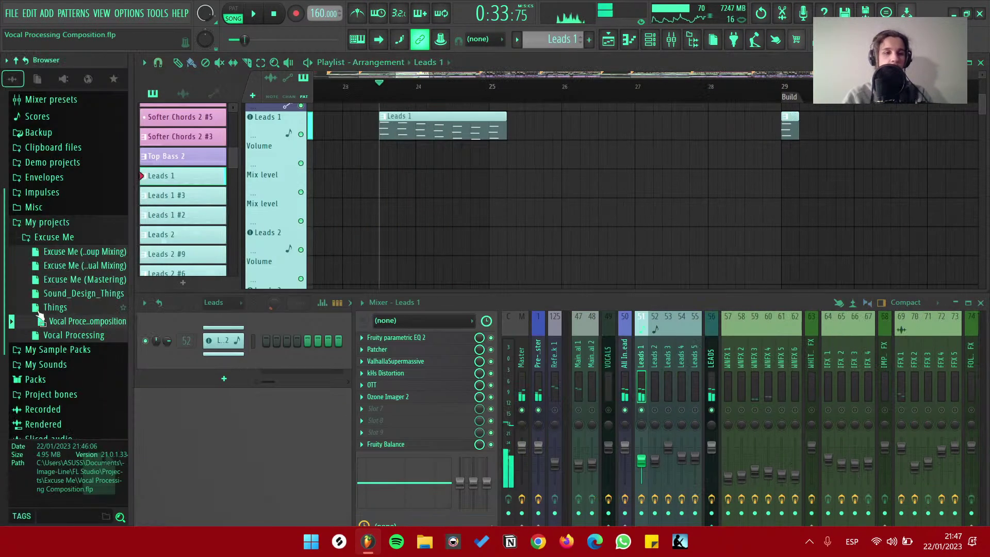
click(69, 236)
click(66, 301)
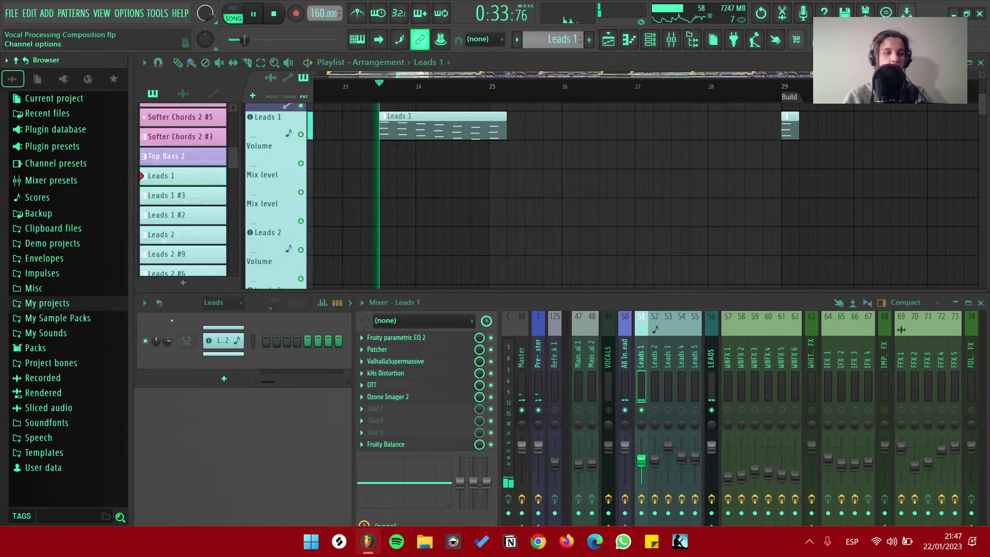
key(alt+F8)
Replay the Leads 1 clip and open the Leads 1 channel's sampler to examine its Marimba.wav sample
key(space)
key(space)
click(302, 154)
right_click(327, 159)
key(space)
key(space)
click(95, 333)
drag(399, 191, 461, 183)
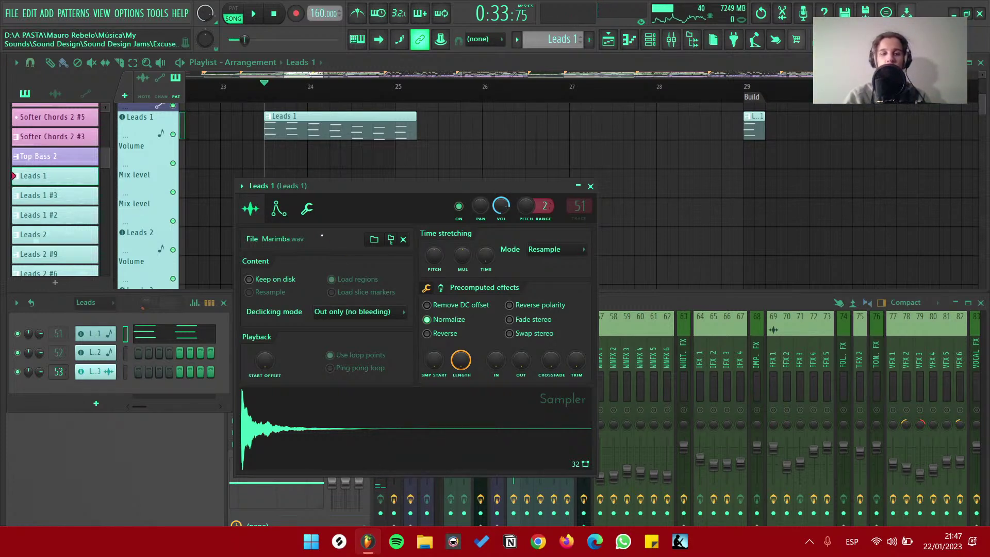
drag(333, 190, 439, 163)
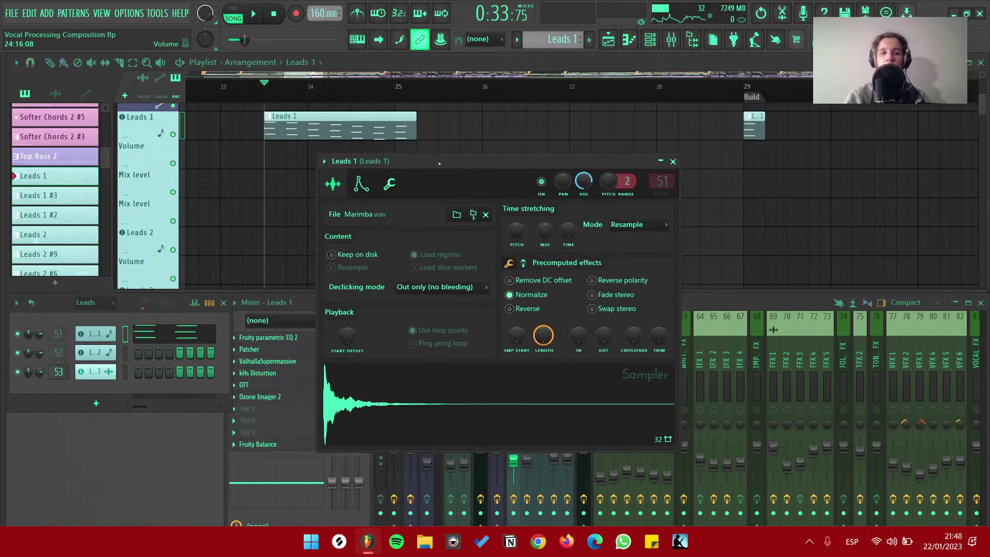
drag(583, 165, 575, 167)
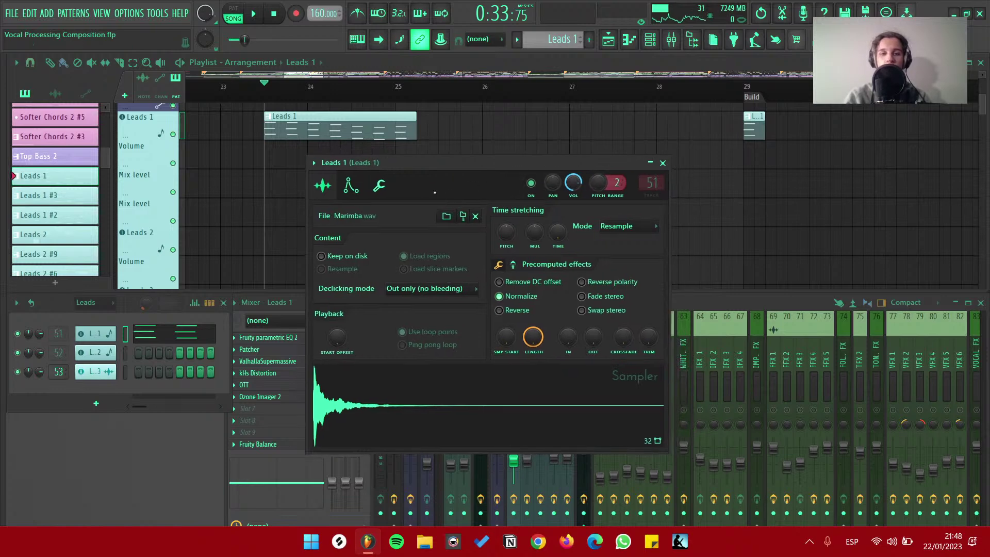
Show the Leads 1 sampler's root note keyboard and audition the sample at C5
click(379, 186)
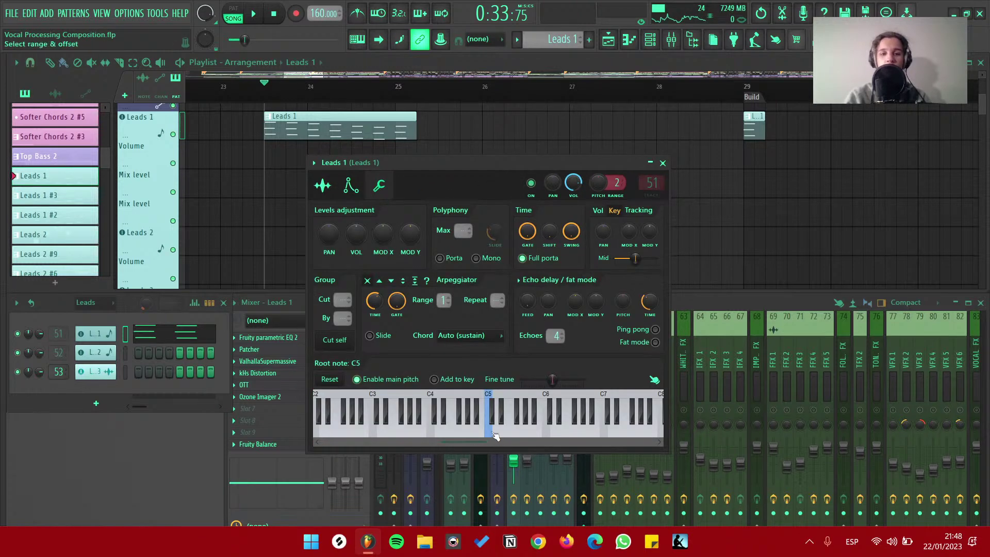
click(493, 433)
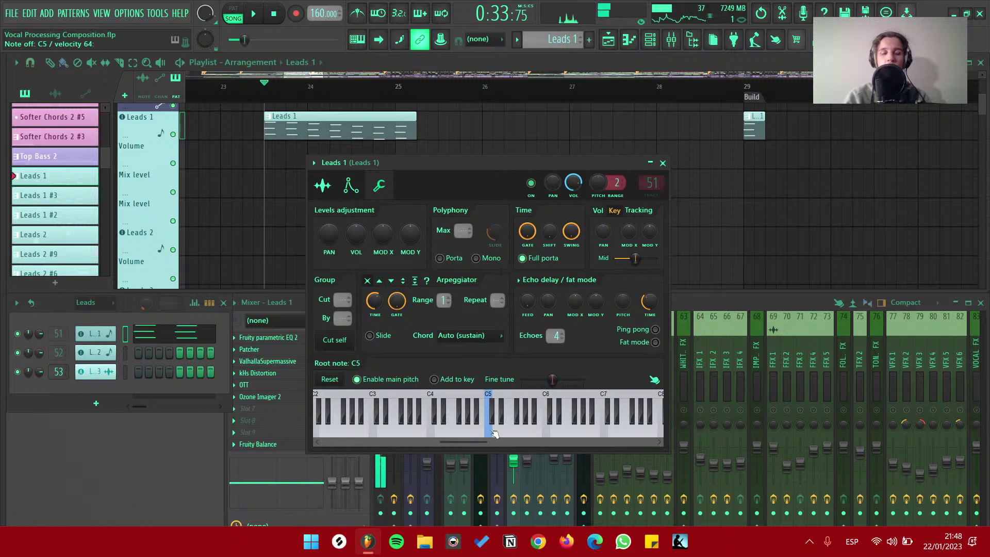
drag(413, 163, 640, 184)
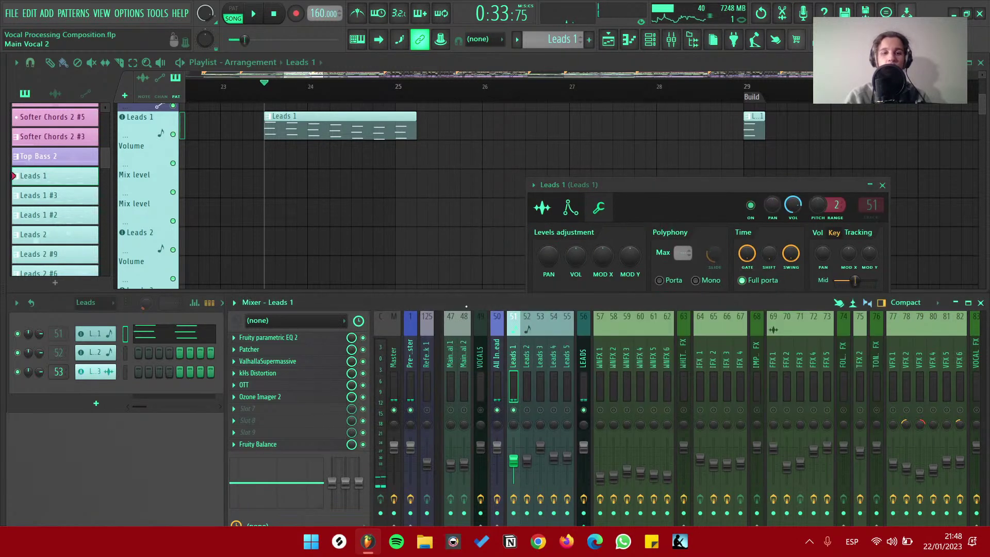
Load Tuner on the Leads 1 mixer track and play C5 on the sampler to check its pitch
key(F8)
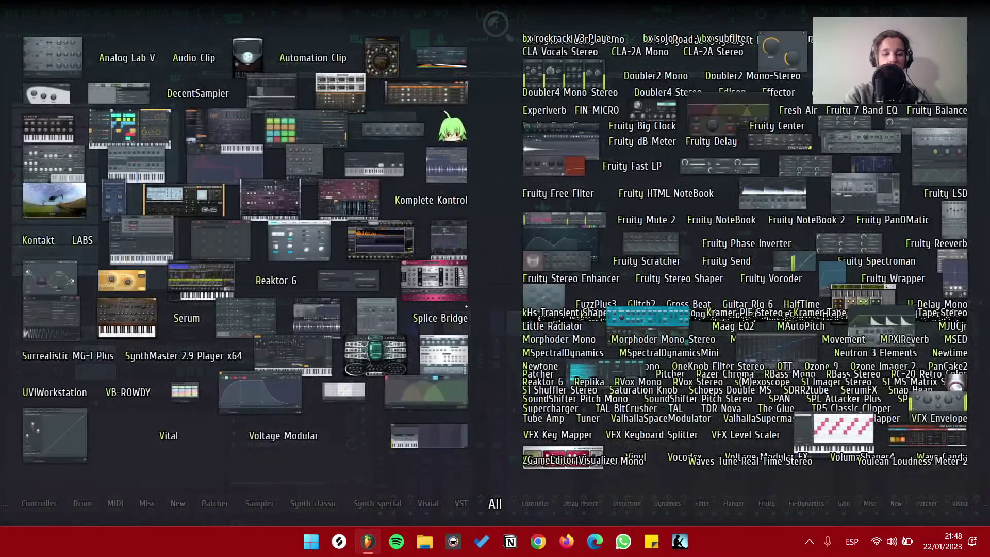
text(tuner)
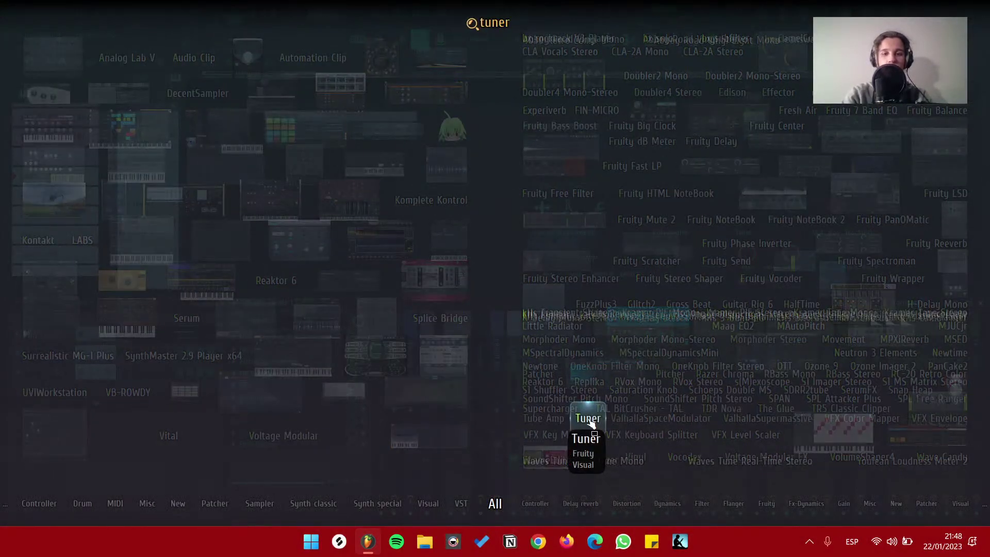
click(588, 418)
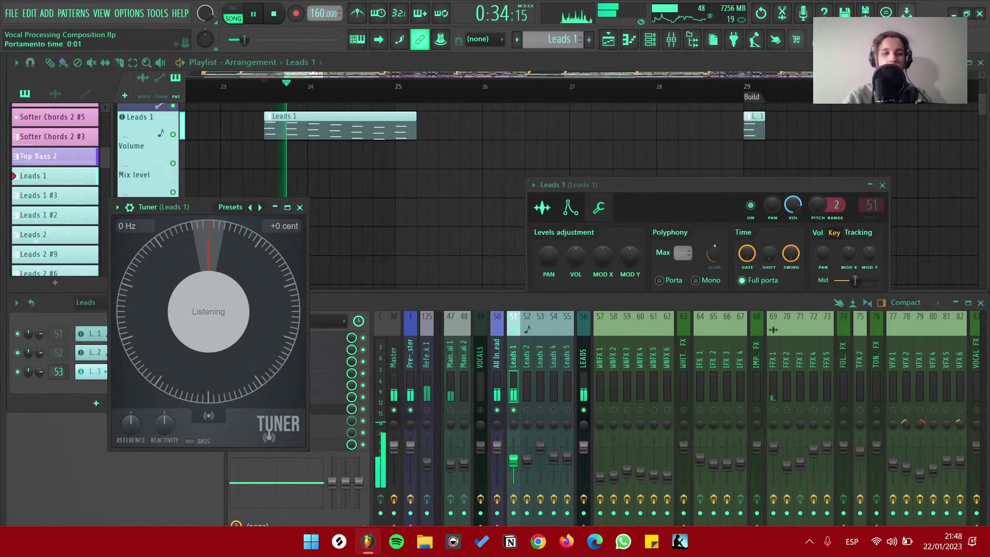
click(703, 420)
click(705, 429)
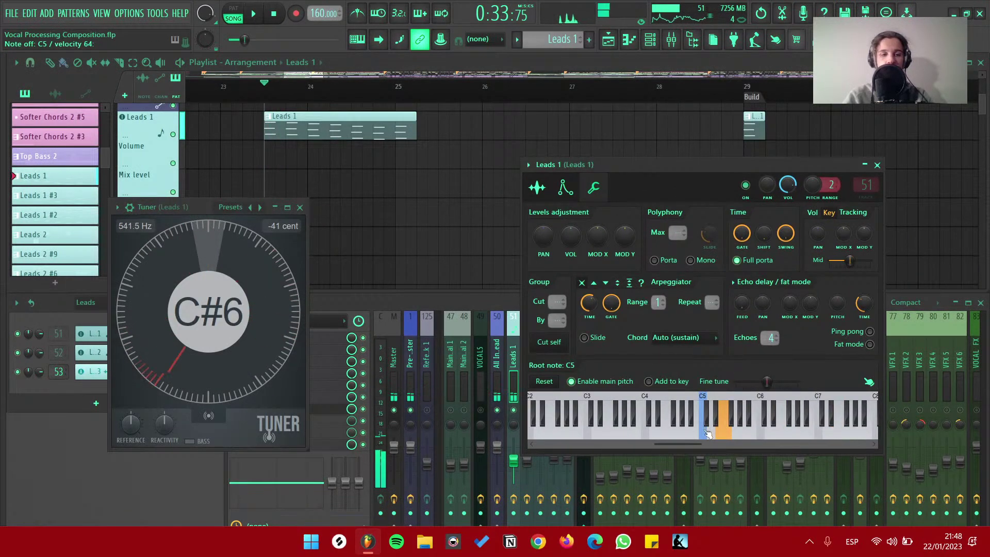
Close the Leads 1 sampler and the Tuner window, and delete Tuner from the Leads 1 effect slots
click(882, 156)
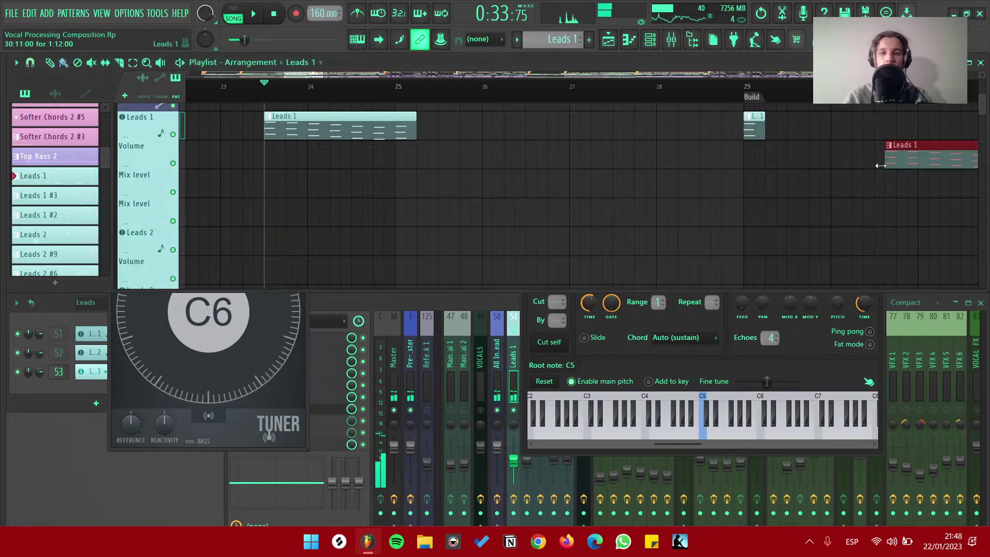
click(721, 352)
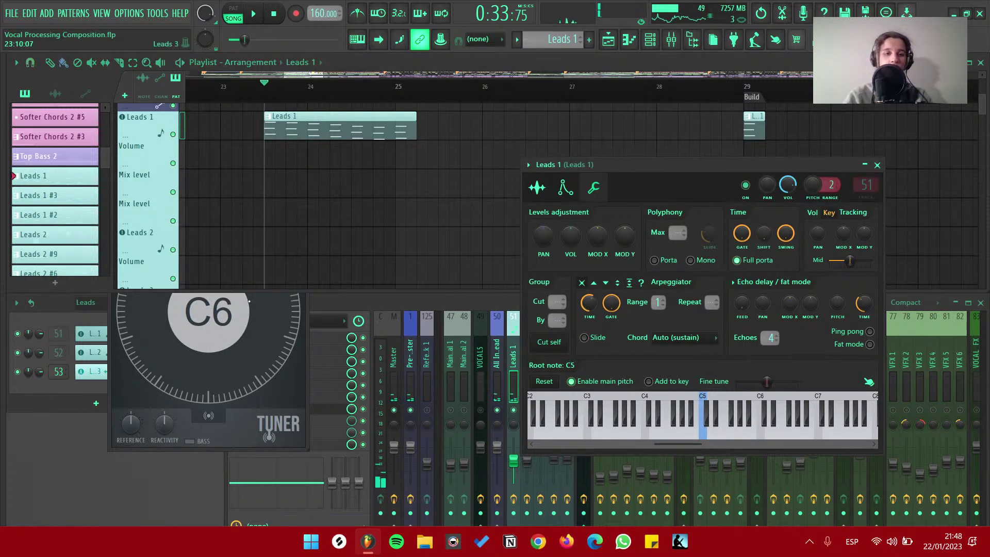
click(877, 165)
click(279, 340)
click(299, 207)
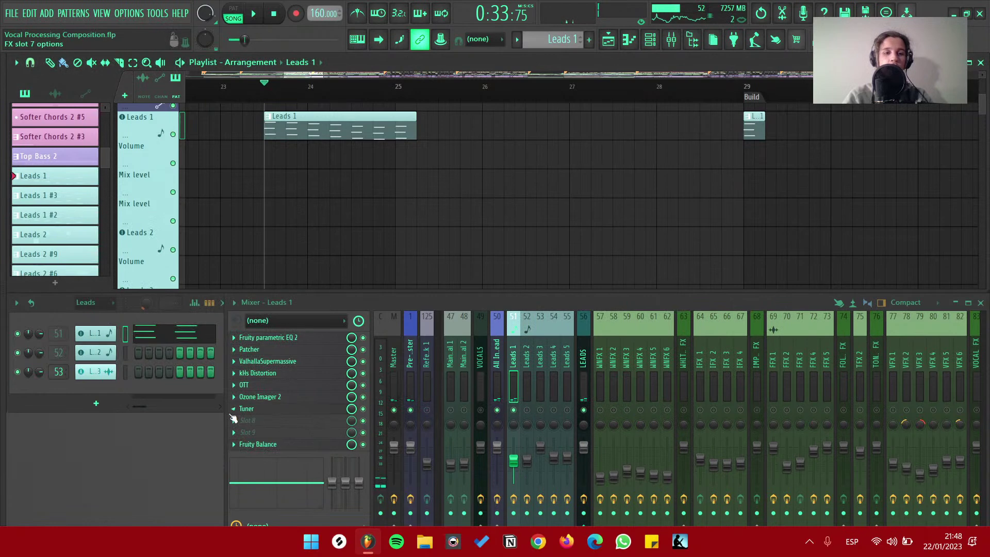
click(242, 437)
click(253, 254)
key(Return)
Play the long Leads 1 clip before bar 25 again, and mute and unmute the Leads 1 mixer track
scroll(274, 195, up, 2)
scroll(381, 210, up, 1)
scroll(441, 199, down, 1)
key(space)
key(space)
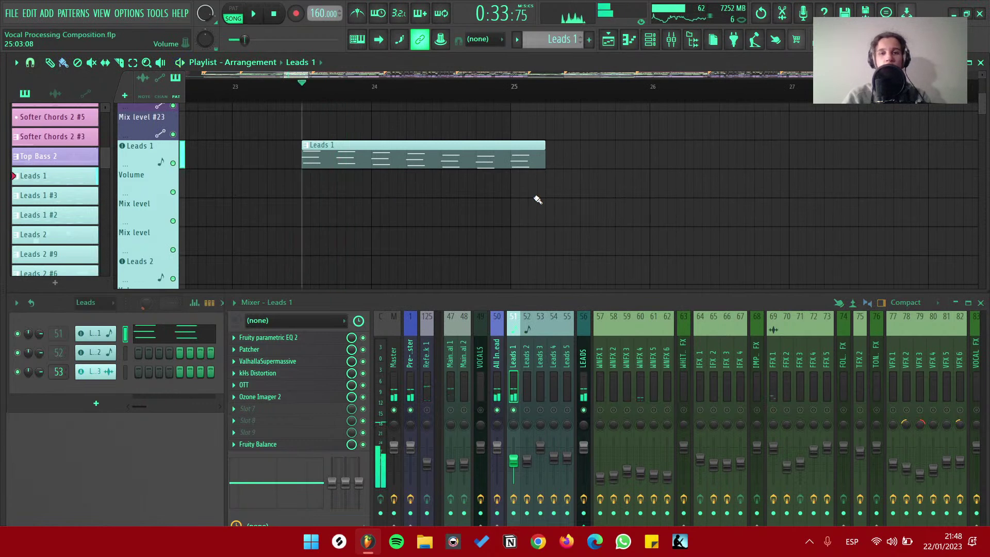
click(514, 409)
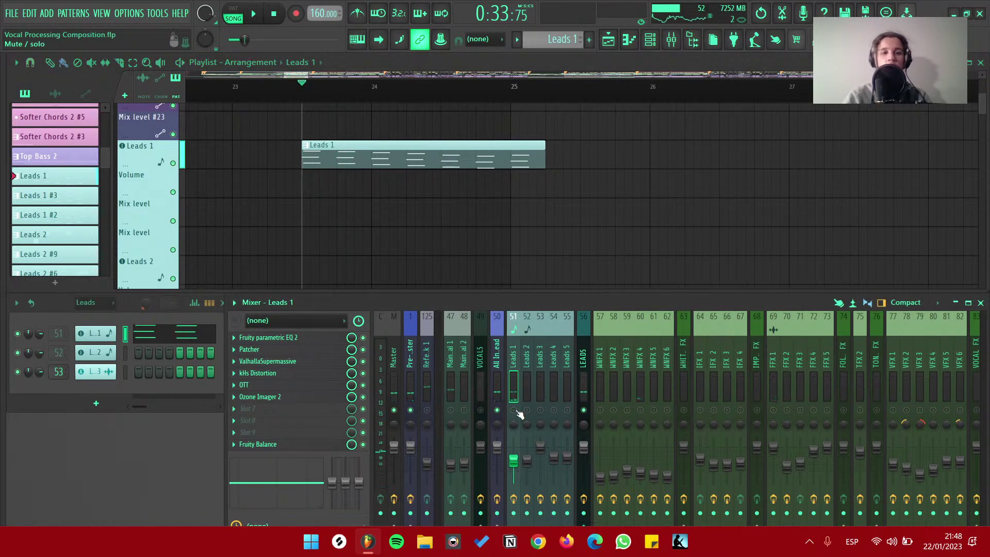
click(513, 410)
Play the Leads 1 clips from the start of the Build at bar 29 and examine the pattern's notes in the piano roll
scroll(440, 269, down, 2)
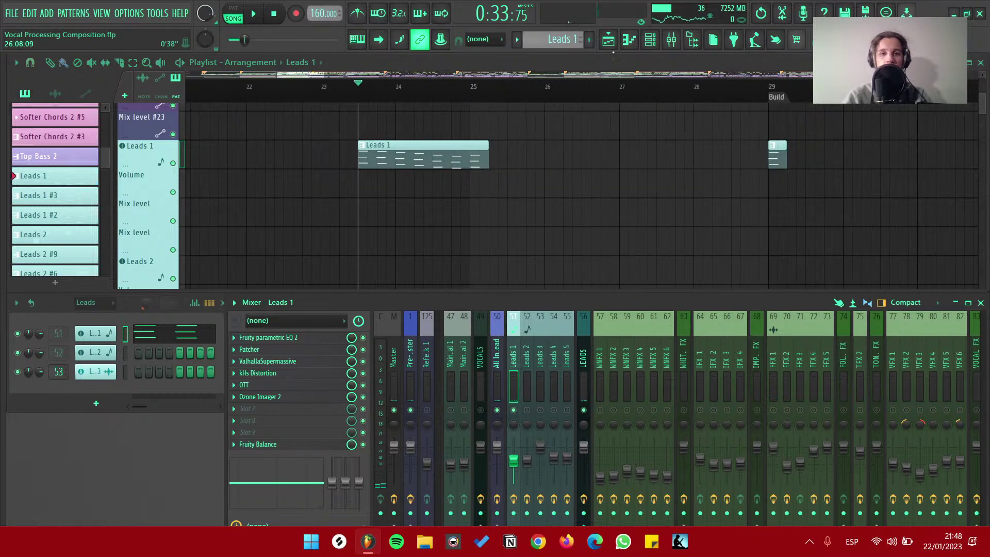
key(space)
click(770, 89)
scroll(669, 122, down, 1)
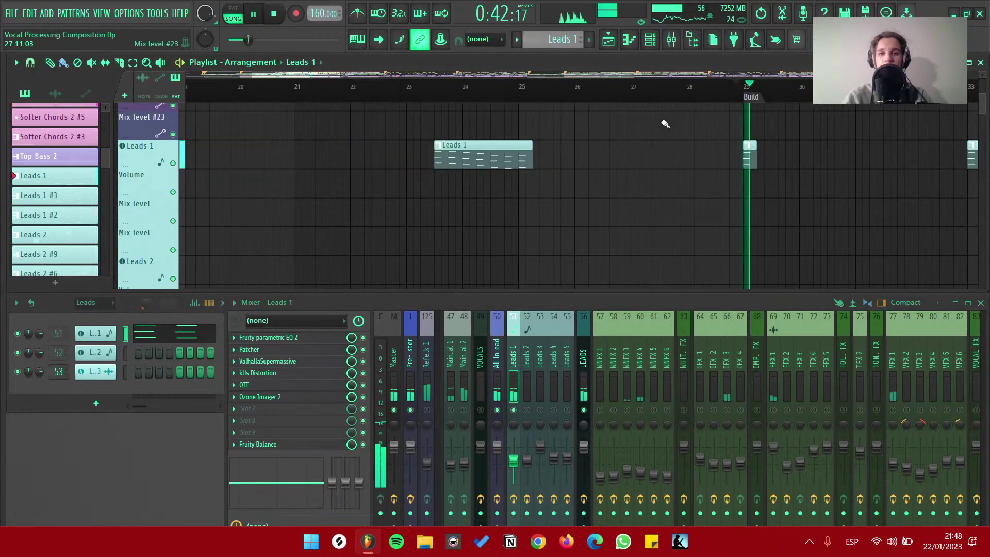
scroll(668, 122, down, 1)
drag(798, 156, 515, 132)
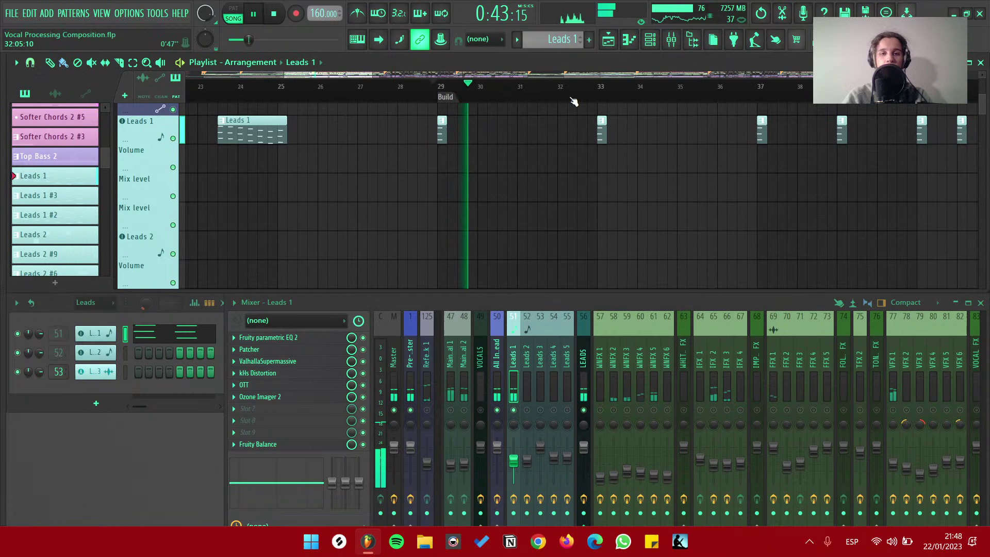
key(space)
double_click(441, 124)
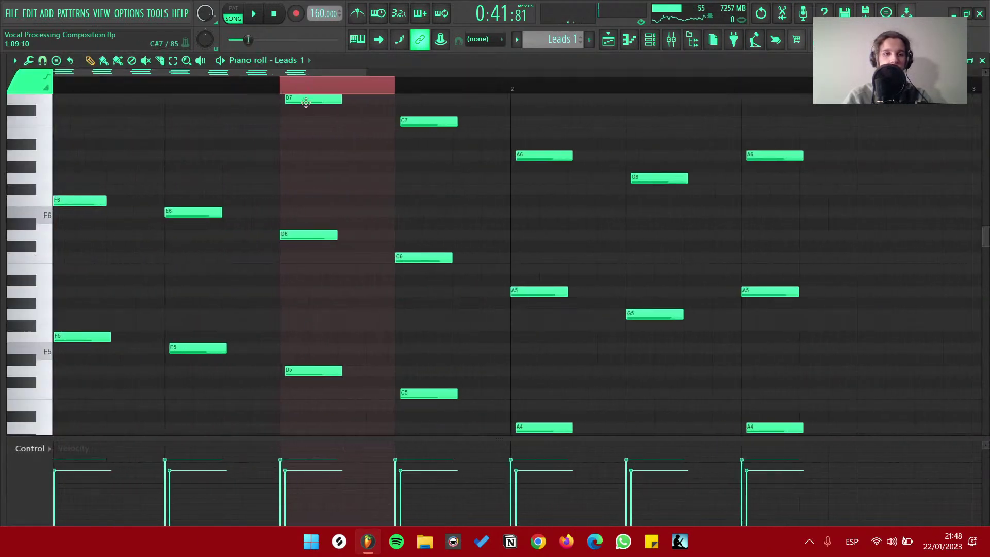
key(F7)
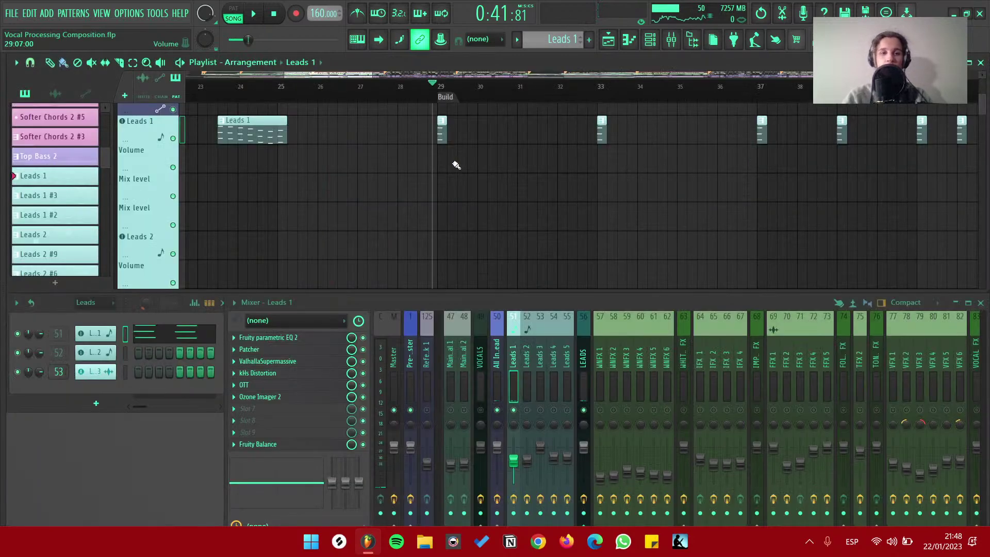
Select the Leads 2 track, place the playhead at bar 44, and play its soloed clips into the Drop
scroll(554, 168, down, 5)
scroll(625, 199, down, 3)
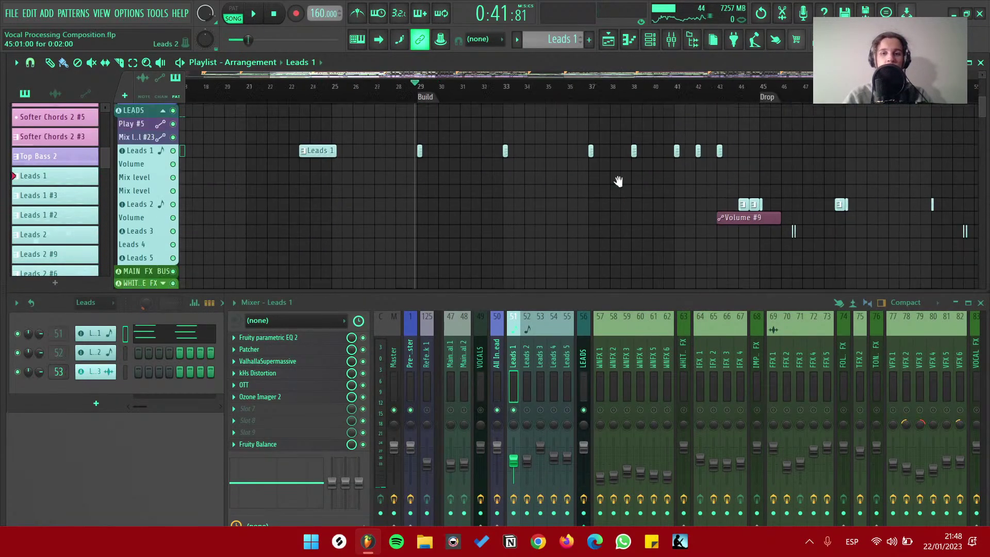
drag(780, 211, 479, 146)
scroll(480, 146, up, 3)
click(133, 133)
click(454, 84)
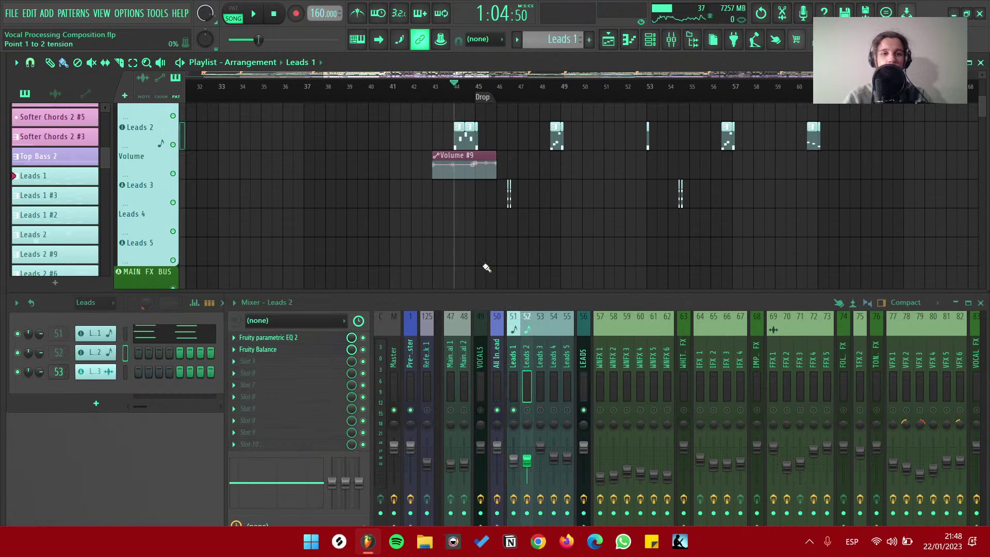
scroll(483, 137, up, 5)
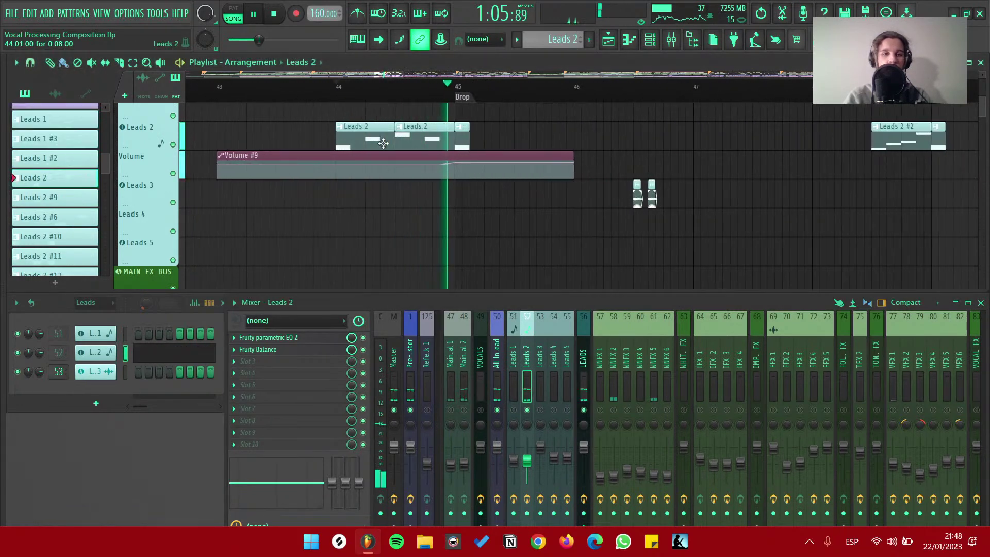
Open the Leads 2 channel settings, move the window aside to examine them, and close it
click(96, 352)
drag(220, 207, 359, 206)
click(591, 204)
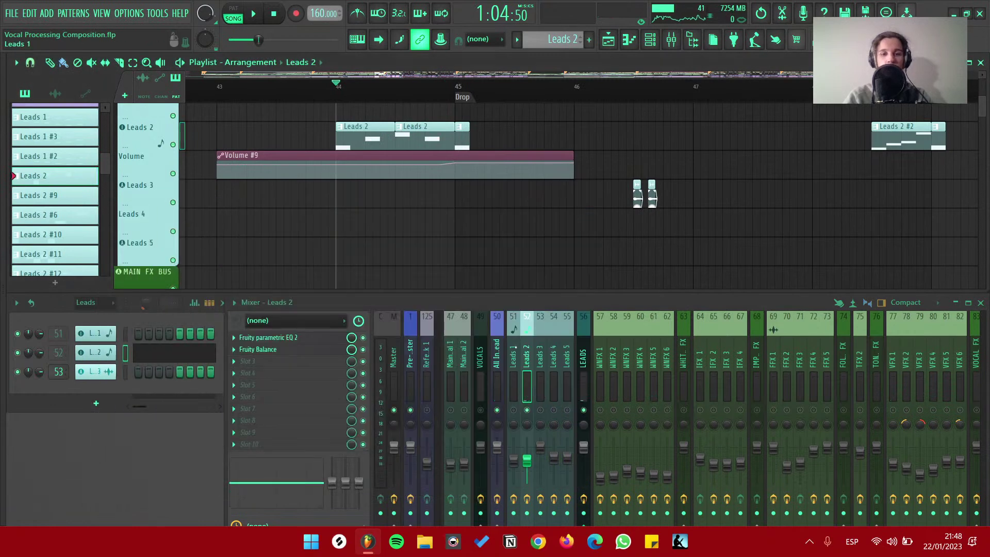
Select the Leads 1 mixer track, examine its ValhallaSupermassive settings, and close the plugin
click(514, 356)
click(265, 364)
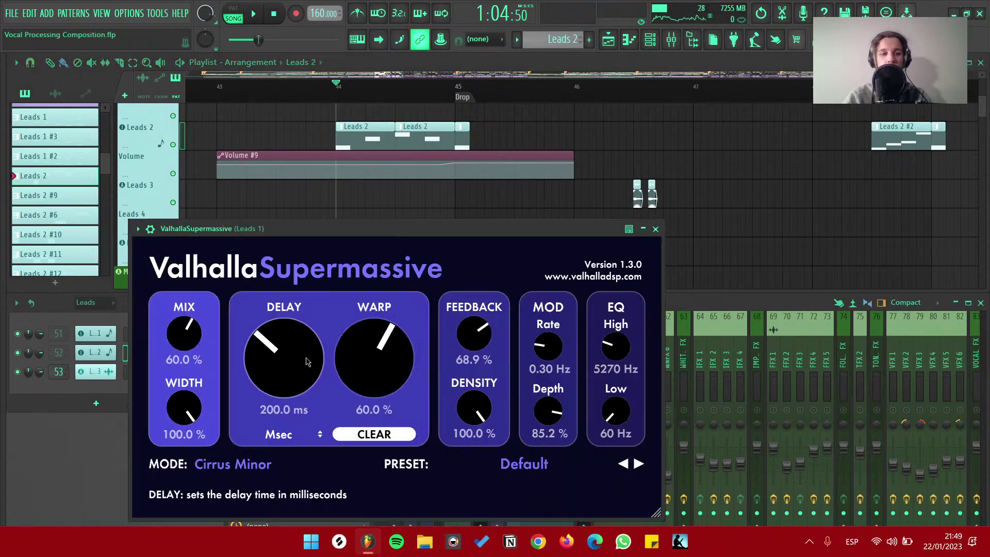
drag(361, 223, 430, 216)
click(307, 357)
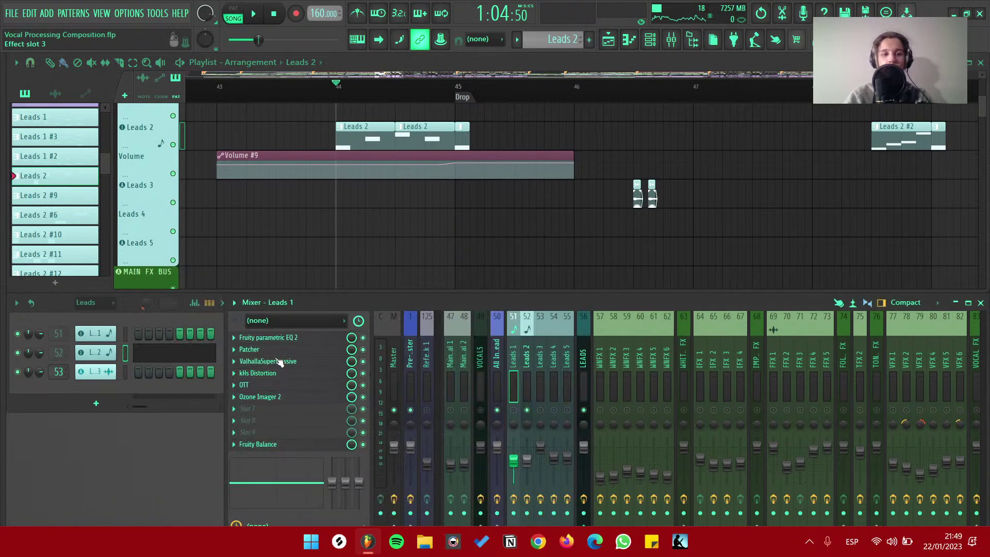
Open the Patcher effect on Leads 1, examine its chain of effects in the map, and close it
click(281, 350)
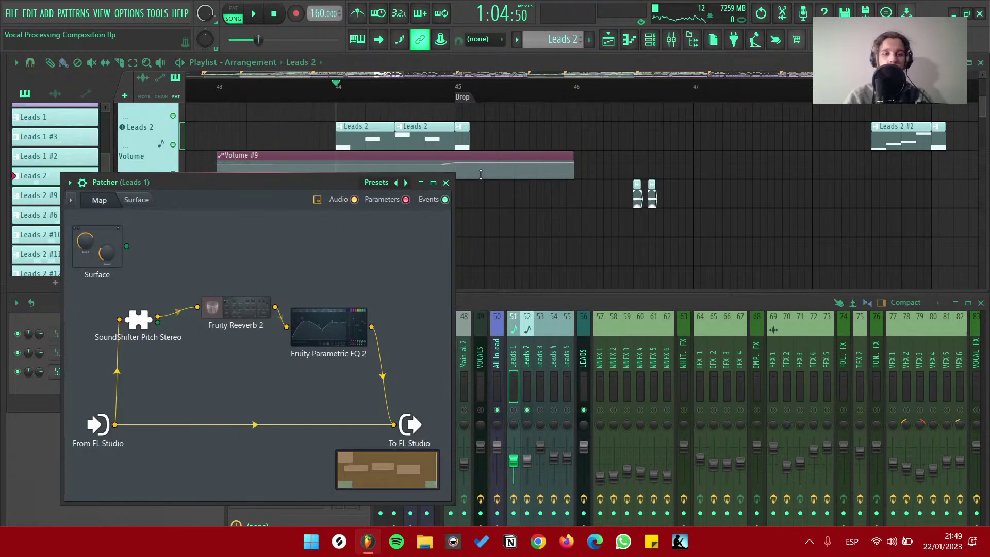
drag(301, 173, 501, 150)
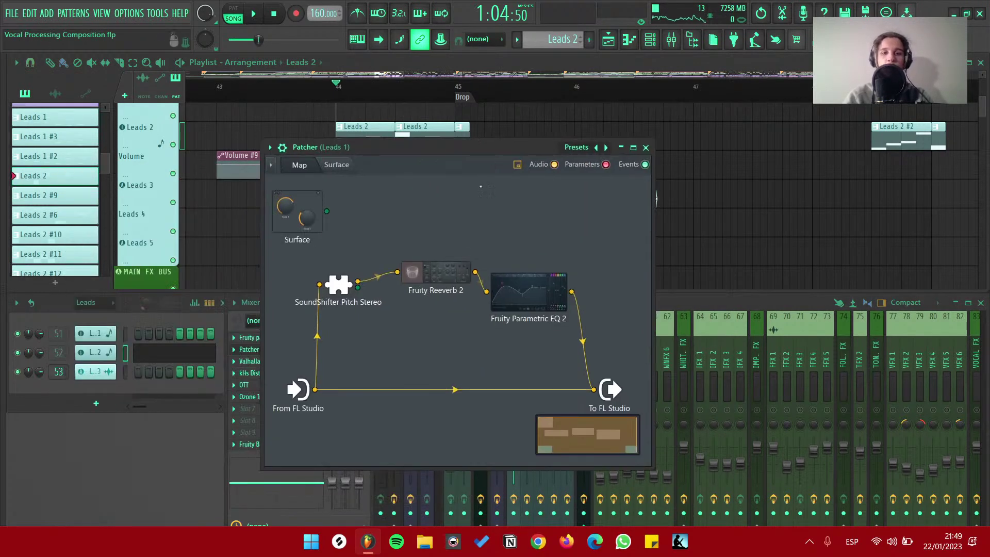
click(253, 351)
click(268, 350)
click(275, 349)
Examine the Fruity parametric EQ 2 curve on Leads 1 while playing from just before bar 37, and close it
click(291, 338)
click(295, 338)
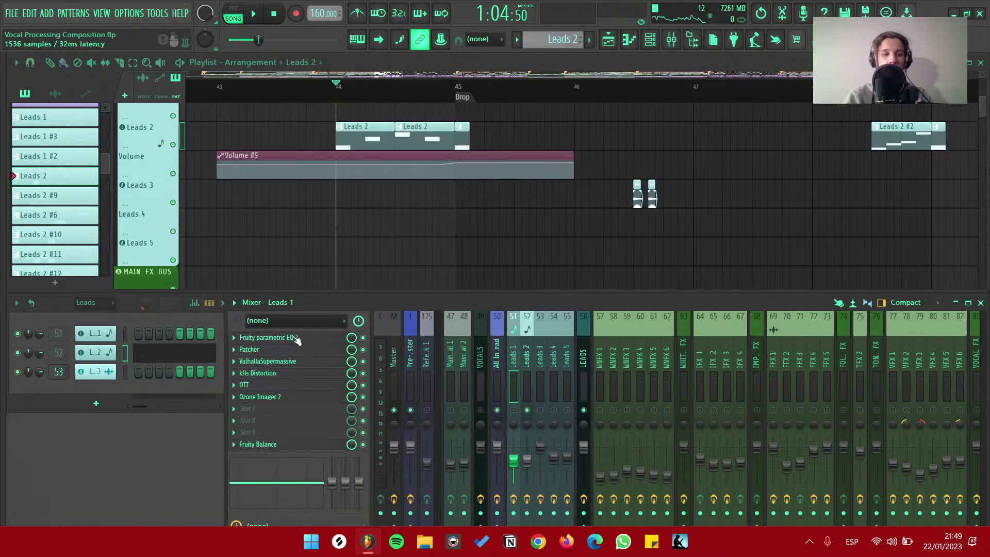
click(296, 338)
scroll(746, 156, down, 5)
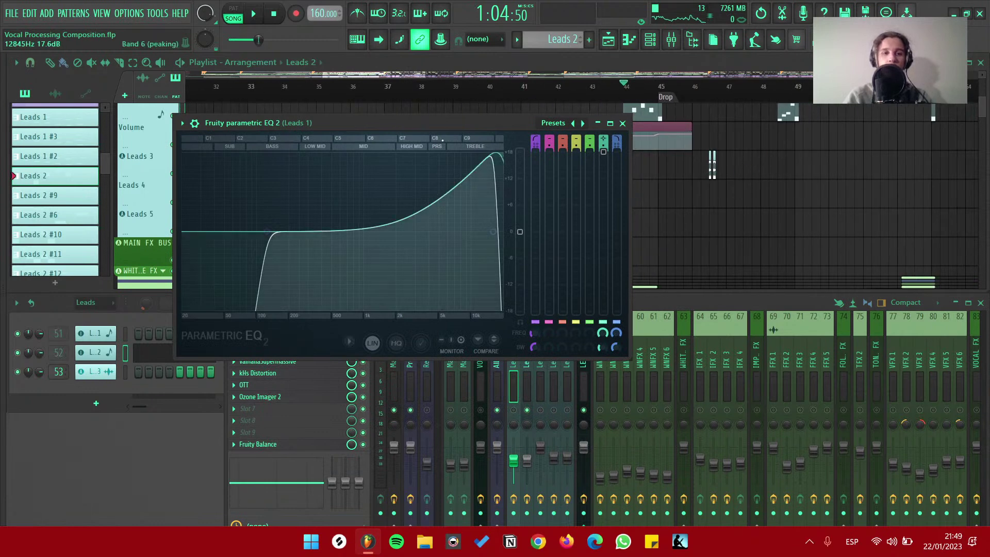
drag(402, 123, 473, 263)
scroll(468, 194, up, 5)
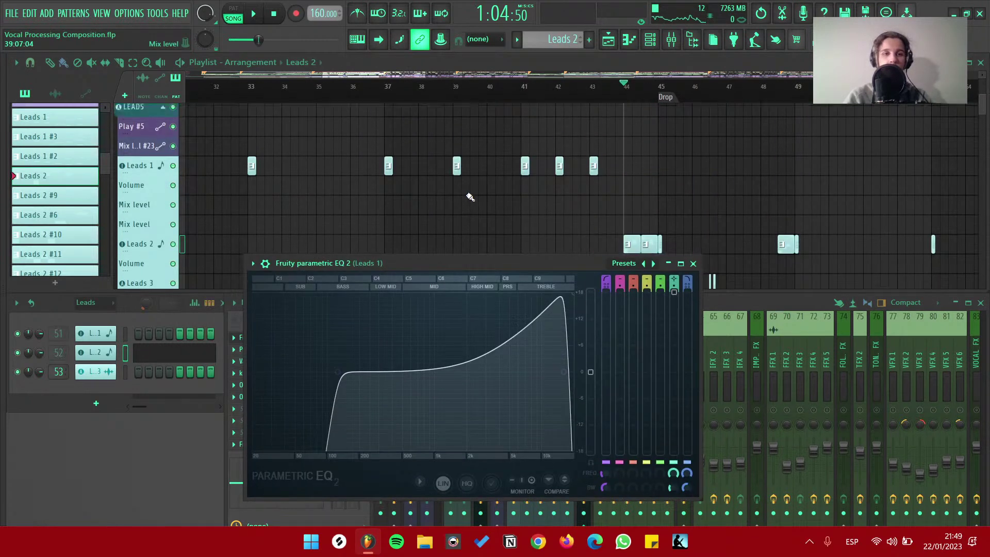
click(376, 88)
key(space)
scroll(426, 177, down, 3)
key(space)
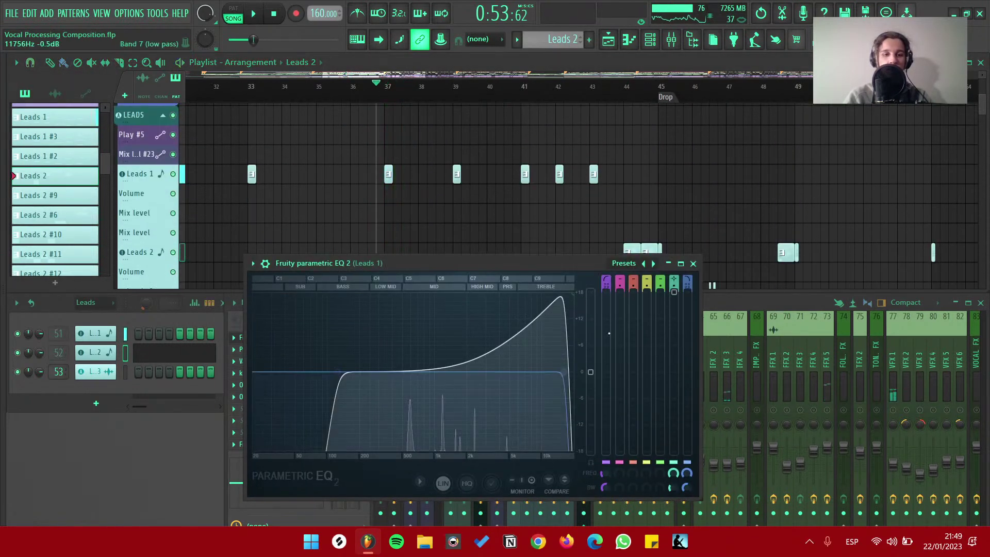
click(693, 263)
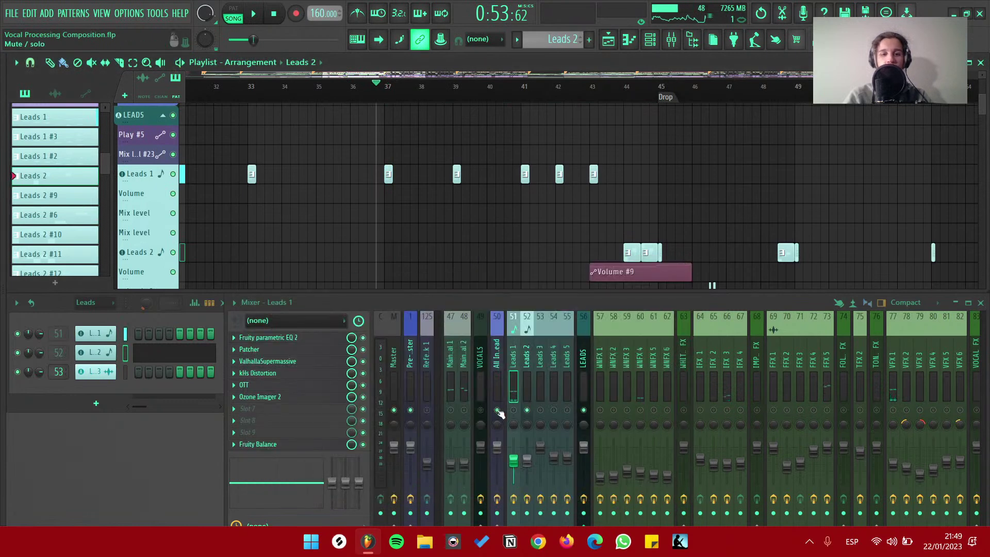
Play the Leads 1 clip at bar 37 with its mixer track soloed
key(space)
scroll(404, 181, up, 4)
key(space)
scroll(423, 185, down, 4)
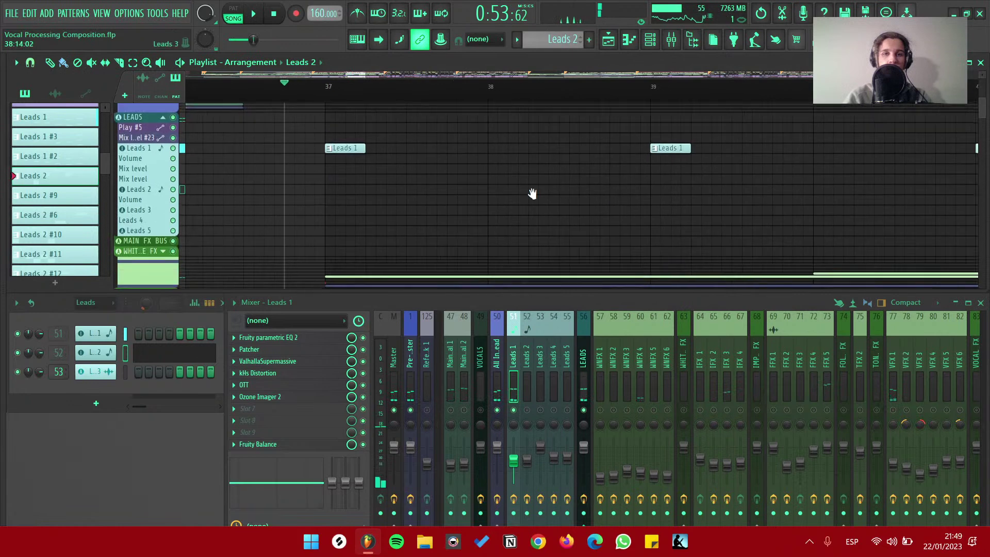
scroll(575, 202, down, 2)
Open and close kHs Distortion and OTT on Leads 1 to examine their settings
click(281, 376)
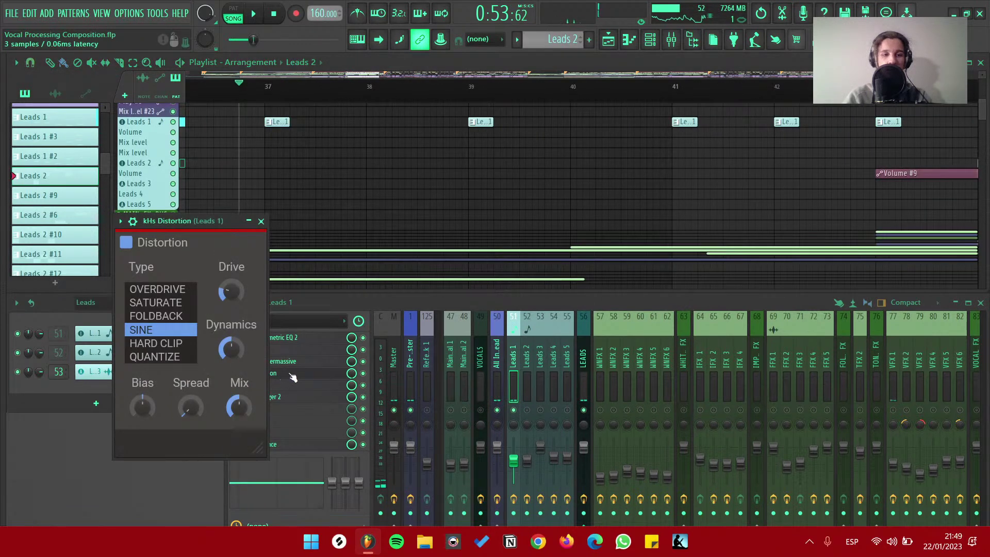
click(293, 378)
click(283, 387)
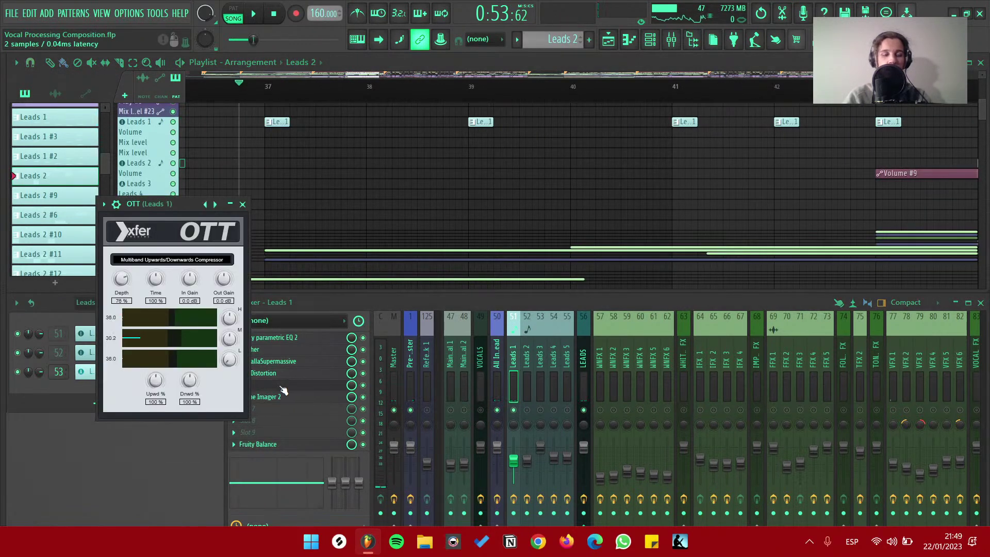
click(283, 389)
Examine Ozone Imager 2 on Leads 1 while playing from just before bar 37, and close it
click(278, 397)
key(space)
key(space)
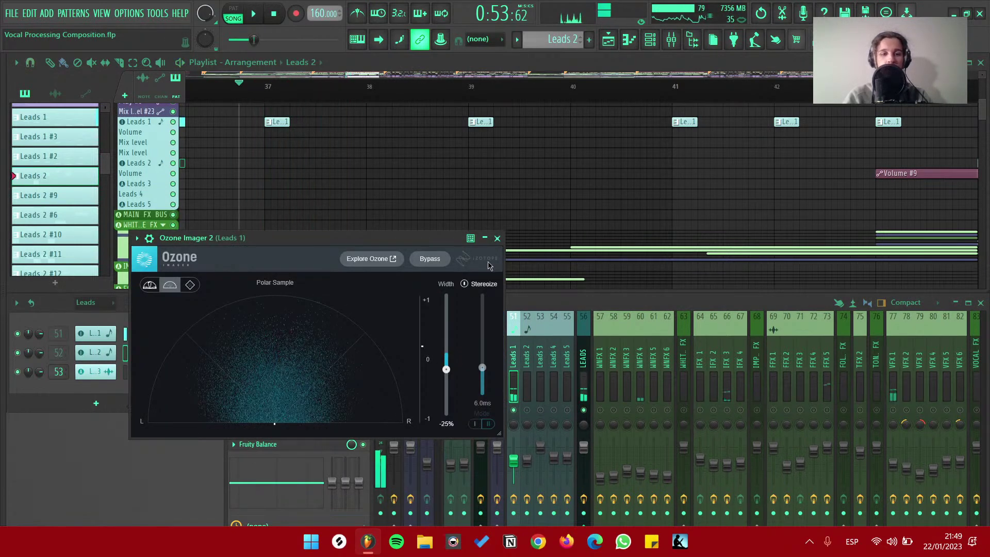
click(497, 237)
Toggle the Leads 1 solo, place the playhead at bar 44, and play the Leads 2 clips with their mixer track selected
click(514, 410)
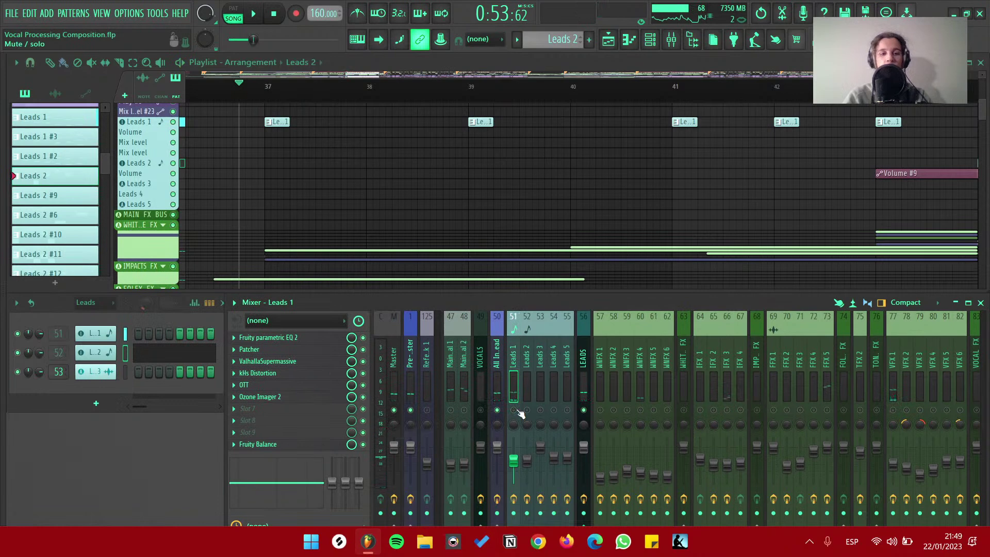
click(514, 411)
scroll(431, 199, up, 5)
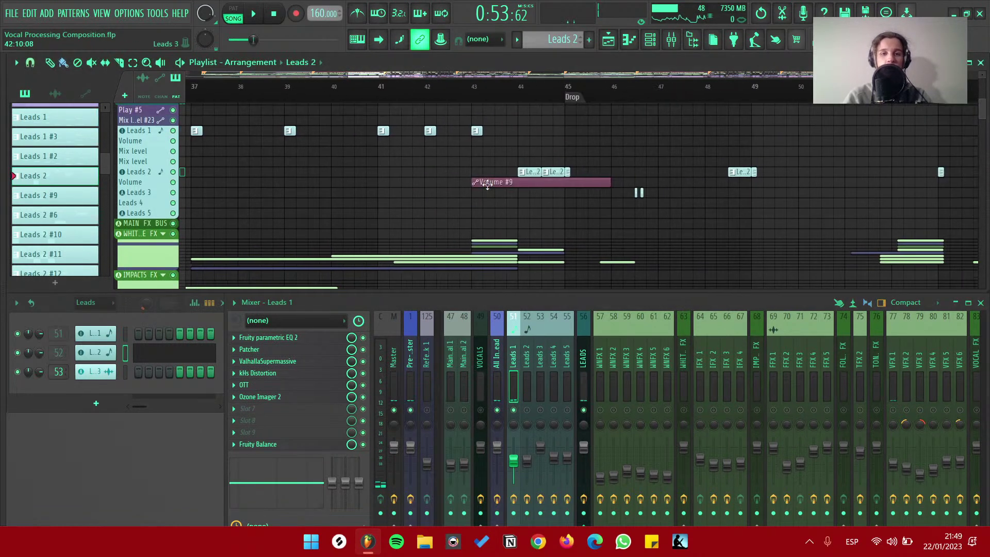
scroll(586, 180, up, 2)
click(447, 88)
scroll(393, 115, right, 3)
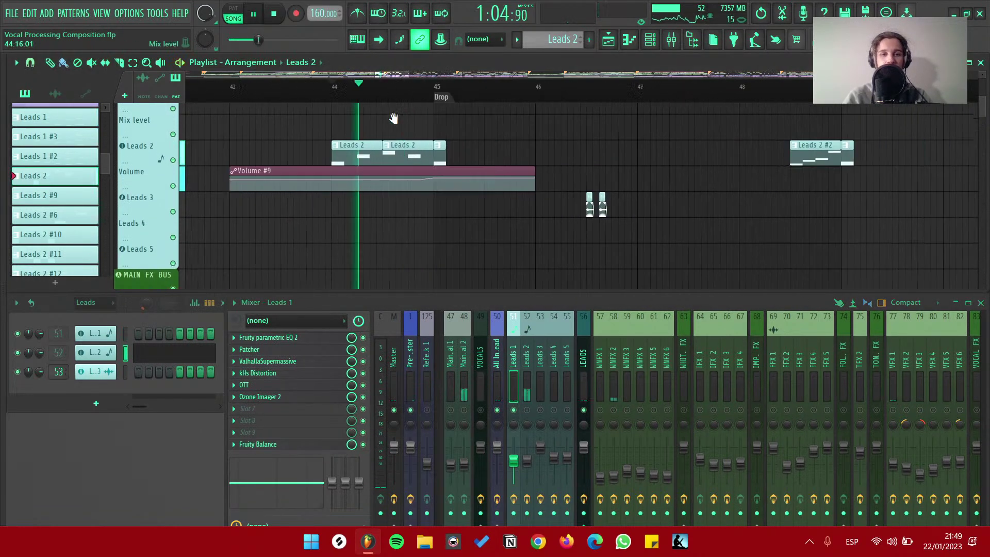
click(526, 322)
key(space)
key(space)
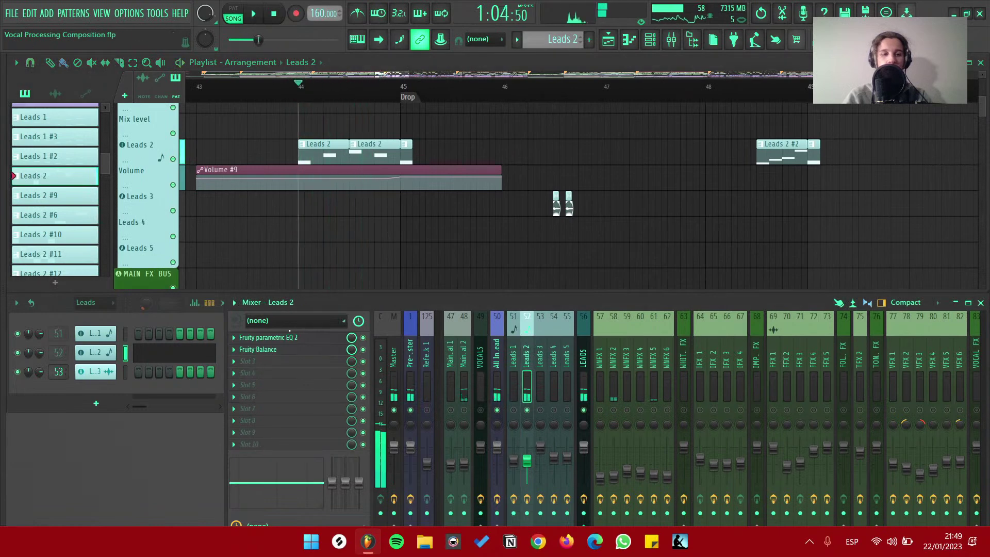
View the Fruity parametric EQ 2 on Leads 2, close it, and play the clips from bar 44 into the Drop
click(294, 338)
key(Escape)
key(space)
scroll(501, 192, right, 4)
scroll(557, 217, up, 2)
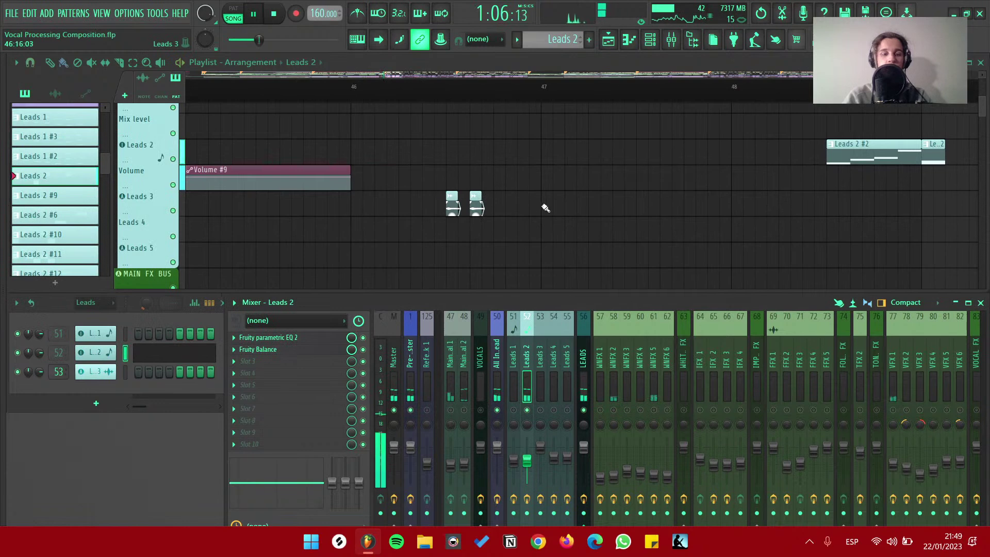
Select the Leads 3 mixer track and play its two soloed clips between bars 46 and 47
click(539, 396)
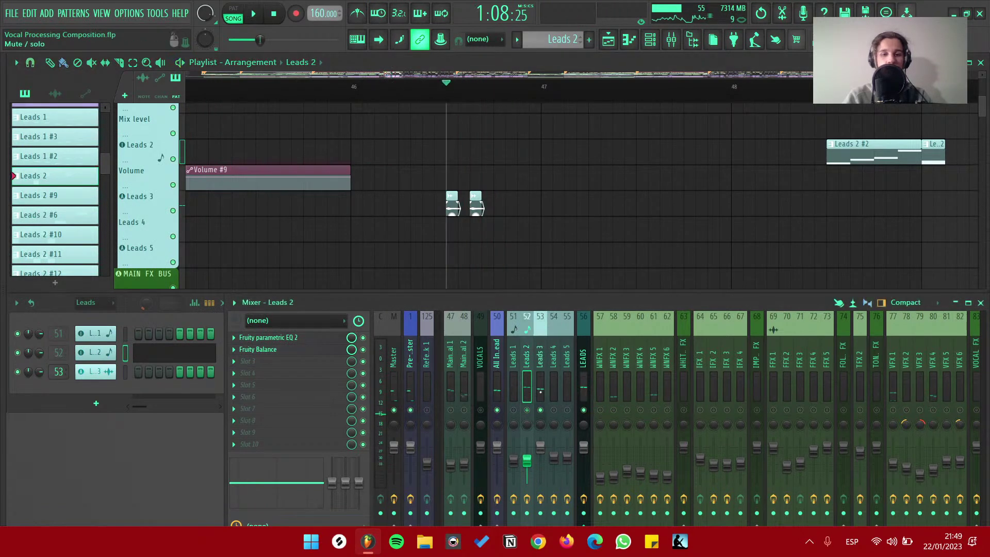
key(space)
scroll(471, 250, down, 3)
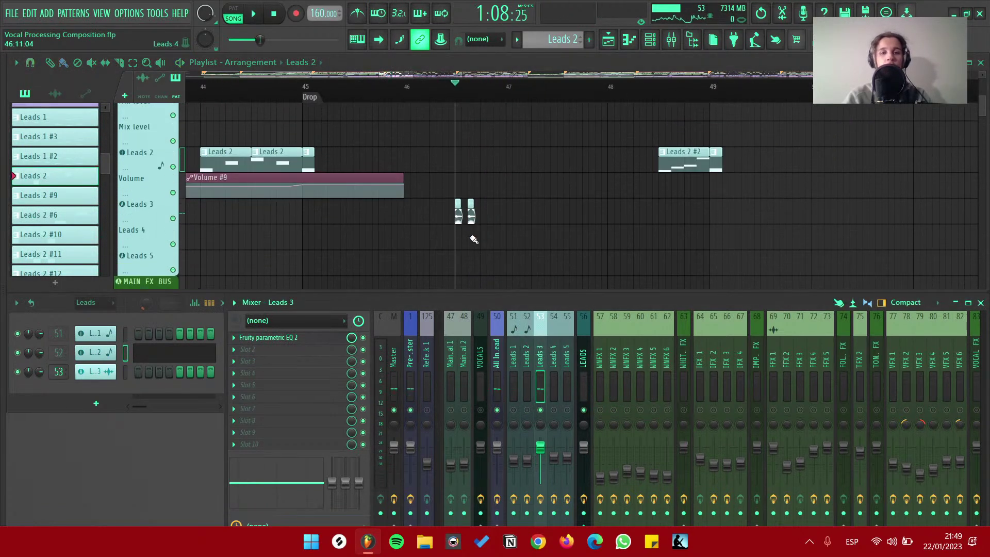
Play the Leads 2 #2 clip leading into bar 49
click(318, 87)
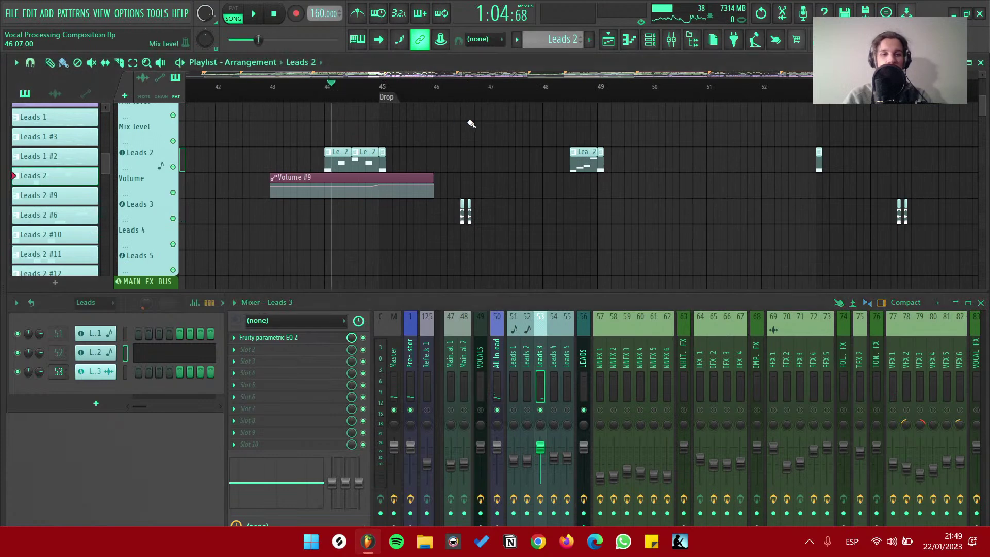
scroll(457, 123, up, 4)
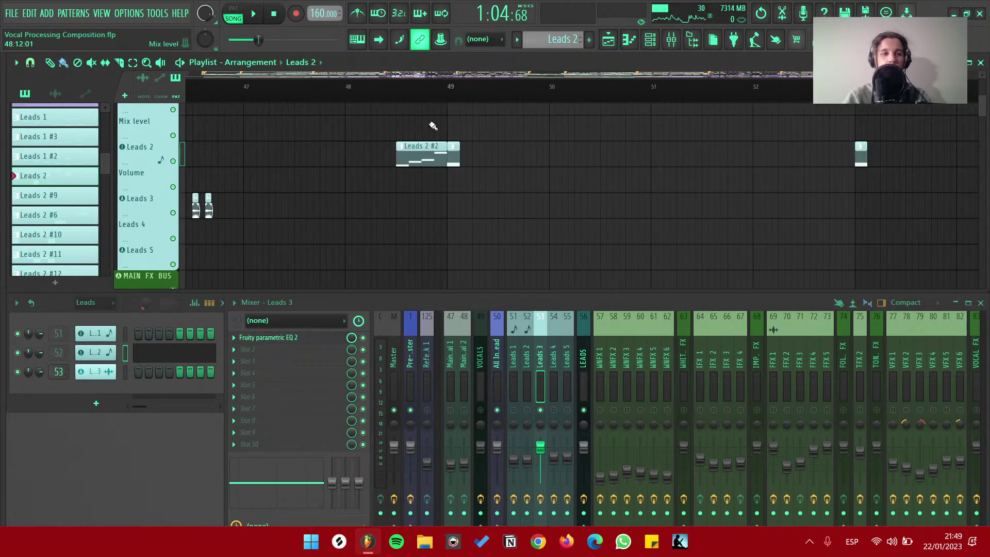
key(space)
scroll(475, 195, down, 5)
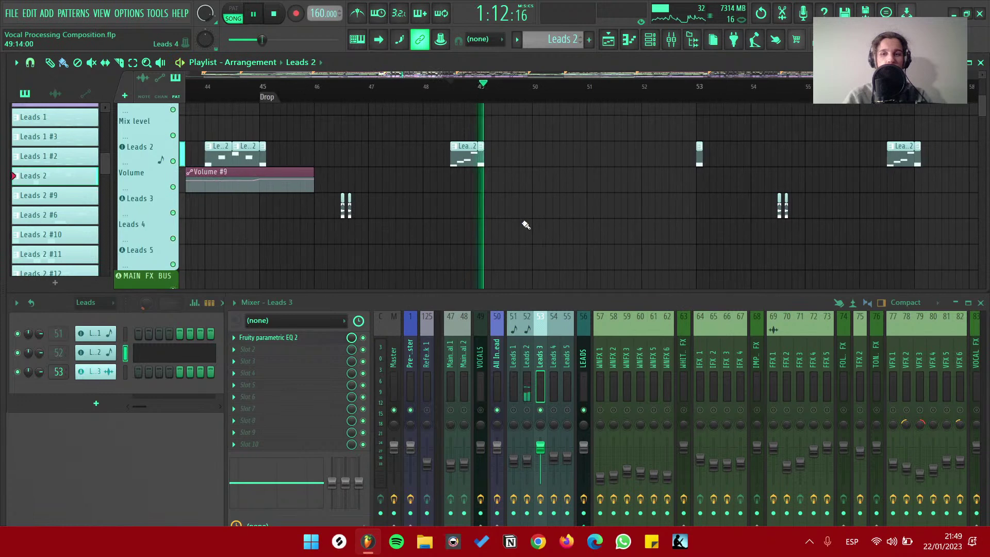
Examine the remaining Leads clips and automation across the Breakdown, Release and Drop 2 during playback, and stop
scroll(581, 239, up, 3)
scroll(614, 170, down, 4)
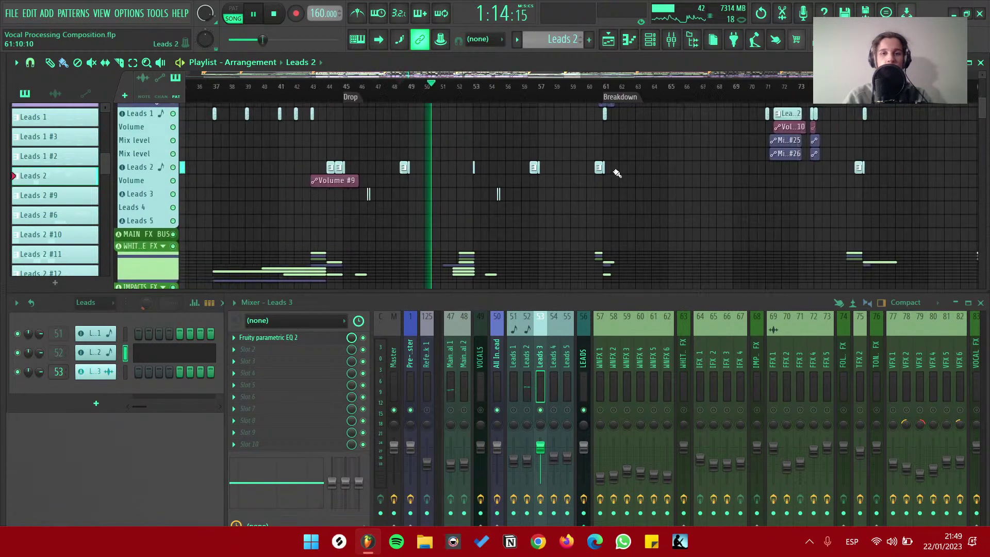
scroll(593, 170, up, 4)
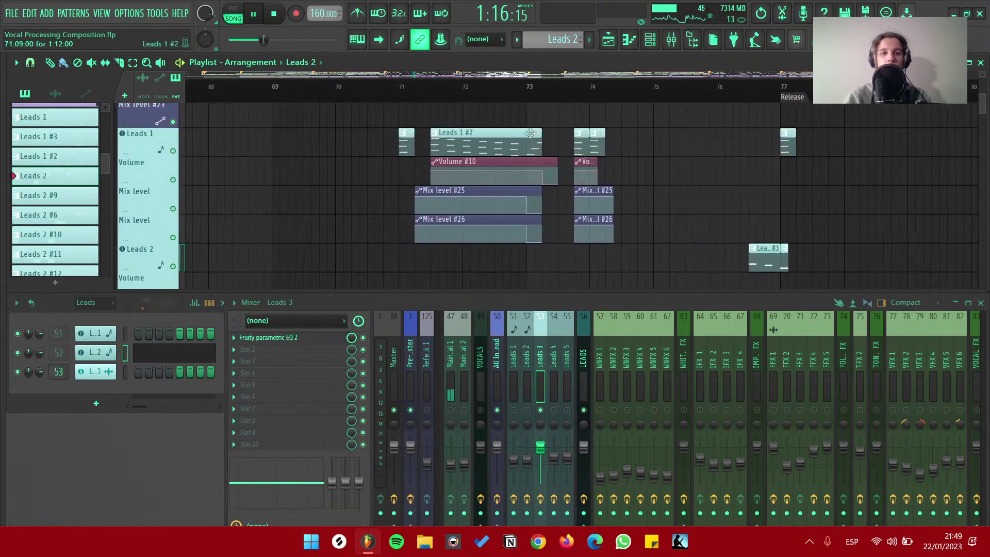
scroll(629, 160, down, 6)
scroll(644, 161, down, 3)
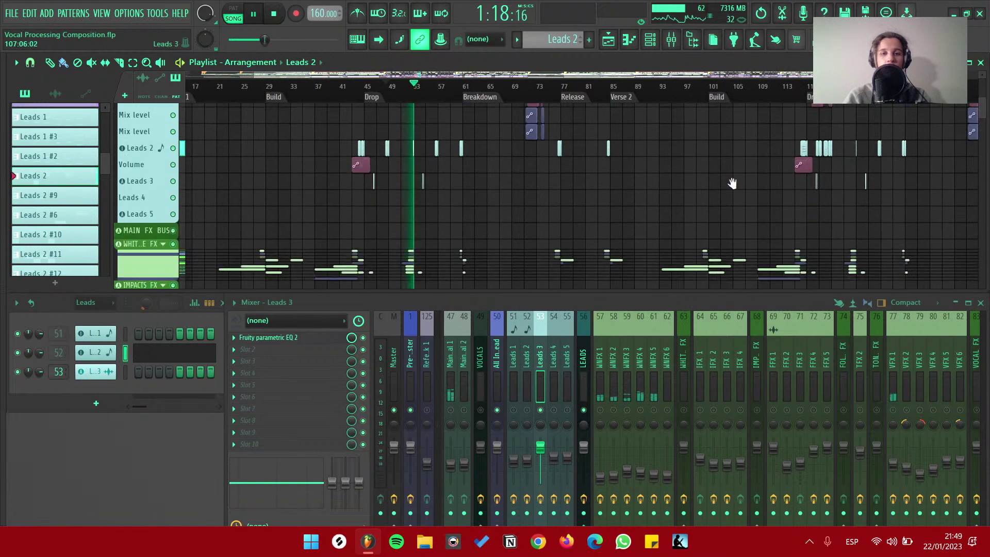
scroll(721, 191, down, 3)
scroll(381, 248, down, 3)
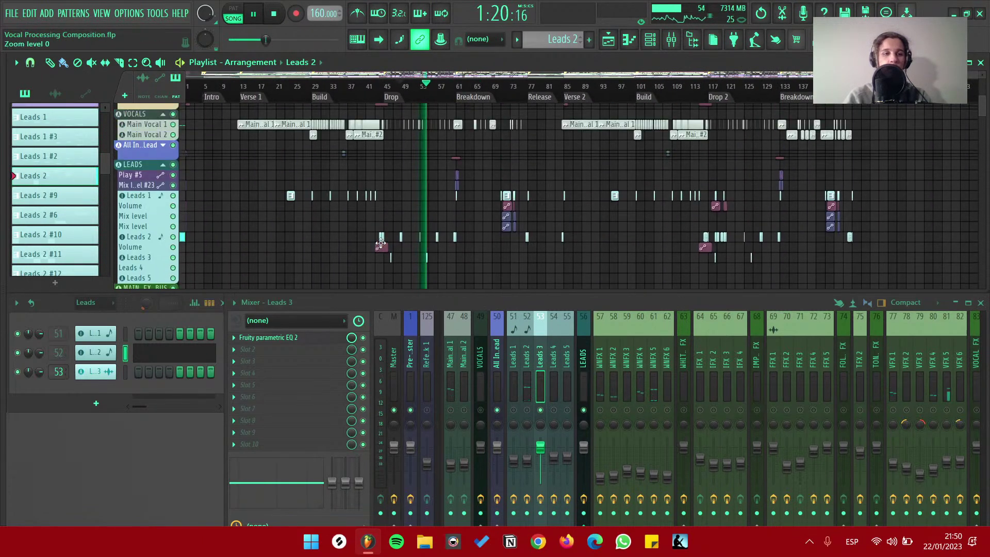
key(space)
Toggle the FOLEY FX group in the playlist and examine the FFX 3 clips just before bar 37
scroll(391, 177, down, 1)
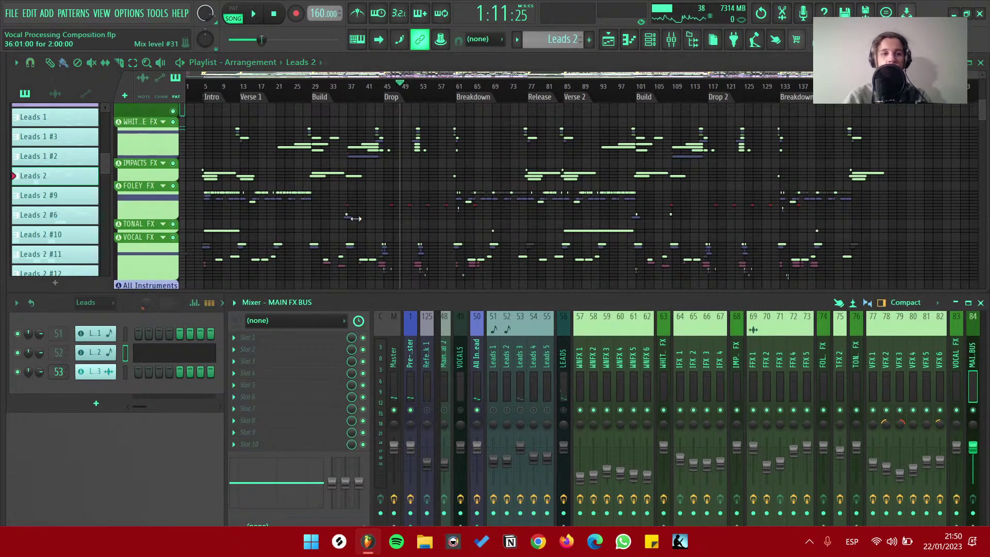
scroll(338, 215, up, 6)
click(163, 186)
scroll(365, 214, up, 4)
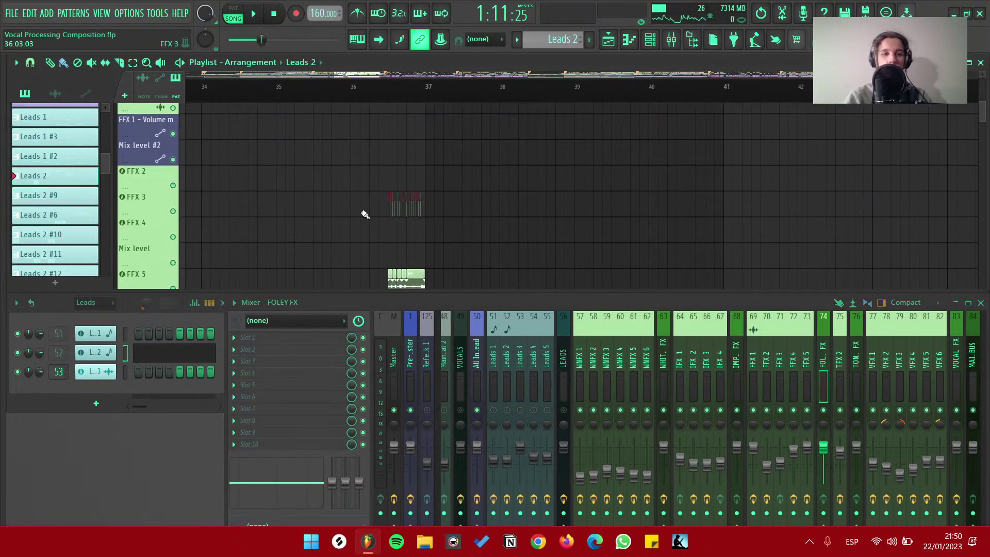
scroll(392, 180, up, 6)
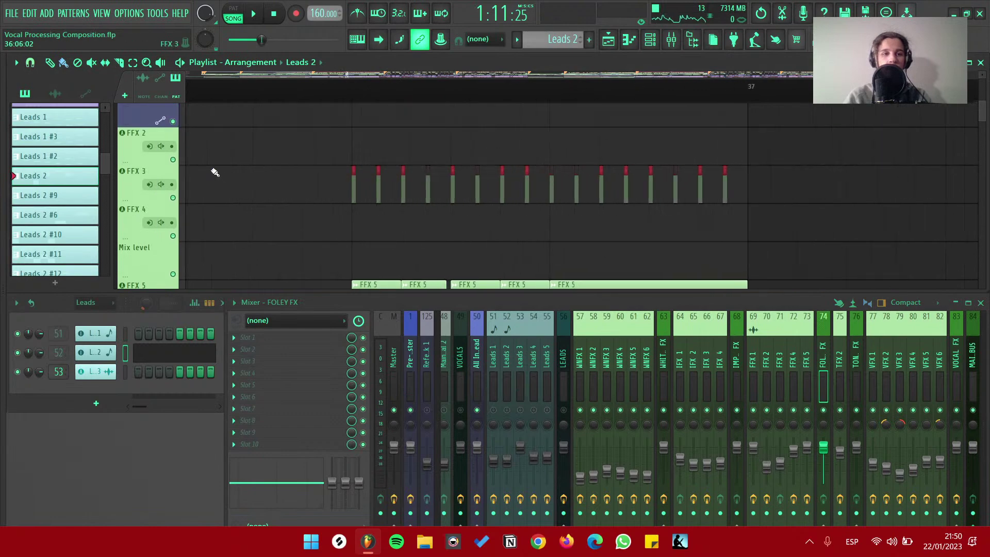
Switch to OBS and YouTube Studio to check the recording, the stream status and the live chat
key(alt+Tab)
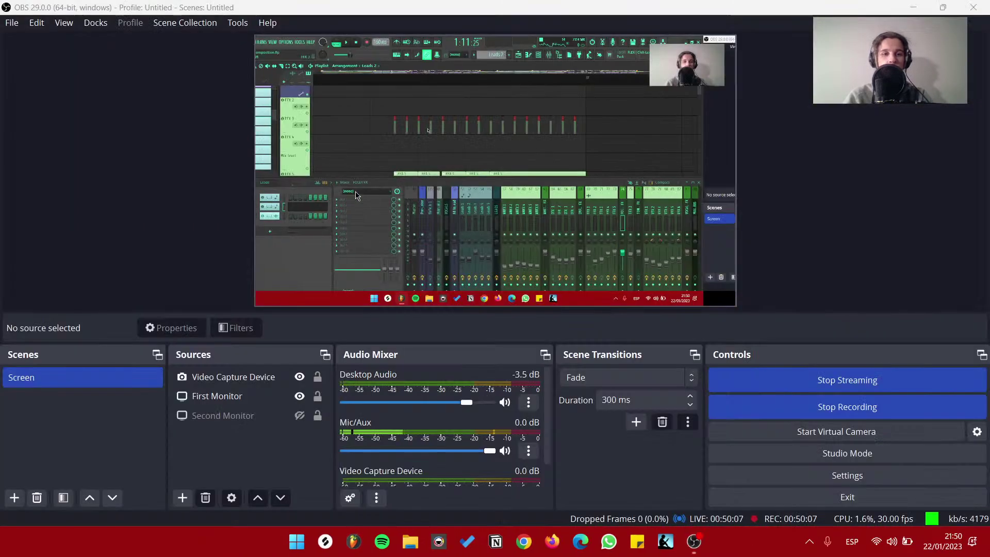
key(alt+Tab)
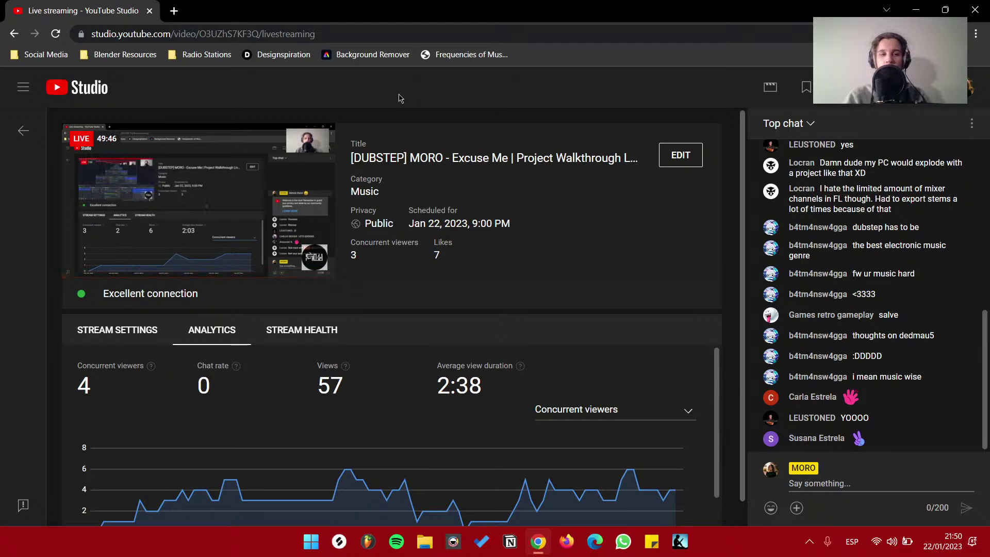
key(alt+Tab)
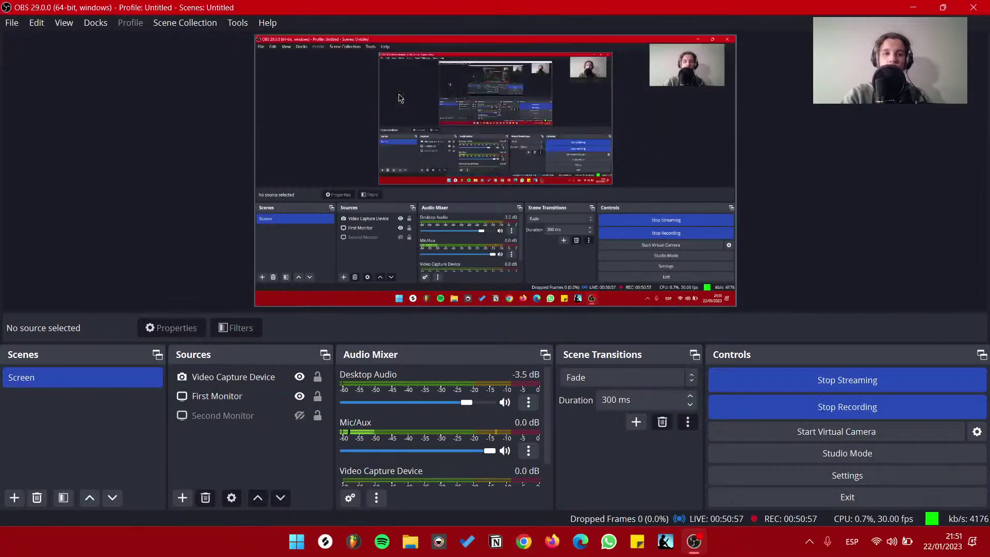
key(alt+Tab)
key(alt+Tab)
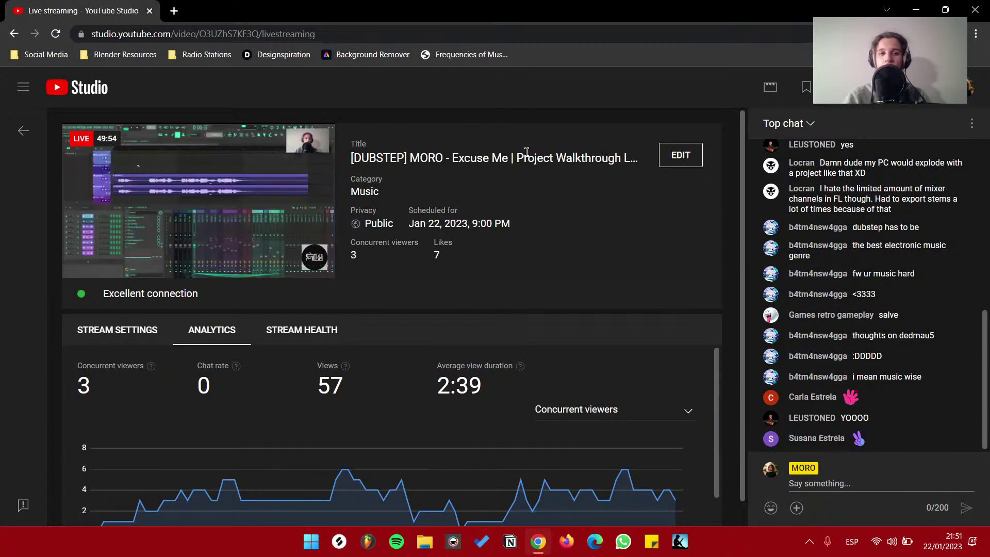
Check the live chat and stream status in YouTube Studio and OBS again, and return to FL Studio
key(alt+Tab)
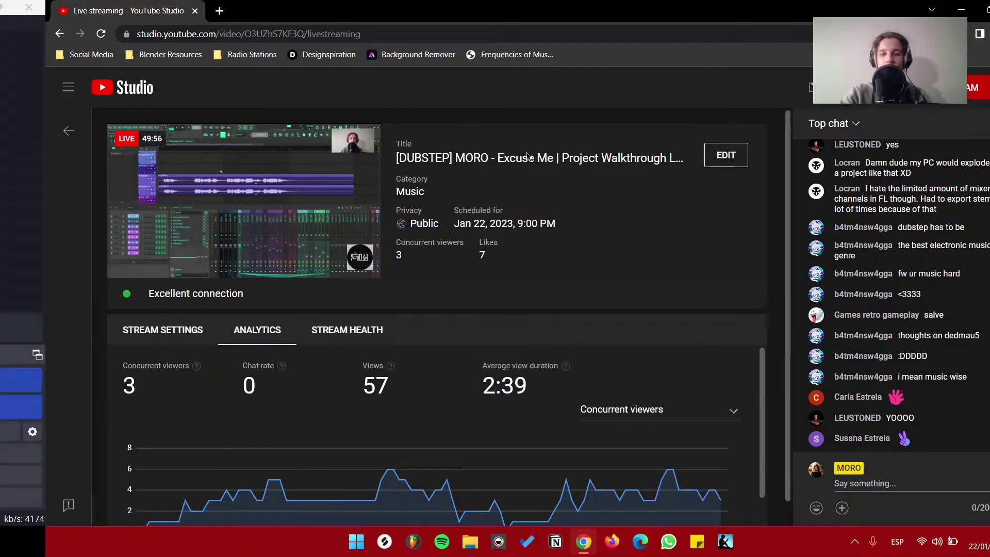
key(alt+Tab)
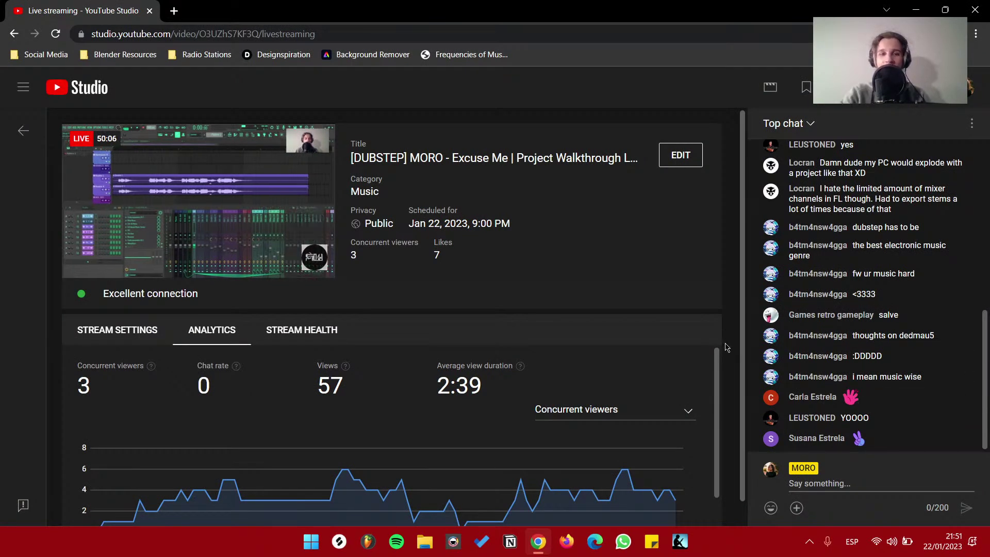
key(alt+Tab)
key(alt+Tab)
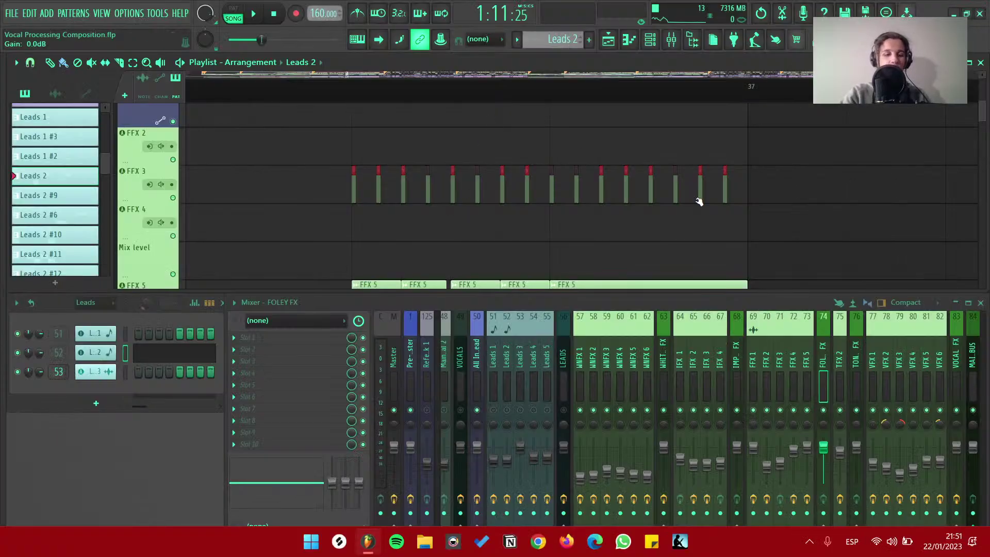
Examine the FX groups across the playlist and select the MAIN FX BUS track
scroll(698, 201, down, 10)
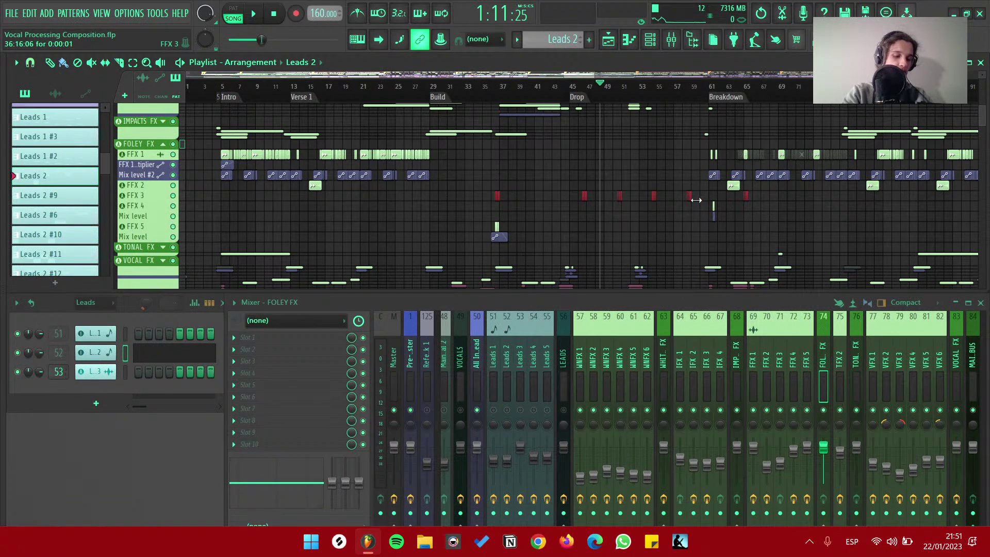
scroll(696, 200, down, 3)
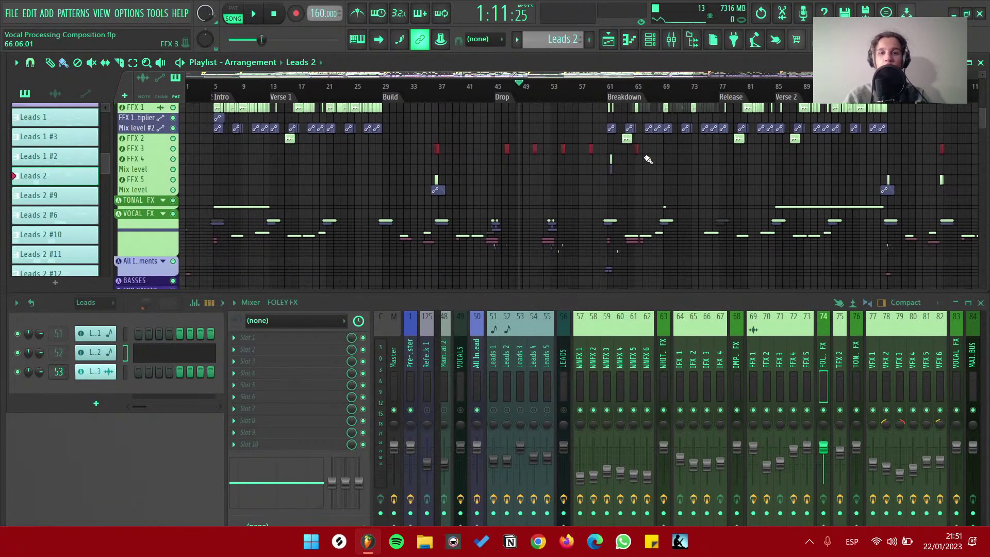
scroll(167, 171, up, 4)
click(145, 177)
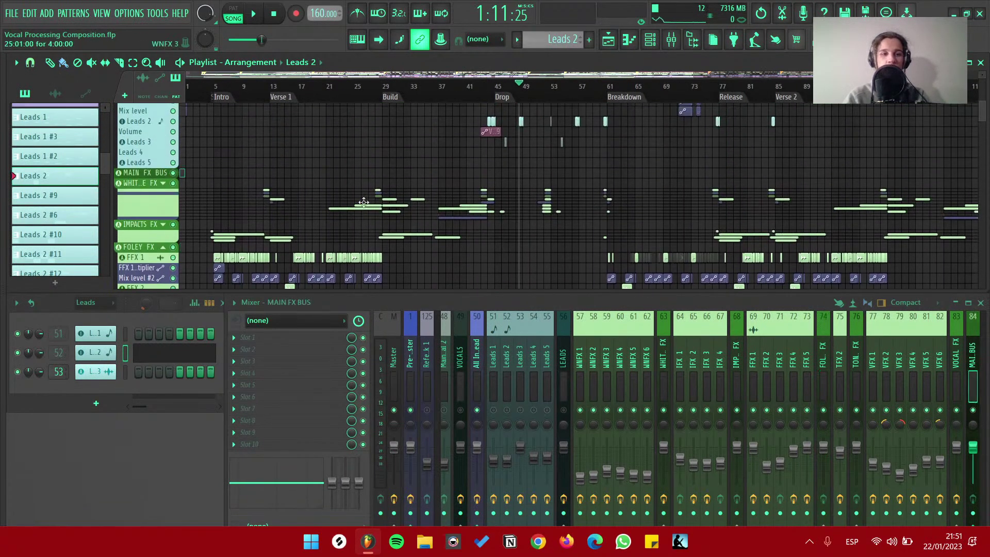
Play the beginning of the Intro briefly and isolate the MAIN FX BUS in the mixer
scroll(208, 199, down, 2)
scroll(210, 195, up, 3)
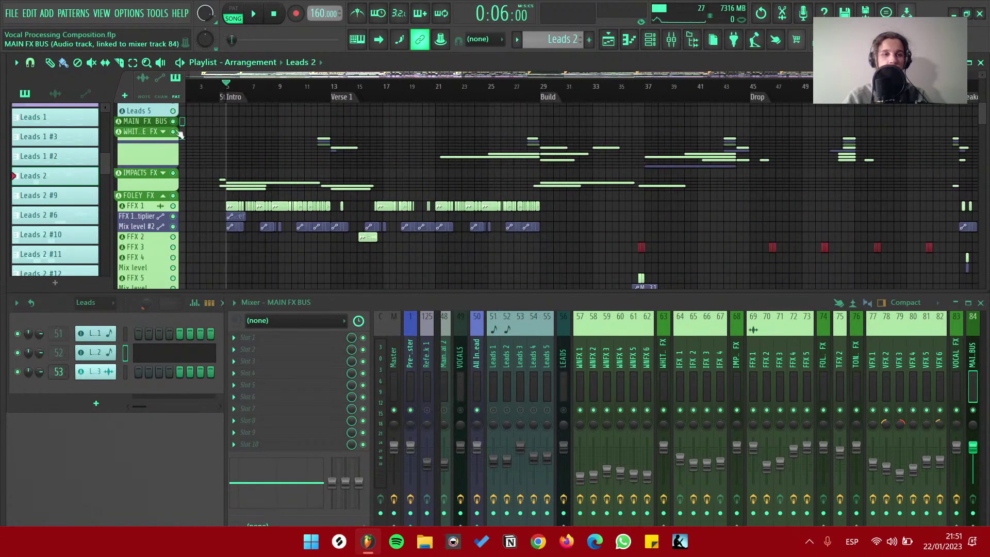
key(space)
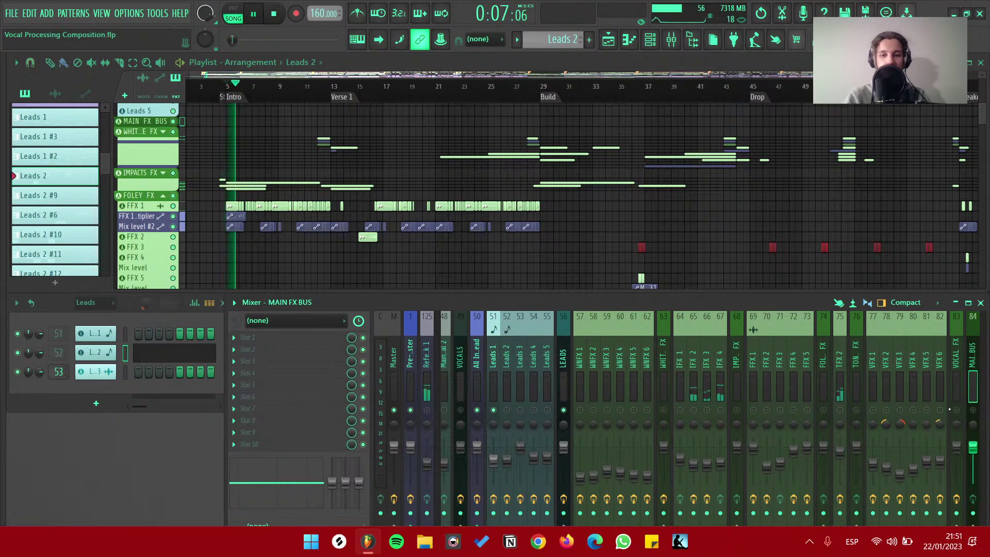
key(space)
Play the MAIN FX BUS effects from the Start marker into Verse 1, and stop
scroll(245, 121, up, 4)
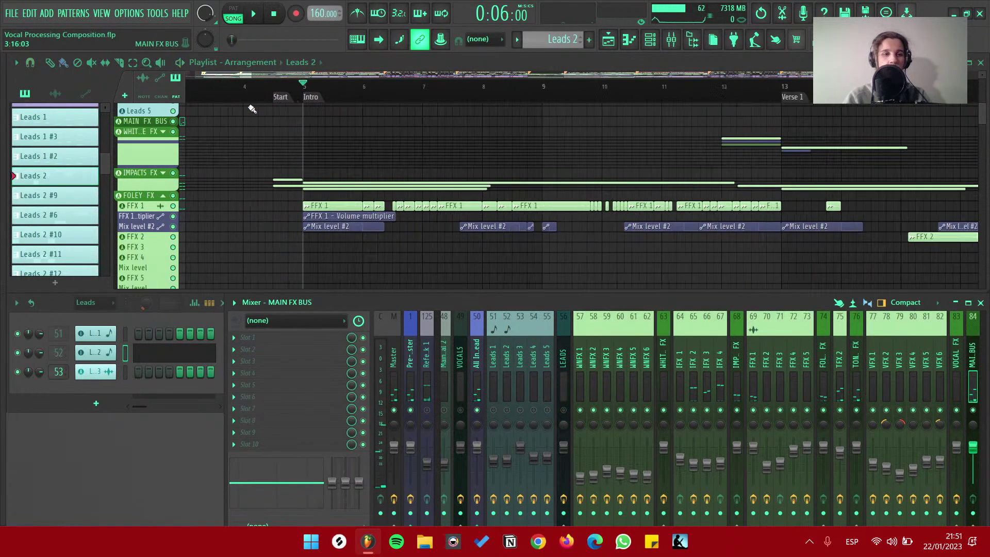
click(283, 93)
key(space)
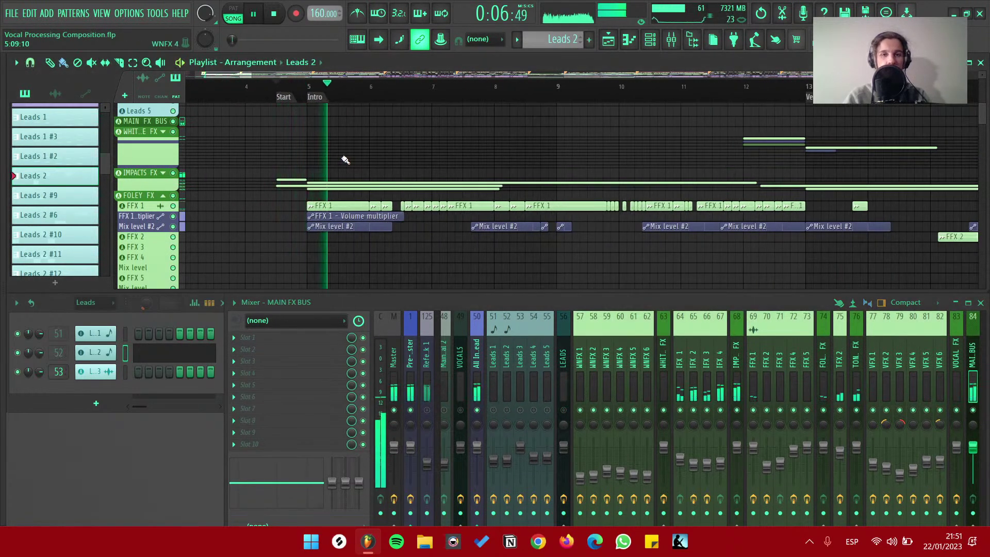
scroll(402, 160, down, 2)
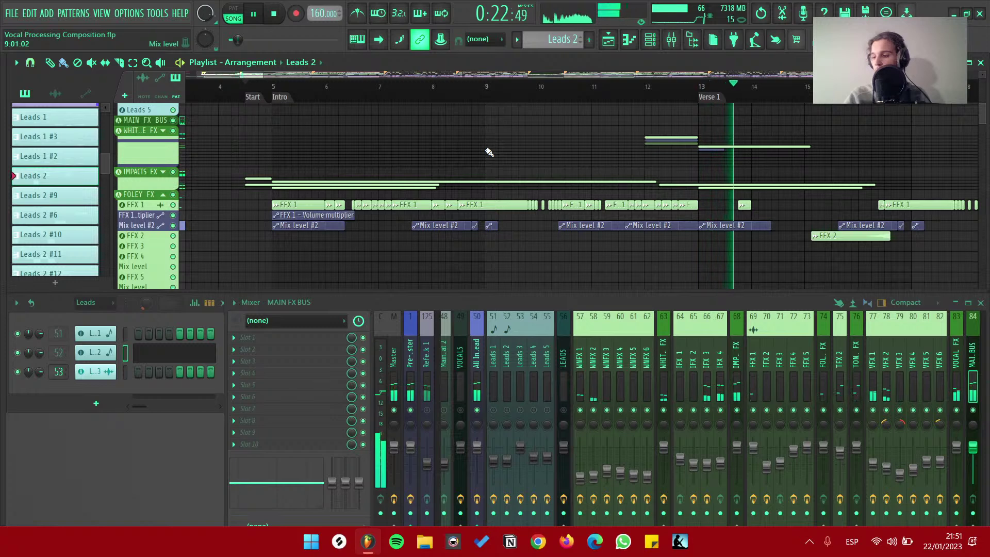
key(space)
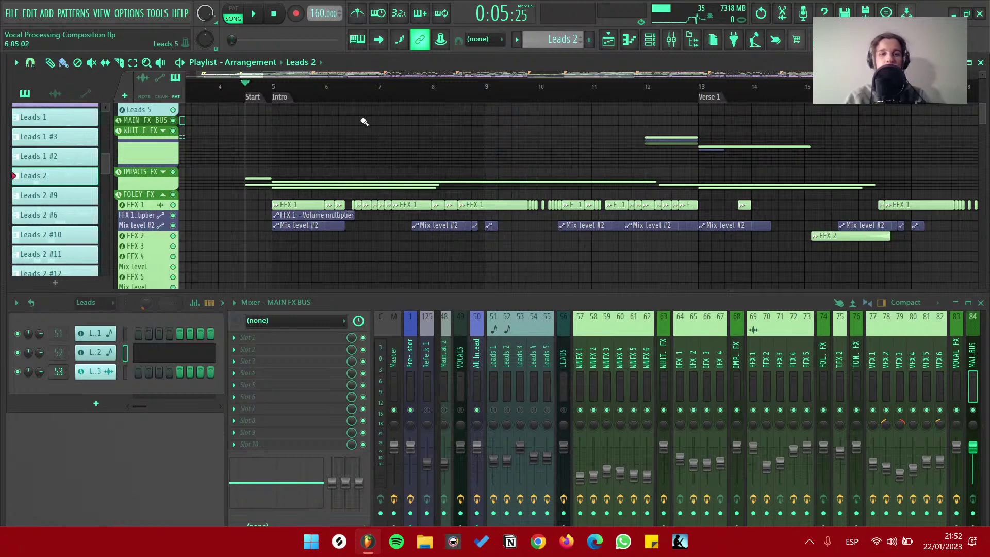
Play the effects from bar 12 into Verse 1 and expand the WHITE NOISE FX group in the playlist
scroll(326, 113, up, 5)
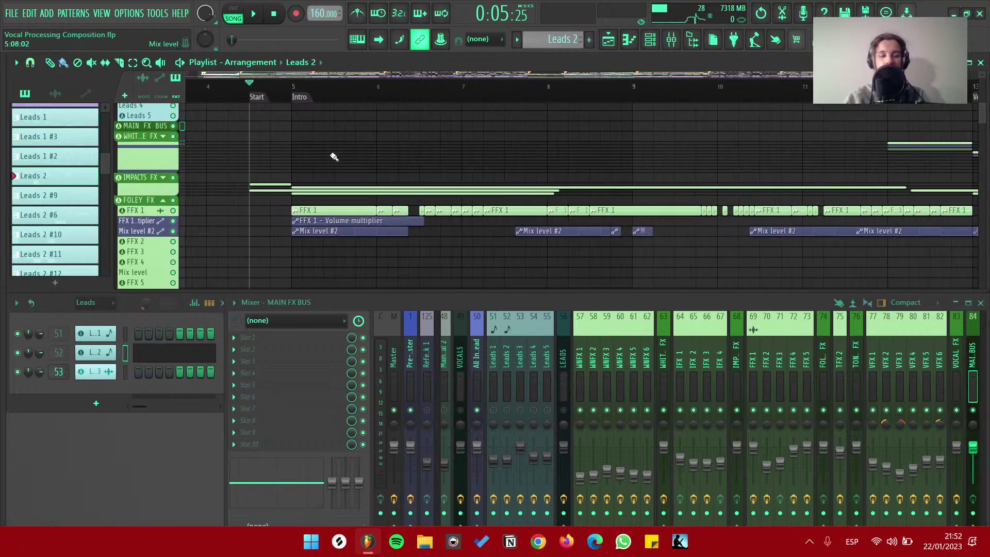
scroll(338, 157, down, 1)
scroll(546, 152, down, 3)
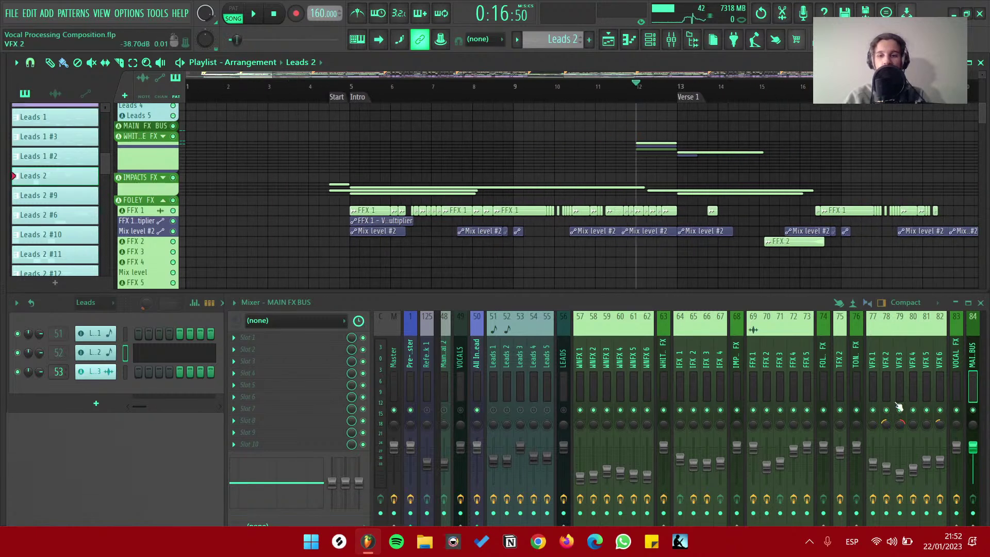
key(space)
scroll(713, 166, up, 4)
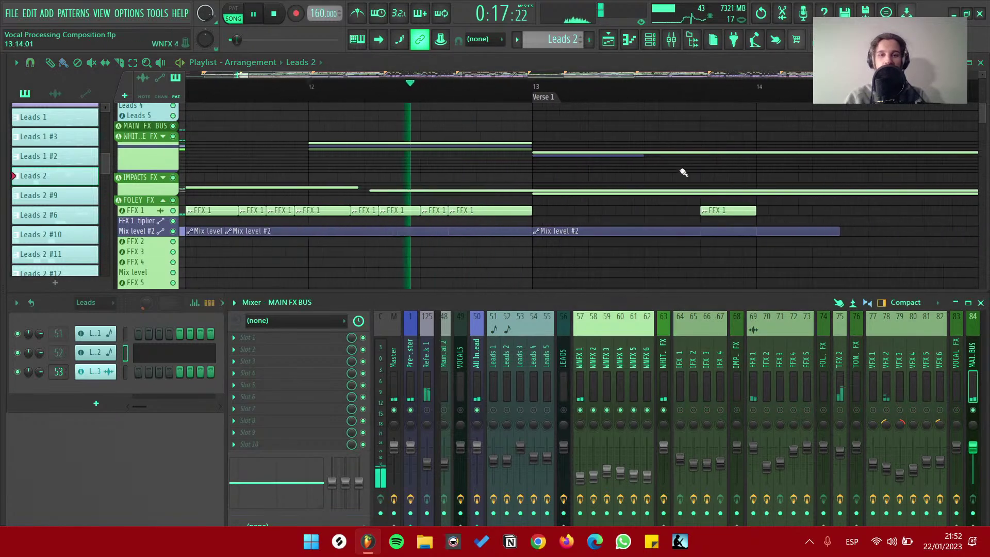
click(160, 136)
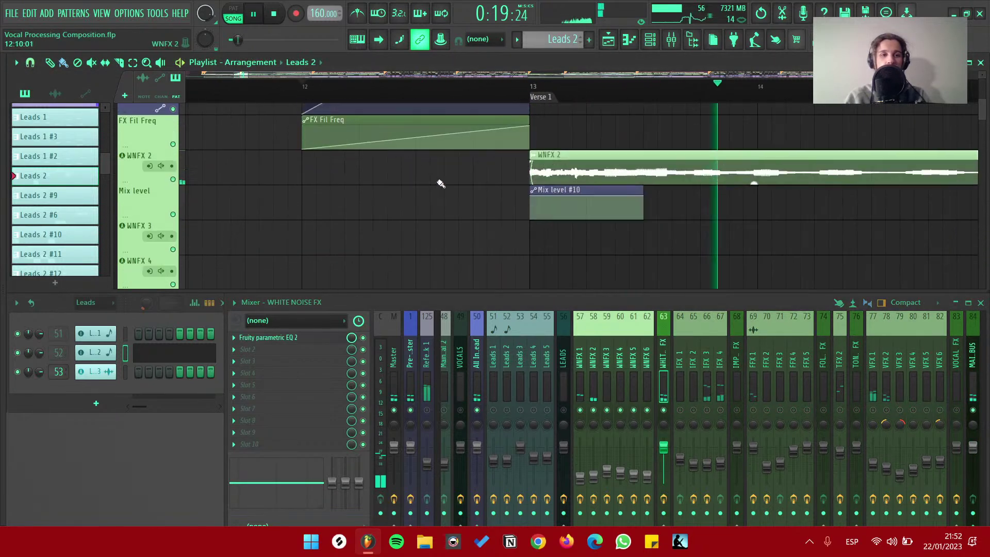
key(space)
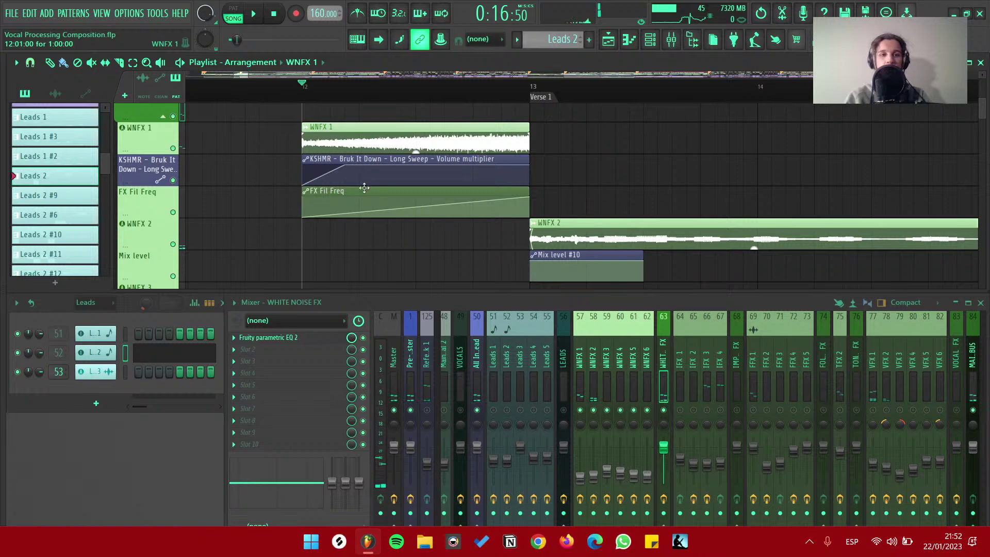
Inspect the sample settings of the WNFX 1 clip while playing from bar 12, and close them
double_click(407, 142)
key(space)
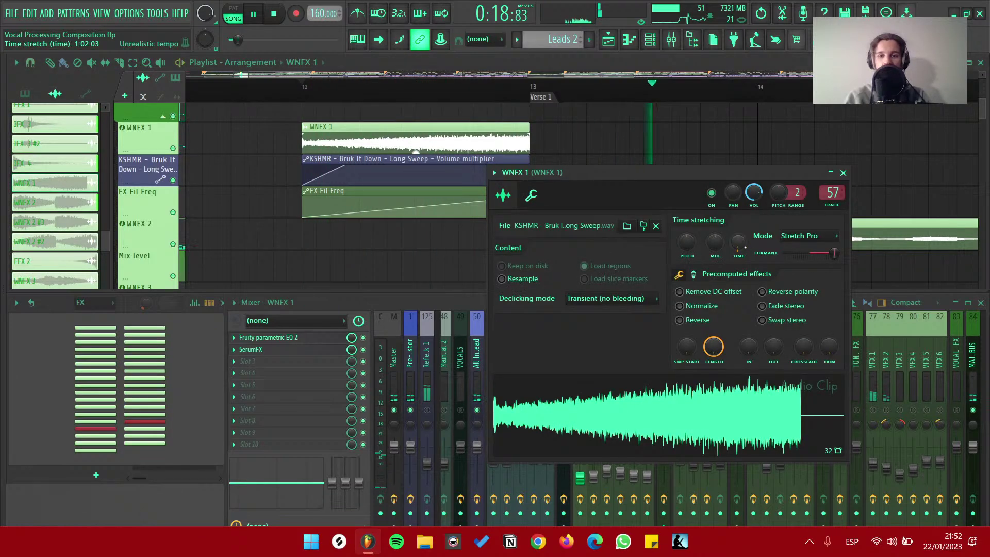
key(space)
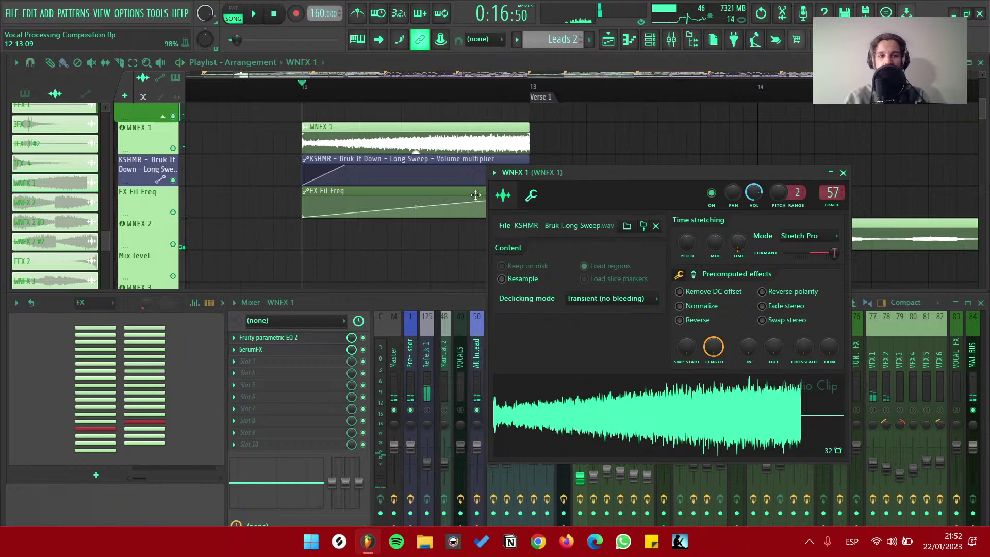
click(843, 172)
scroll(387, 201, up, 2)
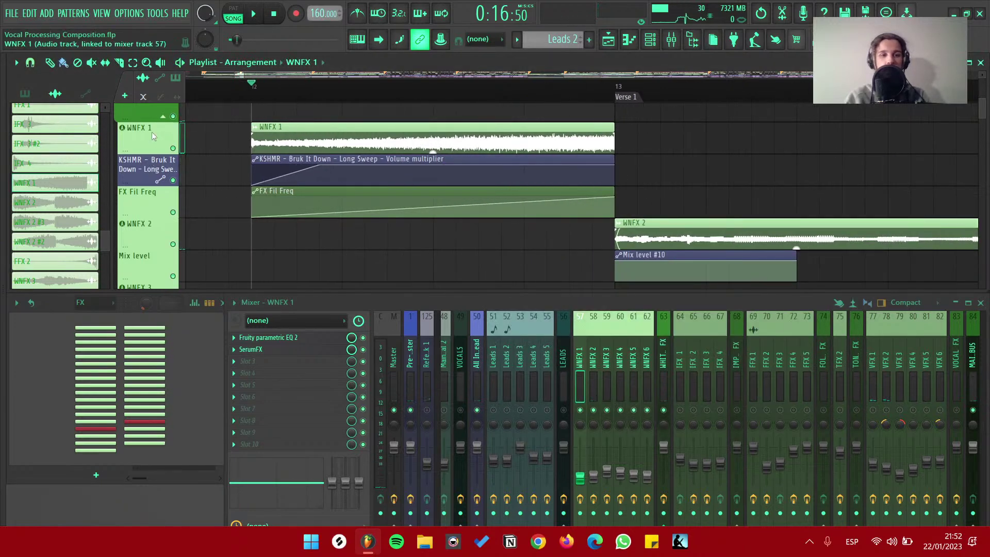
Inspect the SerumFX filter on the WNFX 1 mixer track during playback, and close the plugin
click(277, 351)
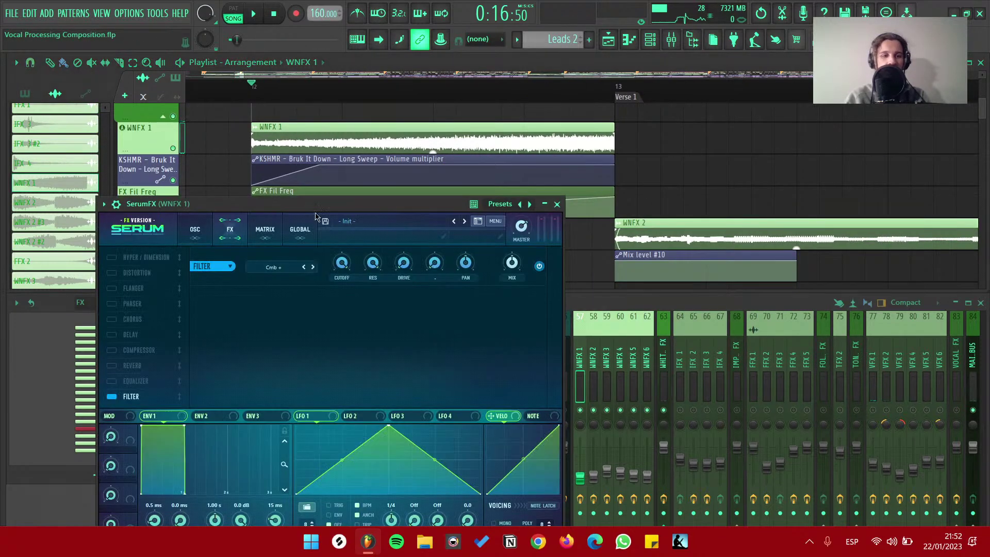
key(space)
key(space)
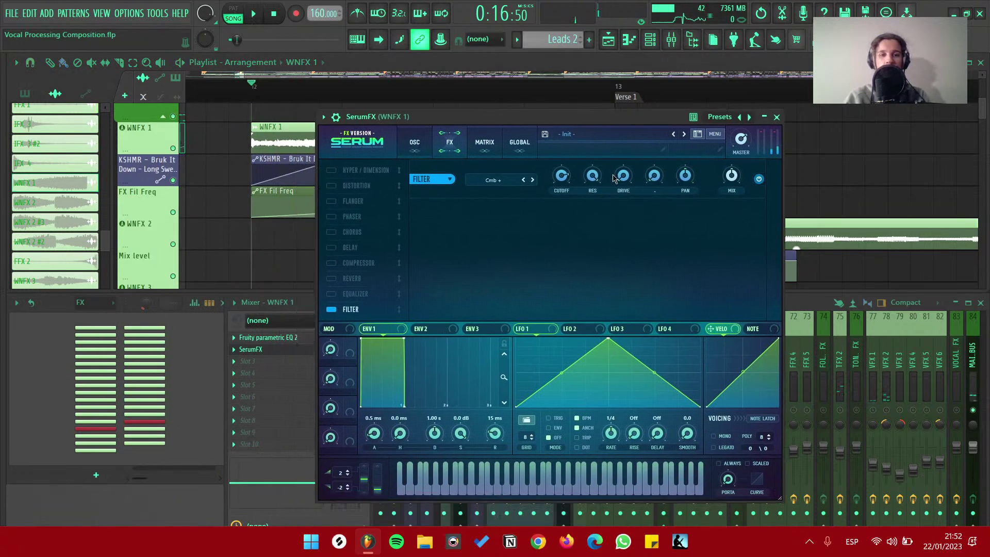
click(777, 117)
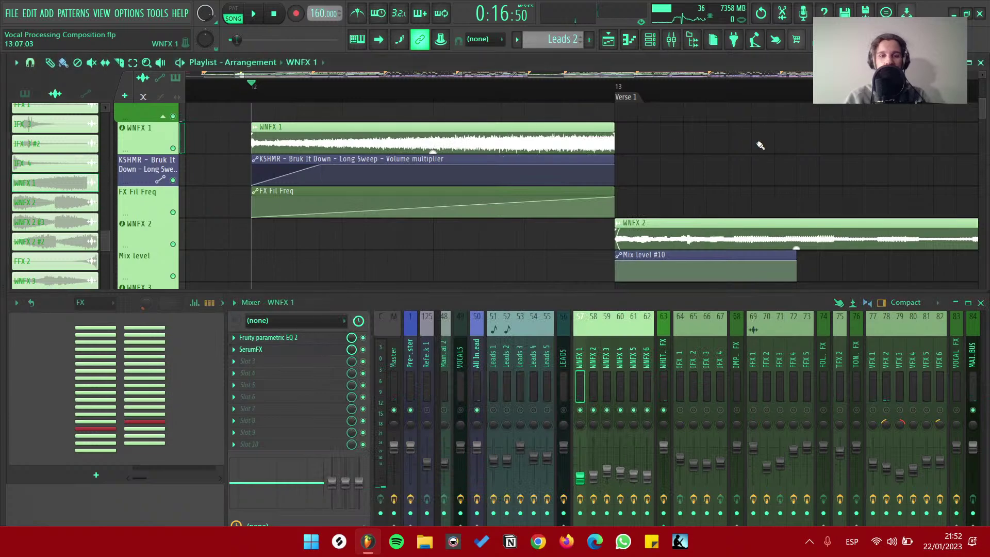
Replay the WNFX 1 sweep from bar 12 and recheck its SerumFX comb filter during playback
scroll(392, 144, up, 2)
scroll(361, 145, down, 1)
key(space)
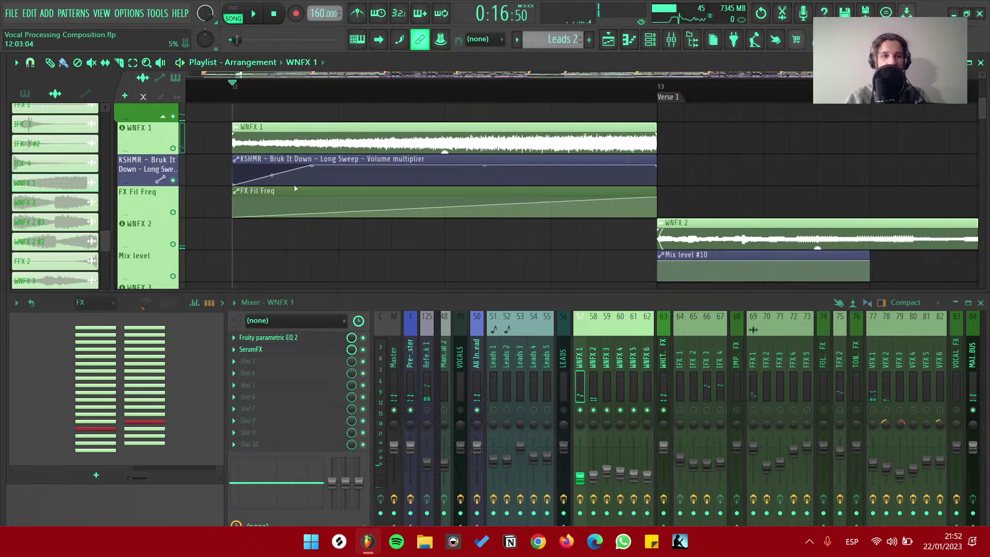
click(298, 350)
key(space)
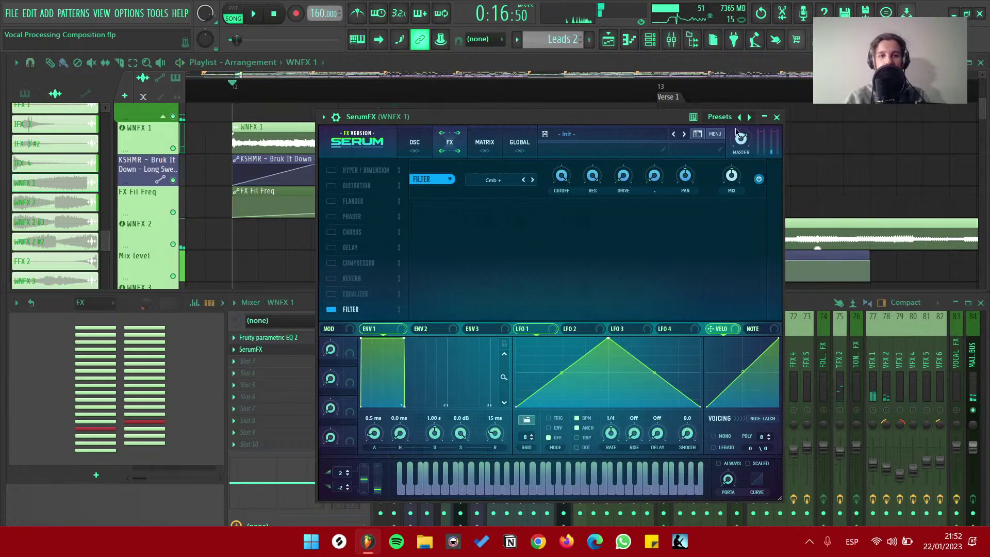
key(space)
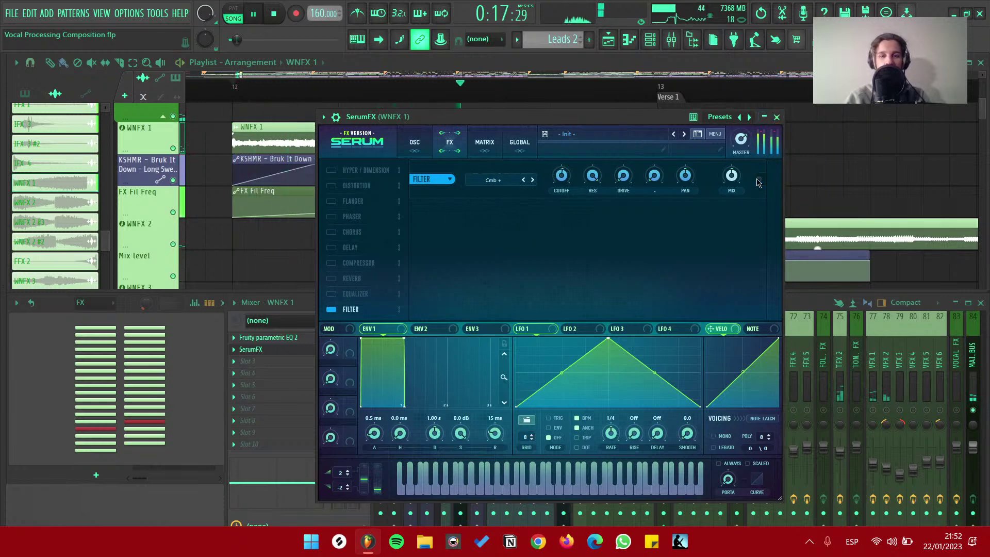
click(776, 117)
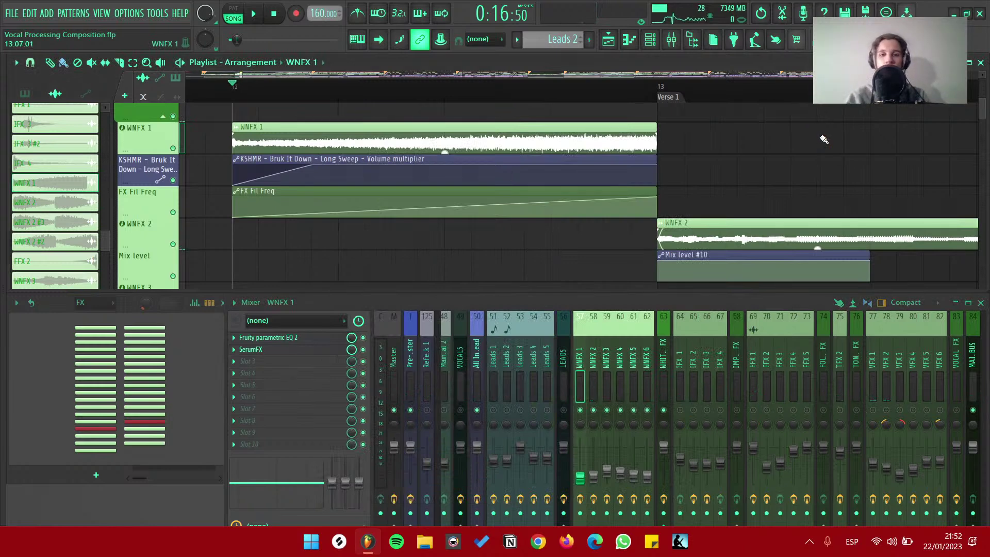
Examine the volume and filter frequency automation beneath the WNFX 1 clip while playing from bar 12
scroll(535, 148, down, 2)
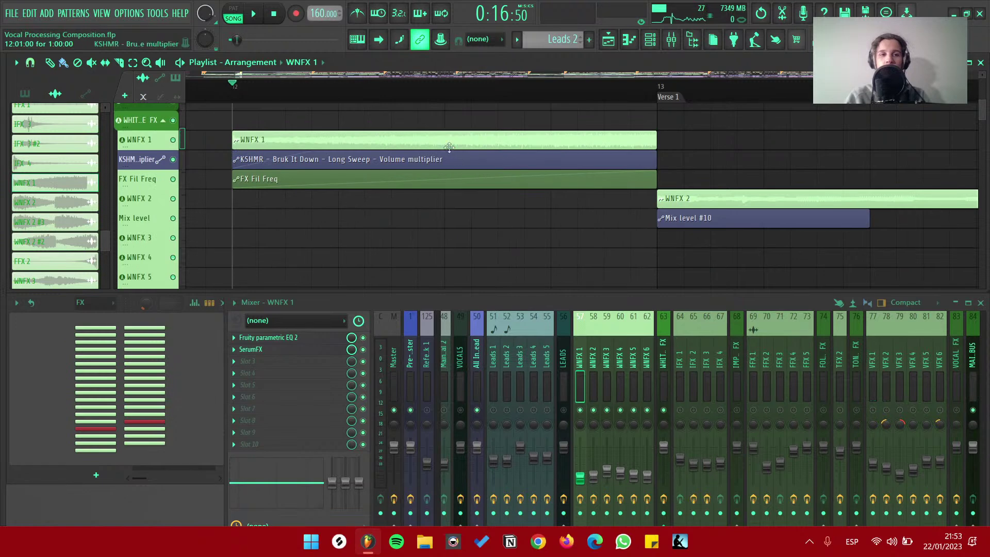
scroll(452, 152, up, 2)
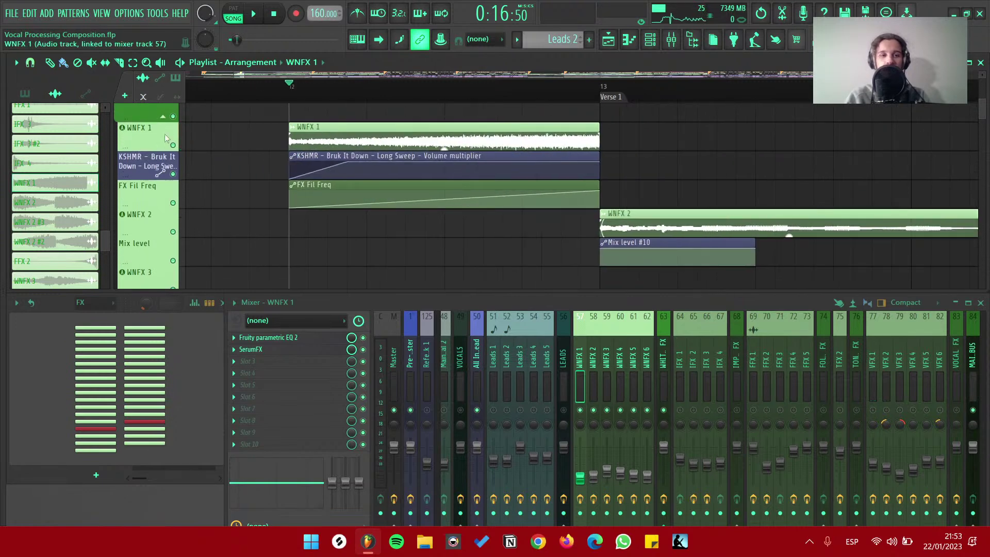
key(space)
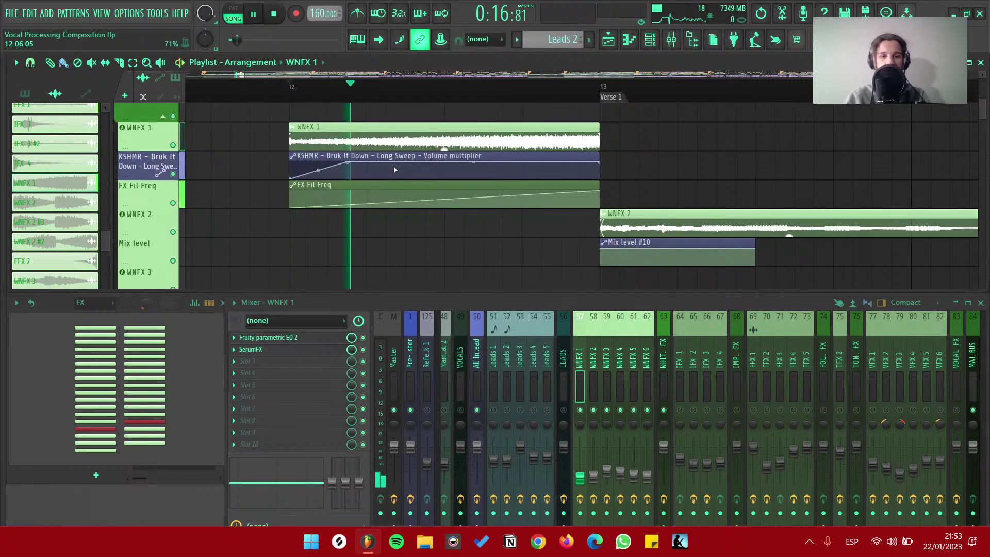
key(space)
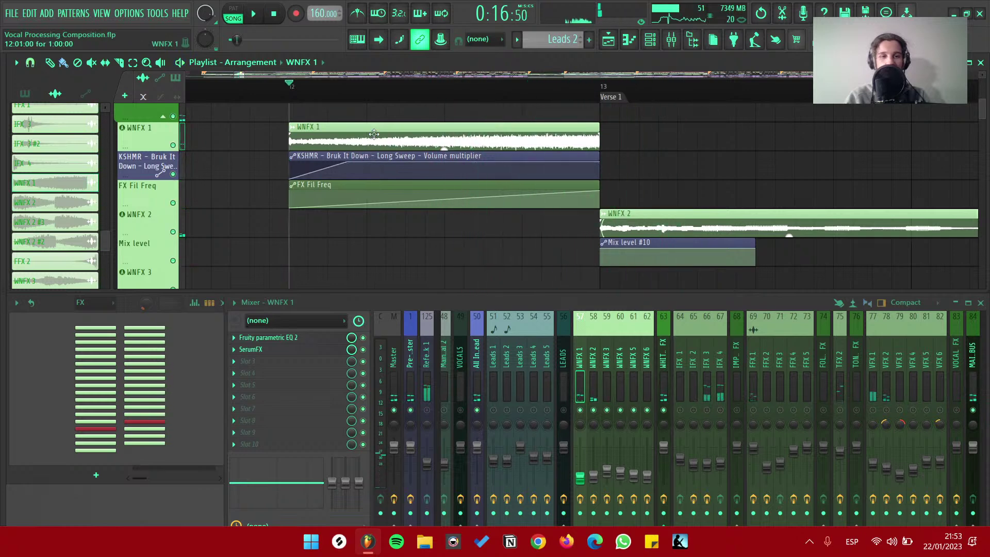
Reopen the WNFX 1 sample settings for a look, close them and play the sweep from bar 12
double_click(373, 136)
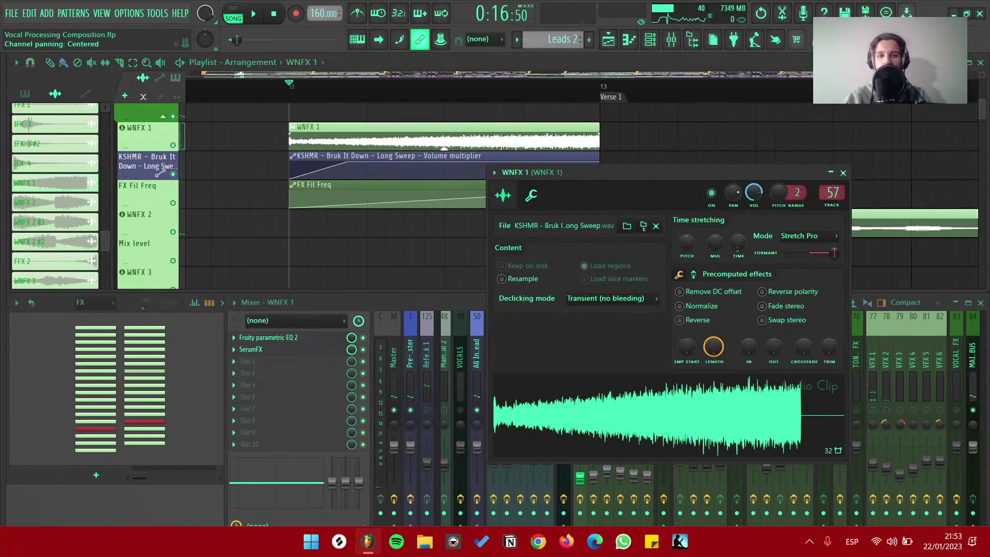
drag(732, 173, 710, 171)
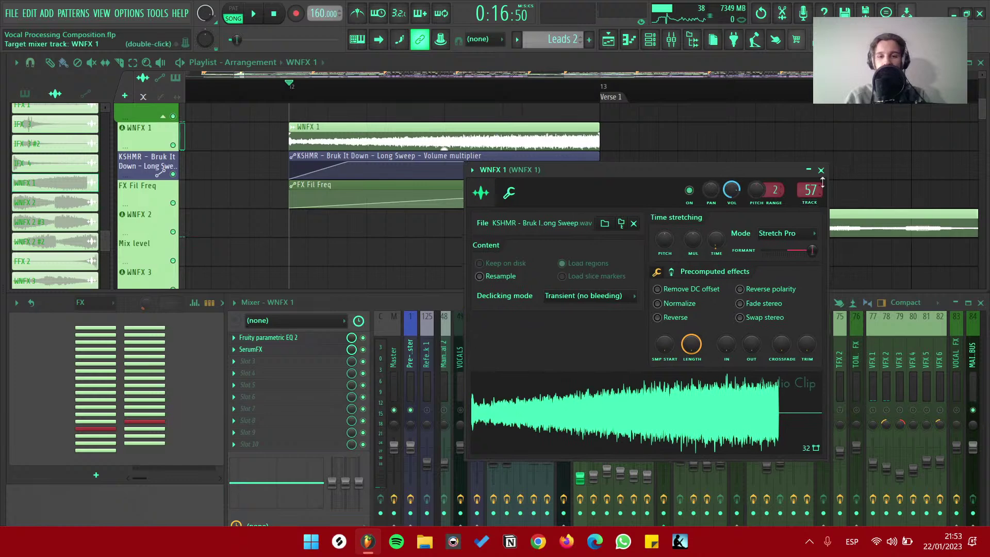
click(821, 170)
key(space)
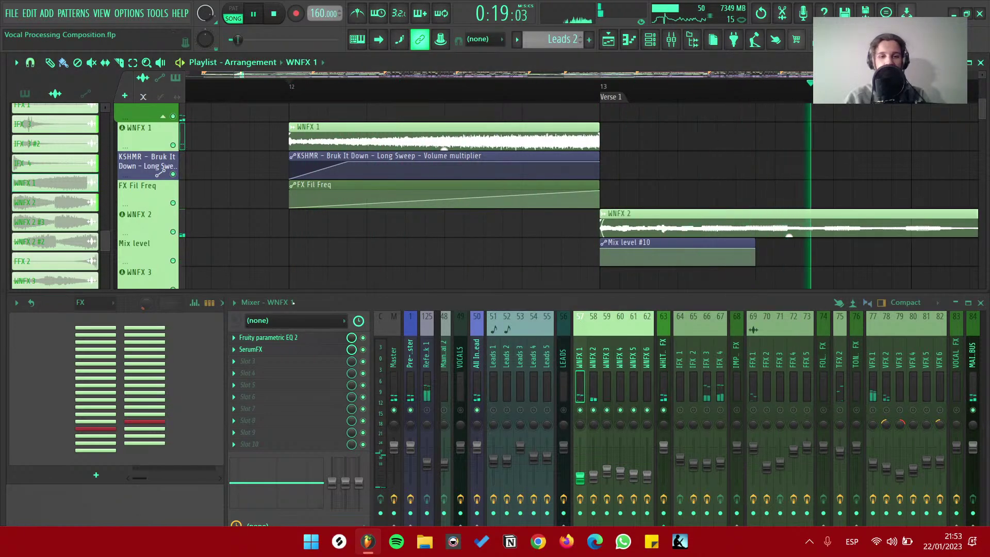
Inspect the Fruity parametric EQ 2 curve on the WNFX 1 mixer track during playback, and close the plugin
click(280, 338)
key(space)
key(space)
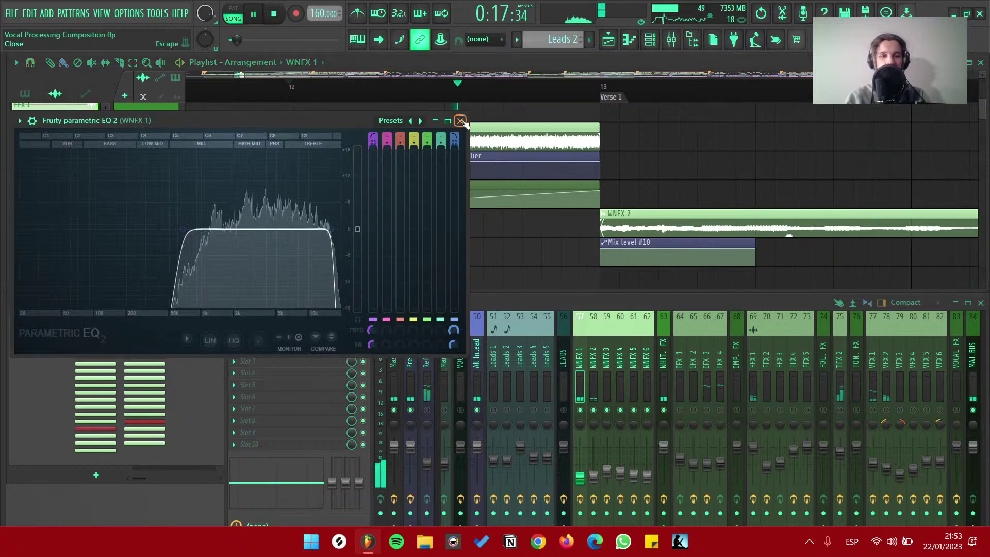
click(459, 120)
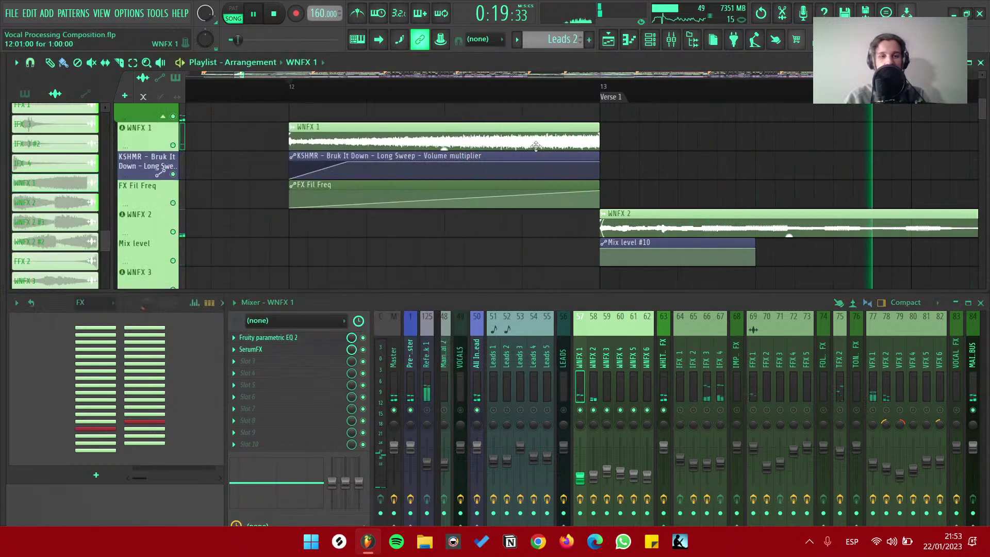
View the Long Sweep volume multiplier automation in its editor, close it and replay the WNFX 1 sweep from bar 12
key(space)
double_click(443, 157)
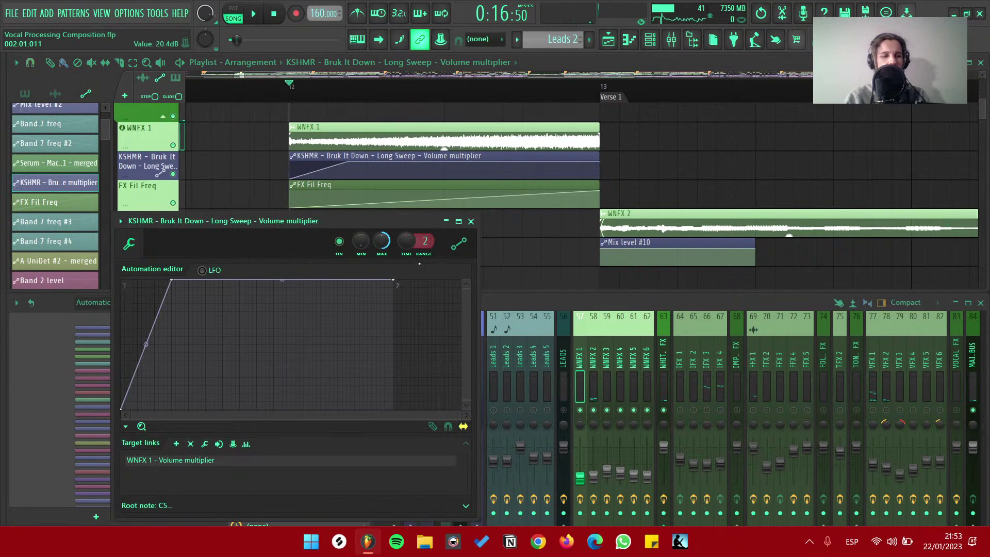
click(468, 222)
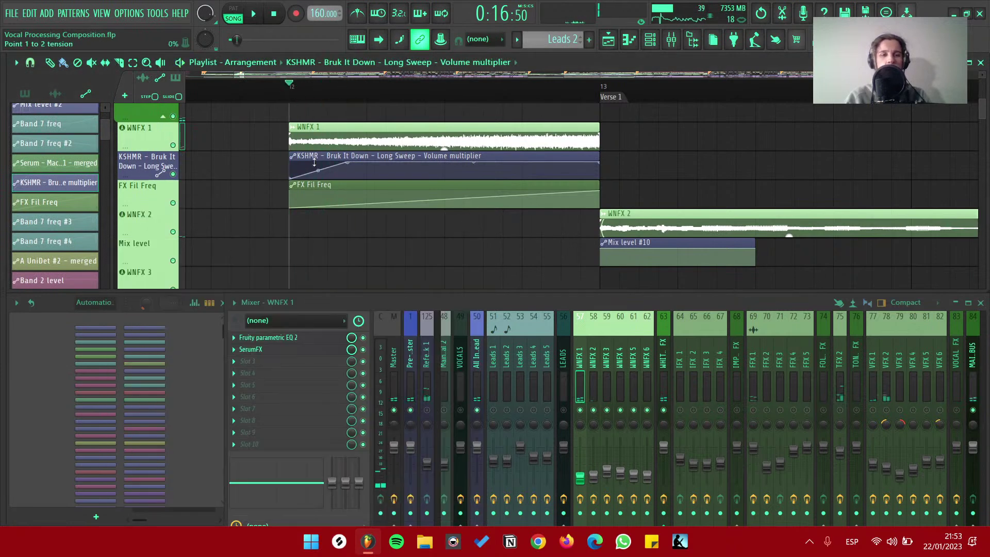
key(space)
scroll(550, 235, down, 5)
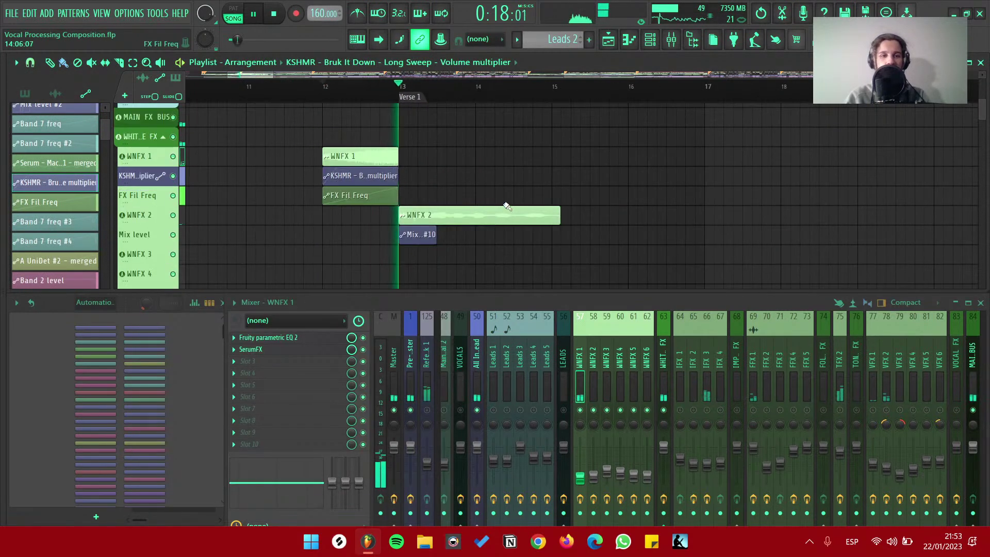
key(space)
Solo the WNFX 2 mixer track and play its clip from bar 12 into Verse 1
scroll(229, 159, up, 5)
click(162, 132)
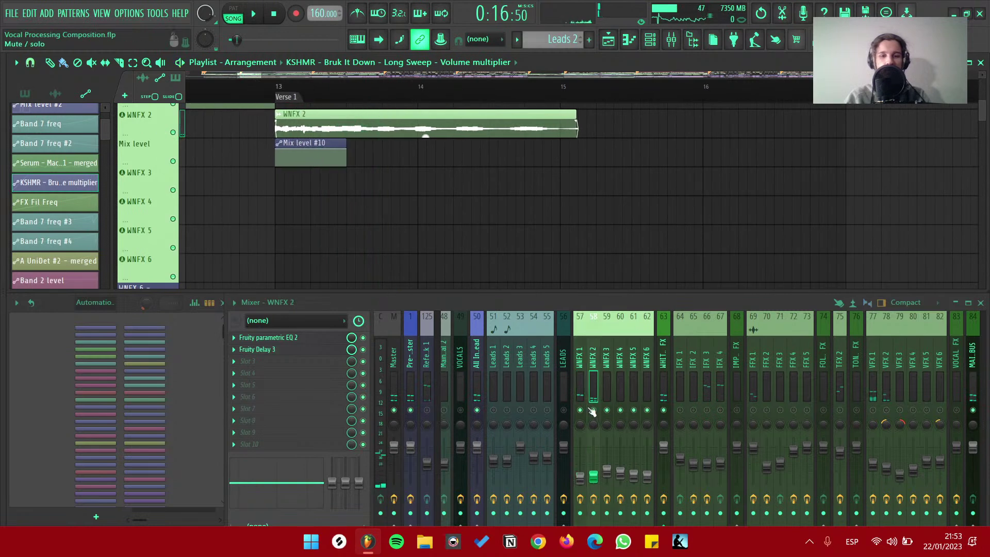
key(space)
scroll(485, 160, down, 3)
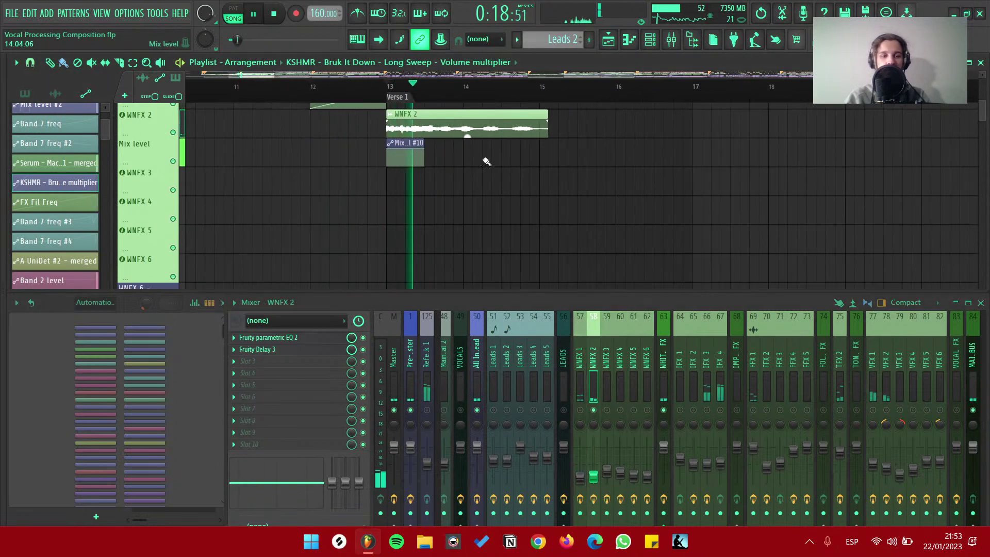
key(space)
Inspect Fruity Delay 3 and Fruity parametric EQ 2 on the WNFX 2 mixer track, closing each one
scroll(516, 201, up, 3)
scroll(436, 221, down, 1)
click(285, 350)
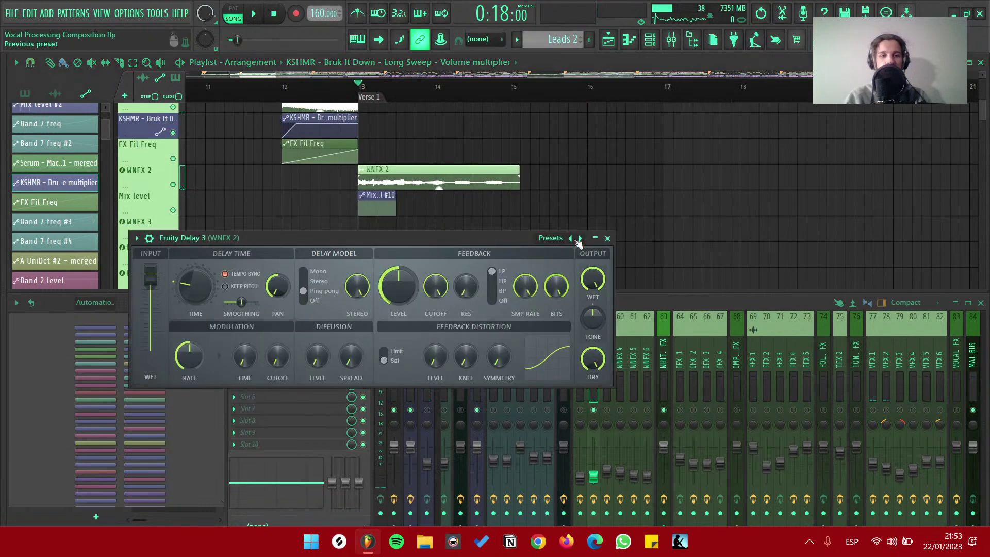
click(607, 238)
click(306, 340)
key(Escape)
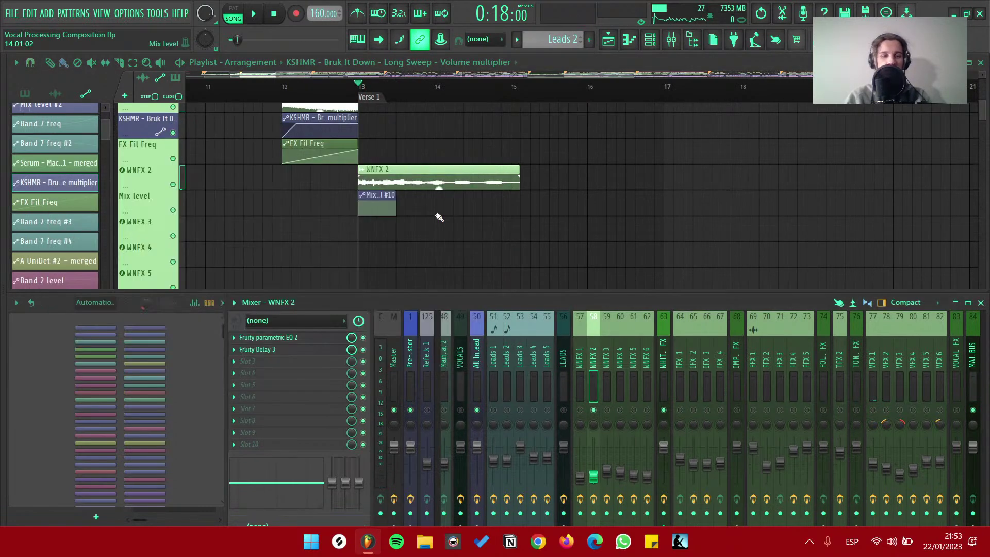
Audition the soloed white noise group through the WNFX 3, 4 and 5 clips leading into the Build
scroll(515, 192, down, 5)
scroll(552, 195, down, 2)
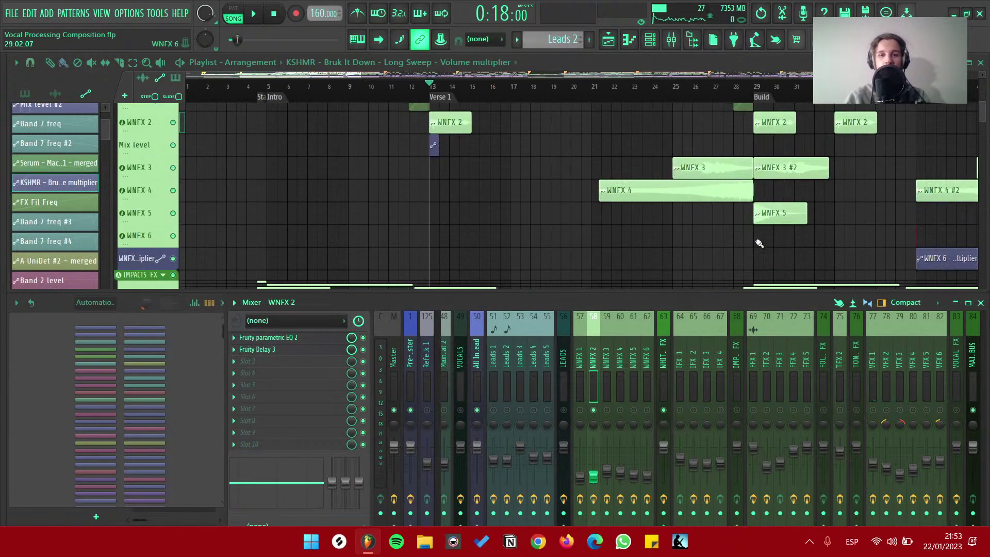
scroll(600, 179, up, 2)
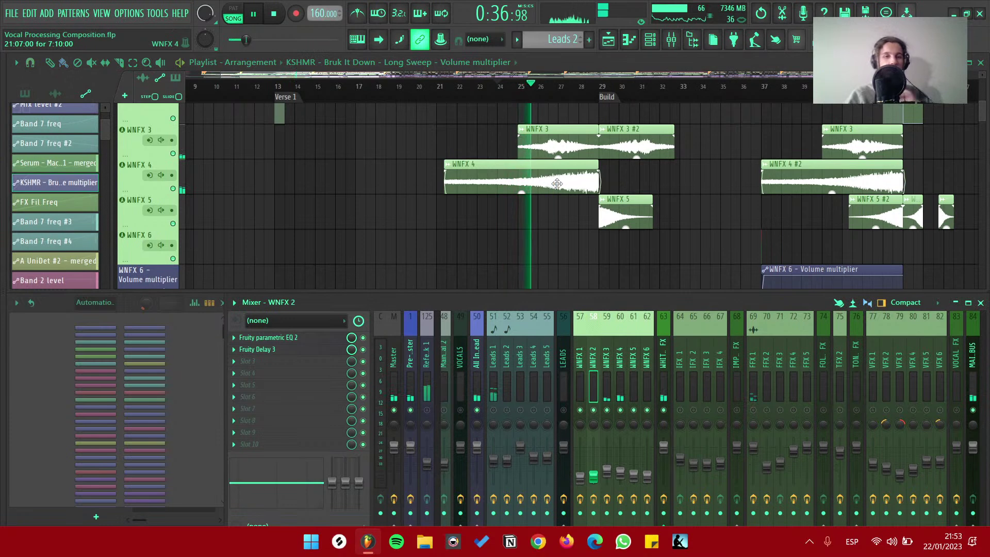
scroll(562, 179, down, 3)
scroll(585, 183, up, 3)
scroll(621, 211, down, 3)
scroll(567, 196, up, 4)
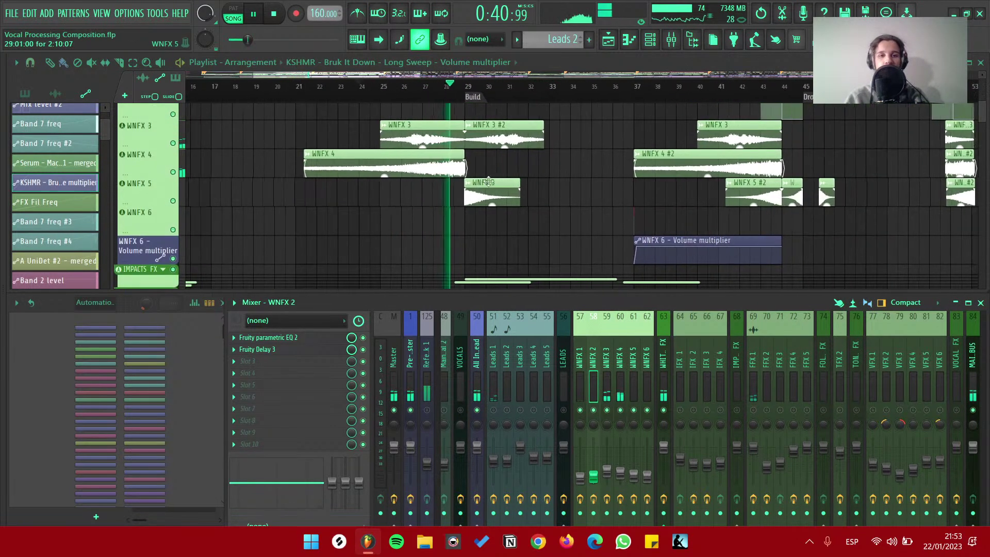
scroll(567, 175, down, 6)
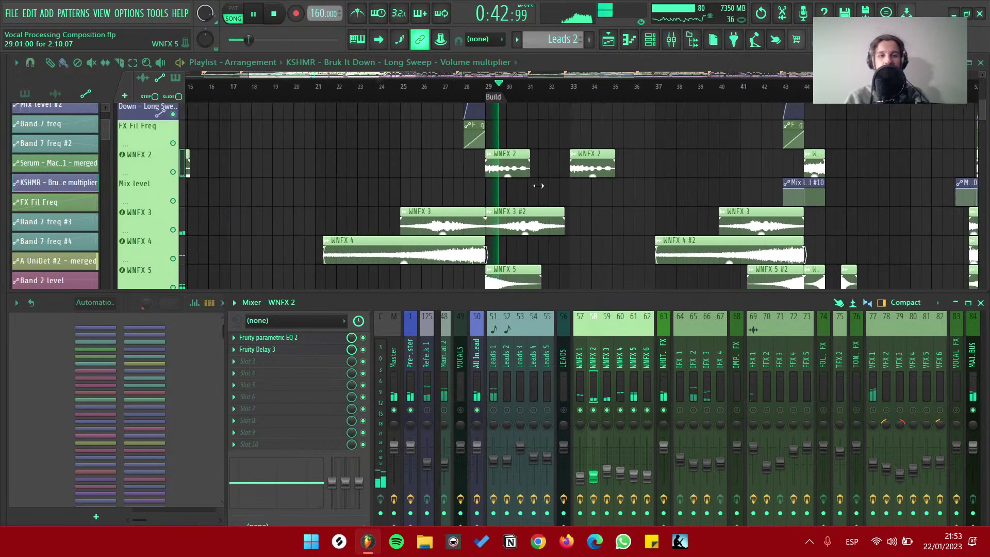
key(space)
Examine how the white noise clips are arranged from the Build to the Breakdown, including the layered clips around bar 52
scroll(384, 176, up, 6)
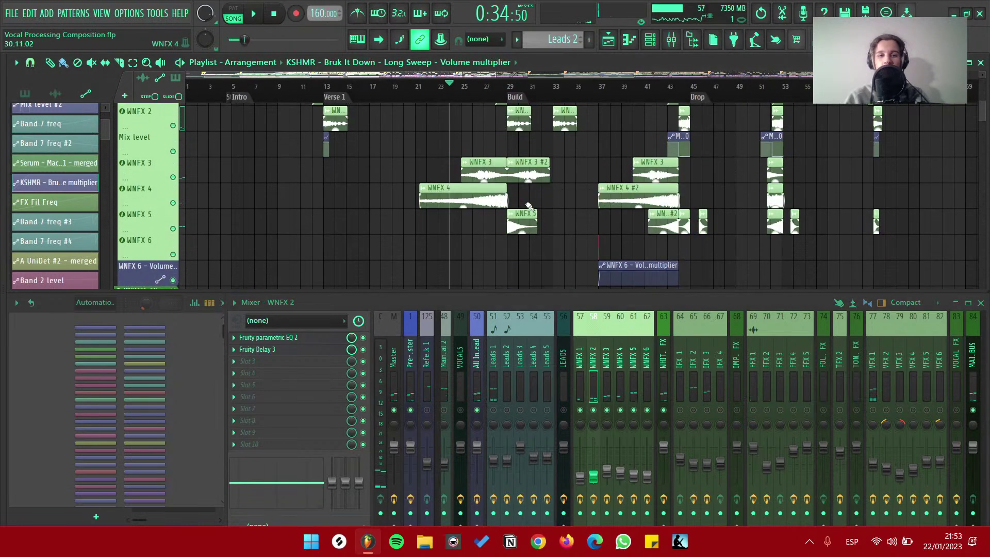
scroll(384, 176, down, 4)
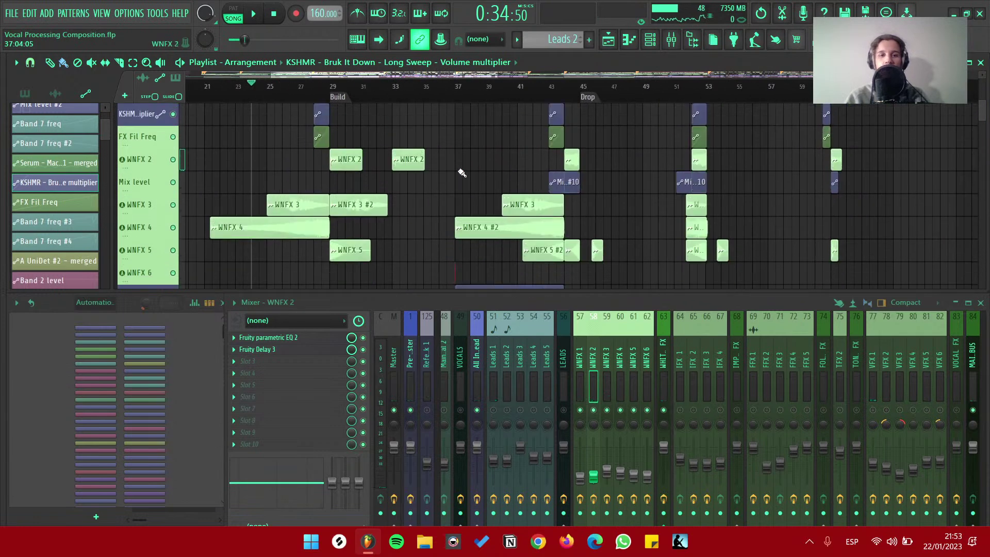
scroll(462, 172, down, 3)
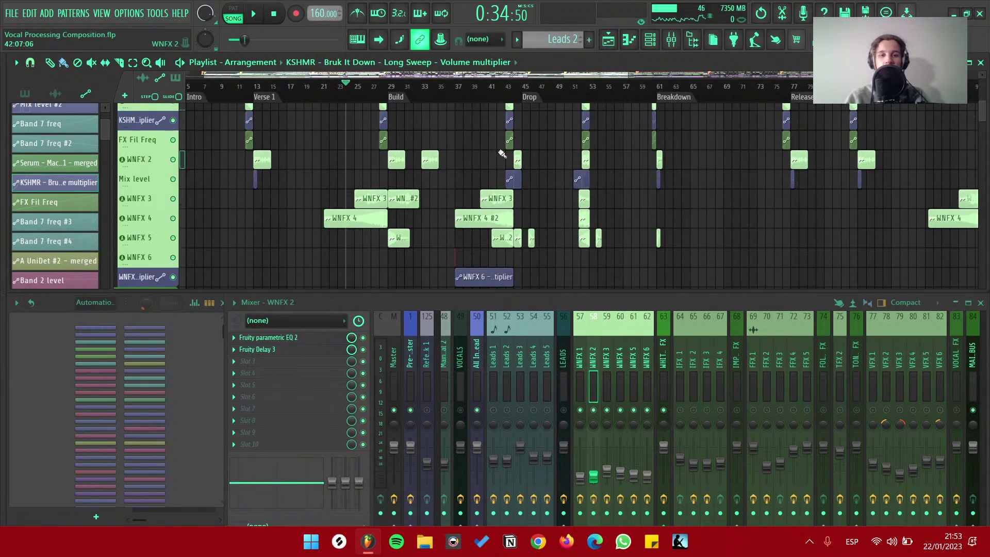
scroll(543, 142, down, 3)
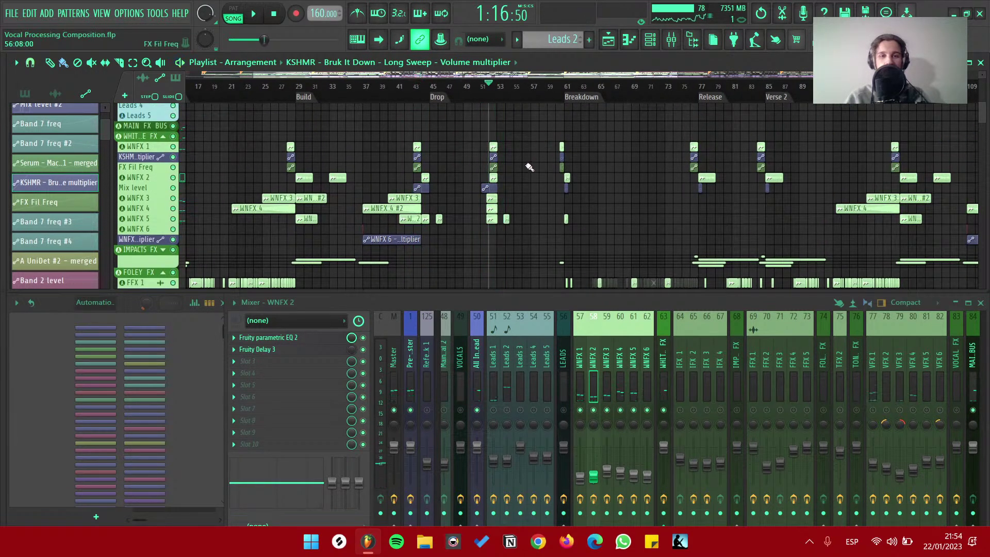
scroll(529, 166, up, 10)
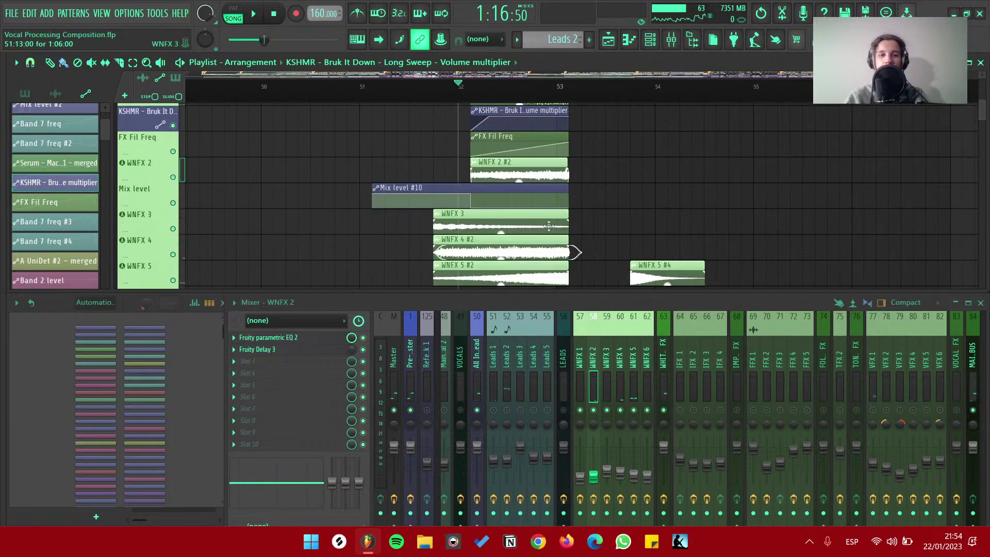
scroll(542, 227, up, 4)
scroll(514, 218, up, 1)
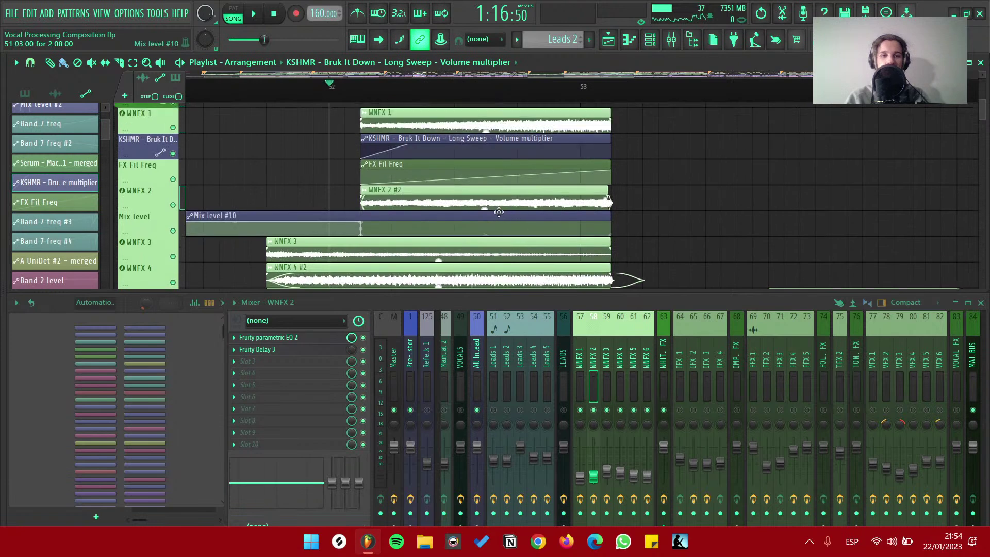
scroll(501, 213, down, 5)
scroll(490, 207, down, 6)
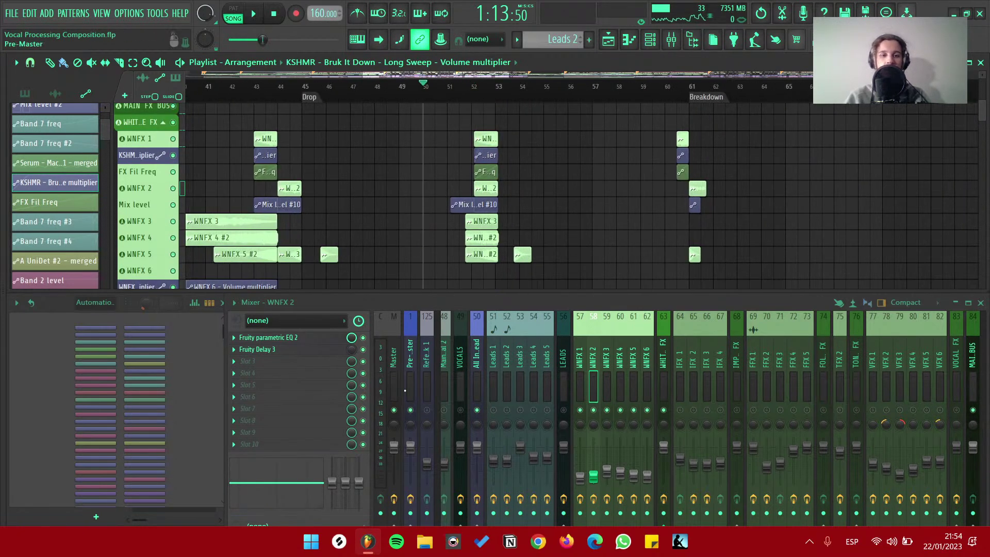
Play the transition from bar 50 with the whole mix unmuted, and save the project
key(space)
scroll(527, 142, down, 5)
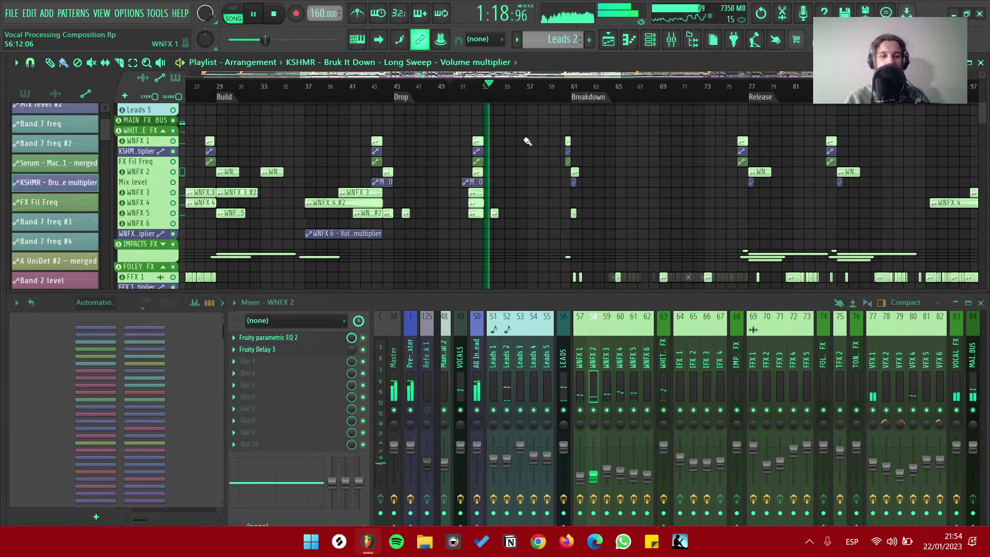
key(ctrl+s)
Expand the IMPACTS FX group in the playlist and bring up its bus in the mixer
scroll(449, 249, down, 3)
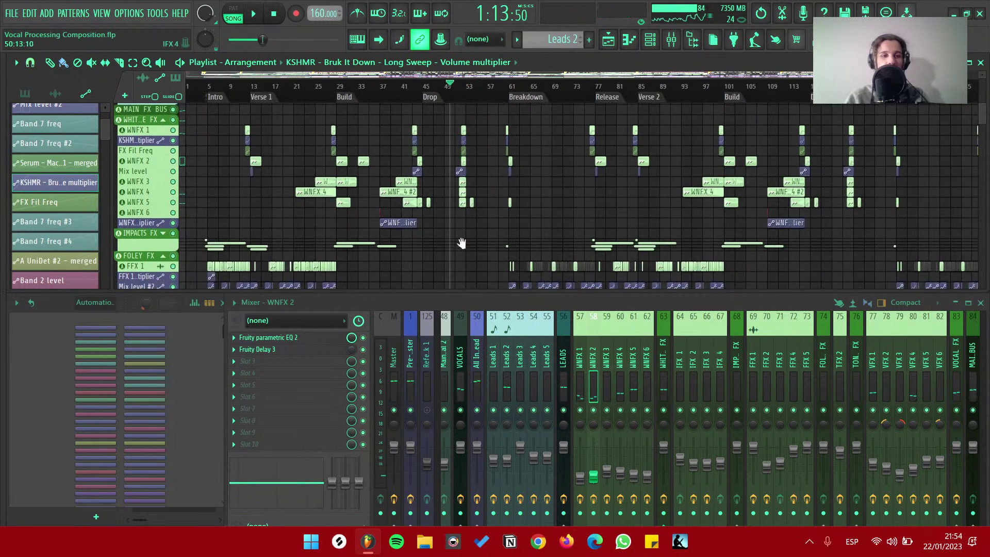
scroll(297, 195, down, 3)
click(163, 179)
scroll(266, 115, up, 5)
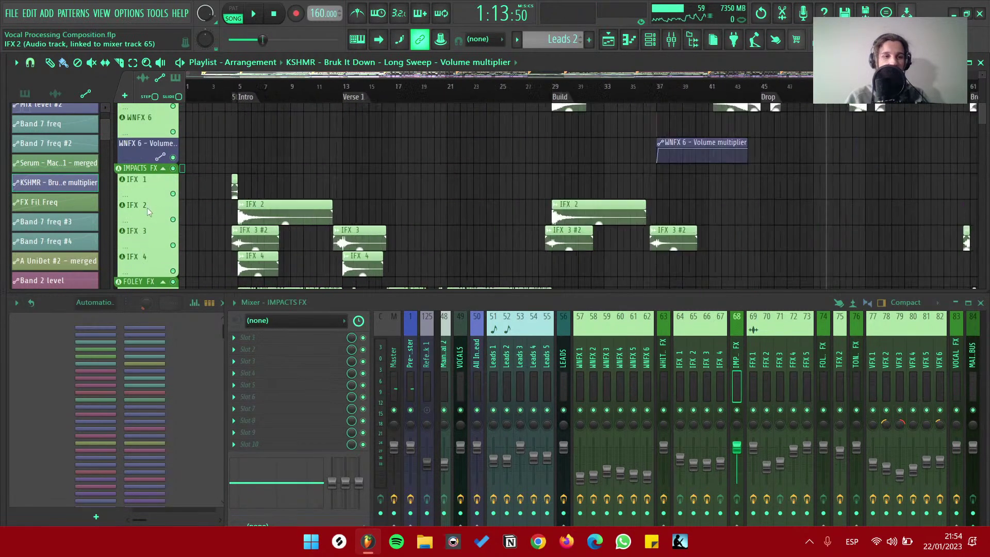
Solo the IMPACTS FX group and play its clips from the Start marker into the Intro
key(space)
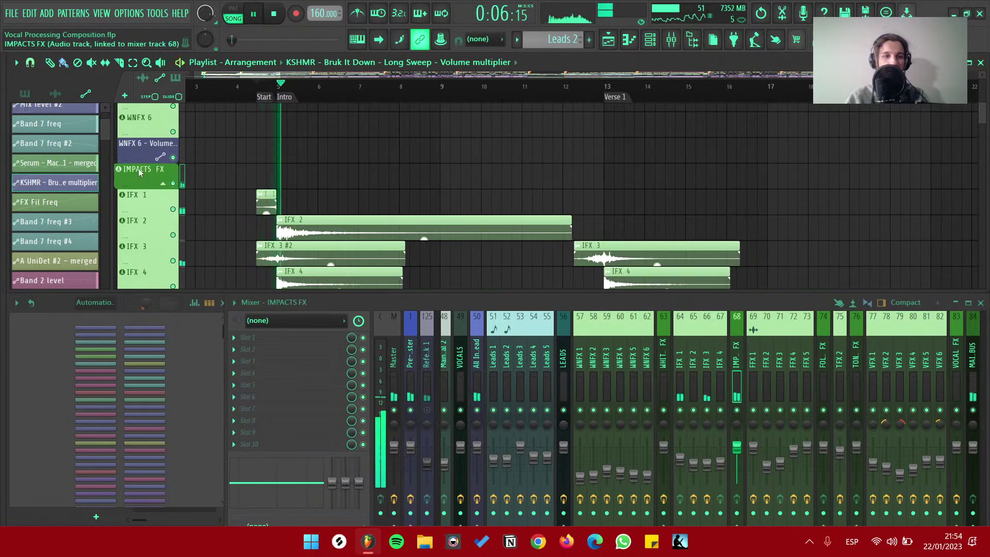
key(space)
key(space)
scroll(255, 195, up, 5)
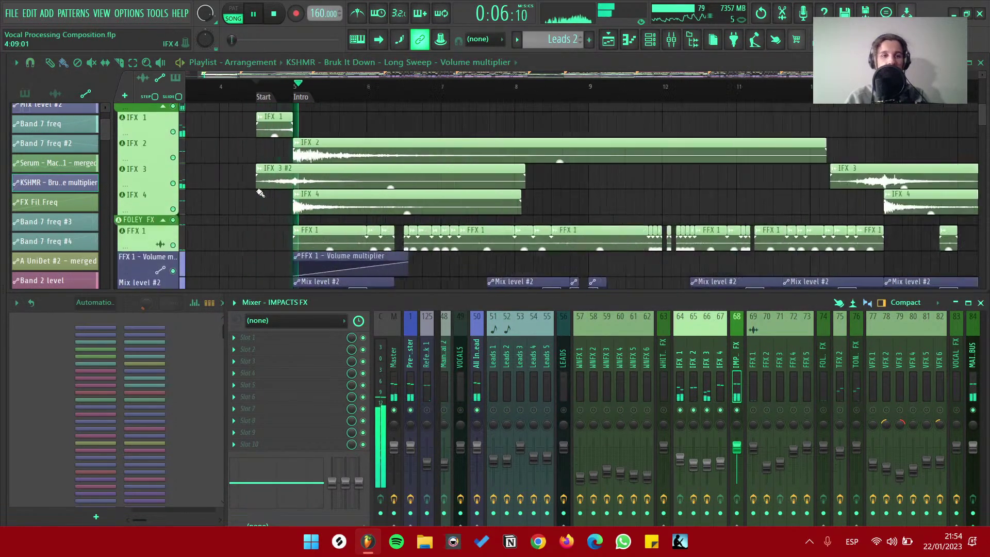
key(space)
scroll(353, 215, down, 3)
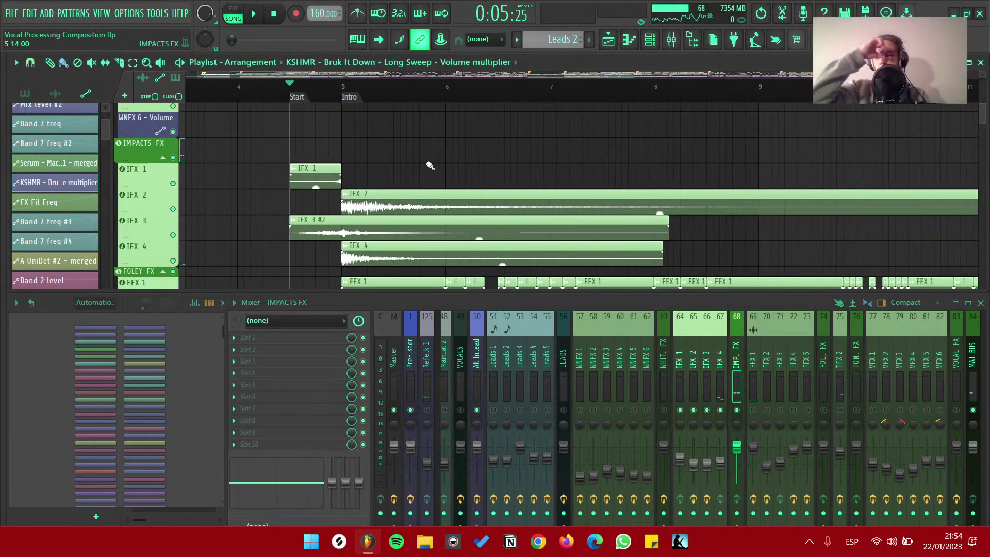
Inspect the Fruity parametric EQ 2 on the IFX 2 mixer track during playback, and close the plugin
click(694, 317)
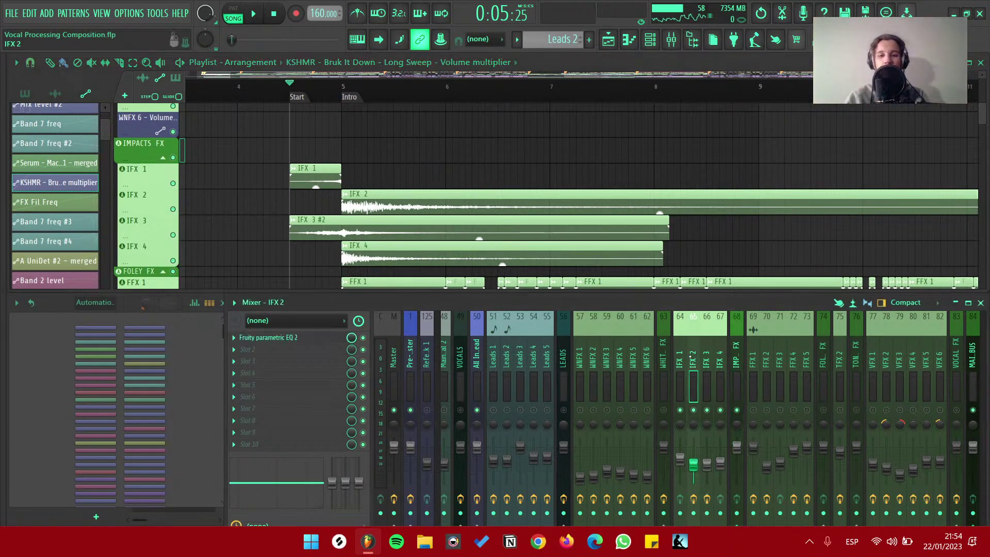
click(281, 337)
key(space)
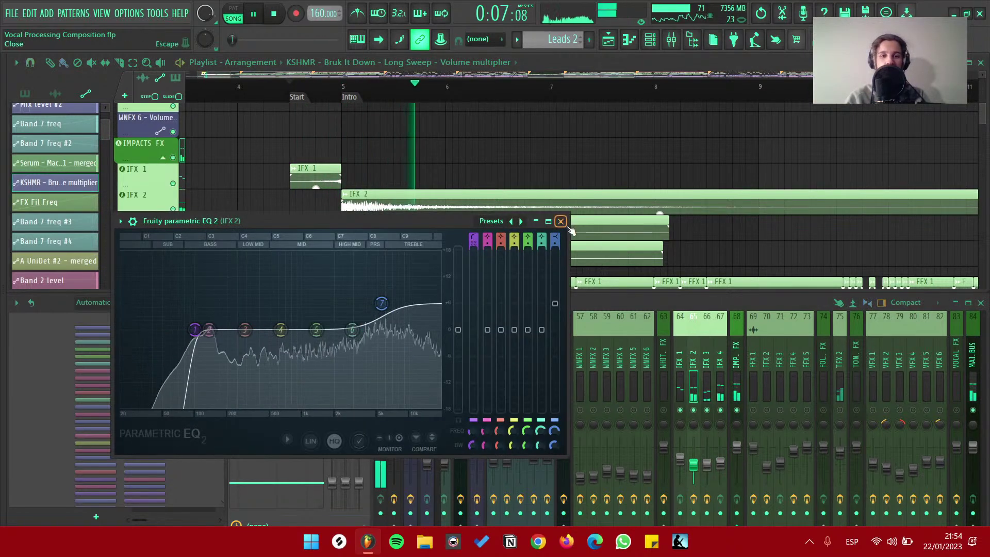
click(560, 220)
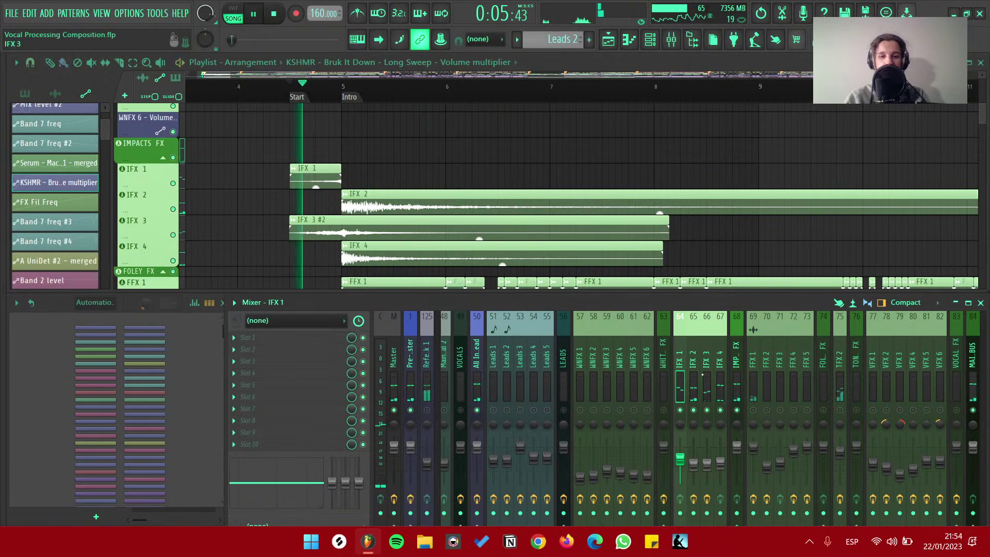
Check the IFX 3 equalizer during playback, close it, and audition IFX 4 on its own from the Start marker
click(270, 337)
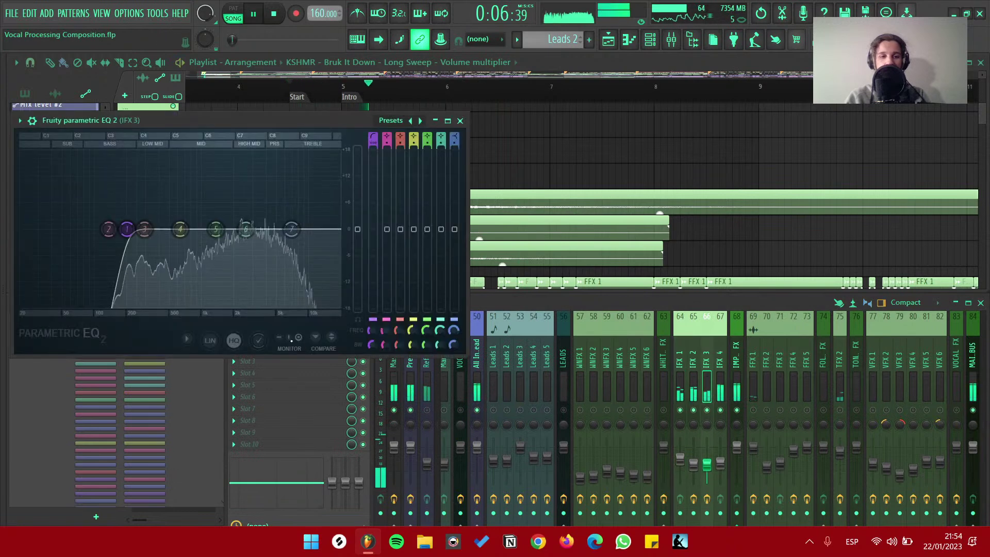
click(460, 120)
key(space)
key(space)
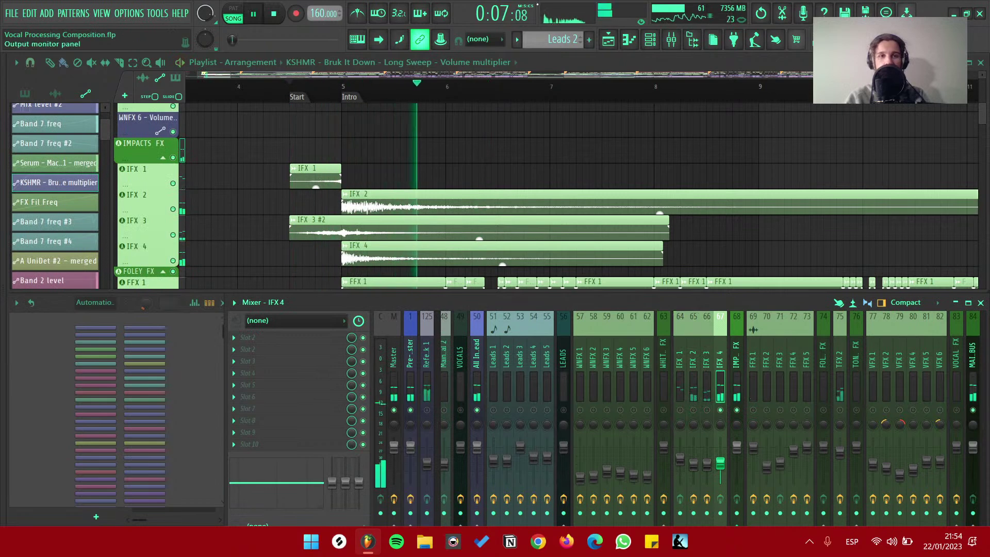
key(space)
Audition the IFX 3 and IFX 4 impacts leading into Verse 1 with the whole impacts group soloed
scroll(497, 208, down, 5)
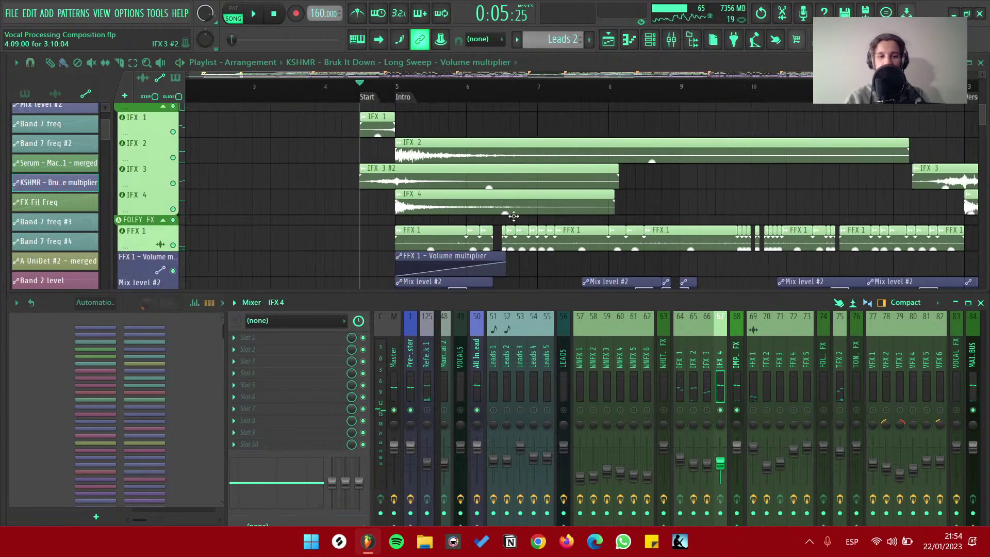
key(space)
scroll(536, 182, up, 3)
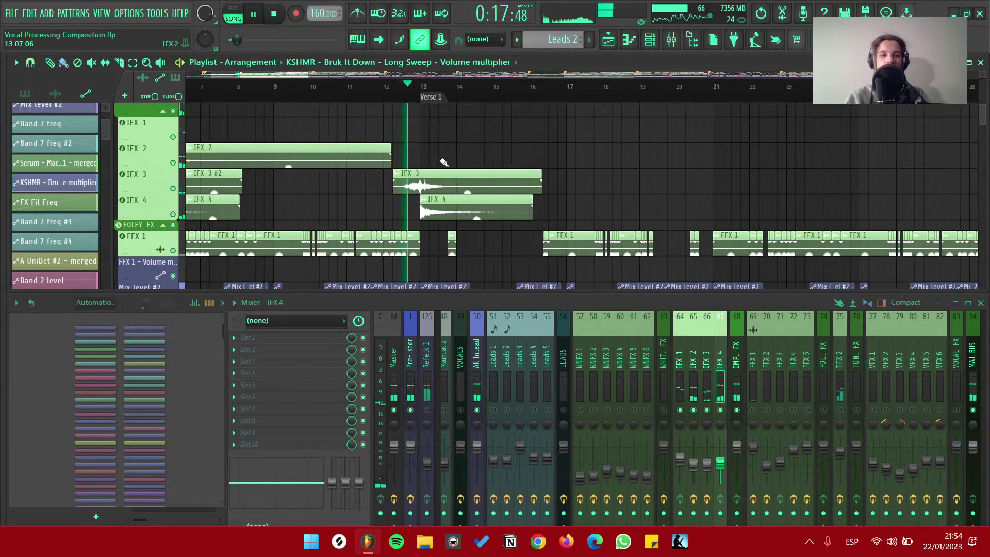
scroll(499, 190, down, 2)
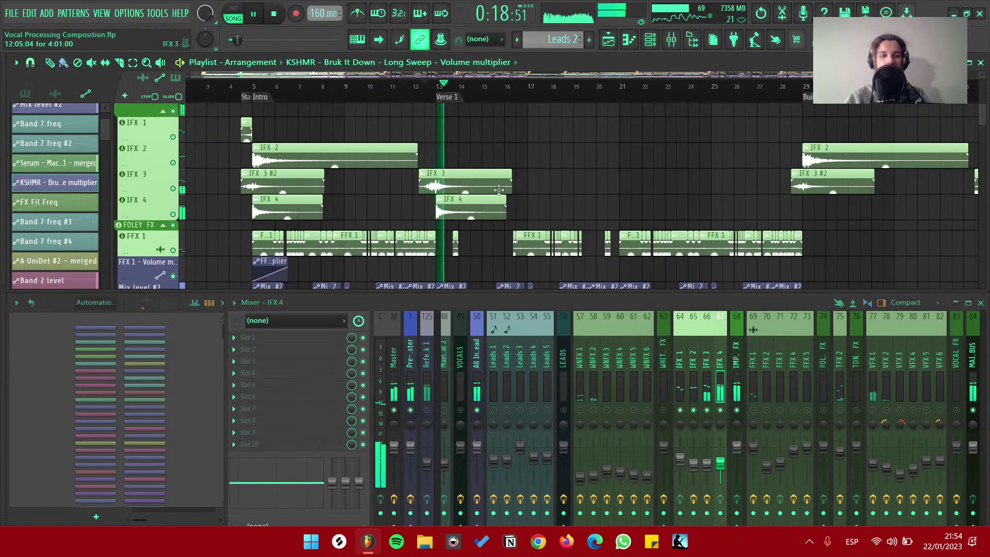
key(space)
scroll(498, 190, up, 3)
scroll(314, 215, up, 3)
scroll(314, 215, down, 3)
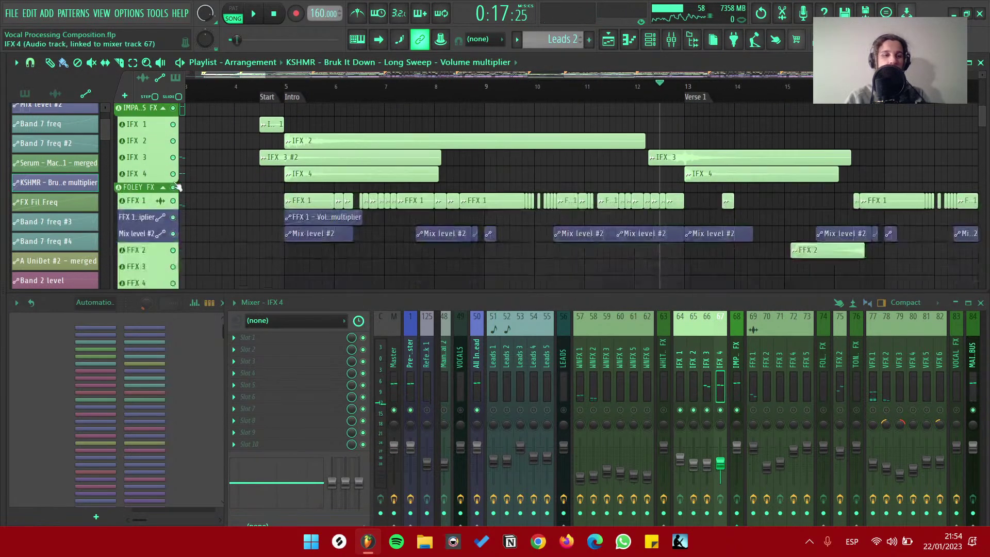
Solo the FOLEY FX group and play its FFX 1 clips from the Intro marker
click(163, 189)
click(164, 189)
scroll(282, 135, up, 4)
scroll(283, 134, up, 2)
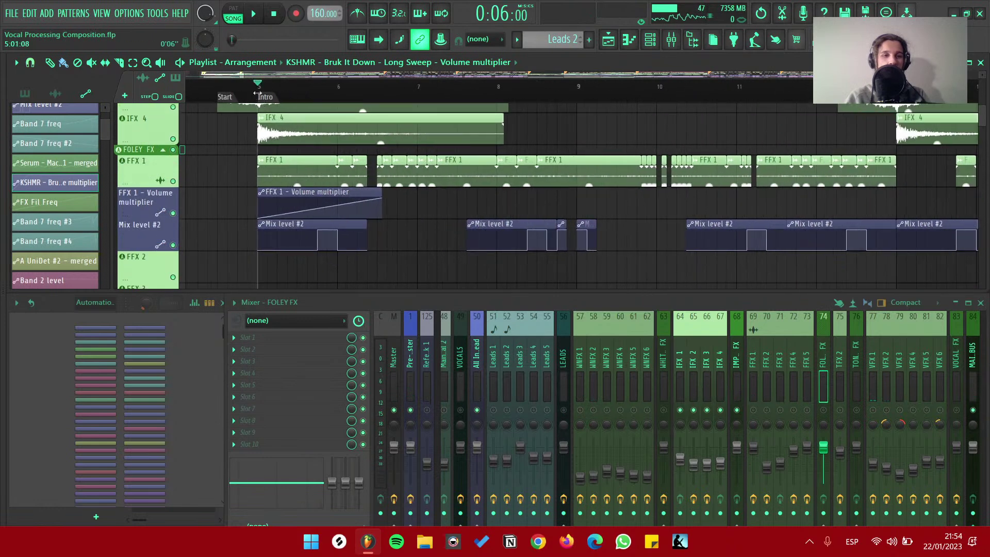
click(176, 186)
key(space)
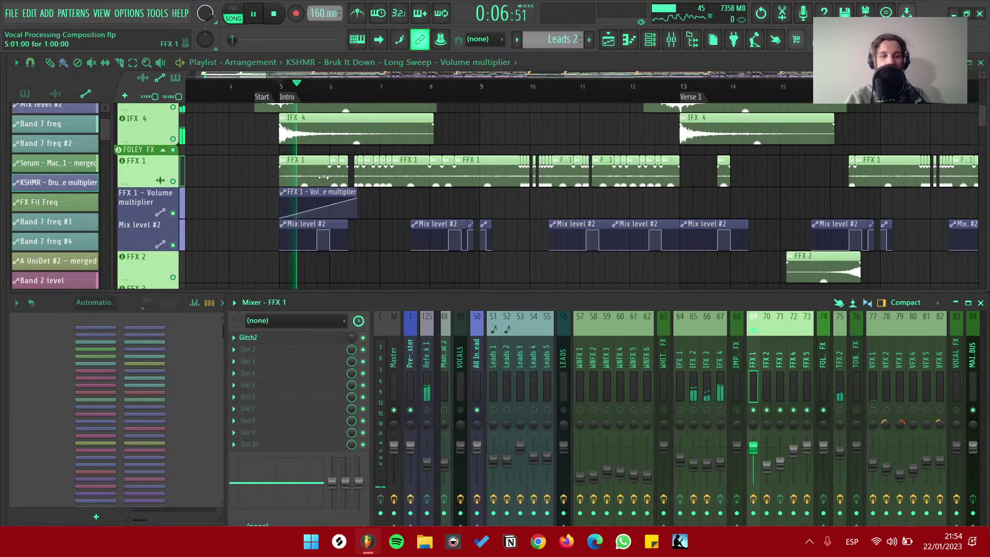
scroll(331, 185, up, 2)
scroll(391, 196, up, 1)
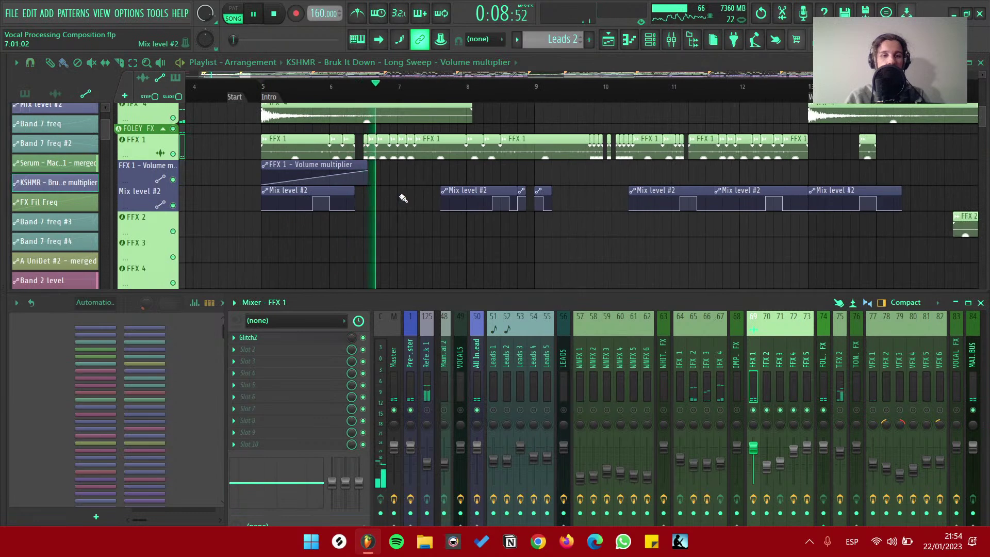
scroll(405, 206, down, 2)
key(space)
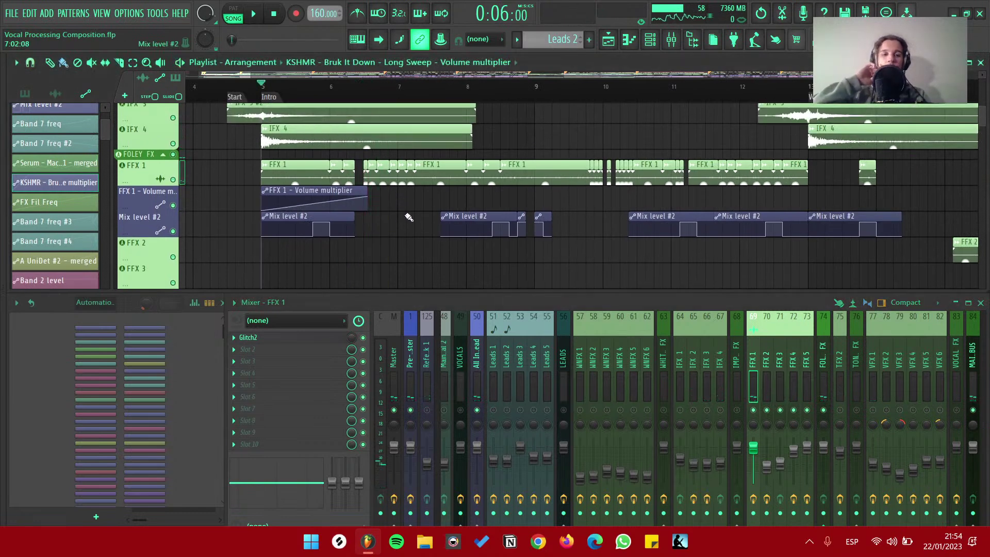
Replay the FFX 1 foley from the Intro alongside its Volume multiplier and Mix level automation
key(space)
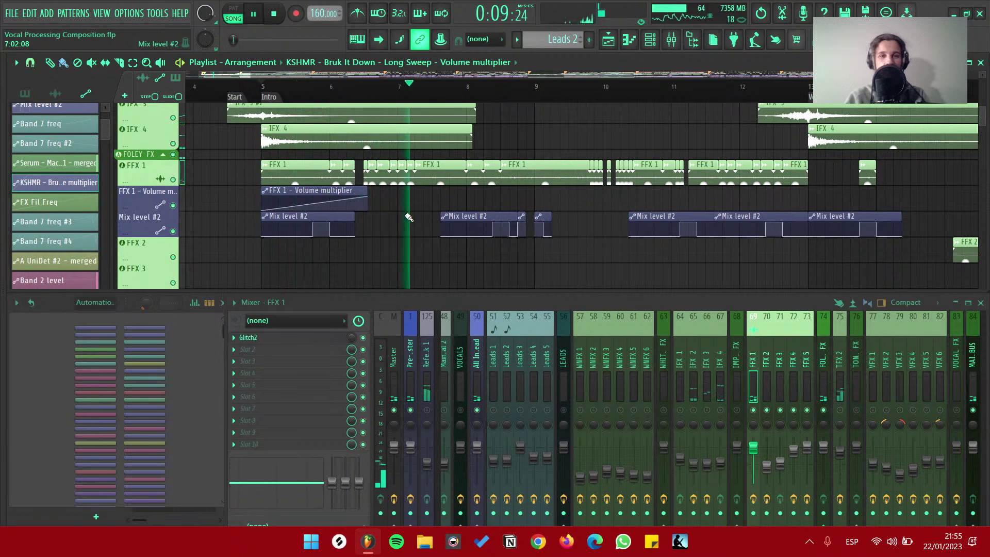
key(space)
scroll(402, 211, up, 2)
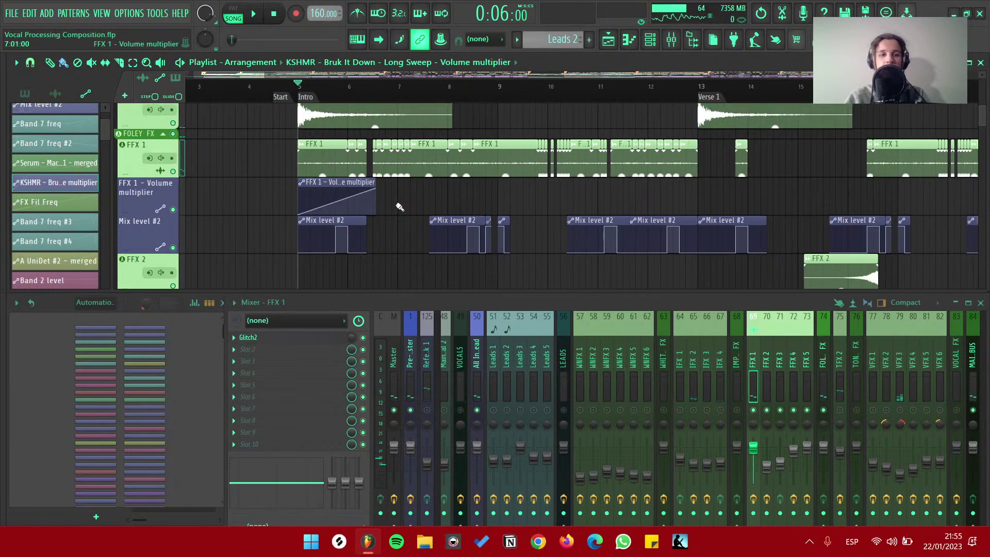
scroll(398, 207, up, 1)
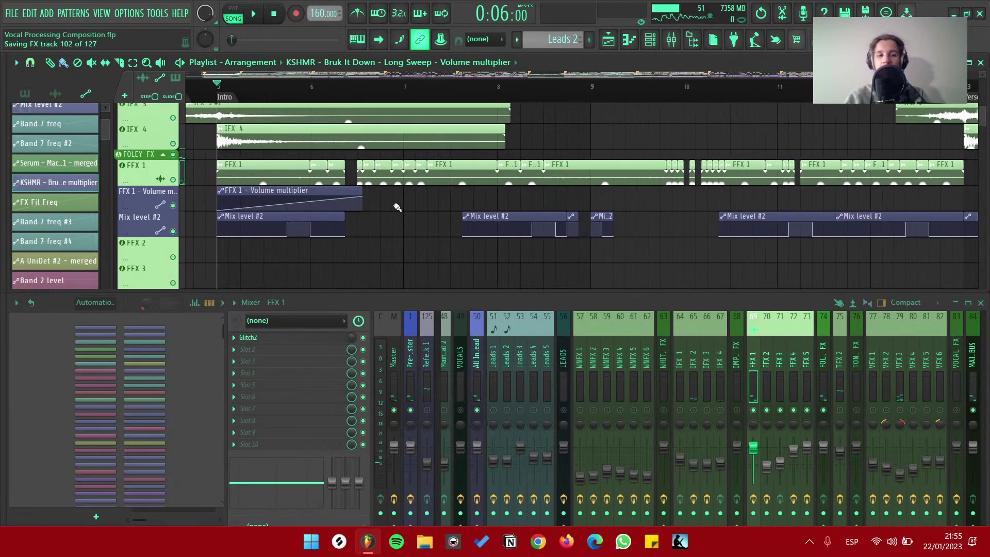
key(space)
key(space)
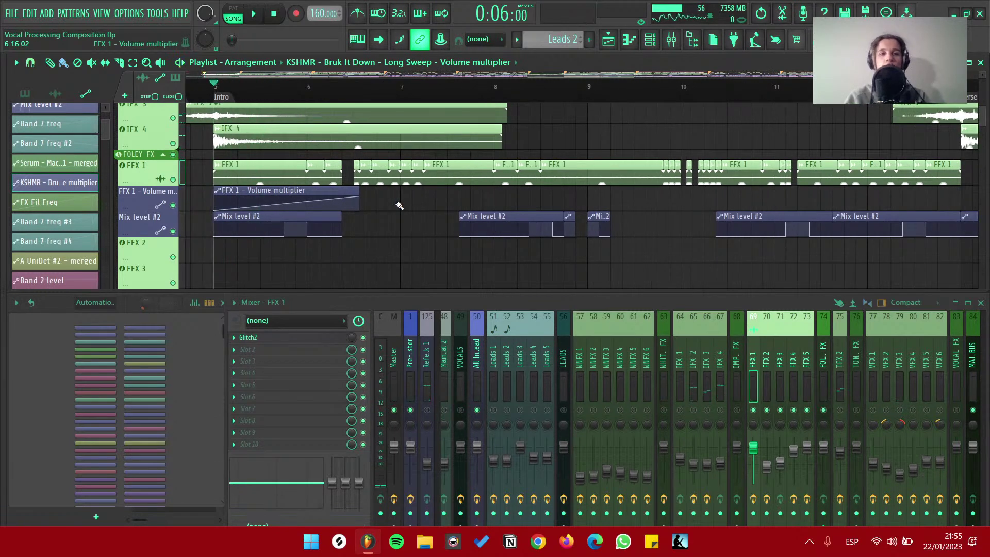
scroll(398, 208, down, 2)
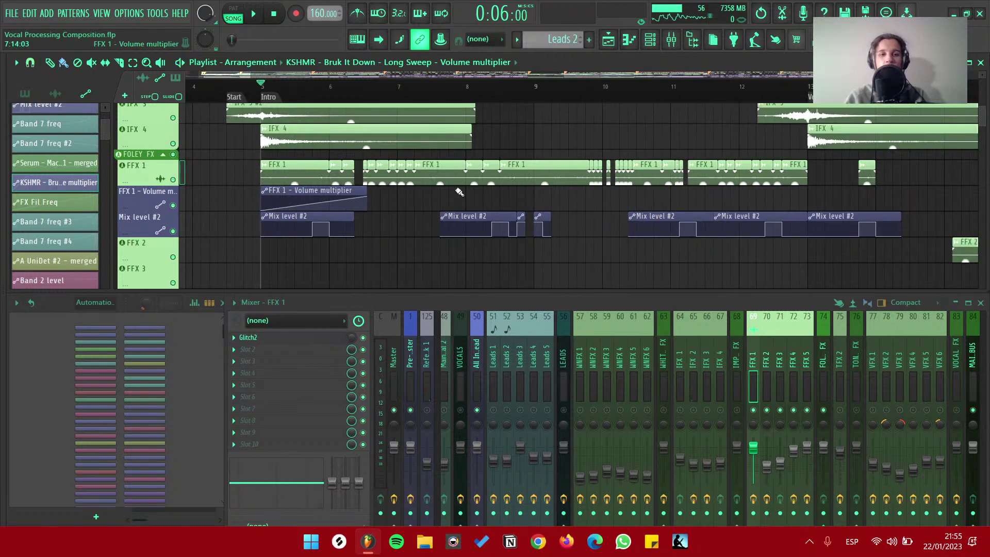
key(space)
scroll(460, 190, down, 1)
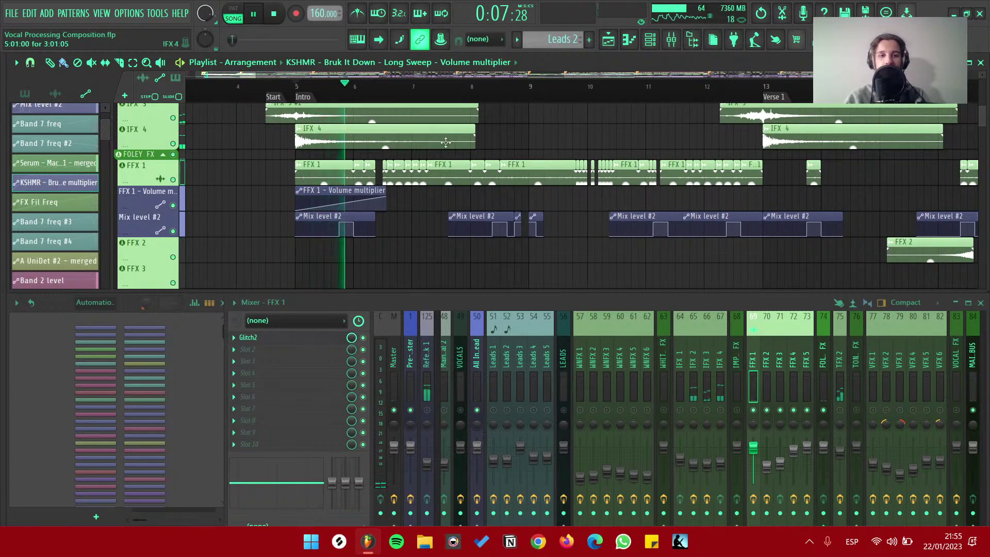
scroll(587, 173, down, 1)
scroll(587, 174, down, 4)
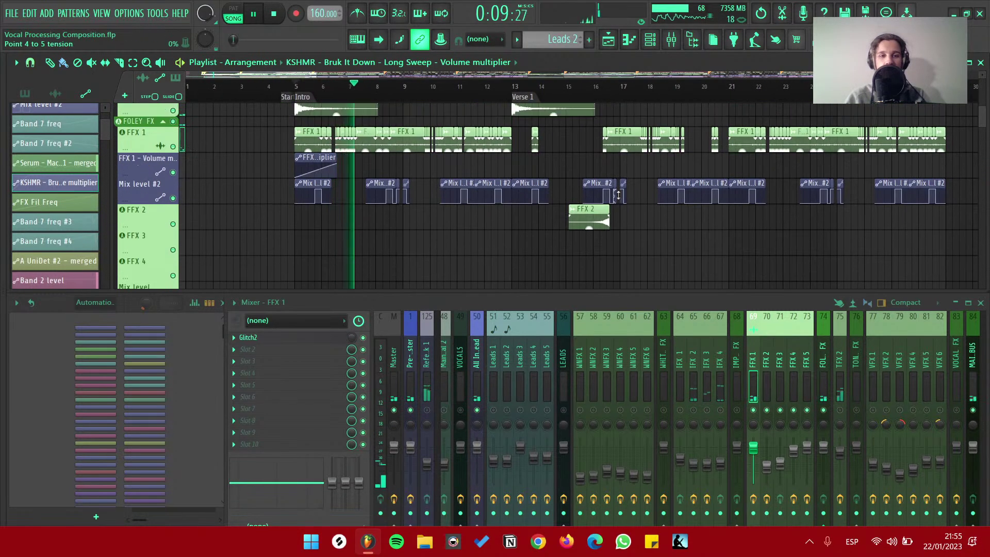
Play the FFX 2 riser after Verse 1 from about bar 15 and bring up its mixer track
scroll(539, 177, right, 3)
scroll(433, 128, up, 3)
click(423, 88)
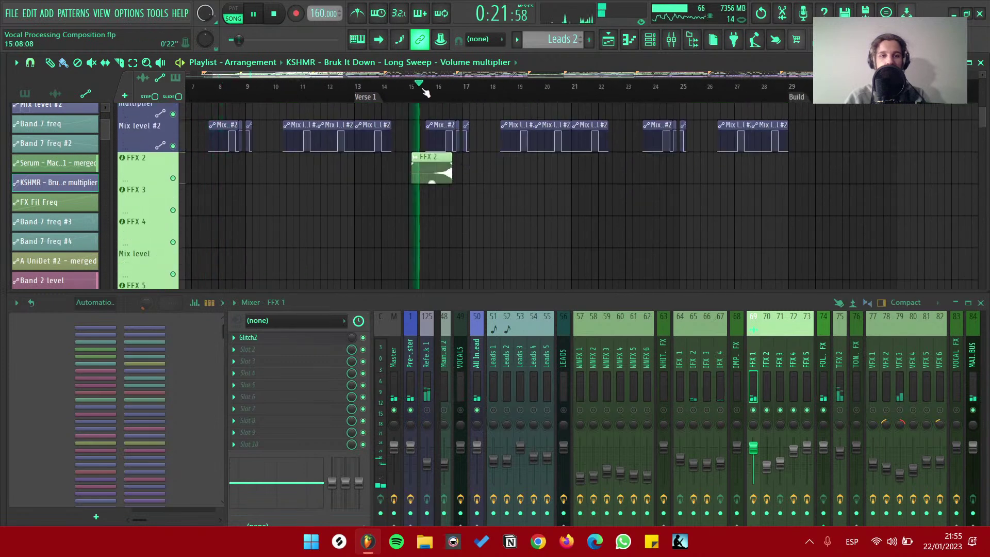
click(179, 163)
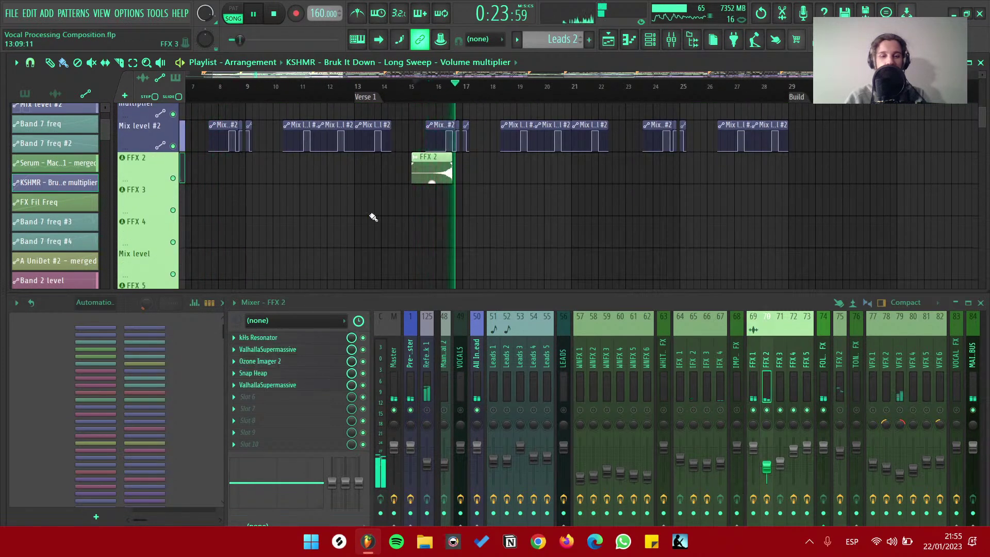
key(space)
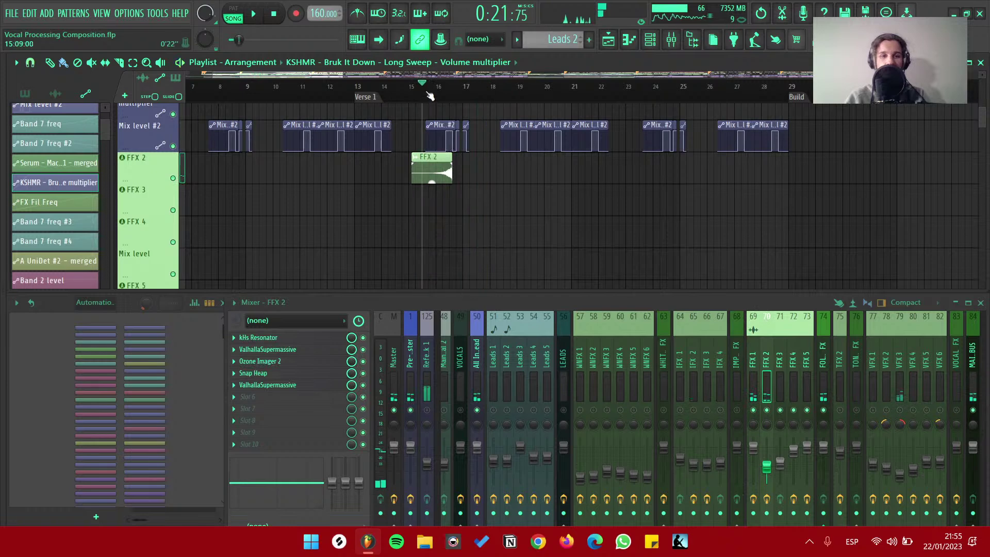
scroll(431, 93, up, 3)
Inspect the kHs Resonator and Snap Heap plugins on FFX 2, and close the Resonator
click(289, 338)
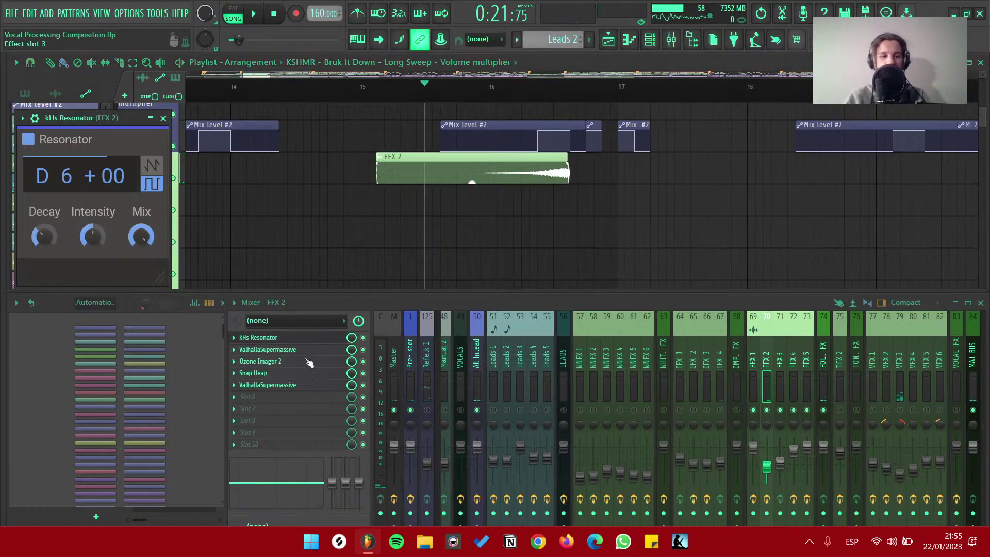
click(308, 362)
click(302, 361)
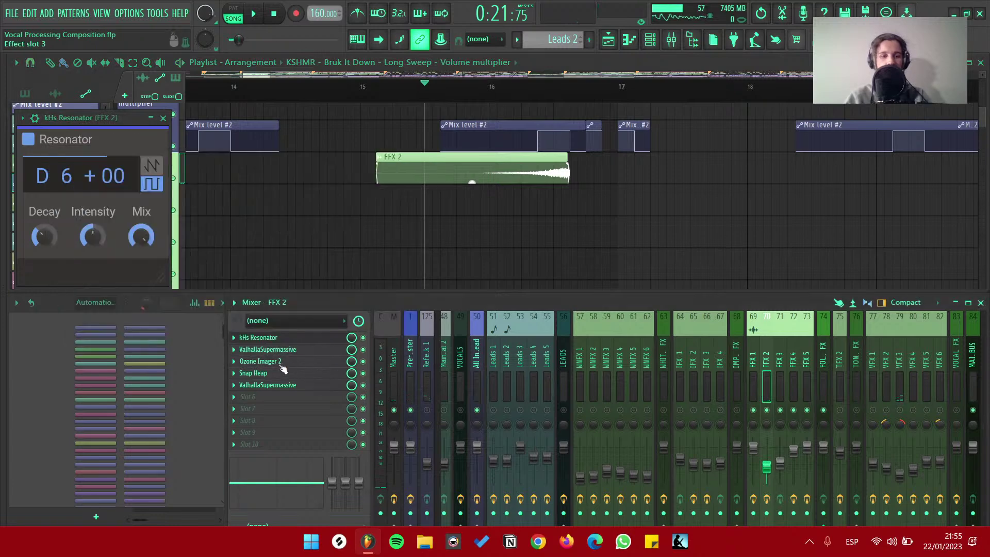
click(272, 375)
drag(278, 170, 554, 165)
click(163, 118)
drag(493, 168, 492, 212)
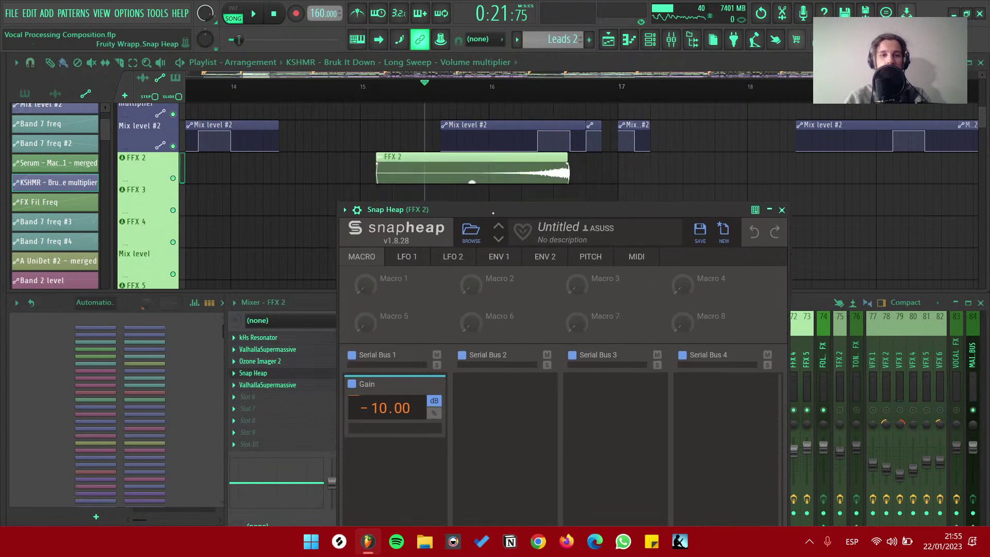
Audition FFX 2 from the start of its clip, comparing the sound with Snap Heap active and bypassed
click(376, 89)
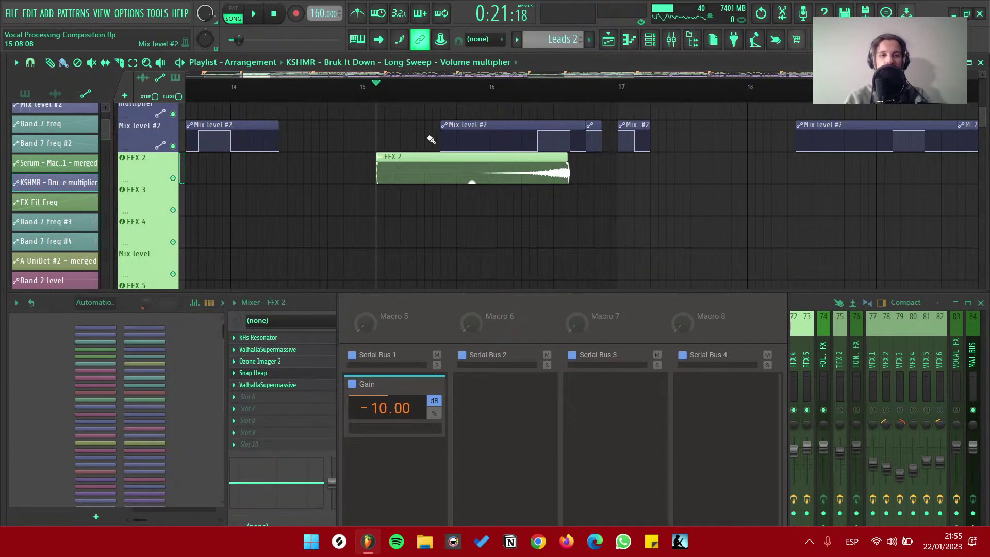
click(455, 287)
right_click(359, 191)
key(space)
key(space)
click(295, 375)
click(363, 374)
key(space)
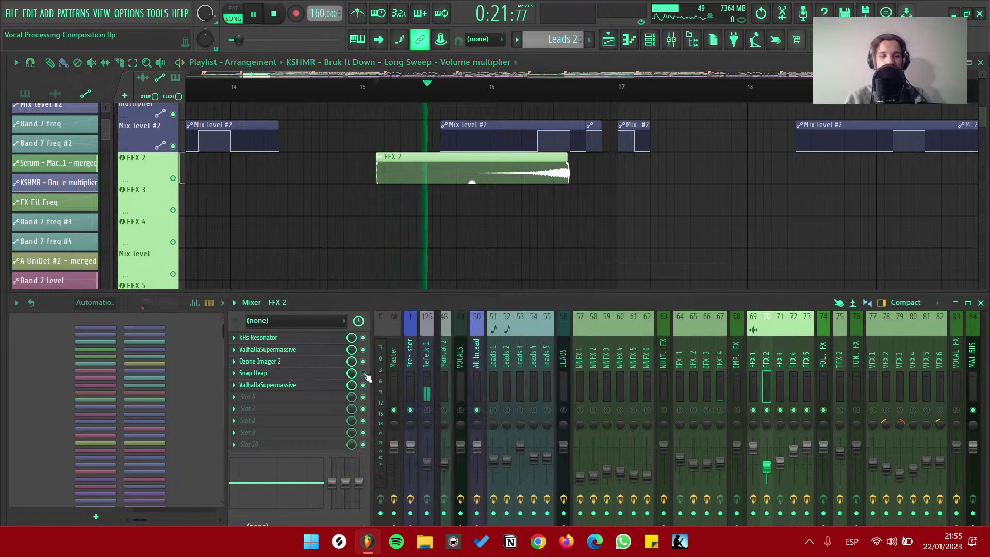
key(space)
Show Snap Heap's LFO 1 settings and its list of available effects without adding one
click(310, 374)
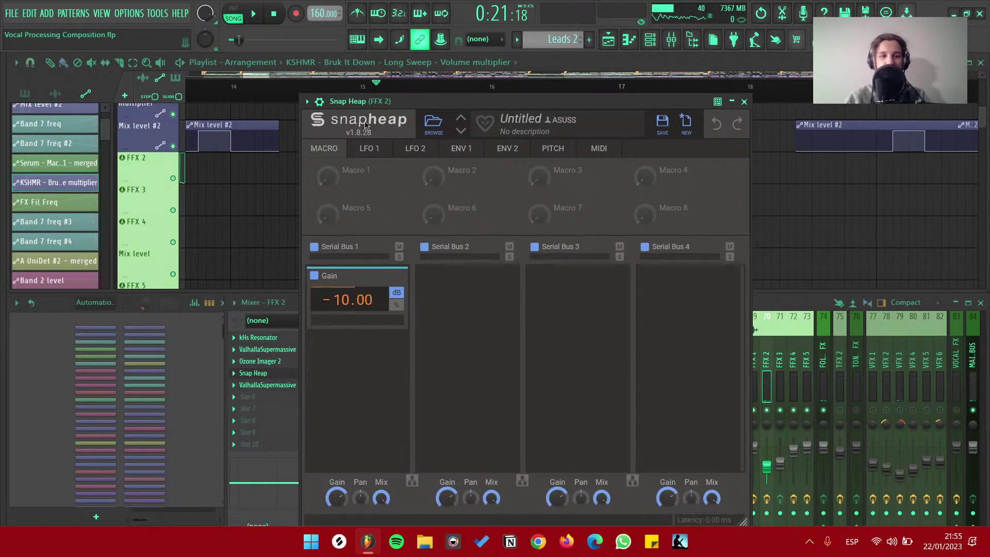
click(369, 148)
drag(402, 210, 370, 294)
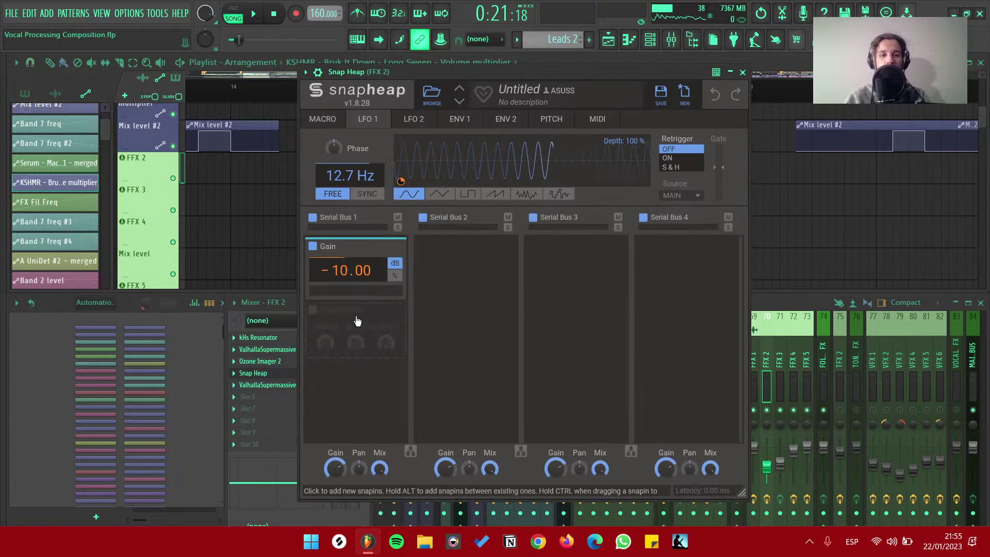
click(360, 322)
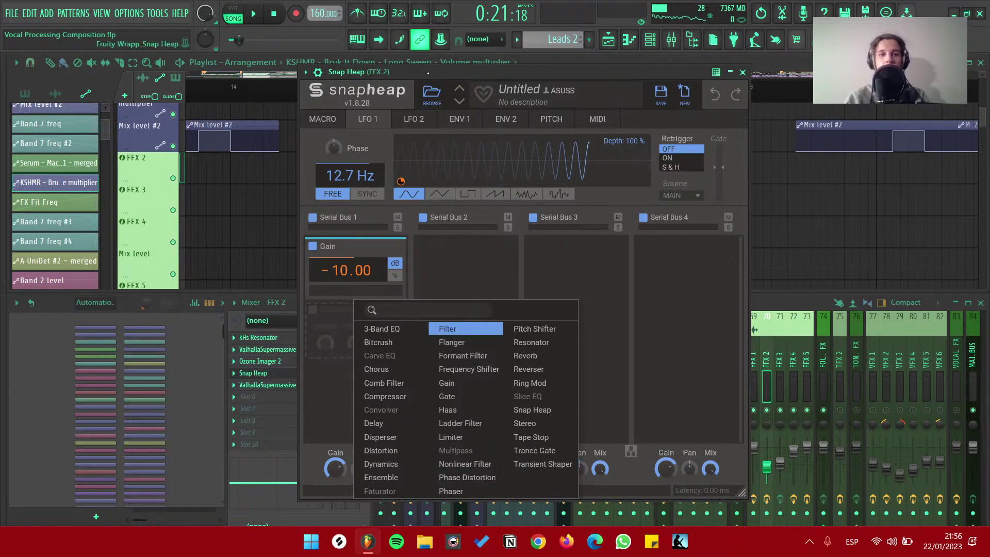
click(742, 72)
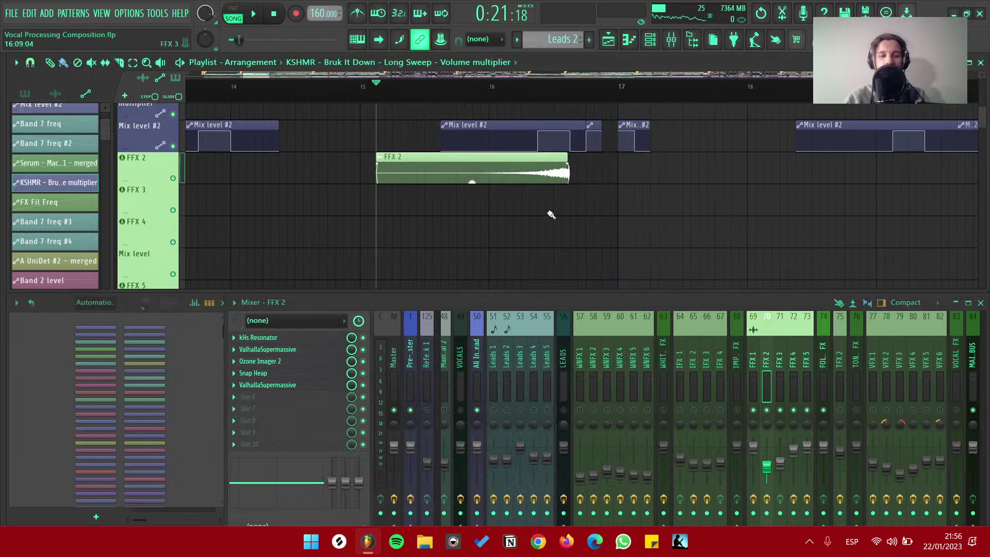
click(272, 376)
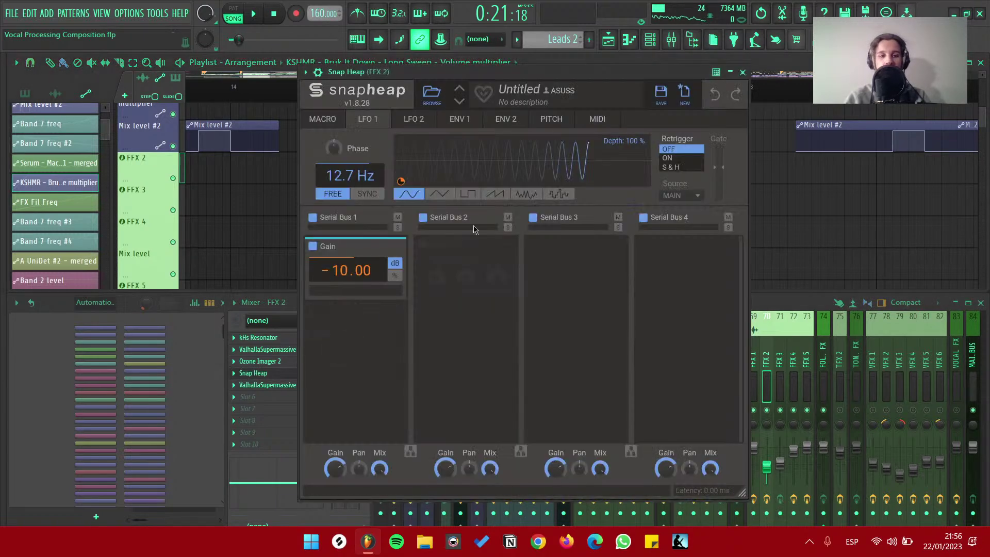
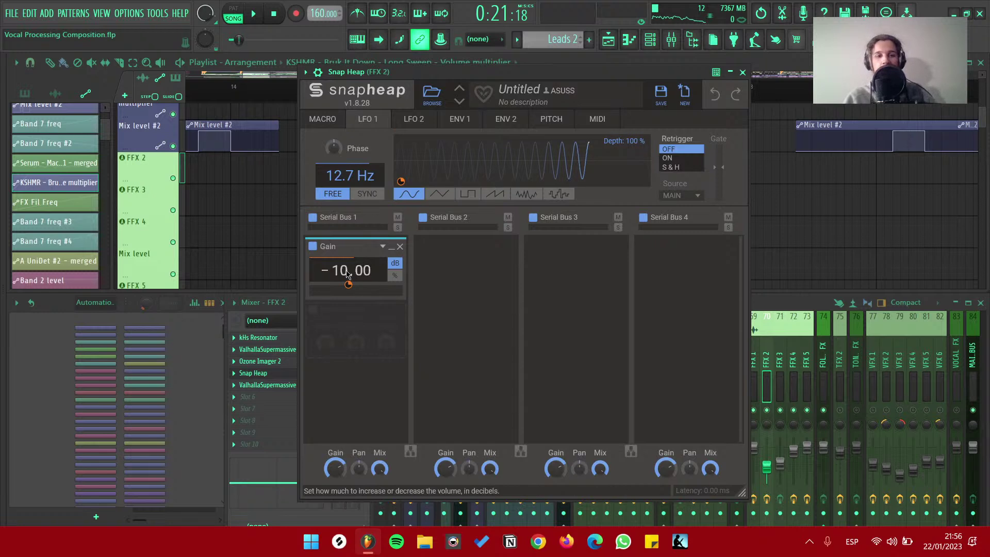
Demonstrate LFO 1 modulating the Gain module in Snap Heap while playing FFX 2, and close the plugin
key(space)
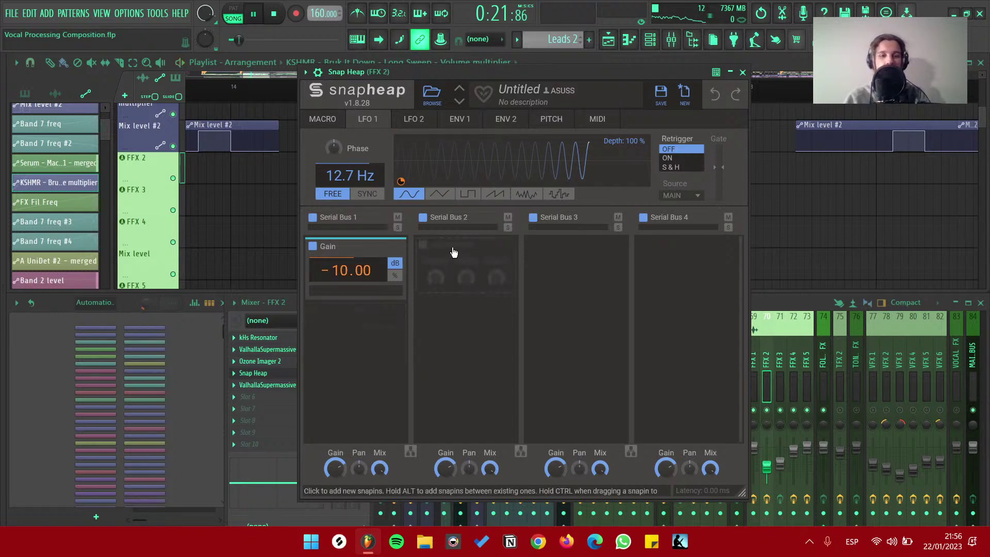
drag(422, 71, 413, 75)
key(space)
drag(399, 183, 335, 280)
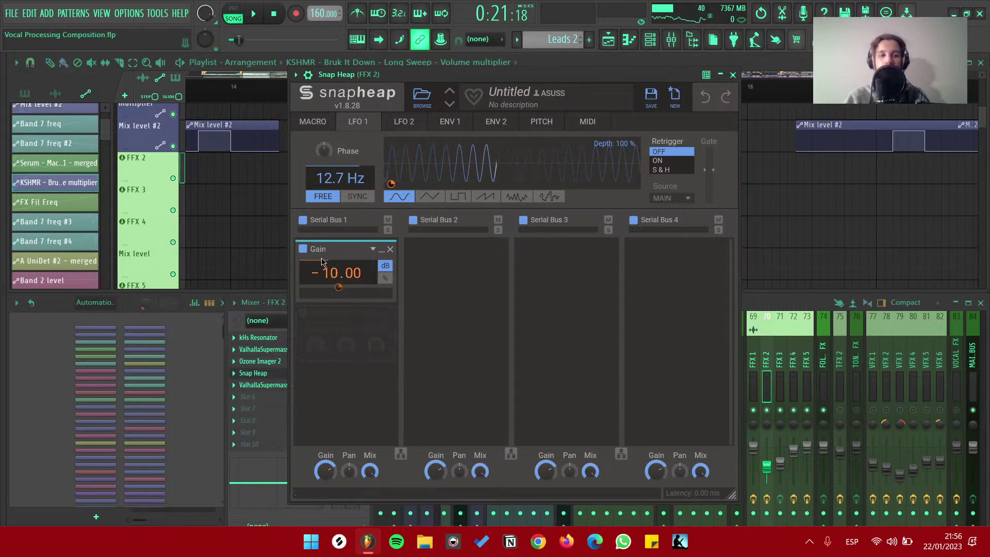
drag(405, 76, 387, 73)
key(space)
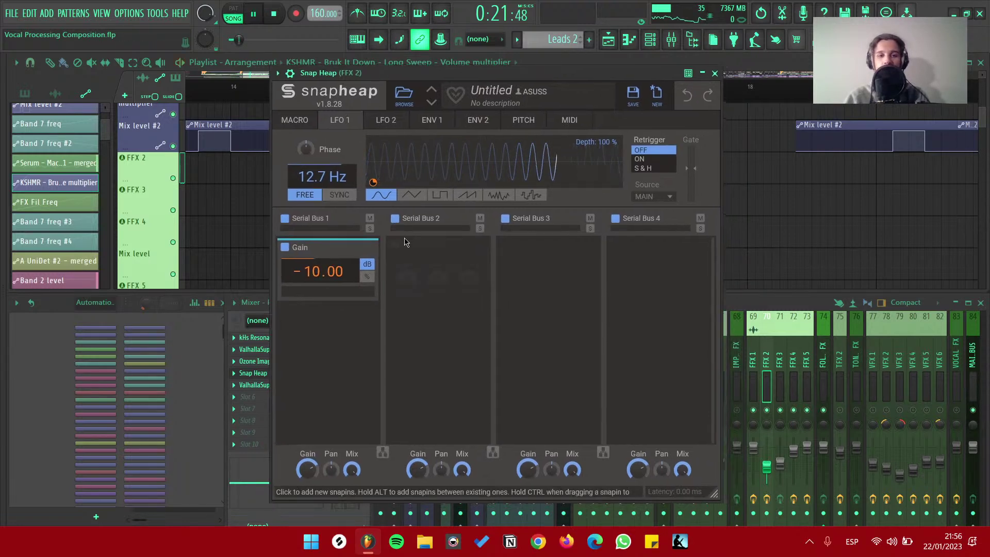
click(714, 73)
Move playback to the FFX 3 clips around bar 36 in the Build and solo the FFX 3 track
scroll(530, 159, down, 3)
scroll(709, 230, down, 3)
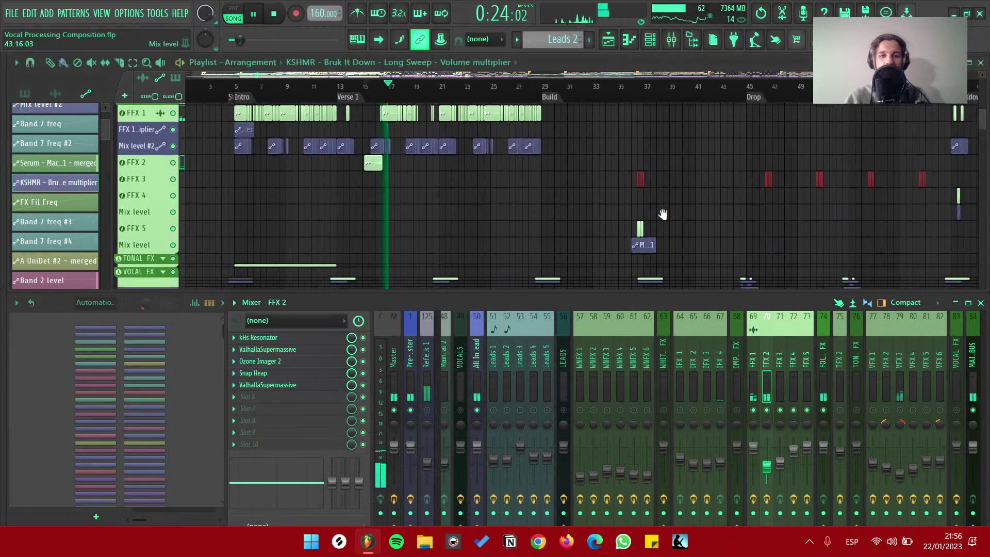
key(space)
click(509, 102)
scroll(522, 141, up, 5)
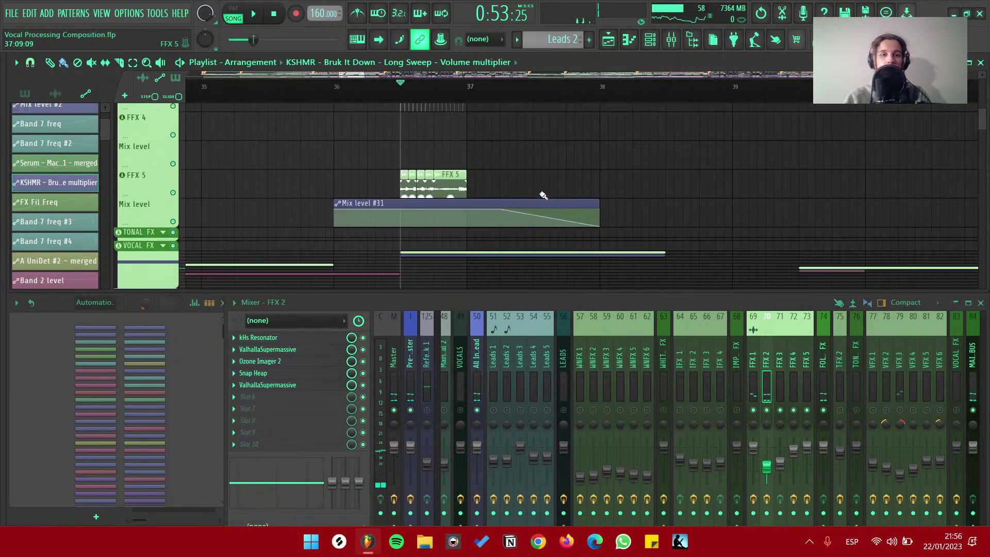
click(199, 188)
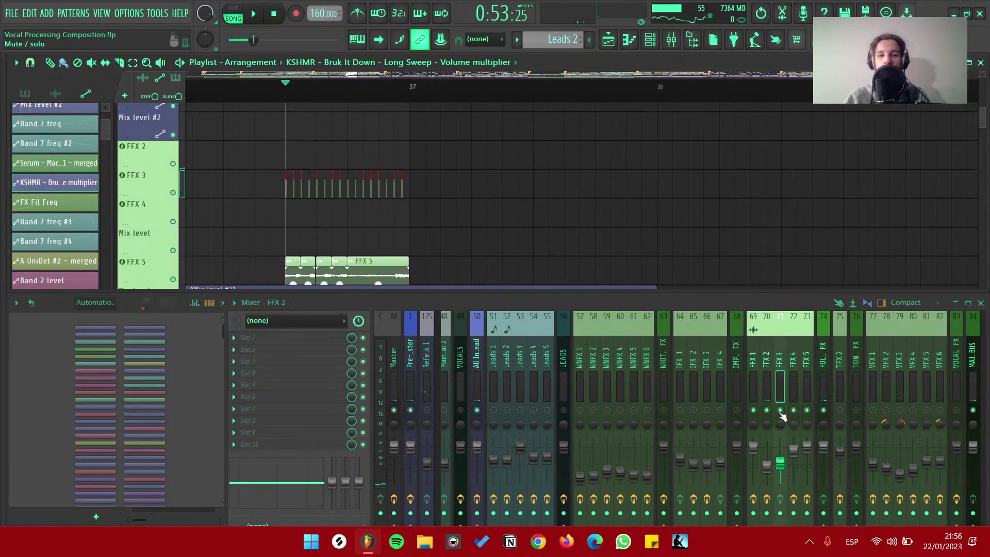
scroll(448, 152, down, 4)
scroll(457, 175, up, 3)
scroll(478, 176, down, 4)
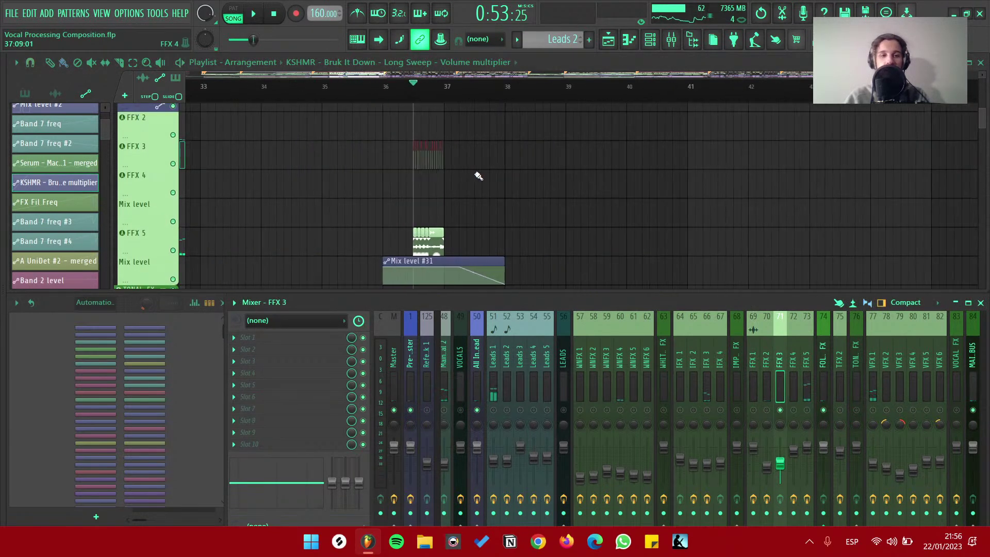
Unsolo the FFX 3 track and play the full mix from bar 35 to hear its Build clips in context
scroll(497, 184, down, 10)
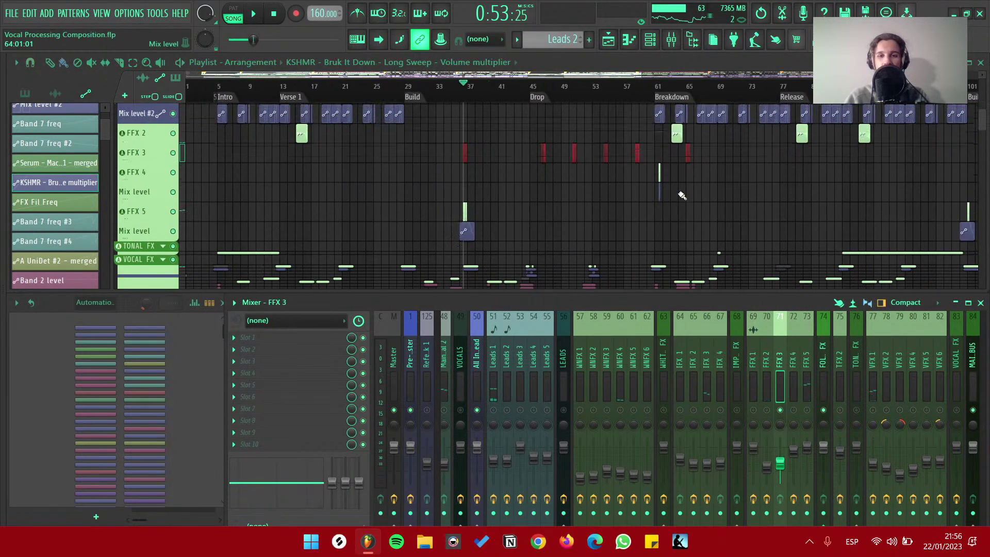
scroll(464, 204, up, 6)
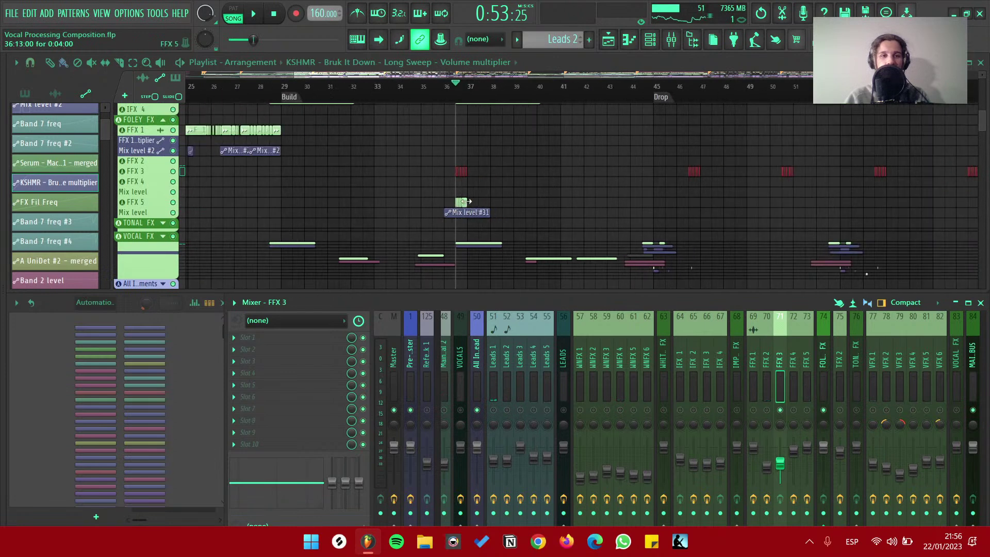
click(430, 96)
right_click(411, 410)
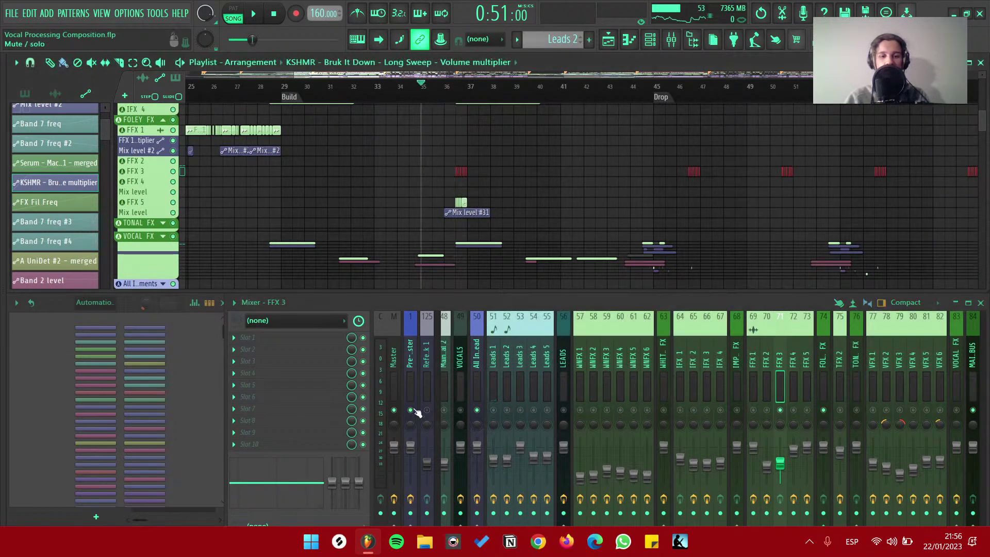
key(space)
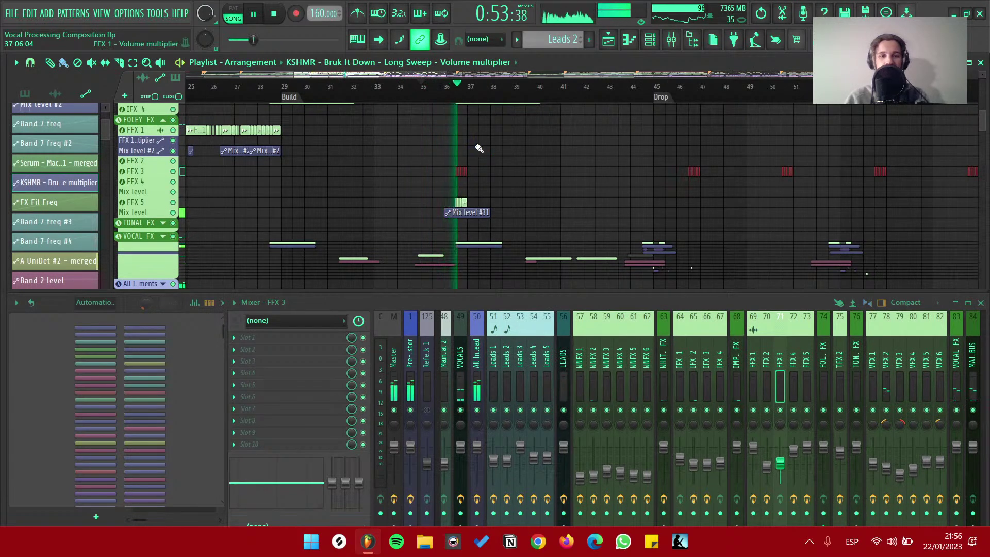
Audition the FFX 3 clip around bar 46 in the Drop with the full mix, and stop playback
scroll(463, 164, right, 4)
click(537, 87)
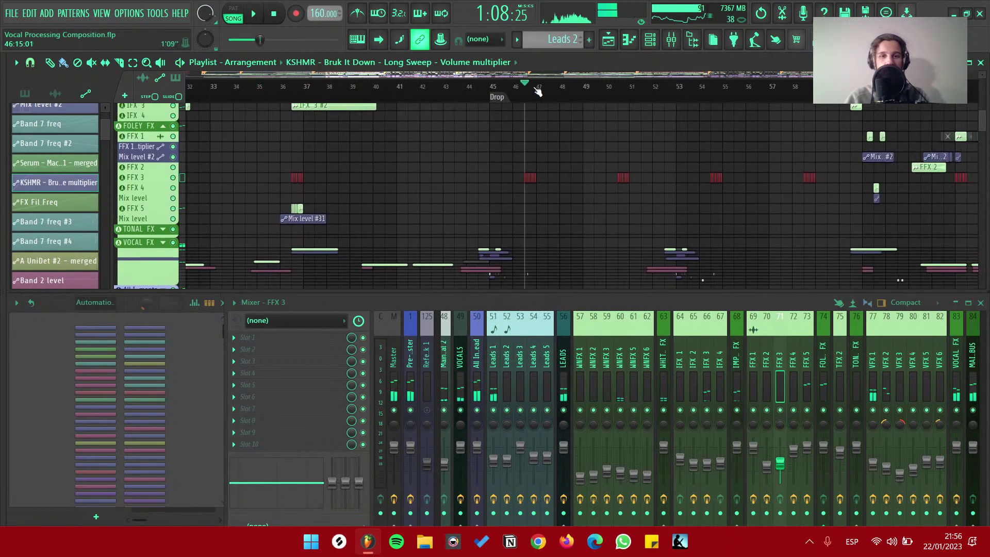
key(space)
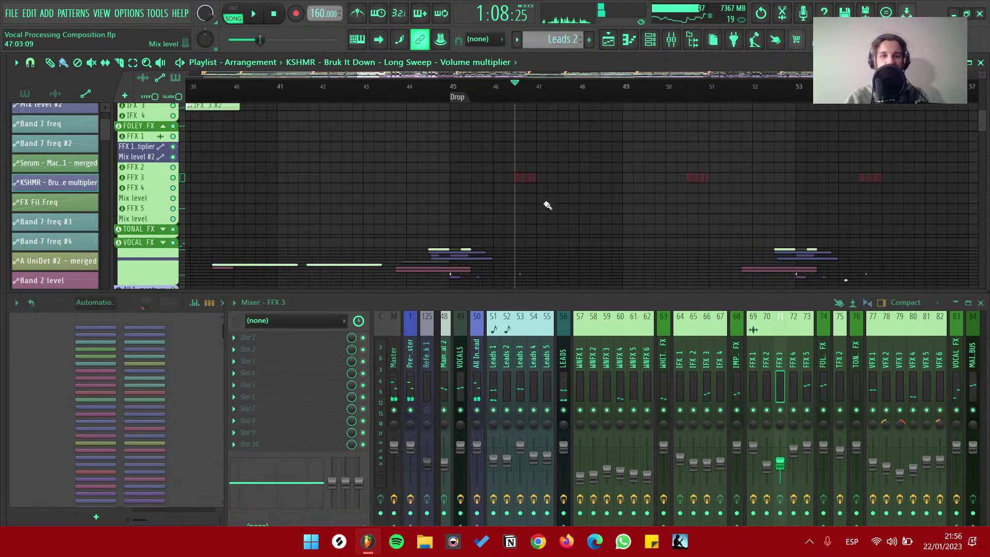
Solo FFX 5 and audition its sliced clips around bar 36 in the Build, above the Mix level #31 automation
scroll(546, 206, up, 8)
scroll(405, 186, up, 3)
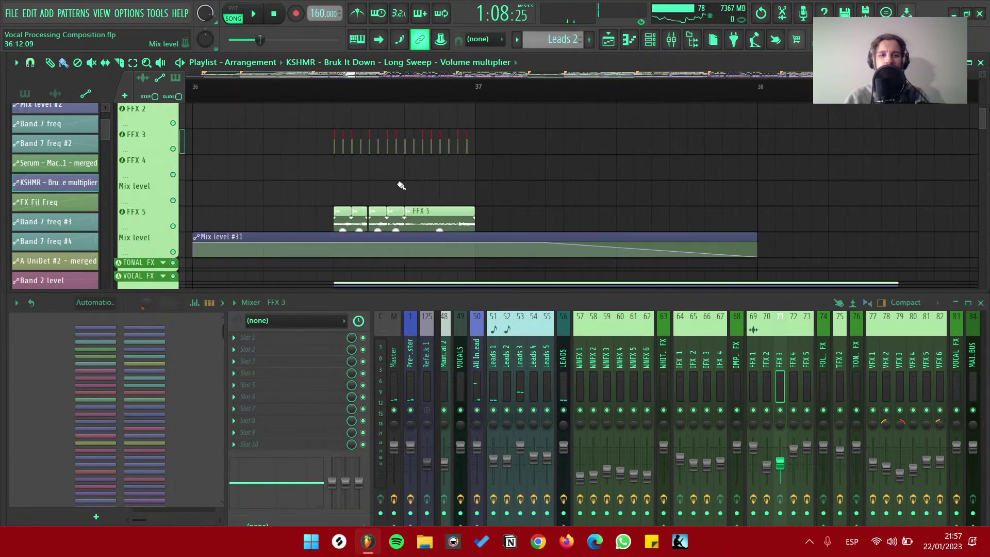
click(204, 221)
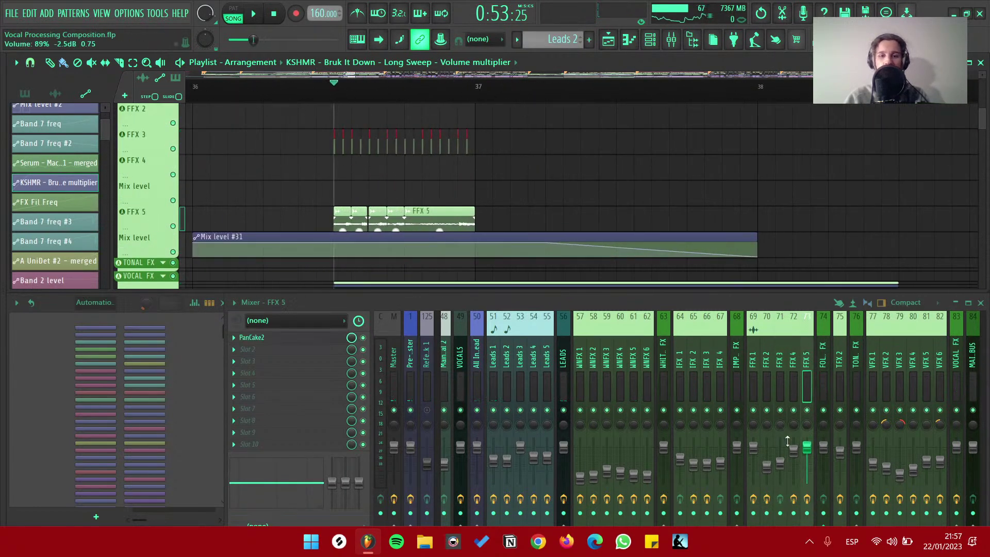
key(space)
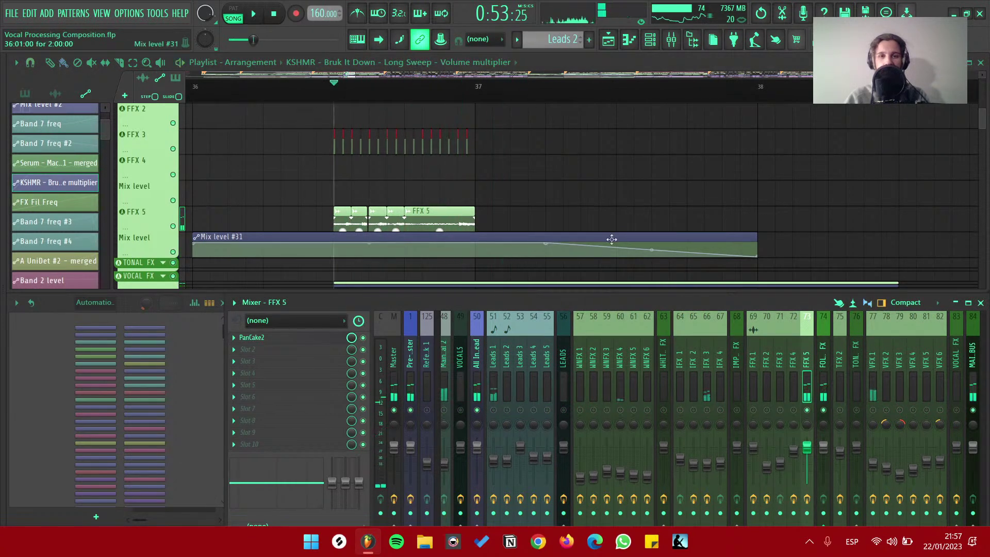
scroll(632, 247, down, 5)
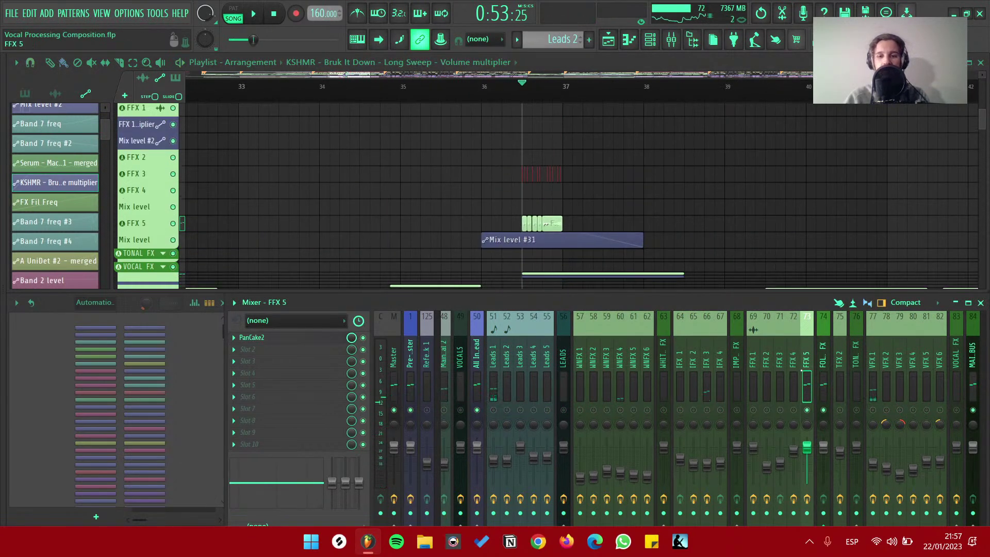
scroll(530, 205, down, 10)
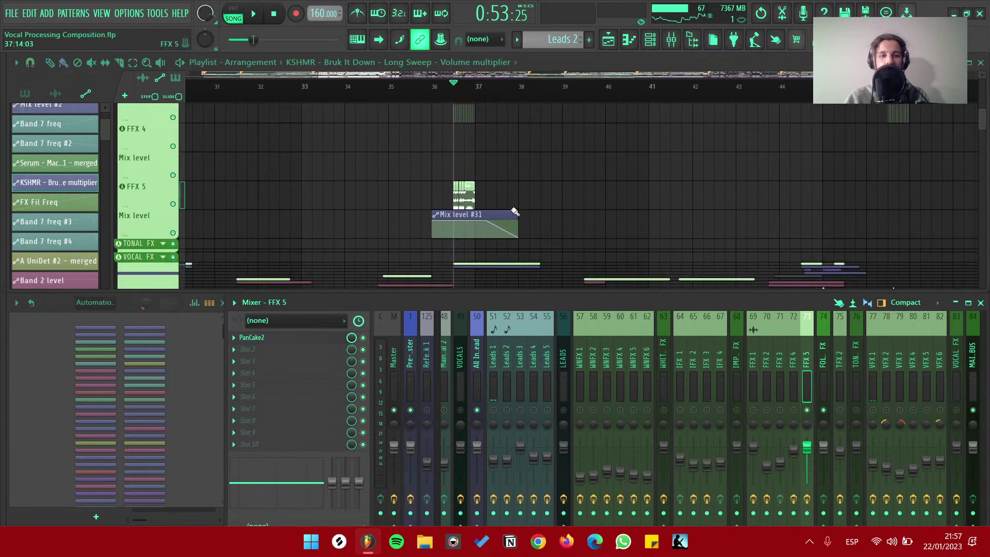
Expand and solo the TONAL FX group, and audition the TFX 2 clip from the start of the Intro
scroll(625, 208, down, 4)
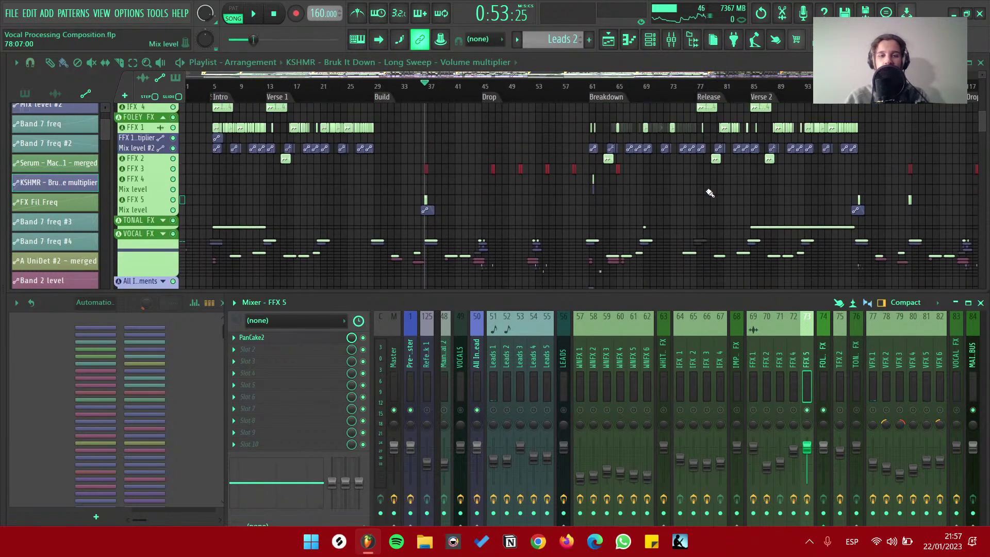
scroll(670, 186, down, 2)
scroll(638, 180, down, 6)
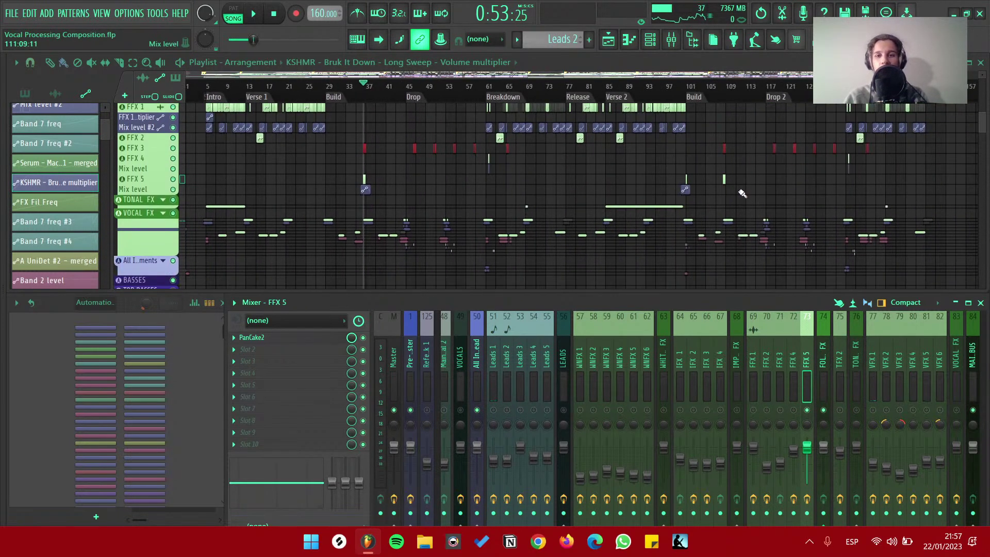
scroll(269, 194, down, 4)
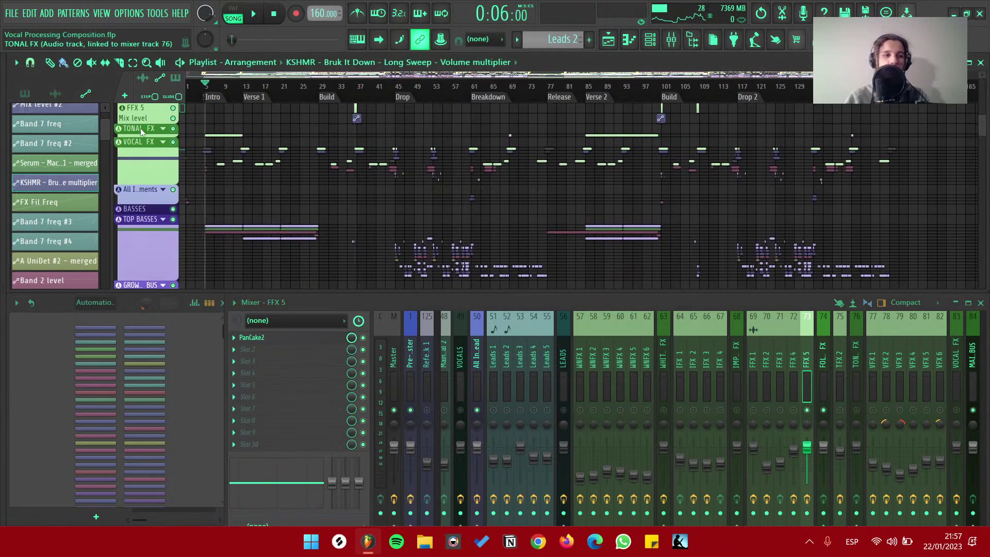
scroll(140, 128, up, 2)
click(857, 410)
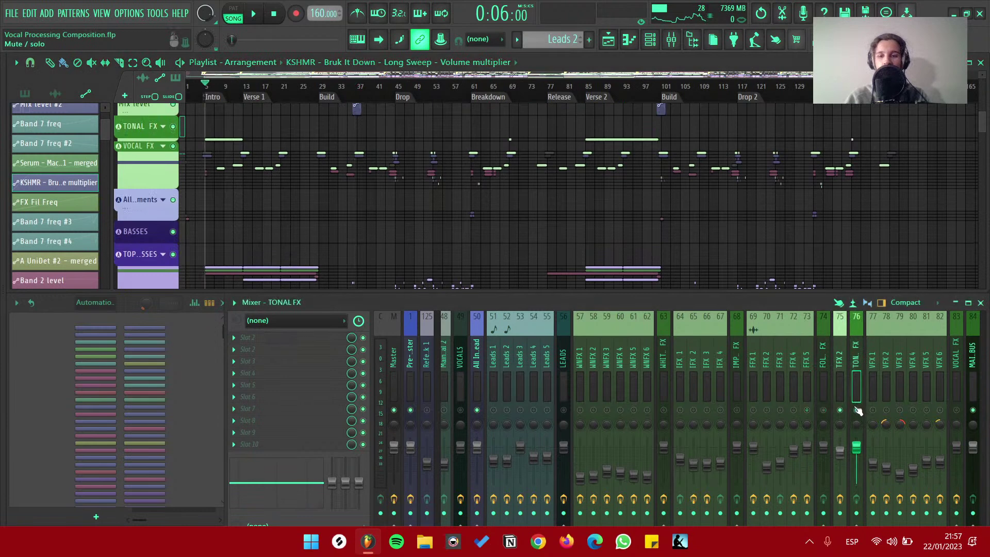
key(space)
scroll(206, 154, up, 6)
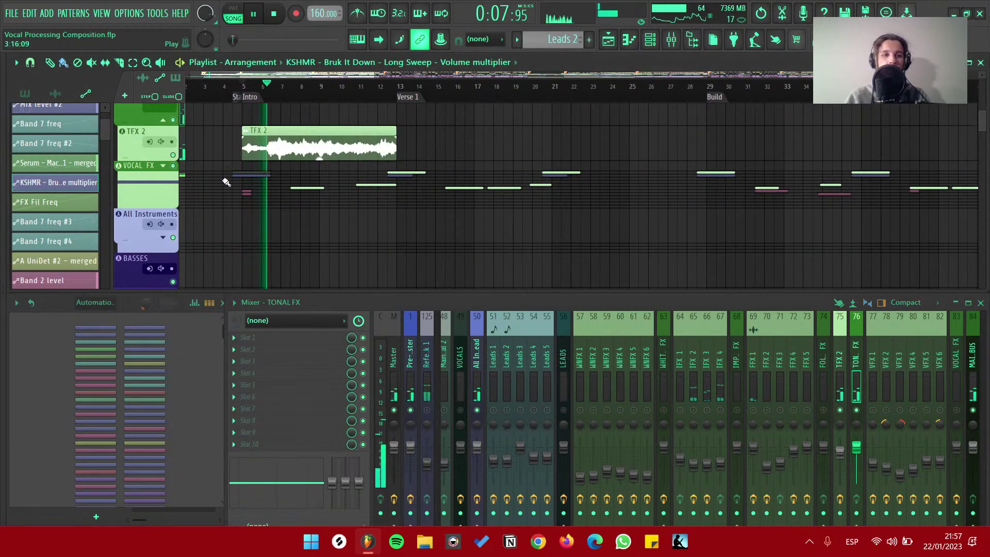
scroll(226, 181, up, 5)
scroll(356, 131, down, 1)
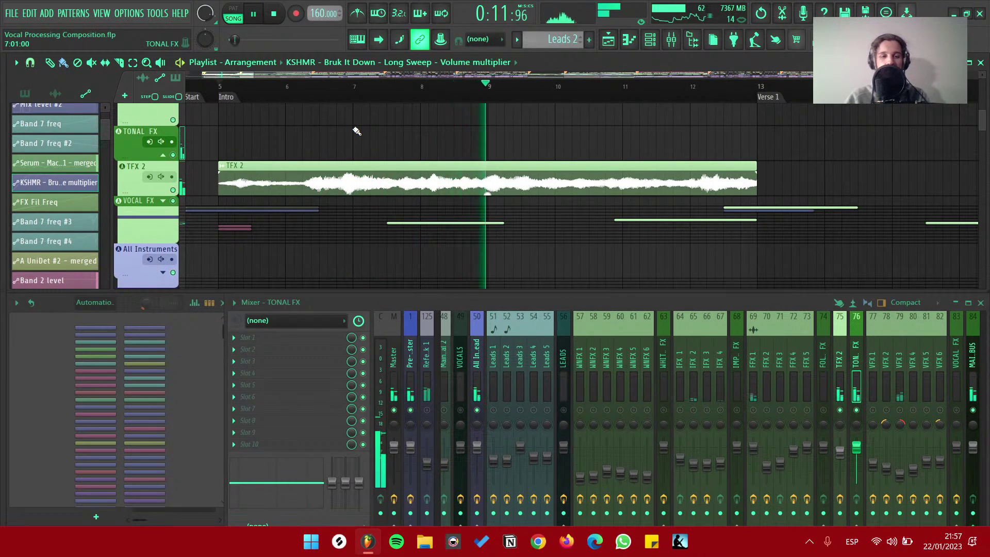
key(space)
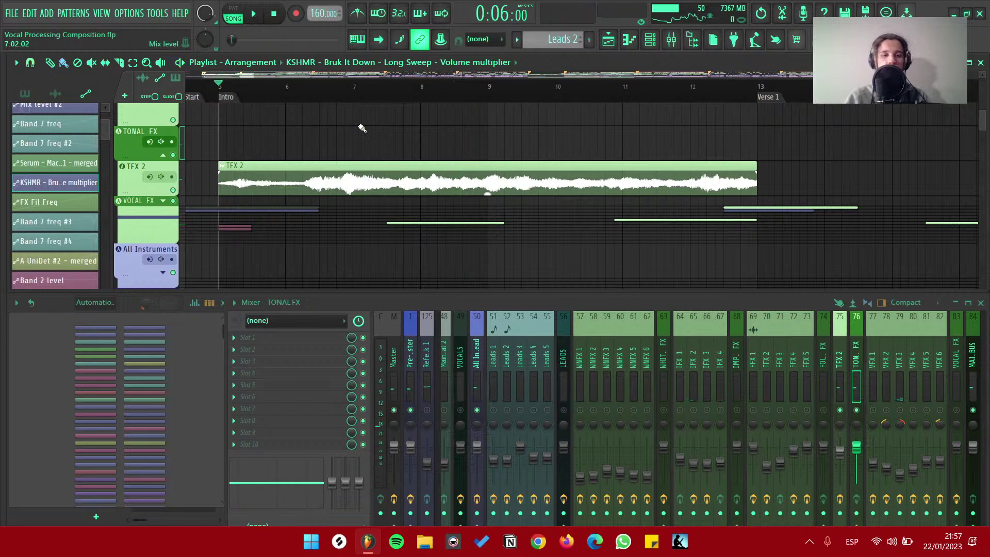
Open the Sound_Design_Things project from the Excuse Me folder under My projects in the browser
key(alt+F8)
click(66, 309)
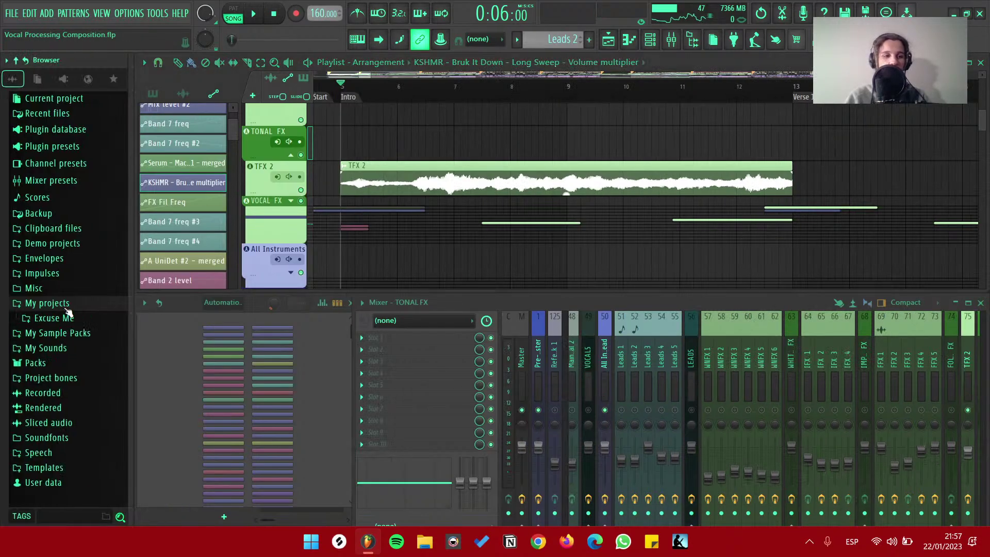
click(54, 318)
right_click(87, 386)
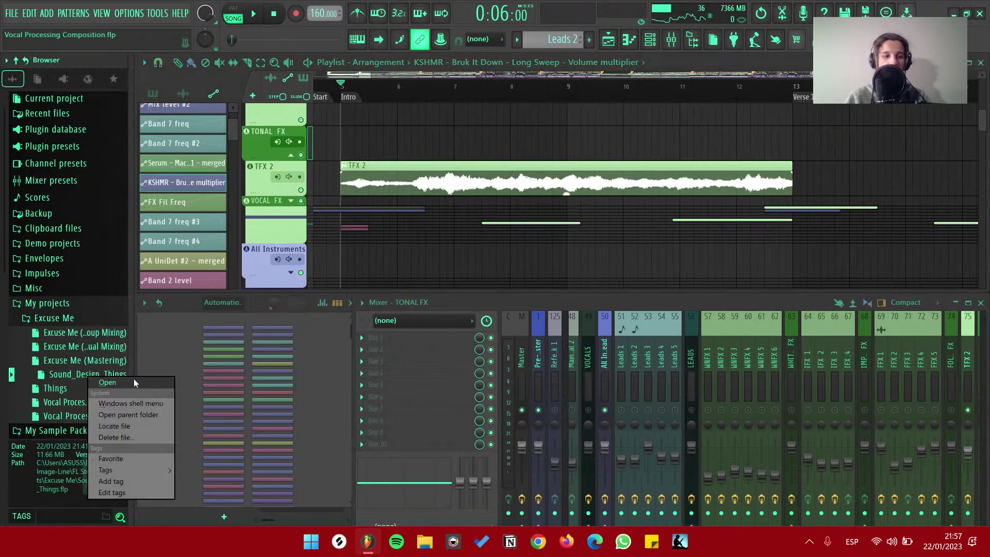
Open the Sound_Design_Things project without saving the changes to Vocal Processing Composition
click(106, 402)
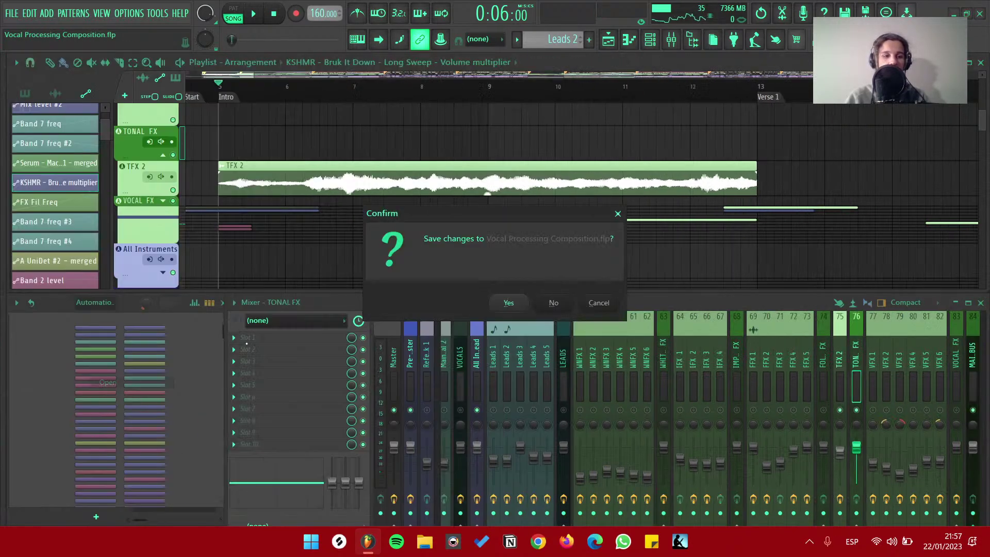
click(547, 302)
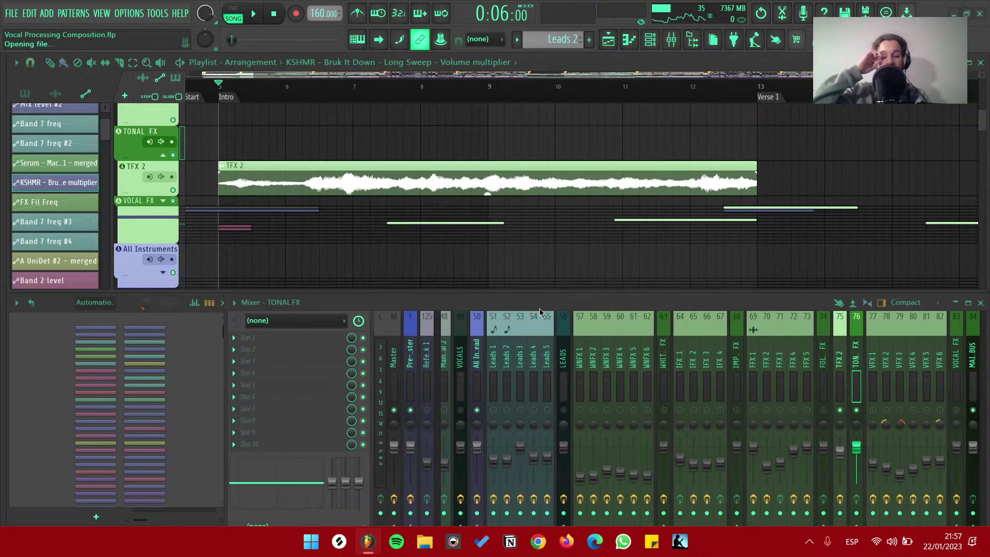
Check the live stream chat in YouTube Studio in Chrome and return to FL Studio
key(alt+Tab)
key(alt+Tab)
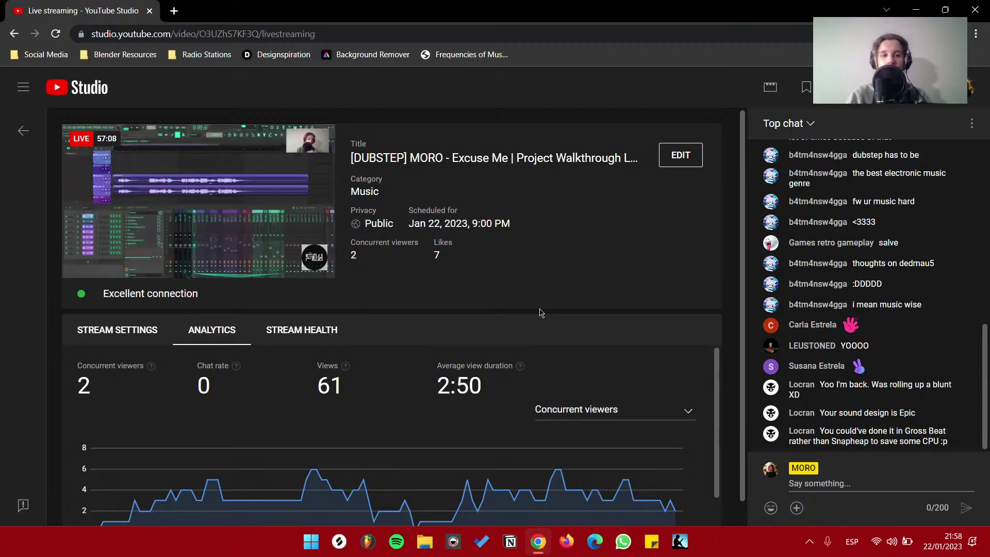
key(alt+Tab)
key(alt+Tab)
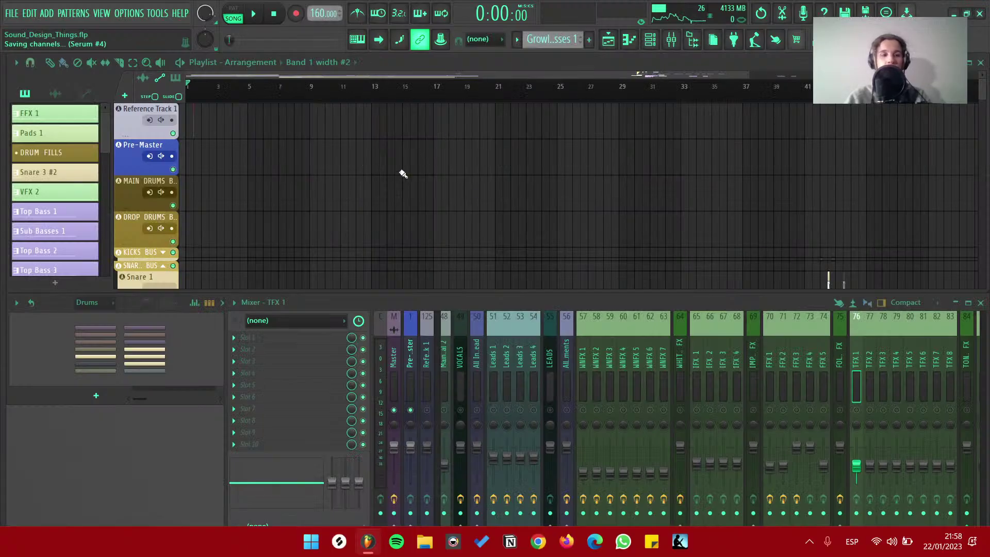
Find the Top Bass 7 clips in the playlist and select that track with its mixer channel
ctrl+scroll(410, 172, down, 2)
alt+scroll(413, 176, down, 2)
scroll(416, 178, down, 2)
alt+scroll(416, 179, down, 2)
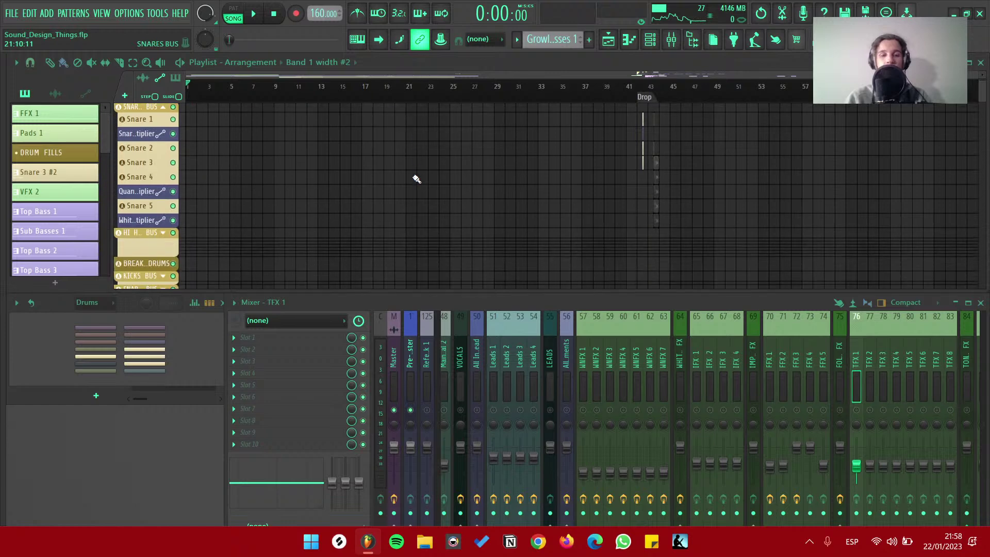
drag(618, 213, 729, 132)
scroll(444, 176, down, 3)
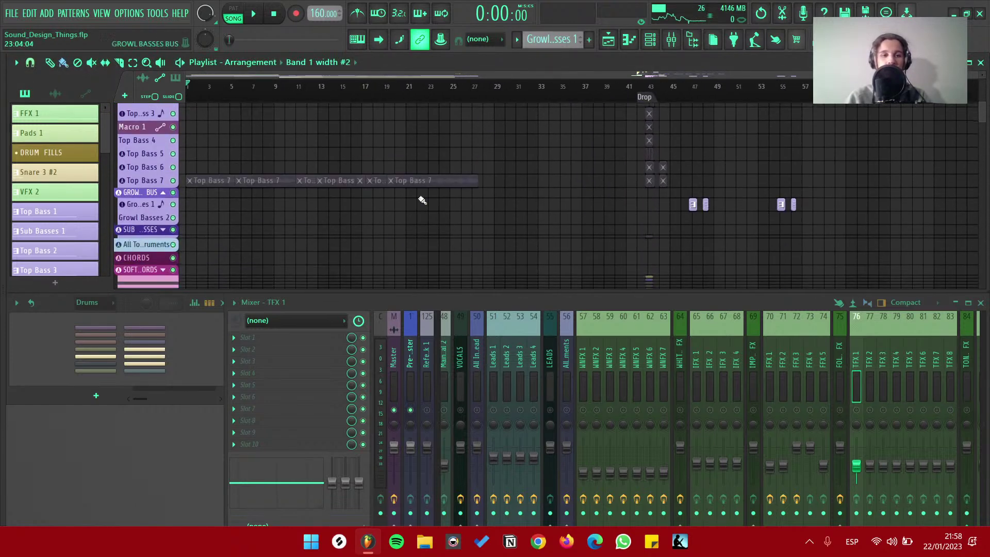
alt+scroll(444, 178, up, 3)
ctrl+scroll(188, 177, up, 4)
click(164, 171)
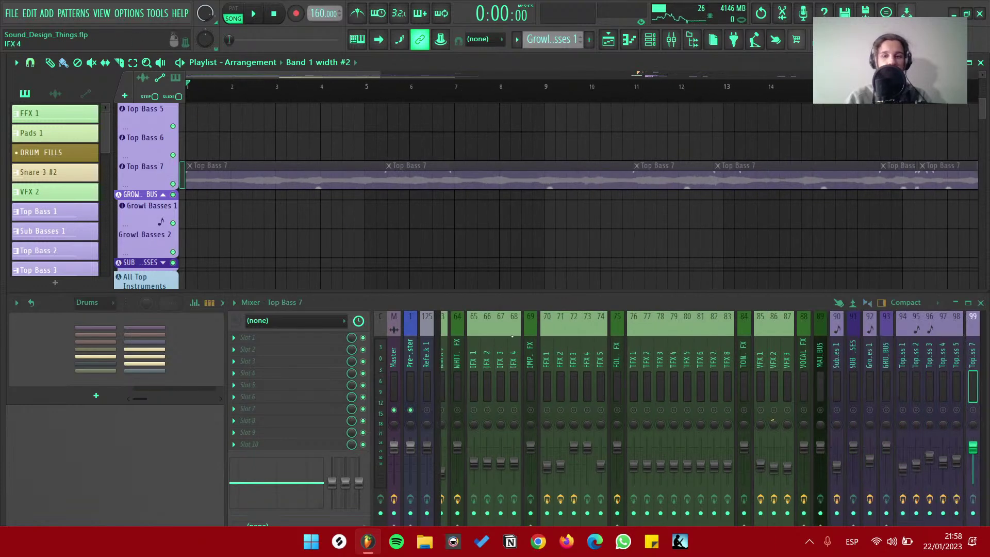
Look through the effect slots of the Plucky Bass Bus, the top basses bus and Top Bass 6 in the mixer
scroll(641, 386, right, 6)
click(636, 353)
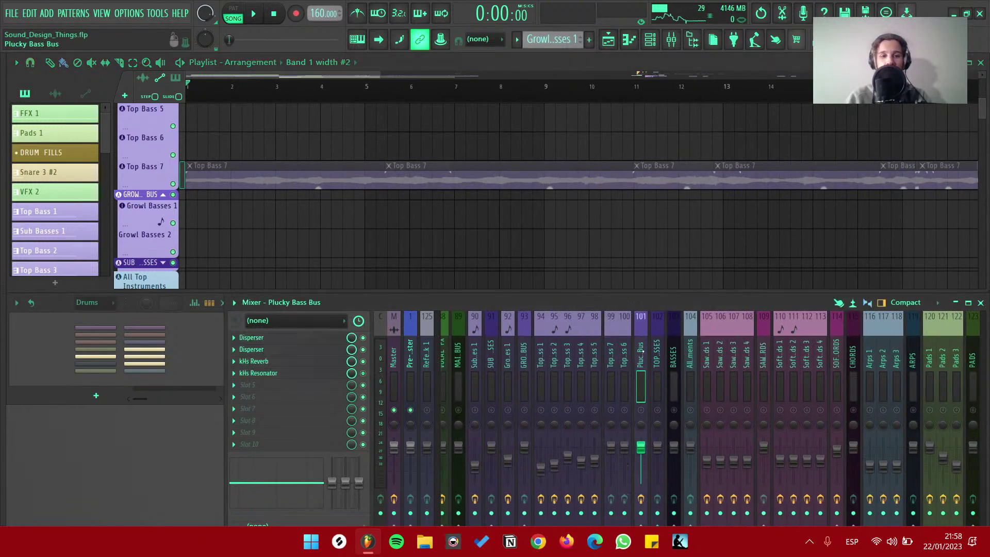
click(657, 352)
click(641, 352)
click(625, 353)
Expand the FOLEY FX group in the playlist and place the playhead near the beginning of the FFX 1 clip
scroll(397, 196, down, 3)
scroll(396, 197, up, 3)
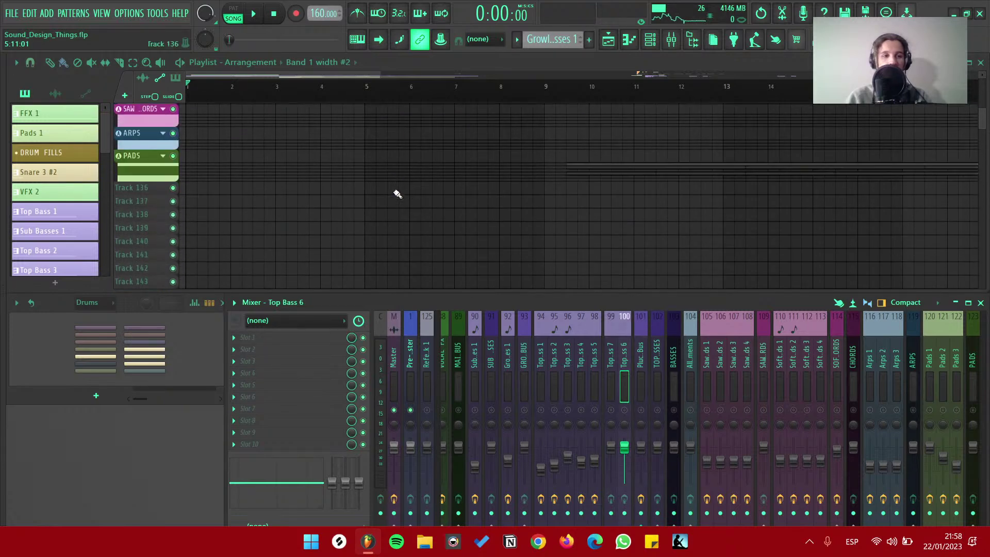
scroll(475, 187, down, 3)
scroll(464, 209, down, 6)
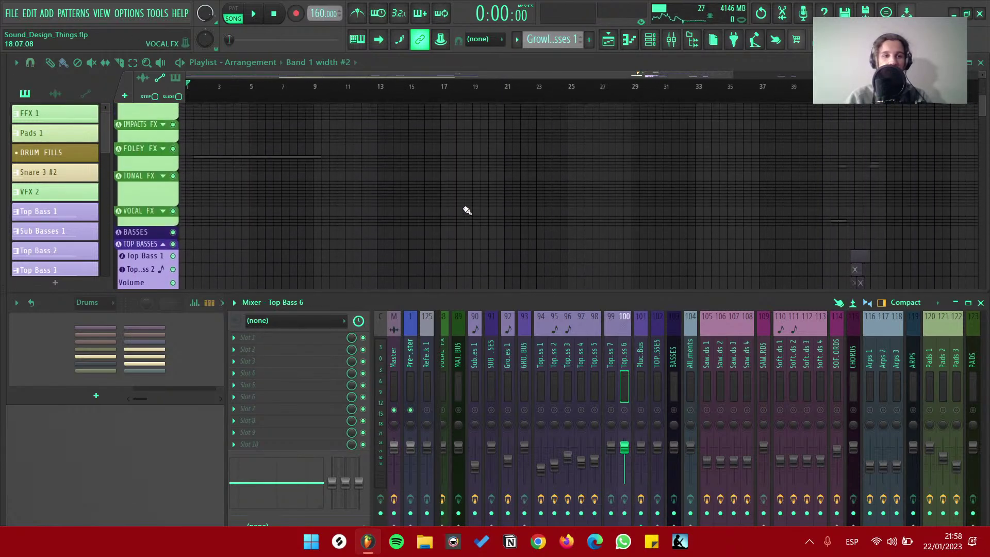
click(150, 227)
scroll(227, 132, up, 4)
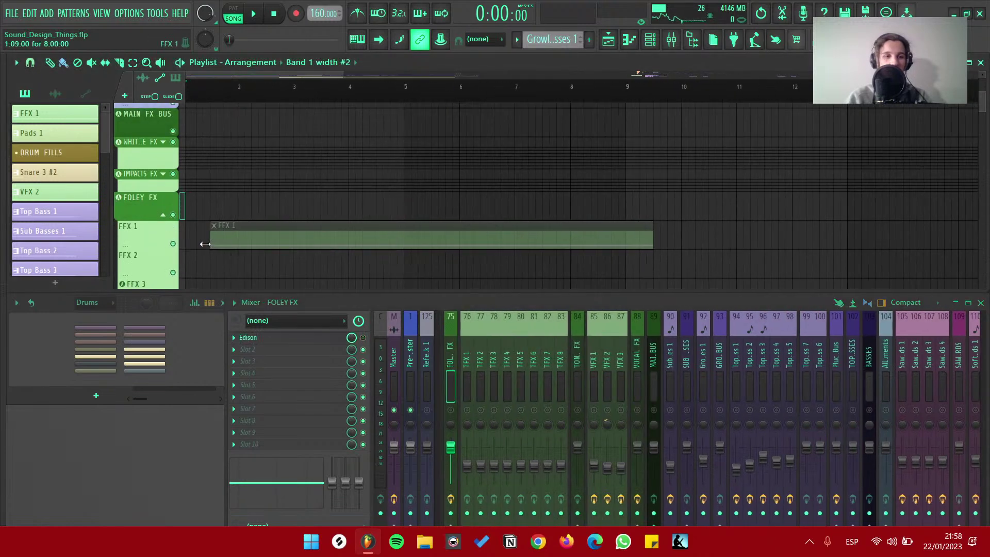
scroll(227, 132, up, 3)
click(224, 133)
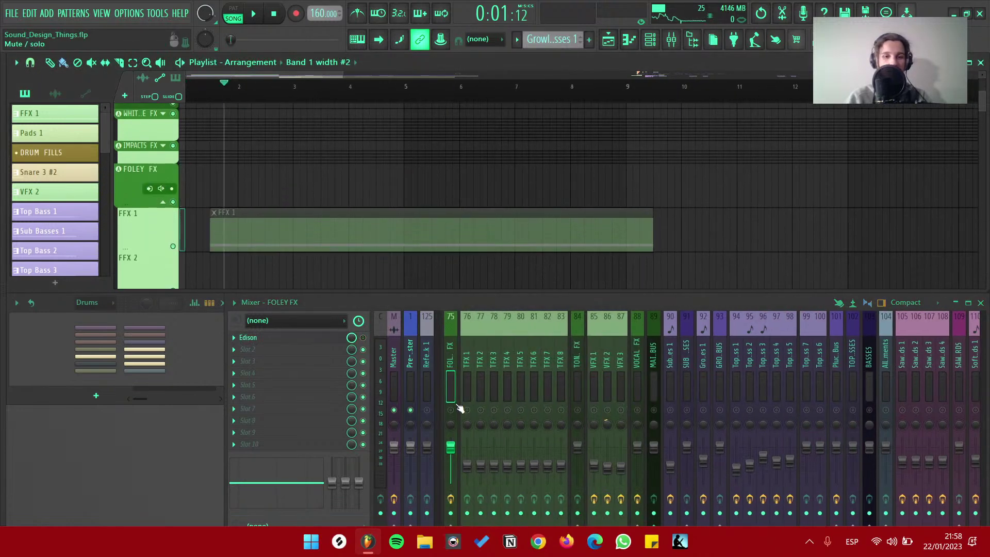
Unmute the FFX 1 clip in the playlist and audition it
key(space)
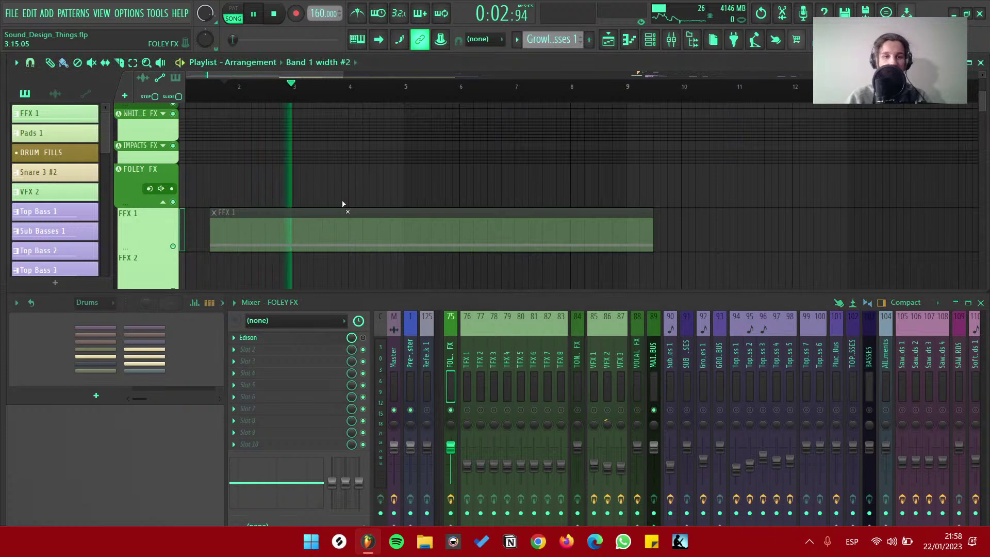
click(332, 236)
key(space)
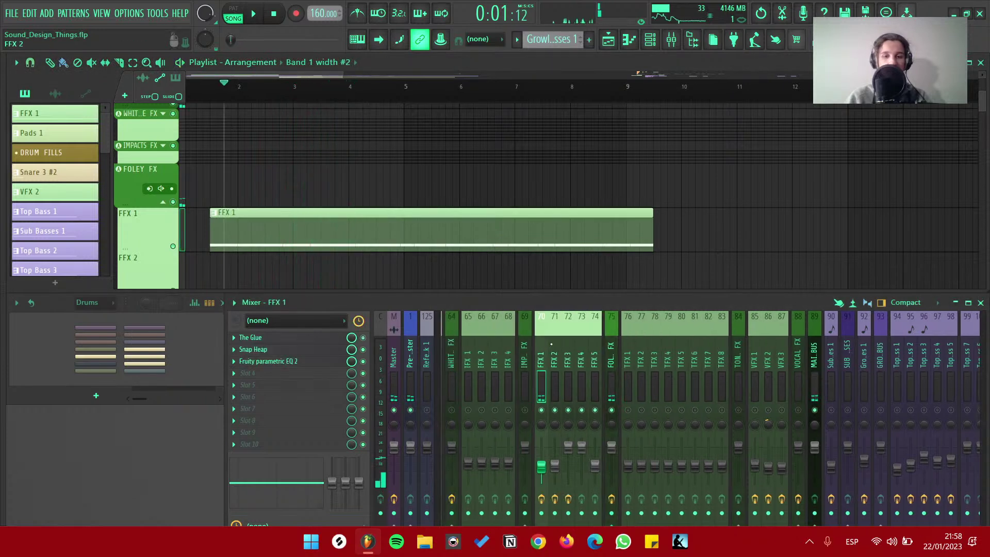
Open the Serum instrument used by the FFX 1 clip and listen to its sound
click(324, 232)
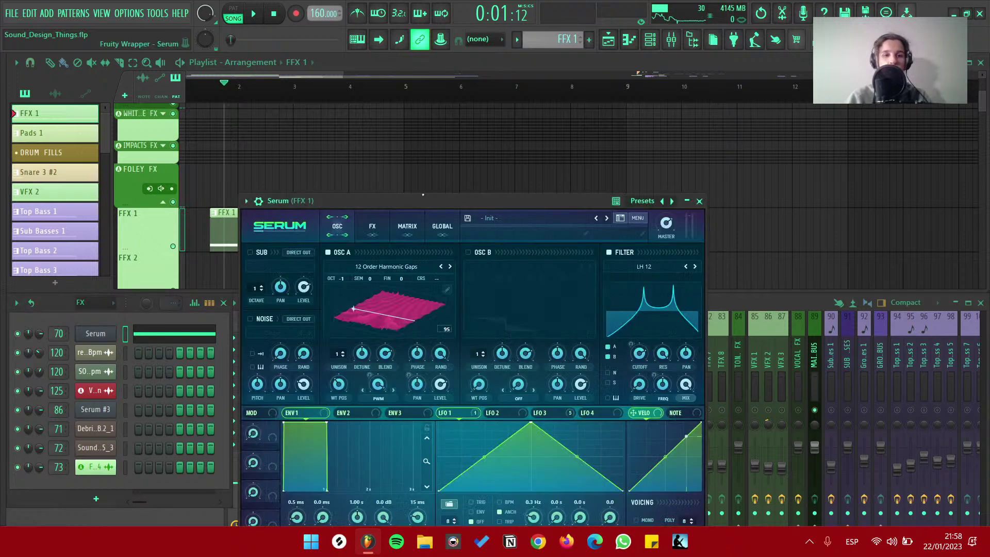
key(space)
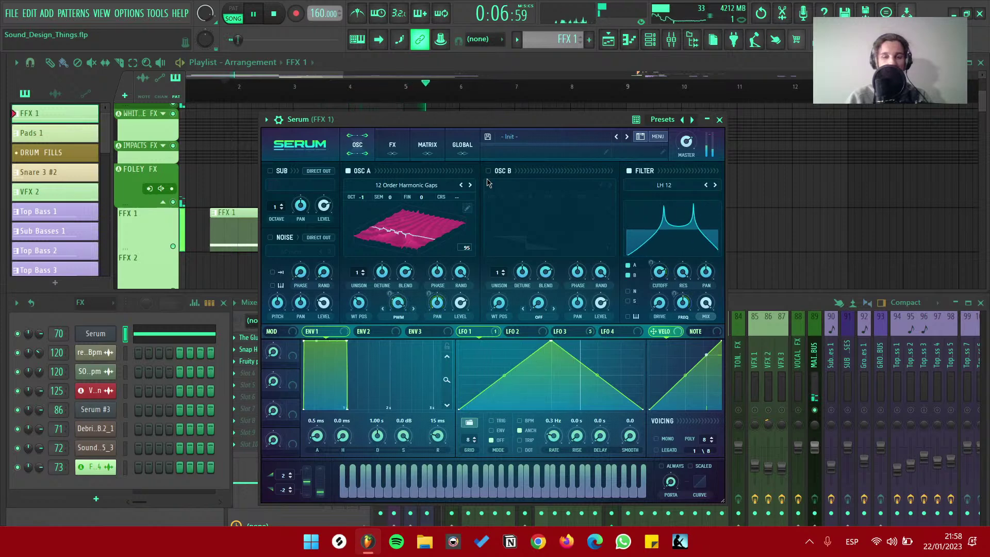
key(space)
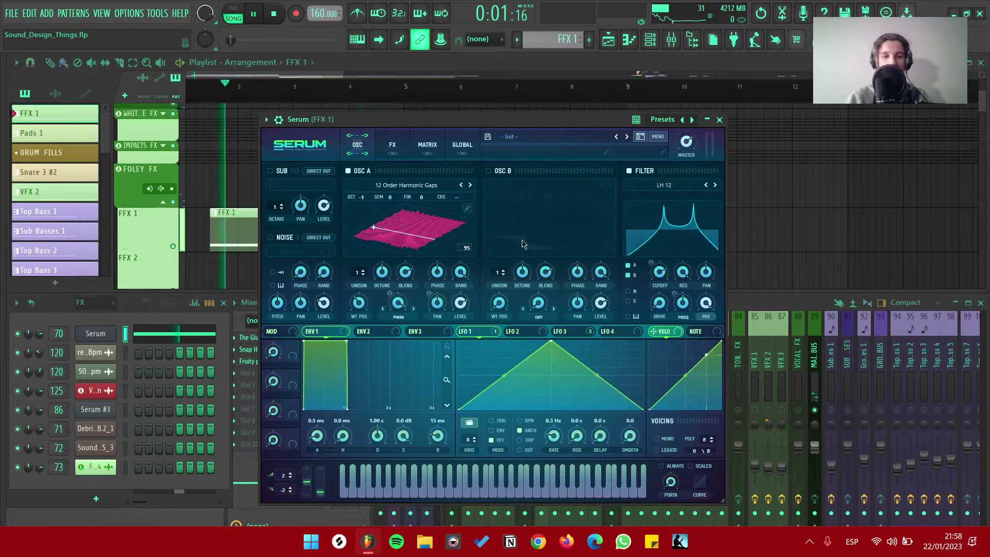
Show Serum's LFO 3 shape and view the wavetable categories for oscillator A without changing the wavetable
click(563, 331)
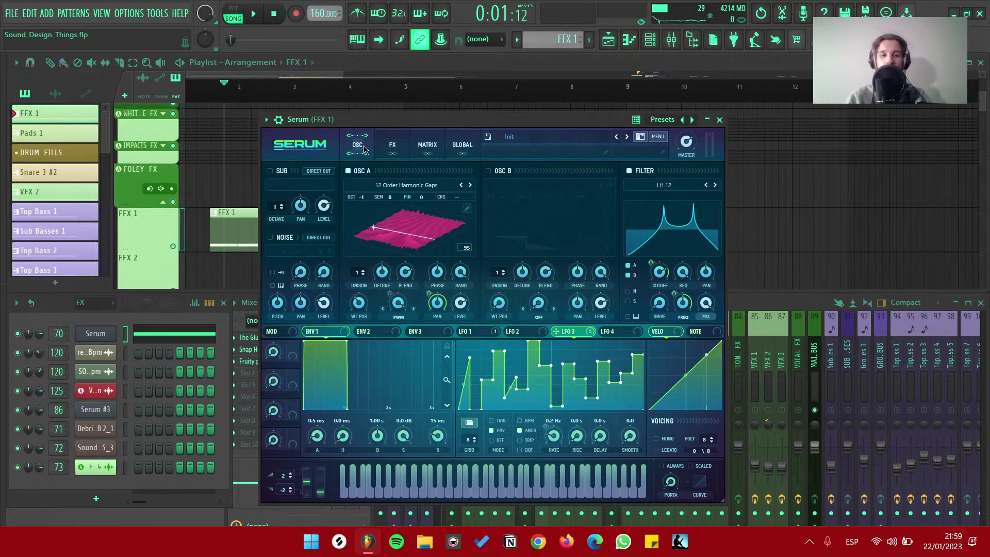
click(405, 184)
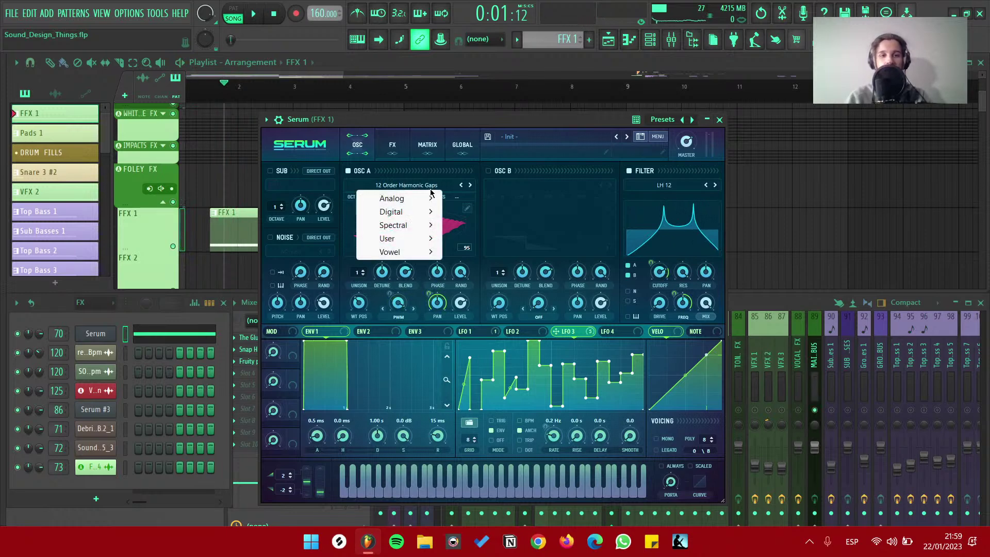
click(404, 120)
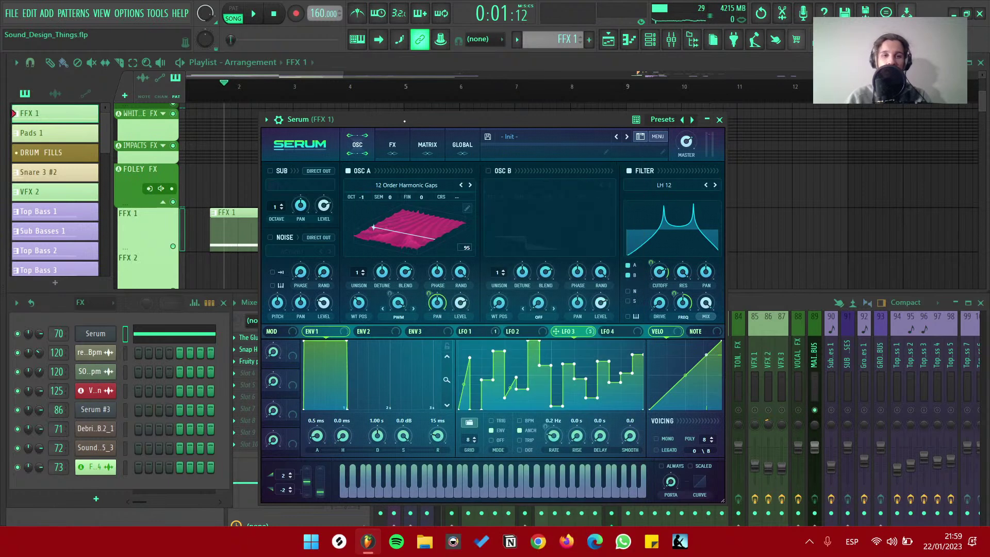
Review Serum's effects chain from distortion through phaser, chorus and equalizer to delay, and play the sound
click(393, 145)
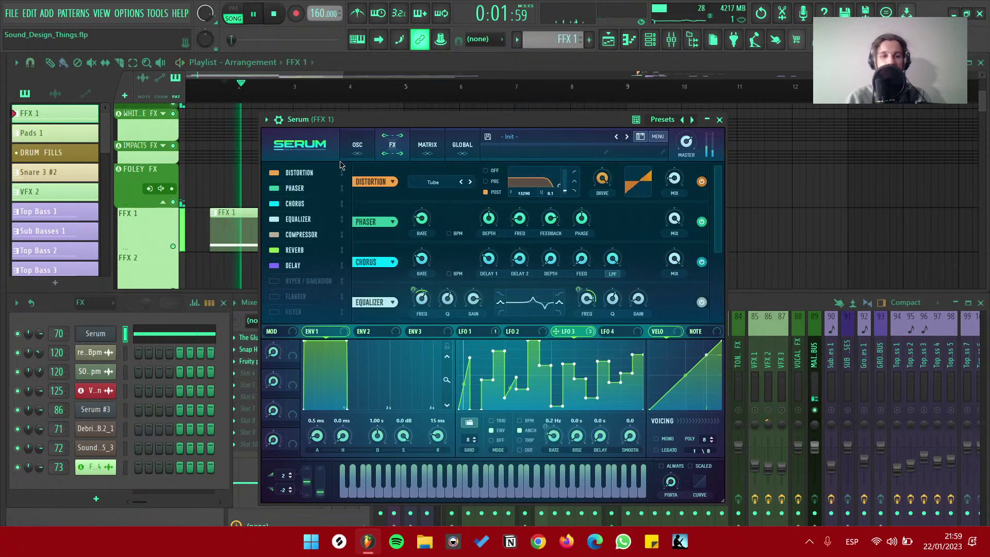
click(309, 190)
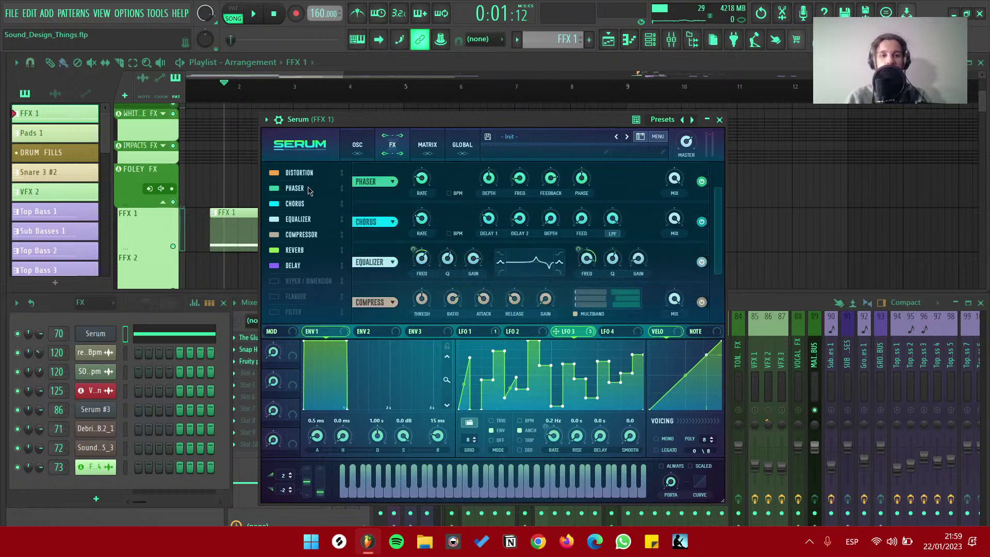
click(306, 204)
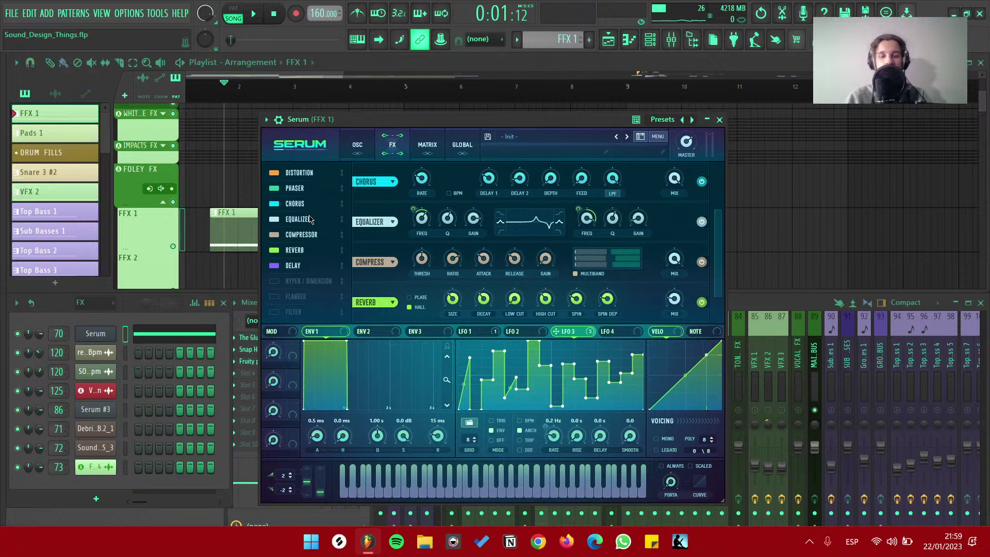
click(310, 219)
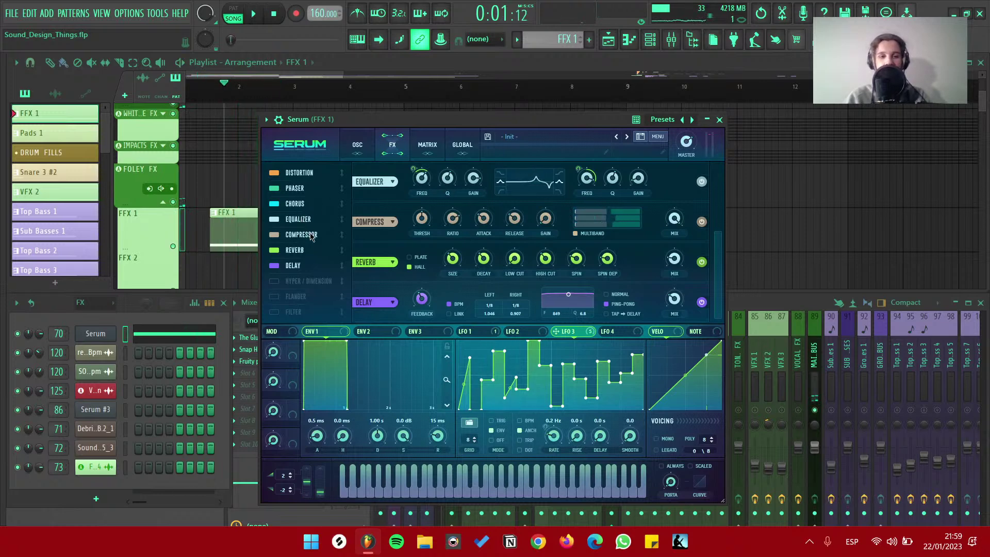
key(space)
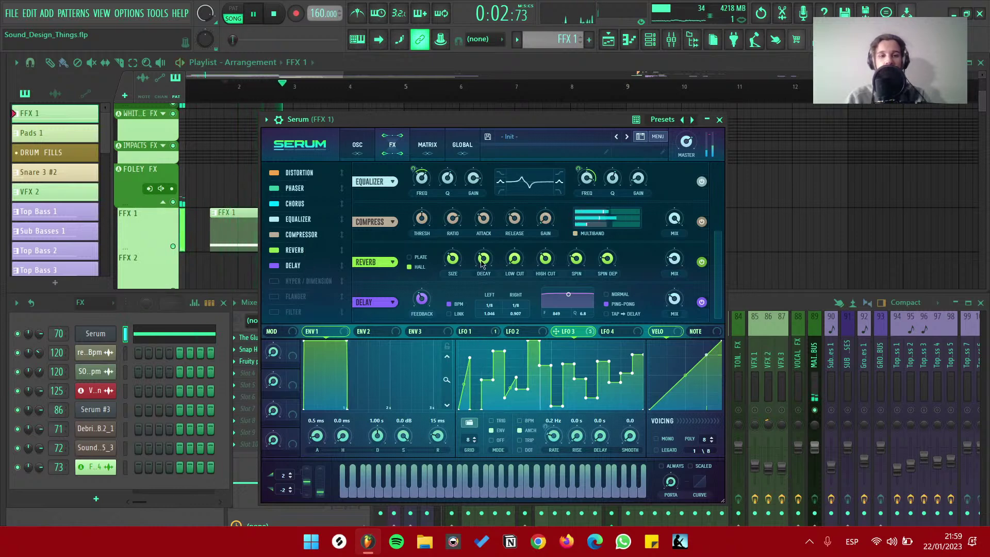
Close Serum, return to the Top Bass 7 clips and solo the Top Bass 7 mixer track for playback
click(719, 119)
key(space)
ctrl+scroll(536, 175, down, 3)
scroll(531, 167, down, 10)
click(357, 209)
alt+scroll(357, 209, up, 2)
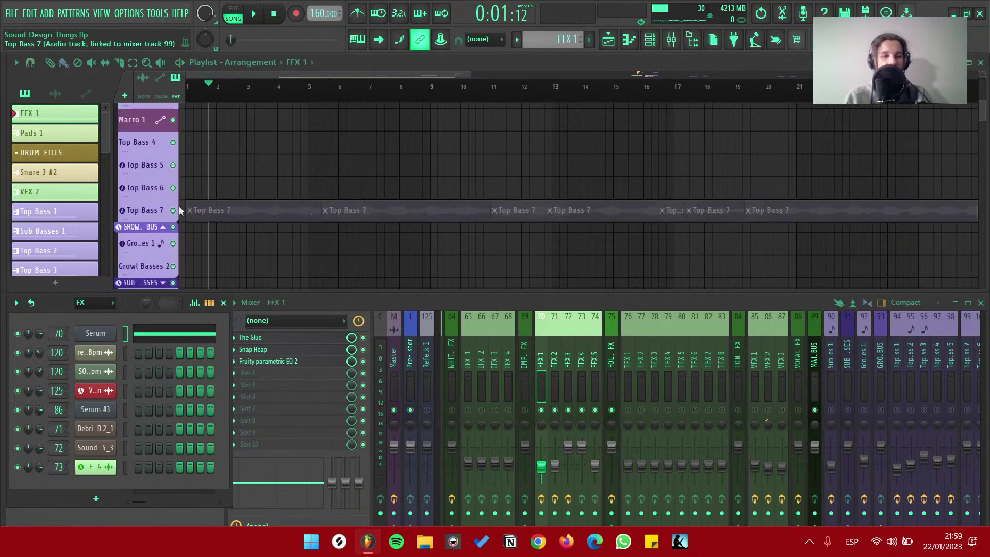
right_click(966, 409)
key(space)
key(space)
Unmute the first Top Bass 7 clip in the playlist and audition it
right_click(302, 213)
key(space)
key(ctrl+z)
scroll(305, 213, up, 3)
key(space)
scroll(294, 205, down, 3)
alt+right_click(267, 224)
key(space)
scroll(305, 205, up, 8)
scroll(304, 202, up, 3)
right_click(319, 211)
scroll(387, 206, down, 5)
scroll(375, 196, up, 4)
key(ctrl+z)
key(space)
scroll(283, 181, up, 3)
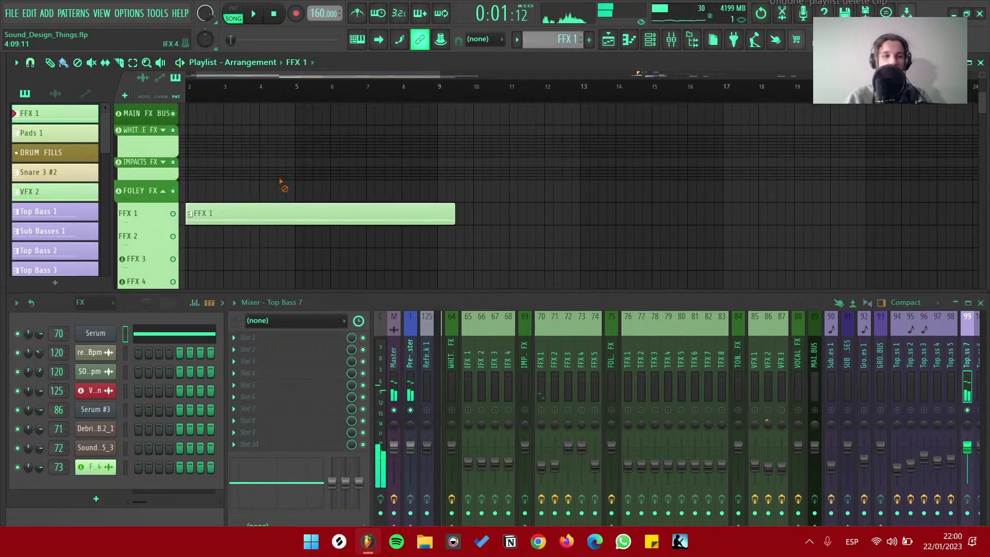
Examine the row of Top Bass 7 clips and the waveform of the first one at the start of the arrangement
scroll(325, 199, down, 4)
scroll(310, 192, down, 4)
scroll(309, 194, up, 2)
scroll(373, 194, down, 2)
scroll(310, 183, up, 1)
scroll(289, 183, down, 2)
scroll(258, 185, up, 2)
scroll(521, 232, down, 4)
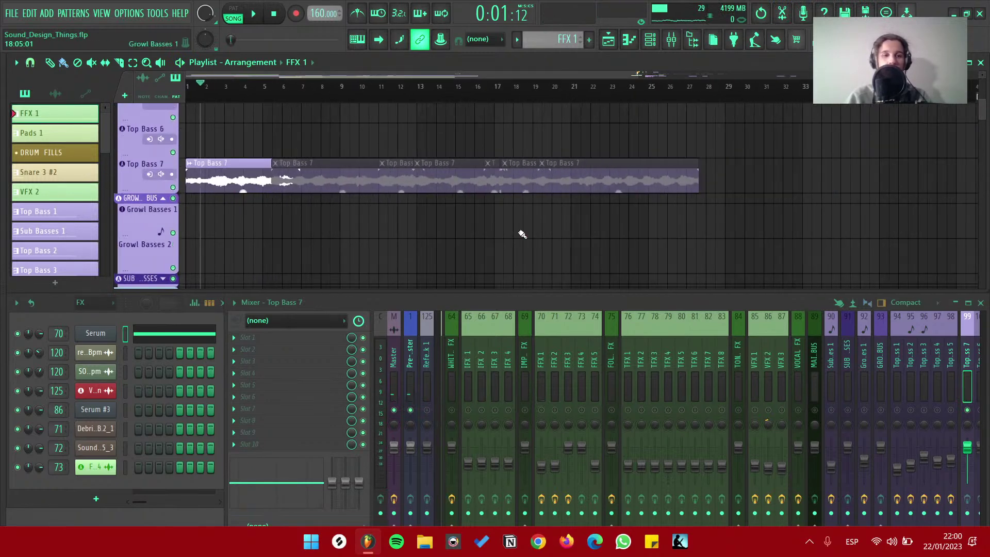
scroll(537, 232, up, 5)
scroll(168, 140, up, 2)
scroll(159, 228, up, 4)
scroll(253, 211, down, 2)
scroll(435, 226, down, 3)
scroll(604, 238, down, 2)
scroll(714, 157, down, 1)
scroll(707, 162, up, 1)
scroll(162, 238, up, 4)
scroll(206, 213, up, 3)
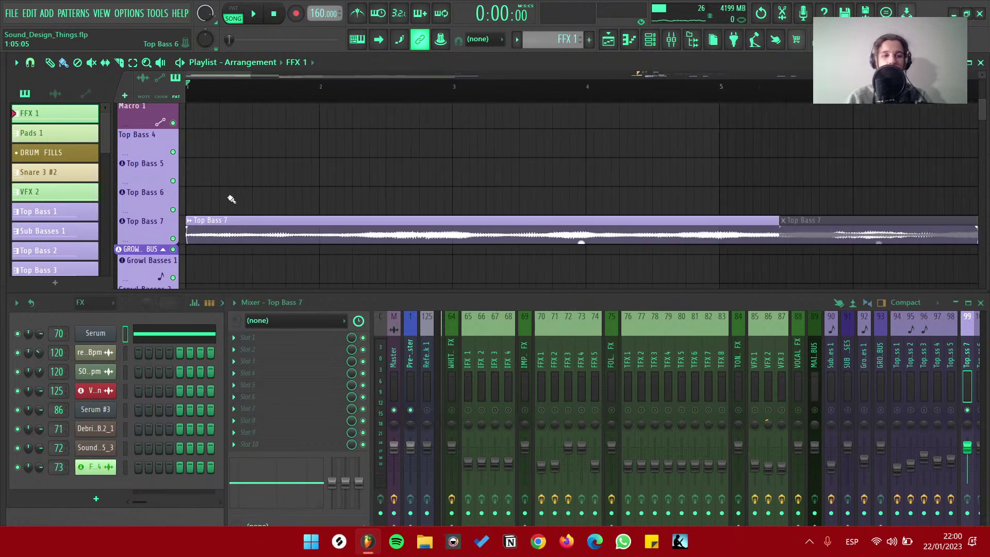
scroll(263, 193, down, 2)
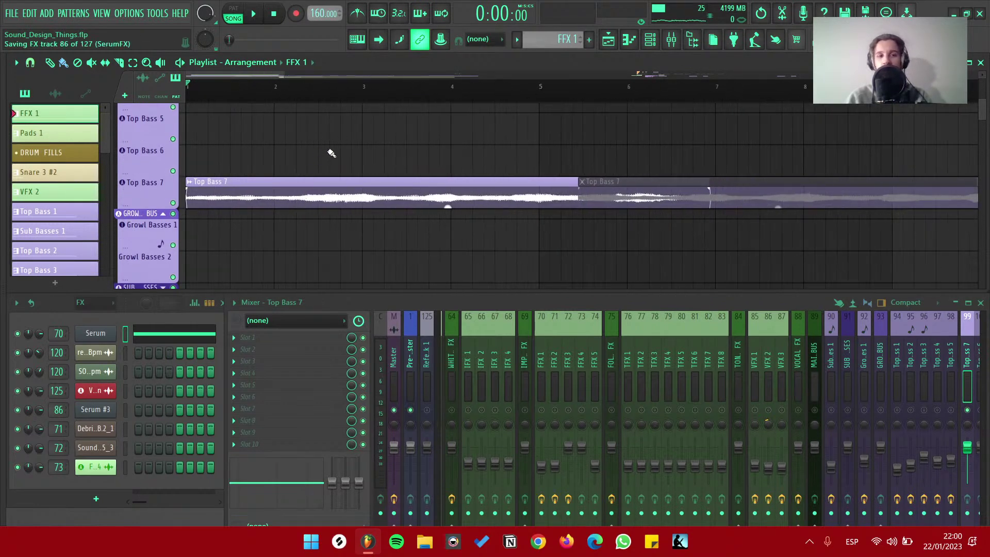
Play the first Top Bass 7 clip through from the start of the arrangement and stop at its end
key(space)
scroll(412, 150, down, 1)
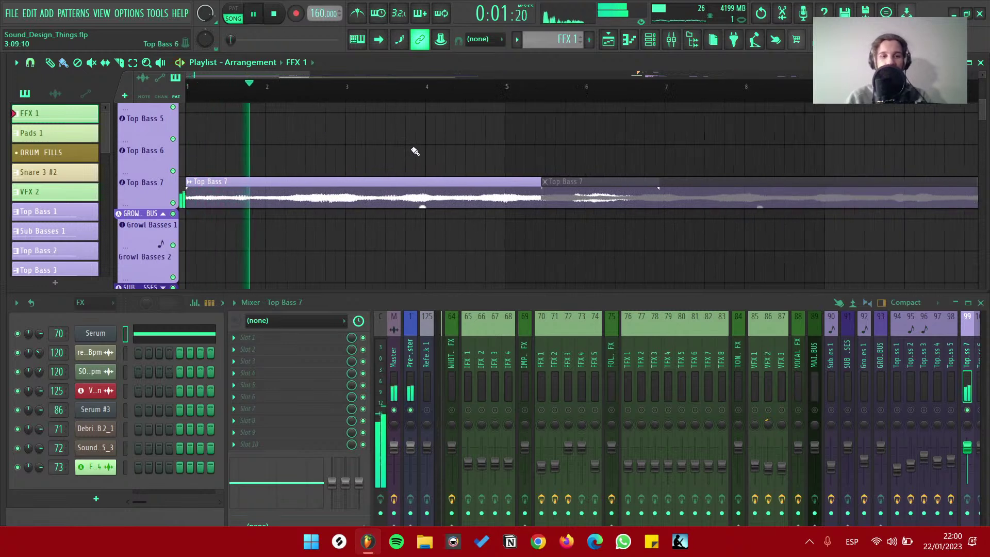
scroll(414, 151, down, 1)
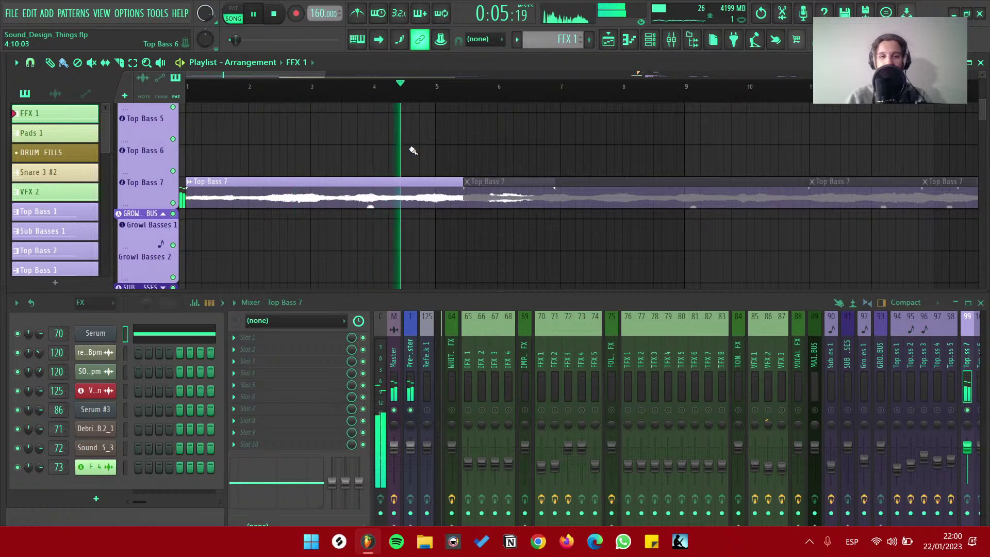
scroll(413, 150, down, 5)
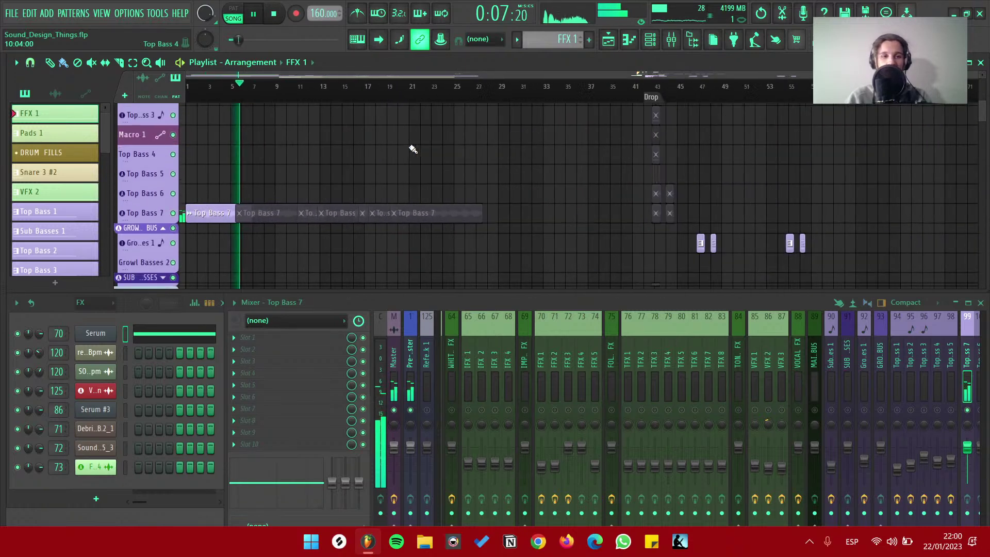
key(space)
Inspect the start of the first Top Bass 7 clip up close and bring its mixer track and bass buses into view
scroll(309, 180, up, 5)
scroll(222, 204, up, 5)
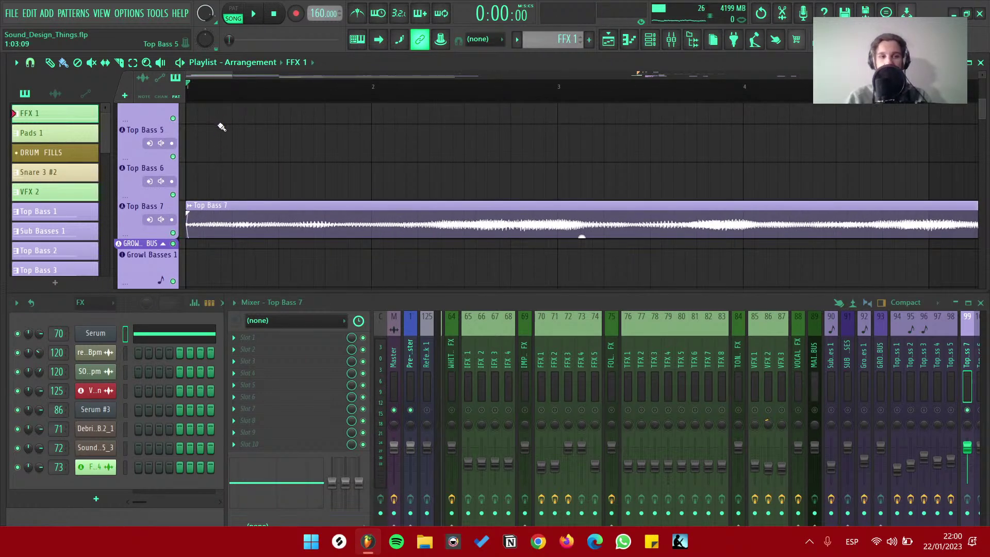
scroll(538, 362, down, 5)
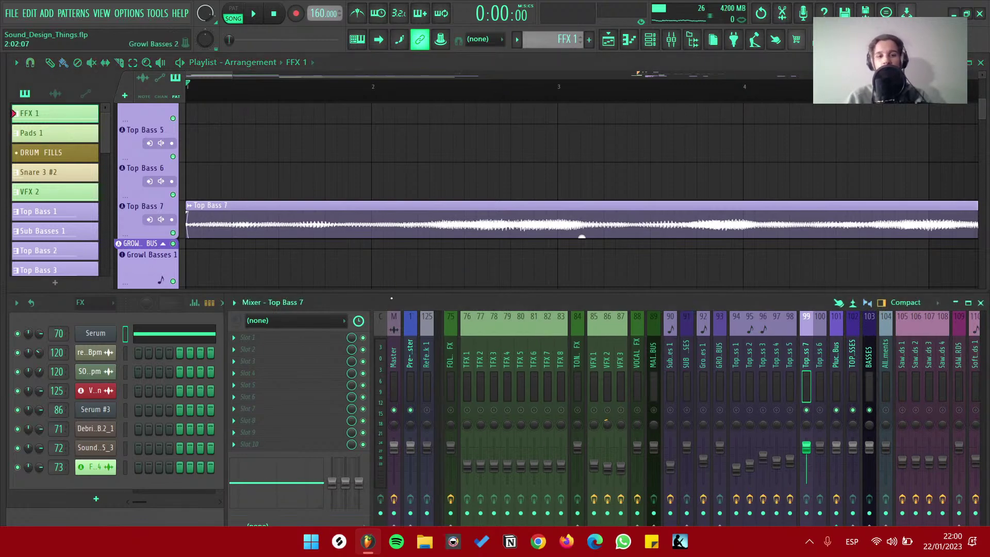
Load the Movement effect into the first slot of the Top Bass 7 mixer track and move its window fully into view
key(F8)
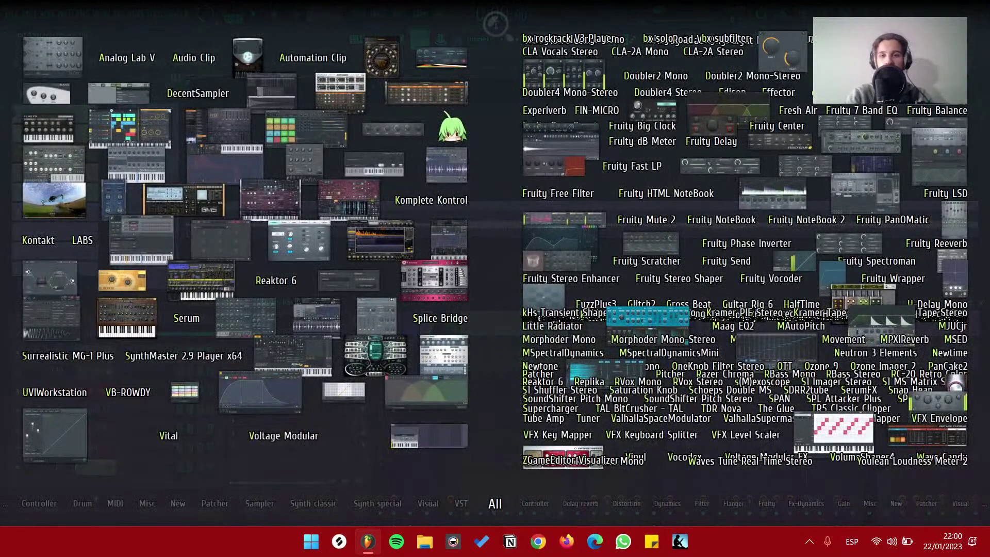
key(F8)
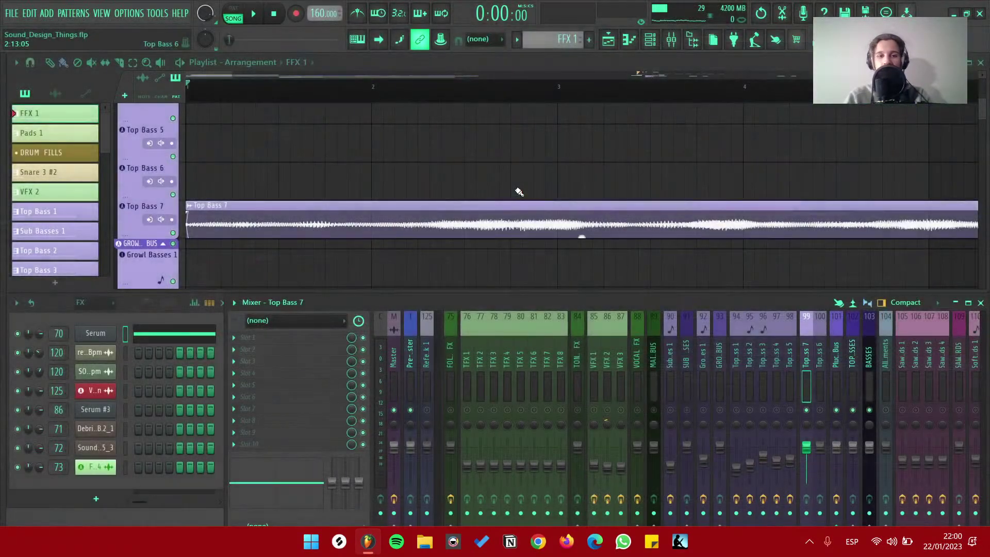
click(304, 338)
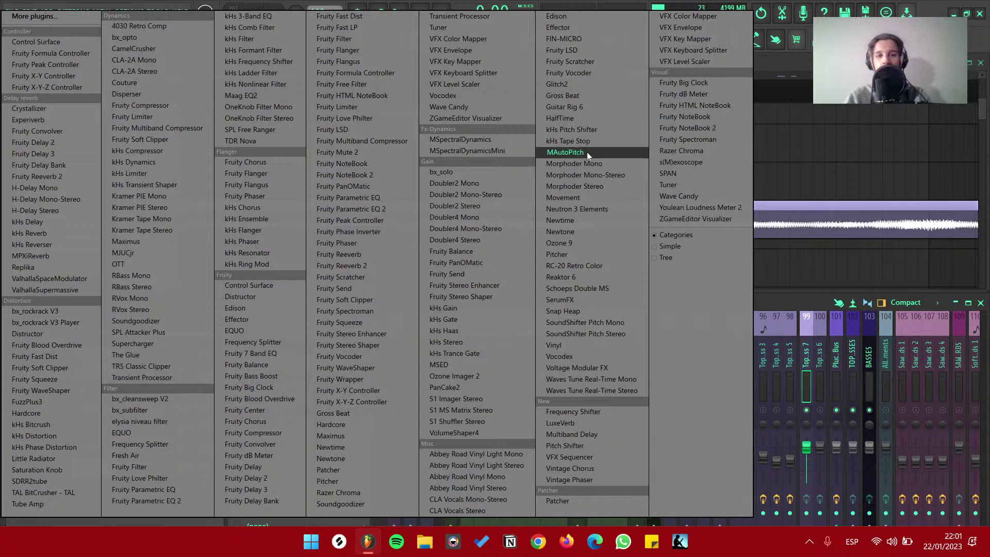
click(588, 197)
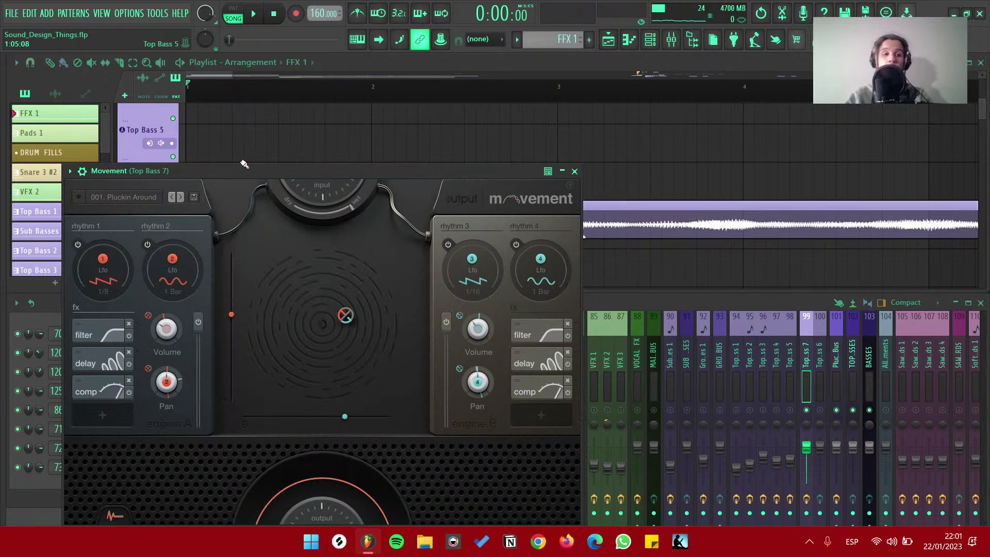
drag(264, 171, 414, 92)
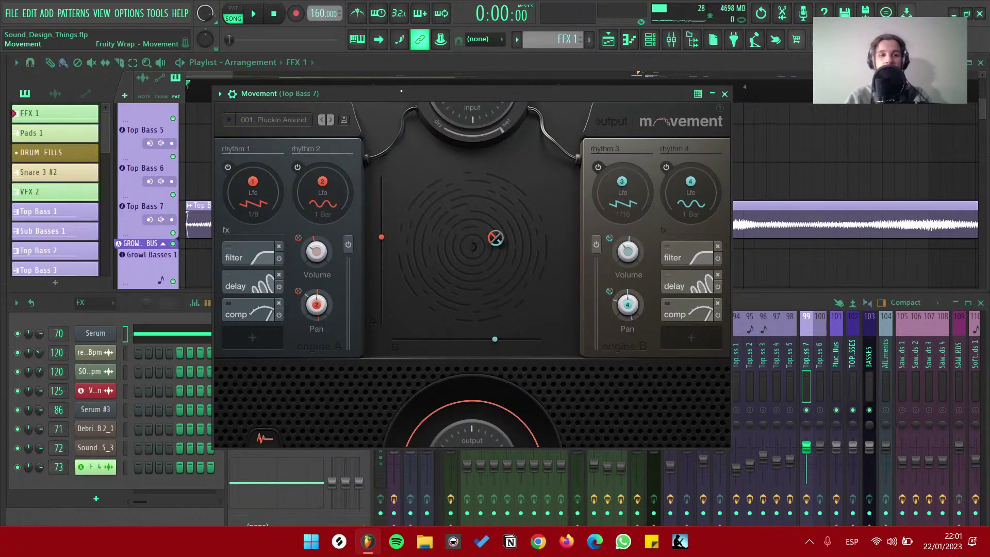
Audition successive Movement presets on Top Bass 7 during playback, from Pluckin Around up to Night Heist
click(330, 119)
click(330, 119)
click(331, 120)
click(330, 119)
key(space)
click(330, 120)
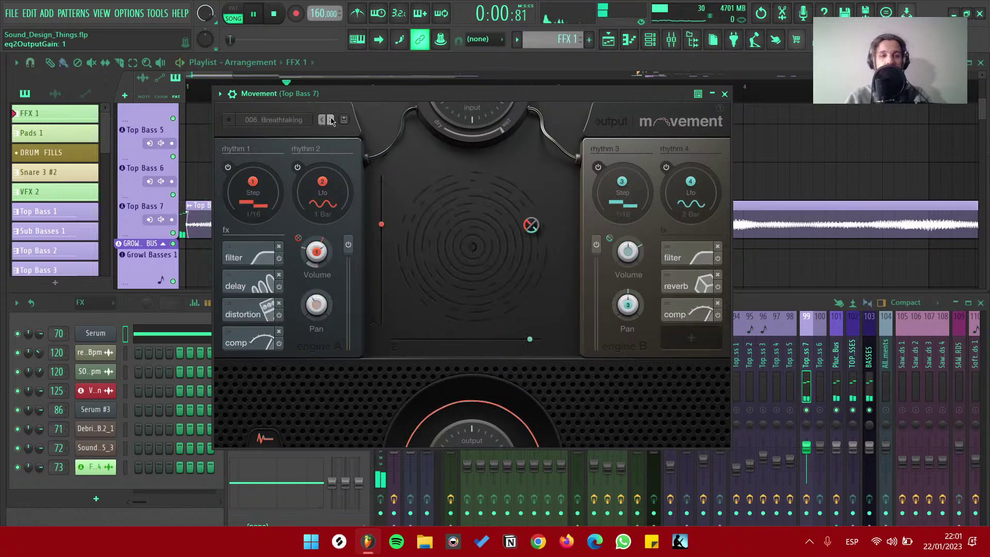
click(330, 119)
click(331, 120)
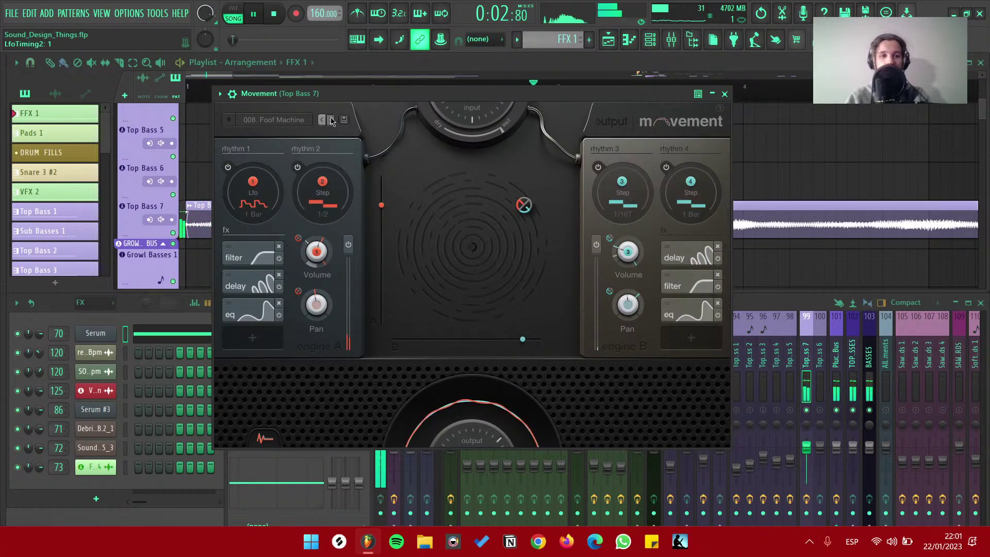
click(331, 119)
click(330, 120)
click(331, 120)
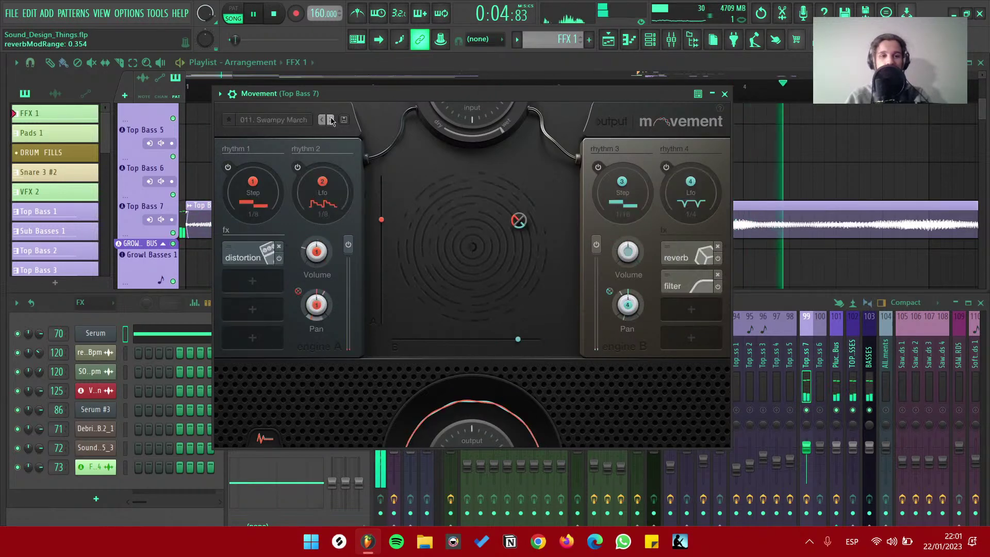
click(330, 119)
click(330, 120)
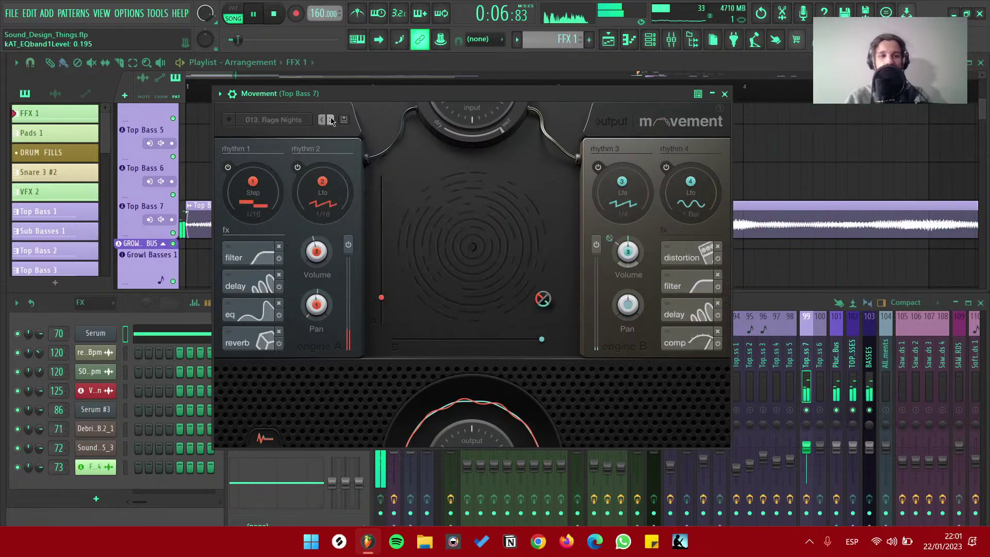
click(331, 119)
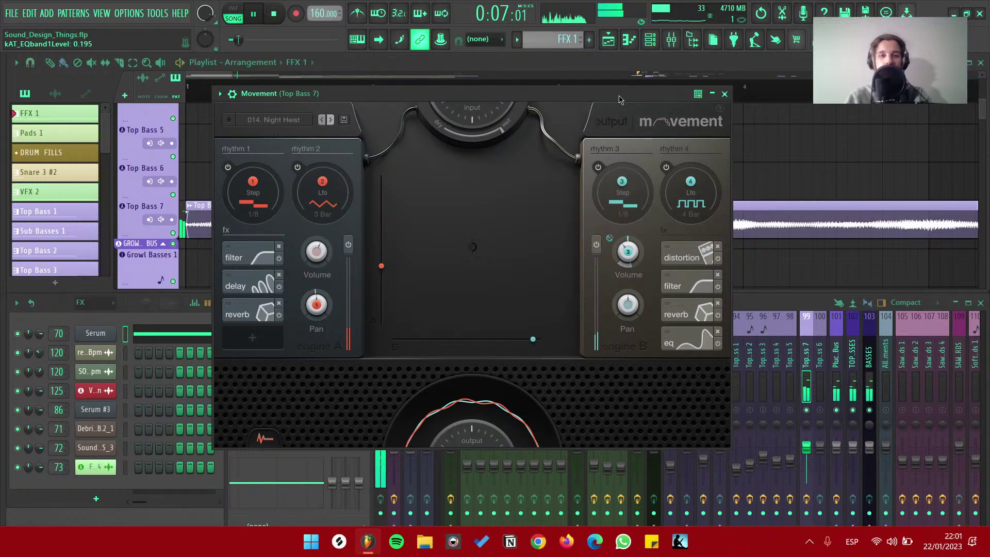
Switch to YouTube Studio in the browser and check the live stream's chat and concurrent viewers graph
key(alt+Tab)
key(alt+Tab)
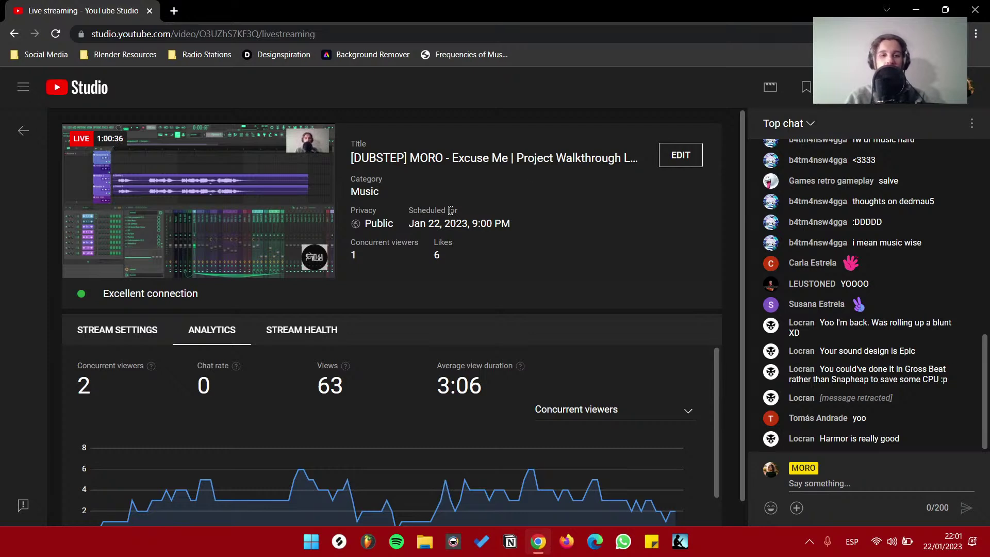
scroll(598, 379, down, 1)
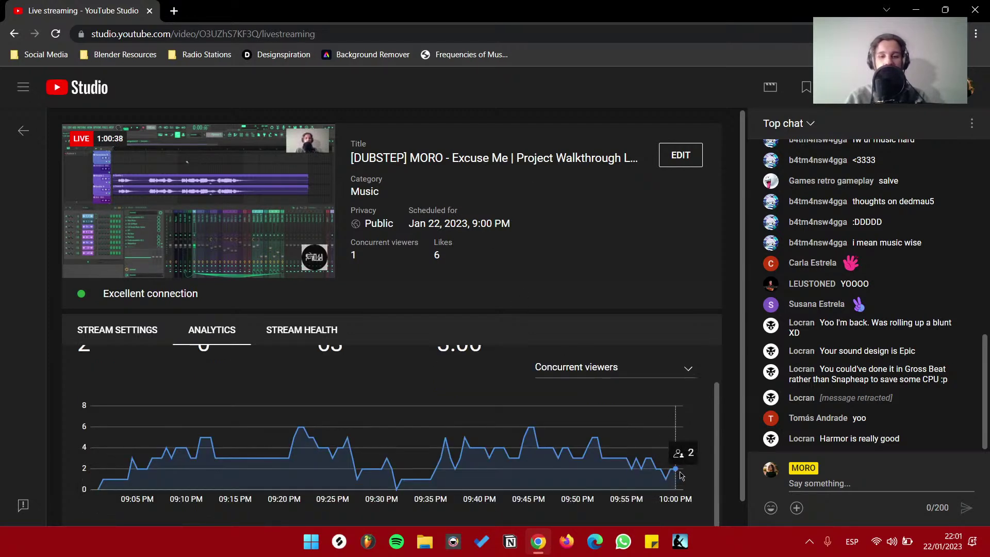
scroll(567, 422, up, 1)
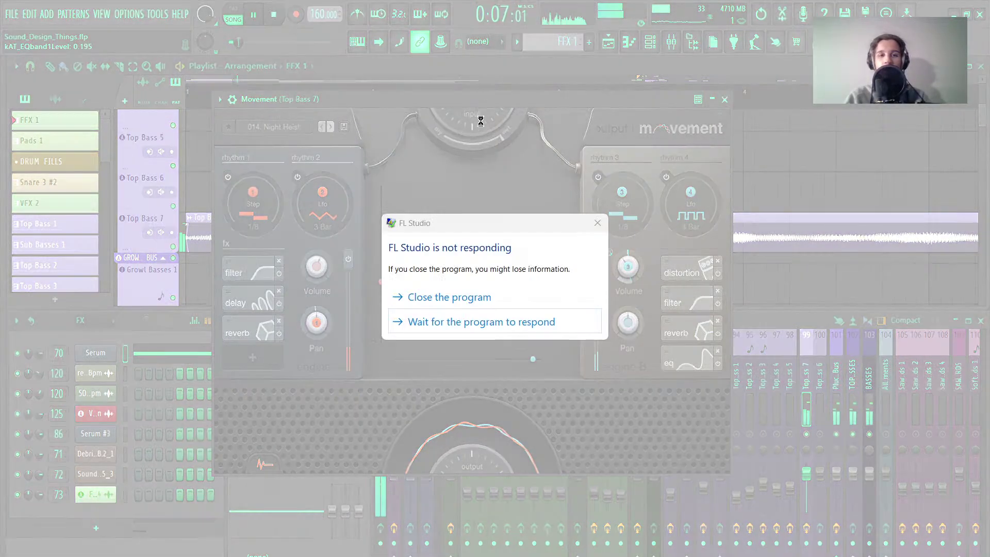
Force the unresponsive FL Studio to close and start it again
click(486, 294)
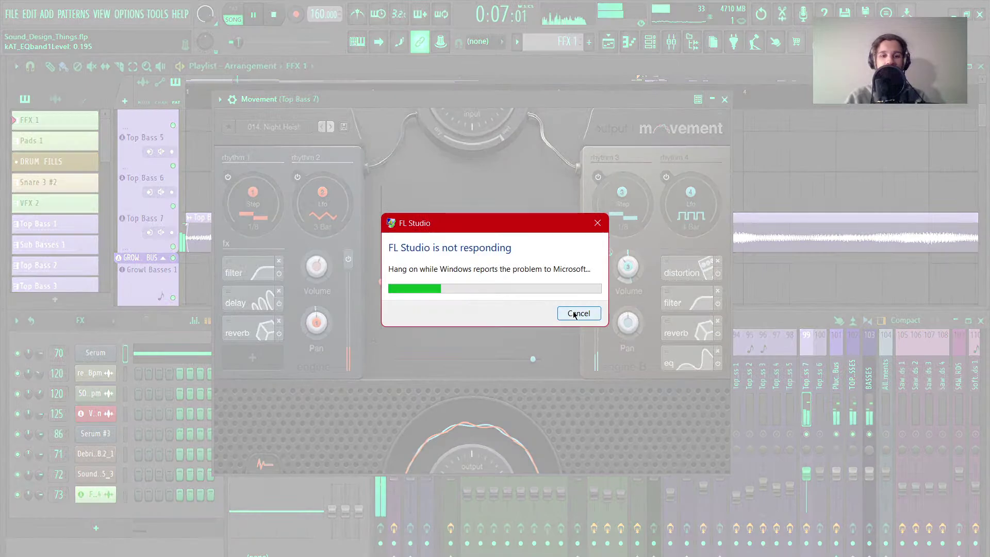
click(367, 541)
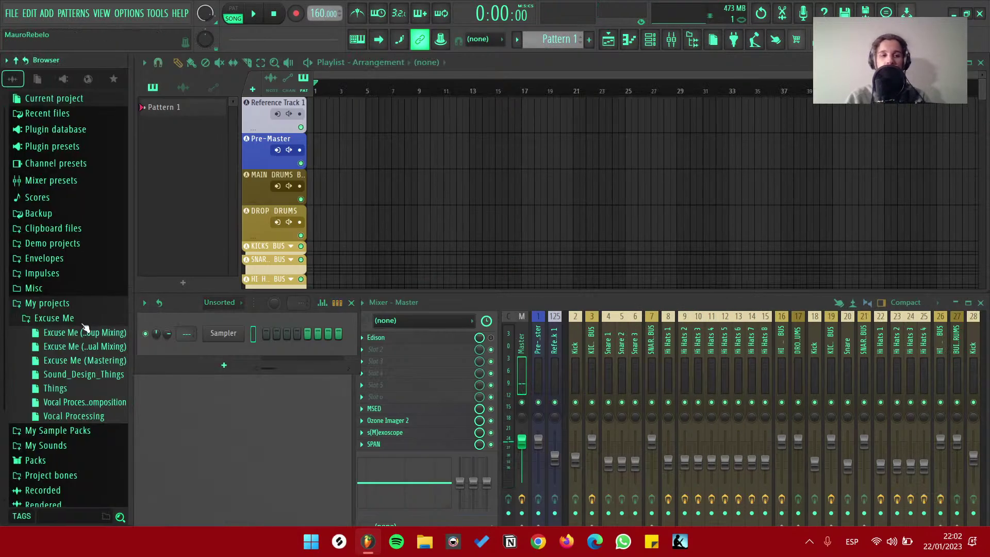
Open the Vocal Processing Composition project from the Excuse Me project folder
click(93, 372)
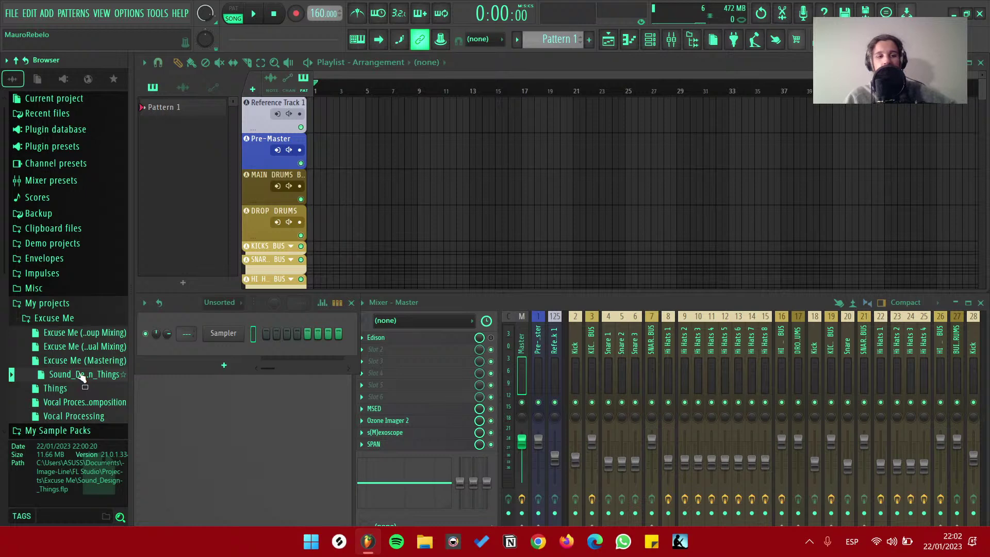
right_click(83, 402)
click(88, 401)
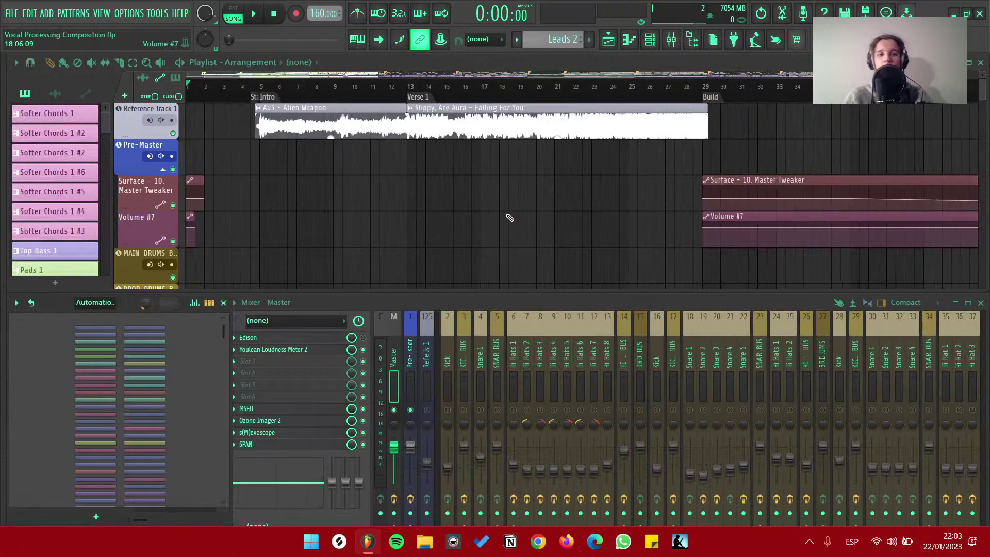
Locate the TFX 2 clip in the Tonal FX group at the Intro, play it and stop playback
scroll(508, 215, down, 8)
scroll(507, 207, down, 3)
scroll(507, 207, down, 8)
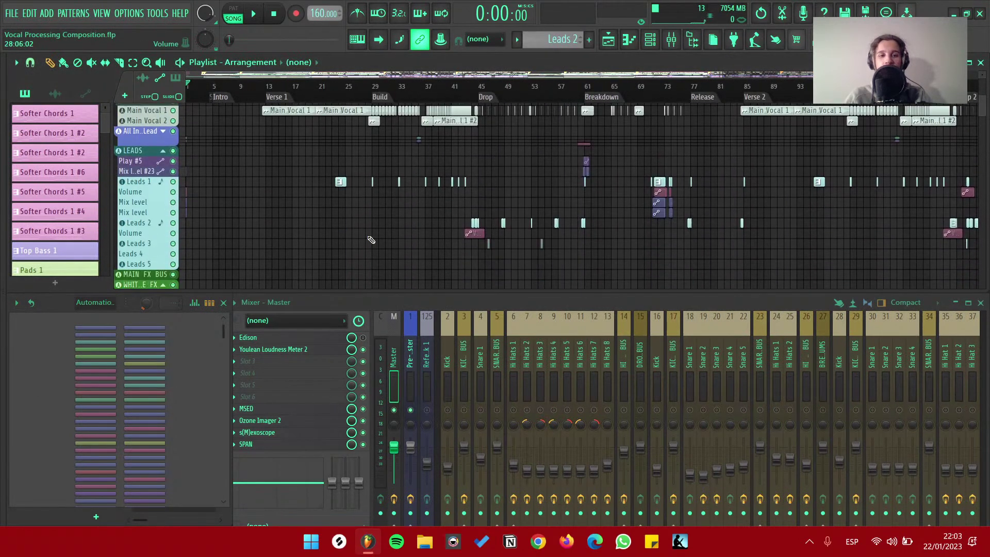
scroll(371, 216, down, 10)
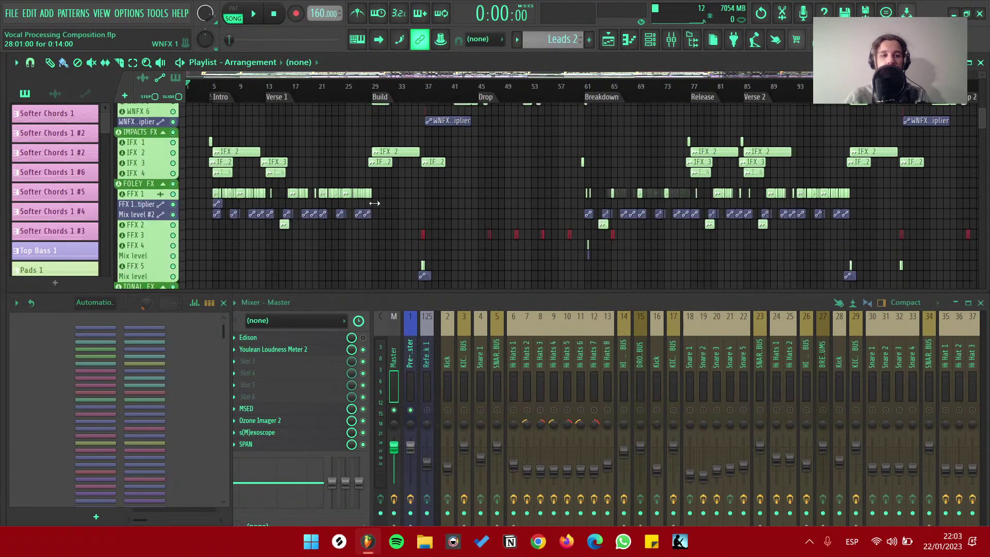
scroll(350, 204, down, 5)
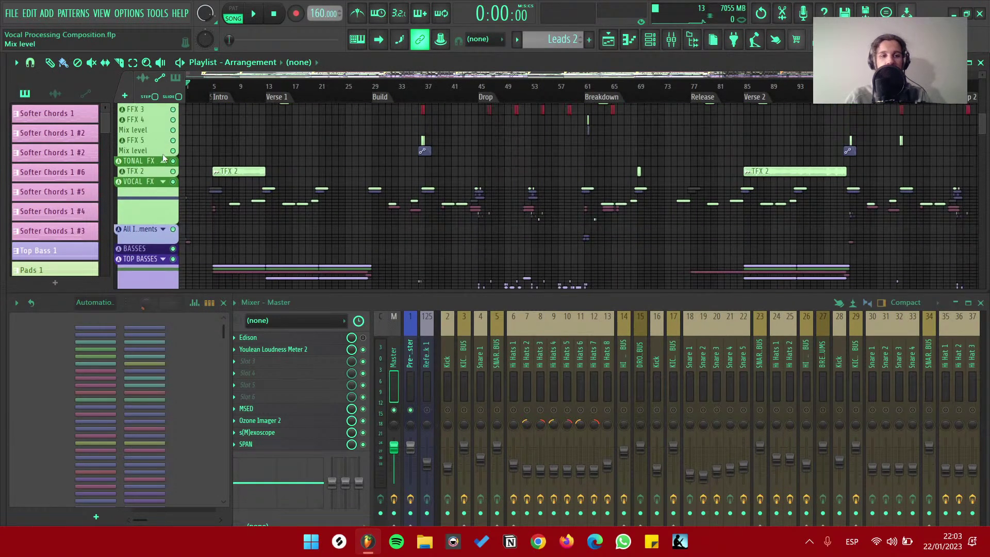
scroll(237, 149, up, 3)
scroll(288, 144, up, 5)
key(space)
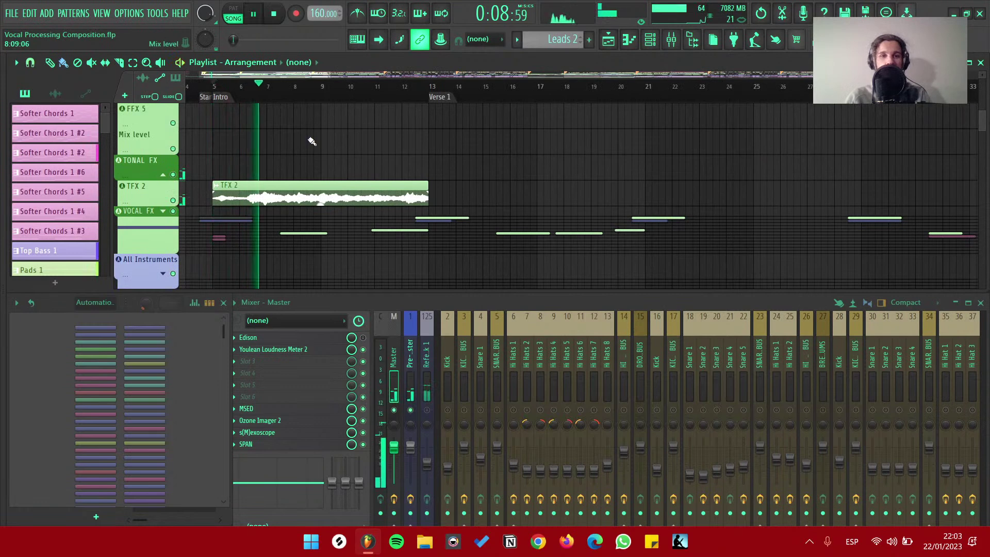
scroll(312, 142, down, 2)
scroll(320, 149, up, 3)
scroll(332, 165, down, 1)
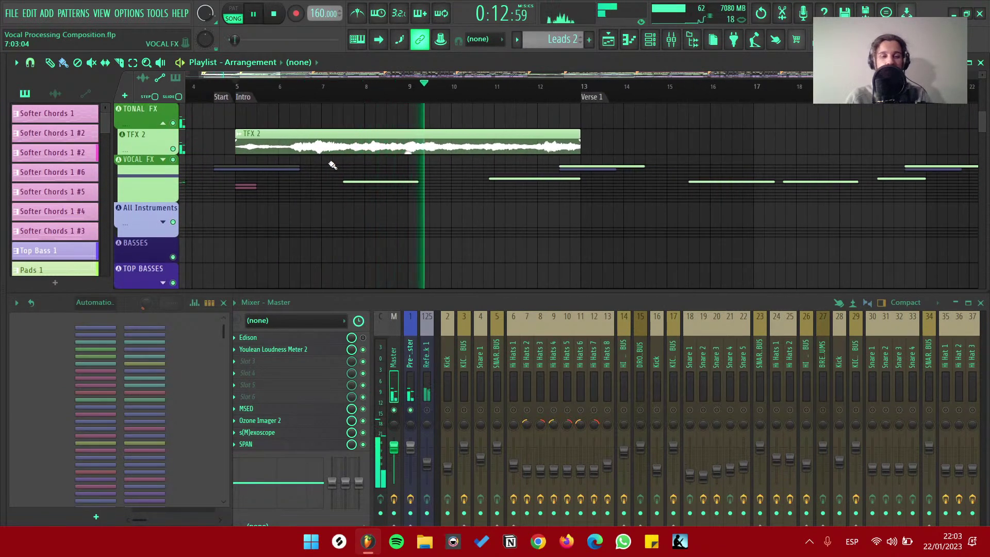
key(space)
Collapse the Tonal FX group, expand the Vocal FX group and select the VFX 1 track
scroll(182, 133, down, 2)
click(163, 117)
click(163, 130)
scroll(325, 166, down, 2)
scroll(302, 162, up, 1)
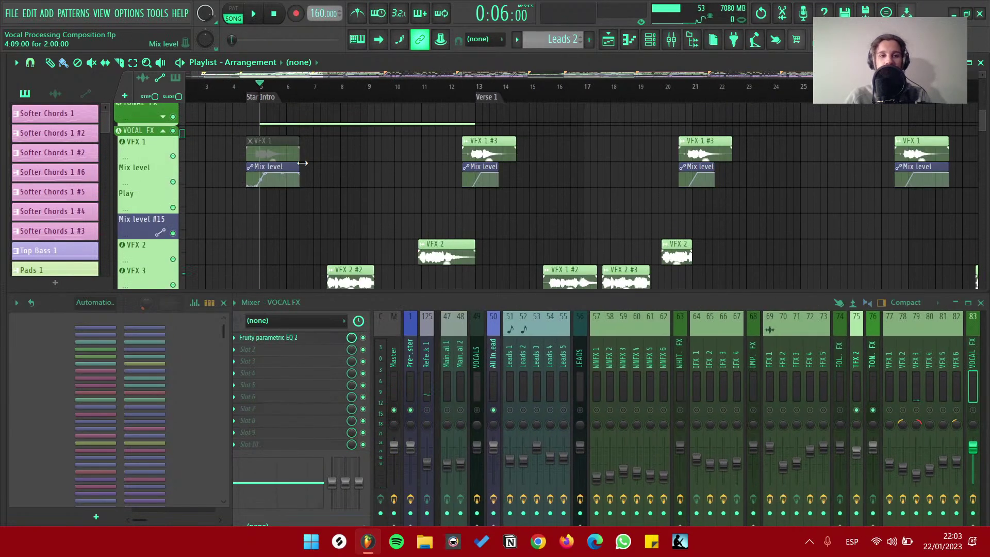
scroll(302, 163, down, 1)
click(149, 152)
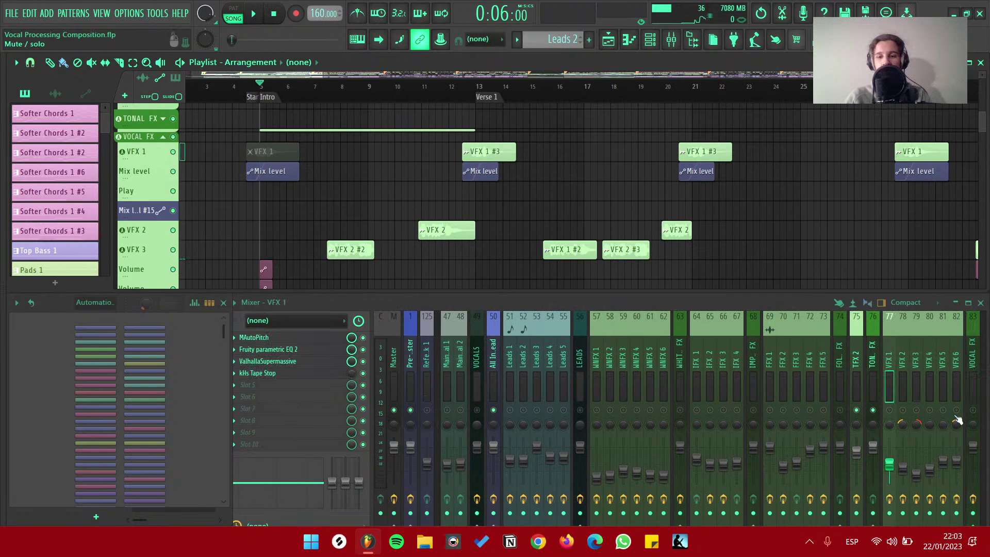
Play the VFX 2 #2 clip in the Intro and stop playback
scroll(364, 173, down, 2)
click(320, 85)
key(space)
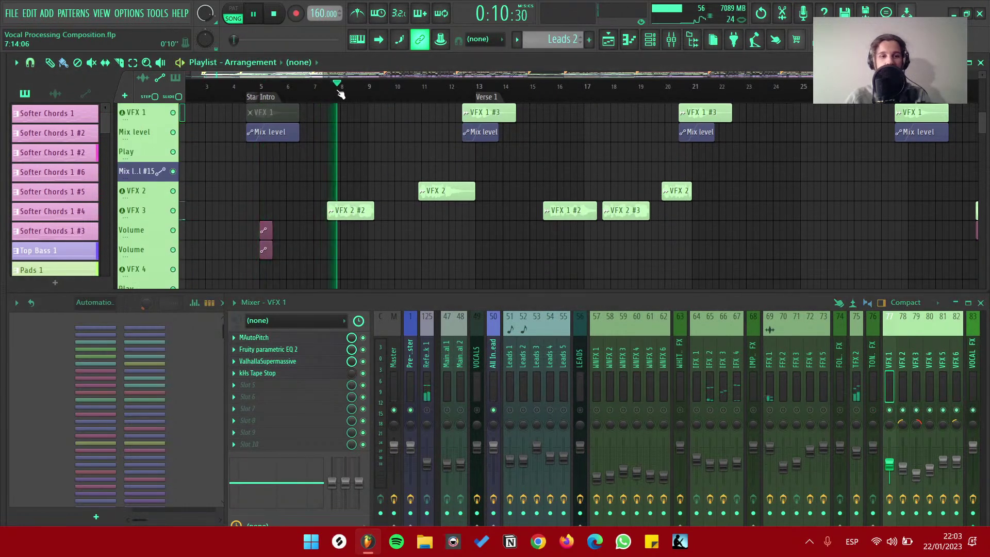
scroll(431, 219, up, 1)
scroll(431, 218, up, 3)
key(space)
Play the vocal FX clips from the VFX 2 clip before Verse 1 into Verse 1 and stop playback
click(413, 101)
key(space)
scroll(433, 119, up, 2)
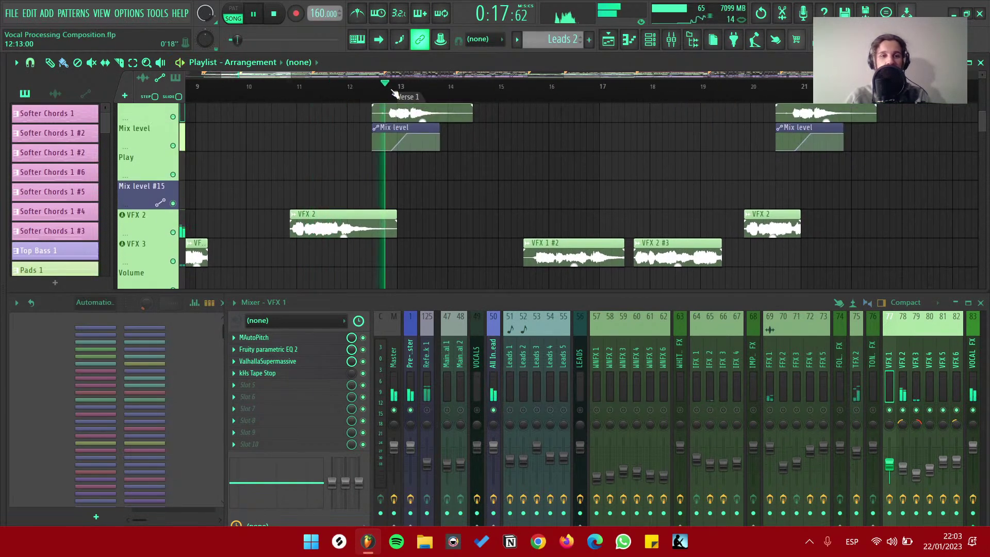
scroll(457, 168, down, 2)
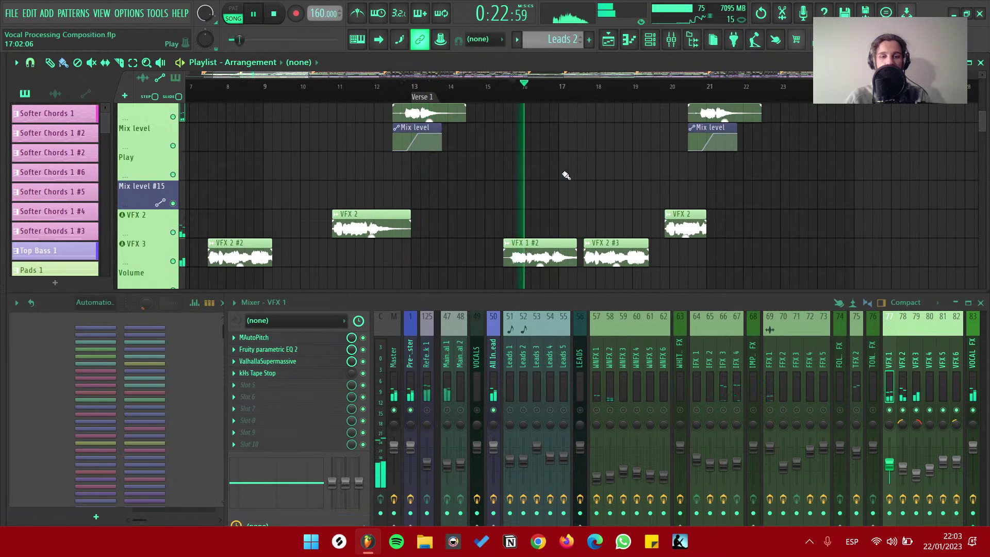
scroll(621, 195, down, 5)
key(space)
Audition the vocal FX clips at the Breakdown section of the arrangement
scroll(614, 228, down, 4)
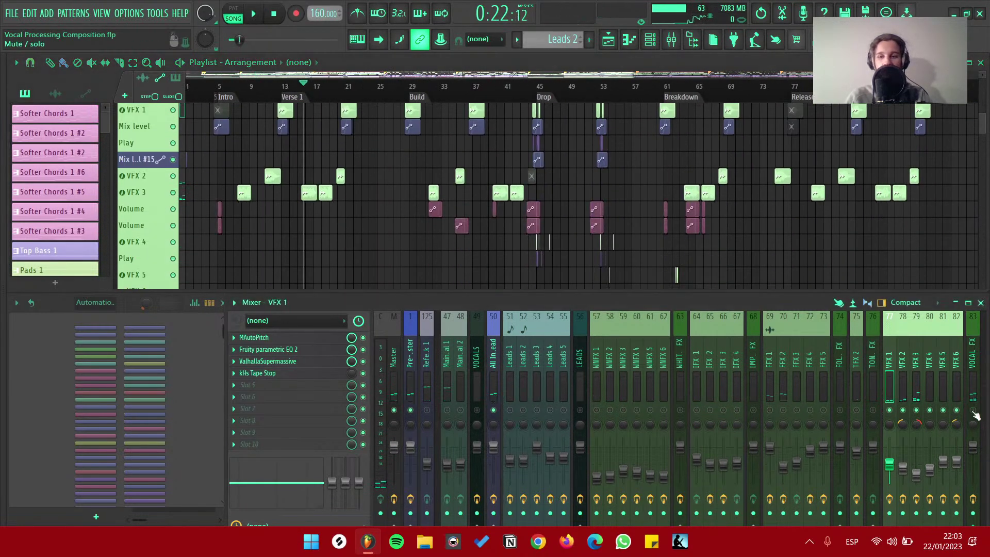
scroll(532, 230, up, 2)
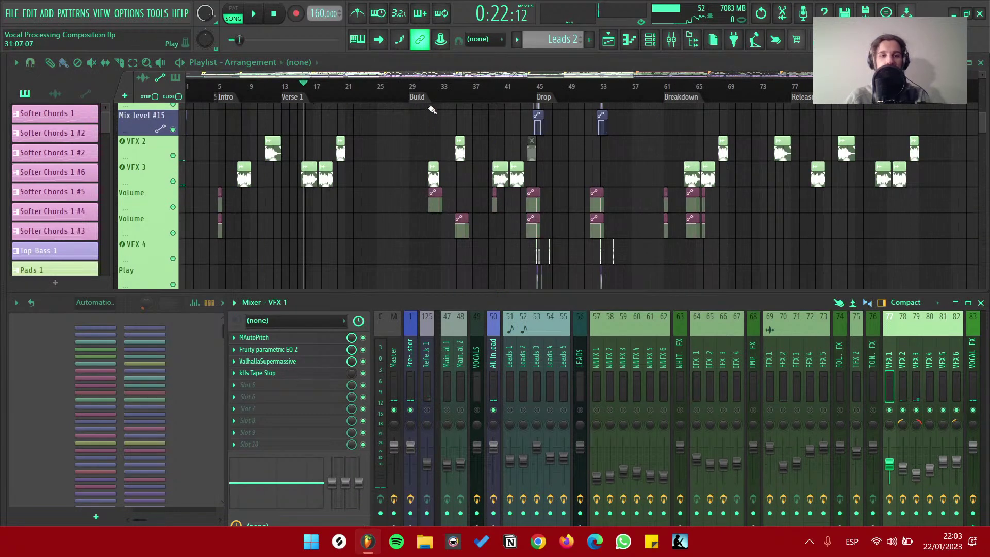
click(426, 87)
click(680, 98)
key(space)
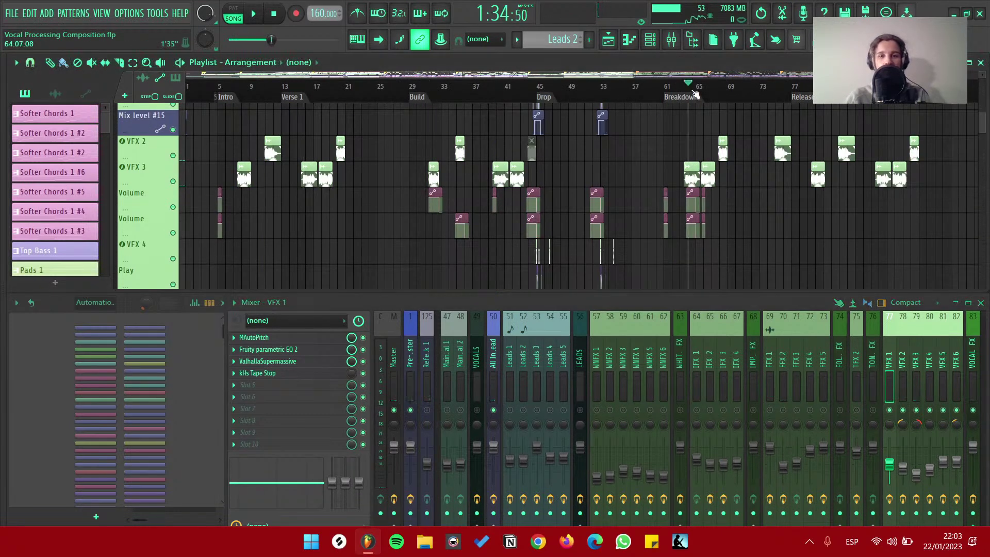
key(space)
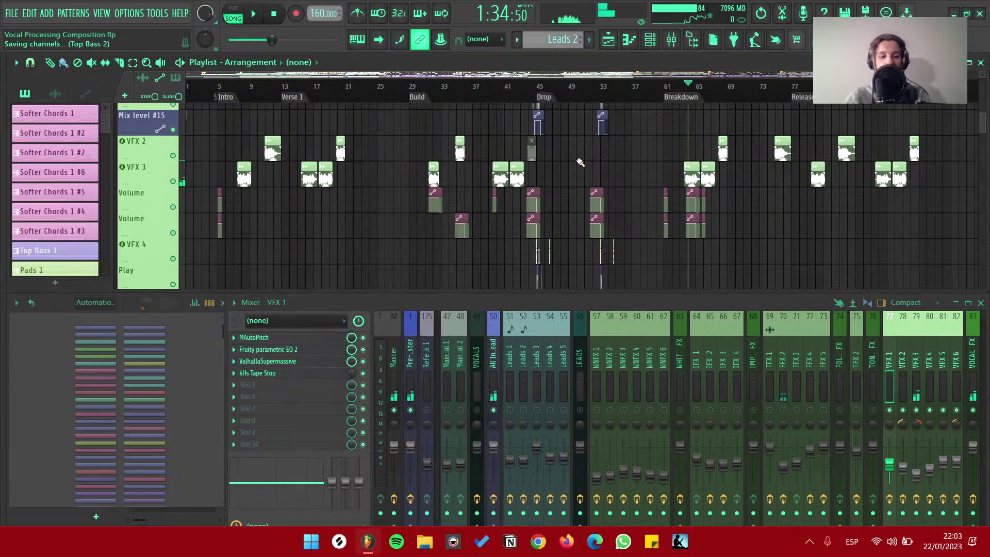
Show the file browser, collapse the opened project folders and hide the browser again
scroll(508, 164, down, 2)
scroll(341, 160, up, 4)
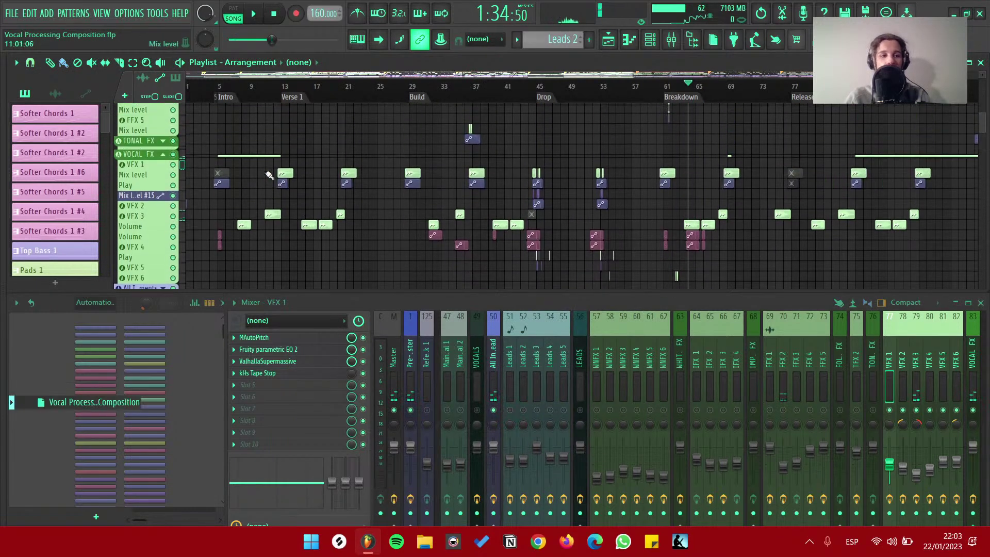
key(alt+F8)
click(75, 320)
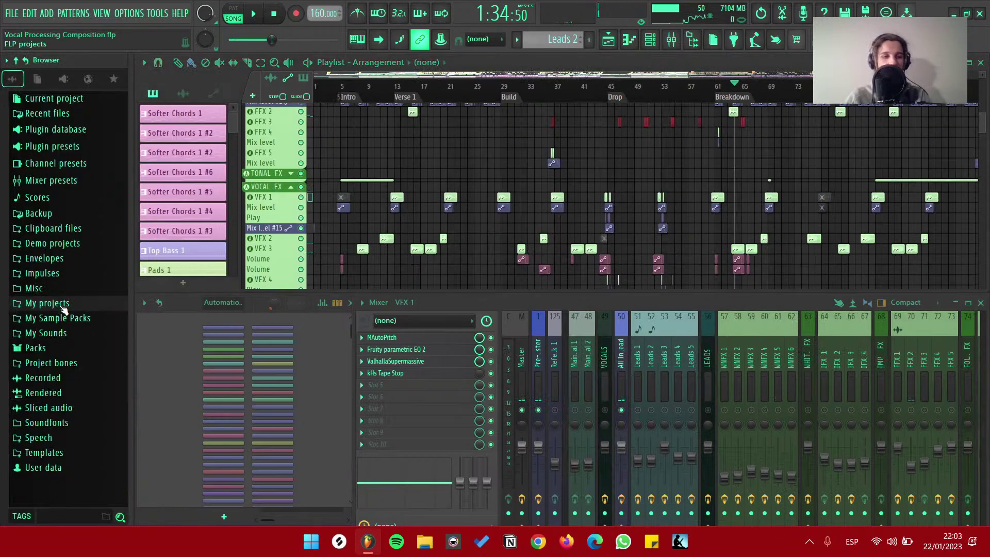
key(alt+F8)
Collapse the Vocal FX, Foley FX and Impacts FX track groups in the playlist
click(163, 187)
click(161, 218)
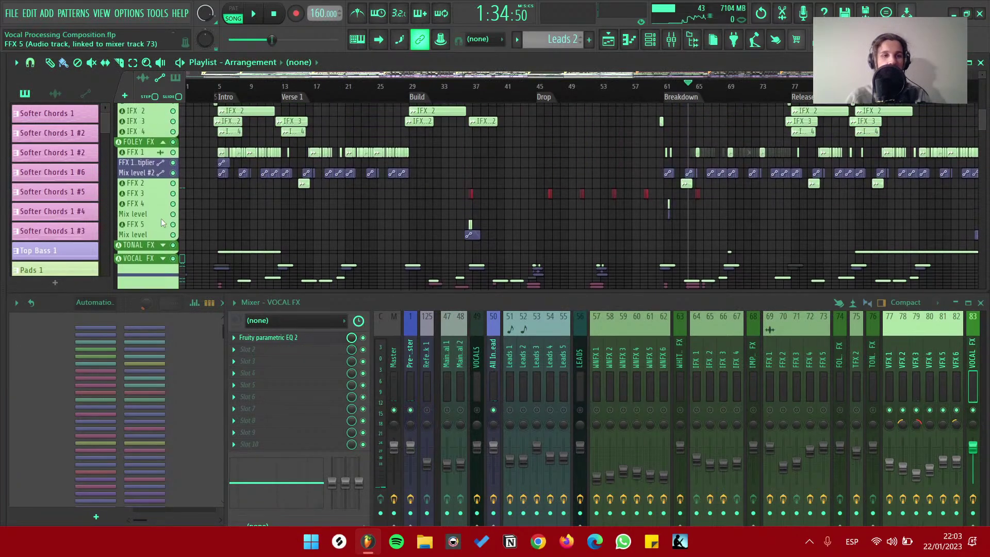
scroll(161, 218, up, 2)
click(164, 174)
scroll(164, 175, up, 2)
click(164, 175)
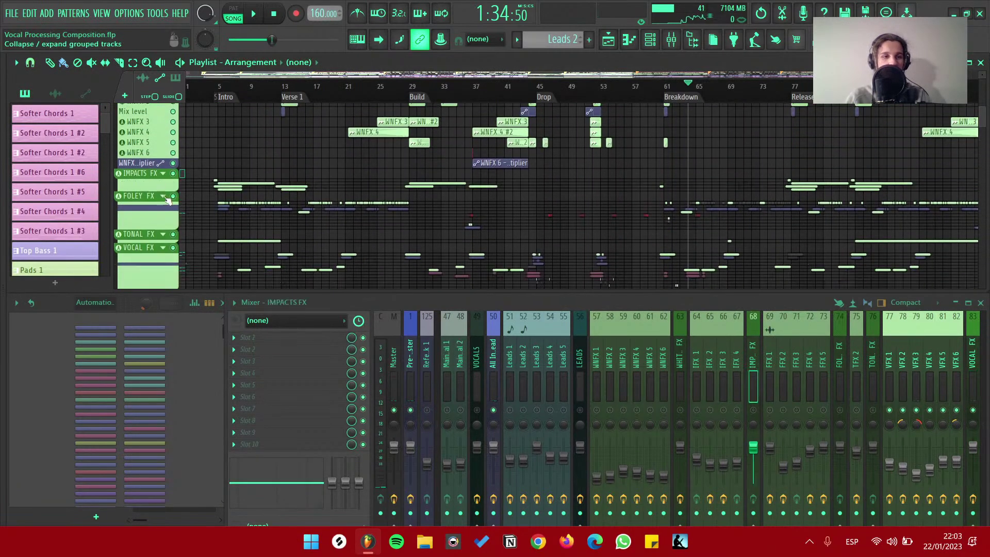
Collapse the White Noise FX track group in the playlist
scroll(164, 174, up, 3)
click(164, 144)
scroll(194, 161, down, 4)
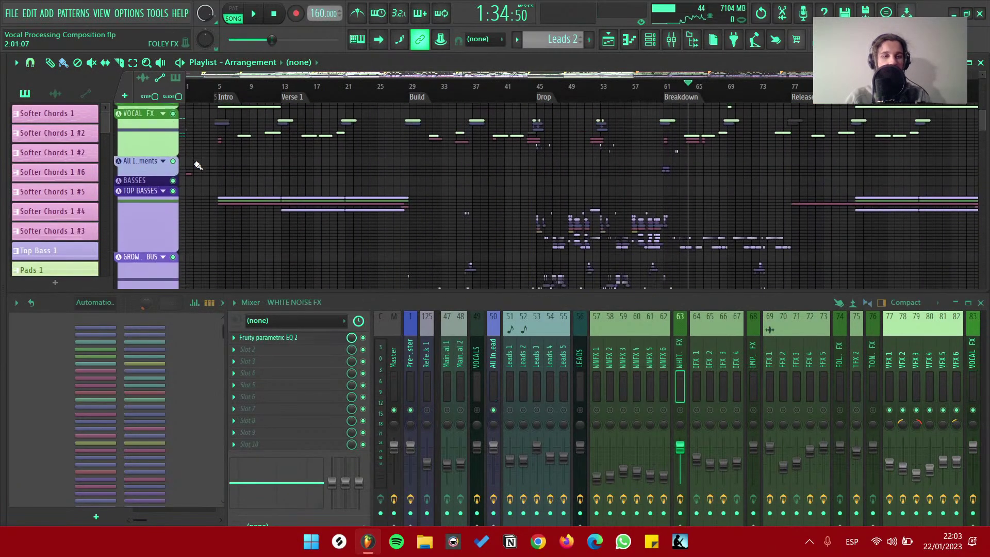
Expand the Vocal FX track group and place the playhead on the VFX 2 clip before Verse 1
scroll(307, 168, down, 3)
scroll(308, 168, up, 1)
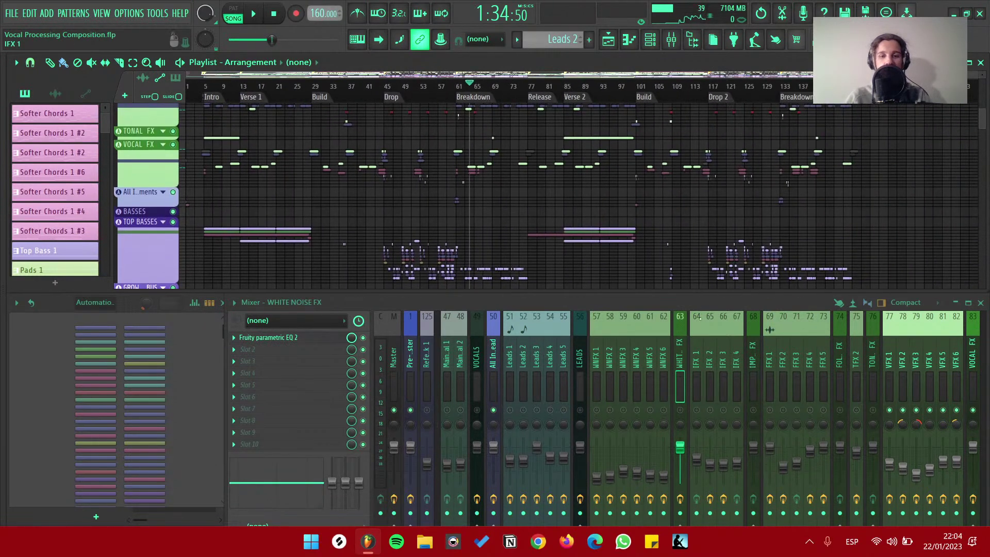
click(164, 145)
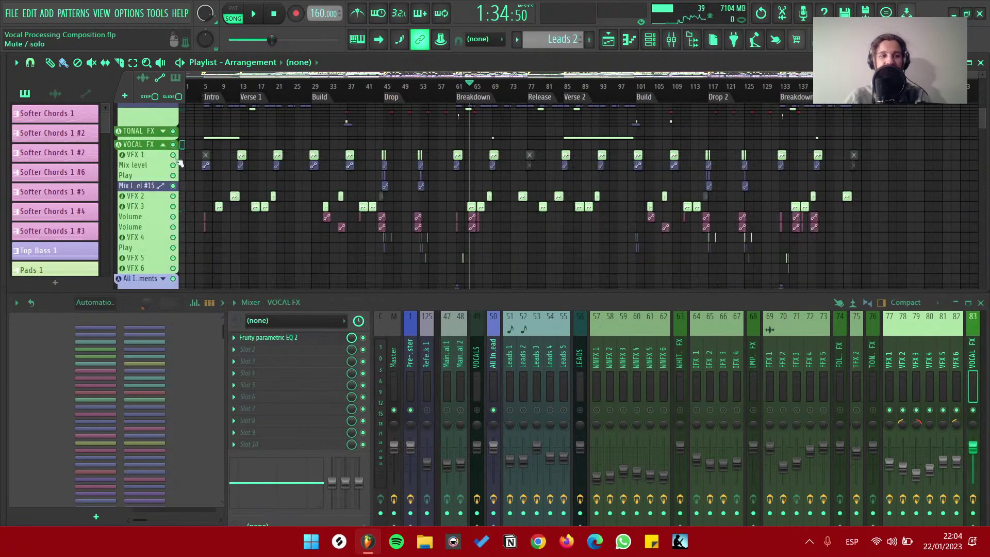
scroll(244, 208, up, 4)
scroll(244, 208, up, 2)
click(258, 89)
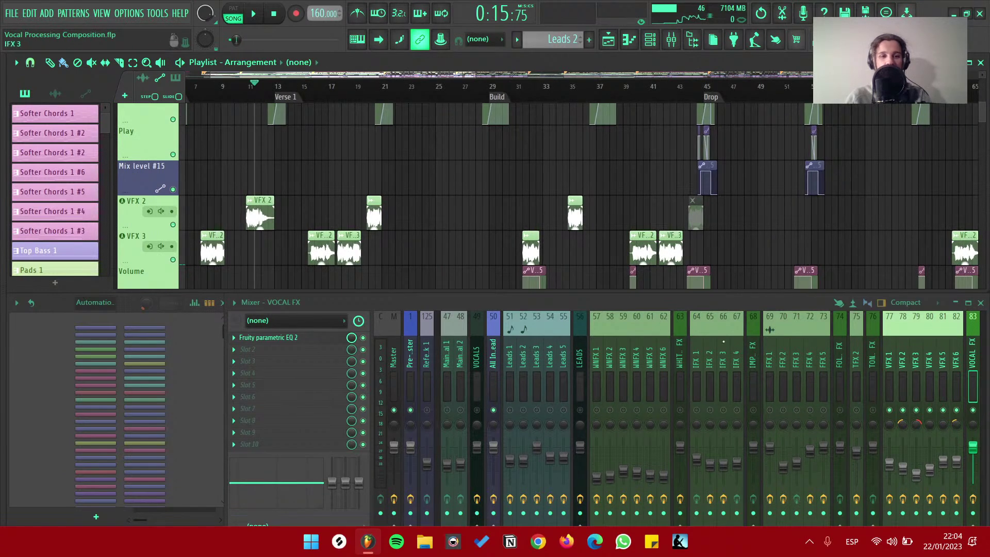
Inspect the VFX 1 mixer track's effects one by one: MAutoPitch, Fruity Parametric EQ 2, ValhallaSupermassive and kHs Tape Stop
click(889, 363)
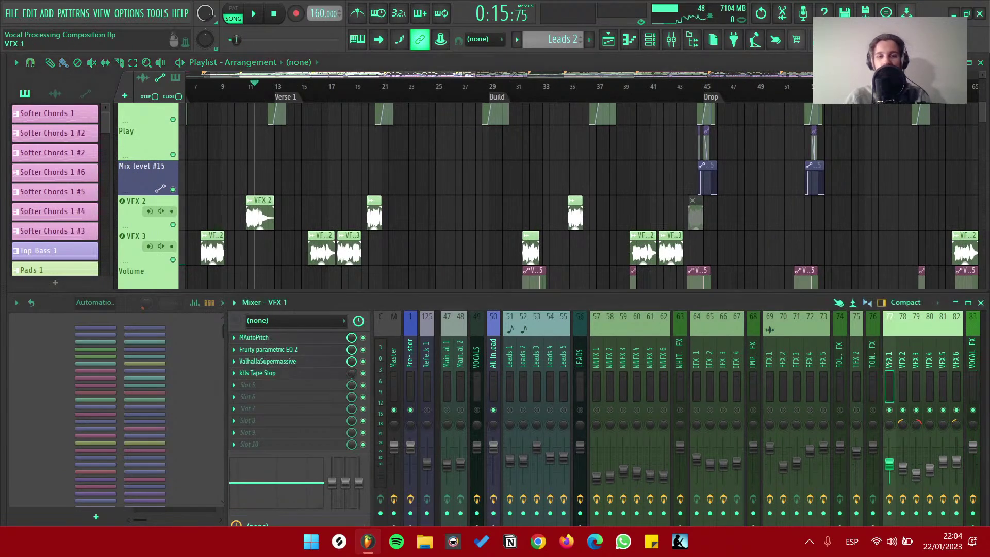
click(276, 339)
key(Escape)
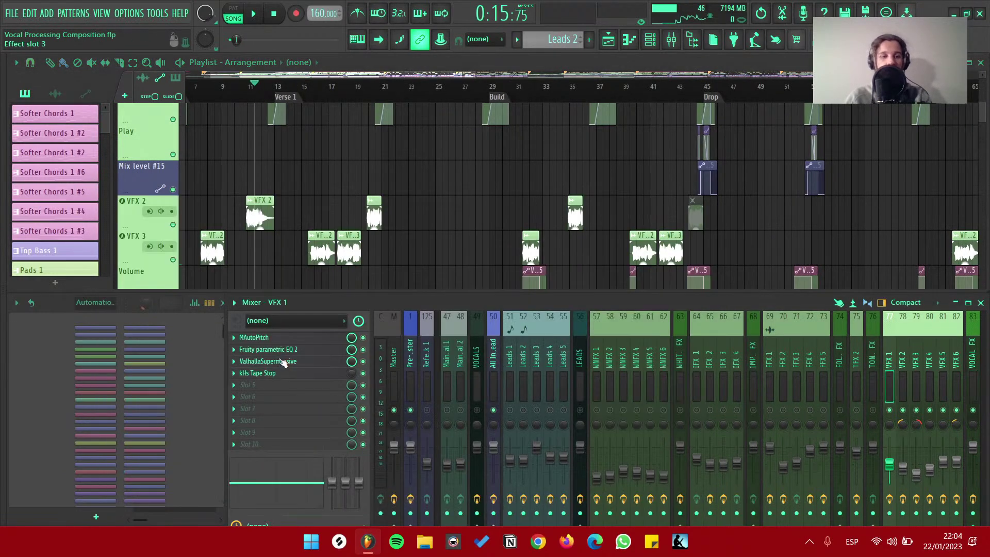
click(283, 360)
key(Escape)
click(297, 362)
key(Escape)
click(268, 372)
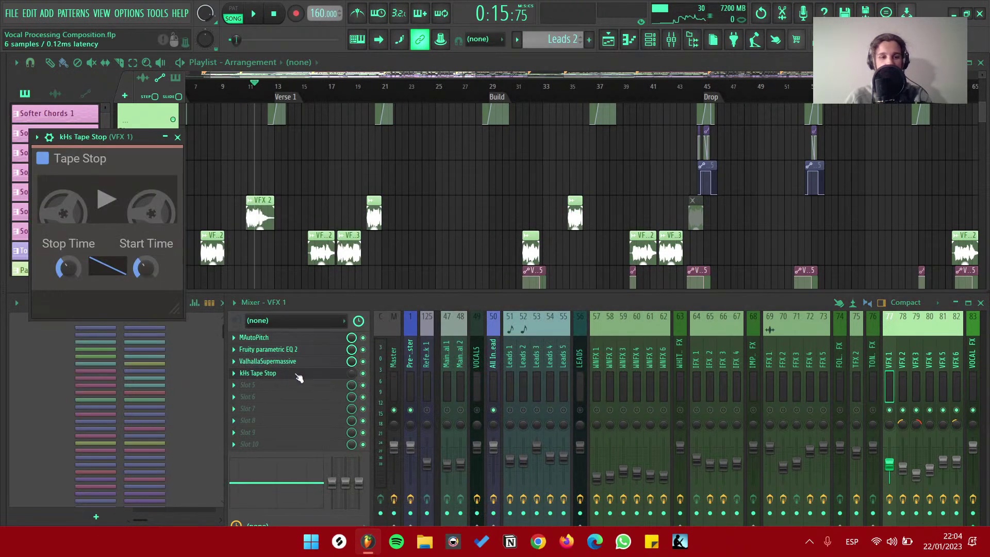
key(Escape)
Audition the VFX 1 clips and their Play and Mix level automation around the start of the Drop
ctrl+scroll(687, 216, down, 2)
alt+scroll(687, 216, down, 2)
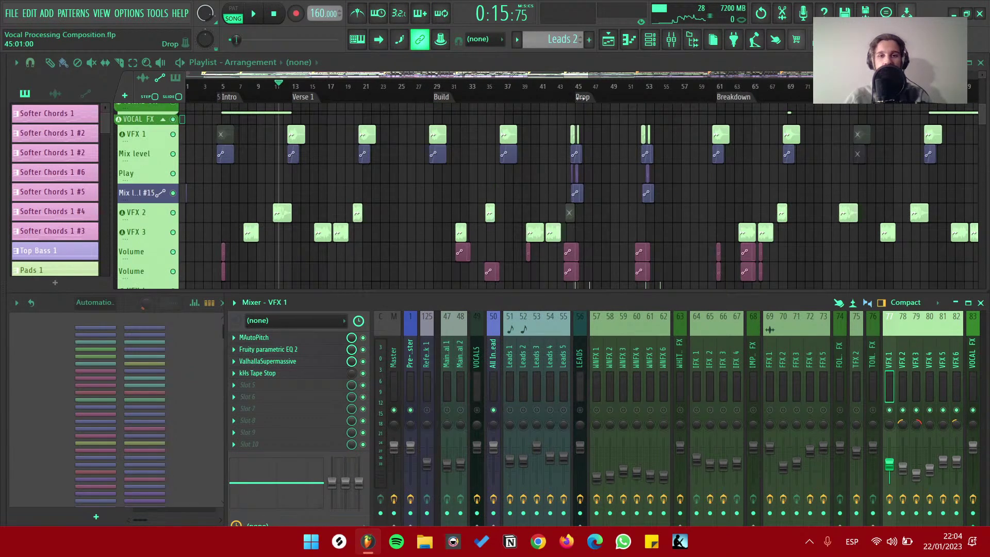
click(581, 98)
key(space)
scroll(583, 101, up, 5)
click(487, 100)
alt+scroll(619, 170, up, 2)
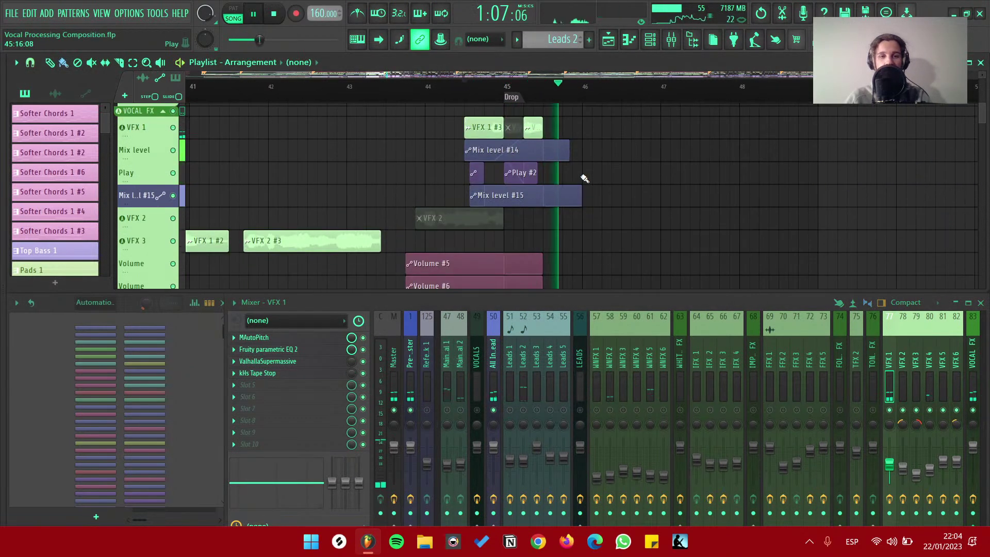
key(space)
Move the playhead to the Intro and select the BASSES bus track below the vocal FX
alt+scroll(590, 179, down, 2)
ctrl+scroll(516, 196, down, 5)
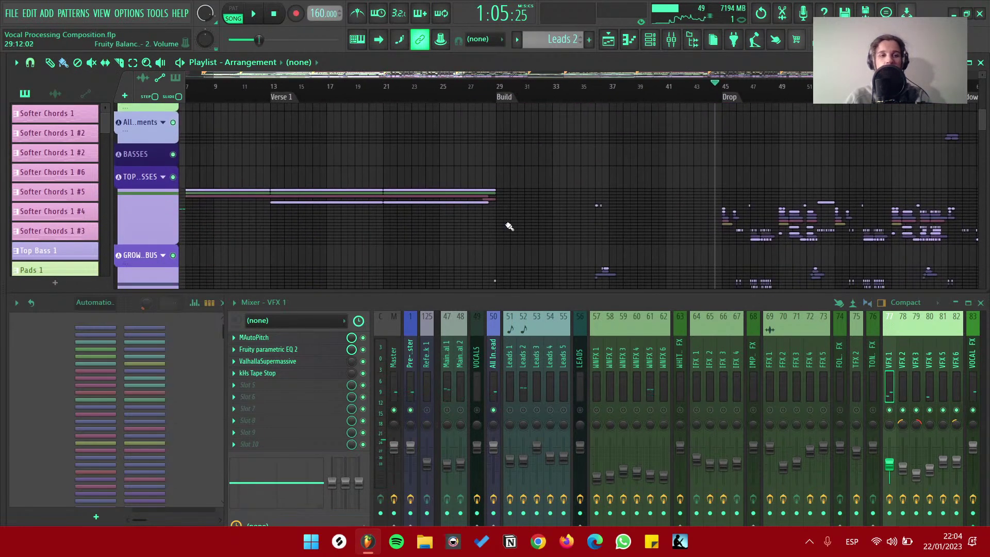
ctrl+scroll(510, 227, down, 3)
scroll(493, 227, down, 3)
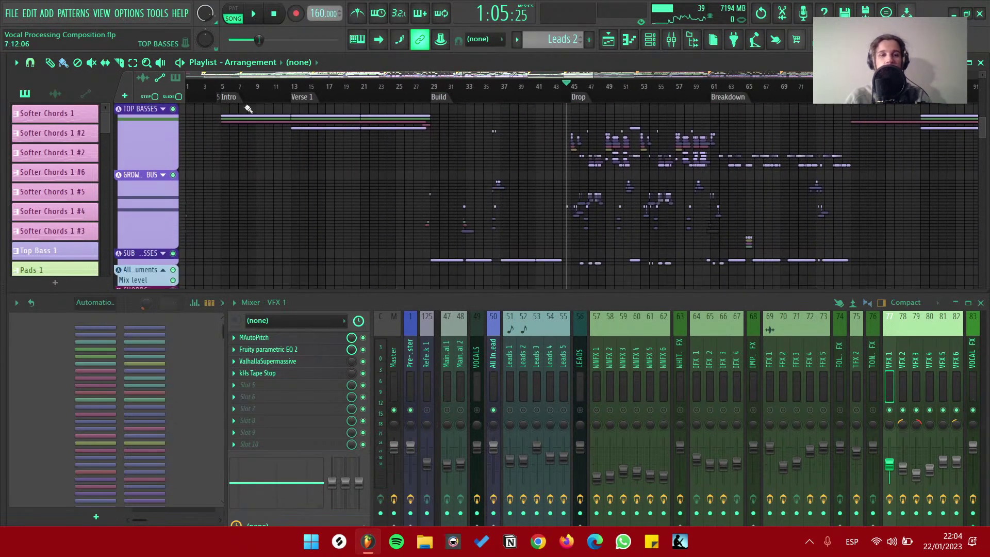
click(230, 89)
scroll(150, 155, up, 2)
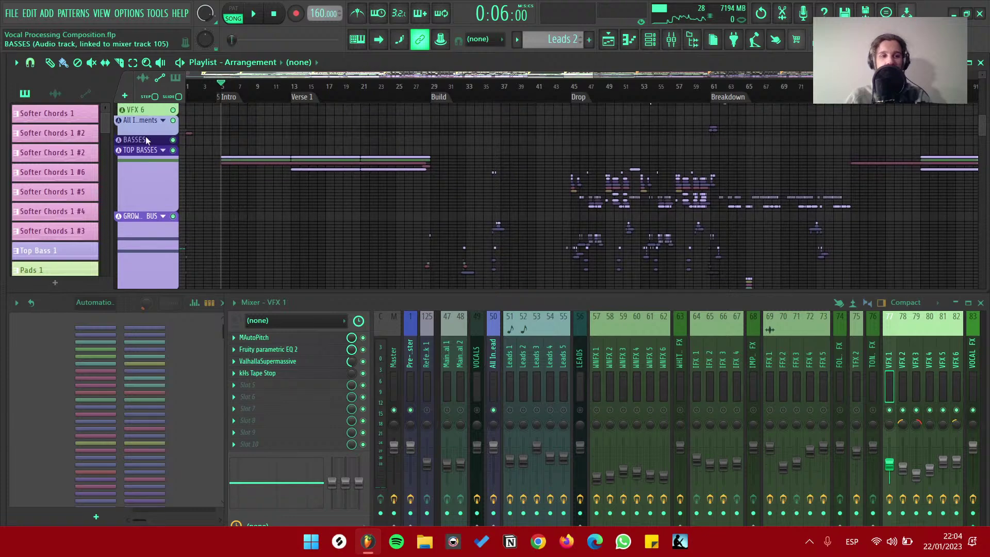
click(146, 136)
Hide the mixer to look over the bass, chord, arp and pad groups in the playlist, and show it again
scroll(480, 131, down, 3)
key(F9)
scroll(536, 309, up, 8)
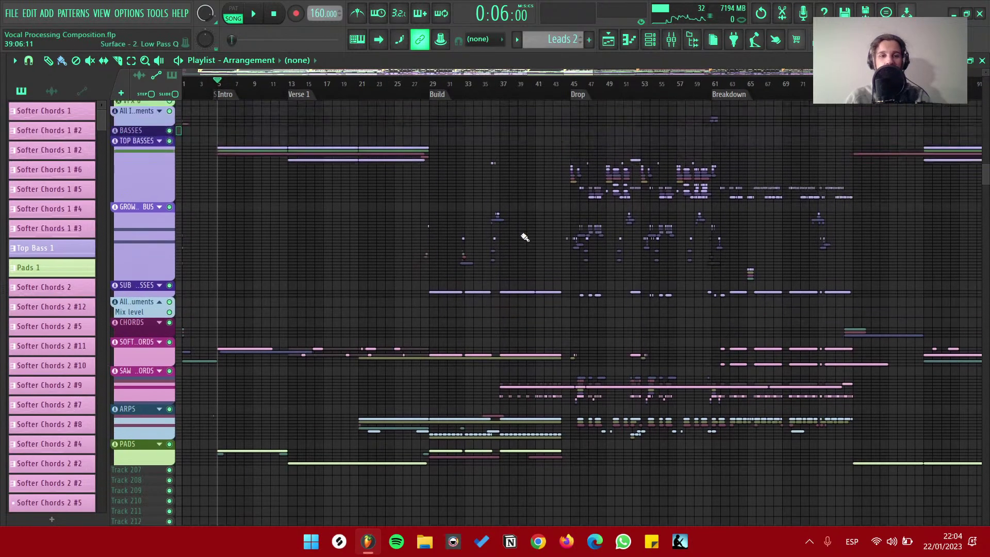
scroll(552, 380, down, 15)
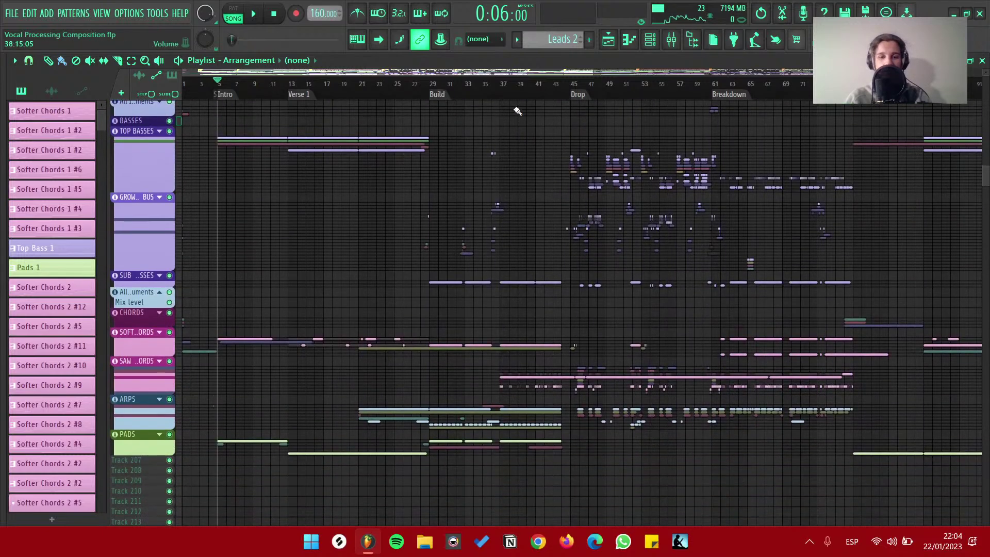
key(F9)
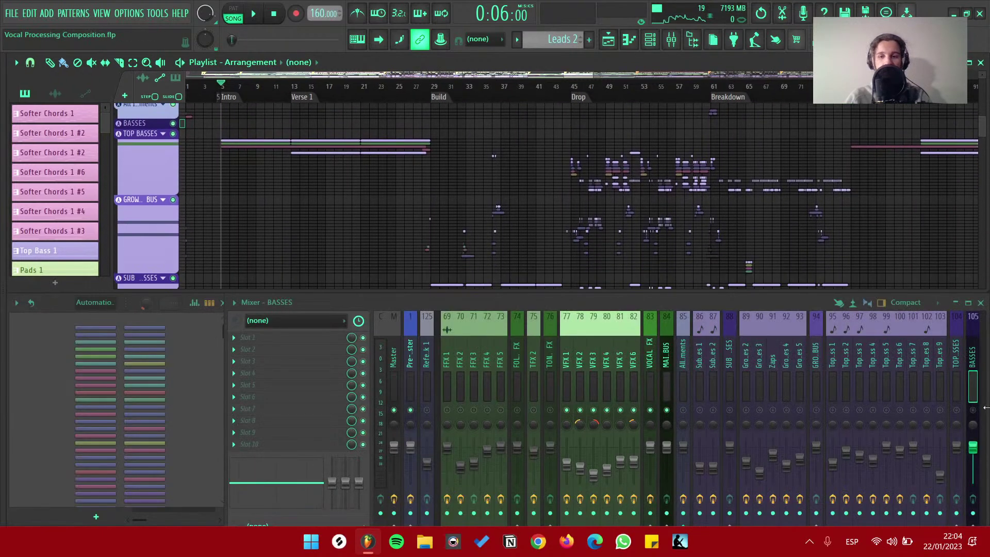
Play from the Intro while expanding the Top Basses group around its Top Bass 1 and Top Bass 2 clips, and stop playback
key(space)
click(163, 134)
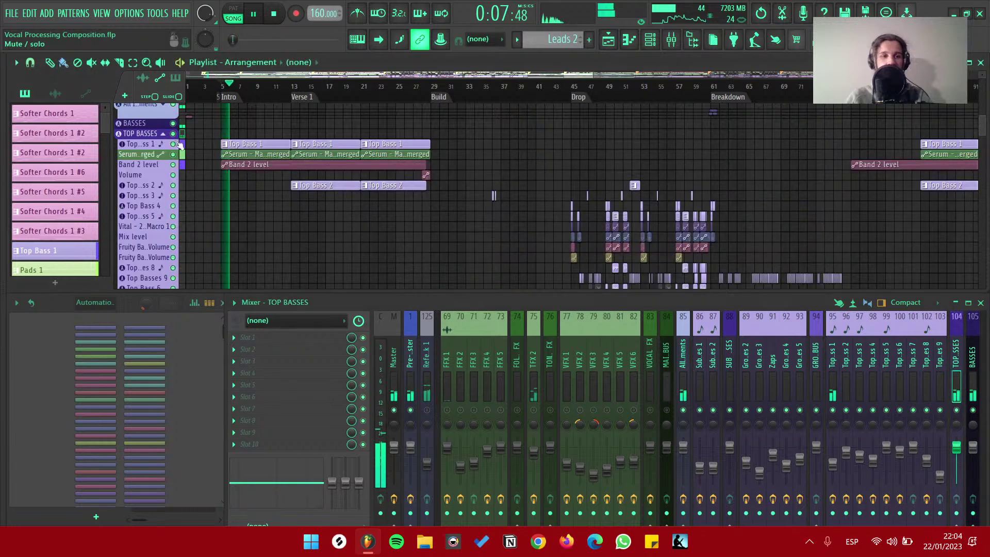
scroll(170, 141, up, 4)
scroll(215, 163, up, 5)
scroll(381, 163, down, 2)
scroll(621, 200, up, 3)
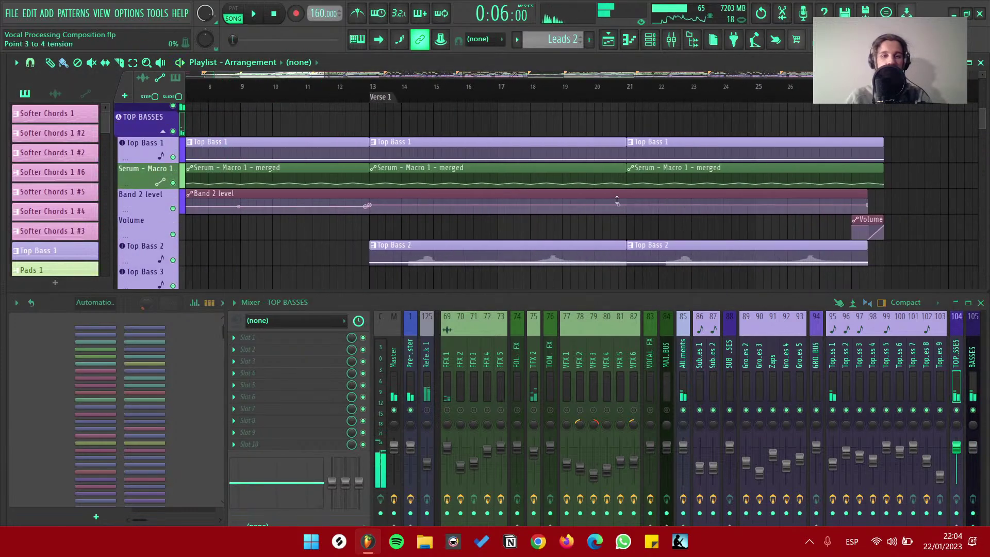
key(space)
Switch to the YouTube Studio live-streaming page and dismiss the notification panel
key(super+n)
key(ctrl+super+Right)
key(ctrl+super+Right)
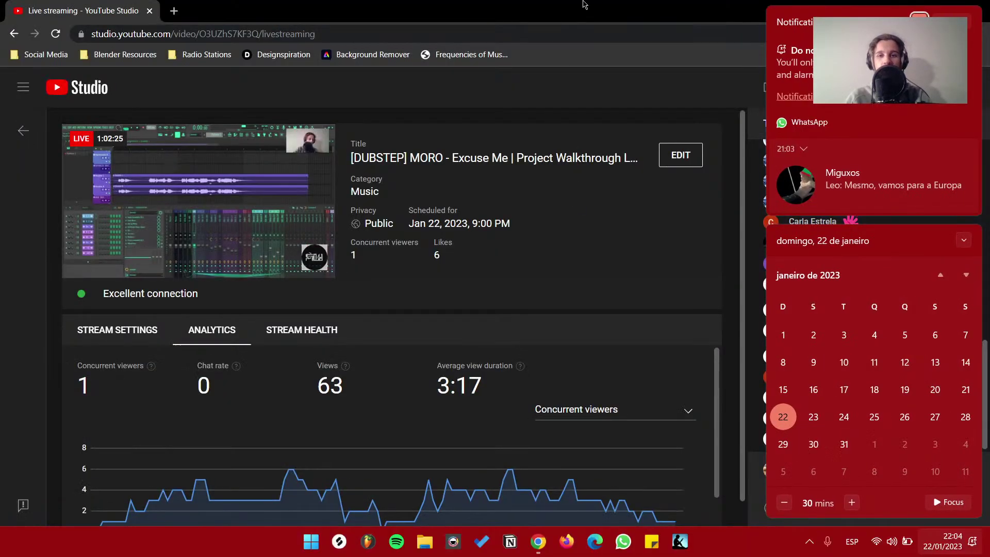
click(534, 52)
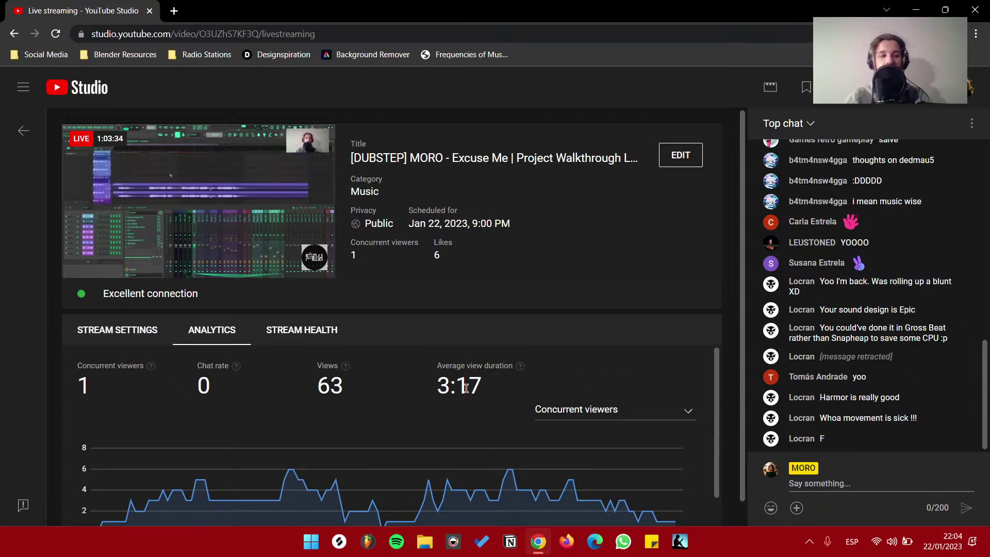
Check the stream's concurrent viewers chart and skip the stream preview ahead to near its live end
scroll(640, 461, down, 1)
mouse_move(677, 480)
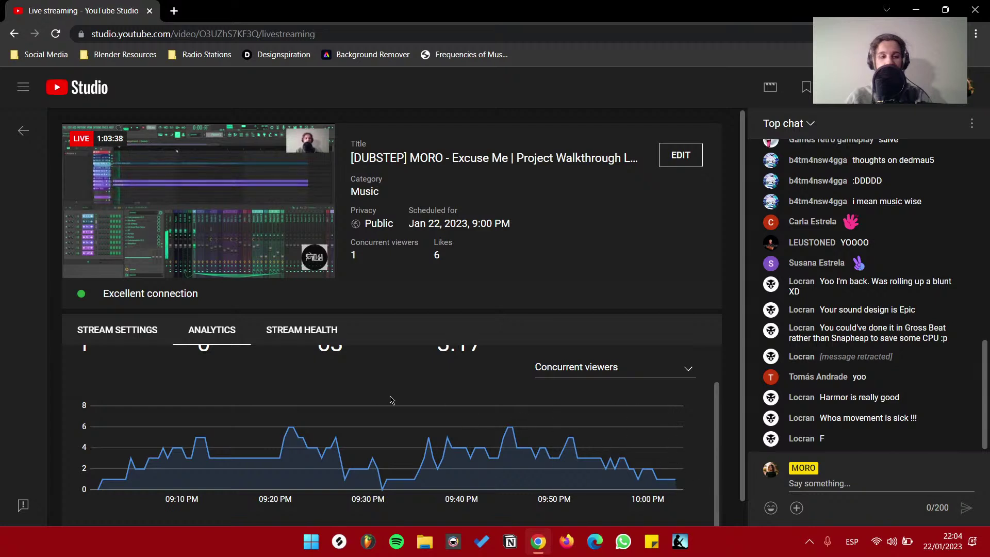
scroll(387, 397, up, 1)
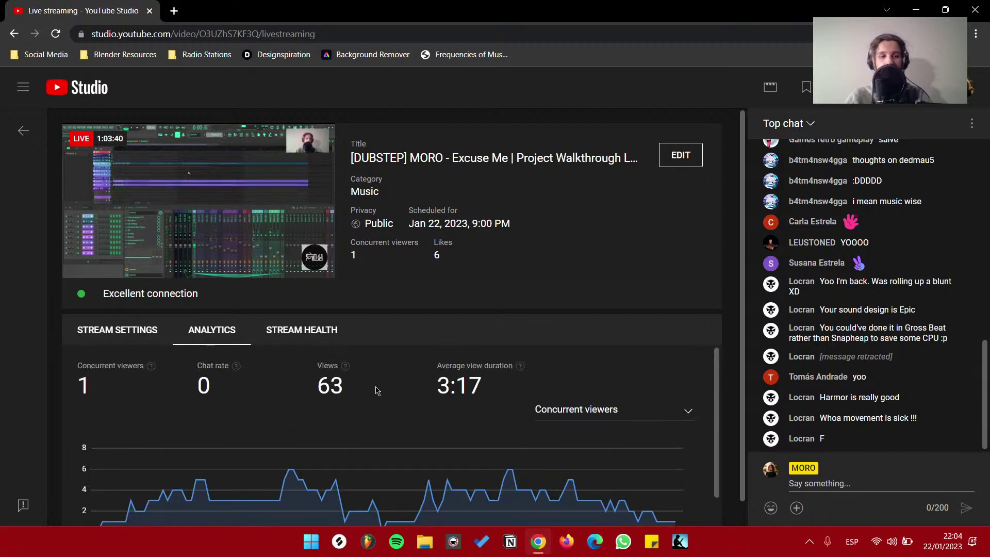
mouse_move(239, 247)
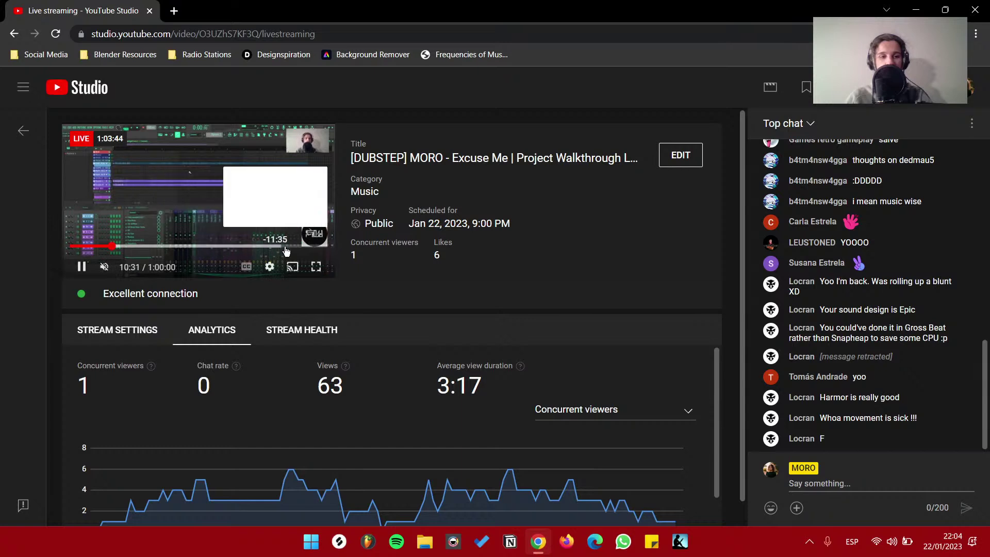
click(324, 251)
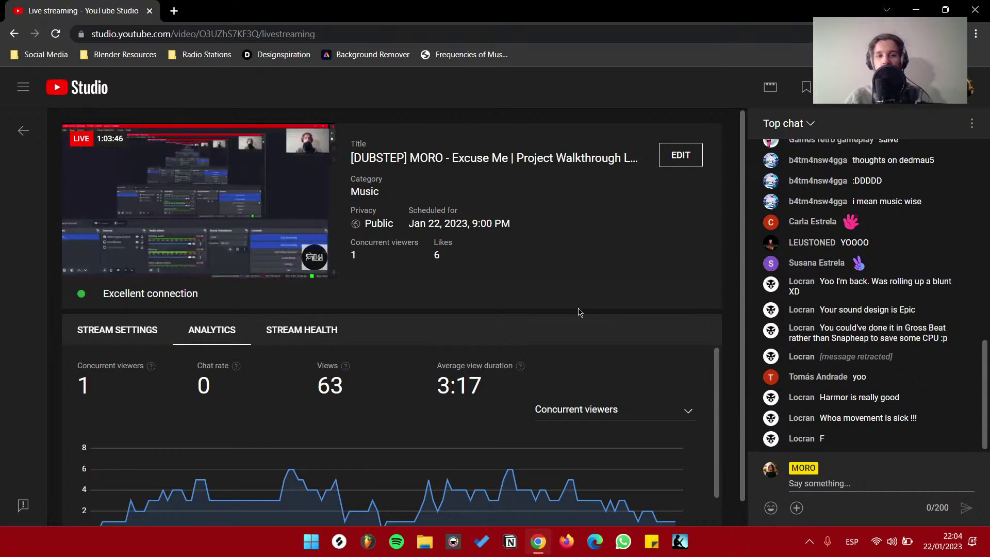
Return to FL Studio, solo the Top Bass 1 mixer track and start playback from the Intro
key(alt+Tab)
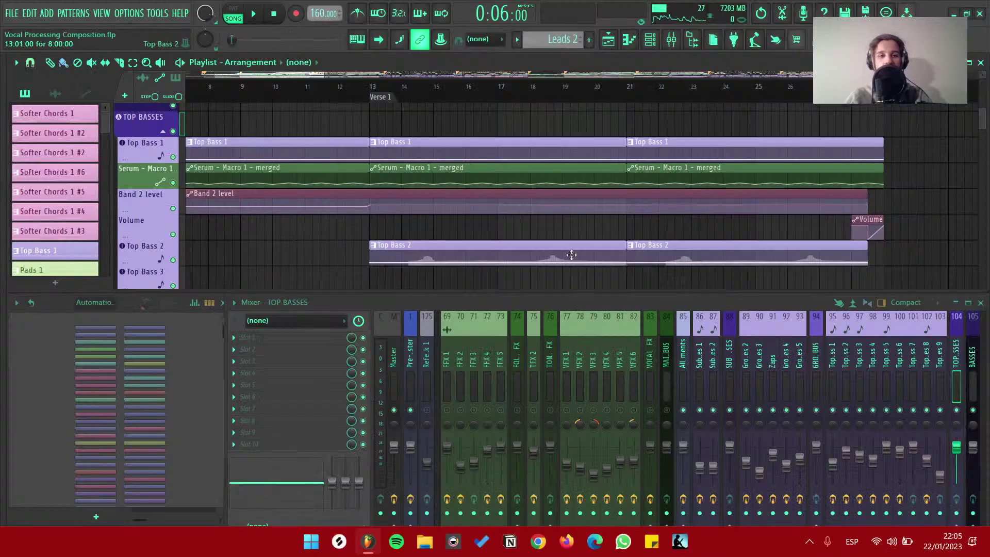
scroll(571, 257, down, 2)
scroll(330, 214, up, 3)
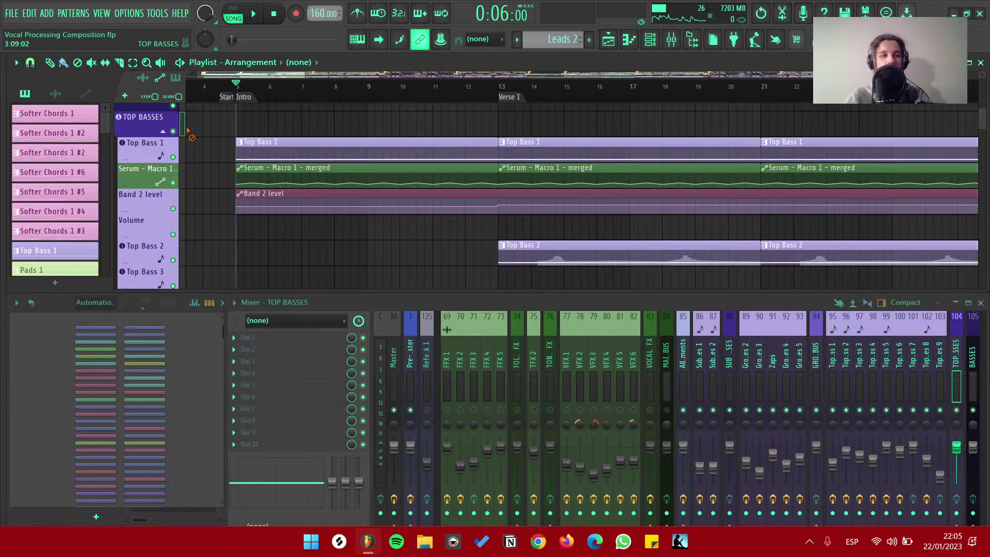
click(161, 150)
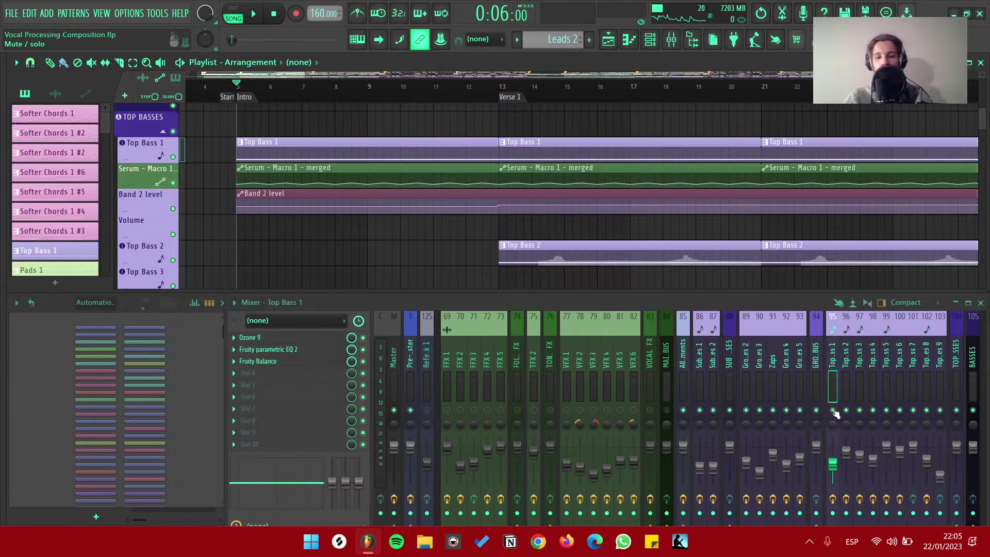
key(space)
scroll(340, 171, up, 1)
Pick the Top Bass 1 clip, stop playback and open its Serum instrument from the Basses channels, shifting the window up
click(311, 157)
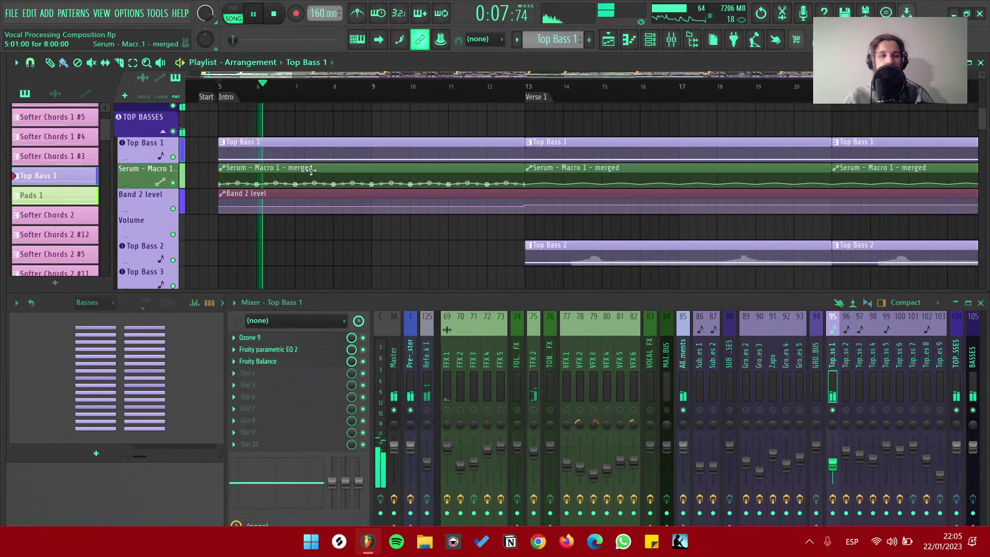
click(164, 375)
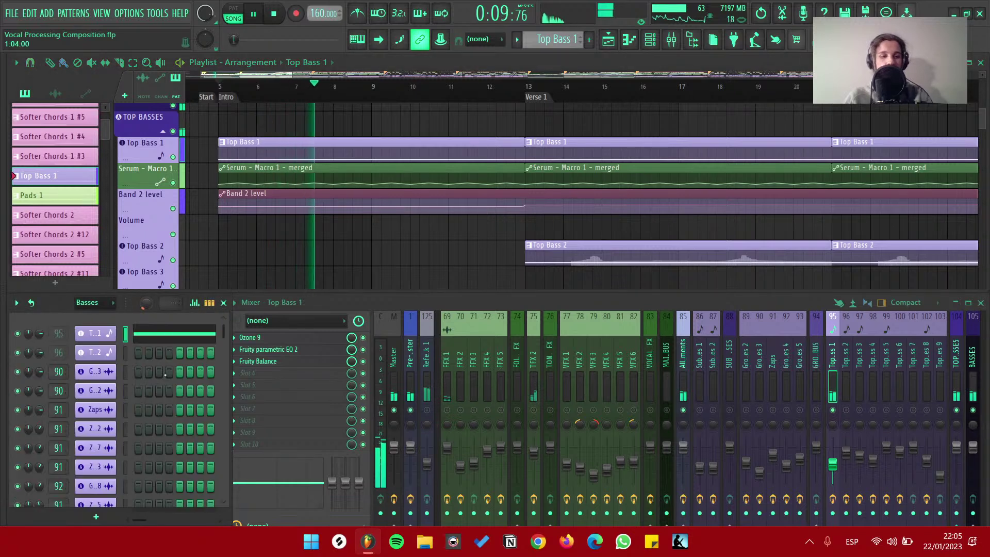
key(space)
click(95, 333)
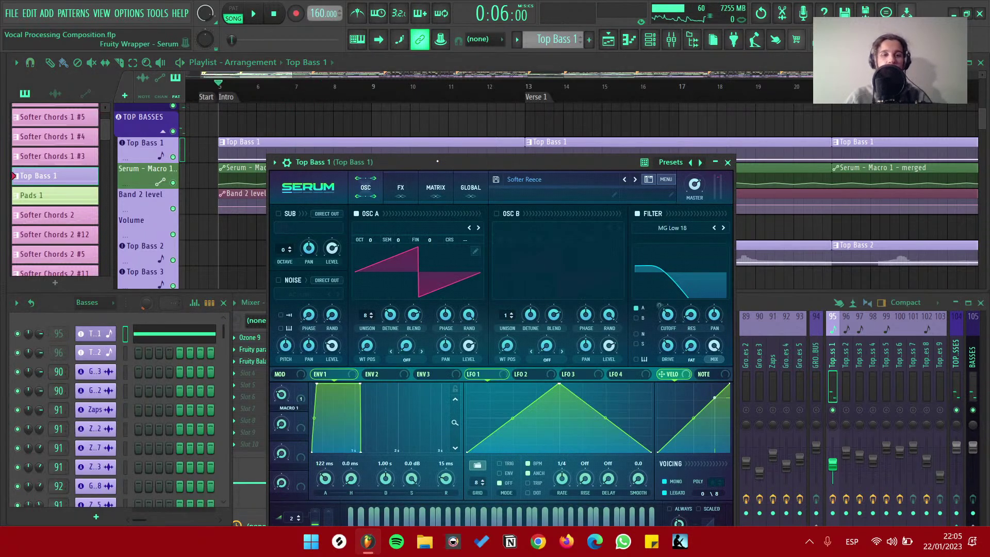
drag(437, 162, 431, 121)
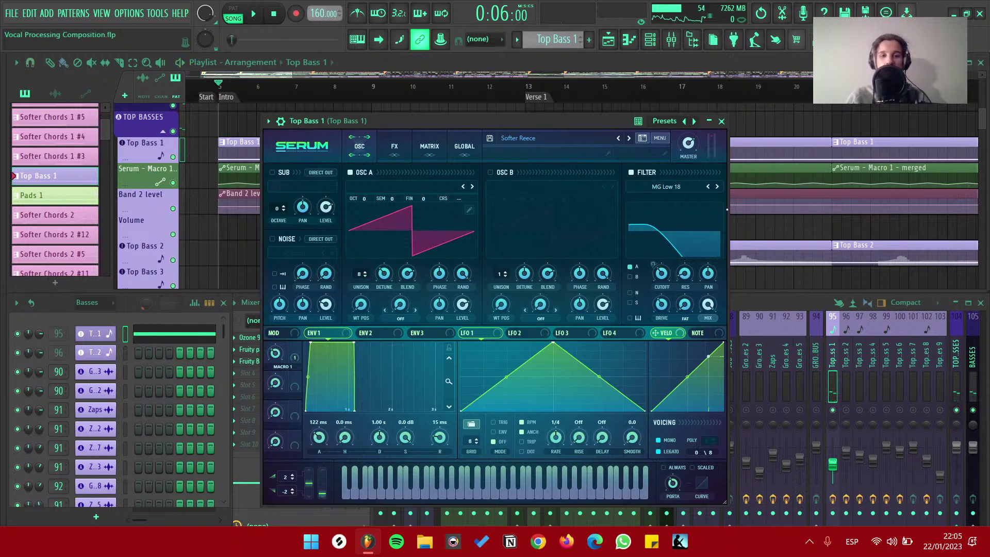
Audition Top Bass 1 twice from the Intro with Serum's oscillator page open
key(space)
key(space)
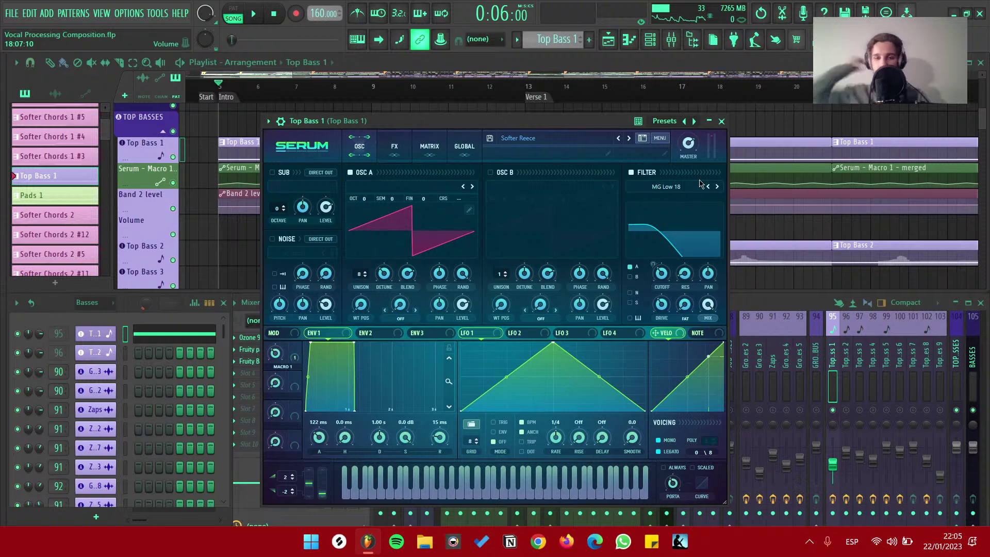
key(space)
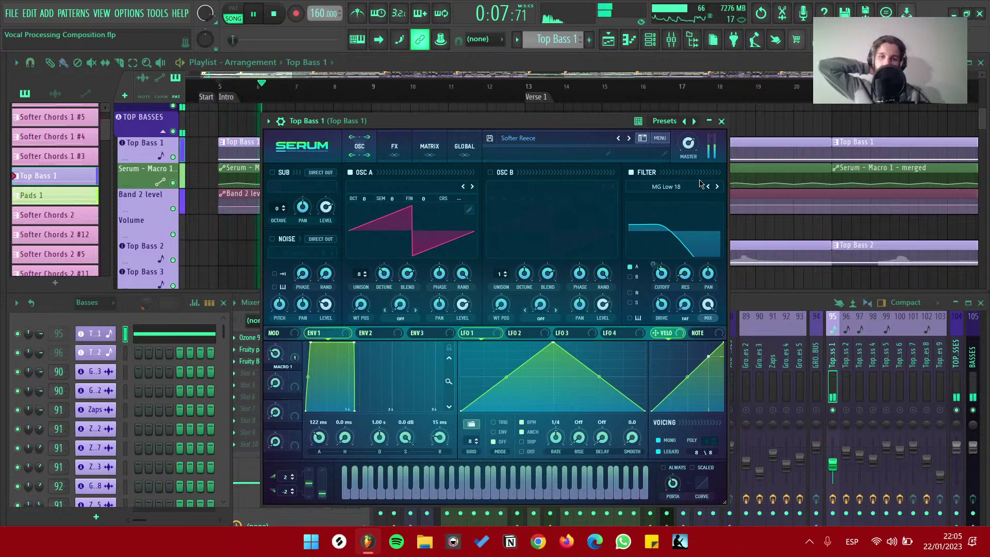
key(space)
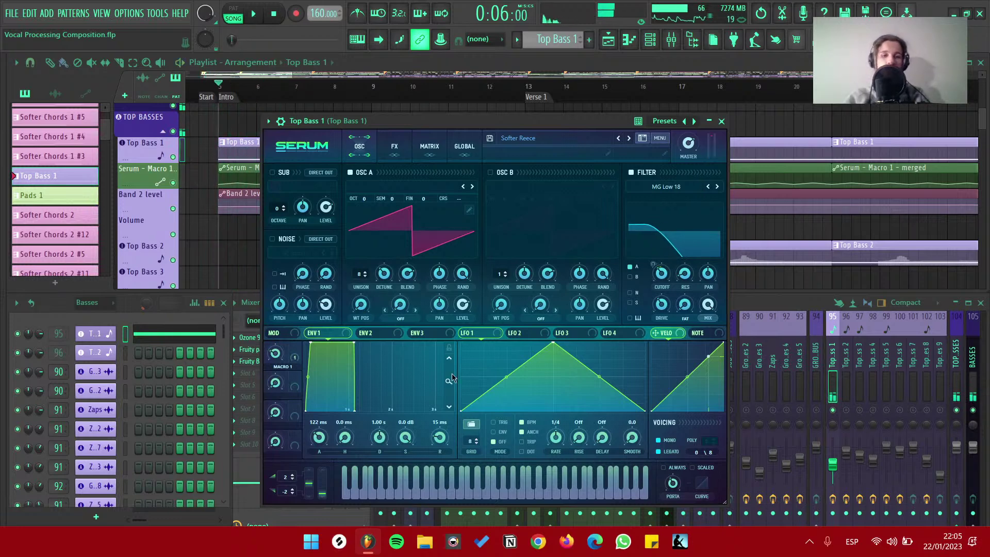
Show Serum's effects page for Top Bass 1 and enable Multiband on the compressor during playback
click(395, 147)
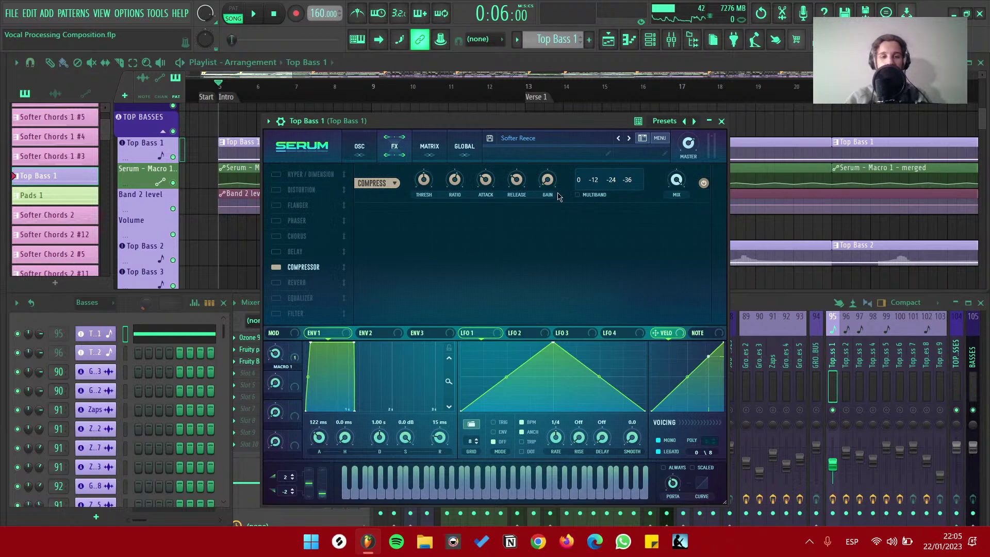
key(space)
click(593, 196)
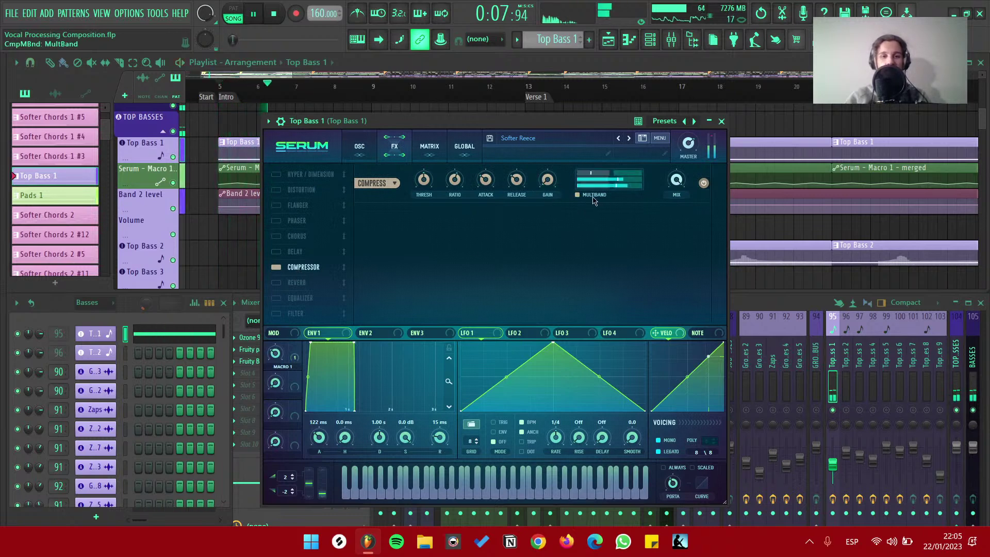
Compare Top Bass 1 with Serum's compressor Multiband on and off during playback, leaving Multiband disabled
click(590, 197)
key(space)
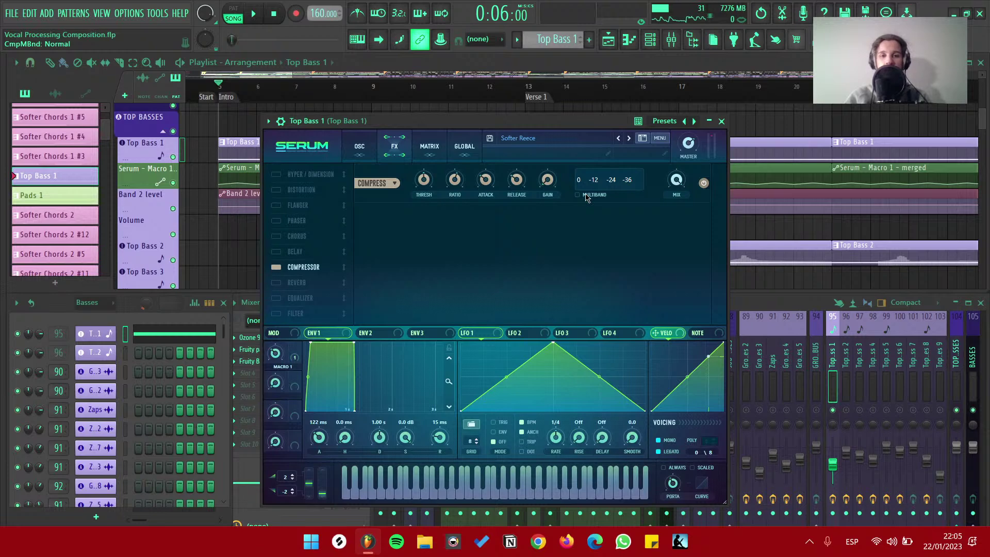
click(585, 198)
key(space)
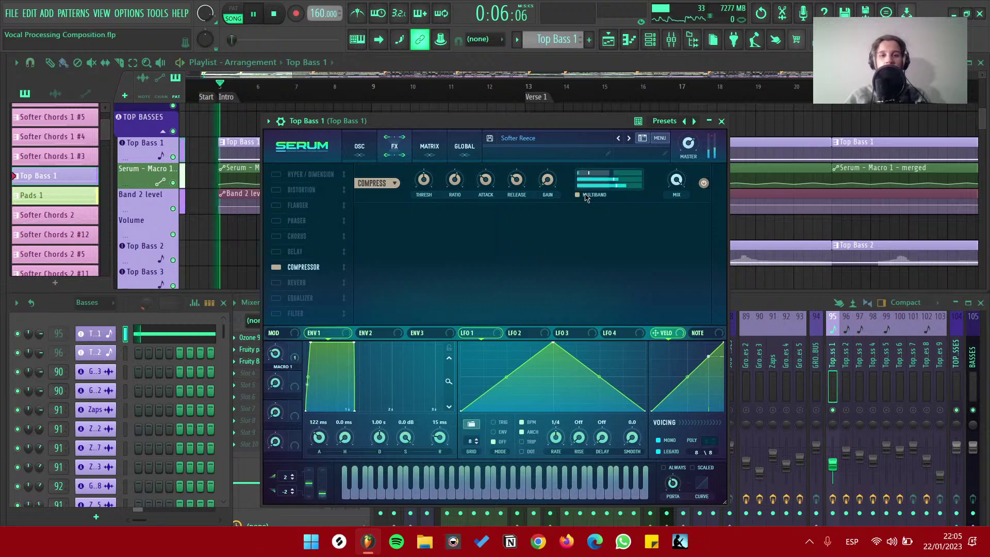
click(586, 198)
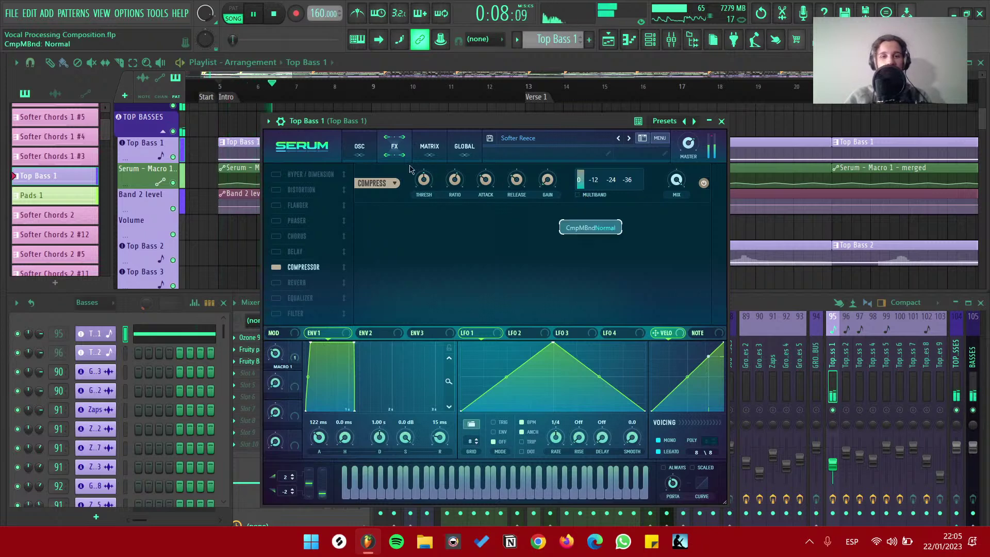
Show Serum's oscillator page, replay Top Bass 1 from the Intro and put the Serum window away
click(359, 146)
key(space)
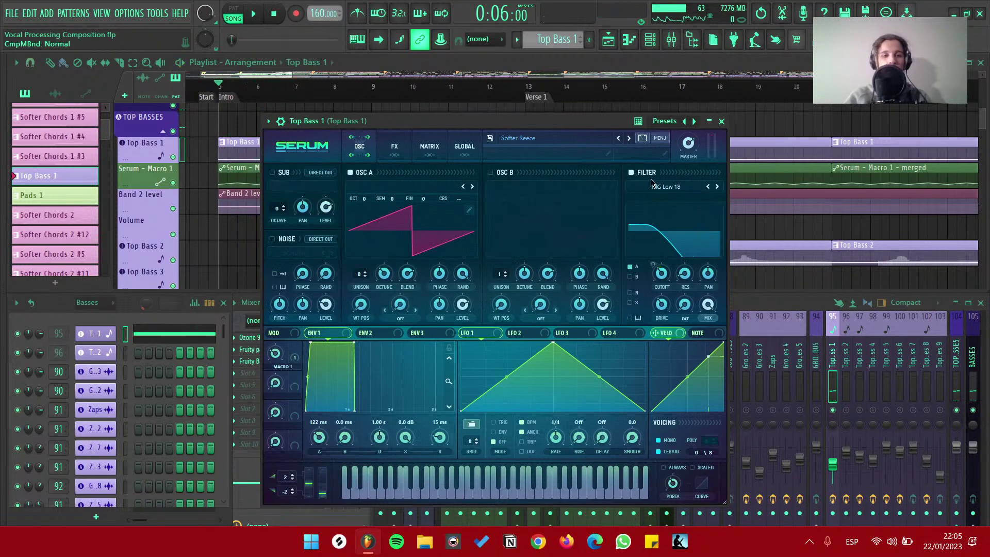
key(space)
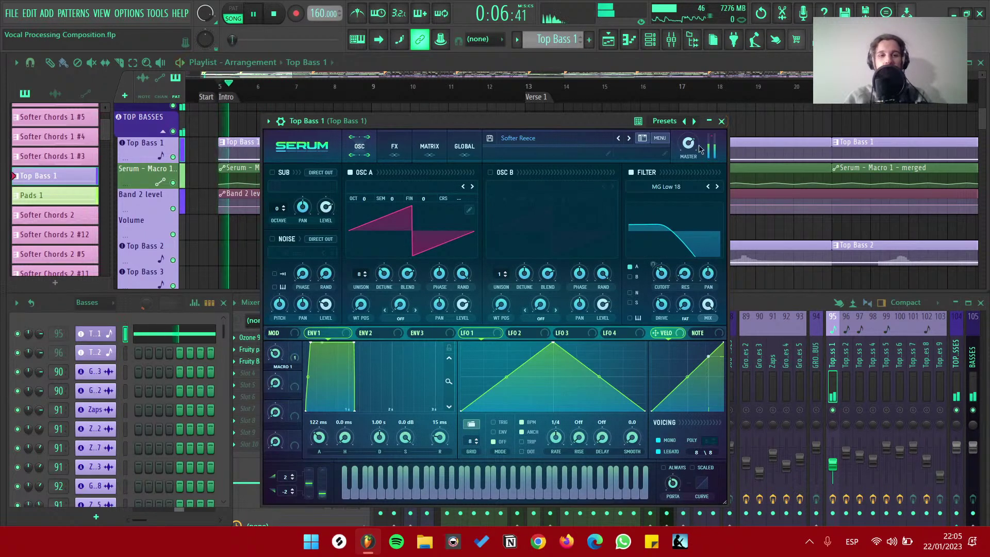
click(709, 121)
Move the playback position to Verse 1, solo Top Bass 2 and audition it there
scroll(600, 222, down, 3)
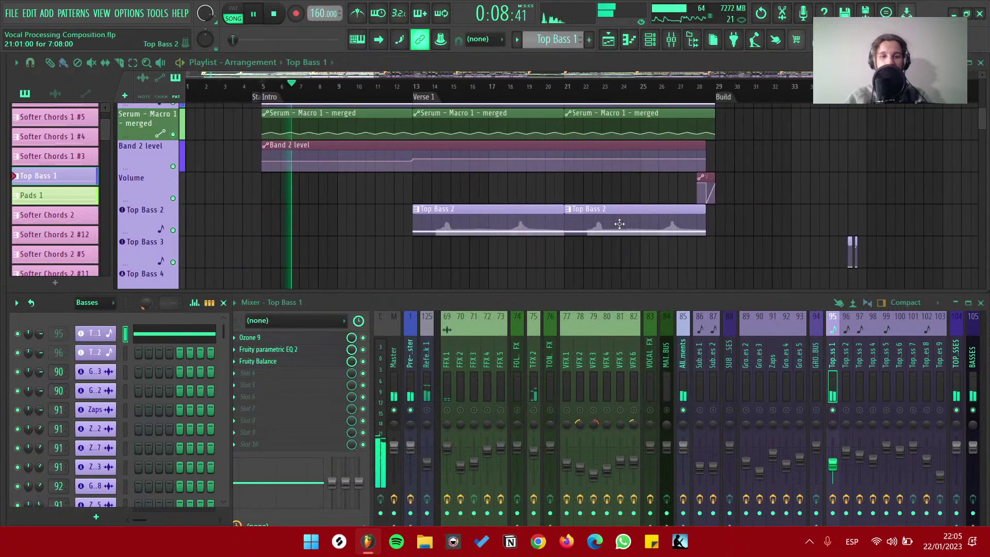
scroll(618, 223, up, 4)
scroll(614, 222, down, 1)
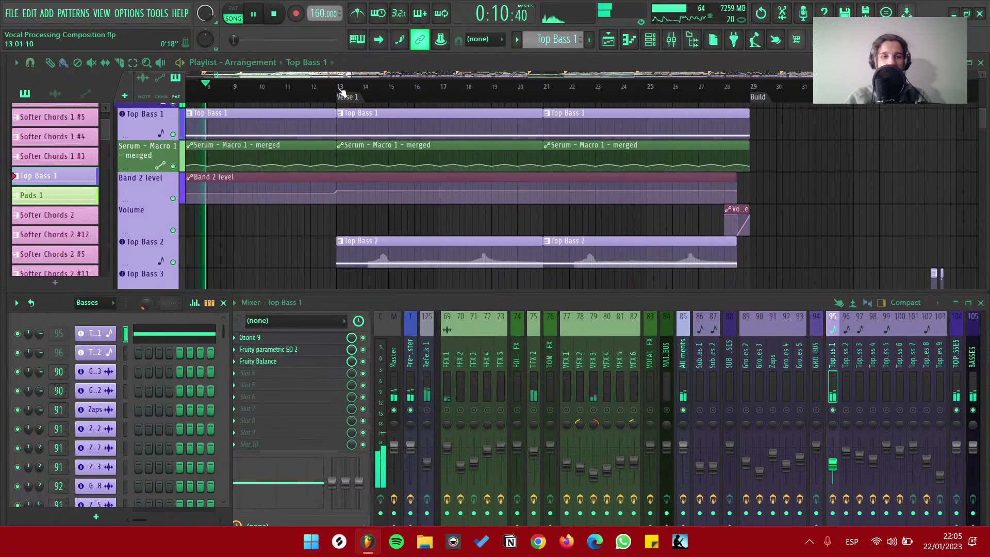
key(space)
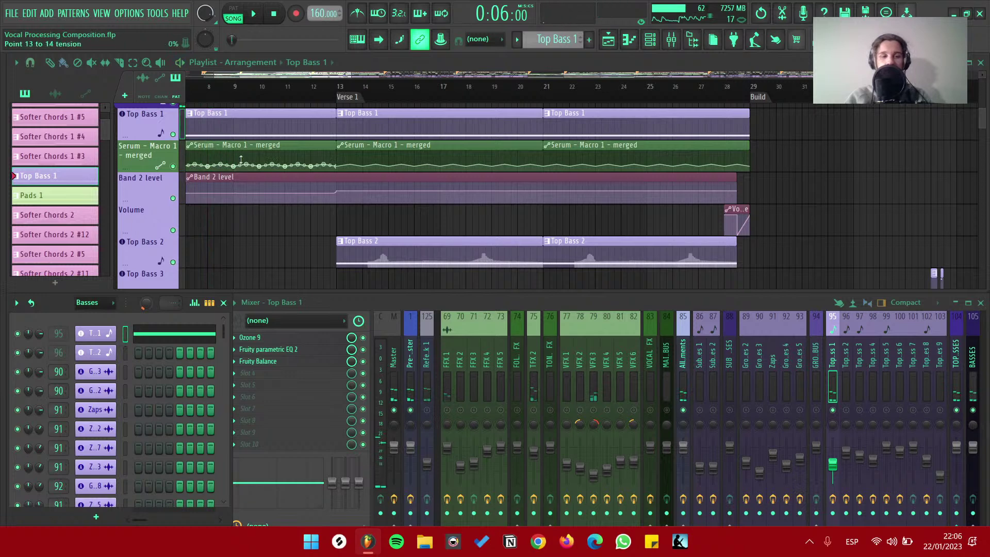
click(343, 91)
click(166, 251)
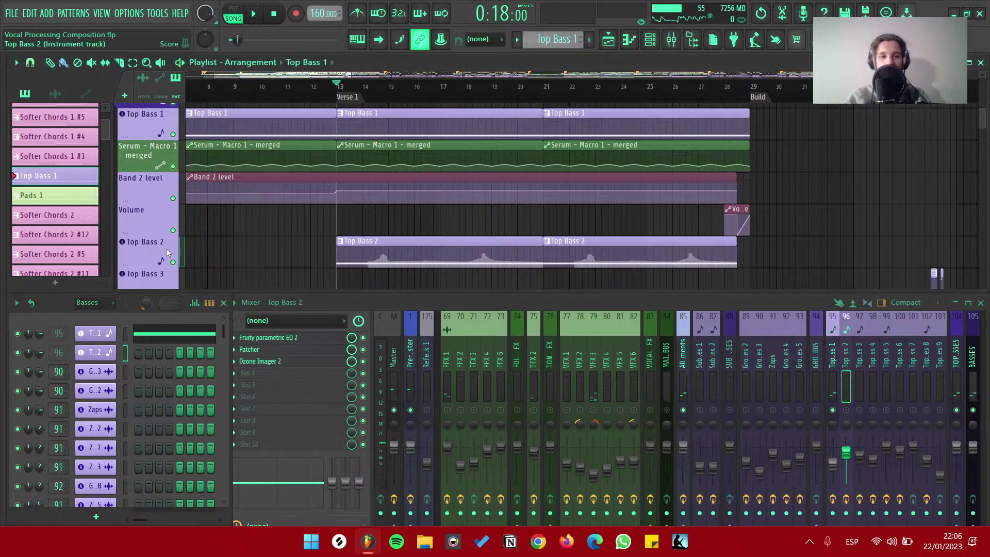
key(space)
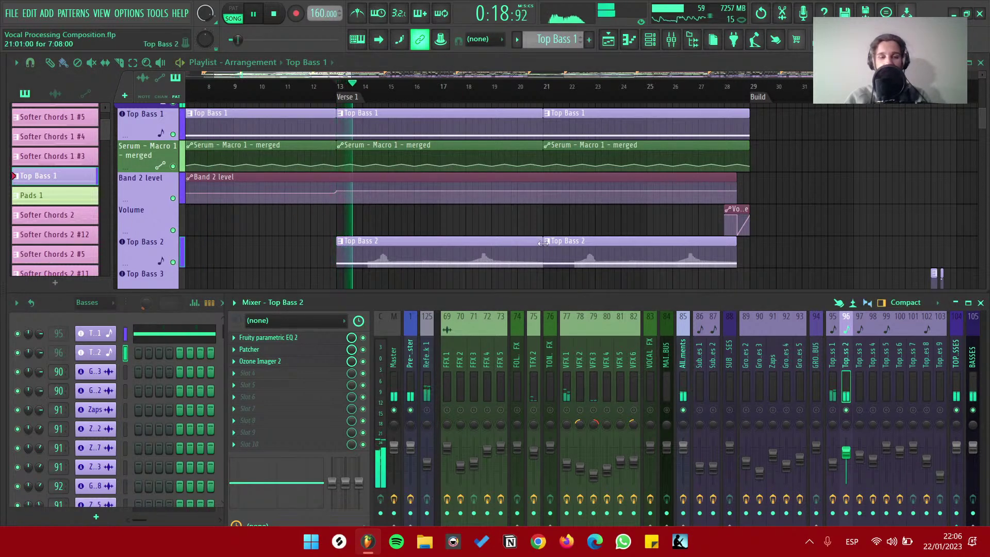
key(space)
Pick the Top Bass 2 clip, review its Serum oscillator and effects pages, and close the instrument
scroll(561, 244, down, 1)
scroll(560, 245, up, 2)
click(305, 217)
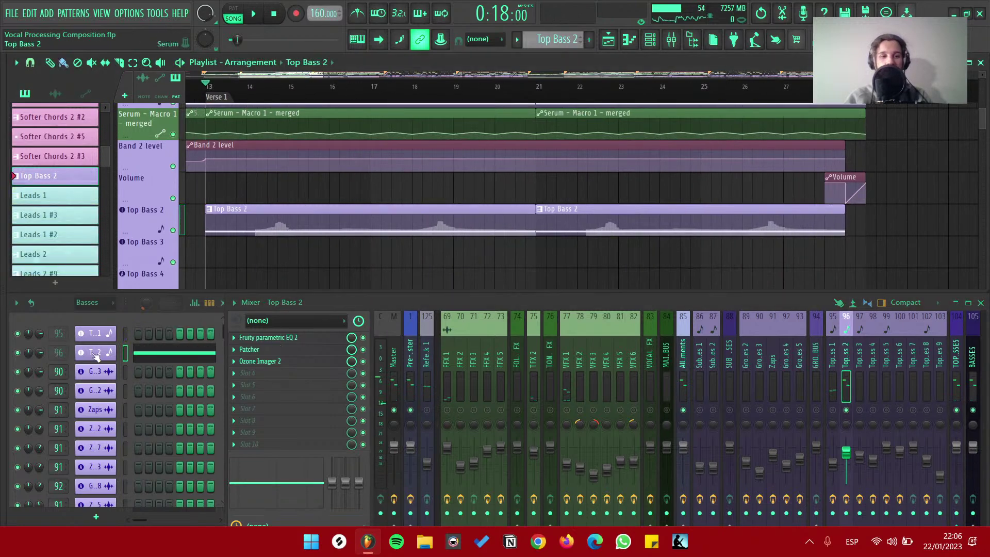
drag(539, 332, 517, 195)
click(438, 224)
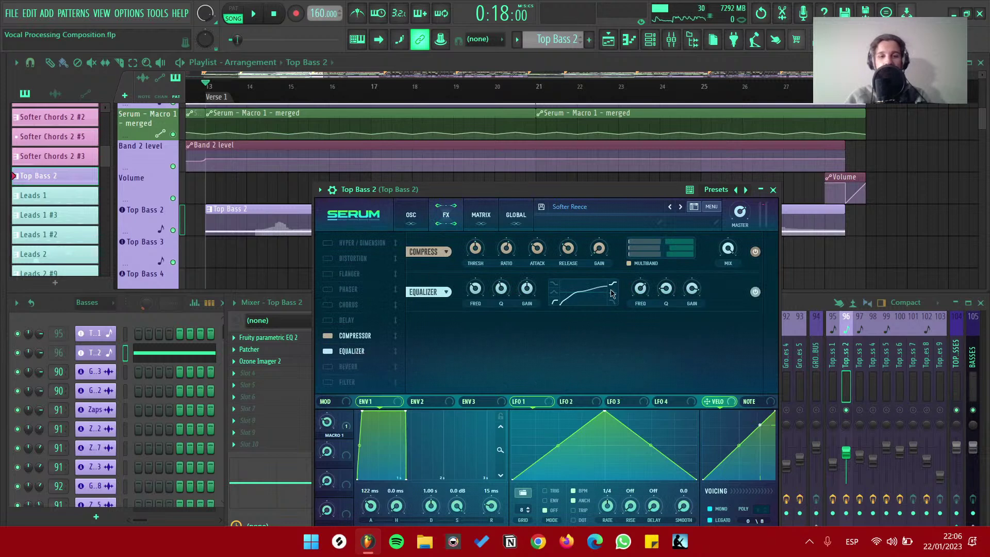
click(772, 190)
Solo Top Bass 1 alongside Top Bass 2 and audition both from Verse 1
scroll(648, 196, down, 2)
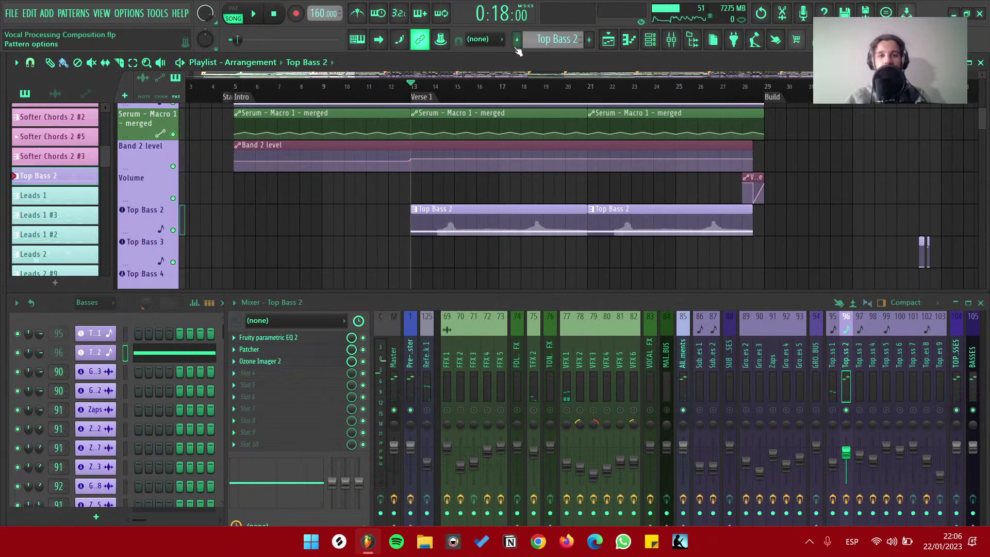
scroll(449, 190, up, 1)
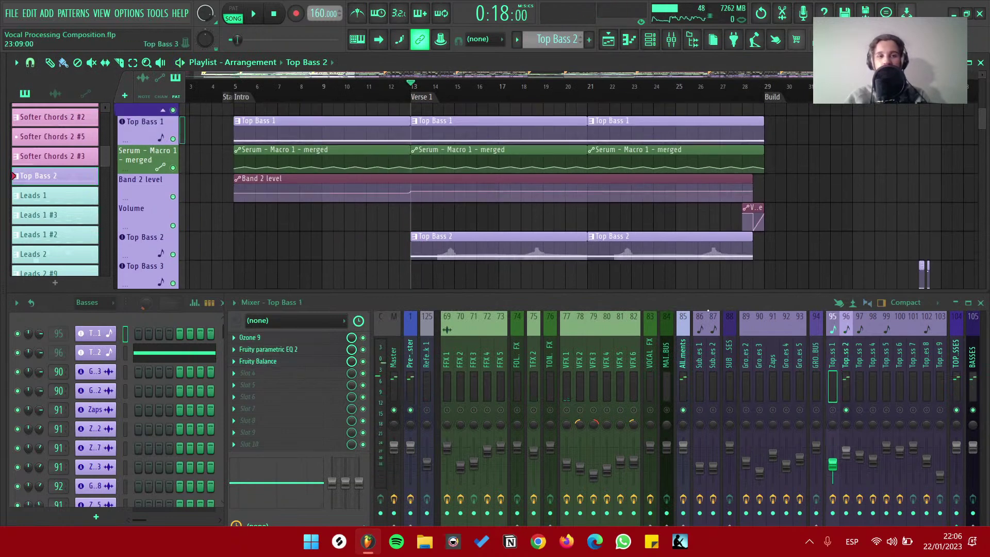
key(space)
click(841, 409)
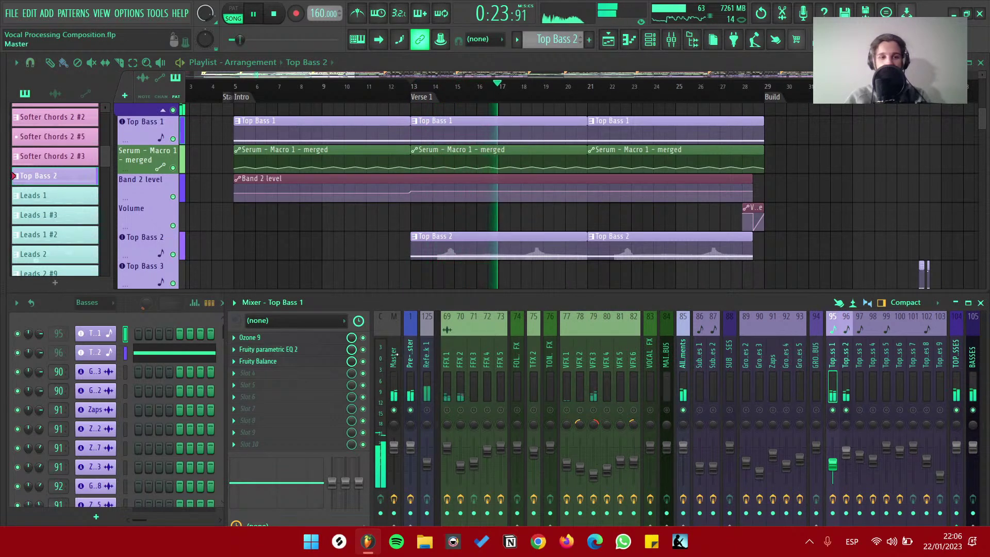
key(space)
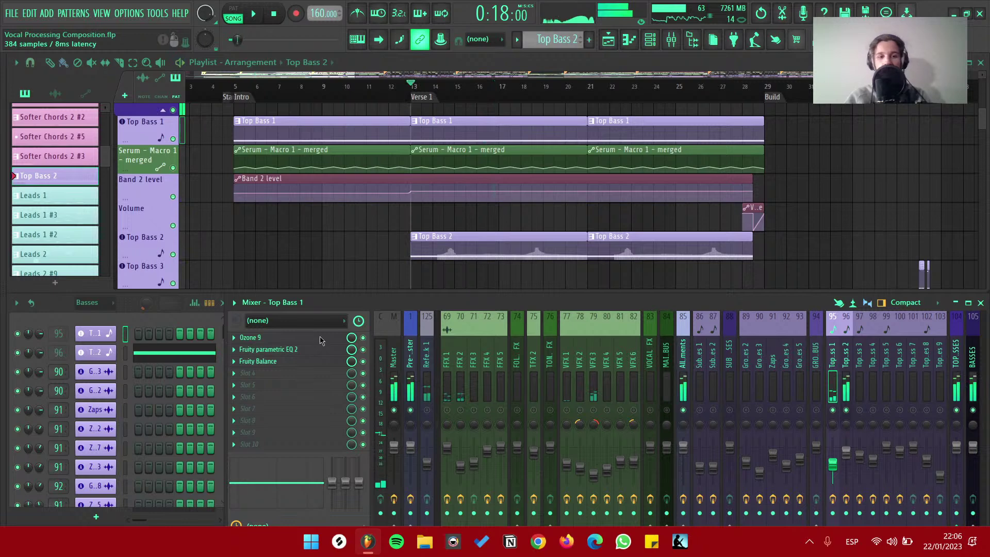
Open Ozone 9 on the Top Bass 1 mixer track, examine the Imager's band widths and close it
click(319, 339)
drag(362, 183, 504, 126)
click(850, 305)
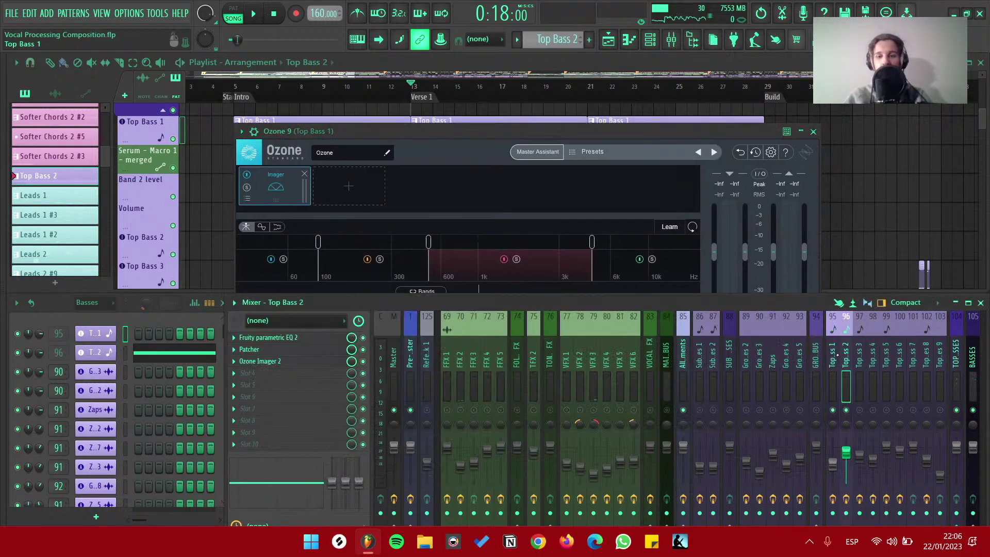
drag(559, 137, 577, 165)
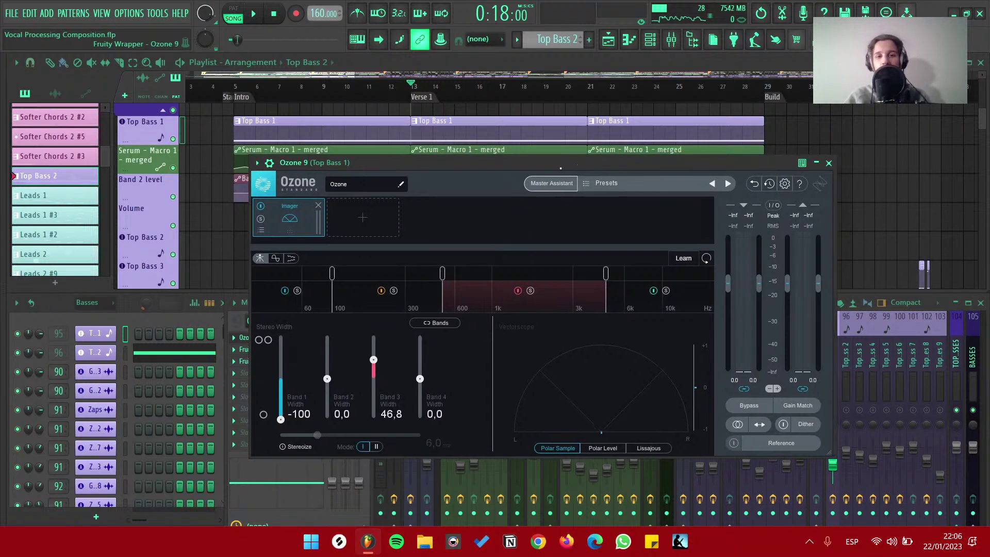
drag(561, 167, 548, 166)
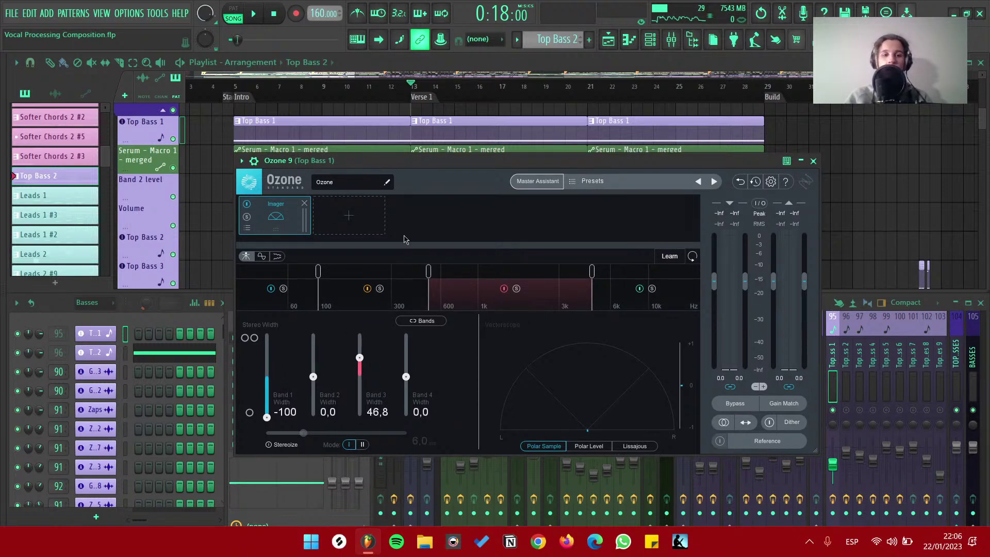
drag(434, 160, 408, 164)
click(787, 165)
Move the playback position to bar 36 in the build and select the Top Bass 3 track
scroll(579, 247, down, 5)
scroll(580, 248, down, 3)
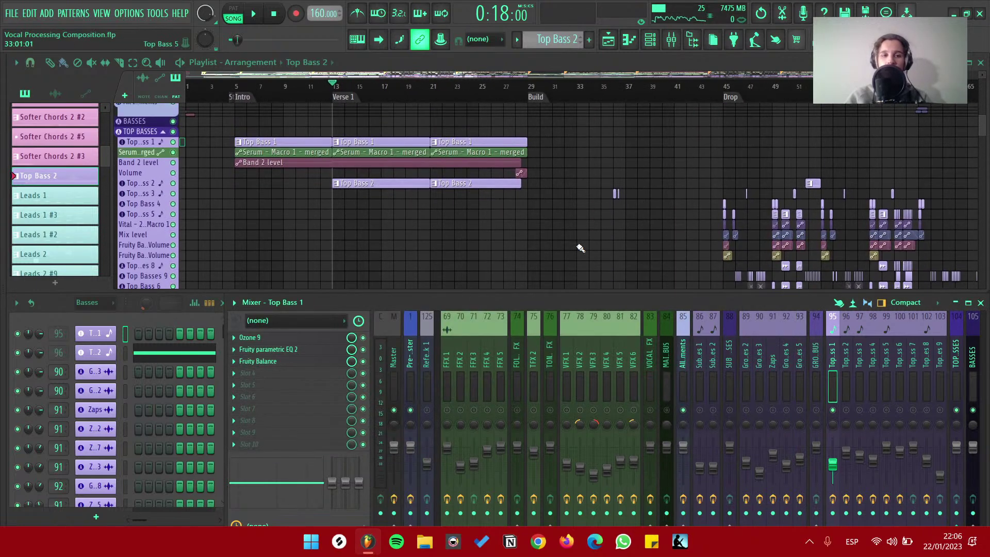
scroll(544, 230, down, 5)
scroll(545, 230, up, 4)
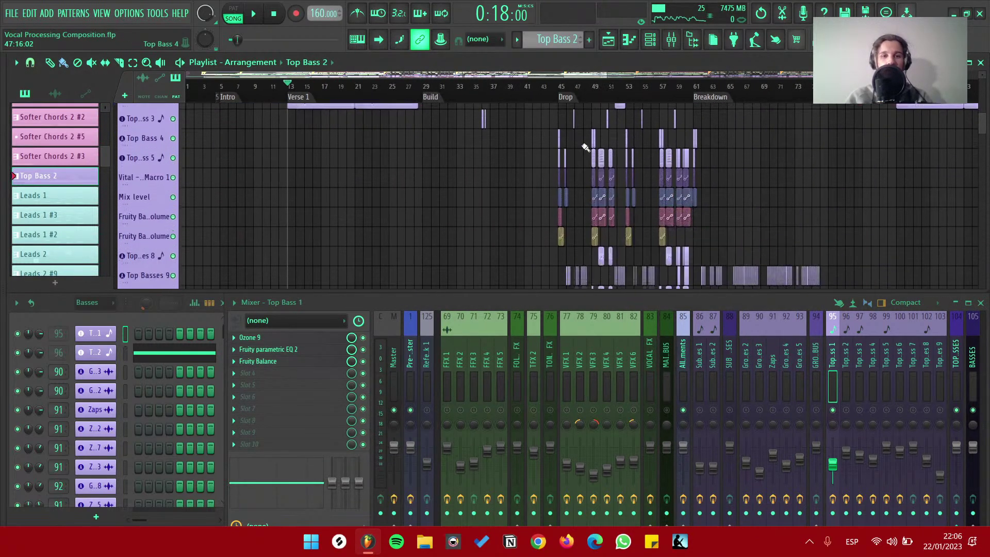
drag(351, 94, 356, 95)
click(160, 132)
scroll(456, 164, up, 3)
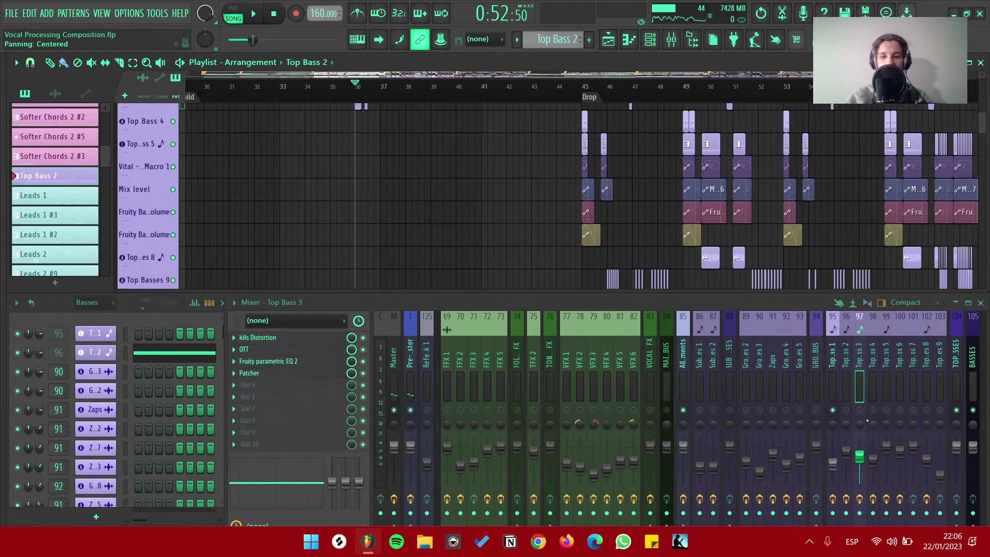
Solo the Top Bass 3 mixer track and audition its clips from bar 36
key(space)
scroll(364, 126, up, 3)
scroll(343, 154, up, 3)
key(space)
key(space)
key(space)
Pick the Top Bass 3 clip, open its Sampler channel, preview the 808 sample and close the window
click(346, 146)
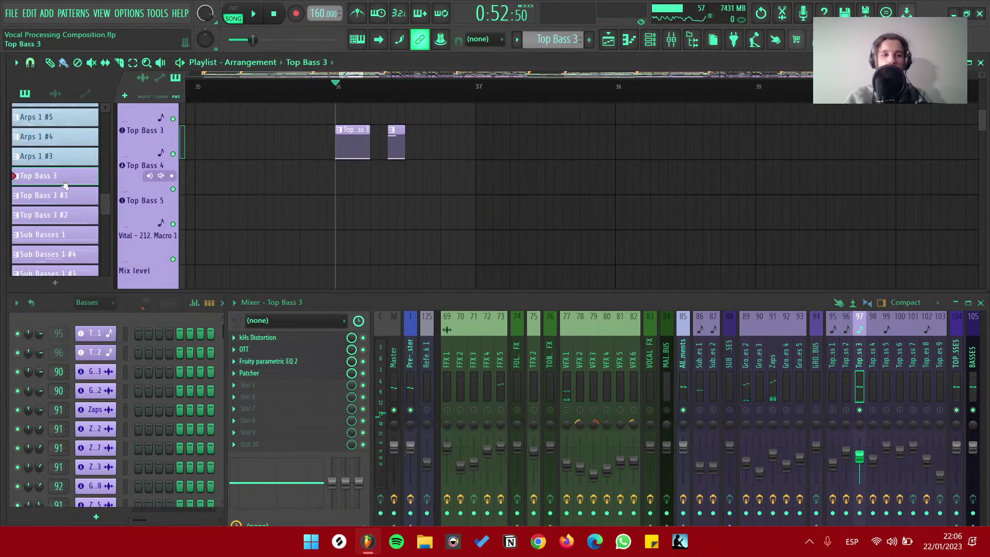
scroll(150, 426, down, 5)
click(94, 468)
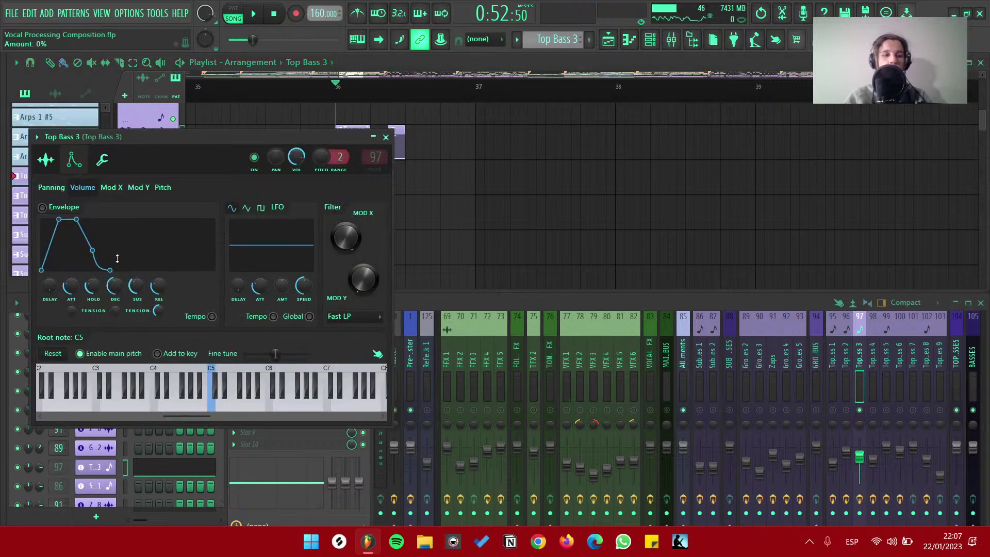
click(56, 189)
click(45, 161)
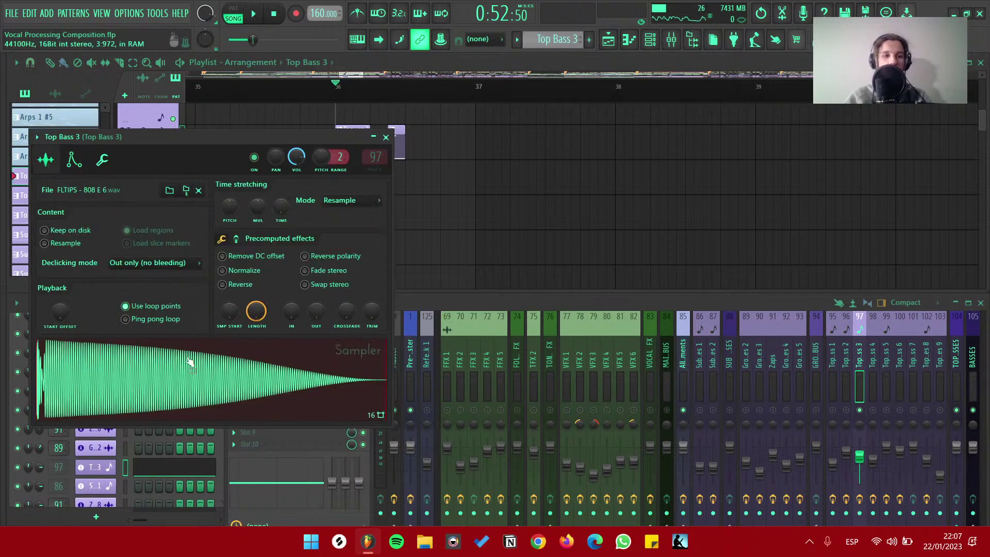
click(133, 371)
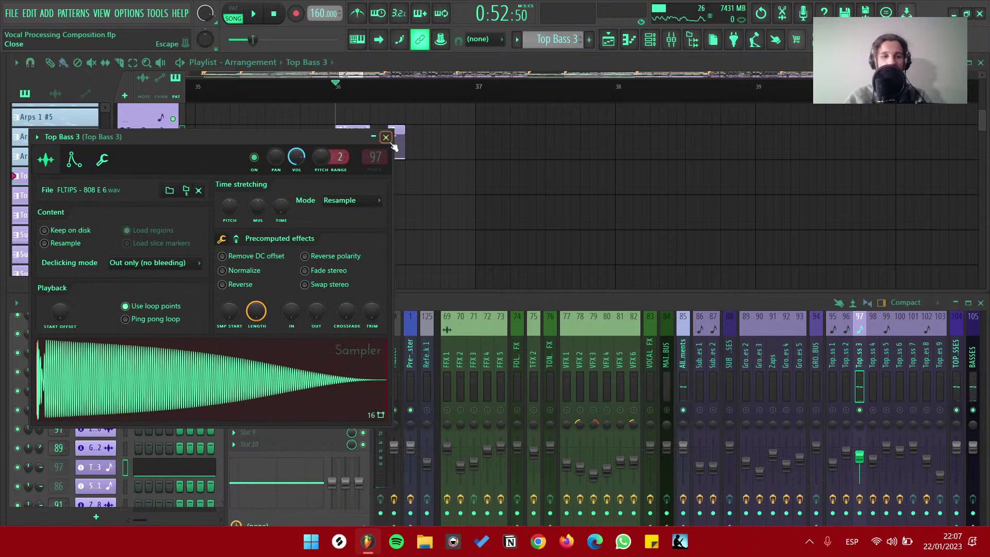
key(Escape)
Replay the soloed Top Bass 3 clips from bar 36 in the playlist
key(space)
key(space)
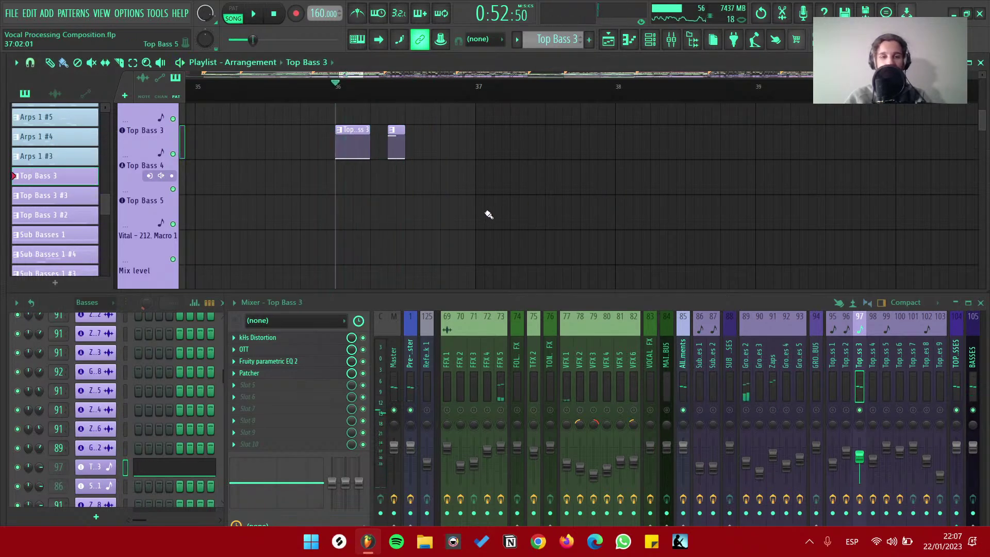
scroll(471, 199, down, 5)
scroll(464, 193, up, 4)
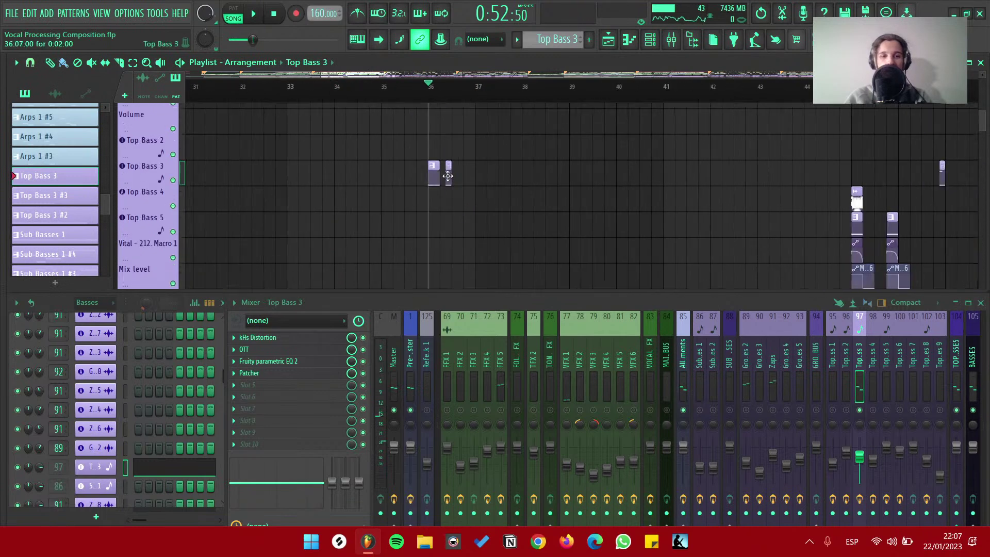
Examine the Top Bass 3 notes in the piano roll while auditioning the clip, and return to the playlist
key(F7)
ctrl+right_click(364, 227)
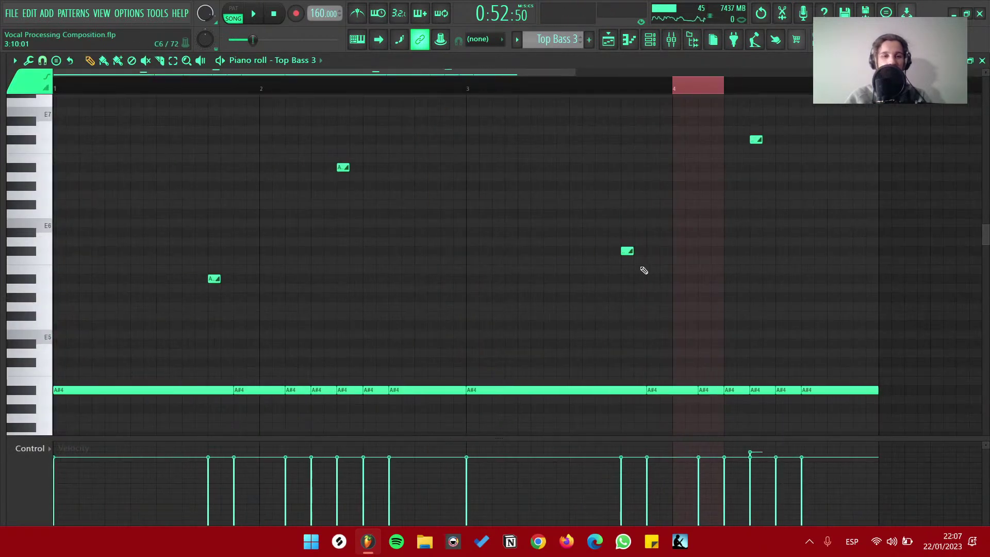
scroll(673, 254, up, 4)
drag(811, 250, 628, 246)
key(space)
key(space)
scroll(628, 247, down, 1)
scroll(627, 246, down, 2)
scroll(634, 252, up, 5)
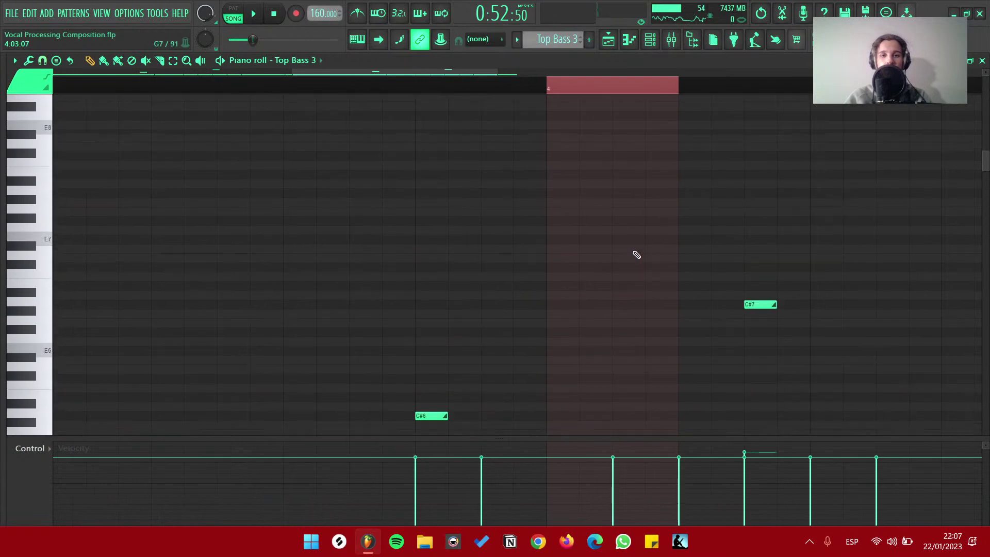
key(space)
scroll(638, 255, down, 2)
scroll(639, 256, down, 3)
key(space)
key(F7)
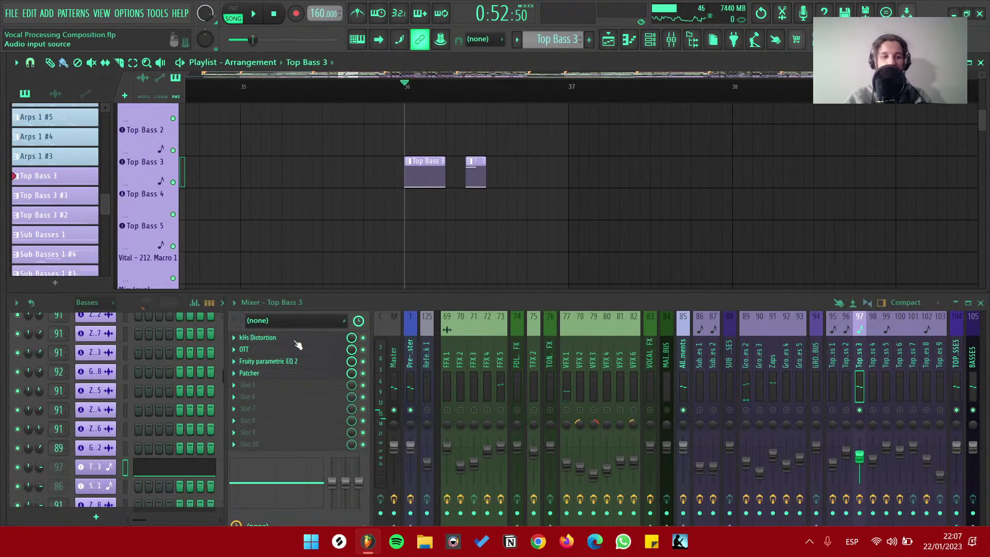
Review the kHs Distortion, OTT and Fruity Parametric EQ 2 settings on the Top Bass 3 mixer track
click(278, 337)
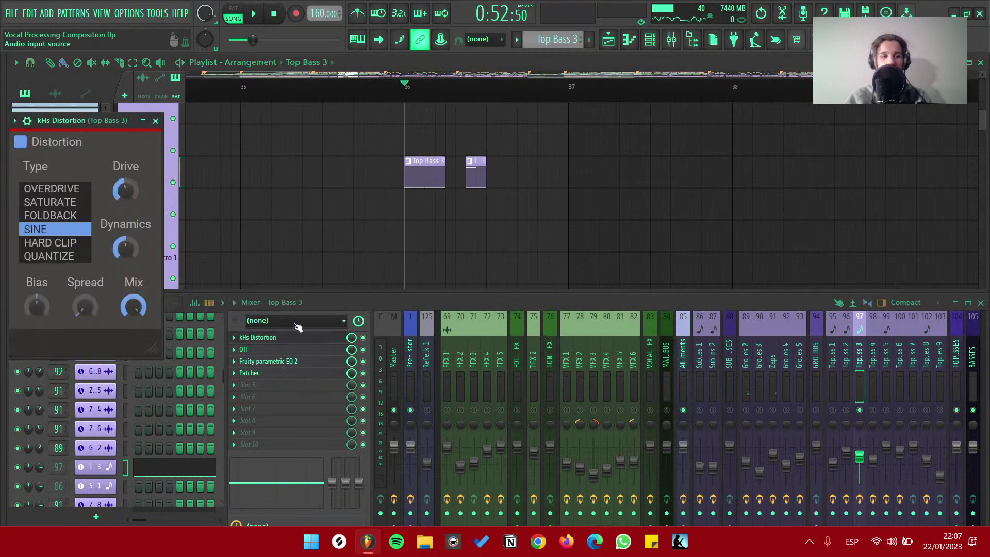
click(281, 349)
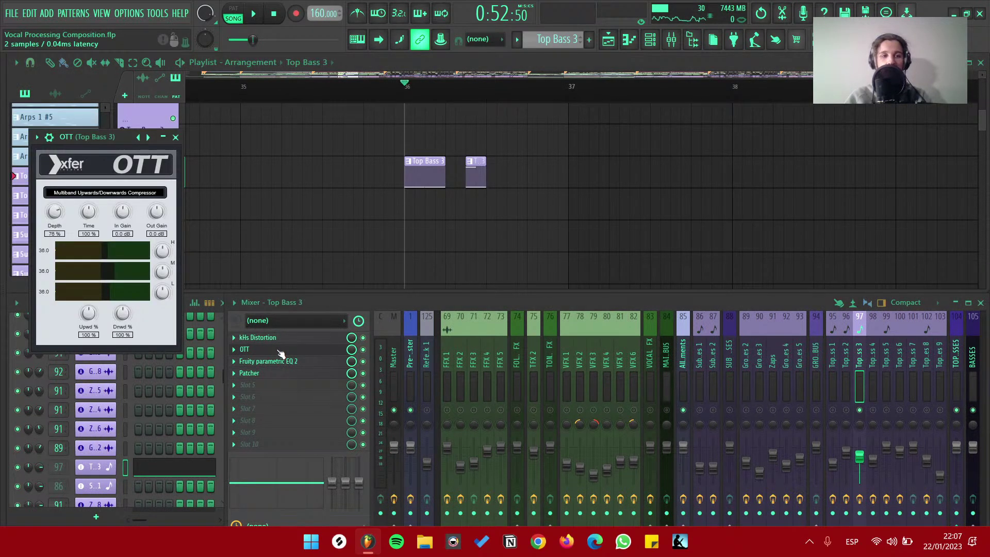
click(280, 361)
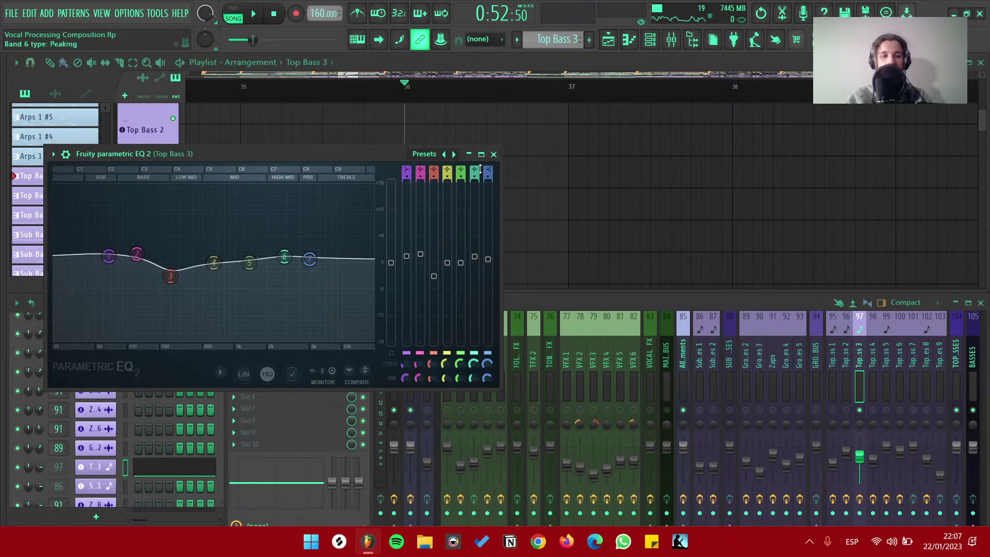
click(493, 154)
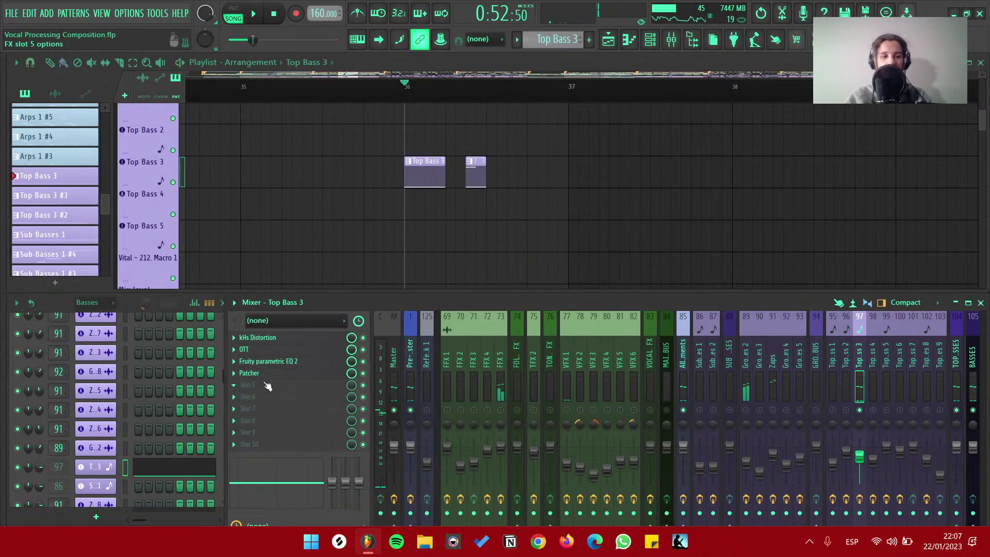
Check the Patcher effect on the Top Bass 3 mixer track, and cue playback just before the drop at bar 45
click(281, 373)
click(519, 179)
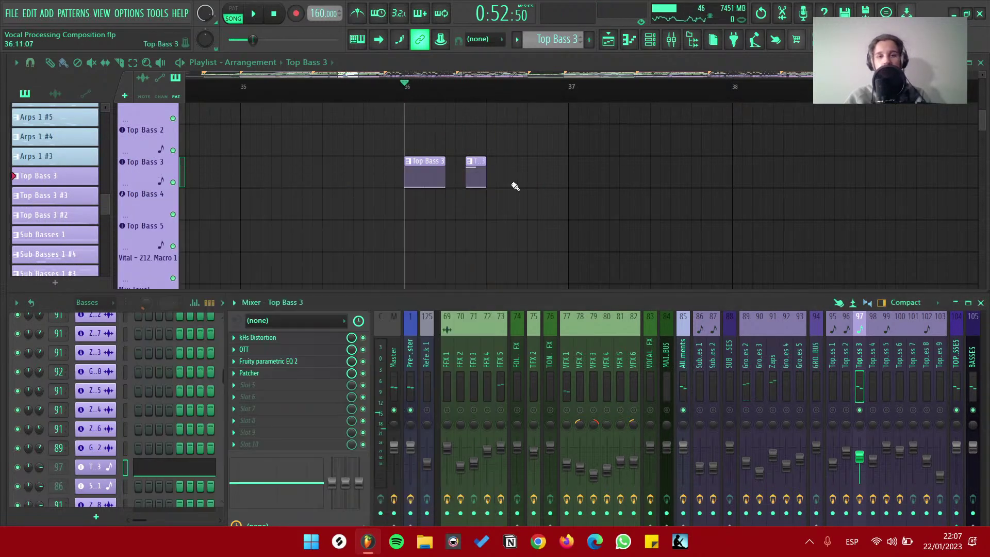
scroll(508, 180, down, 10)
scroll(550, 178, up, 5)
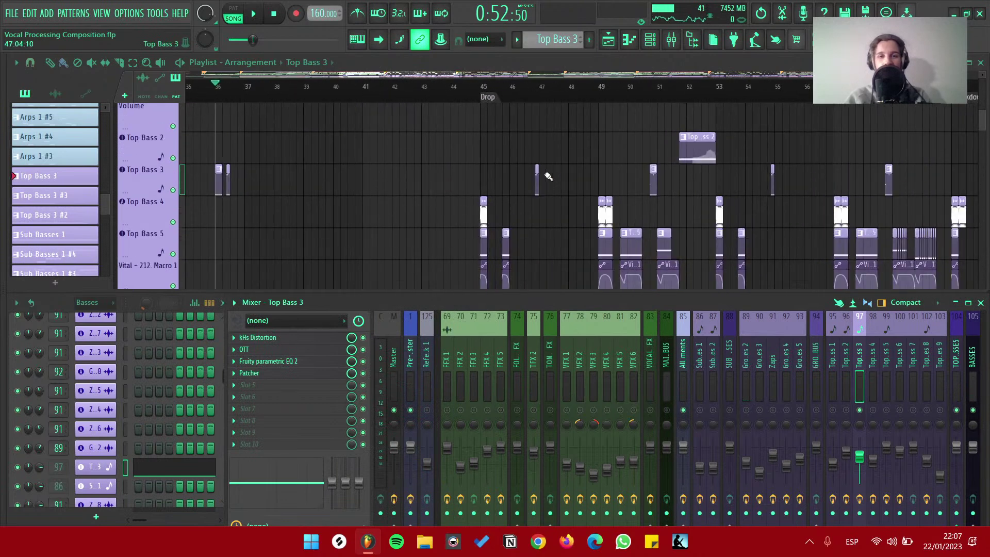
click(531, 94)
scroll(675, 183, up, 4)
click(639, 95)
key(space)
click(308, 88)
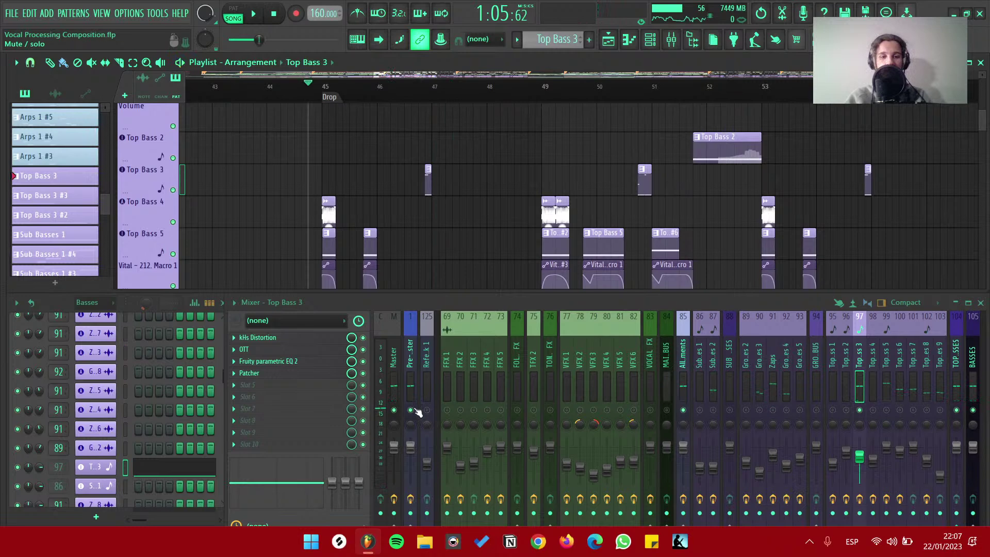
Unsolo the mixer tracks and play the drop, jumping ahead to the Top Bass 3 clip before bar 51, and stop
key(space)
scroll(464, 239, down, 2)
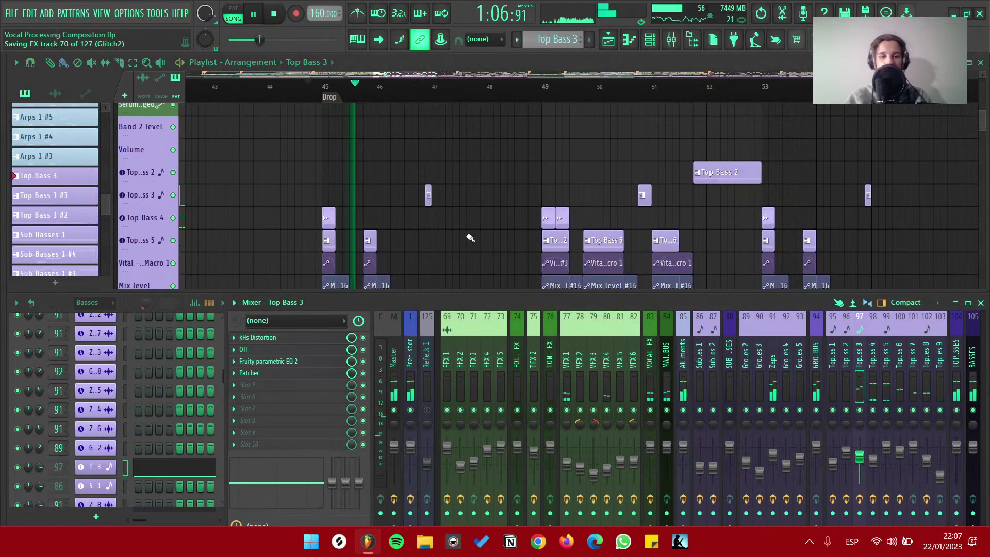
scroll(470, 236, down, 1)
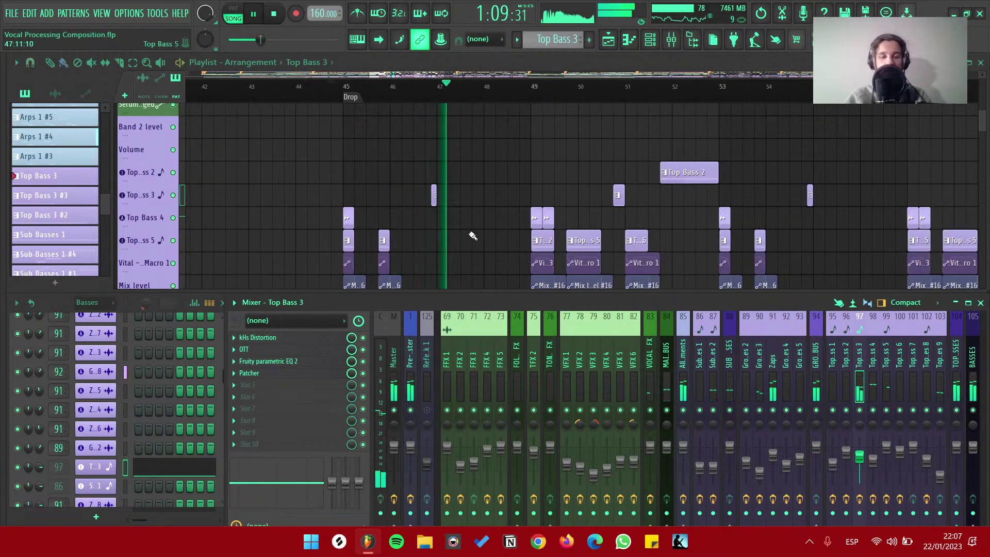
click(610, 87)
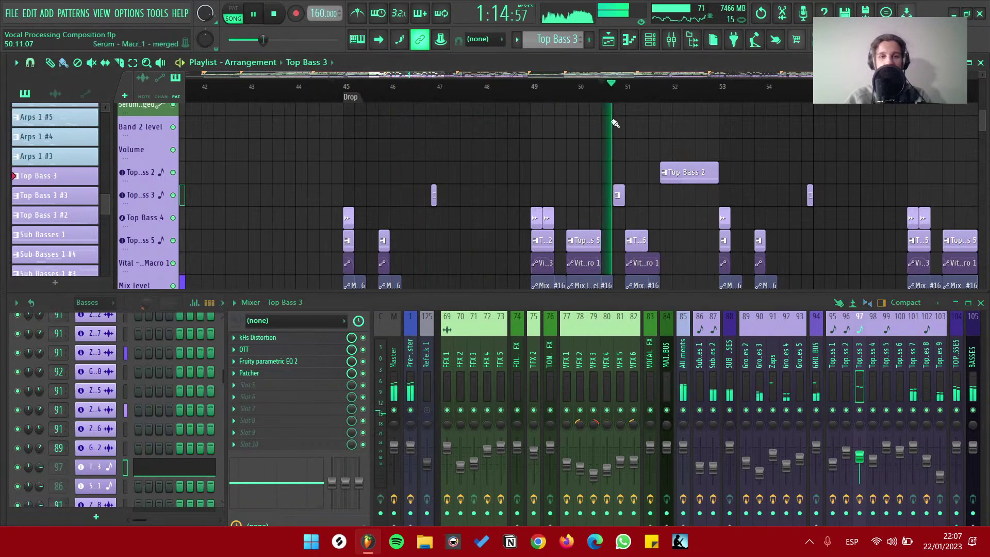
key(space)
Examine the top bass clips and automation across the drop, with the playback position placed just before bar 45
scroll(624, 221, down, 3)
scroll(519, 221, up, 4)
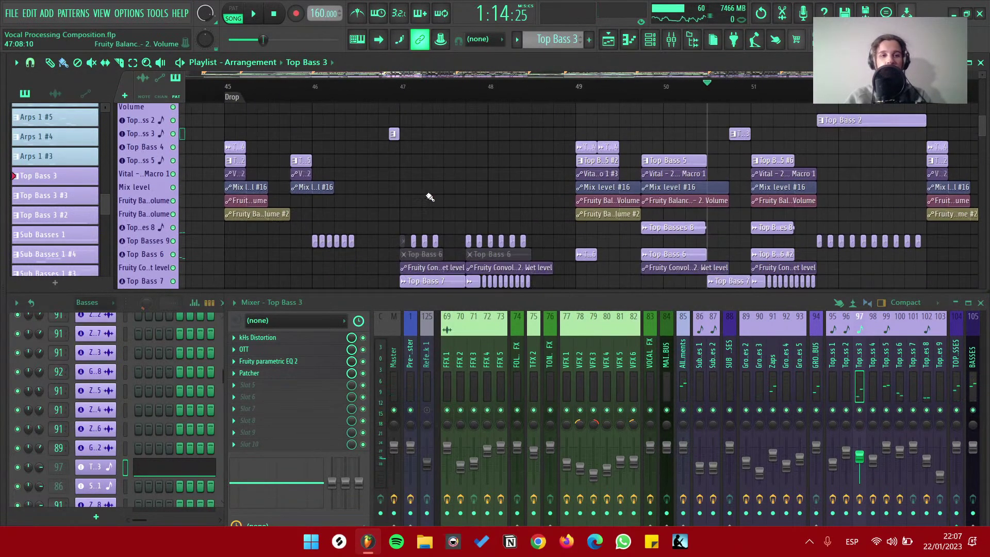
scroll(421, 180, up, 3)
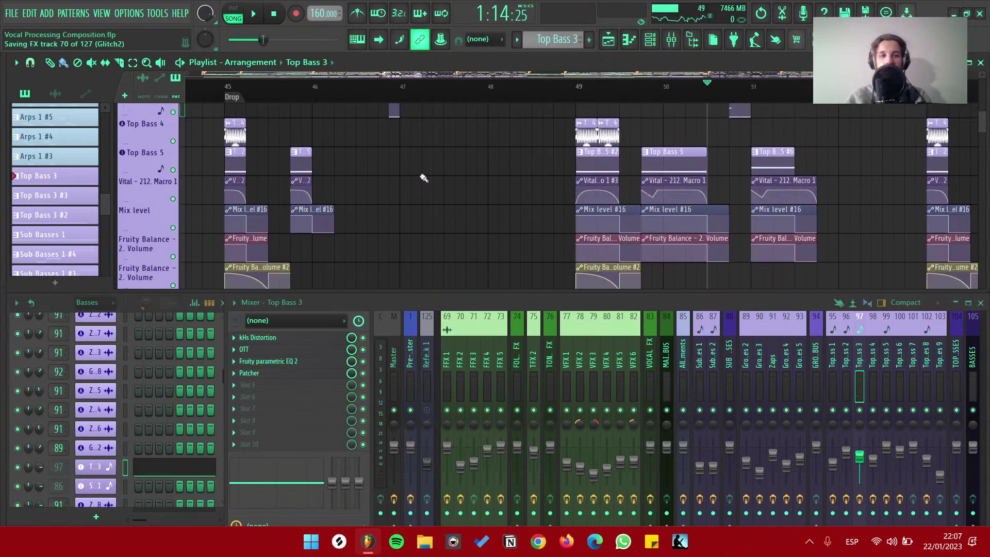
click(214, 88)
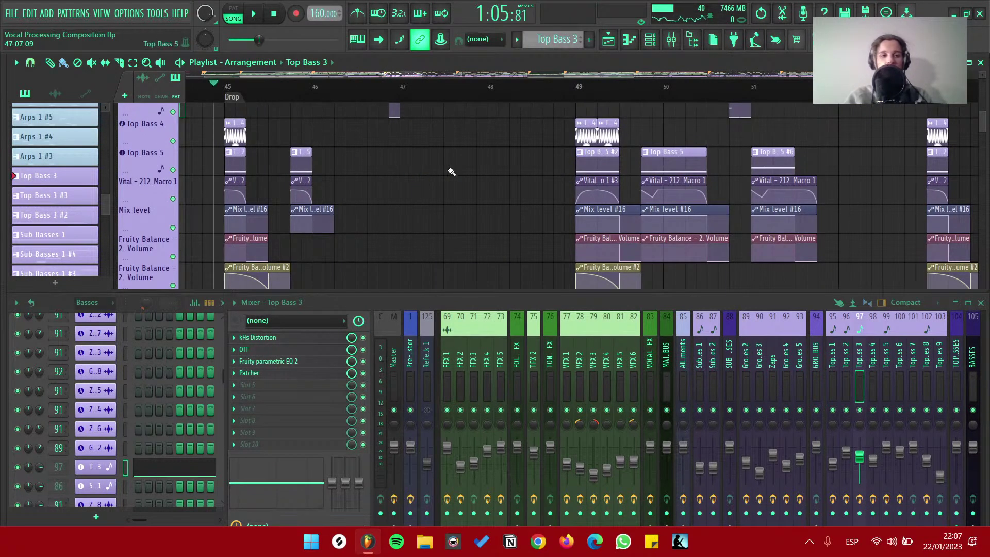
scroll(430, 196, down, 8)
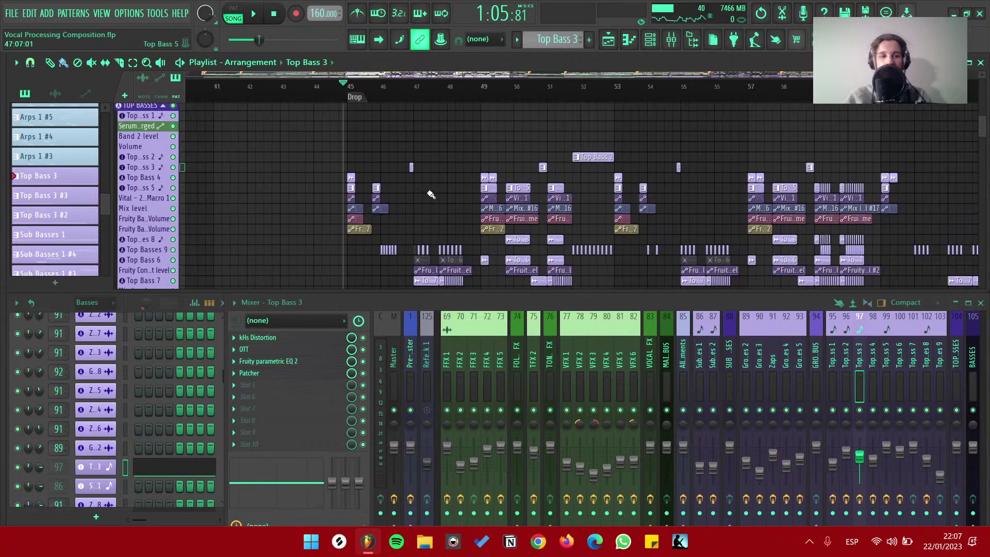
scroll(401, 230, up, 10)
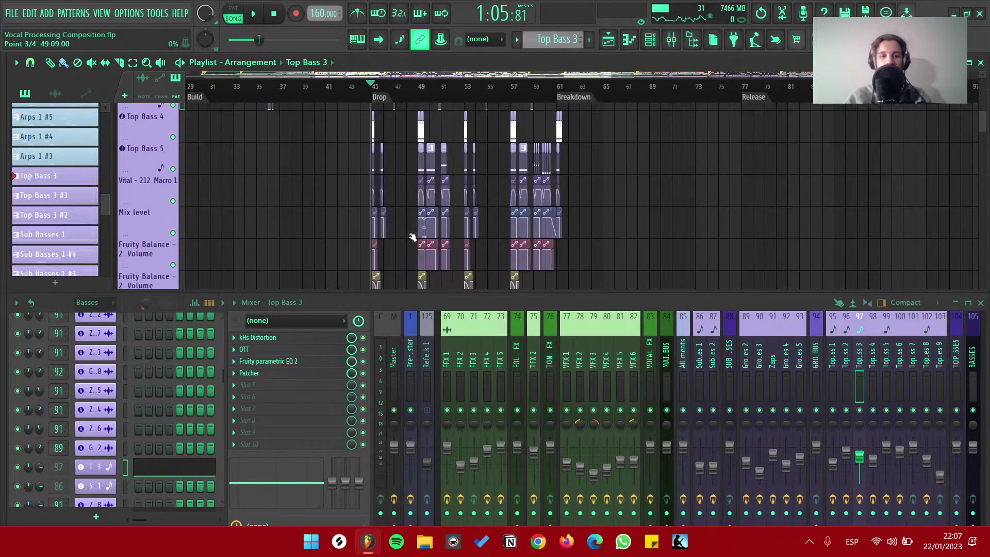
scroll(301, 211, down, 5)
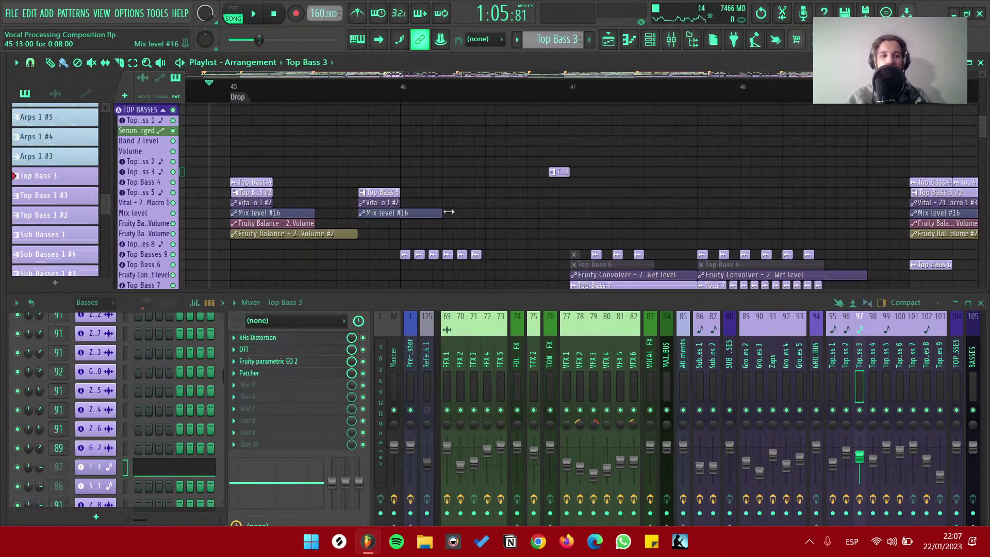
Switch to the YouTube Studio livestream page in Chrome, read the live chat, and return to FL Studio
key(ctrl+super+Right)
key(ctrl+super+Right)
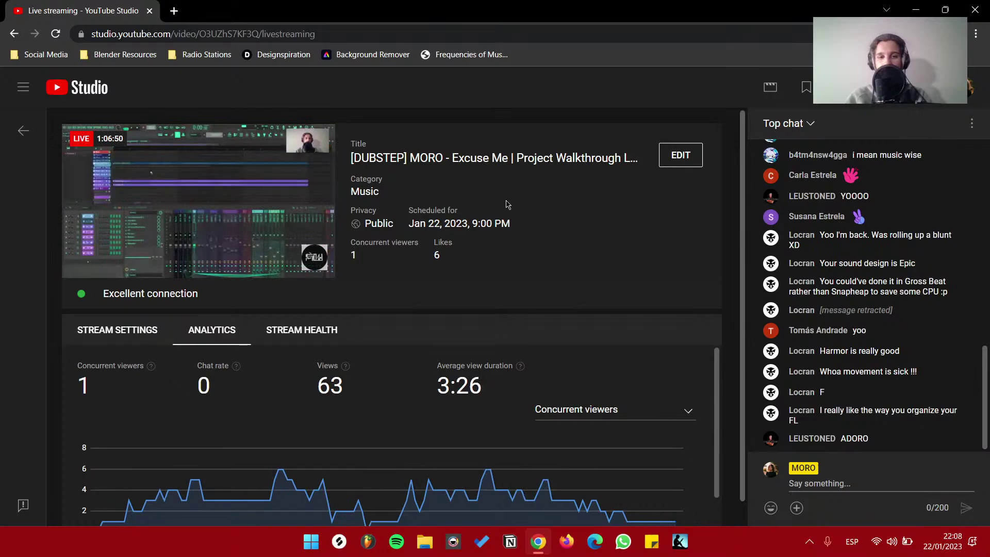
key(ctrl+super+Left)
key(ctrl+super+Right)
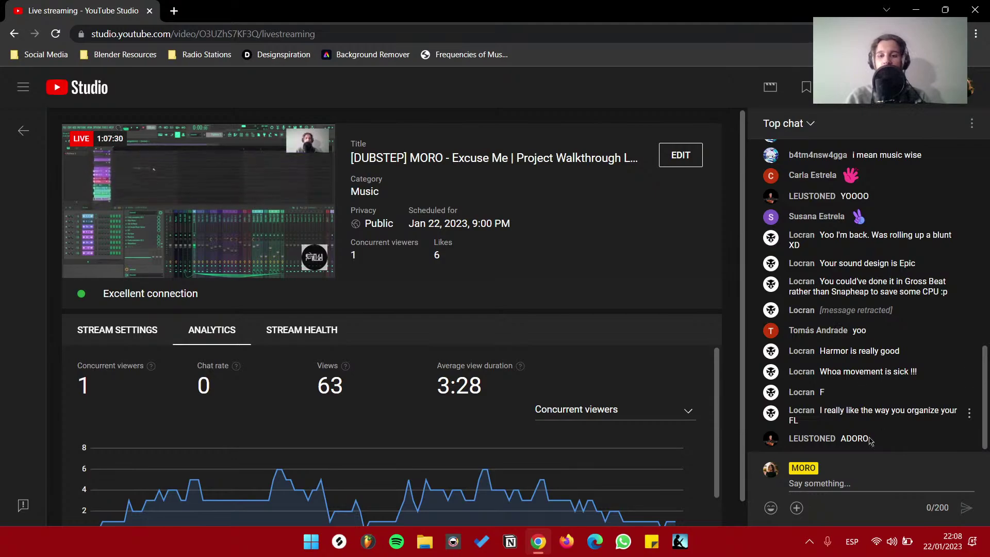
key(alt+Tab)
key(alt+Tab)
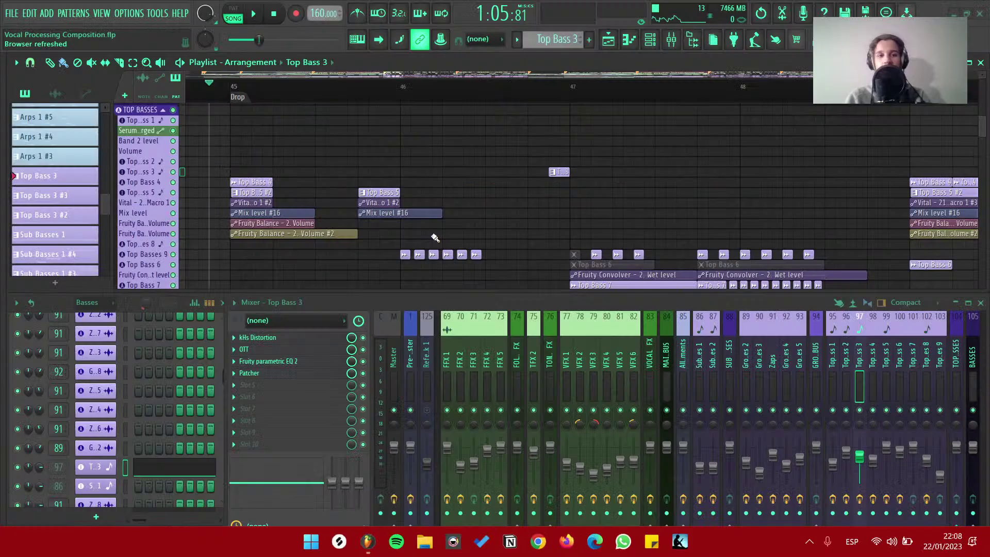
Solo the Basses mixer track and start playback from the drop at bar 45
scroll(242, 202, up, 4)
scroll(658, 190, down, 4)
scroll(658, 190, down, 3)
scroll(590, 190, up, 4)
click(284, 91)
key(space)
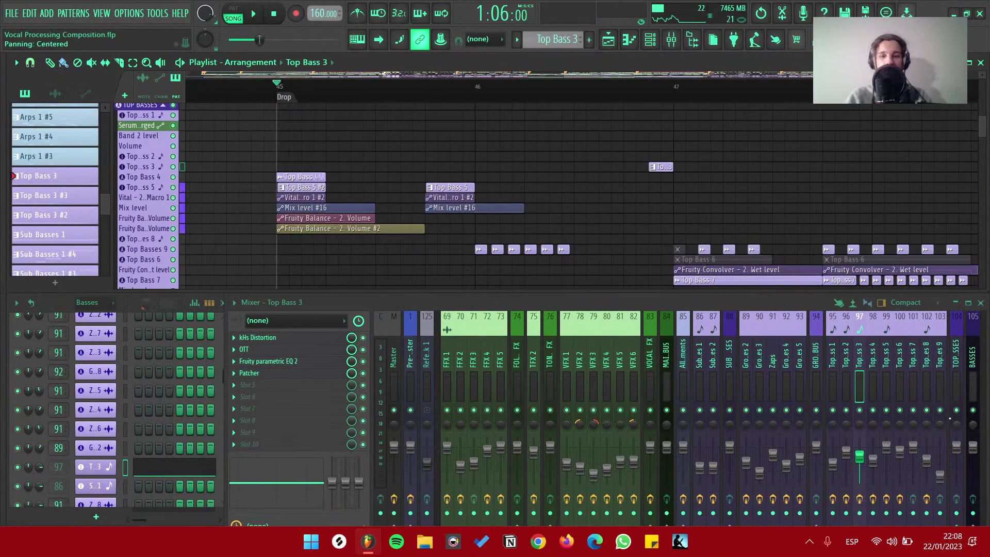
right_click(972, 409)
key(space)
key(space)
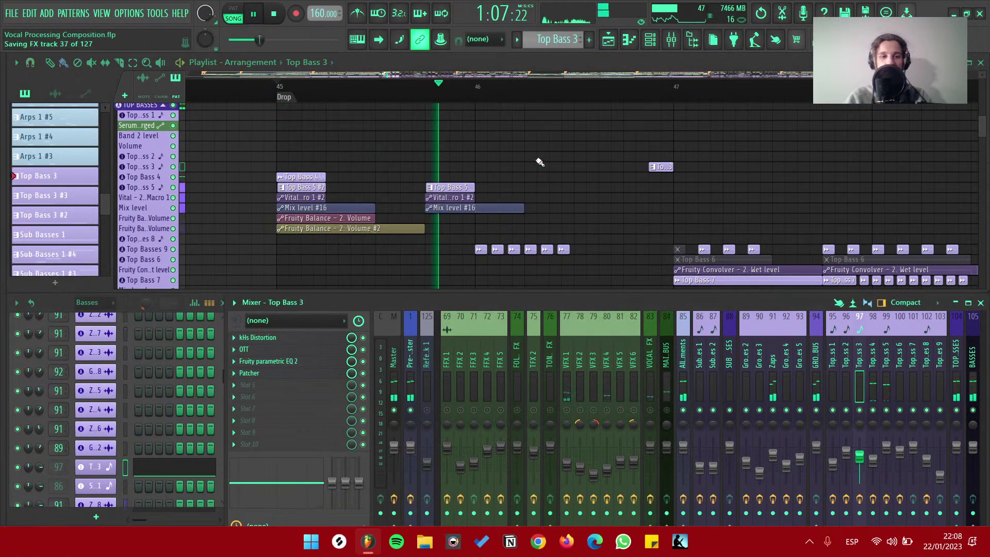
Listen to the soloed basses through the whole drop while following their clips in the playlist, and stop before the breakdown
scroll(540, 162, down, 3)
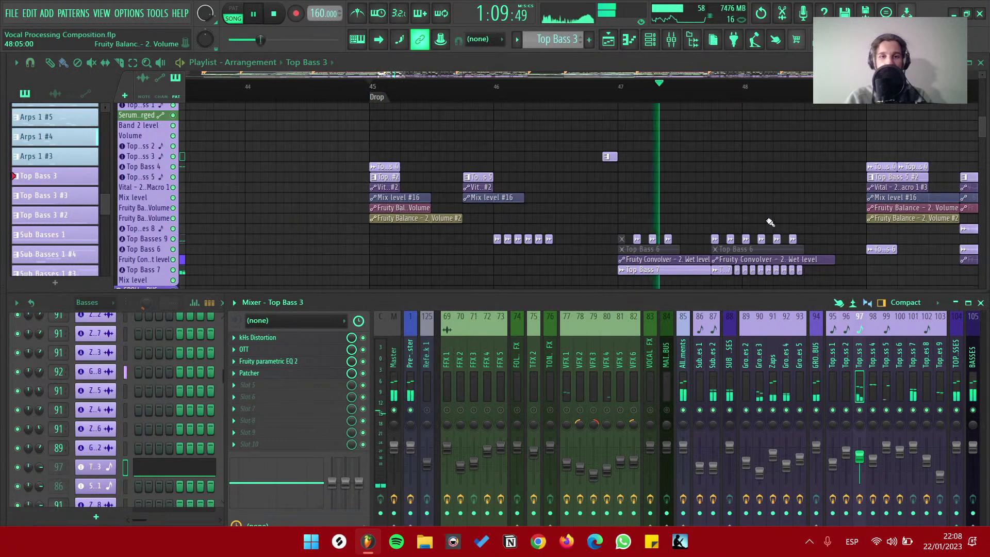
scroll(603, 181, down, 2)
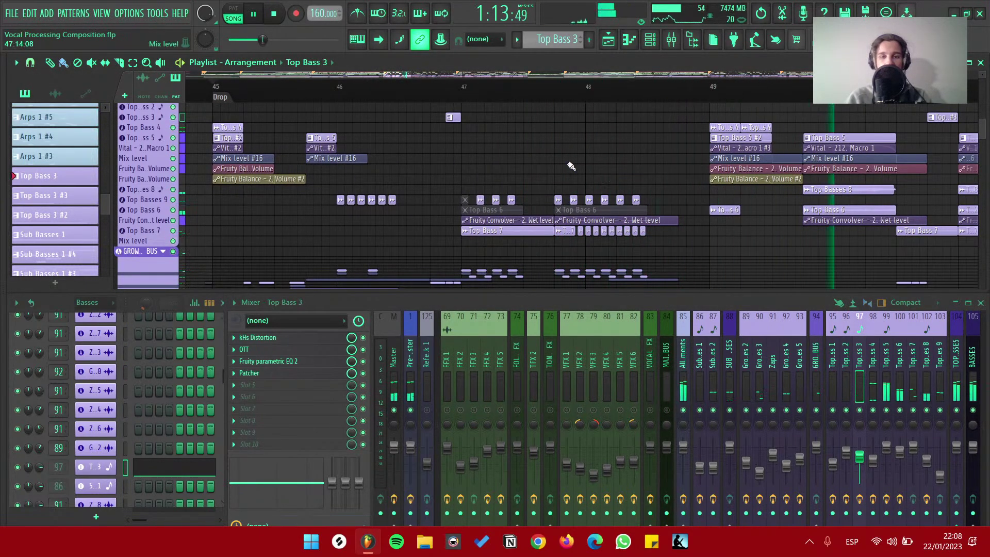
scroll(571, 166, down, 2)
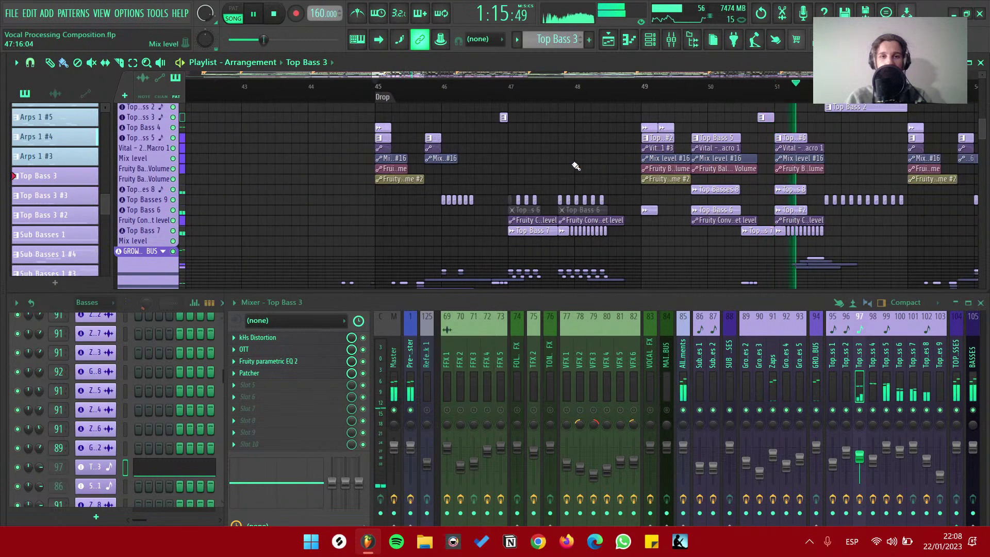
scroll(558, 179, up, 2)
scroll(557, 179, down, 1)
scroll(557, 179, up, 2)
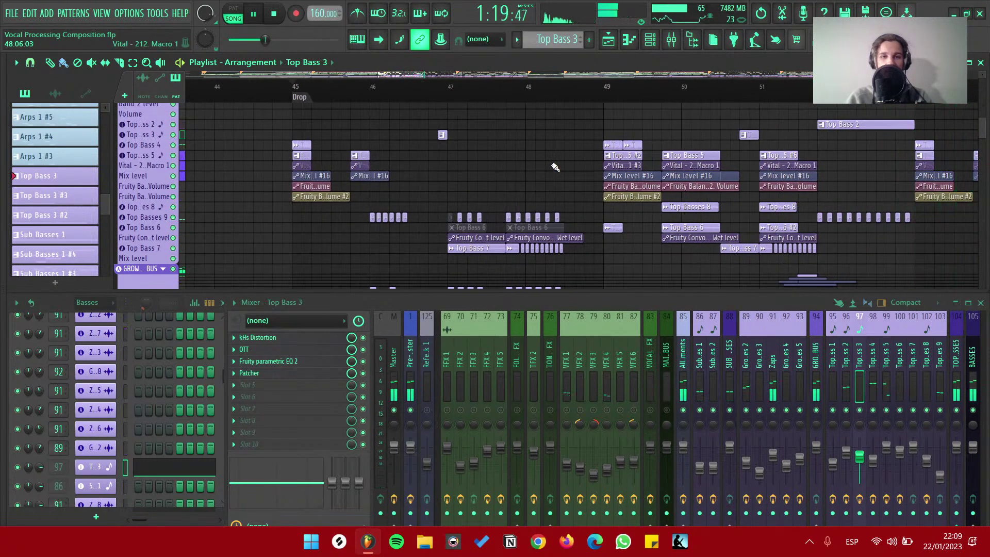
scroll(530, 166, up, 2)
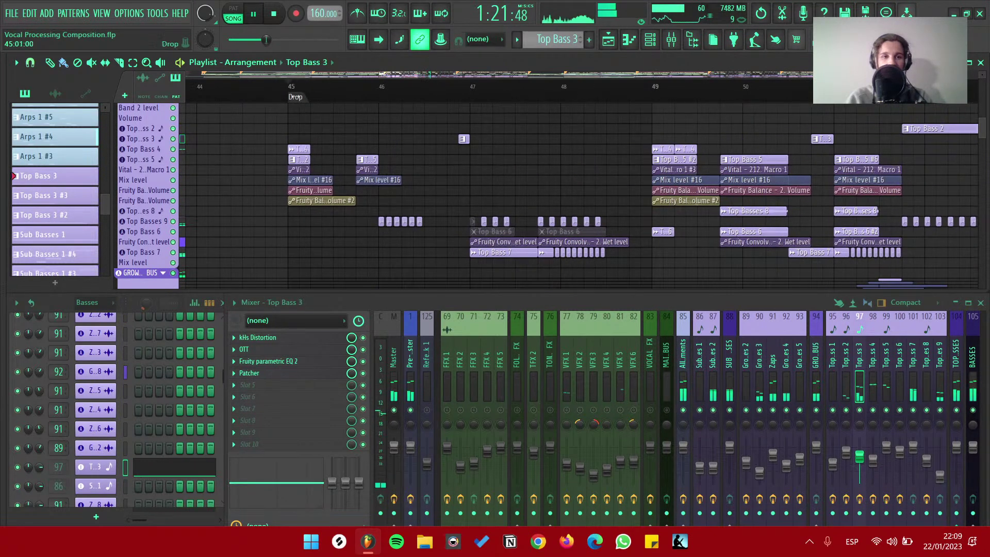
scroll(459, 168, down, 4)
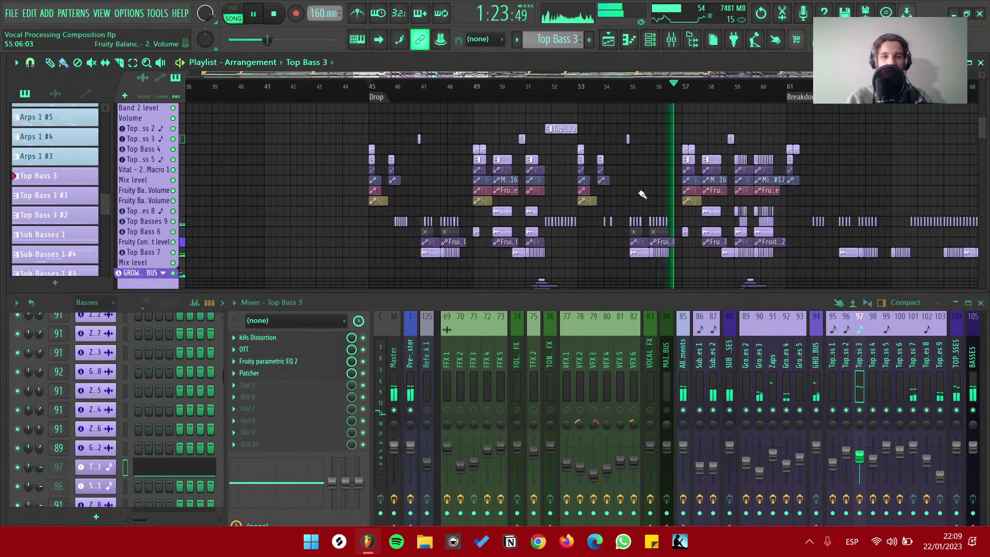
scroll(642, 194, up, 1)
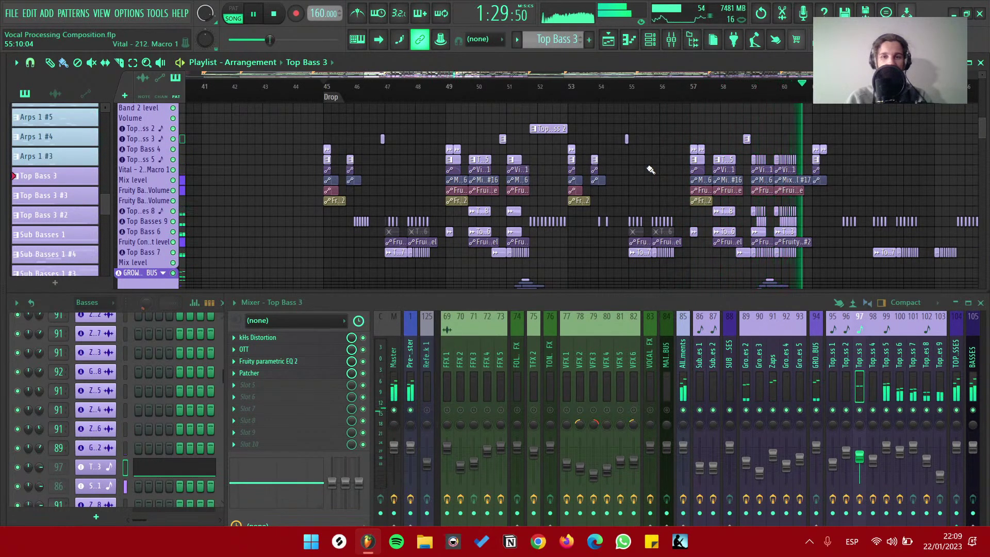
key(space)
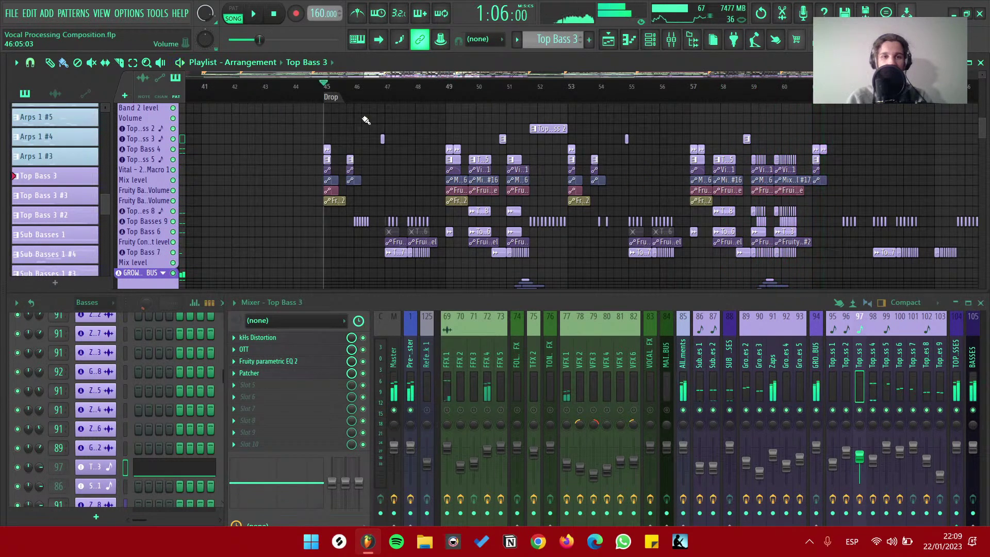
Solo the Top Bass 4 mixer track and play its clip at bar 45 in the playlist
ctrl+scroll(407, 144, up, 5)
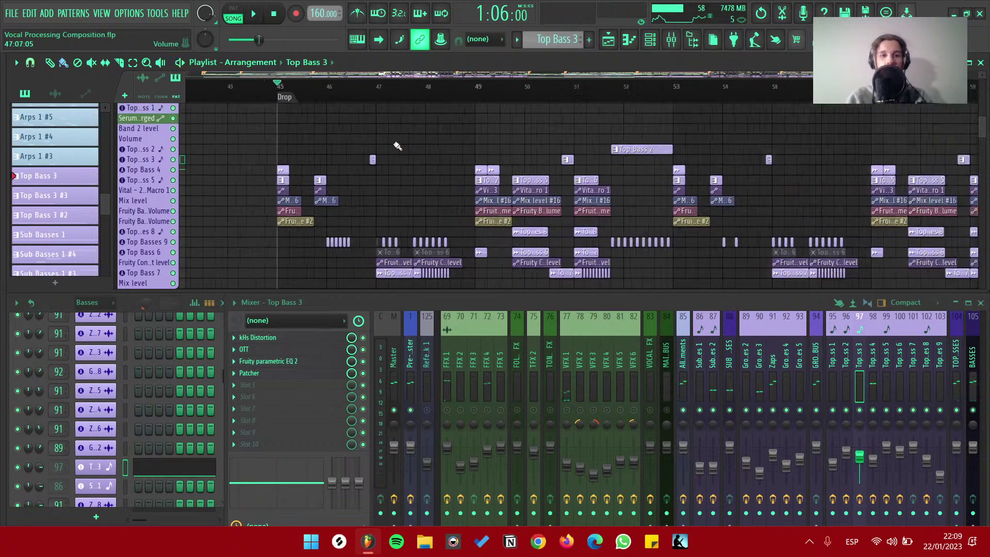
scroll(335, 141, down, 1)
scroll(263, 139, up, 1)
ctrl+scroll(242, 165, up, 2)
alt+scroll(263, 165, up, 3)
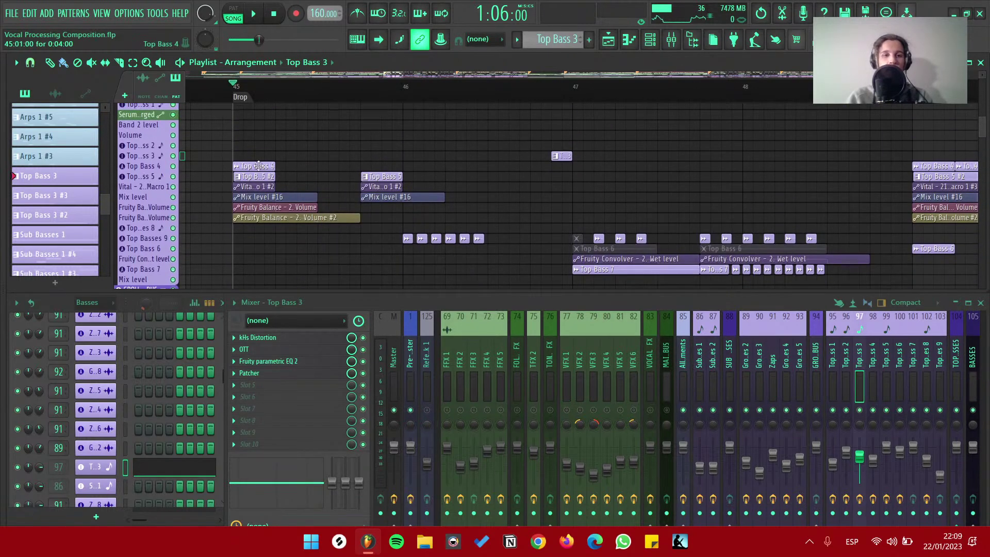
ctrl+scroll(257, 165, up, 2)
key(space)
click(872, 382)
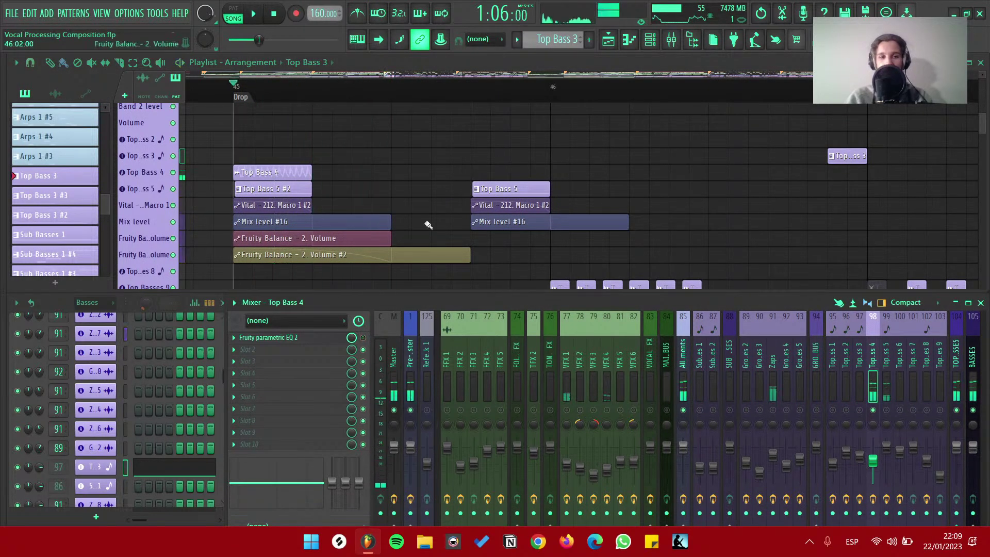
key(space)
Replay the soloed Top Bass 4 clip at bar 45 several times while examining its waveform up close
alt+scroll(464, 232, up, 1)
ctrl+scroll(349, 210, down, 1)
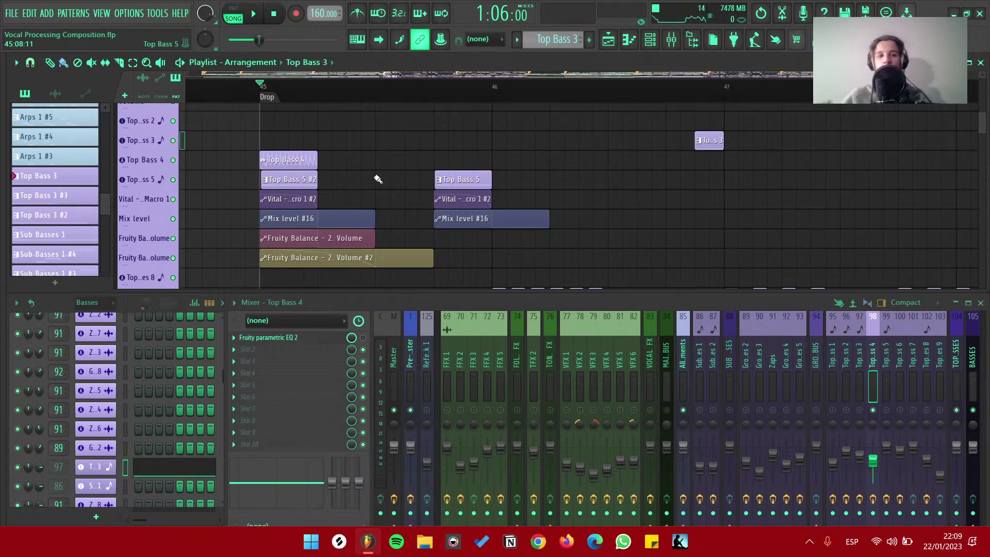
alt+scroll(277, 160, up, 2)
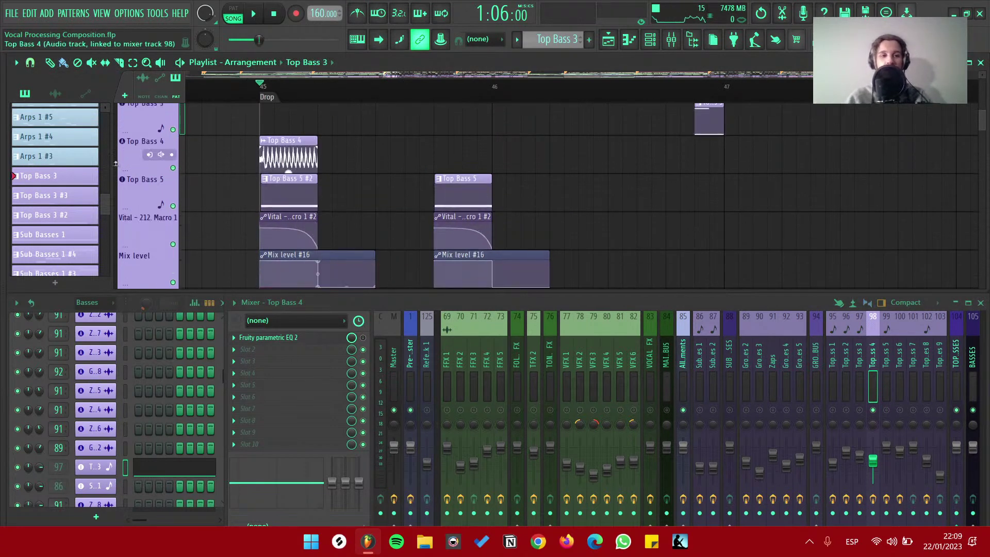
key(space)
key(space)
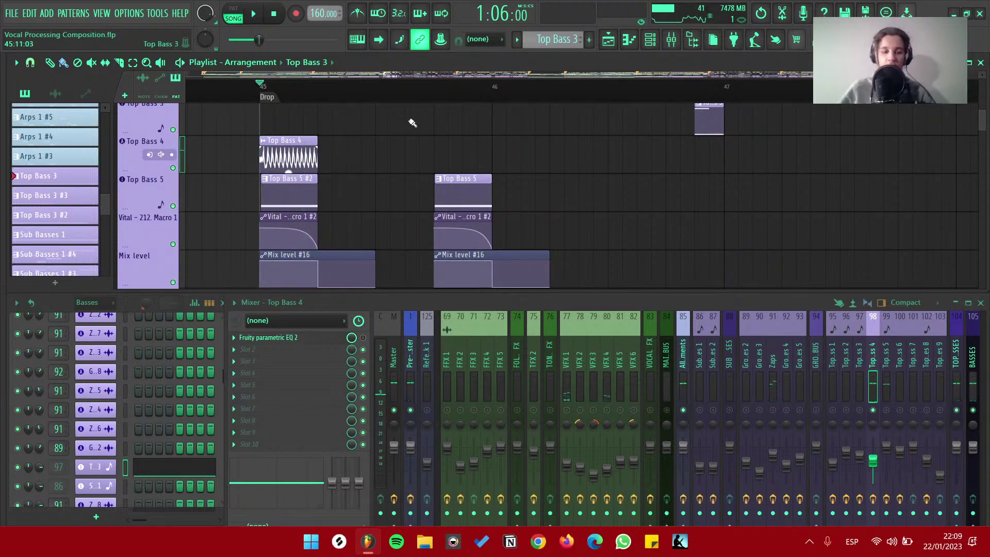
key(space)
key(space)
key(space)
ctrl+scroll(258, 166, up, 3)
alt+scroll(310, 170, down, 1)
key(space)
alt+scroll(410, 177, down, 1)
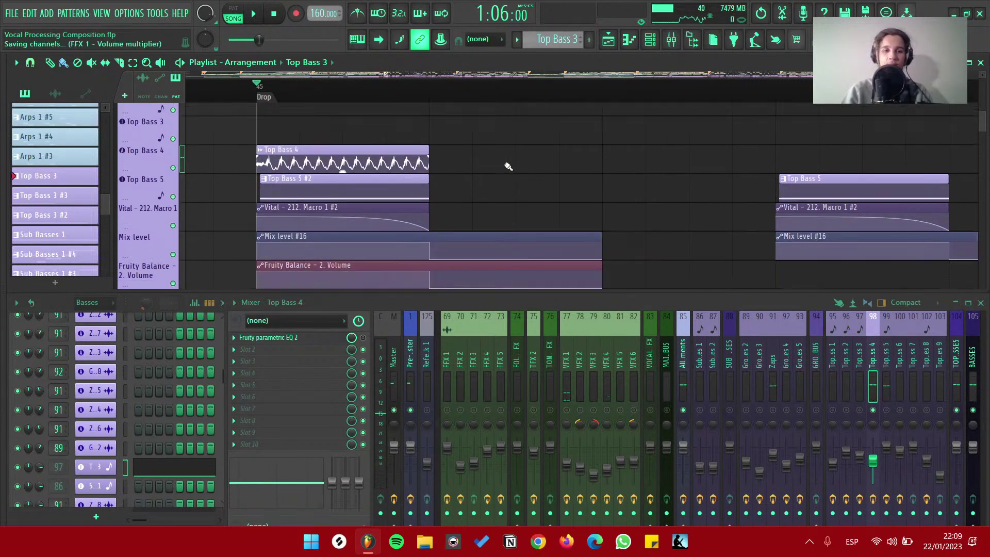
Pick the Top Bass 5 #2 clip and audition Top Bass 5 from bar 45 with its mixer track selected
scroll(479, 171, down, 1)
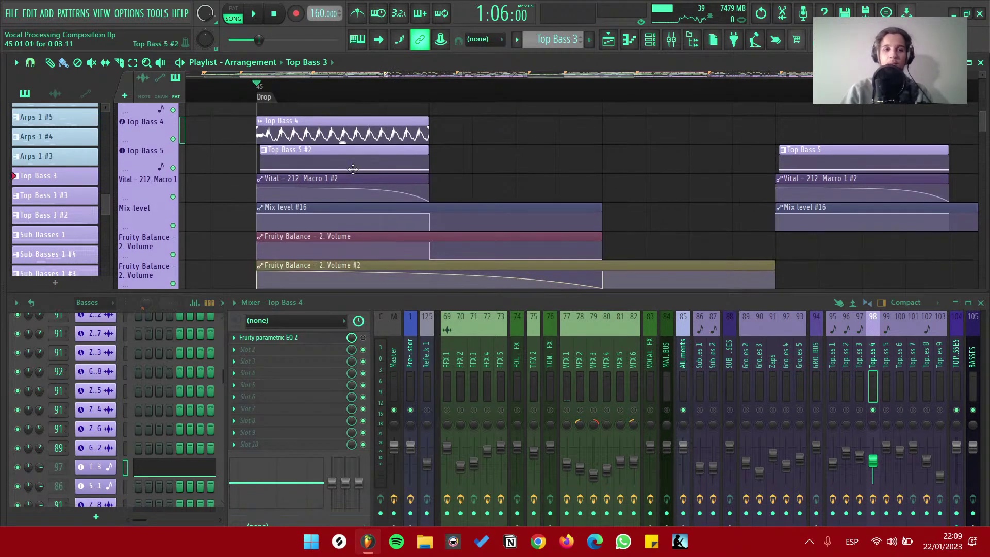
click(336, 158)
key(space)
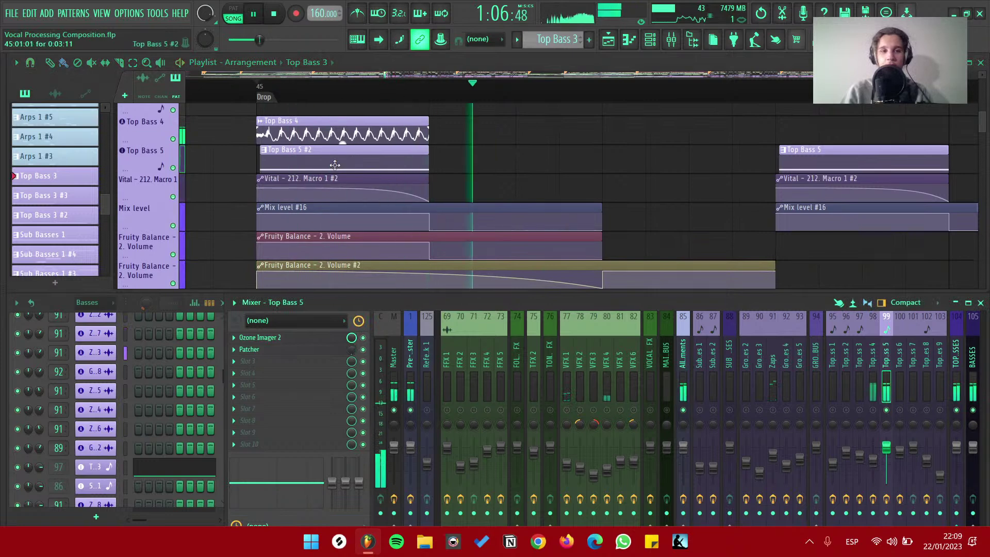
click(340, 150)
scroll(673, 167, down, 2)
scroll(674, 167, down, 4)
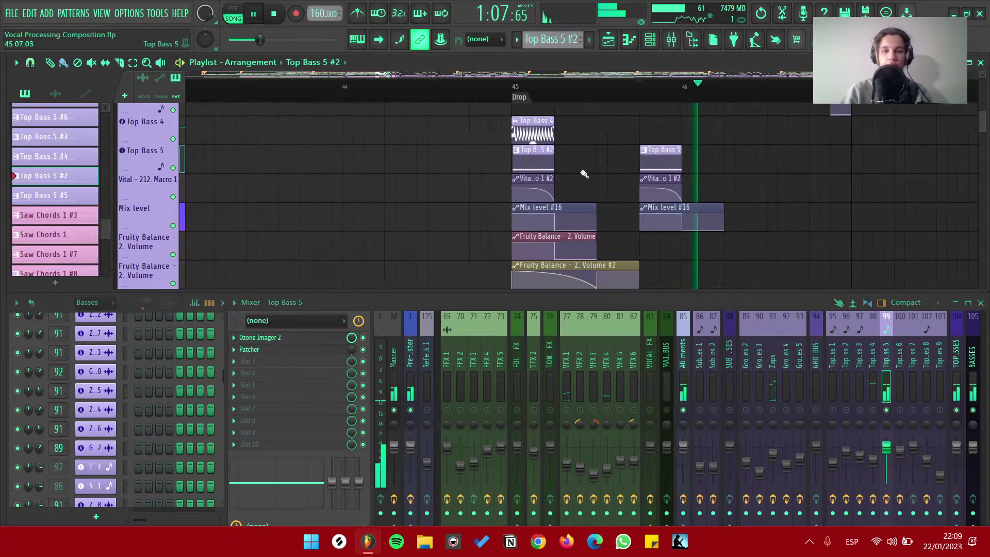
Play Top Bass 5 through bars 45 to 50 and pick its second clip after bar 49 for playback
scroll(537, 217, down, 2)
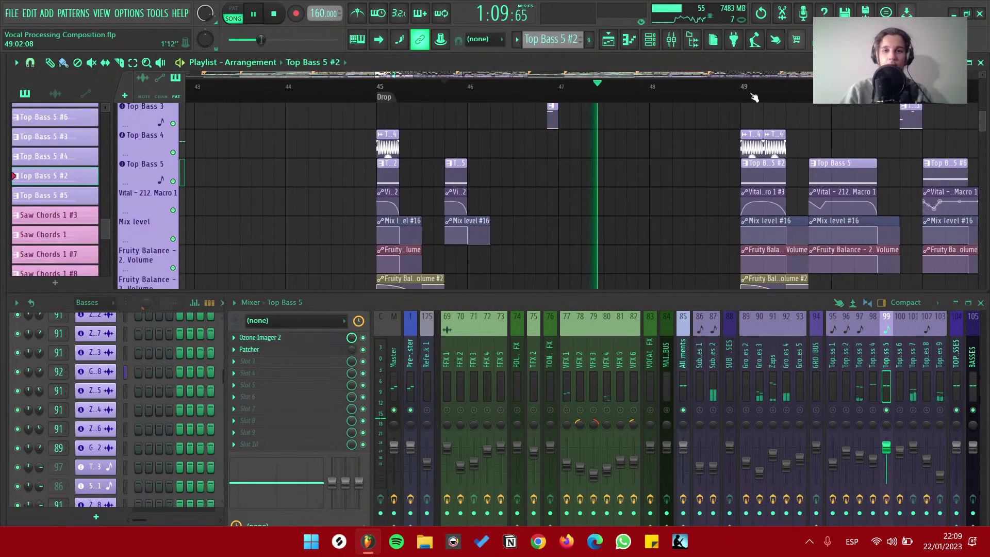
scroll(718, 172, up, 4)
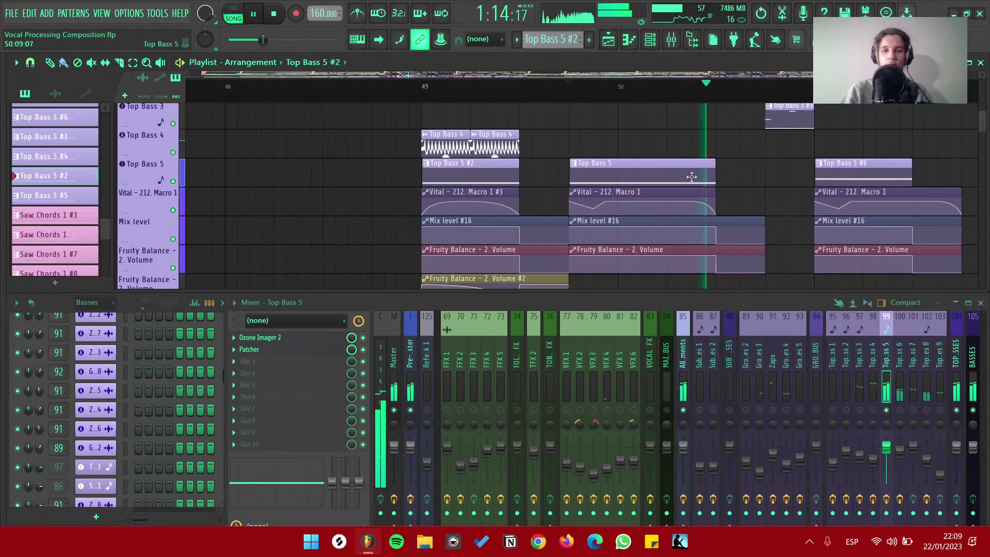
click(708, 170)
key(space)
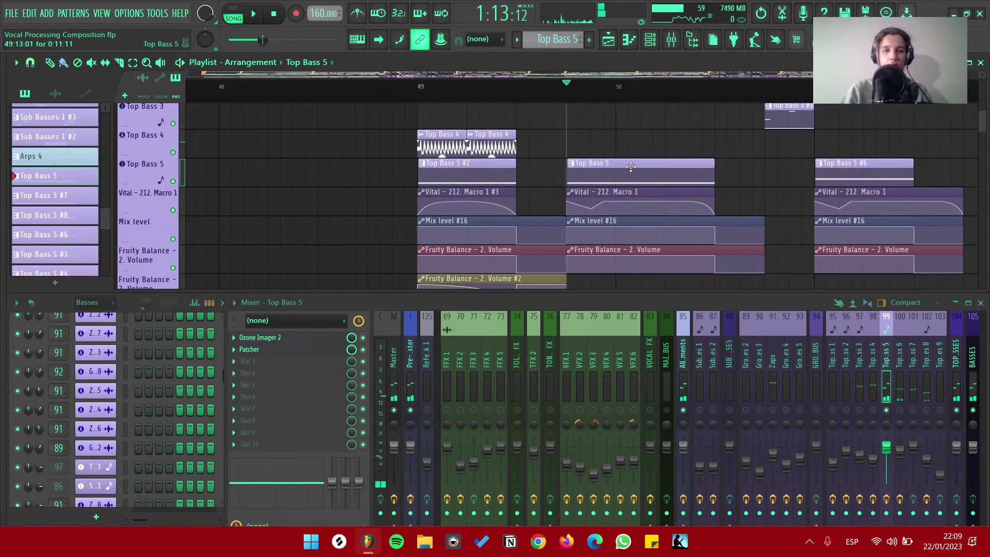
scroll(141, 341, up, 3)
scroll(141, 341, down, 3)
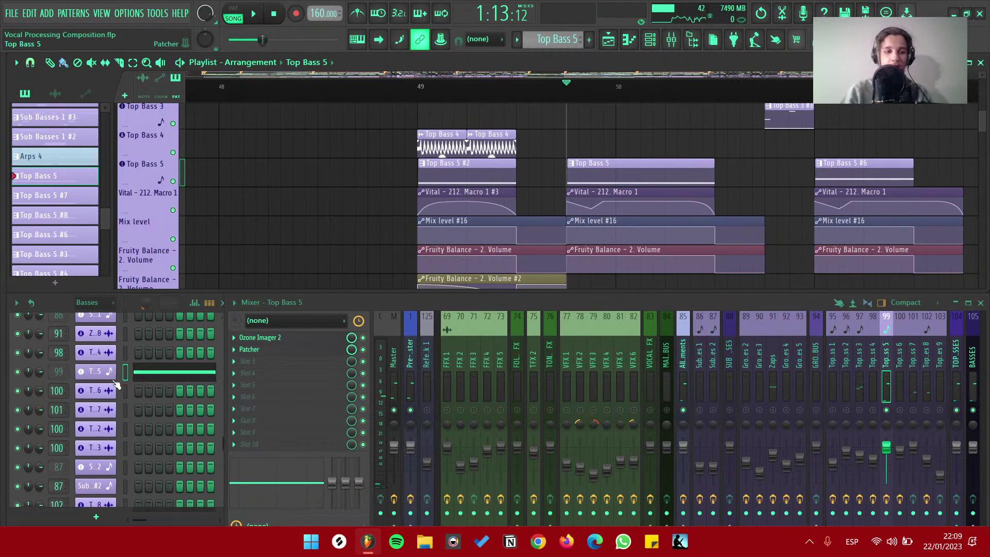
Open the Top Bass 5 Patcher instrument and examine the oscillator, envelope and LFO settings of the Vital synth inside it
click(106, 372)
drag(596, 148, 494, 124)
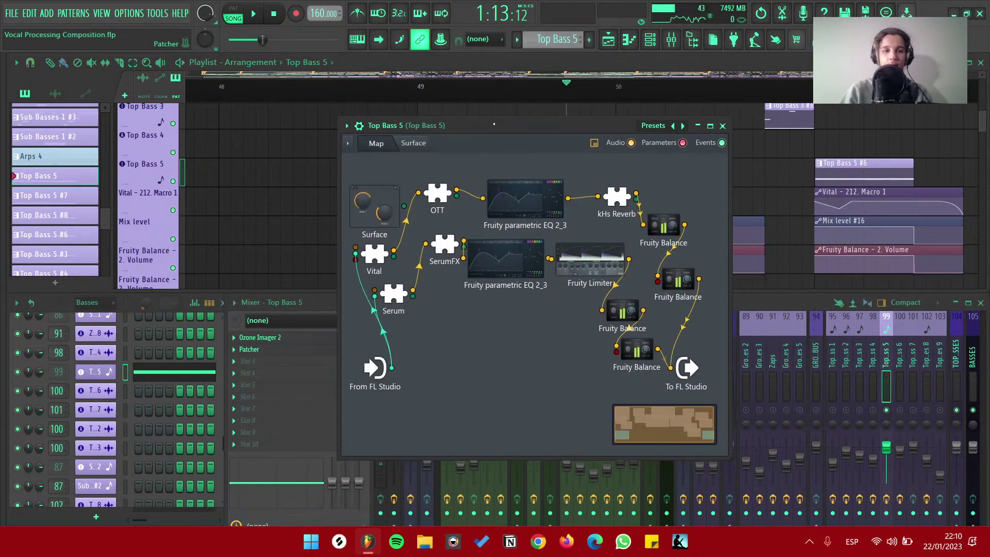
click(722, 125)
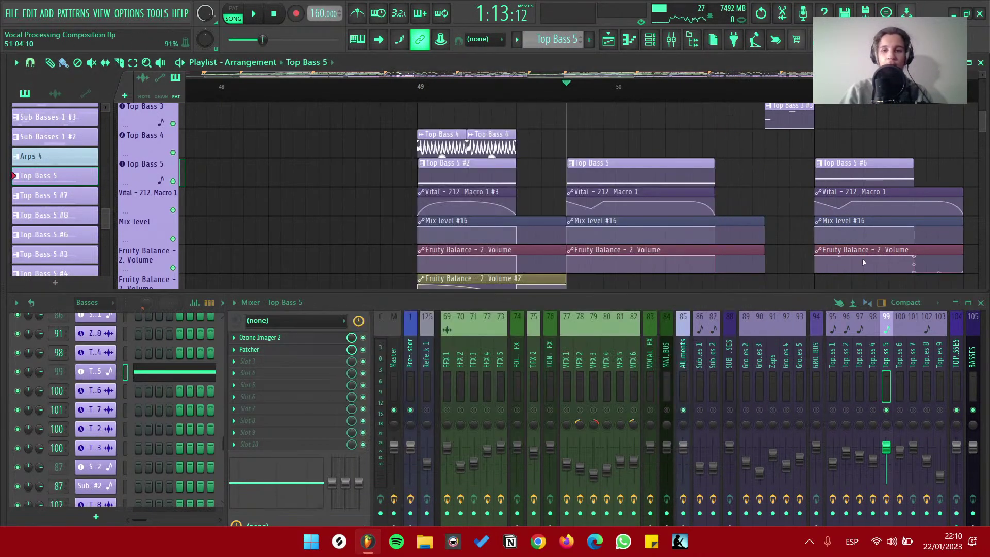
key(space)
click(95, 371)
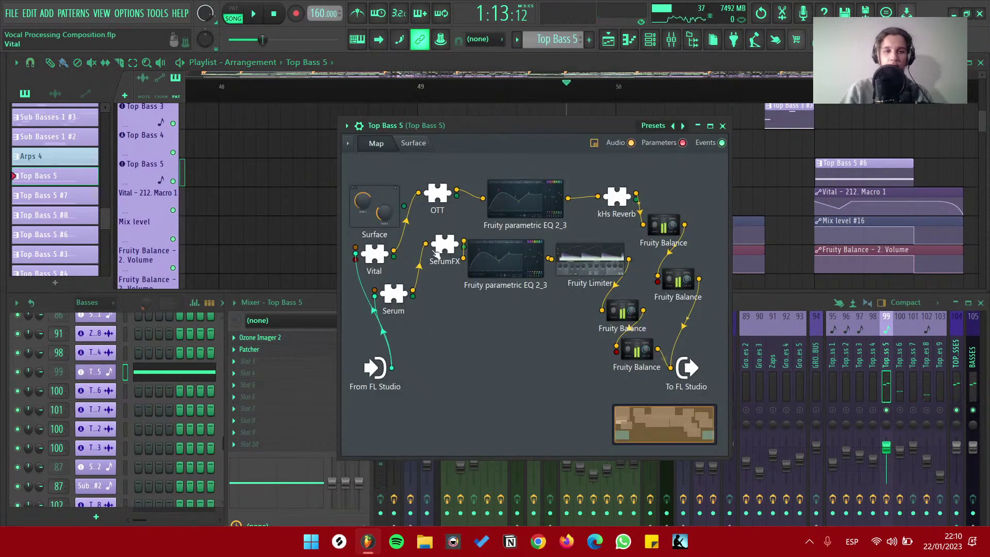
click(382, 251)
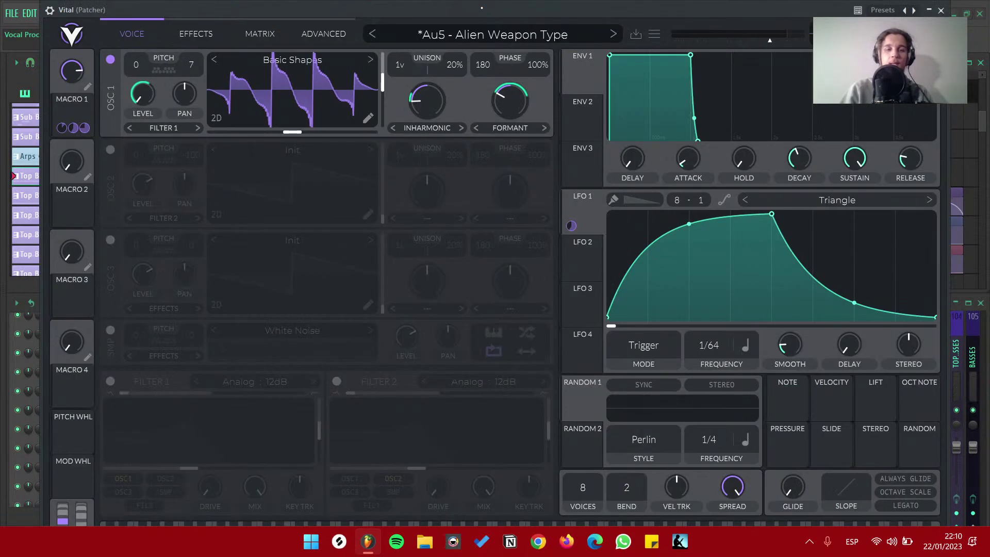
drag(495, 9, 526, 24)
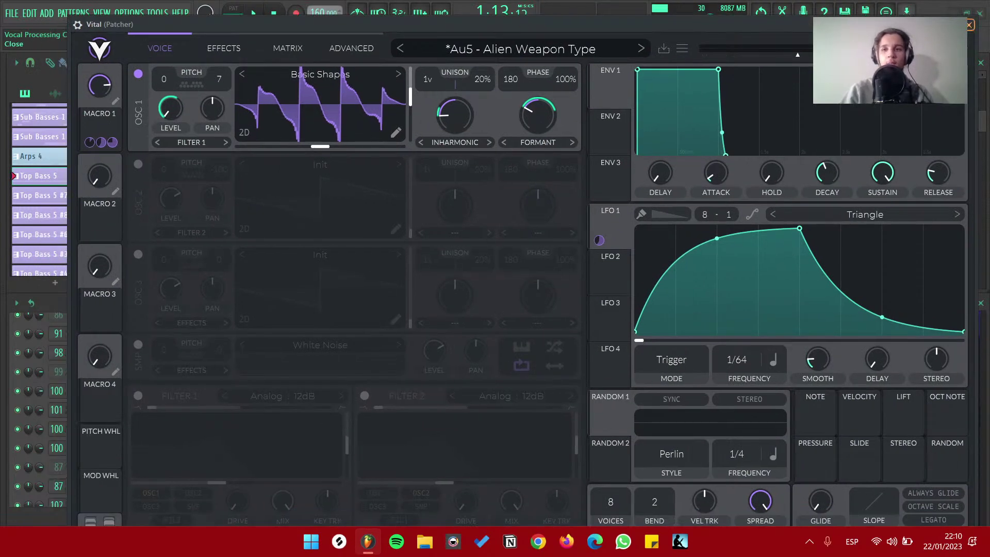
click(969, 24)
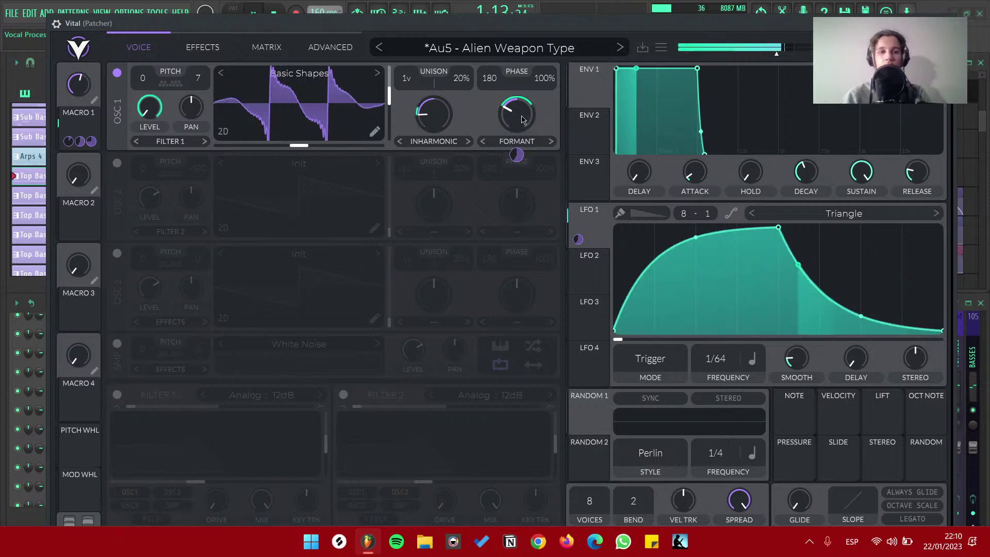
Raise the Formant amount of Vital's oscillator 1, audition the bass with it, and return the amount to 29%
mouse_move(521, 121)
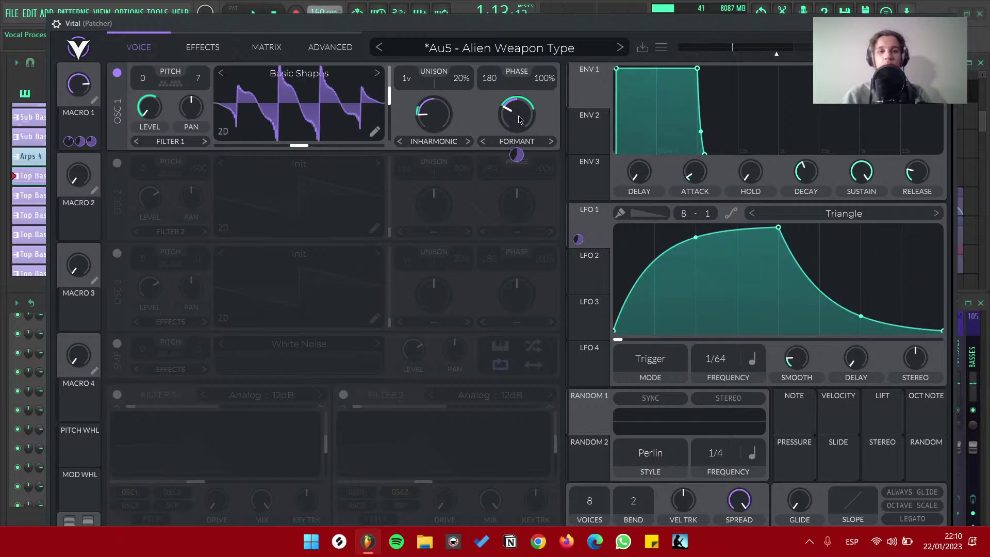
drag(522, 114, 505, 65)
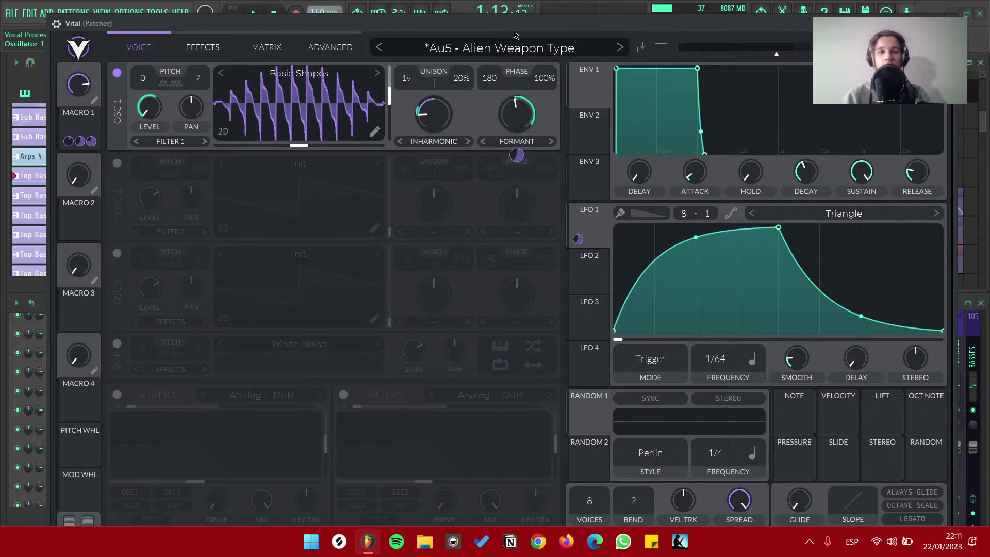
drag(517, 21, 498, 151)
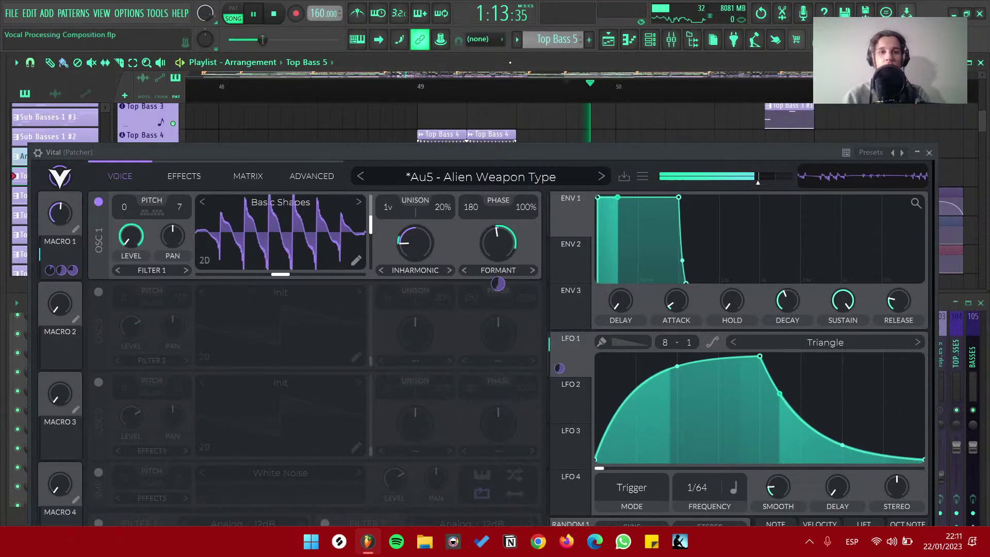
key(space)
drag(503, 243, 499, 253)
drag(500, 219, 495, 249)
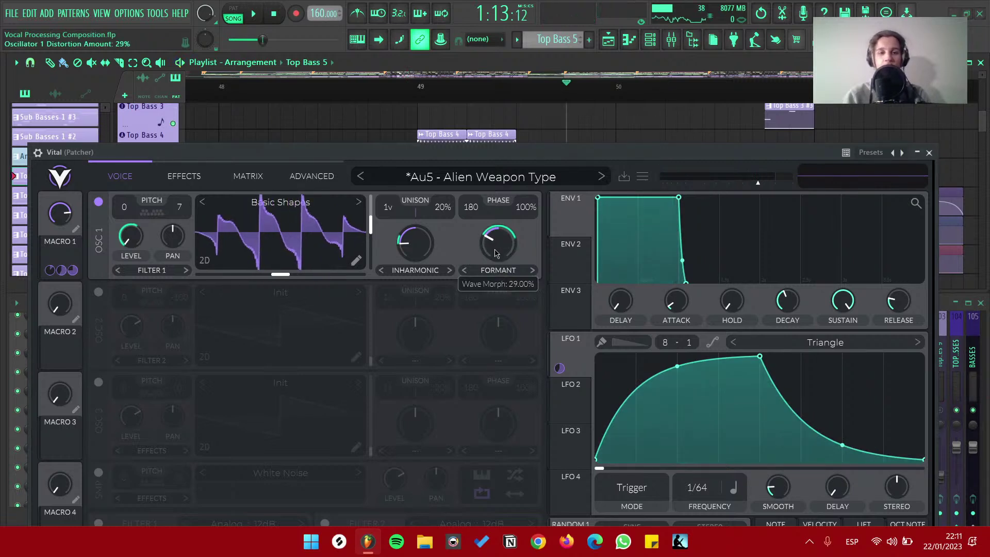
Replay the bass with Vital open and set oscillator 1's wave frame to 133.754
drag(487, 152, 512, 105)
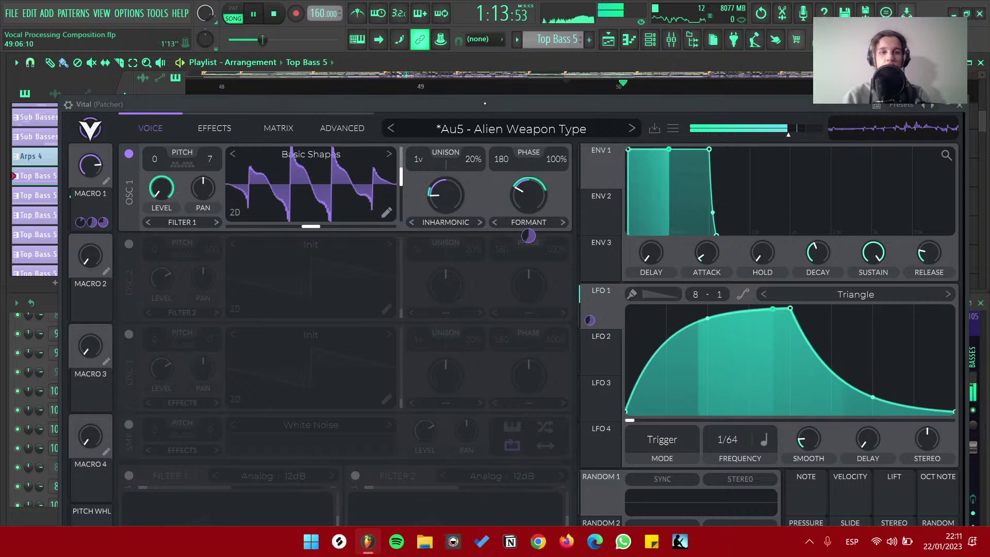
key(space)
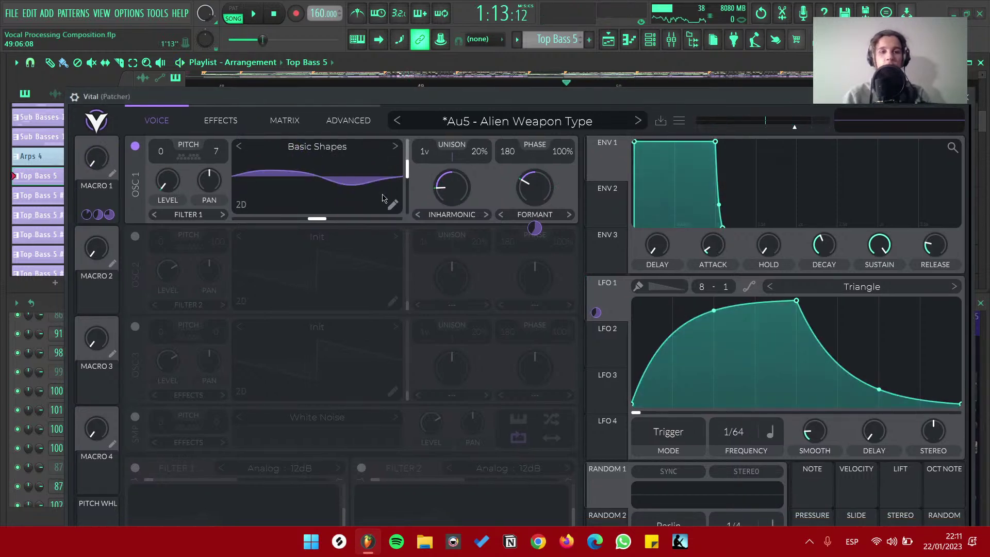
mouse_move(409, 174)
mouse_down()
mouse_move(408, 194)
mouse_move(409, 173)
mouse_up()
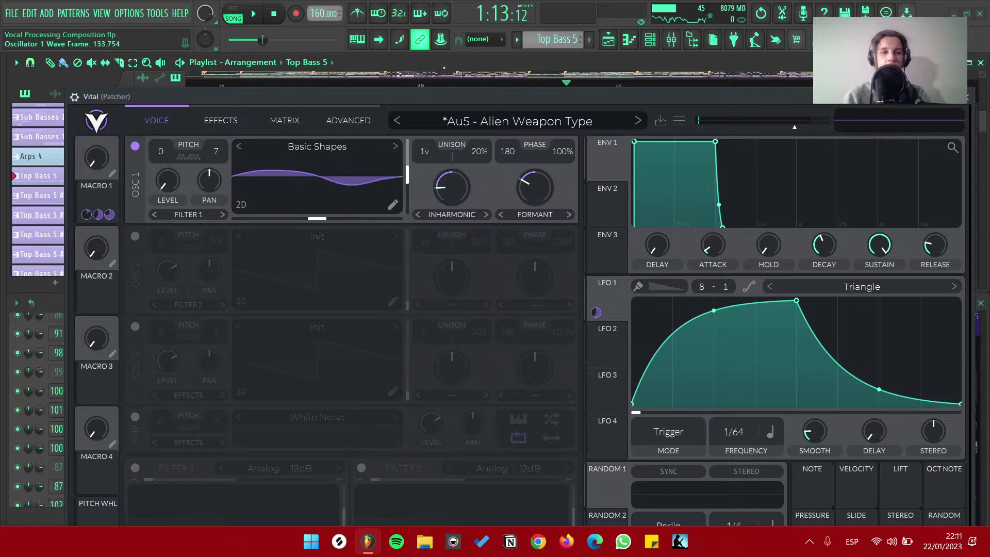
key(space)
key(space)
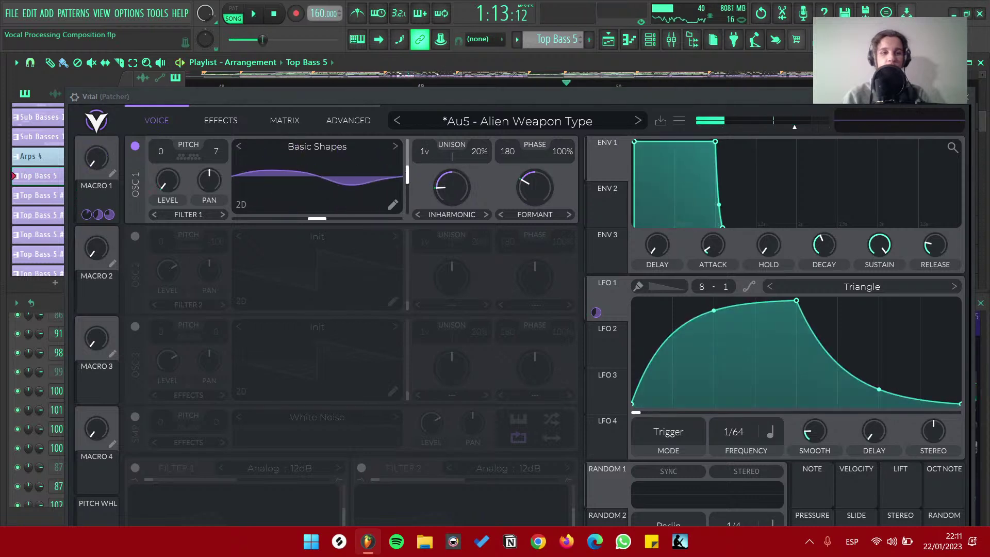
key(space)
key(space)
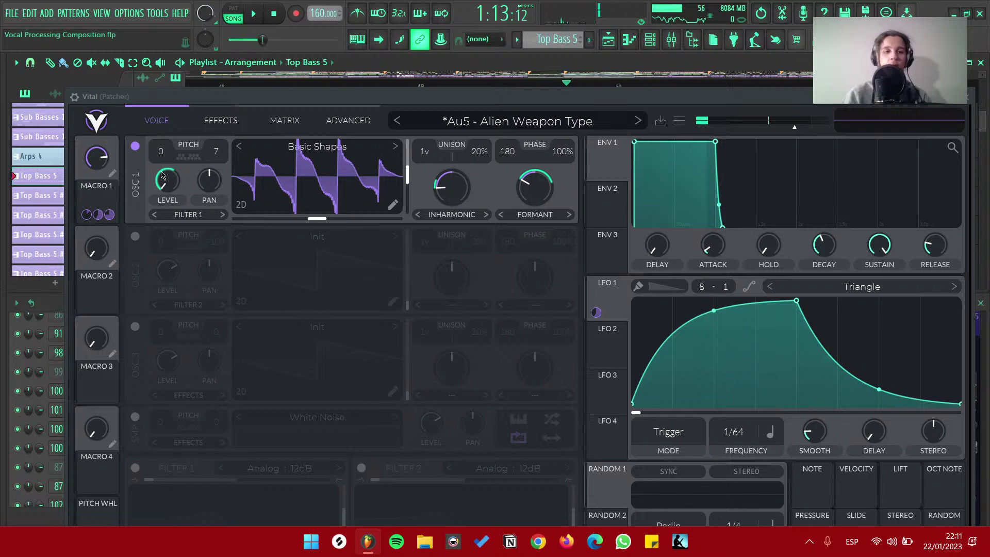
Examine LFO 1 while the bass plays, along with Macro 1's modulation of oscillator 1's Level, Inharmonic and Formant amounts
click(615, 299)
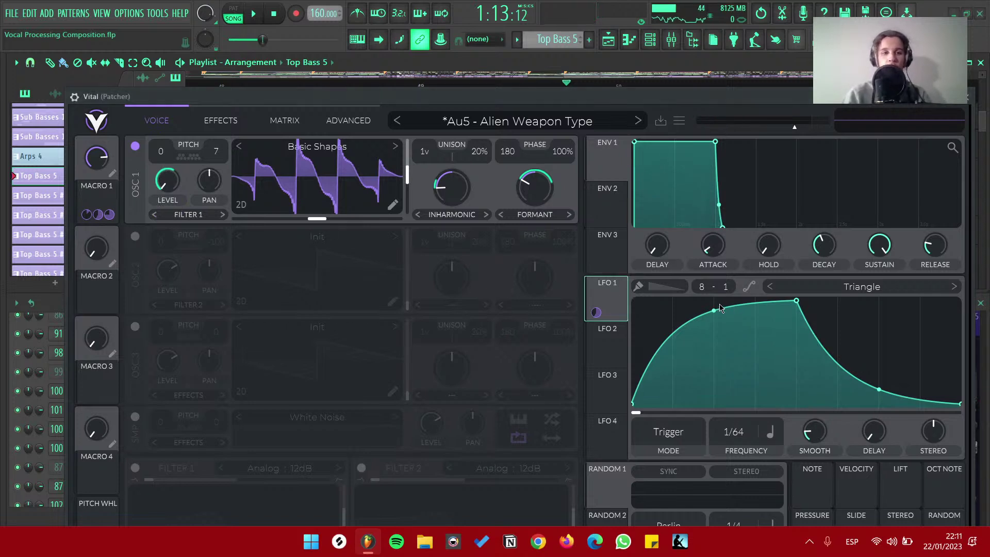
key(space)
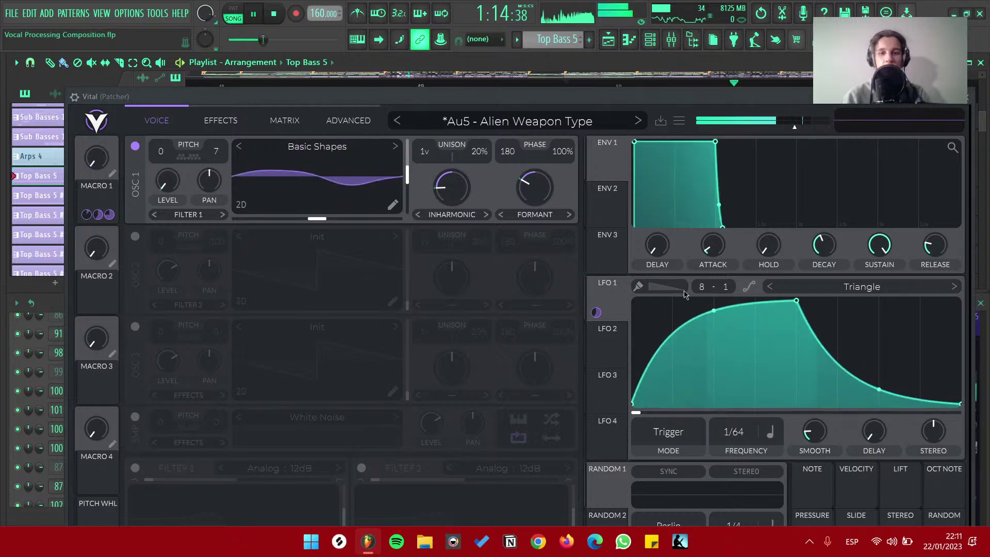
key(space)
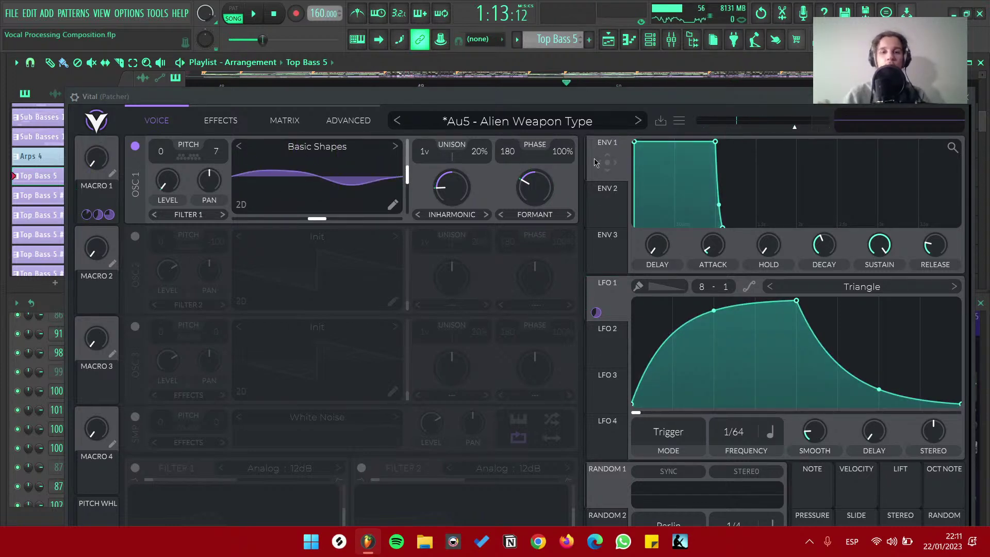
drag(415, 94, 411, 75)
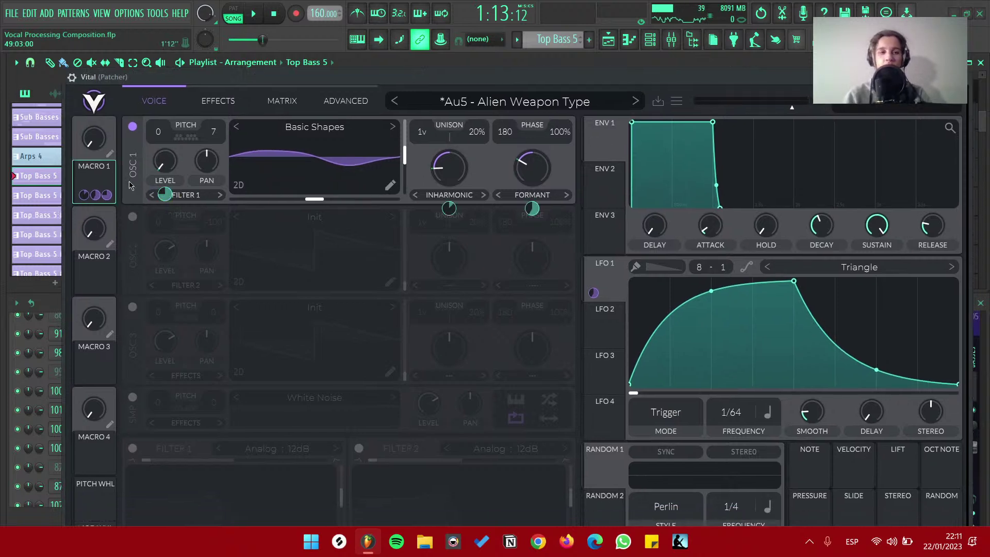
drag(480, 90, 475, 99)
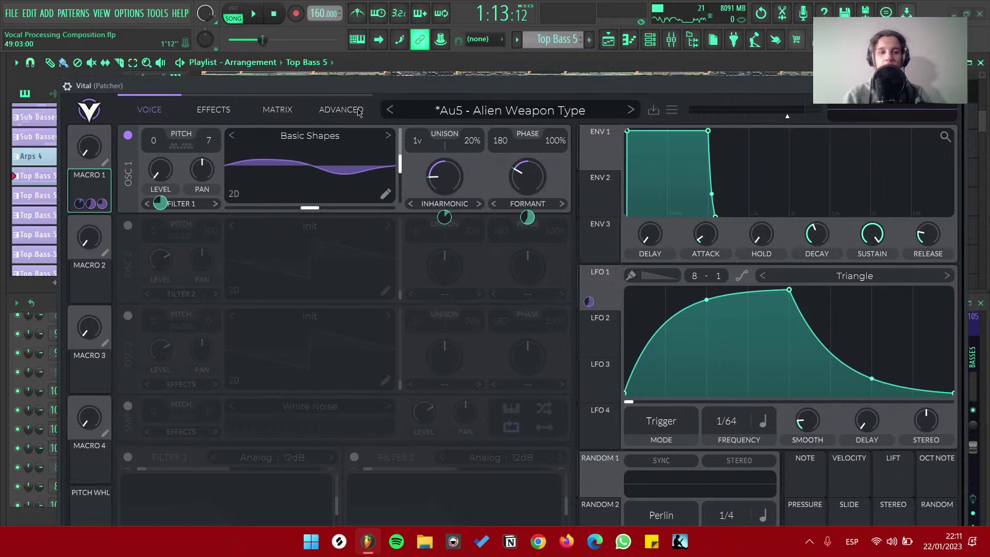
drag(367, 88, 369, 99)
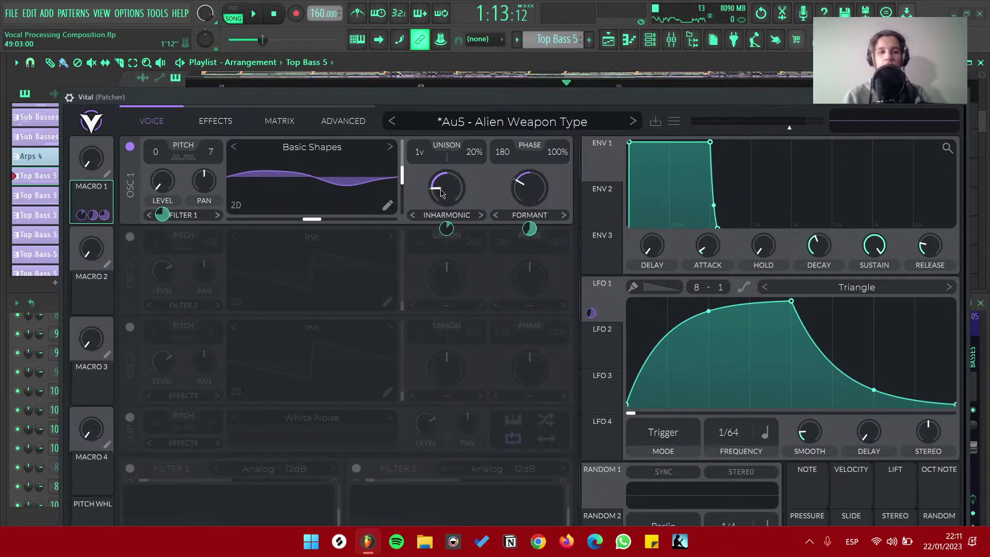
drag(534, 95, 527, 99)
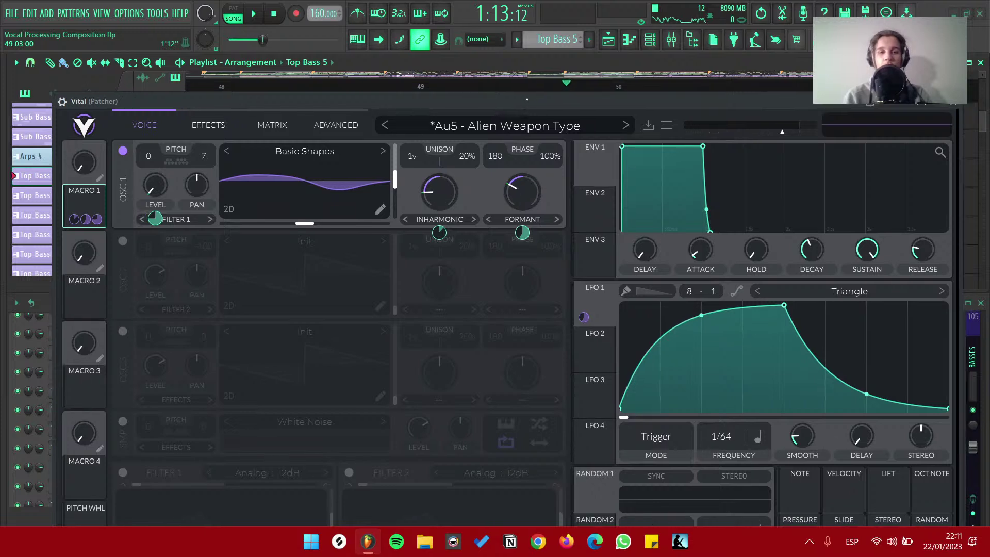
Play the bass while examining Vital's Bit Crush distortion and Multiband compressor effects, and close the synth
key(space)
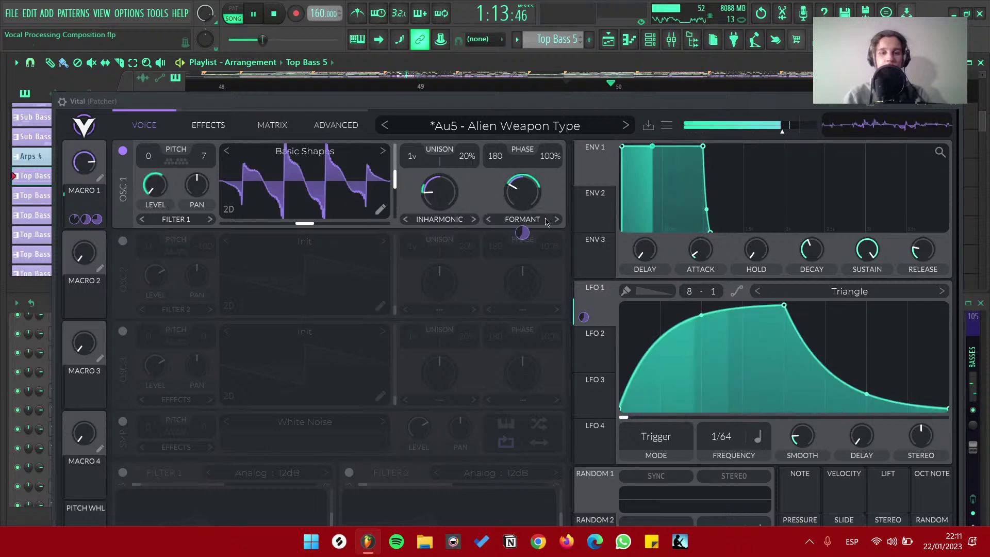
click(272, 125)
click(208, 125)
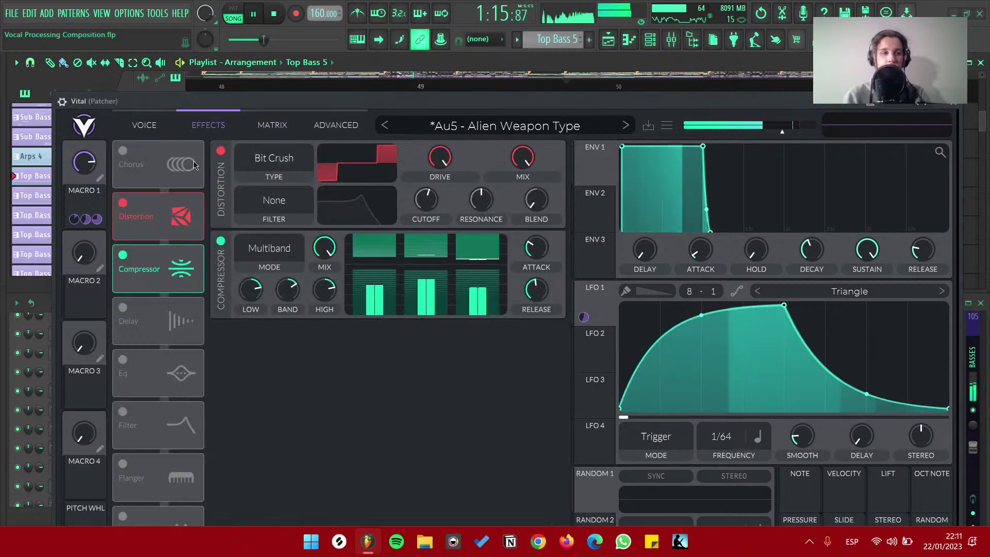
drag(323, 98, 333, 82)
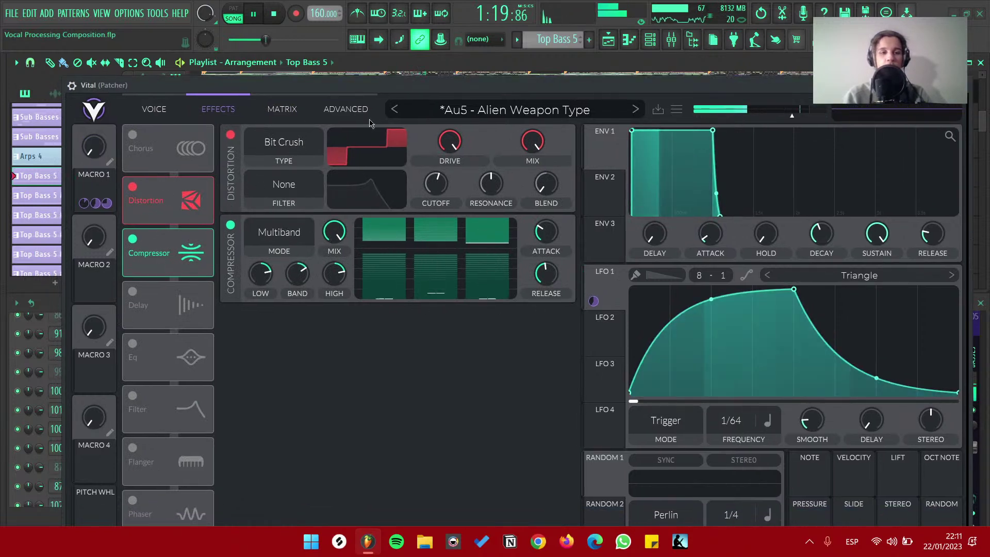
drag(363, 78, 772, 86)
click(968, 97)
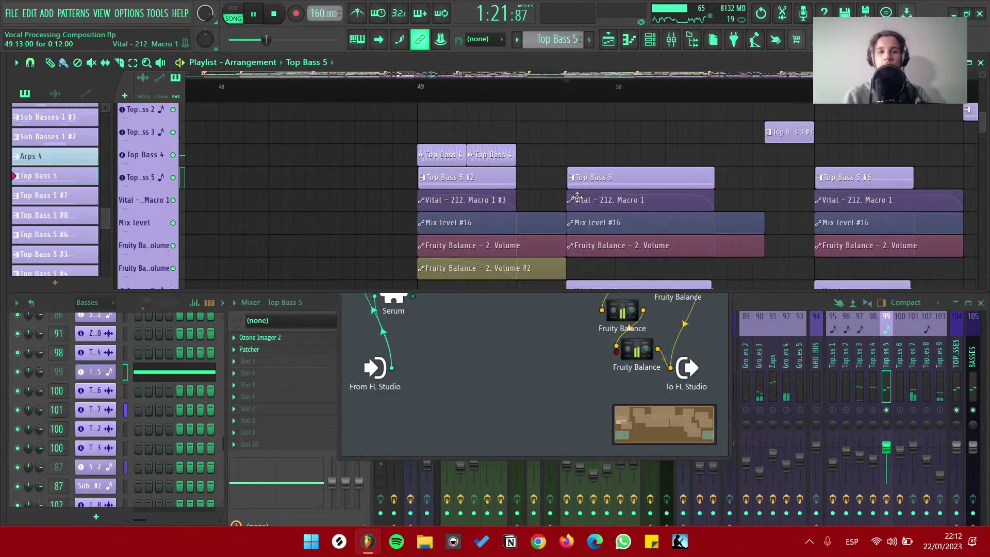
Open the Serum synth in the Top Bass 5 Patcher, examine its Sub preset's Basic Shapes oscillator during playback, and close it
click(433, 305)
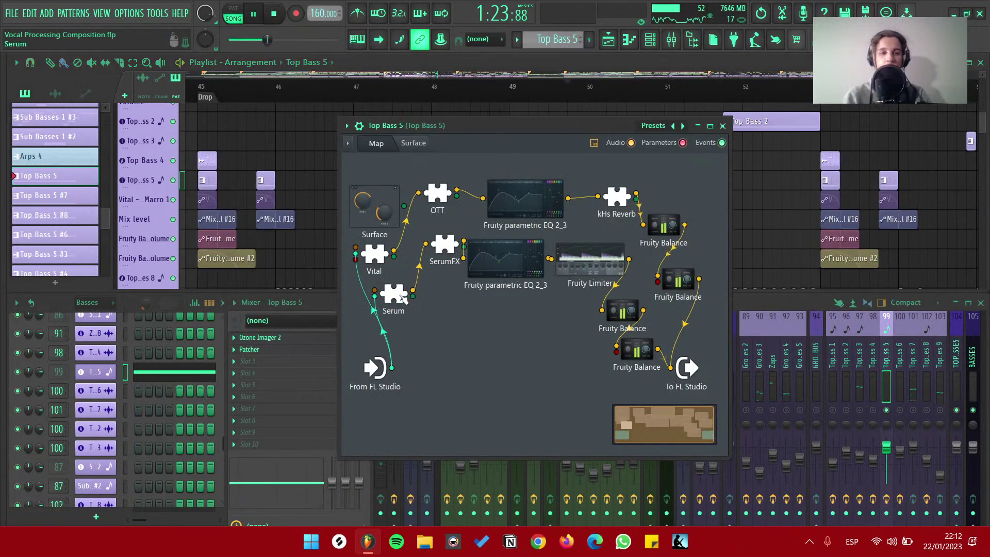
double_click(394, 295)
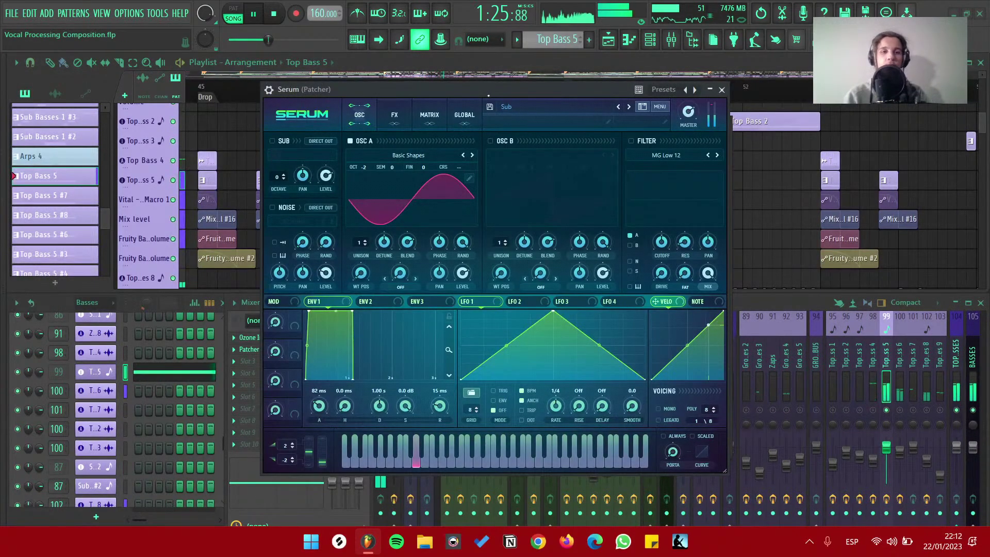
drag(489, 93, 560, 251)
key(space)
click(788, 248)
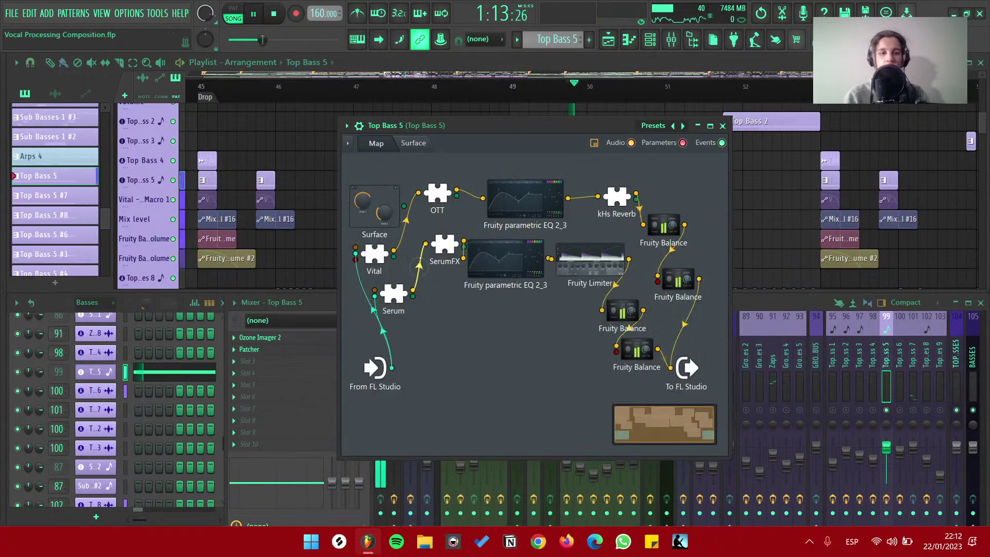
Replay Top Bass 5 while following the Vital branch from the synth into OTT in the Patcher map
key(space)
key(space)
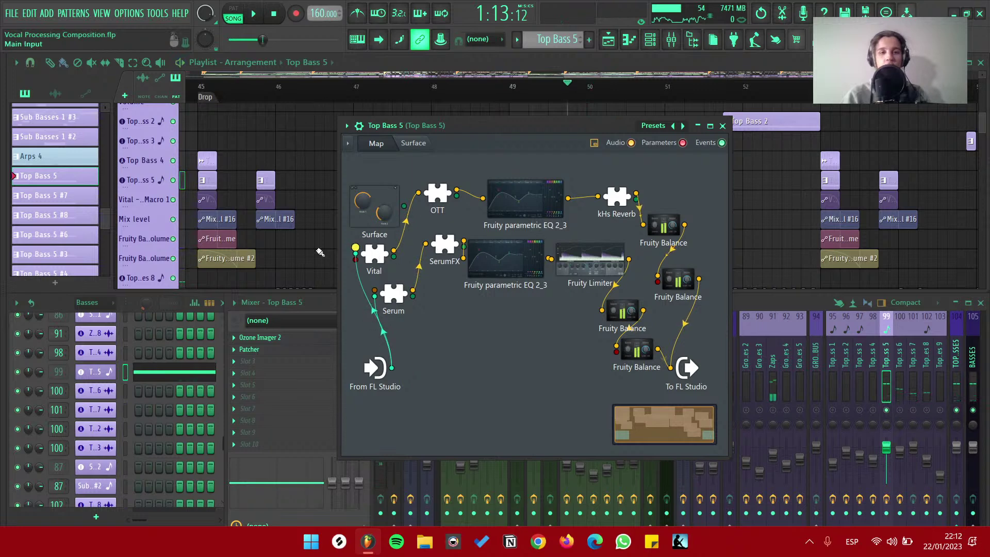
key(space)
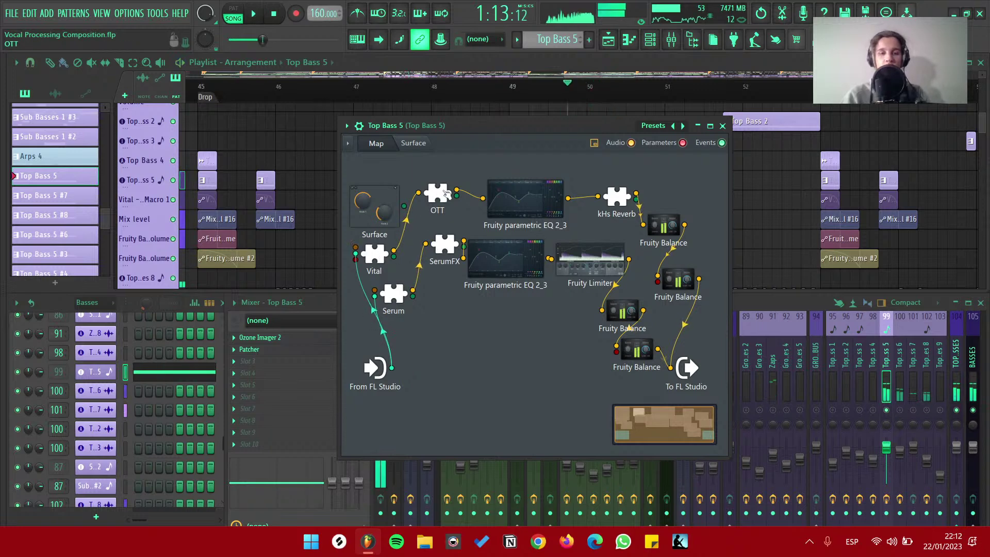
Lower band 4 slightly in the Vital branch's parametric EQ and check the settings of kHs Reverb
key(space)
double_click(530, 200)
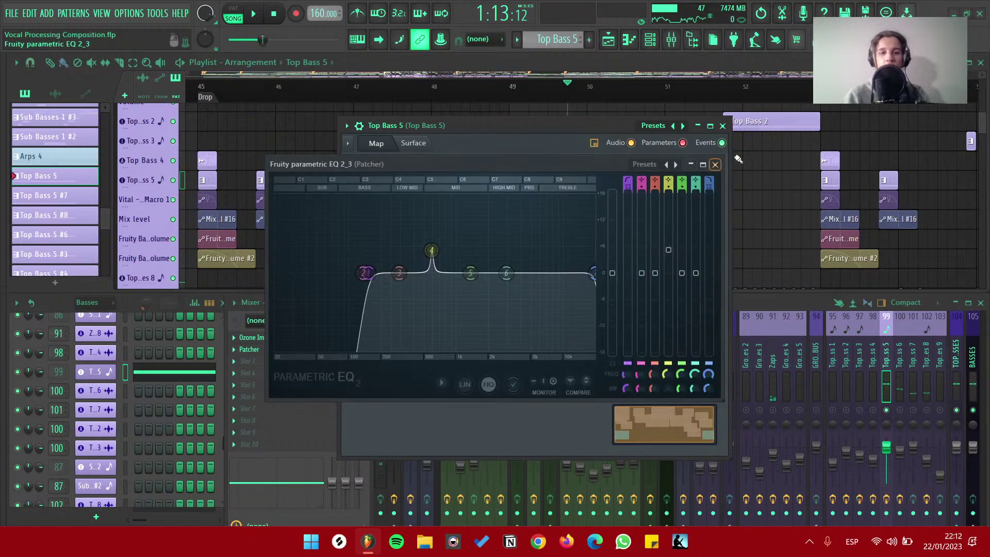
drag(431, 250, 431, 252)
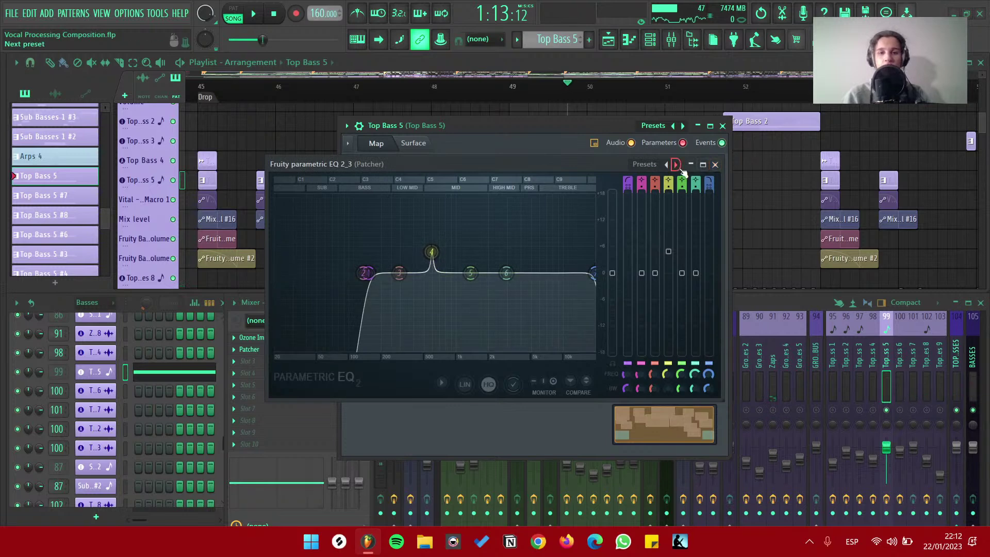
click(714, 165)
double_click(616, 199)
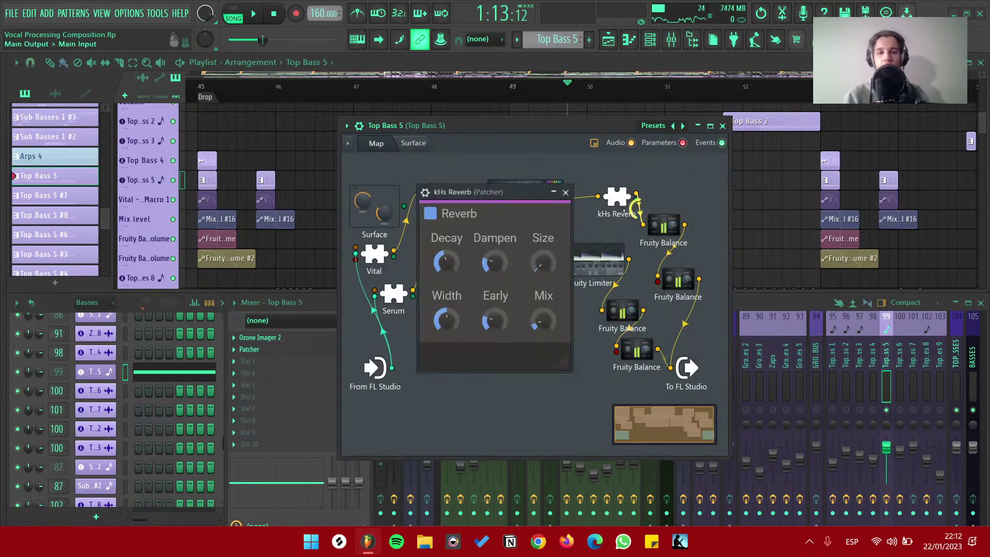
click(572, 187)
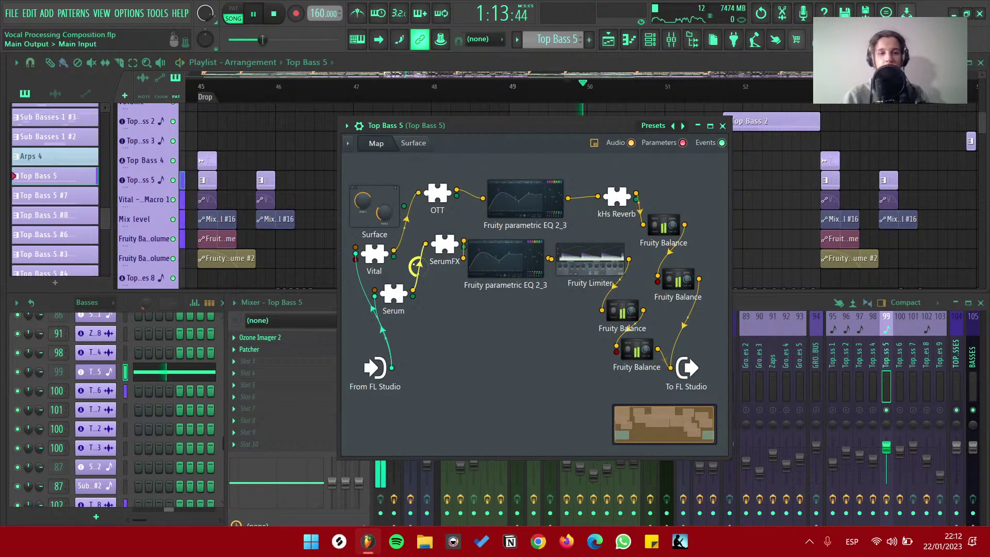
Examine the multiband compressor and MG Low 6 filter in Serum's effects while the bass plays, and close the synth
double_click(404, 297)
key(space)
drag(391, 250, 384, 124)
click(460, 151)
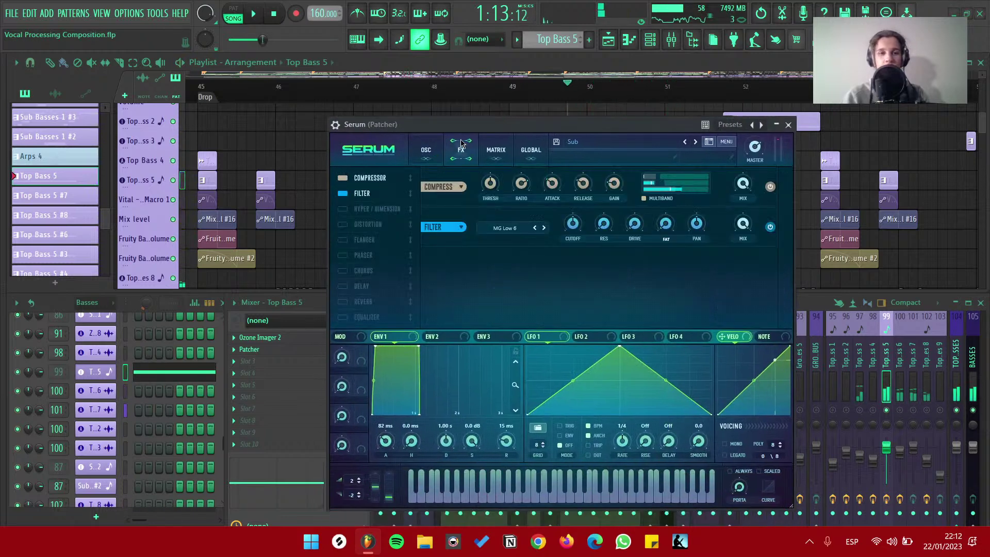
key(space)
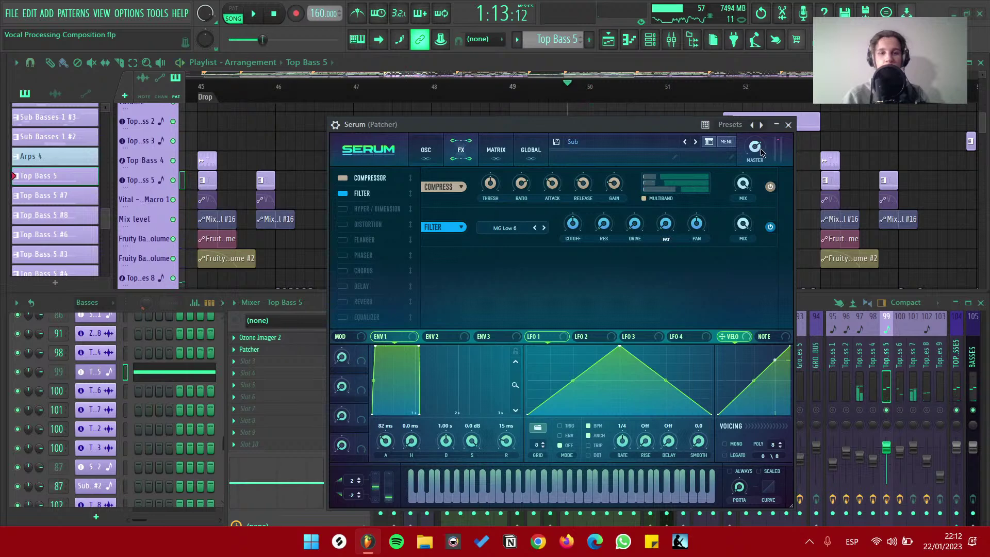
click(787, 124)
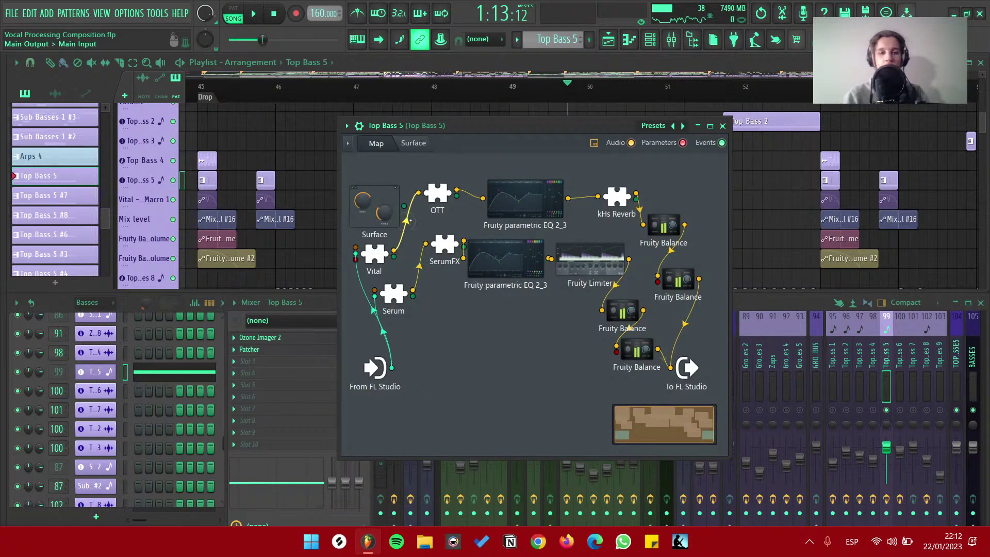
Recheck the Vital branch's parametric EQ and examine the HardClip distortion in SerumFX, closing each plugin
drag(493, 125, 486, 124)
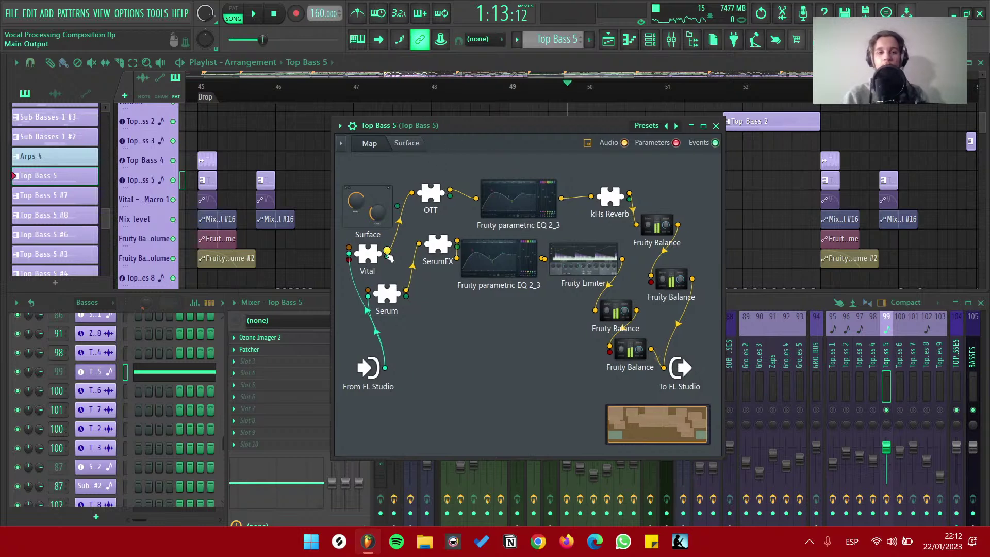
double_click(520, 209)
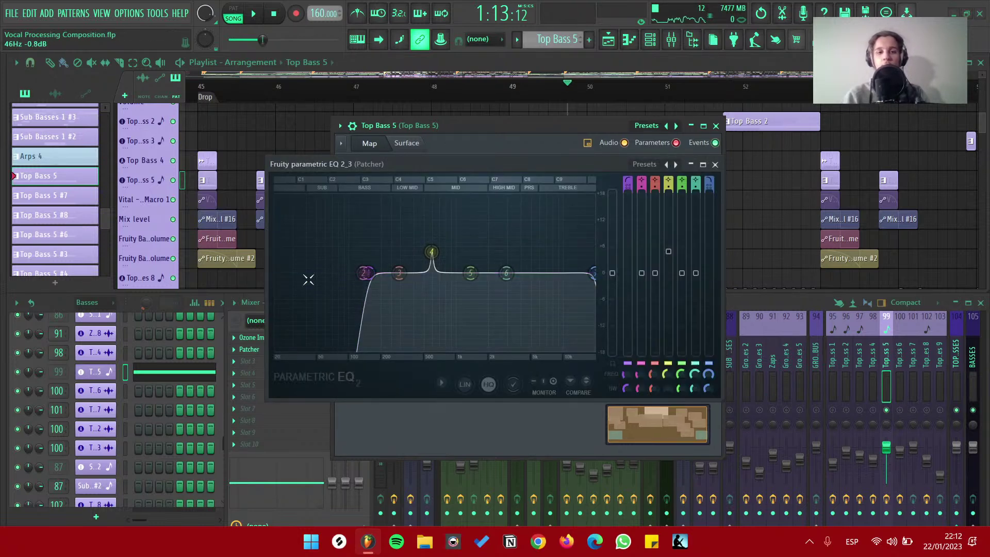
key(Escape)
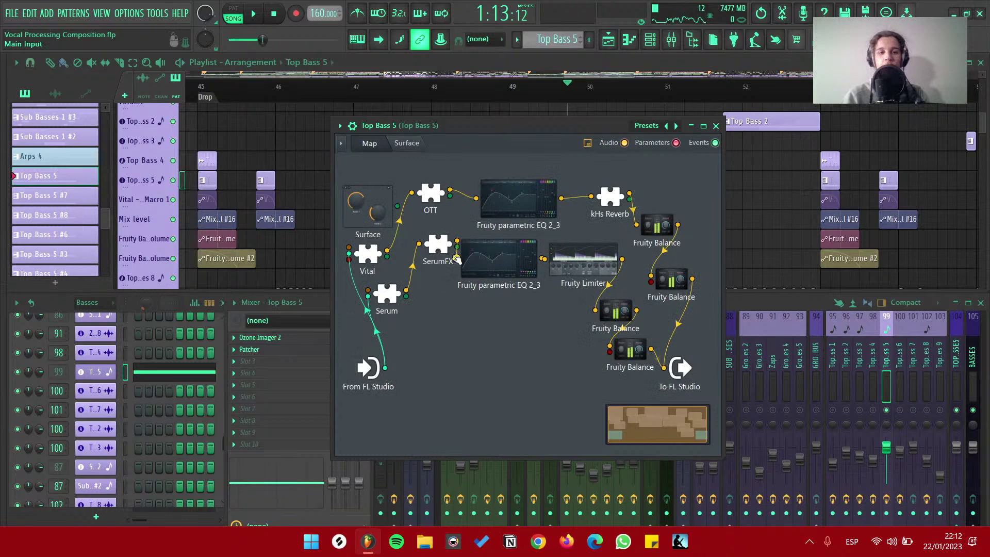
double_click(438, 246)
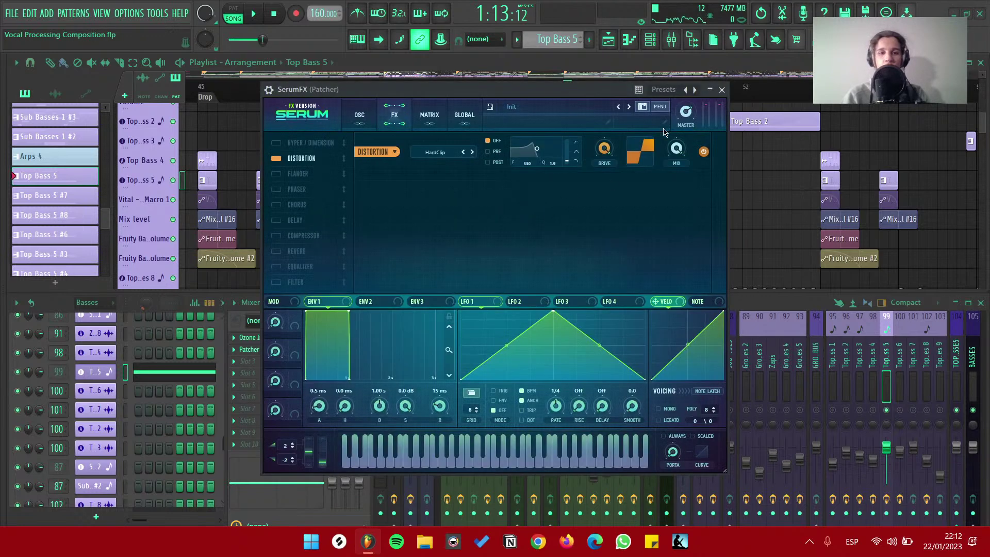
click(722, 90)
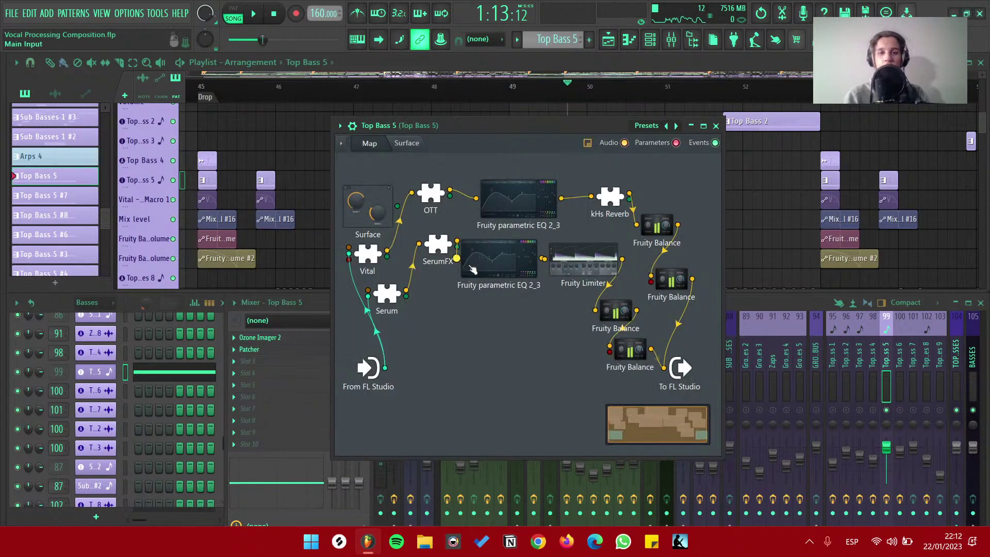
Check the Serum branch's parametric EQ and Fruity Limiter, and close the Top Bass 5 Patcher
double_click(490, 258)
click(715, 164)
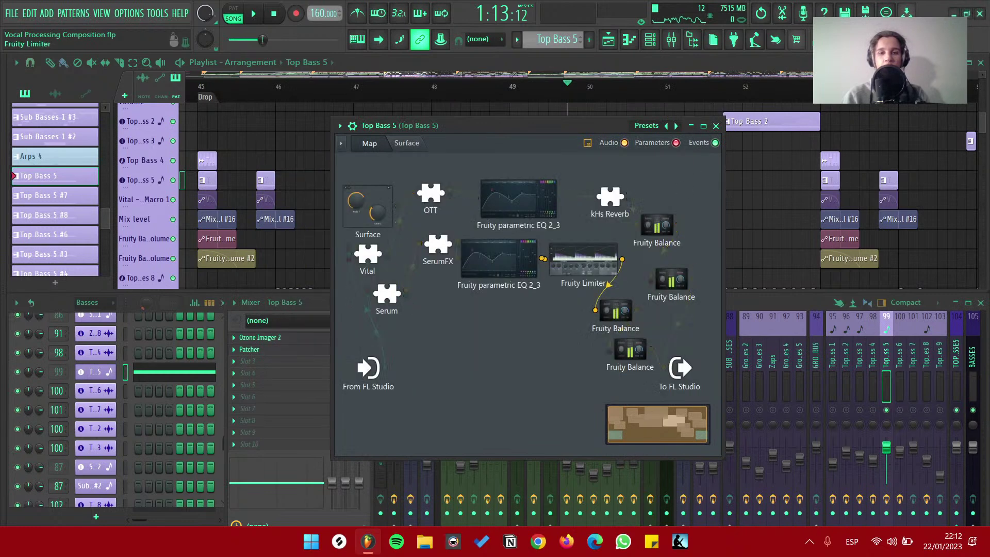
double_click(591, 259)
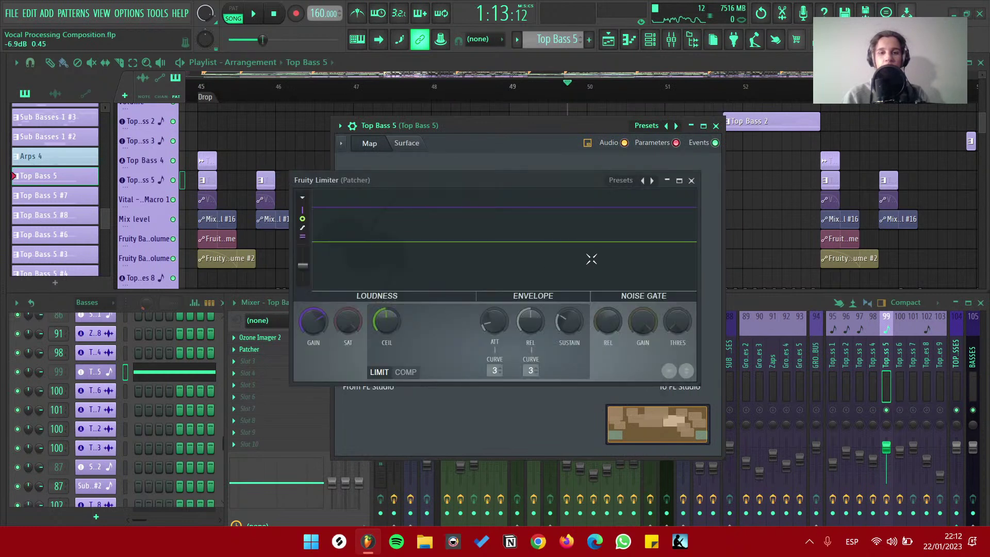
click(691, 180)
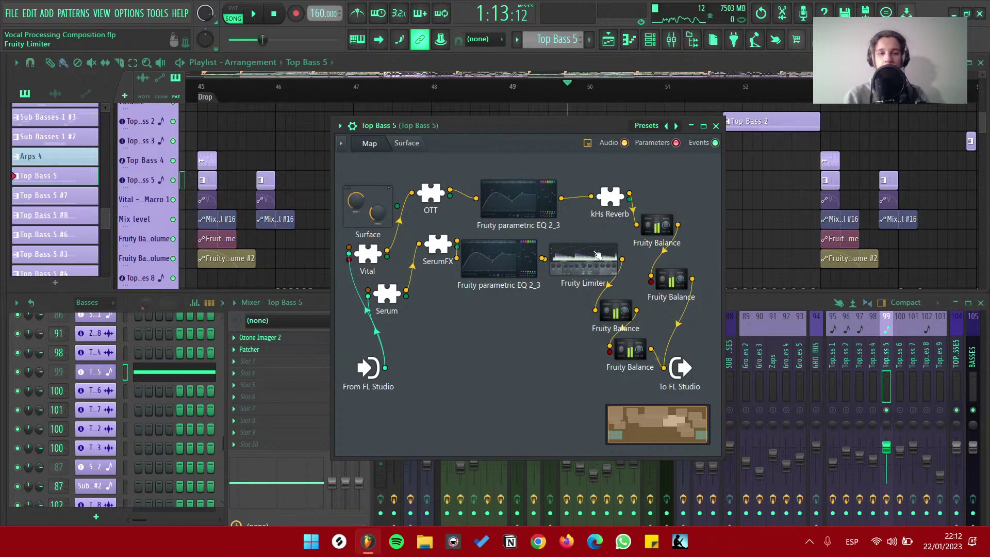
click(716, 126)
Make all bass mixer tracks audible through the BASSES bus and play the section near bar 50
scroll(567, 206, down, 5)
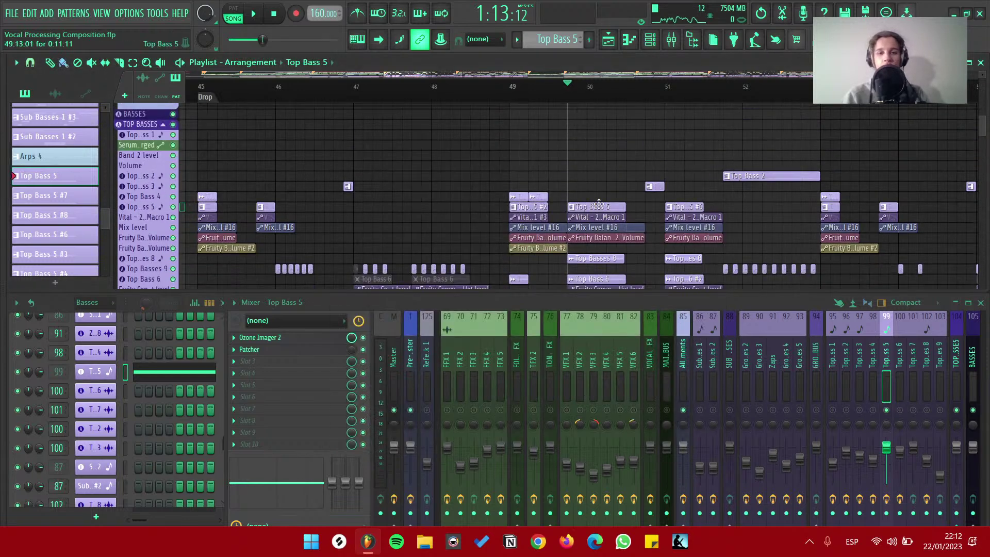
click(968, 411)
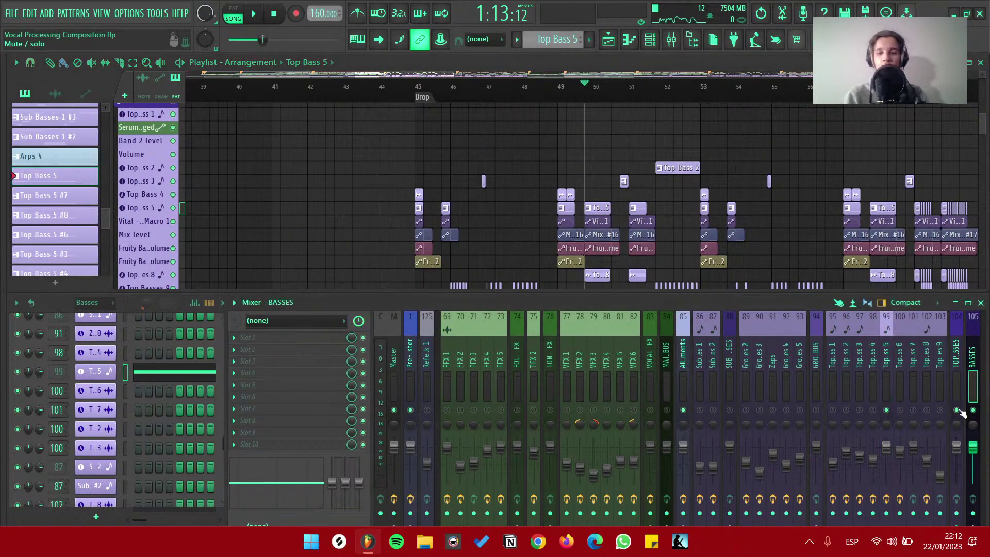
key(space)
scroll(625, 242, up, 4)
key(space)
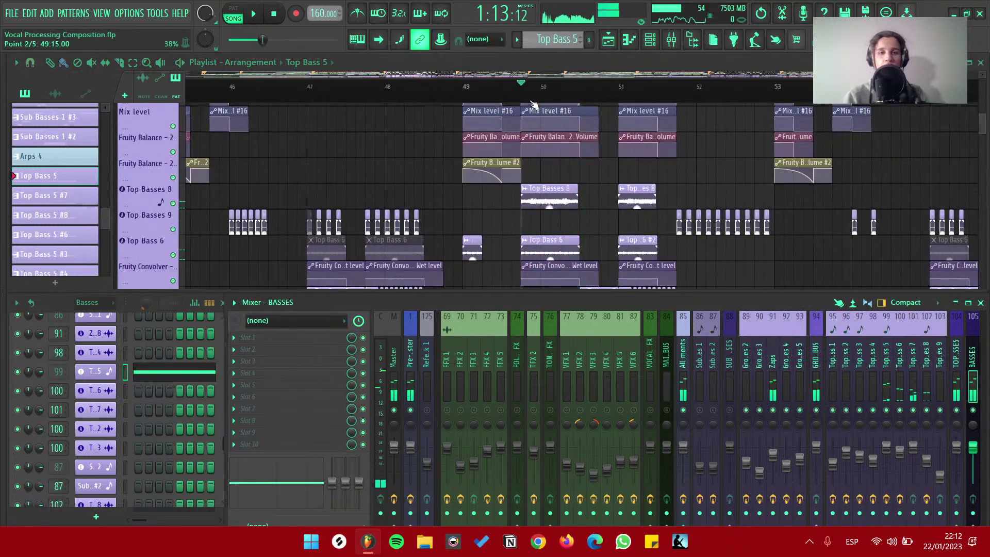
Solo the Top Basses 8 mixer track and play its clip in the playlist
scroll(619, 242, up, 4)
click(149, 192)
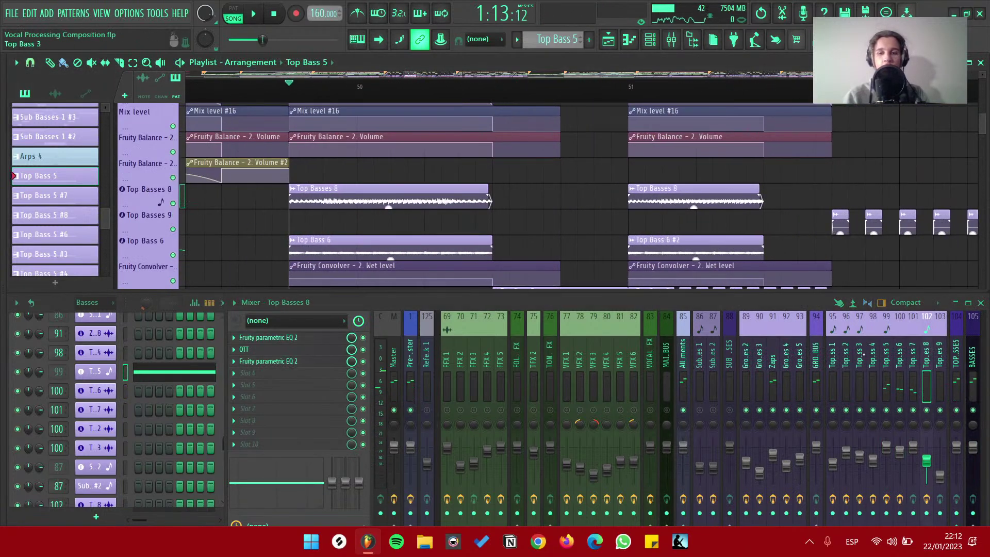
key(space)
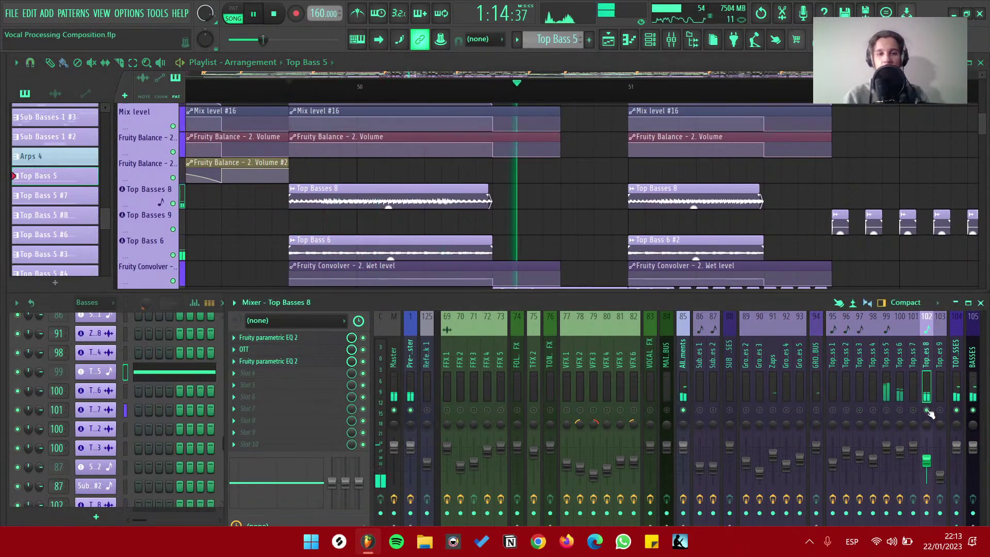
click(309, 247)
key(space)
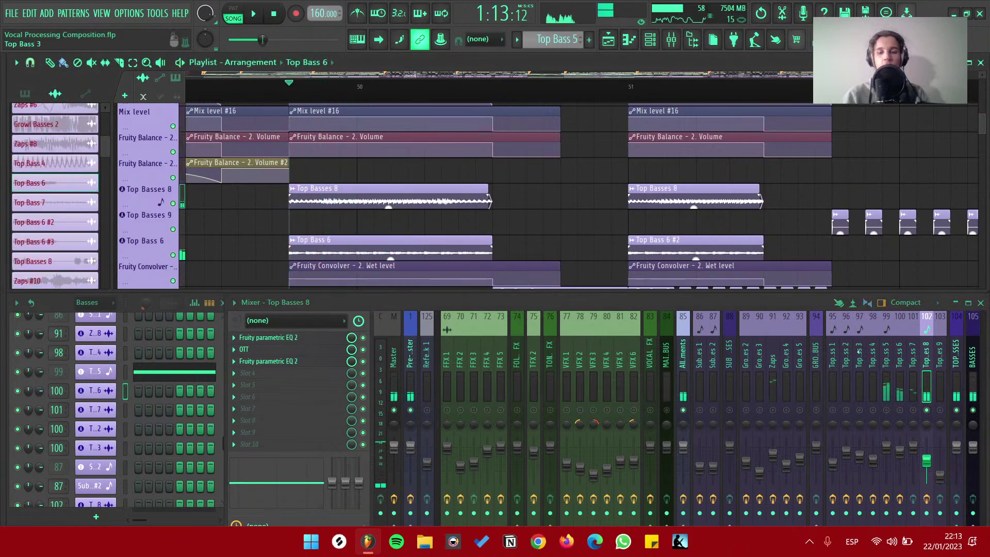
Play only the Top Bass 5 and Top Bass 6 mixer tracks together, with Top Basses 8 muted
right_click(956, 409)
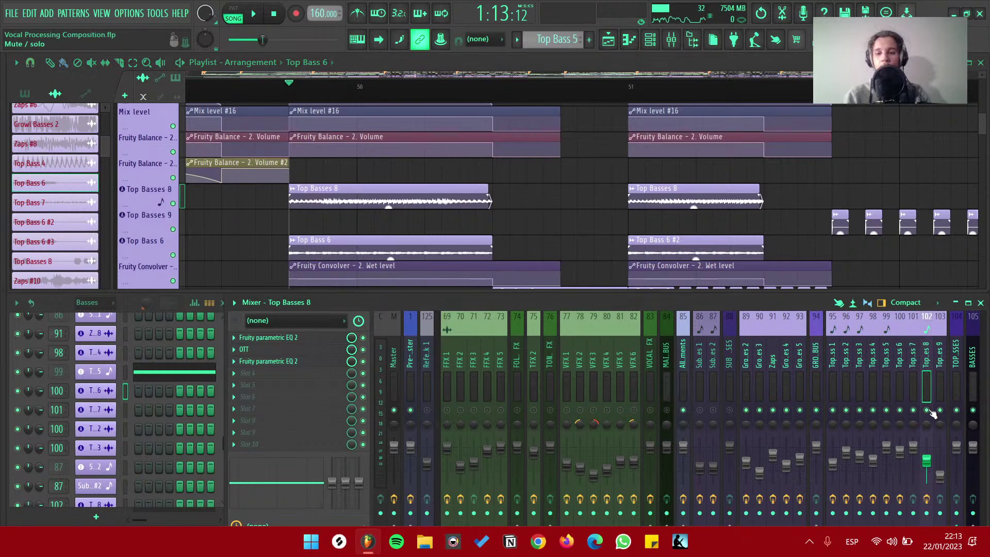
right_click(886, 409)
click(900, 409)
click(926, 410)
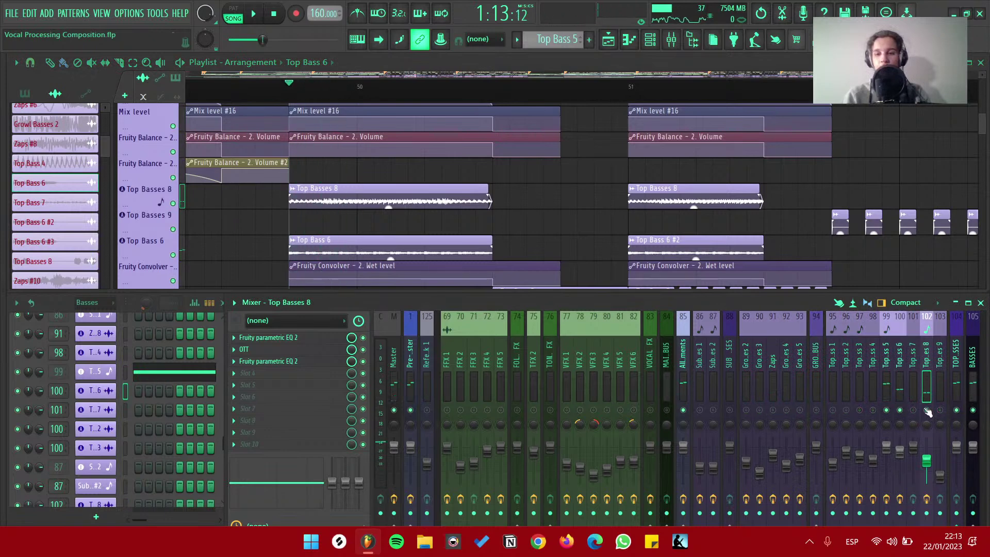
key(space)
key(space)
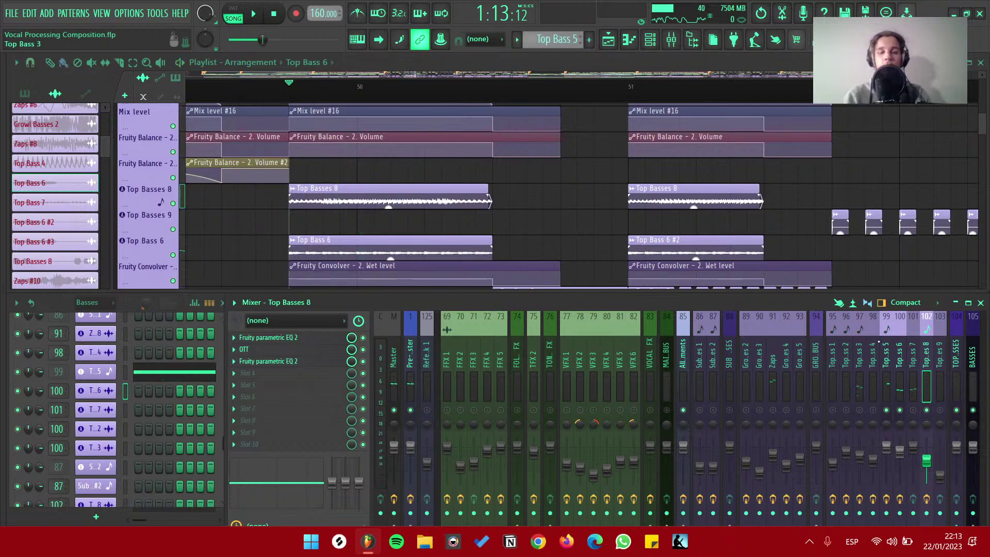
Replay the Top Bass 5 and 6 layers with and without Top Basses 8 to compare them
key(space)
click(927, 409)
key(space)
key(space)
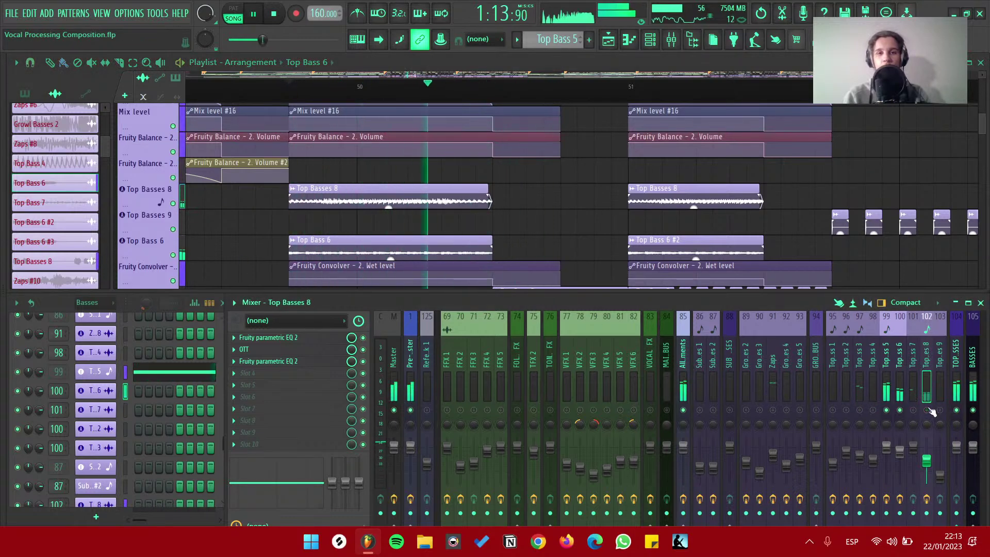
key(space)
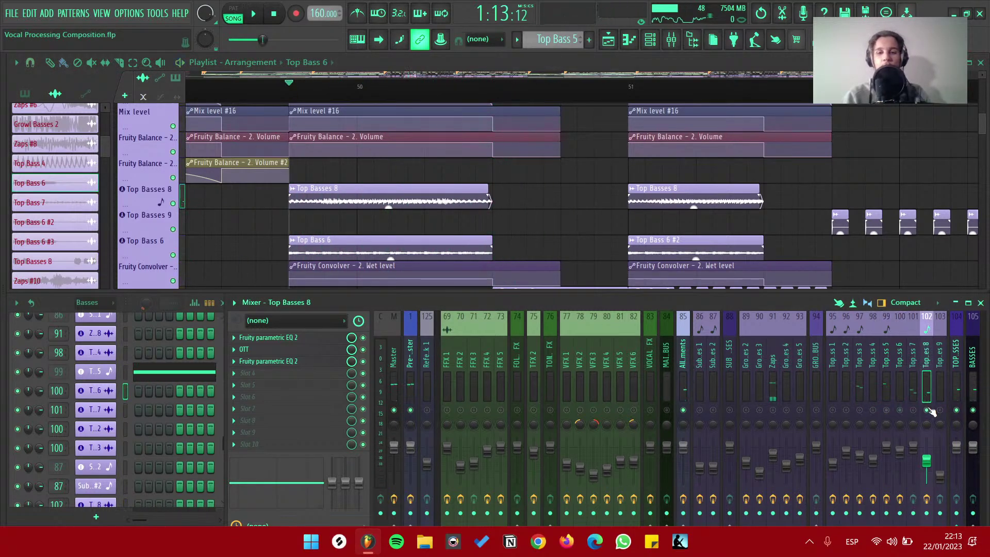
Play Top Basses 8 in solo and compare it with the Top Bass 5 and 6 layers
key(space)
key(space)
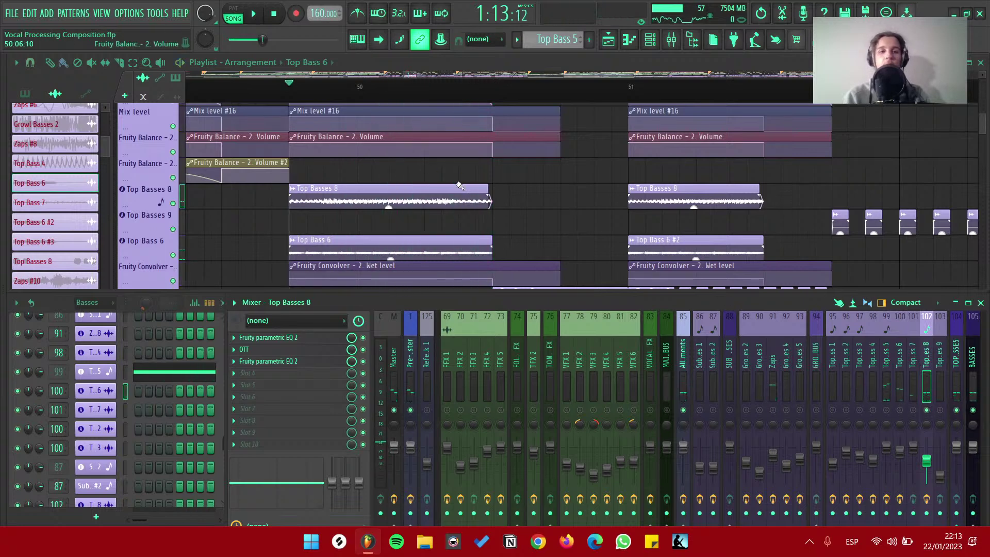
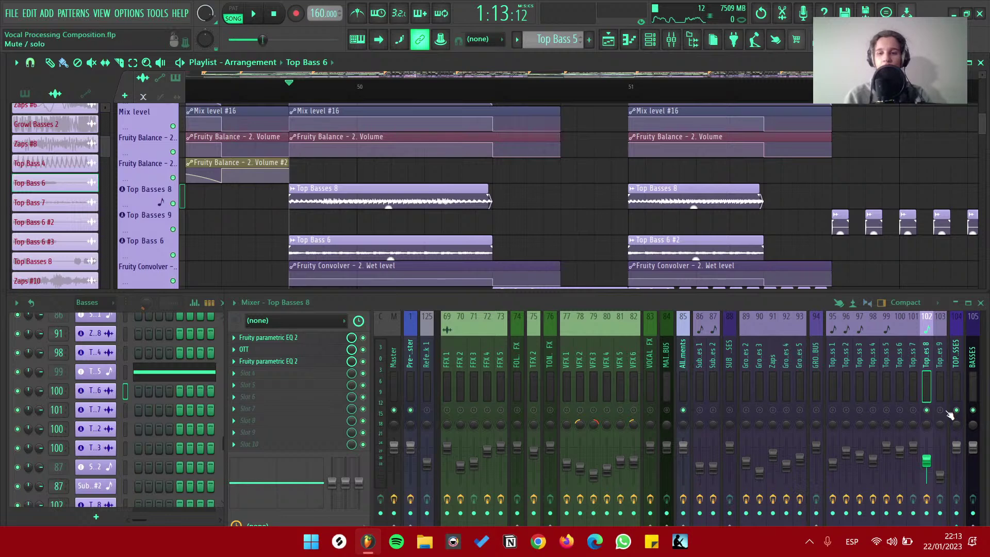
key(space)
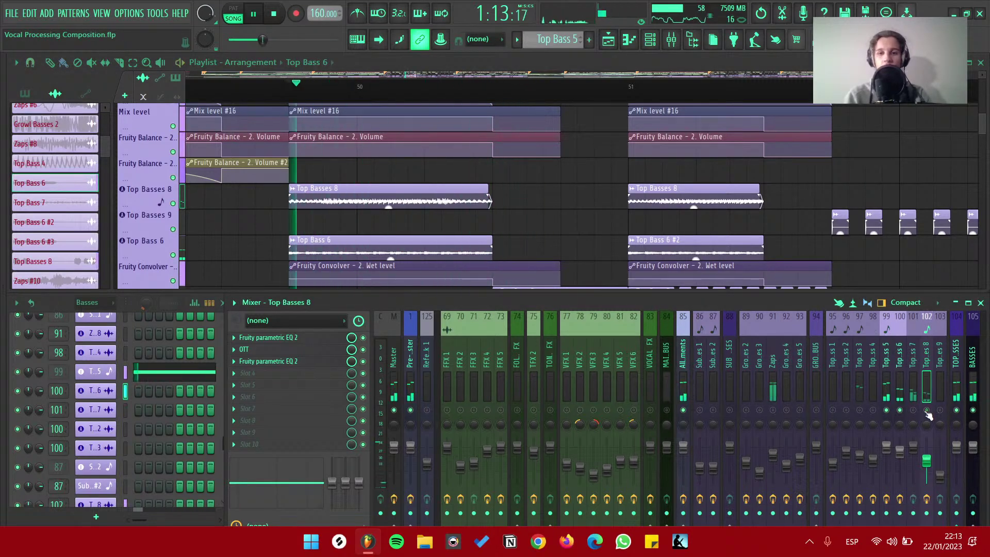
key(space)
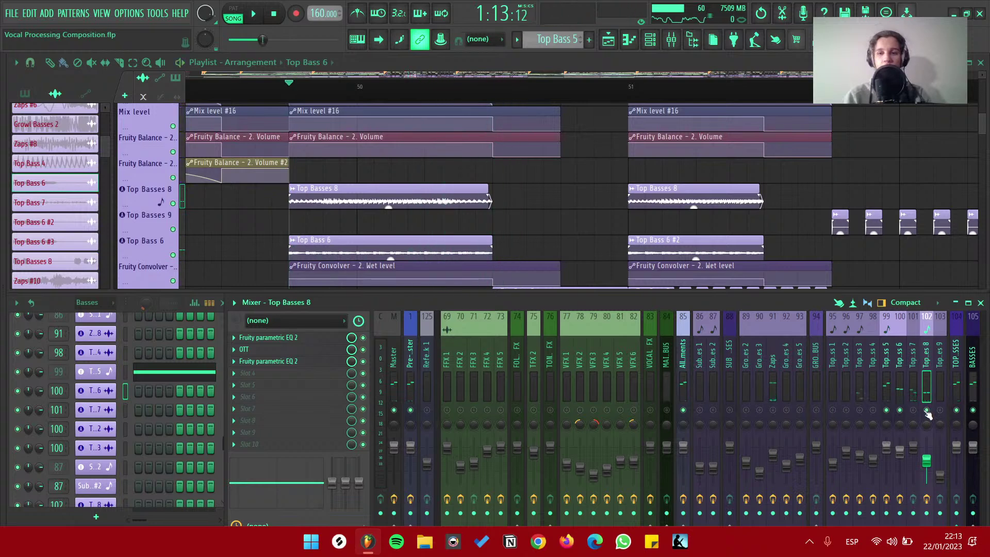
Solo the Top Bass 6 mixer track, play it, and look over its clips in the playlist
scroll(458, 194, down, 3)
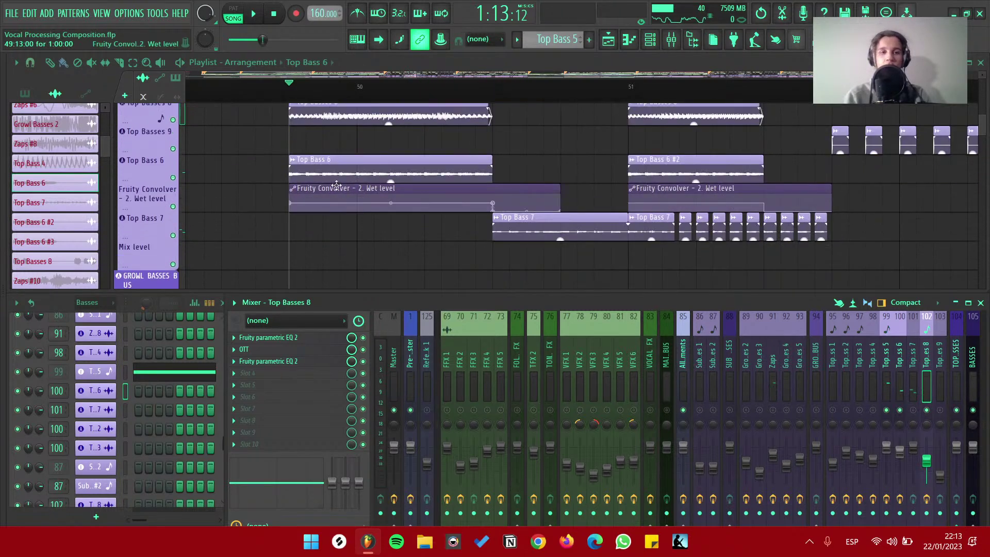
scroll(388, 198, up, 4)
scroll(321, 170, up, 1)
scroll(299, 168, up, 2)
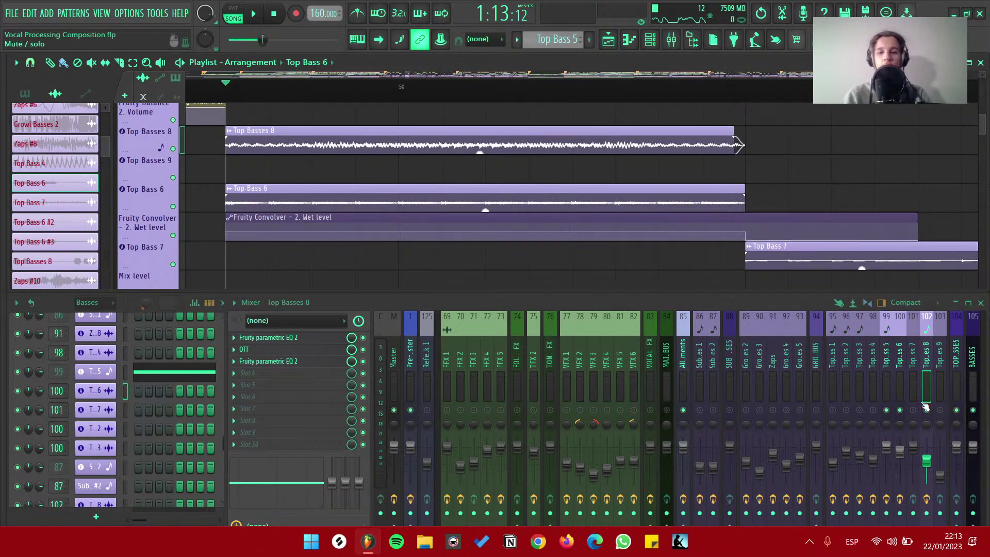
click(903, 407)
key(space)
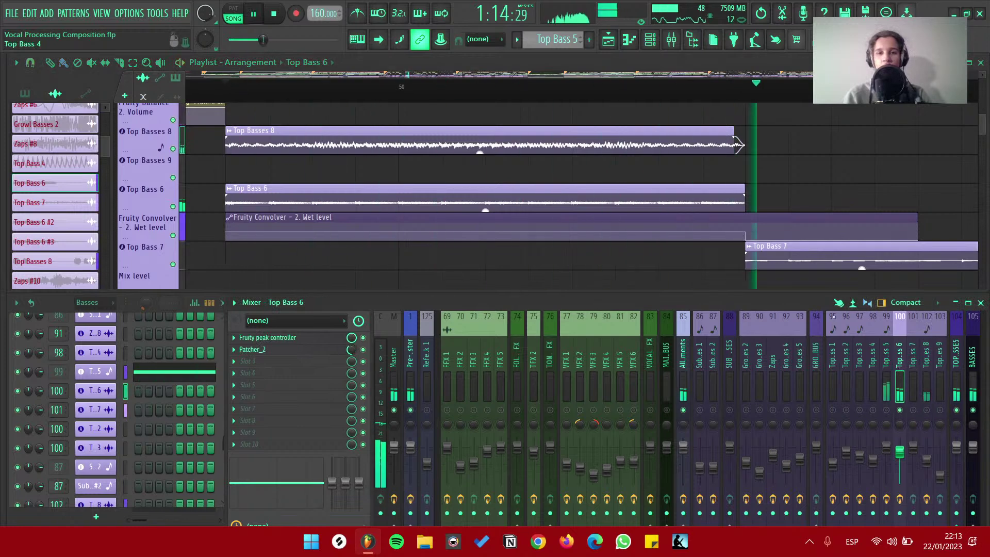
key(space)
scroll(525, 150, down, 3)
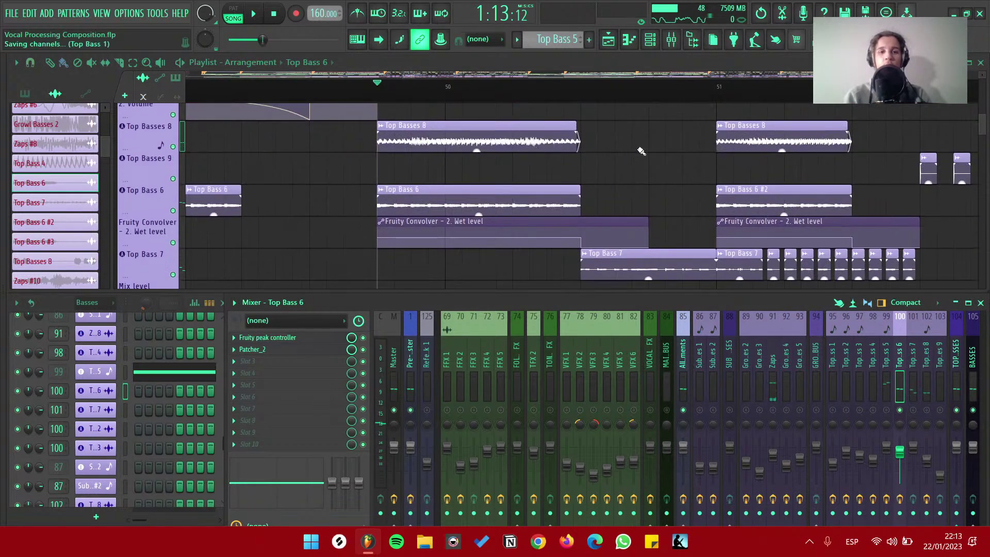
scroll(631, 155, down, 3)
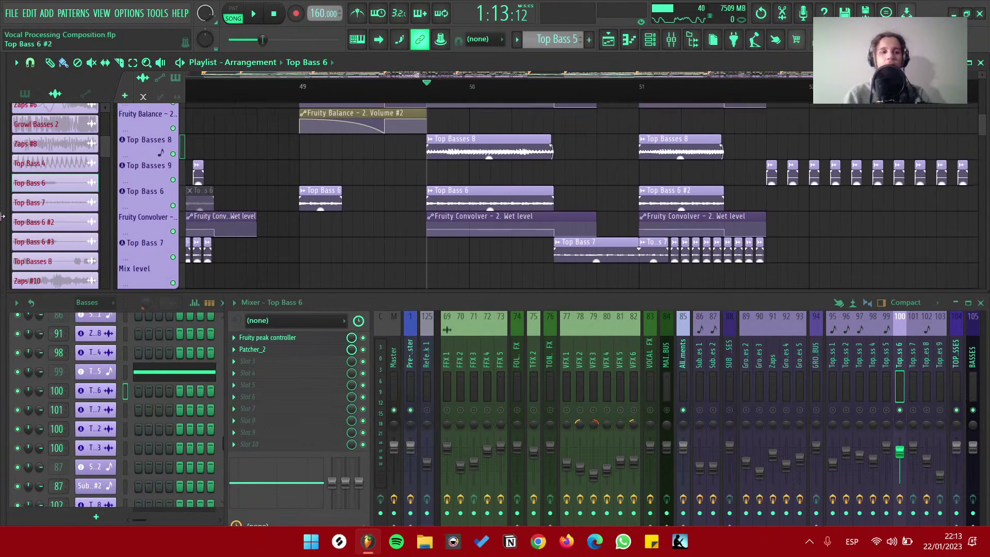
Open the Sound_Design_Things project from the Excuse Me folder in My projects
key(alt+F8)
click(77, 304)
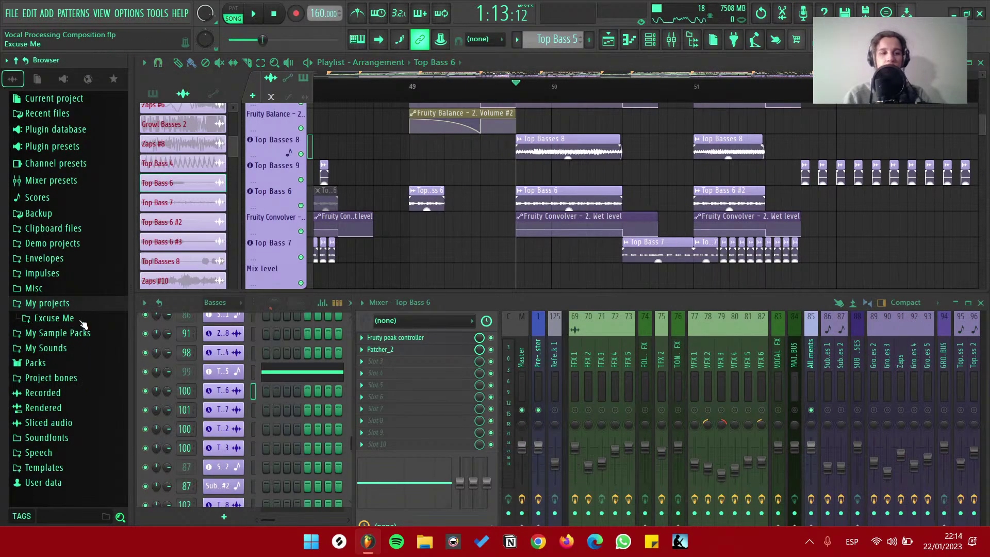
click(57, 318)
click(90, 375)
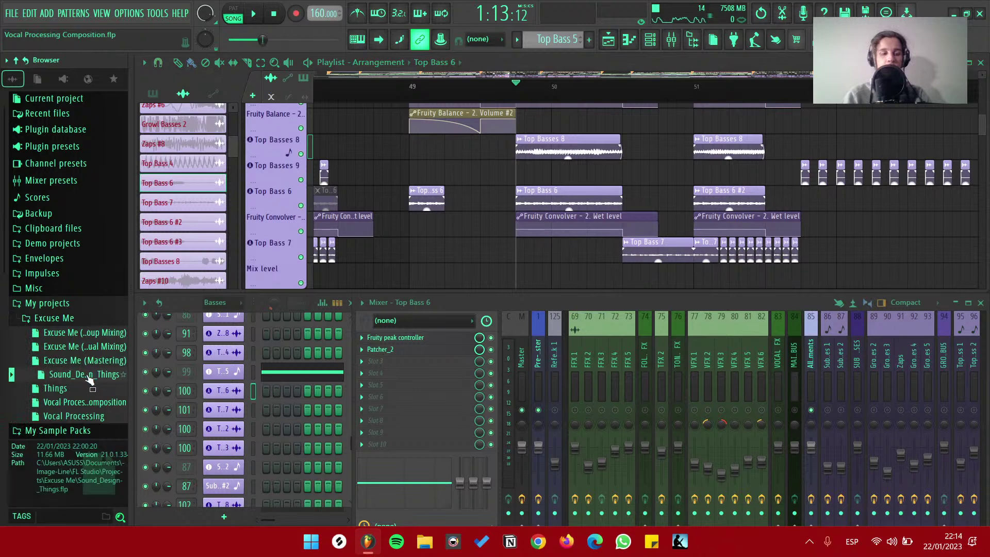
right_click(89, 378)
click(108, 380)
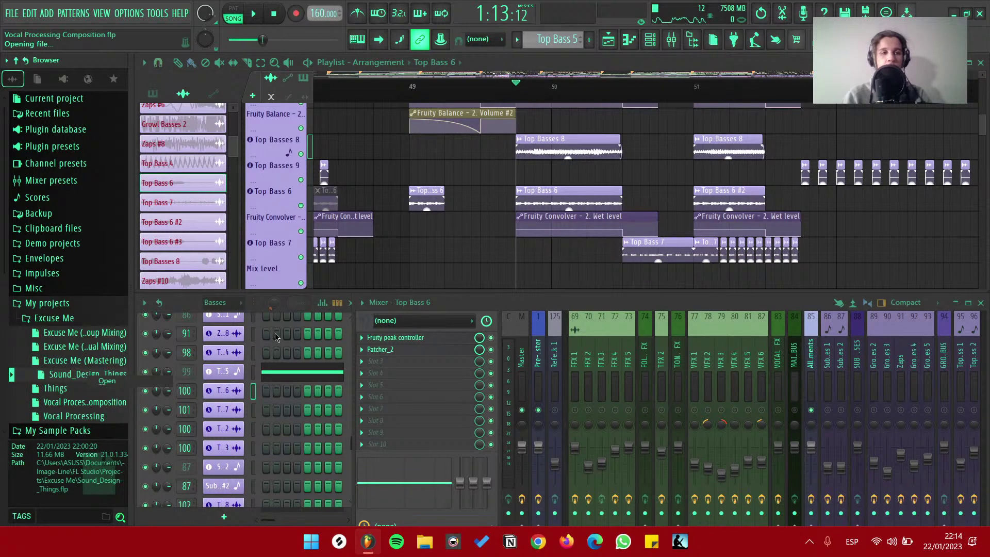
Switch to the YouTube Studio live streaming page to check the chat, and return to FL Studio
key(alt+Tab)
key(alt+Tab)
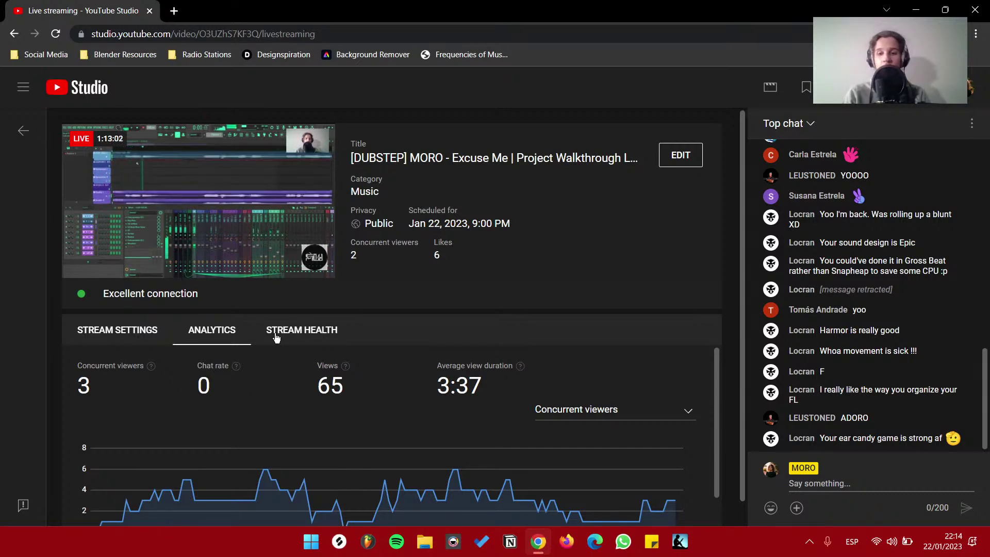
key(alt+Tab)
key(alt+Tab)
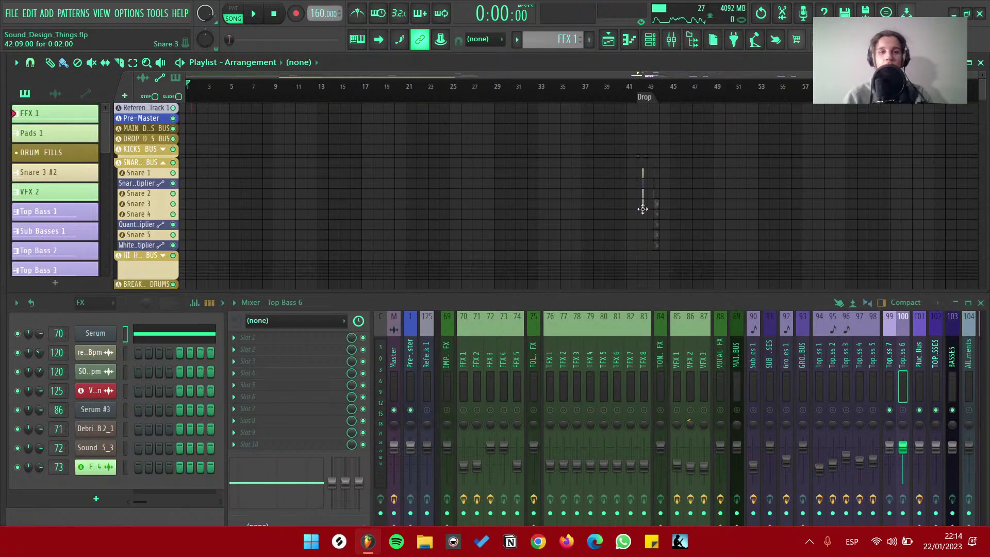
Unmute the Top Bass 1 clips near bar 43 and play the playlist from their start
mouse_move(766, 278)
mouse_down()
mouse_move(601, 229)
mouse_move(601, 181)
mouse_up()
drag(578, 281, 570, 203)
scroll(570, 203, down, 6)
scroll(547, 204, up, 5)
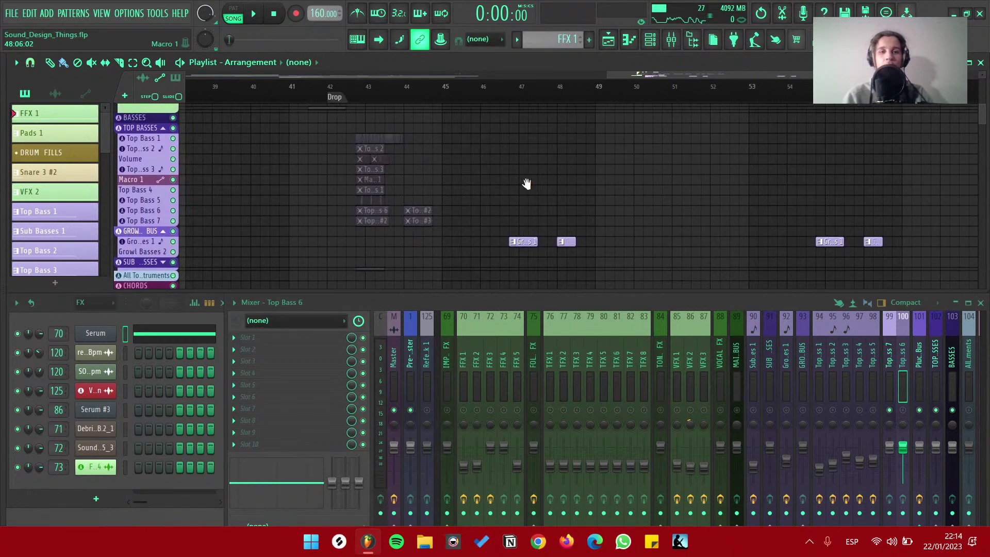
drag(533, 184, 464, 163)
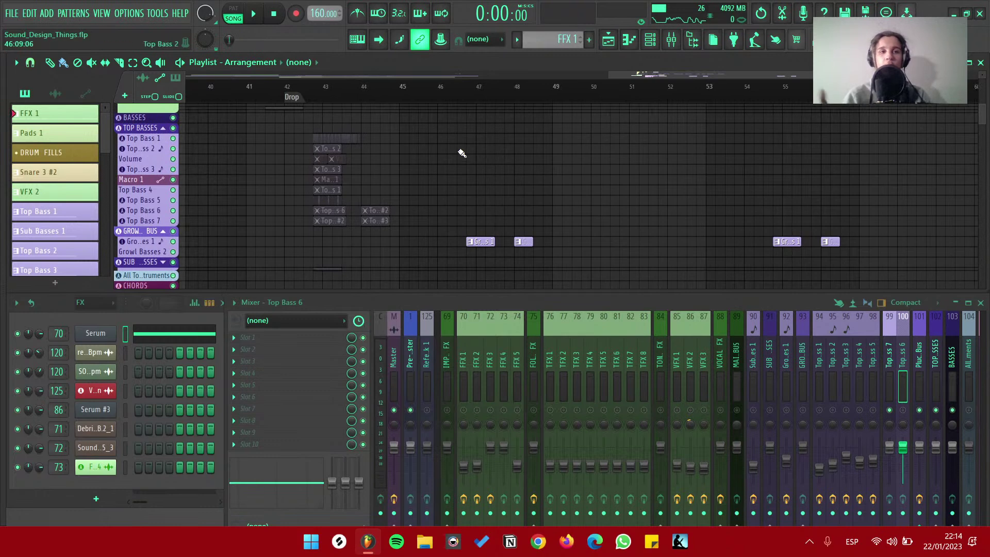
scroll(345, 178, up, 5)
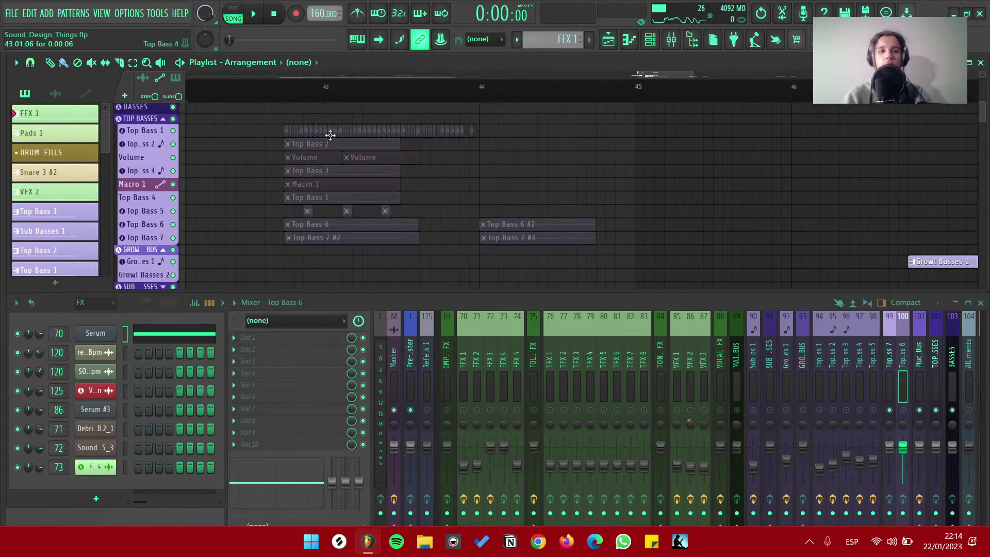
scroll(334, 135, up, 3)
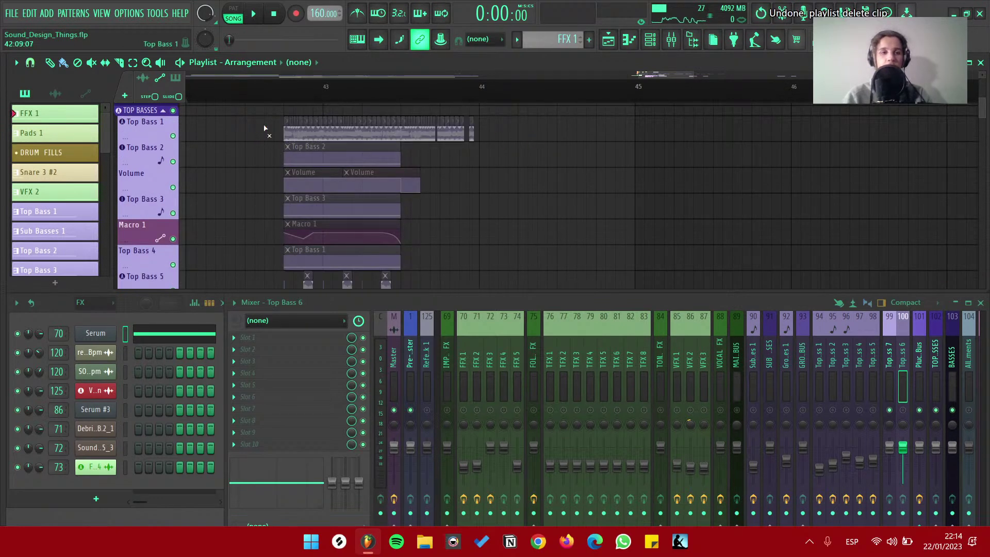
click(303, 98)
key(space)
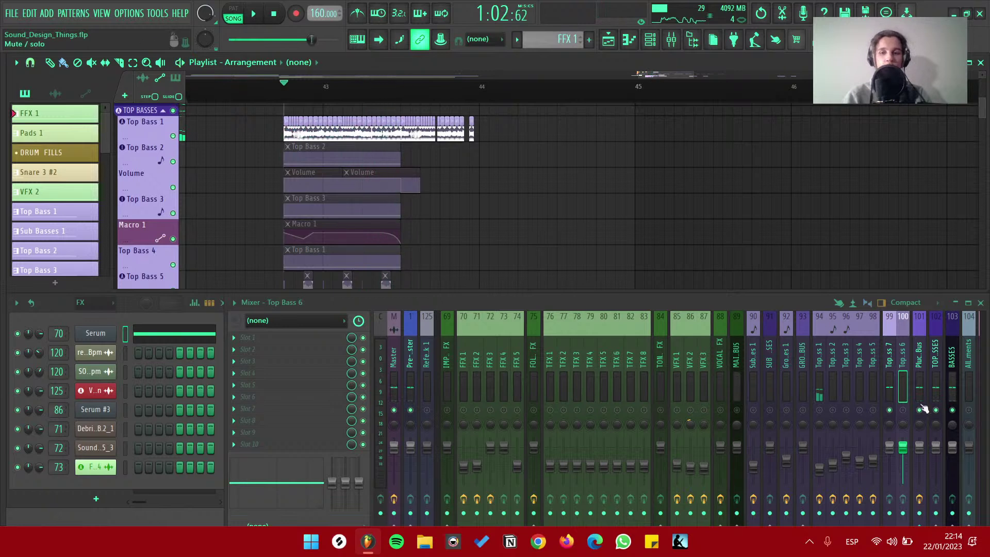
Solo the Top Bass 1 mixer track and audition its clips
right_click(819, 410)
click(819, 386)
key(space)
key(space)
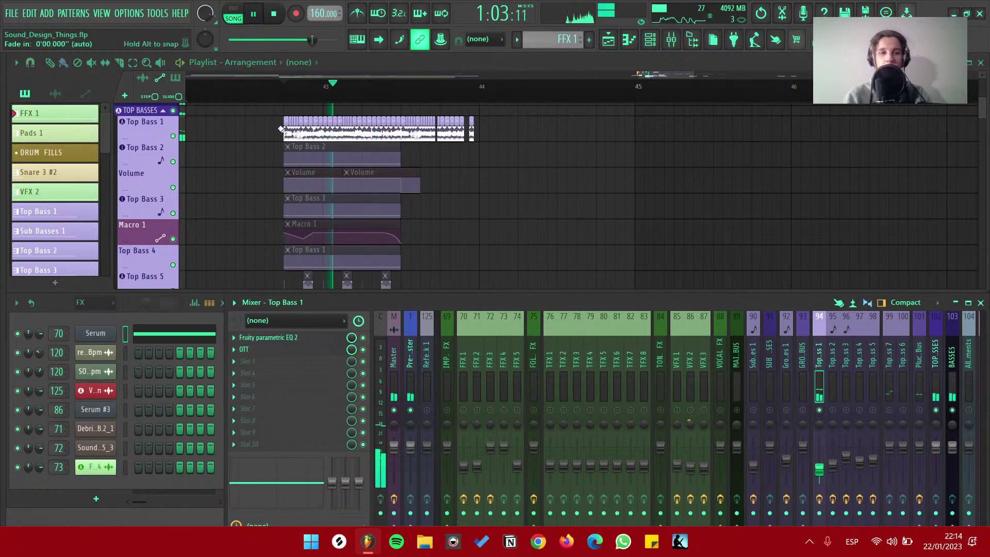
key(space)
Mute the Top Bass 1 clips, unmute the Top Bass 2 clip, and audition it with its mixer track soloed
drag(235, 127, 625, 132)
click(296, 164)
key(space)
key(space)
right_click(832, 410)
click(832, 387)
key(space)
key(space)
Show the Basses channel group, open the Top Bass 2 Serum instrument and play the sound
double_click(348, 156)
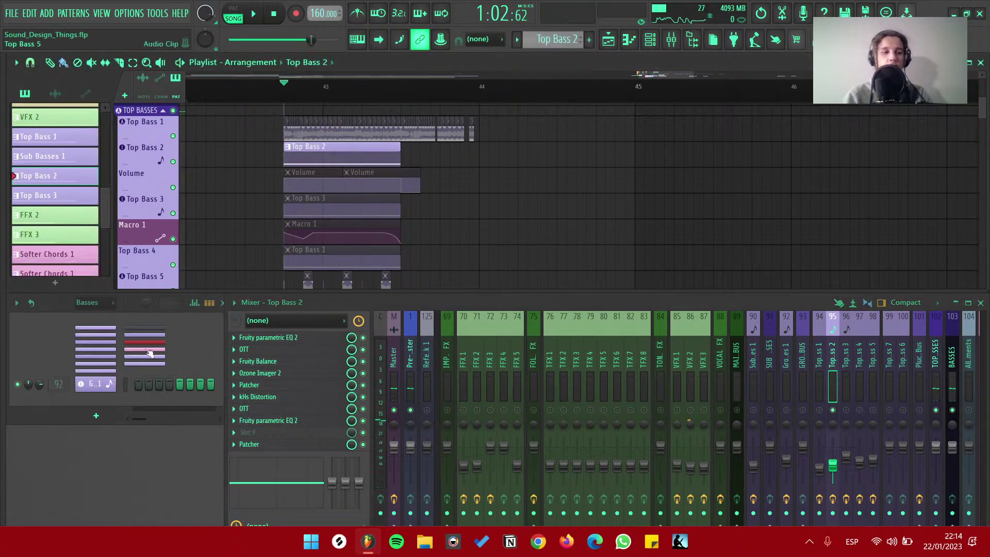
click(120, 341)
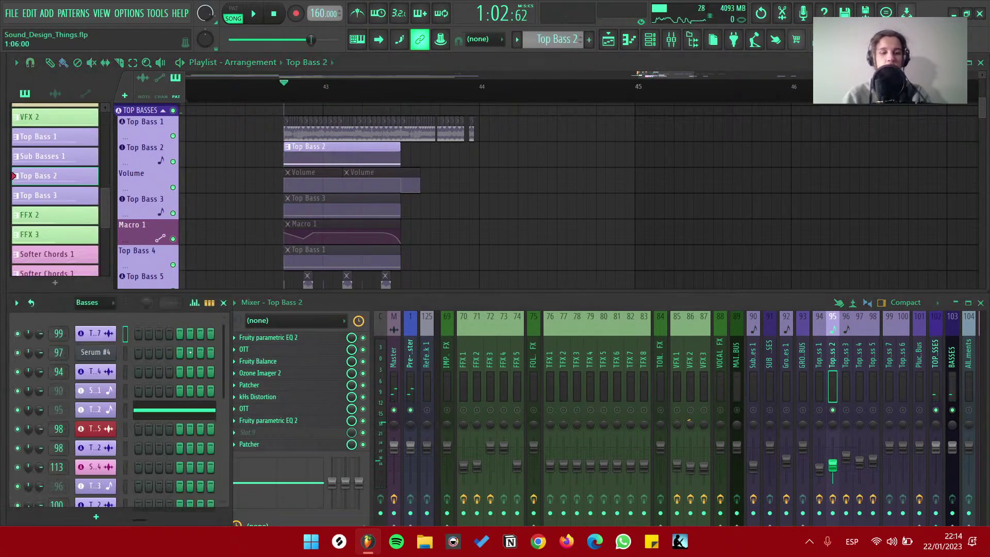
click(98, 411)
key(space)
drag(600, 170, 596, 129)
key(space)
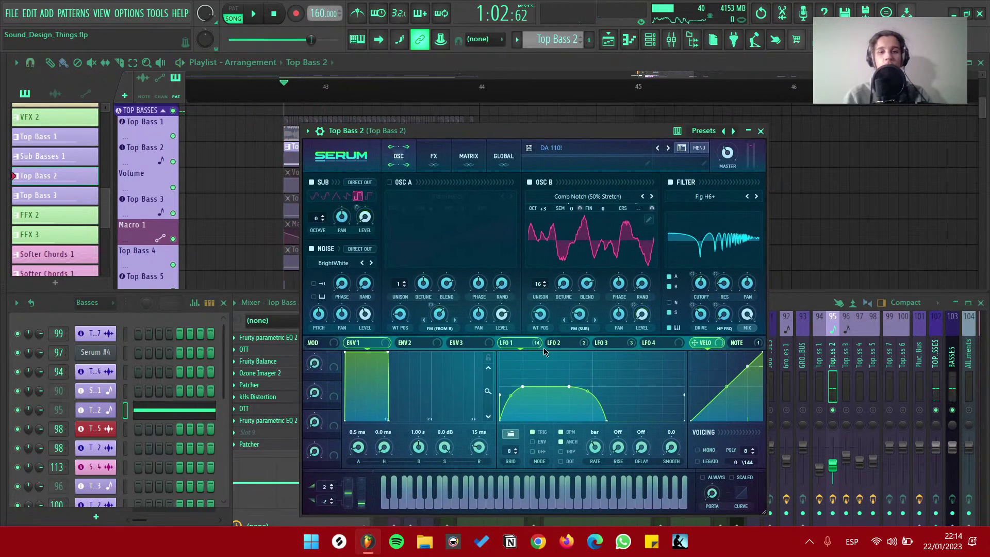
Examine the LFO 1, LFO 2 and LFO 3 shapes in Top Bass 2's Serum during playback, and close the instrument
click(562, 343)
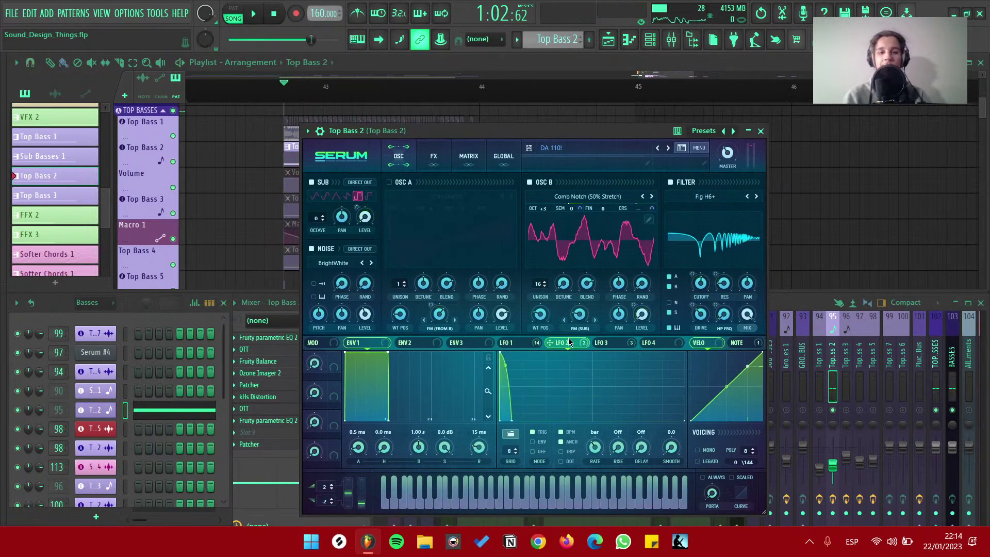
click(516, 343)
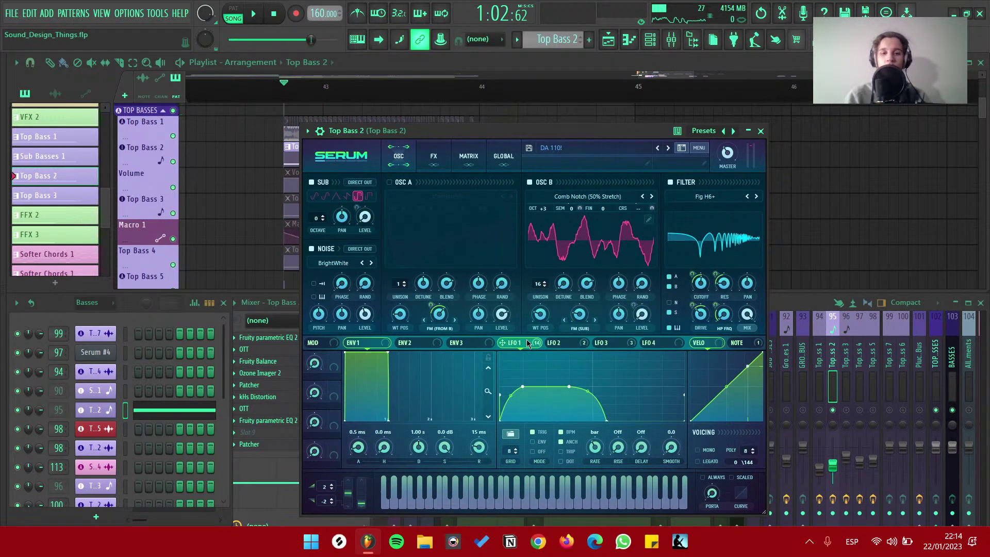
click(564, 343)
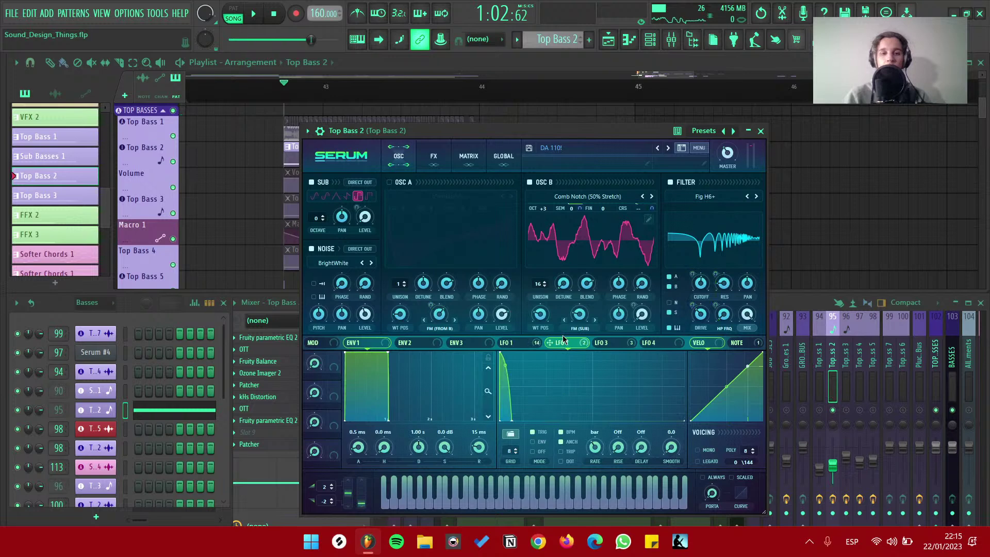
click(530, 345)
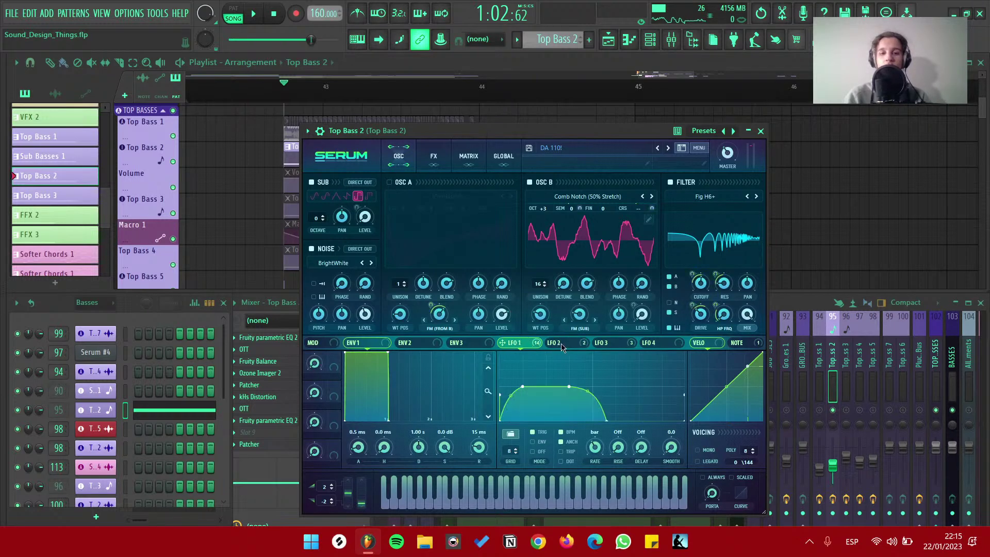
key(space)
click(566, 344)
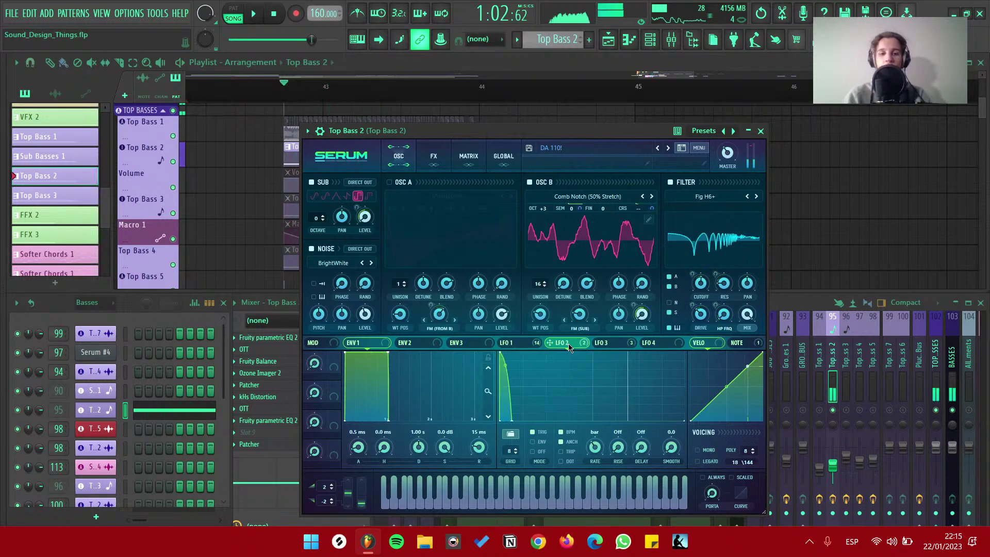
click(616, 344)
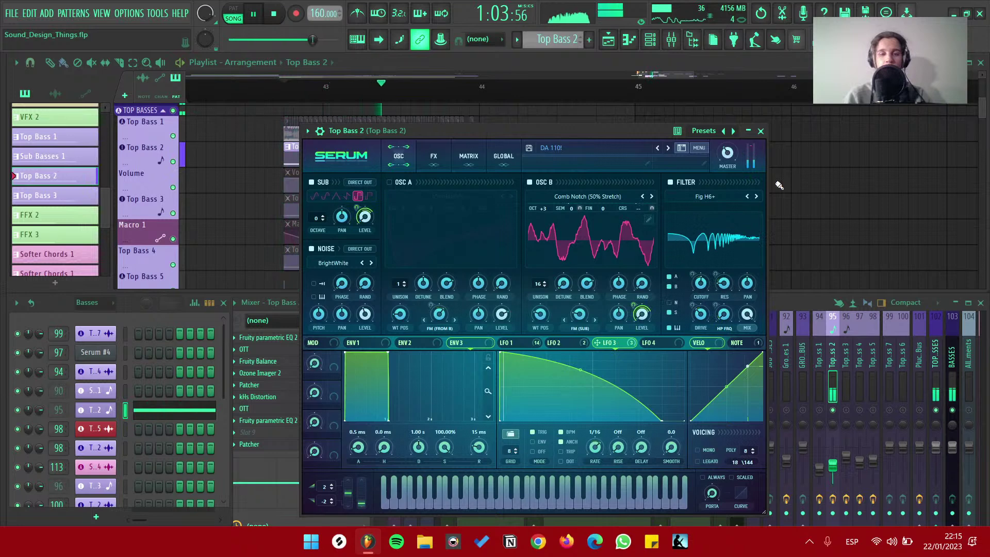
click(760, 131)
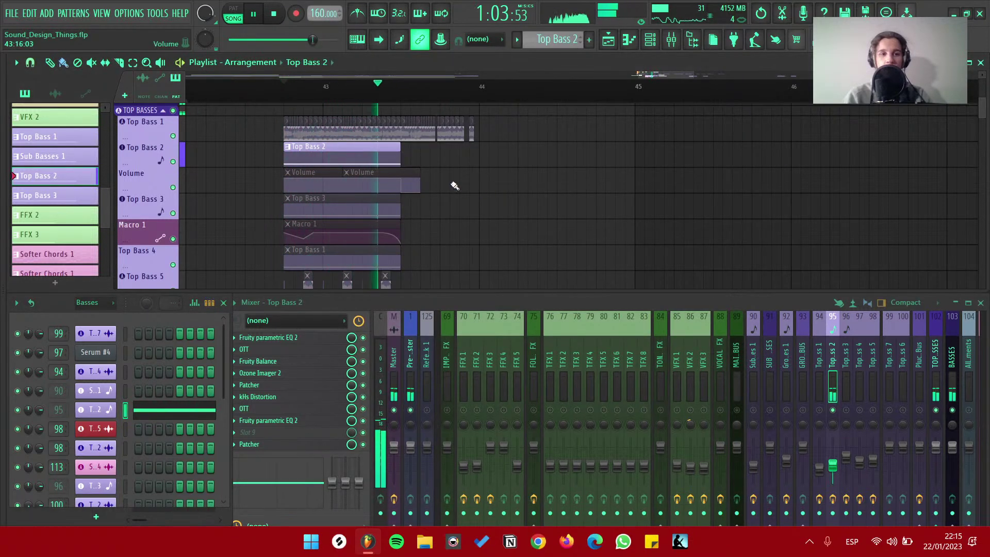
key(space)
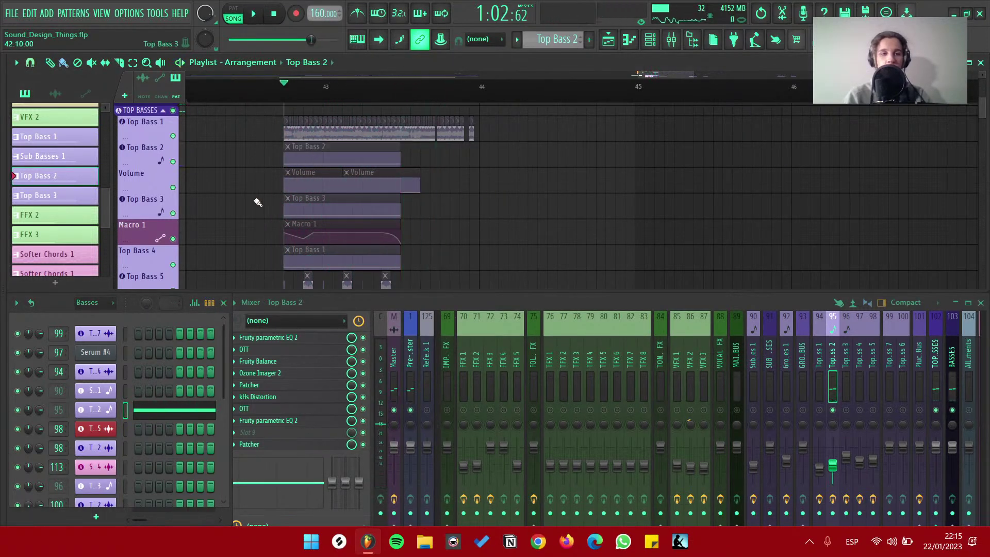
Unmute the Top Bass 3 and Macro 1 clips and audition them with the Top Bass 3 mixer track soloed
drag(215, 202, 431, 223)
key(space)
key(space)
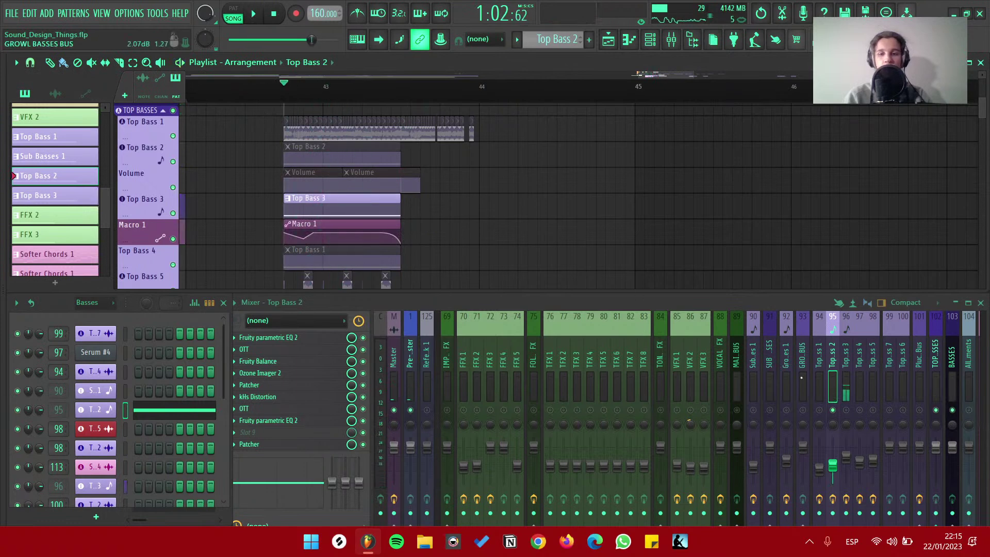
click(846, 409)
key(space)
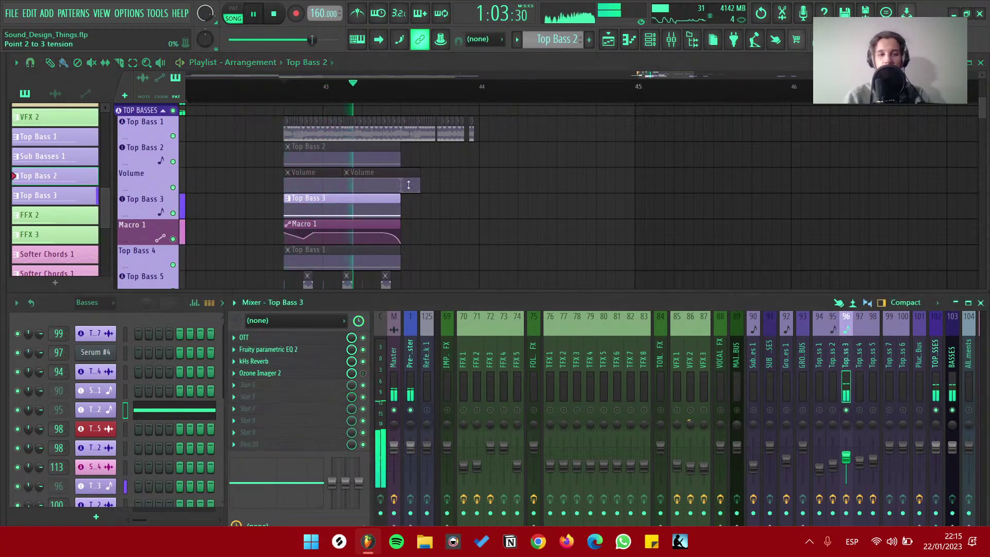
key(space)
Mute the Top Bass 3 and Macro 1 clips and unmute the Top Bass 6 and Top Bass 7 #2 clips
scroll(241, 155, down, 1)
key(ctrl+z)
key(space)
scroll(367, 203, down, 3)
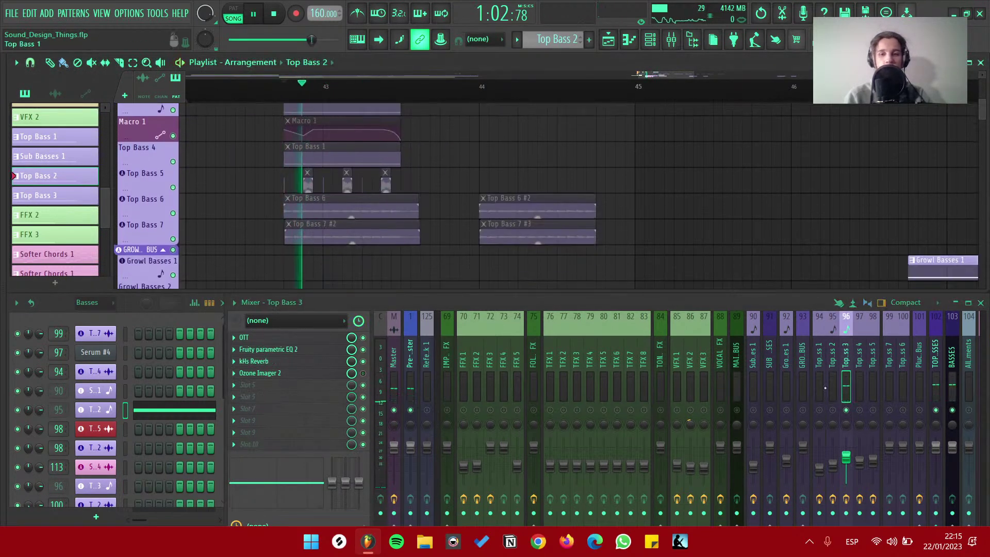
key(space)
scroll(361, 206, down, 1)
drag(220, 186, 343, 211)
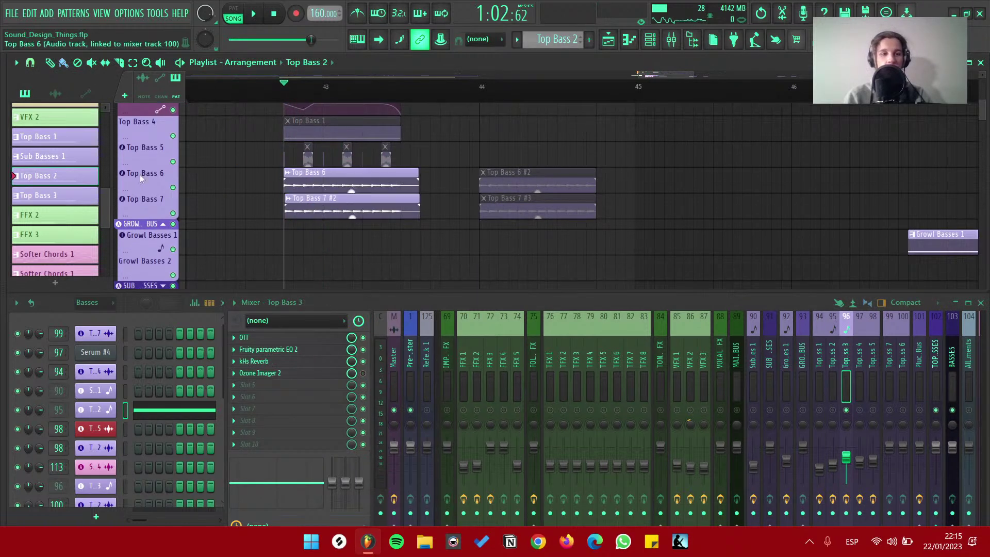
Enable the Top Bass 6, Top Bass 7 and their bus mixer tracks, and play both clips together
click(133, 211)
scroll(320, 204, up, 5)
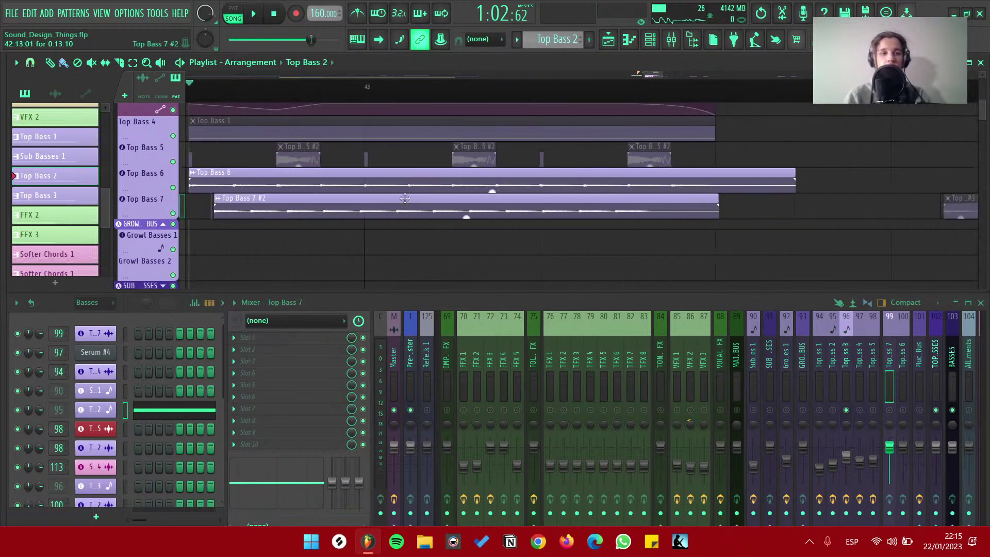
scroll(309, 206, left, 3)
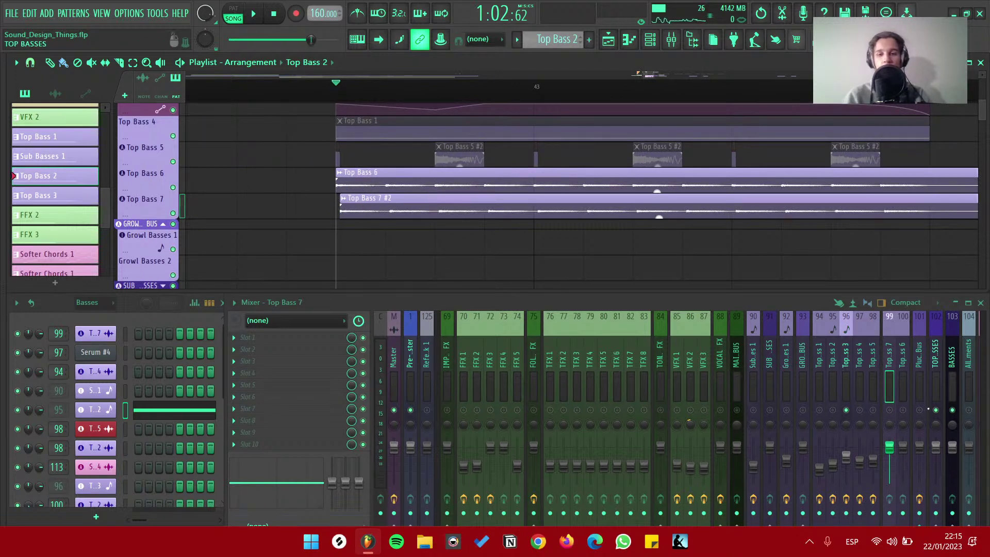
key(space)
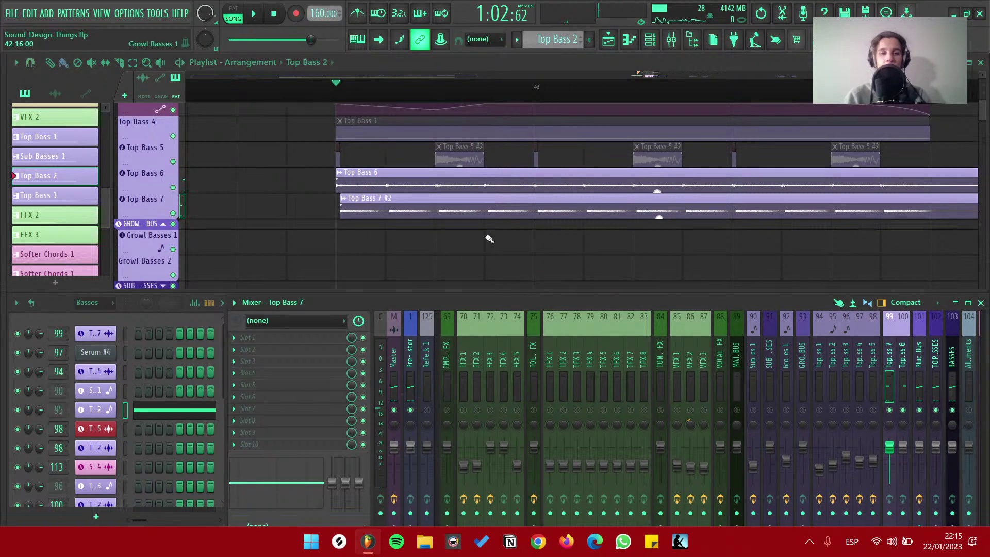
key(space)
Align the start of the Top Bass 7 #2 clip with the Top Bass 6 clip and replay both layers
drag(371, 208, 367, 208)
key(space)
key(space)
key(space)
key(space)
Open MSED on the Master track, play the aligned layers through it, and close the plugin
click(390, 351)
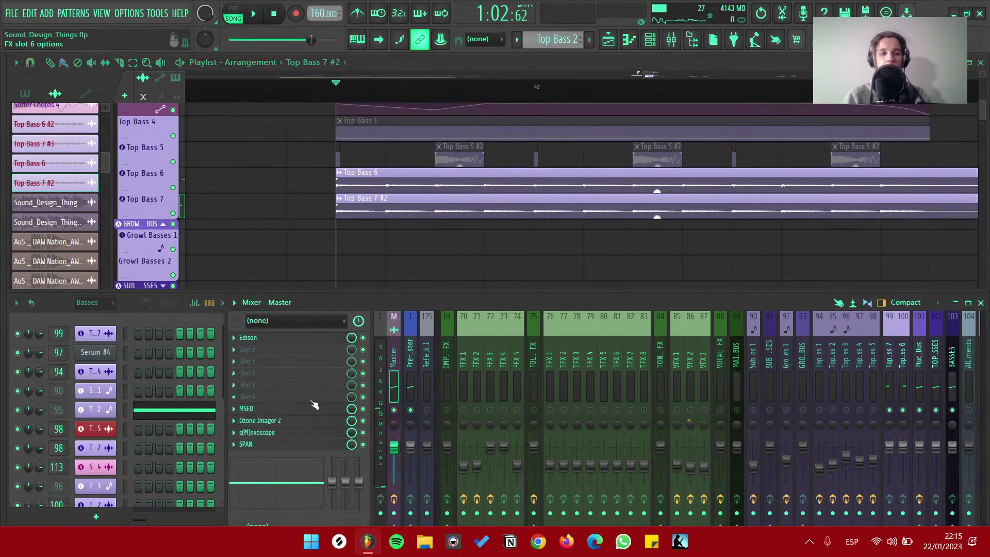
click(302, 407)
key(space)
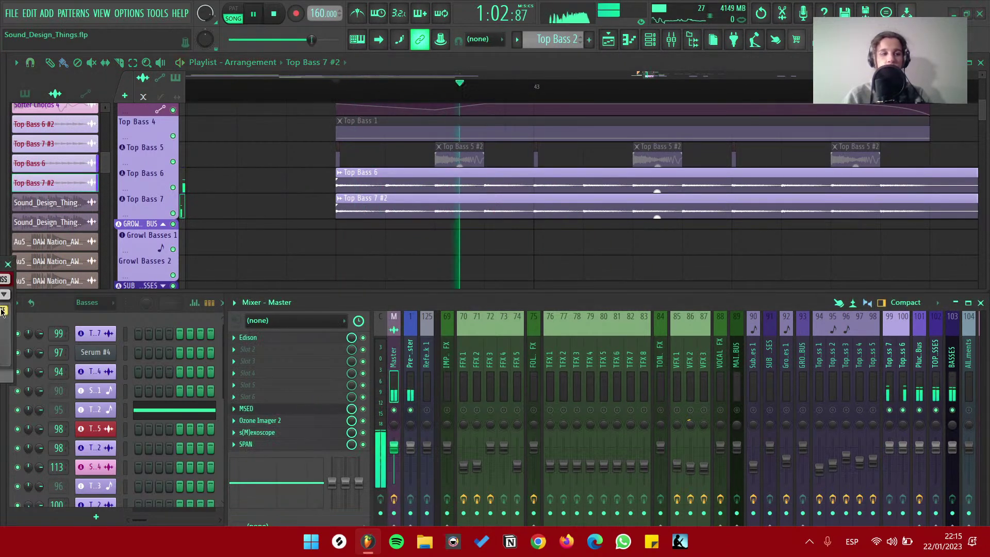
key(space)
click(8, 263)
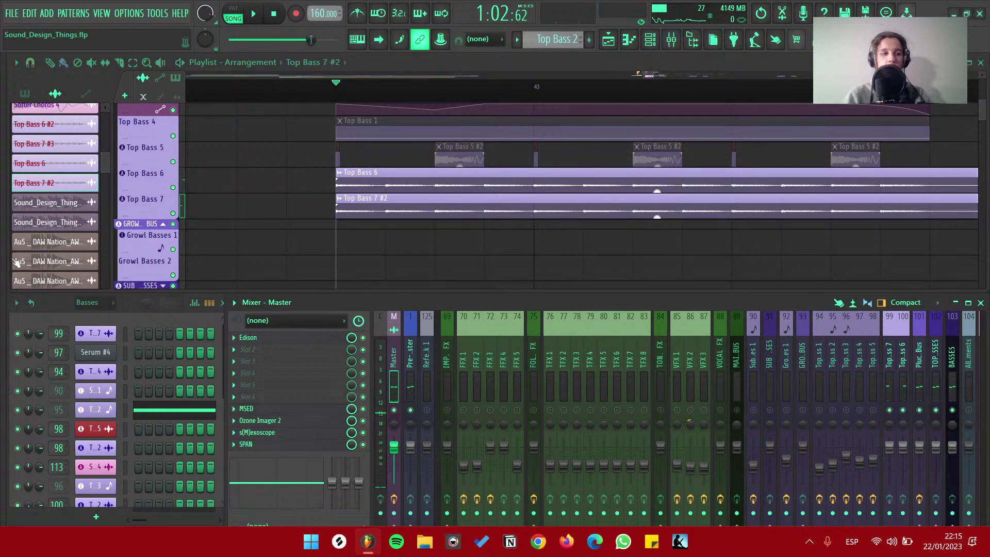
Shift the Top Bass 7 #2 clip slightly later than Top Bass 6 and replay both layers to compare
drag(347, 207, 352, 208)
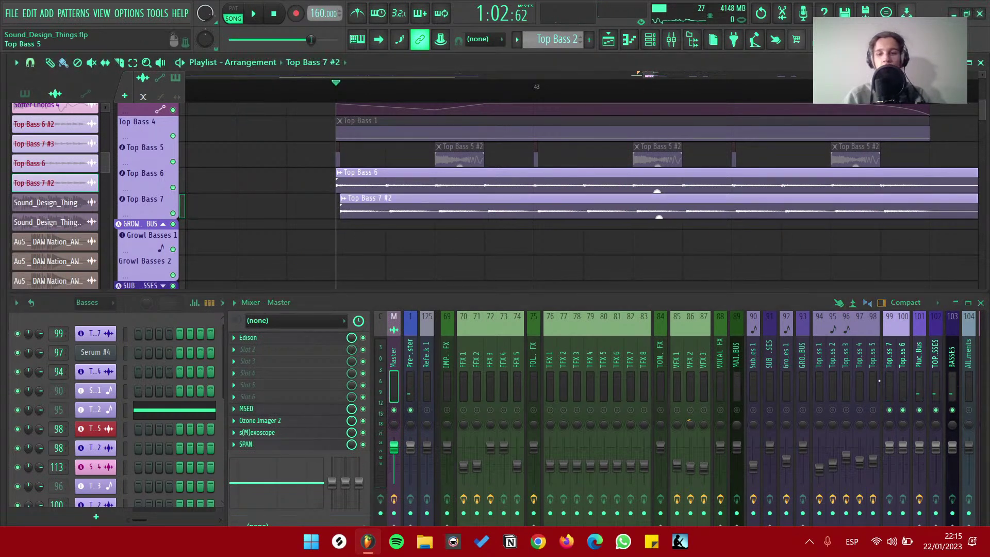
key(space)
key(space)
key(space)
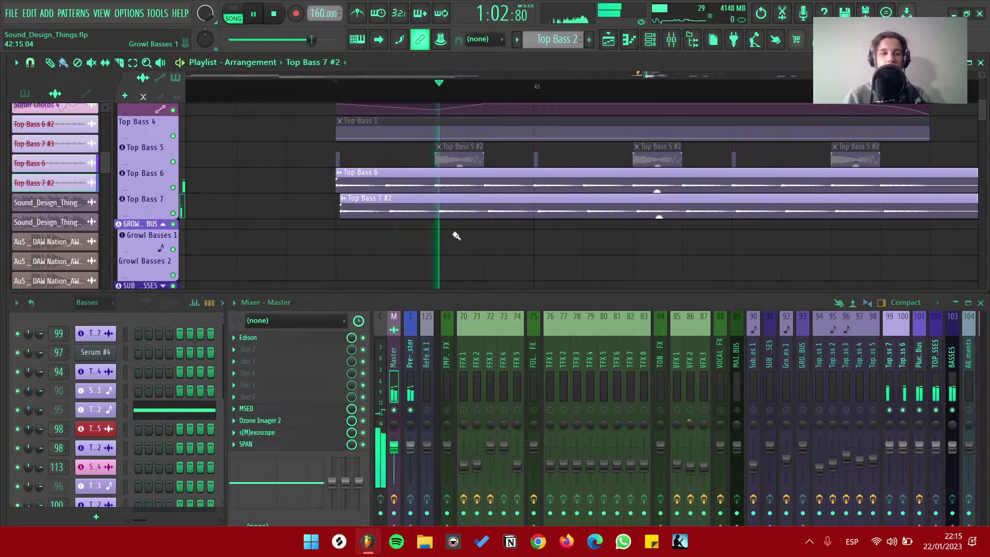
key(space)
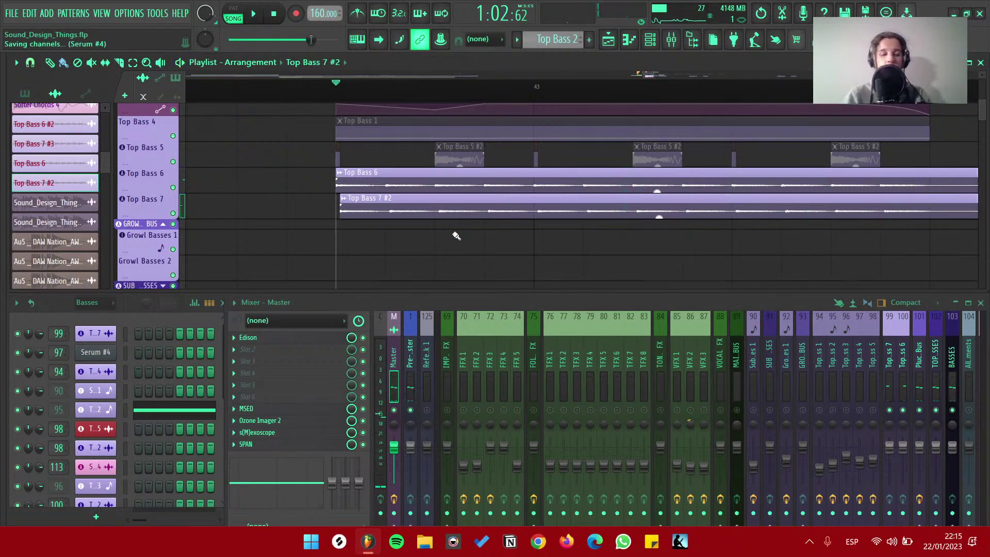
Open the Vocal Processing Composition project from the Excuse Me folder under My projects
scroll(533, 227, down, 5)
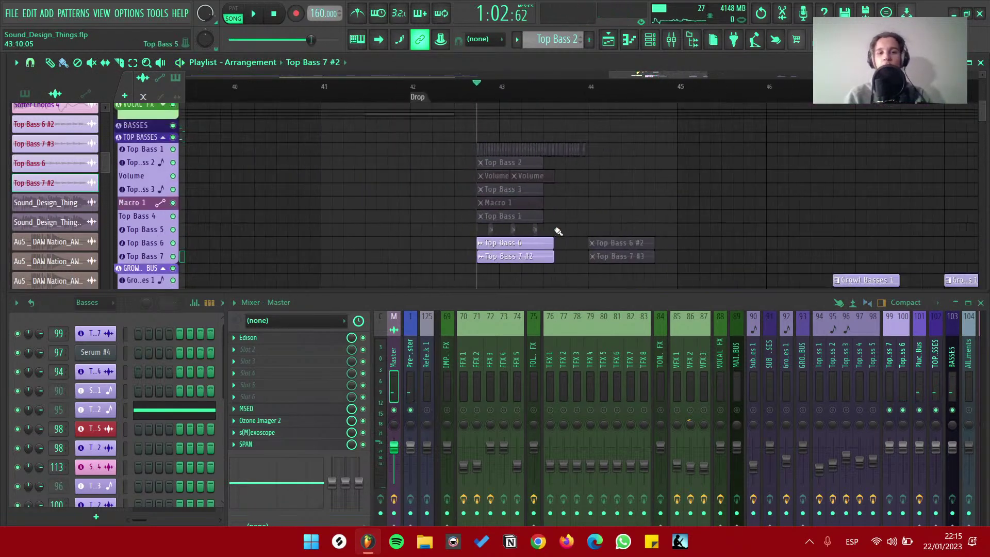
scroll(558, 232, down, 2)
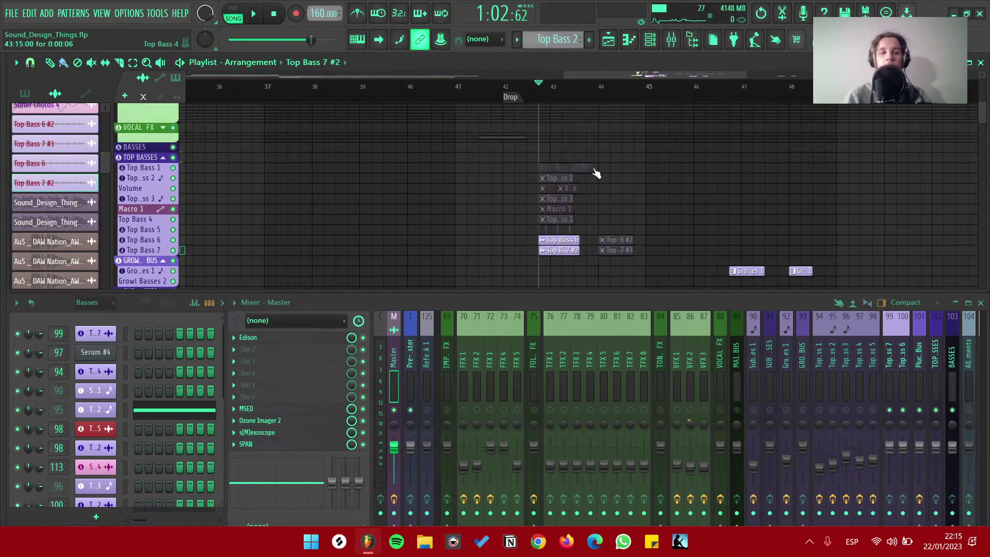
key(alt+F8)
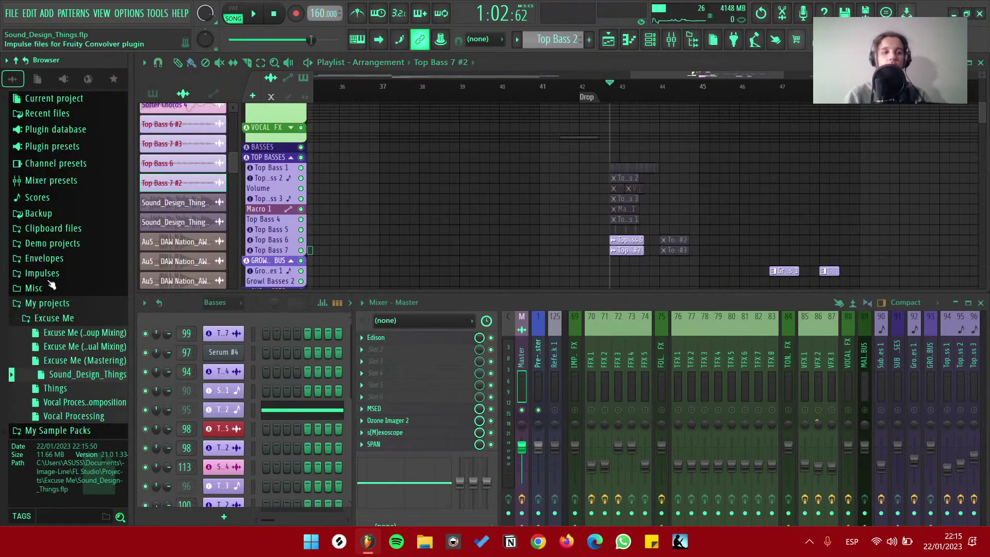
click(74, 392)
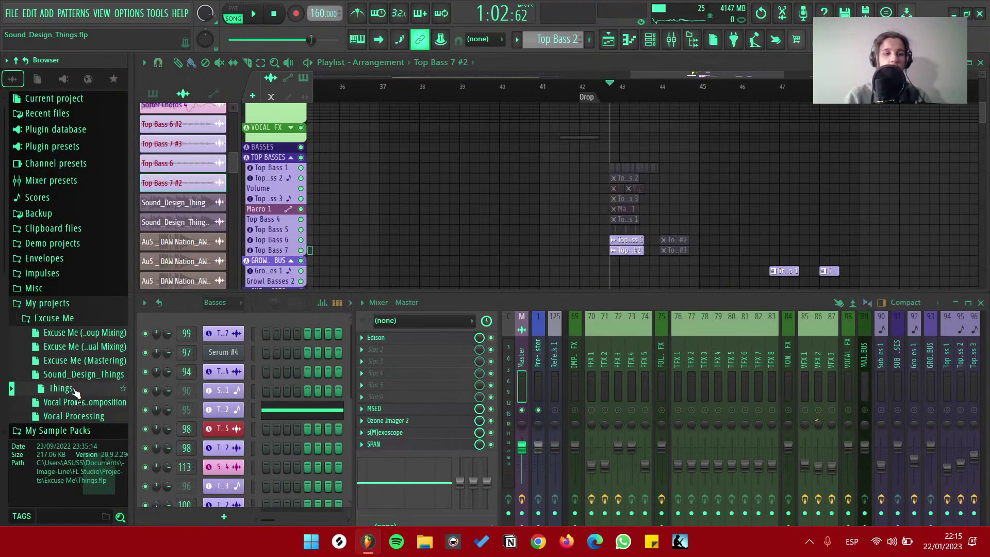
click(85, 363)
click(87, 387)
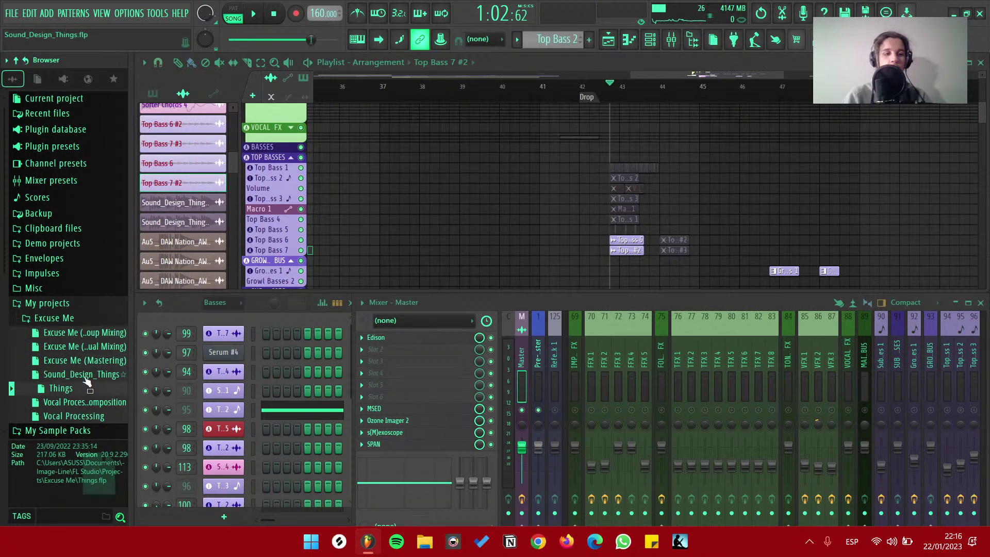
click(85, 398)
right_click(86, 397)
click(120, 404)
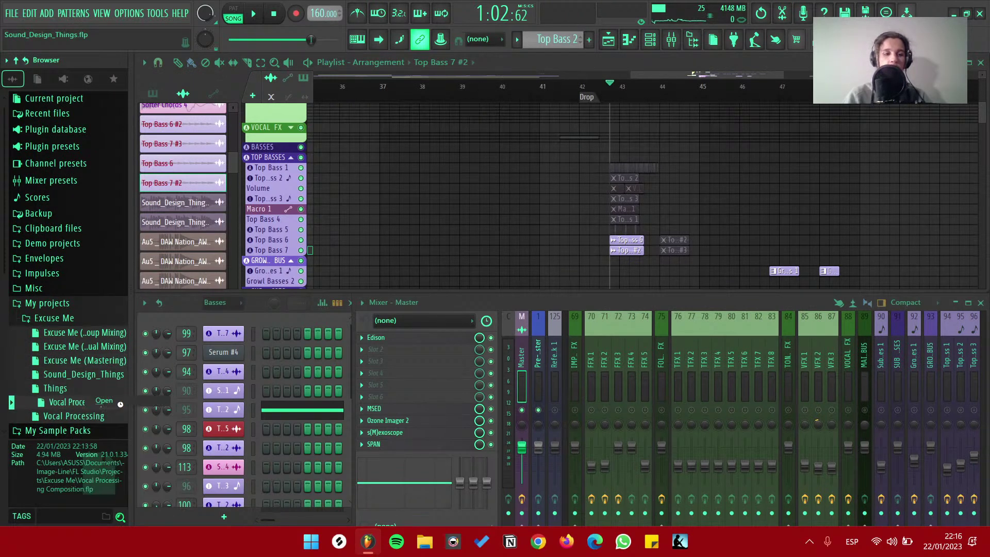
Switch to YouTube Studio to check the live stream and its chat while the project loads
key(alt+Tab)
key(alt+Tab)
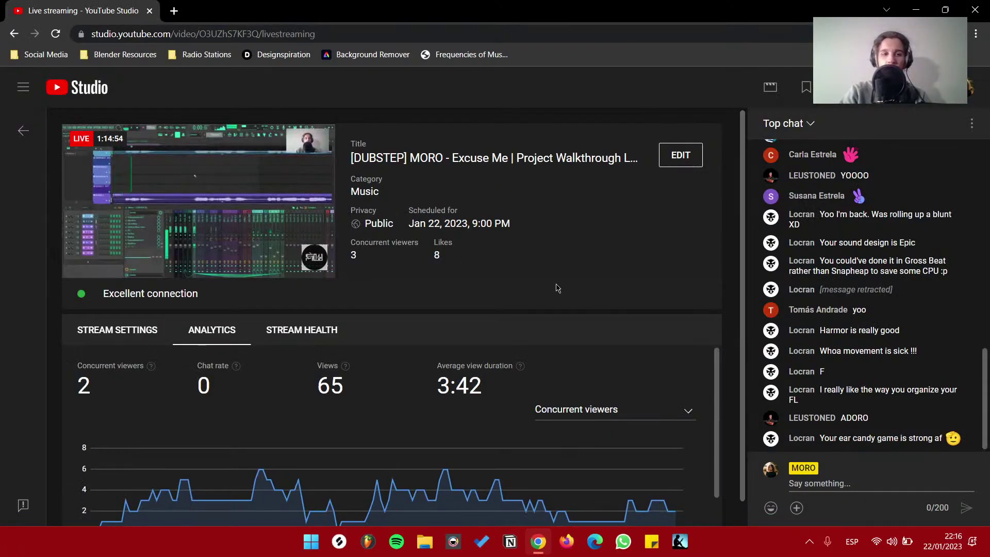
key(alt+Tab)
key(alt+Tab)
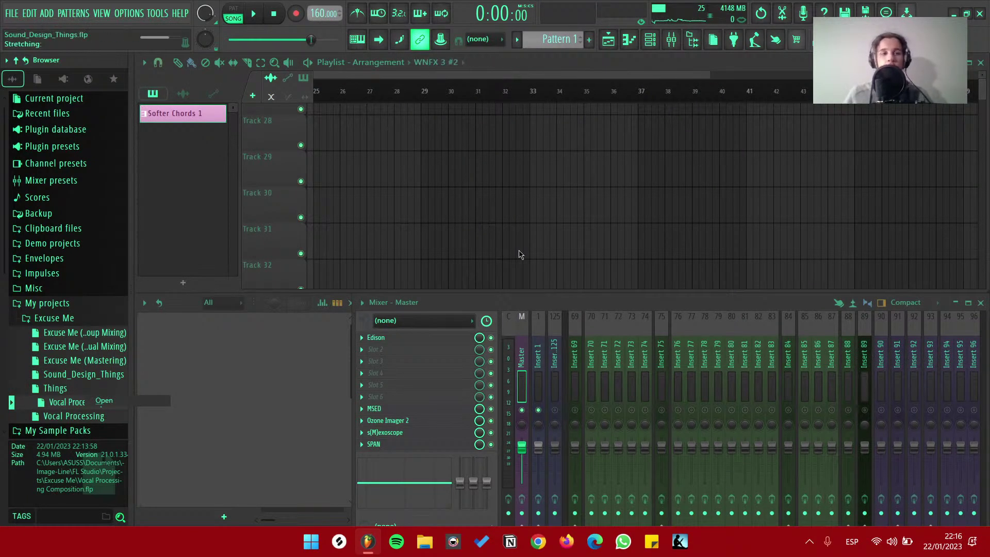
key(alt+Tab)
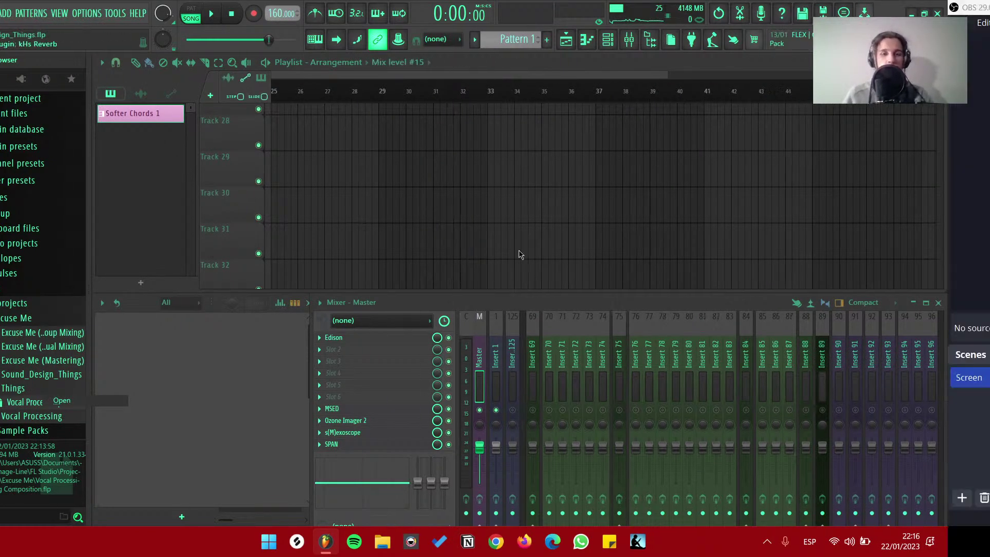
key(alt+Tab)
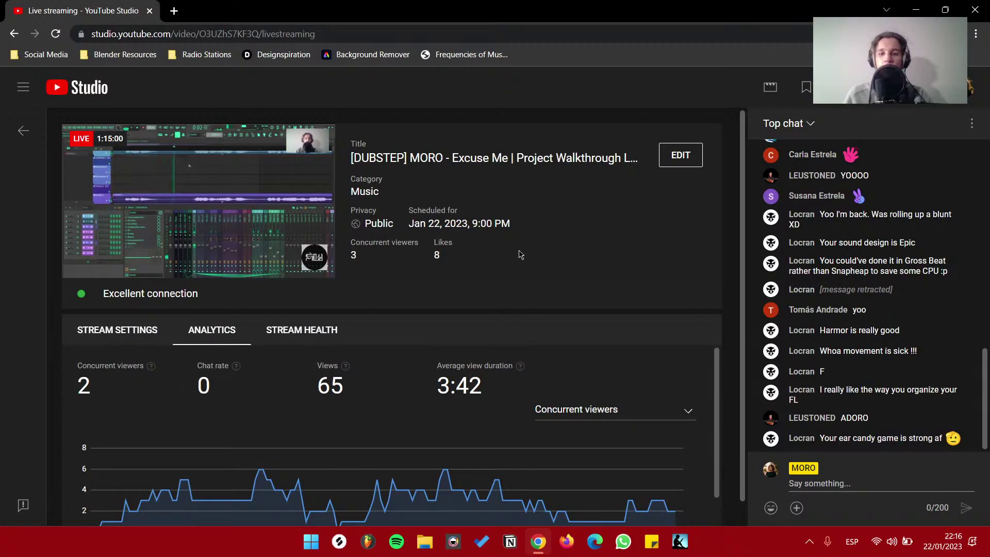
key(alt+Tab)
key(alt+Tab)
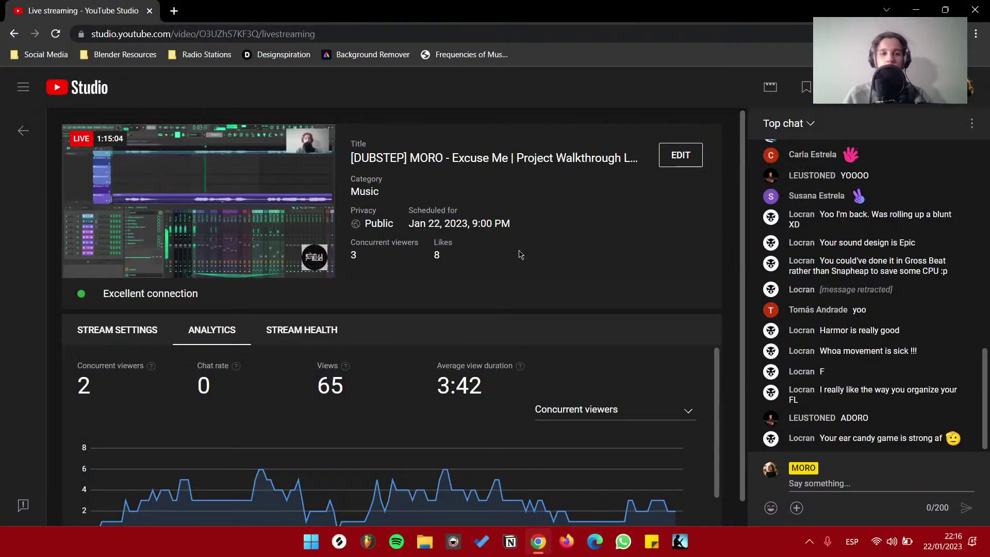
key(alt+Tab)
key(alt+Tab)
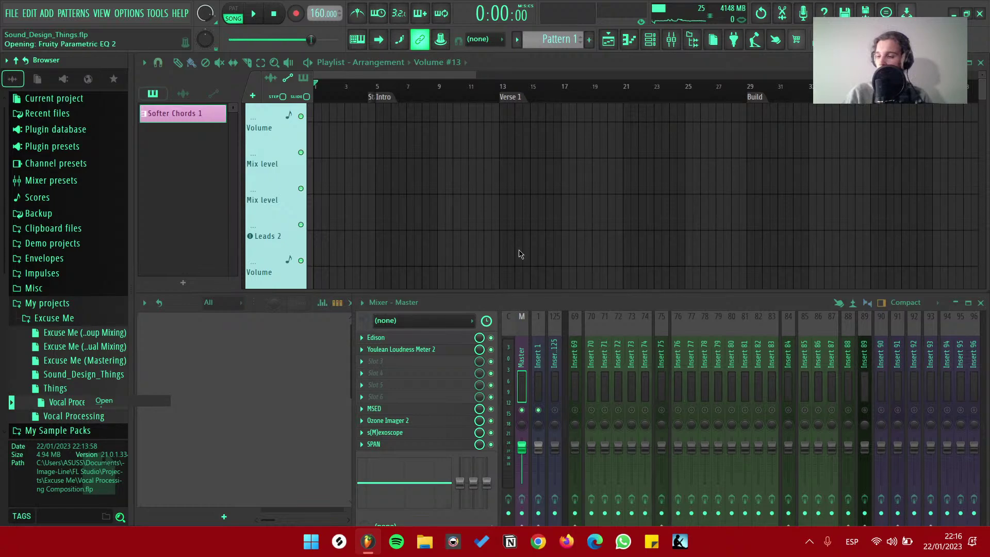
Return to YouTube Studio and read back through the live chat from the earliest to the latest messages
key(alt+Tab)
key(alt+Tab)
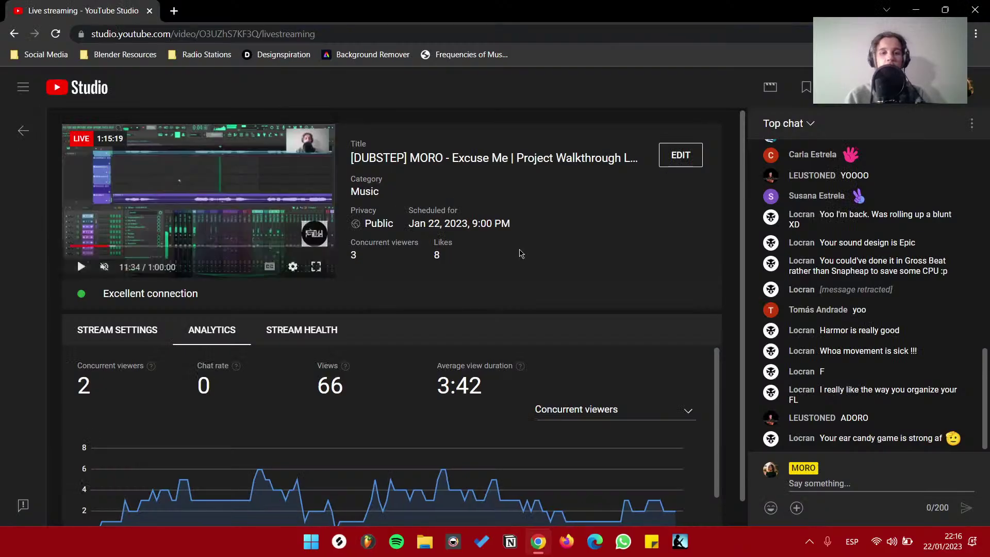
scroll(541, 299, down, 1)
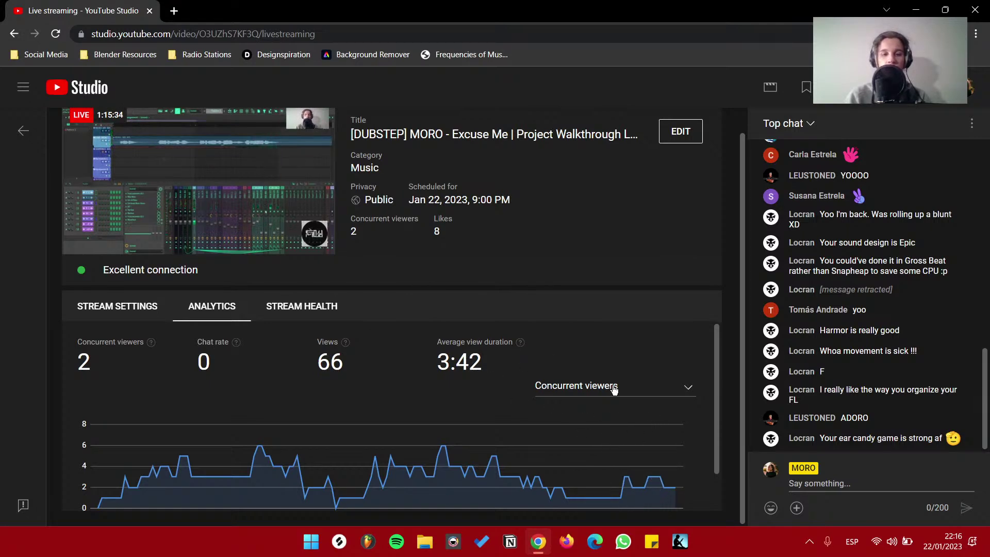
scroll(582, 358, up, 1)
scroll(935, 359, up, 10)
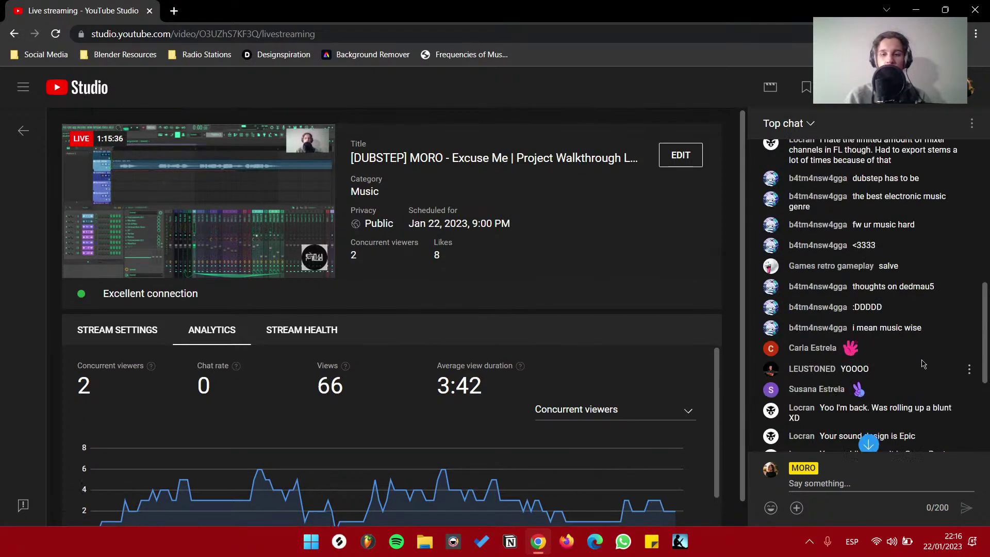
scroll(918, 365, down, 15)
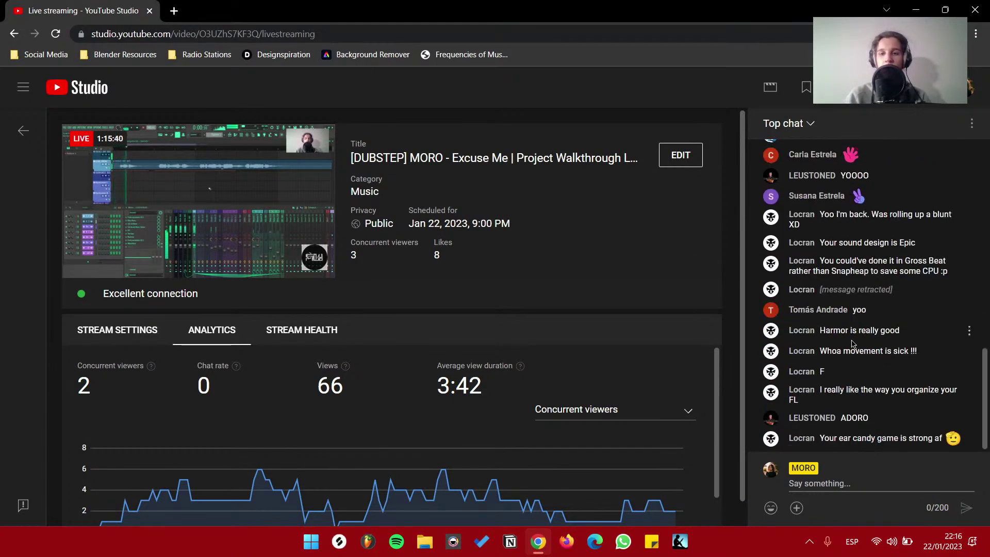
scroll(851, 343, up, 10)
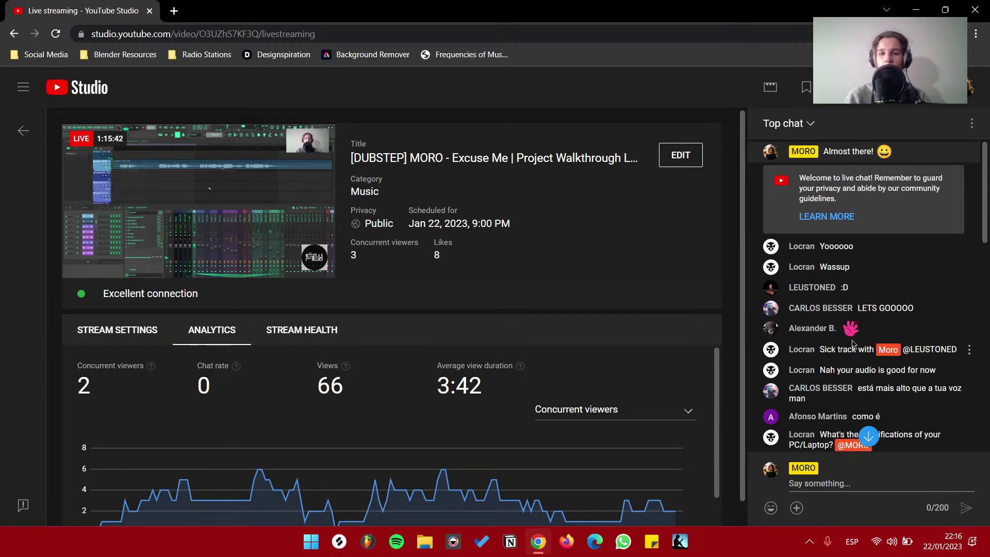
scroll(852, 344, down, 3)
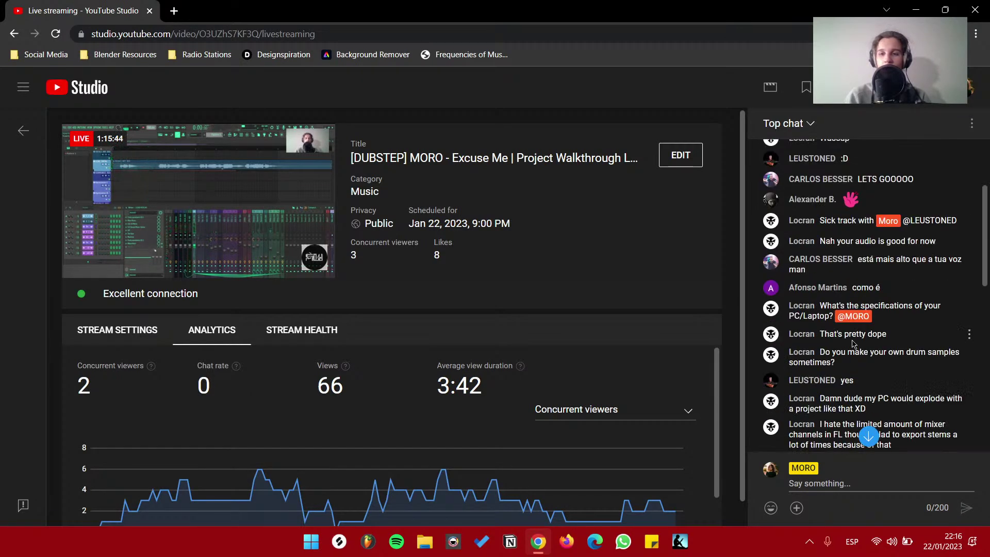
scroll(852, 344, down, 10)
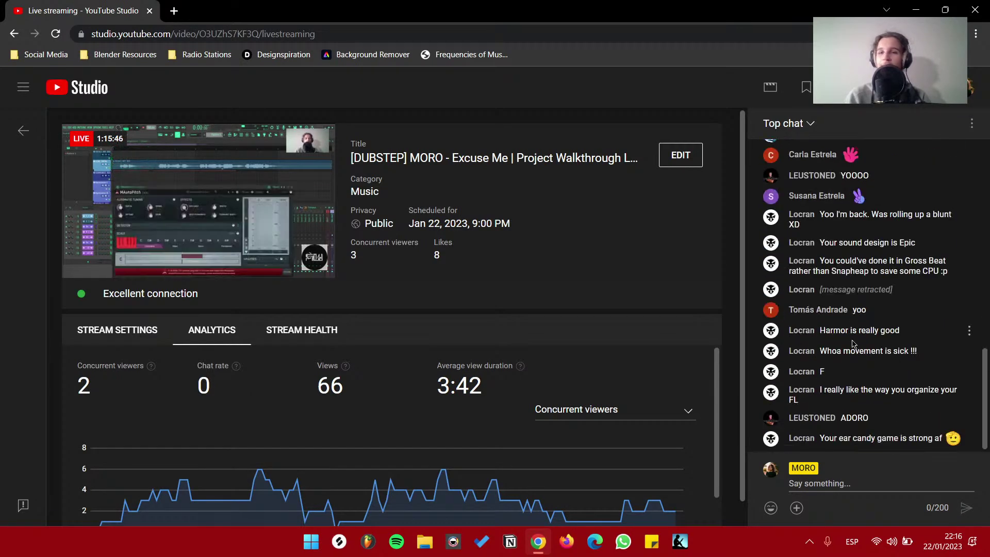
Switch back to FL Studio and find the Top Basses tracks at the drop in the playlist
key(ctrl+super+Right)
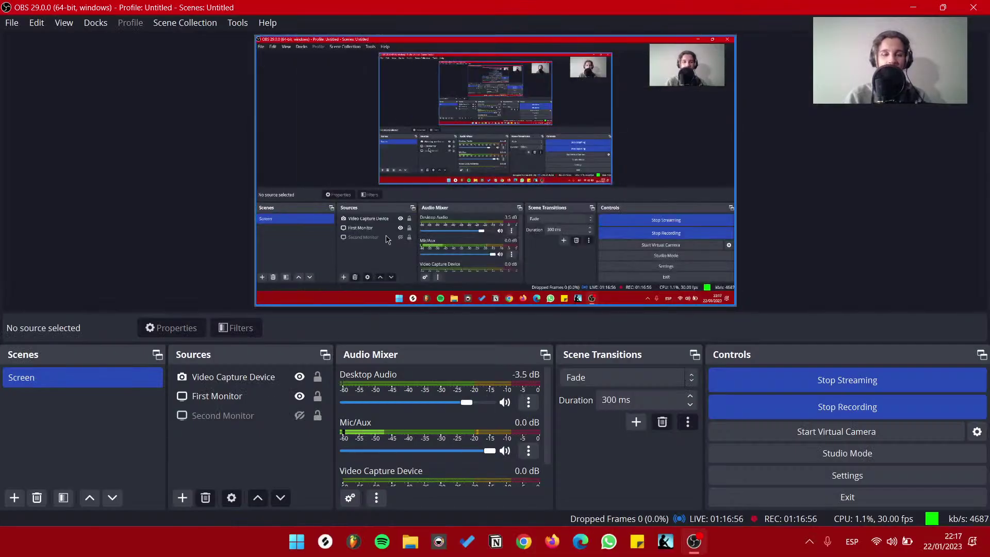
key(ctrl+super+Right)
scroll(392, 216, down, 5)
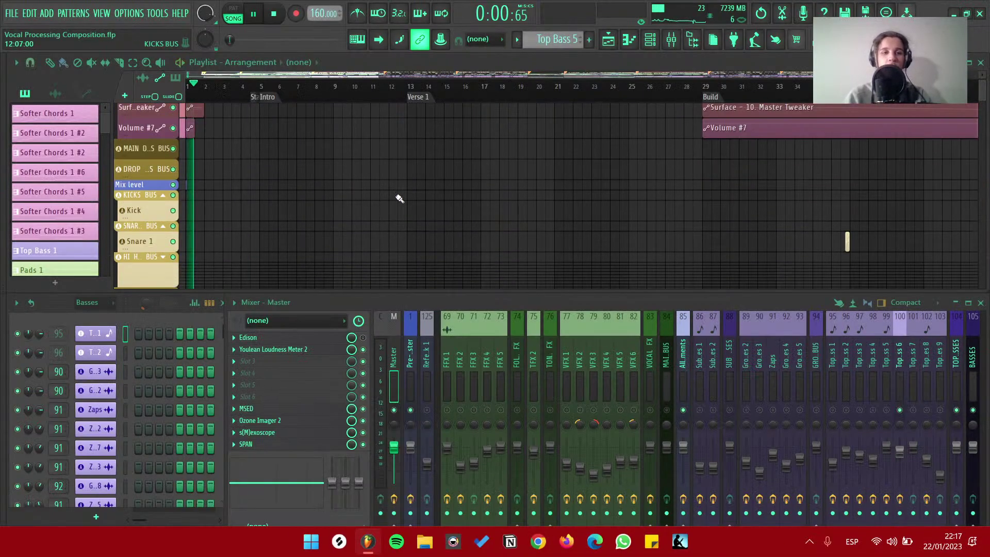
scroll(482, 213, down, 2)
scroll(482, 212, down, 10)
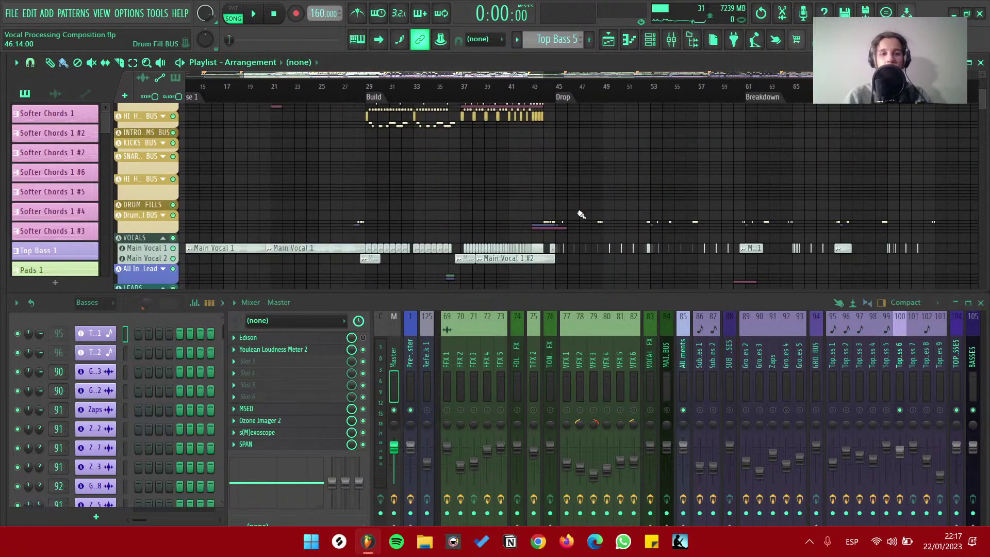
scroll(544, 192, up, 6)
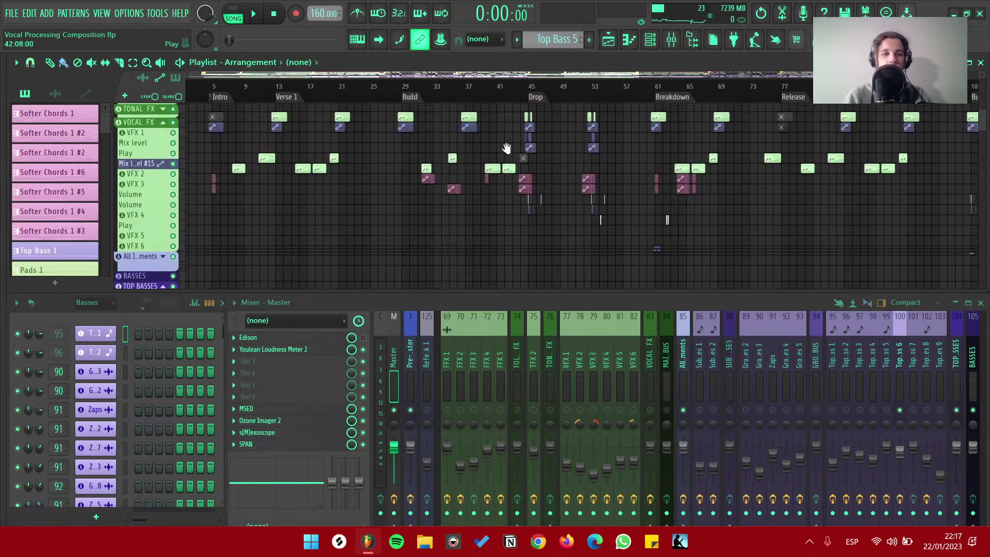
scroll(618, 258, up, 8)
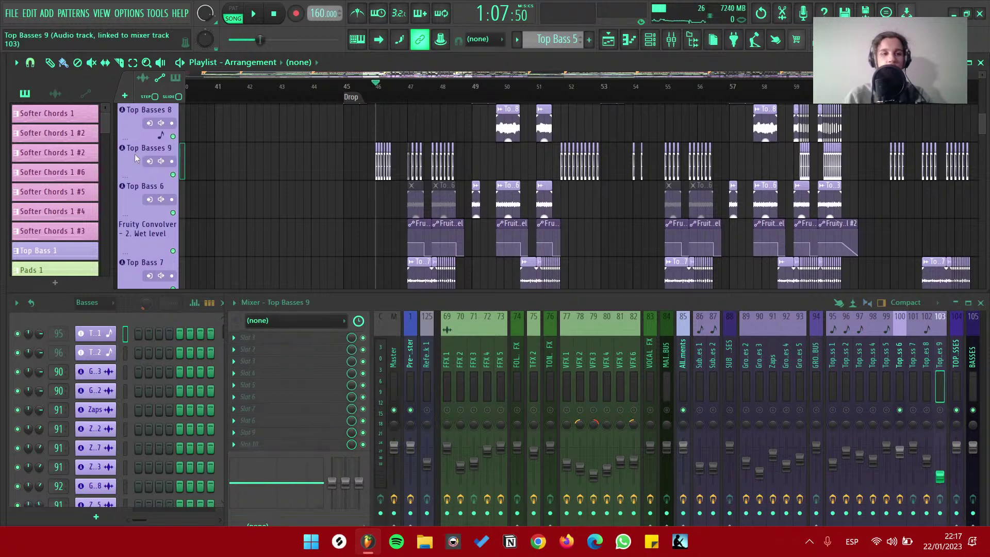
Solo the Top Basses 9 mixer track and play its chopped clips from bar 46
click(181, 160)
scroll(436, 169, up, 6)
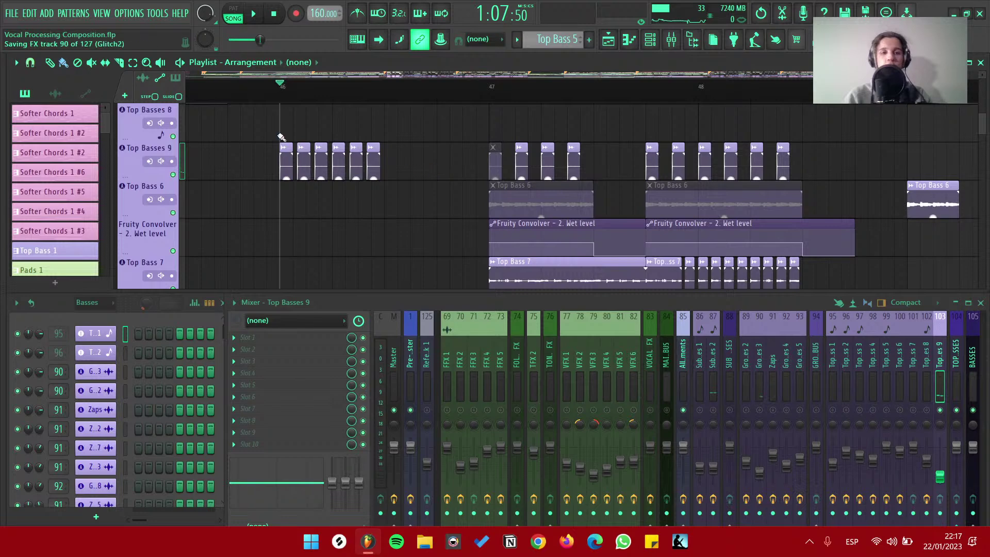
scroll(284, 138, up, 2)
key(space)
key(space)
Play the drop from bar 47 and solo the Top Bass 7 mixer track
click(581, 91)
key(space)
scroll(577, 178, down, 2)
scroll(578, 187, down, 4)
key(space)
click(913, 409)
click(915, 410)
Select the Top Bass 7 clip at bar 47 and replay it in solo
scroll(758, 276, up, 3)
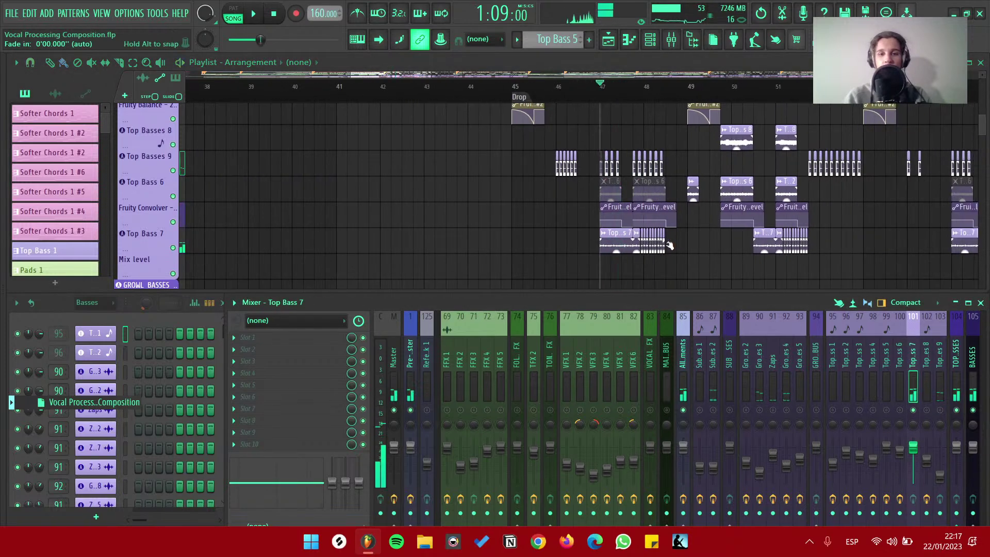
scroll(495, 242, down, 2)
scroll(468, 236, up, 2)
click(361, 183)
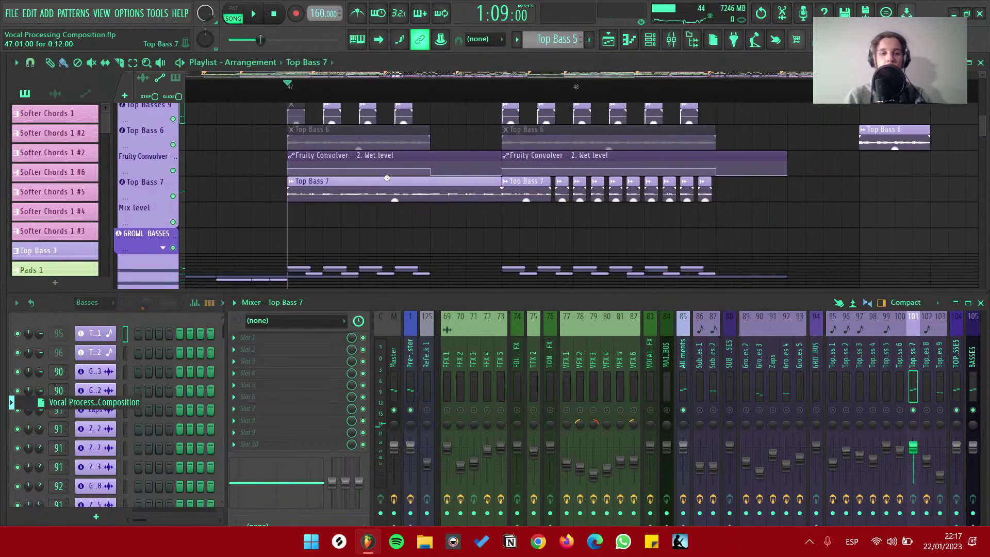
key(space)
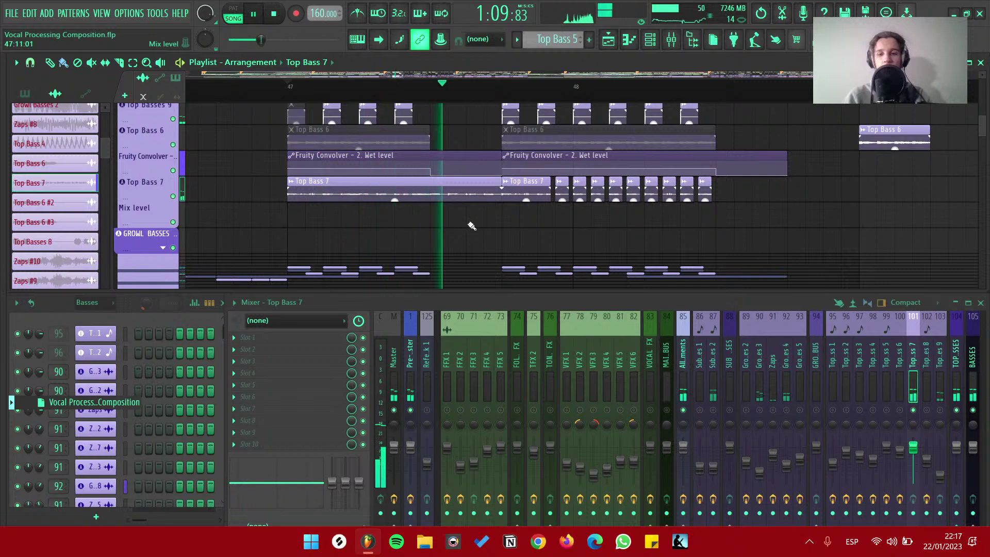
scroll(470, 223, down, 3)
key(space)
Examine how the top bass clips and their automation are arranged across the drop from bar 45 to 53
scroll(471, 223, up, 3)
scroll(472, 223, down, 3)
scroll(490, 225, down, 4)
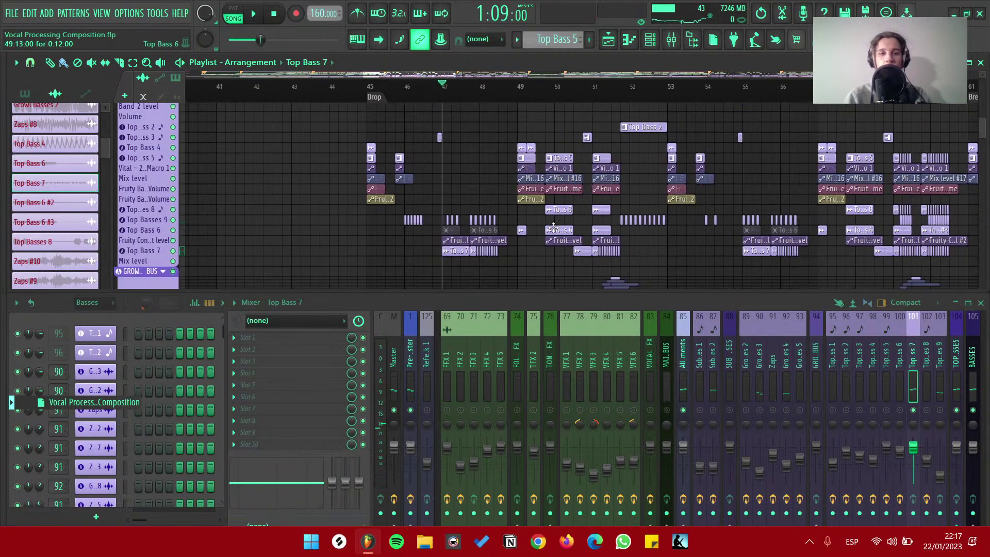
scroll(510, 226, up, 4)
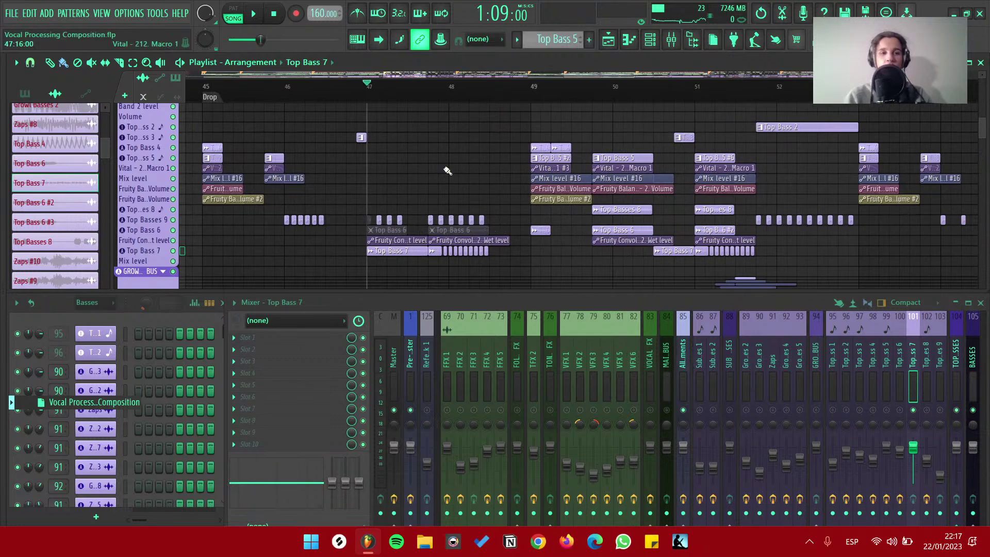
scroll(447, 171, down, 2)
scroll(447, 171, up, 1)
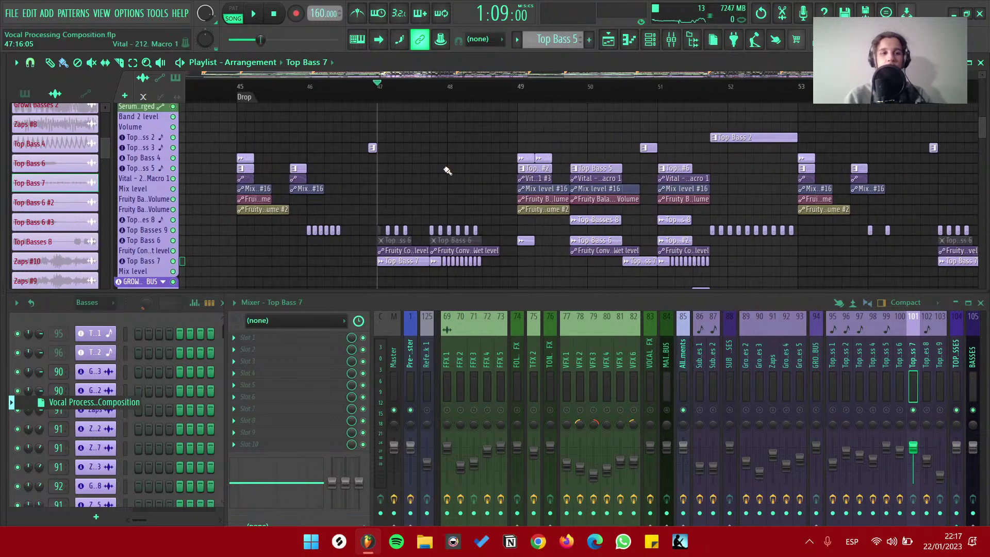
scroll(446, 171, up, 2)
scroll(443, 168, down, 1)
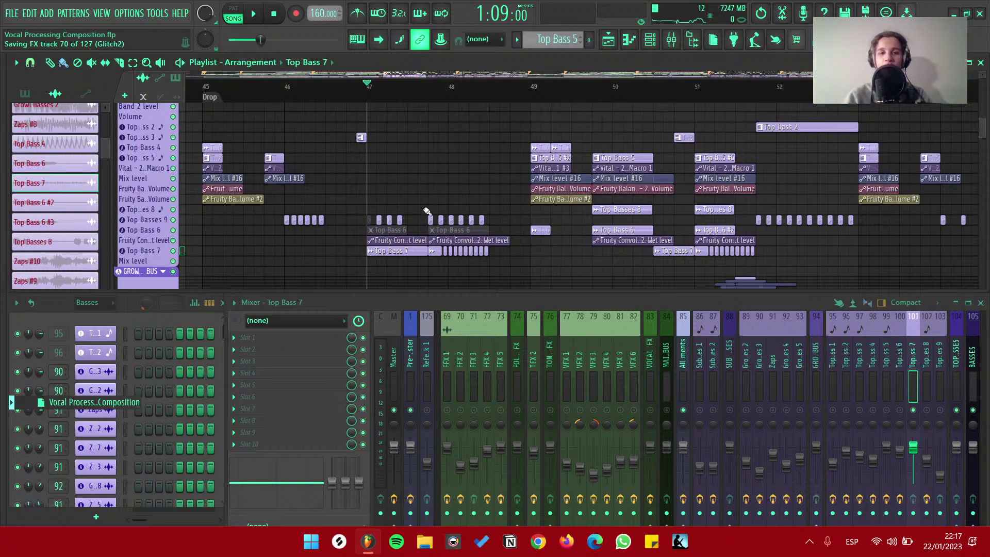
scroll(427, 209, up, 5)
scroll(411, 208, up, 3)
scroll(418, 159, down, 8)
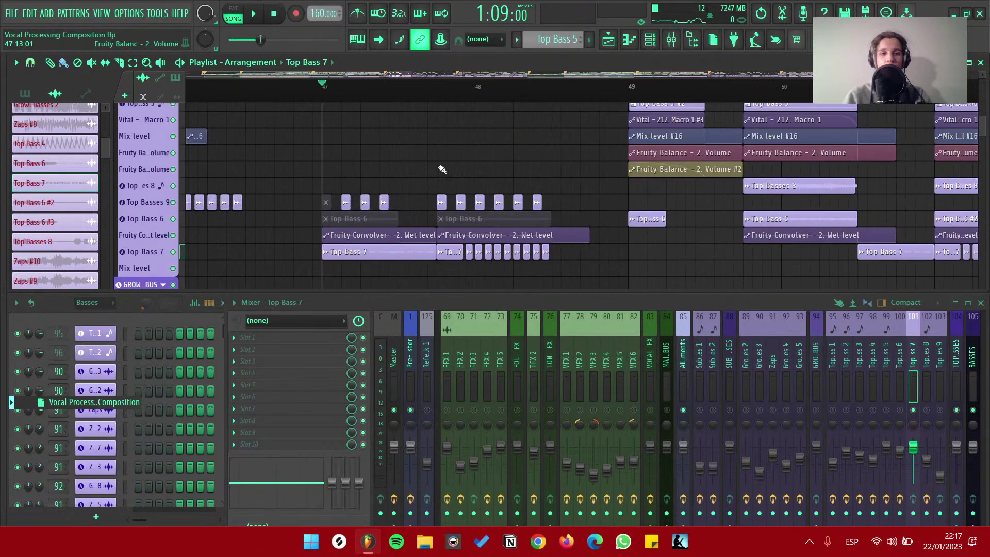
Play the drop from bar 49 and solo the Top Bass 4 mixer track
click(443, 85)
key(space)
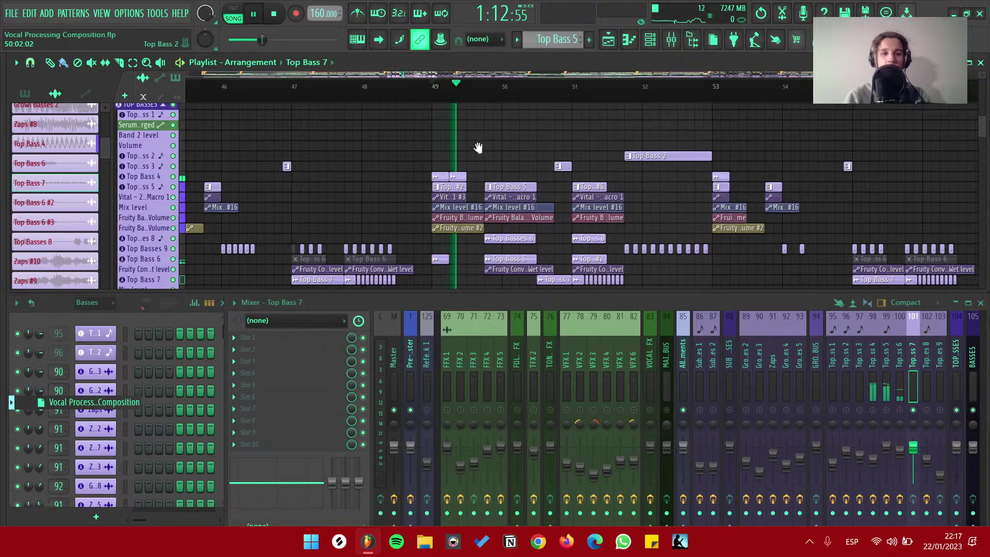
scroll(491, 150, up, 3)
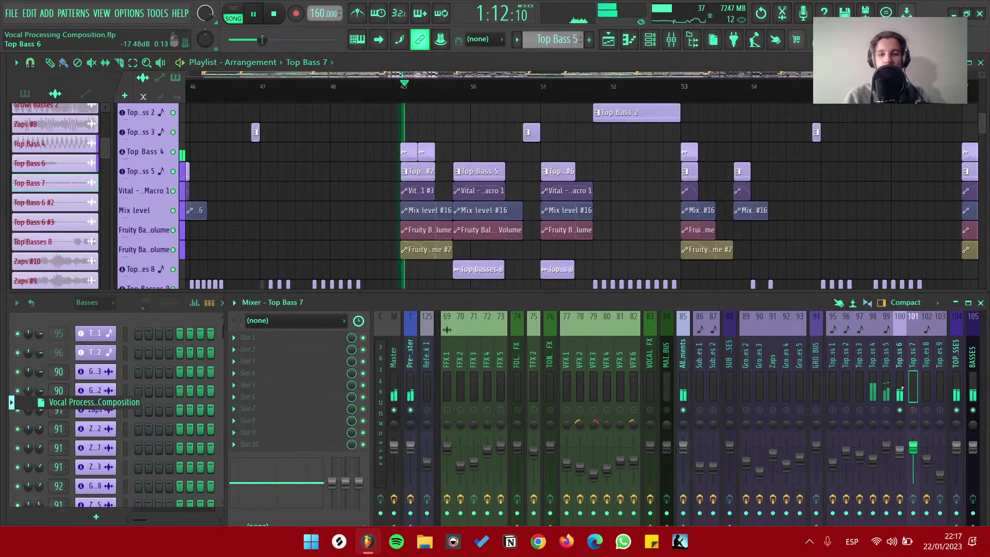
scroll(639, 235, down, 2)
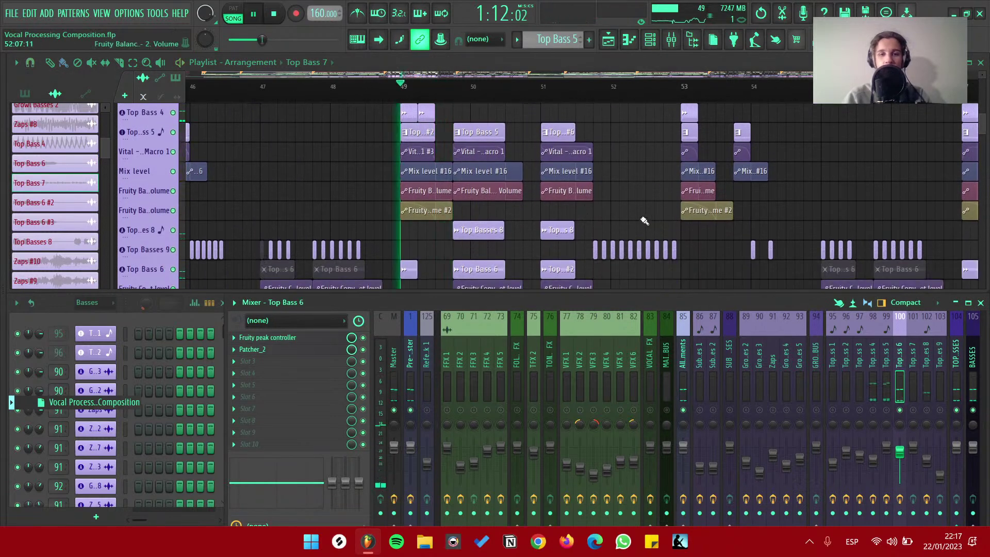
scroll(644, 221, down, 2)
click(873, 407)
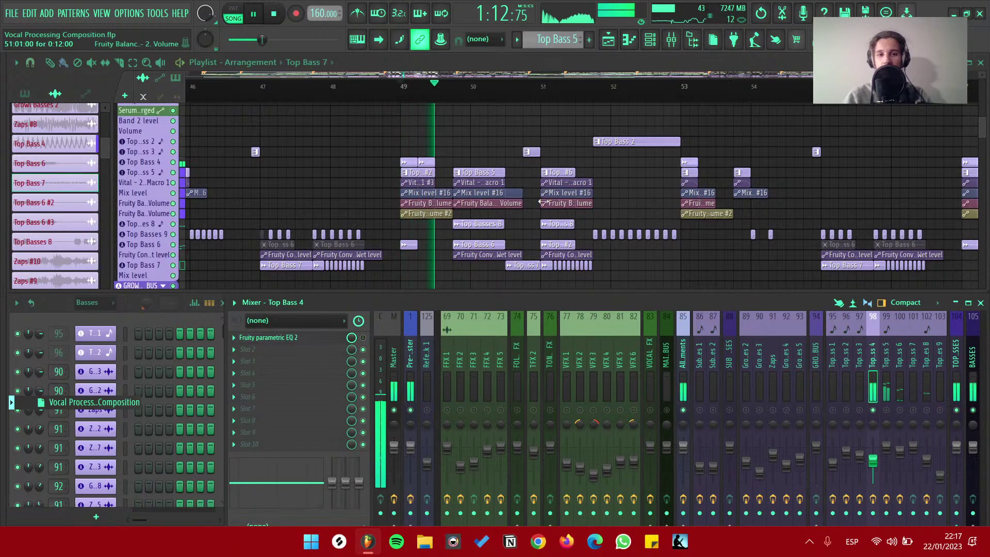
Play the Top Bass 2 clip just before bar 52 with its mixer track selected
key(space)
scroll(591, 121, down, 4)
scroll(591, 121, up, 2)
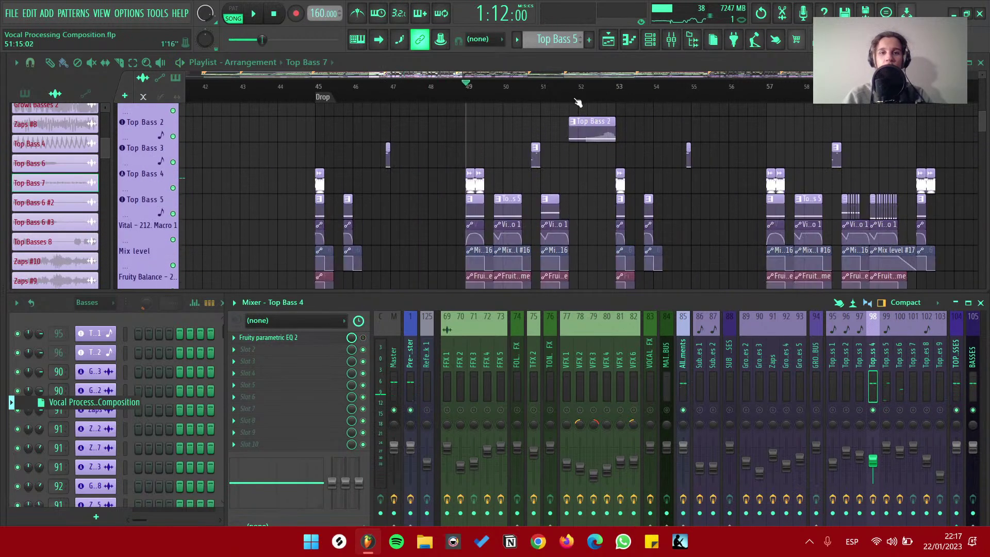
click(592, 121)
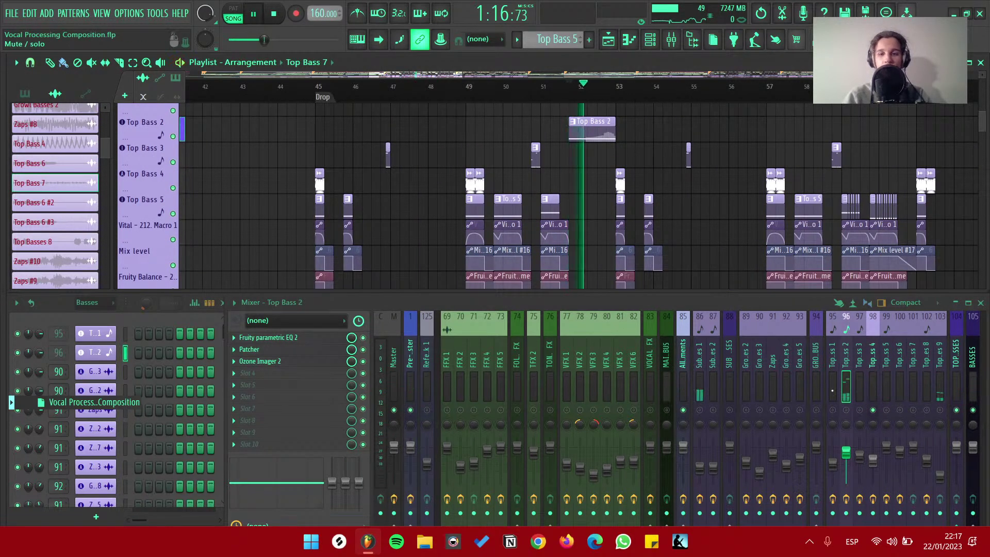
scroll(674, 188, down, 5)
scroll(668, 219, up, 5)
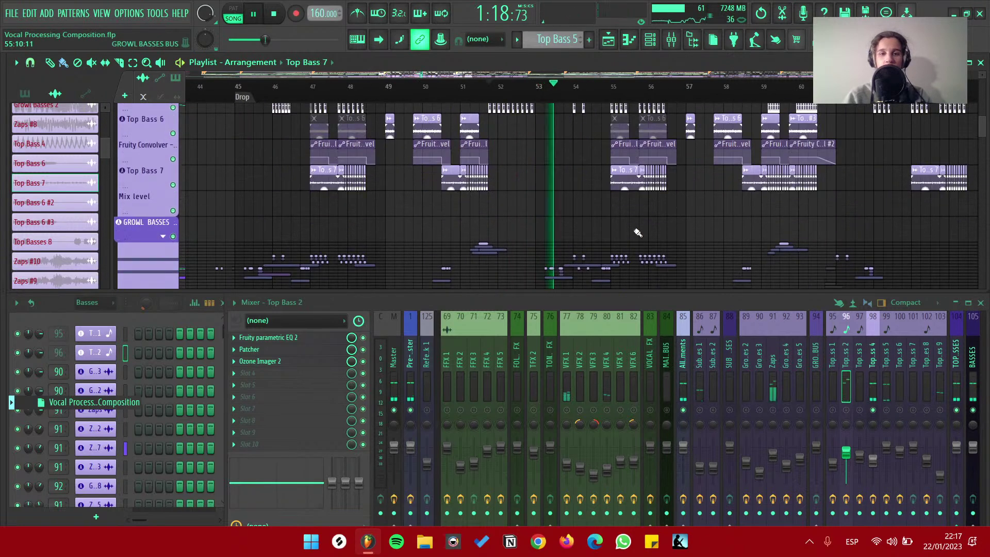
scroll(593, 200, down, 2)
scroll(594, 200, down, 3)
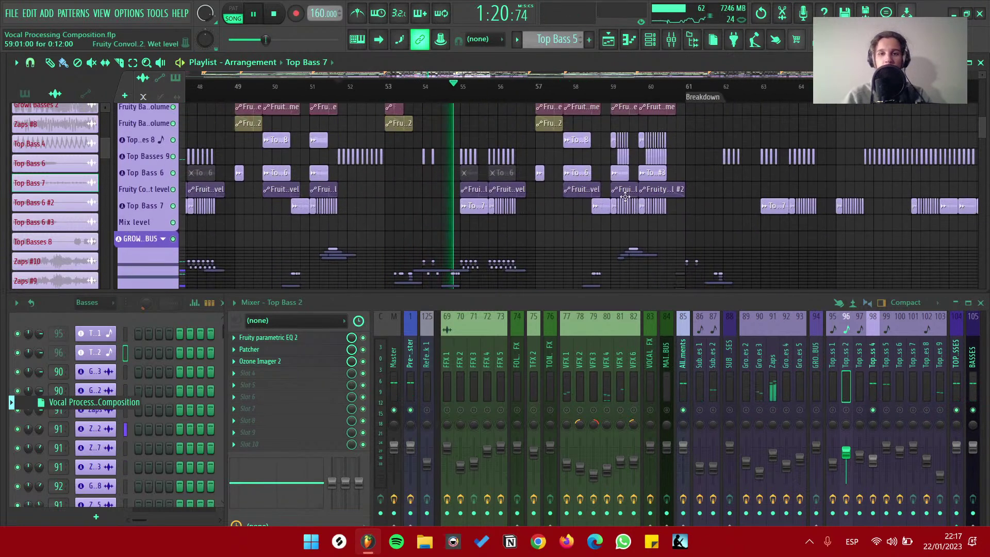
scroll(639, 165, down, 3)
key(space)
scroll(554, 243, down, 2)
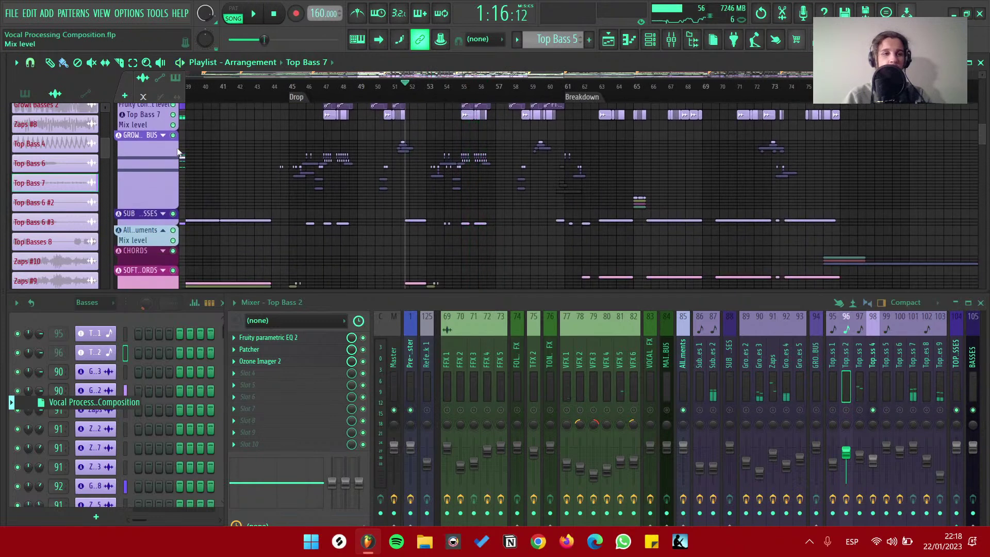
Expand the GROWL BASSES BUS group, solo its mixer track and play the drop from bar 45
click(151, 135)
click(159, 135)
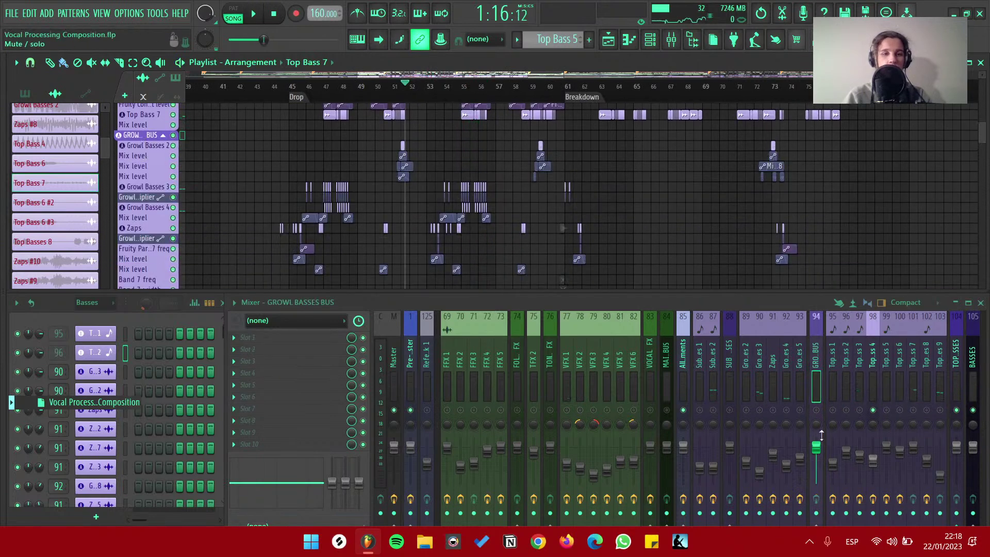
click(272, 86)
click(297, 86)
key(space)
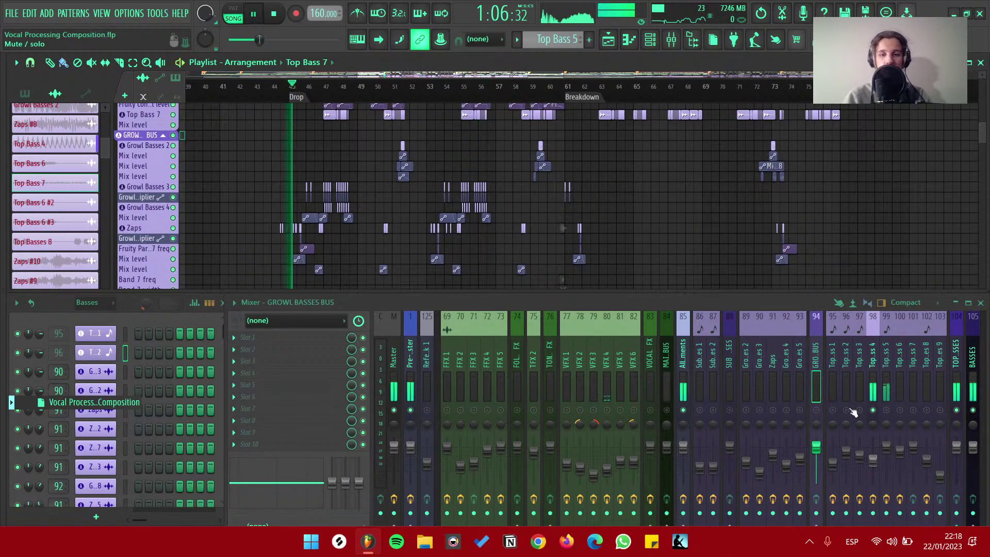
ctrl+scroll(283, 230, up, 5)
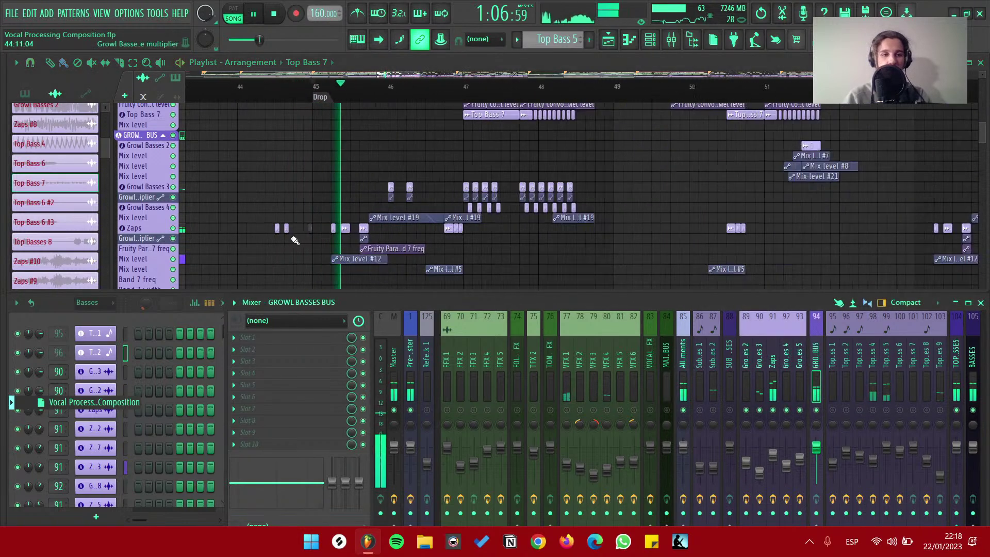
alt+scroll(329, 242, up, 3)
key(space)
Replay the drop from bar 45 while examining the Zaps and Growl Basses 4 clips with their Mix level automation
ctrl+scroll(347, 251, up, 2)
alt+scroll(347, 251, down, 2)
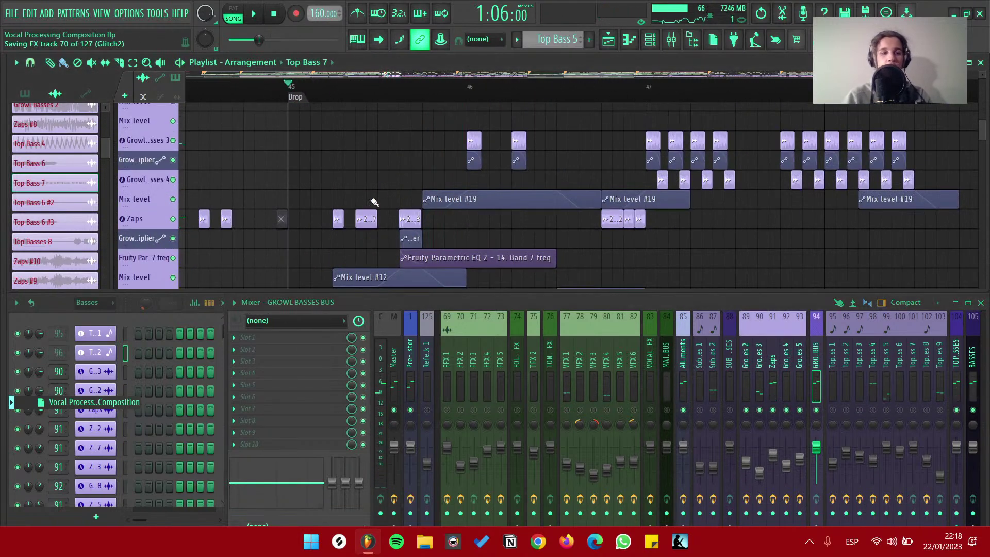
alt+scroll(376, 200, up, 3)
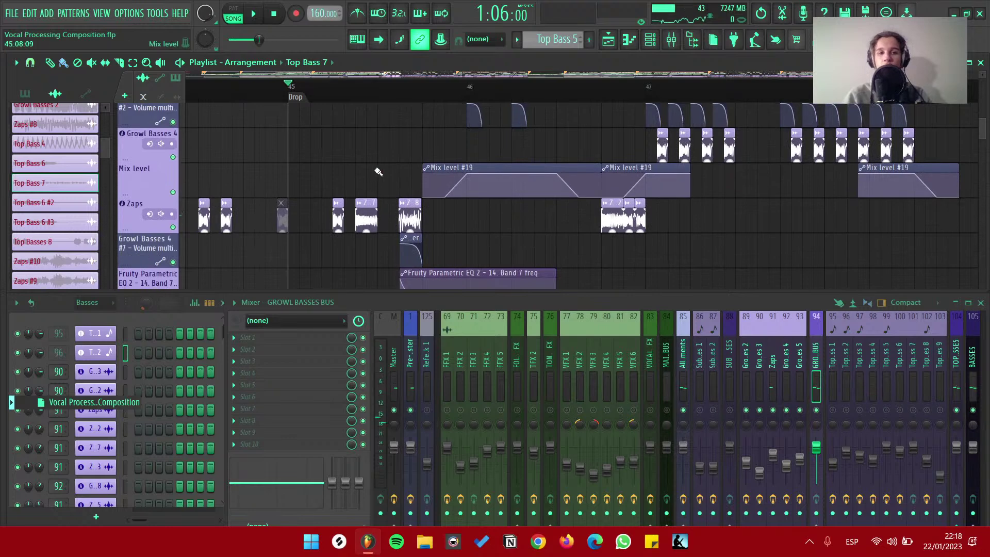
key(space)
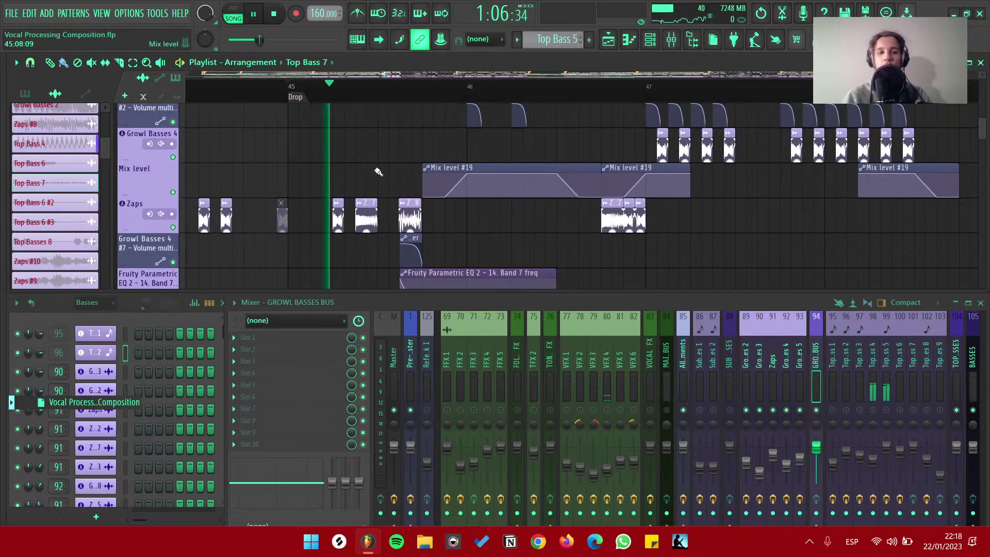
ctrl+scroll(386, 172, down, 2)
alt+scroll(391, 173, down, 2)
drag(432, 165, 332, 194)
alt+scroll(436, 240, up, 2)
alt+scroll(440, 240, down, 2)
mouse_move(526, 225)
mouse_down()
mouse_move(410, 231)
mouse_move(316, 176)
mouse_up()
key(space)
Play the soloed growl basses from the Zaps clips just before bar 47
ctrl+scroll(527, 190, down, 2)
alt+scroll(528, 191, down, 2)
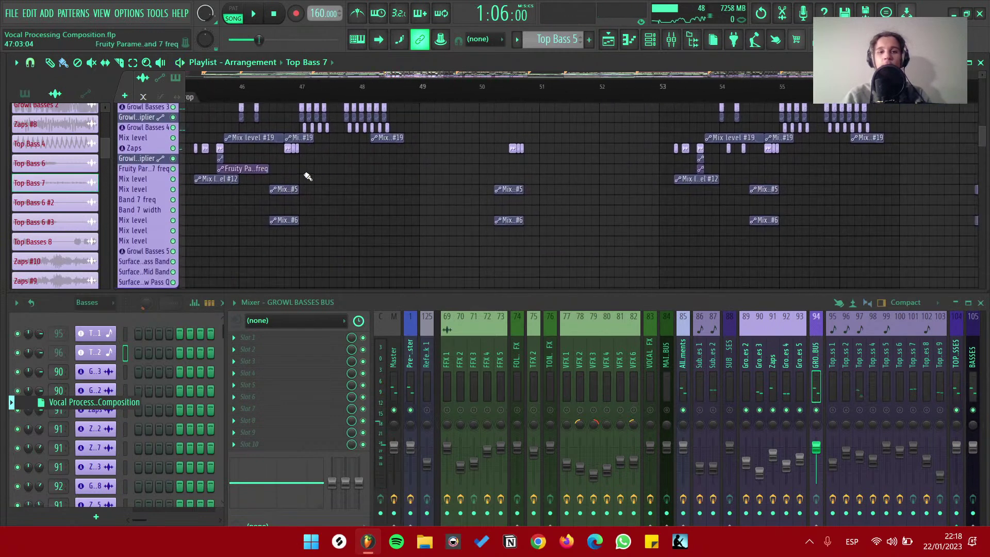
alt+scroll(312, 173, up, 3)
click(289, 84)
key(space)
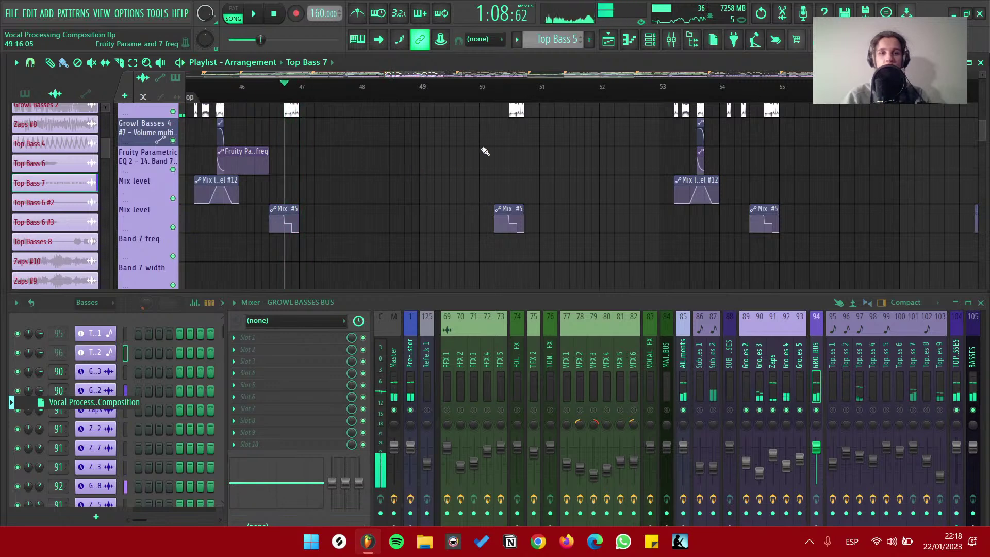
alt+scroll(480, 154, down, 1)
key(space)
Play the Zaps clips between bars 50 and 51, and save the project
click(510, 84)
key(space)
alt+scroll(626, 150, down, 2)
key(space)
key(ctrl+s)
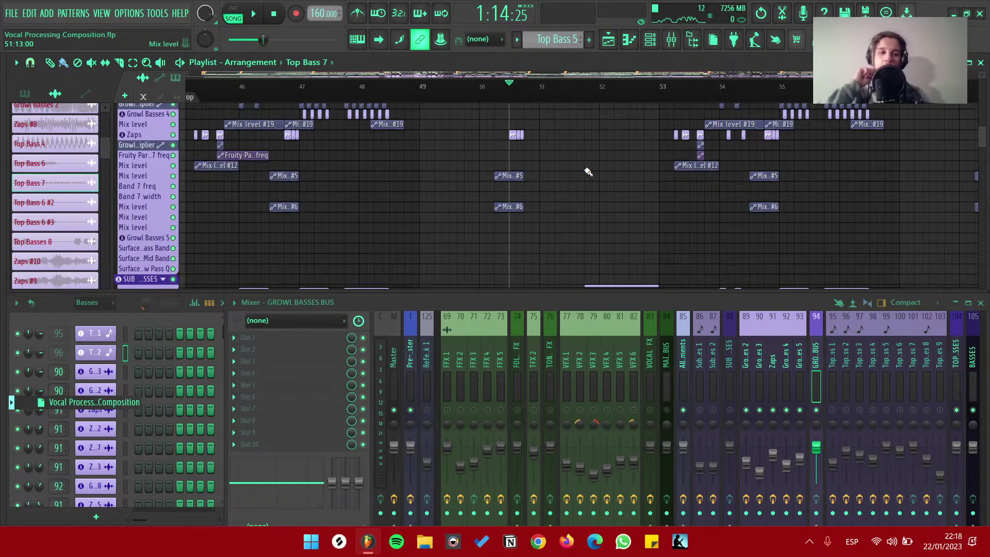
Examine how the growl bass and Zaps clips and their Mix level automation are arranged from bar 45 onward
key(alt+F8)
key(alt+F8)
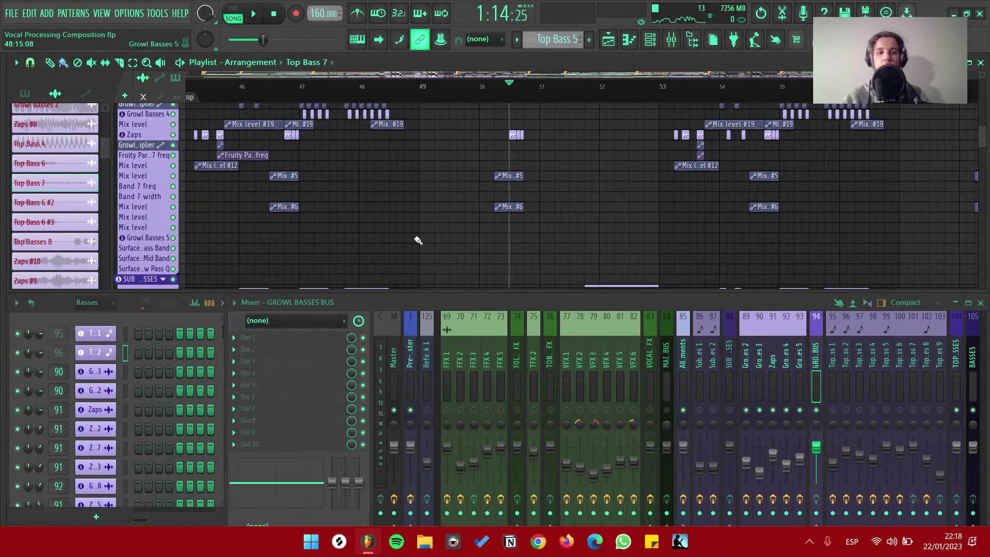
ctrl+scroll(508, 206, down, 3)
ctrl+scroll(518, 202, up, 2)
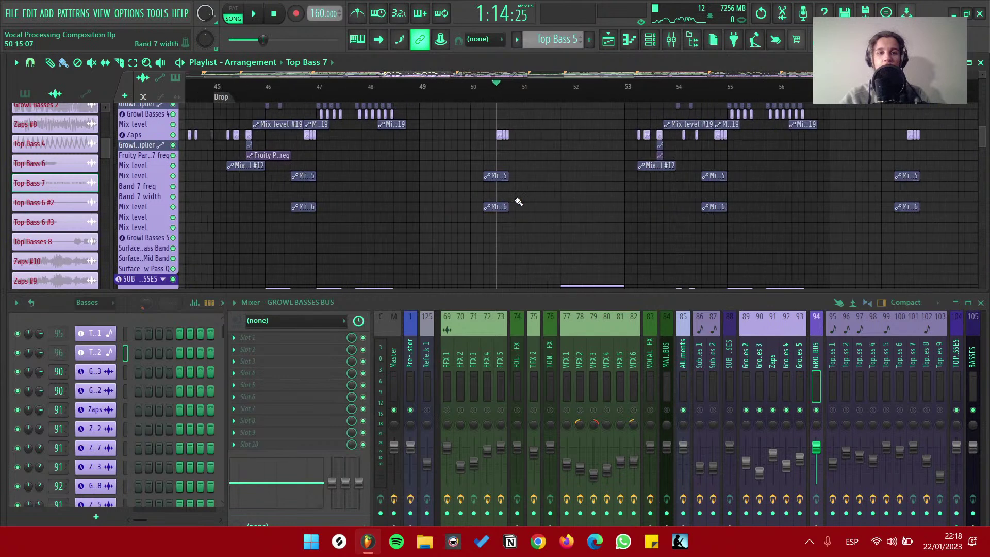
scroll(458, 178, up, 6)
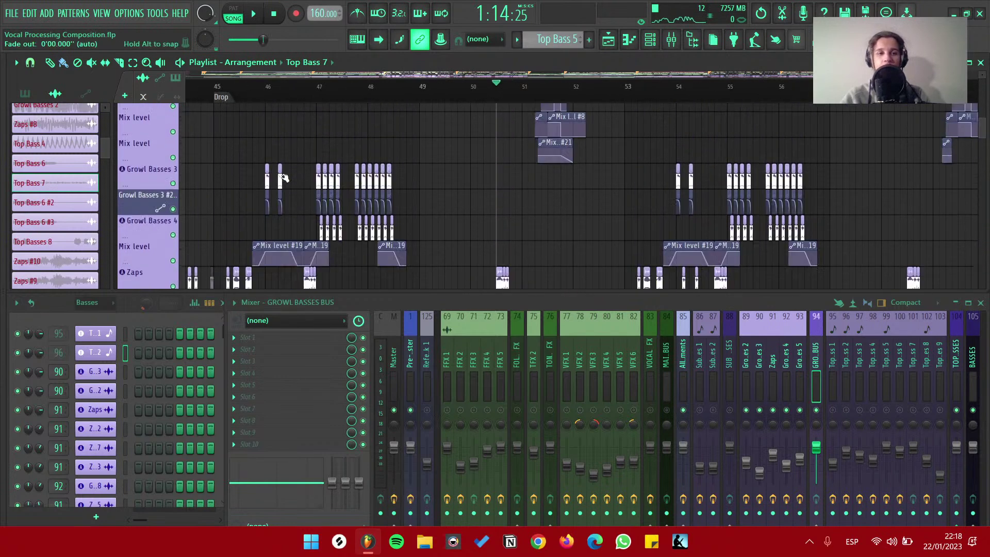
scroll(354, 176, down, 2)
scroll(354, 176, down, 2)
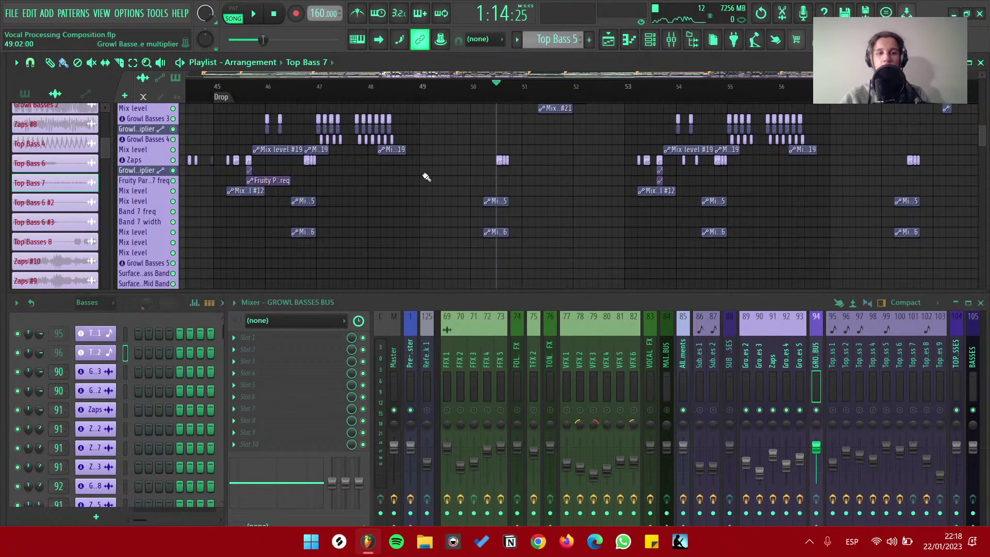
click(228, 94)
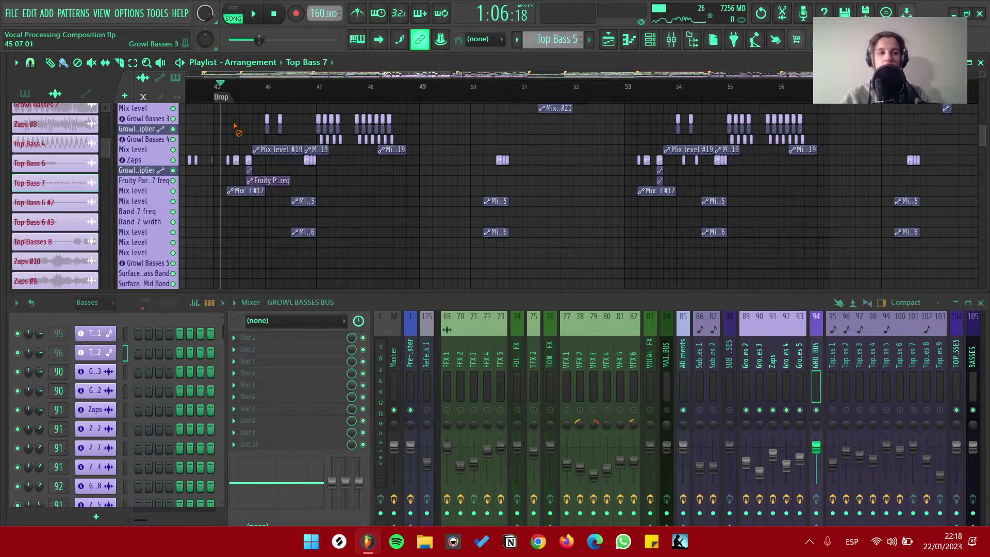
scroll(234, 126, up, 5)
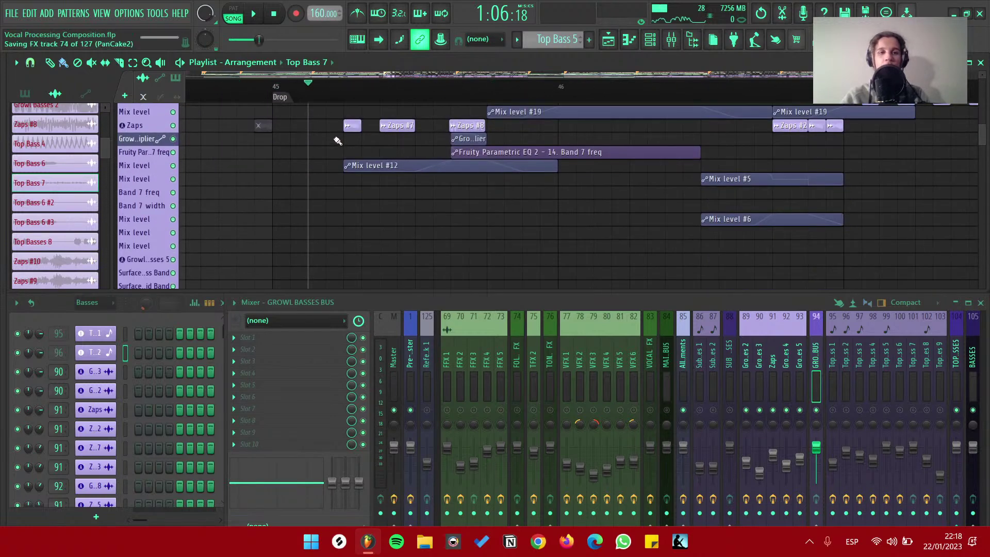
scroll(338, 141, down, 6)
scroll(470, 176, down, 5)
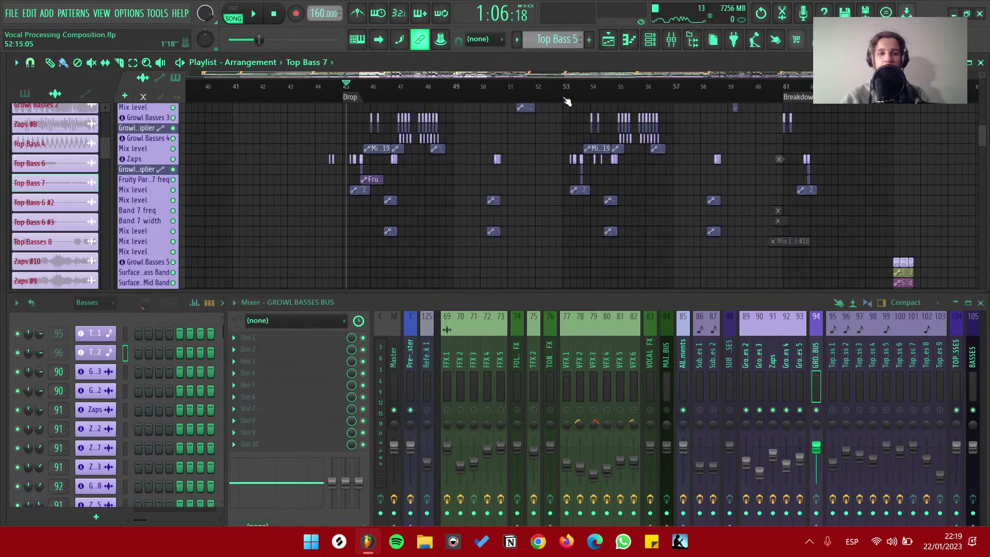
Play the growl basses from bar 53 and expand the SUB BASSES group in the playlist
click(563, 102)
key(space)
scroll(585, 154, down, 3)
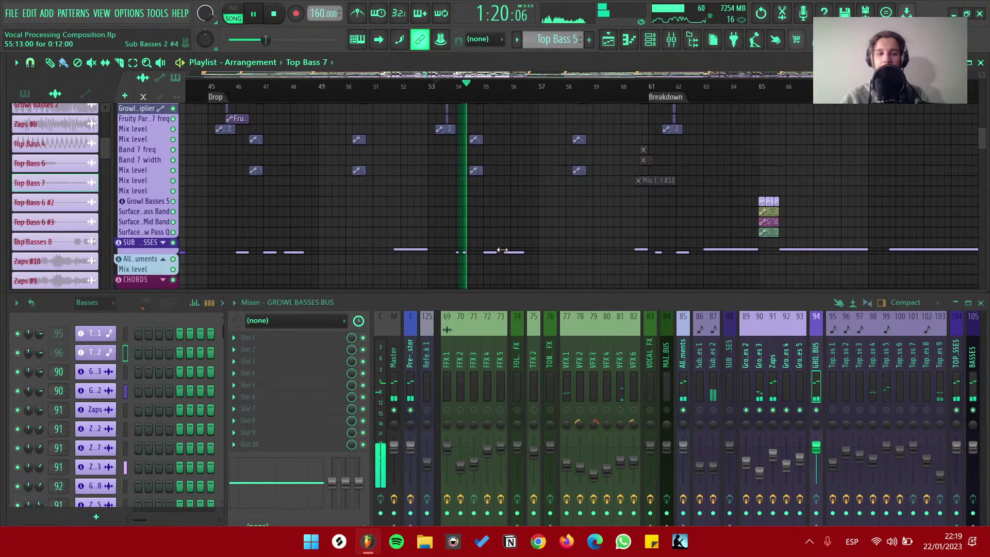
scroll(508, 247, down, 3)
click(163, 170)
key(space)
scroll(267, 139, up, 5)
Play the drop from bar 46 and solo the Sub Basses 2 mixer track
click(249, 87)
key(space)
click(713, 356)
key(space)
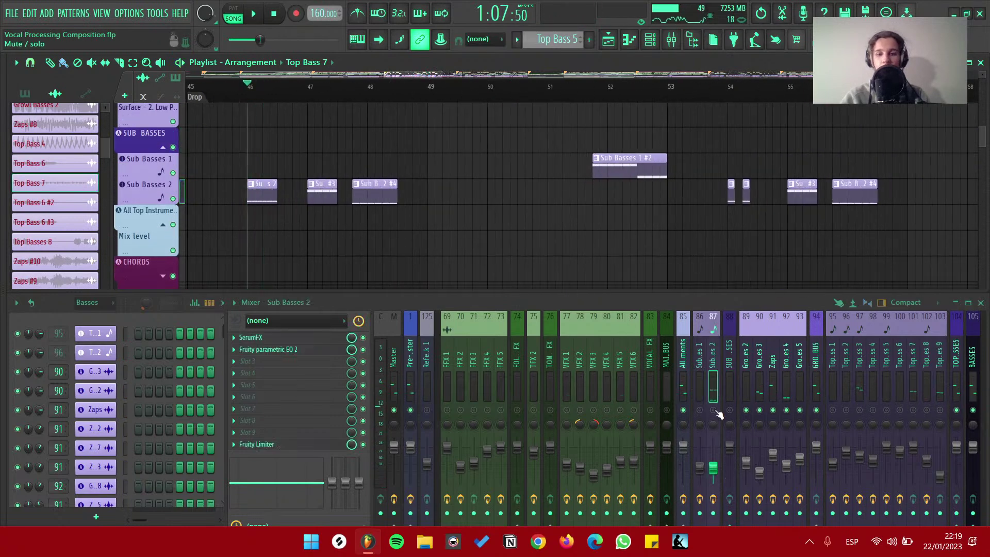
click(729, 410)
key(space)
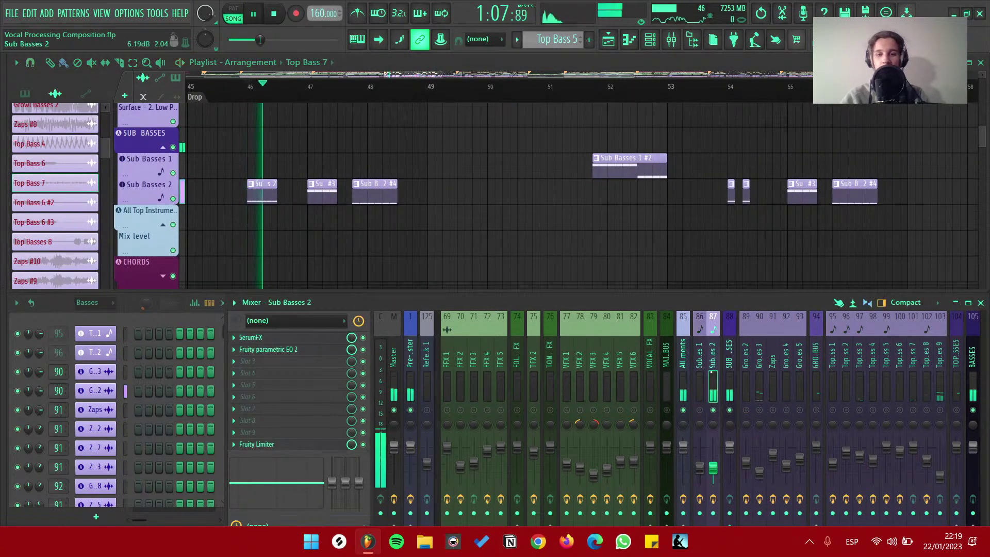
Select the Sub Basses 2 clip at bar 46, open its Serum instrument and replay the sub bass
click(252, 197)
key(space)
key(space)
scroll(159, 365, down, 1)
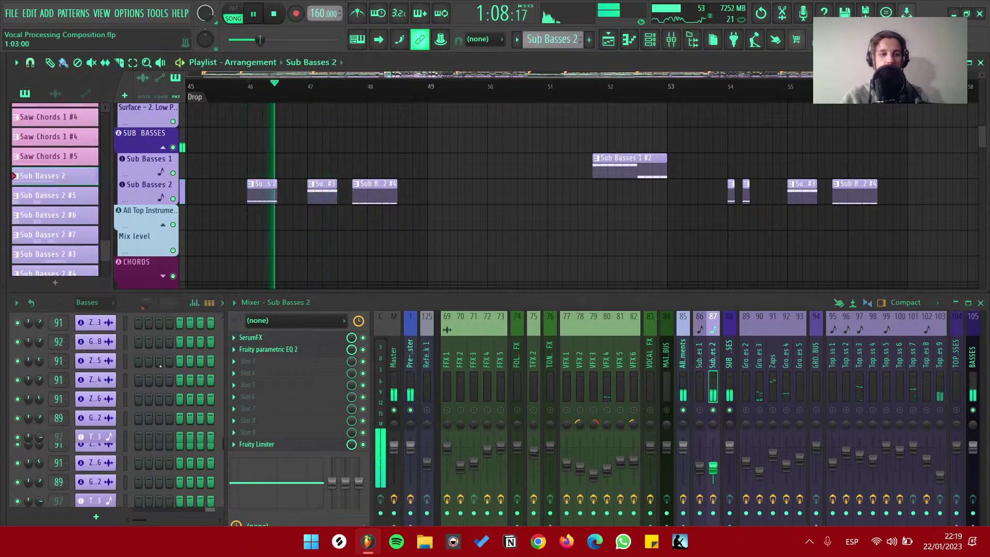
scroll(159, 365, up, 2)
key(space)
click(95, 351)
key(space)
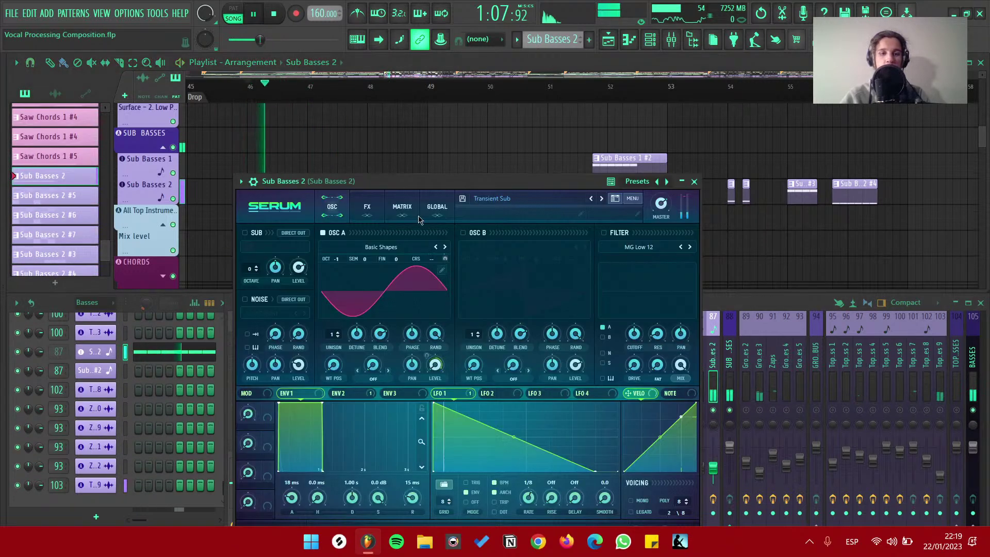
Examine the OSC A waveform and pitch settings, moving the Serum window so the whole synth is visible
key(space)
click(441, 245)
click(452, 251)
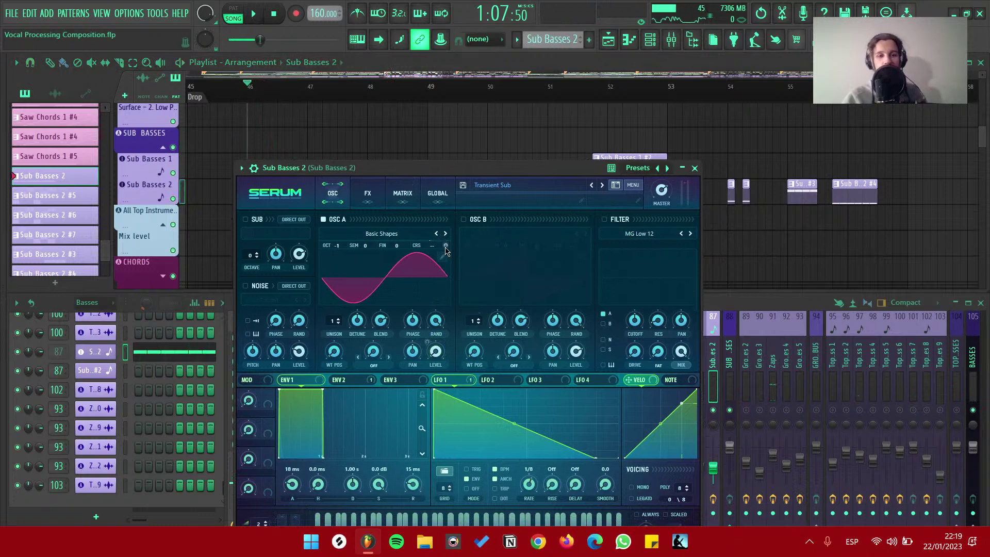
mouse_move(447, 251)
drag(406, 168, 426, 89)
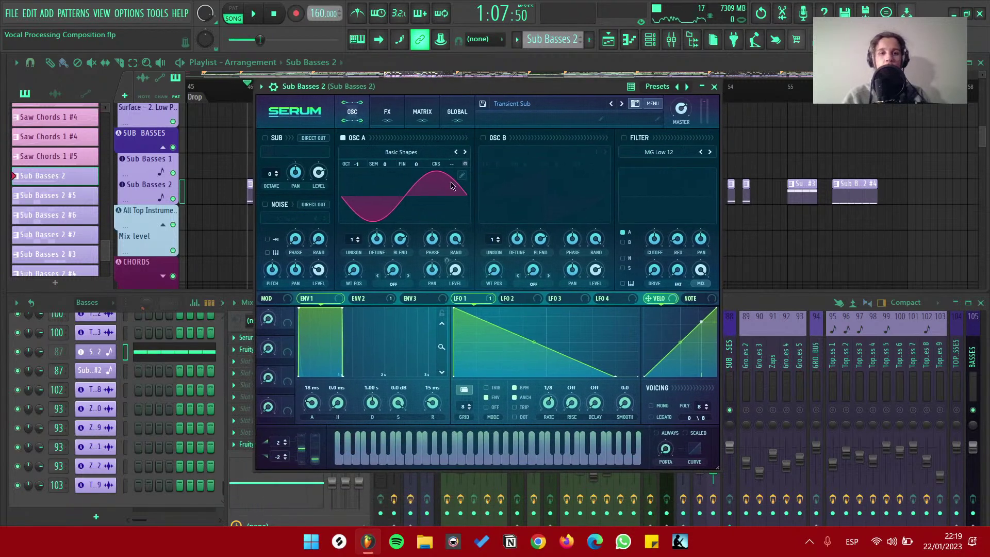
Show the ENV 2 envelope in Serum, replay the sub bass and inspect OSC A's pitch modulation
key(space)
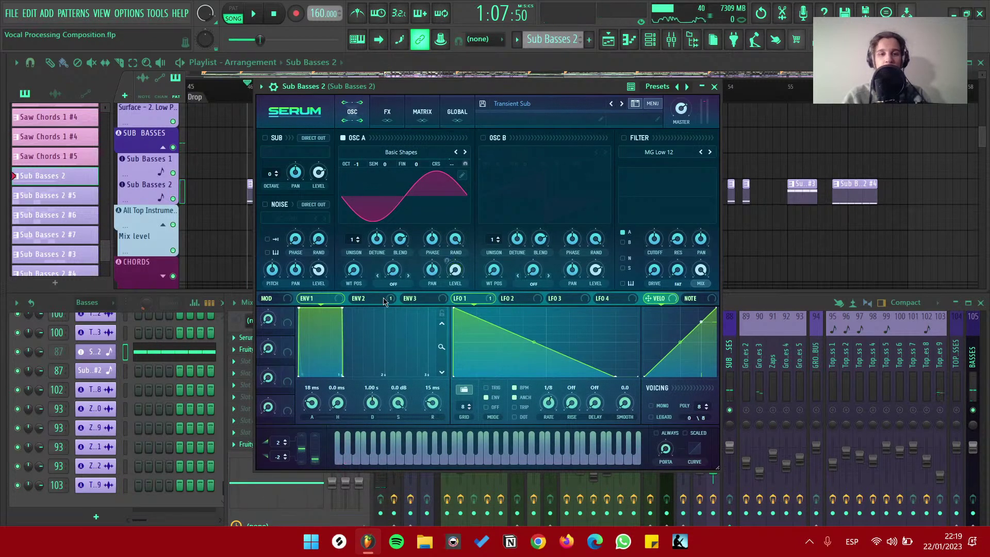
click(381, 299)
key(space)
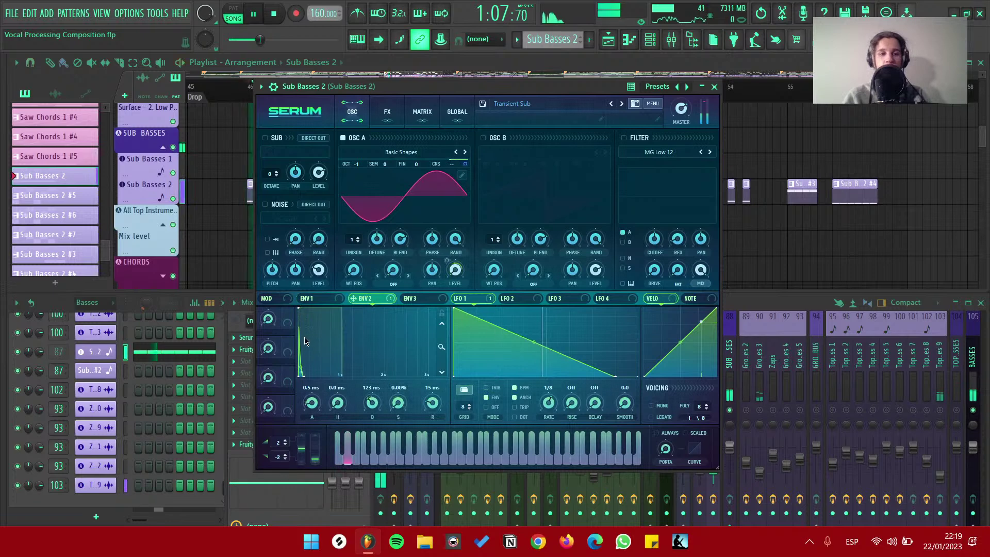
click(466, 161)
drag(469, 88, 488, 88)
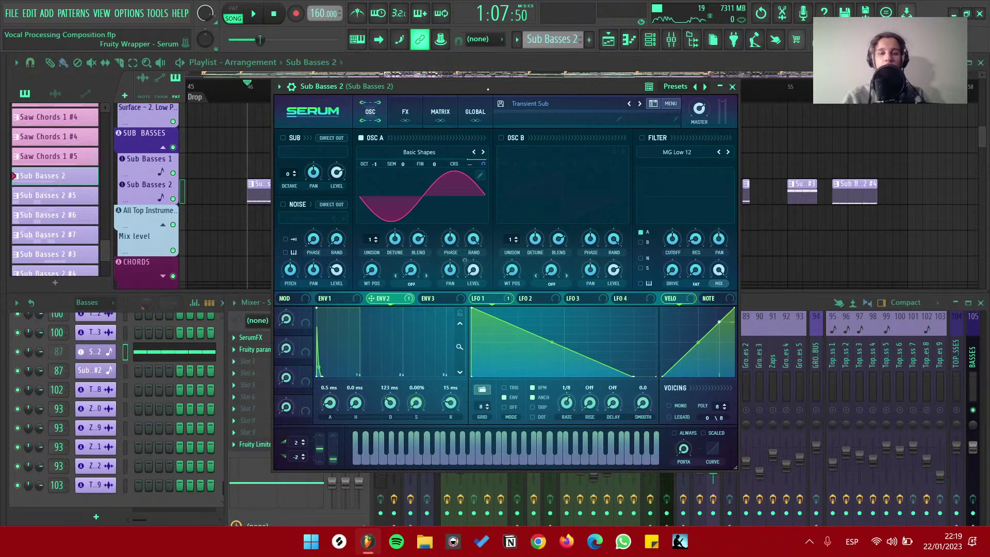
Glance at the Transient Sub patch's effects, return to its oscillators and reposition the Serum window slightly
click(405, 111)
click(370, 111)
drag(406, 86, 404, 86)
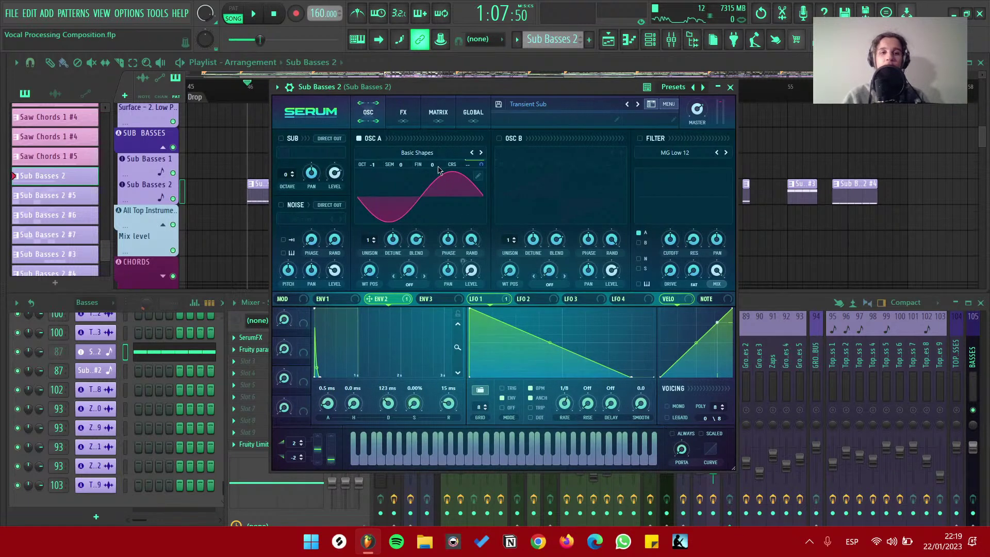
drag(447, 85, 450, 84)
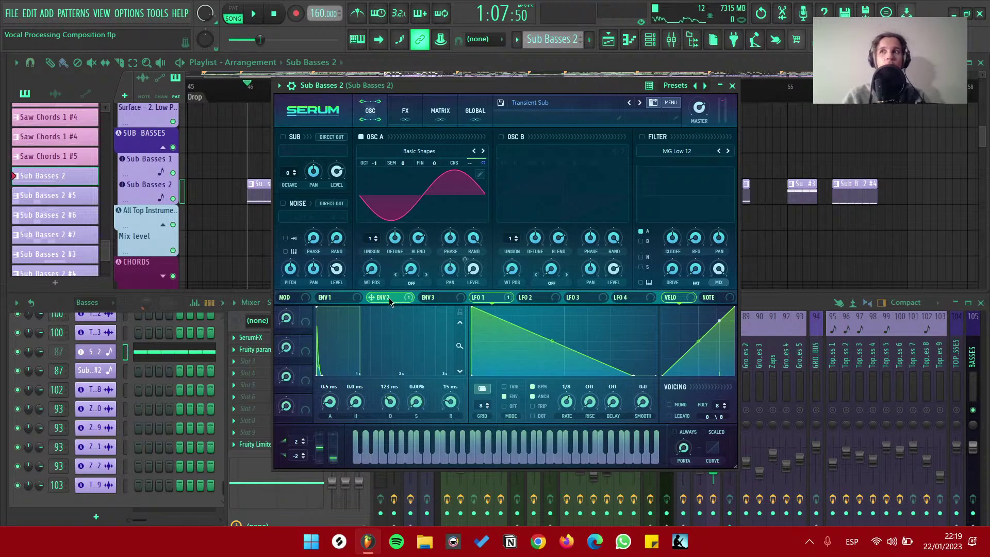
drag(466, 85, 457, 87)
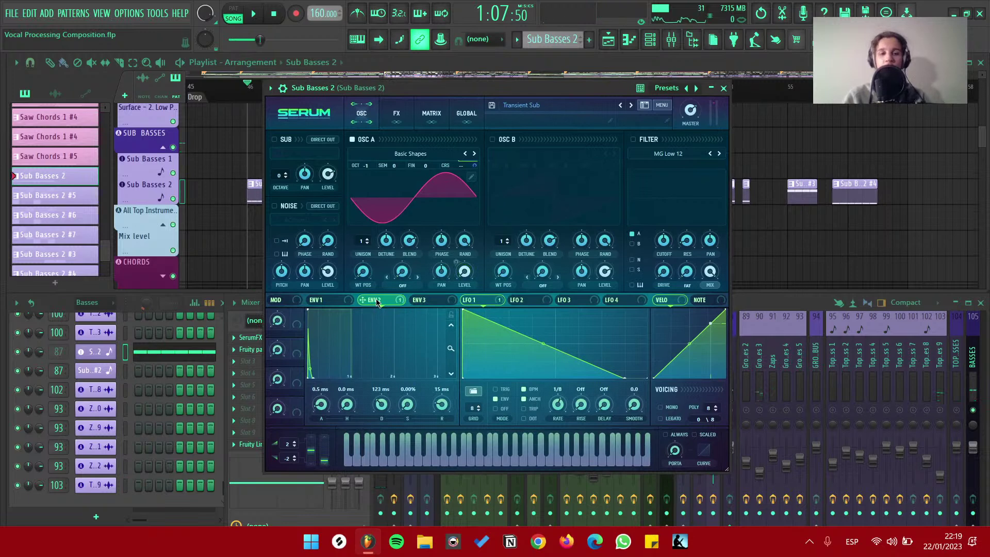
Show the sub bass patch's effects and modulation matrix in Serum while replaying the sound
click(396, 116)
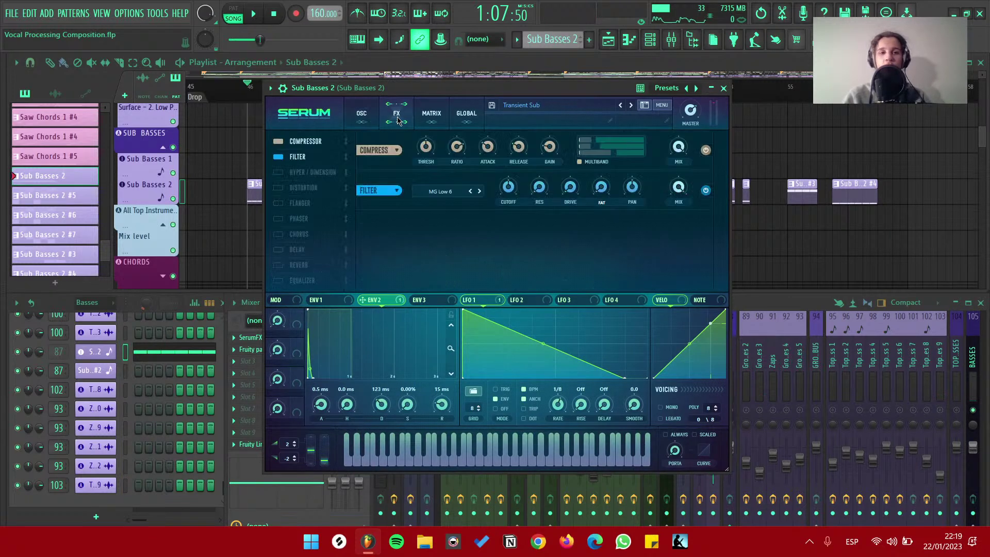
click(432, 116)
key(space)
key(space)
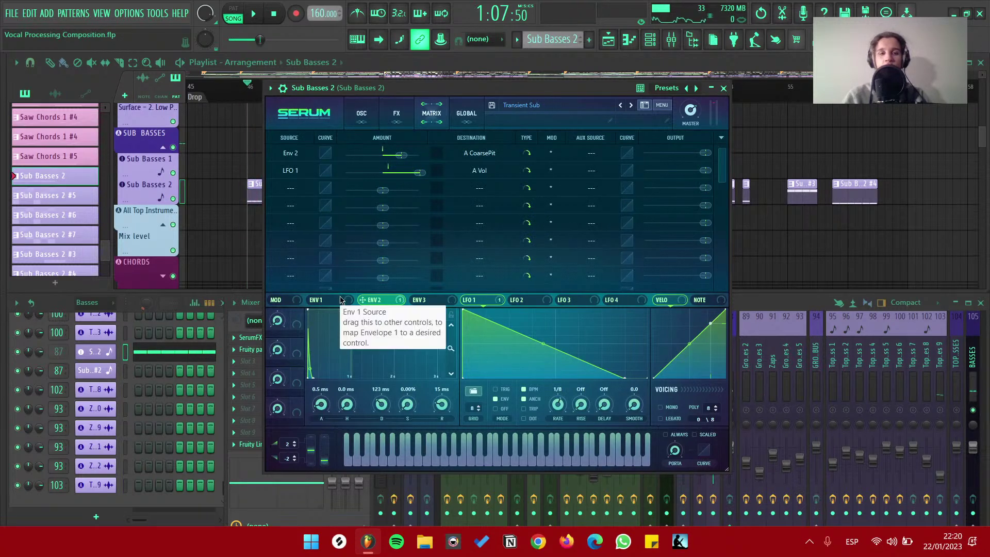
key(space)
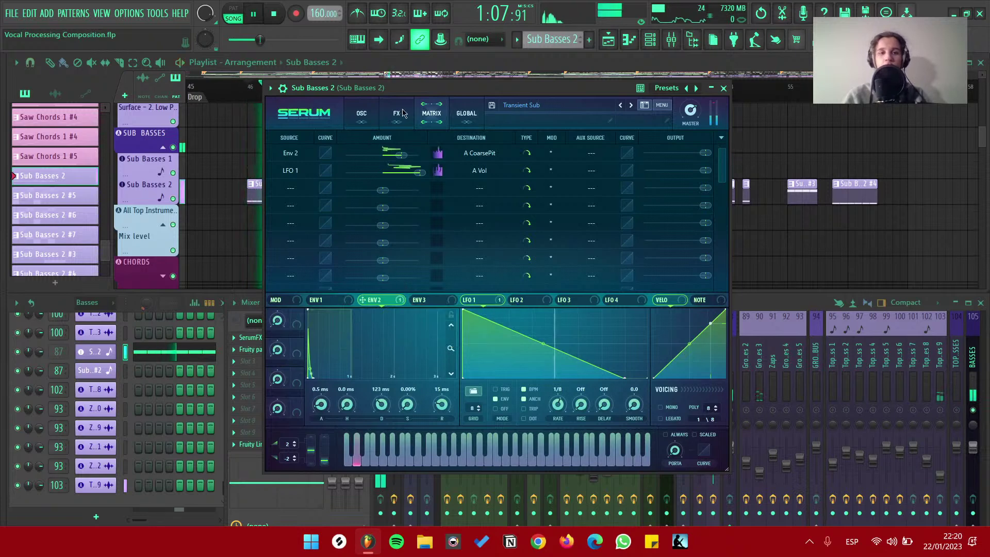
key(space)
key(space)
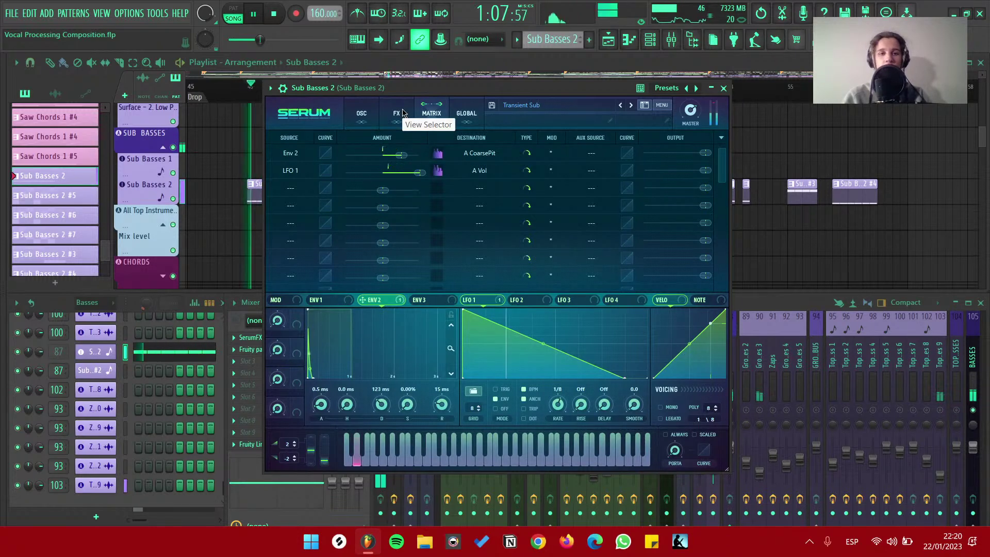
Compare the sub bass patch's oscillator settings with its compressor and filter effects, and close Serum
click(370, 117)
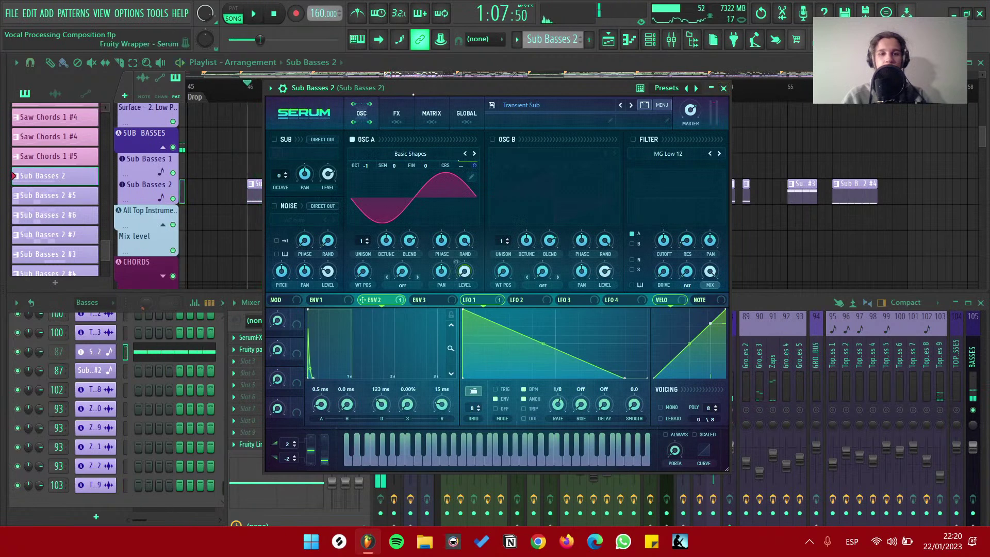
click(396, 113)
key(space)
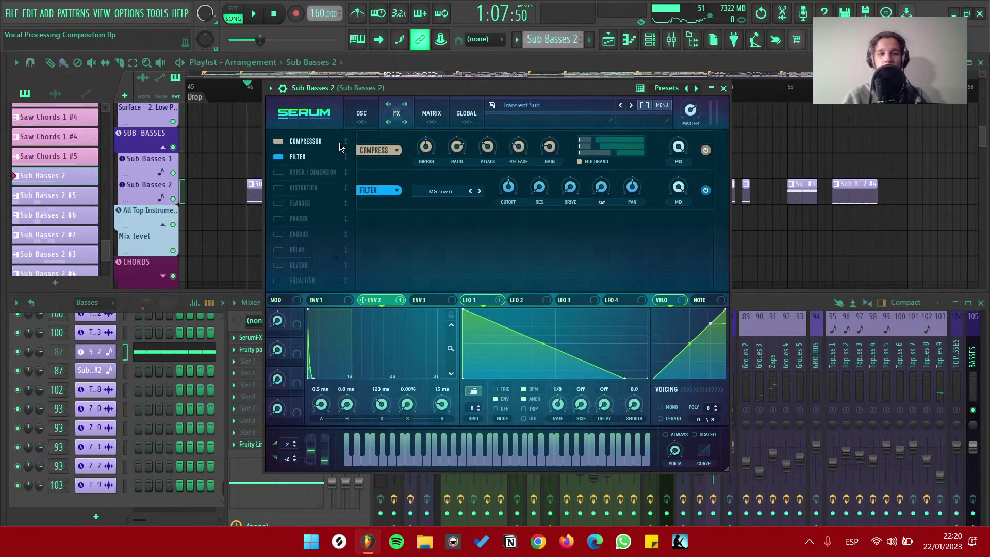
click(361, 115)
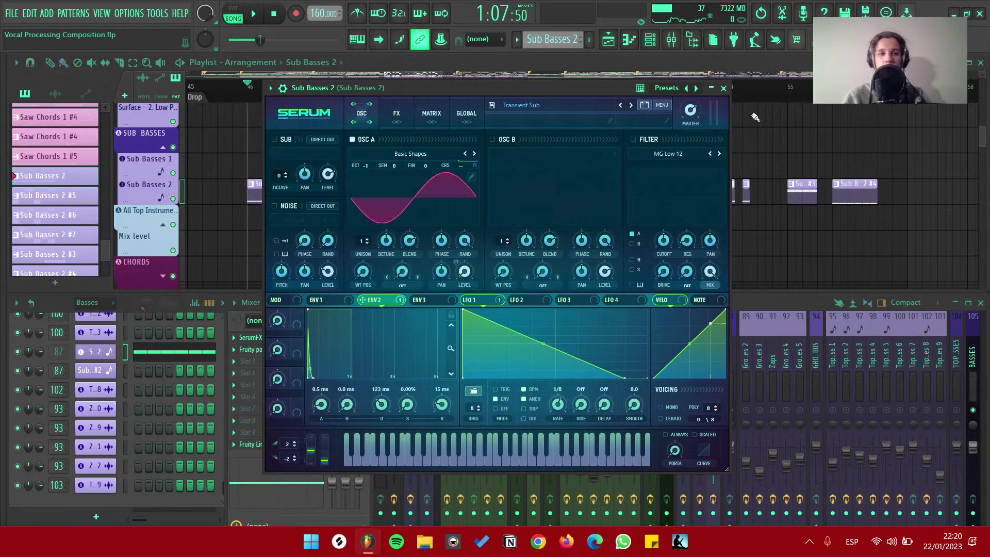
click(396, 113)
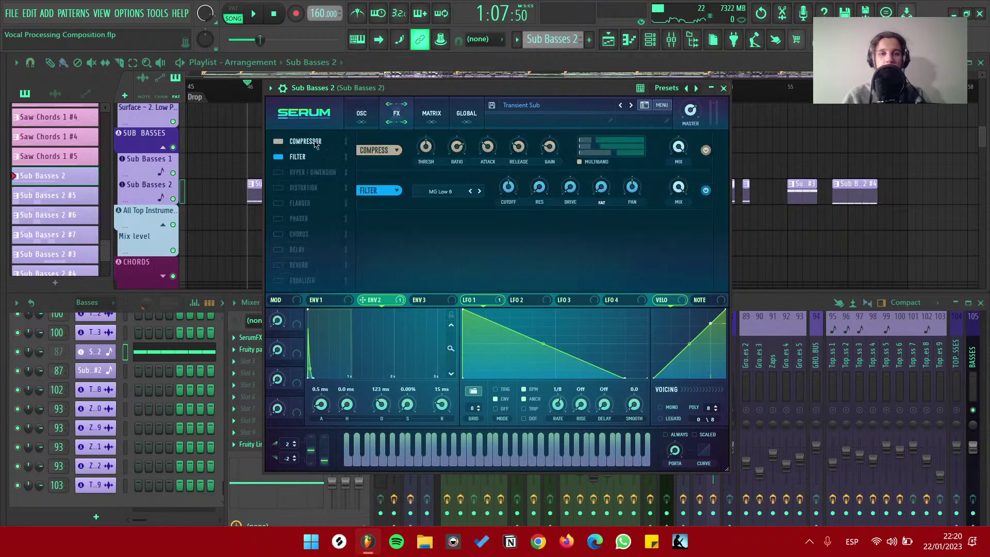
click(363, 114)
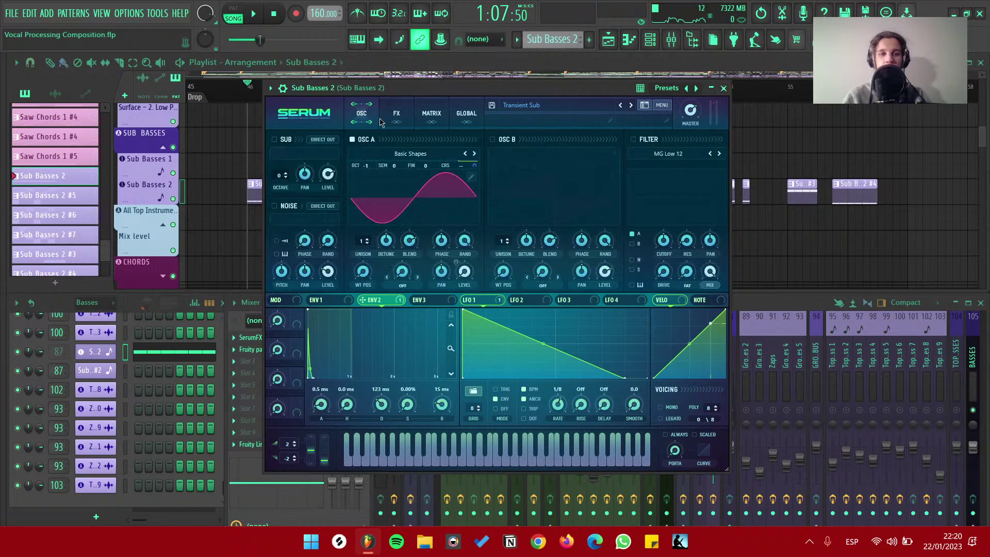
click(723, 89)
Find the SOFTER CHORDS track group below the basses in the playlist and expand it
scroll(559, 186, down, 2)
key(space)
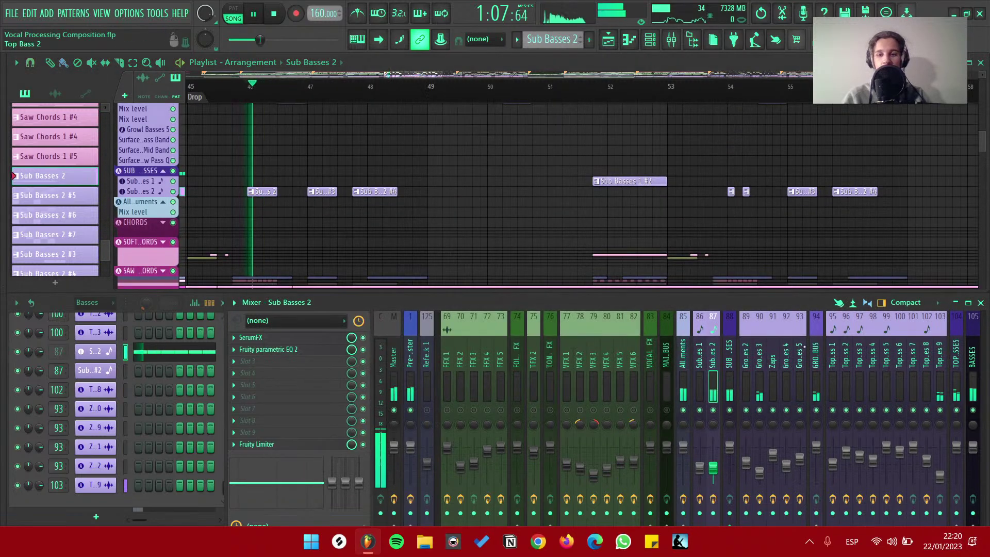
scroll(394, 205, down, 4)
scroll(393, 206, down, 2)
scroll(389, 204, down, 3)
key(space)
click(163, 128)
scroll(449, 175, down, 1)
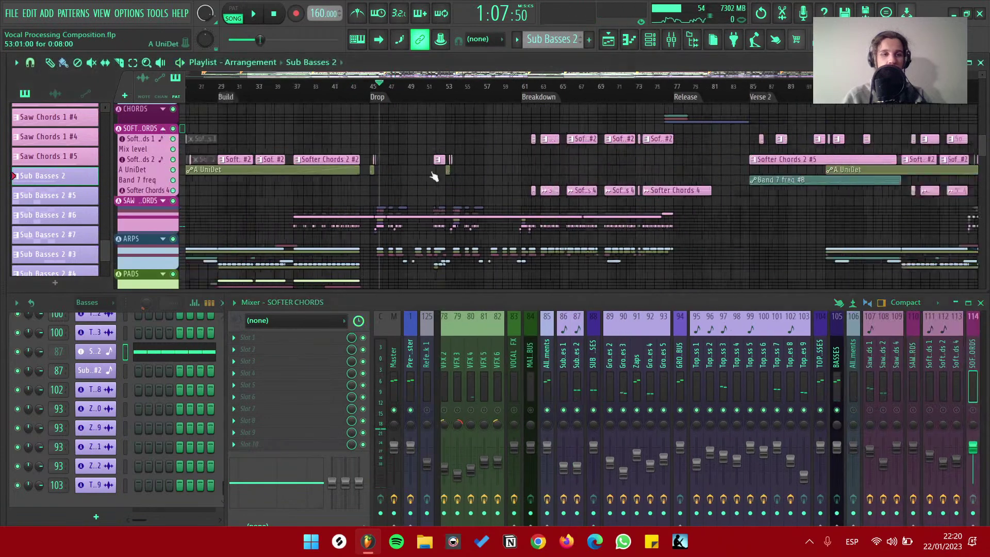
Play the softer chords from the Build marker at bar 29 and select the Softer Chords 2 #2 pattern
scroll(449, 175, up, 5)
click(379, 94)
key(space)
scroll(695, 229, down, 4)
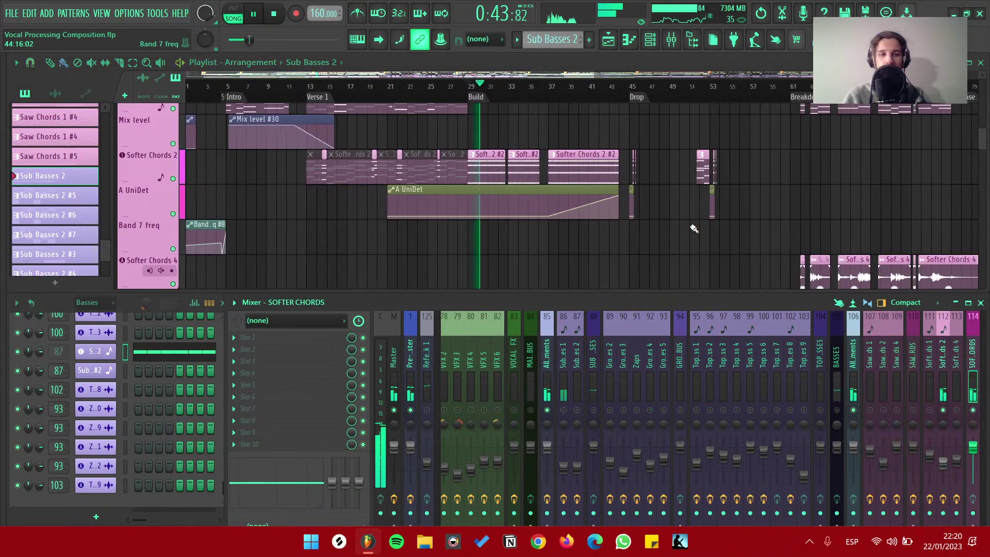
click(240, 349)
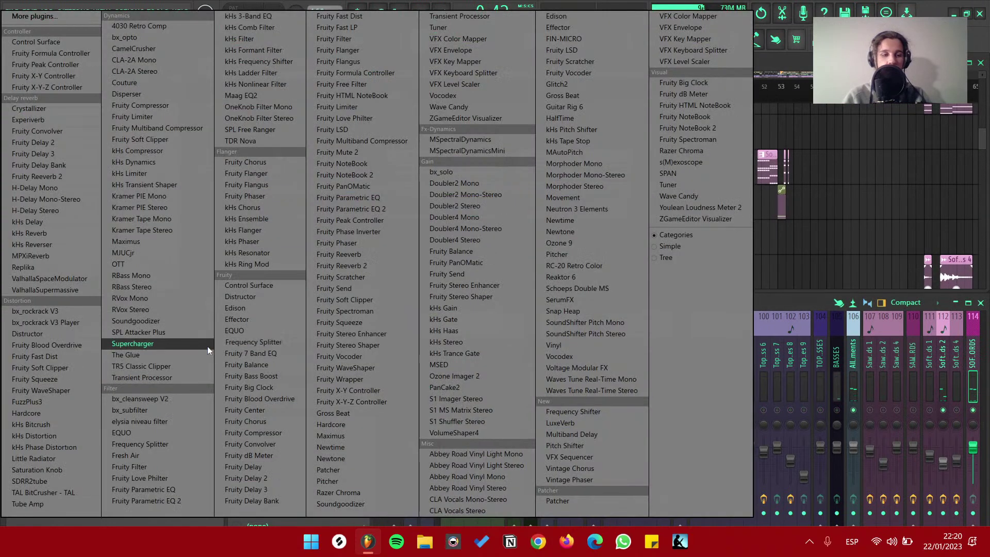
click(837, 207)
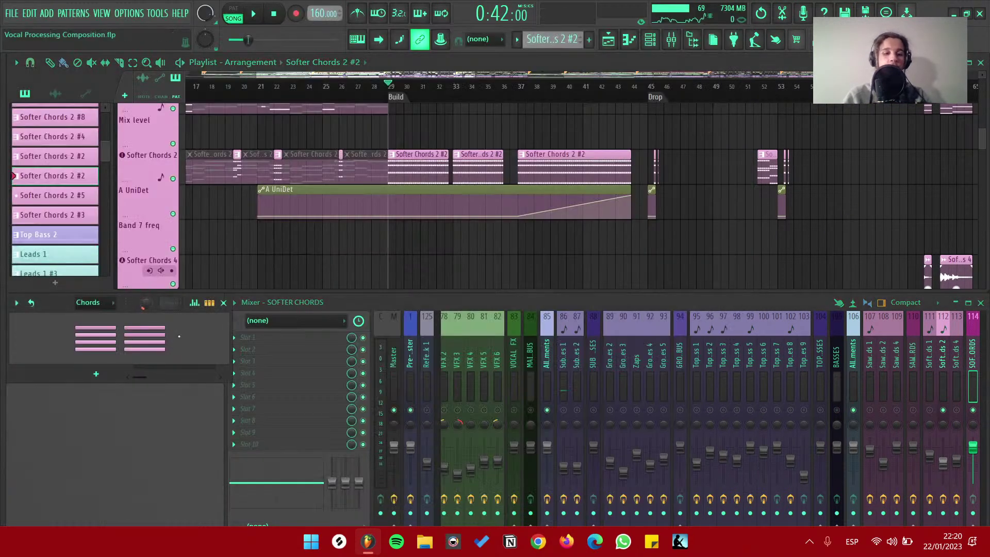
Open the Softer Chords 2 channel's Serum instrument and move its window so the whole synth is visible
click(166, 334)
click(95, 352)
drag(278, 230, 375, 88)
click(241, 218)
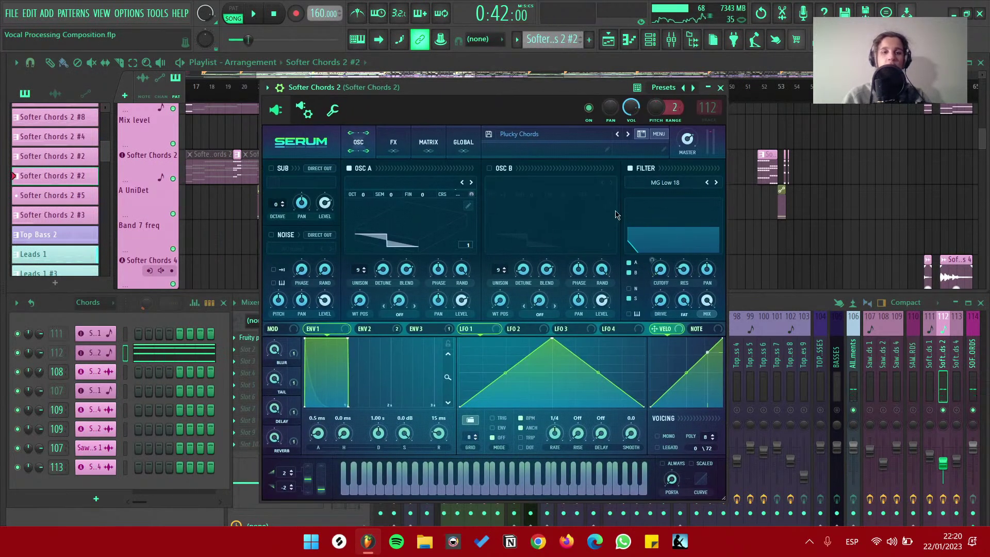
Play the Plucky Chords patch and examine its oscillator, filter and effects chain in Serum
key(space)
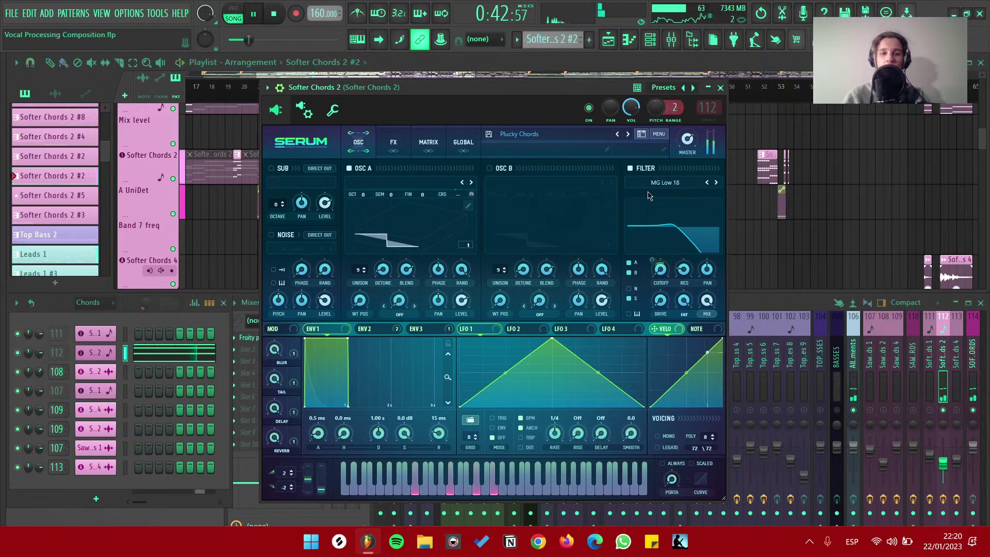
key(space)
click(394, 142)
click(364, 142)
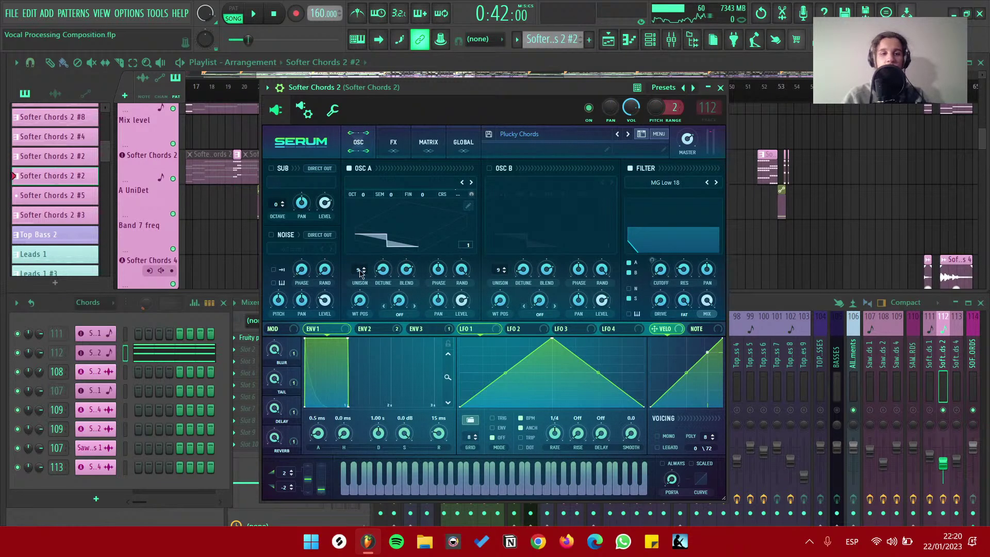
click(391, 143)
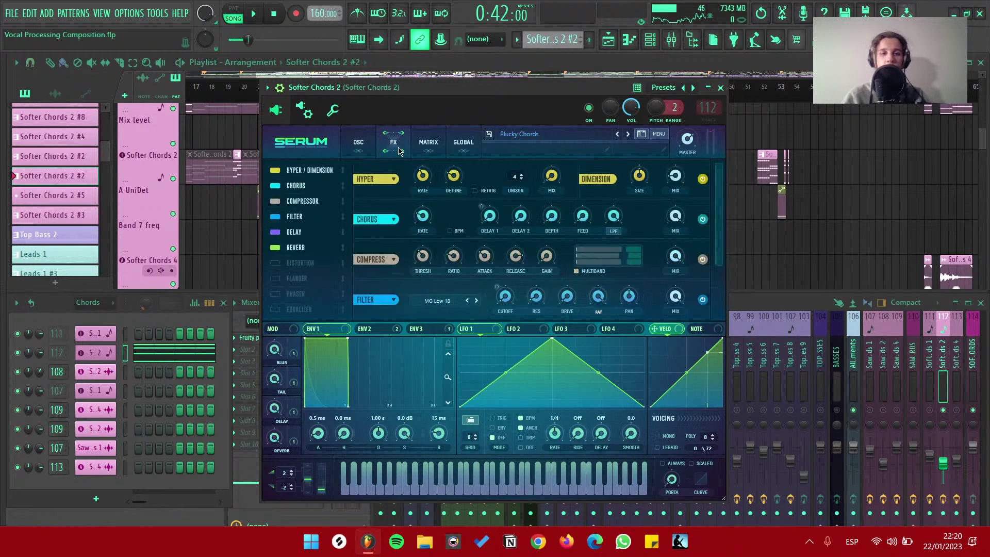
click(308, 201)
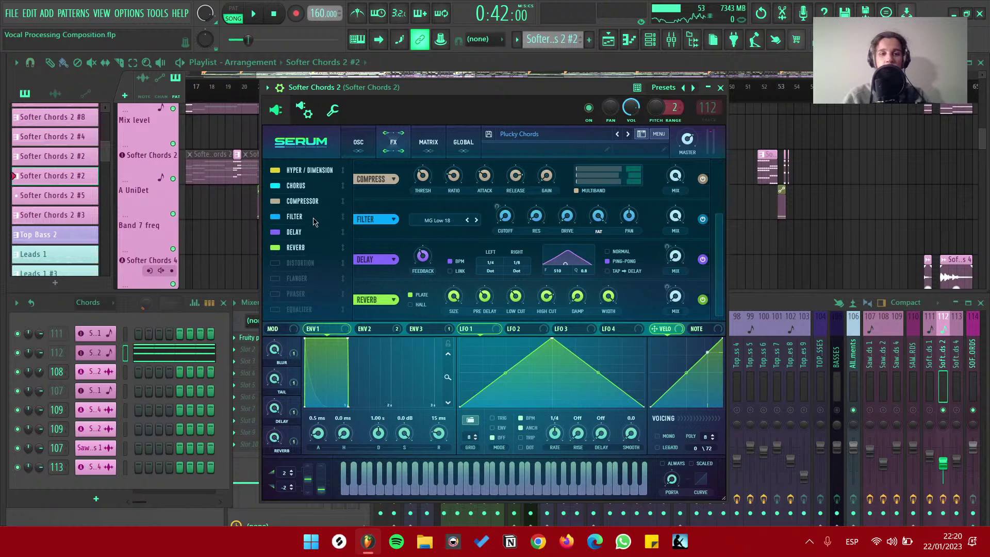
Replay the softer chords with the Blur macro at 0%, and return the macro to 100%
key(space)
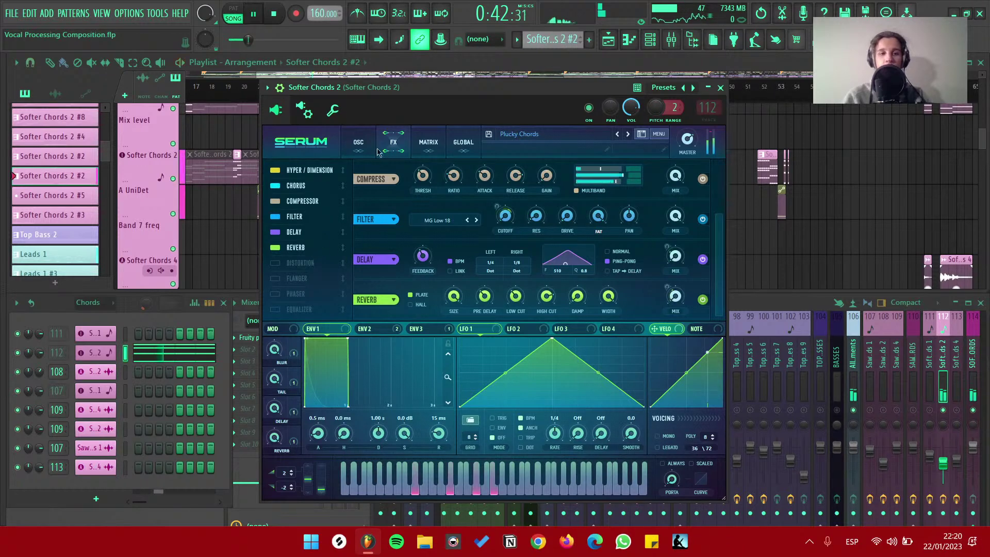
click(359, 142)
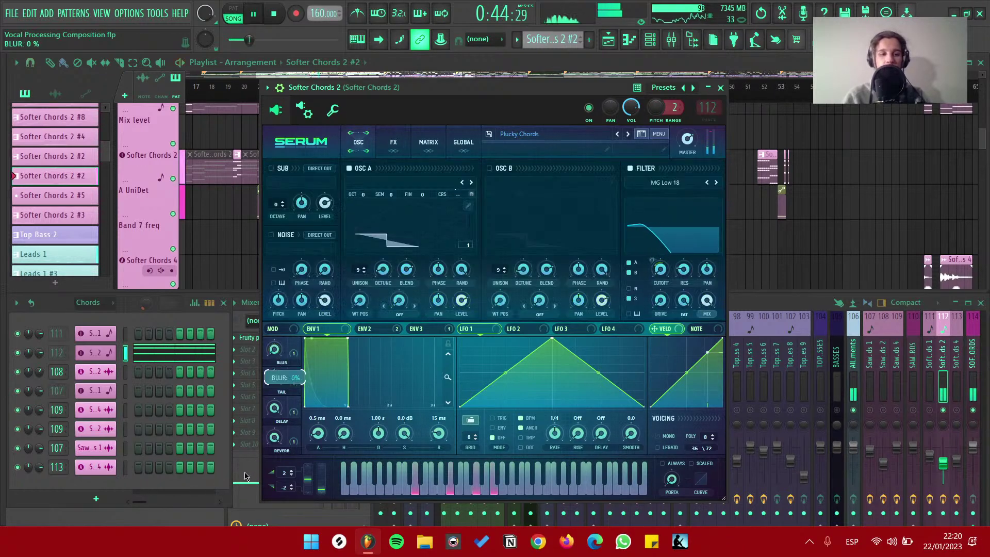
key(space)
drag(256, 357, 277, 361)
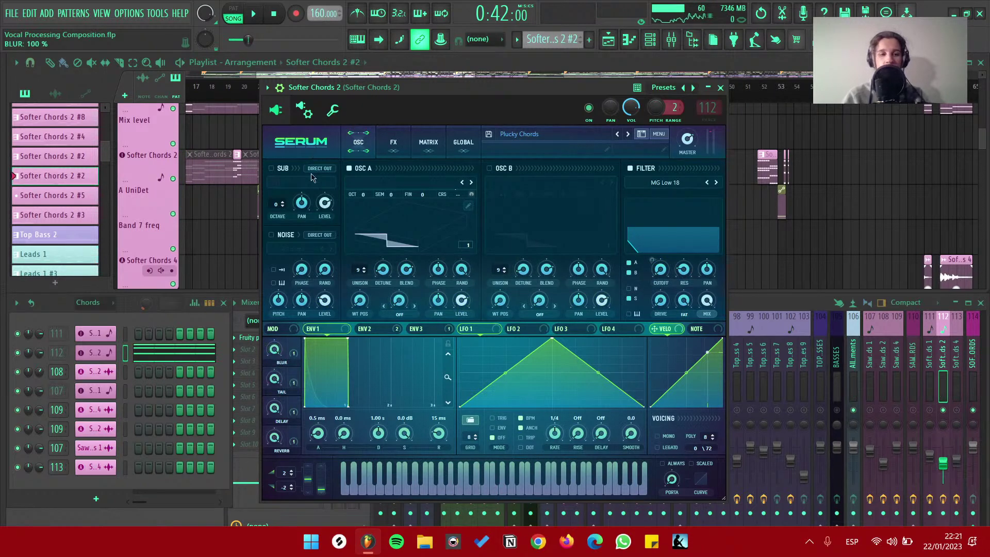
Replay the softer chords while sweeping the Tail macro down and back to 100% and testing the Delay macro
key(space)
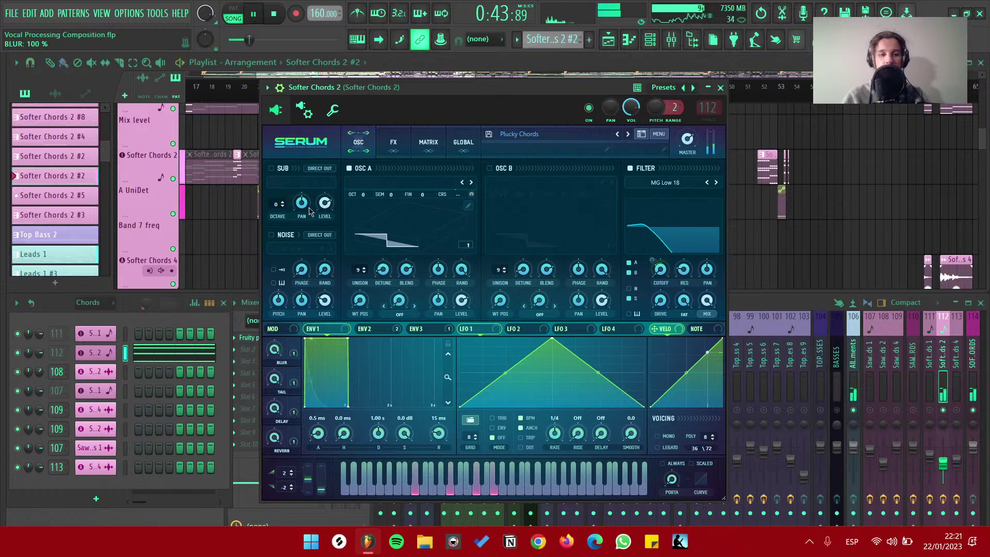
drag(274, 380, 290, 337)
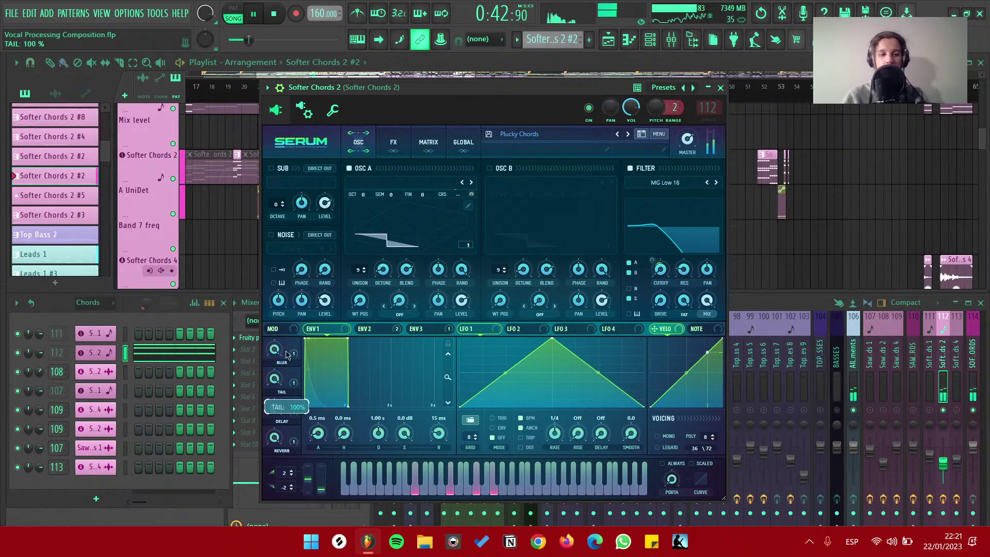
drag(246, 496, 332, 272)
drag(274, 379, 217, 487)
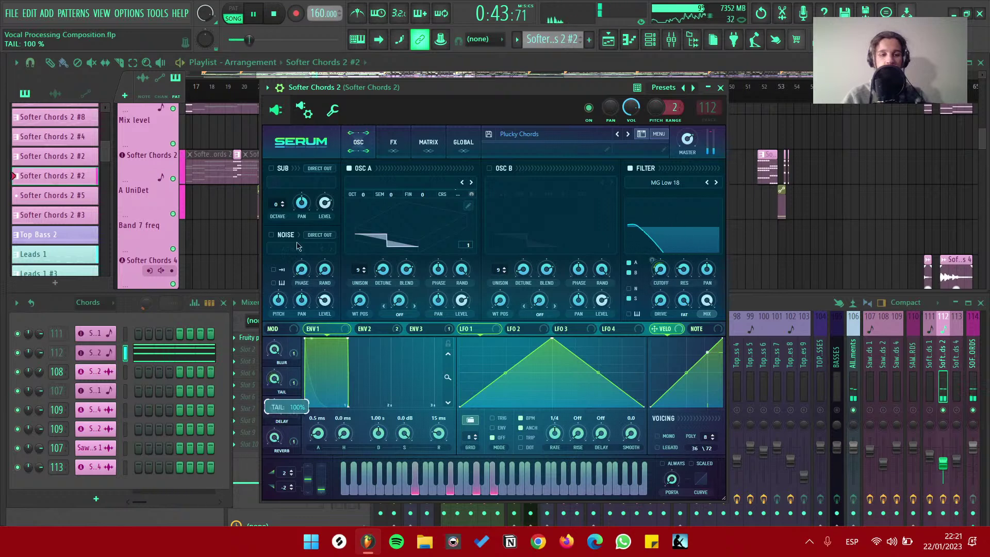
drag(274, 408, 320, 457)
key(space)
key(space)
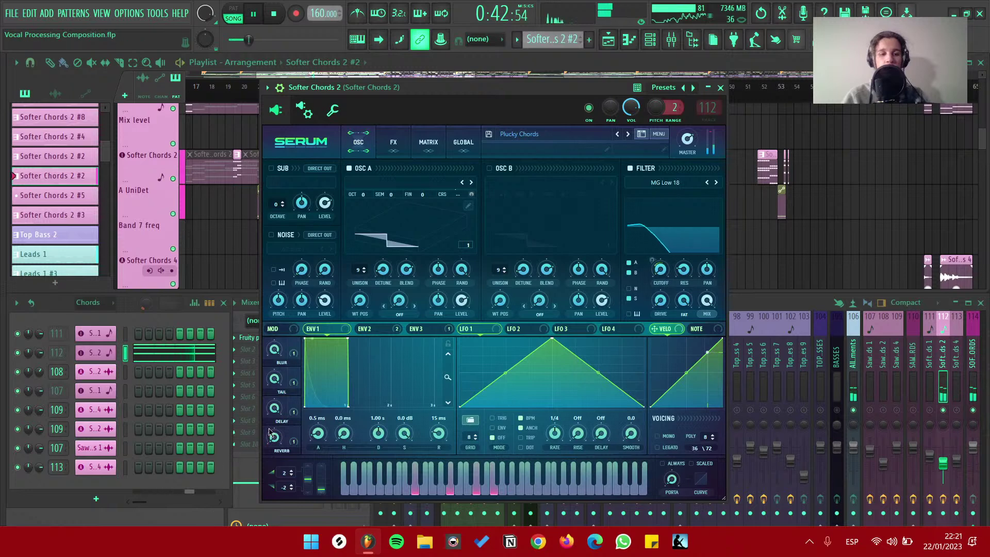
key(space)
key(space)
key(space)
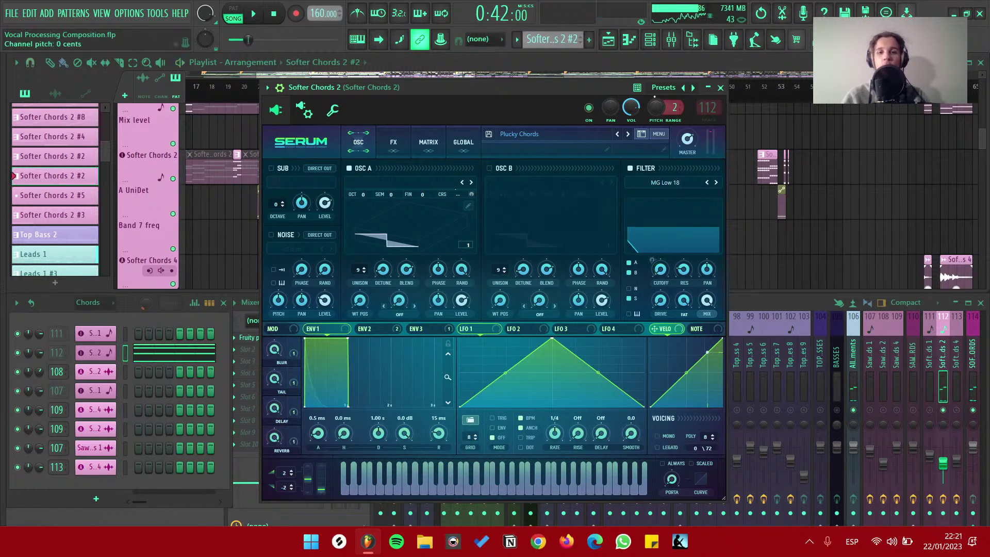
Move the Serum window aside, show the Plucky Chords effects once more and close the instrument
drag(599, 92, 574, 97)
click(359, 148)
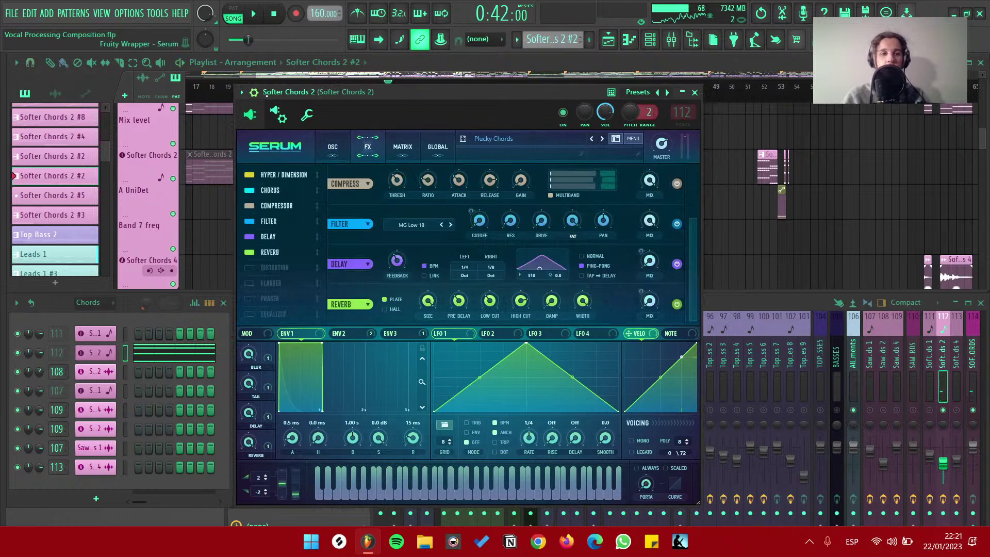
click(262, 98)
click(694, 92)
Replay the build from bar 29 and focus the playlist on the Softer Chords 2 #2 clips
key(space)
scroll(523, 167, down, 3)
scroll(523, 168, up, 2)
scroll(519, 172, down, 3)
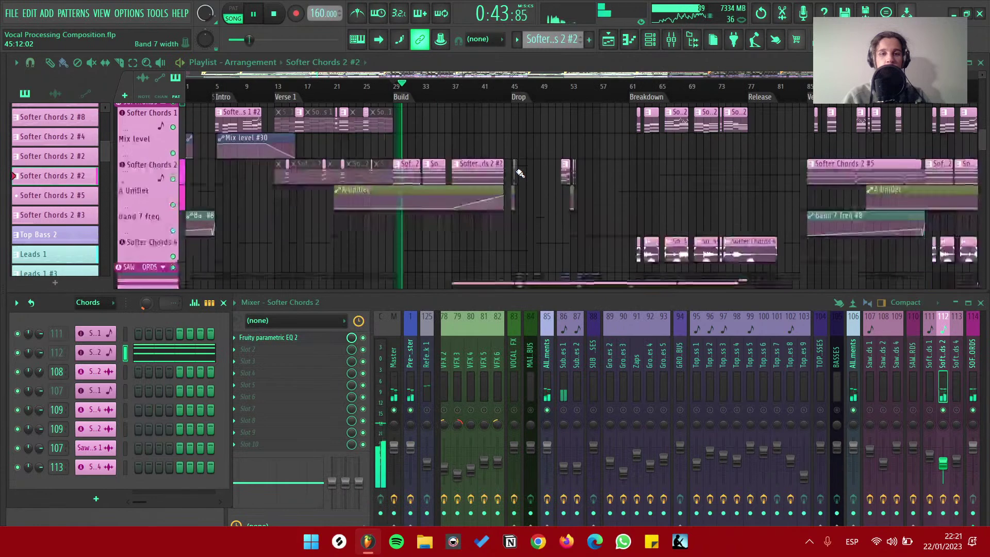
scroll(365, 171, up, 2)
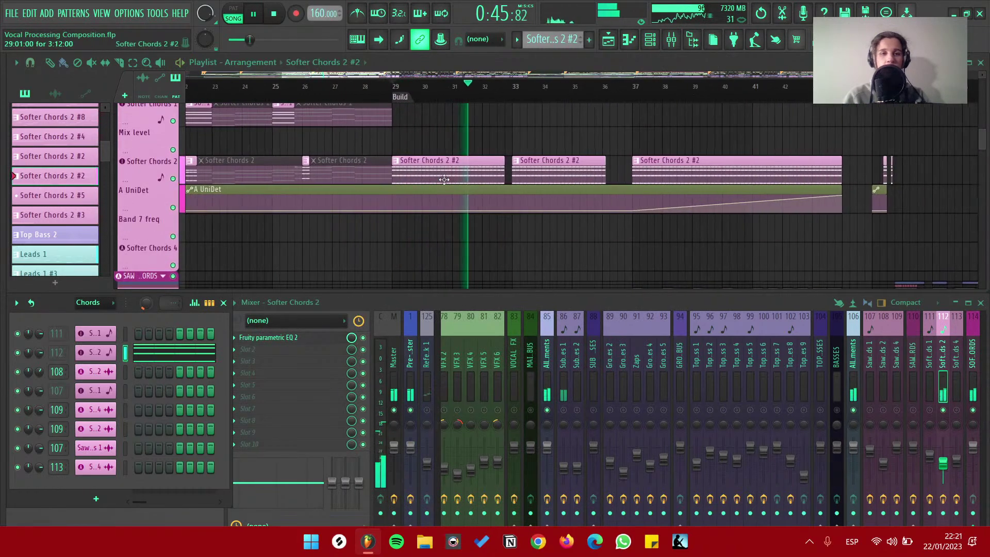
Examine the Softer Chords 2 notes in the piano roll, stop playback and close the piano roll and playlist
key(F7)
scroll(81, 298, up, 6)
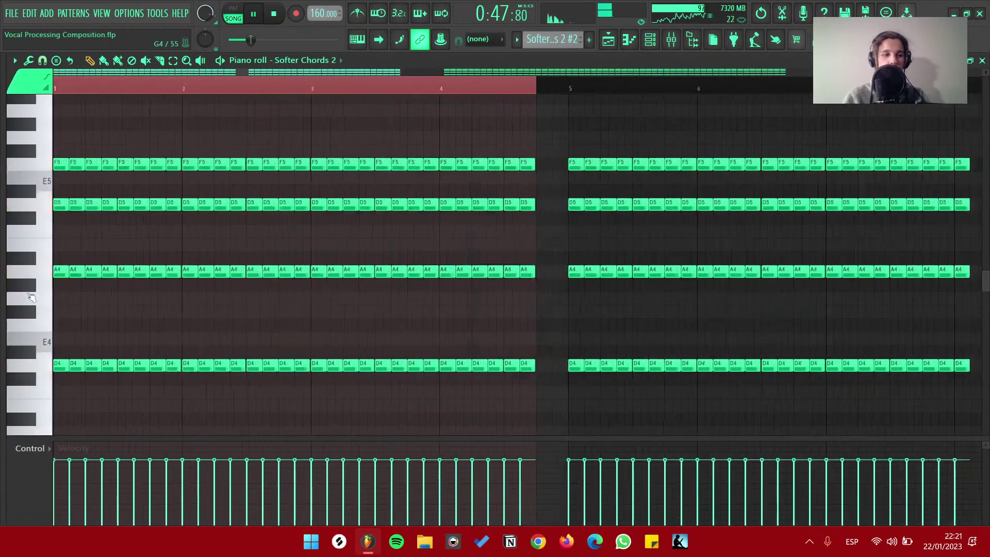
key(space)
key(Escape)
key(Escape)
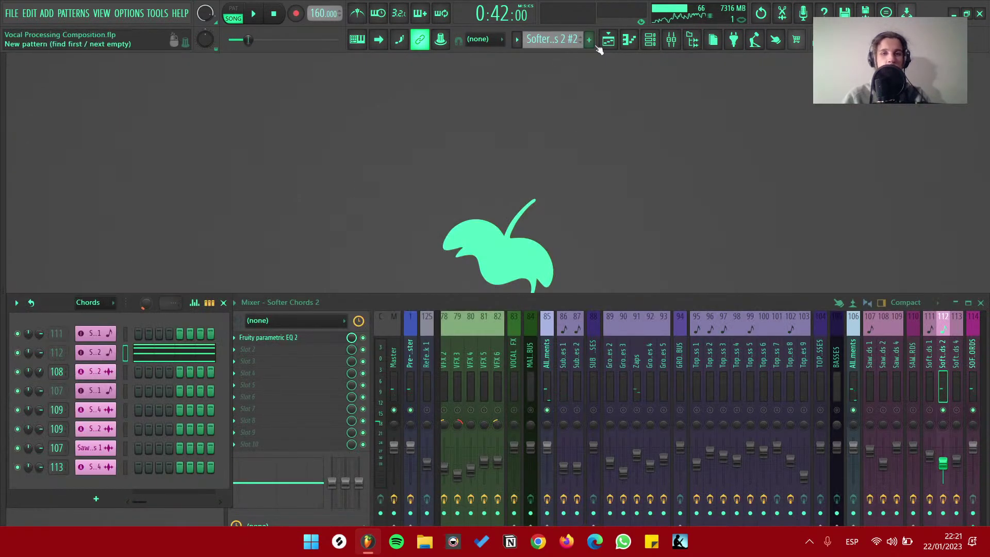
Open the Softer Chords 2 notes in the piano roll, examine the notes of the first chord and close the piano roll
key(F5)
double_click(458, 163)
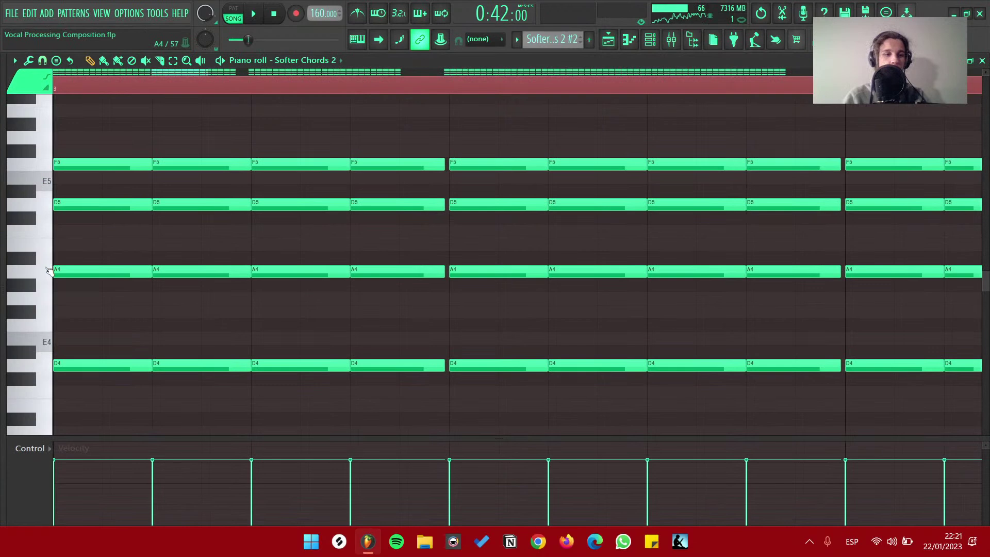
click(88, 204)
click(98, 276)
click(105, 177)
right_click(108, 178)
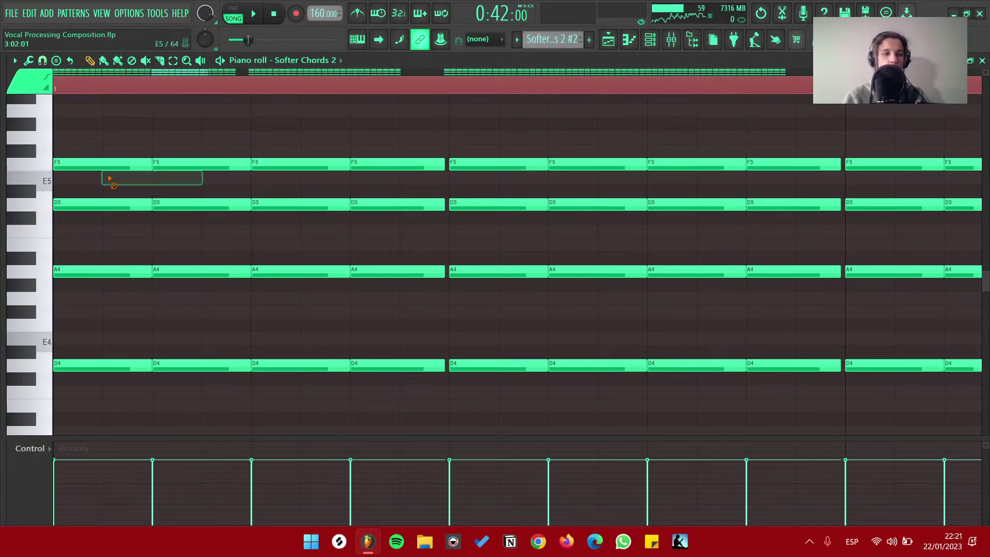
key(F7)
Audition the Softer Chords 2 clips in the Verse 1 section of the playlist, around bars 19 and 14
scroll(355, 225, down, 2)
scroll(365, 222, up, 2)
click(365, 97)
key(space)
scroll(496, 221, down, 1)
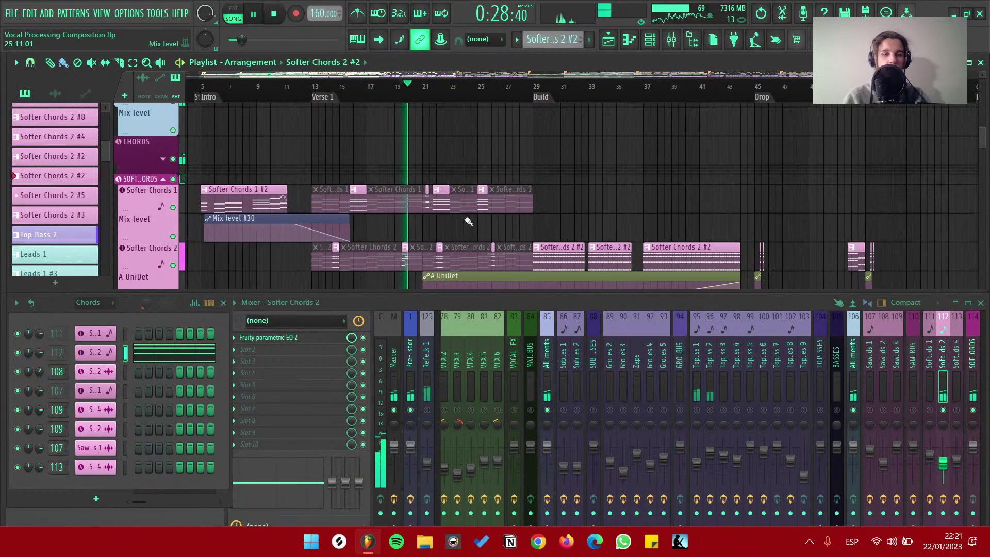
scroll(496, 221, up, 2)
key(space)
scroll(448, 188, up, 1)
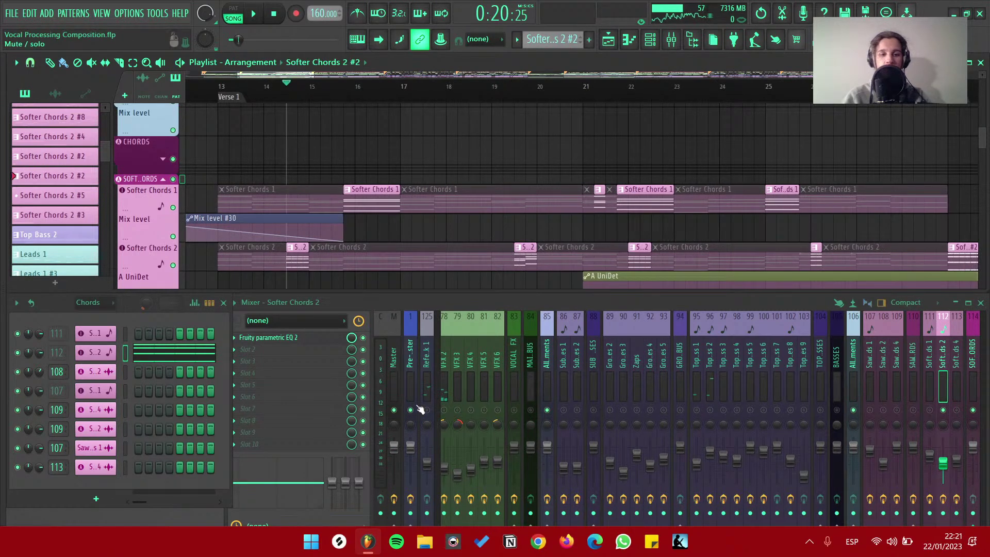
key(space)
click(220, 88)
scroll(640, 207, down, 2)
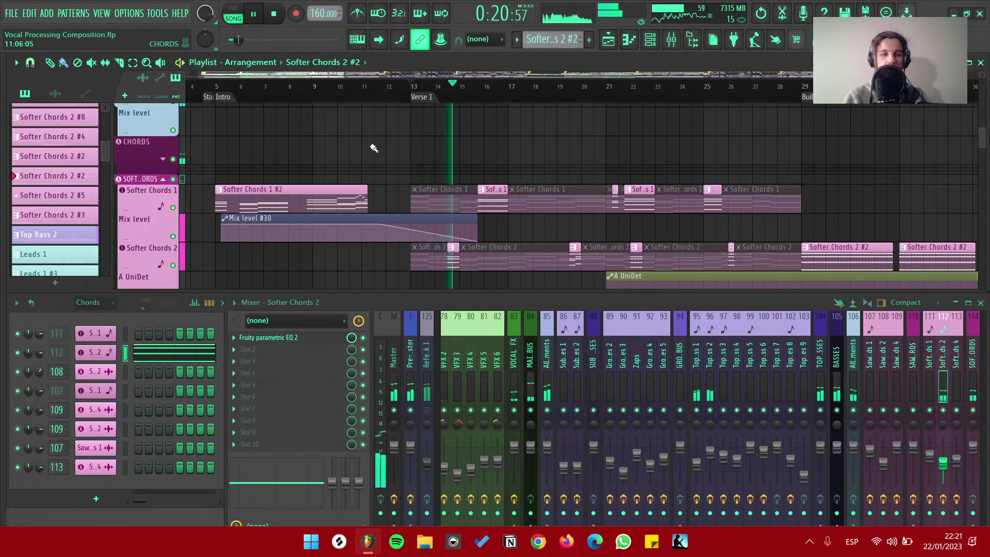
Switch the mixer solo from Softer Chords 2 to Softer Chords 1 and replay the intro from bar 5
click(253, 87)
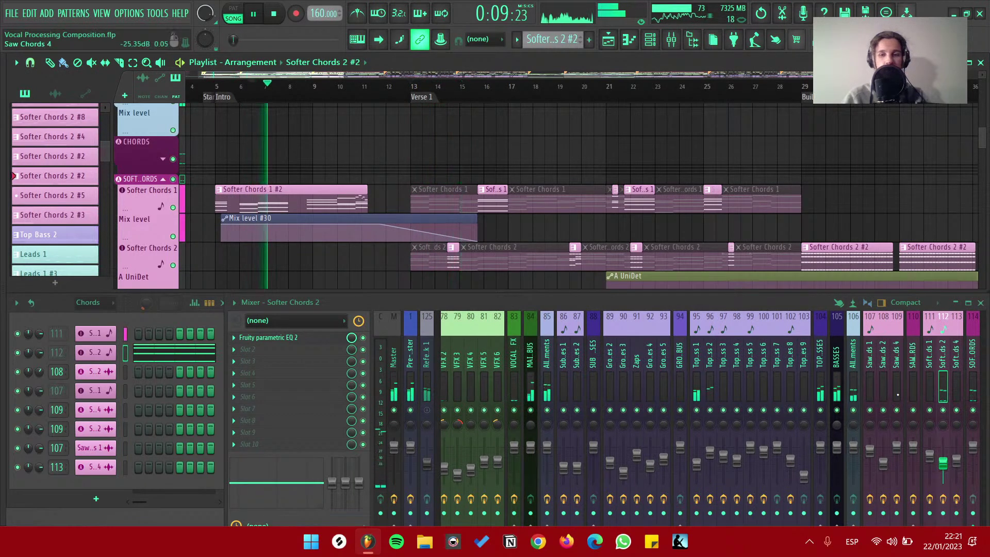
right_click(942, 410)
right_click(929, 410)
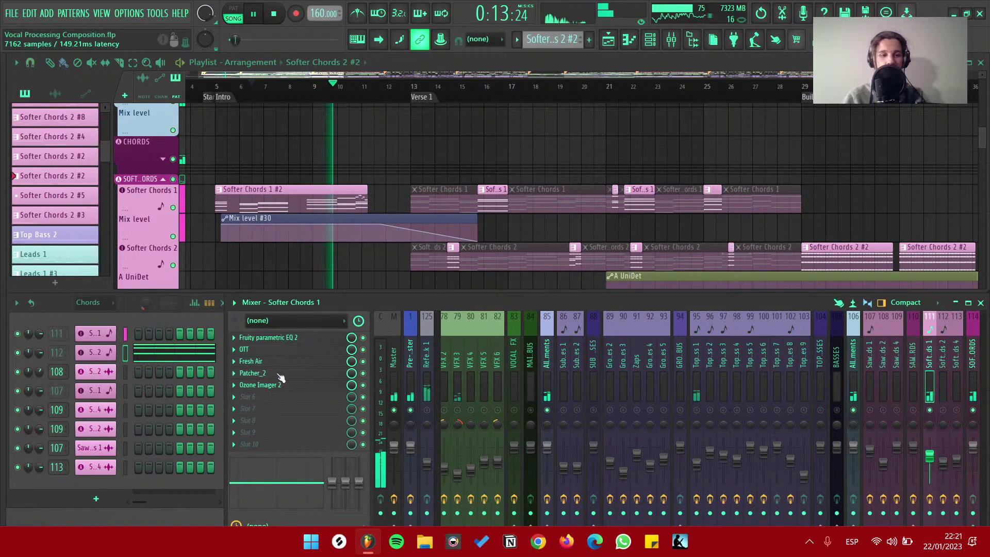
click(217, 97)
key(space)
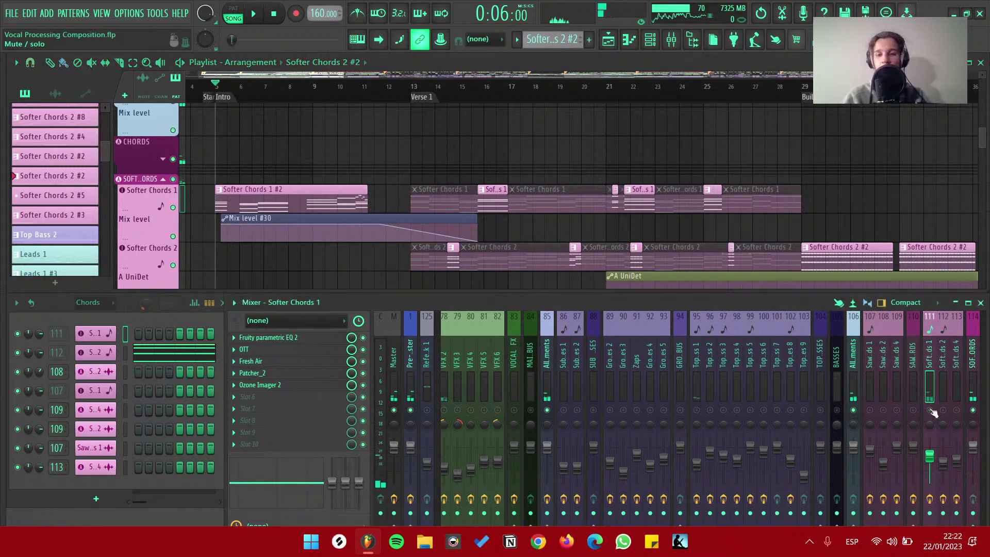
key(space)
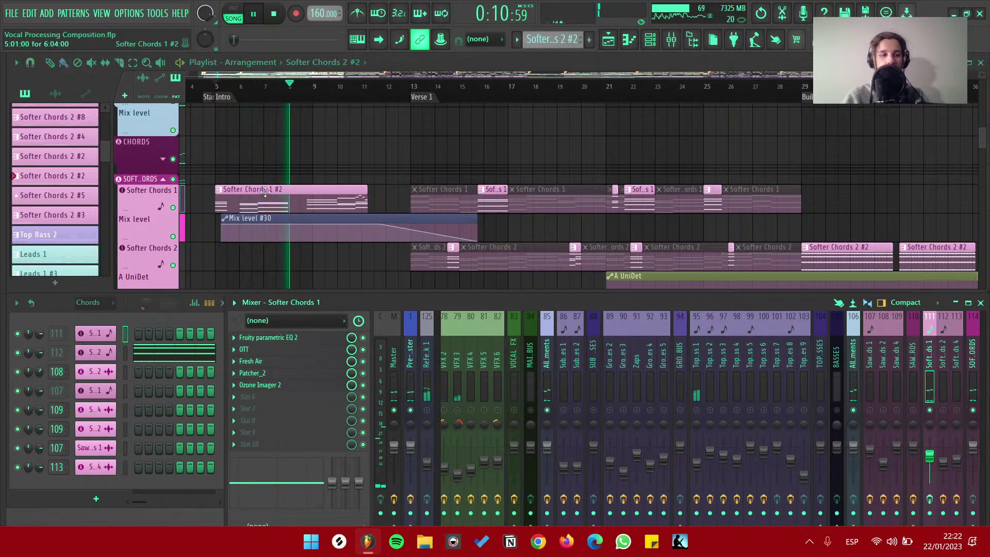
Show the Softer Chords 1 instrument, the Spitfire Audio LABS Soft Piano, stop playback and close it
click(96, 333)
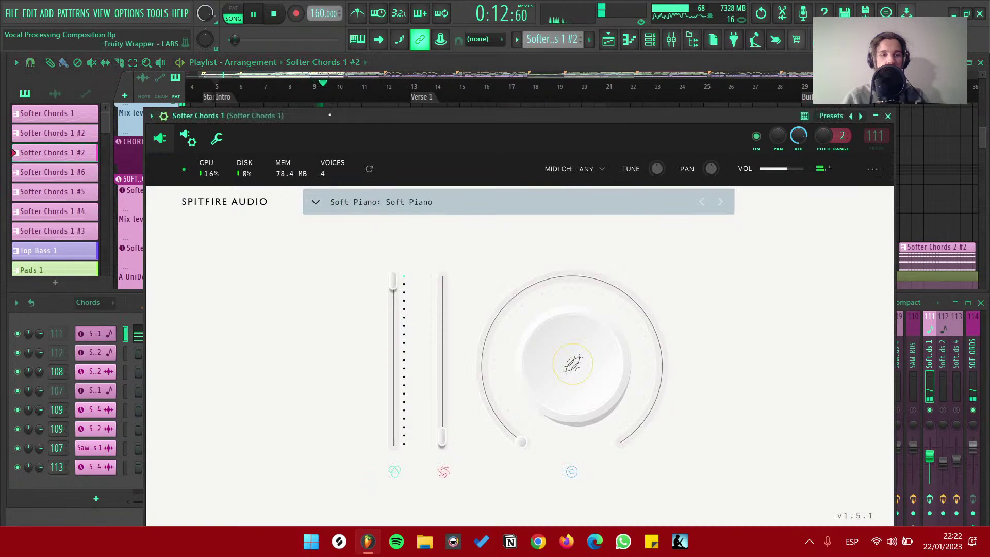
key(space)
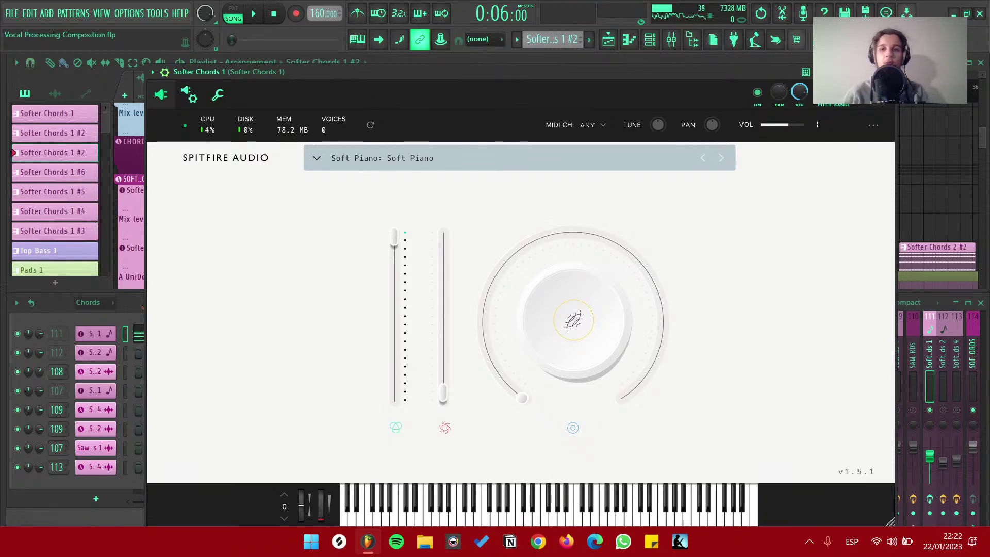
key(Escape)
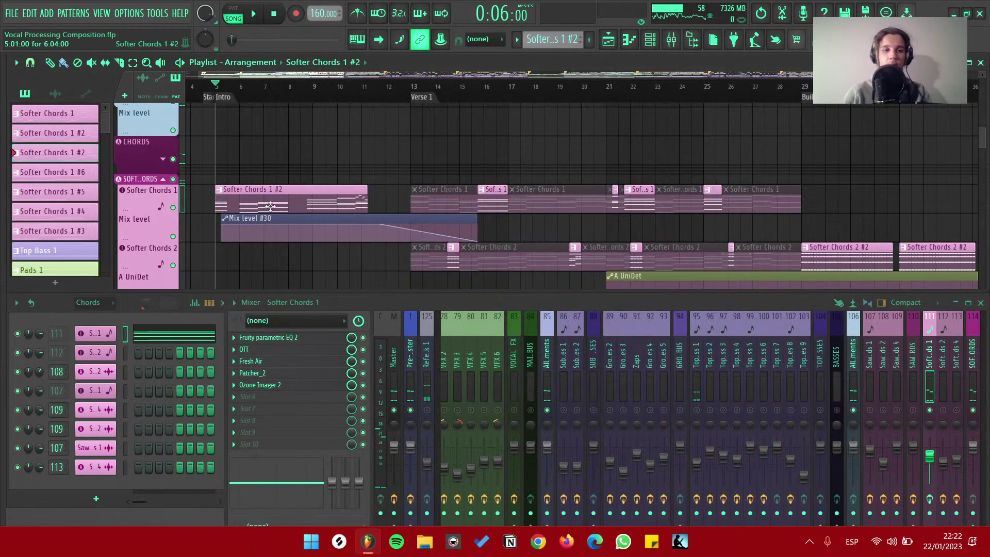
Play the intro's Softer Chords 1 #2 clip with its notes shown in the piano roll, close the piano roll and stop playback
double_click(311, 224)
key(space)
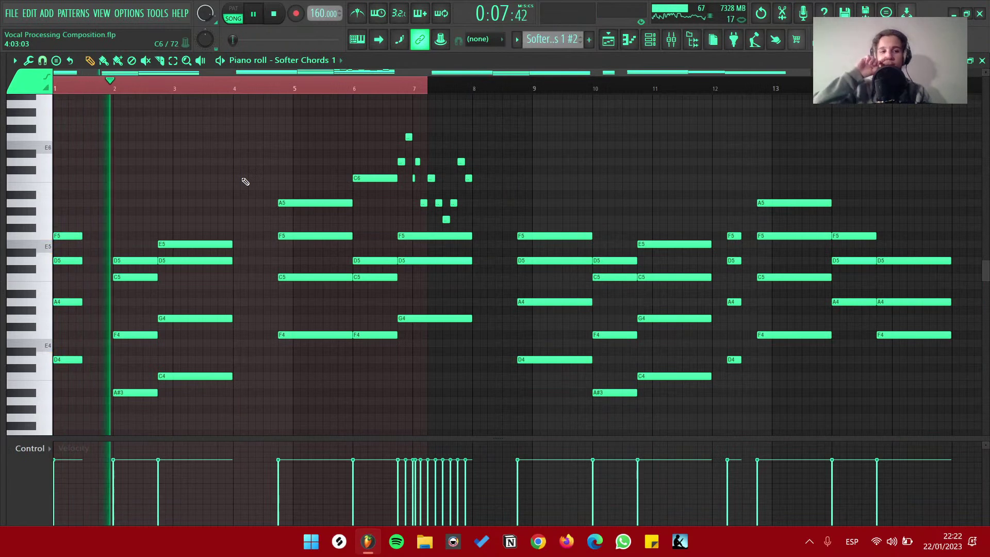
key(Escape)
key(space)
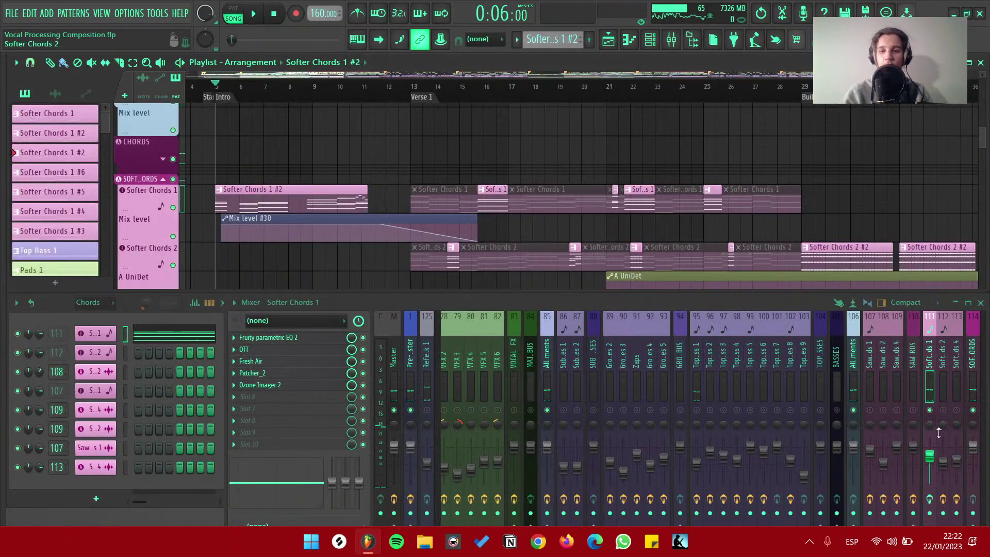
Play the Softer Chords 1 intro part and review its Fruity parametric EQ 2
click(931, 513)
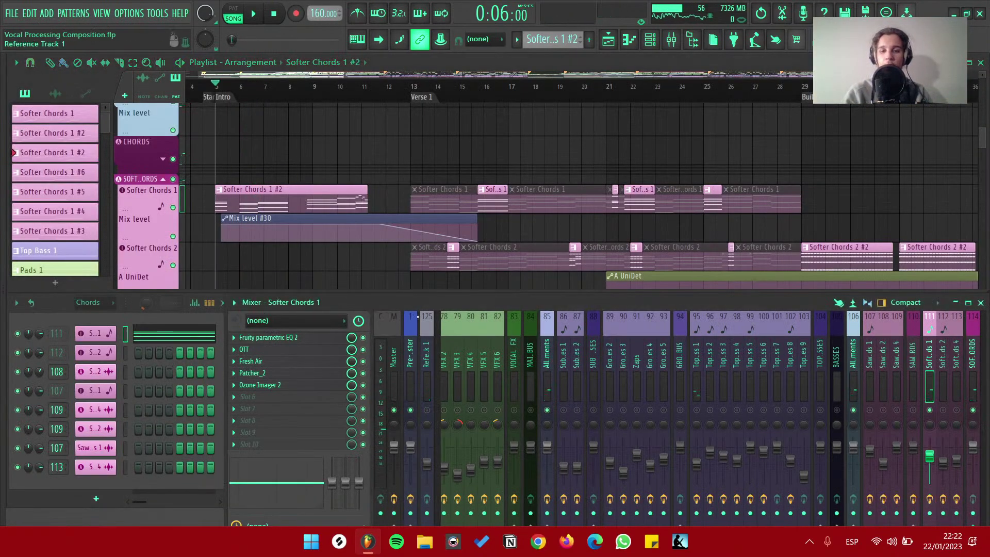
key(space)
click(275, 337)
key(Escape)
Open the expanded OTT settings on Softer Chords 1 during playback, review them and close the plugin
key(space)
click(311, 350)
key(space)
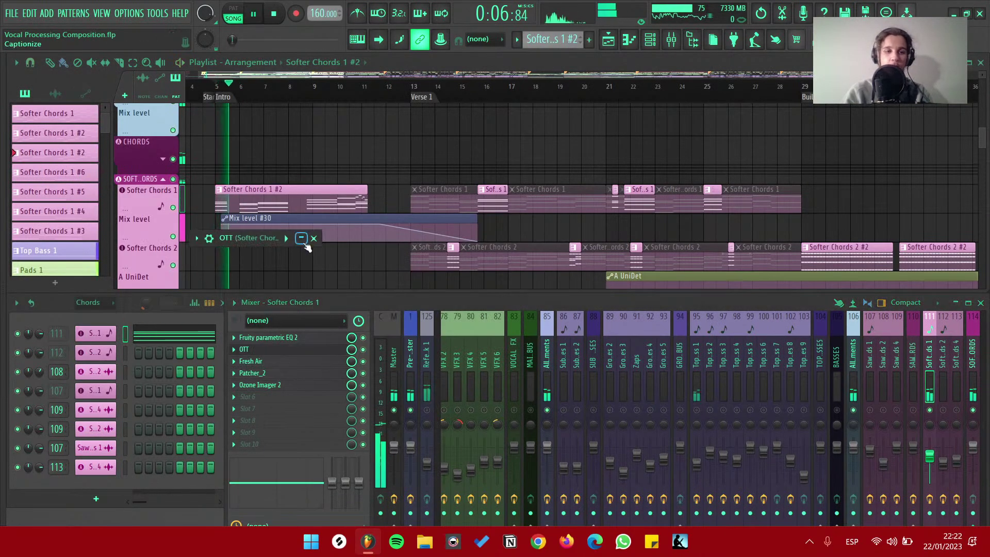
click(301, 238)
drag(297, 238, 460, 182)
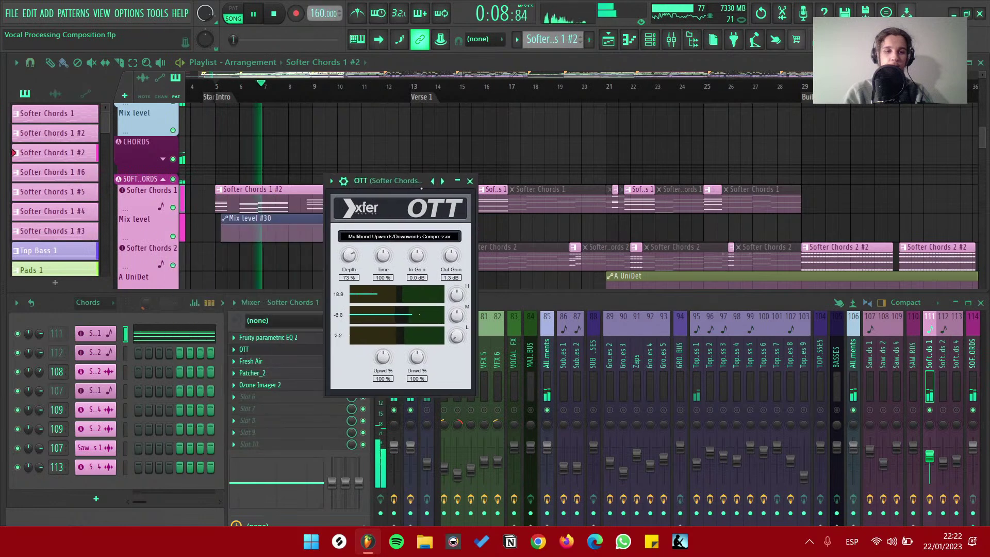
click(469, 181)
Review the Fresh Air settings on Softer Chords 1 while the intro plays, and close the plugin
key(space)
click(302, 362)
key(space)
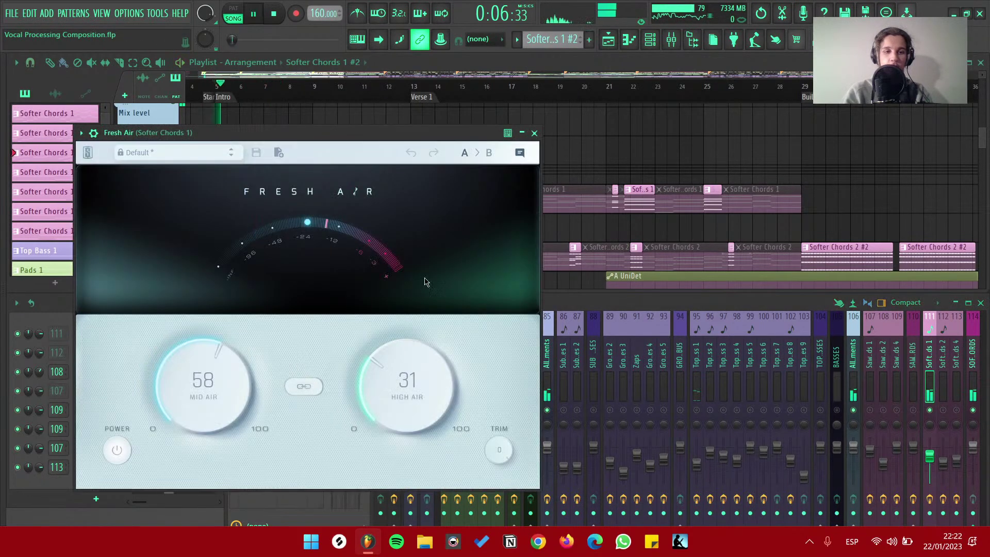
click(534, 132)
key(space)
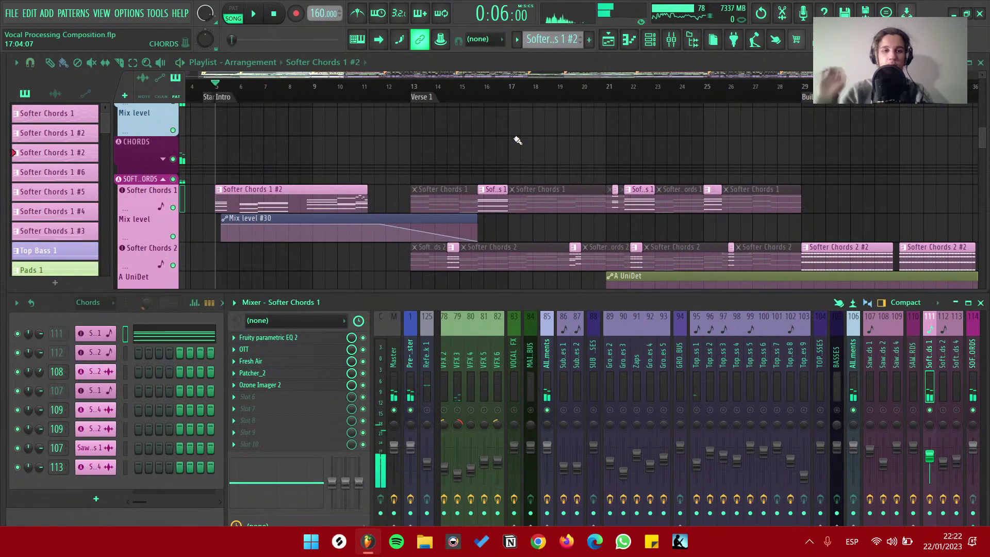
Open Patcher_2 on Softer Chords 1 and inspect the HalfTime plugin inside its chain during playback
click(295, 375)
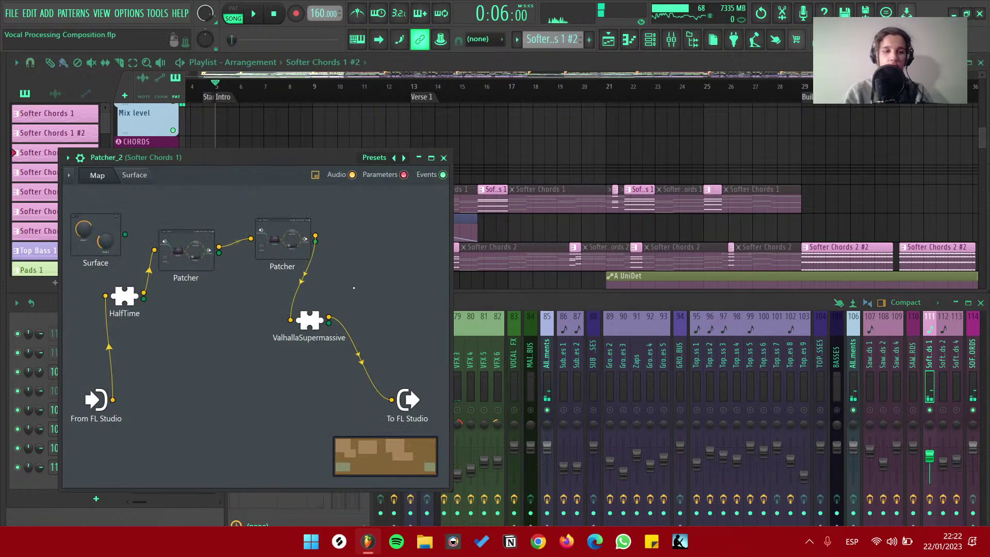
key(space)
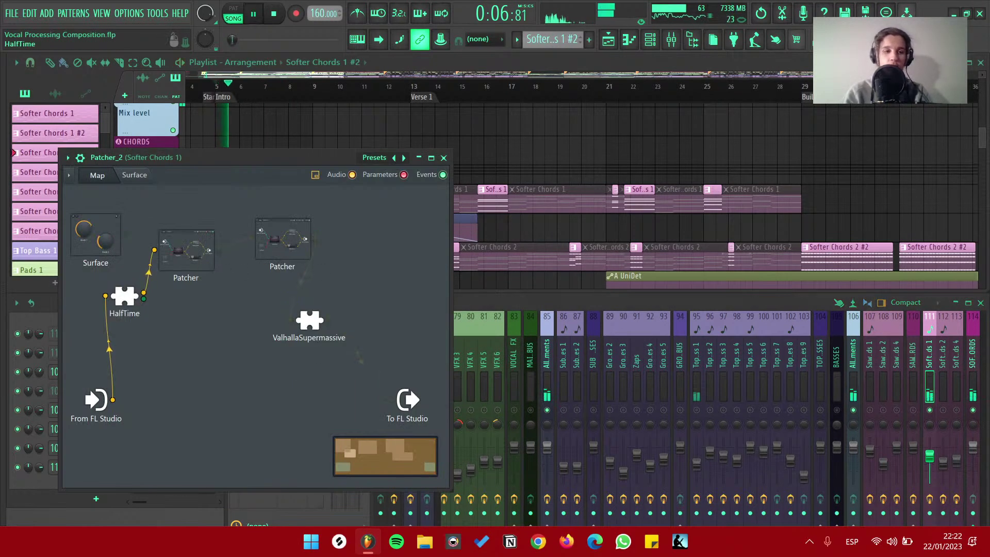
double_click(125, 296)
key(space)
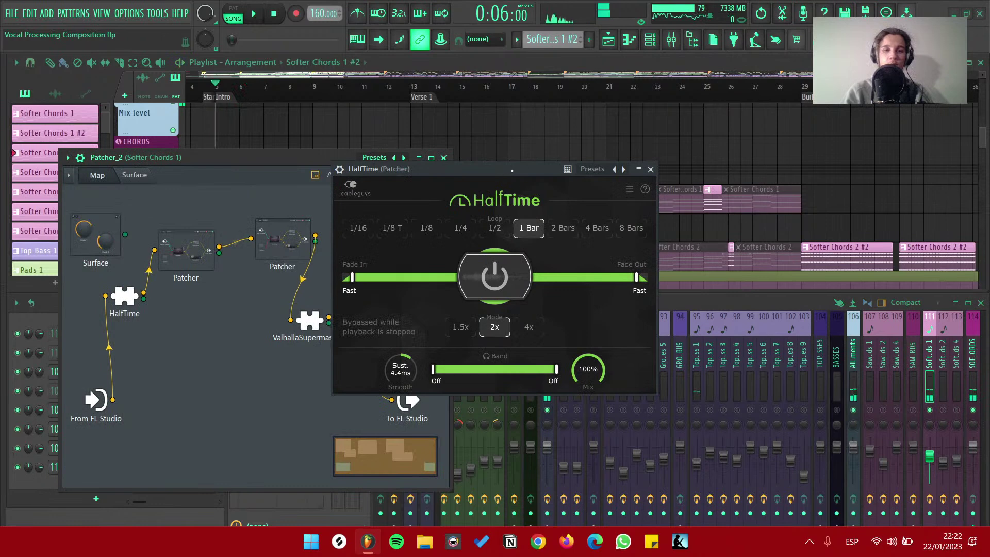
drag(512, 172, 495, 178)
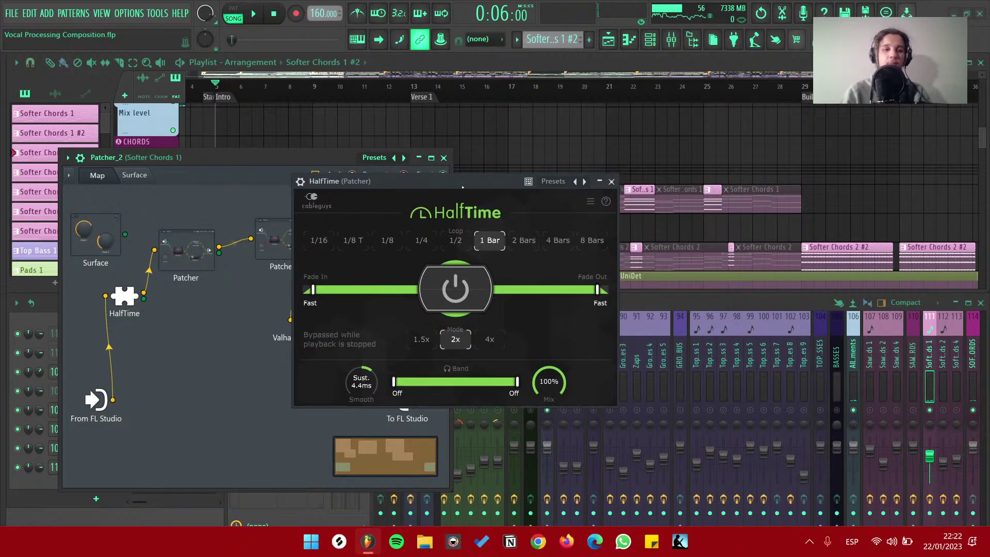
Inspect the routing of the second nested Patcher inside Patcher_2, and close the Patcher windows
click(634, 176)
click(282, 240)
click(282, 239)
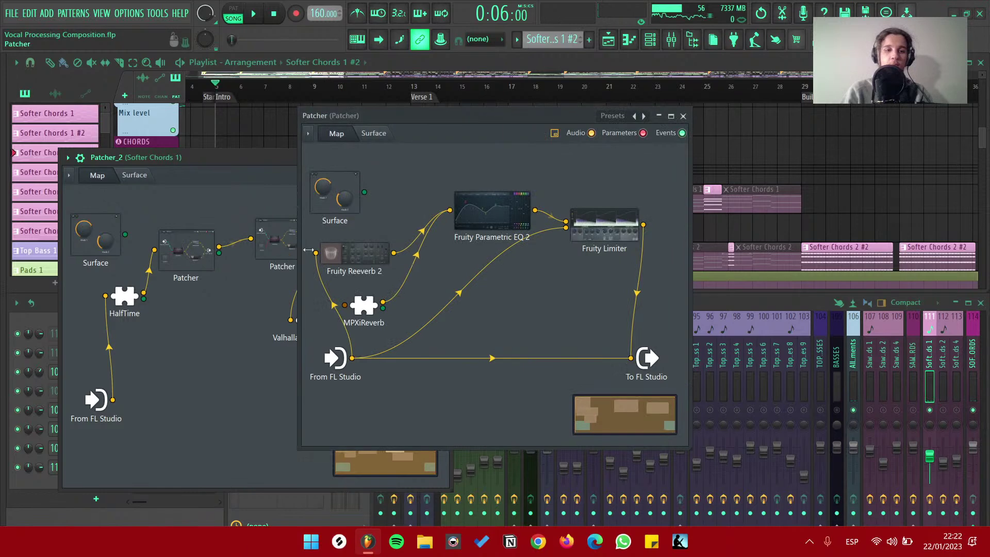
click(443, 158)
Play the intro while reviewing the Patcher_2 and Ozone Imager 2 effects on Softer Chords 1
key(space)
click(276, 375)
click(276, 376)
click(275, 376)
click(276, 375)
click(276, 385)
key(Escape)
key(space)
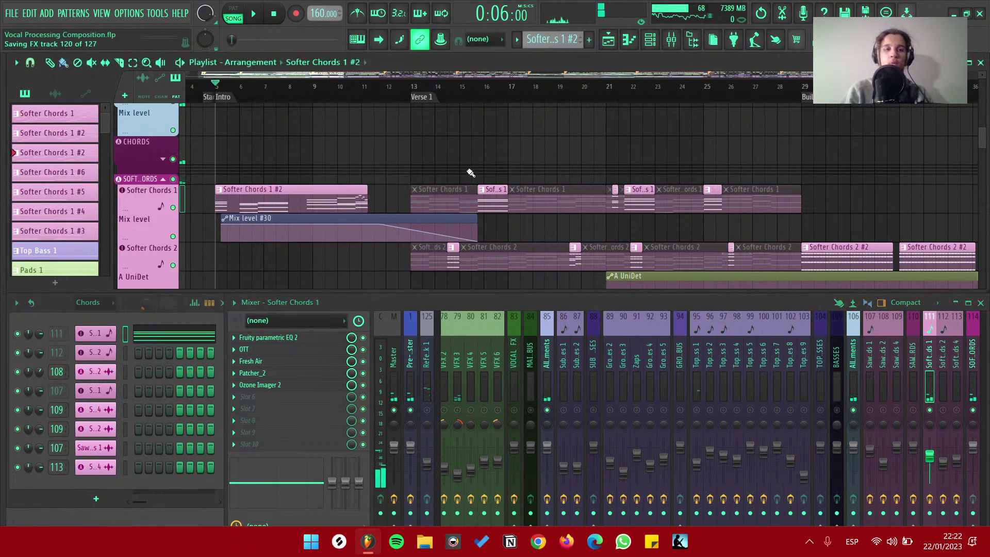
Select the Softer Chords 2 track and listen to its part in the build before the drop
scroll(471, 173, down, 6)
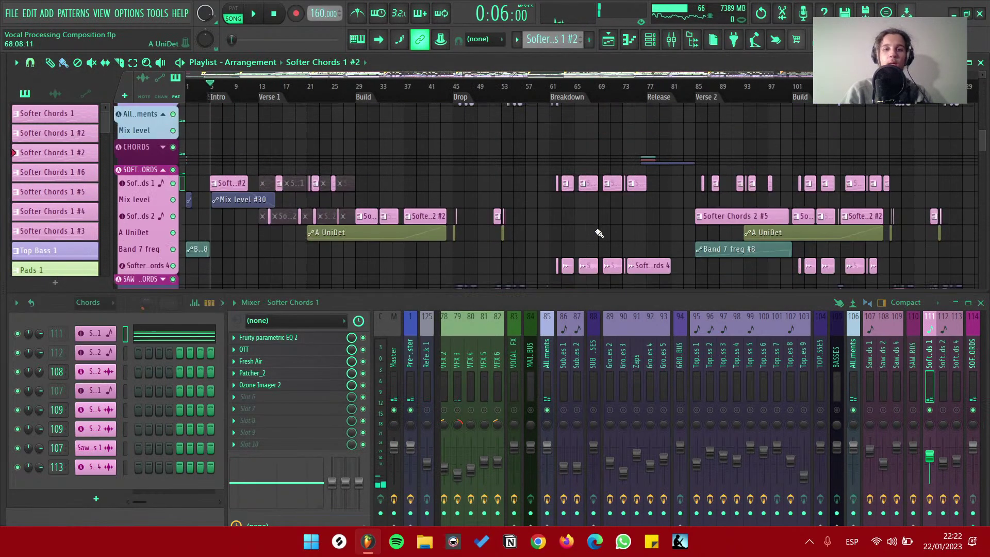
scroll(599, 233, right, 5)
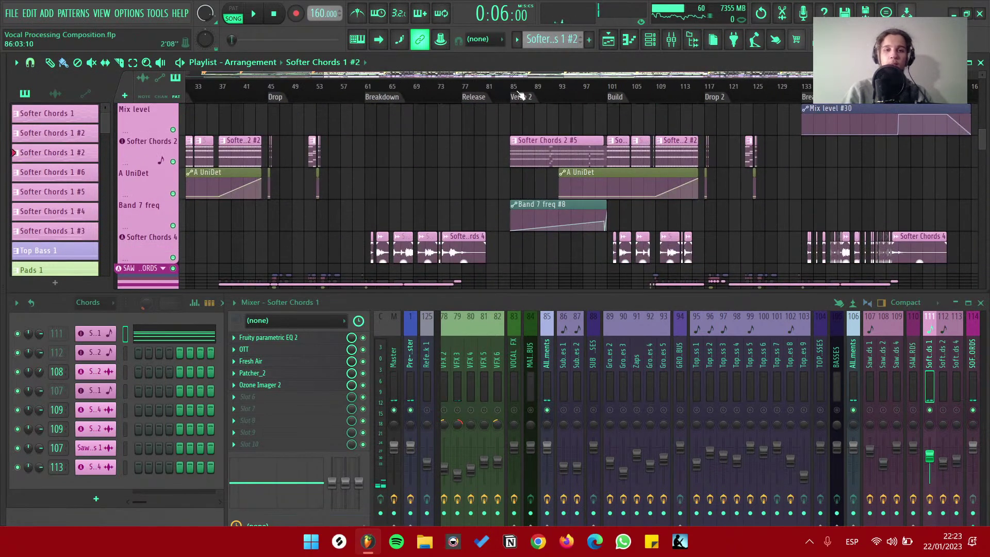
click(145, 149)
key(space)
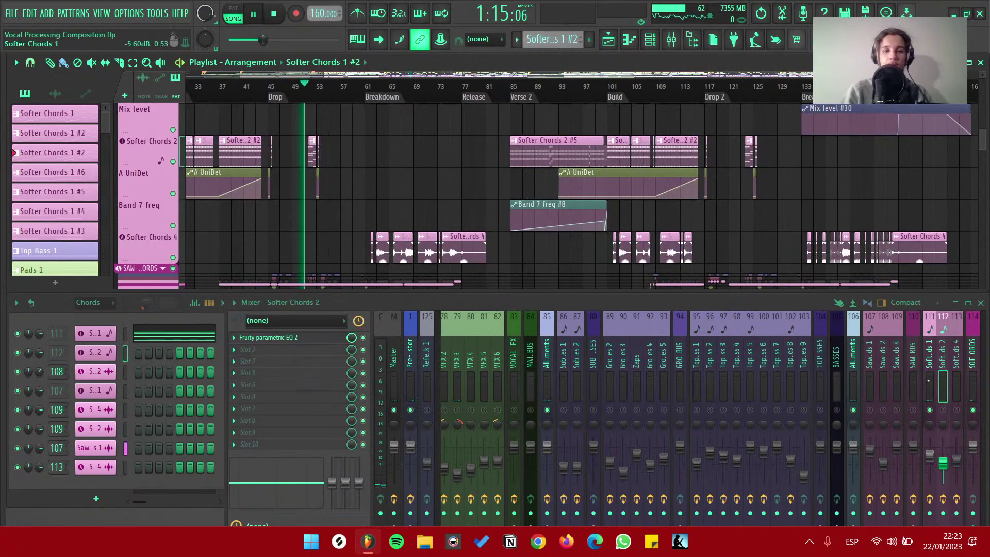
scroll(290, 166, up, 5)
scroll(291, 166, down, 2)
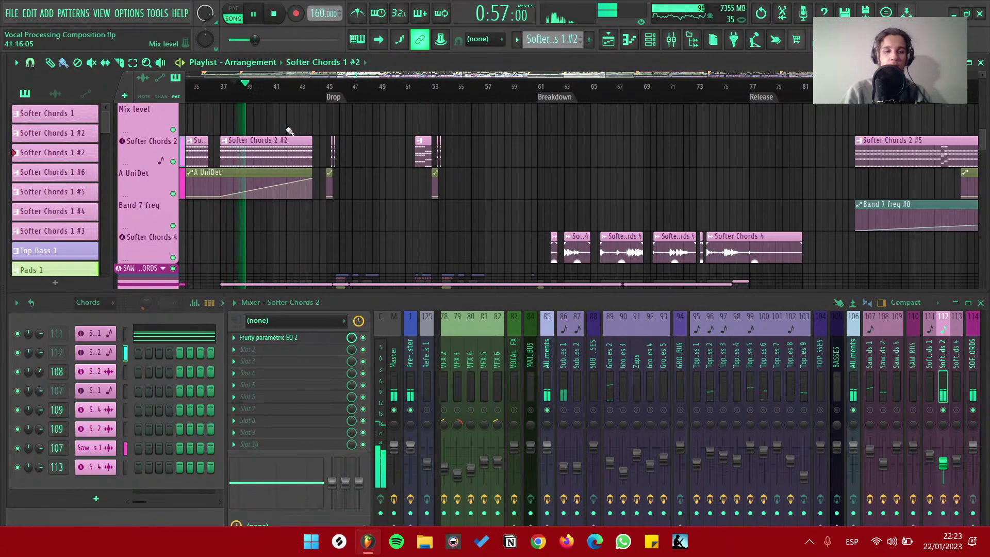
scroll(399, 191, down, 3)
scroll(399, 191, up, 3)
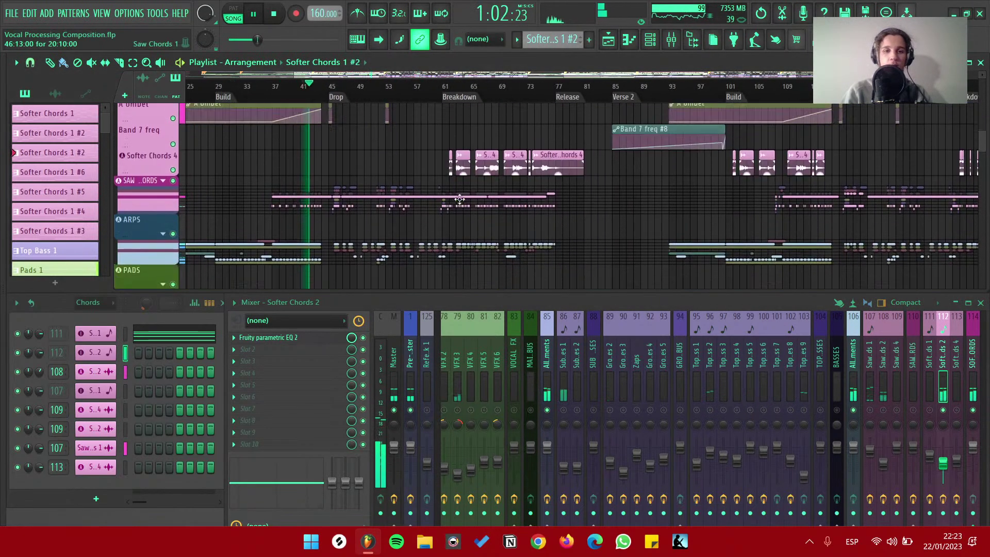
key(space)
Run the macro that switches smart disable for all plugins
scroll(290, 150, up, 4)
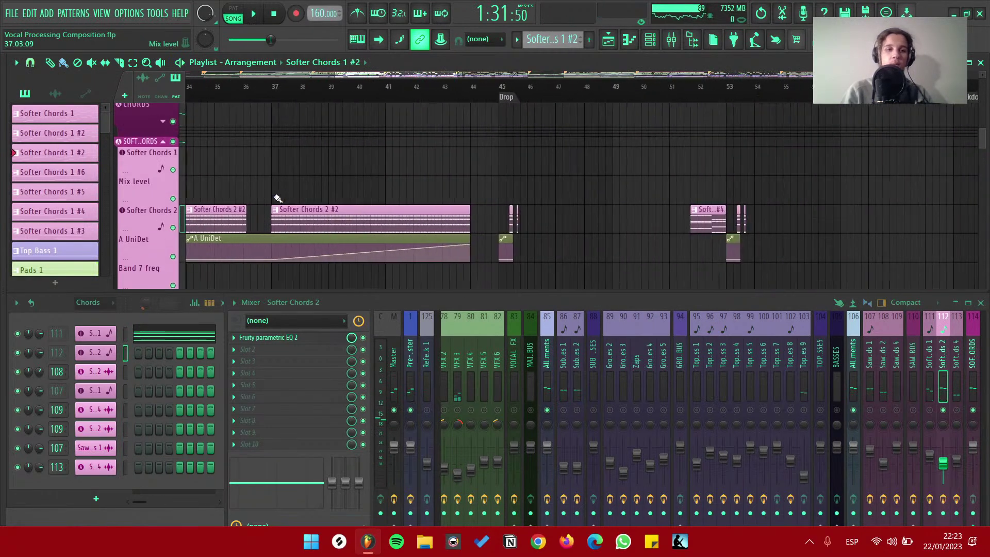
scroll(279, 134, down, 1)
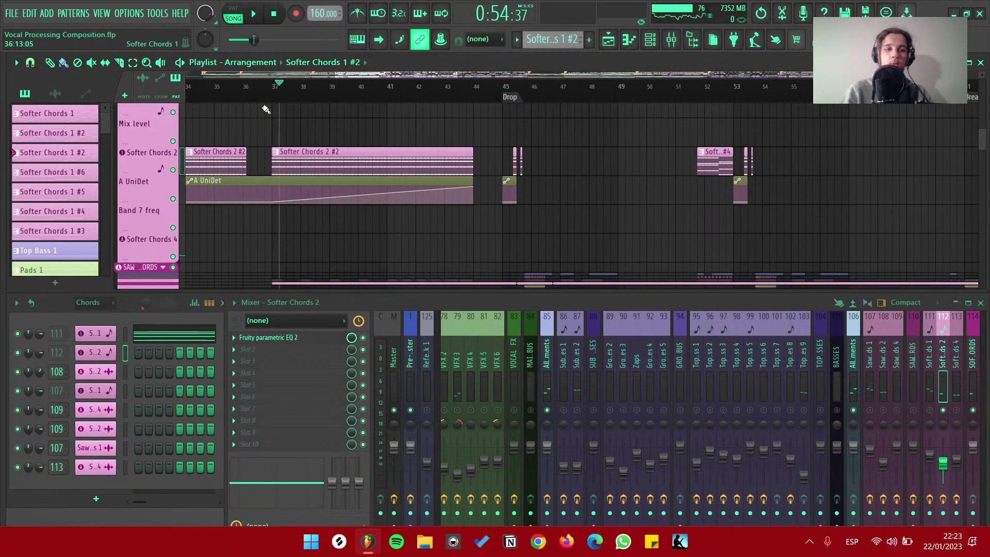
click(156, 14)
mouse_move(207, 52)
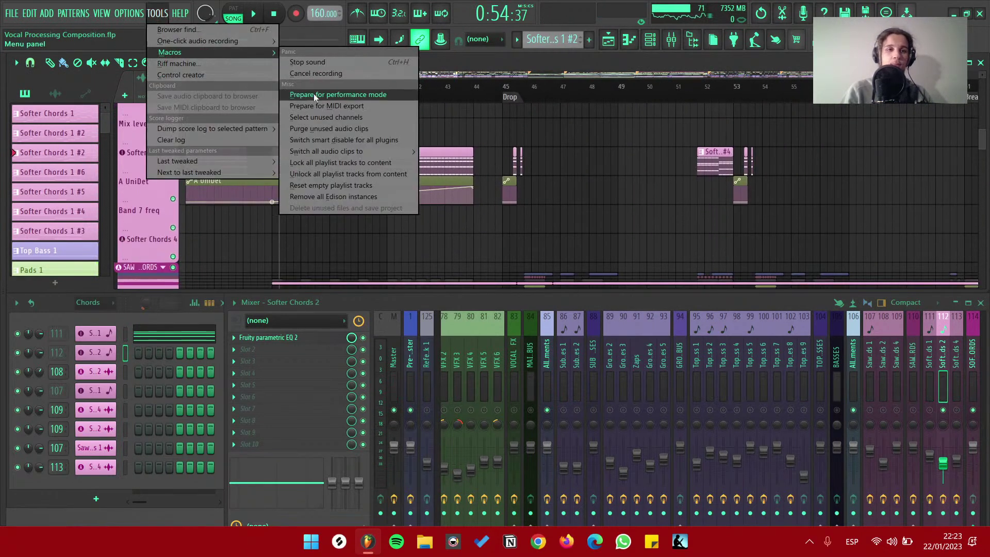
click(325, 140)
View the notes of the Softer Chords 2 #2 clip from the build in the piano roll, and return to the playlist
scroll(612, 209, down, 3)
scroll(585, 199, up, 2)
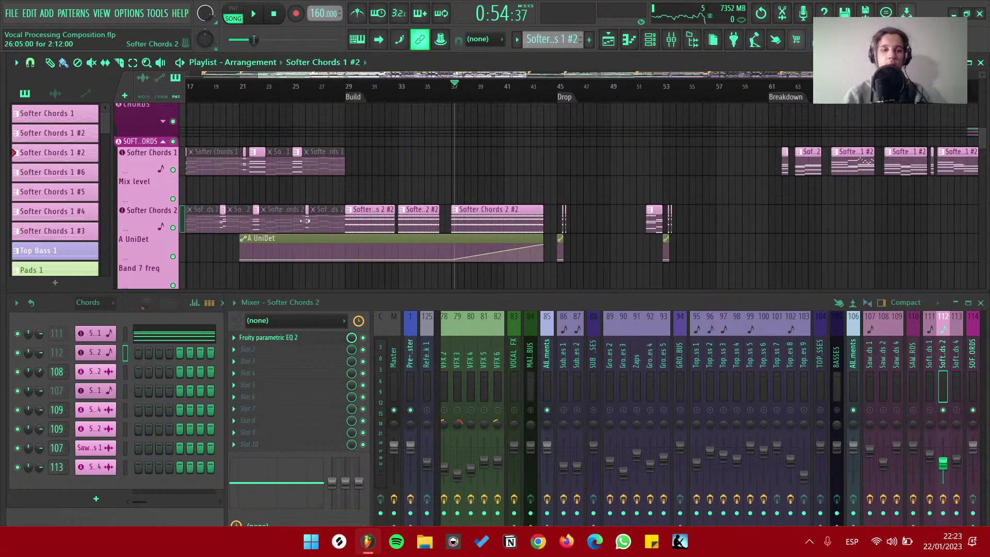
double_click(461, 219)
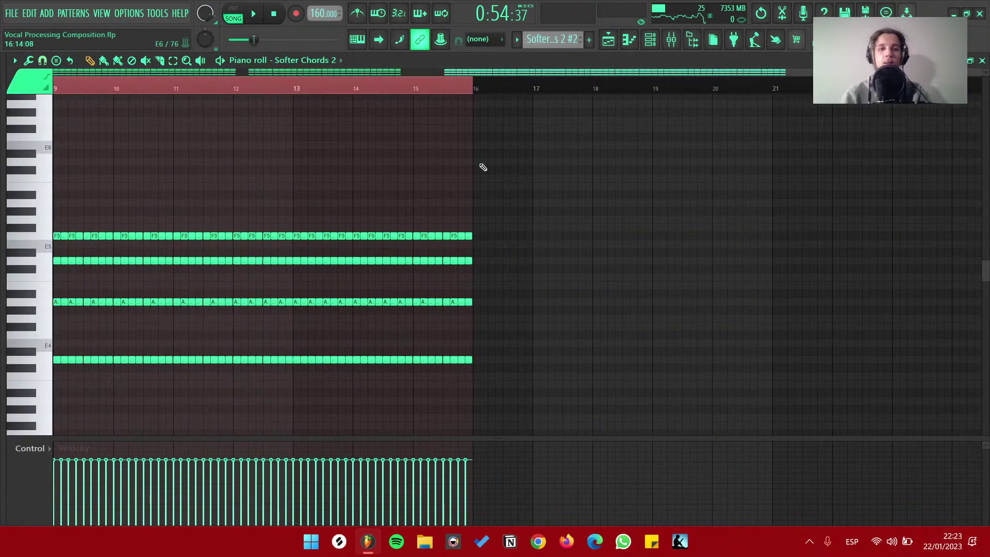
key(F7)
Open the Softer Chords 2 Serum instrument beside the playlist and show its ENV 2 envelope
click(106, 353)
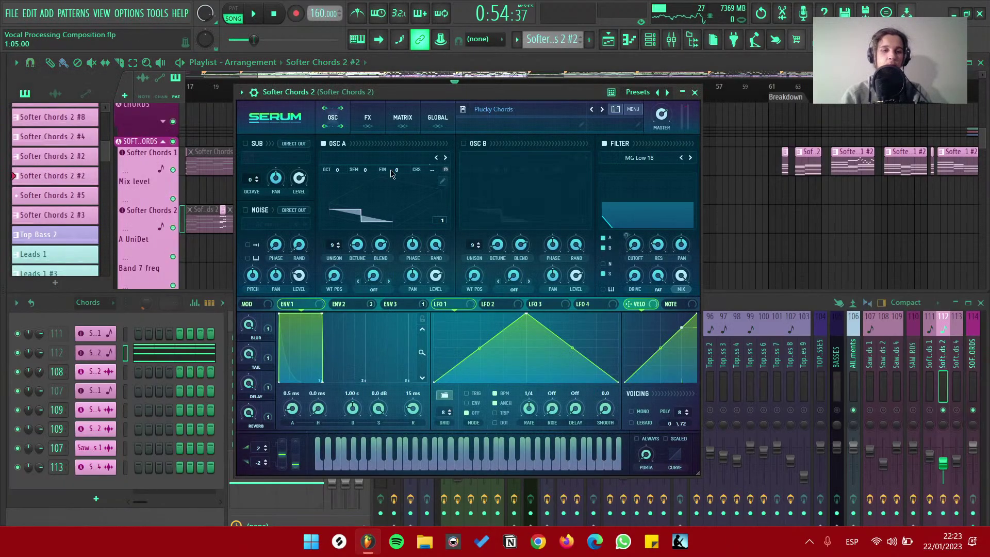
drag(398, 88, 619, 99)
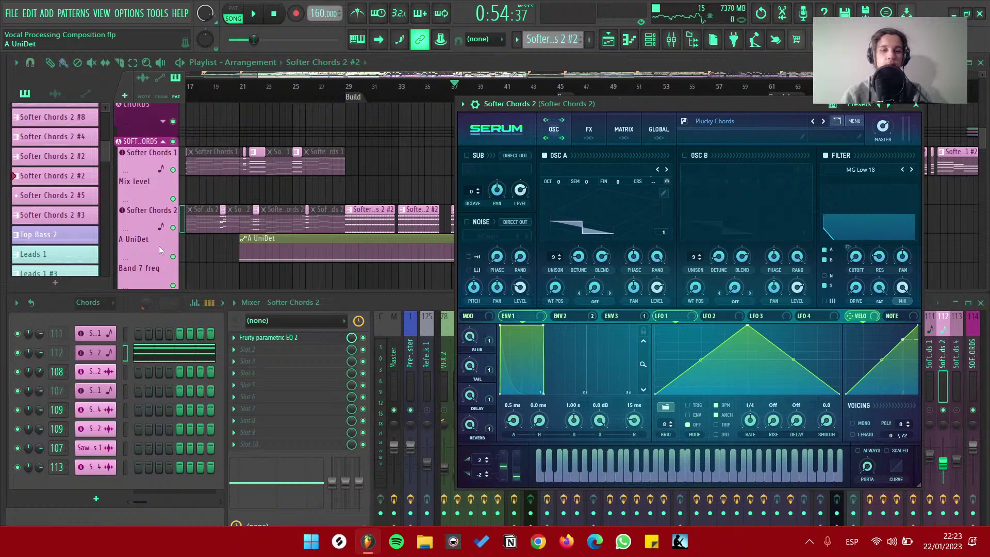
click(156, 248)
click(559, 316)
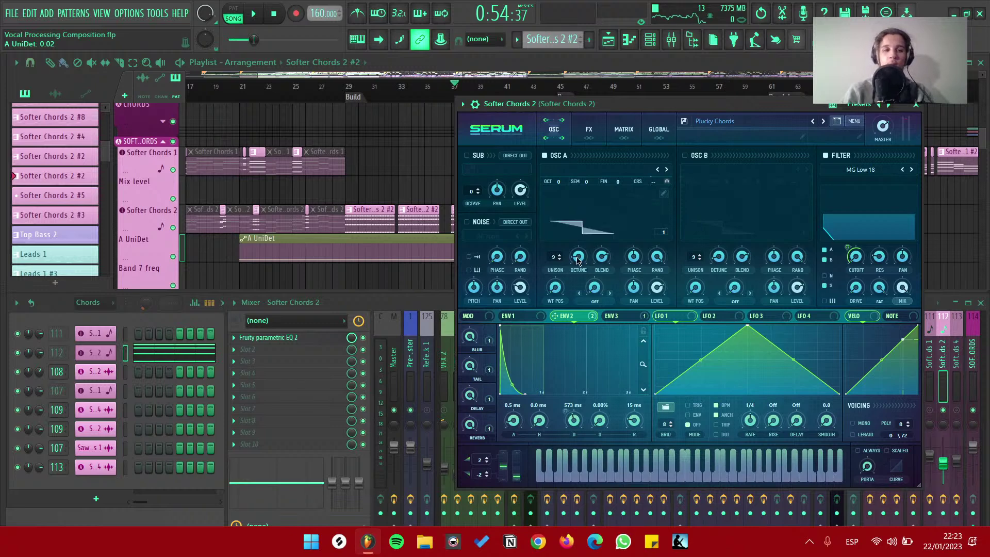
Replay the build while examining the automated OSC A detune (A UniDet) in Serum, and close the instrument
key(space)
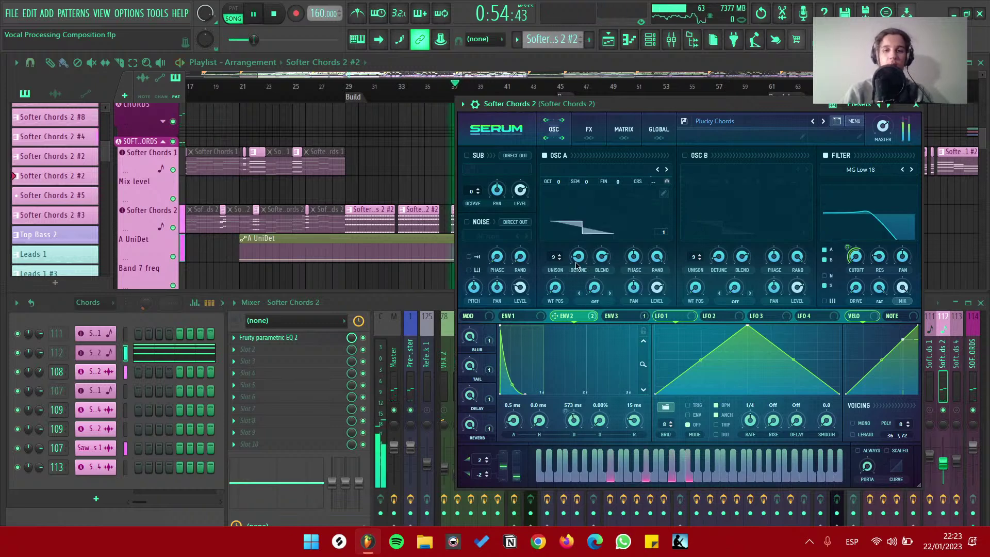
key(space)
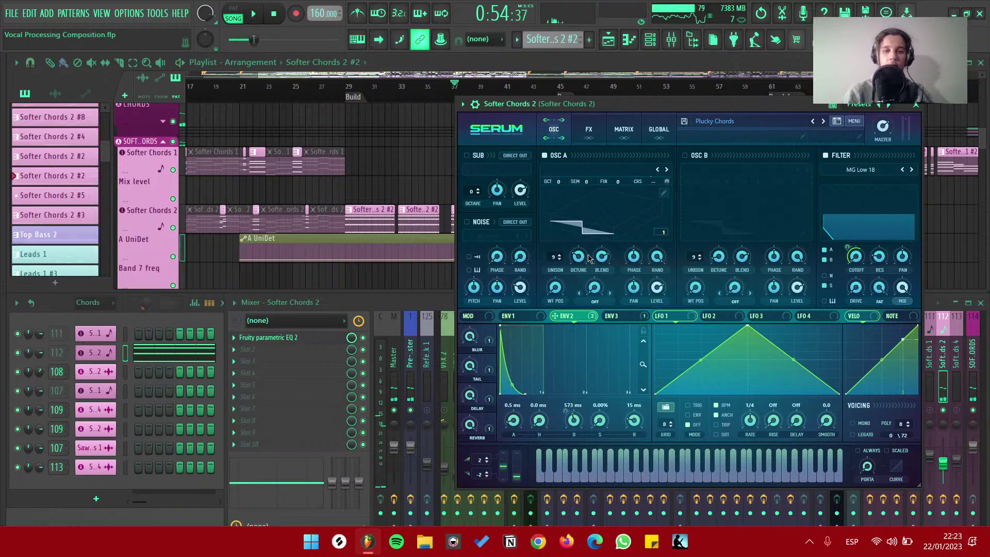
key(space)
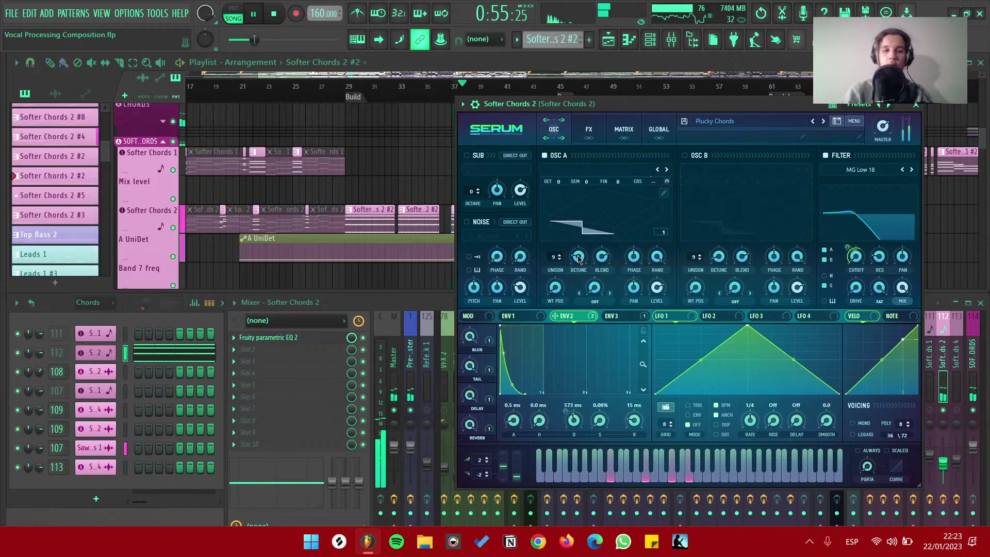
key(space)
key(space)
key(space)
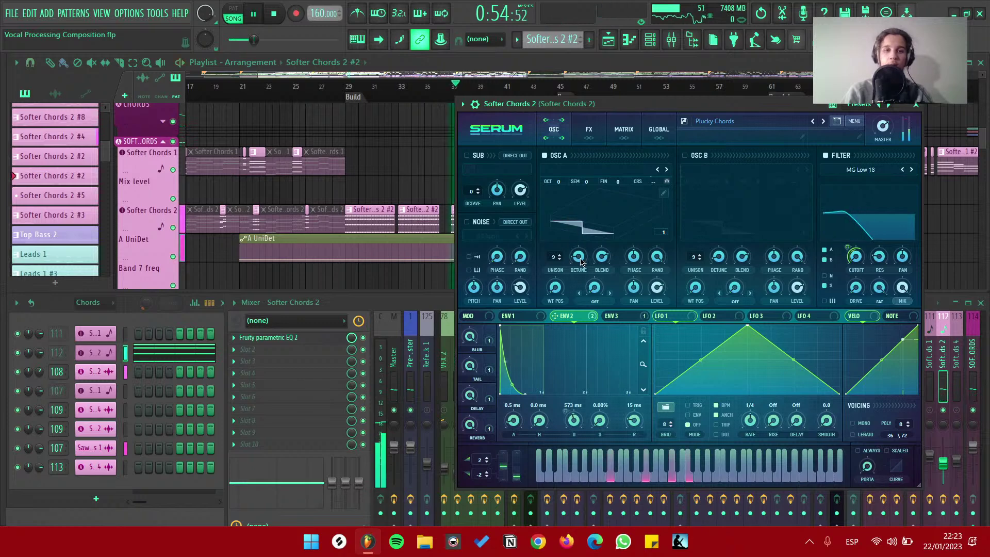
key(space)
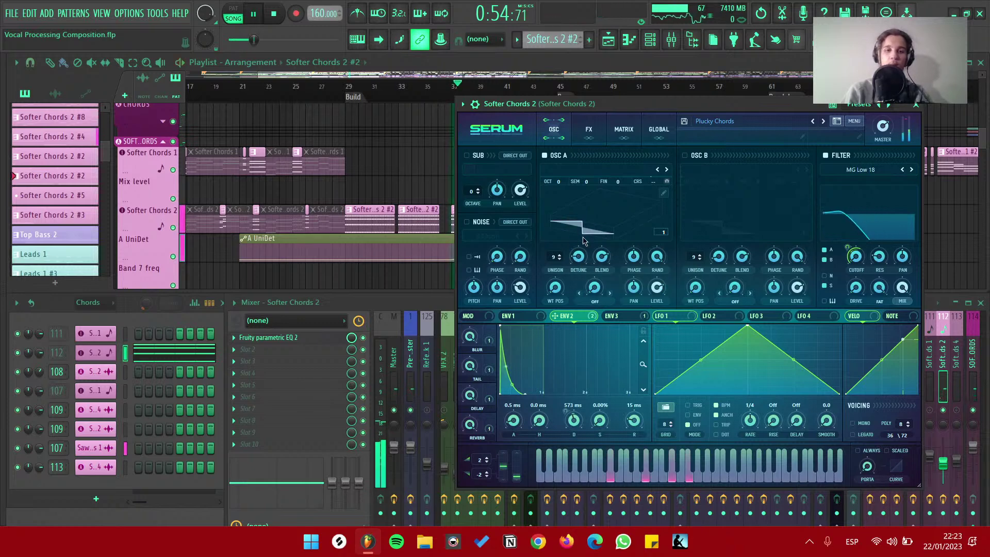
mouse_move(581, 259)
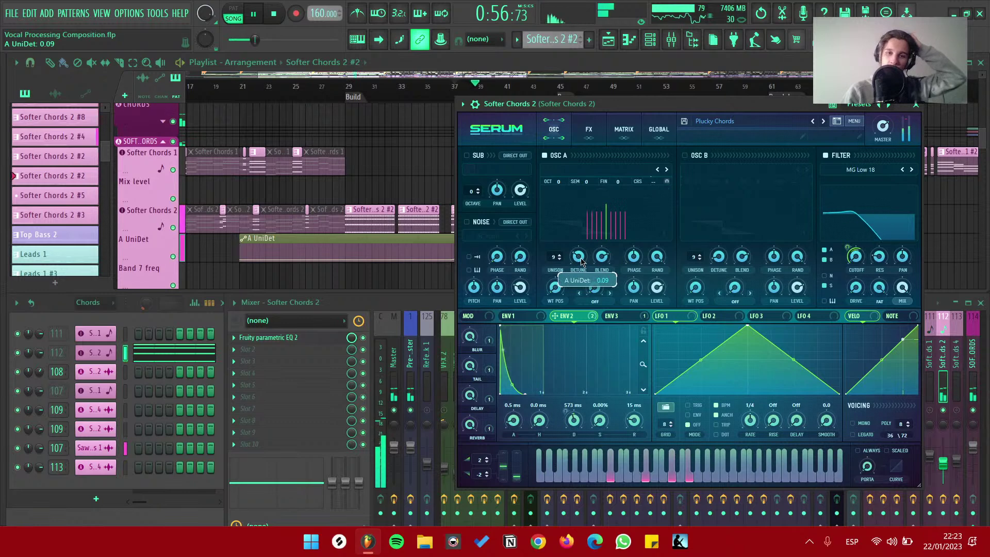
drag(581, 260, 643, 144)
drag(631, 104, 594, 103)
key(space)
click(878, 105)
Examine the A UniDet automation curve beneath the Softer Chords 2 #2 clip leading into the drop
scroll(502, 212, up, 6)
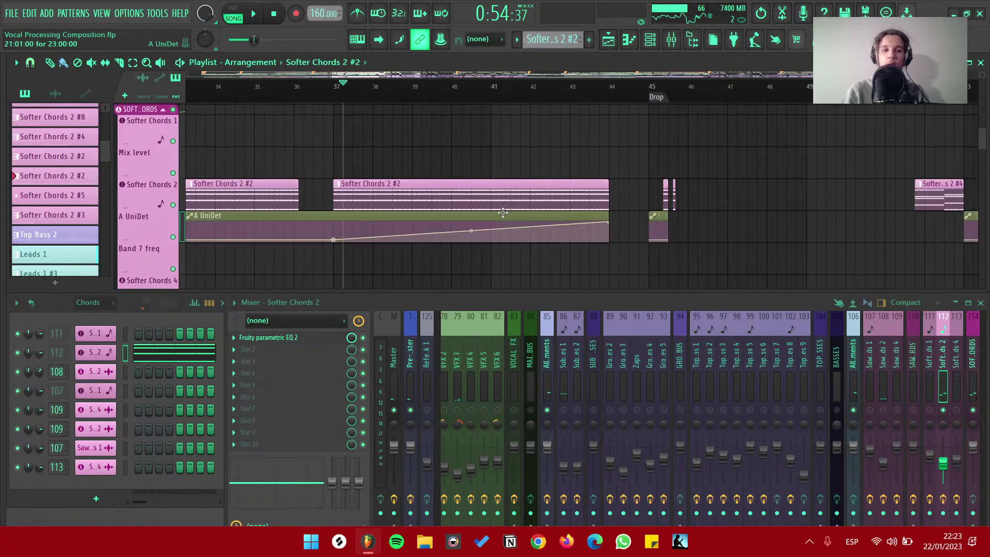
scroll(495, 206, up, 2)
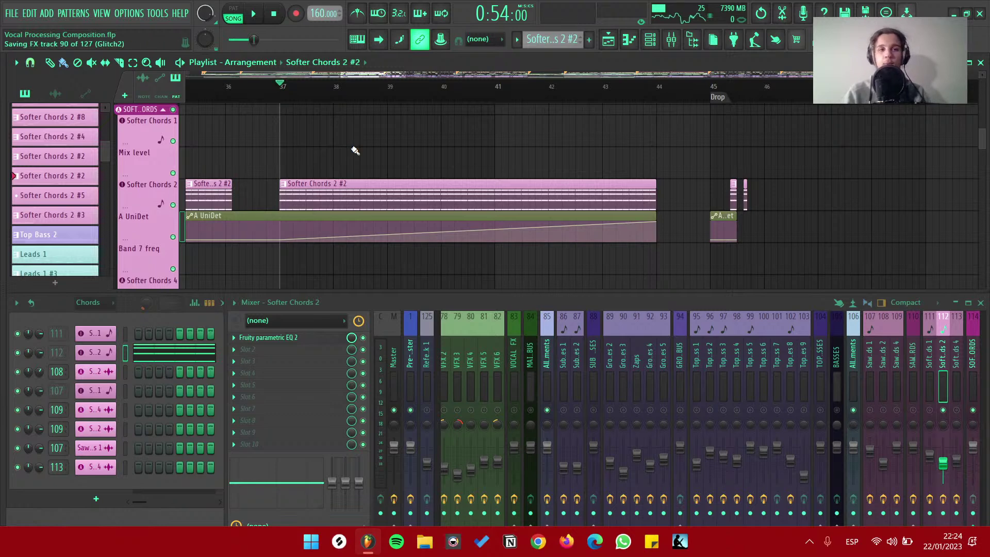
scroll(466, 161, down, 2)
scroll(471, 190, down, 2)
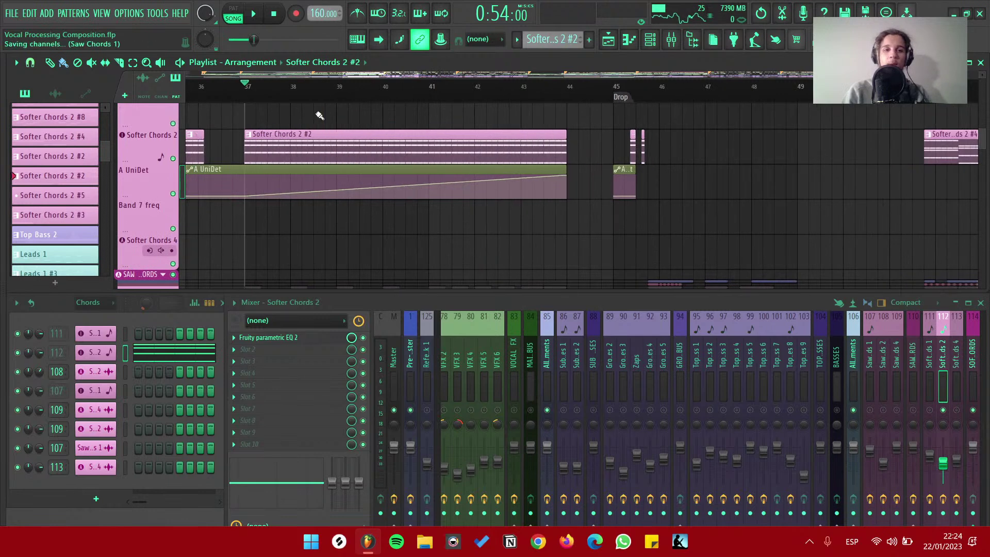
Play Softer Chords 2 from around bar 41 to hear the detune automation near the end of the build
click(943, 412)
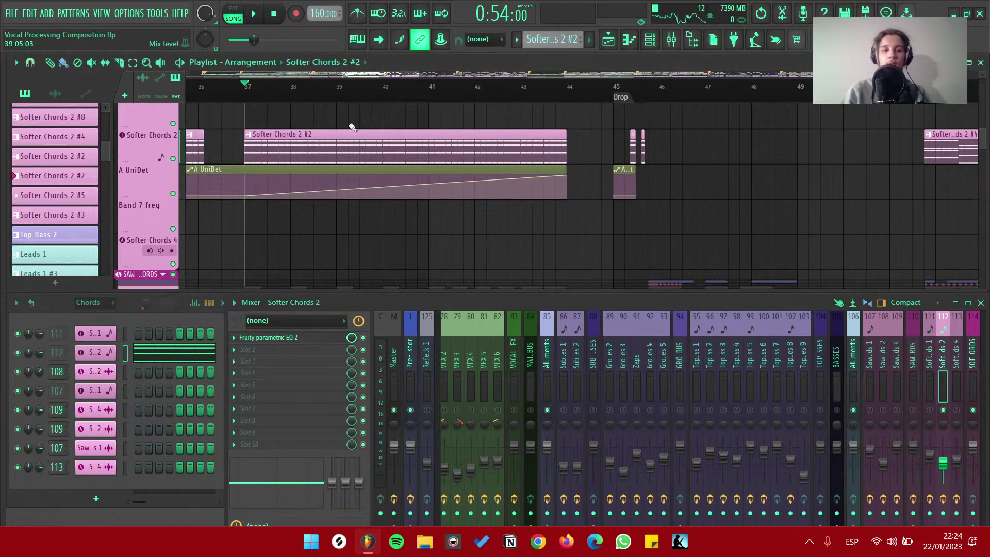
click(452, 97)
key(space)
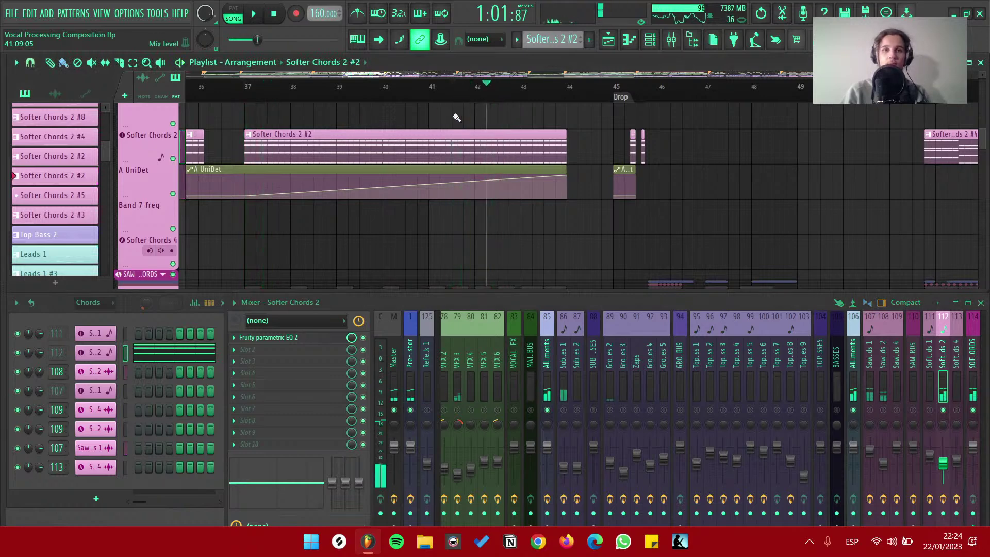
Play the Softer Chords 4 audio clips at the start of the Breakdown section
scroll(550, 183, down, 5)
scroll(670, 211, up, 3)
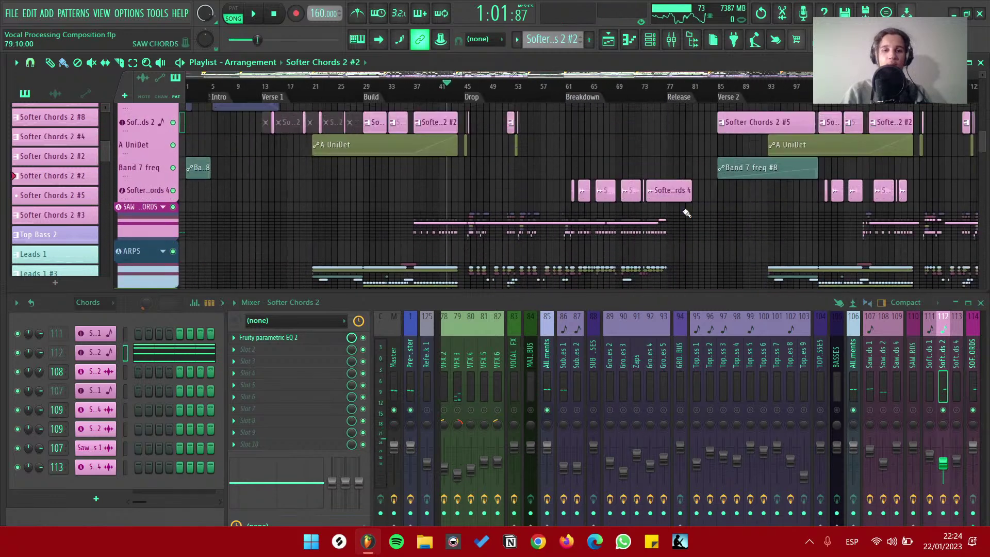
key(space)
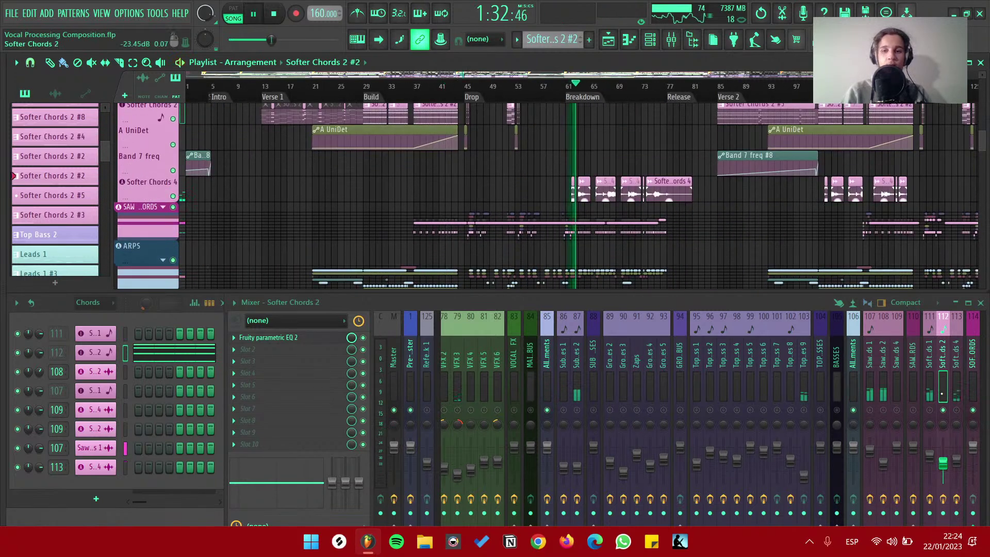
scroll(336, 148, up, 6)
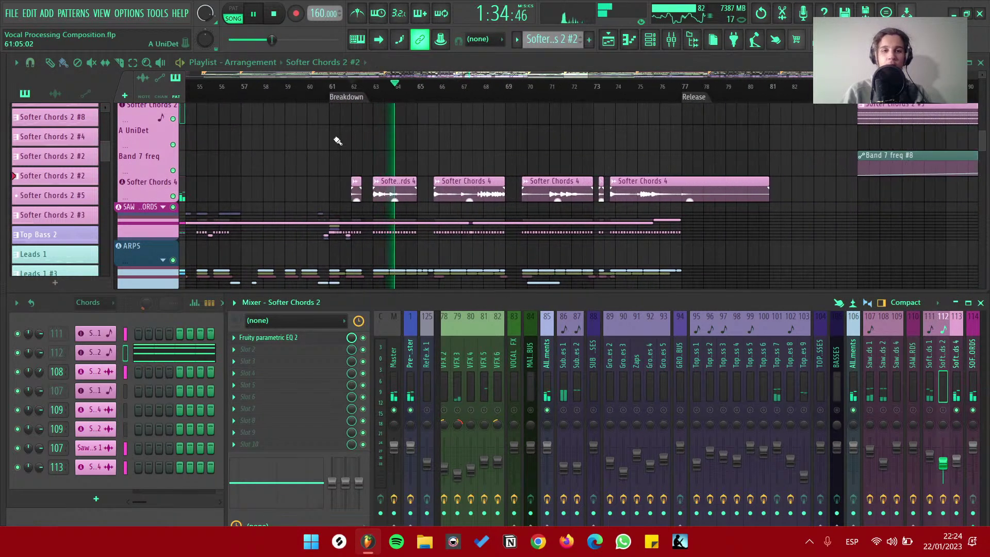
key(space)
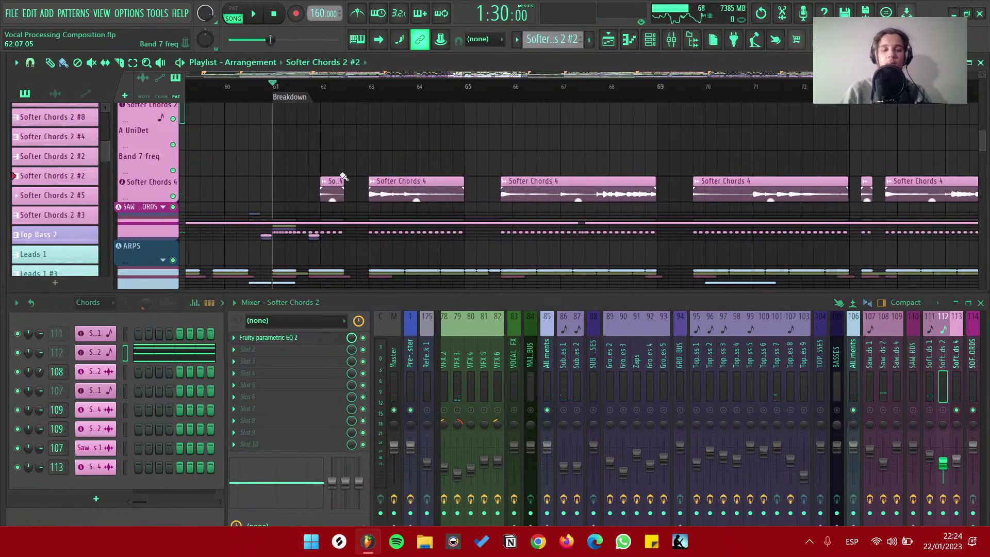
Unmute all mixer tracks and replay the Breakdown from bar 61 to hear Softer Chords 4 in the full mix
right_click(426, 409)
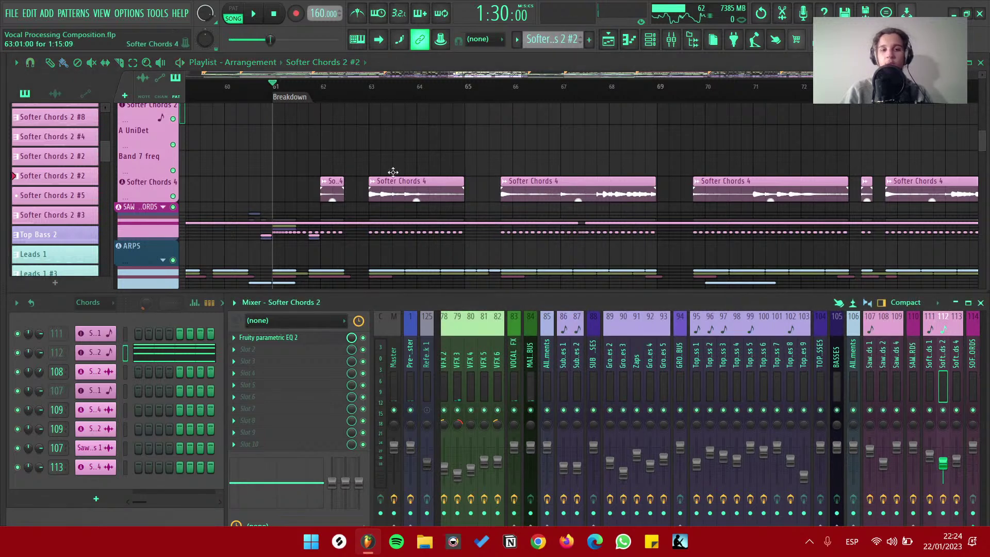
key(space)
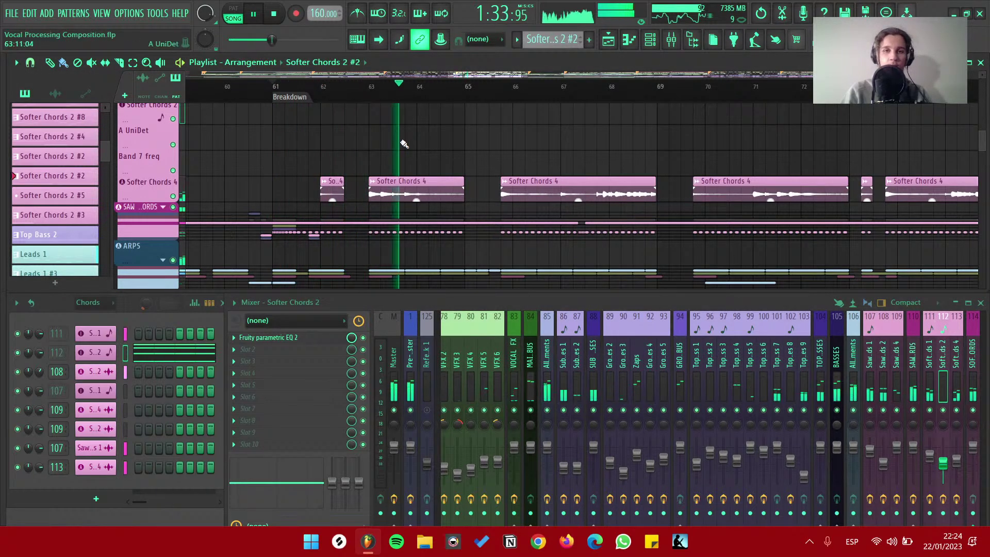
scroll(435, 176, down, 2)
scroll(435, 176, up, 10)
key(space)
Find the drum fills around the Breakdown marker and isolate the Drum Fill 1 track in the mixer
scroll(236, 207, down, 8)
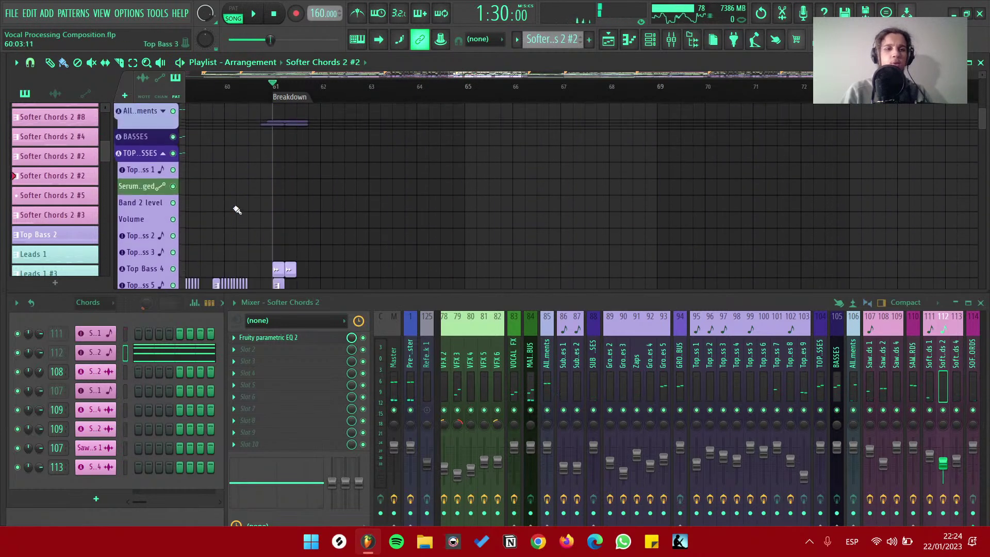
scroll(207, 208, down, 8)
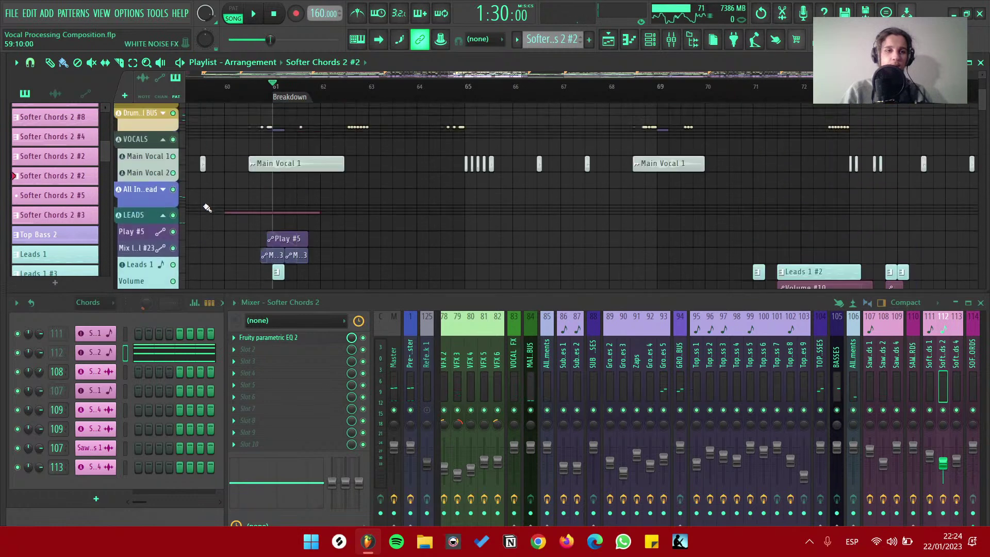
scroll(249, 203, up, 8)
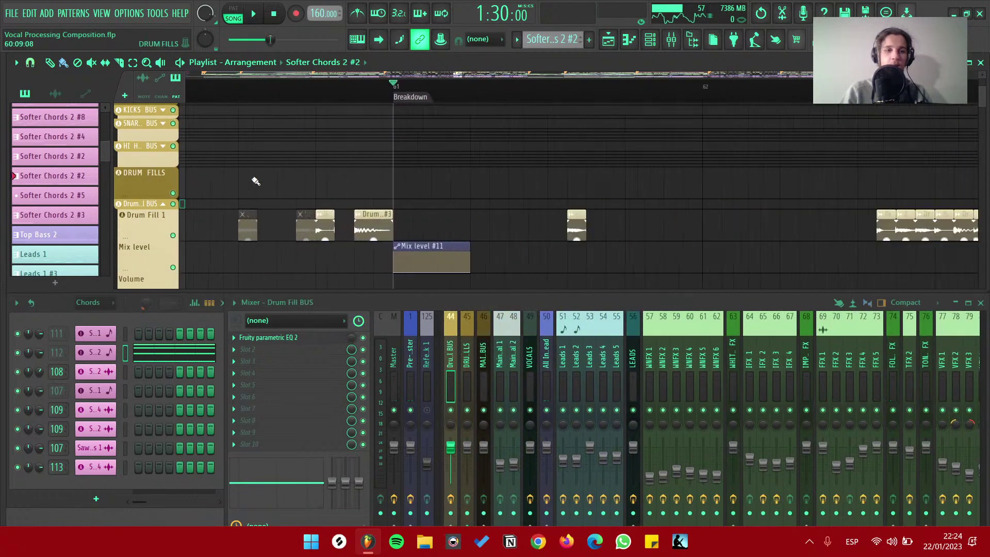
click(137, 225)
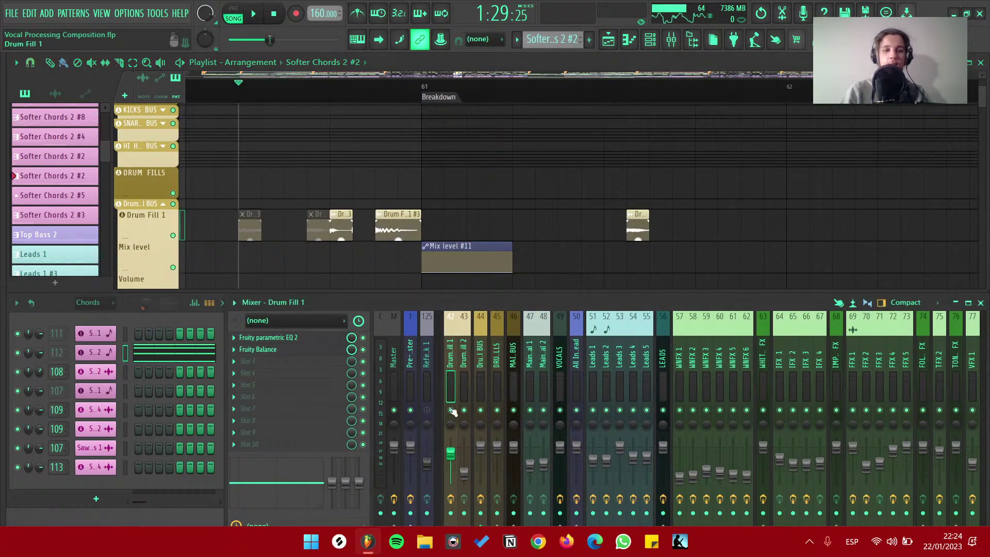
Play Drum Fill 1 through the start of the Breakdown and examine its repeated slices just before bar 63
key(space)
scroll(531, 211, down, 3)
scroll(572, 206, down, 3)
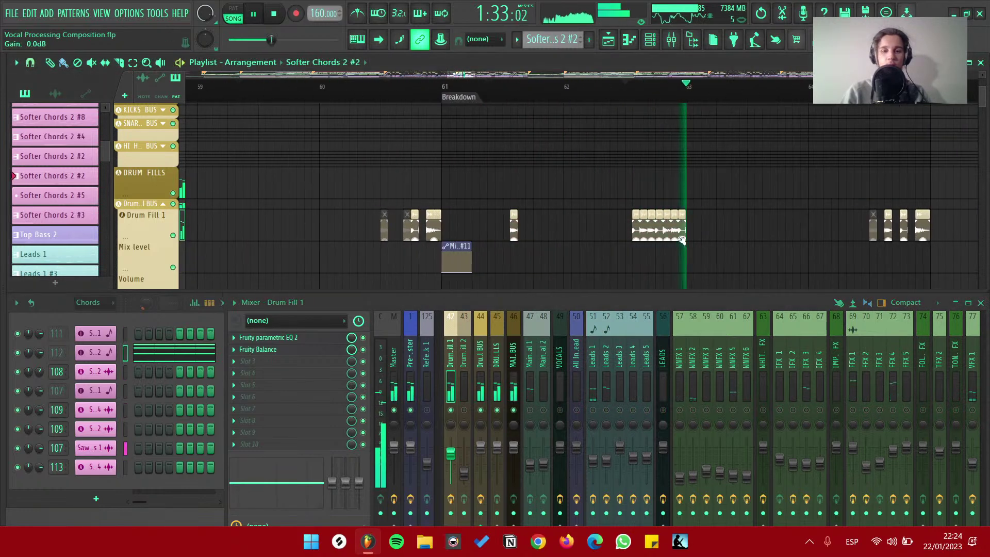
key(space)
scroll(531, 204, up, 4)
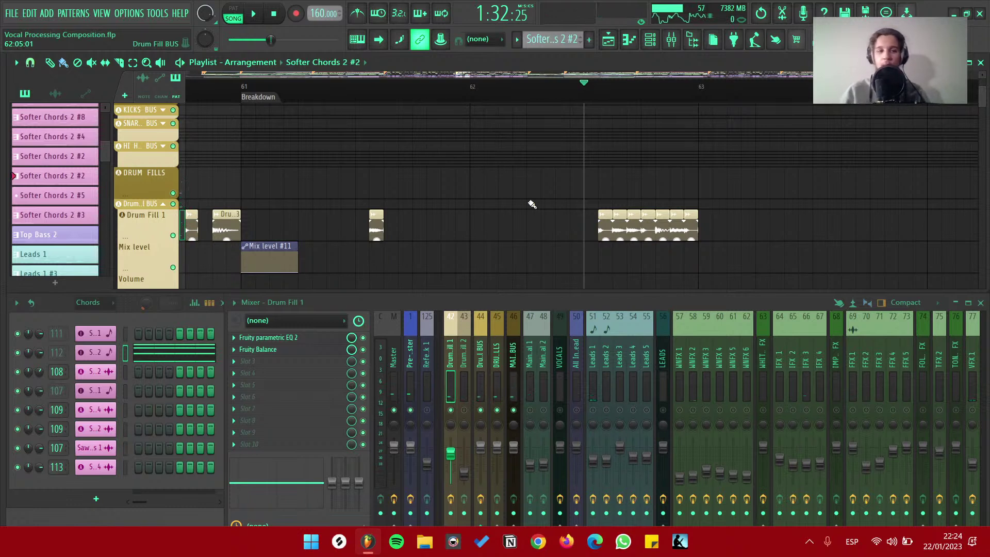
Add an FPC channel, show the arpeggiator options in its channel settings, and close its window
click(92, 309)
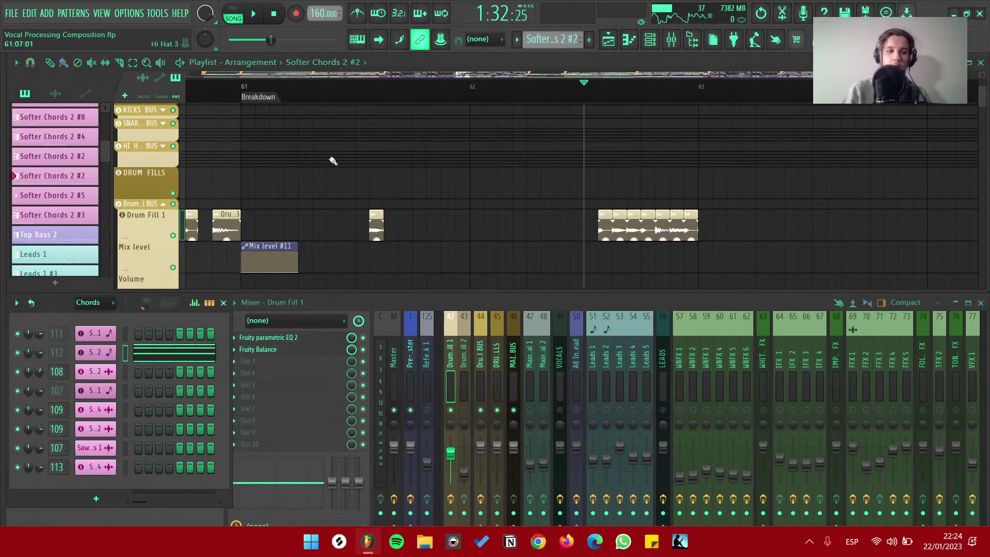
click(106, 501)
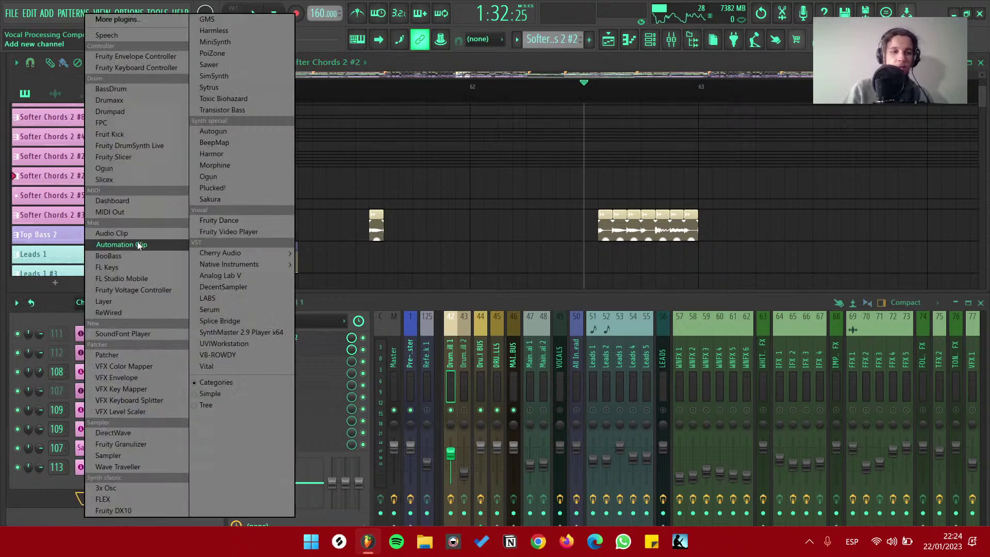
click(120, 124)
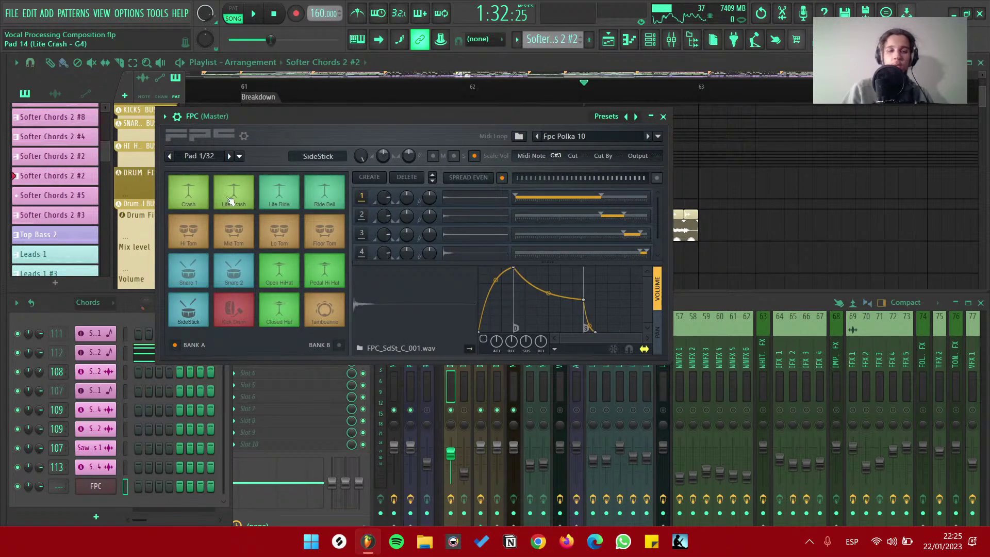
click(176, 116)
click(202, 139)
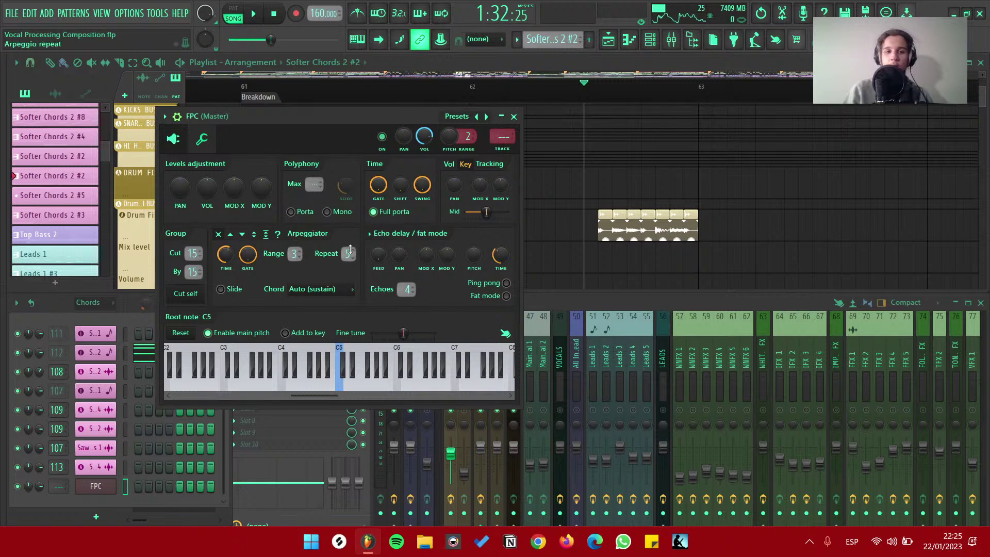
click(514, 117)
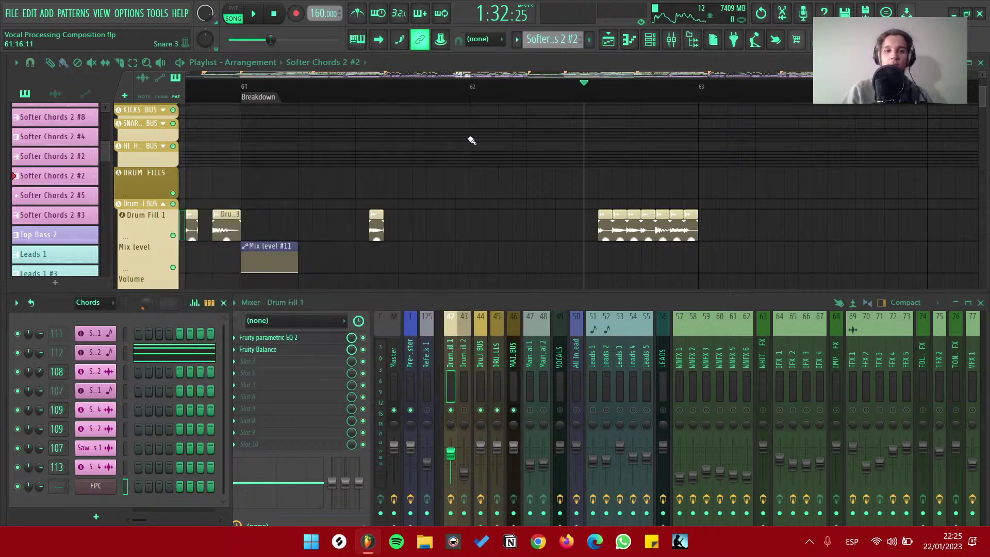
Delete the FPC channel from the Chords channel group
right_click(109, 482)
click(142, 472)
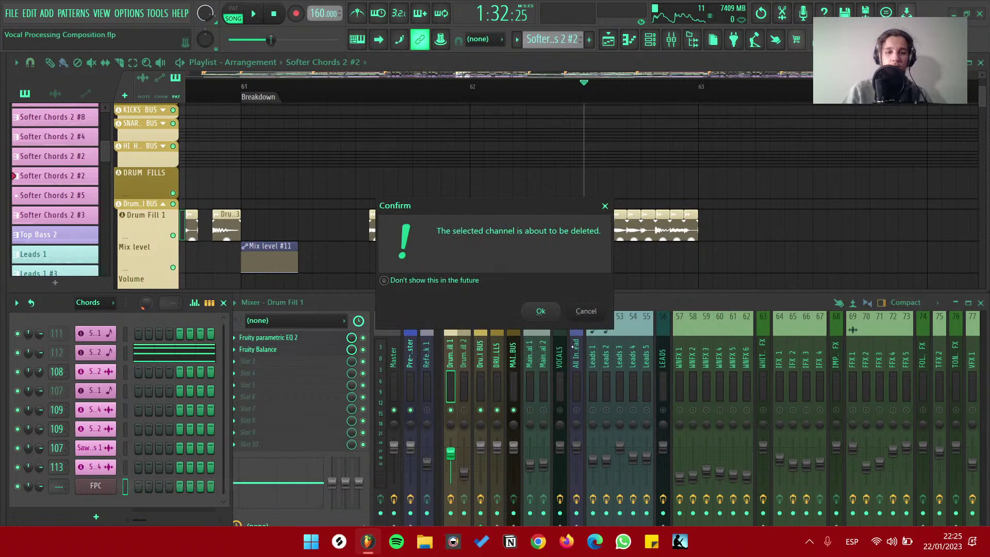
click(540, 311)
Expand the SAW CHORDS track group in the playlist and play it on its own from the Drop at bar 45
scroll(504, 222, down, 8)
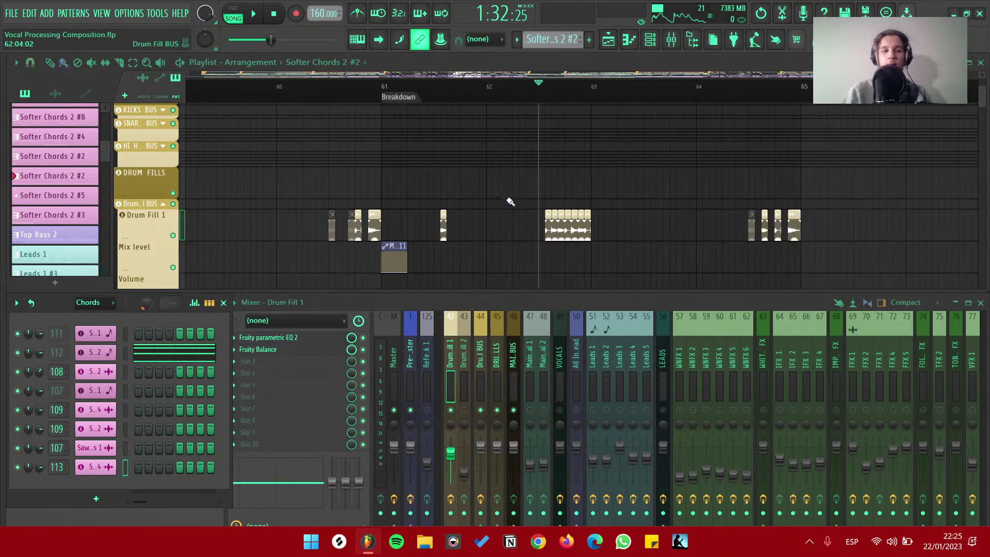
drag(537, 219, 598, 197)
scroll(598, 197, down, 3)
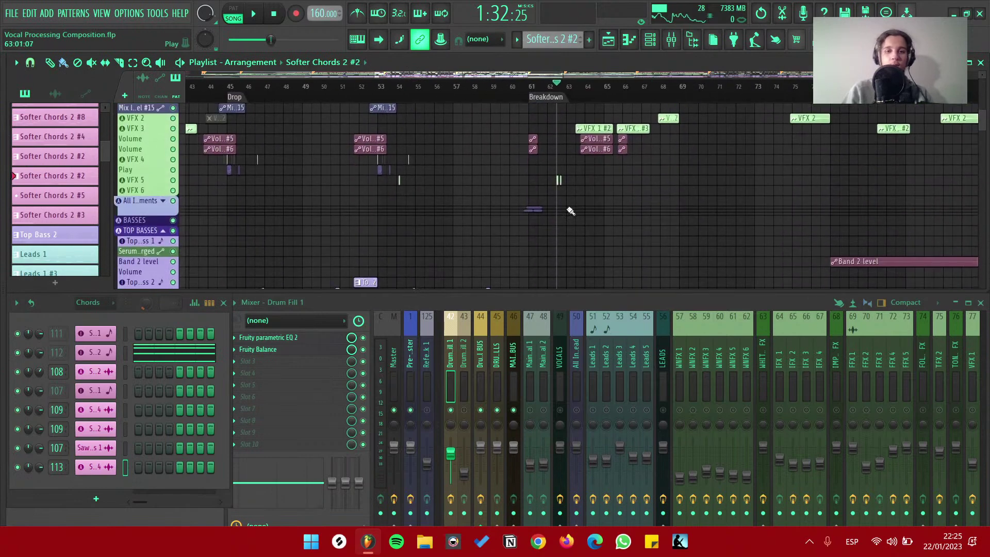
scroll(558, 181, down, 4)
scroll(617, 172, down, 10)
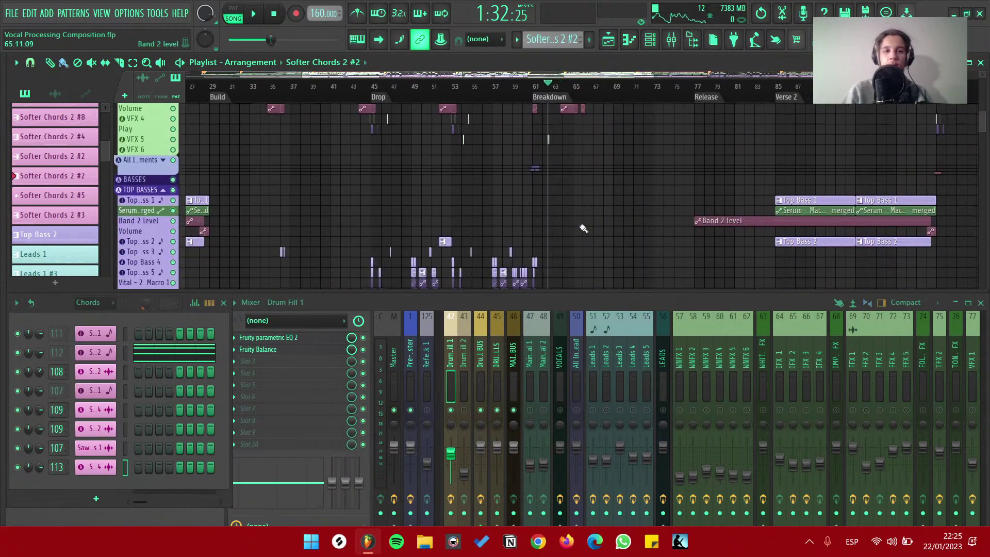
scroll(523, 110, down, 8)
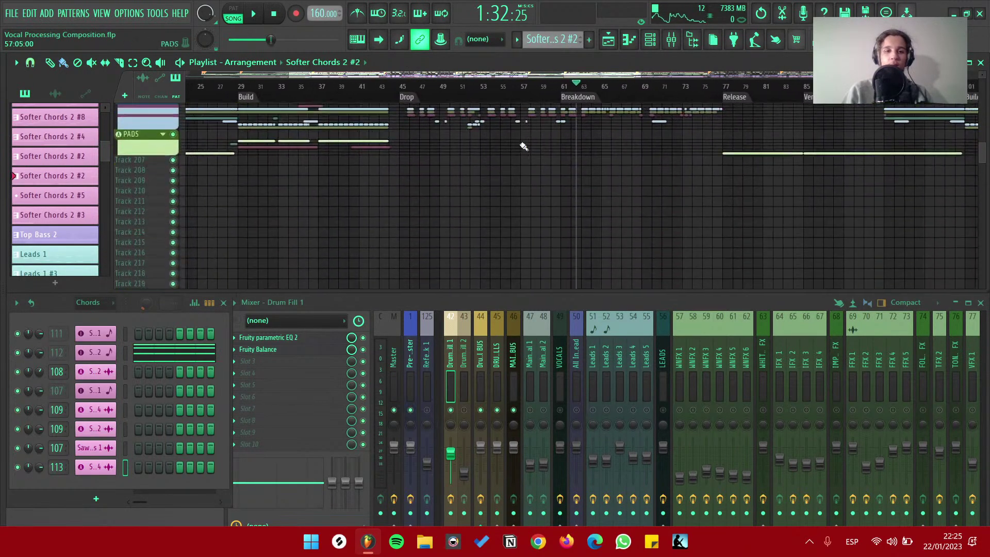
scroll(163, 127, up, 1)
click(163, 124)
scroll(443, 156, up, 7)
click(405, 87)
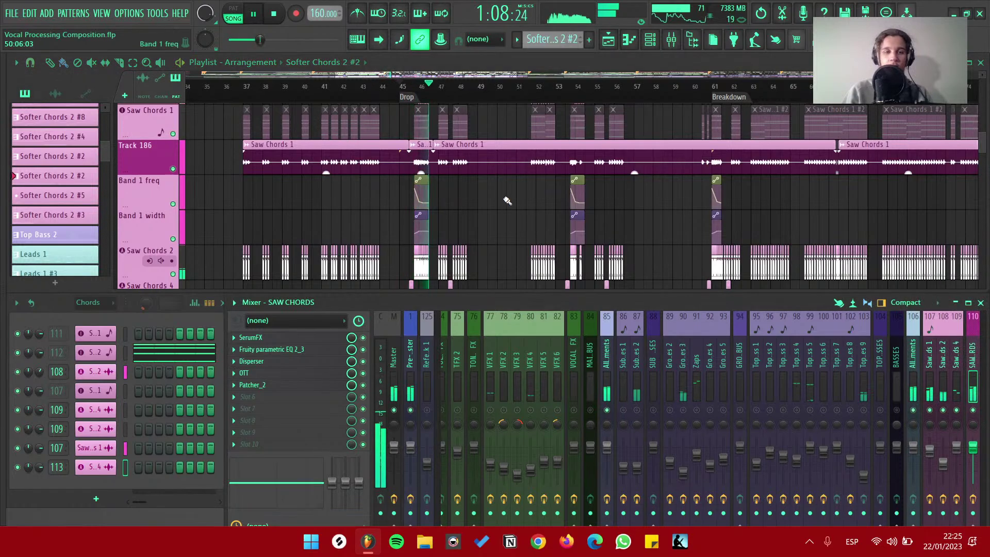
Switch to YouTube Studio to check the live stream's chat and analytics, and return to FL Studio
key(alt+Tab)
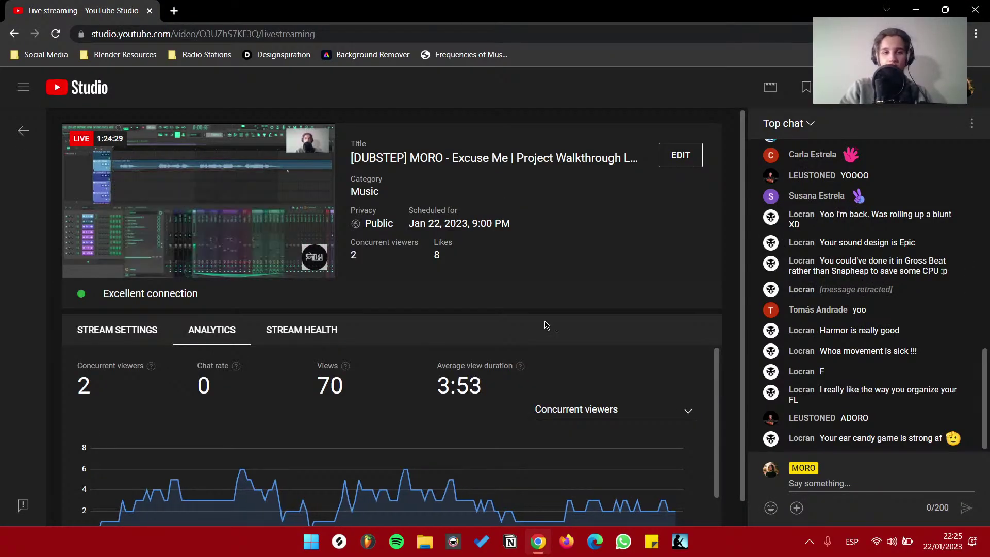
scroll(466, 274, down, 1)
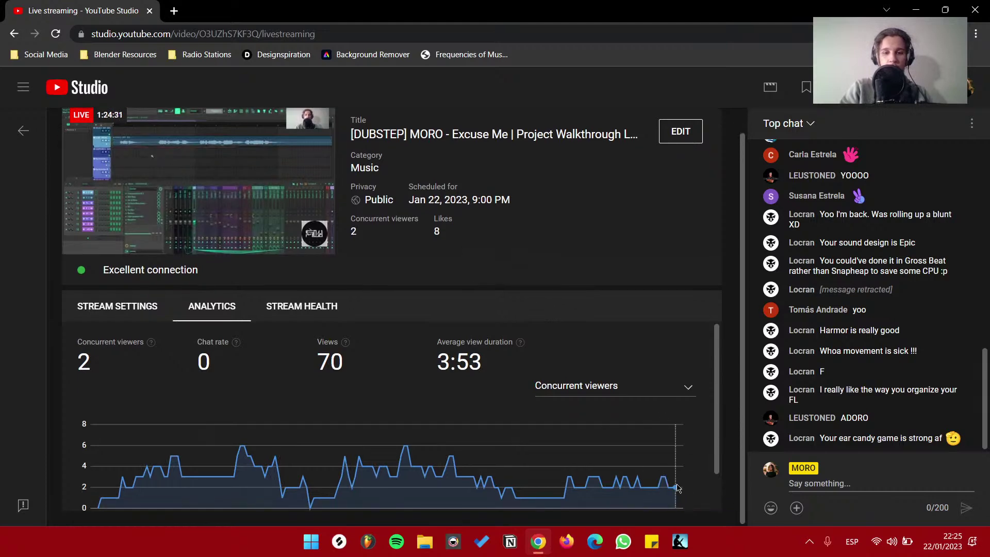
key(alt+Tab)
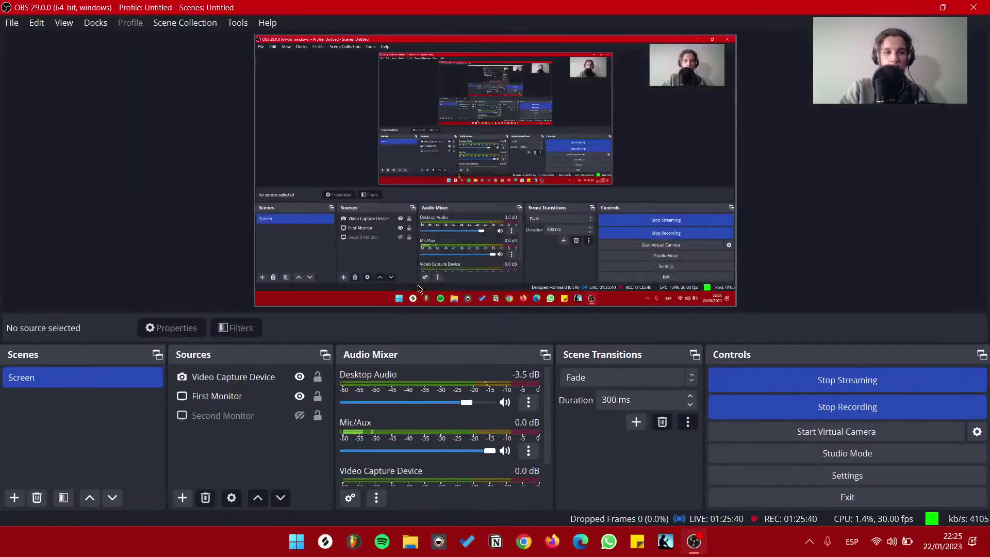
key(alt+Tab)
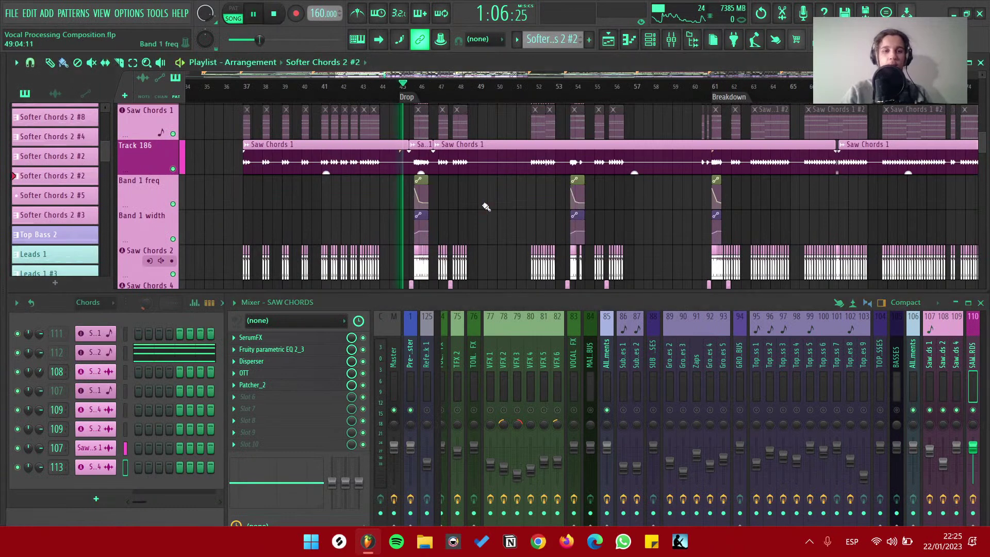
Play the first saw chord burst after the Drop while examining its Mix level #20 and FX Fil Var automation
scroll(410, 225, up, 5)
scroll(443, 206, up, 1)
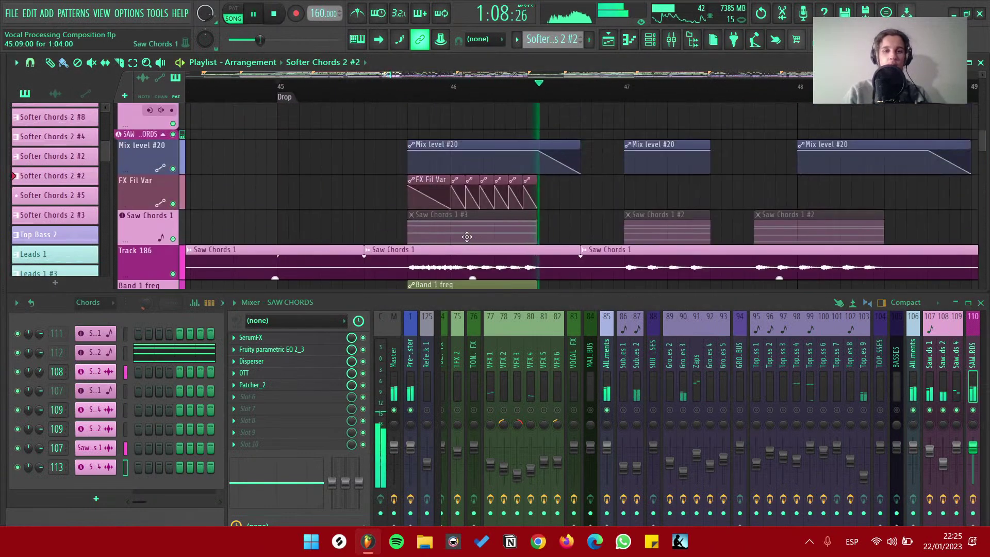
key(space)
scroll(457, 161, down, 6)
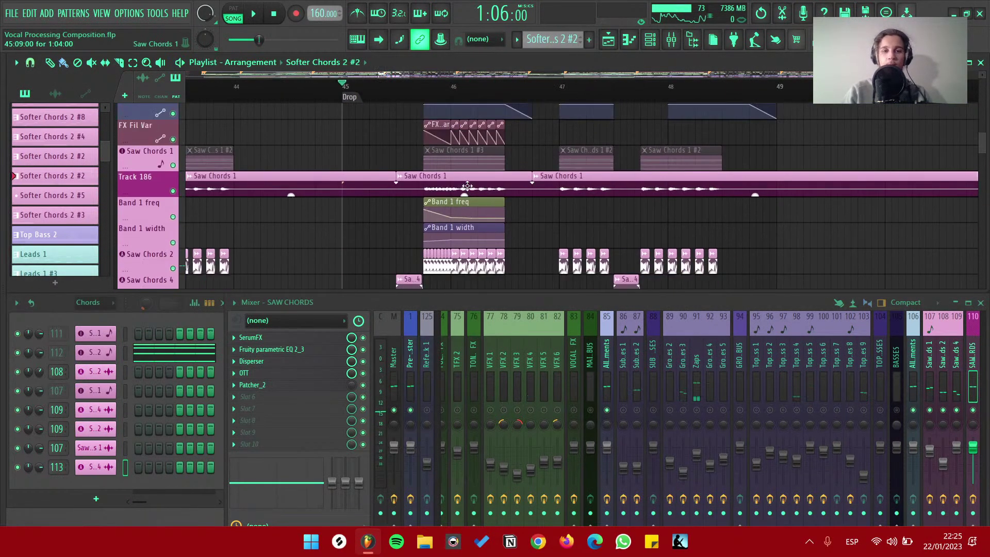
Review the mixer effects of Saw Chords 1, Saw Chords 2 and Saw Chords 4, including Saw Chords 4's Fruity parametric EQ 2
click(930, 361)
click(943, 361)
click(956, 361)
scroll(530, 256, up, 3)
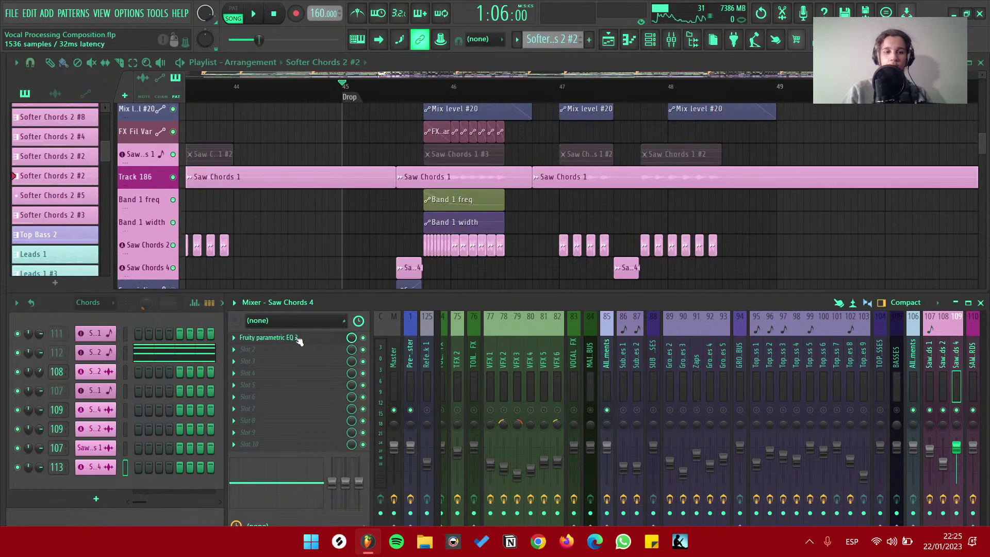
click(298, 342)
Replay the saw chords from the Drop while examining the Band 1 freq and Band 1 width automation clips
key(space)
click(454, 127)
scroll(477, 188, up, 2)
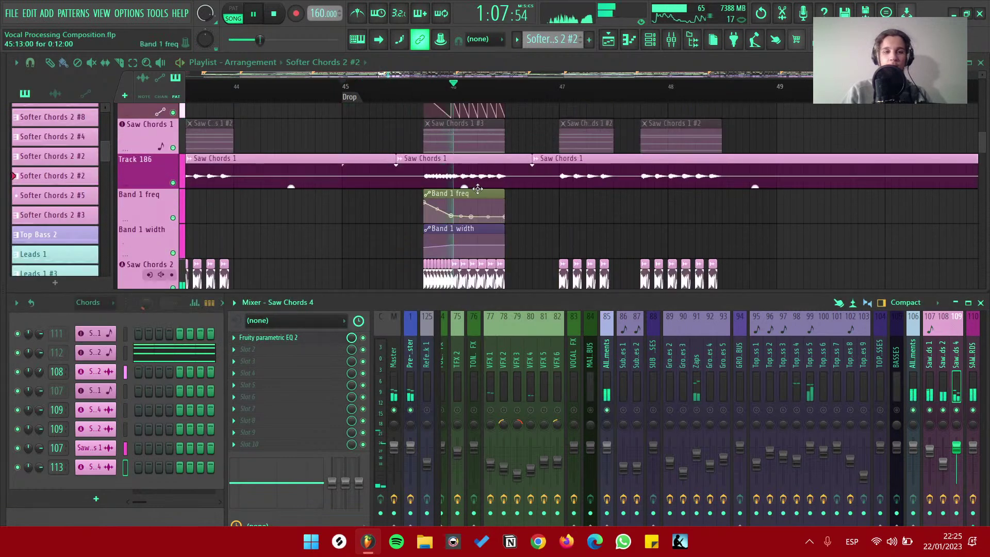
scroll(476, 188, down, 2)
key(space)
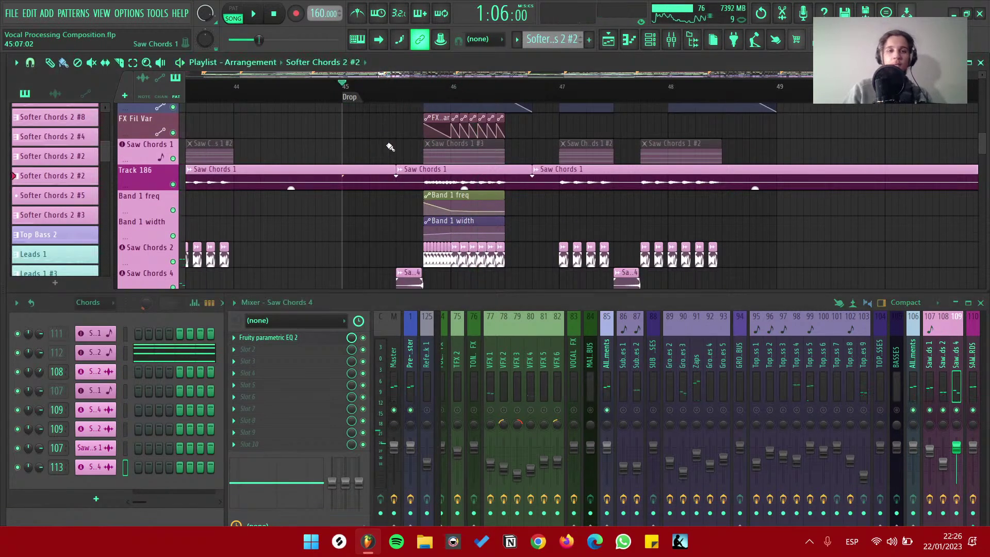
Select the muted Saw Chords 1 #3 pattern clip just before bar 46
scroll(371, 155, down, 2)
scroll(468, 172, up, 3)
scroll(468, 171, down, 2)
scroll(471, 150, up, 1)
click(474, 139)
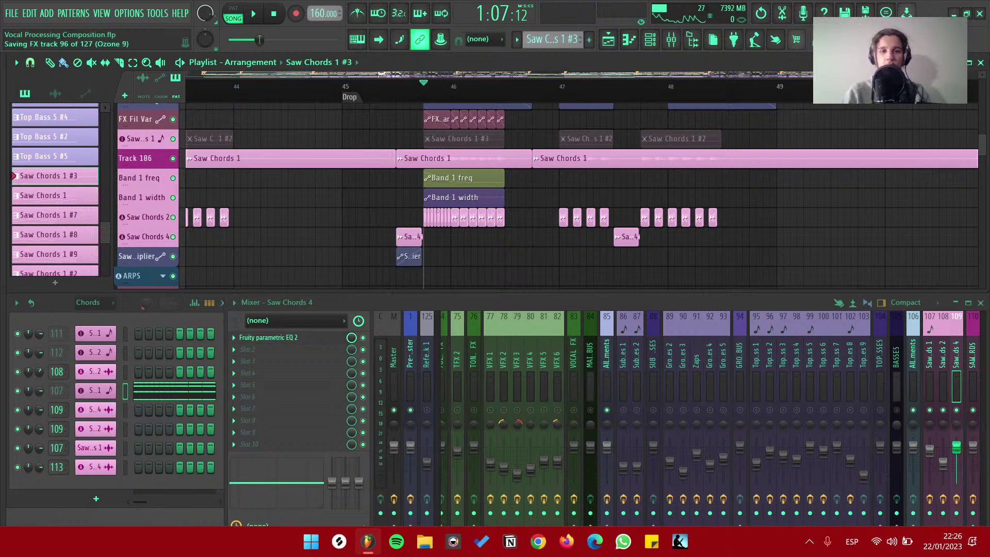
Play the saw chords from the start of the Saw Chords 1 #3 clip and display the Saw Chords 2 mixer track
key(space)
key(space)
key(space)
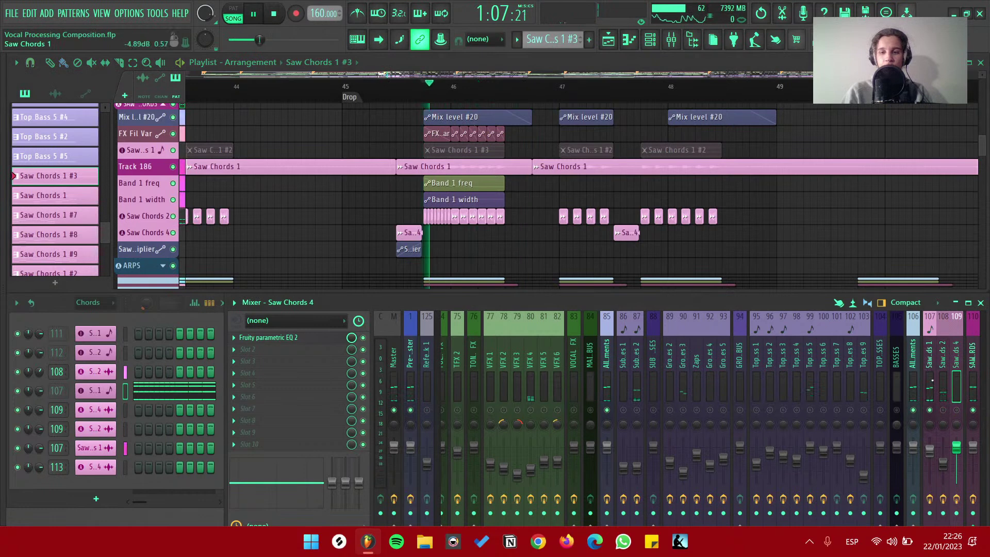
click(943, 383)
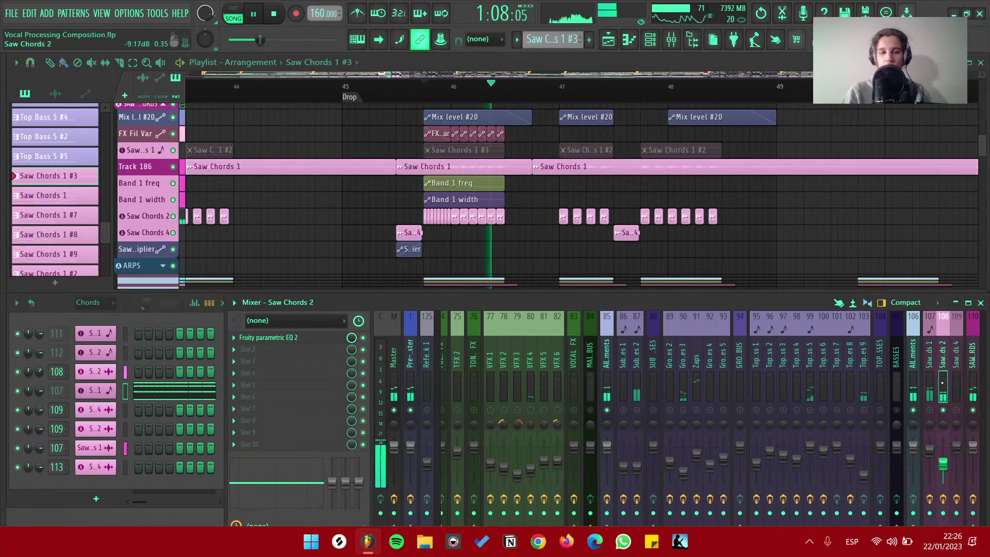
Stop playback and examine the Saw Chords 2 and Saw Chords 4 clips from the Drop through the Breakdown, replaying them briefly
key(space)
scroll(259, 232, up, 8)
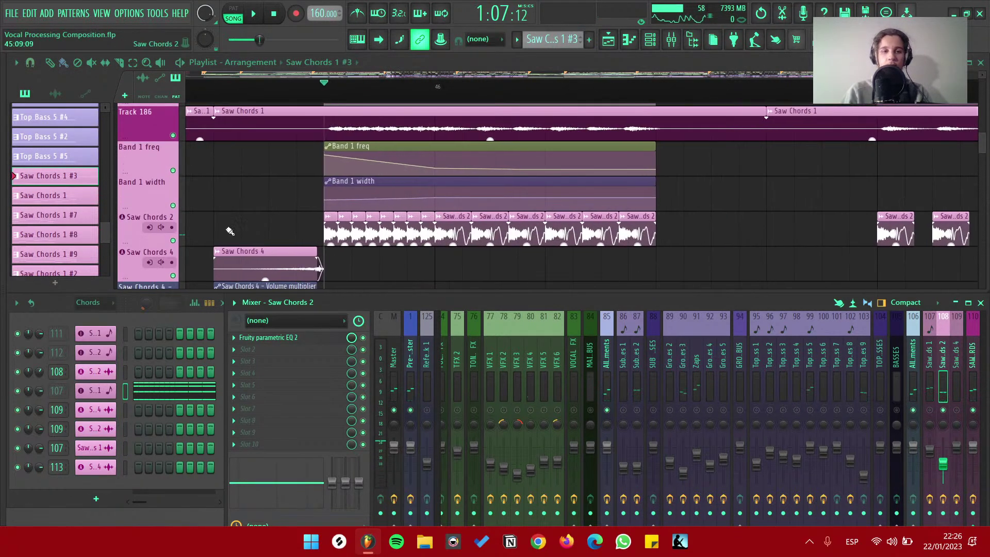
key(space)
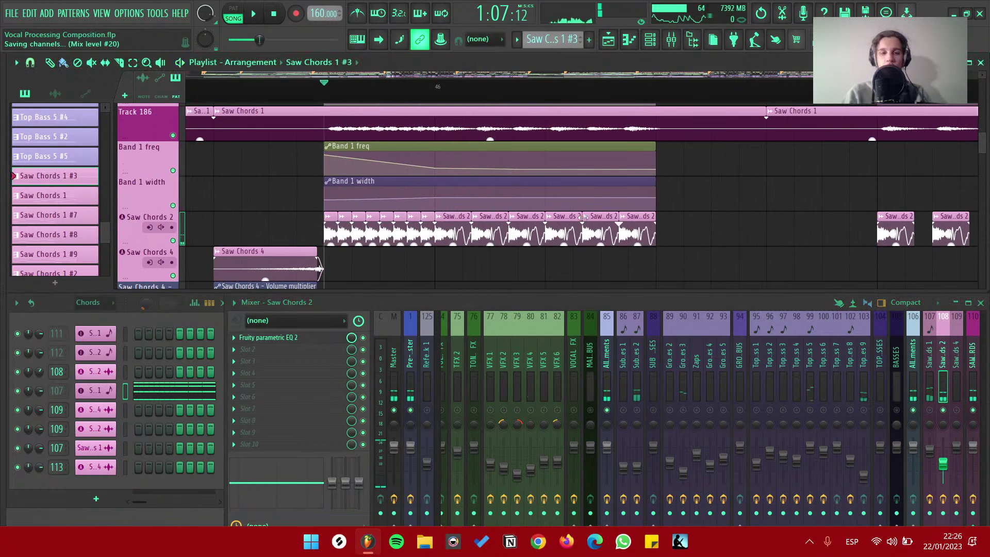
scroll(578, 215, down, 10)
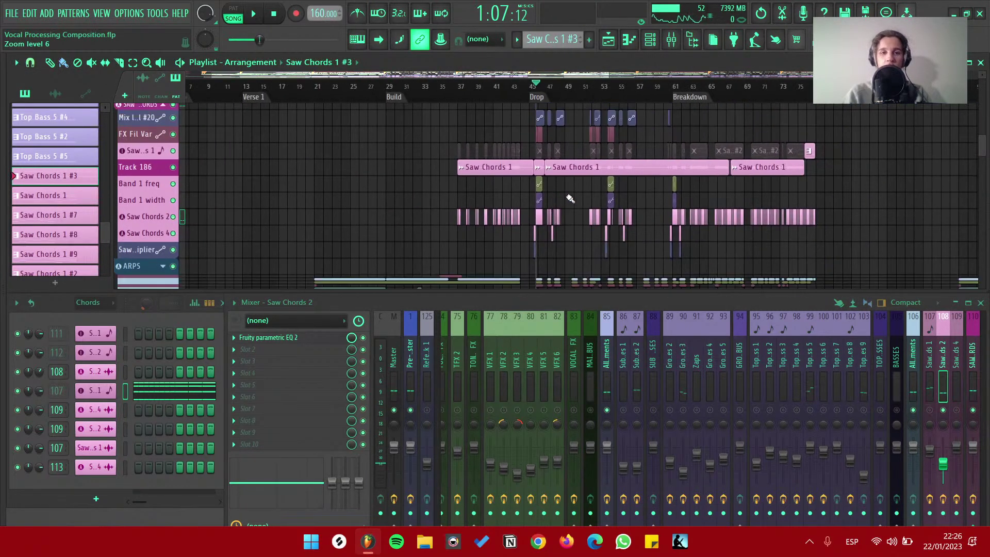
alt+scroll(581, 200, up, 3)
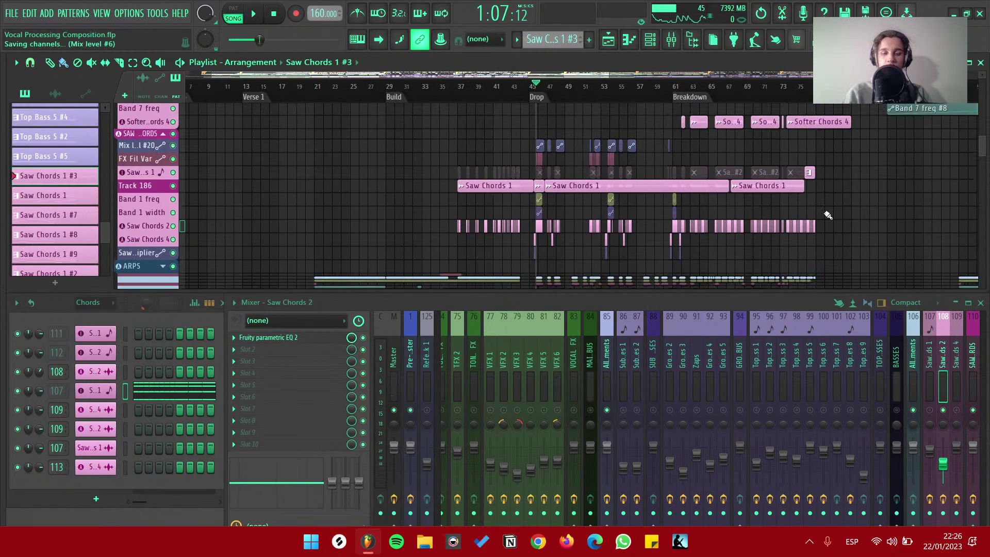
scroll(681, 194, down, 3)
alt+scroll(583, 178, up, 3)
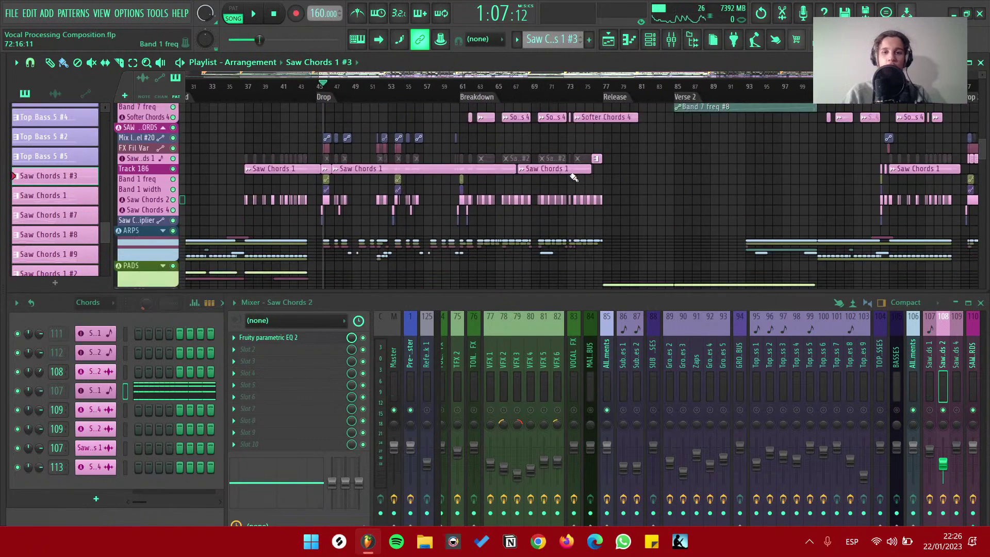
Play the unmuted Saw Chords 1 #6 clip just before the Release with the Saw Chords 1 mixer track displayed
scroll(609, 179, up, 6)
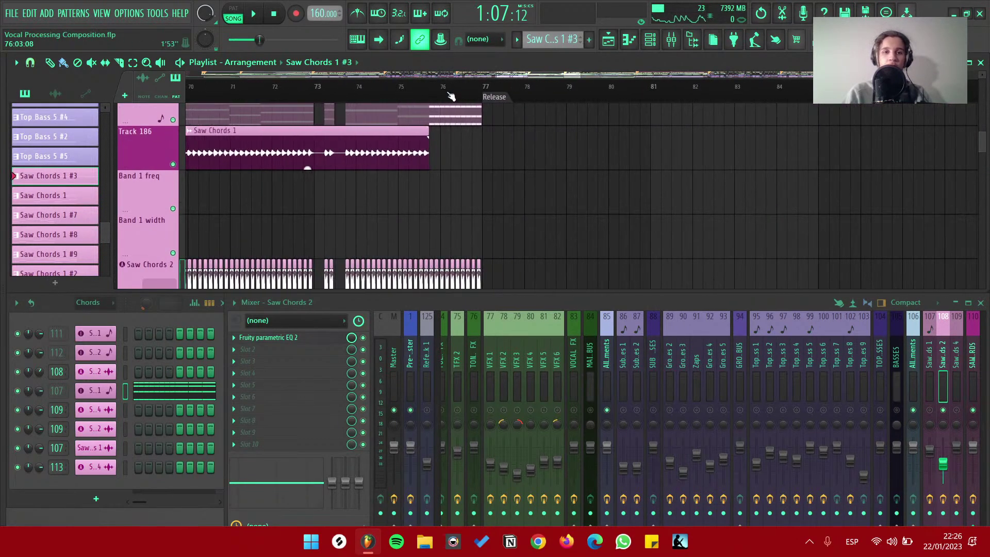
alt+scroll(537, 206, down, 4)
key(space)
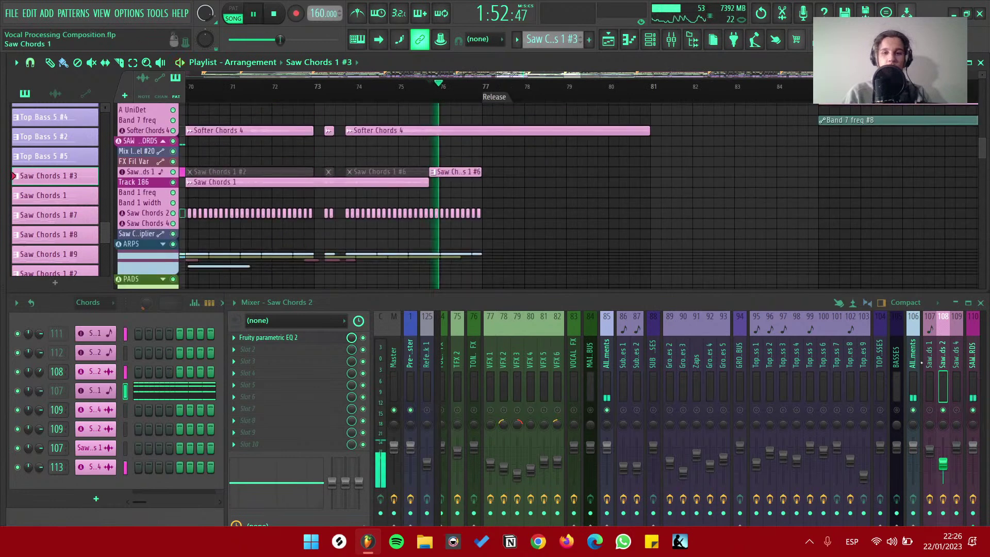
click(934, 413)
scroll(464, 196, down, 5)
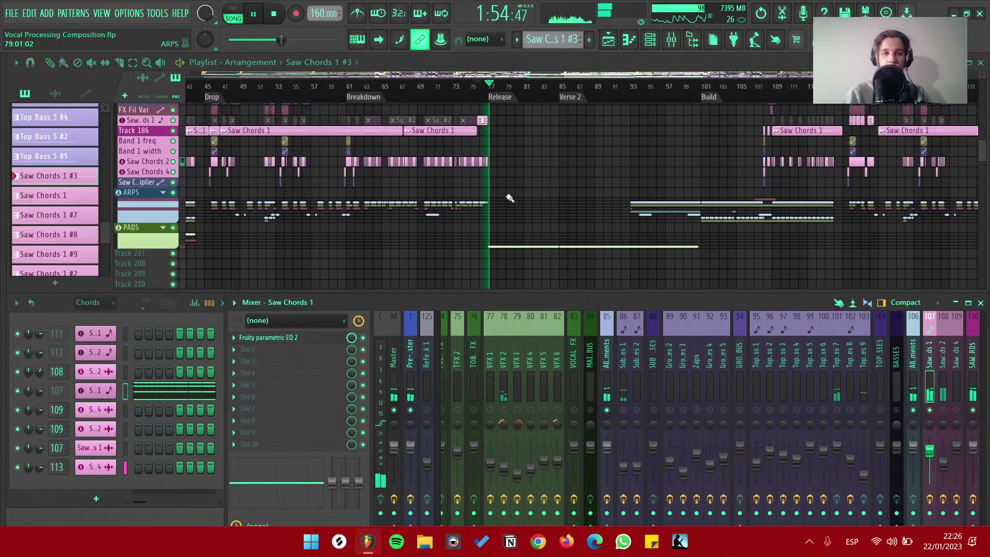
scroll(509, 197, down, 2)
alt+scroll(386, 192, up, 2)
key(space)
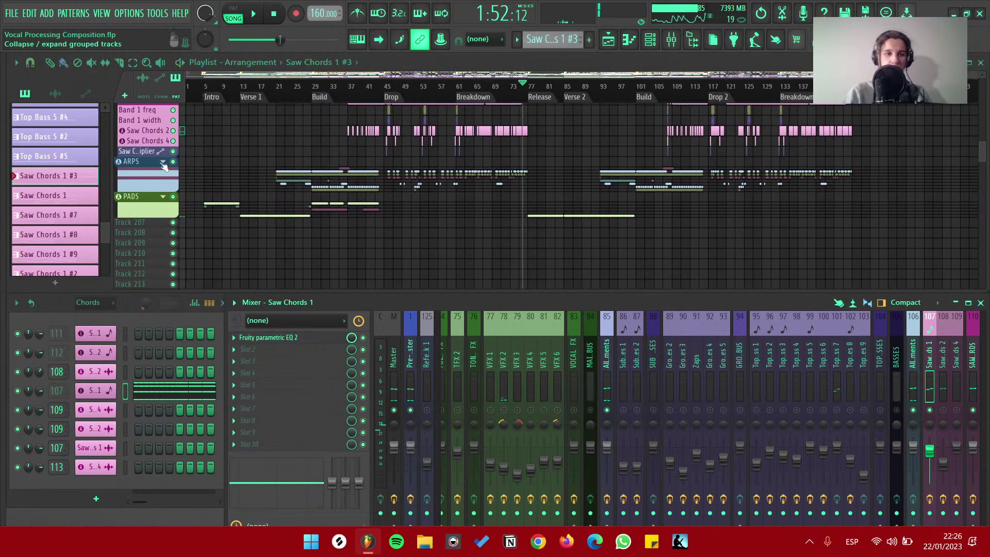
Expand the ARPS track group and play it from bar 21 with the Arps 1 mixer track displayed
click(344, 227)
scroll(261, 190, up, 4)
alt+scroll(310, 154, up, 2)
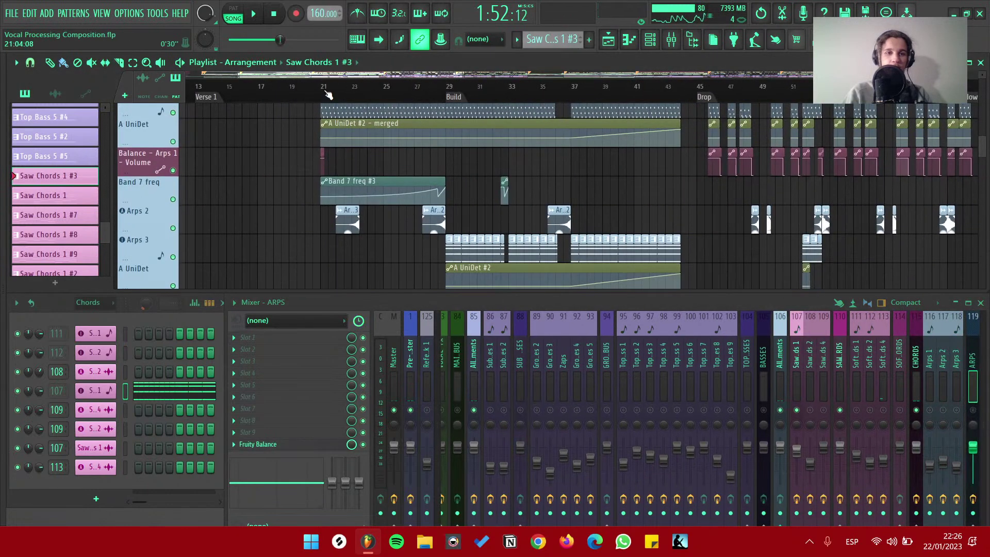
click(324, 85)
key(space)
scroll(230, 157, up, 1)
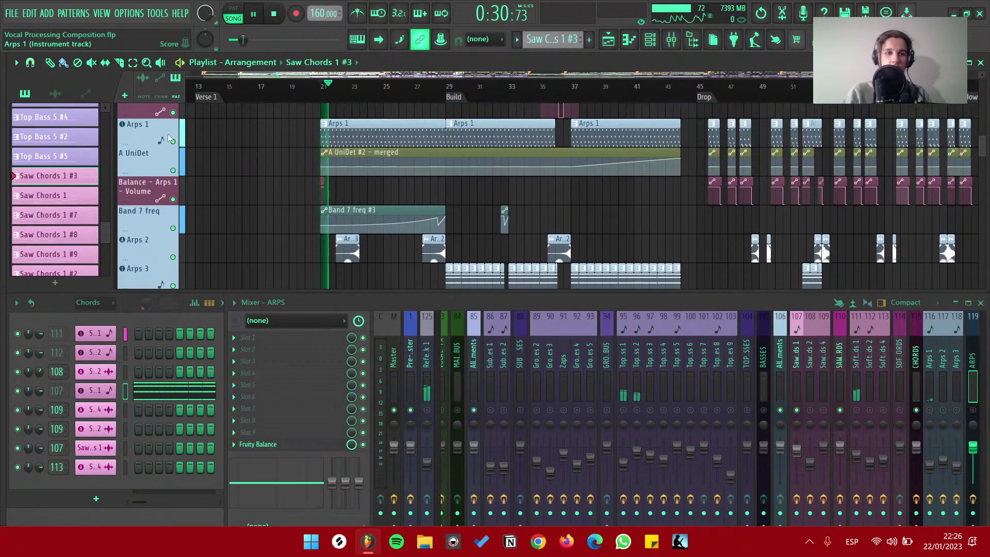
click(934, 405)
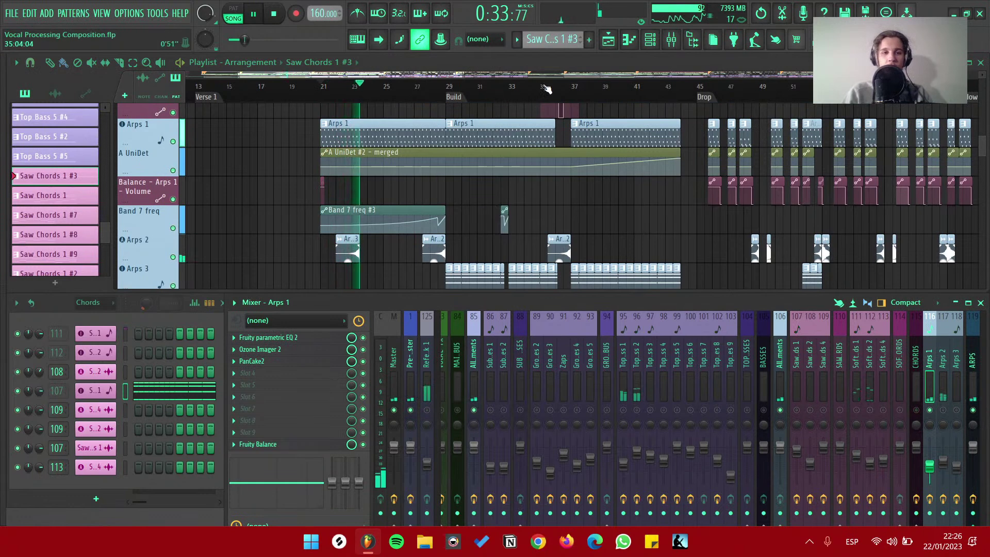
Play the Arps 1 part from about bar 38, select its pattern and look at its Serum instrument
click(543, 86)
click(589, 87)
scroll(572, 129, down, 2)
click(568, 131)
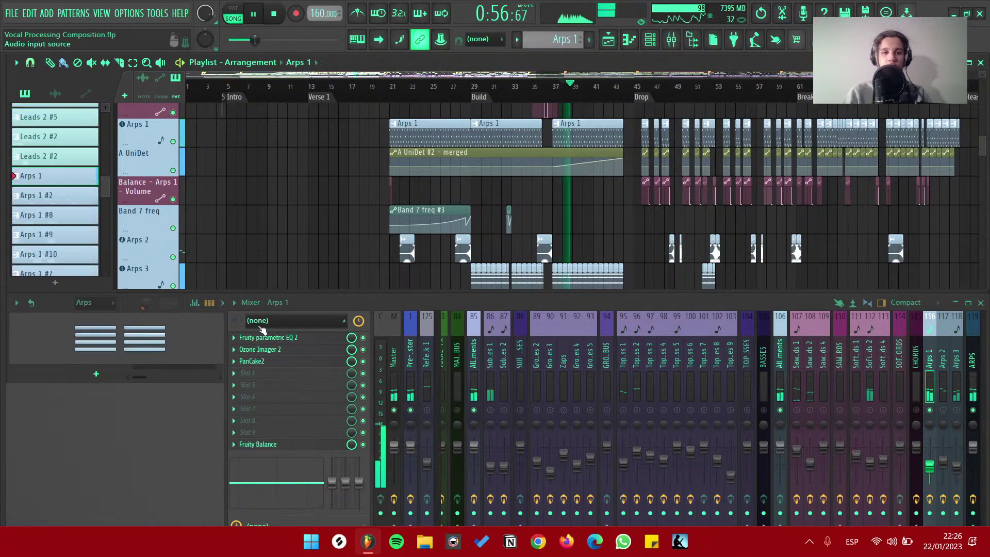
click(110, 354)
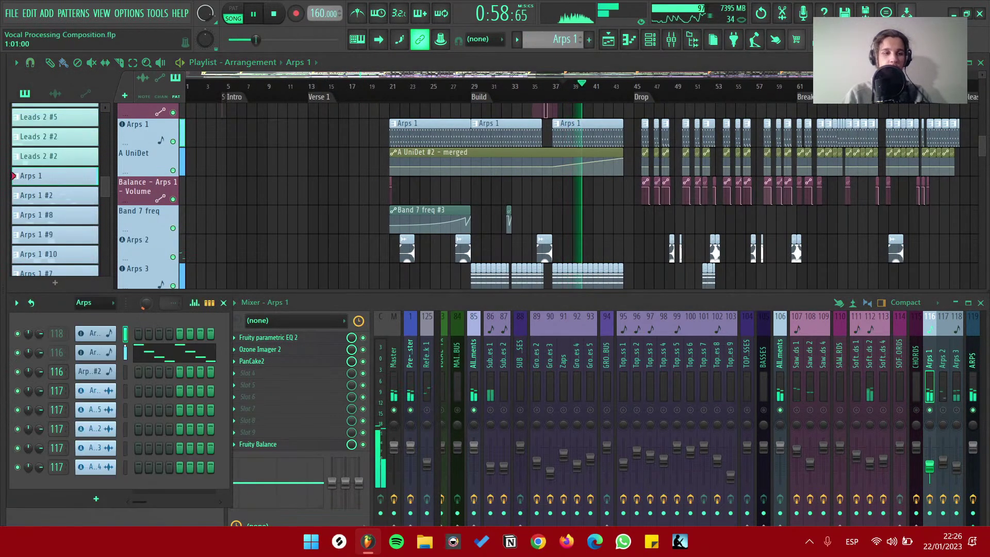
click(103, 352)
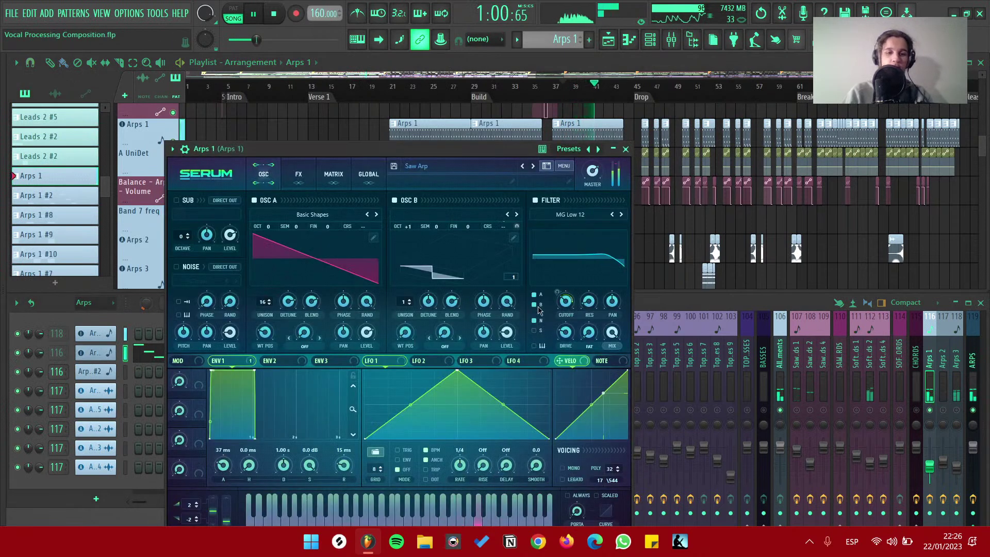
key(space)
key(Escape)
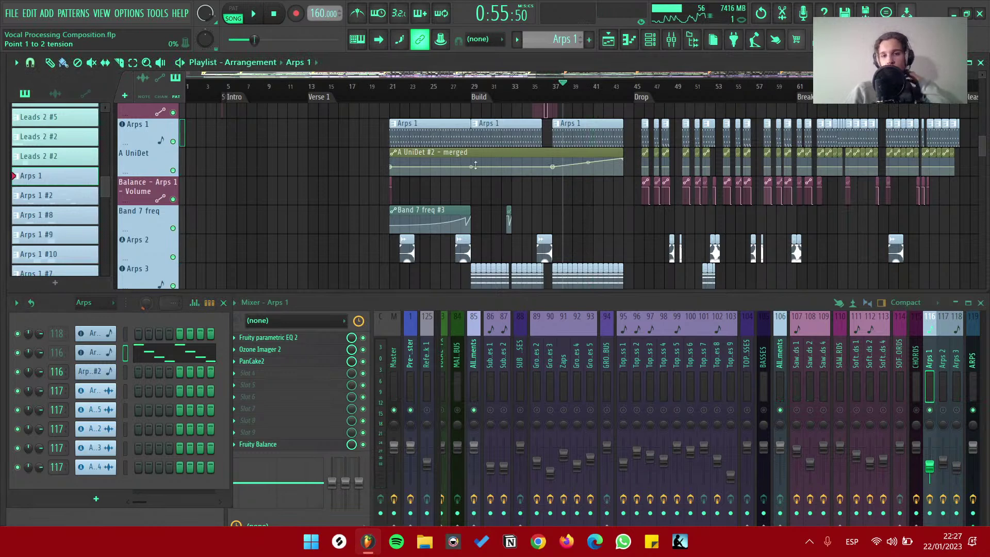
Move the playhead to bar 27 and review the oscillator and effects settings of Arps 1's Serum instrument
click(458, 91)
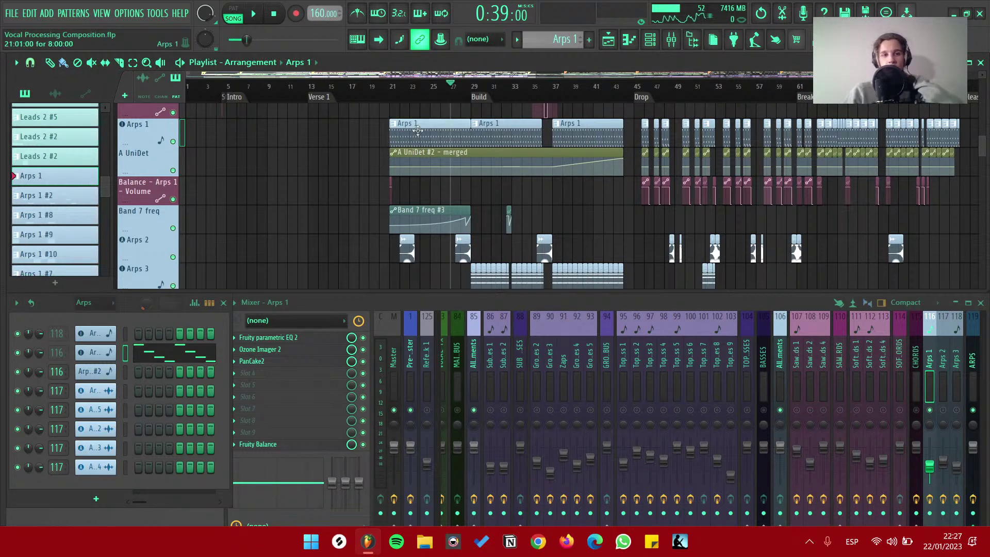
click(95, 352)
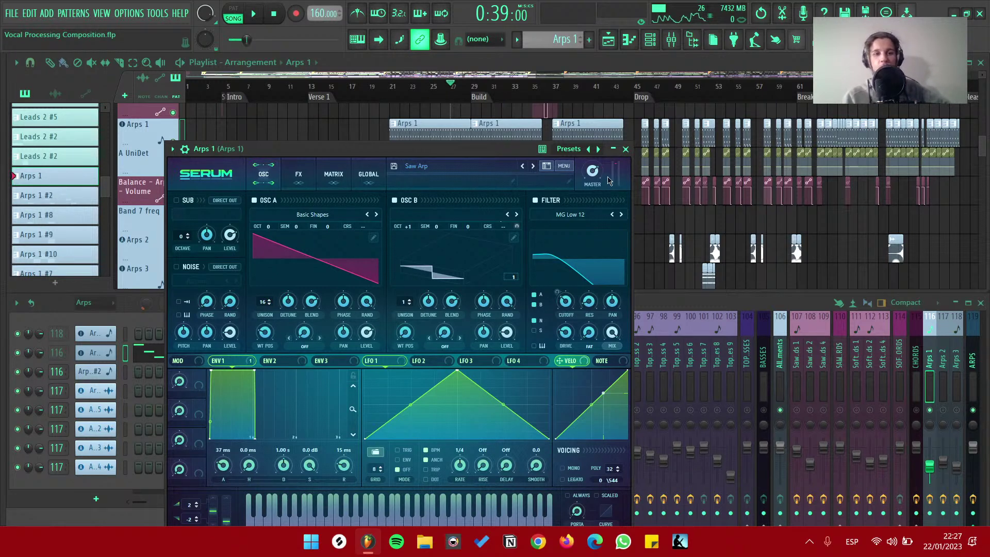
click(298, 176)
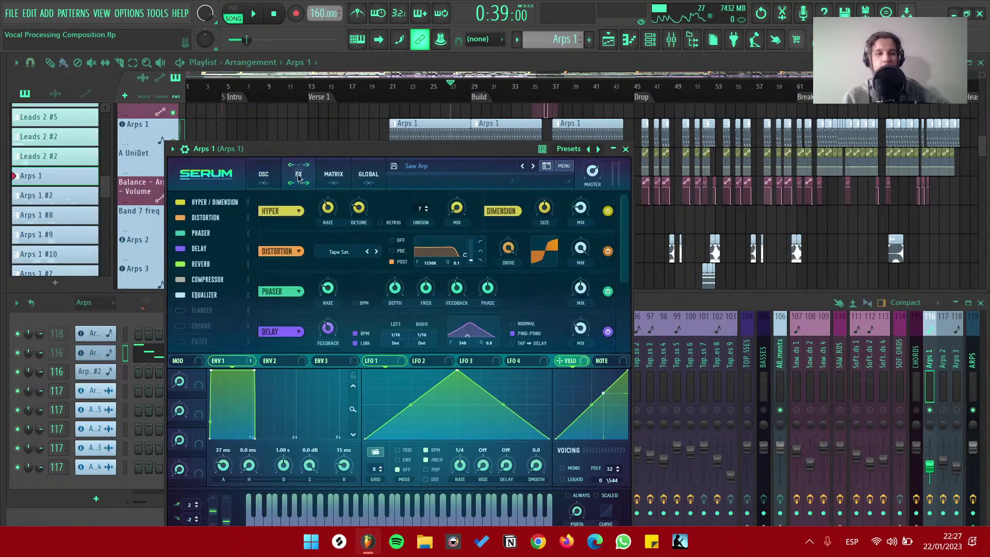
click(625, 150)
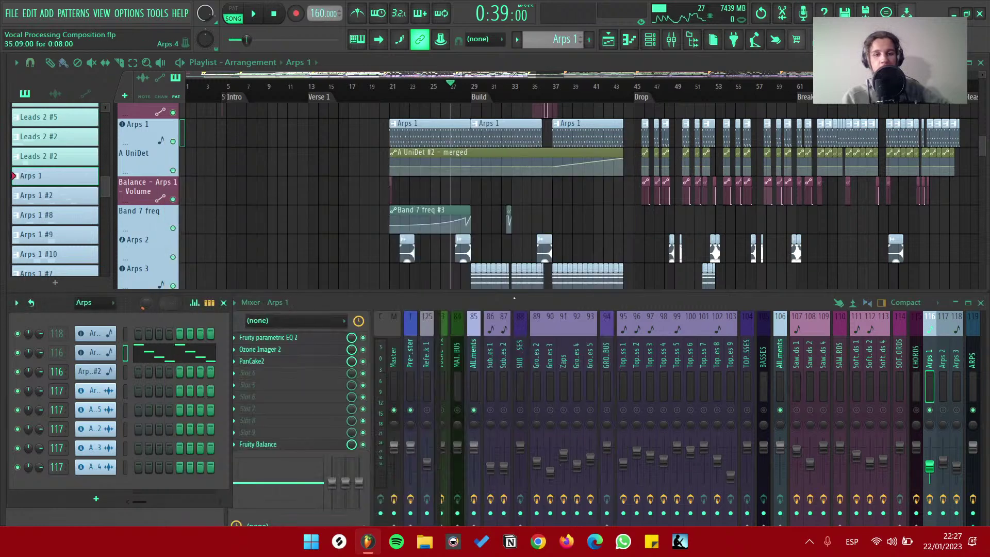
Review the PanCake2, Fruity parametric EQ 2 and Ozone Imager 2 effects on the Arps 1 mixer track during playback
click(291, 362)
drag(225, 202, 463, 169)
key(space)
click(606, 170)
click(268, 337)
click(268, 337)
click(335, 350)
click(471, 206)
key(space)
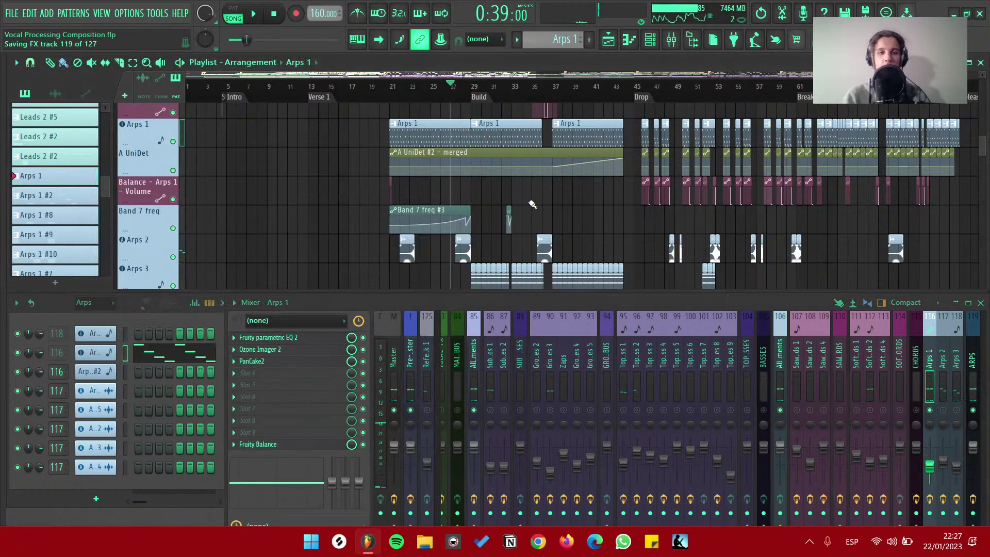
Examine the A UniDet #2 - merged automation and the other arps clips between bars 21 and 44, and save the project
scroll(533, 204, up, 2)
scroll(484, 179, up, 3)
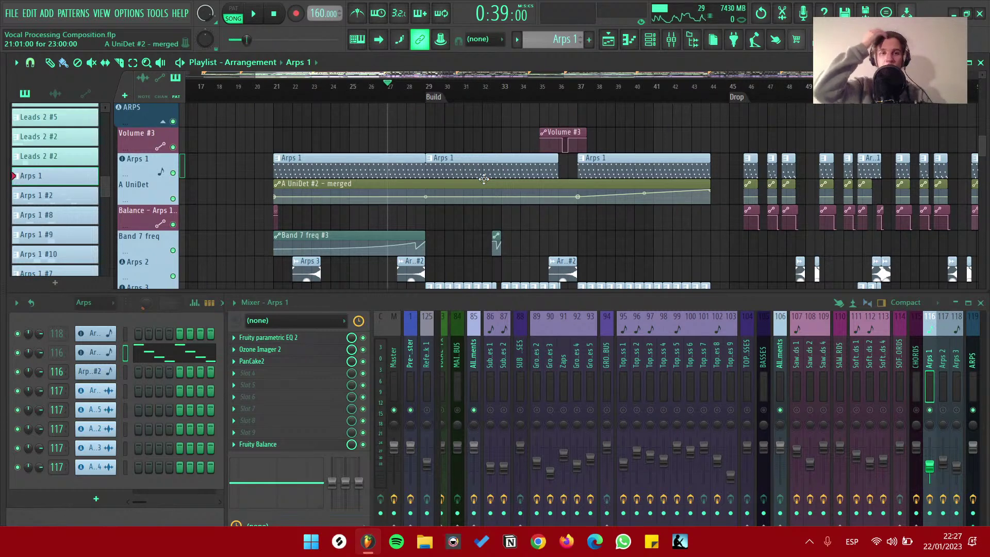
scroll(433, 218, down, 1)
scroll(434, 216, down, 1)
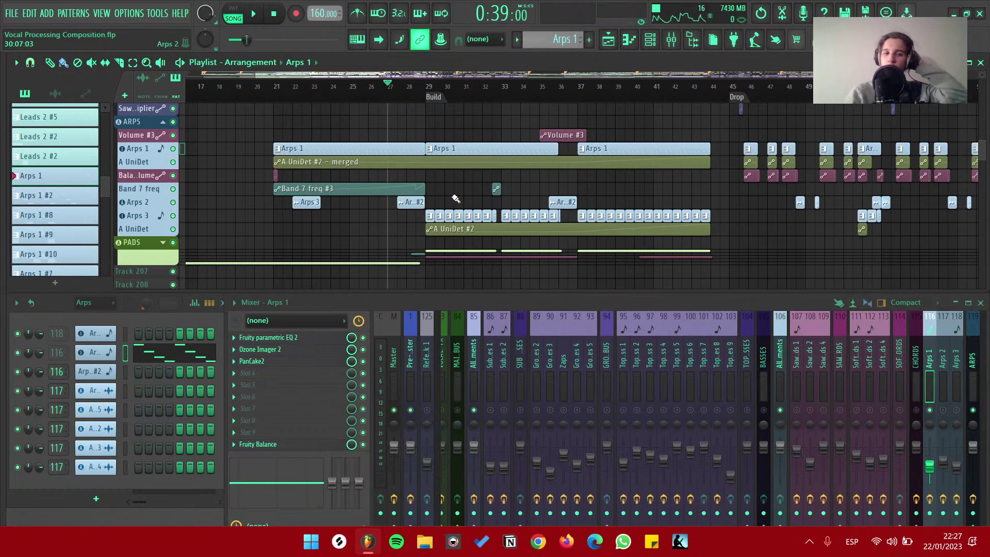
key(ctrl+s)
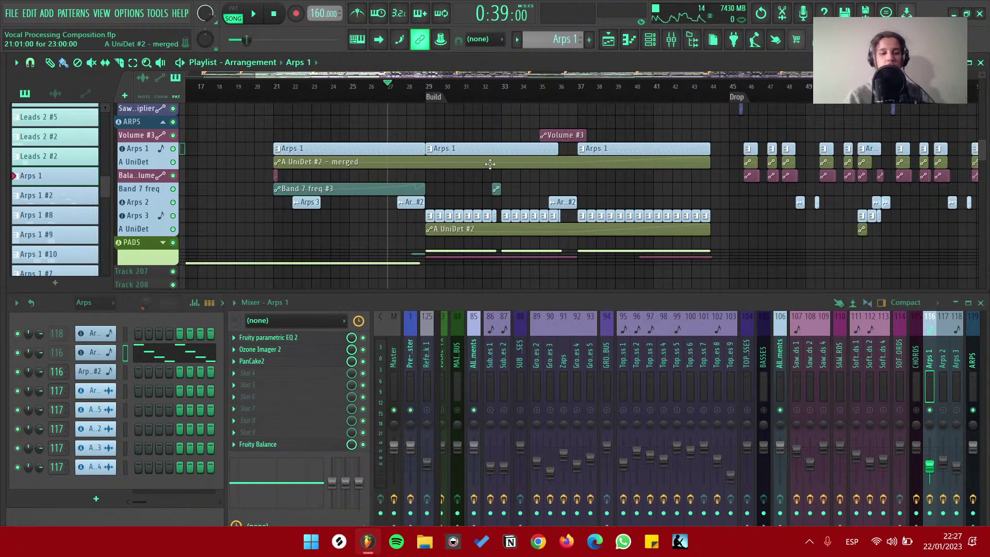
Play the Arps 3 clips from the start of the Build at bar 29 with the Arps 3 mixer track displayed
scroll(432, 198, up, 4)
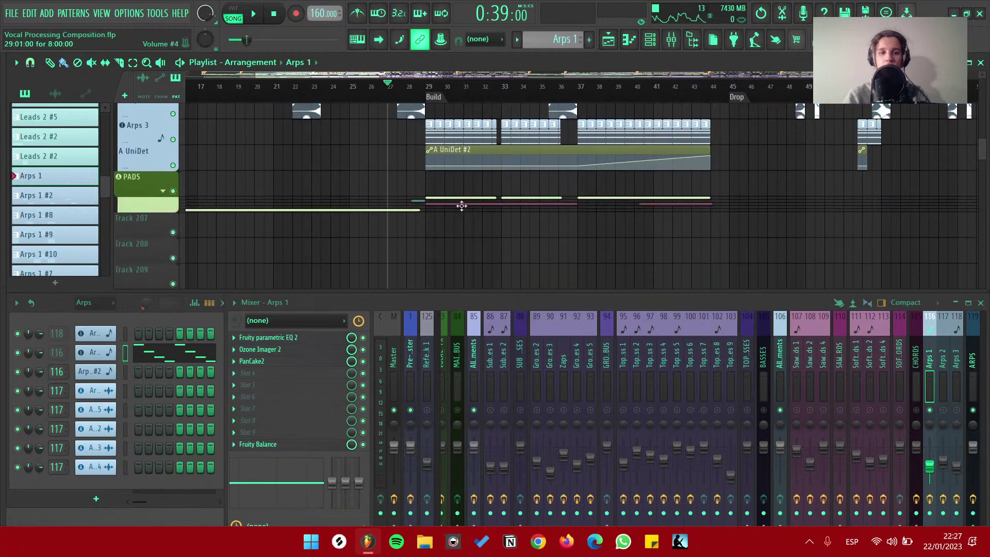
scroll(461, 207, up, 2)
click(389, 95)
click(194, 230)
right_click(957, 410)
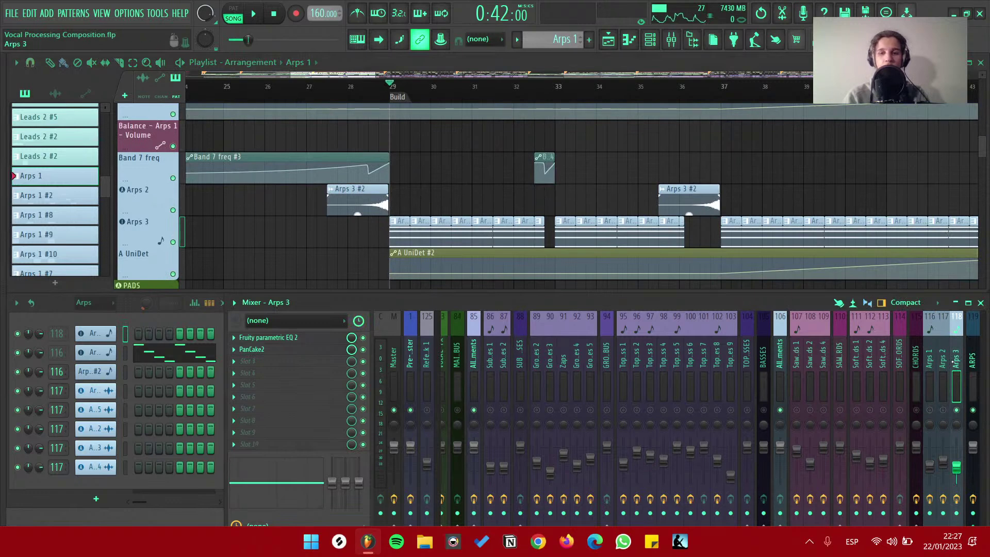
key(space)
scroll(488, 239, down, 2)
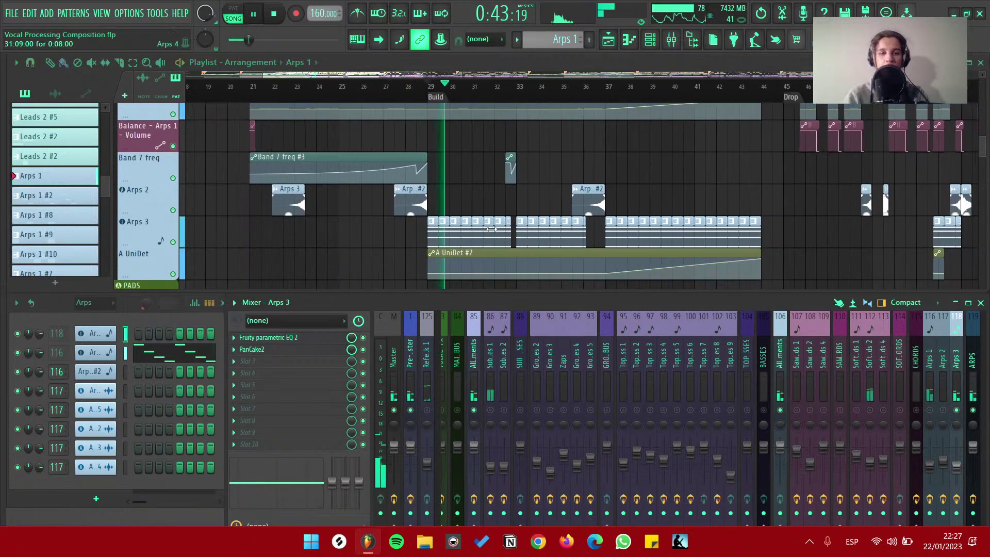
Select the Arps 4 pattern, inspect the Arps 3 Serum instrument and close it
click(489, 239)
click(95, 333)
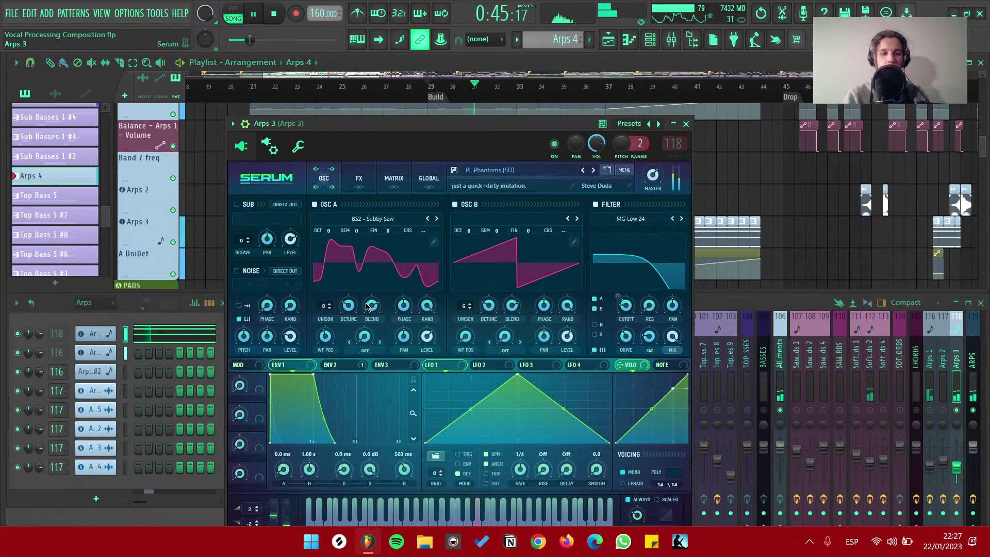
key(space)
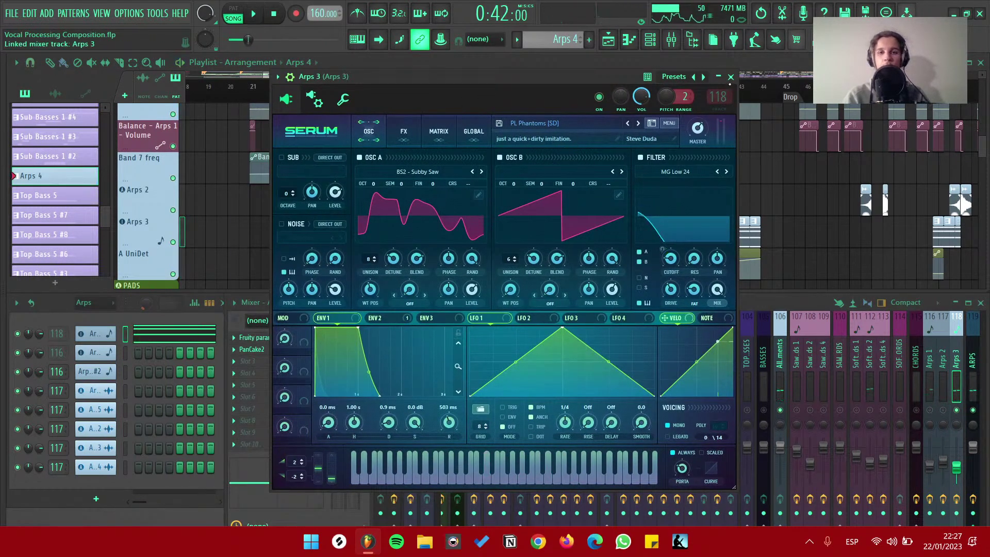
click(731, 77)
Replay the Arps 2 transition clip just before the Build with the Arps 2 mixer track displayed, and save the project
key(space)
key(space)
click(418, 88)
key(space)
click(133, 207)
key(space)
key(space)
key(space)
key(ctrl+s)
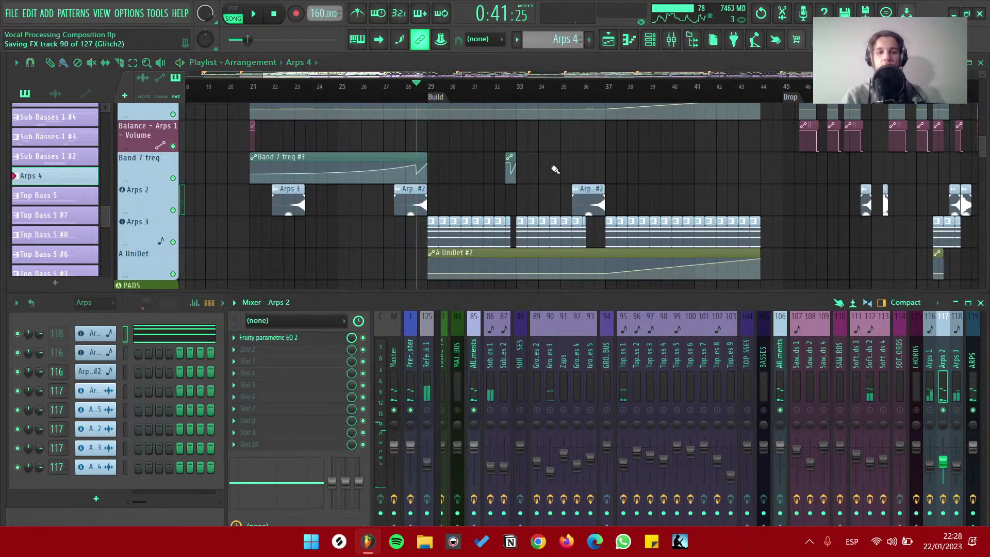
Expand the PADS track group and play the Pads 1 clip in the Intro with the Pads 1 mixer track displayed
scroll(567, 176, down, 8)
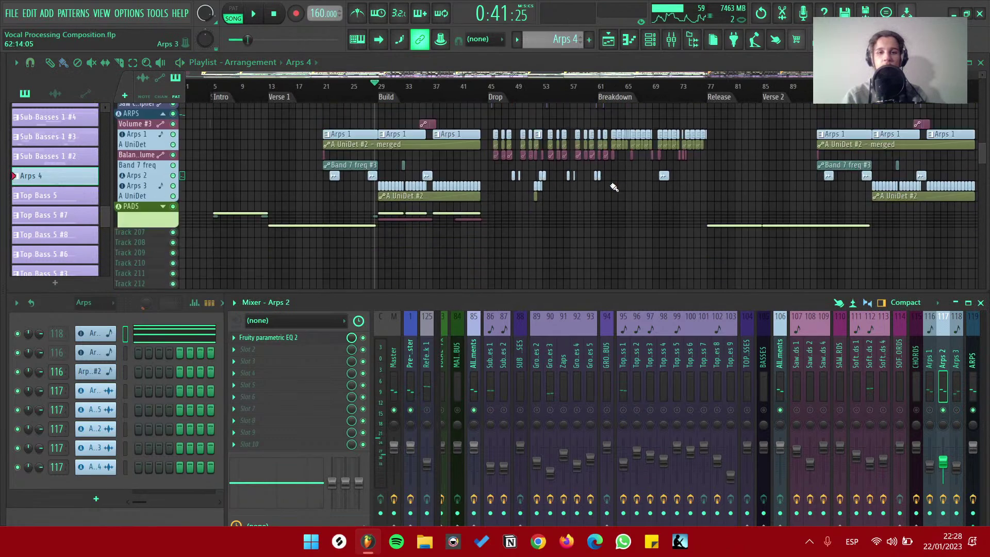
click(163, 207)
scroll(165, 240, up, 4)
scroll(268, 230, up, 4)
click(298, 90)
key(space)
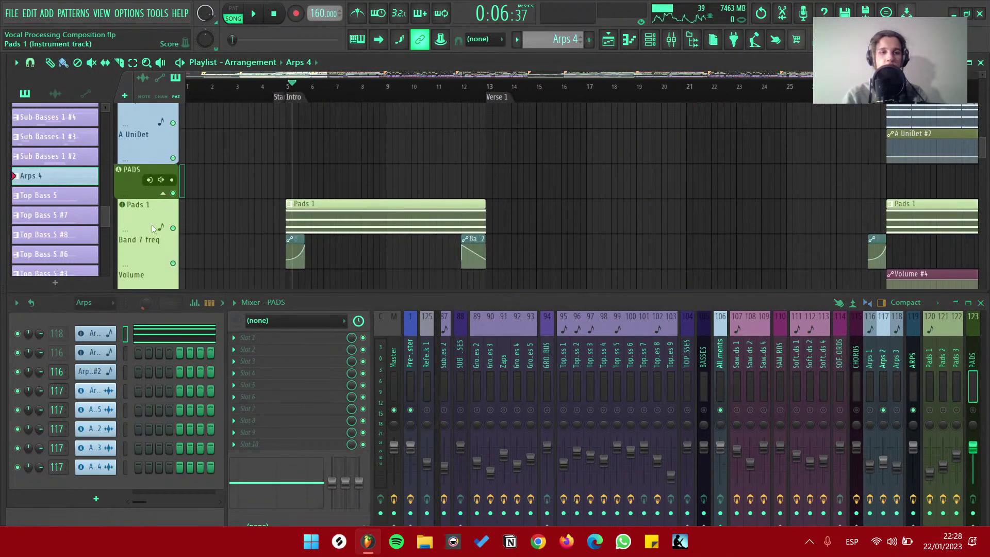
right_click(929, 410)
click(333, 222)
key(space)
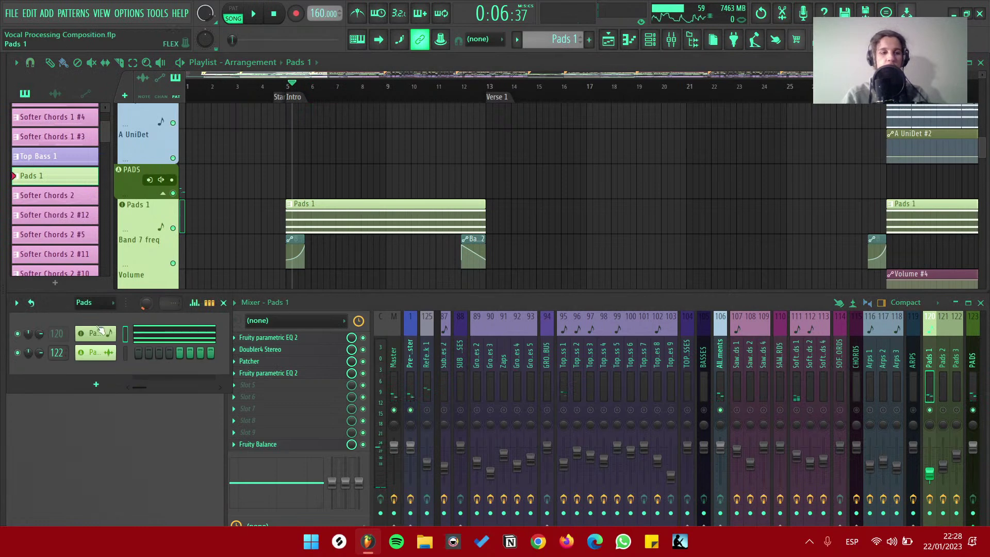
Inspect the Pads 1 FLEX instrument and its Choir Aahs preset during playback, and close it
click(101, 332)
drag(148, 221, 660, 90)
key(space)
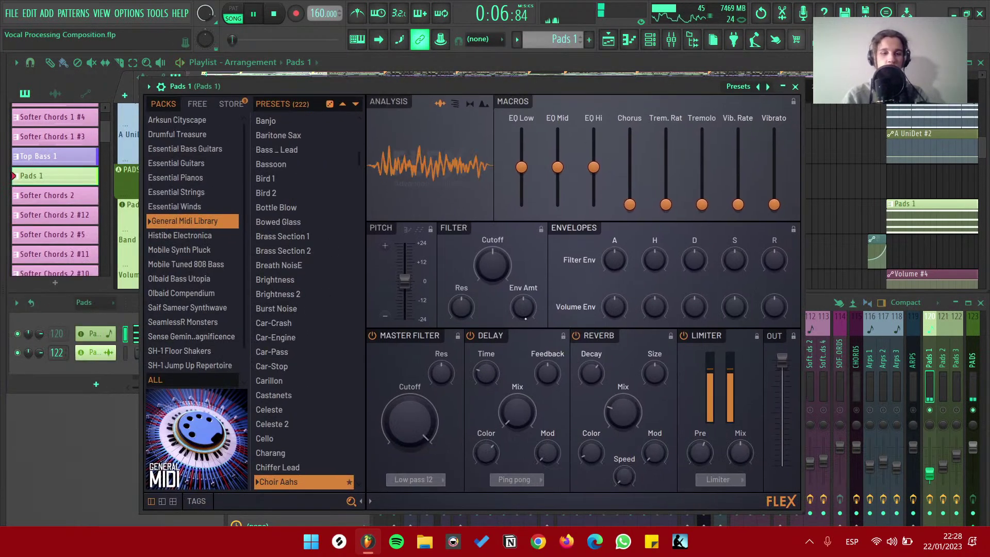
click(799, 88)
key(space)
scroll(404, 287, down, 2)
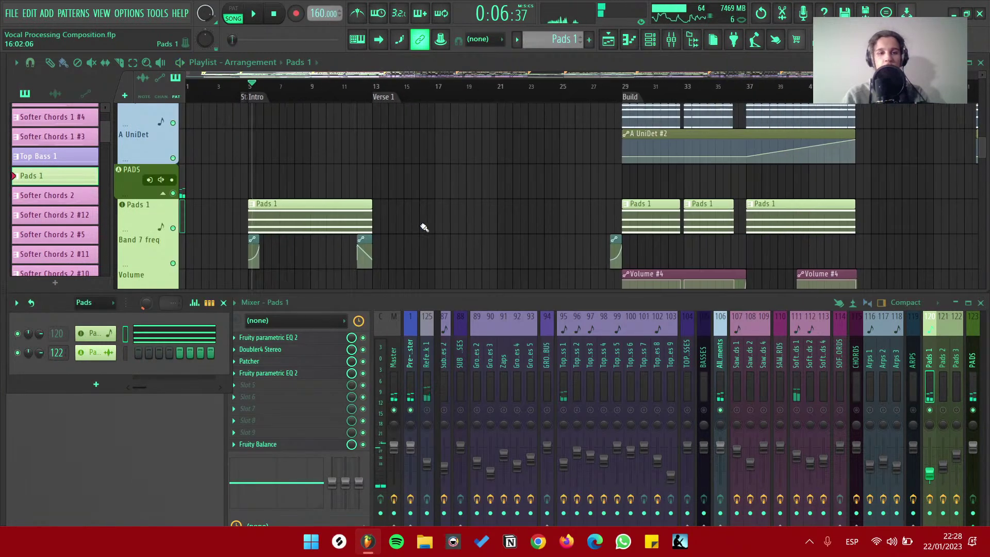
Play the Pads 3 clip from Verse 1 with the Pads 3 mixer track displayed, and save the project
scroll(419, 225, down, 5)
scroll(444, 189, up, 3)
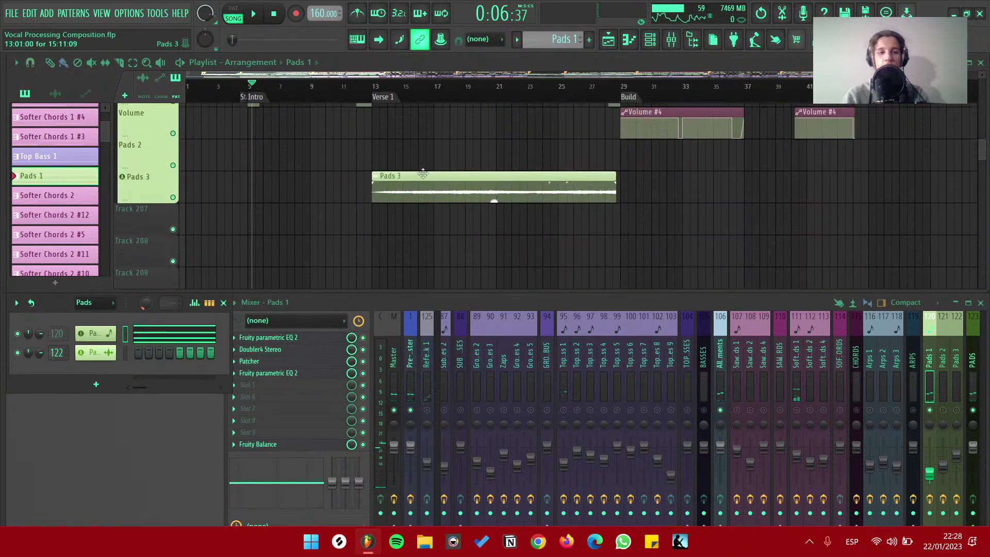
click(378, 89)
key(space)
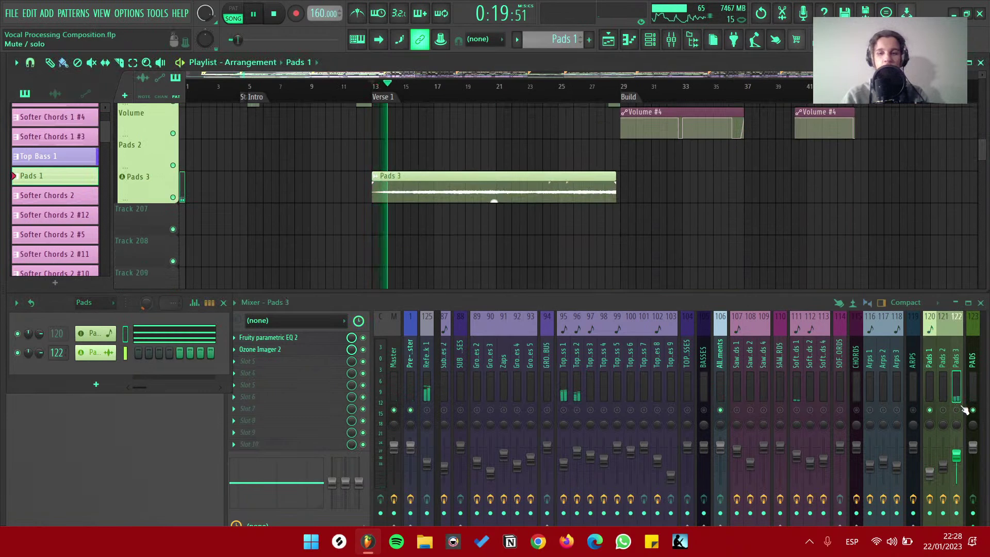
click(956, 464)
key(space)
key(ctrl+s)
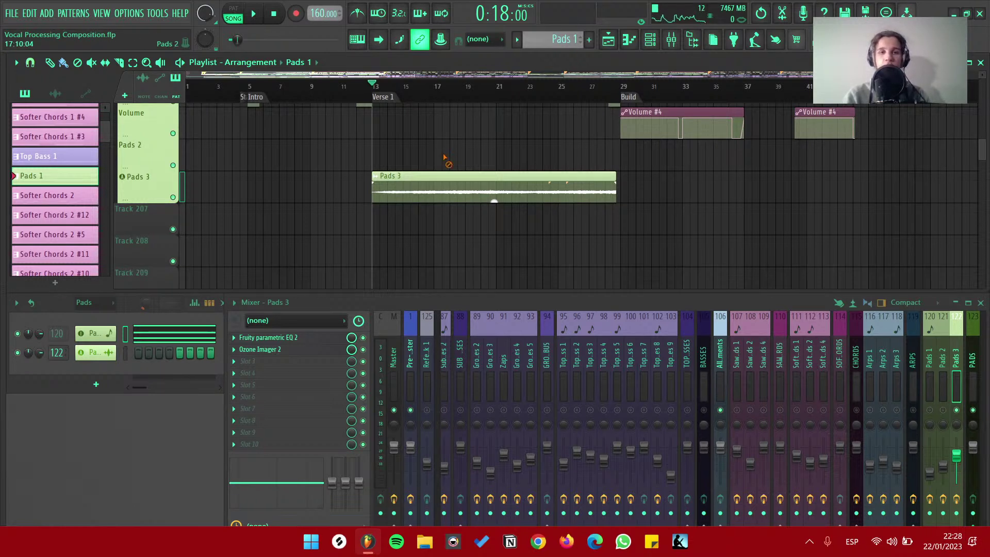
Briefly replay the start of Verse 1, and examine the pads, chords and bass clips across the whole arrangement
scroll(568, 165, down, 4)
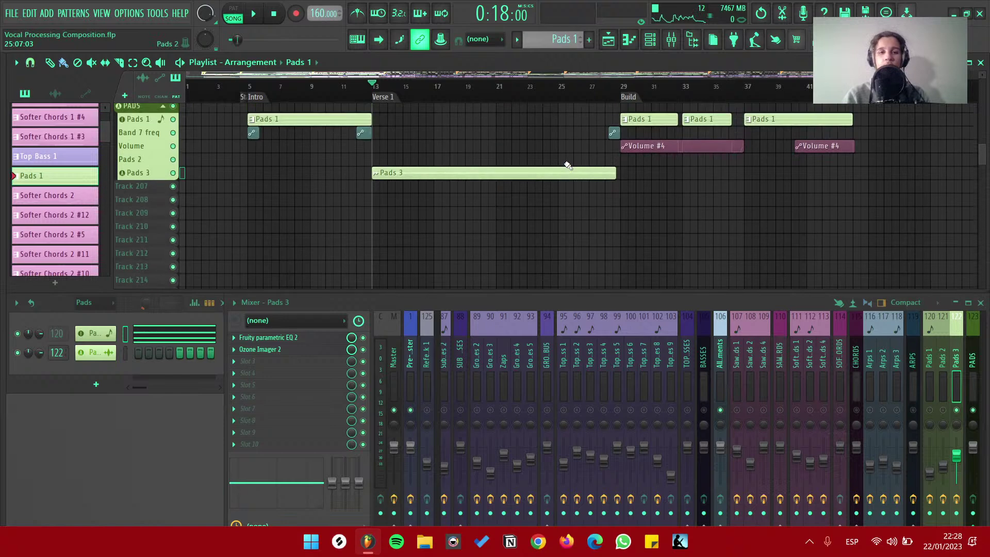
scroll(528, 168, down, 1)
key(space)
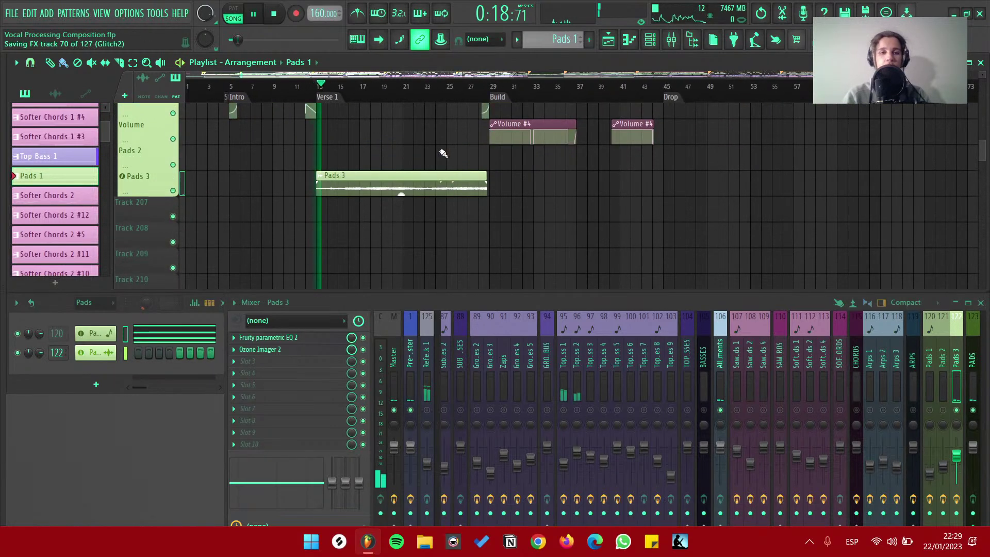
scroll(446, 155, up, 2)
scroll(446, 154, down, 2)
key(space)
scroll(504, 170, down, 3)
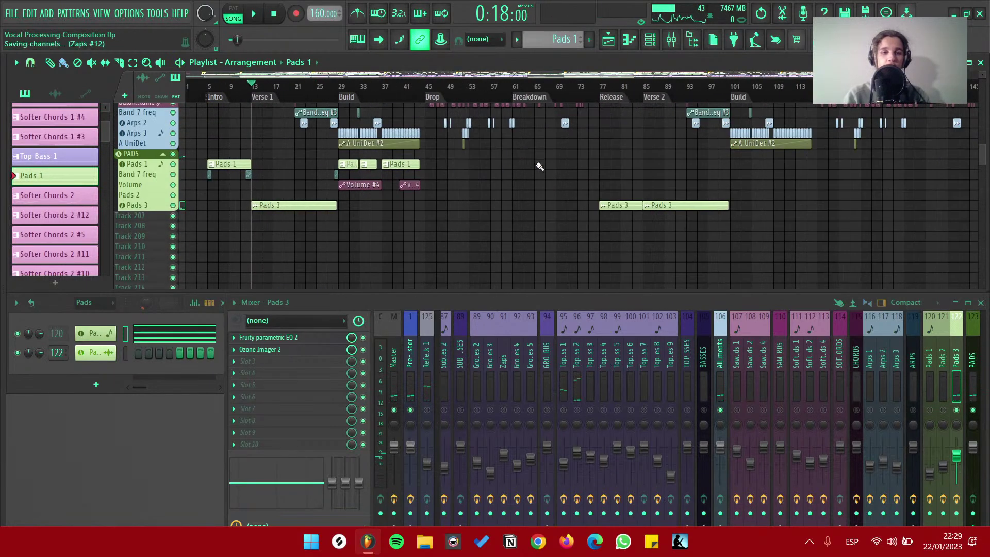
scroll(589, 159, down, 2)
scroll(567, 164, up, 2)
scroll(566, 164, down, 2)
scroll(567, 175, down, 2)
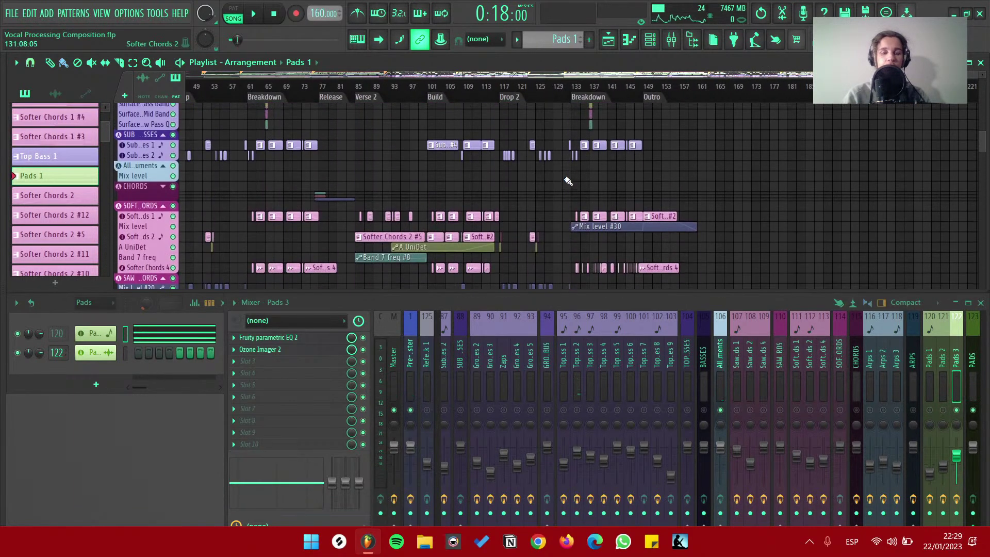
Open the Excuse Me (Individual Mixing) project from the Excuse Me folder in My projects
key(alt+F8)
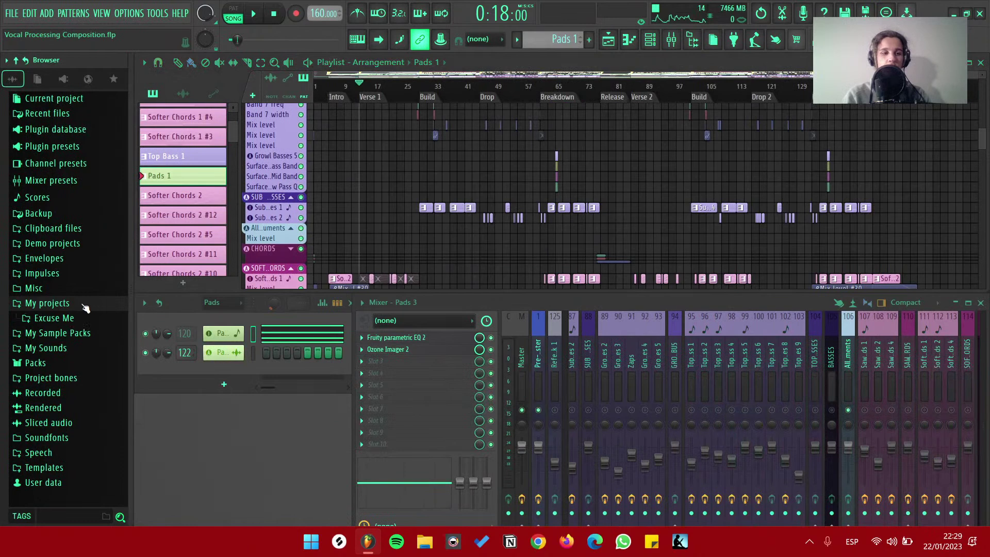
click(52, 303)
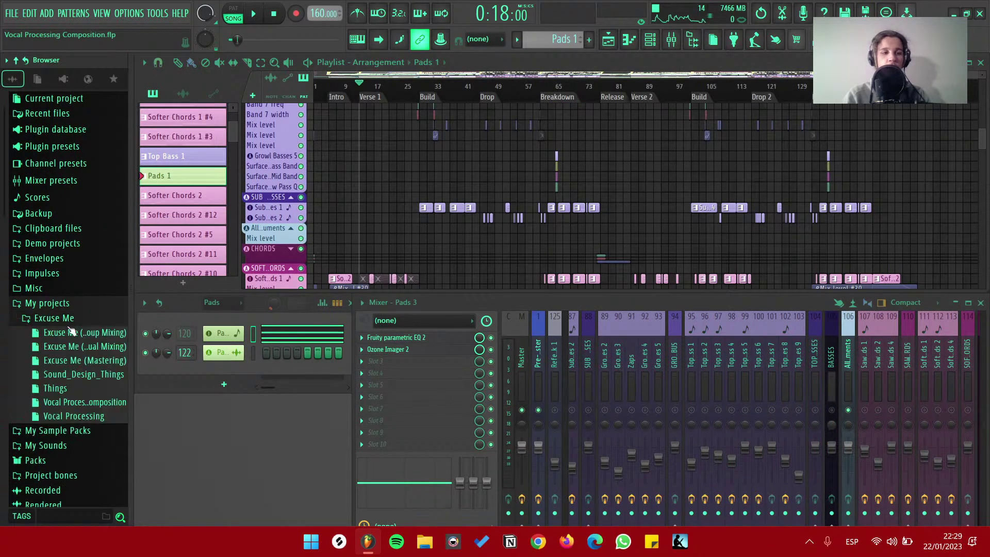
right_click(93, 350)
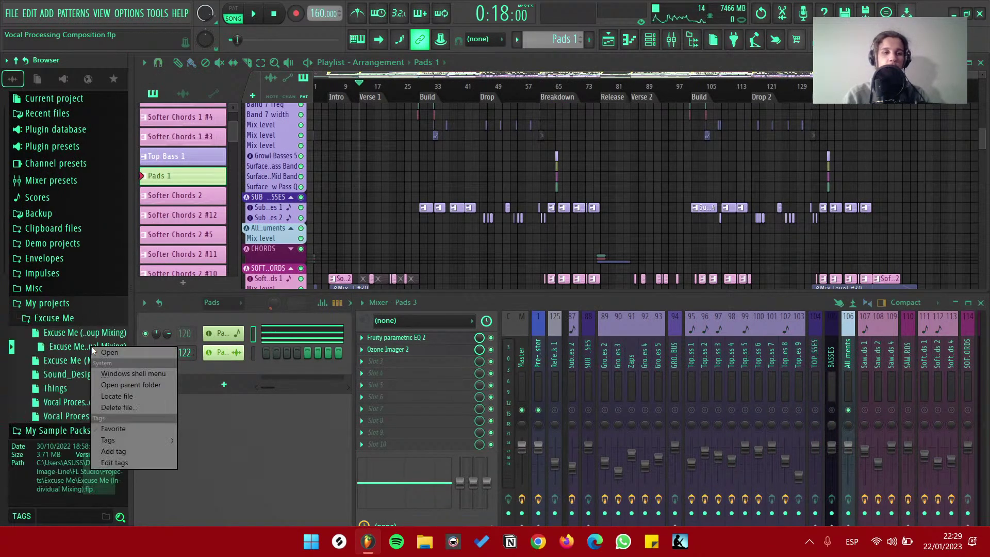
click(110, 353)
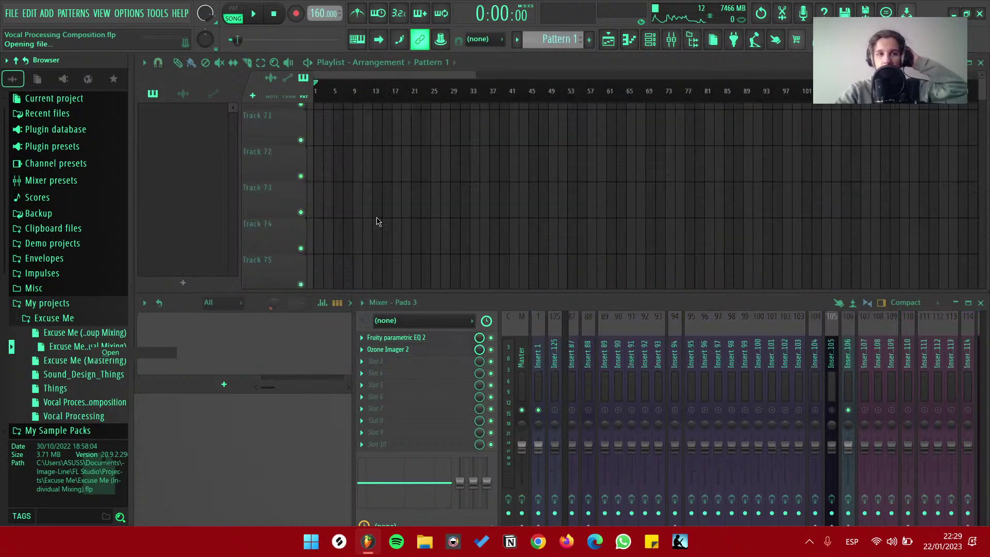
Switch to OBS to check the live stream and recording, dismiss the notification pane, and return to FL Studio
key(super+n)
key(ctrl+super+Right)
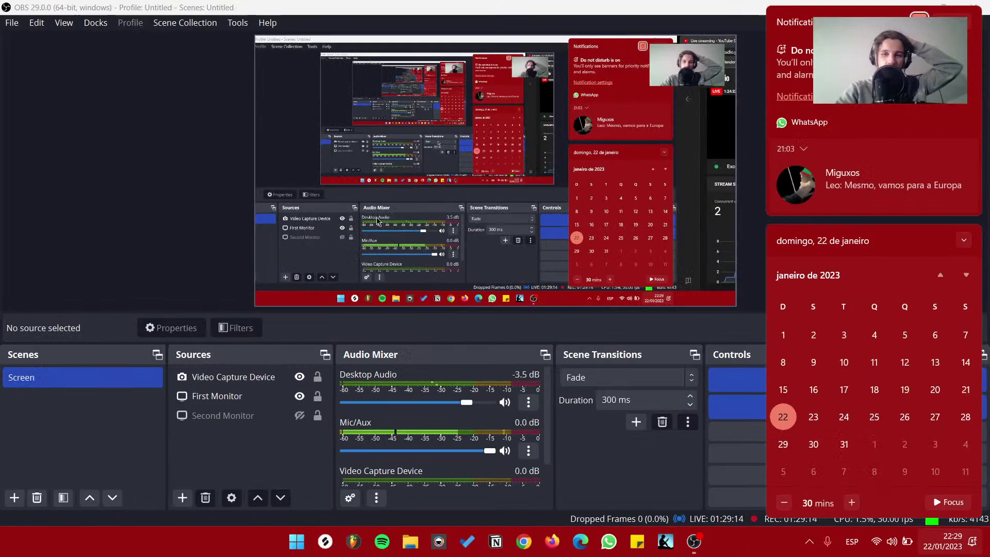
click(437, 4)
key(ctrl+super+Right)
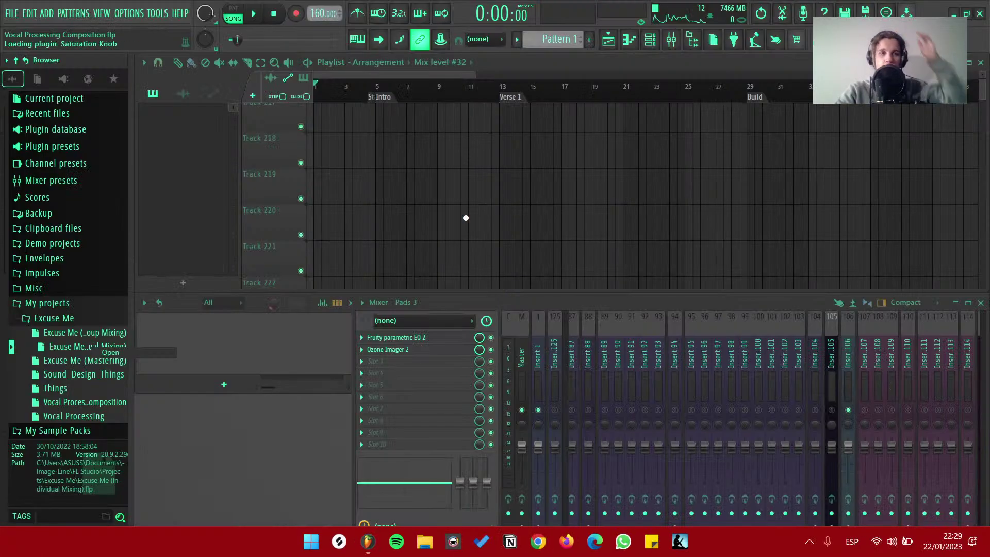
key(alt+Tab)
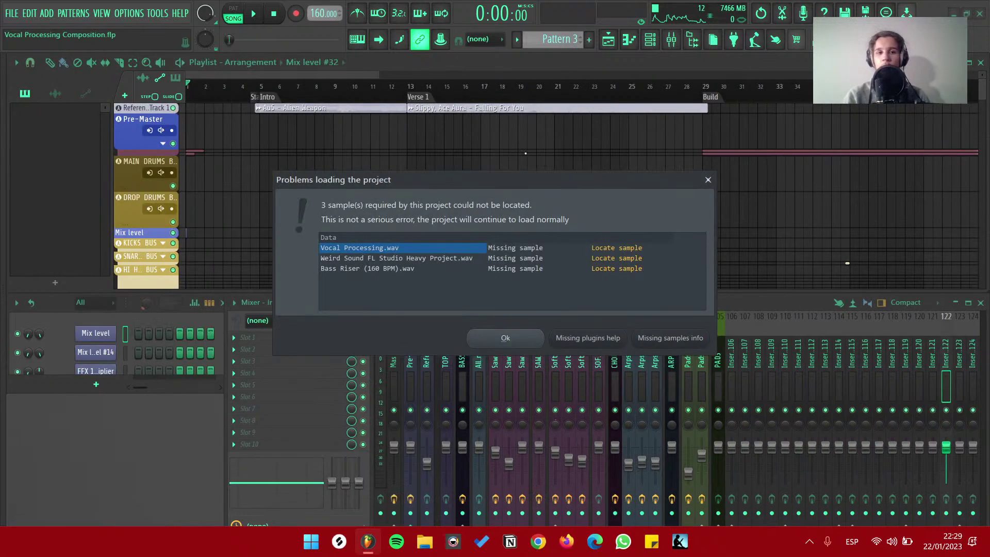
Dismiss the missing-samples report and look through the drum, vocal, lead and FX track groups in the playlist
click(506, 343)
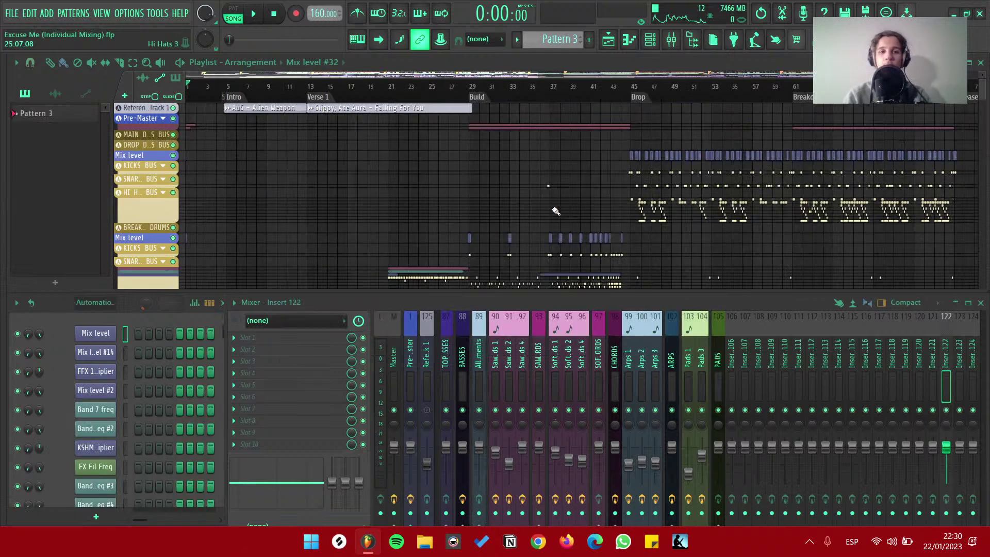
scroll(509, 220, down, 3)
ctrl+scroll(526, 172, down, 2)
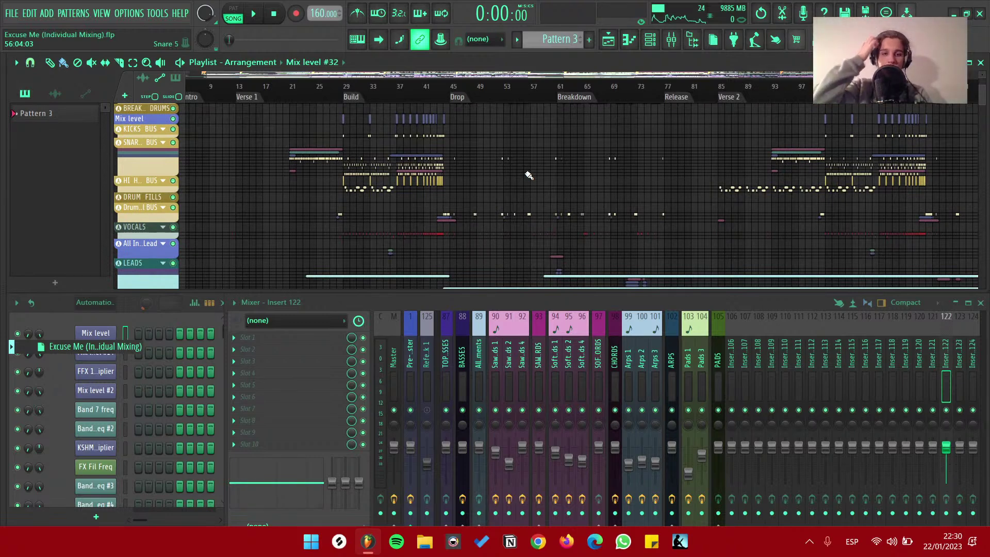
scroll(526, 172, down, 4)
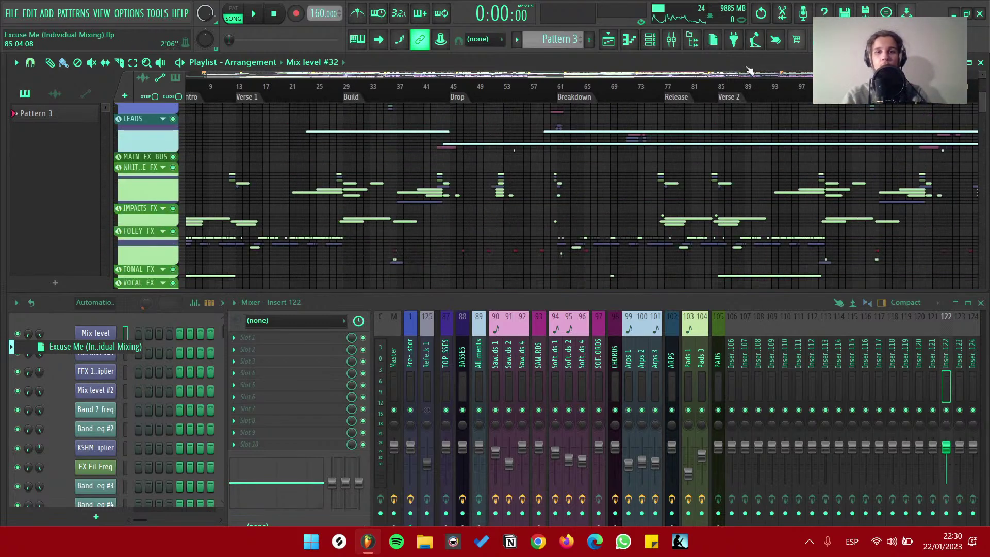
scroll(387, 121, down, 4)
Move the playhead to just before the Drop, and inspect the FFX 5 mixer track's Fruity parametric EQ 2 and close it
drag(361, 86, 442, 87)
scroll(567, 362, left, 5)
click(552, 360)
click(273, 349)
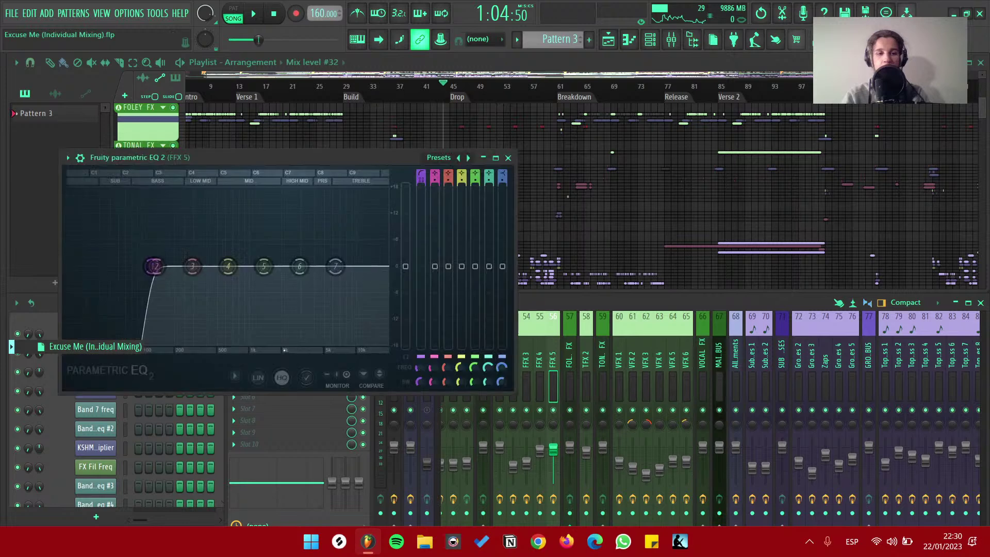
click(507, 157)
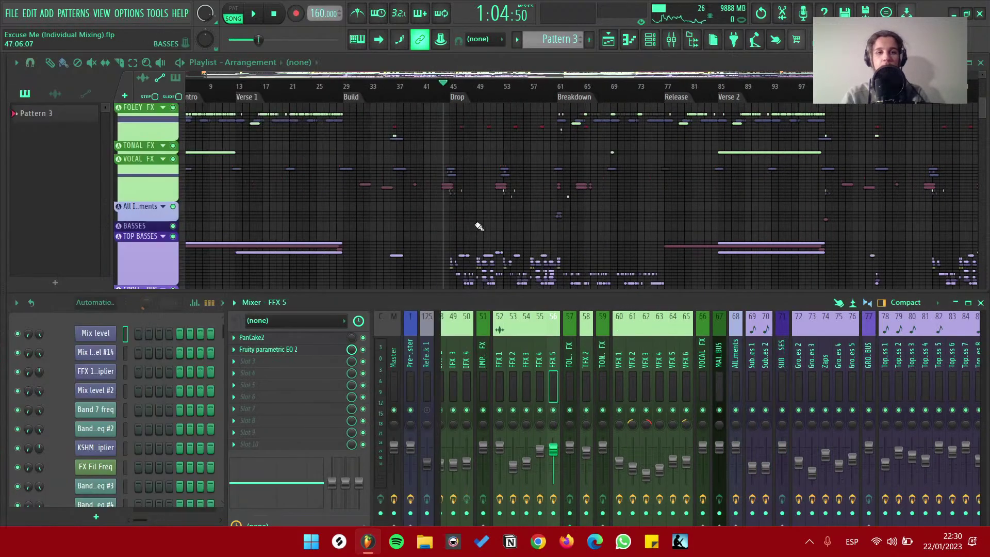
Expand the SAW CHORDS track group and place the playhead at the start of its first clips in the Drop
scroll(485, 221, down, 7)
drag(442, 89, 432, 98)
scroll(461, 183, down, 3)
scroll(461, 183, down, 4)
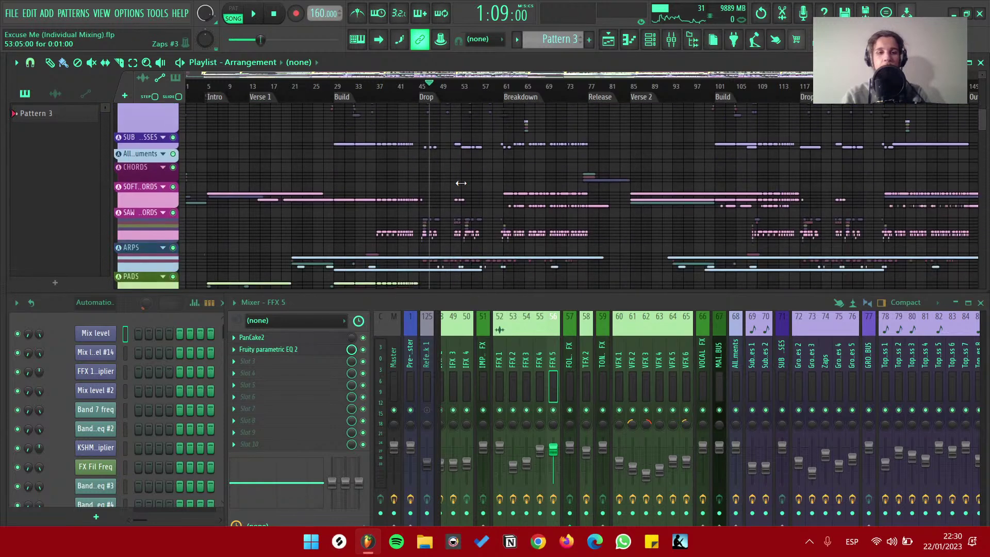
scroll(460, 183, down, 3)
scroll(437, 190, up, 5)
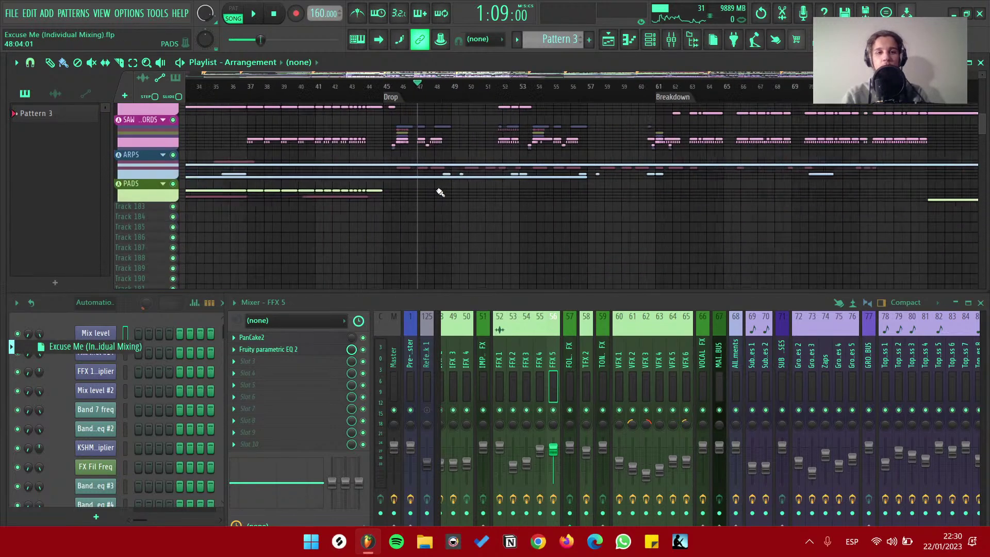
click(162, 120)
scroll(378, 227, up, 5)
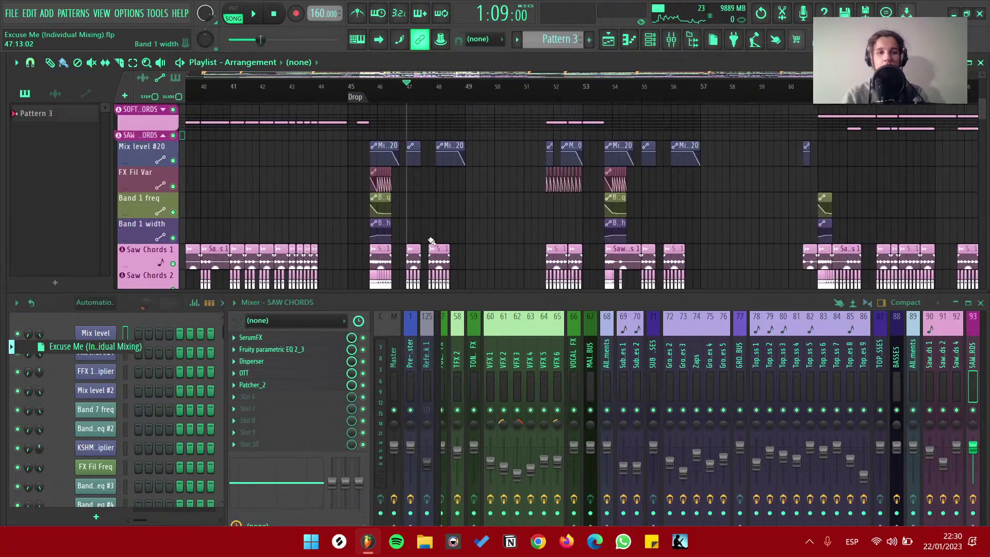
click(276, 98)
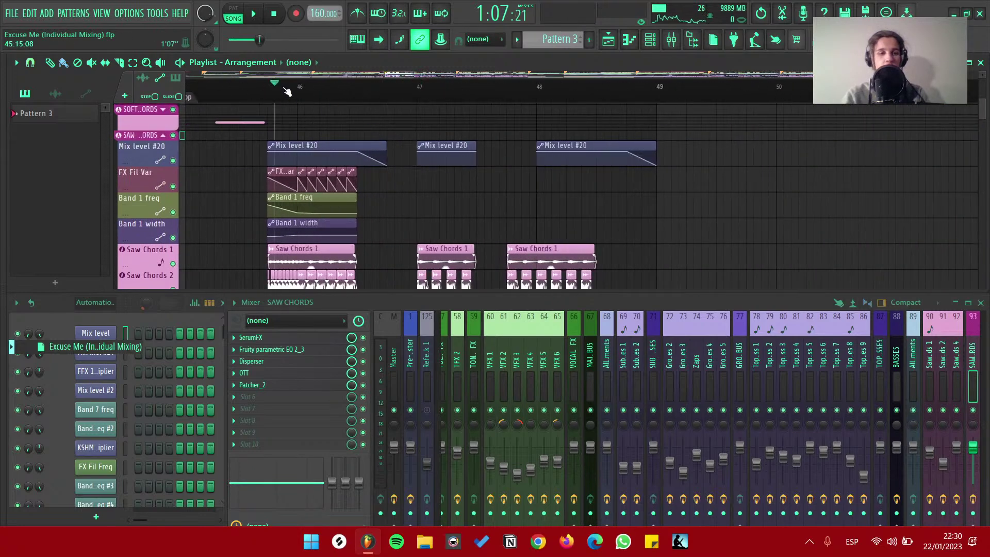
Open the Excuse Me (Group Mixing) project from the Excuse Me folder in My projects
key(alt+F8)
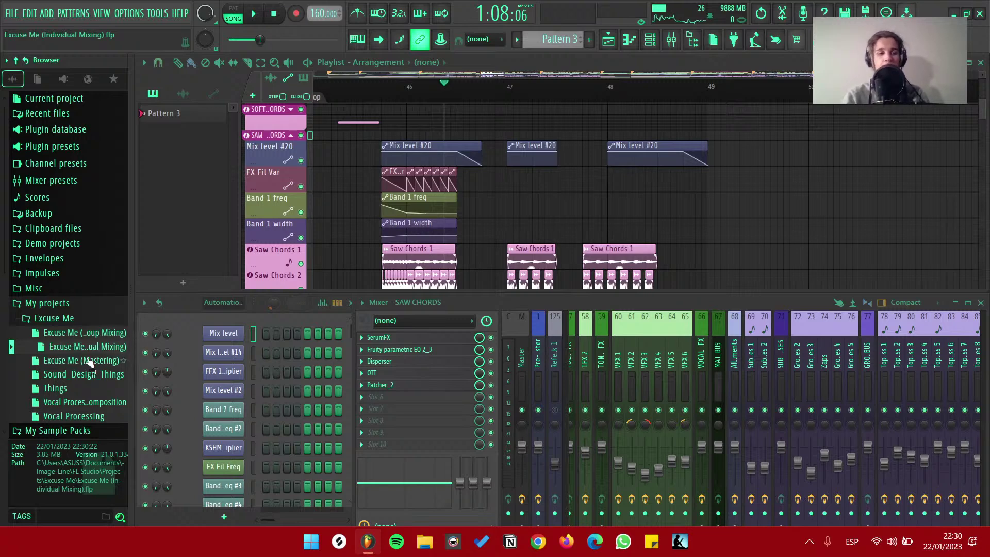
right_click(83, 334)
click(131, 341)
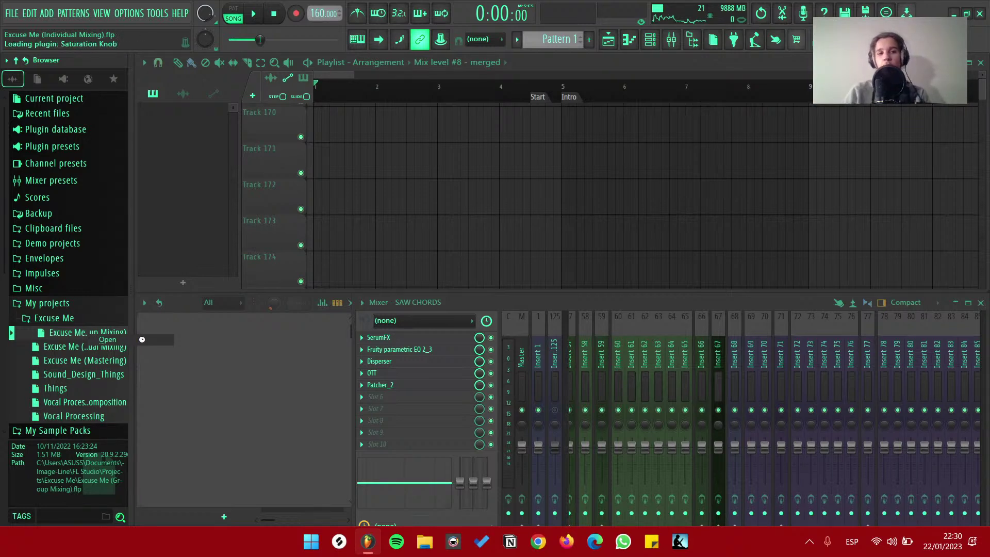
Switch between YouTube Studio, OBS and FL Studio to check the live stream's chat, viewer analytics and the project's loading
key(ctrl+super+Right)
key(ctrl+super+Right)
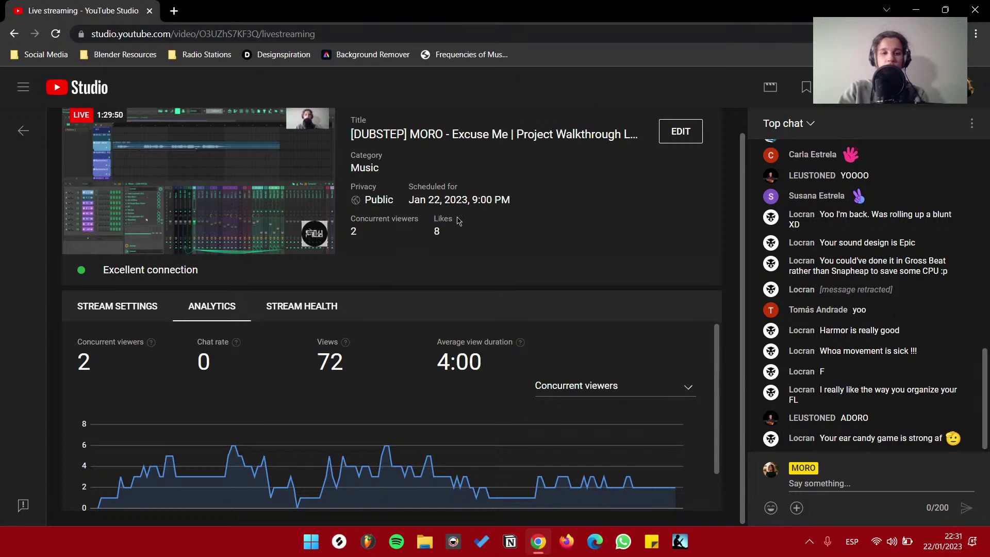
key(ctrl+super+Left)
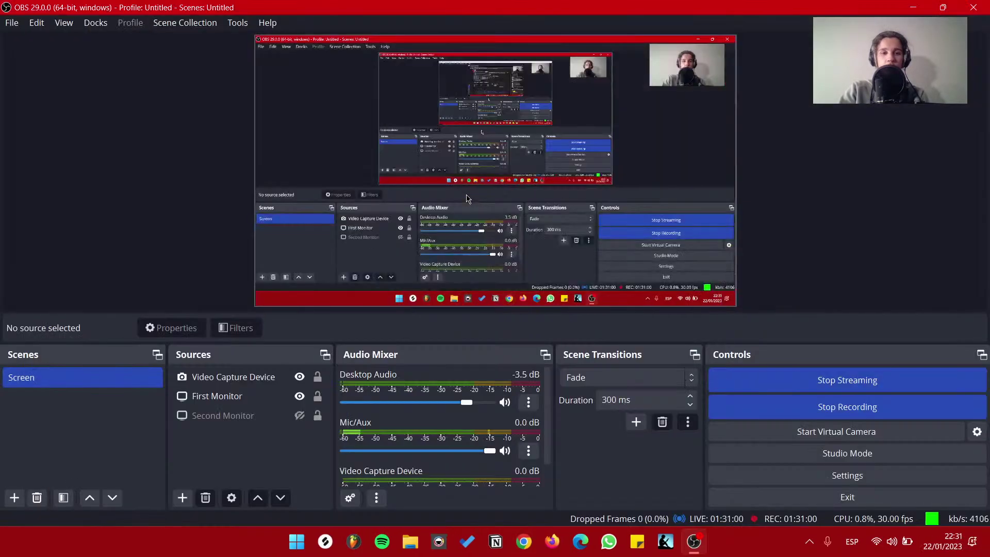
key(ctrl+super+Left)
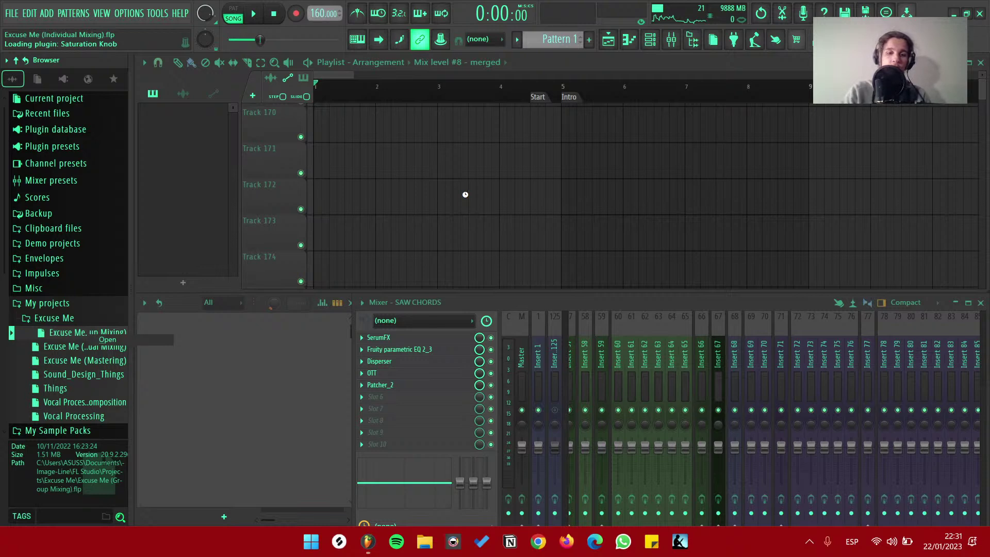
key(alt+Tab)
key(alt+Tab)
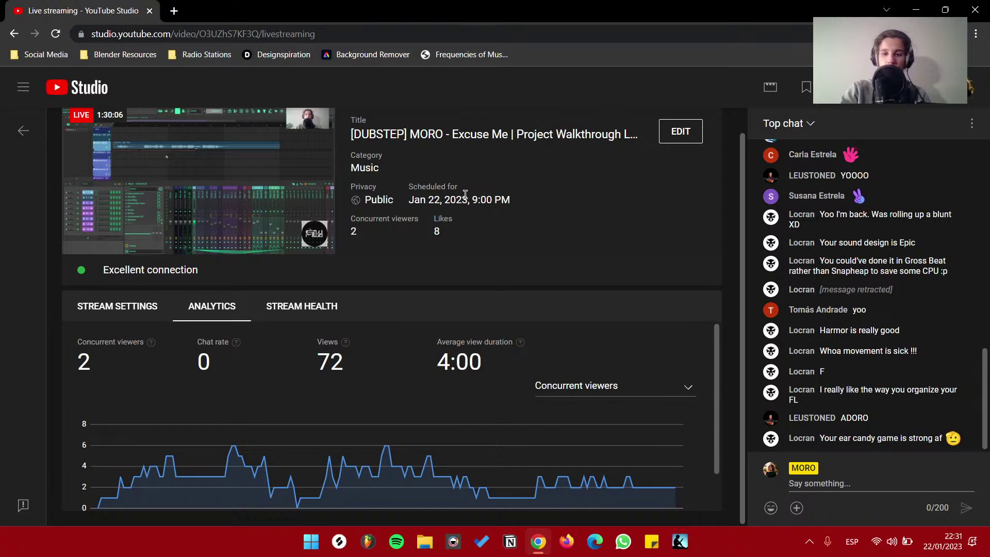
key(ctrl+super+Left)
key(ctrl+super+Left)
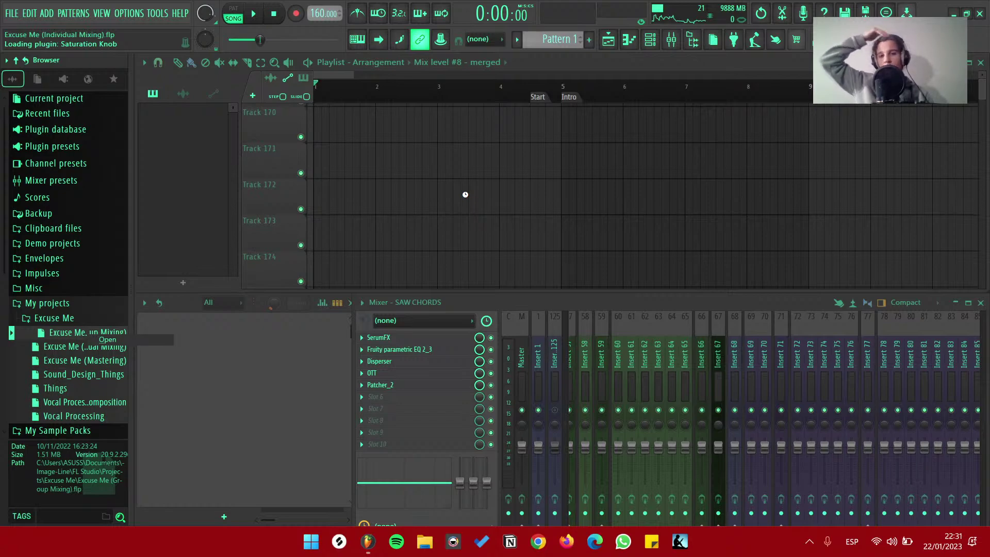
key(ctrl+super+Right)
key(ctrl+super+Right)
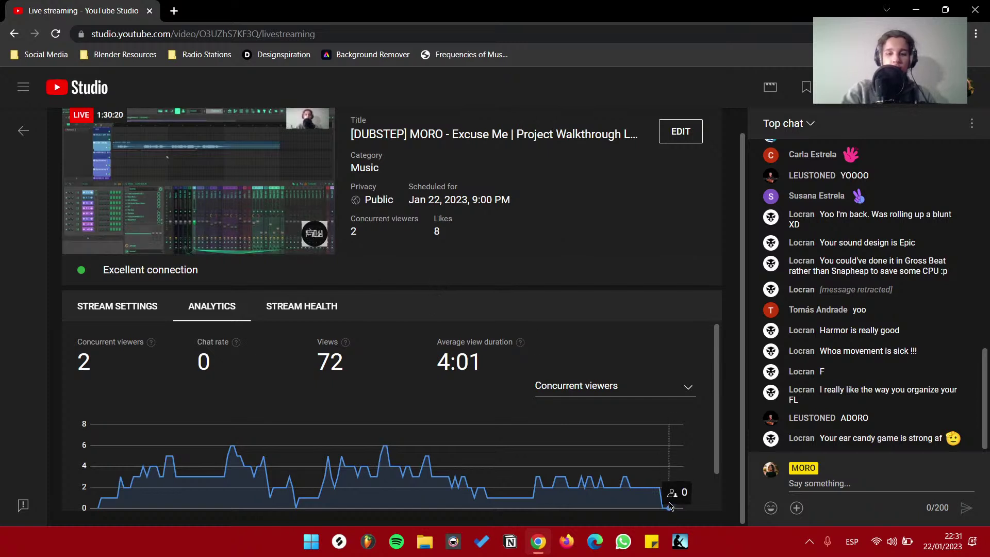
mouse_move(268, 194)
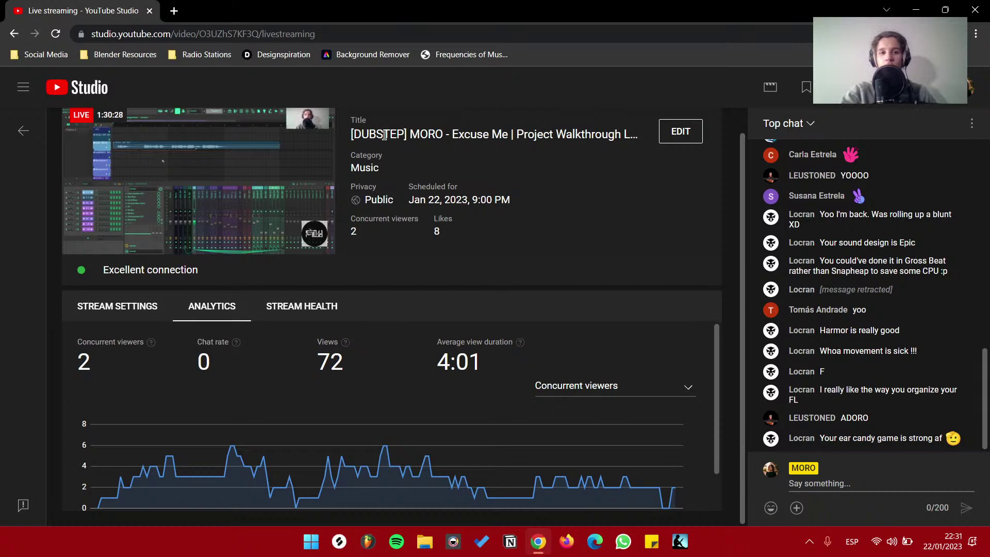
Highlight the word MORO in the live stream's title in YouTube Studio
triple_click(402, 134)
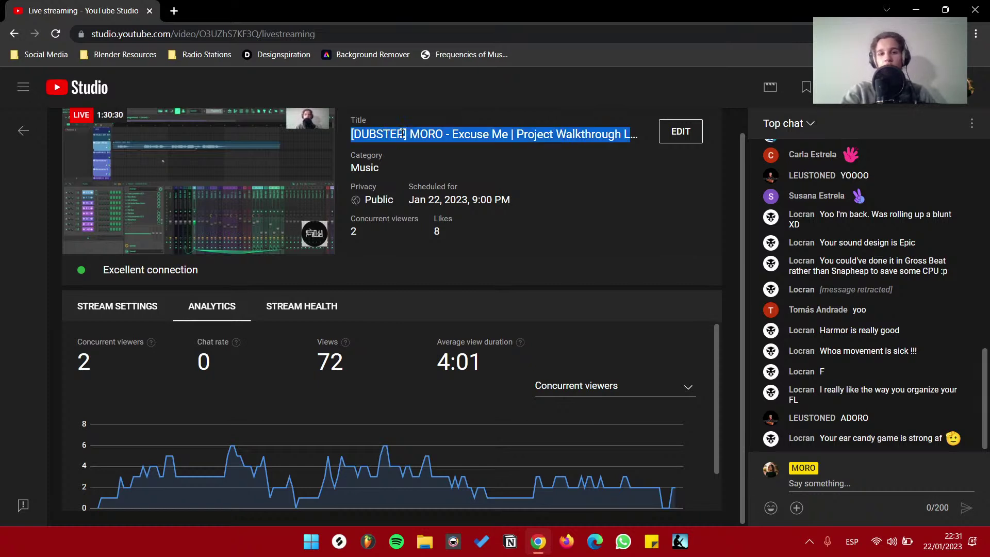
click(402, 134)
triple_click(427, 136)
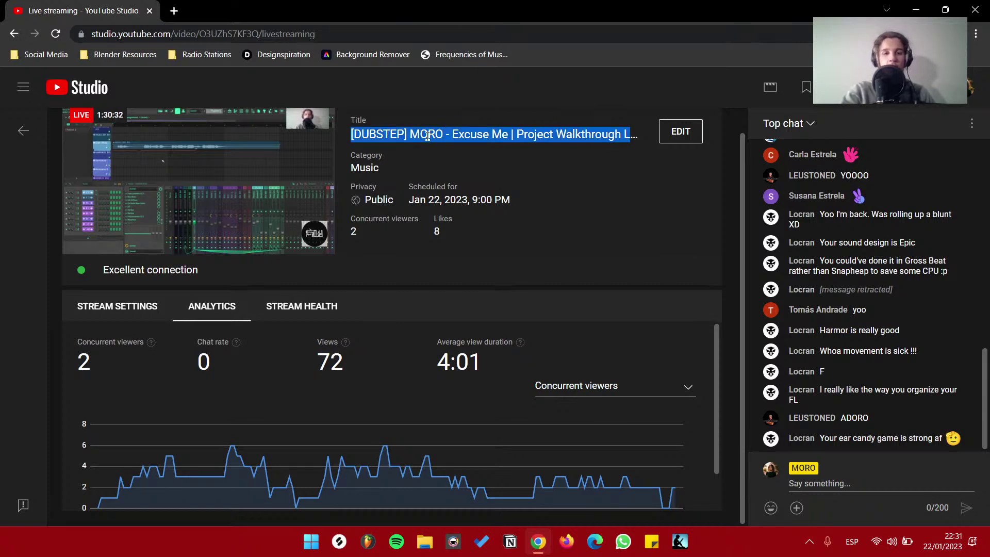
double_click(427, 135)
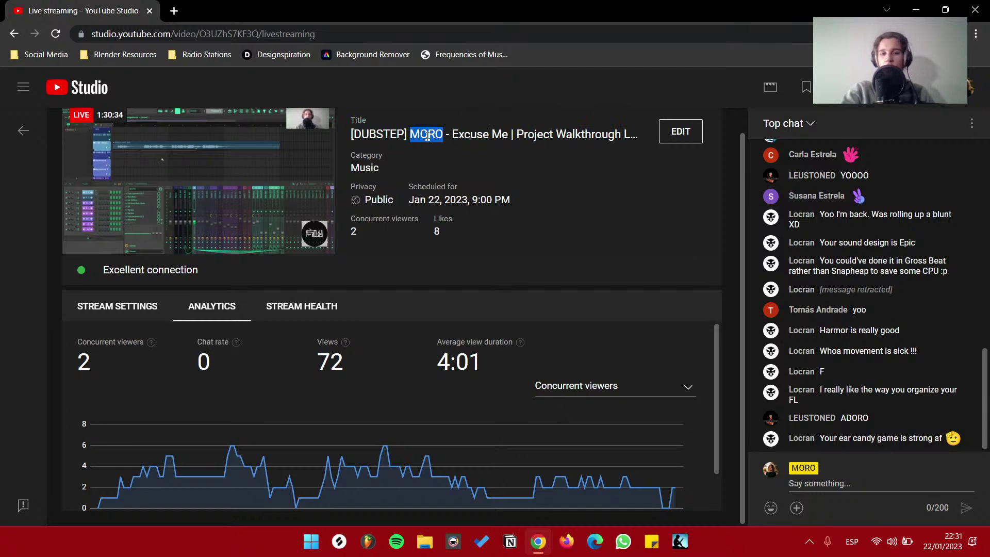
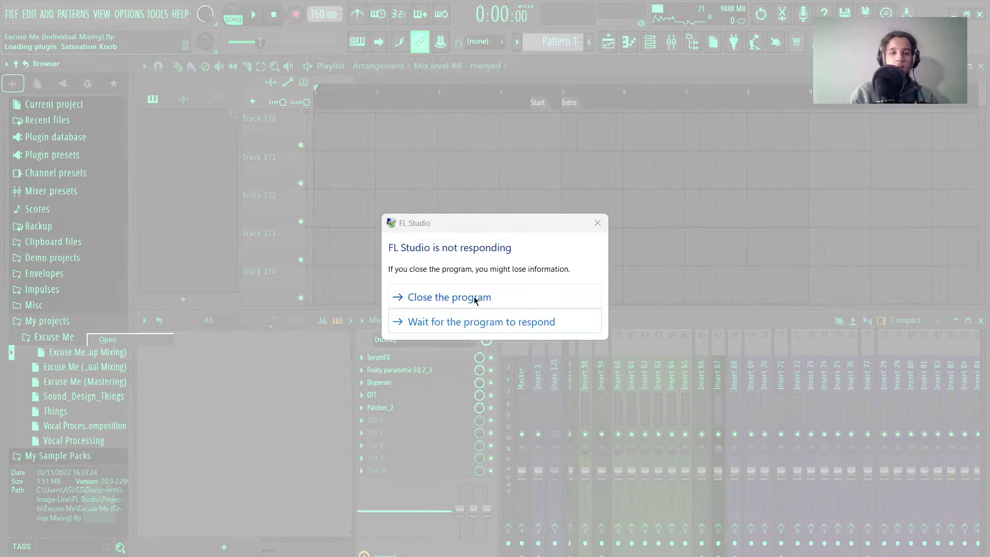
Close the unresponsive FL Studio and open the Excuse Me (Group Mixing) project from the Excuse Me folder in the restarted session
click(472, 296)
click(576, 317)
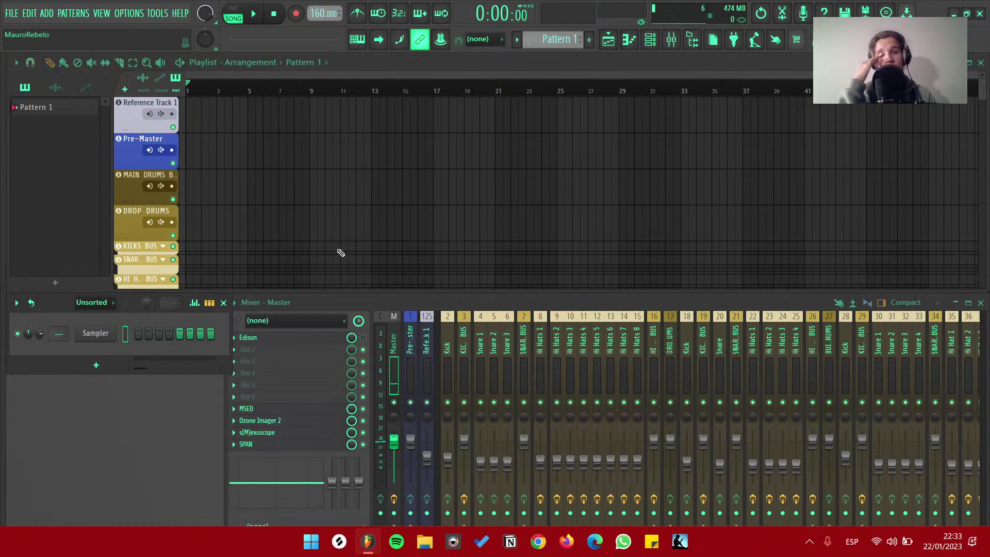
key(alt+F8)
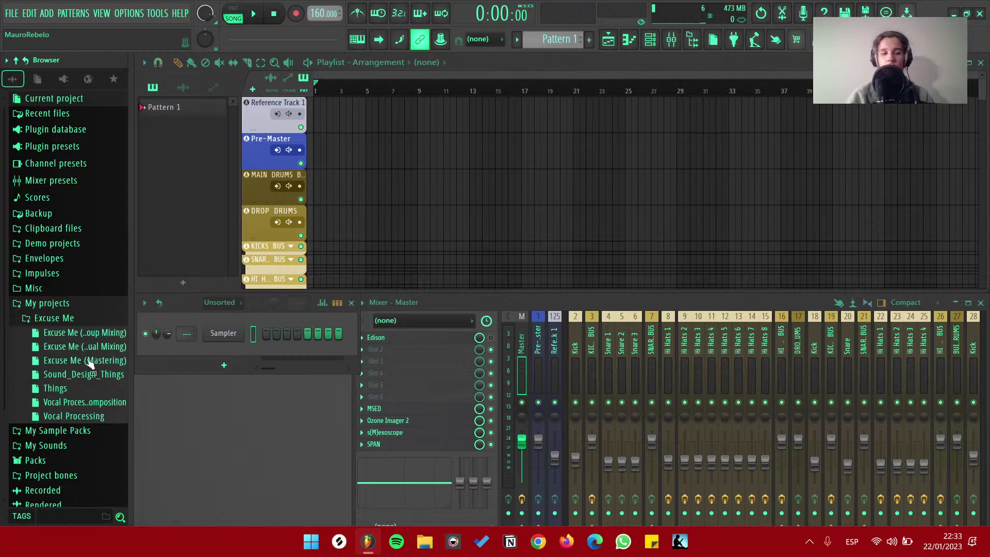
right_click(95, 334)
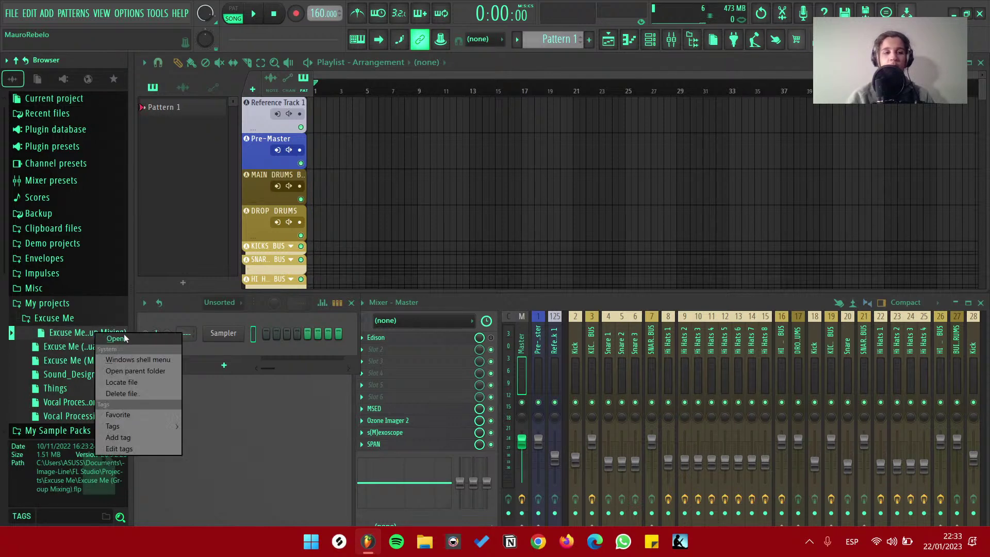
click(114, 338)
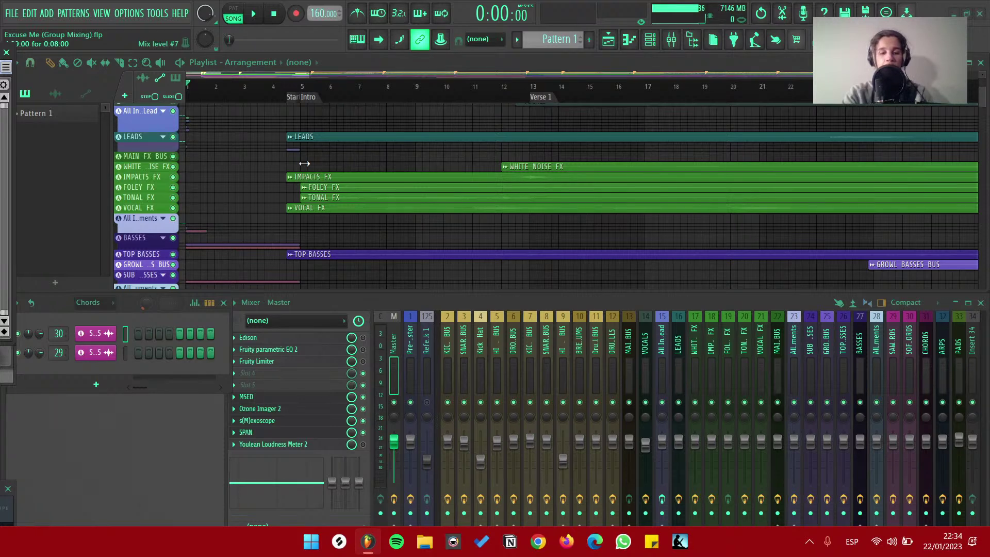
Solo the TOP BASSES bus and play the arrangement from the Intro, the Build and the Drop
scroll(350, 149, down, 4)
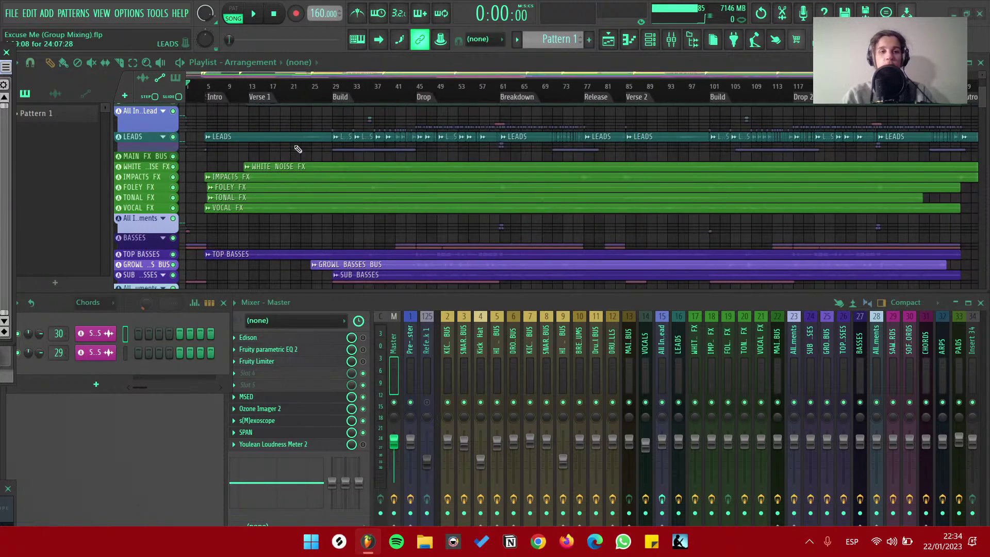
scroll(353, 201, up, 4)
scroll(356, 202, down, 2)
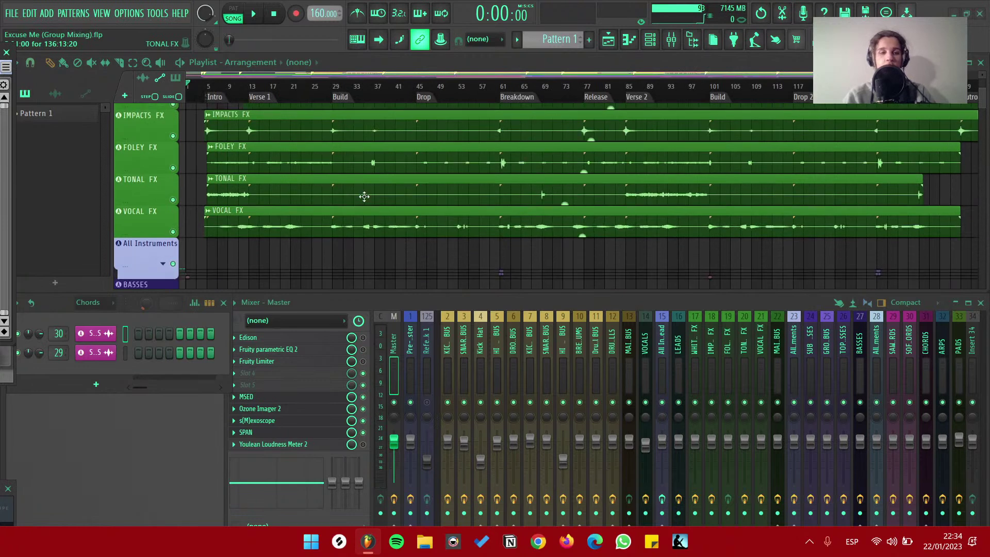
scroll(363, 196, down, 1)
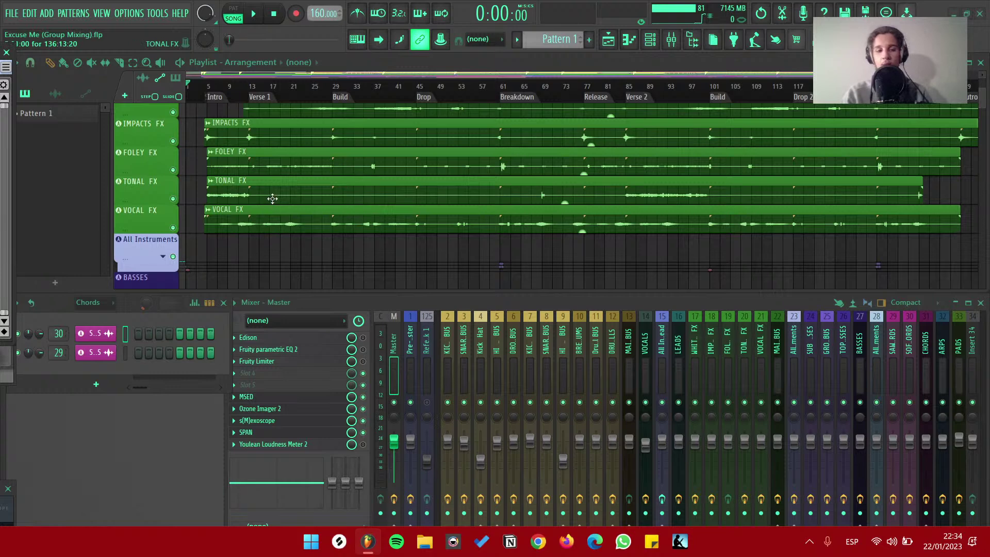
scroll(350, 180, down, 4)
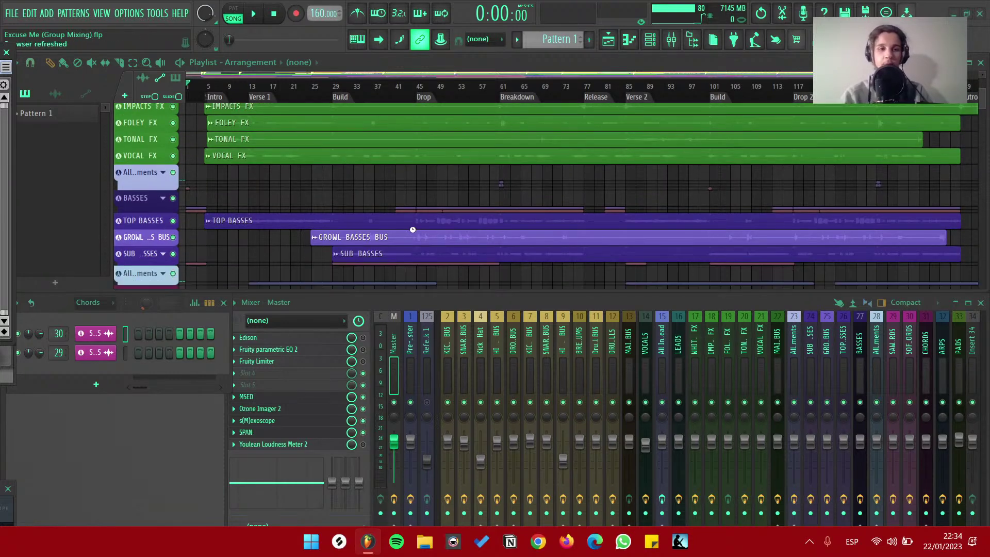
scroll(410, 228, up, 2)
click(208, 89)
click(144, 149)
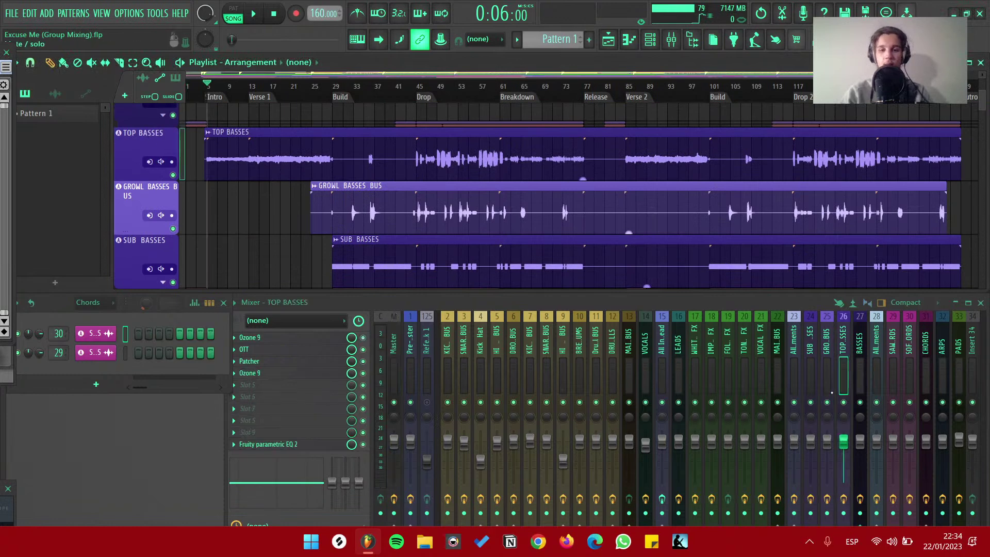
key(space)
click(337, 96)
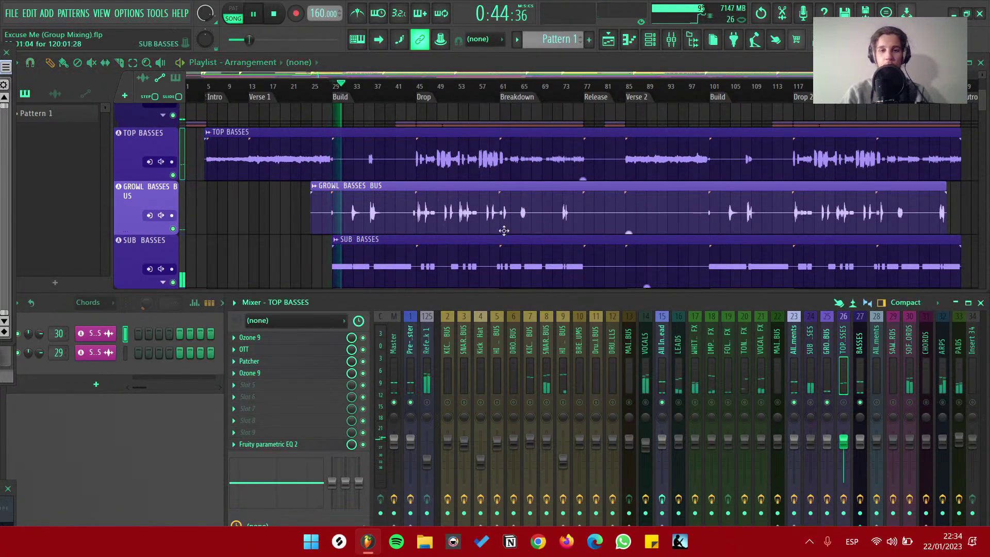
click(423, 87)
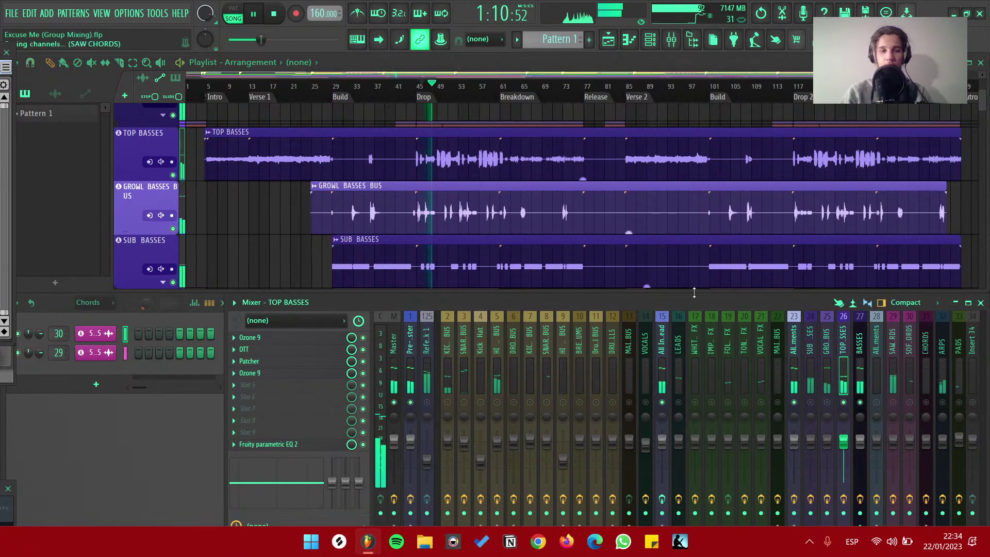
scroll(526, 225, down, 1)
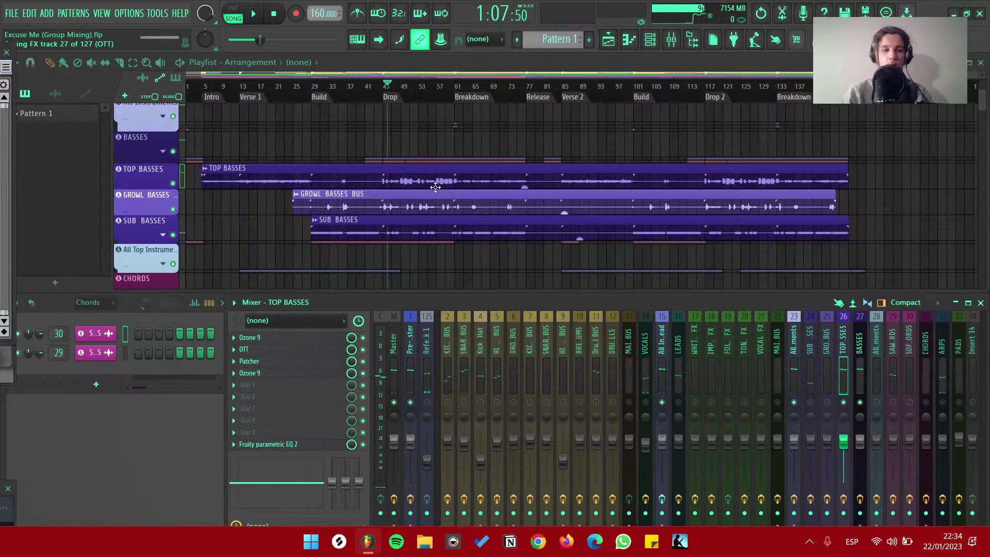
Switch between YouTube Studio and FL Studio to check the live stream's chat and return to the project
key(alt+Tab)
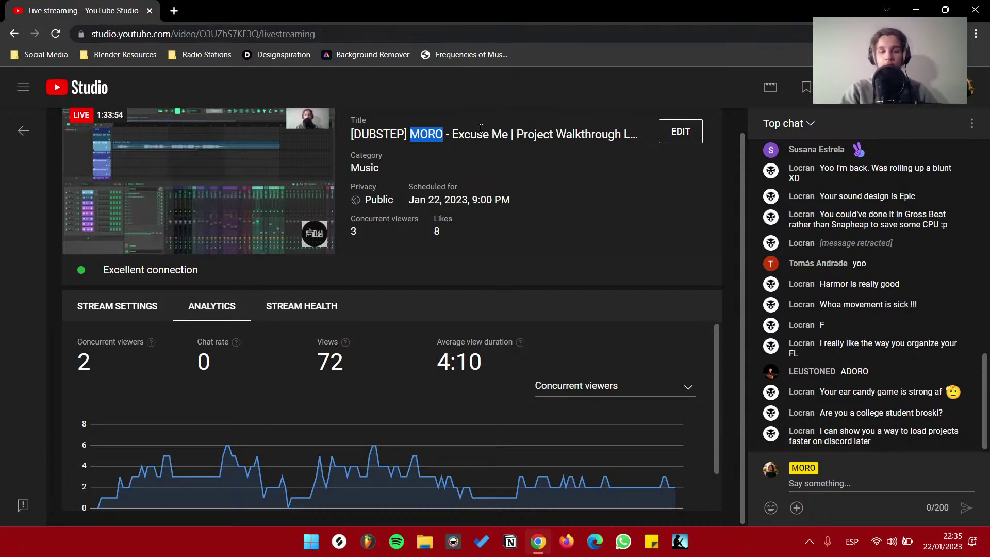
key(alt+Tab)
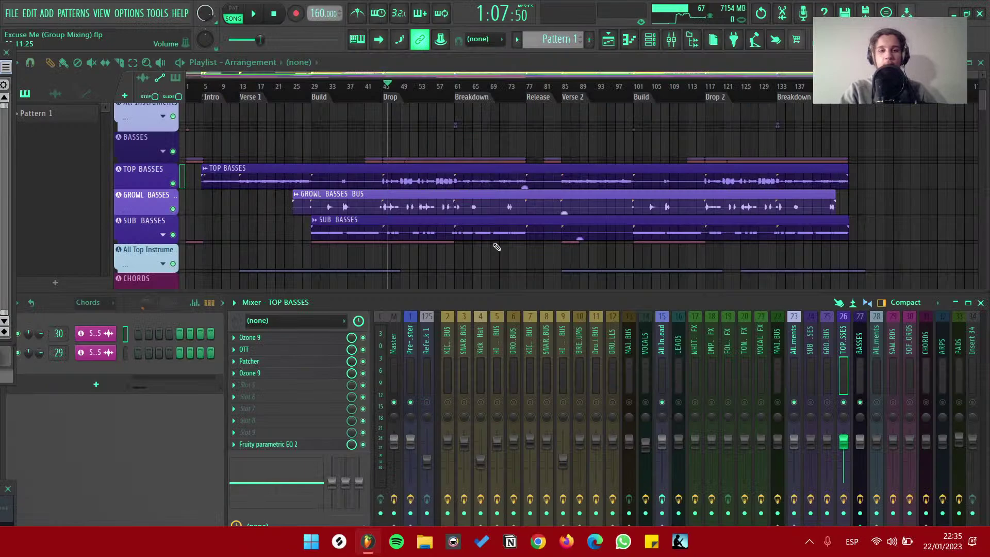
key(alt+Tab)
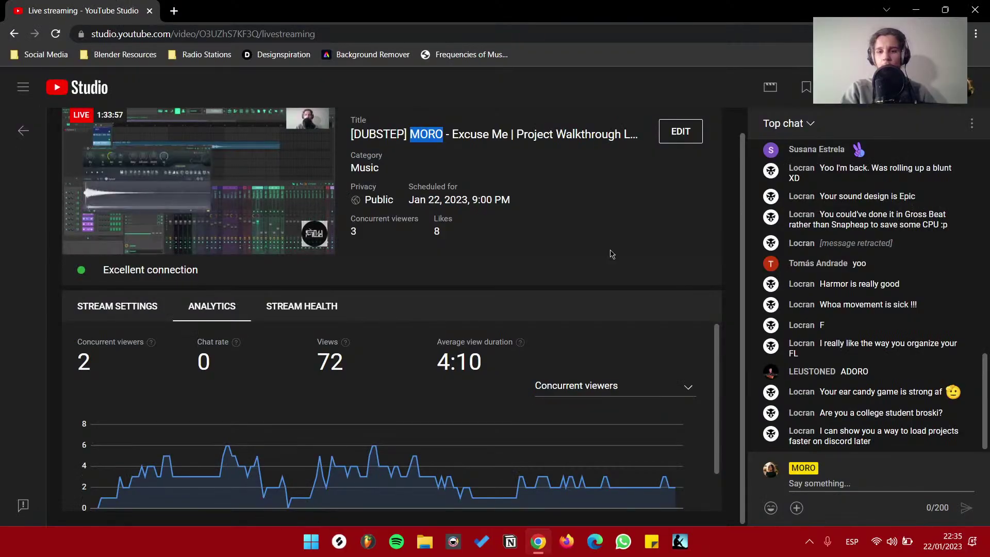
key(alt+Tab)
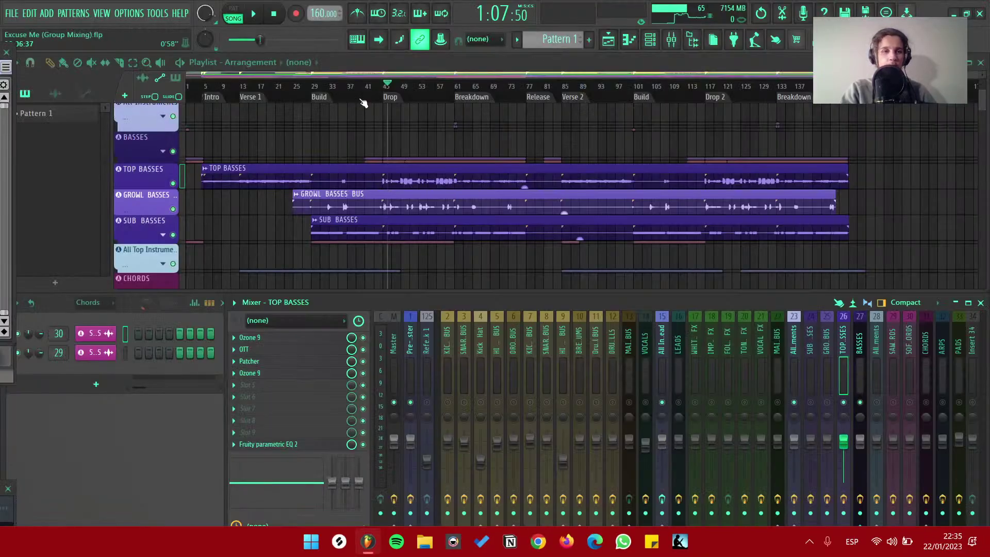
Solo the SOFTER CHORDS bus and play it from bar 44, just before the Drop
scroll(419, 214, up, 4)
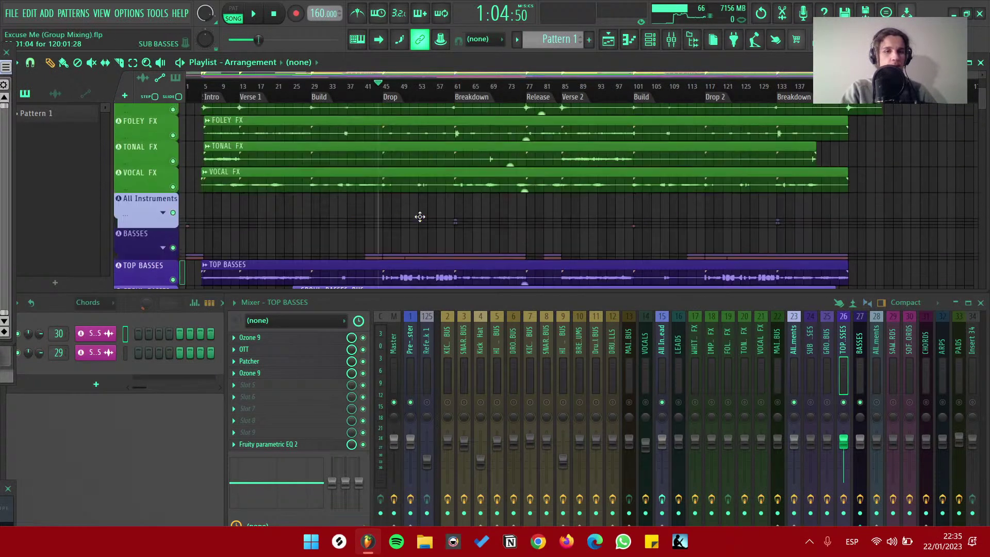
scroll(420, 215, down, 4)
scroll(419, 215, down, 6)
scroll(420, 215, up, 2)
scroll(325, 220, down, 1)
click(154, 184)
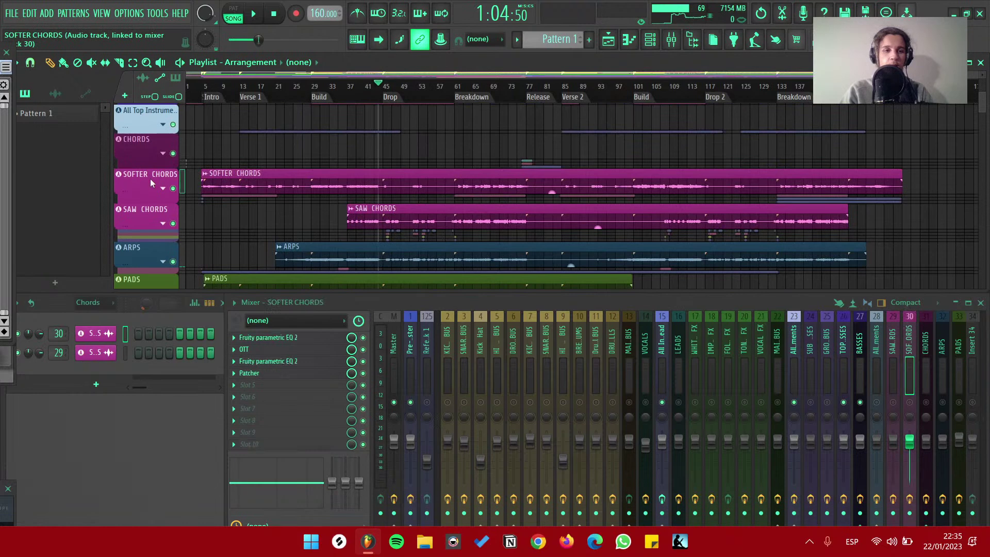
key(space)
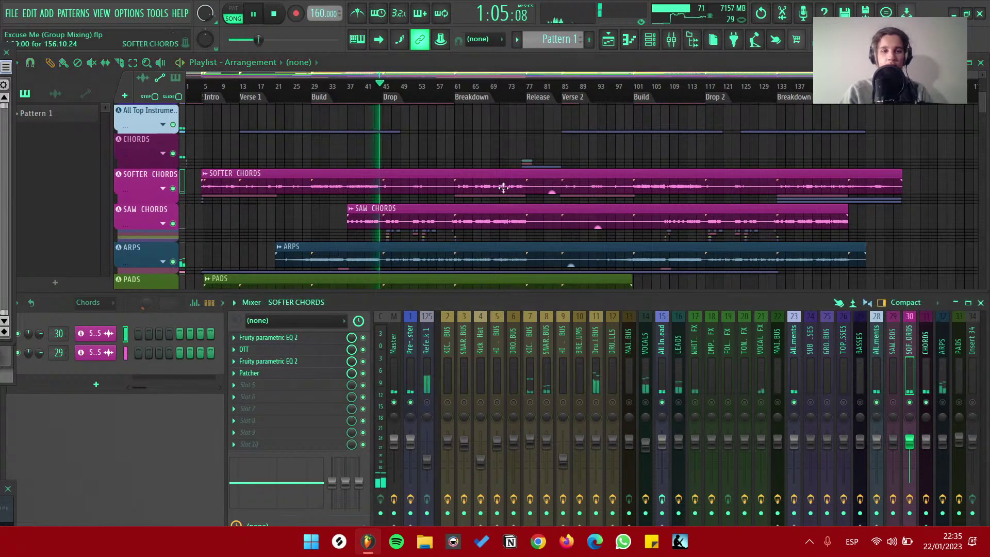
scroll(429, 186, up, 2)
key(space)
Examine the effects on the SNARES BUS, Kick Hat, HI HATS BUS and DROP DRUMS BUS, viewing the latter's Ozone 9 equalizer
scroll(430, 189, down, 2)
scroll(438, 186, down, 8)
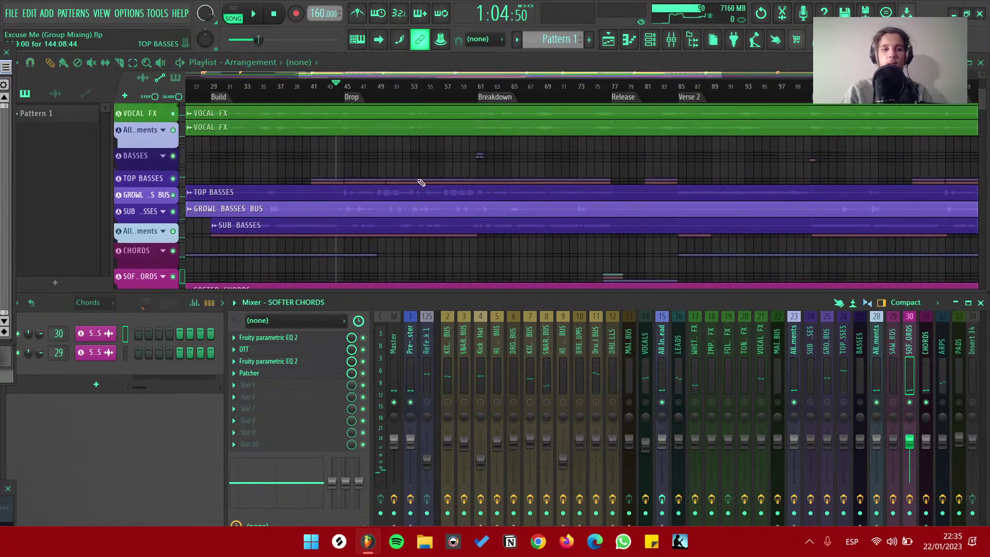
scroll(439, 185, up, 6)
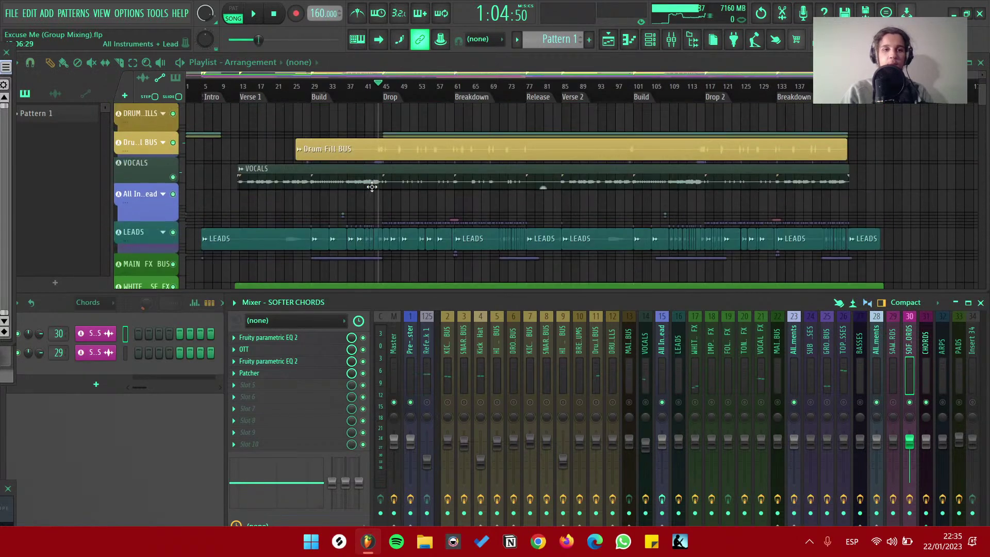
scroll(372, 187, up, 6)
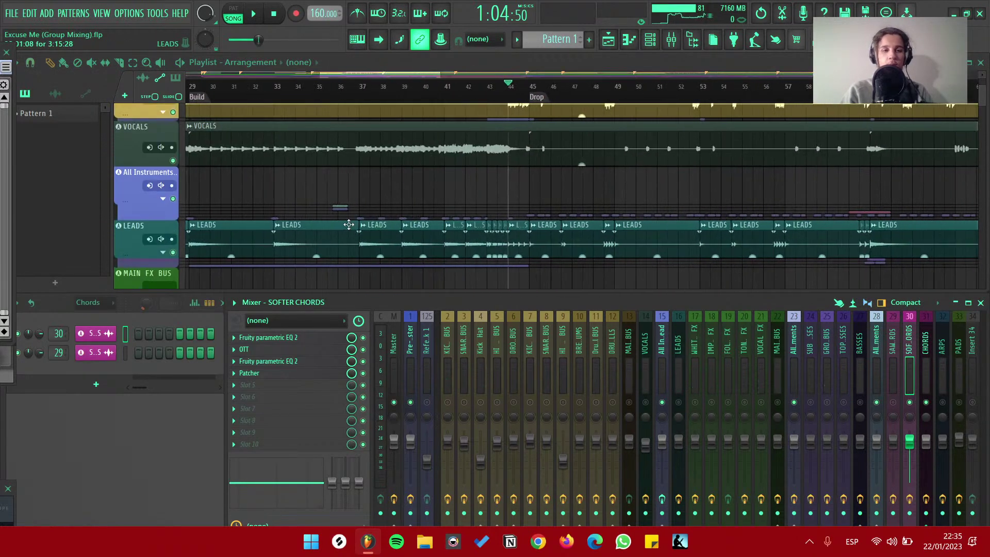
scroll(408, 217, up, 5)
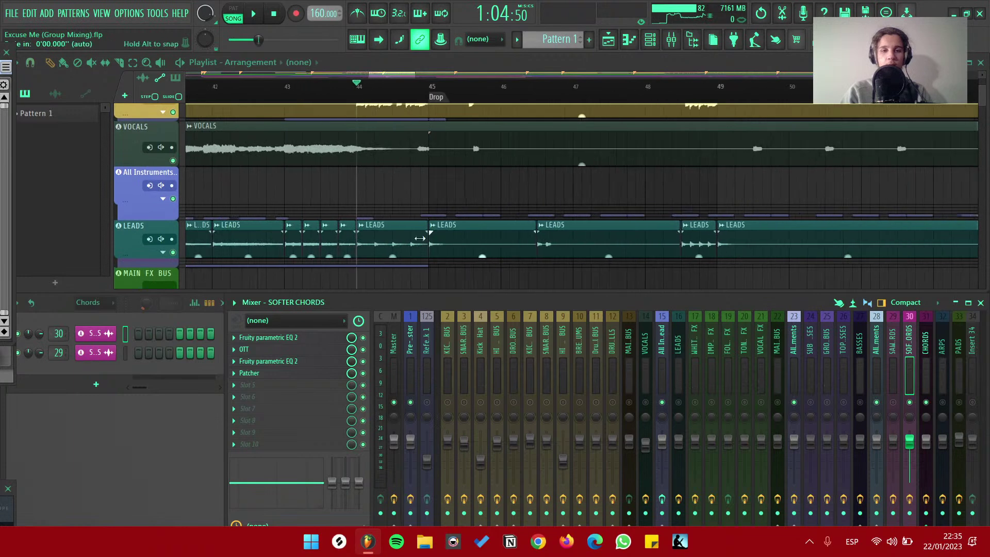
scroll(488, 285, down, 2)
click(462, 341)
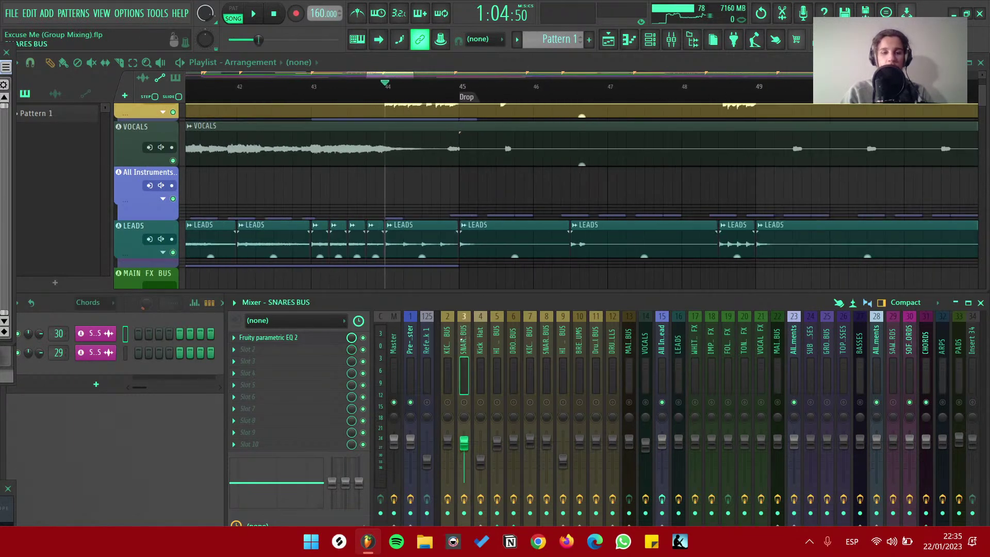
click(480, 341)
click(496, 342)
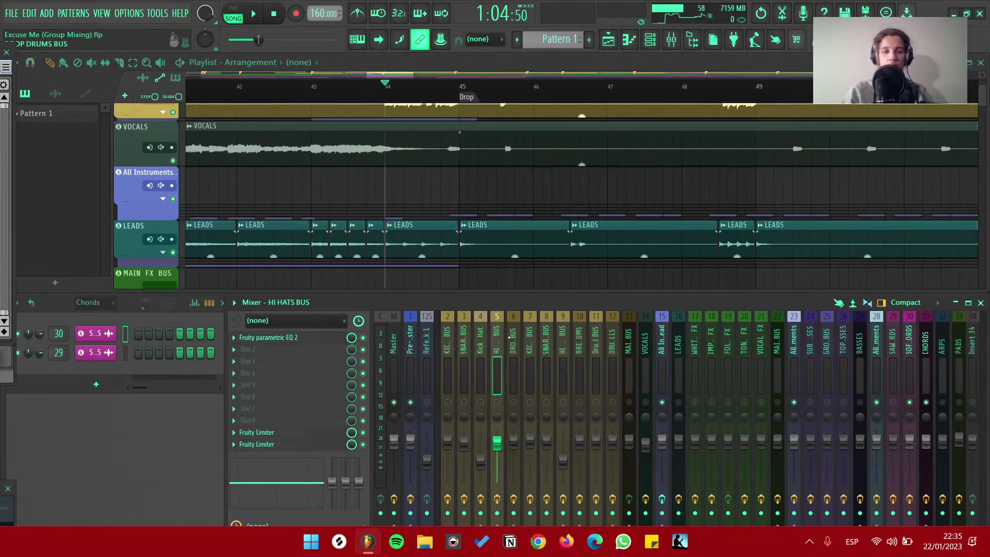
click(513, 342)
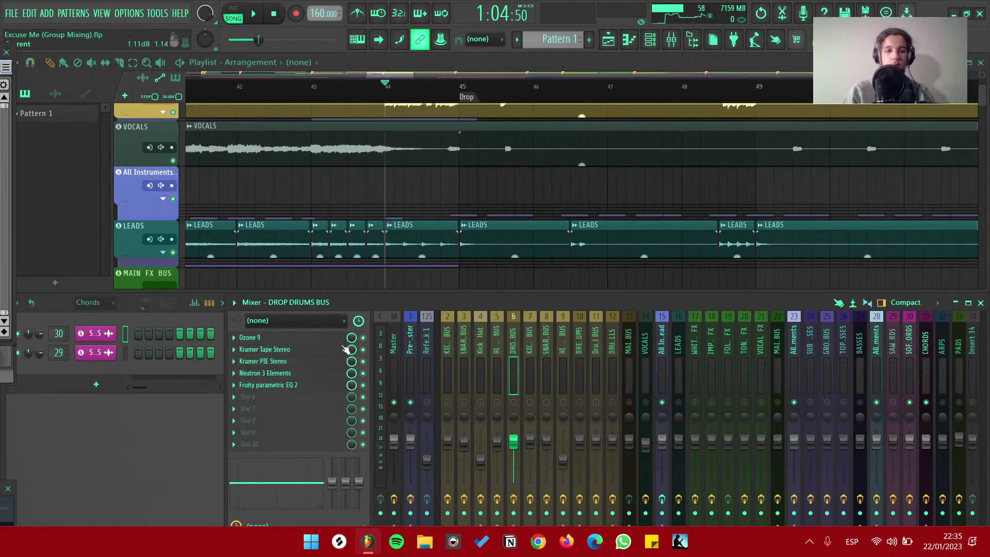
click(270, 338)
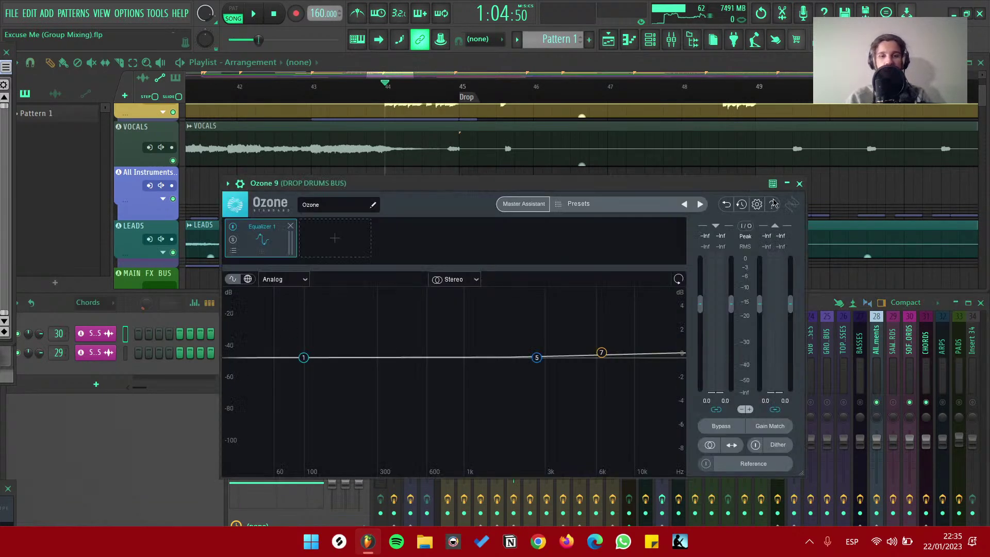
click(799, 184)
Play into the Drop with the DROP DRUMS BUS soloed, restore all mixer tracks, and replay it with All Instruments + Lead selected
scroll(521, 204, up, 6)
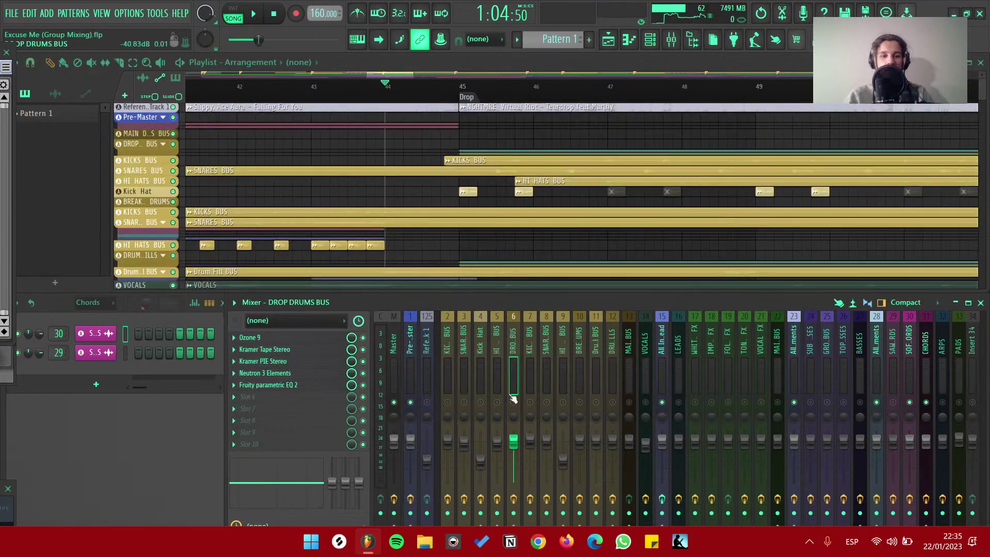
key(space)
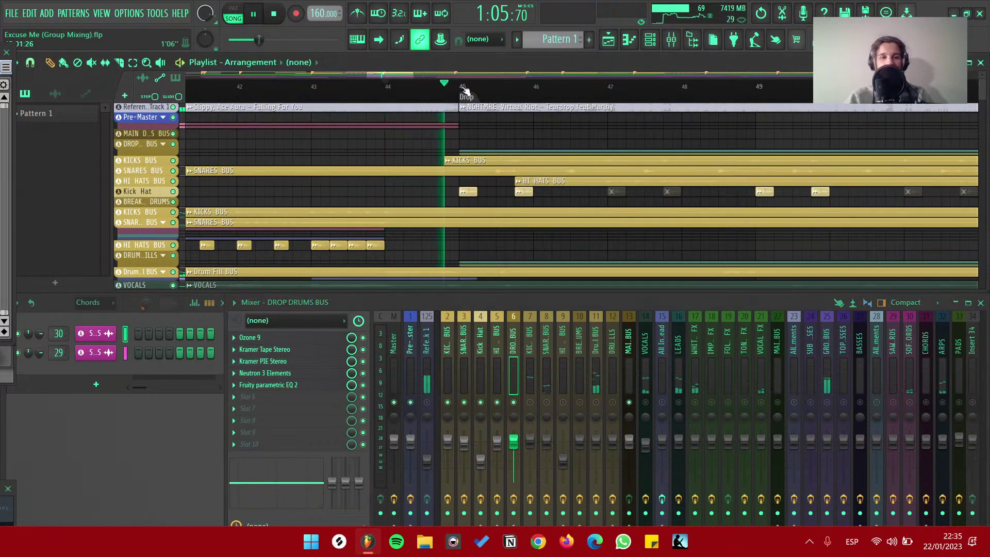
scroll(448, 110, down, 2)
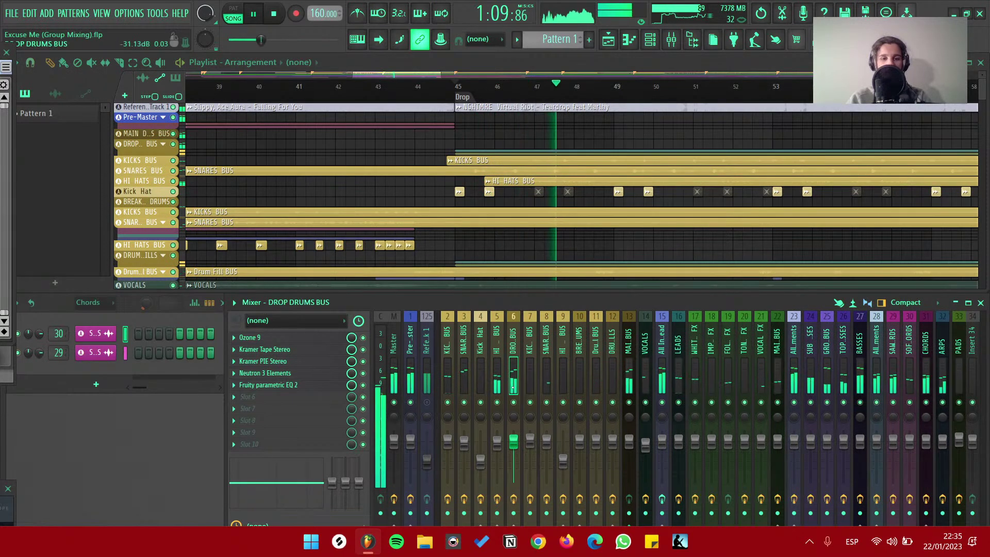
key(space)
click(661, 355)
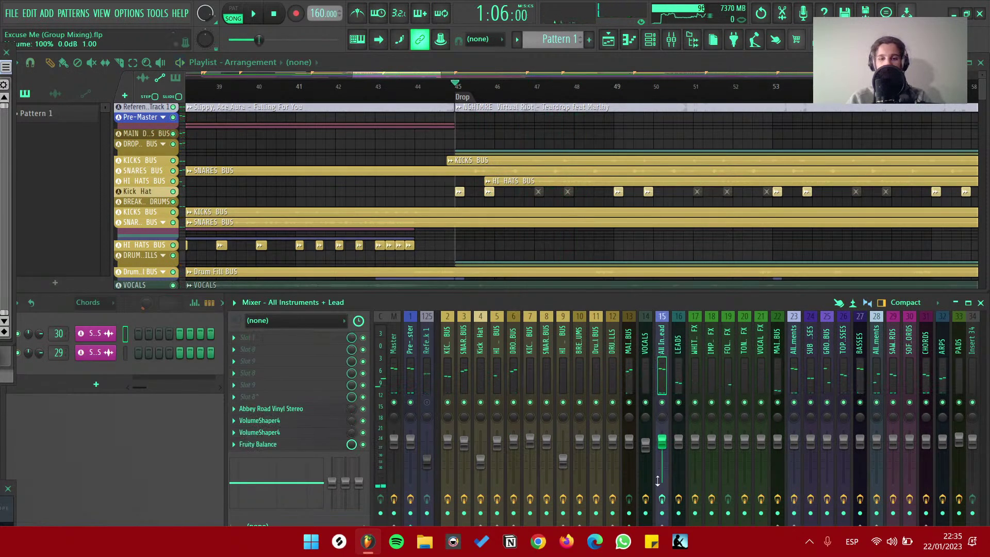
key(space)
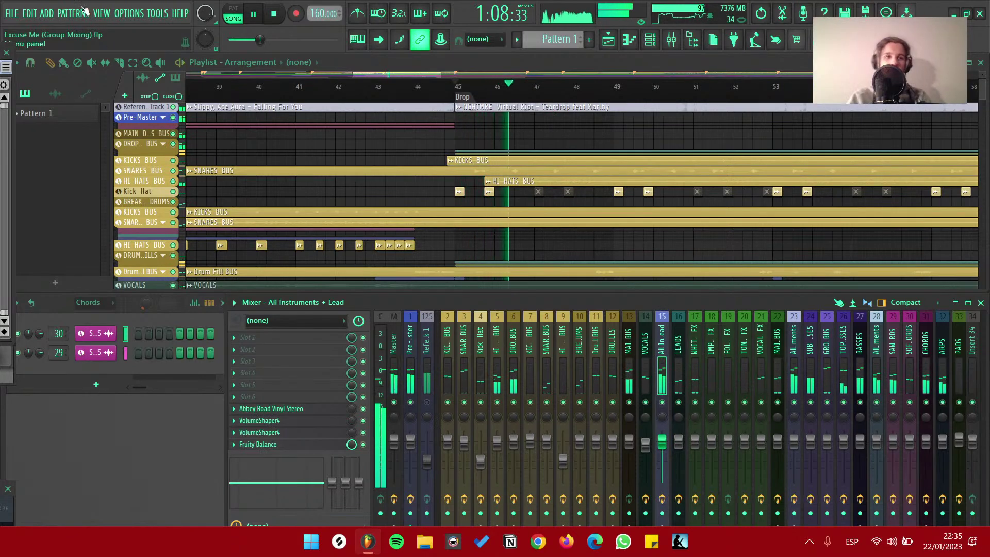
Run the macro that switches smart disable on for all plugins while the Drop plays
click(157, 13)
mouse_move(206, 52)
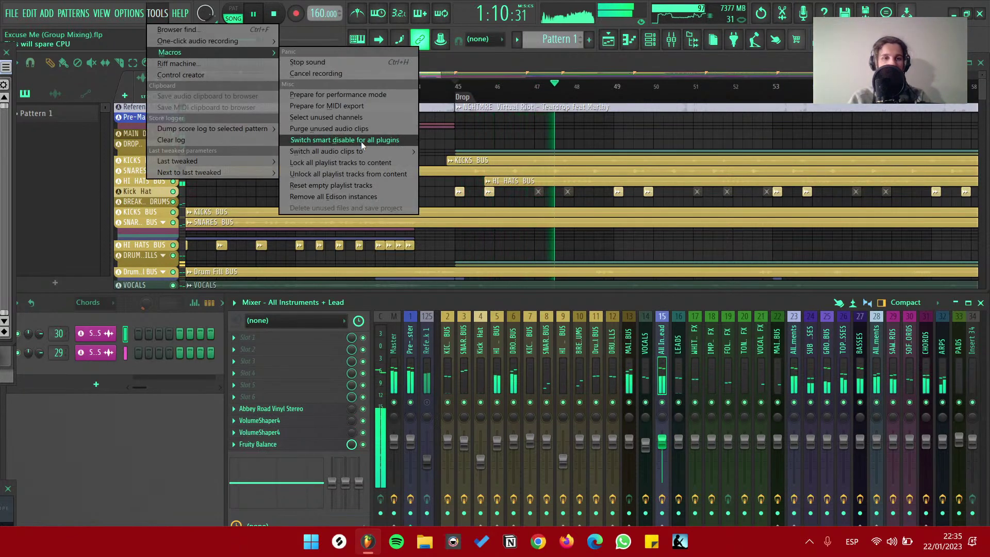
click(343, 140)
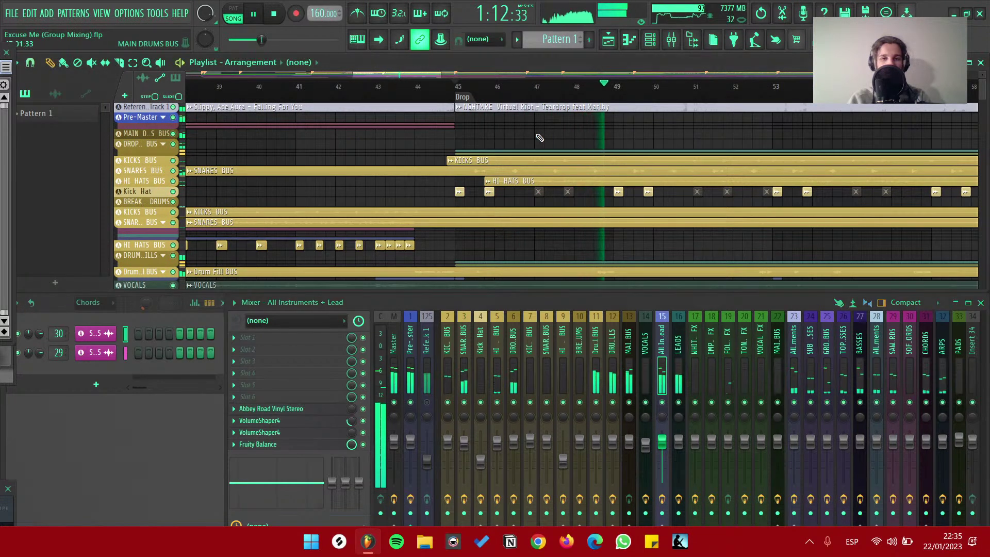
Solo the DROP DRUMS BUS, play the start of the Drop, and examine the bus's Ozone 9 equalizer
key(space)
scroll(590, 178, up, 2)
scroll(590, 177, down, 1)
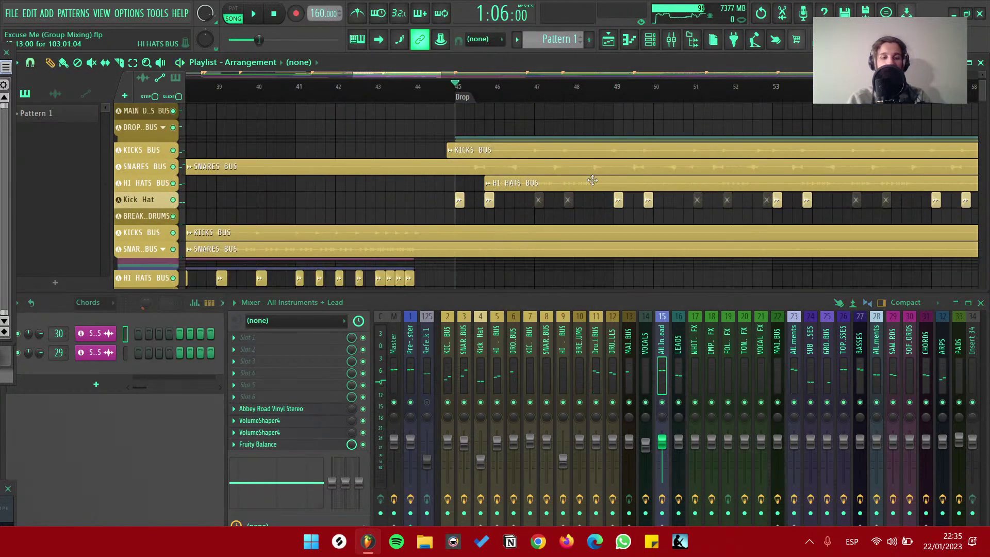
scroll(490, 184, right, 5)
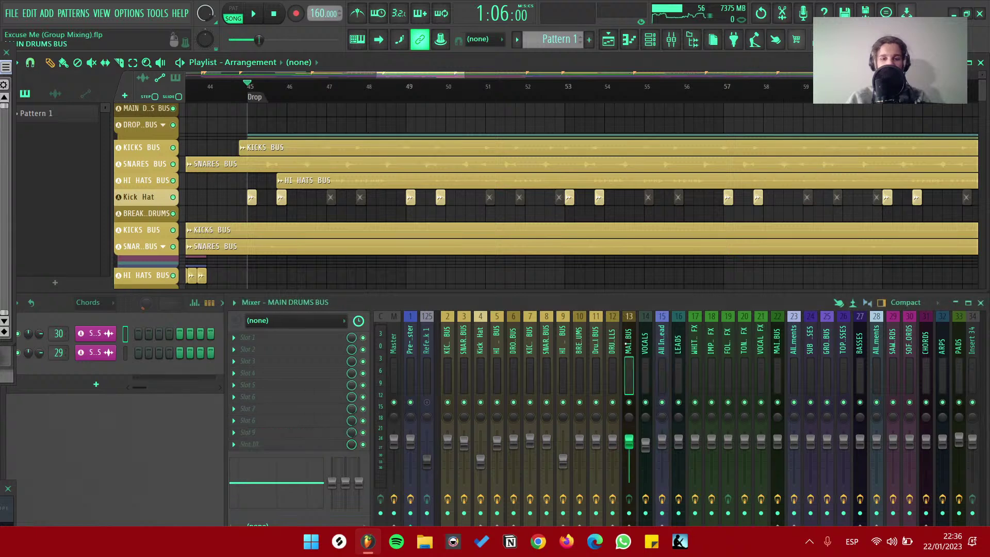
click(510, 338)
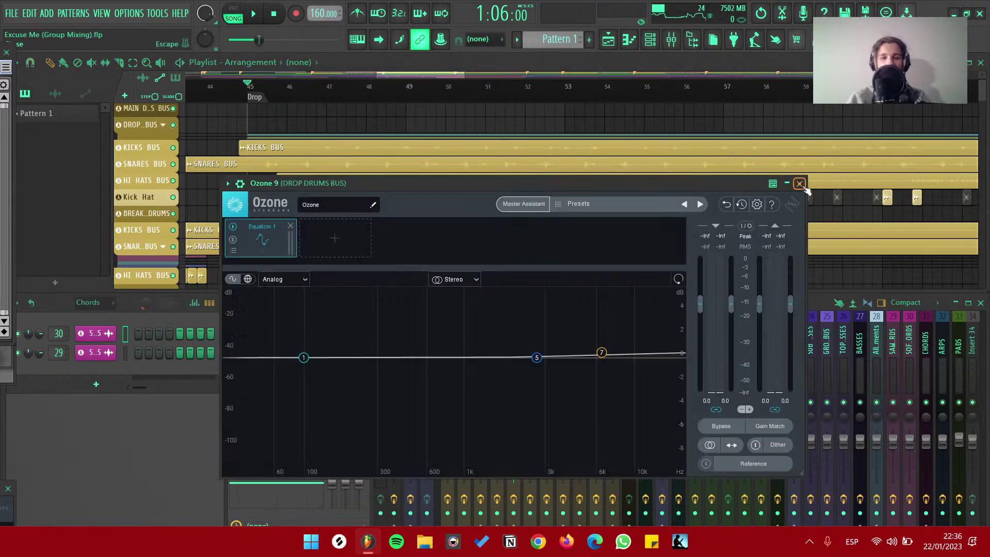
click(799, 184)
key(space)
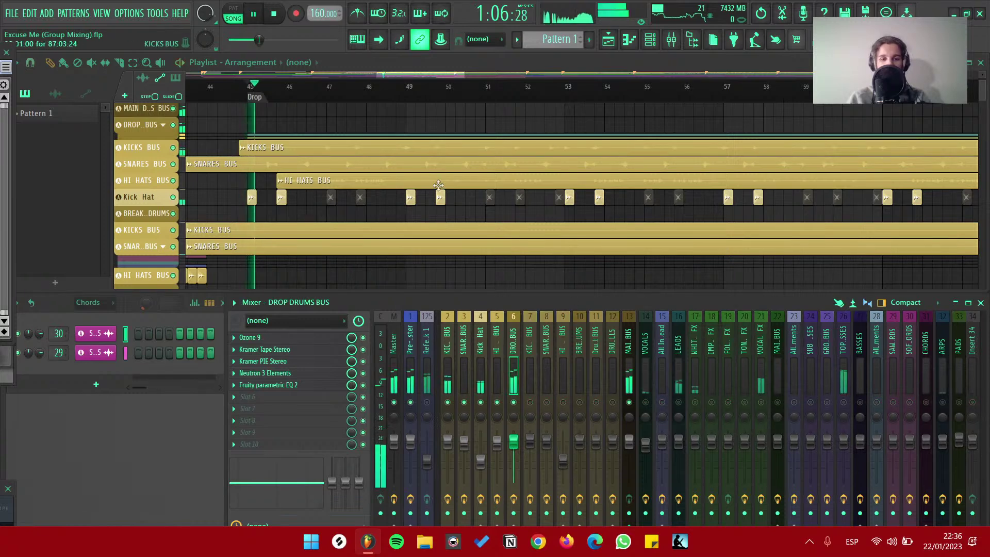
key(space)
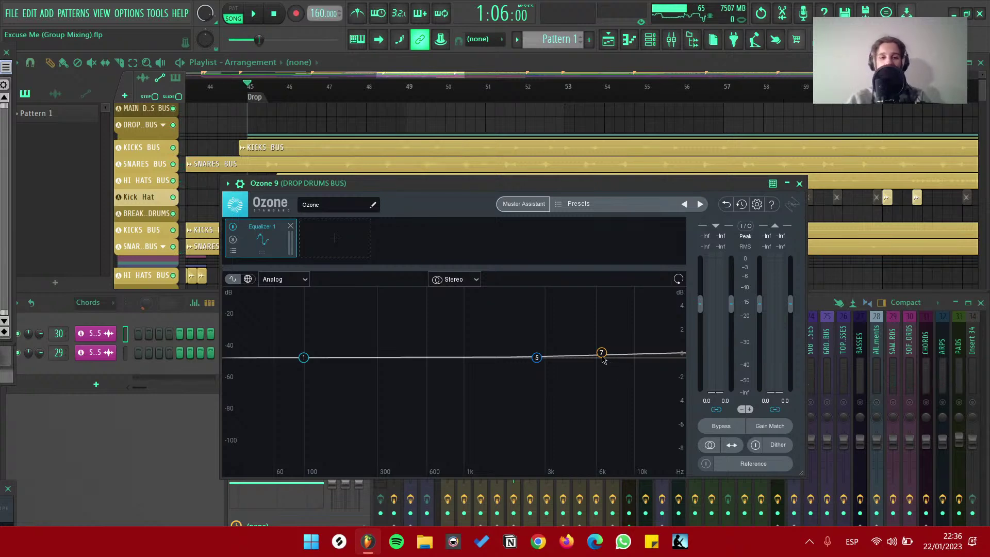
click(798, 183)
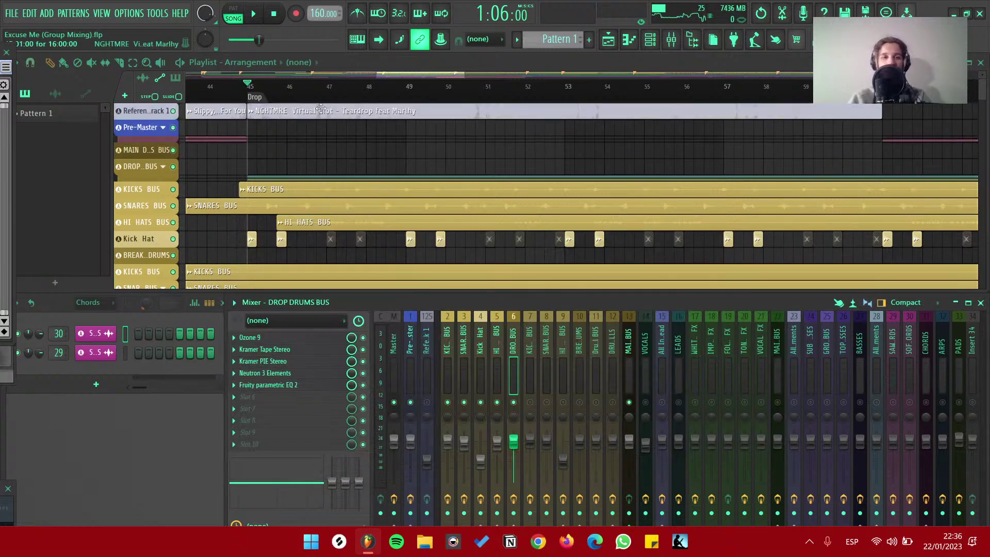
Solo Reference Track 1, then return the solo to the drop drums
scroll(317, 123, up, 4)
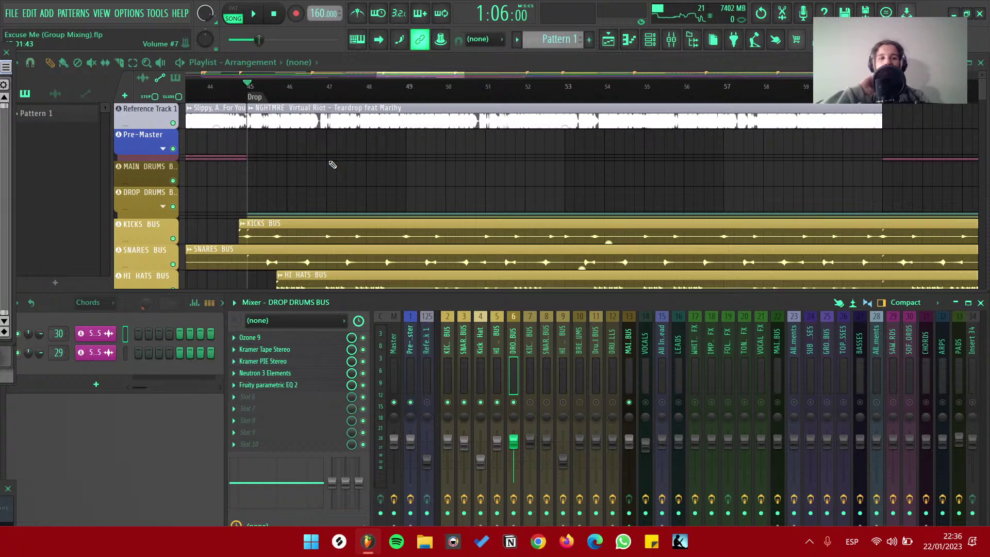
click(149, 114)
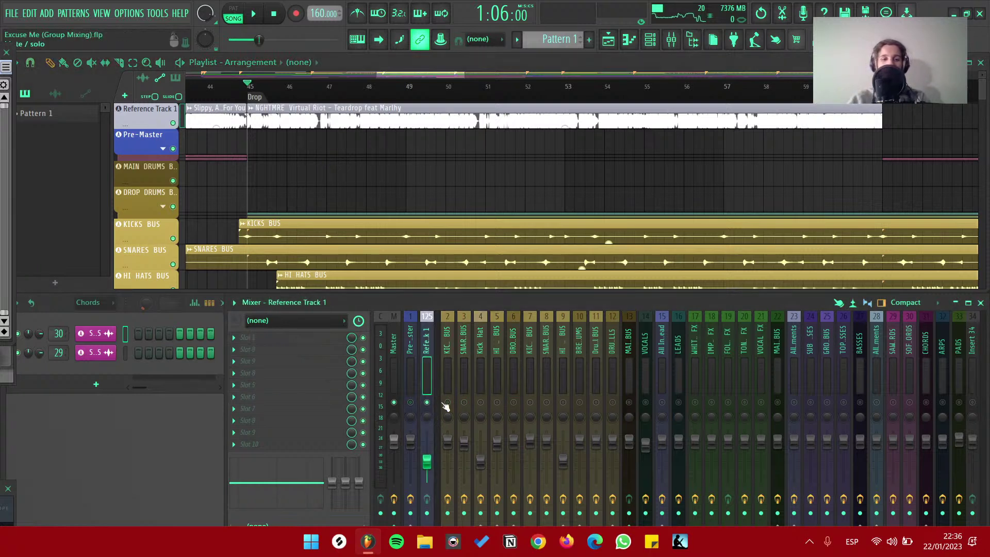
click(534, 401)
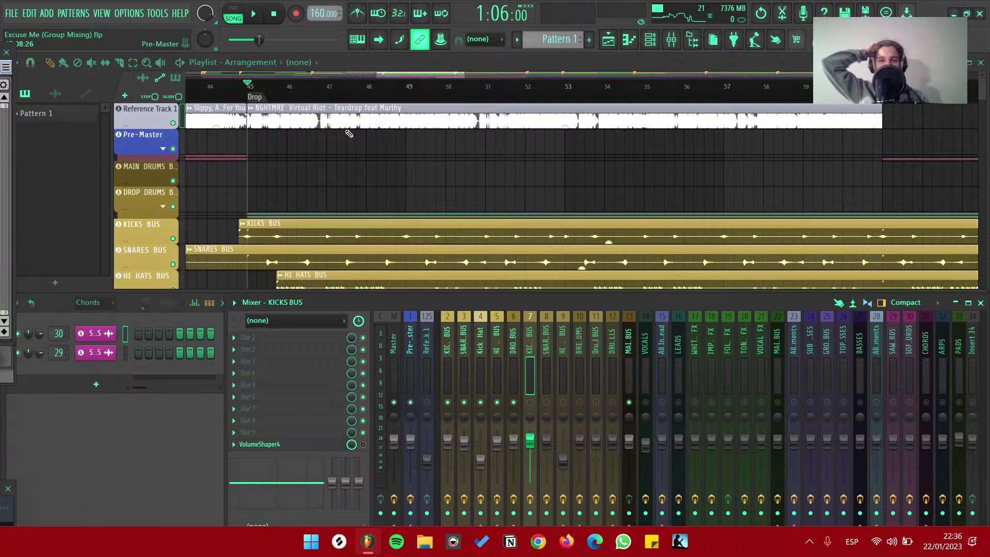
View Ozone 9 and Kramer Tape Stereo on the DROP DRUMS BUS, playing the Drop with the tape plugin open
click(513, 360)
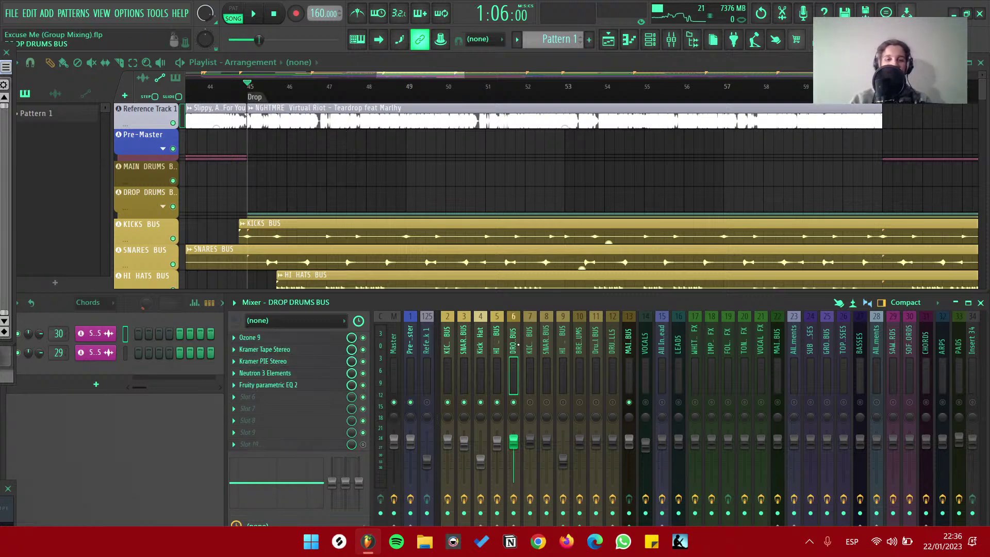
click(238, 339)
key(Escape)
click(299, 354)
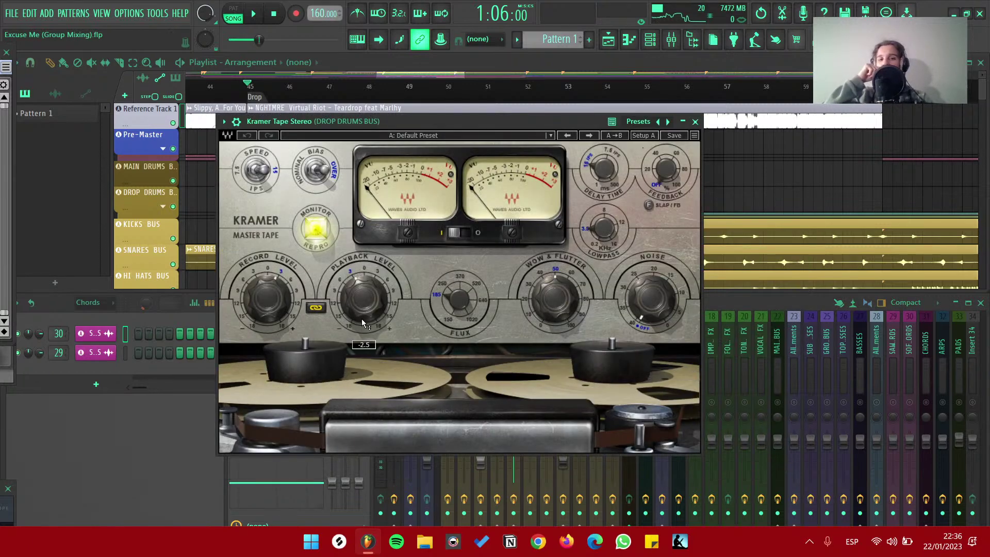
key(space)
key(space)
key(Escape)
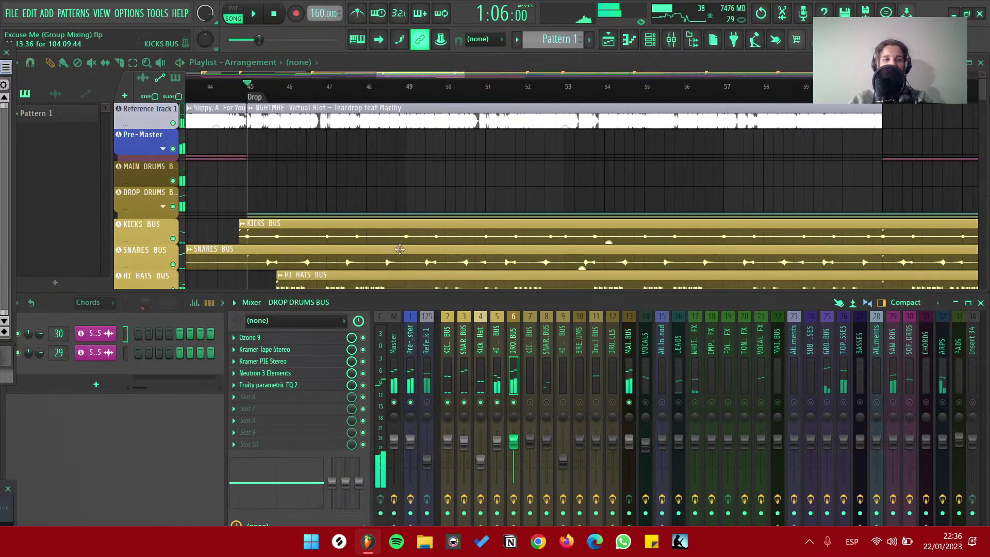
Examine Kramer PIE Stereo on the DROP DRUMS BUS while playing the Drop, and replay it with the plugin closed
click(288, 362)
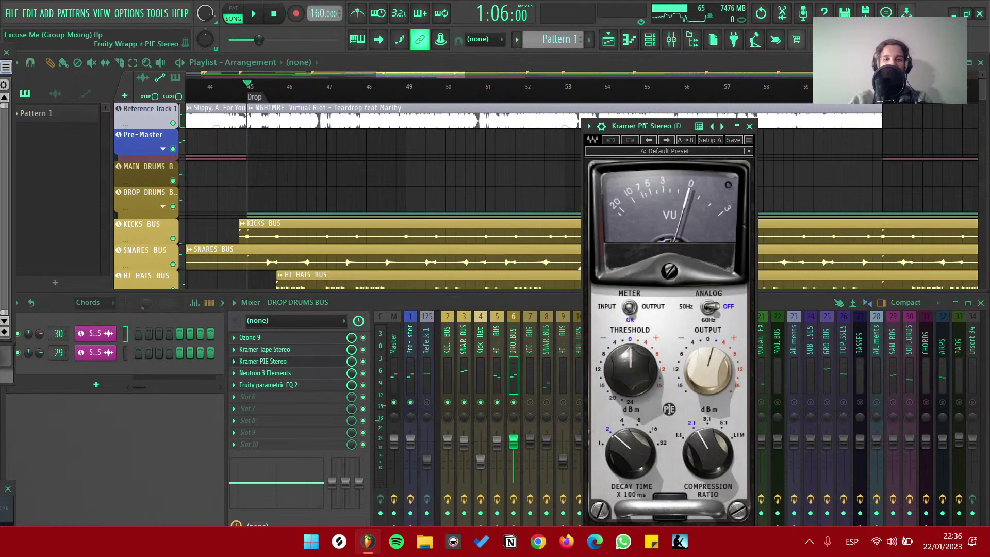
drag(663, 126, 573, 91)
key(space)
key(space)
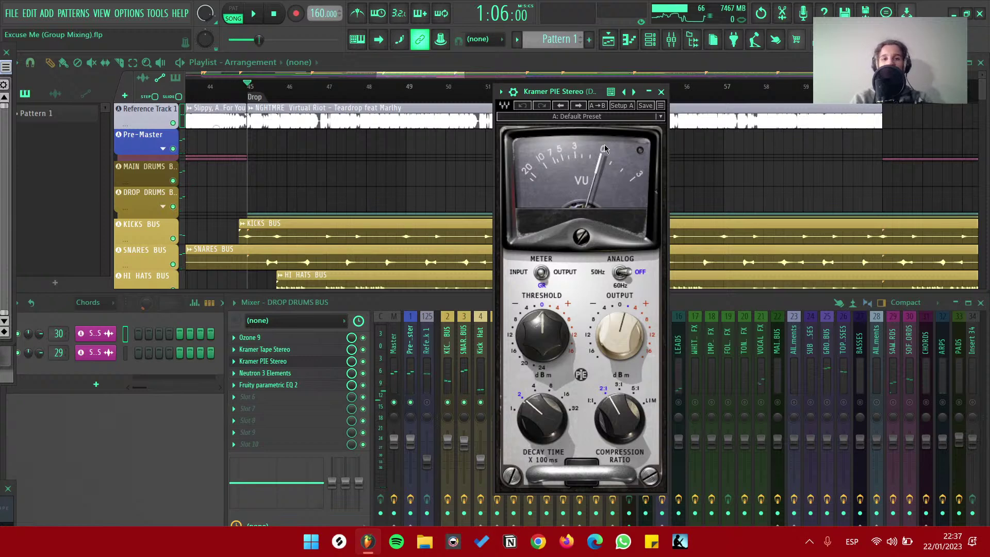
key(Escape)
key(space)
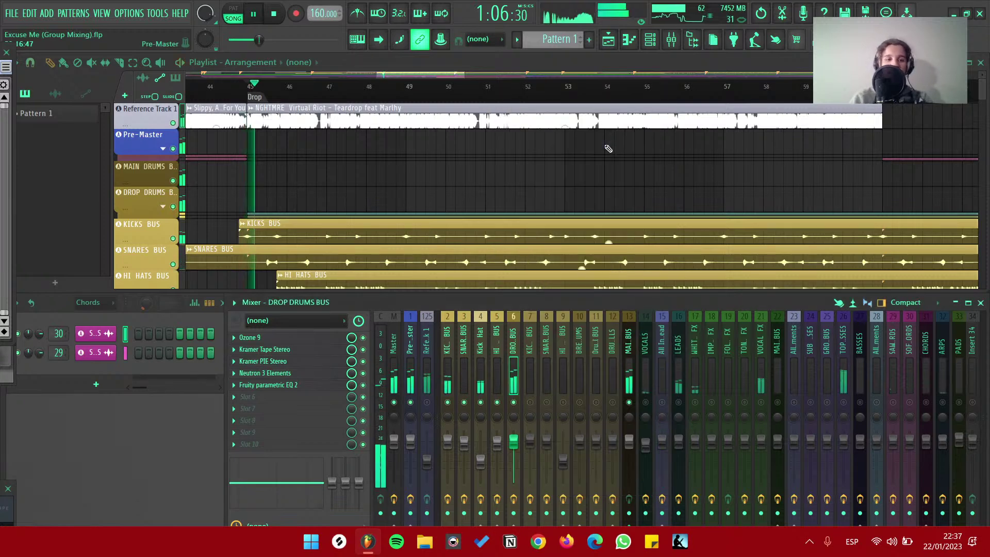
key(space)
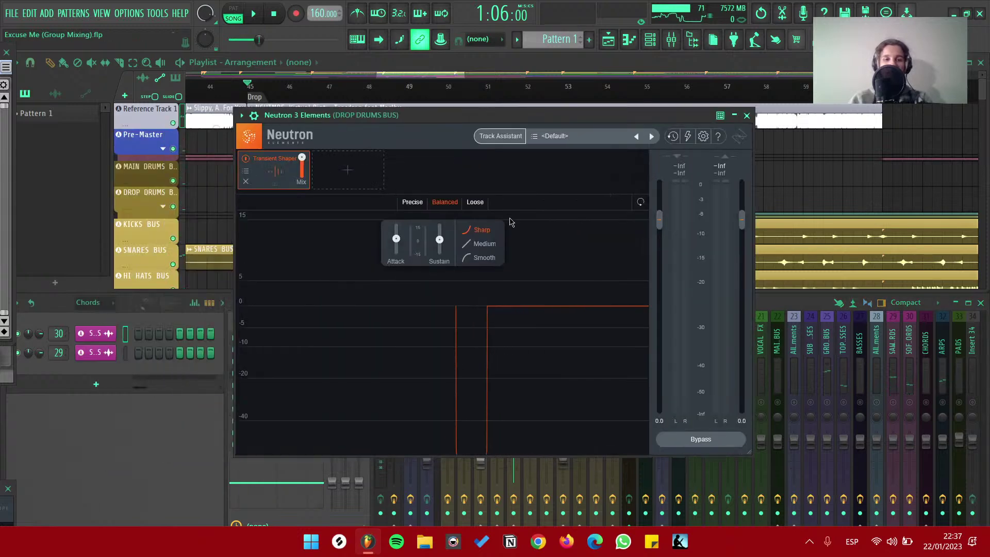
Play the Drop with Neutron 3 Elements open on the DROP DRUMS BUS, then view the bus's Fruity parametric EQ 2
key(space)
key(space)
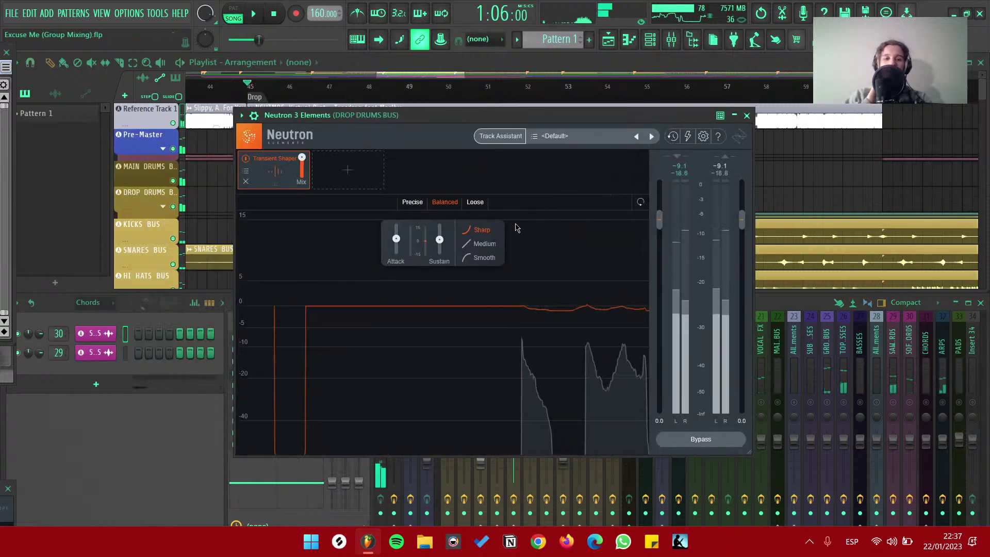
click(746, 116)
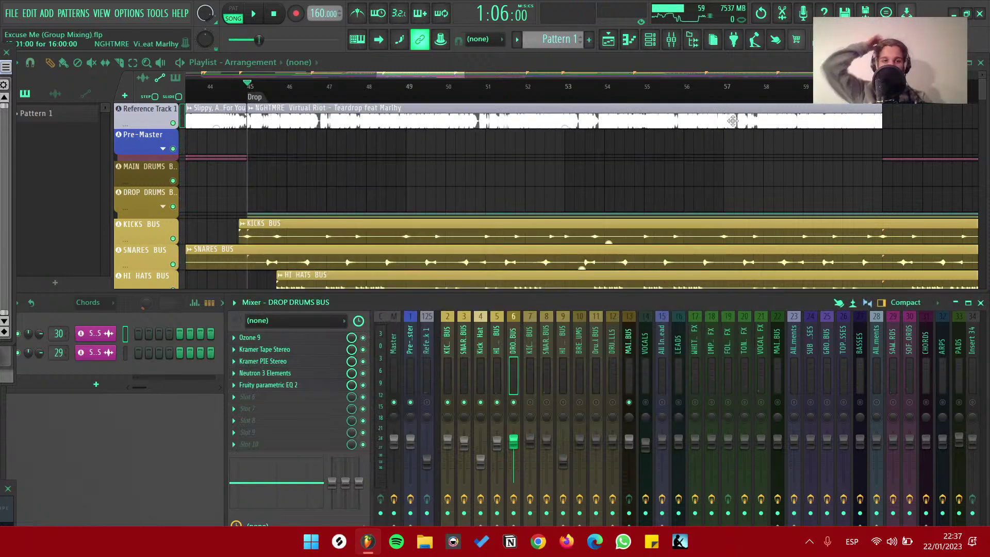
click(288, 385)
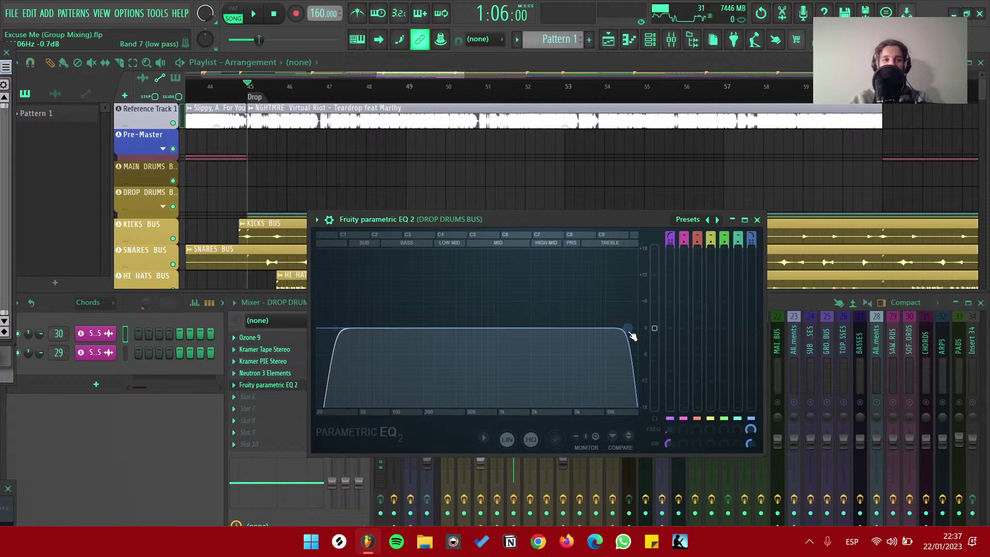
click(756, 220)
Solo the BREAKDOWN DRUMS mixer track and play it from the Build at bar 29
scroll(485, 273, down, 3)
click(579, 406)
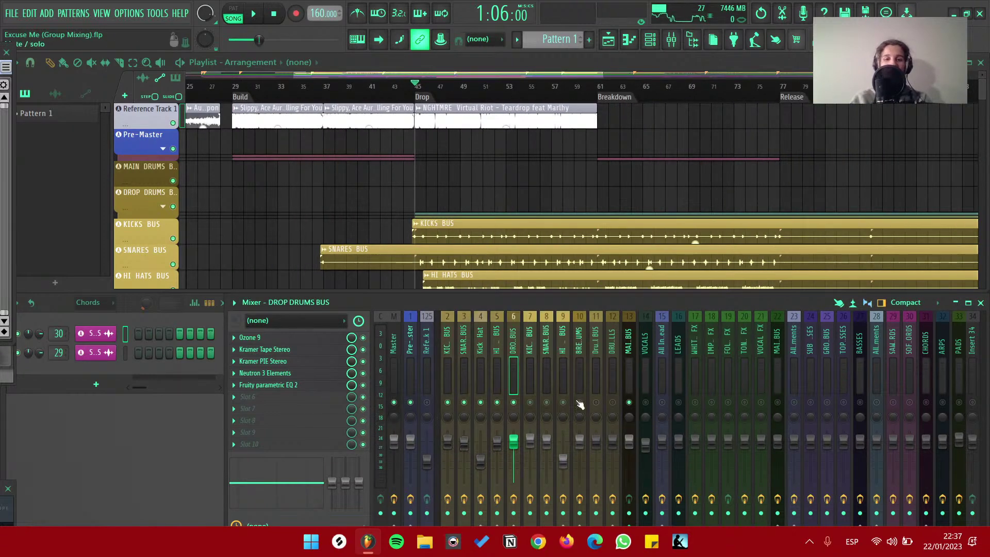
scroll(351, 208, down, 3)
scroll(343, 206, down, 3)
drag(247, 86, 235, 86)
key(space)
scroll(295, 205, up, 3)
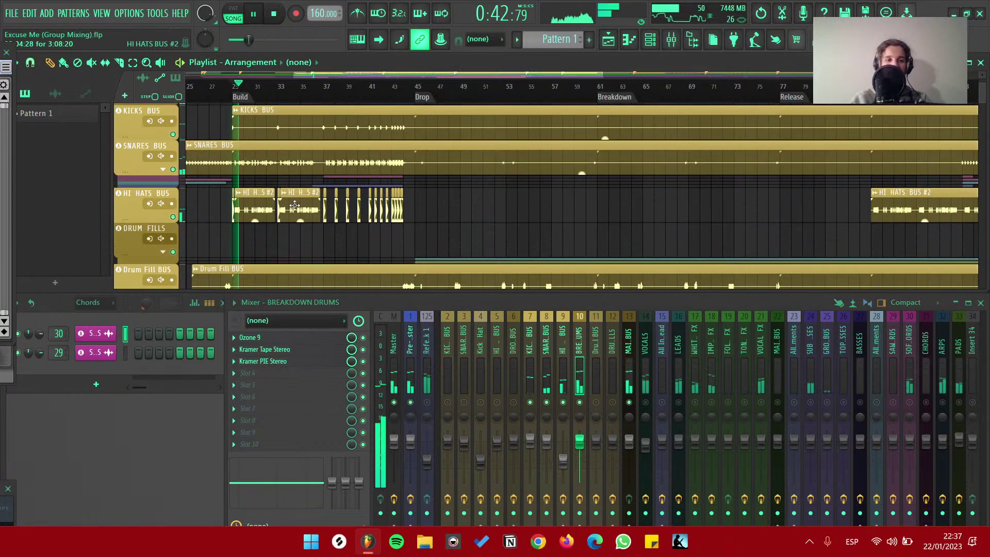
key(space)
Solo and select the DRUM FILLS mixer track and play it from just before the Drop
click(595, 401)
click(613, 401)
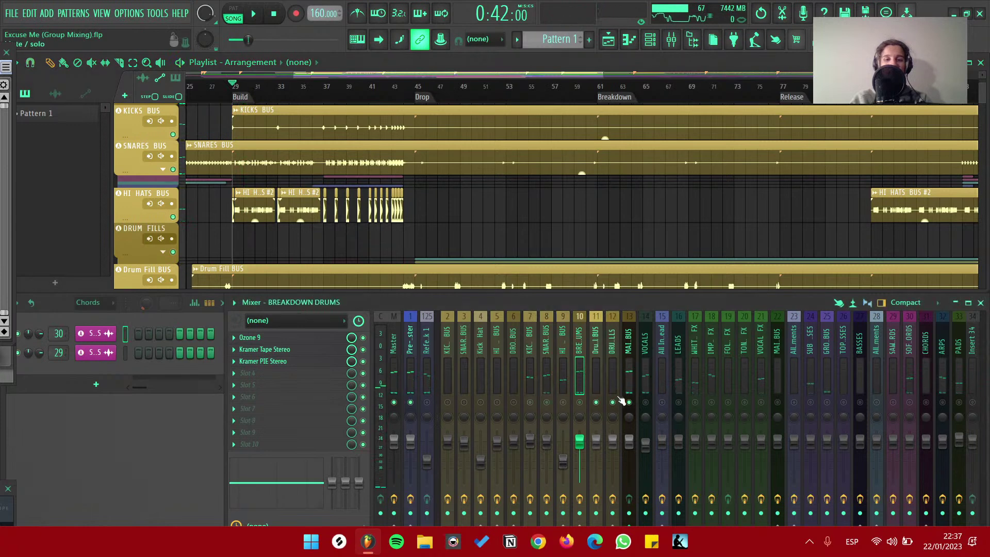
click(610, 343)
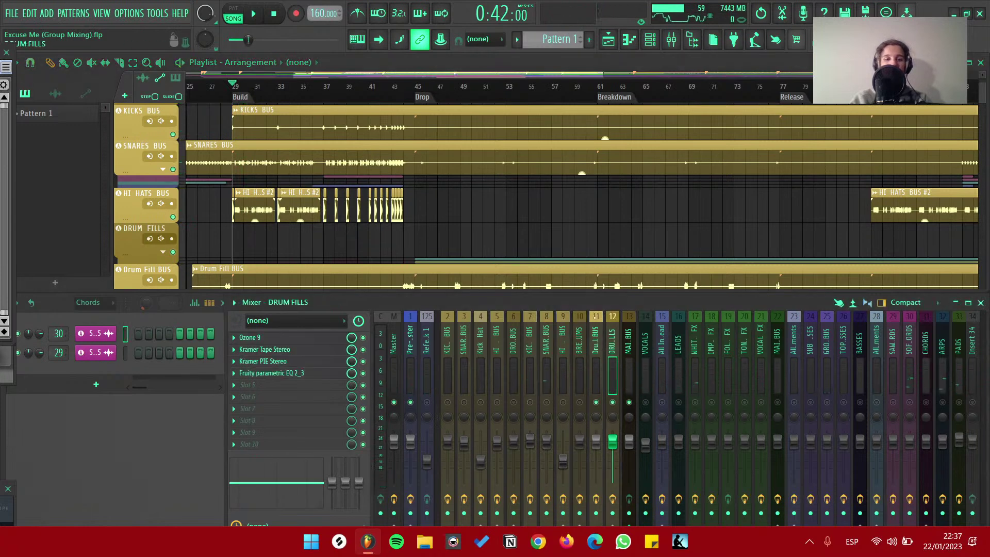
click(412, 86)
key(space)
scroll(491, 164, down, 3)
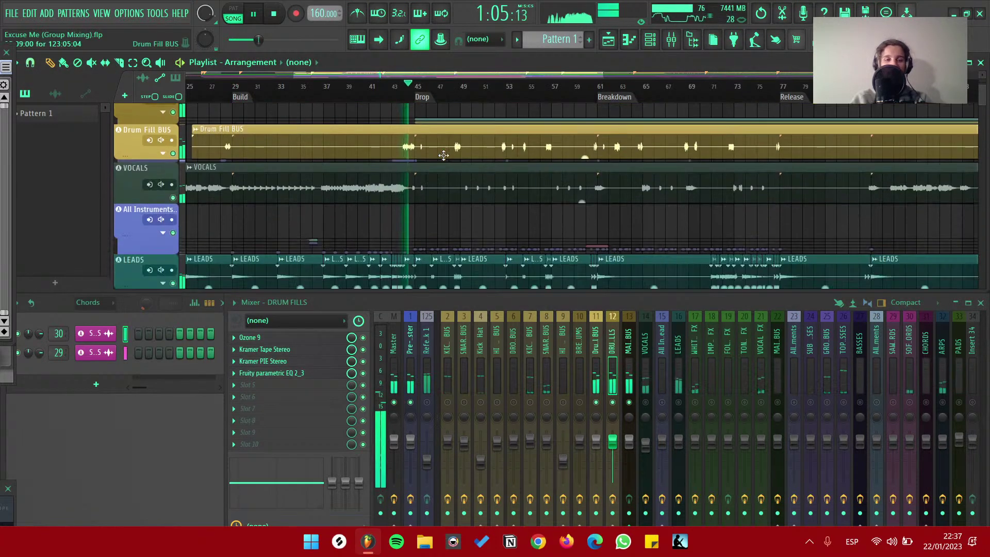
Play the soloed drum fills at further points of the arrangement, starting from about bar 52 in the Drop
scroll(491, 164, up, 3)
click(498, 87)
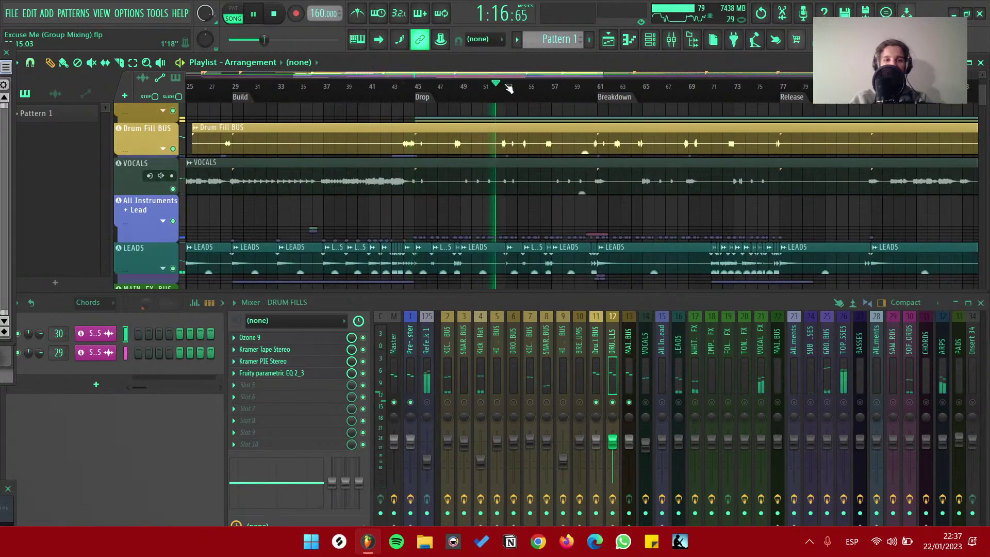
scroll(517, 160, up, 2)
scroll(510, 155, up, 3)
click(494, 86)
scroll(510, 170, down, 5)
key(space)
Play from the start of Verse 1, then solo the VOCALS mixer track and play that section again
click(285, 86)
key(space)
click(182, 175)
key(space)
click(644, 334)
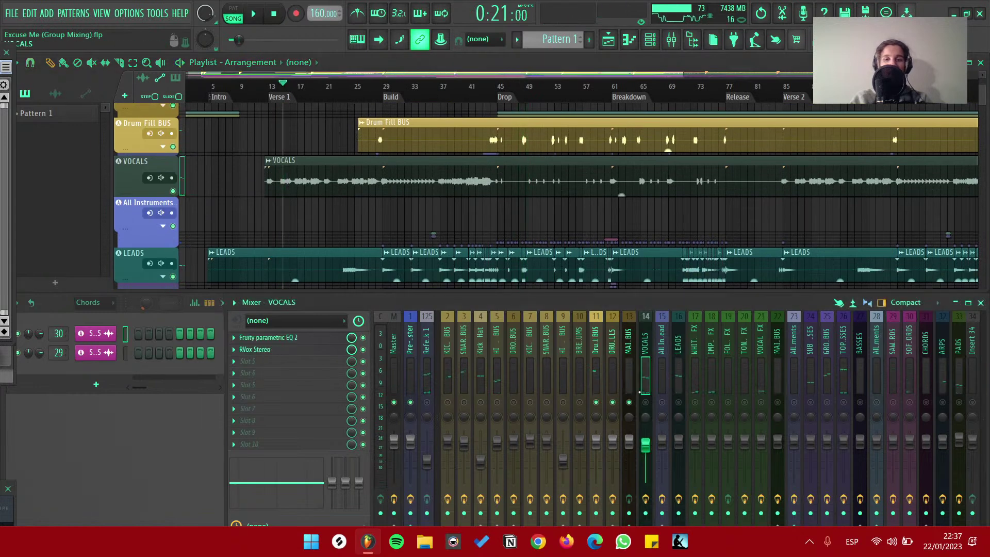
key(s)
key(space)
Examine the All Instruments + Lead, All Instruments and All Top Instruments tracks, viewing the latter's Youlean Multiband Sidechain in Patcher
click(661, 338)
key(space)
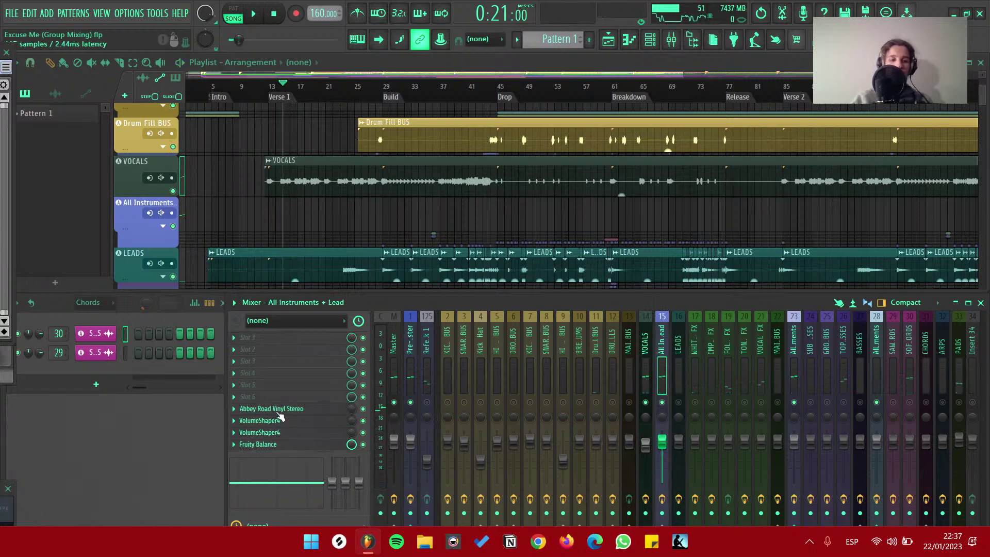
click(794, 341)
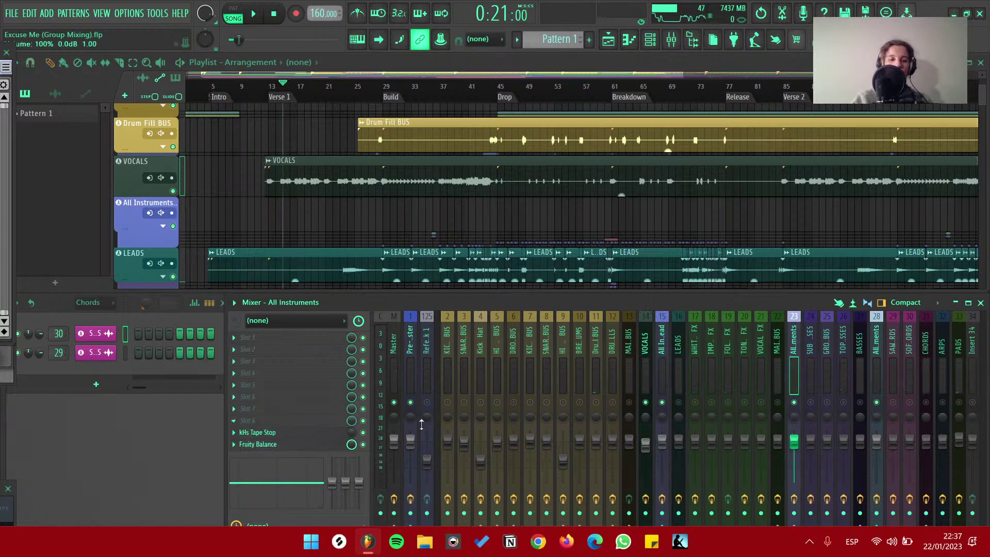
click(870, 349)
click(245, 339)
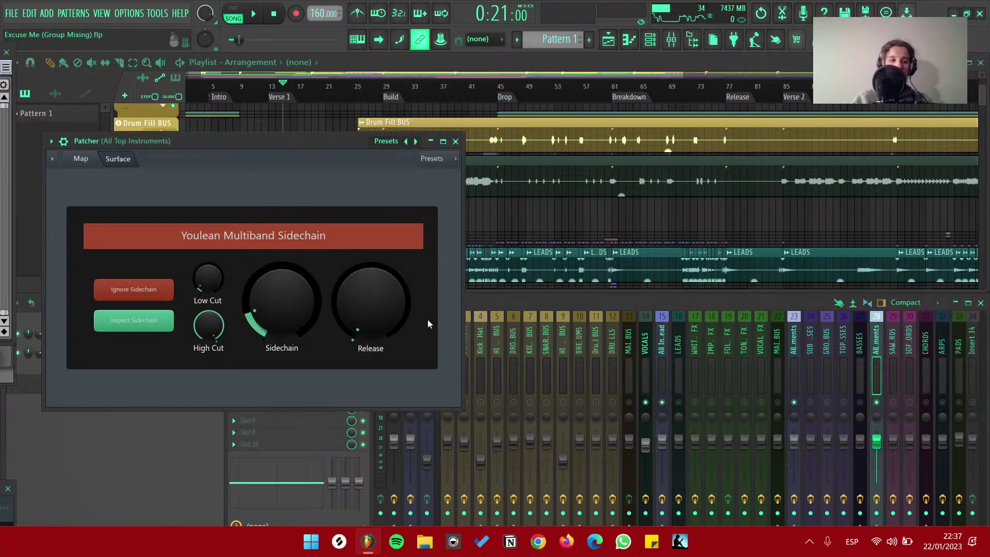
drag(207, 136, 347, 120)
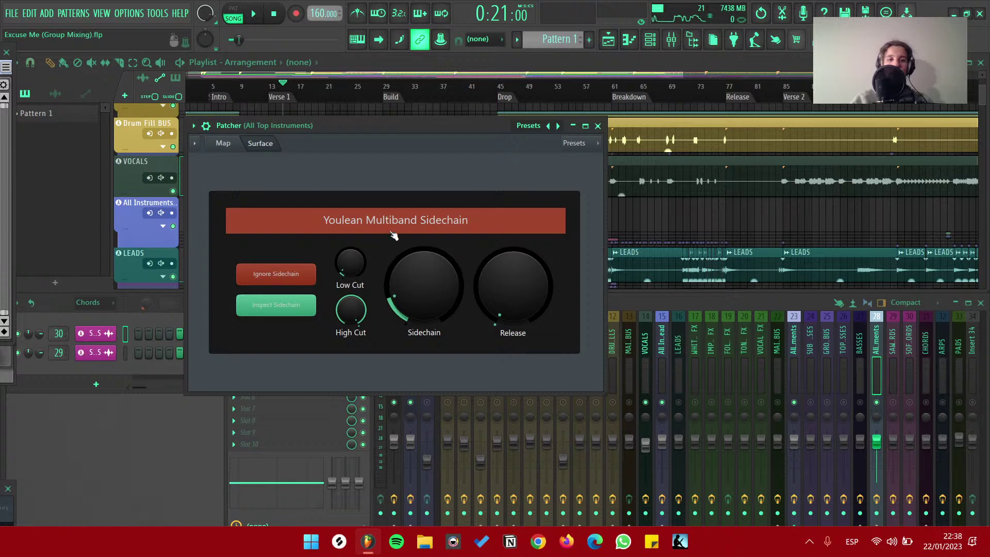
drag(369, 130, 394, 127)
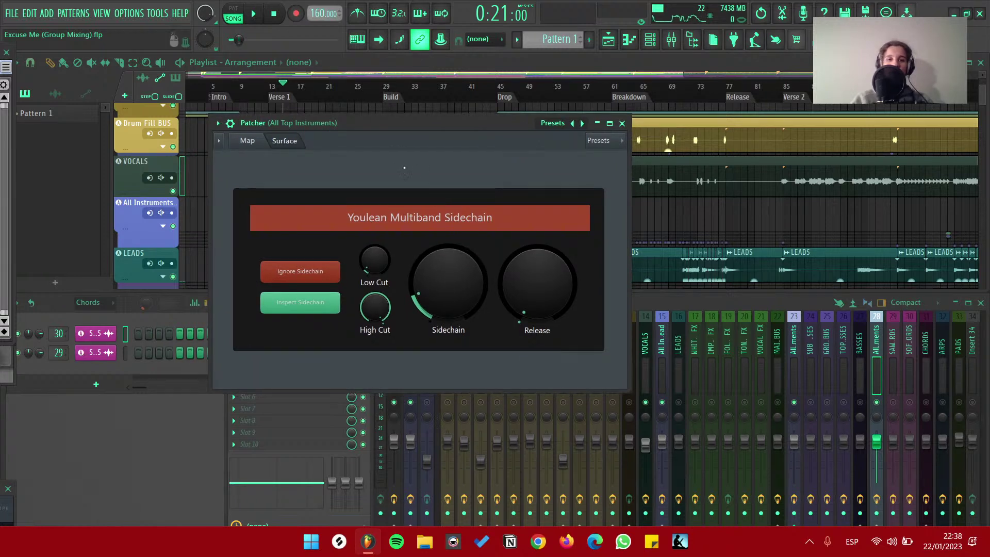
drag(368, 126, 365, 134)
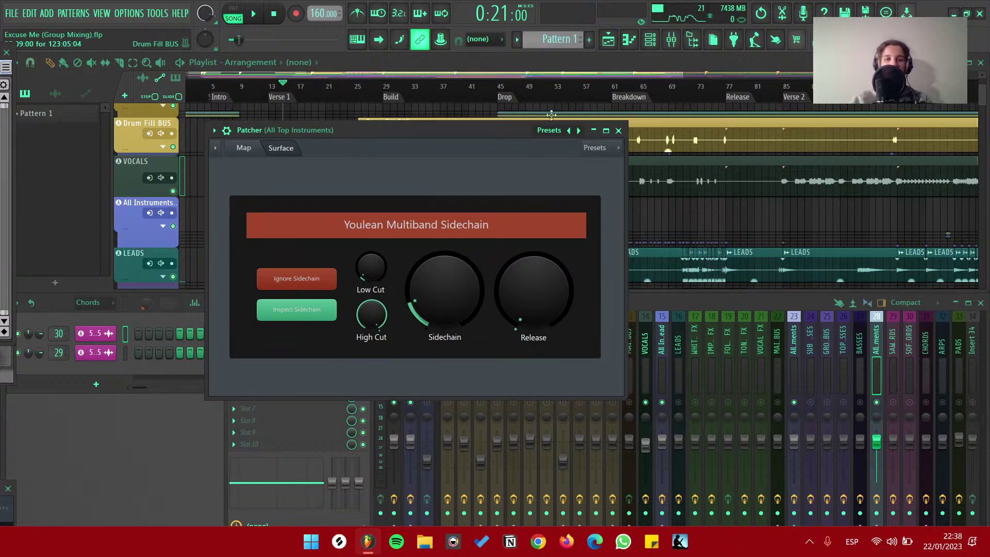
click(618, 131)
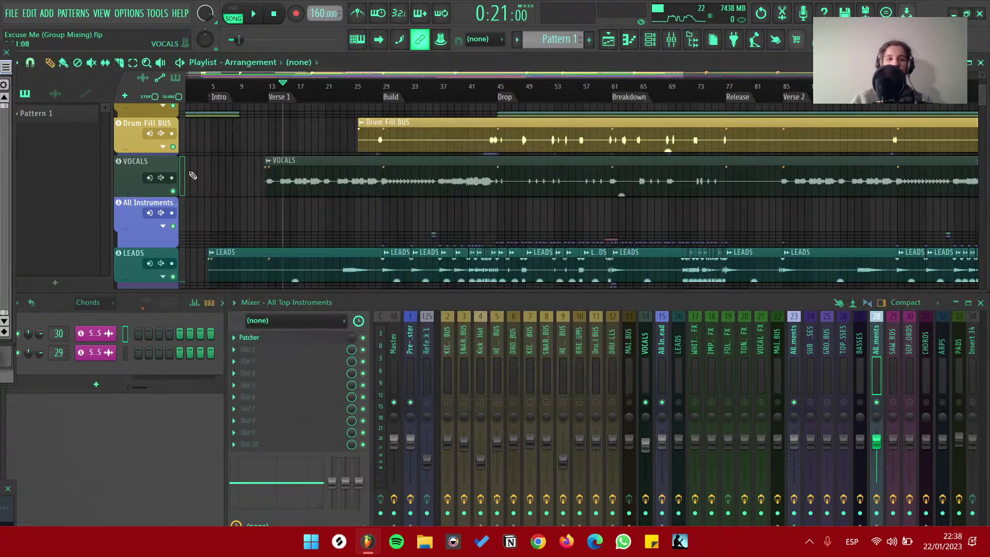
Save the project and select the VOCALS mixer track
key(ctrl+s)
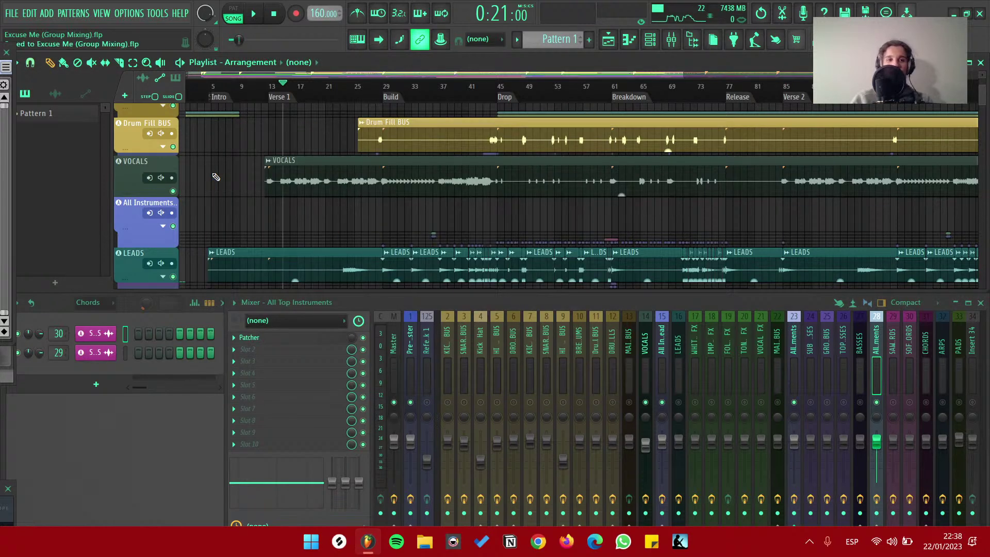
click(180, 164)
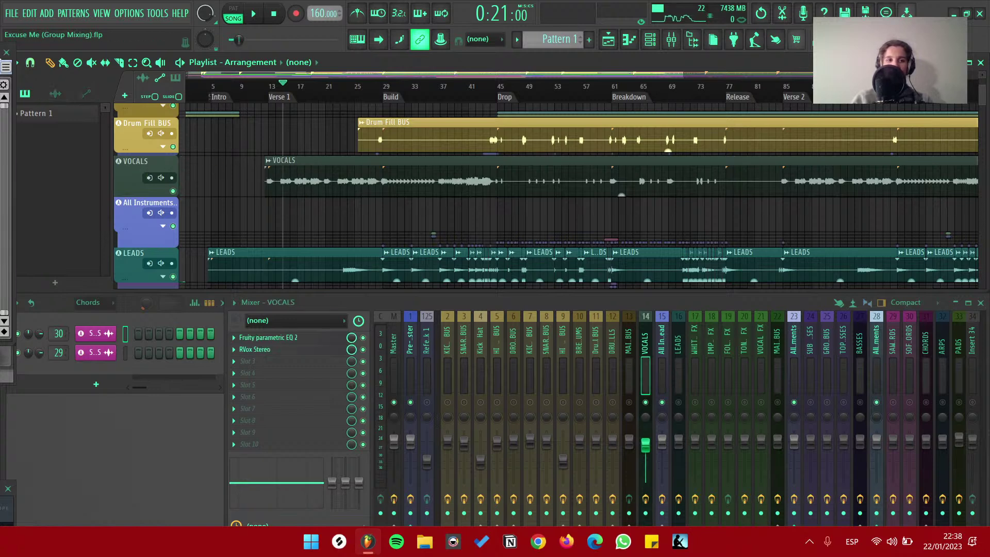
Close the leftover plugin windows overlapping the edge of the playlist
click(14, 56)
click(8, 50)
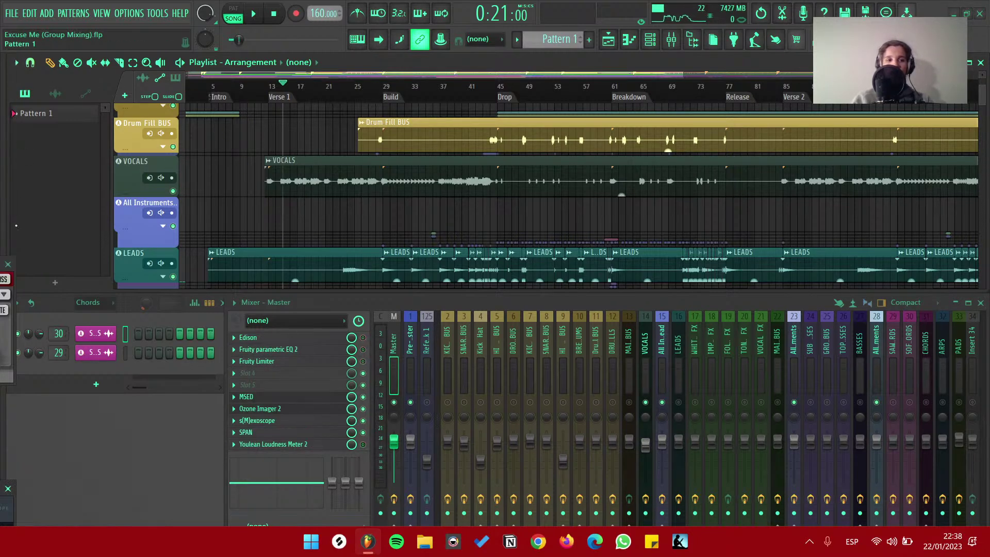
click(8, 264)
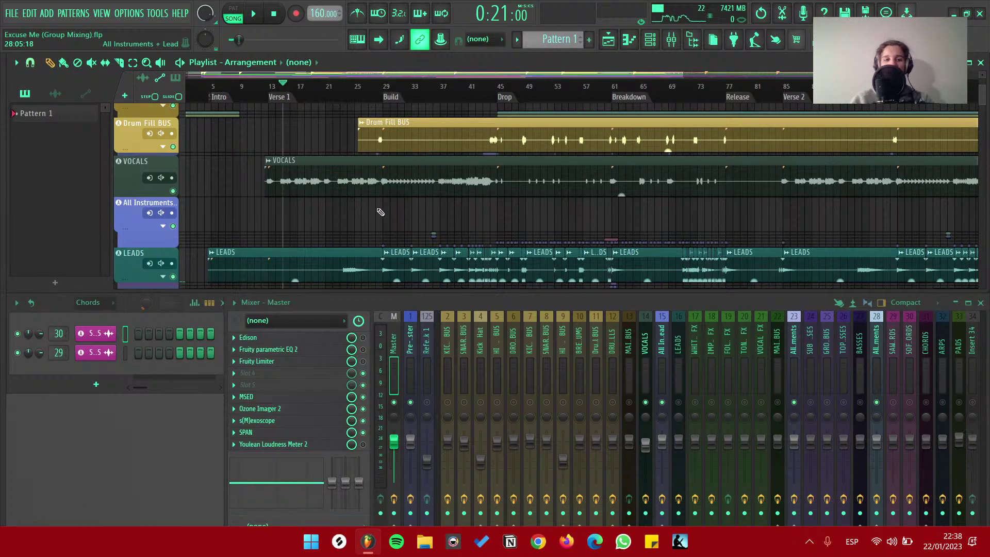
Select the LEADS track and view the CLA Vocals Stereo and OTT effects in its first Patcher
scroll(361, 219, down, 3)
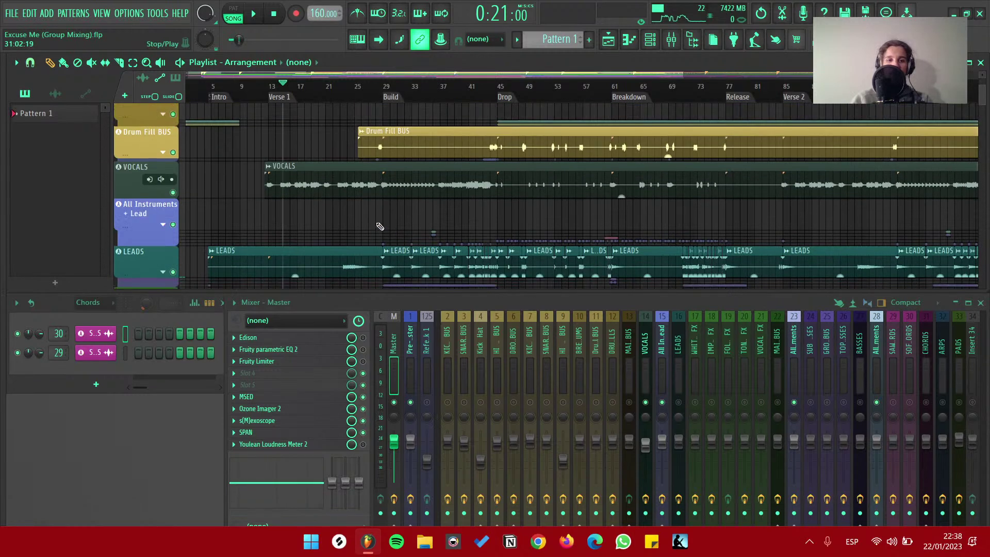
scroll(391, 232, down, 2)
click(184, 198)
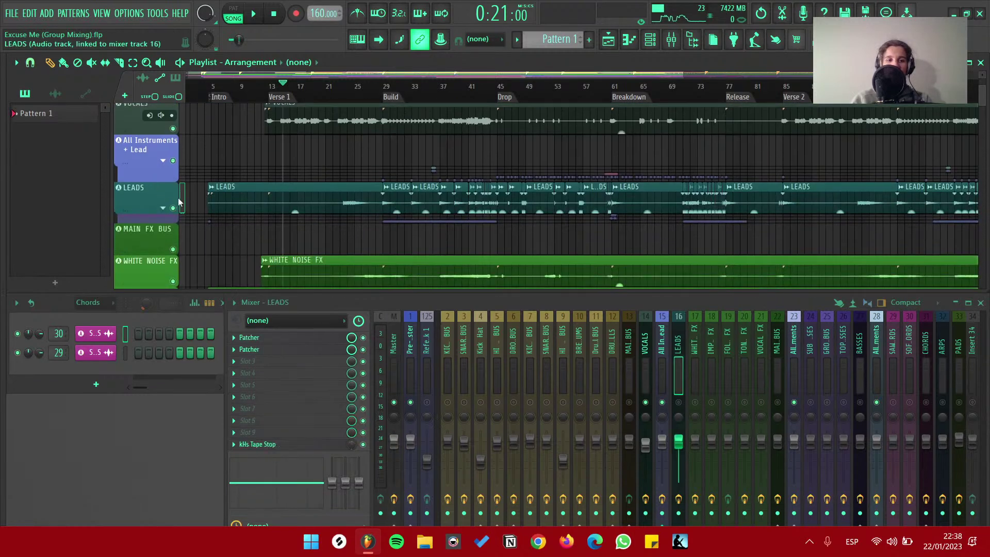
click(269, 338)
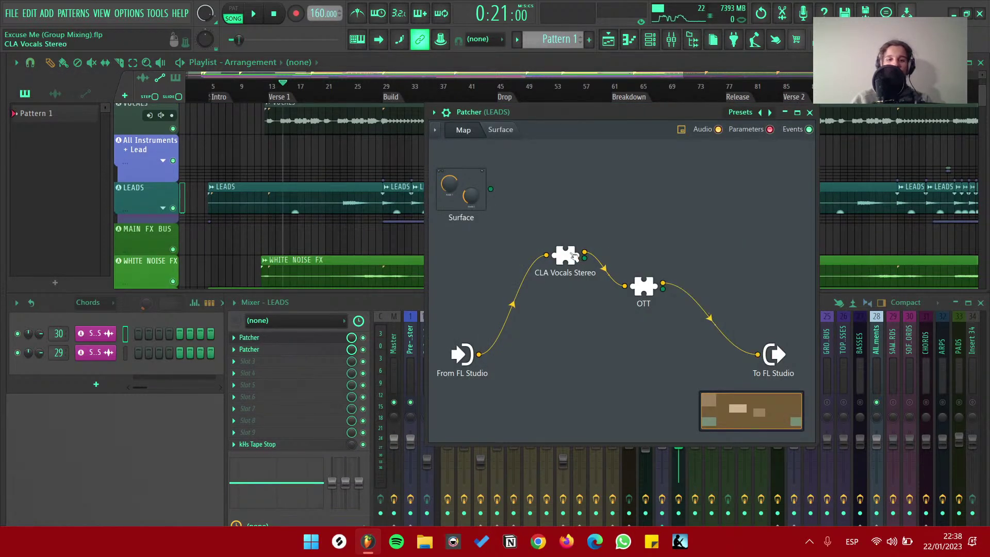
click(565, 255)
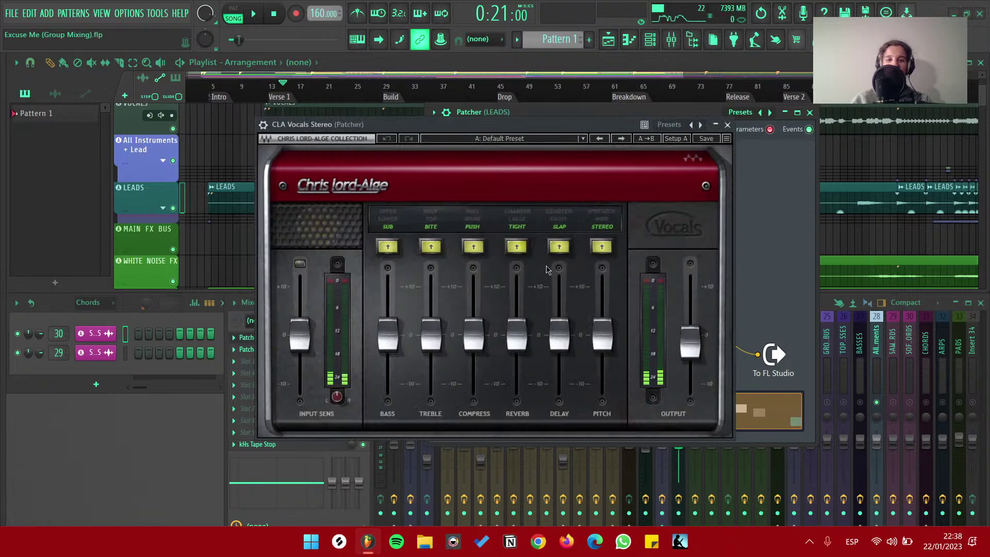
click(727, 125)
click(643, 287)
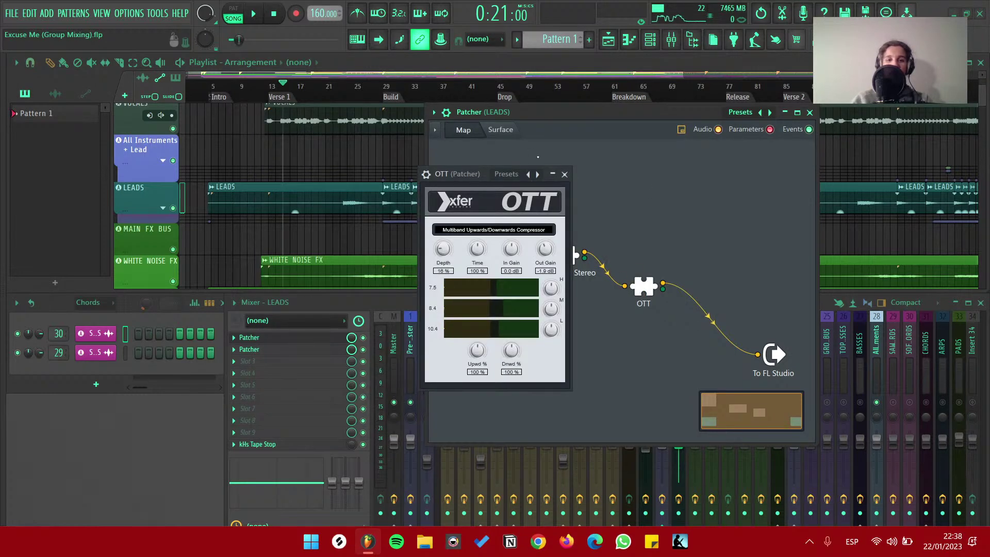
click(564, 174)
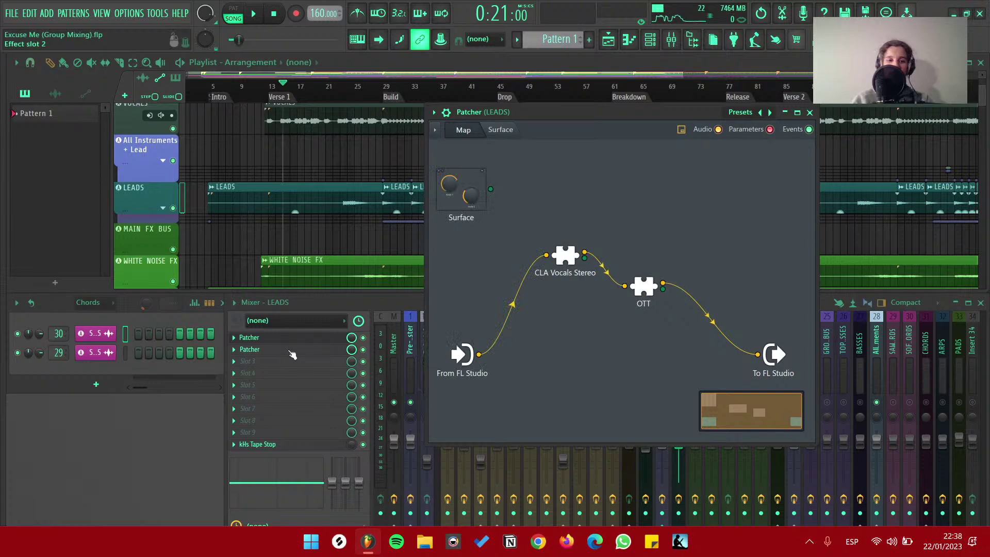
View the mid/side chain in the second LEADS Patcher, enlarging its SIDE equalizer before closing both windows
click(249, 349)
click(239, 214)
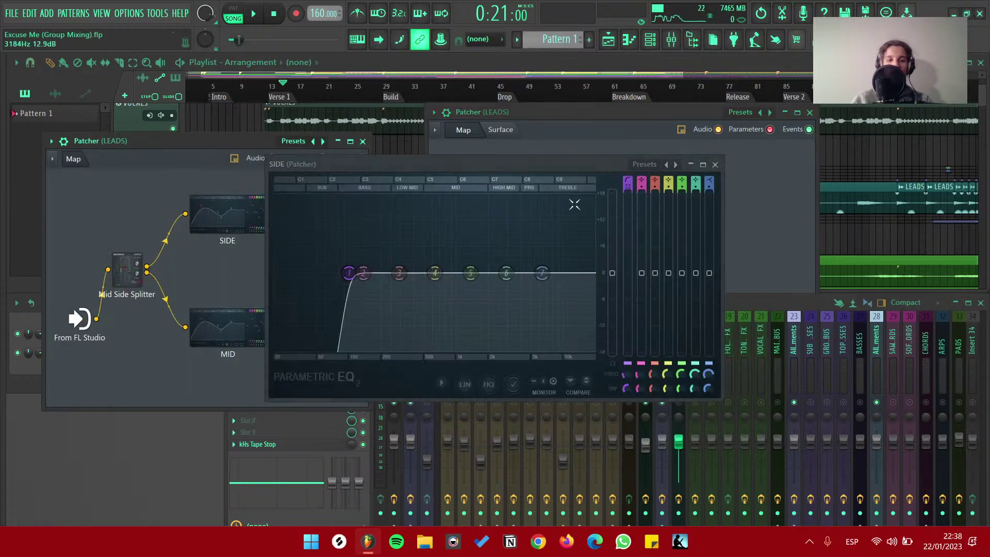
click(702, 164)
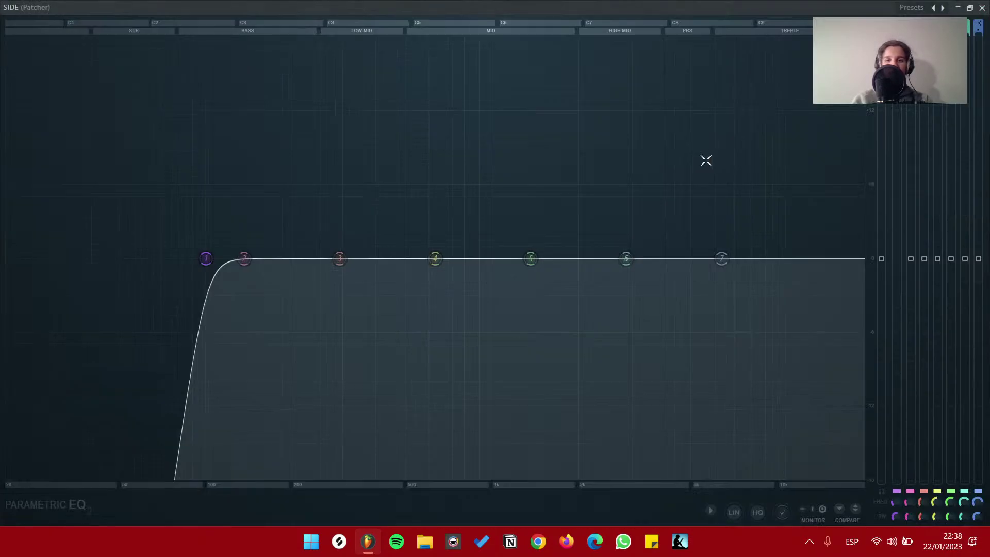
click(969, 7)
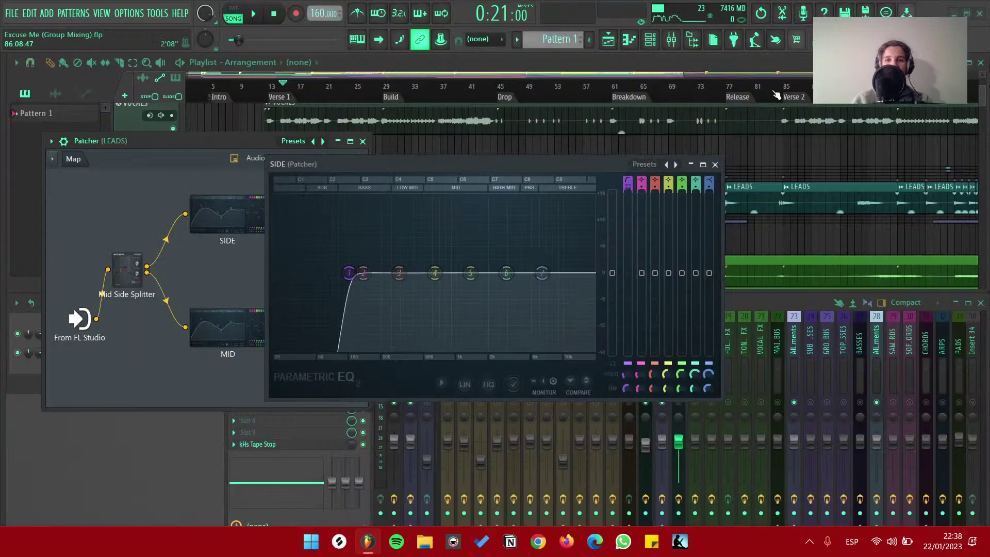
click(715, 163)
click(363, 142)
View the Fruity parametric EQ 2 on WHITE NOISE FX and look through the neighbouring FX mixer tracks
scroll(430, 152, down, 5)
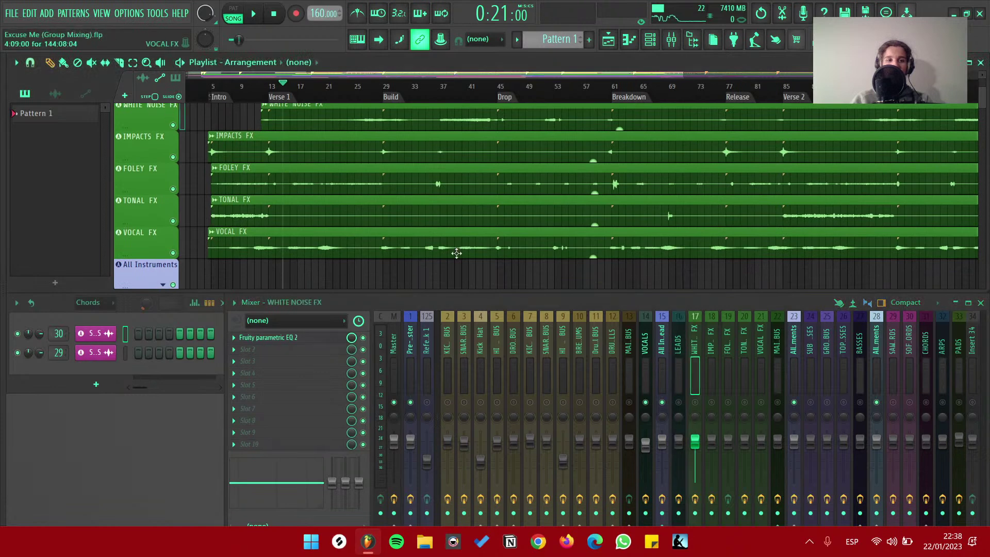
click(307, 338)
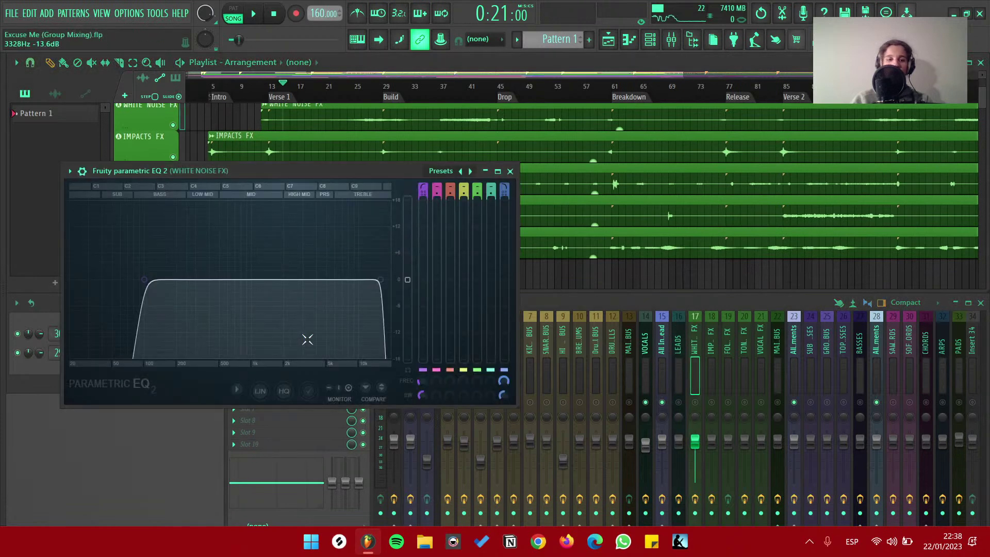
key(Right)
key(Right)
key(Right)
key(Right)
key(Right)
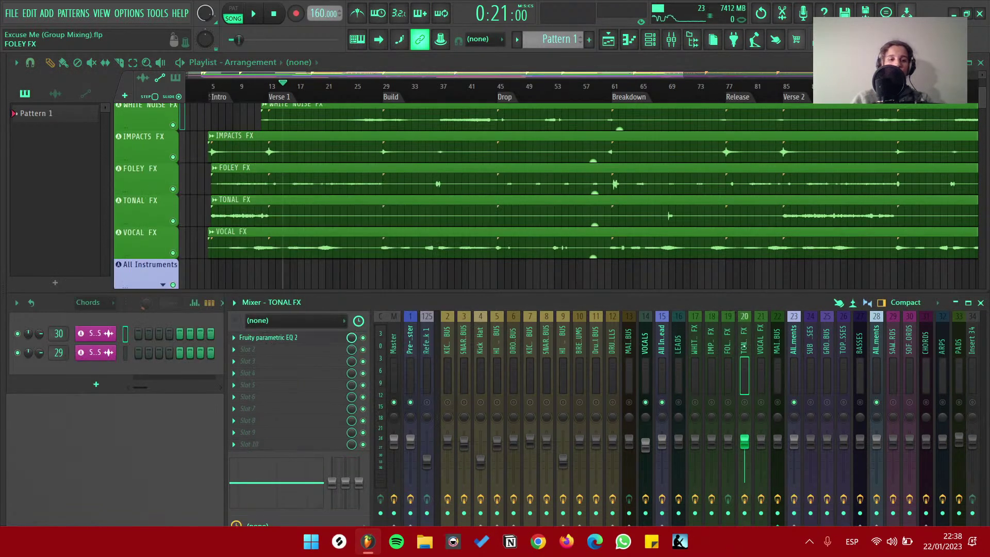
Inspect the FOLEY FX and IMPACTS FX tracks, including the latter's Fruity peak controller, and move the playhead to bar 13
click(727, 349)
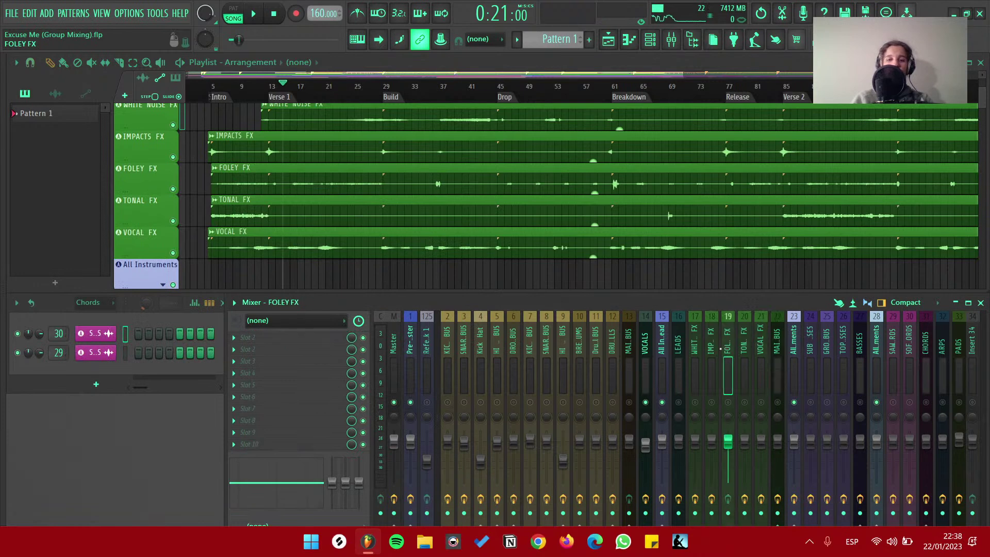
key(Left)
click(287, 444)
drag(283, 330, 503, 325)
scroll(277, 120, down, 5)
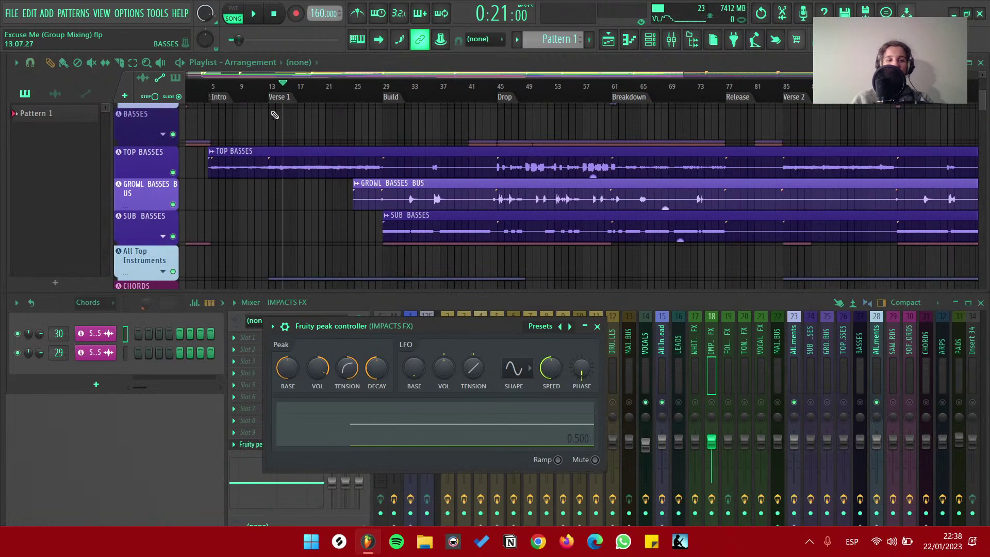
click(272, 88)
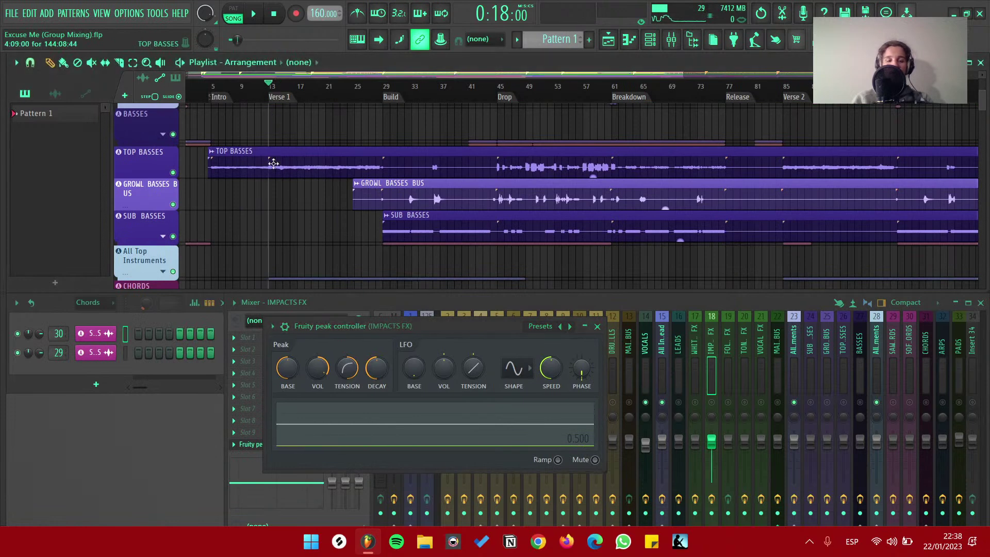
click(597, 326)
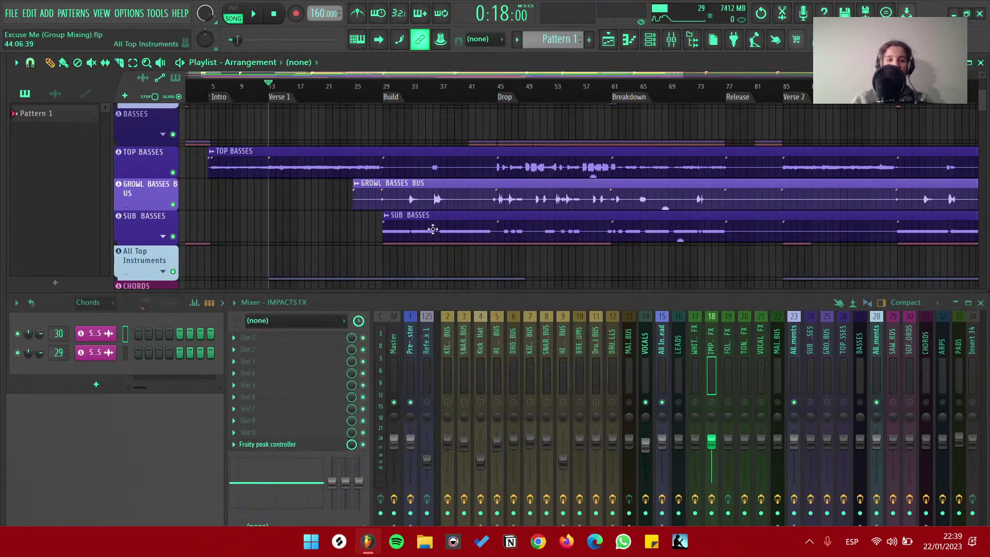
Select the TOP BASSES track and view the equalizer curve in its first Ozone 9
click(166, 154)
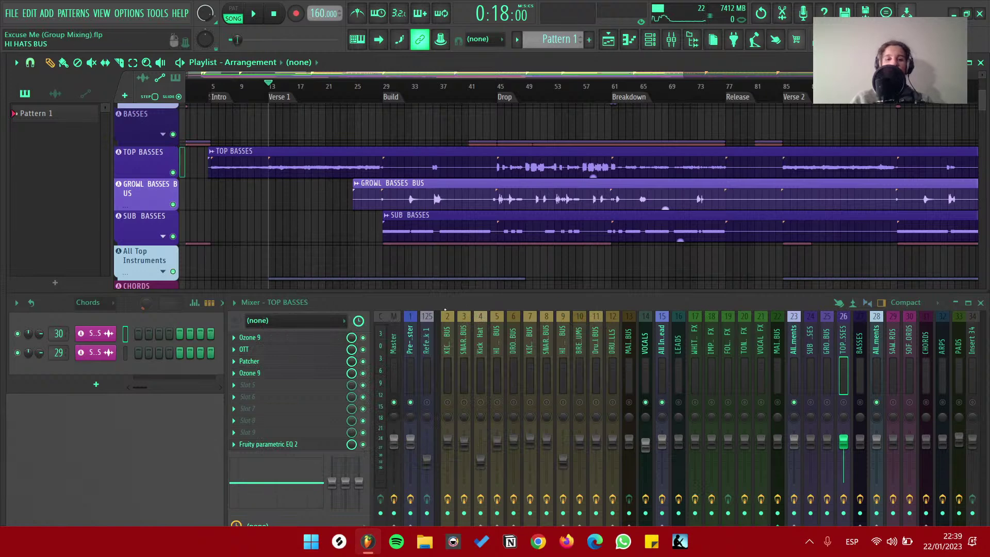
click(297, 338)
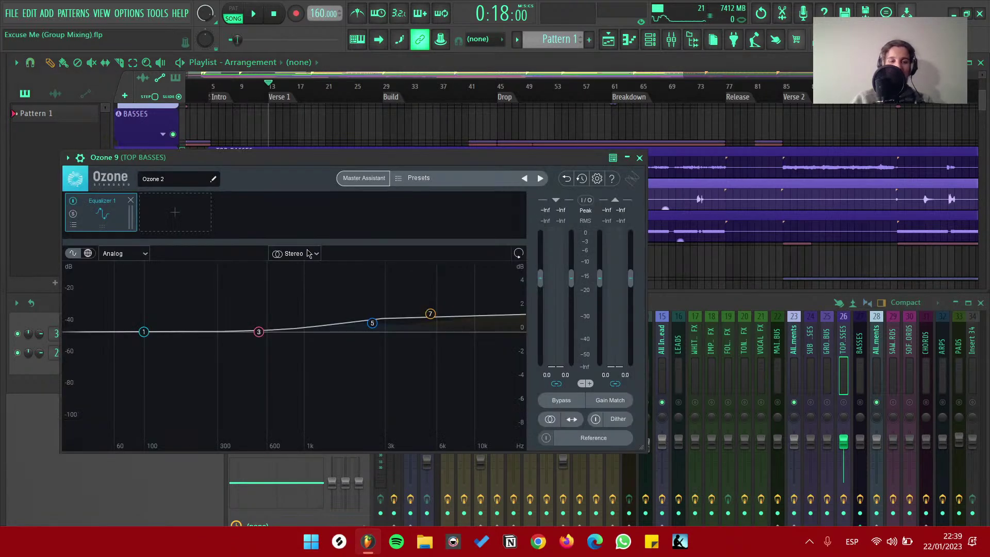
drag(302, 158, 346, 148)
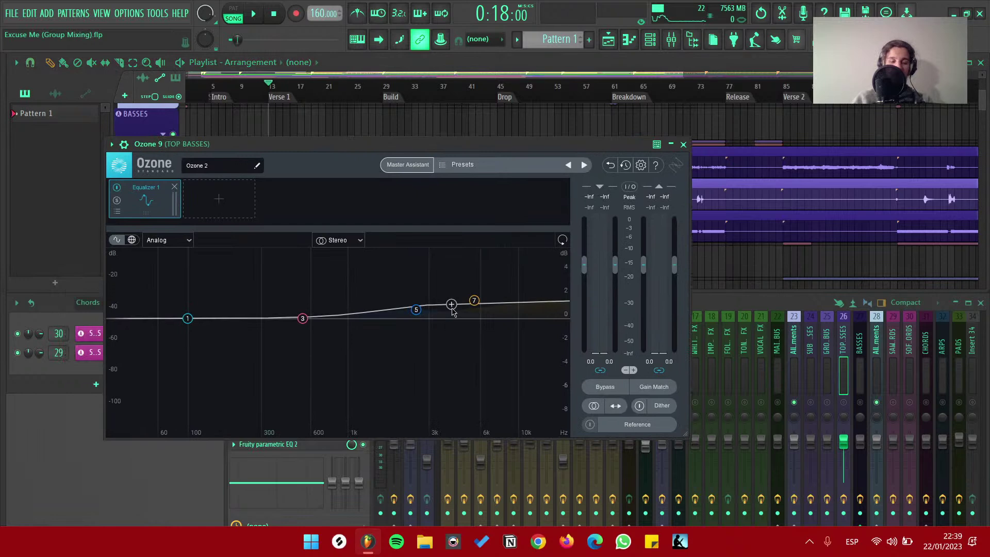
click(683, 144)
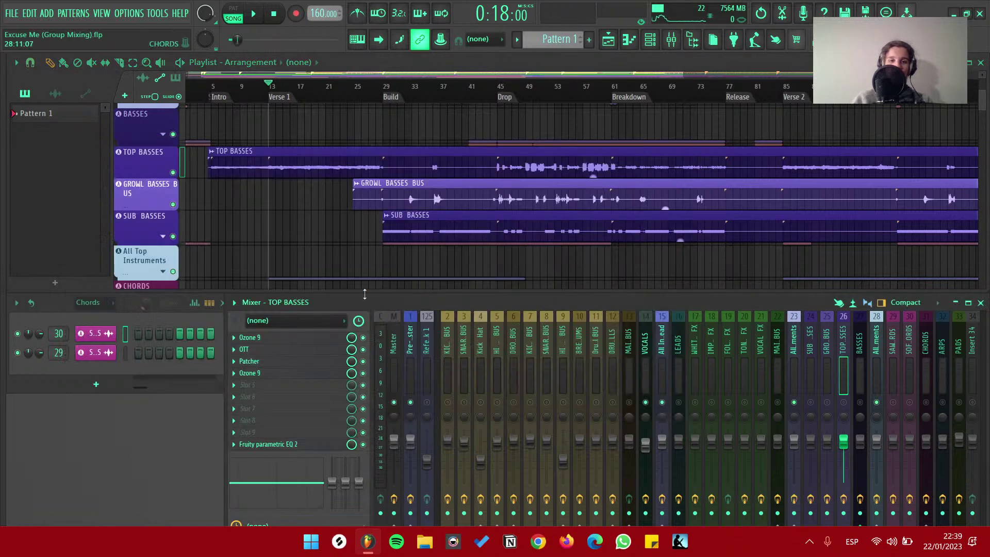
Examine the TOP BASSES Patcher's frequency-split chain, viewing its Fruity Blood Overdrive and MSED effects
click(269, 353)
click(280, 363)
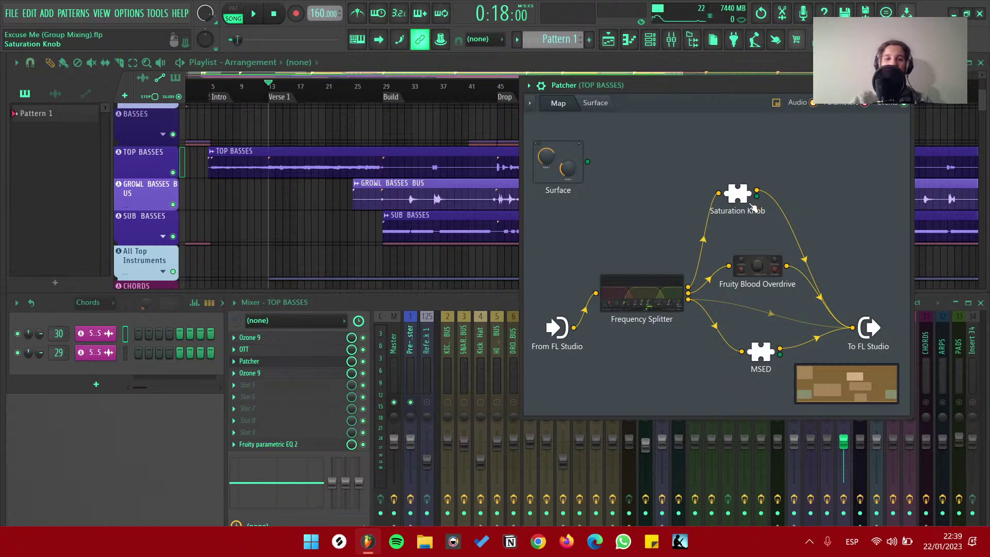
click(756, 267)
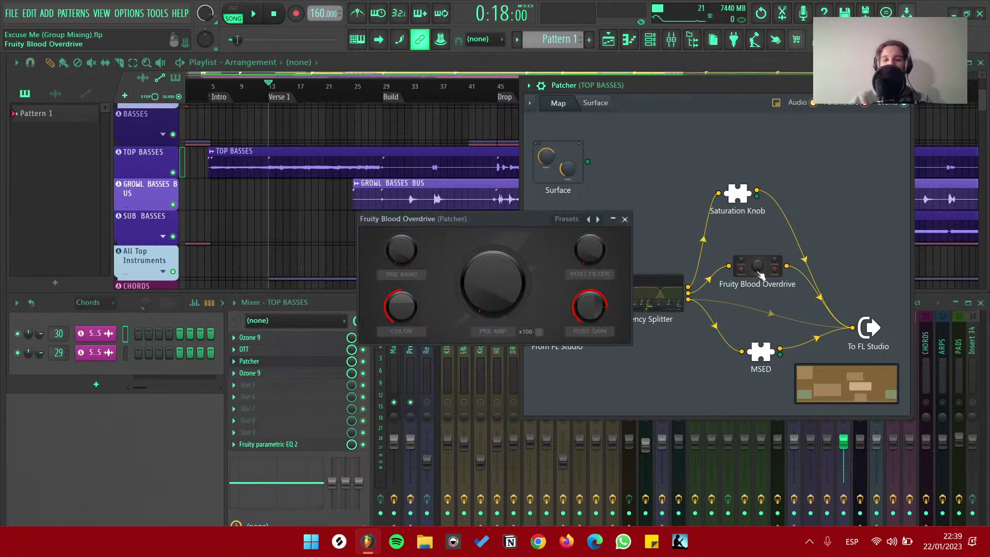
click(623, 221)
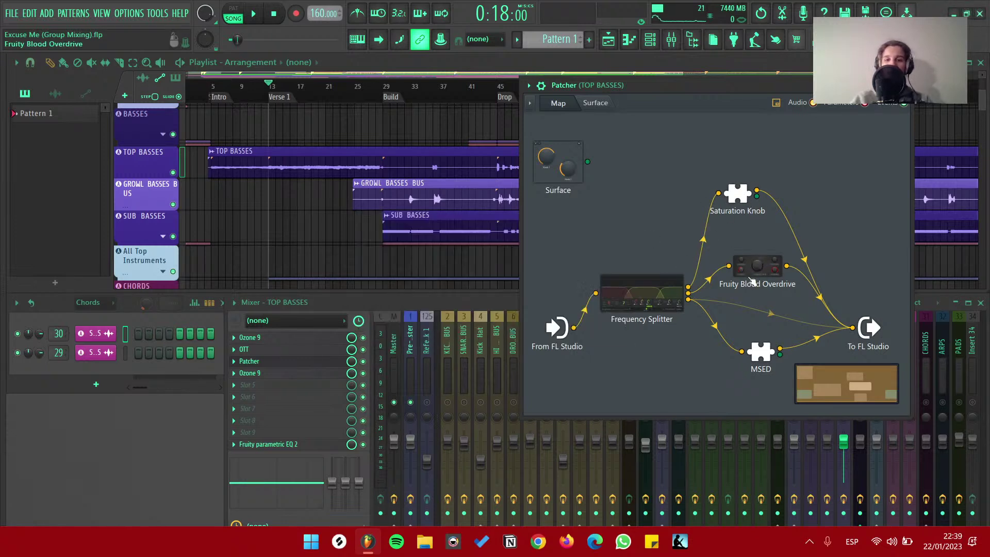
click(765, 353)
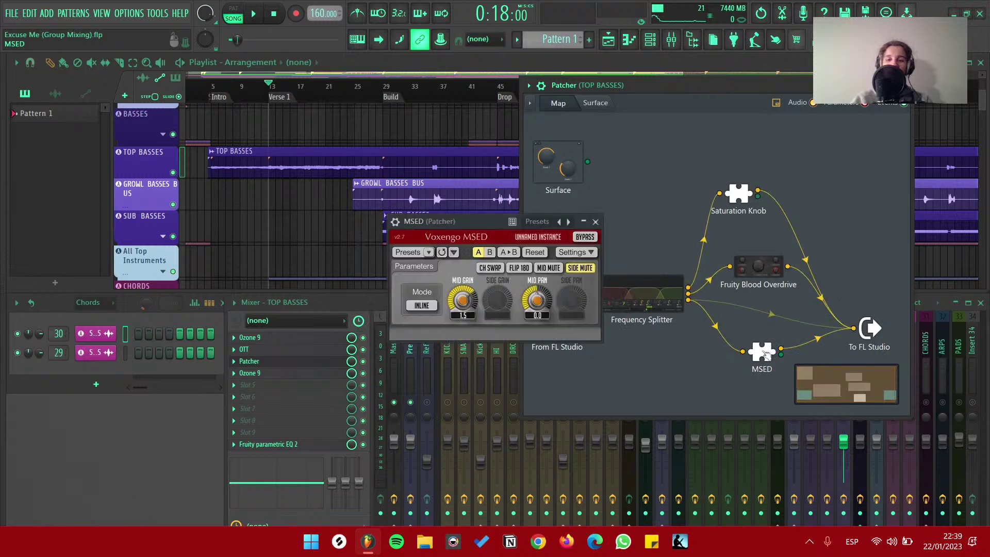
click(595, 221)
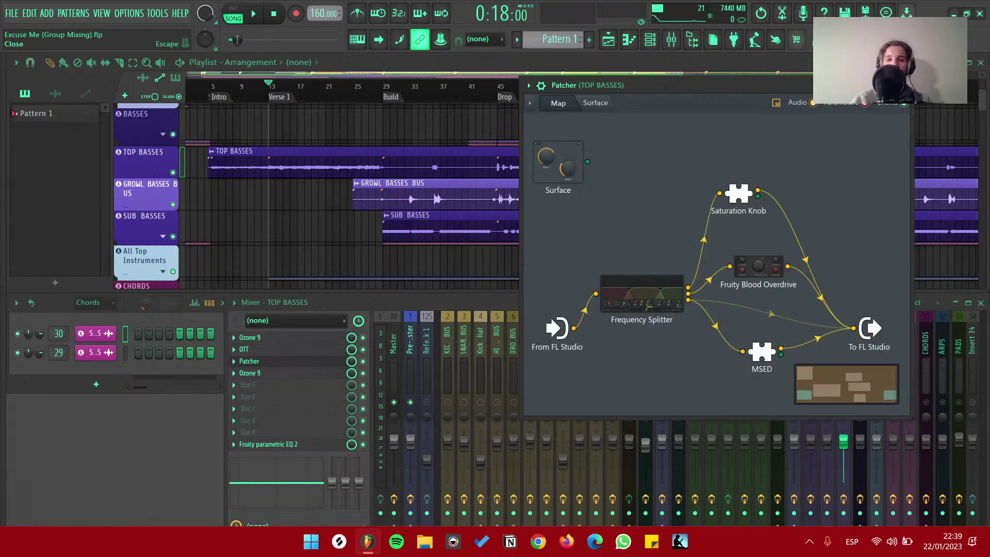
click(903, 85)
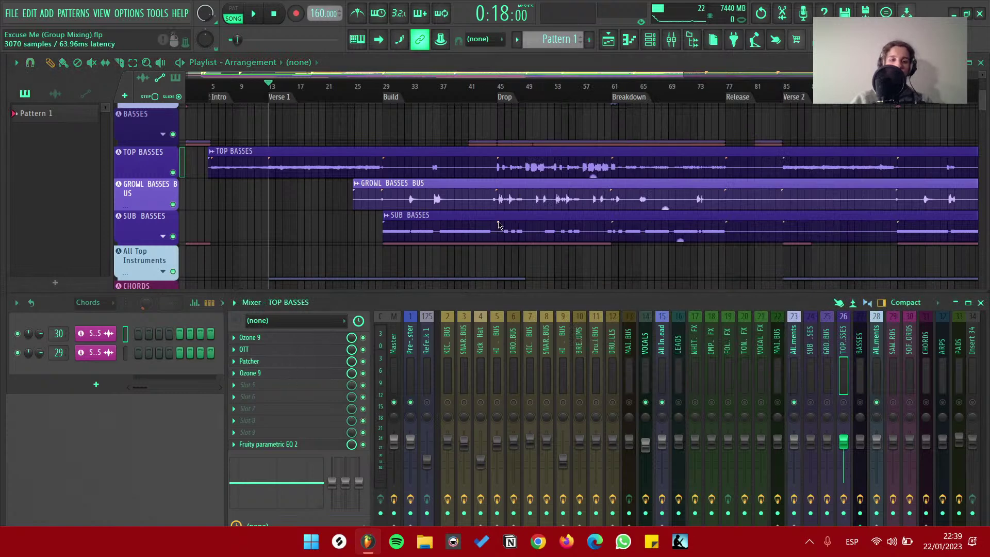
double_click(519, 223)
click(801, 92)
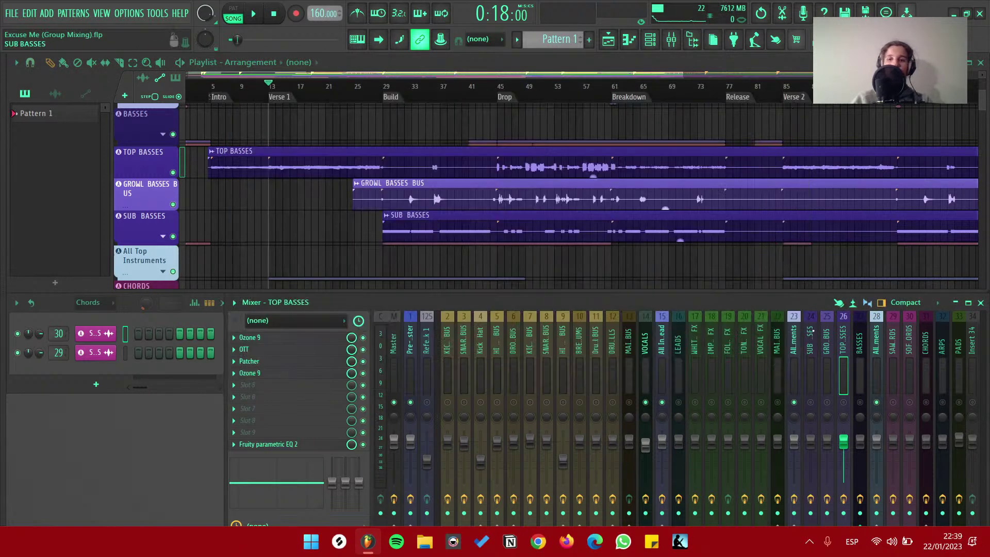
Solo the GROWL BASSES BUS and view its first Ozone 9 equalizer and its Patcher_2 chain
click(827, 340)
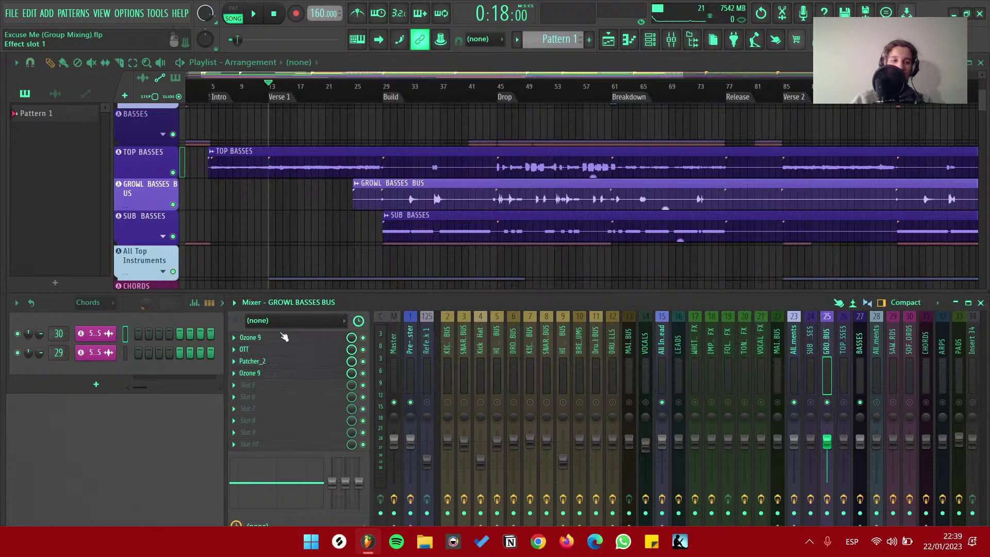
click(277, 341)
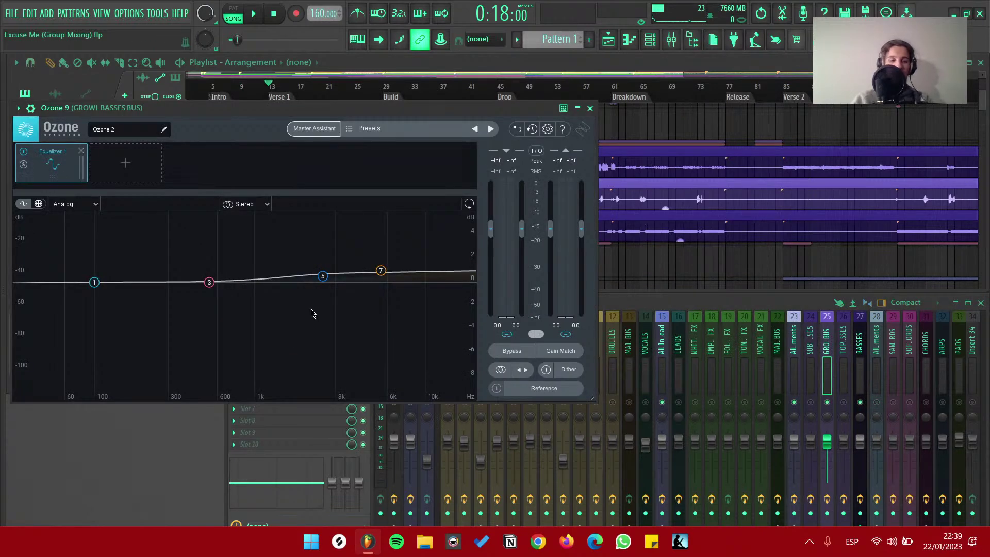
click(263, 361)
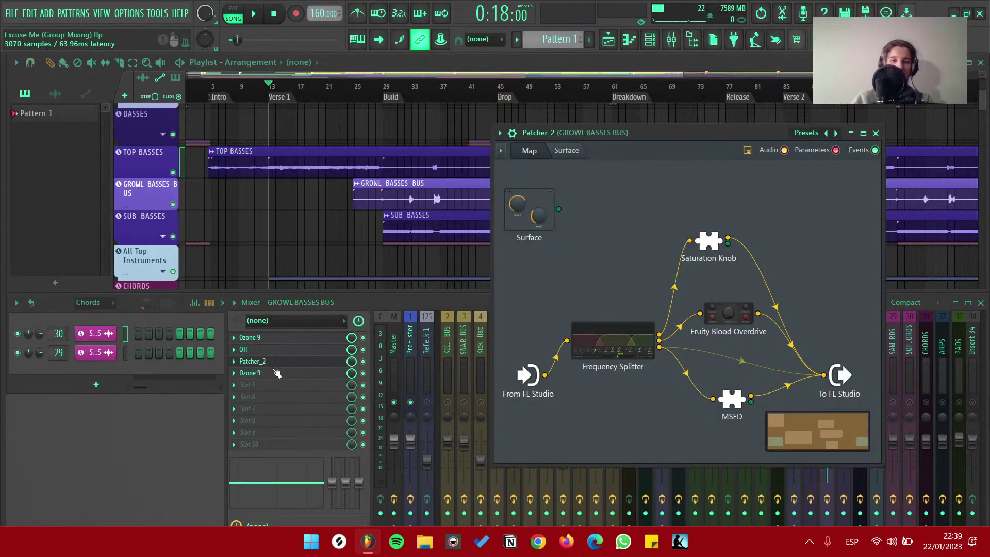
click(280, 361)
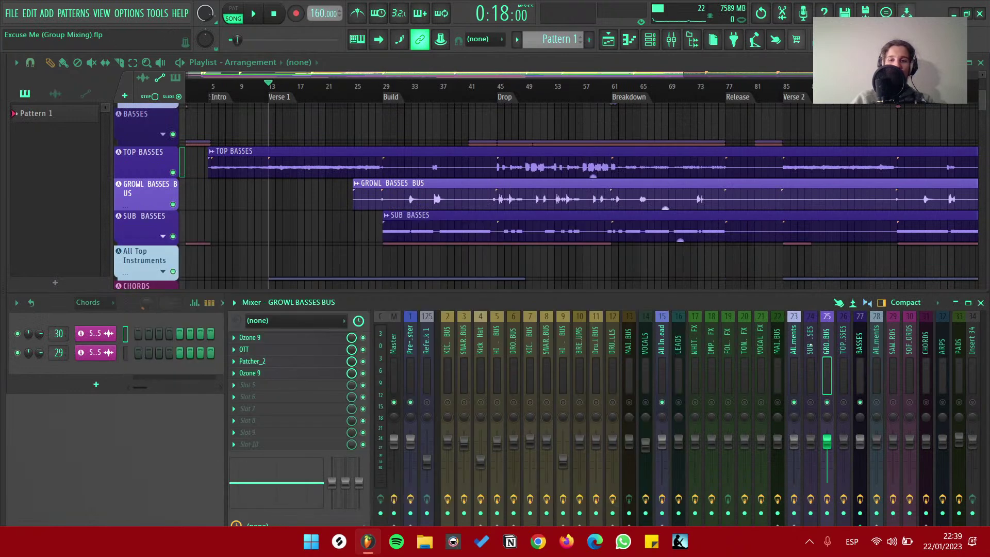
Solo the SUB BASSES track, then select the BASSES bus and view its Patcher chain with 4030 Retro Comp
click(810, 341)
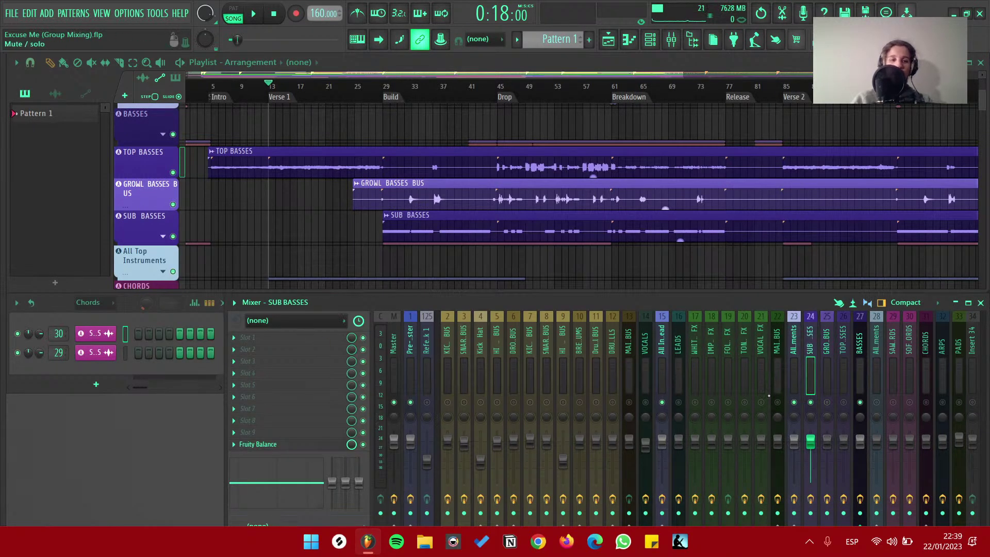
click(859, 356)
click(266, 339)
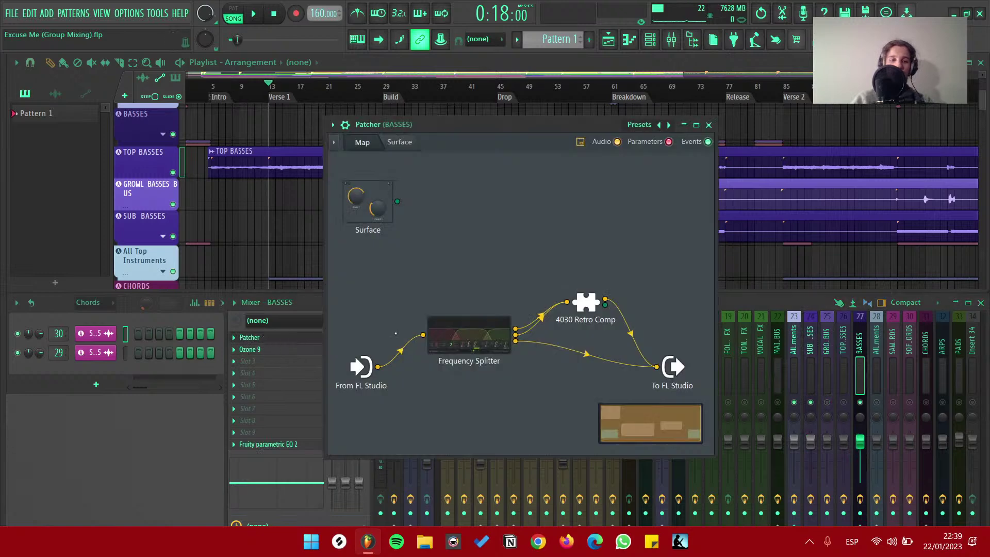
View the 4030 Retro Comp settings beside the BASSES Patcher map, and close both windows
double_click(580, 303)
drag(513, 144, 787, 145)
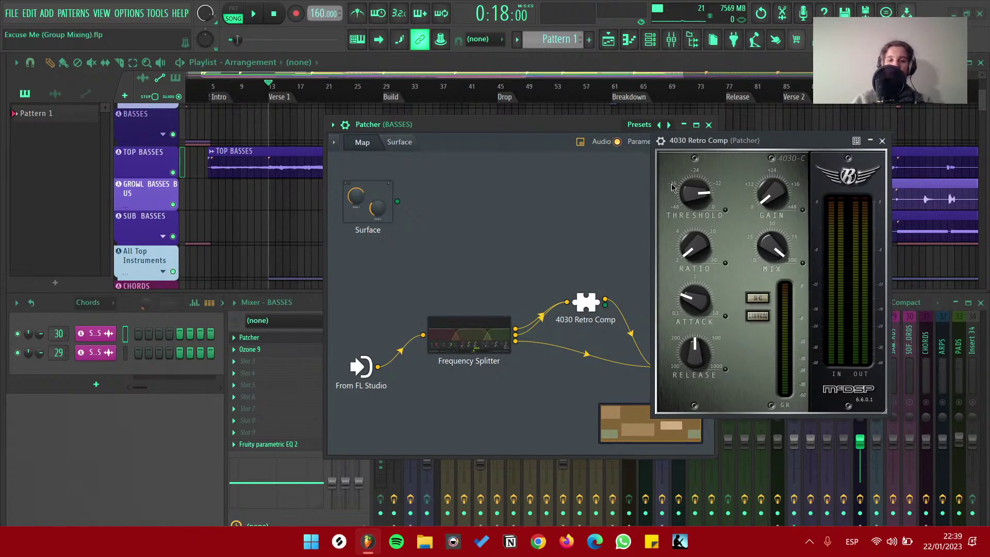
drag(577, 129, 499, 123)
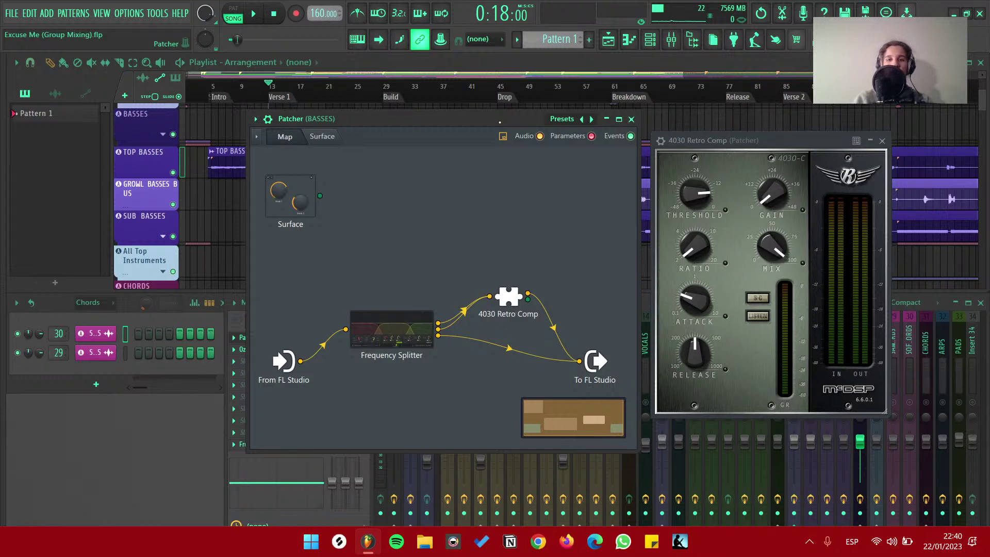
click(631, 119)
drag(884, 143, 784, 133)
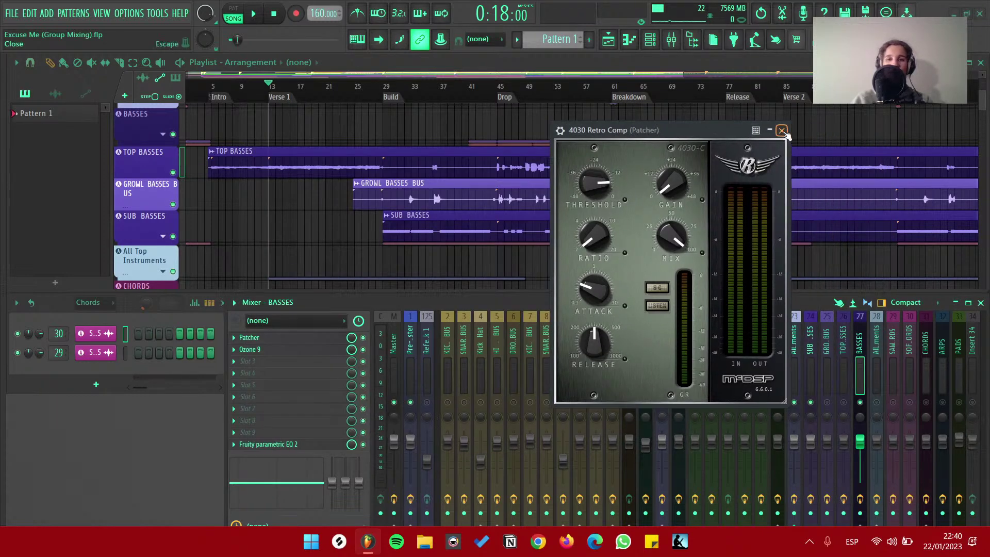
click(782, 131)
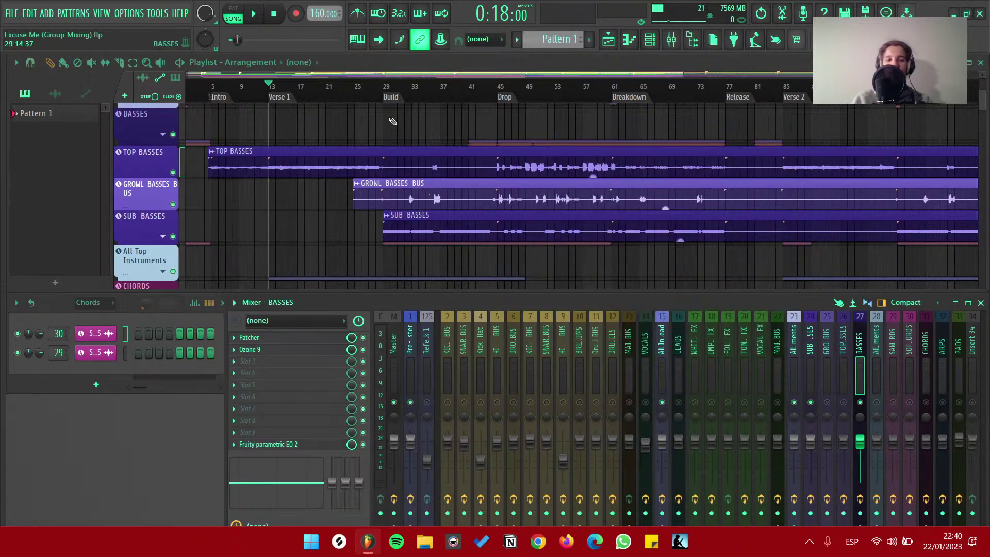
Move the playback position between the Build and Drop markers, solo the BASSES bus and view its Ozone 9 equalizer curve
click(385, 88)
click(434, 87)
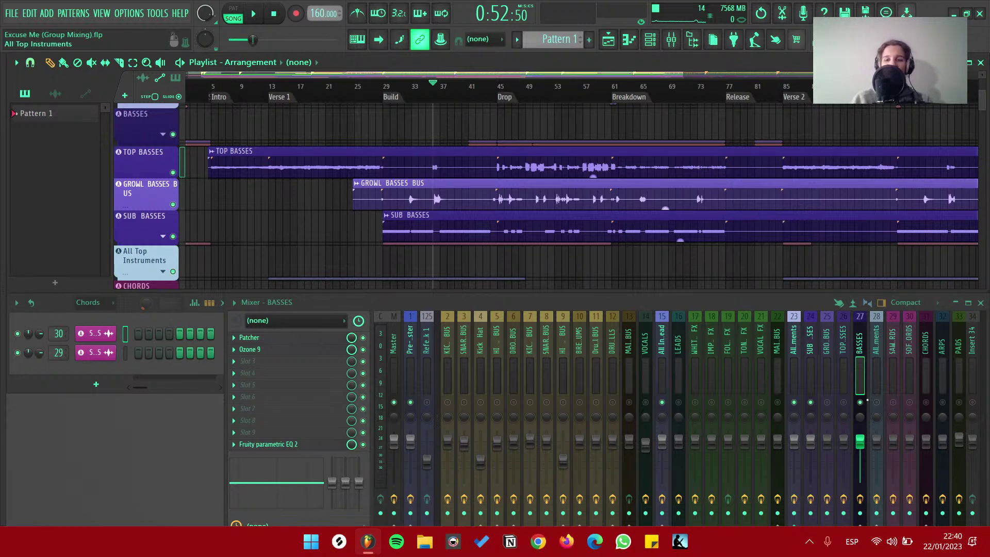
right_click(859, 402)
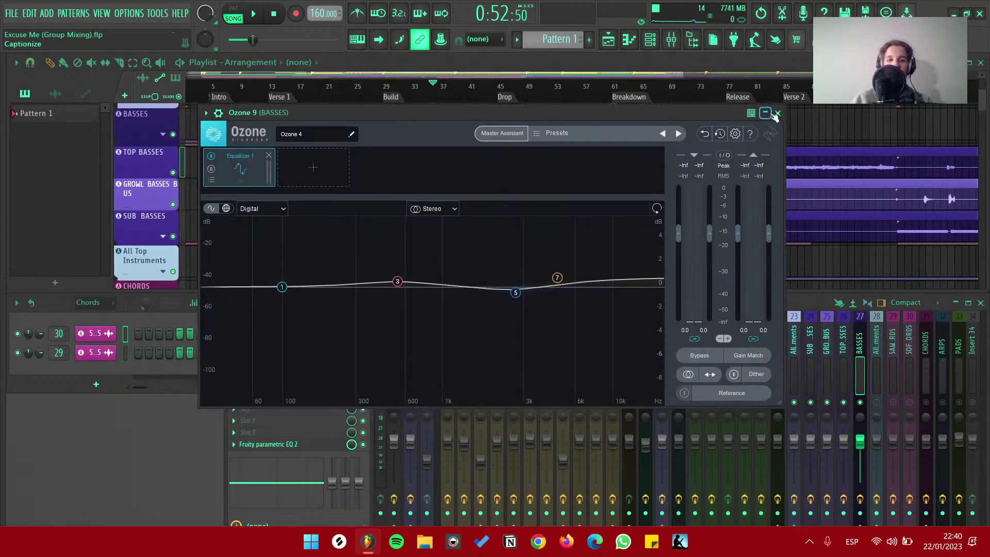
click(777, 114)
Select the SOFTER CHORDS track and view its Fruity parametric EQ 2, OTT and mid-side Patcher effects
scroll(360, 172, down, 5)
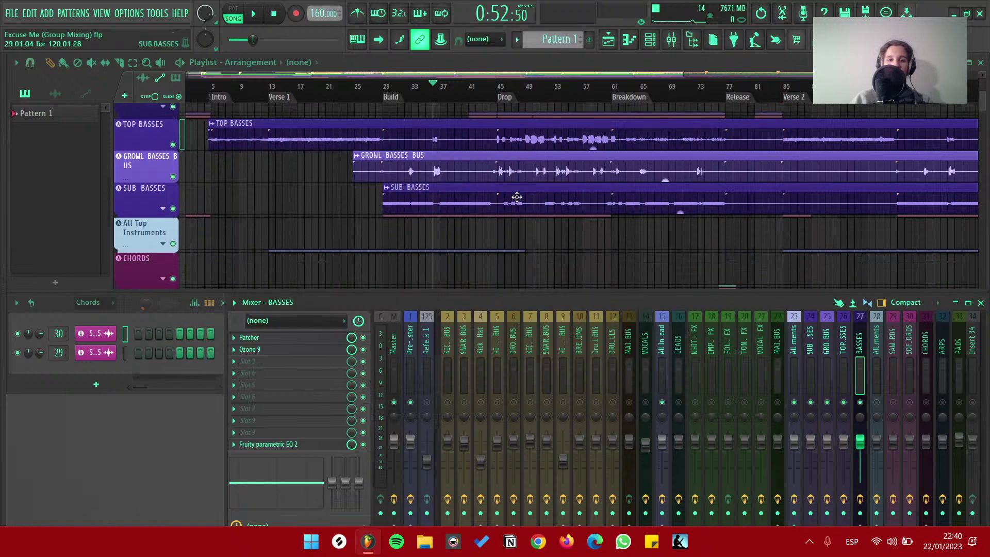
click(157, 148)
click(289, 337)
key(Escape)
click(253, 353)
key(Escape)
click(250, 372)
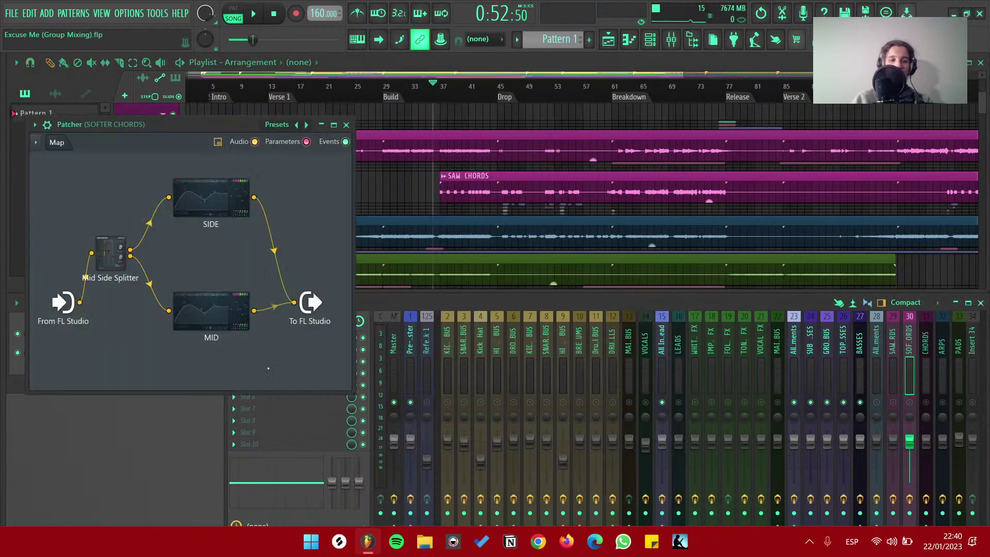
click(345, 124)
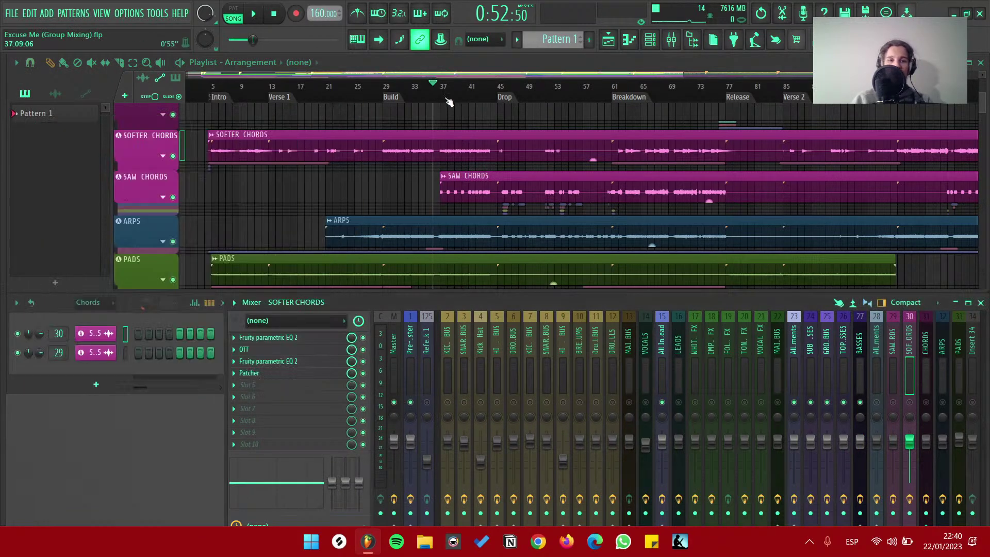
Solo the SAW CHORDS track and view its SerumFX and first Fruity parametric EQ 2_3
click(171, 187)
right_click(892, 402)
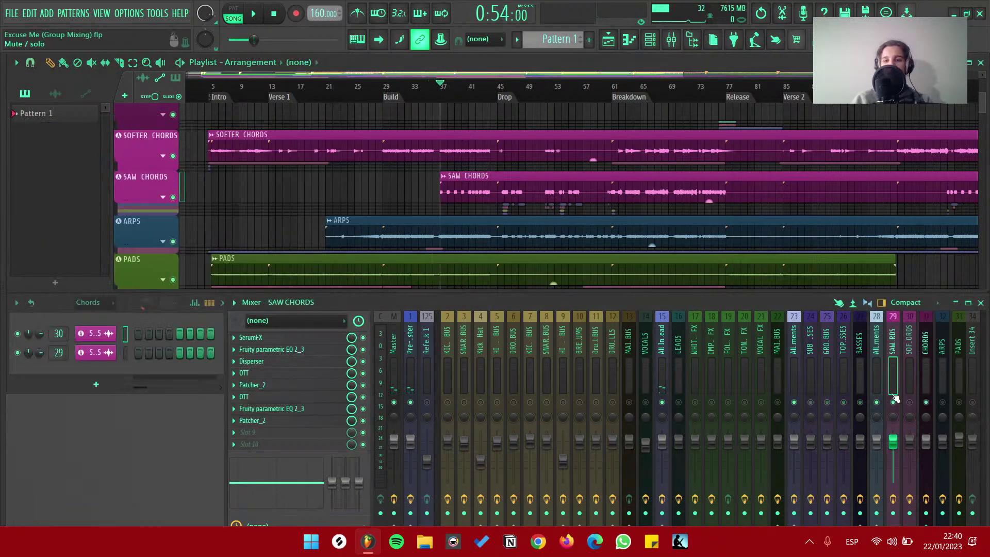
scroll(561, 190, up, 4)
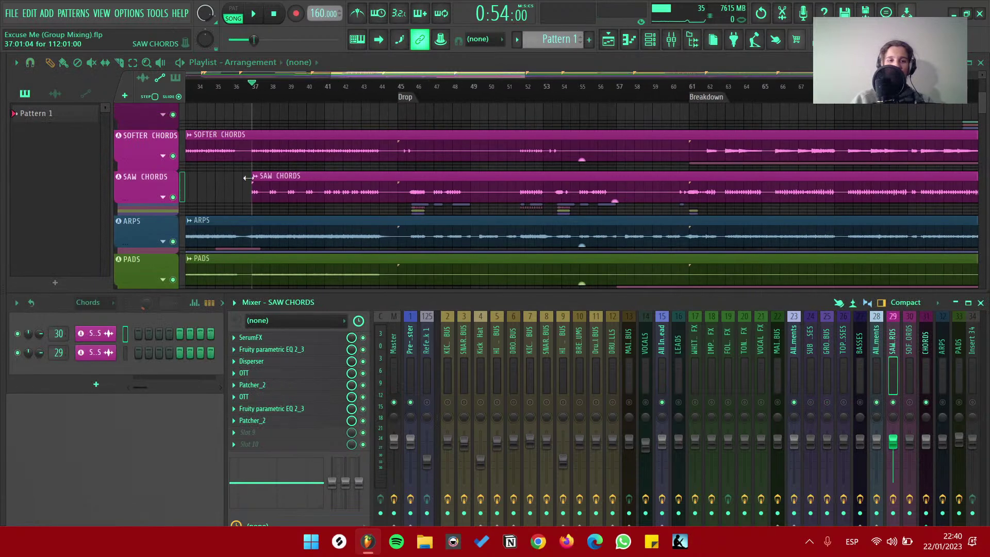
click(297, 342)
click(294, 341)
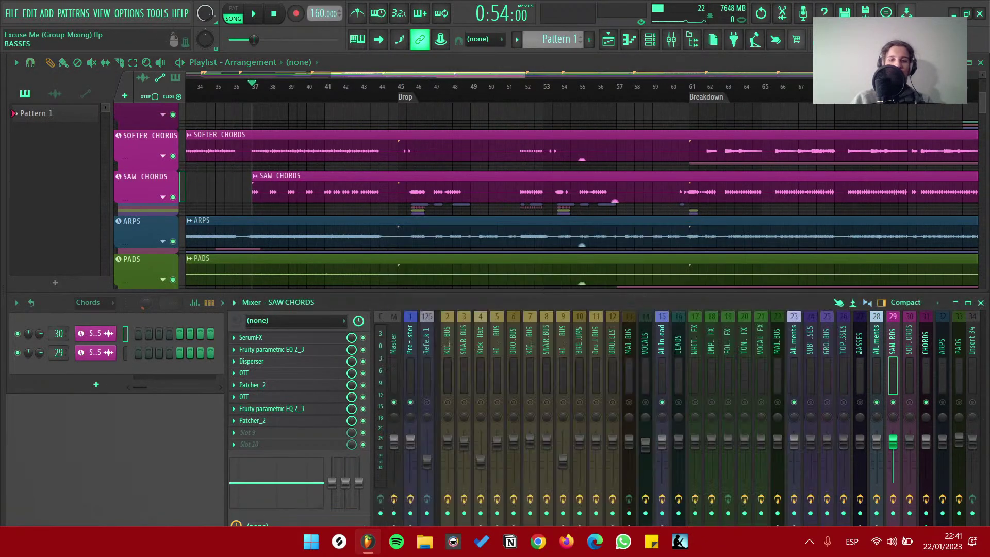
click(287, 349)
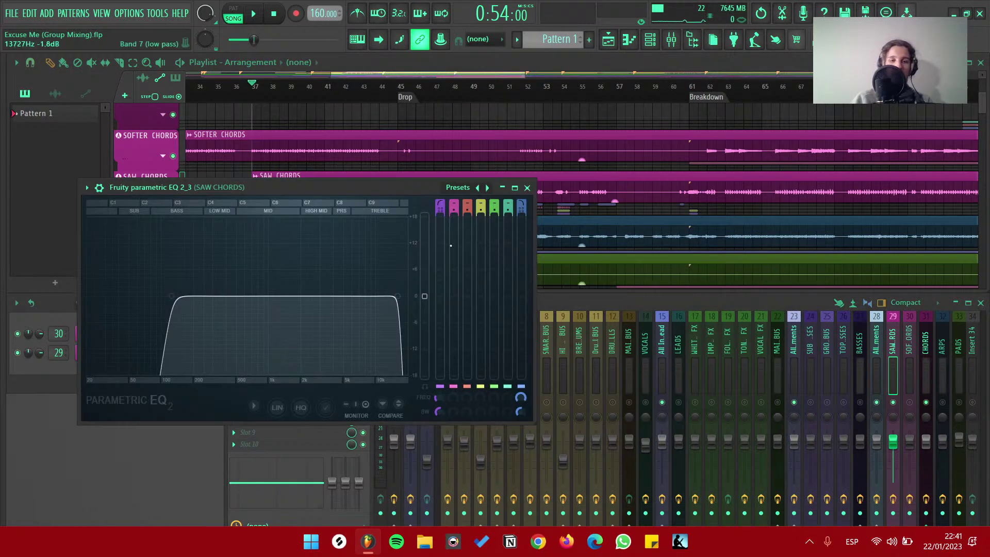
key(Escape)
View the SAW CHORDS track's Disperser and first OTT while briefly playing the song
click(299, 361)
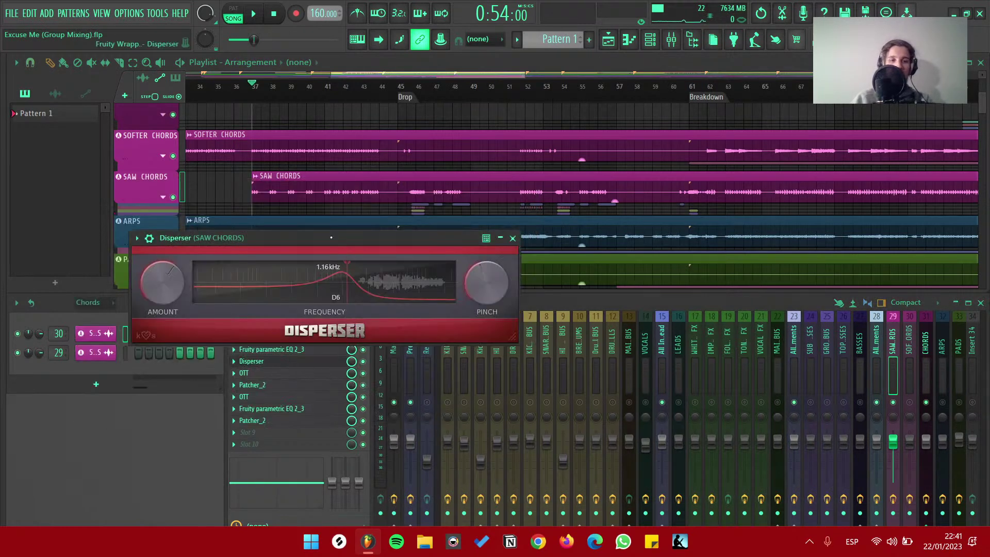
drag(340, 256, 378, 252)
key(space)
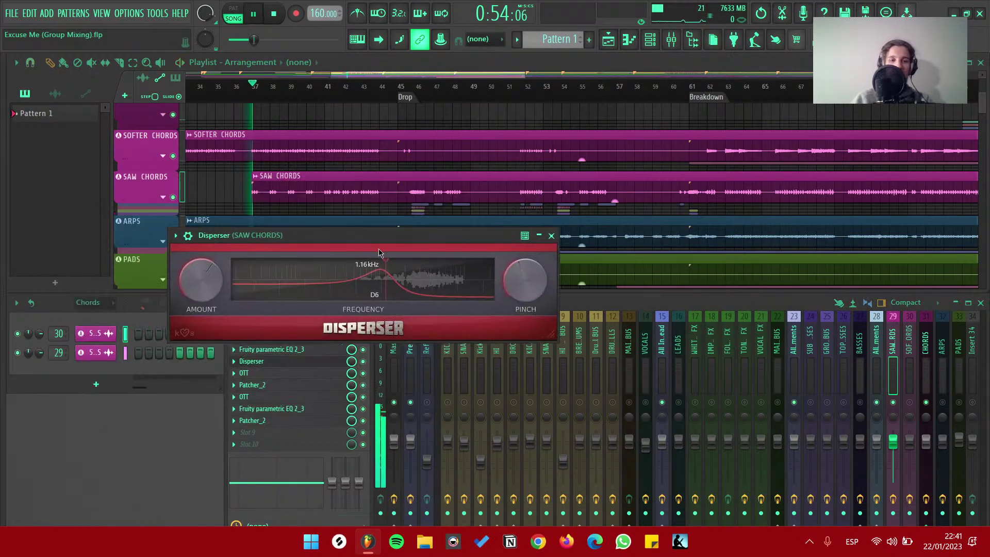
click(551, 235)
key(space)
click(289, 372)
drag(99, 123, 466, 149)
key(space)
key(space)
click(519, 150)
Examine the first Patcher_2 chain on SAW CHORDS, viewing its Fruity Convolver impulse and Default equalizer curve
click(281, 385)
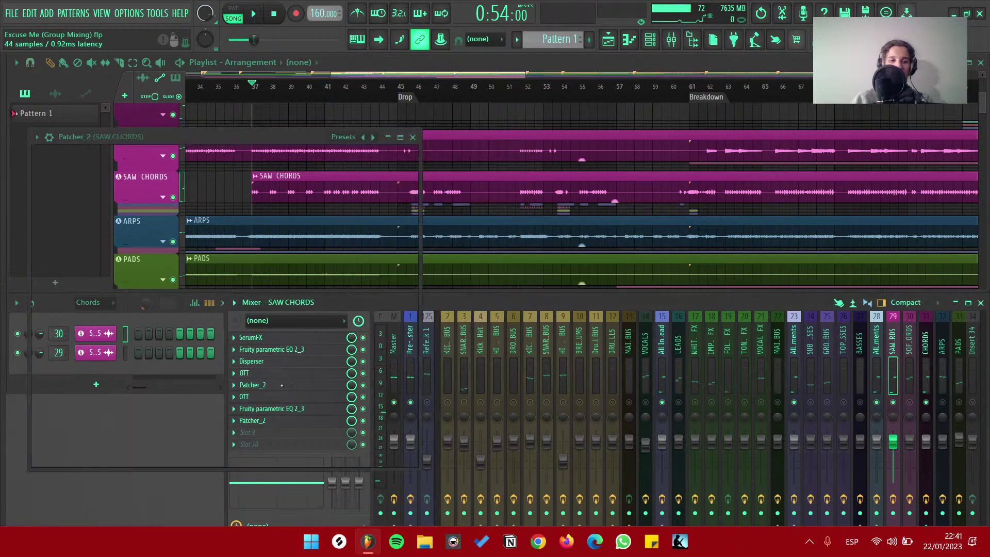
click(413, 137)
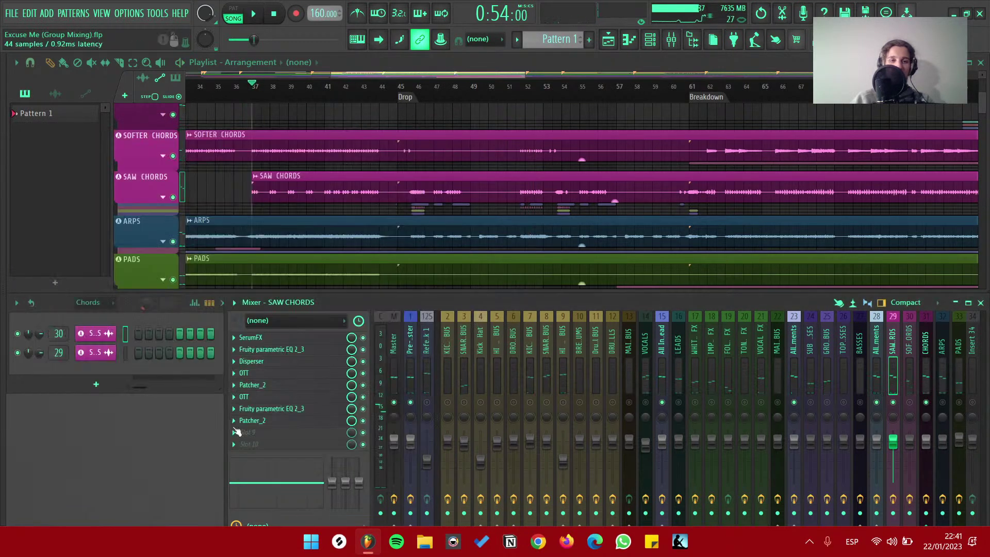
click(264, 387)
double_click(139, 299)
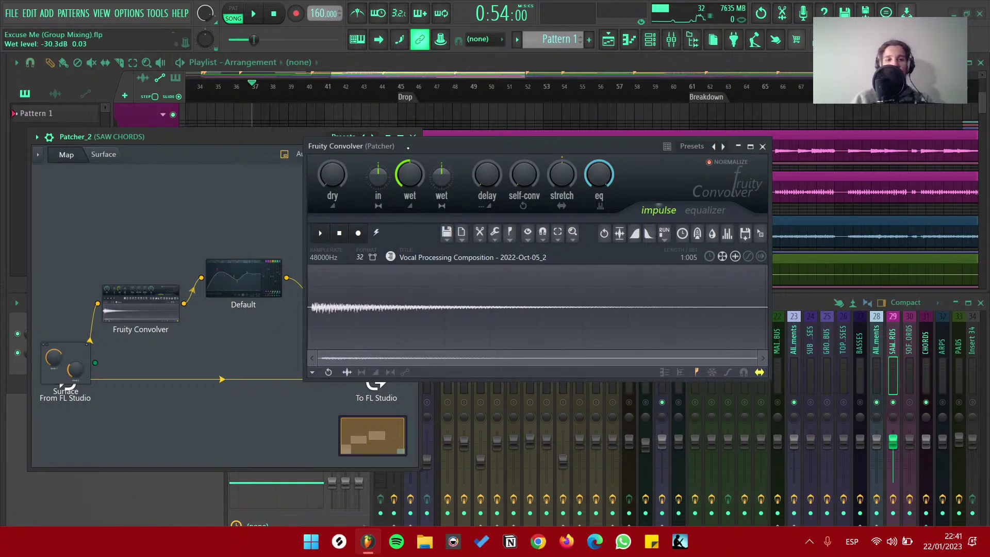
drag(408, 147, 382, 151)
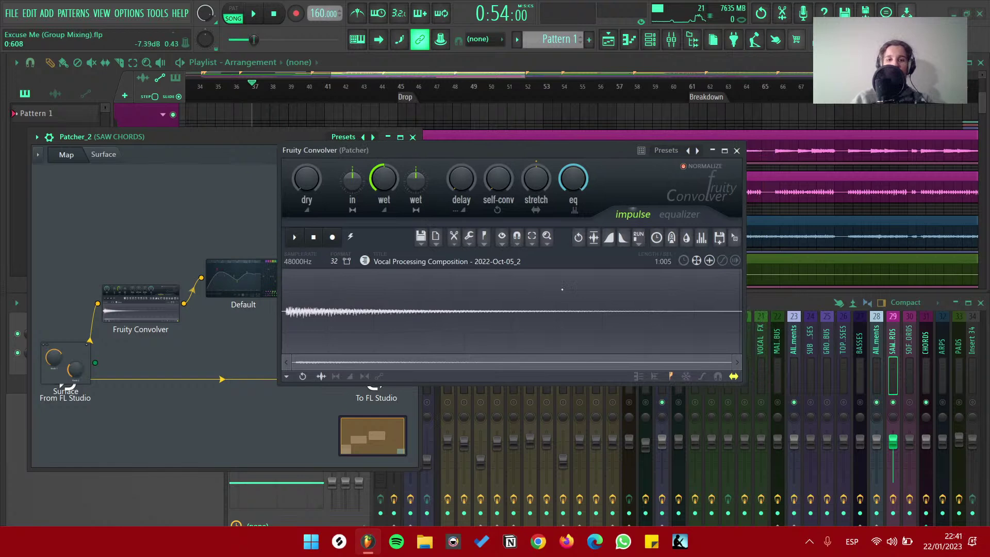
click(740, 150)
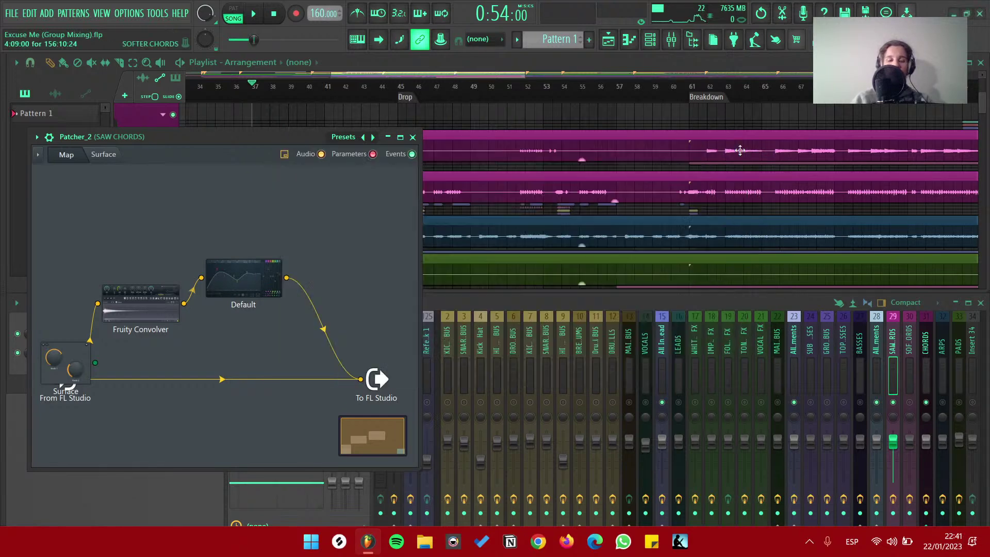
drag(206, 133, 584, 131)
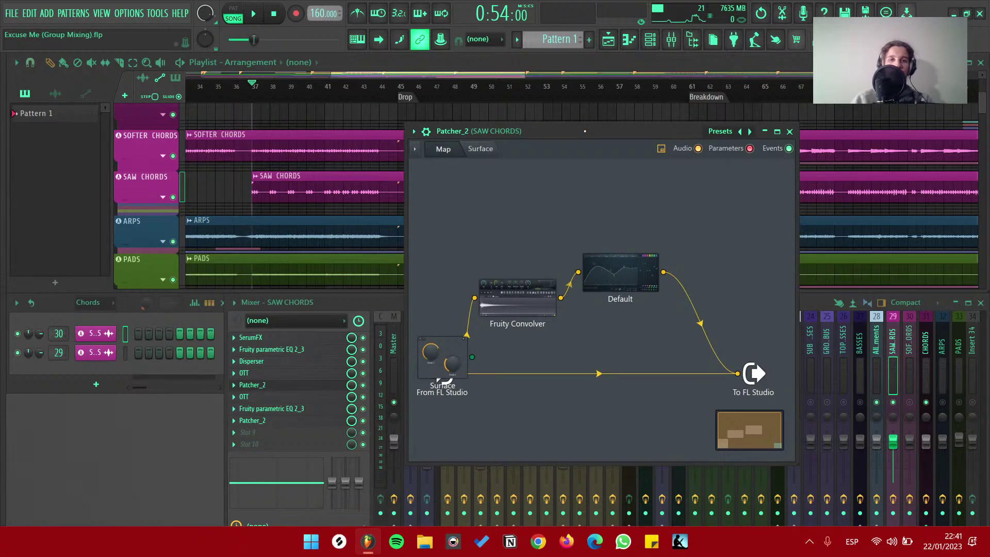
click(619, 270)
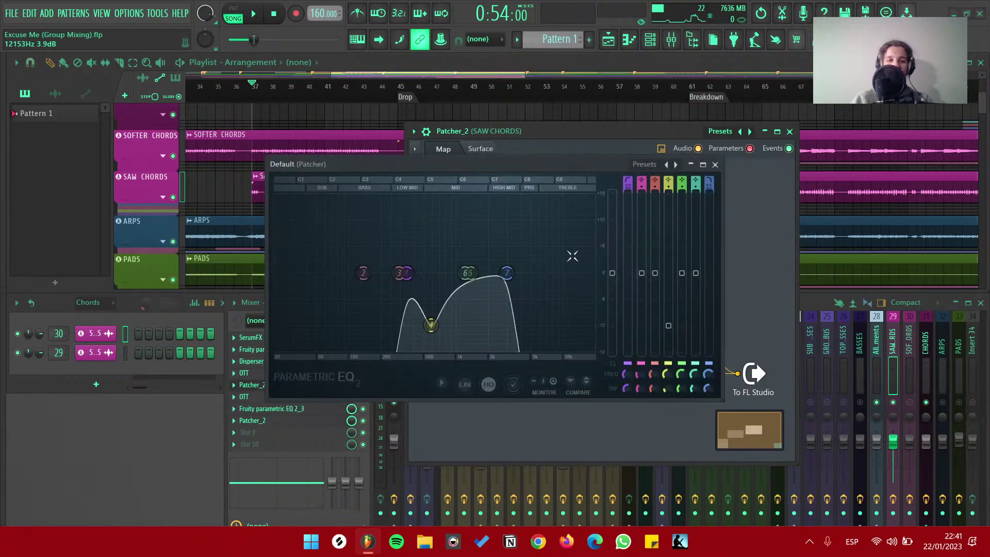
key(space)
click(715, 165)
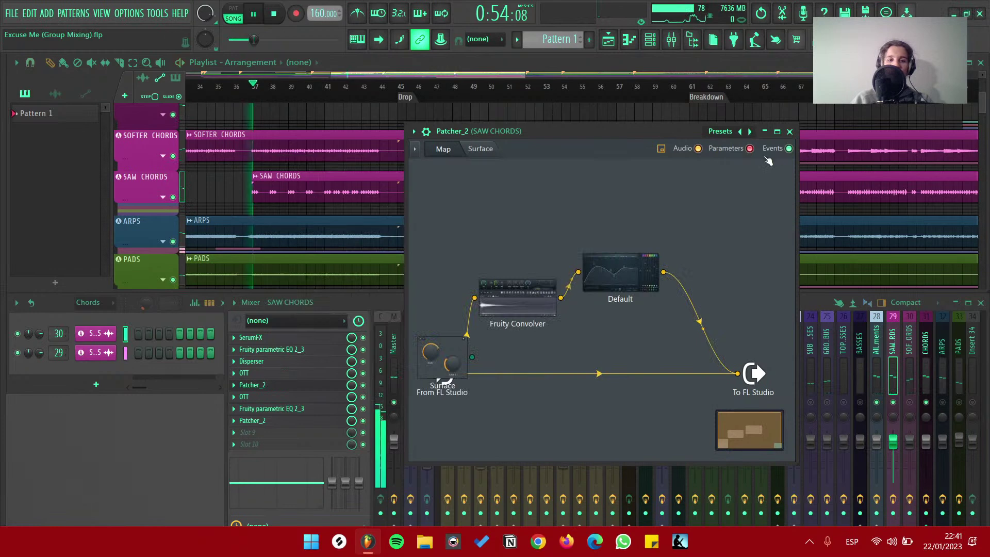
View the second OTT, second Fruity parametric EQ 2_3 and last Patcher_2 on SAW CHORDS between short playbacks
click(252, 384)
key(space)
click(245, 396)
key(space)
click(272, 397)
key(space)
click(284, 410)
key(space)
click(284, 408)
click(287, 420)
key(space)
click(379, 158)
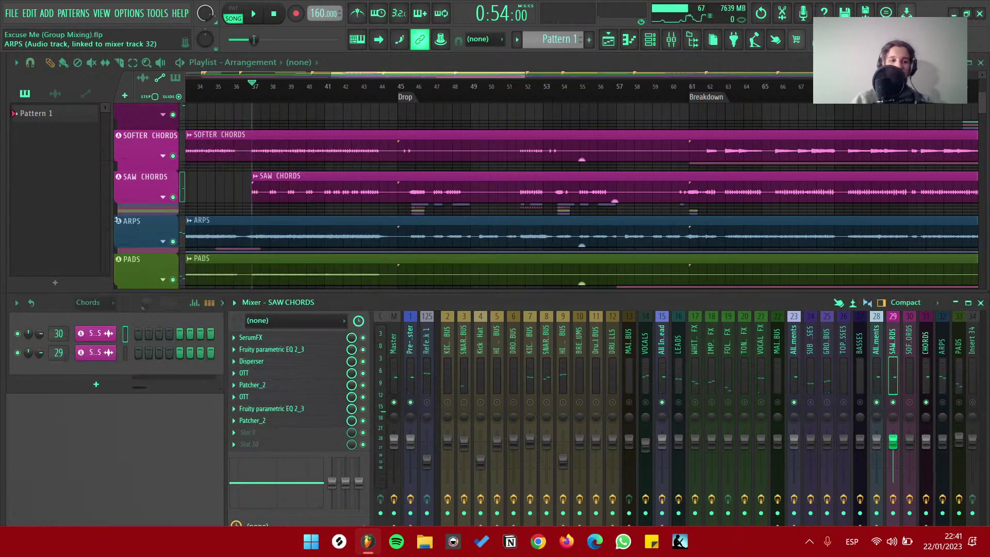
Solo the ARPS track and view its CLA Vocals Stereo, OTT and mid-side Patcher effects
click(140, 224)
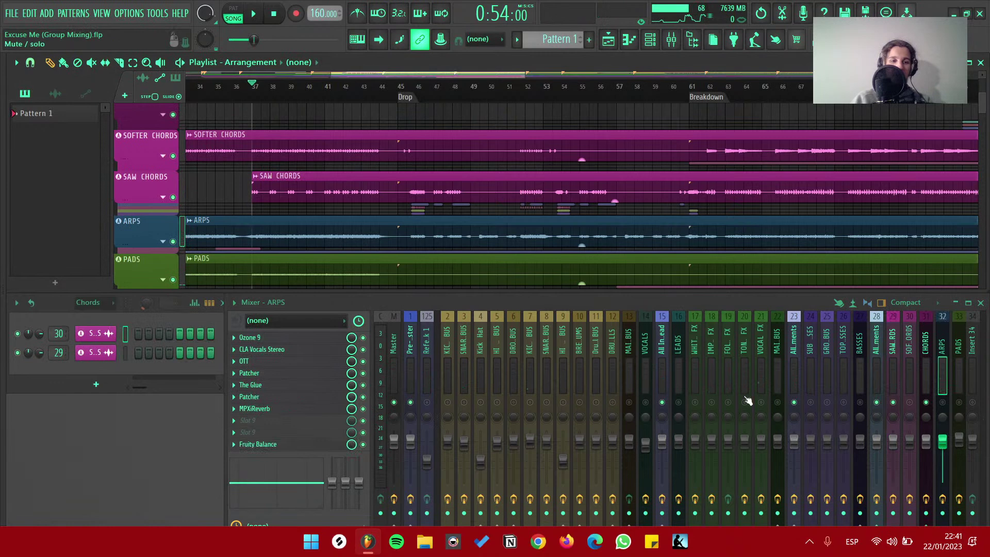
key(space)
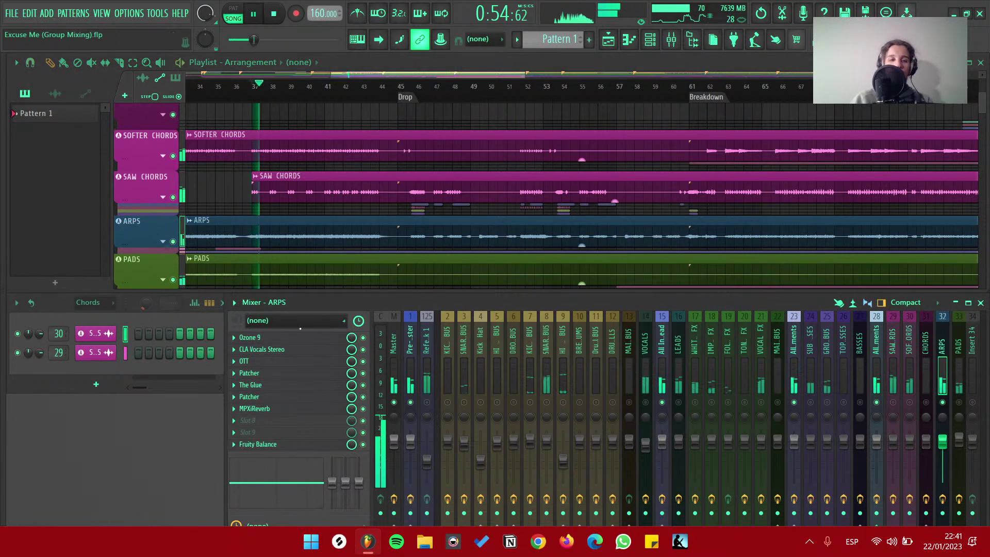
click(264, 350)
click(291, 352)
click(290, 362)
click(290, 363)
click(287, 373)
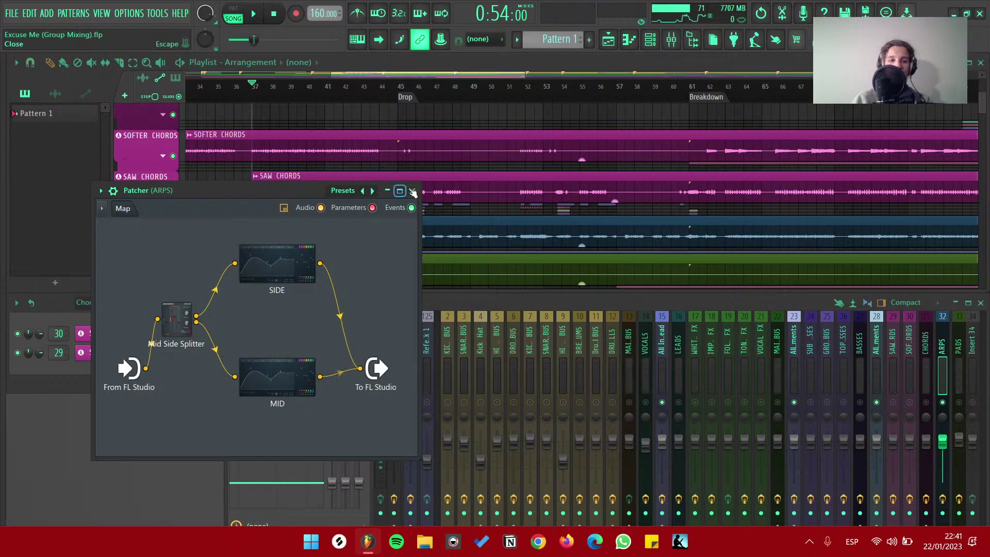
click(416, 190)
View The Glue, the second Patcher and MPXiReverb on the ARPS track, and play the song
click(277, 386)
click(276, 386)
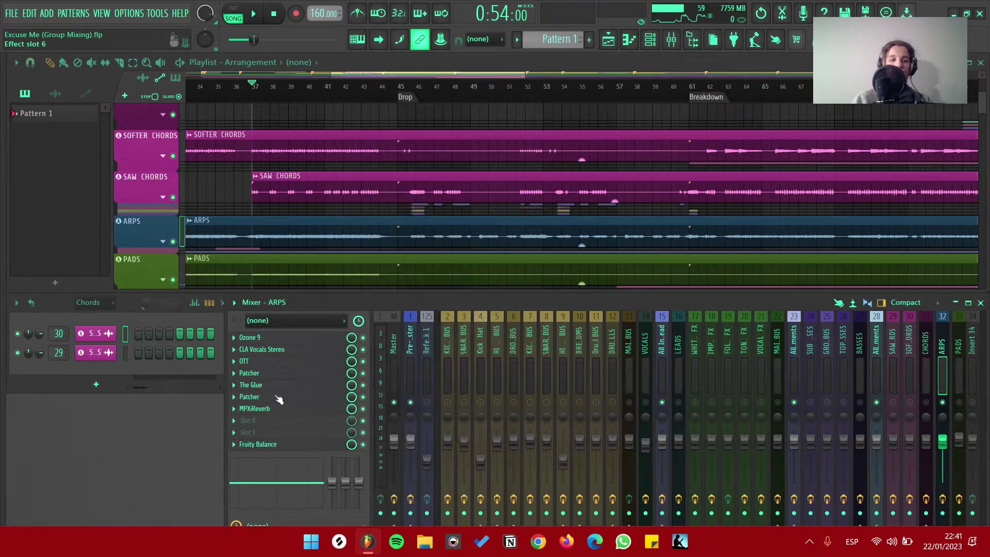
click(277, 398)
click(444, 224)
click(289, 409)
click(300, 410)
key(space)
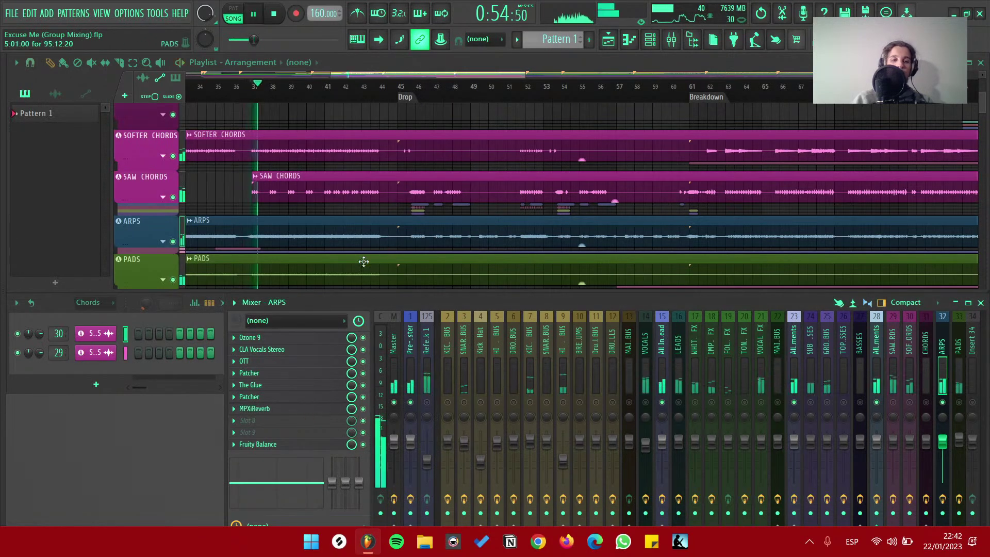
Solo the PADS track, play it briefly and view its CLA Vocals Stereo settings
click(183, 266)
key(space)
key(space)
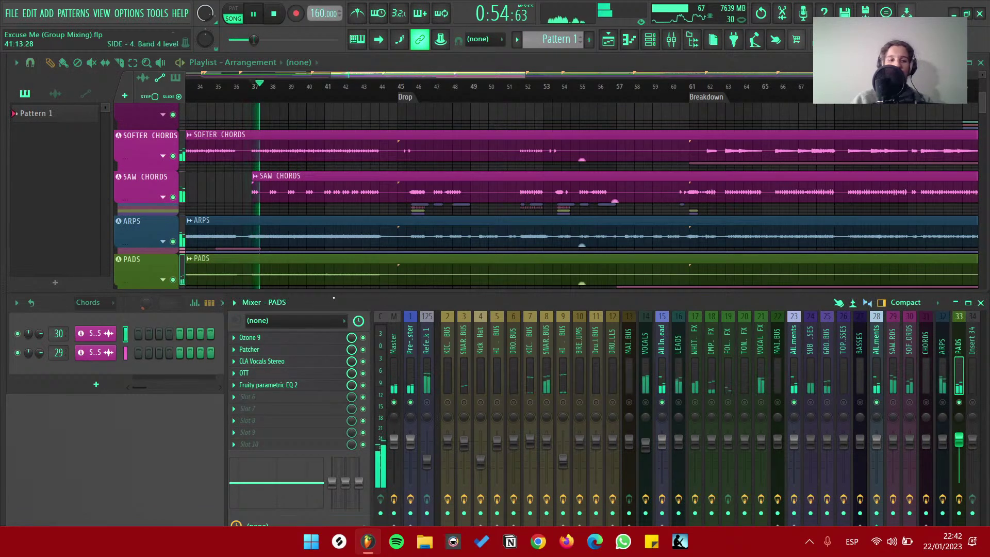
click(281, 361)
key(space)
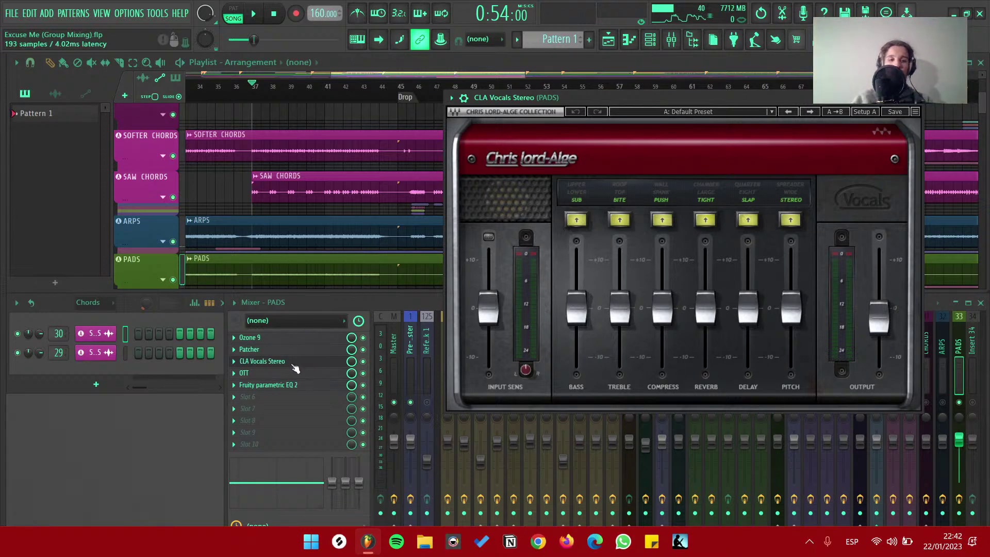
click(295, 363)
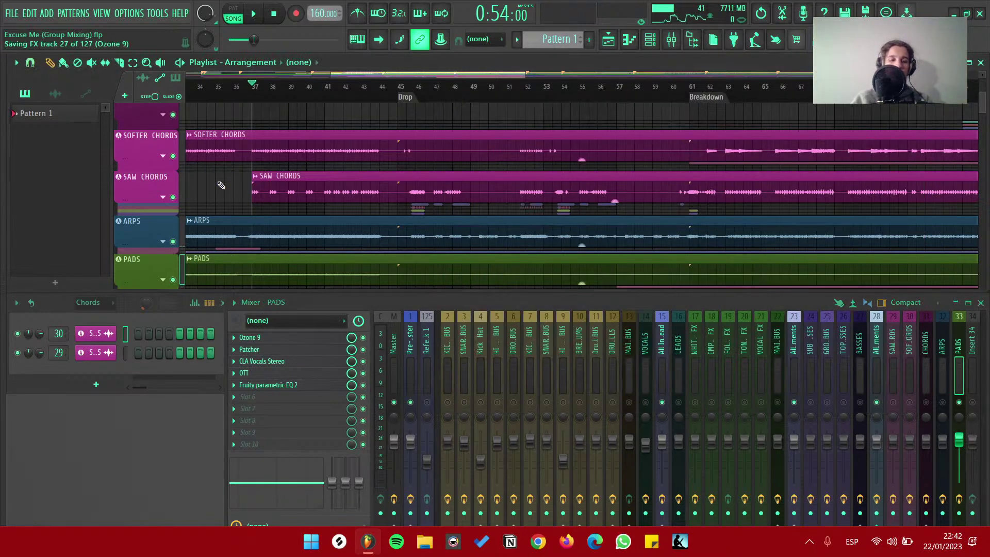
scroll(821, 347, down, 5)
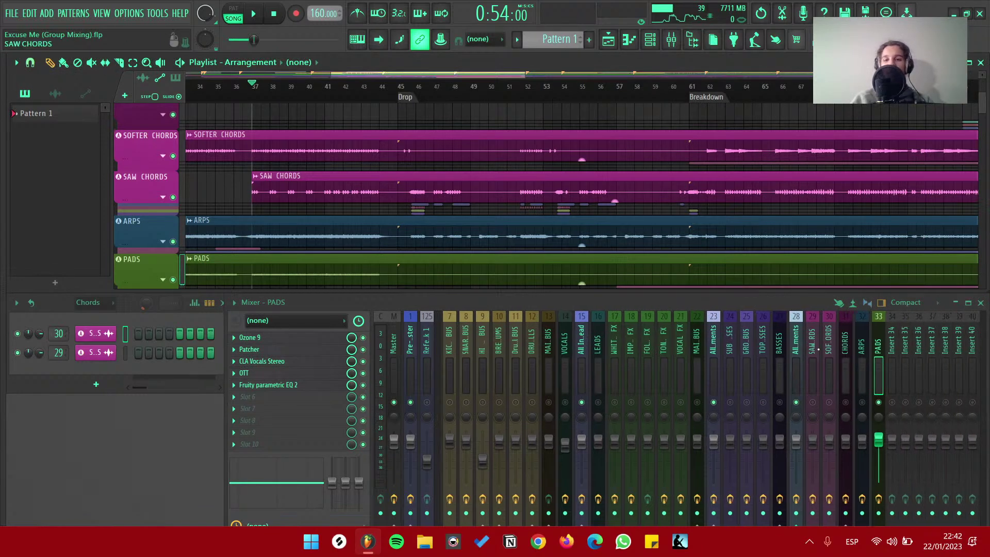
scroll(684, 349, up, 5)
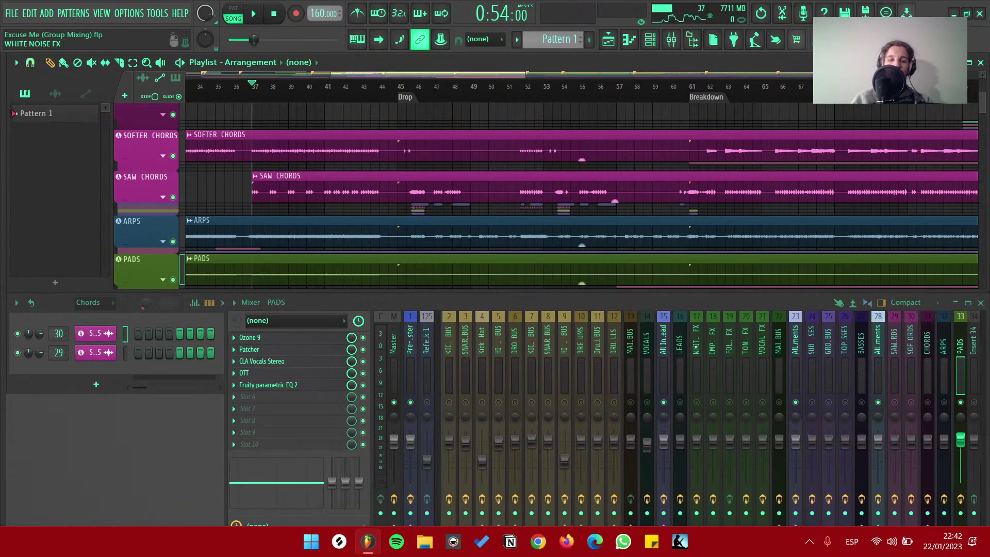
scroll(333, 214, down, 3)
scroll(339, 223, up, 4)
scroll(400, 238, down, 2)
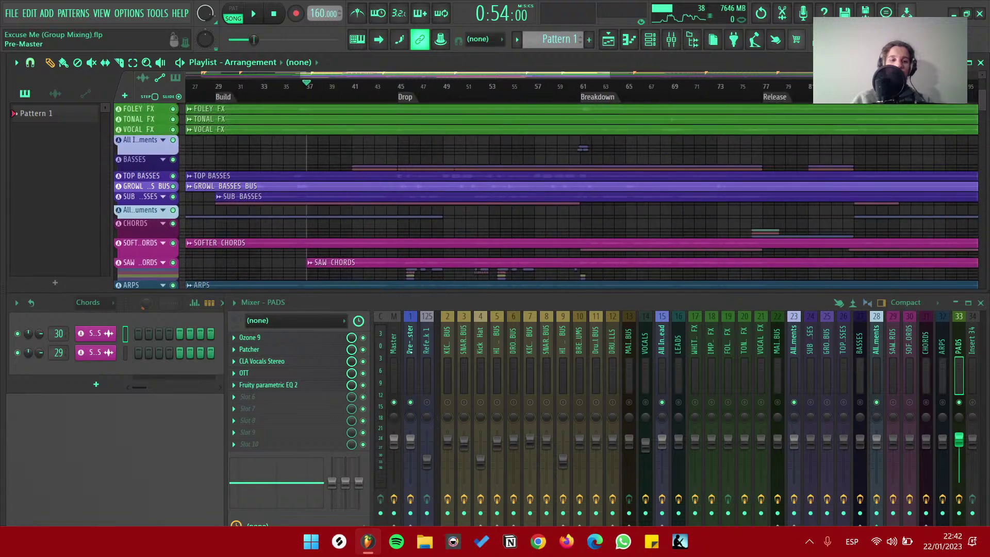
Select the Pre-Master mixer track and open the Excuse Me (Mastering) project from the Excuse Me folder in My projects
click(411, 350)
click(421, 350)
click(411, 350)
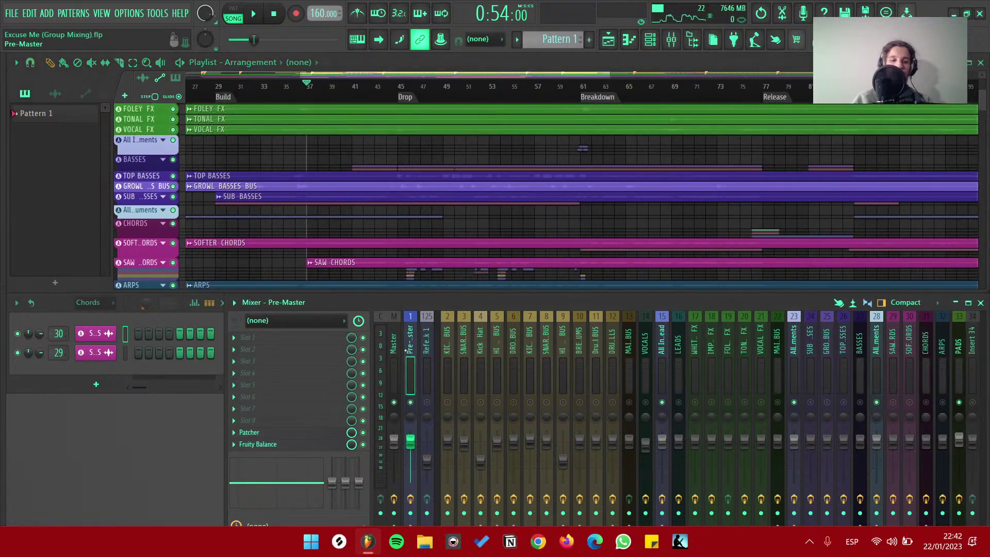
key(alt+F8)
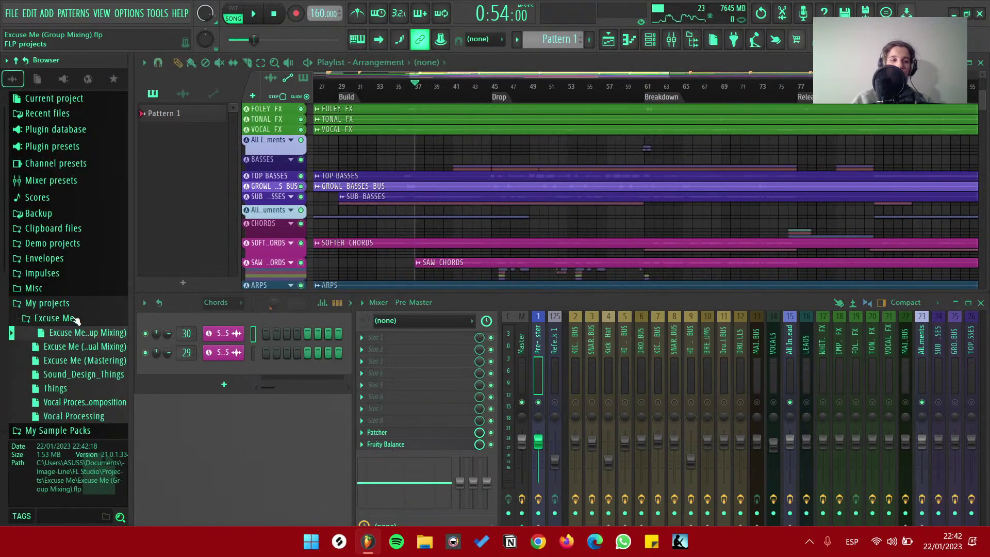
right_click(106, 360)
click(142, 362)
right_click(105, 360)
click(142, 367)
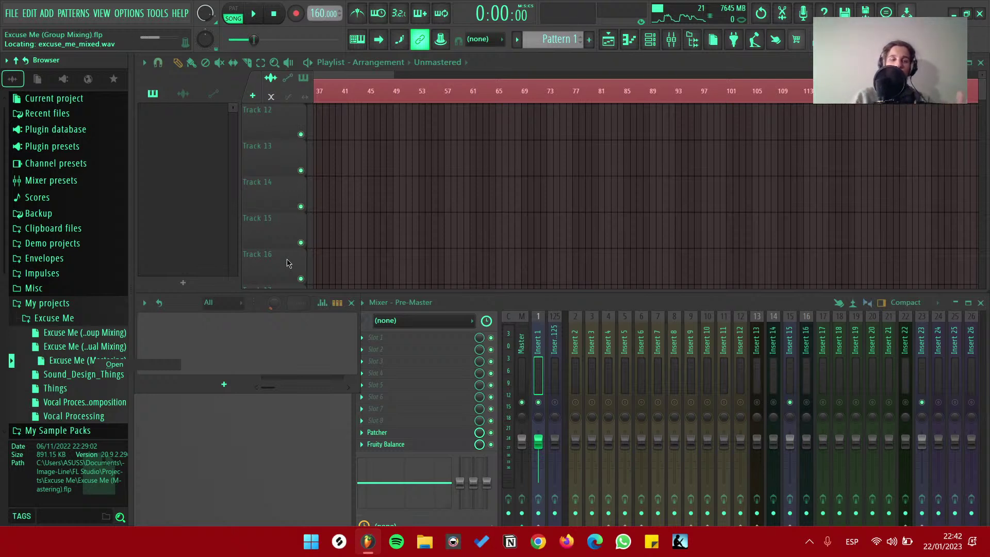
Switch to OBS and YouTube Studio to check the stream and its live chat, and return to FL Studio
key(alt+Tab)
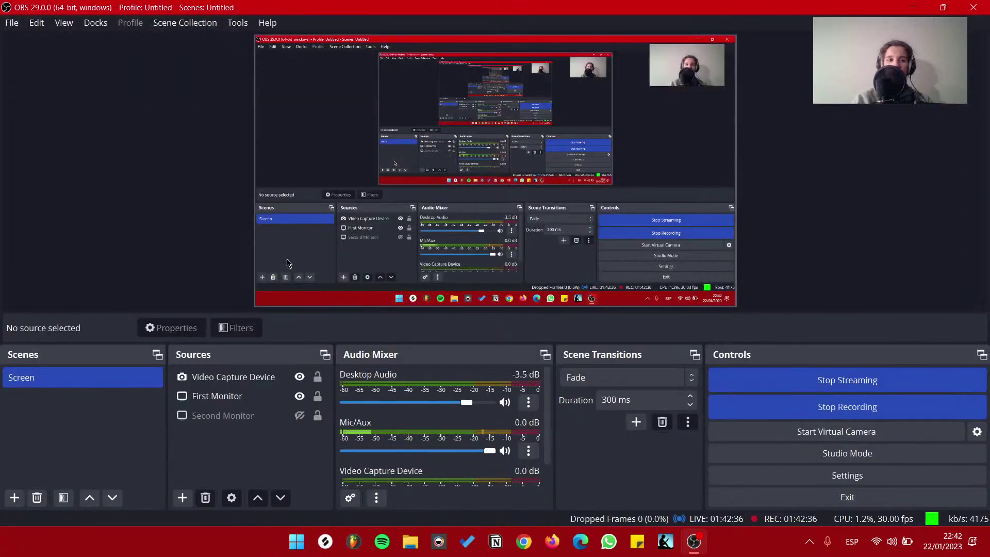
key(alt+Tab)
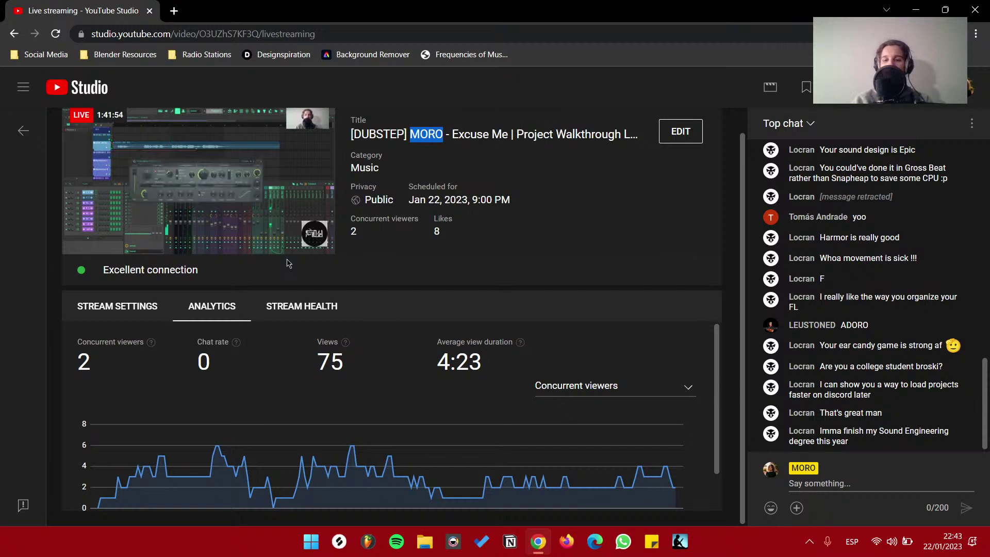
click(479, 157)
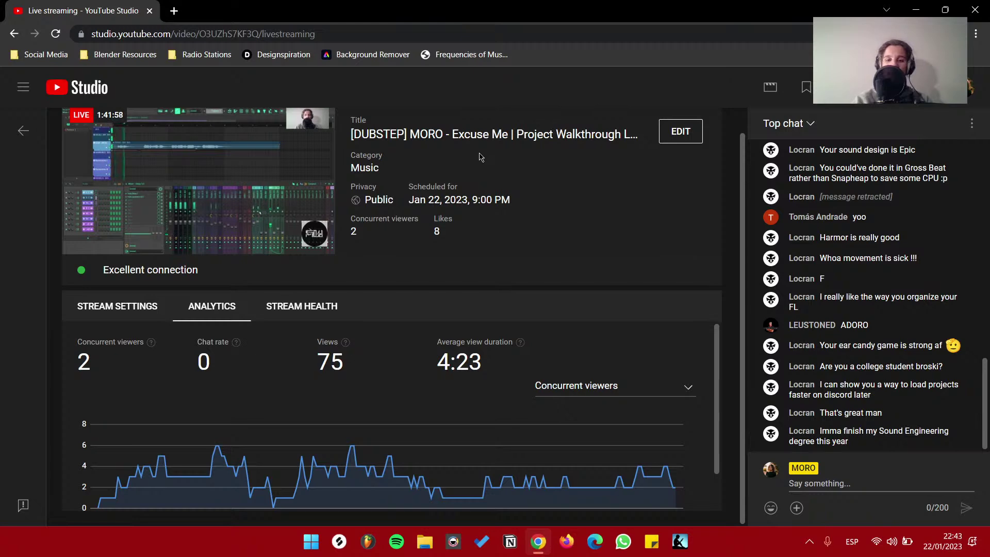
key(alt+Tab)
key(alt+Tab)
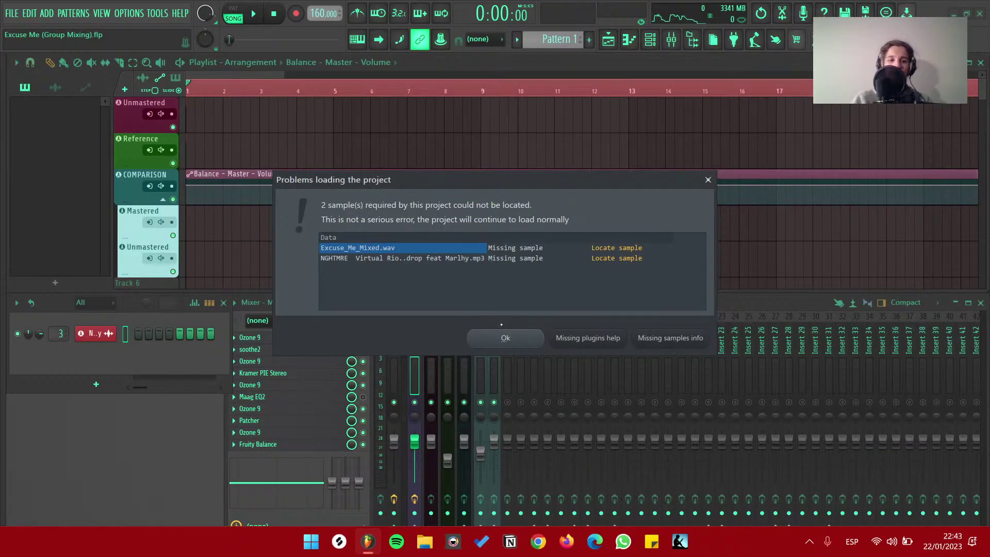
Dismiss the missing-samples report, look over the mastering playlist, and close FL Studio without saving changes to Excuse Me (Mastering)
click(505, 338)
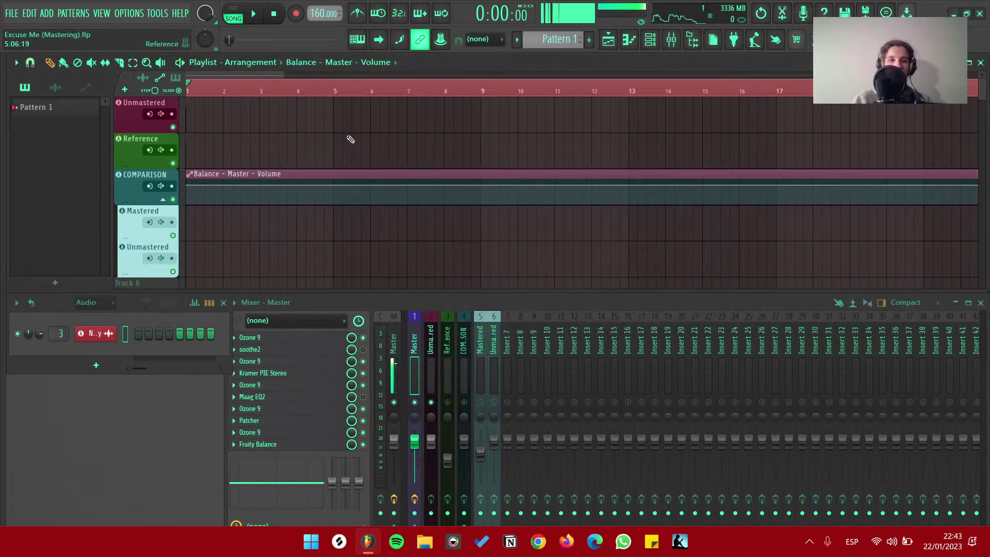
scroll(385, 192, right, 4)
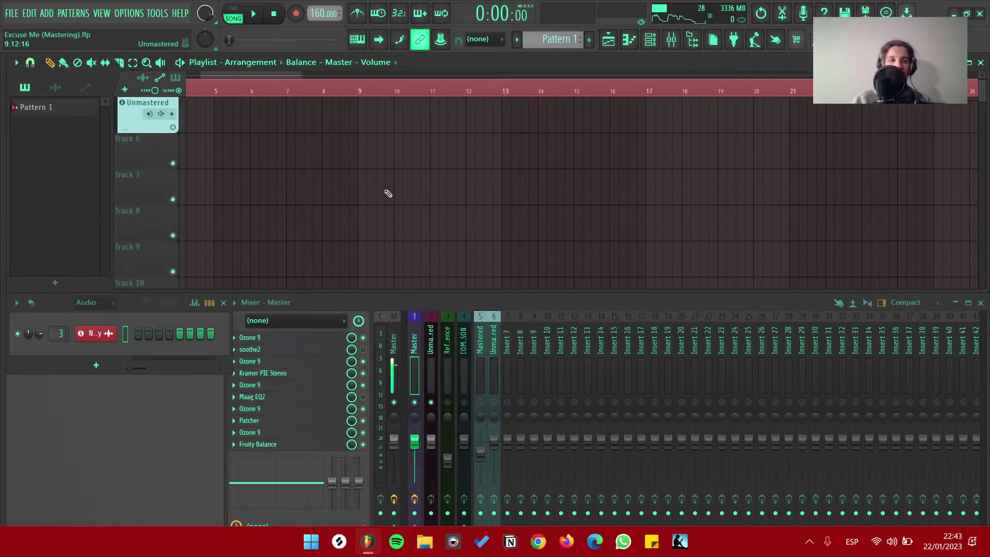
click(979, 13)
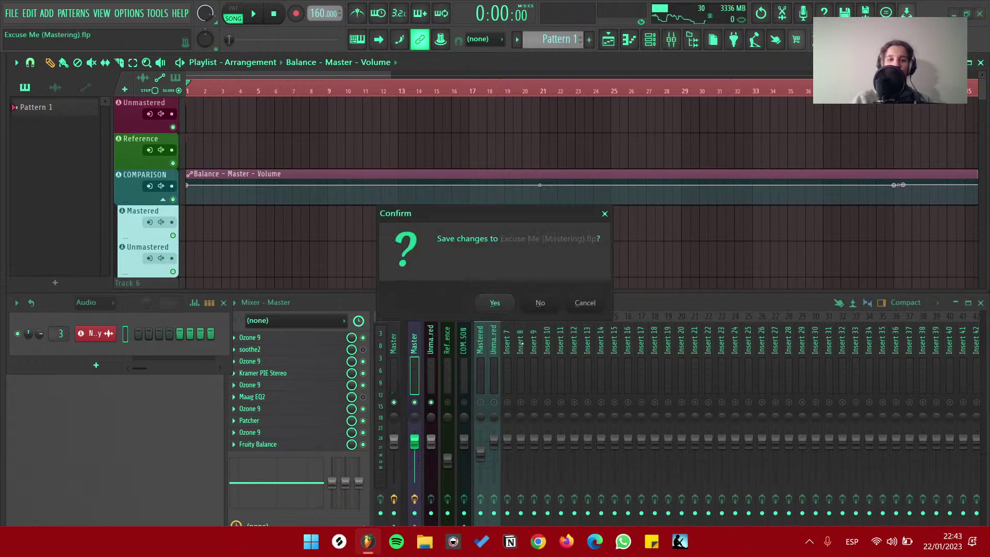
click(539, 304)
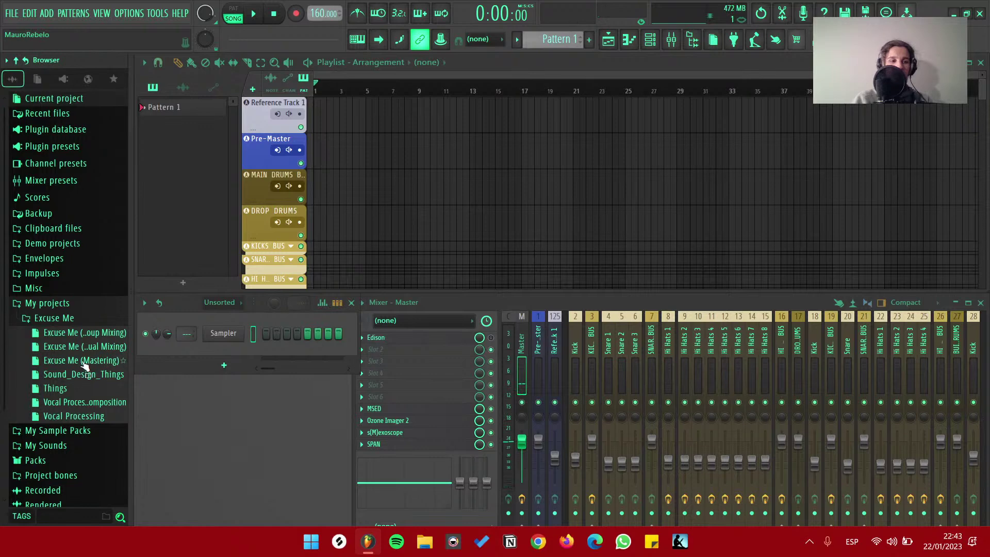
Open the Excuse Me (Mastering) project again and begin locating its missing sample Excuse_Me_Mixed.wav
right_click(122, 364)
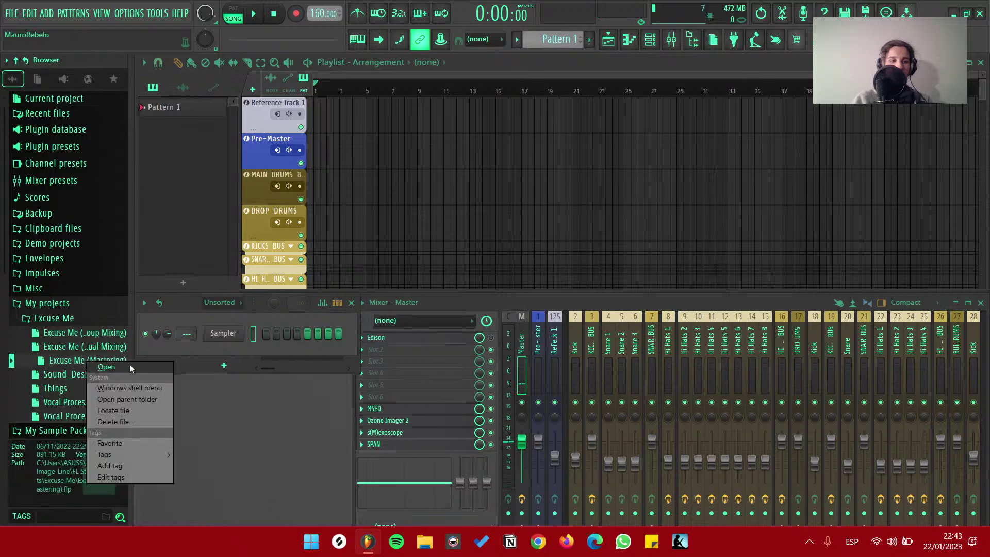
click(134, 384)
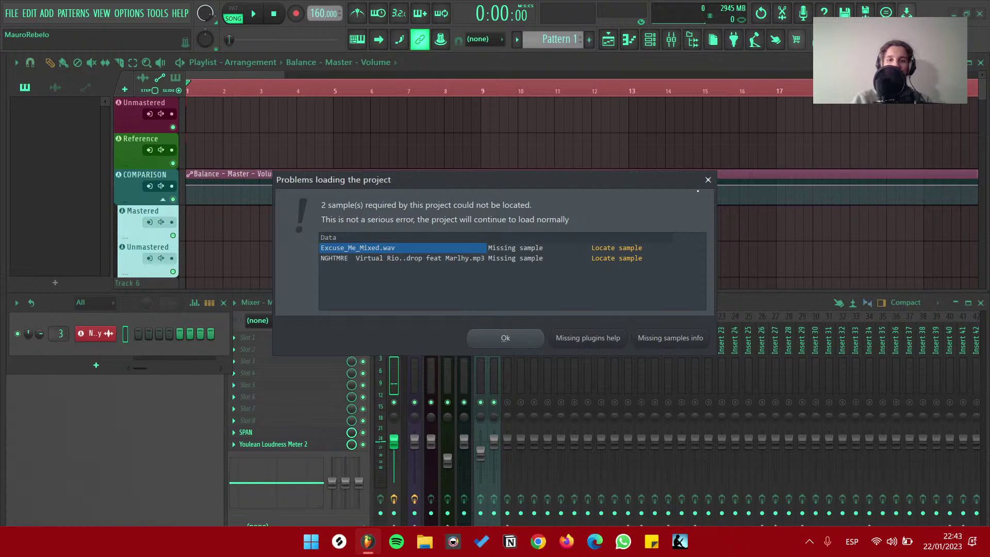
click(627, 248)
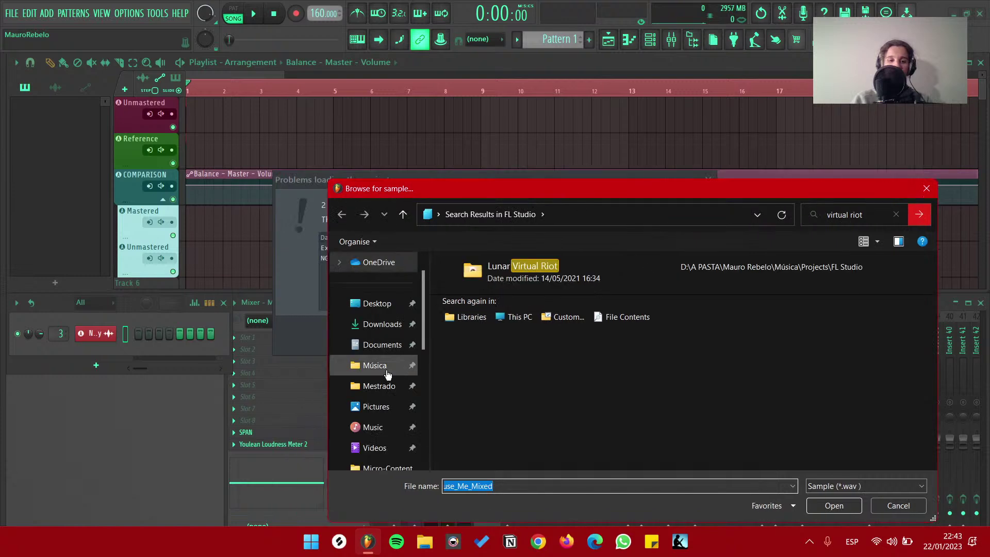
Browse from the Música folder through Projects, FL Studio and Release Ready Songs to the Excuse Me folder
click(388, 374)
double_click(493, 404)
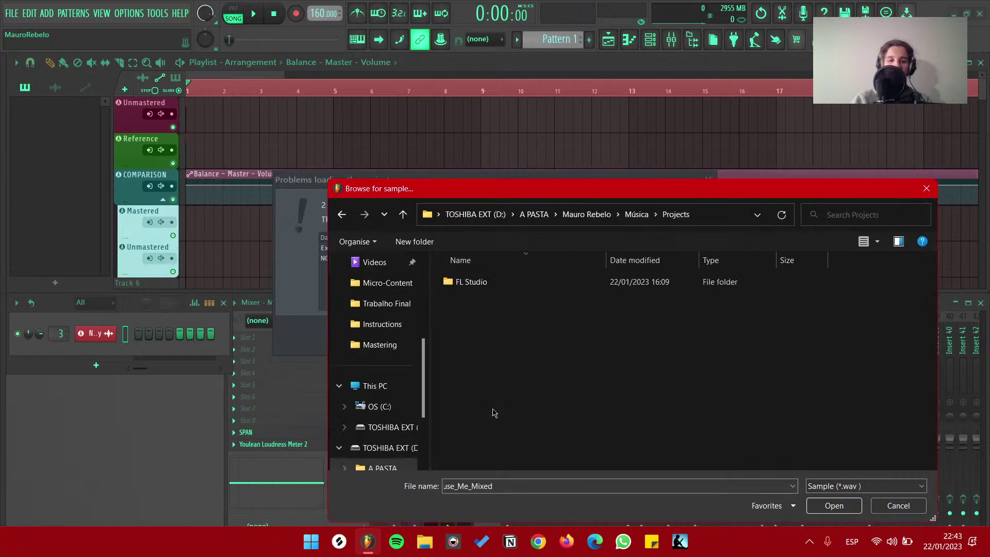
double_click(518, 290)
scroll(500, 335, down, 5)
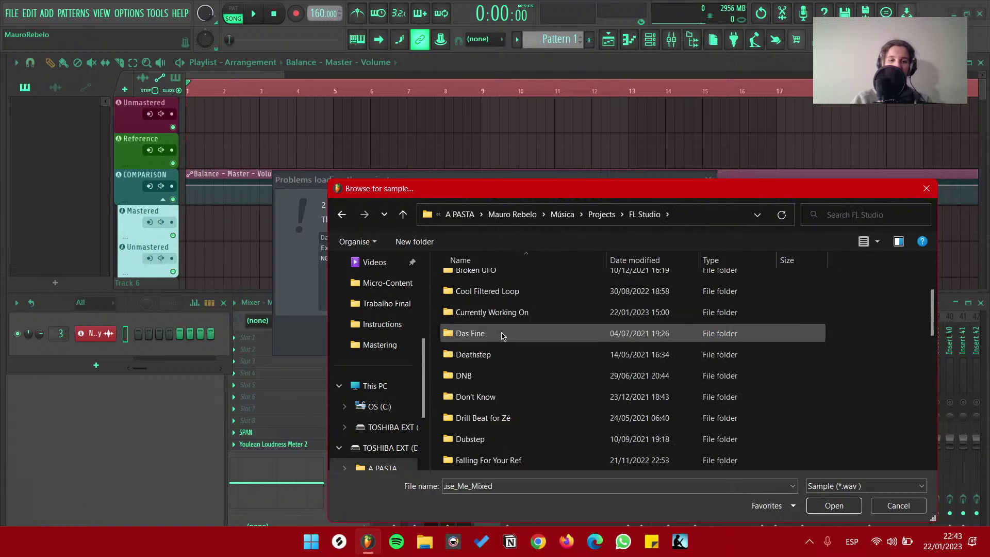
scroll(490, 361, down, 5)
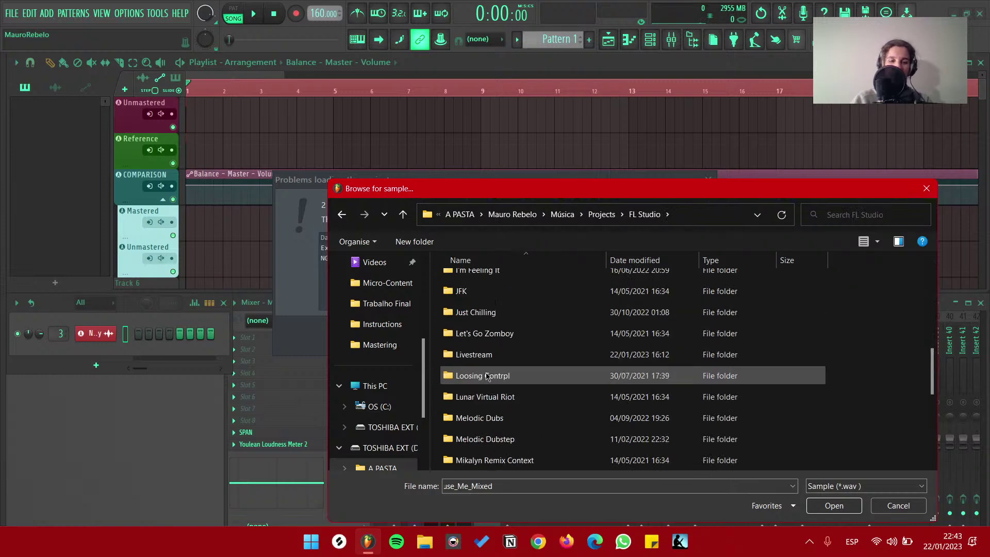
scroll(490, 376, down, 3)
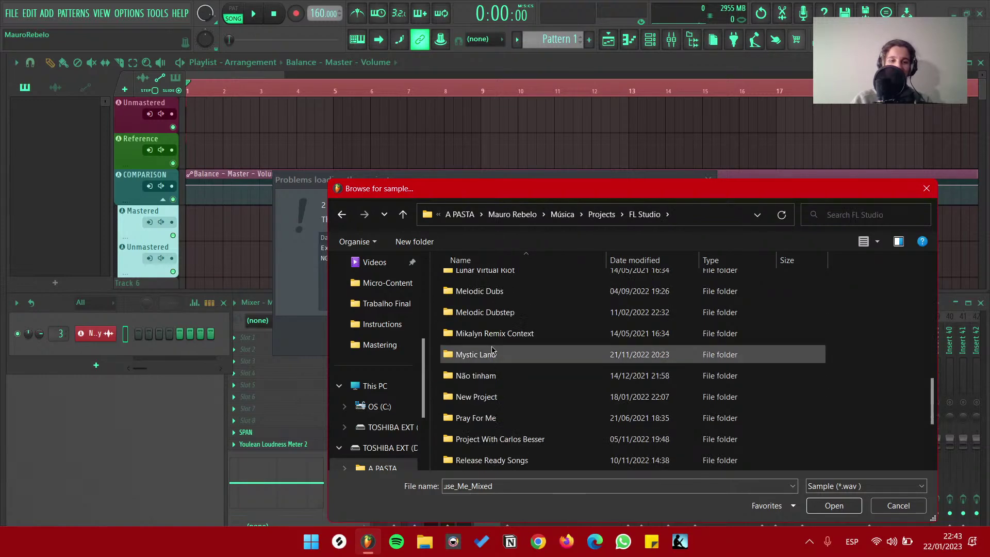
double_click(497, 334)
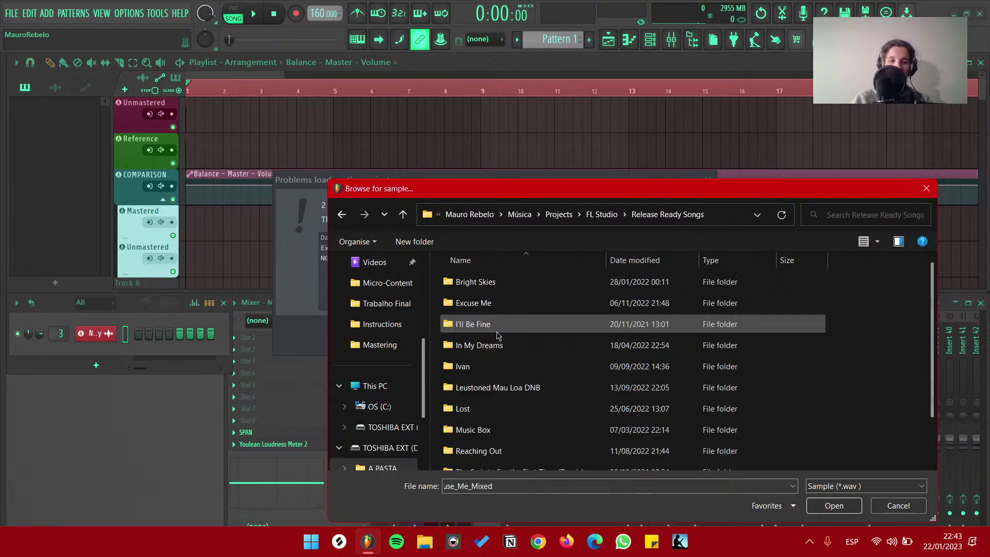
double_click(473, 303)
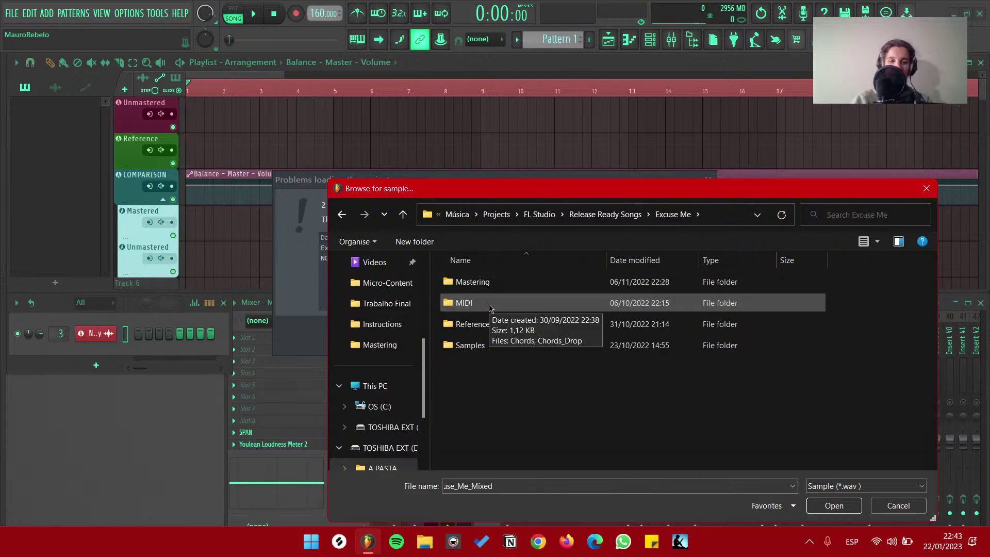
Relink the missing sample to Excuse_Me_Mixed in the Mastering folder and decline adding that location to the search folders
double_click(489, 284)
double_click(495, 302)
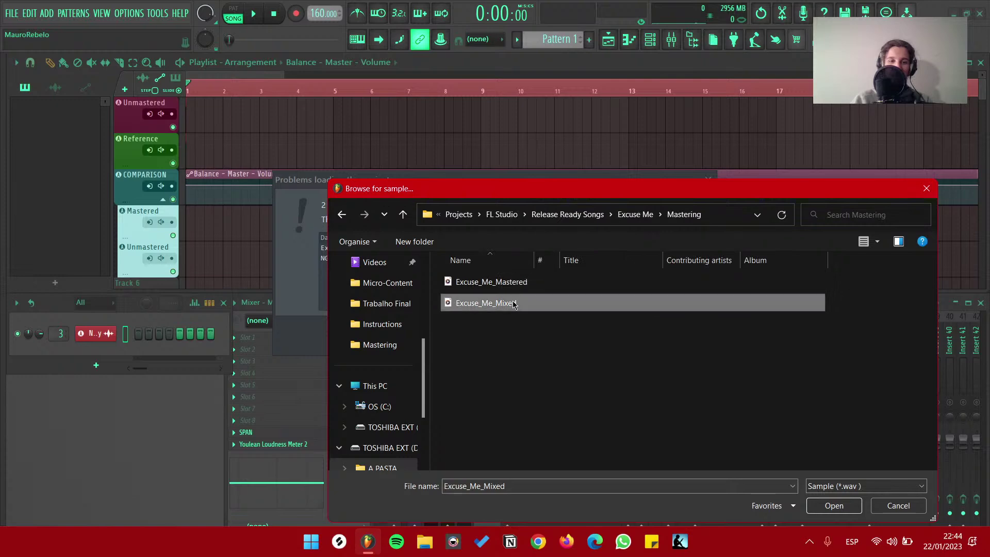
click(422, 337)
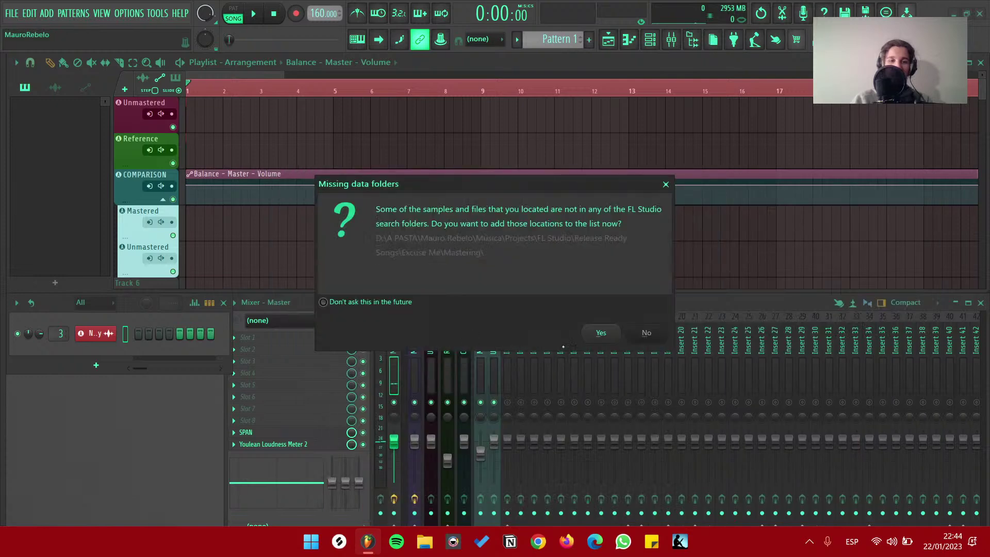
click(639, 332)
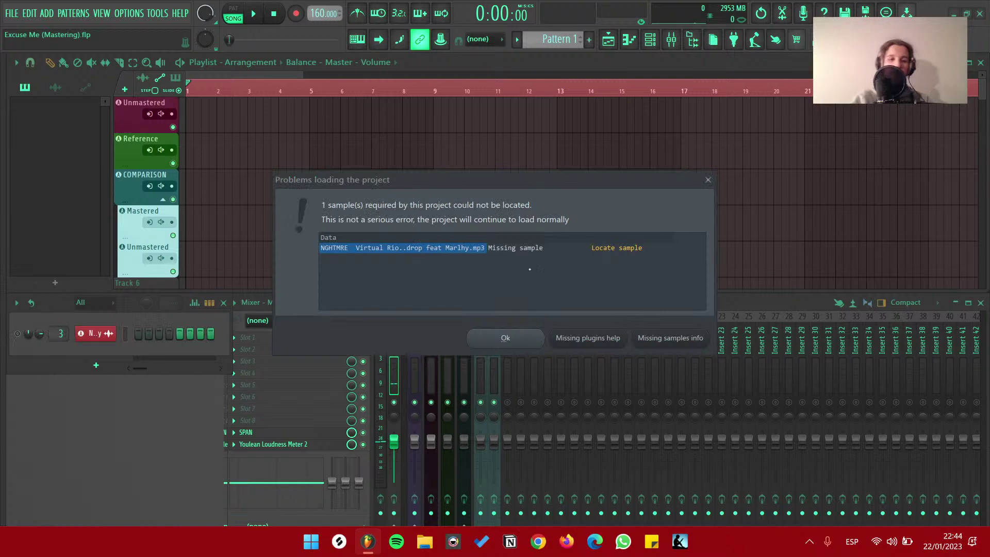
Continue loading the project without the missing reference sample and play the song briefly
key(Return)
key(space)
key(space)
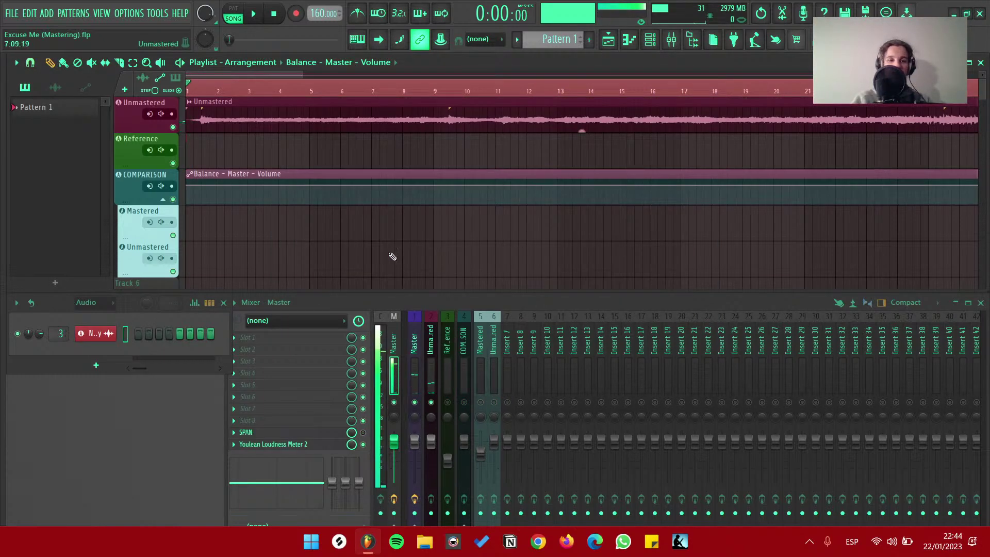
Examine the Unmastered, Reference and COMPARISON tracks across the song's length in the playlist, and briefly play the song
alt+scroll(390, 252, down, 4)
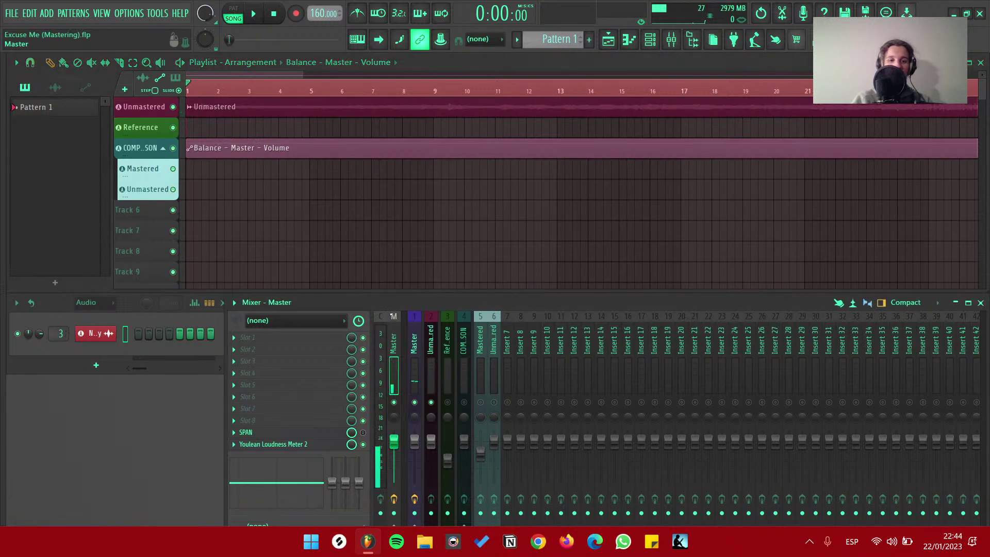
alt+scroll(255, 166, up, 4)
ctrl+scroll(254, 166, down, 1)
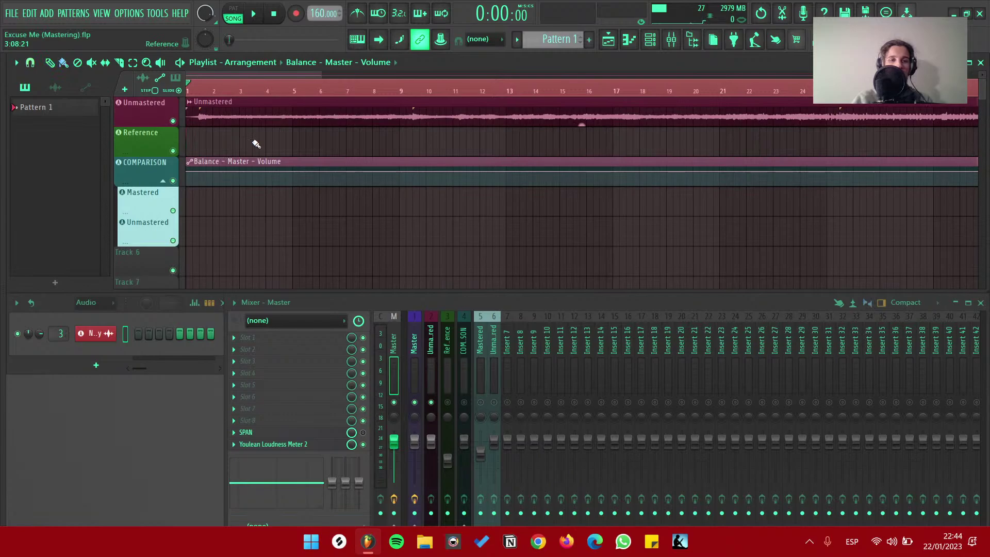
ctrl+scroll(256, 143, down, 1)
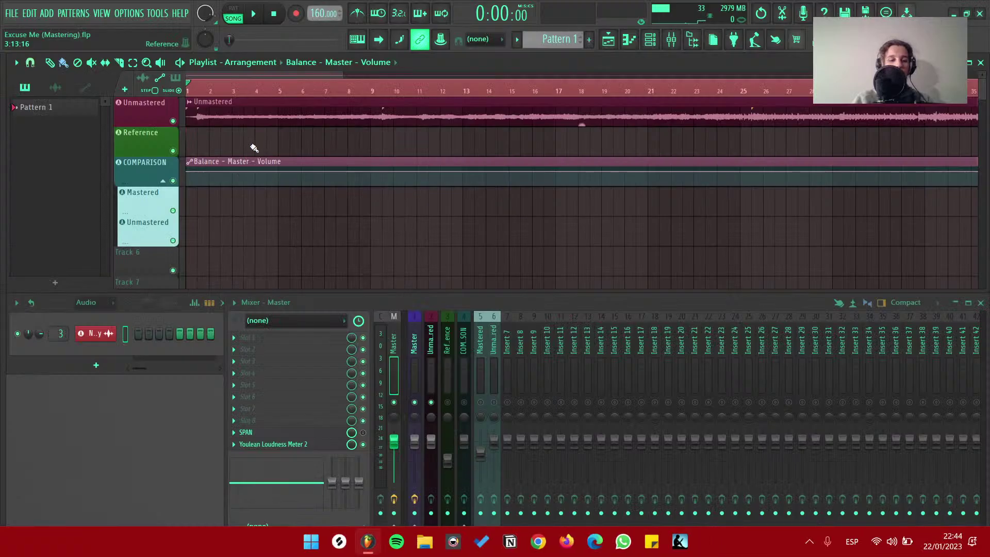
scroll(273, 144, down, 2)
scroll(248, 131, up, 2)
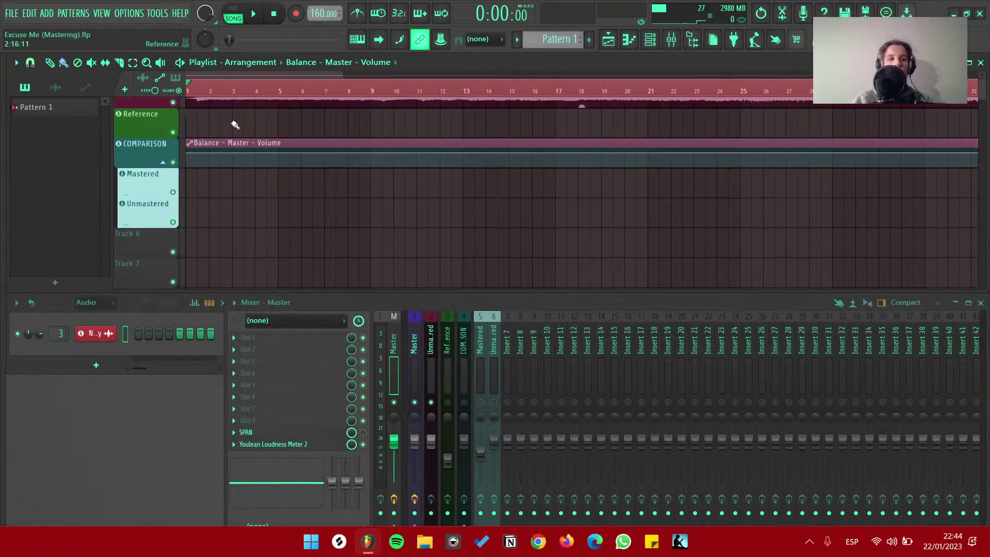
scroll(227, 118, down, 2)
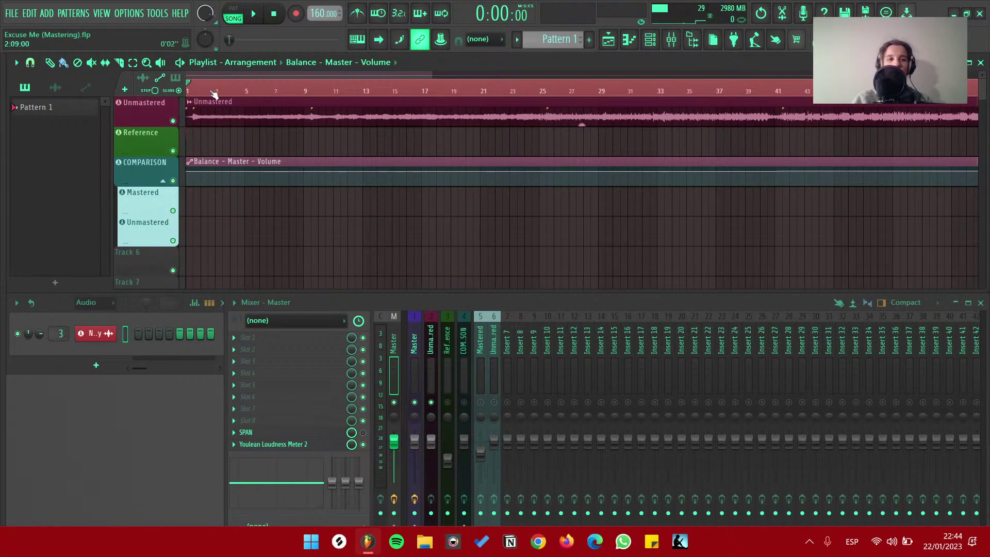
scroll(248, 111, down, 3)
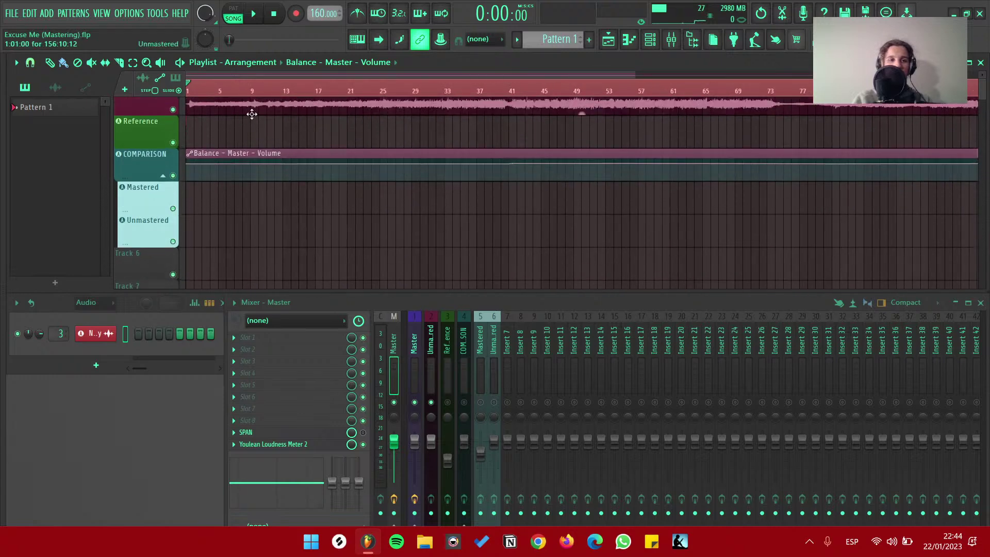
scroll(253, 114, down, 1)
key(space)
key(space)
scroll(162, 130, up, 2)
scroll(163, 135, up, 2)
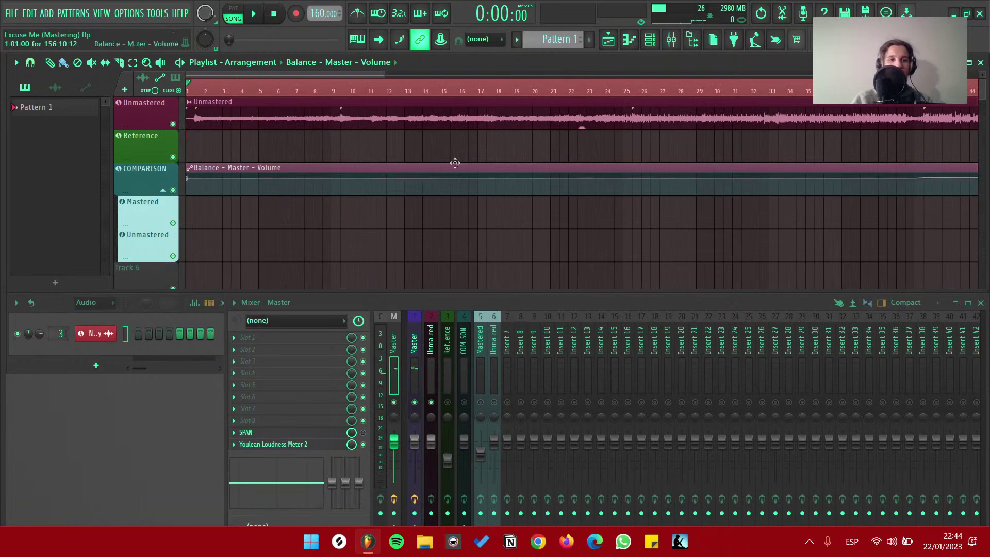
Switch to OBS, set the Desktop Audio level to -5.0 dB, and return to FL Studio
key(alt+Tab)
mouse_move(467, 403)
mouse_down()
mouse_move(439, 406)
mouse_move(459, 403)
mouse_up()
key(alt+Tab)
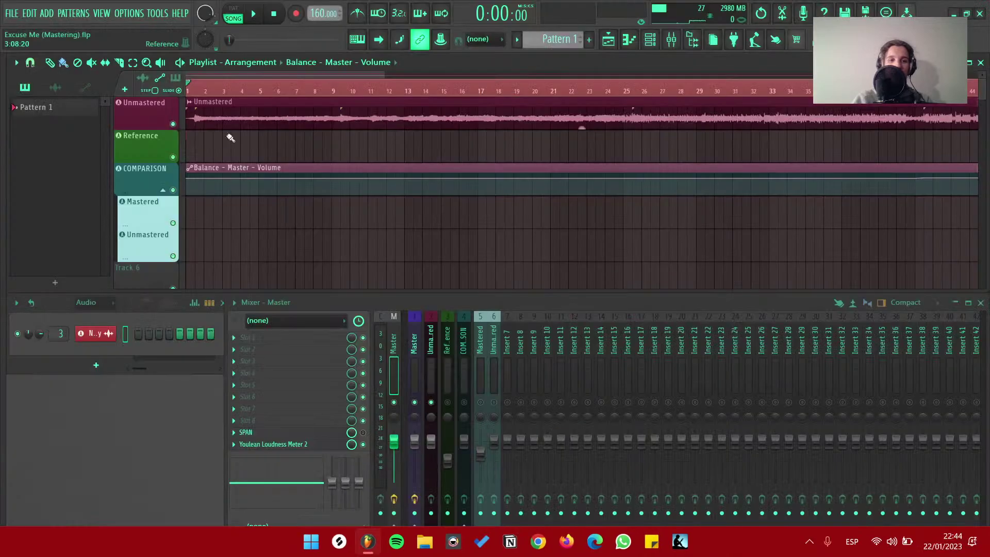
Switch through OBS to YouTube Studio to read the latest live chat messages
key(alt+Tab)
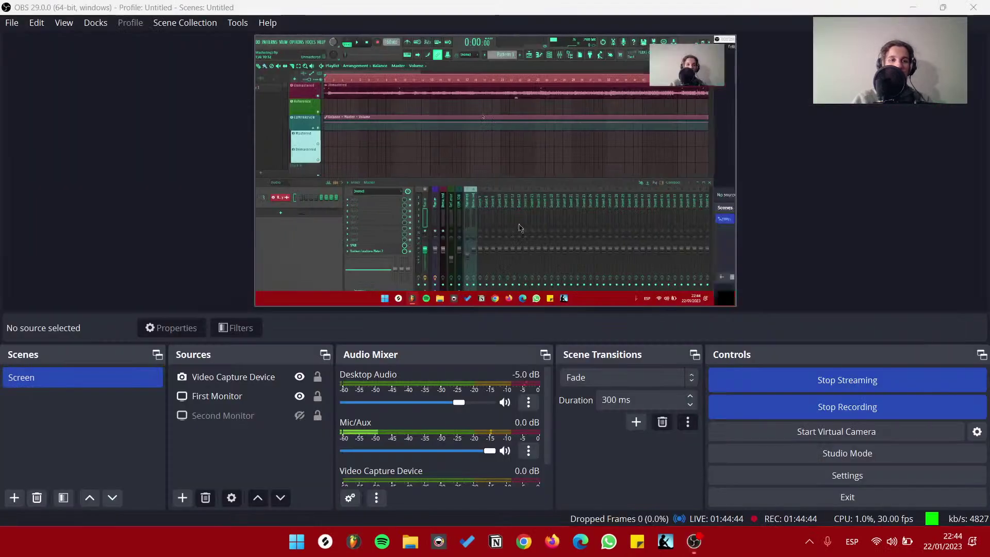
key(alt+Tab)
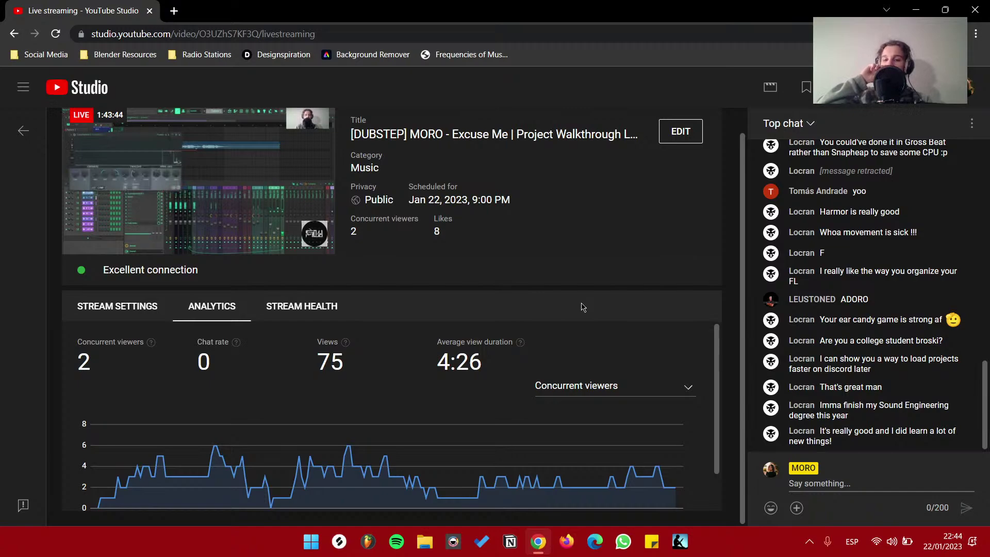
key(alt+Tab)
key(alt+Tab)
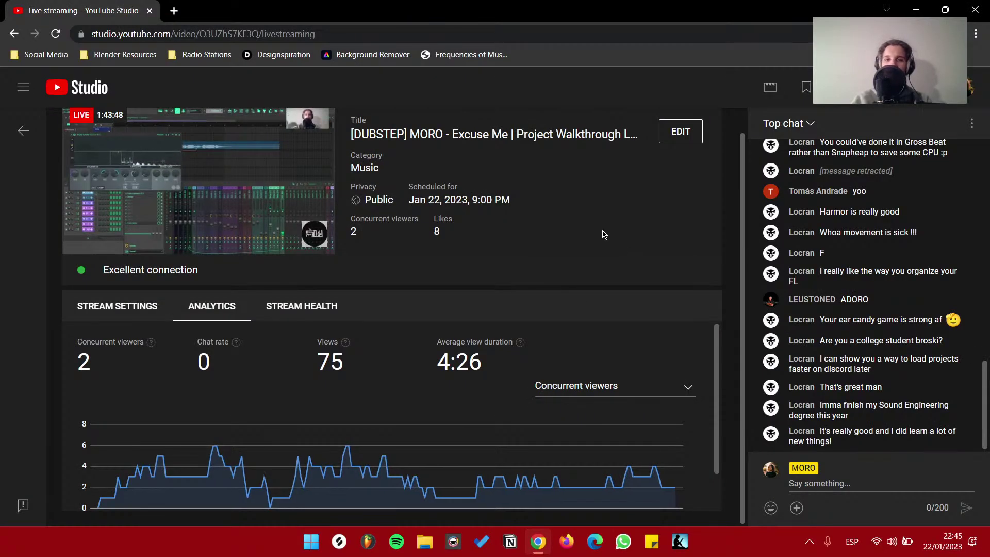
Return to FL Studio and view the Equalizer 2, Imager and Equalizer 1 modules of Ozone 2 on the Master insert, track 1
key(alt+Tab)
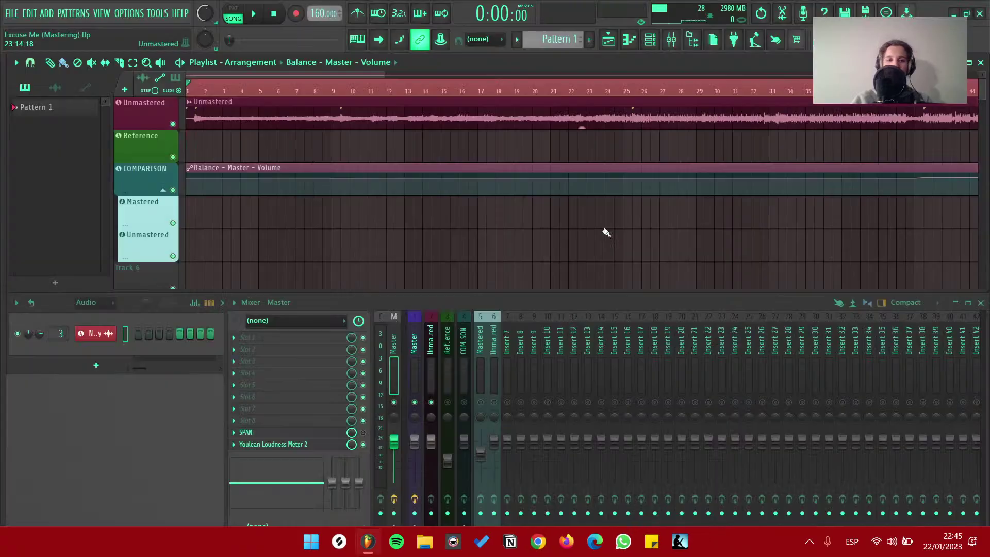
scroll(194, 126, down, 2)
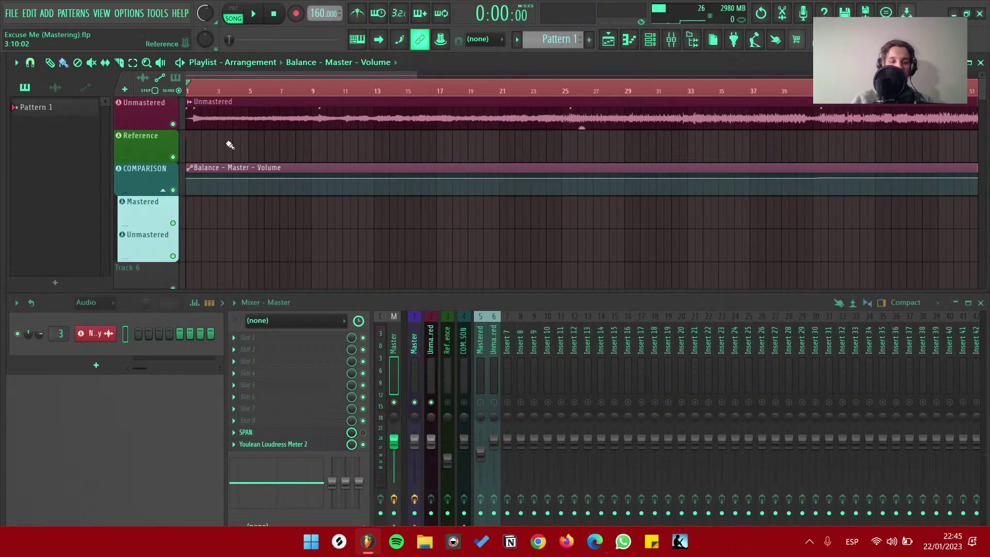
click(413, 361)
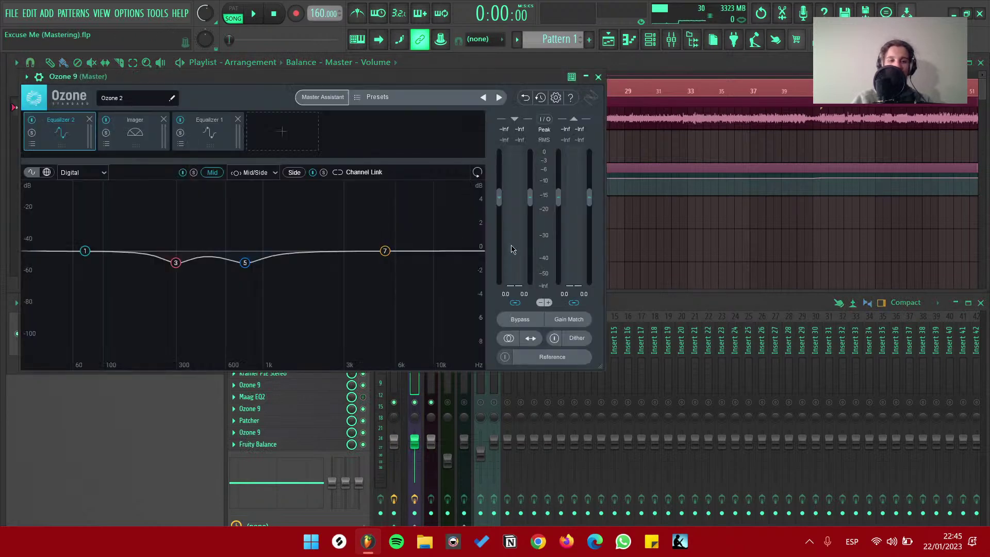
click(147, 139)
click(72, 137)
click(128, 137)
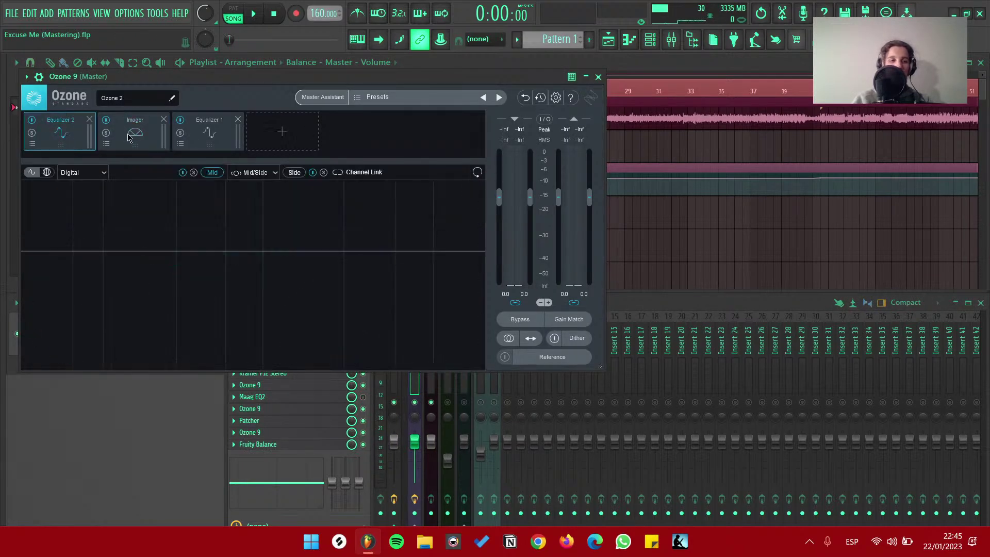
click(197, 129)
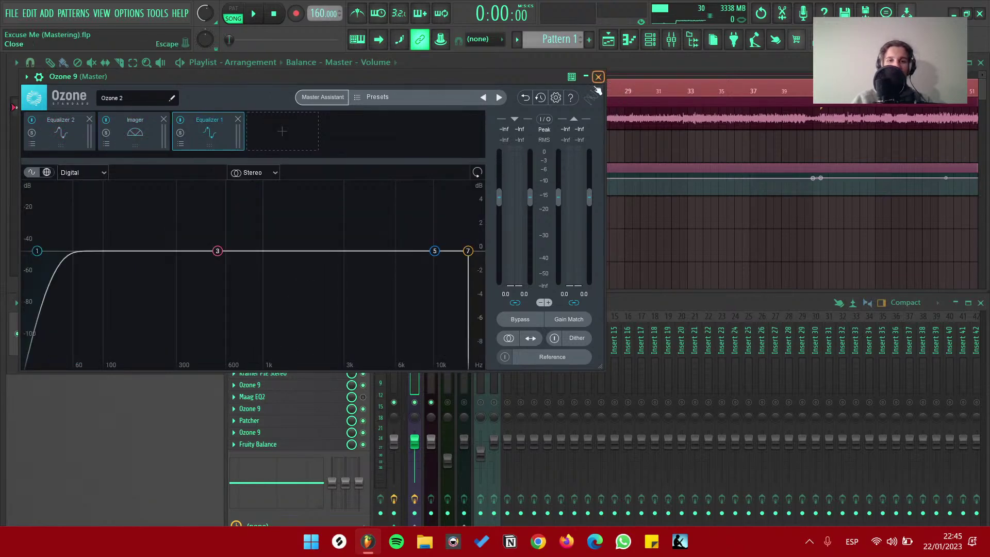
click(598, 76)
Open the SPAN analyzer on the main Master output track and place its window over the playlist and mixer
click(394, 347)
click(261, 418)
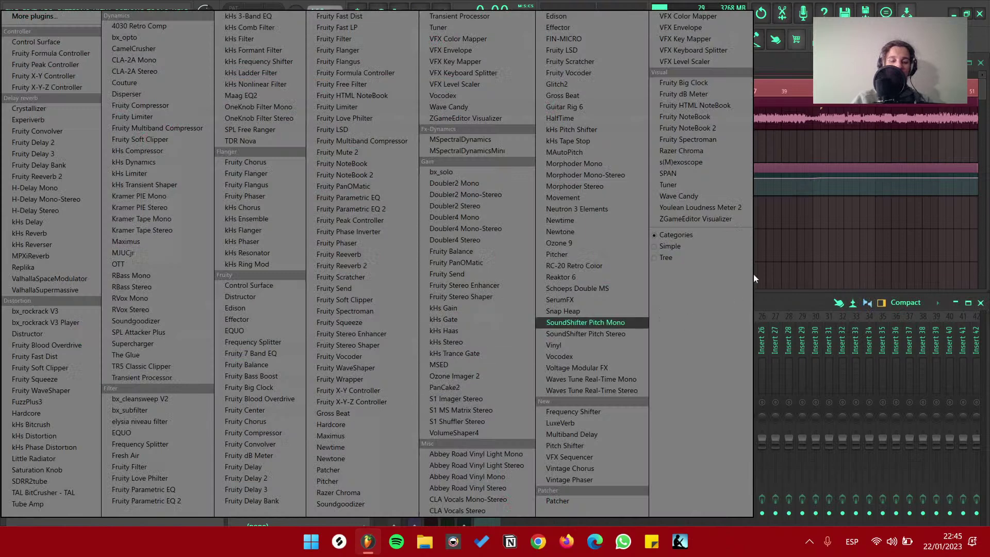
click(749, 267)
click(270, 434)
drag(677, 141, 466, 177)
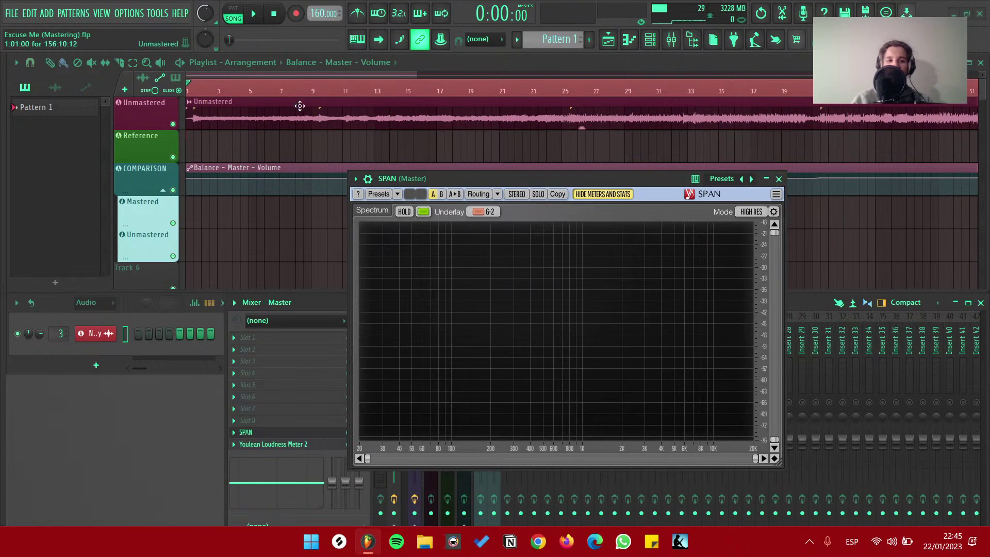
Select the Reference and Unmastered playlist tracks in turn, reposition the SPAN window, and close it
click(166, 142)
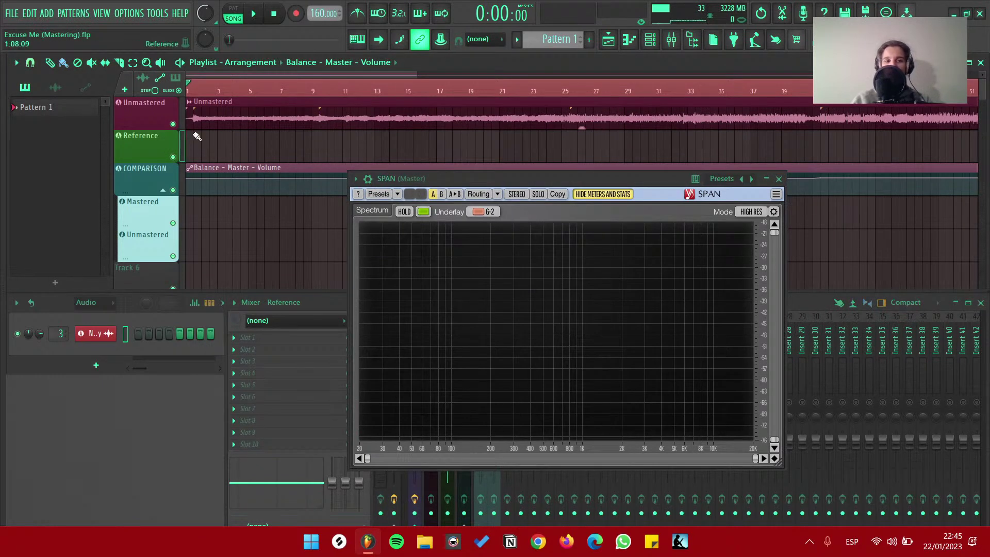
right_click(178, 156)
click(202, 145)
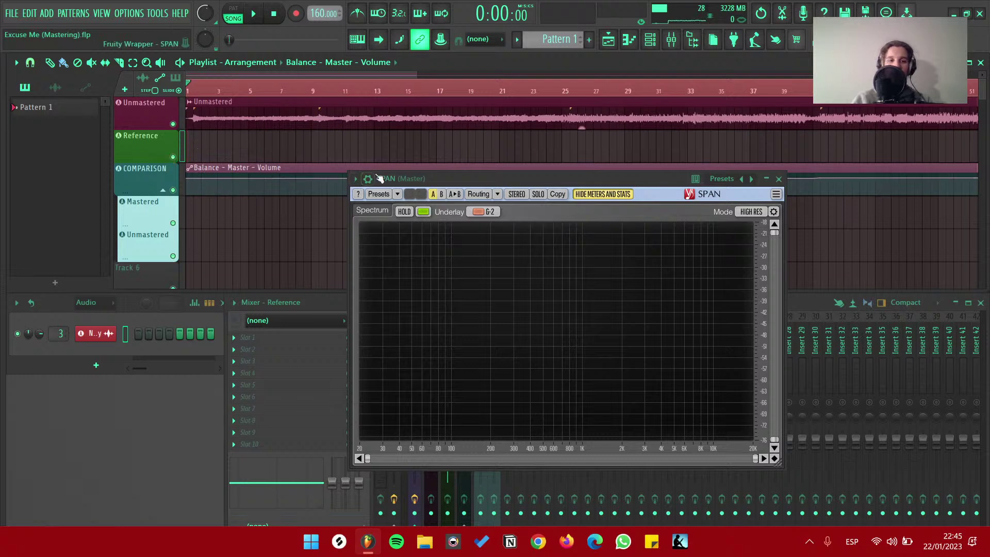
click(166, 108)
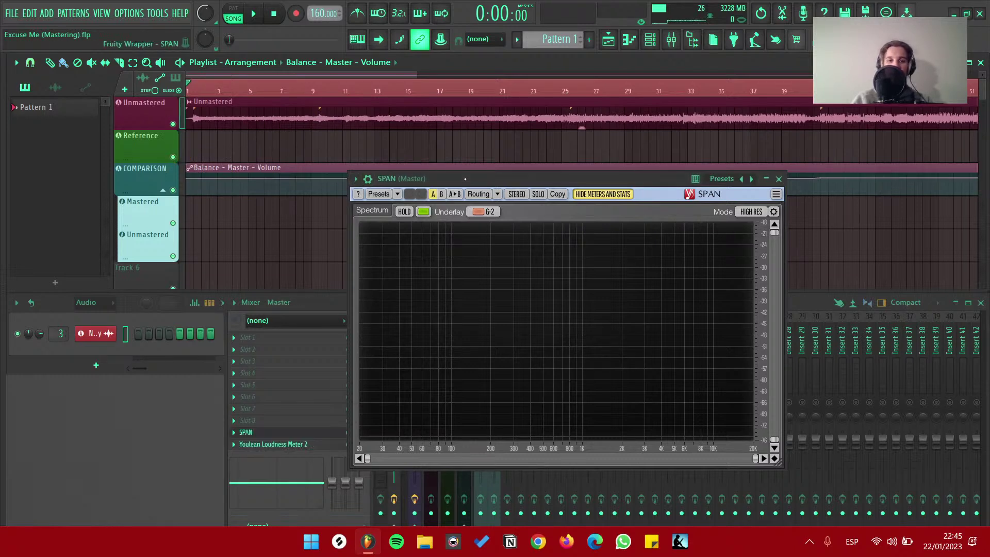
drag(465, 179, 450, 182)
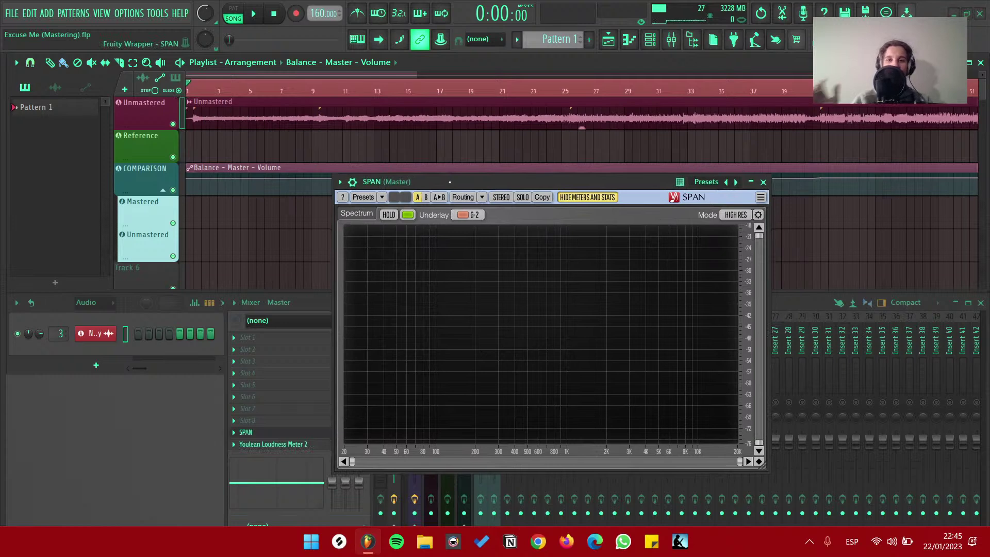
drag(448, 182, 422, 129)
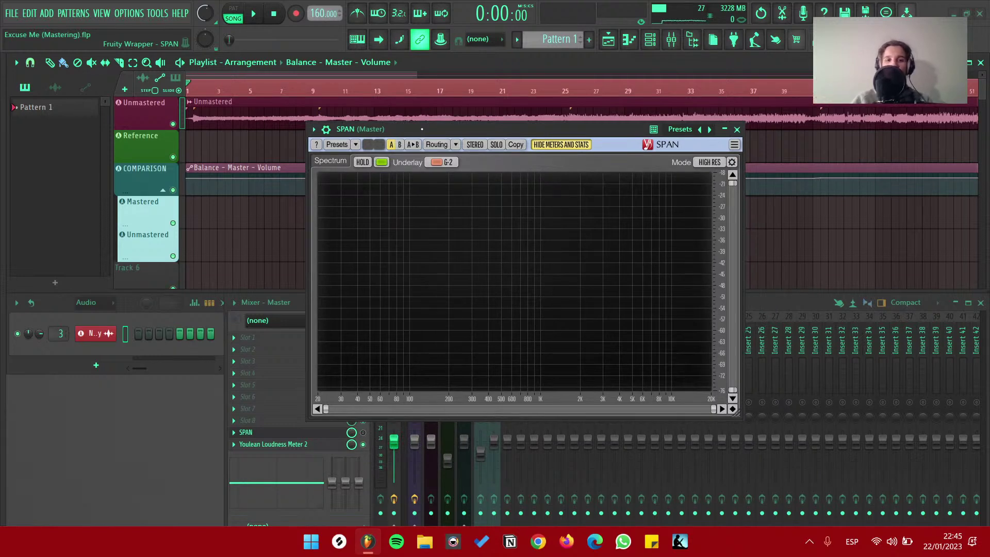
click(737, 128)
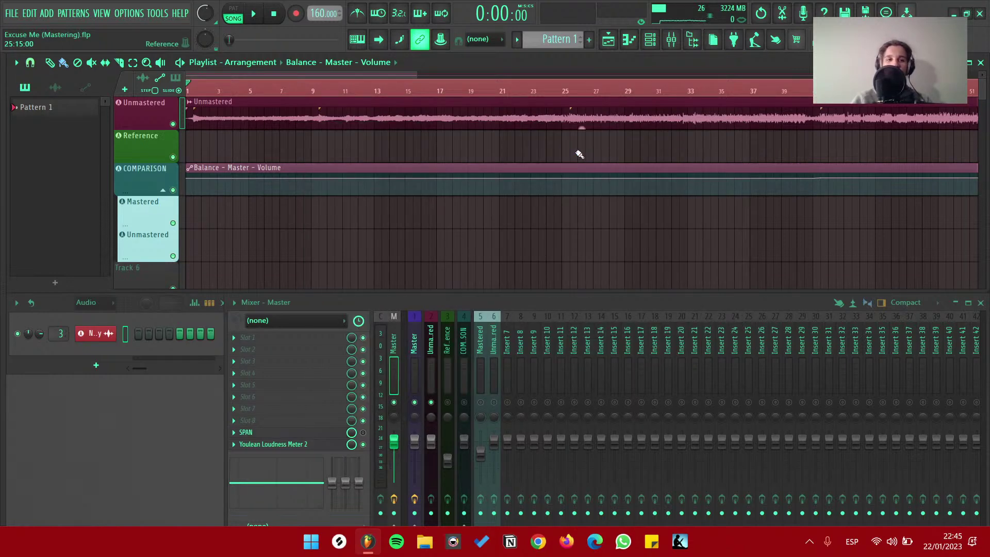
Reopen Ozone 2 on the Master insert and examine its mid/side EQ, stereo width bands, and Equalizer 1's low-cut and high-cut filters
click(414, 340)
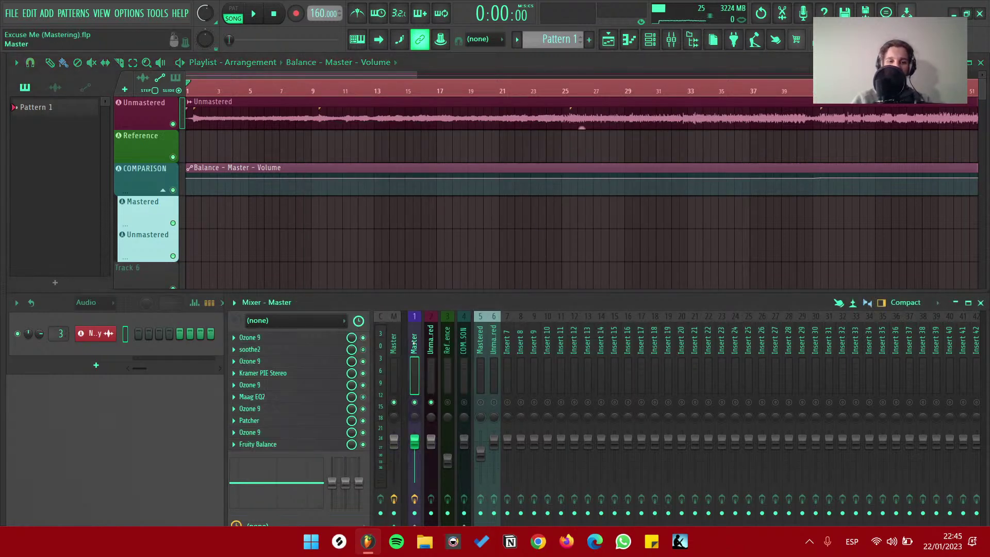
key(Left)
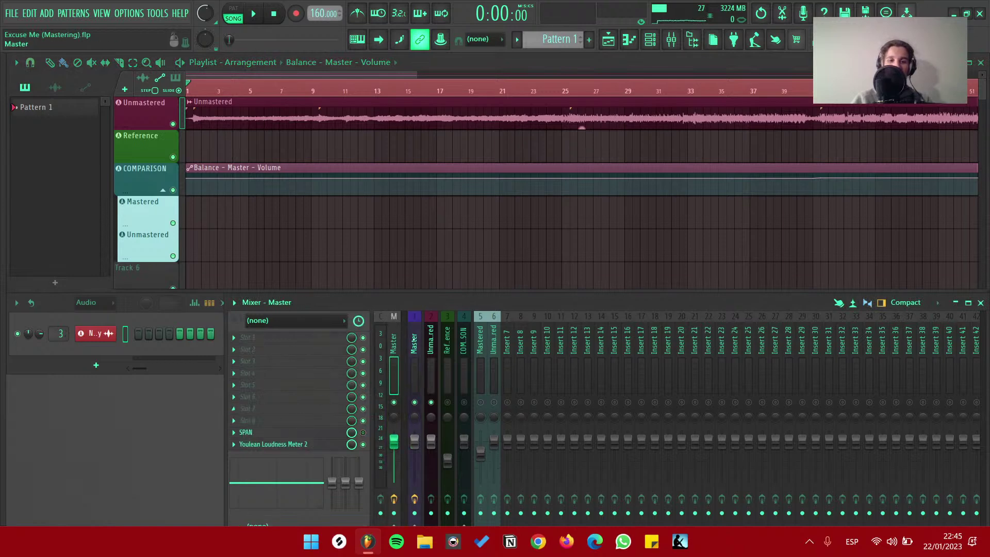
key(Right)
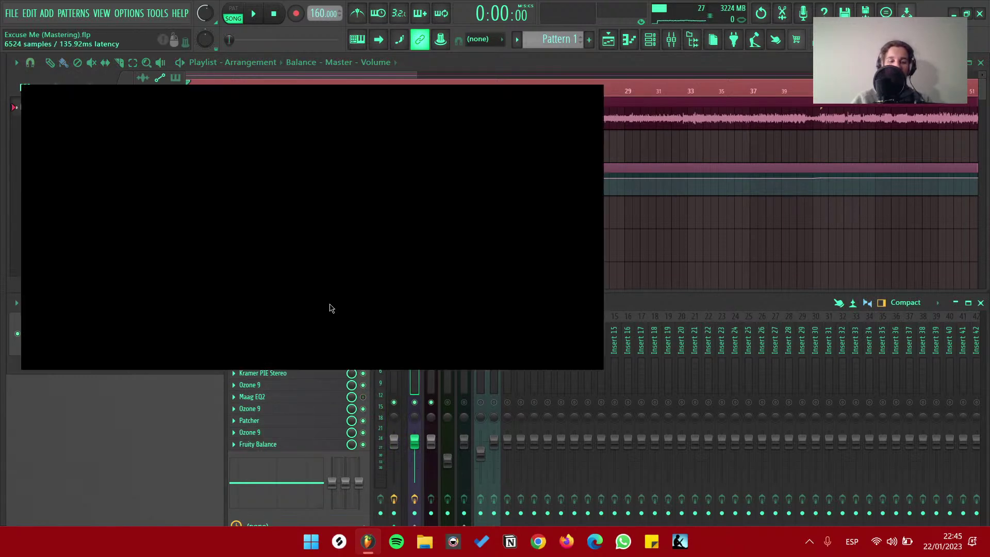
click(59, 135)
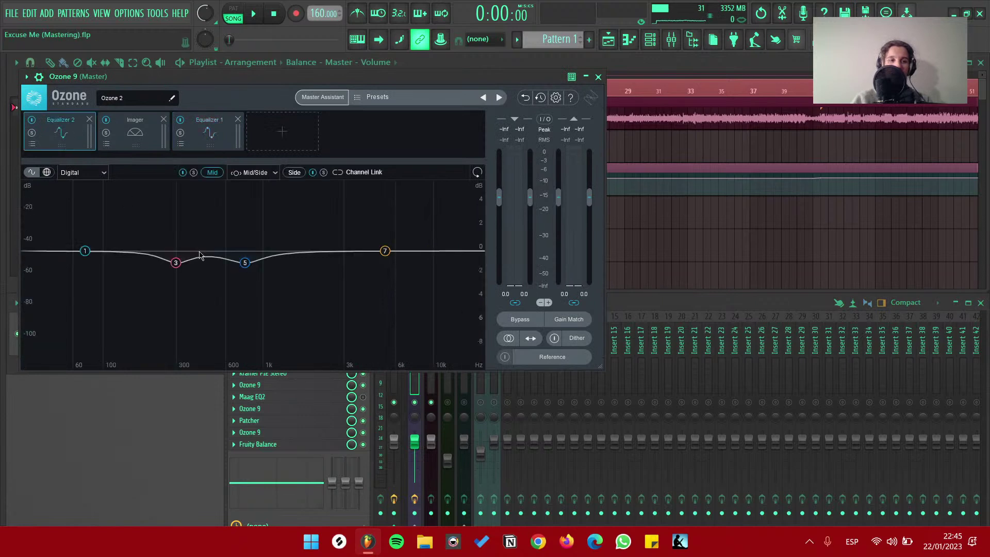
click(151, 149)
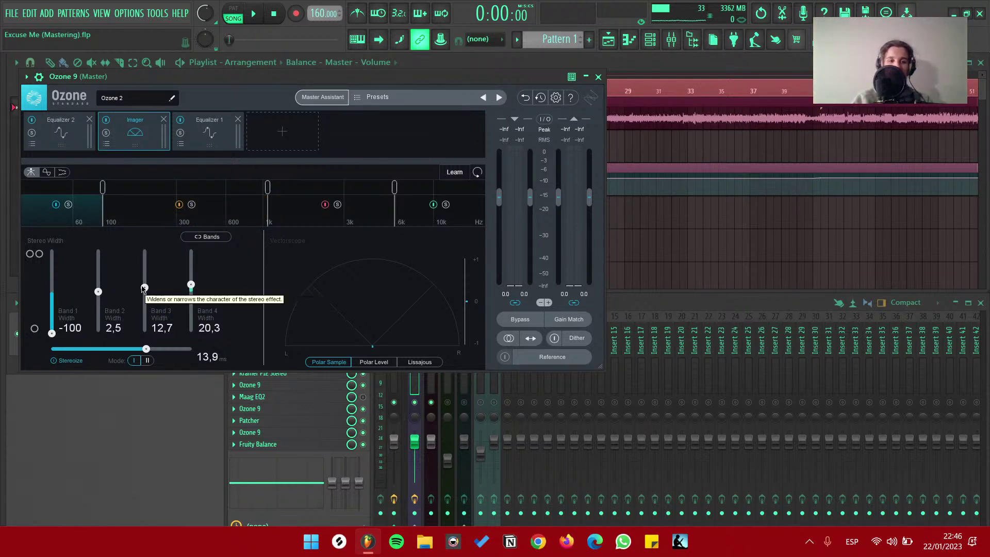
click(221, 148)
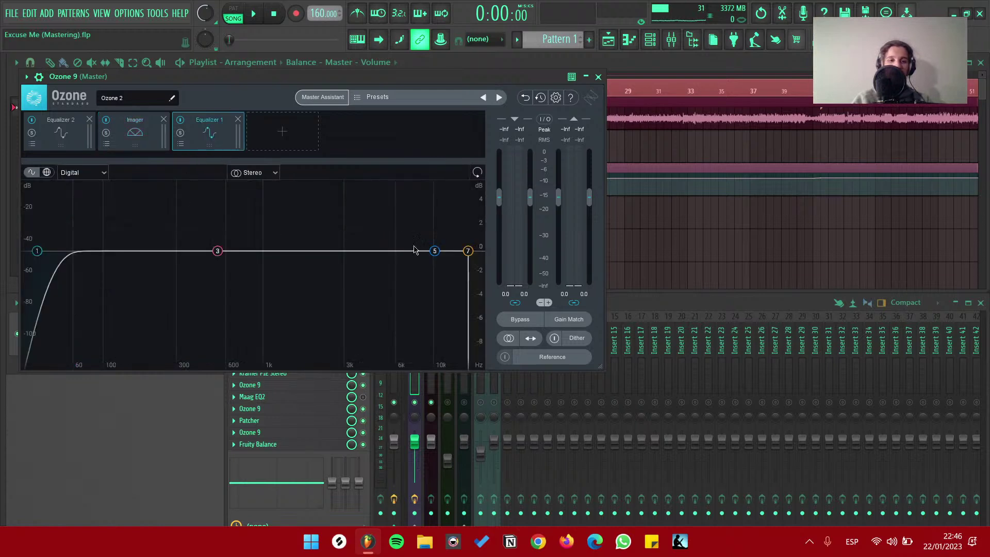
click(473, 252)
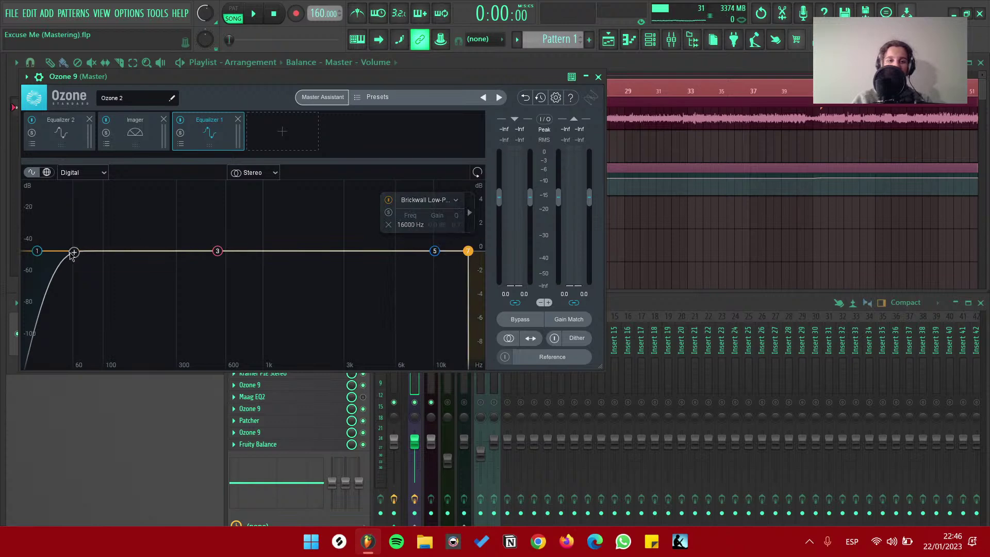
click(34, 251)
click(597, 76)
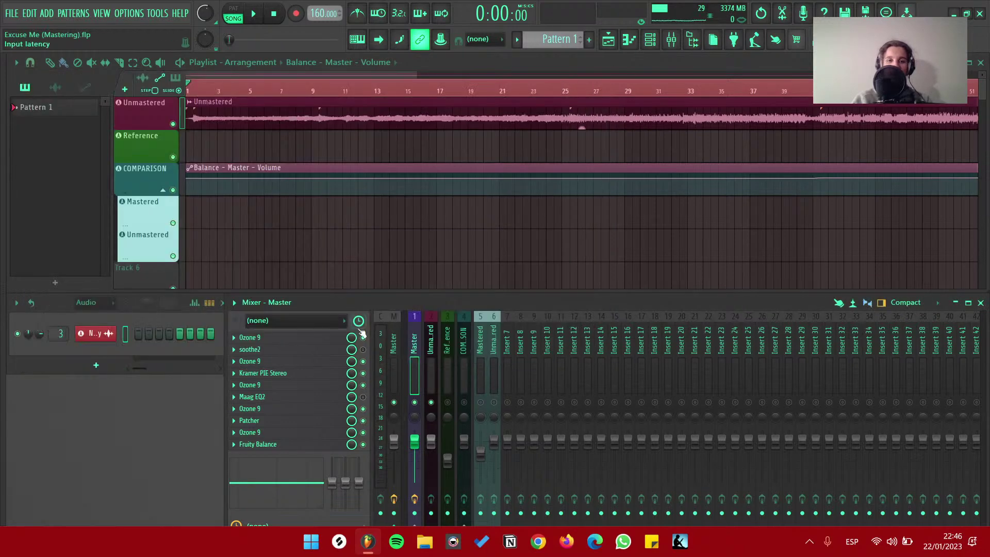
View soothe2 briefly, and examine the limiter and compressor settings of bands 2, 3 and 4 in Ozone 3's Dynamics module
click(271, 349)
click(486, 145)
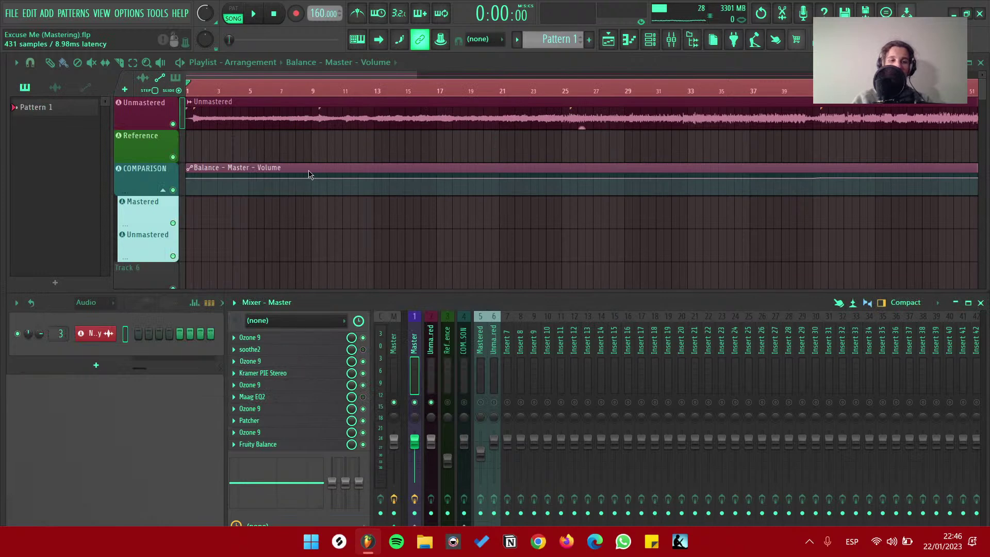
click(249, 361)
drag(762, 130, 902, 139)
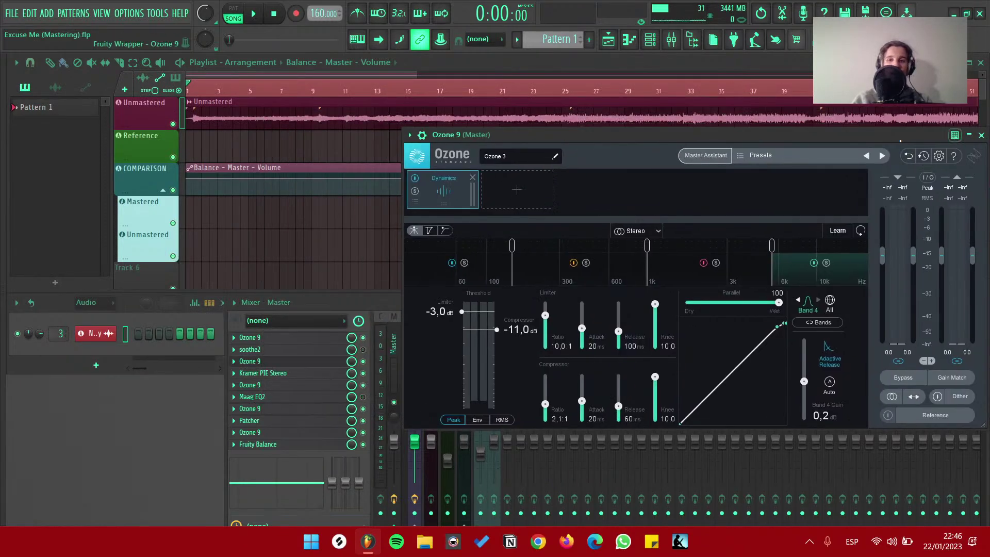
click(293, 362)
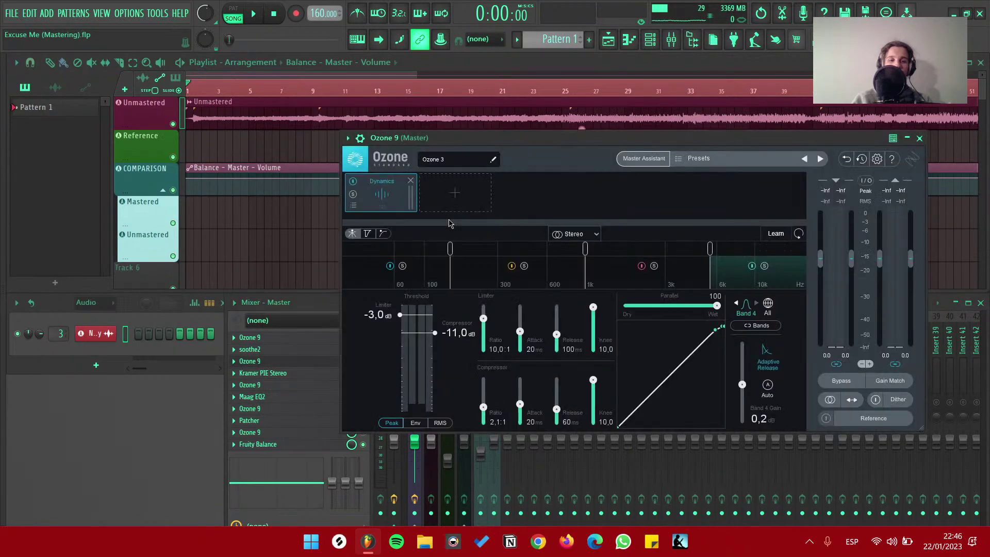
drag(503, 139, 464, 145)
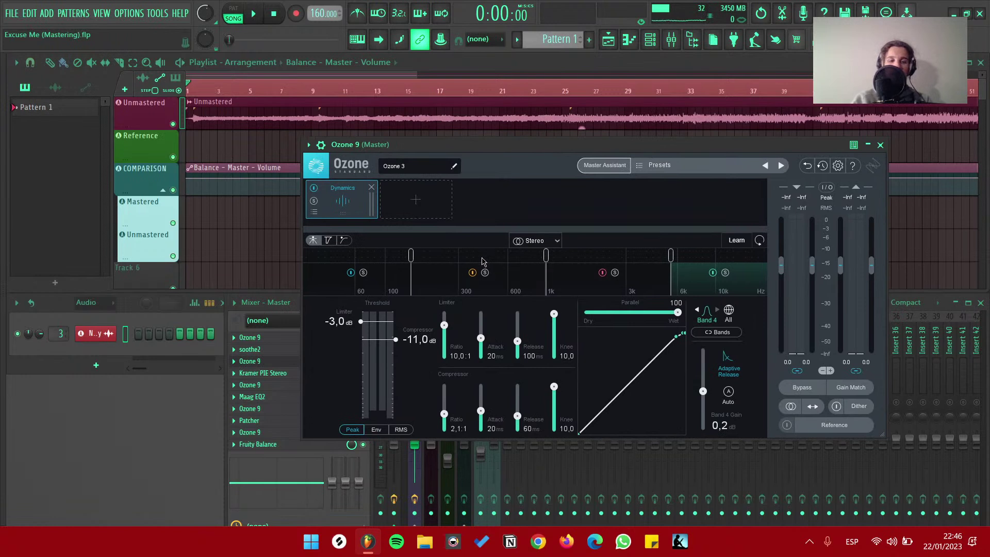
click(452, 269)
click(581, 274)
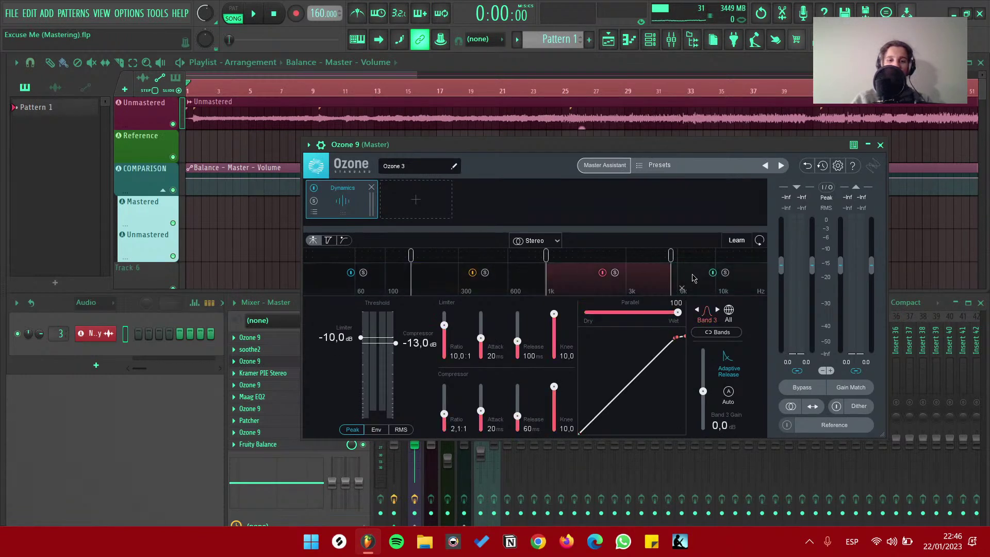
click(687, 278)
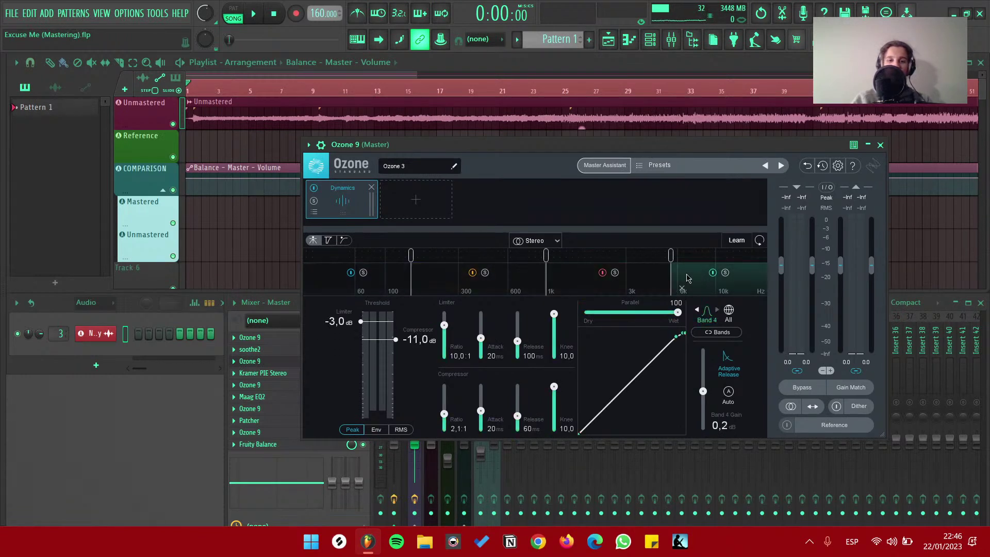
click(880, 145)
Examine the Kramer PIE Stereo compressor's VU meter, threshold, decay time and ratio on the Master insert
click(273, 373)
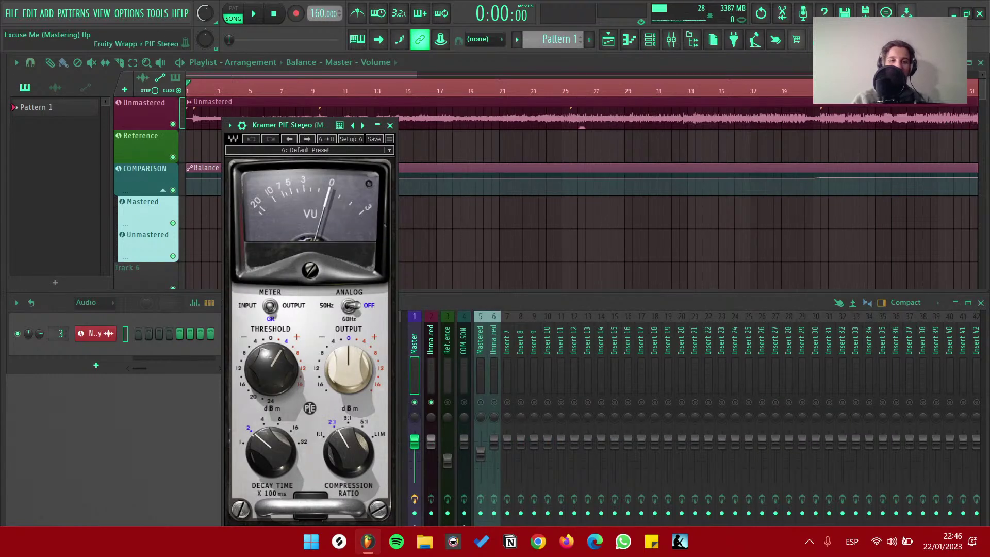
drag(399, 125, 663, 108)
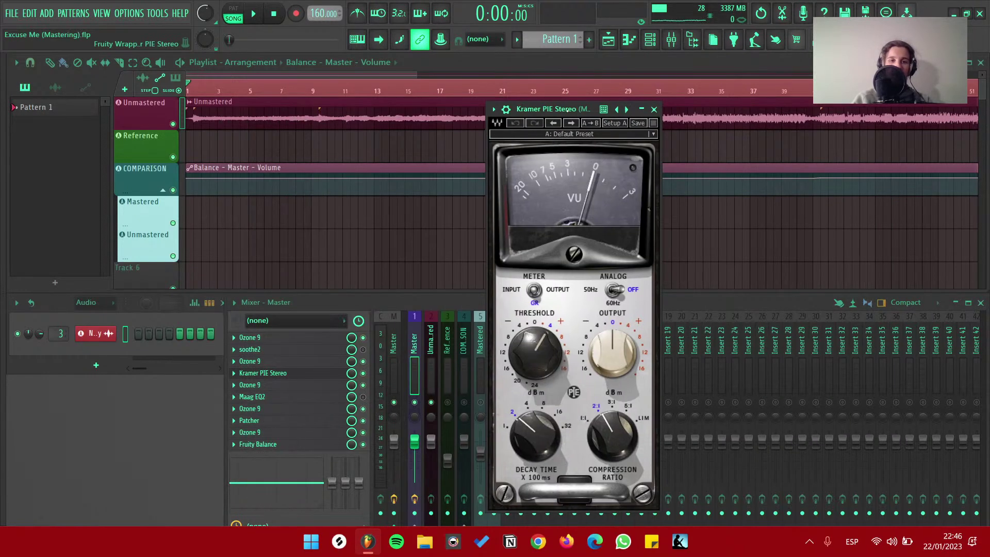
click(653, 109)
click(302, 373)
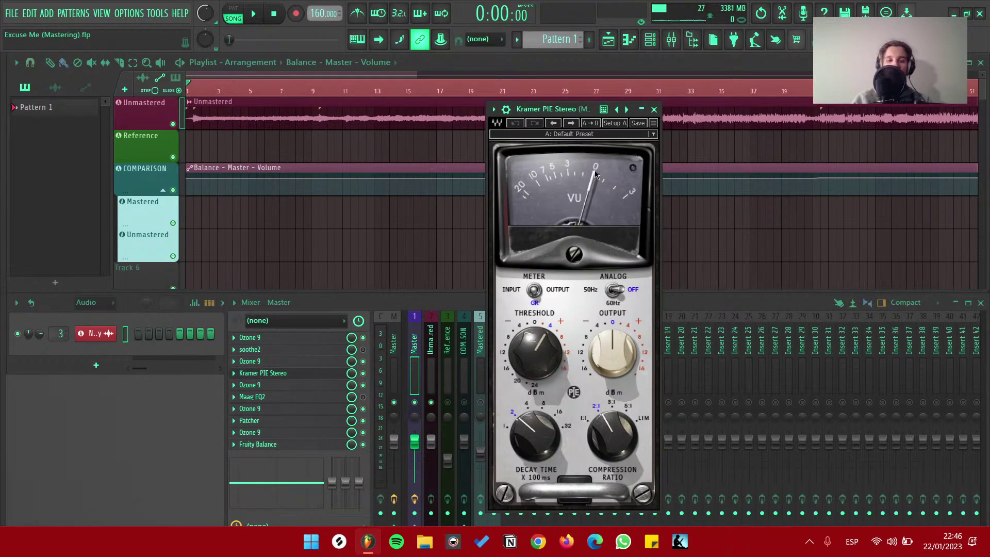
click(654, 109)
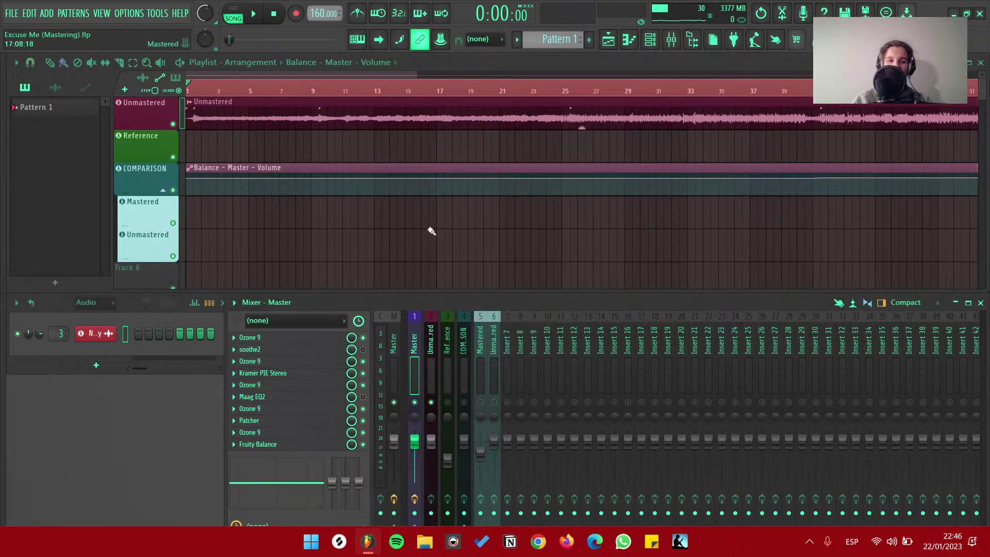
Open Ozone 4 on the Master insert and examine the Exciter's Dual Triode bands with their amount and mix settings
click(250, 337)
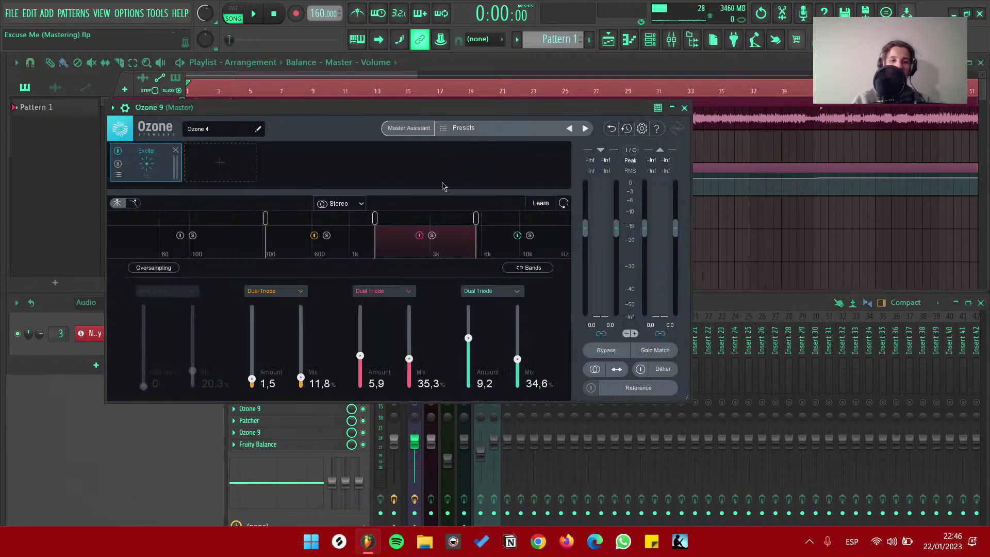
drag(340, 101, 480, 99)
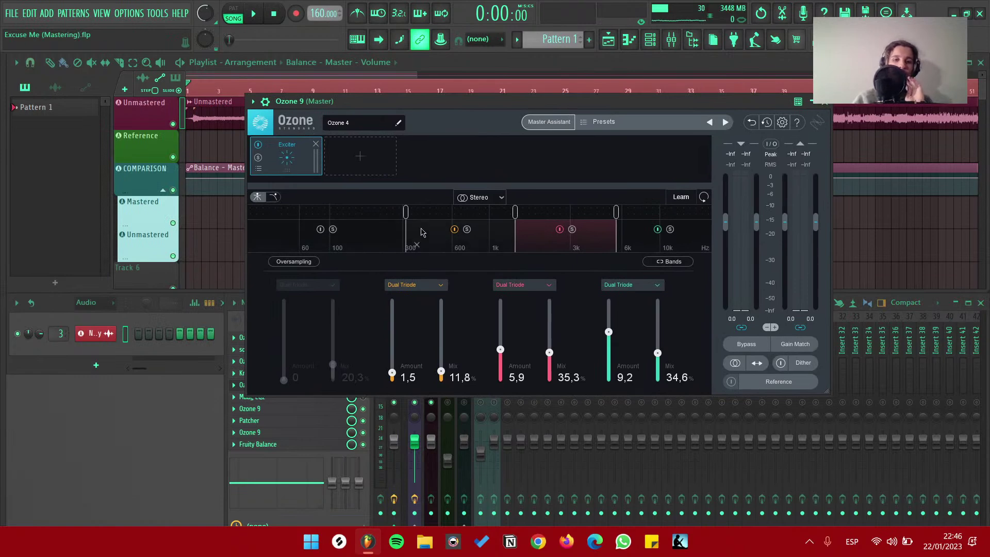
click(476, 232)
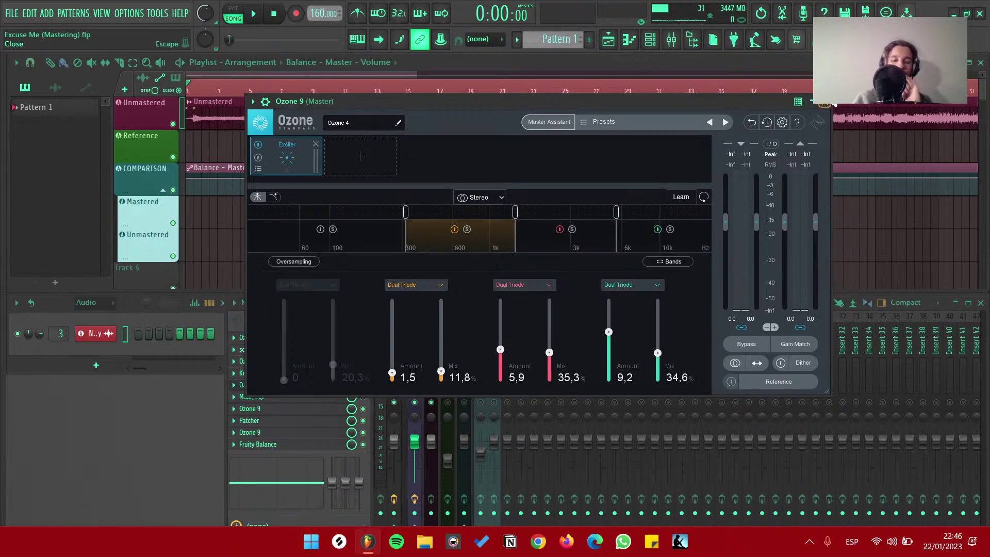
click(825, 102)
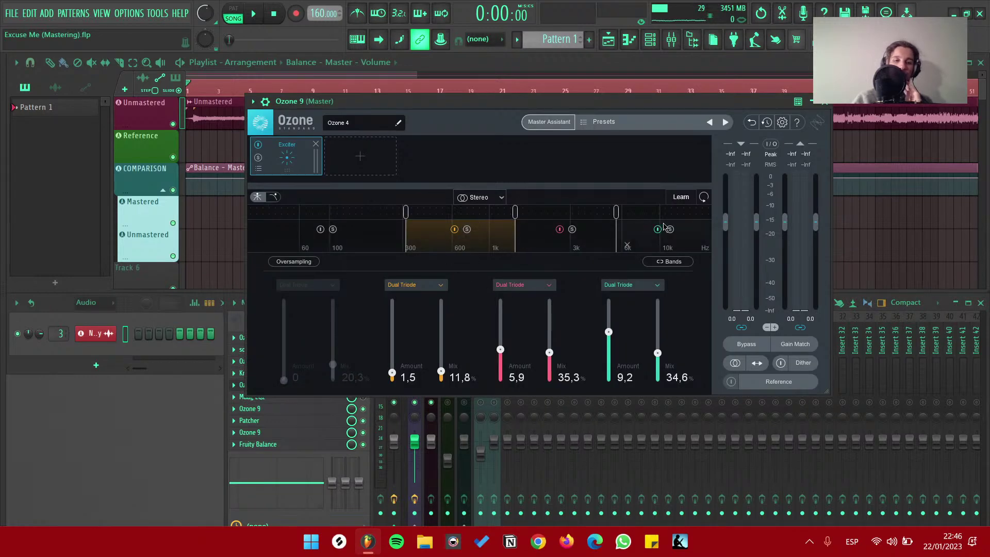
click(825, 101)
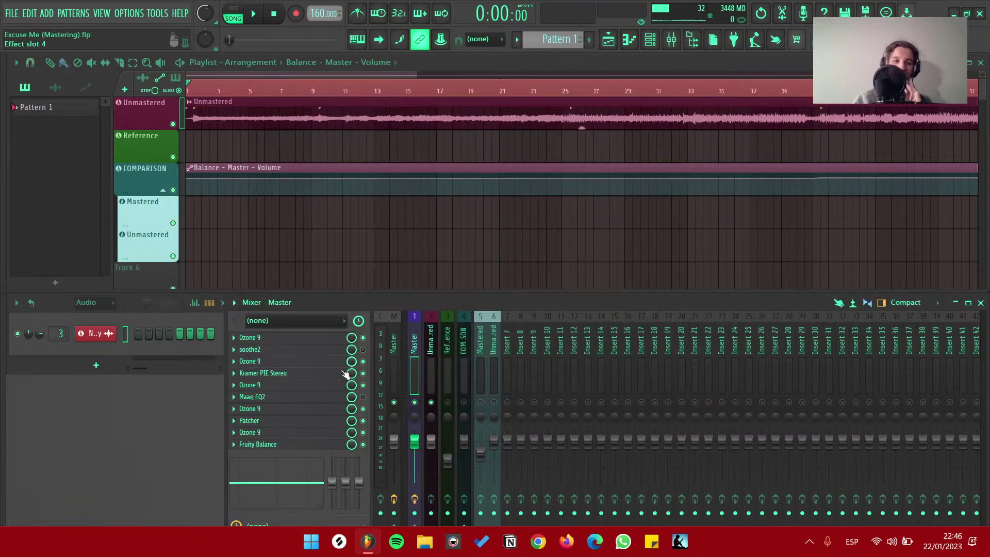
View Maag EQ2 briefly, and examine Ozone 5's Match EQ curves, smoothing and amount on the Master insert
click(290, 402)
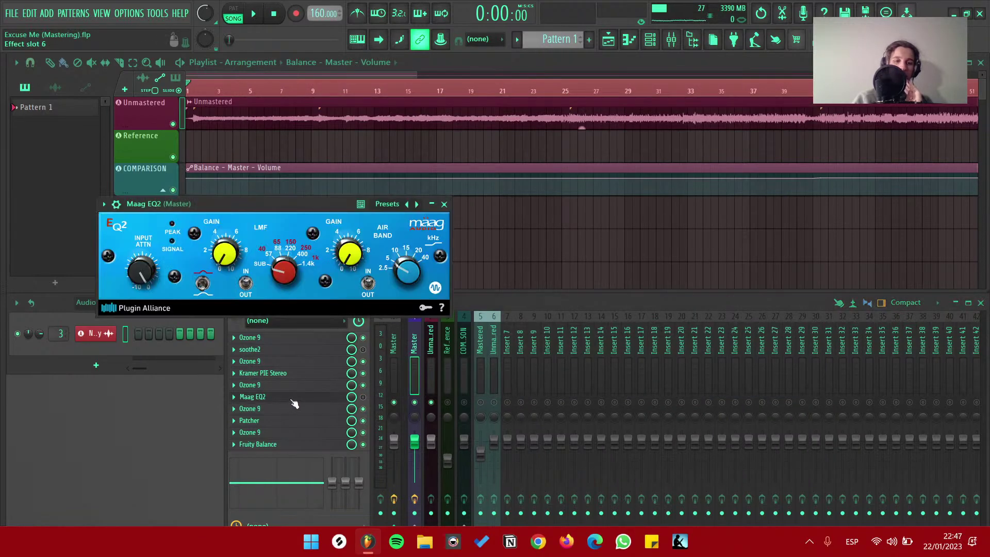
click(293, 401)
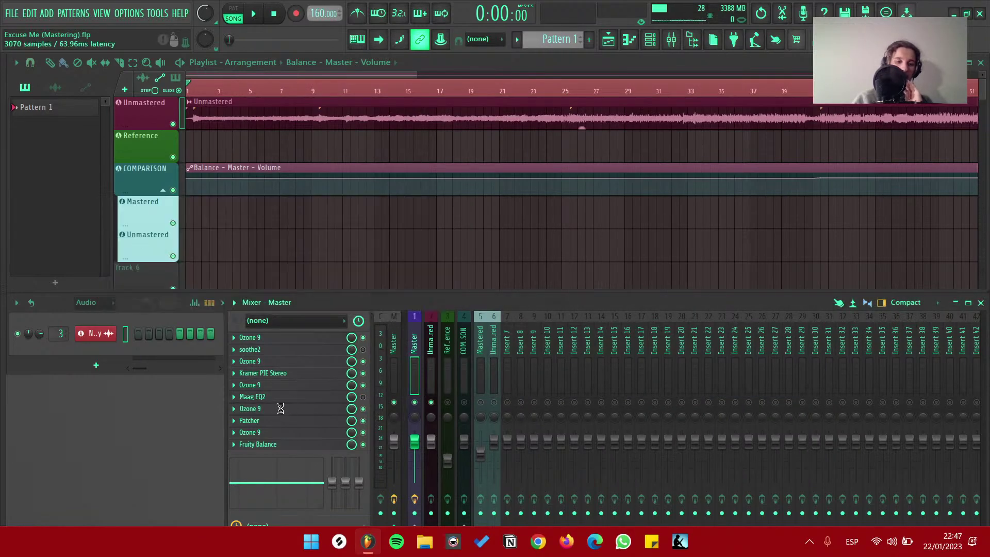
click(280, 409)
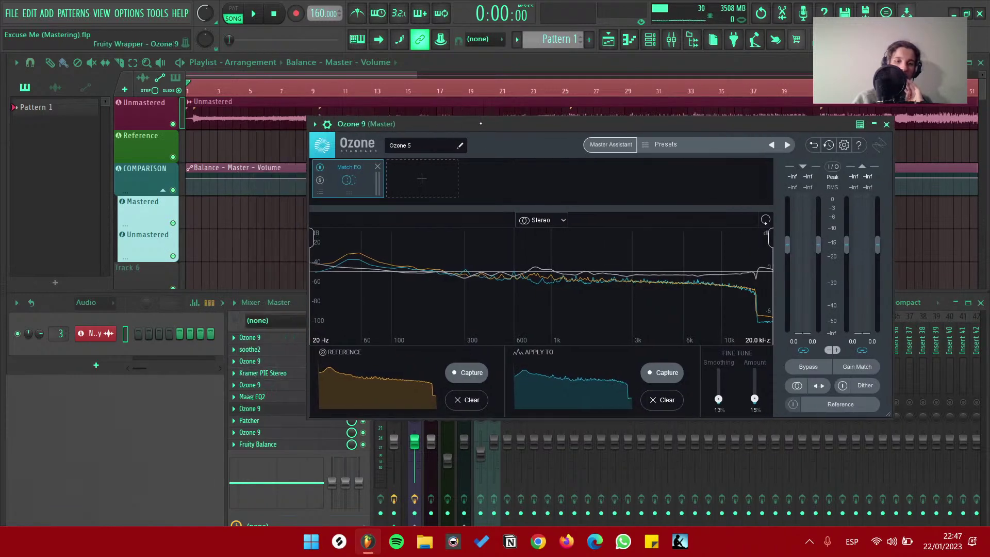
drag(480, 124, 393, 116)
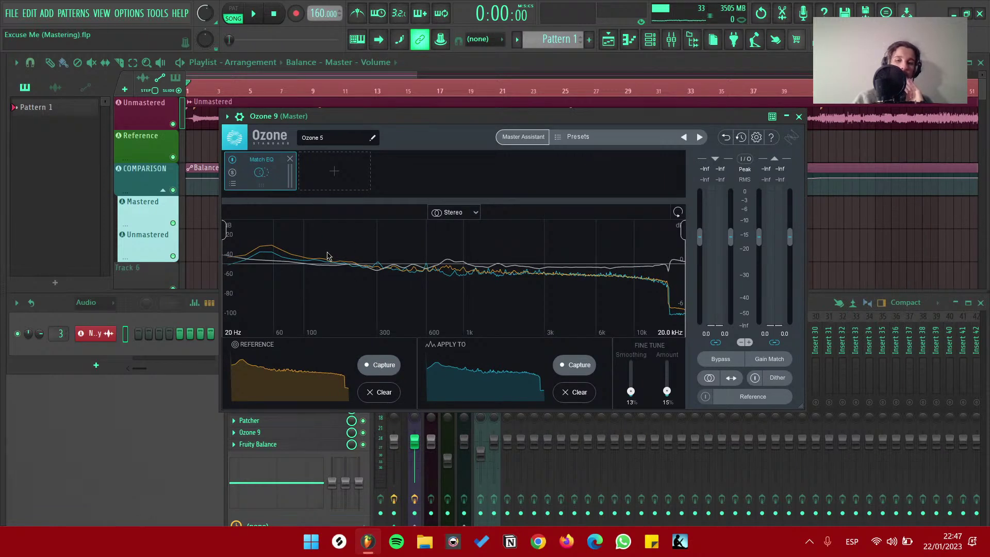
mouse_move(339, 118)
mouse_down()
mouse_move(381, 128)
mouse_move(338, 111)
mouse_up()
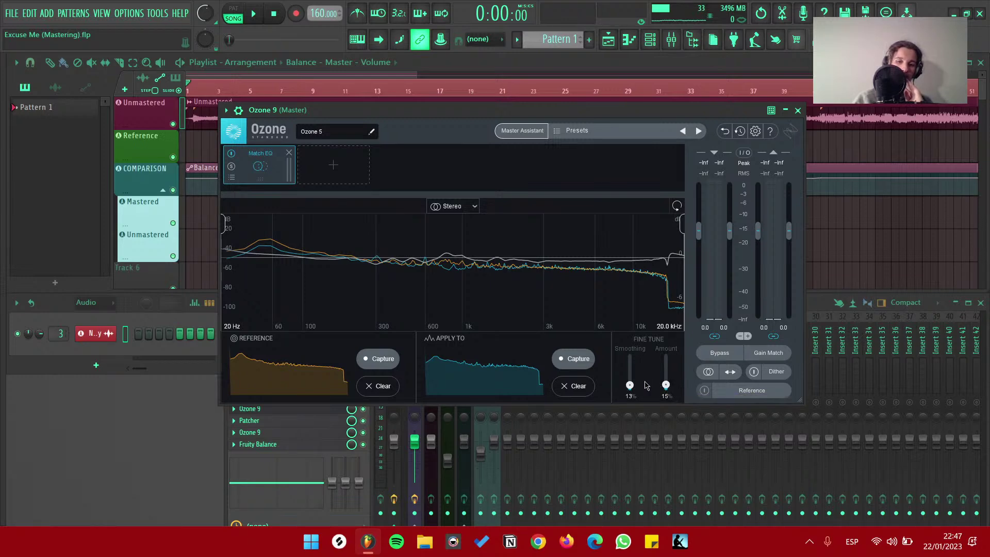
click(799, 110)
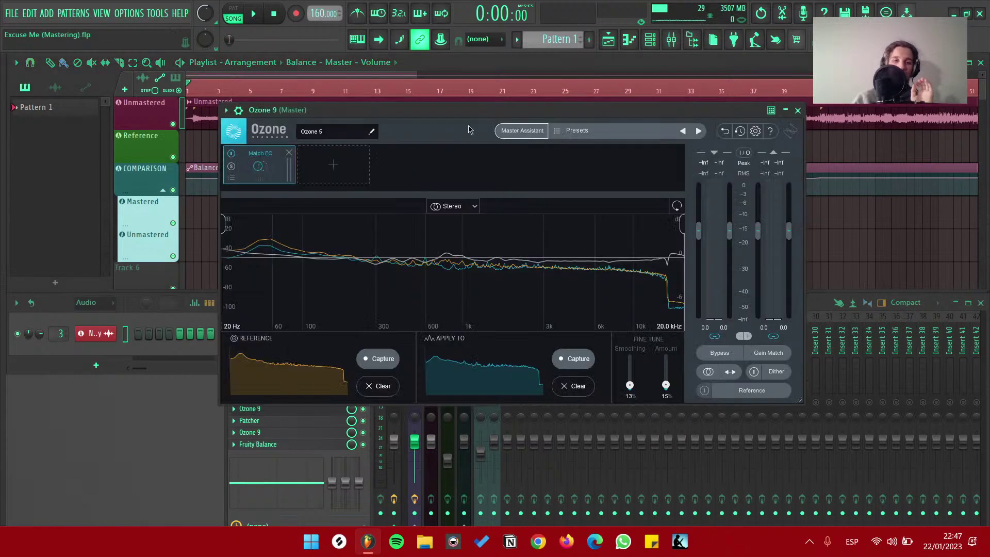
drag(550, 112, 504, 112)
click(753, 111)
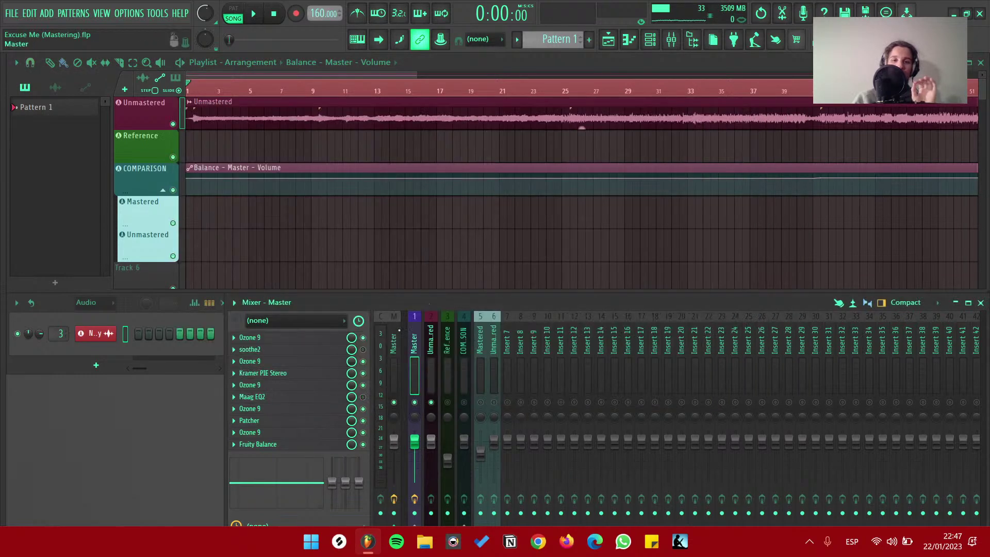
Examine the 1K Softclip one-knob soft clipper in the Master insert's Patcher, and close it
click(257, 420)
drag(614, 366, 436, 356)
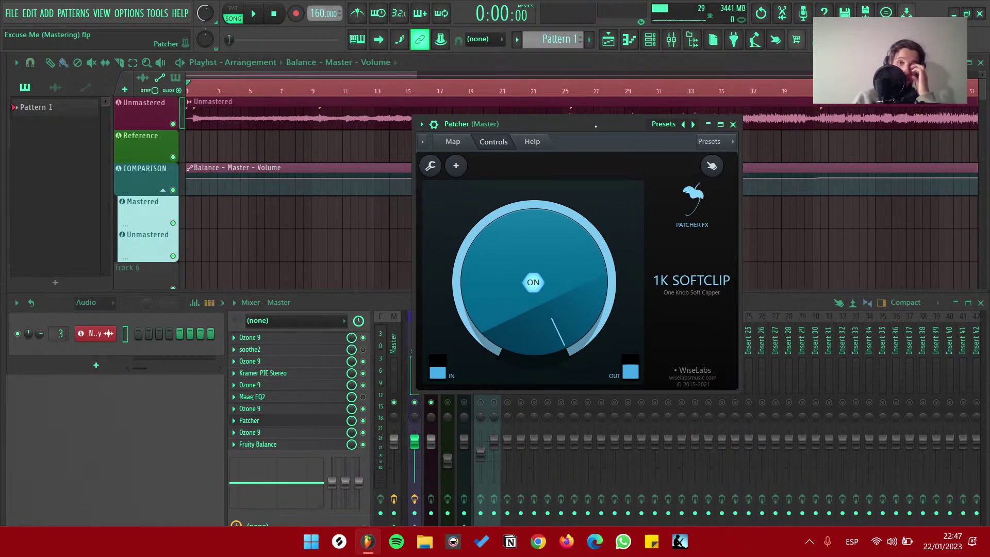
drag(435, 356, 382, 354)
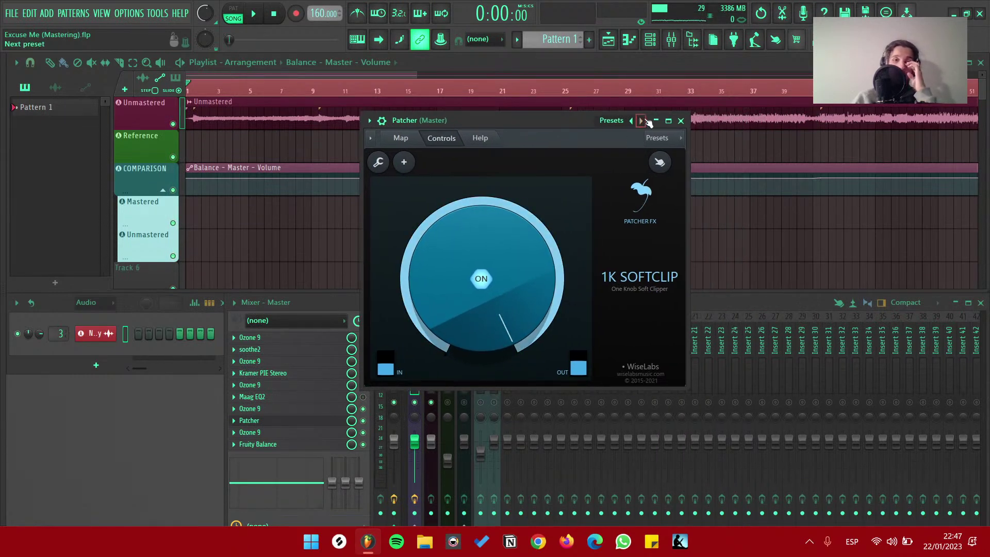
drag(638, 121, 621, 124)
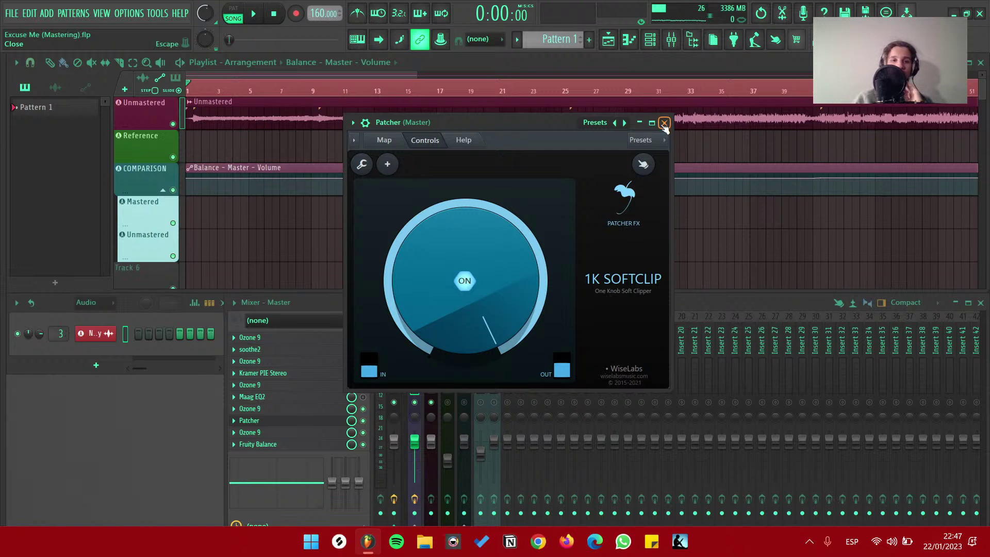
drag(663, 125, 646, 123)
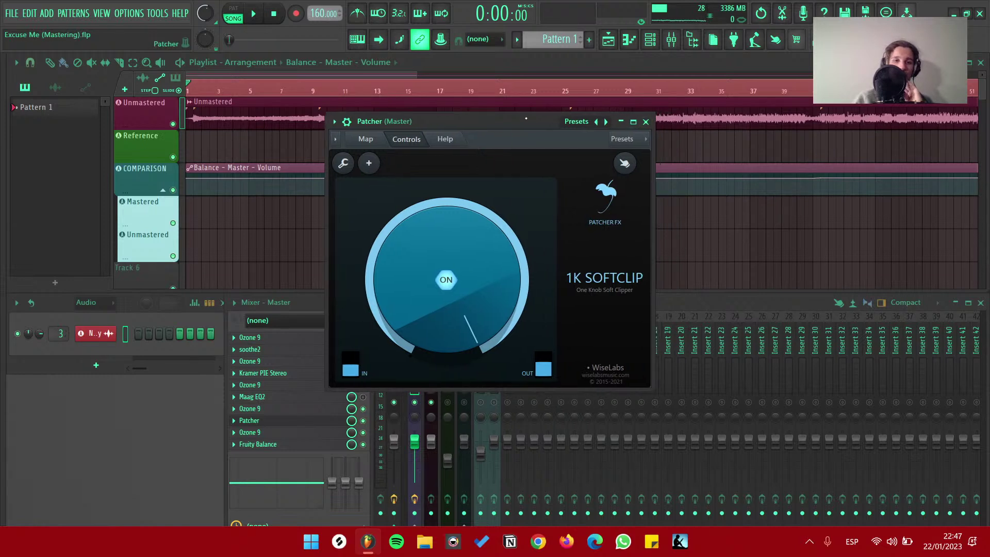
click(646, 122)
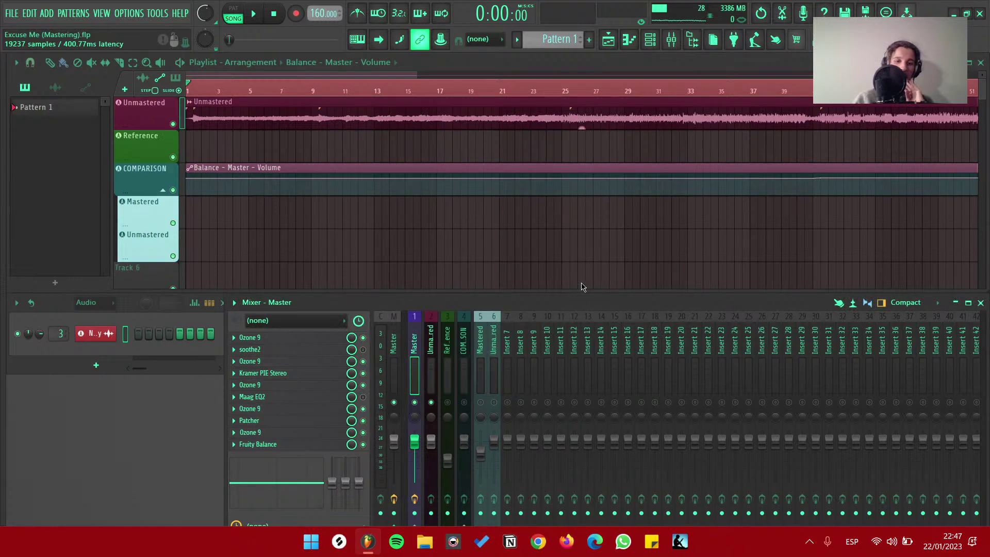
Examine Ozone 6's Maximizer threshold and IRC mode, Equalizer 1's low-cut and high-cut filters, and the Dither settings
drag(773, 146, 688, 148)
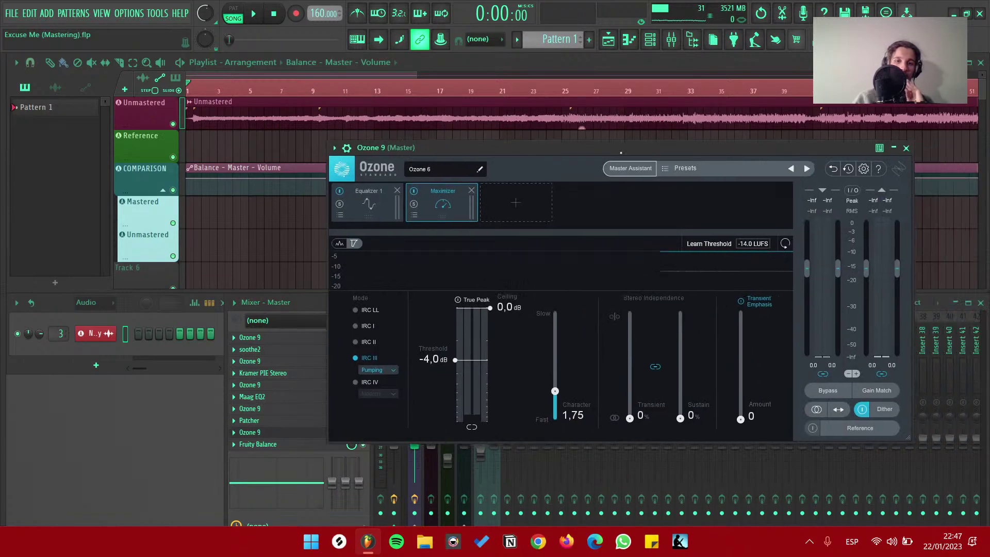
click(906, 149)
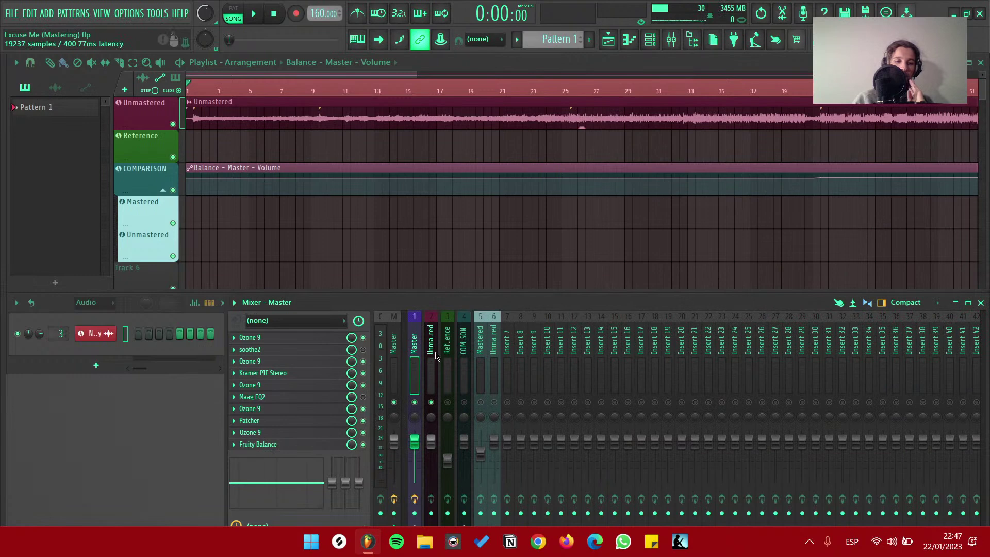
click(250, 338)
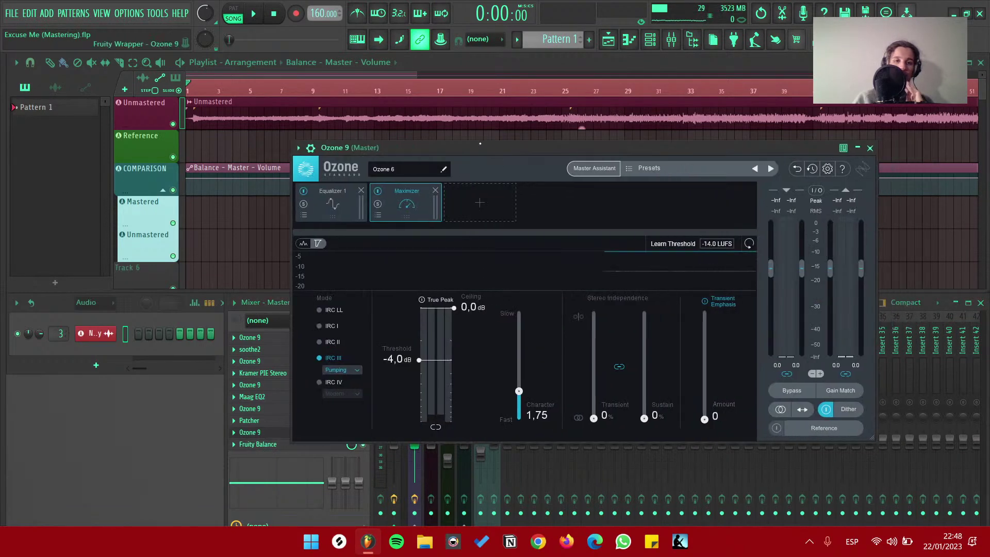
click(339, 213)
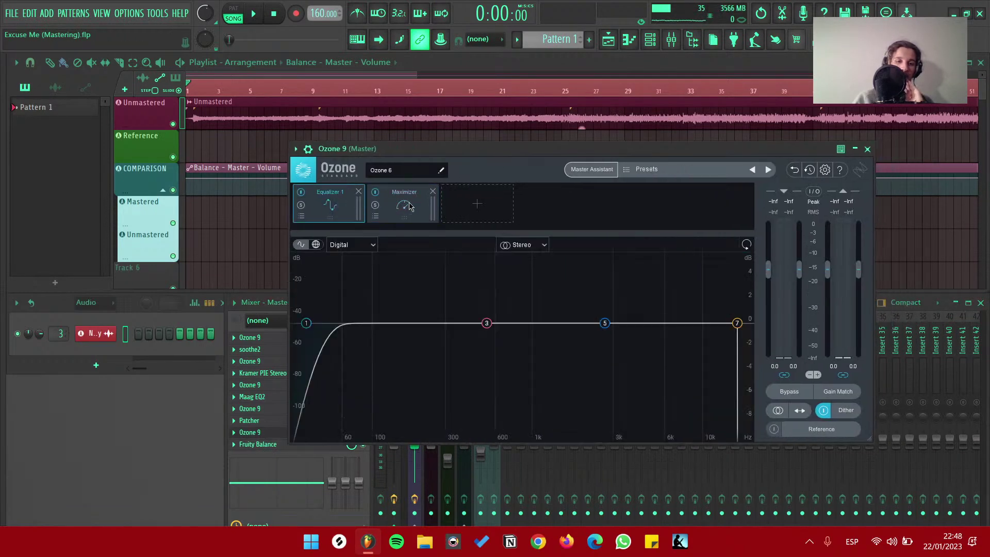
click(410, 206)
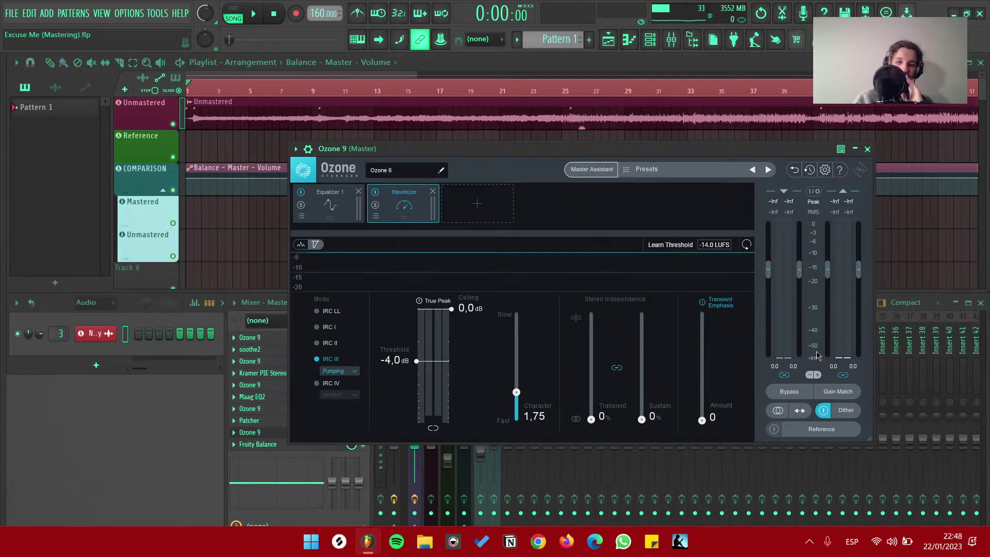
click(846, 413)
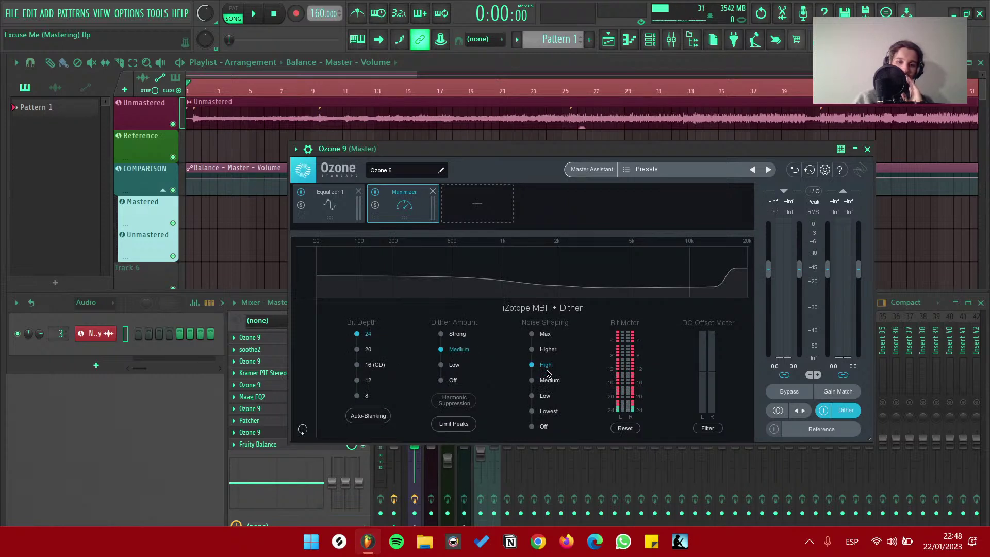
click(867, 149)
Open Youlean Loudness Meter 2 on the main Master track and place it below the playlist's timeline ruler
scroll(258, 413, down, 1)
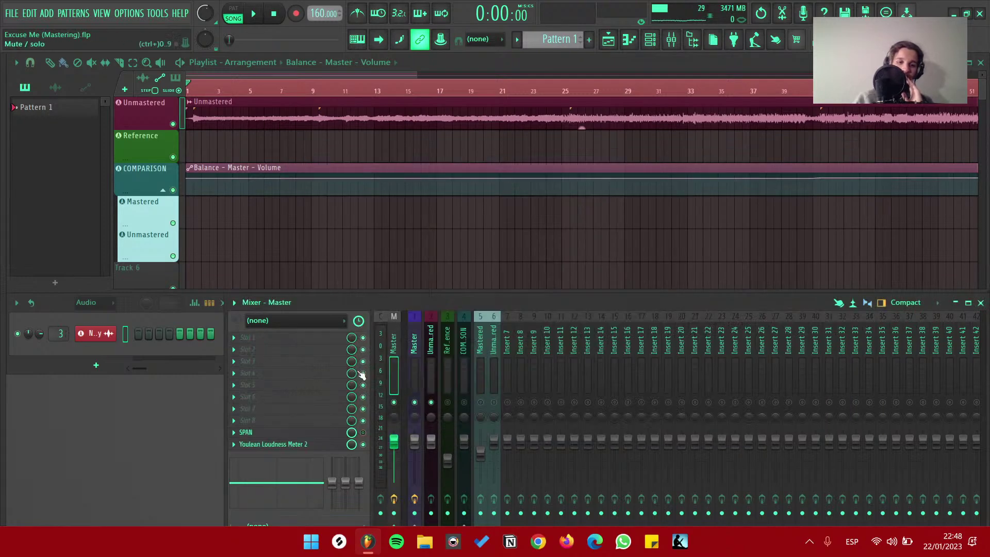
click(258, 443)
drag(258, 2, 393, 40)
drag(592, 46, 549, 167)
scroll(461, 93, down, 4)
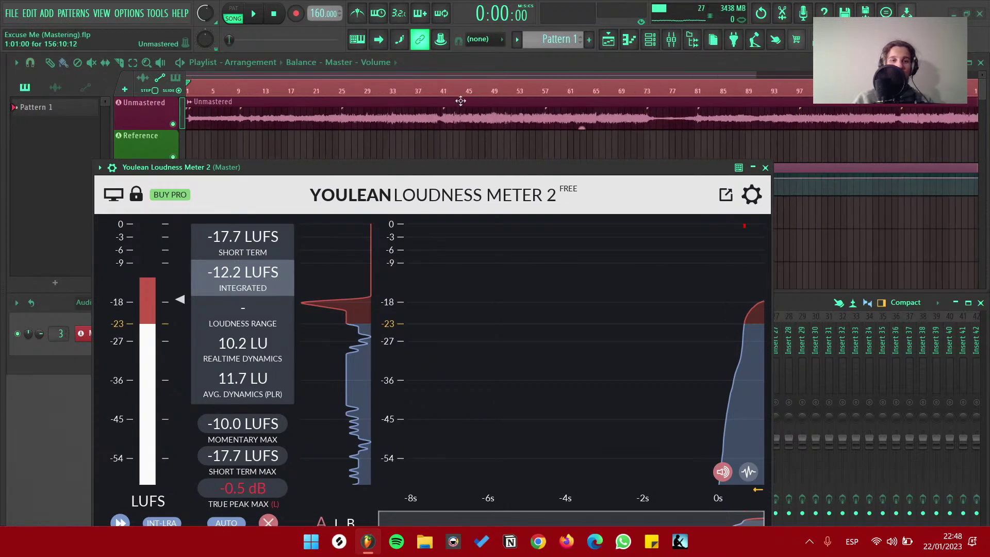
Play the loud section around bar 47 and measure its loudness in Youlean Loudness Meter 2
click(465, 90)
drag(494, 93, 534, 91)
key(space)
click(479, 92)
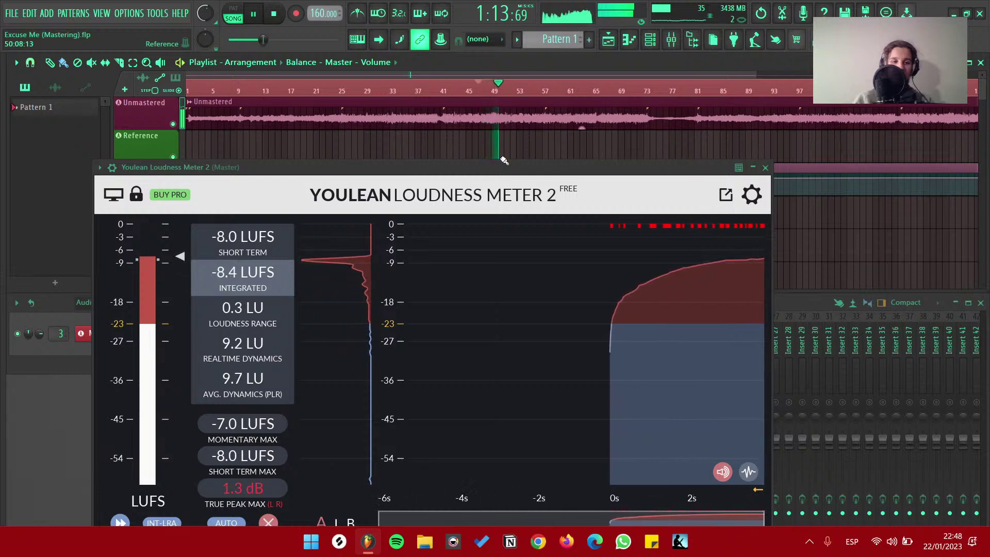
key(space)
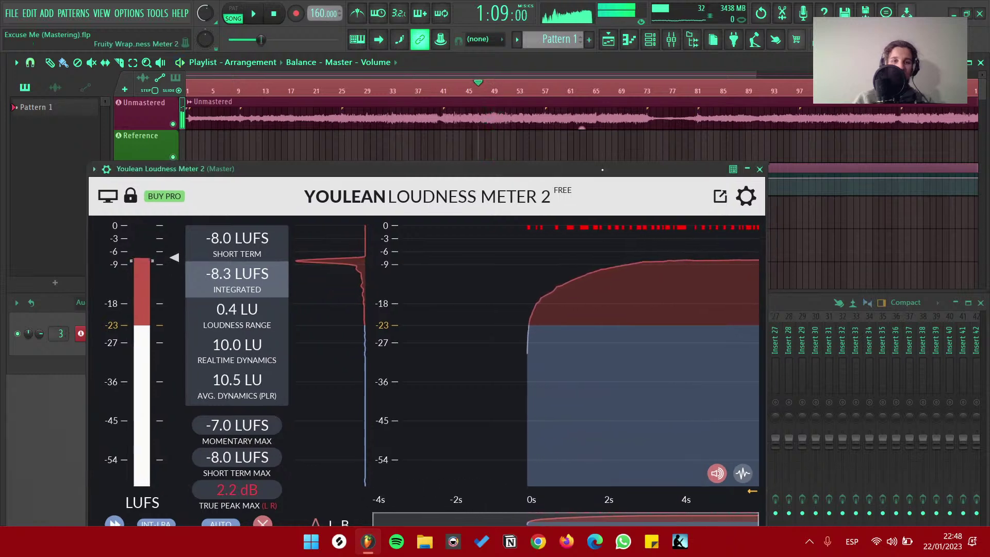
Close and reopen Youlean Loudness Meter 2, moving it up to read its full set of loudness and true peak values
click(765, 167)
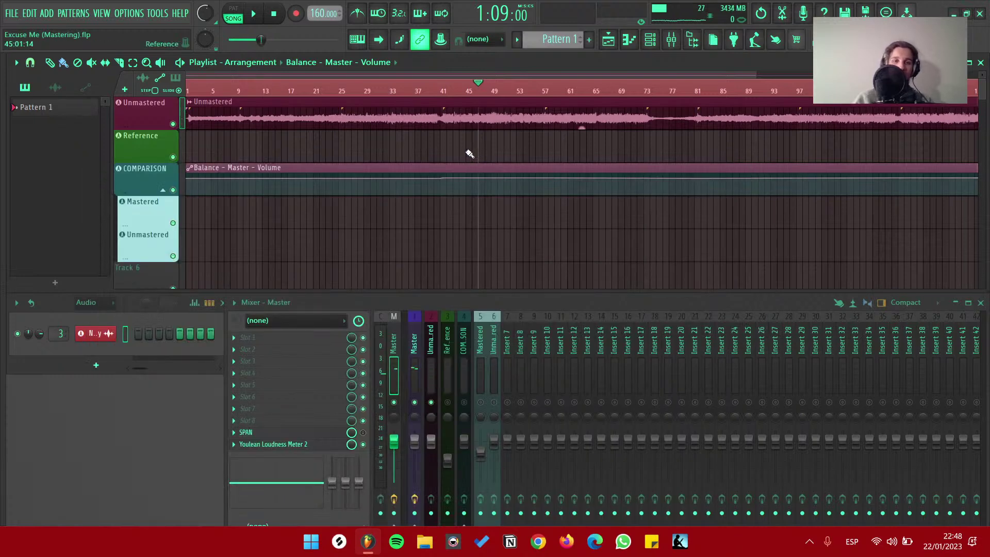
scroll(470, 154, down, 2)
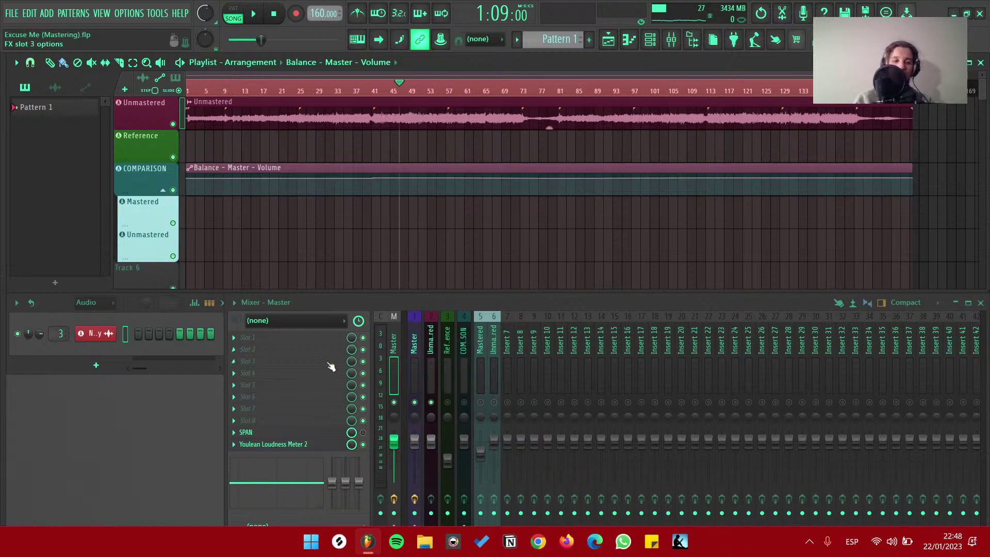
click(291, 444)
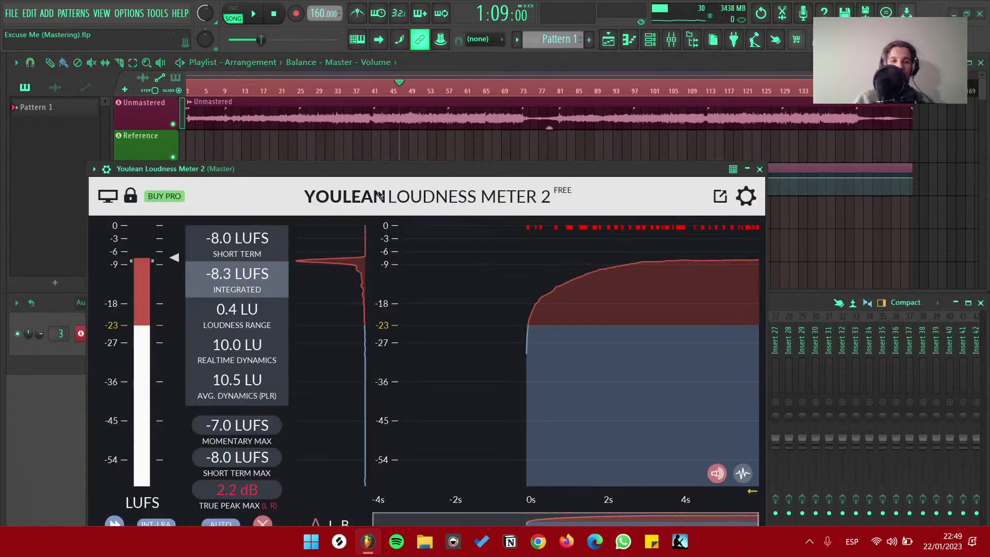
drag(376, 158, 405, 57)
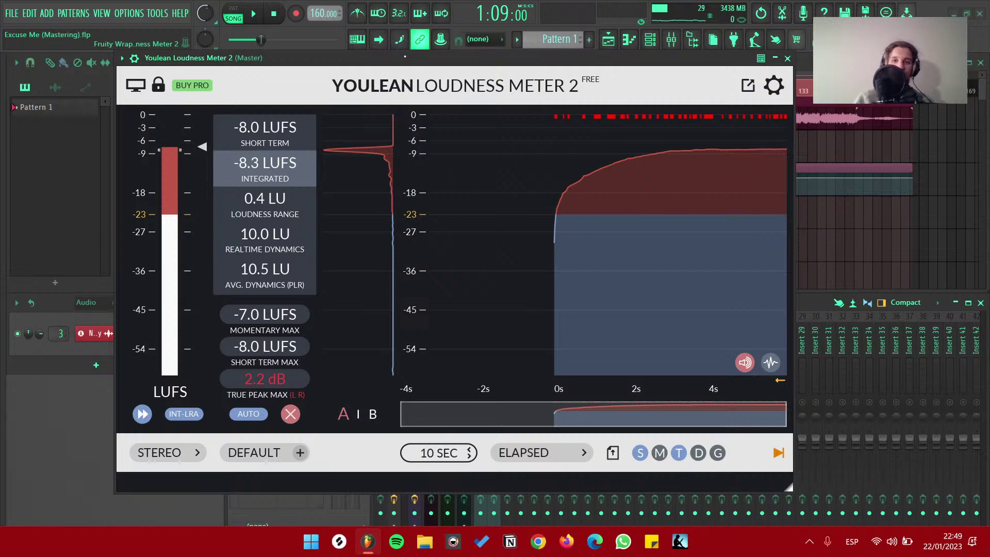
drag(404, 58, 399, 64)
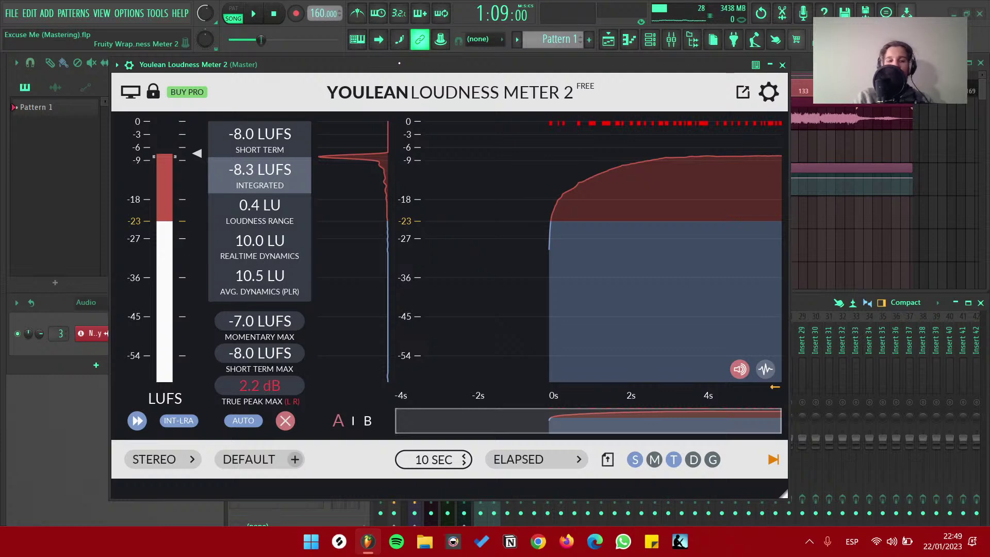
Switch to YouTube Studio in Chrome to check the livestream chat, and return to FL Studio
key(alt+Tab)
key(alt+Tab)
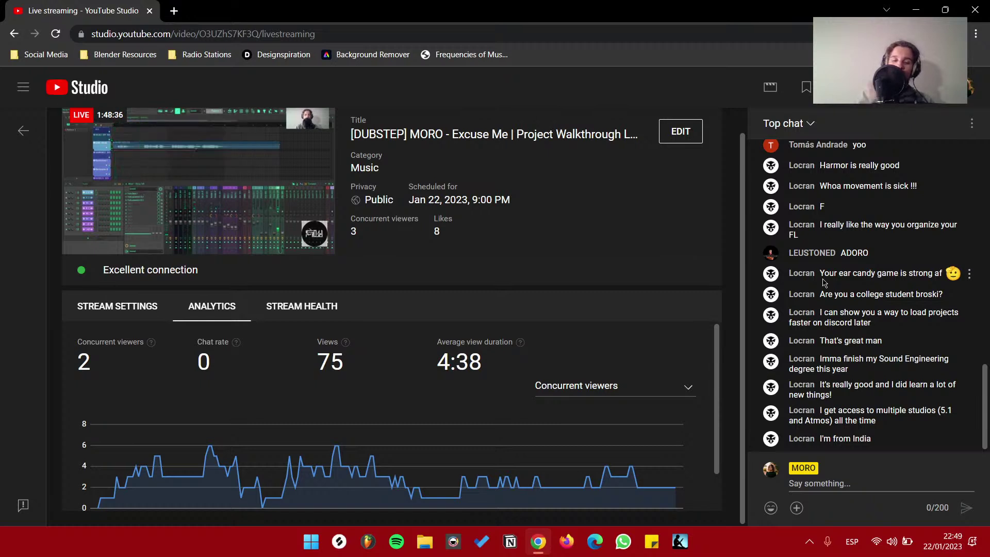
key(alt+Tab)
key(alt+Tab)
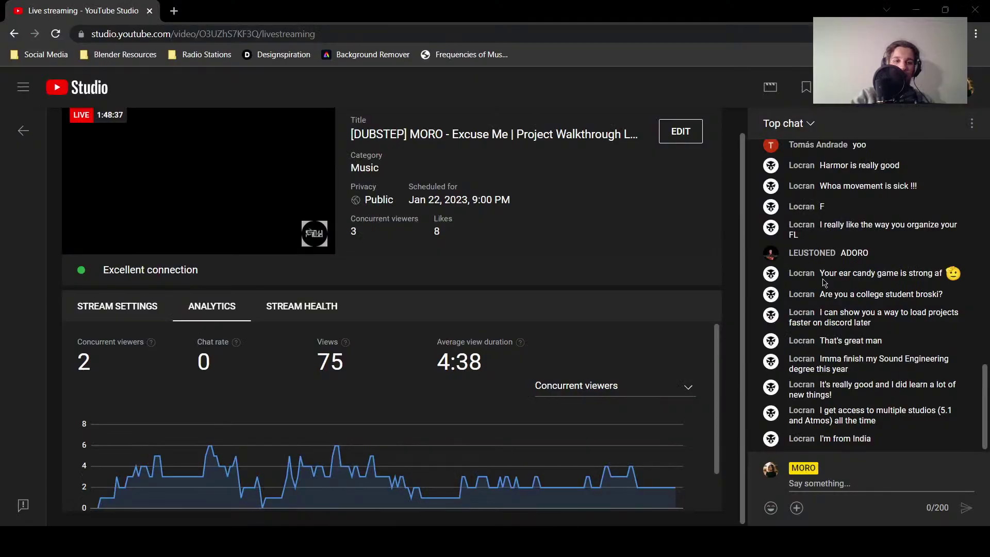
key(alt+Tab)
key(alt+Tab)
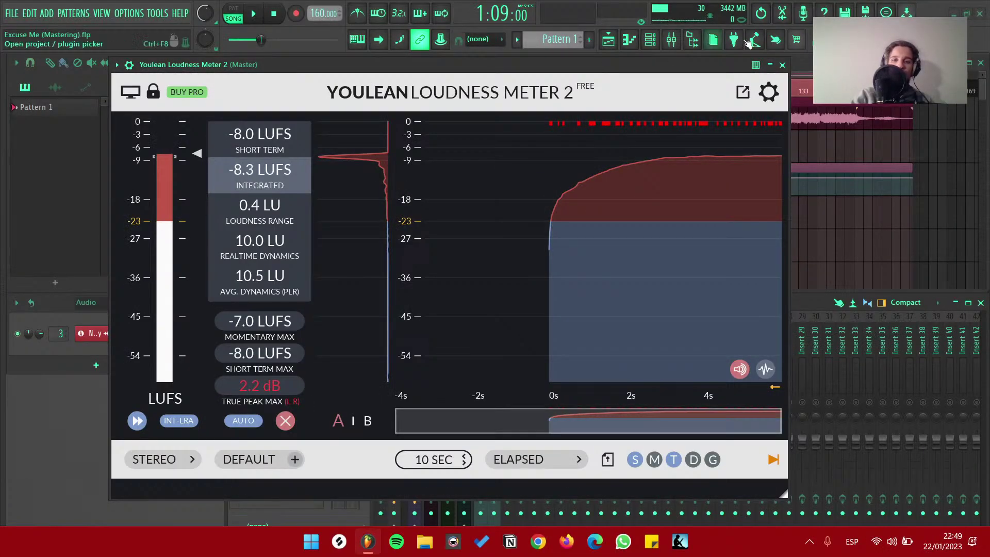
Close Youlean Loudness Meter 2, then collapse the My projects folder in the Browser and hide the Browser
click(782, 64)
key(alt+F8)
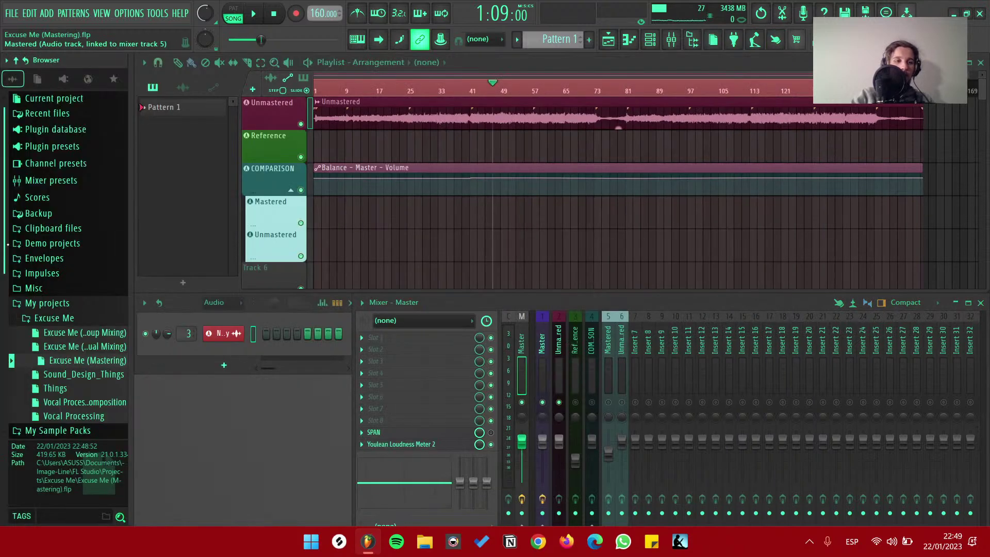
click(72, 317)
key(alt+F8)
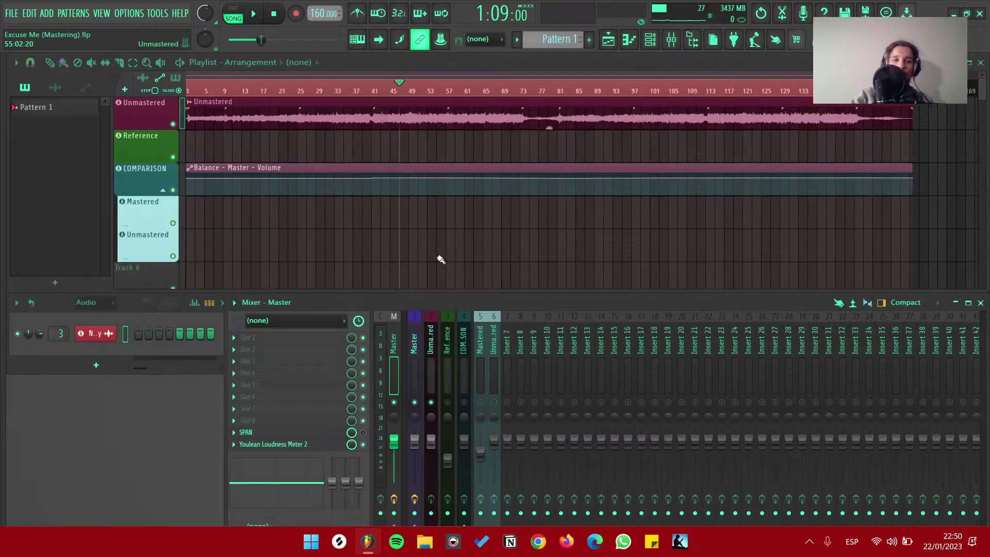
Check the livestream chat and viewer analytics in YouTube Studio on the other desktop, and return to FL Studio
key(ctrl+super+Right)
key(ctrl+super+Right)
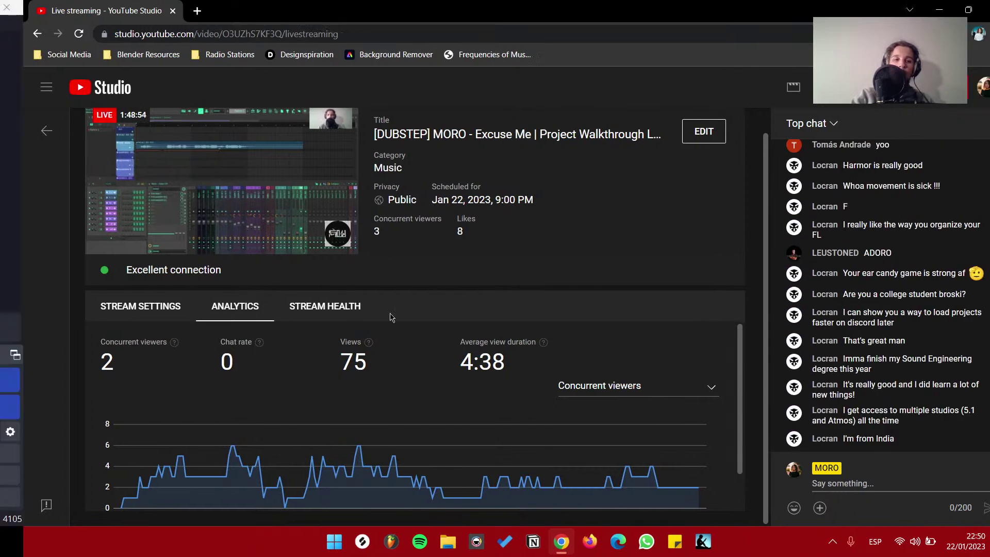
key(ctrl+super+Left)
key(ctrl+super+Left)
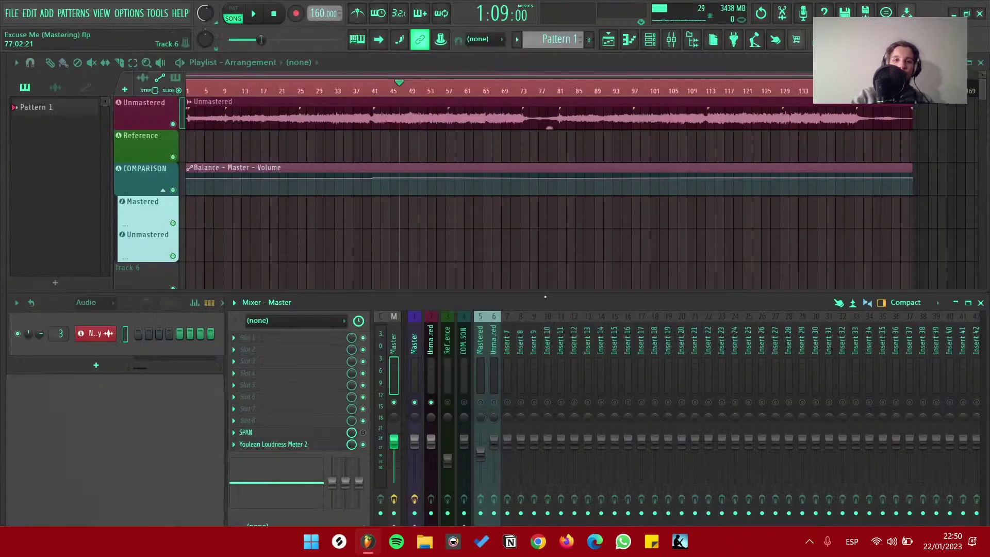
key(ctrl+super+Right)
key(ctrl+super+Right)
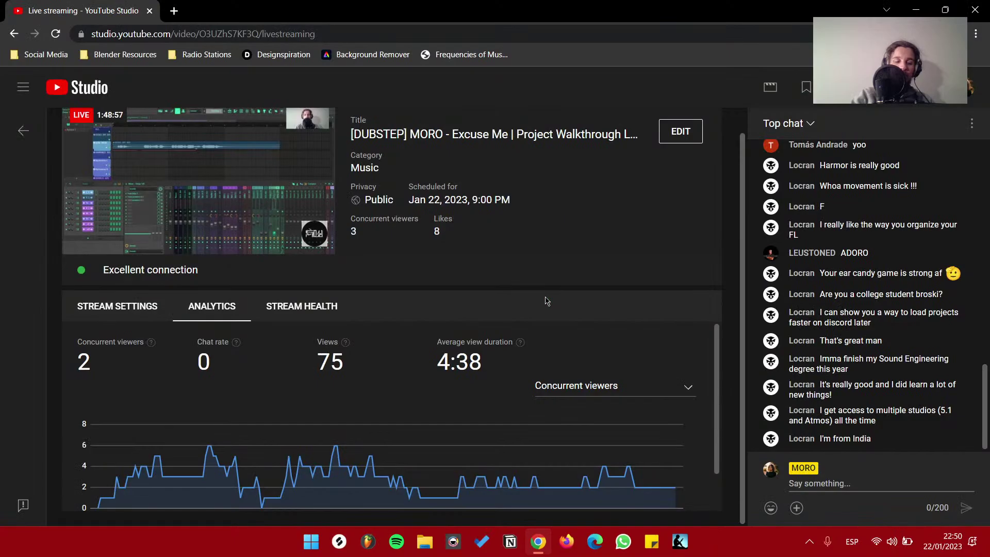
key(ctrl+super+Left)
key(ctrl+super+Left)
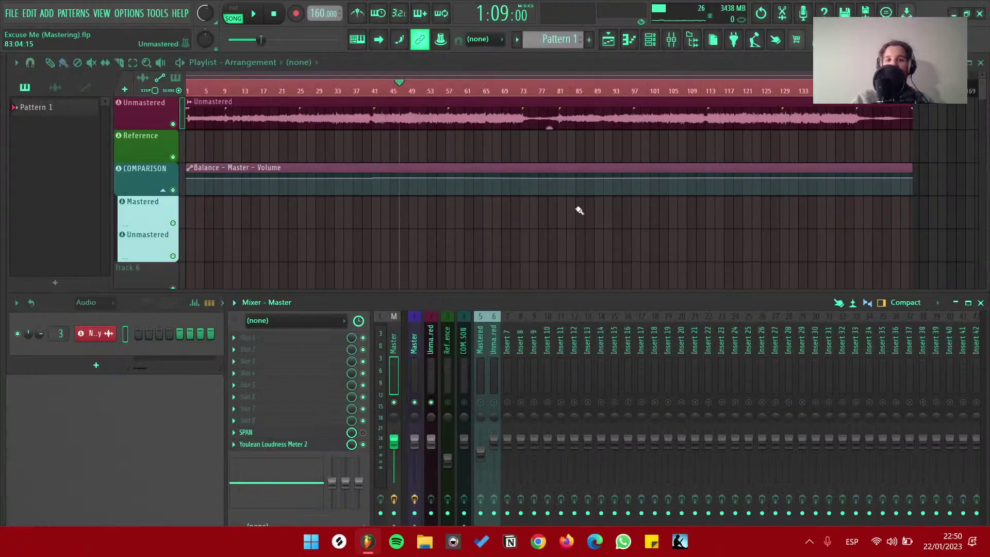
key(alt+F8)
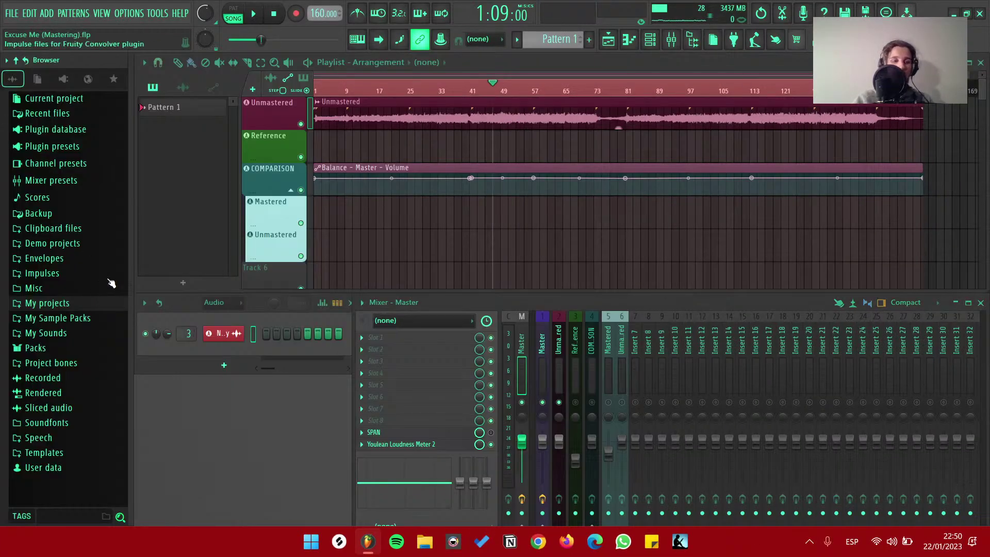
key(alt+F8)
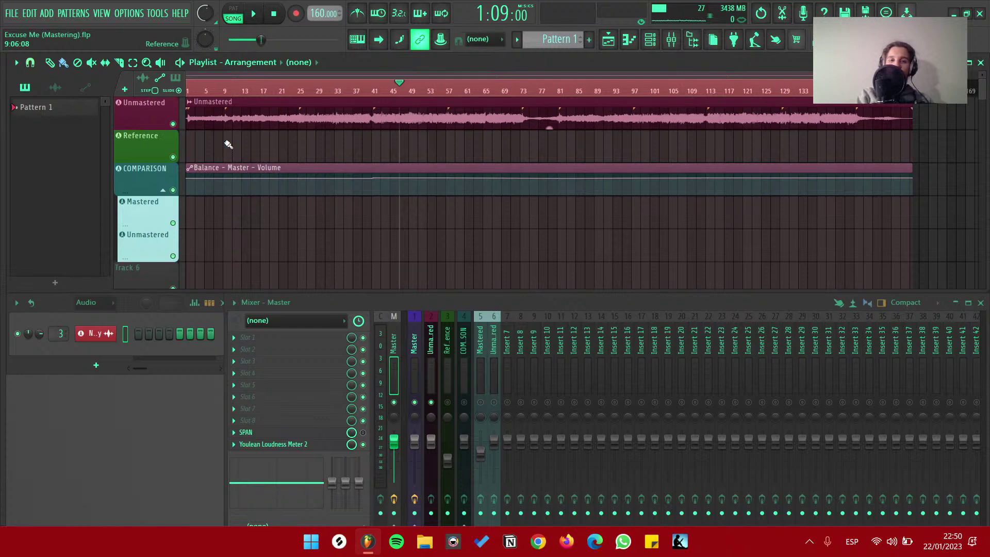
Switch to YouTube Studio in Chrome, read back through the earlier livestream chat messages, and return to FL Studio
key(alt+Tab)
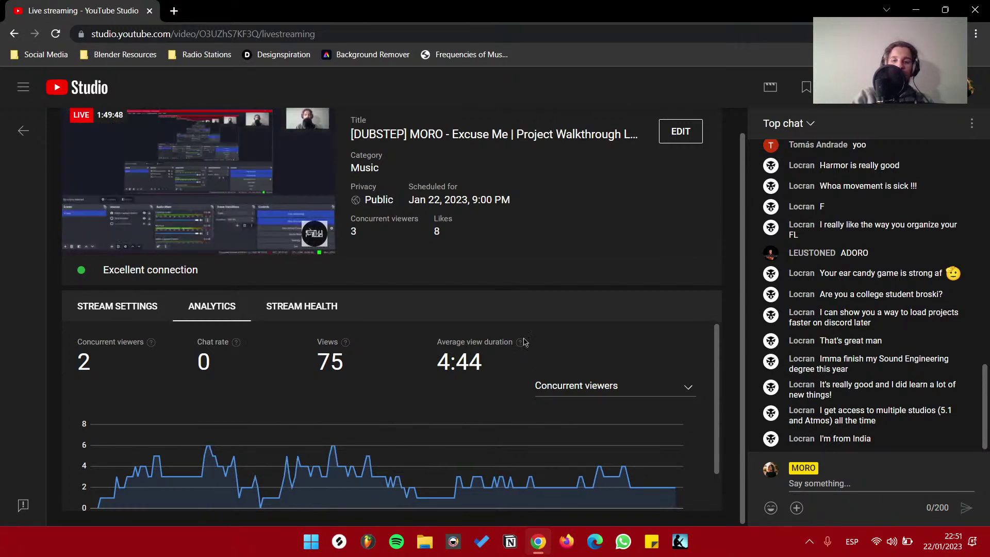
scroll(825, 309, up, 15)
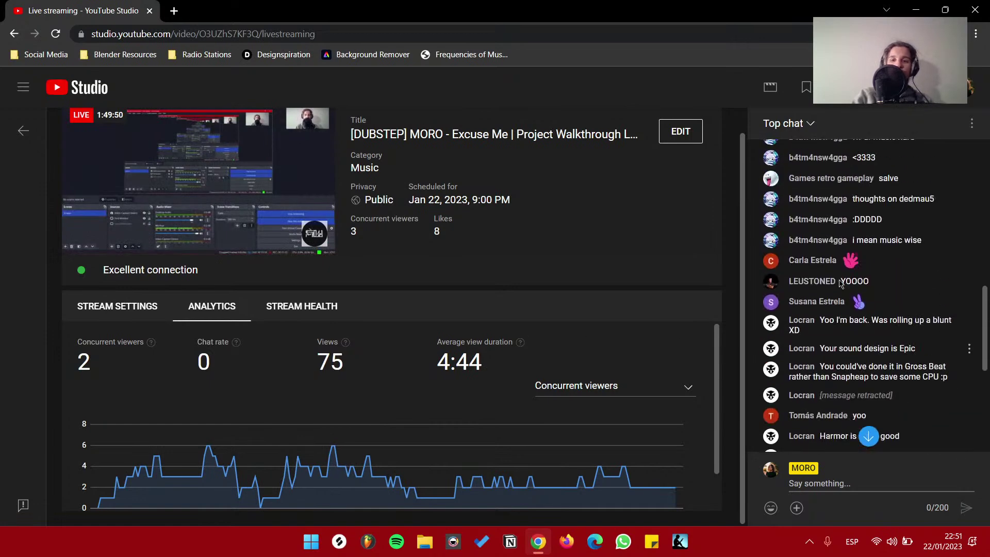
scroll(840, 284, down, 15)
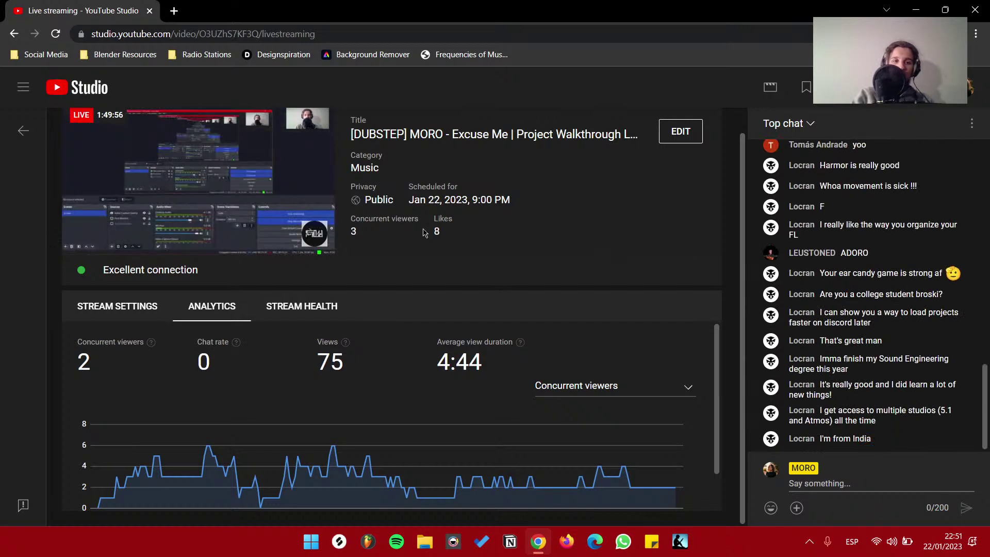
key(alt+Tab)
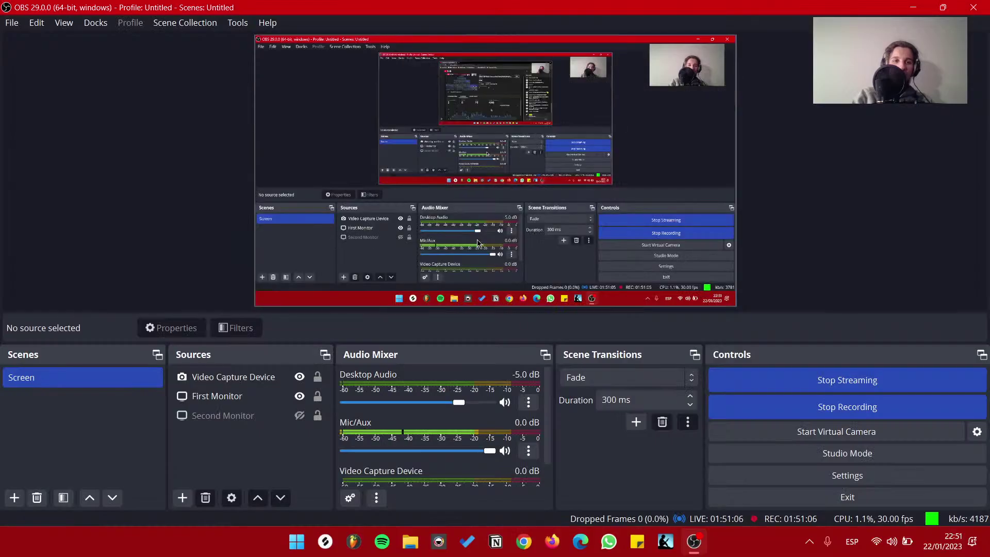
key(alt+Tab)
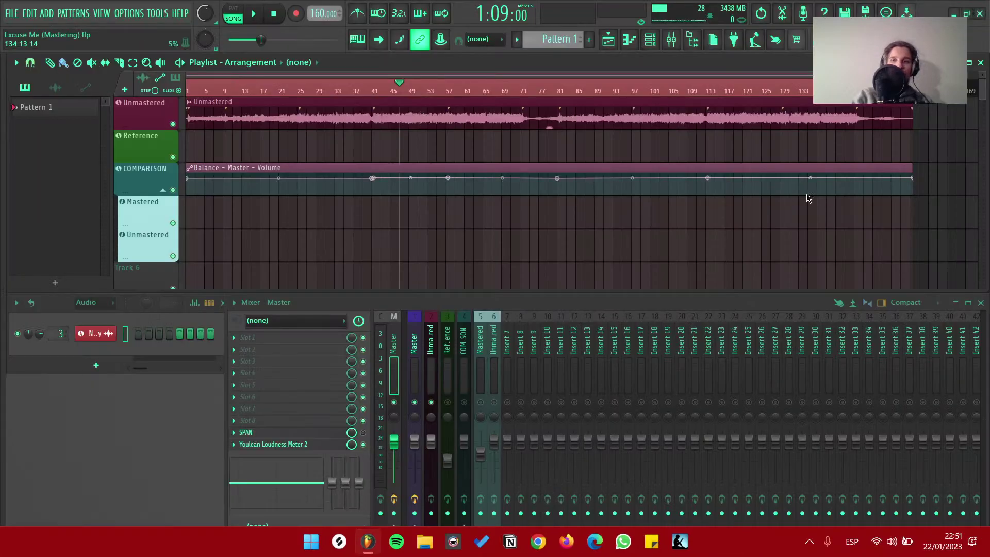
Switch to YouTube Studio in Chrome and post "See you tomorrow peeps!" in the livestream chat
key(alt+Tab)
key(alt+Tab)
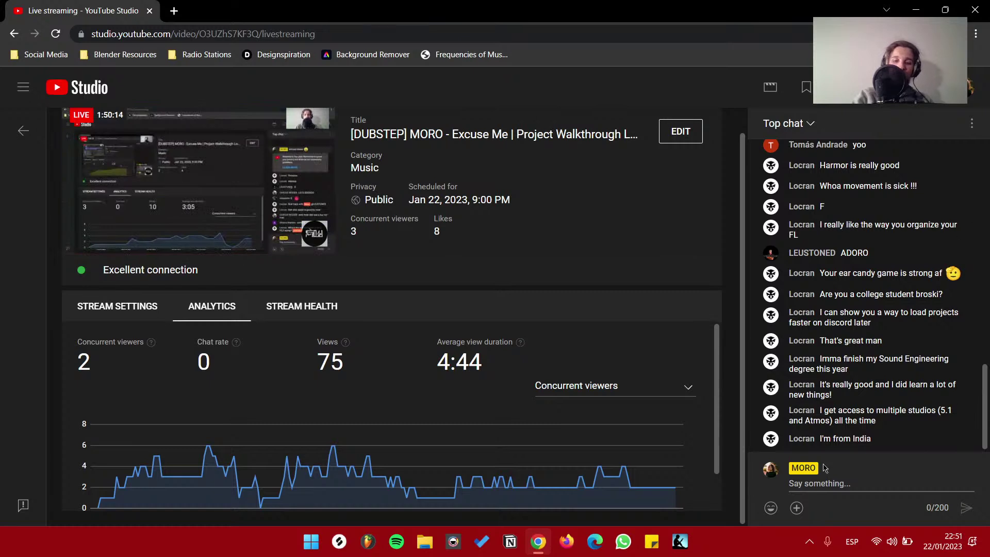
click(816, 479)
text(Se)
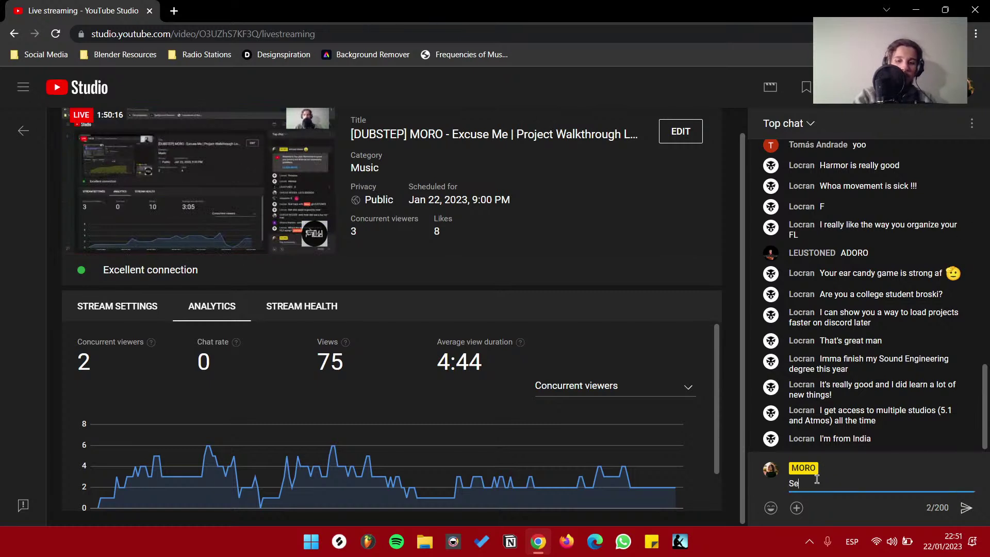
text(e you tomorrow peeps!)
key(Return)
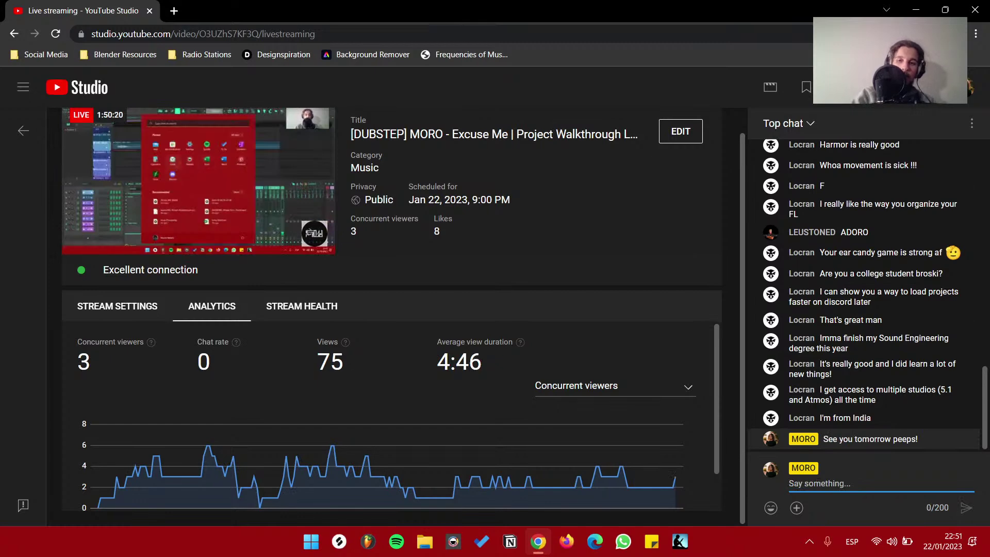
Open the End Stream confirmation for the current livestream in YouTube Studio
click(923, 87)
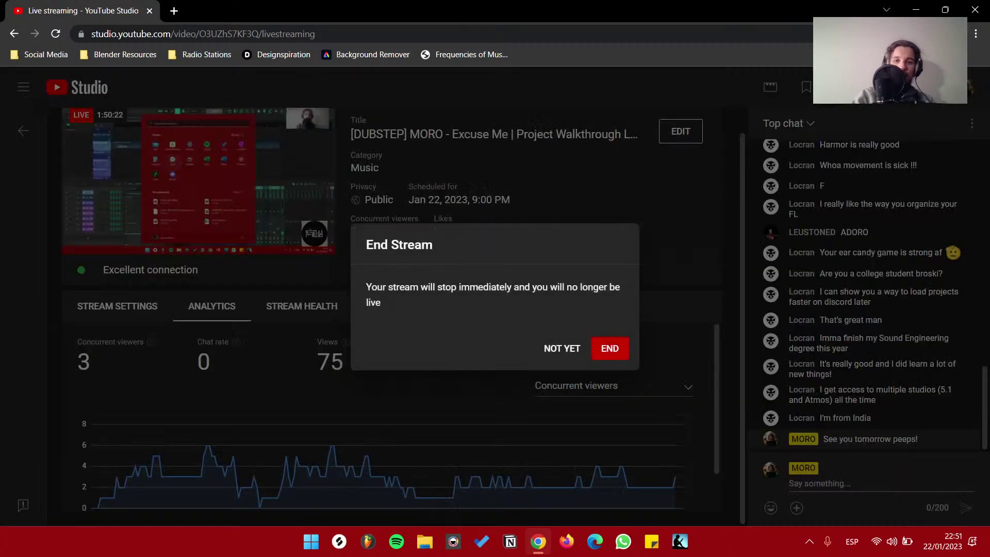